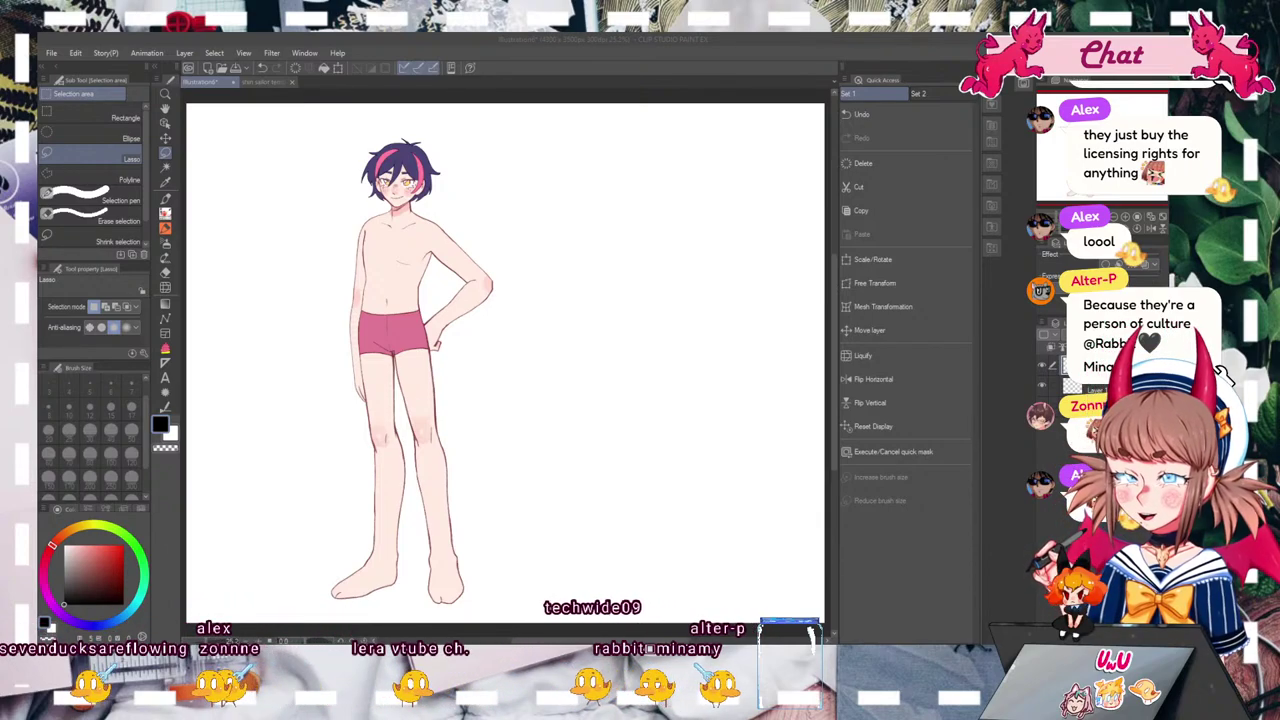
# Step: Lower the opacity of the character base layer and move the figure closer to the canvas's left edge, keeping its original colours
pyautogui.hotkey('ctrl', 'b')
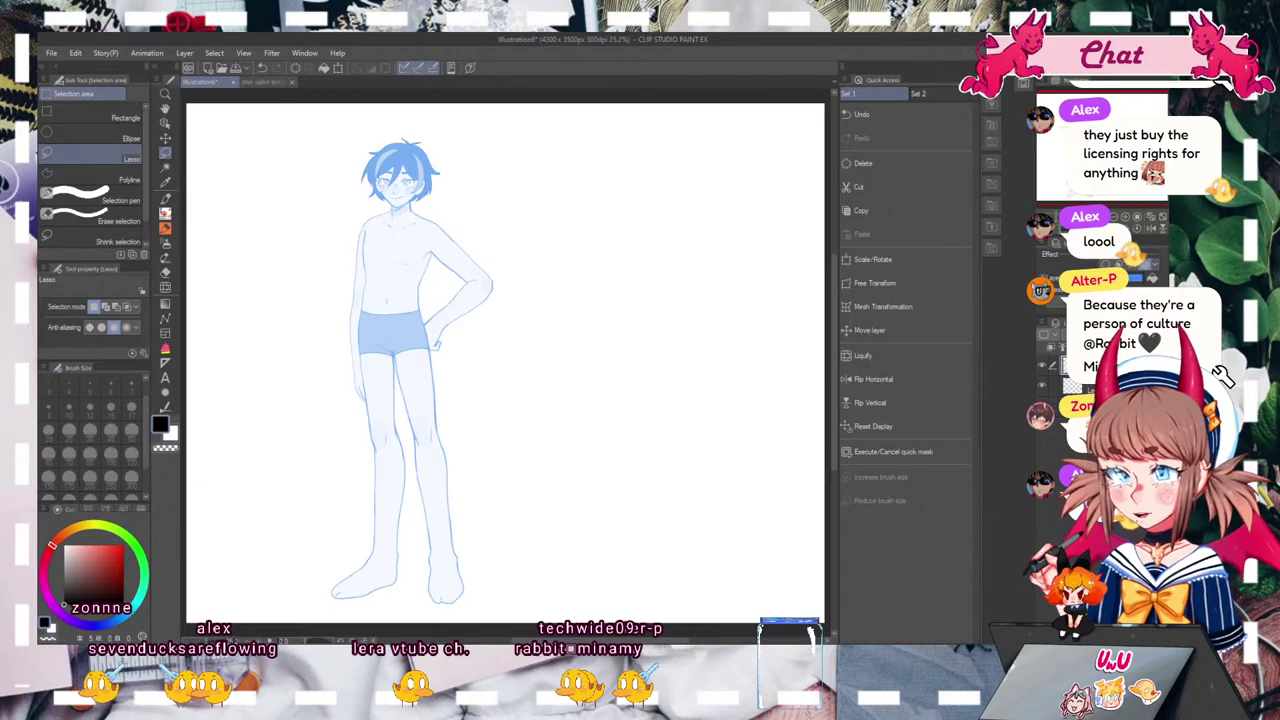
pyautogui.click(1222, 374)
pyautogui.click(1222, 374)
pyautogui.click(1222, 374)
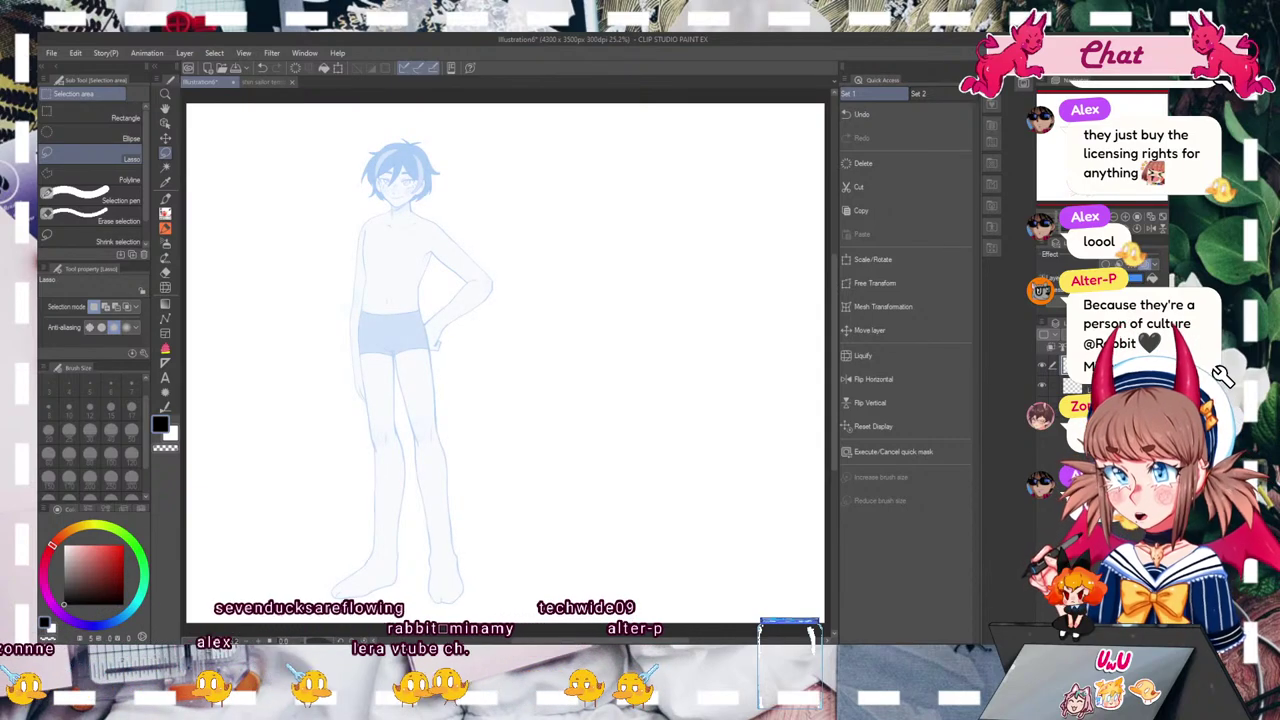
pyautogui.click(903, 334)
pyautogui.moveTo(706, 534)
pyautogui.mouseDown()
pyautogui.moveTo(723, 531)
pyautogui.moveTo(669, 531)
pyautogui.moveTo(686, 529)
pyautogui.mouseUp()
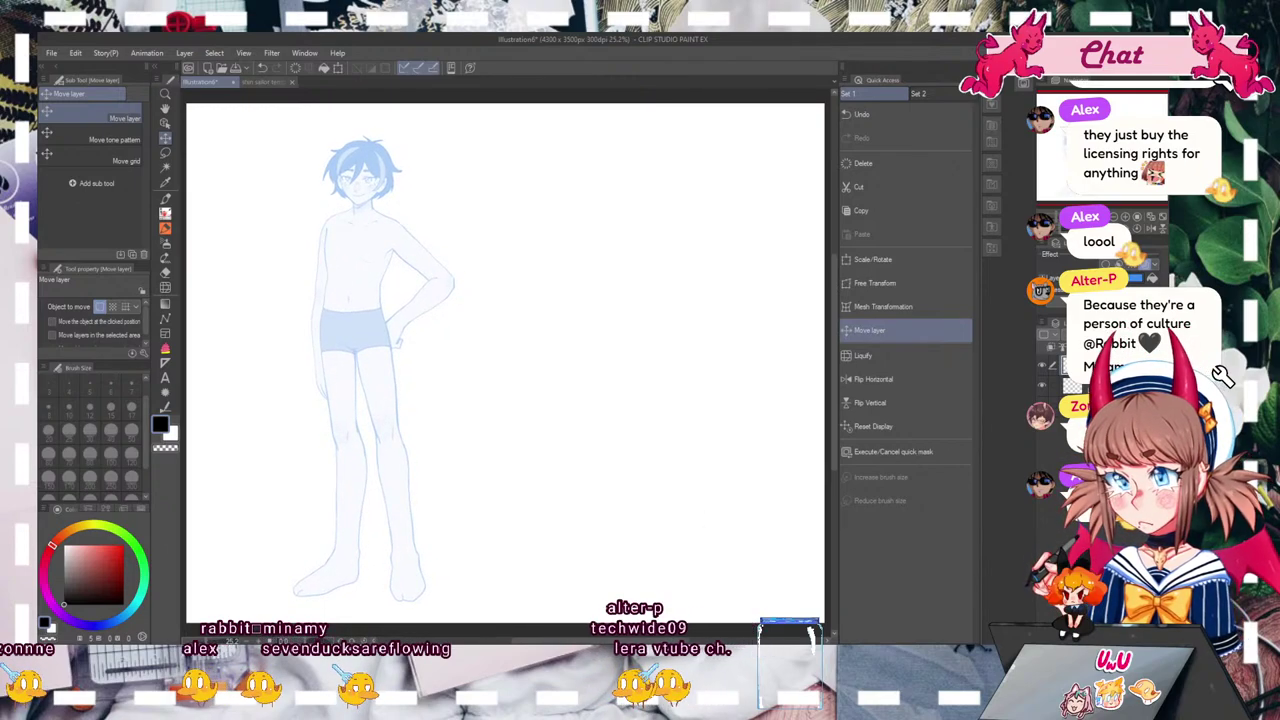
pyautogui.click(1145, 265)
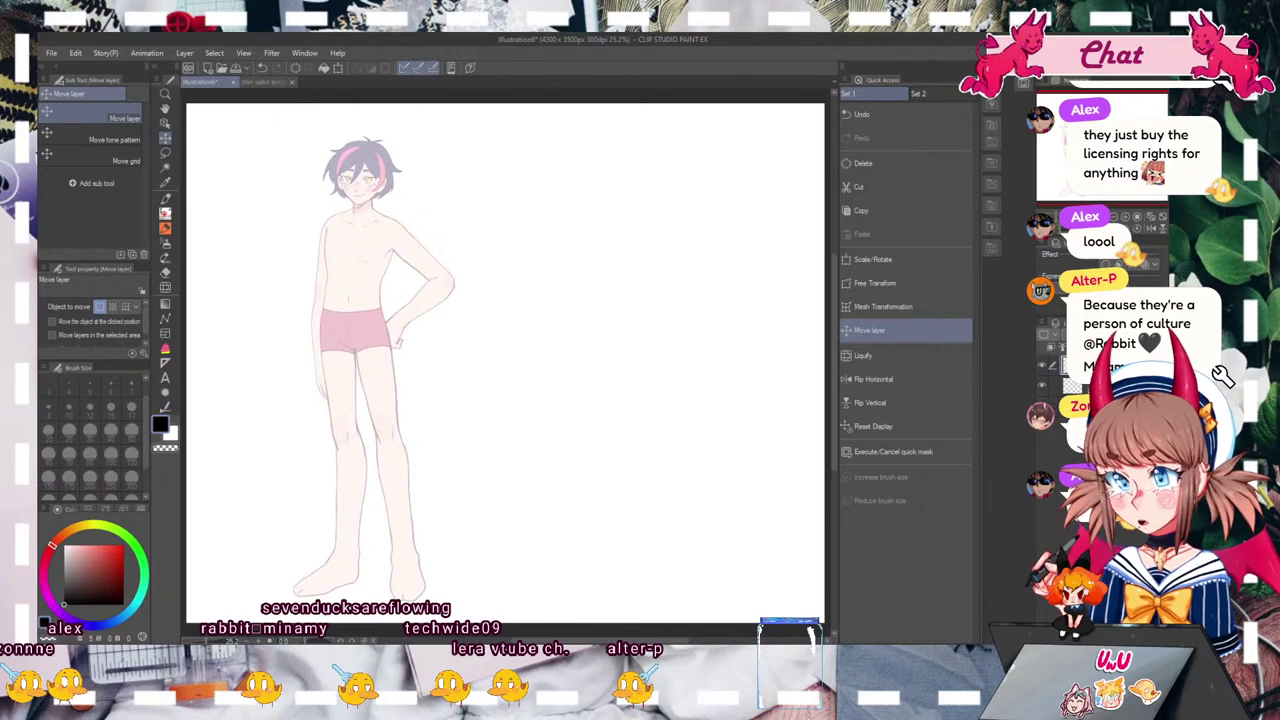
# Step: Choose red as the drawing colour and set up the Pencil sub tool with brush size 20
pyautogui.rightClick(678, 545)
pyautogui.click(123, 545)
pyautogui.click(165, 213)
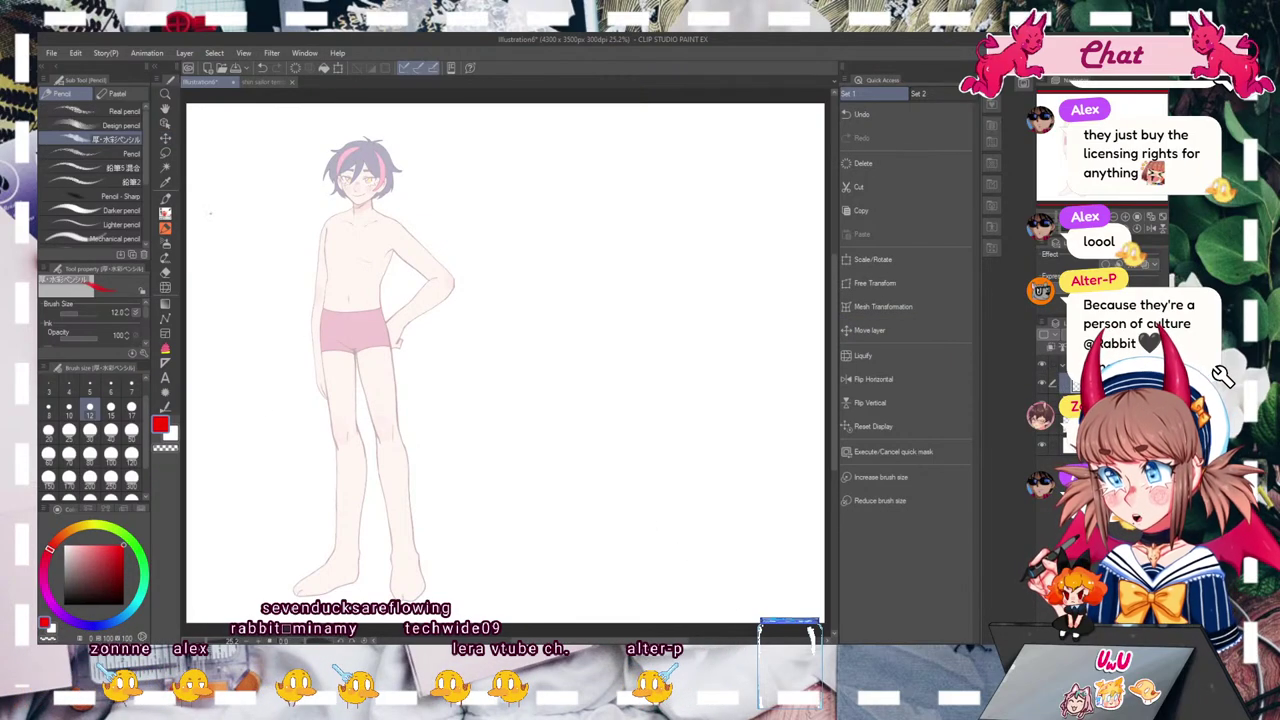
pyautogui.click(134, 153)
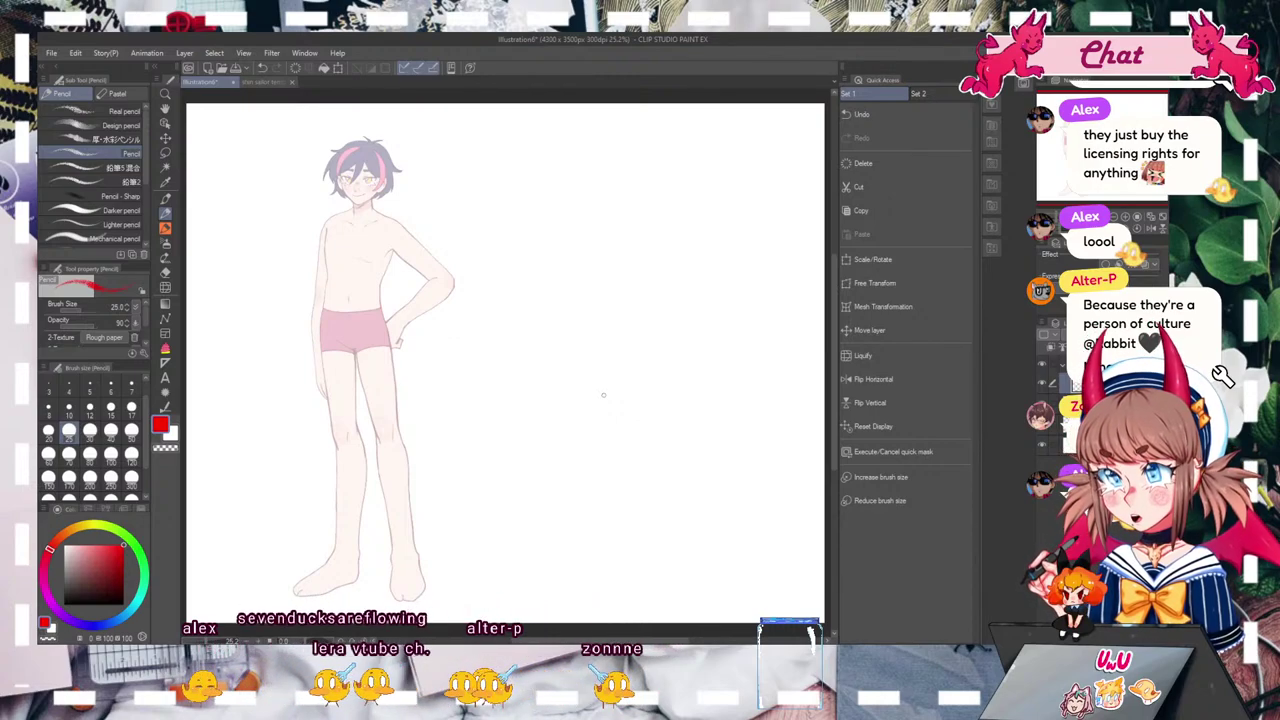
pyautogui.press('[')
pyautogui.press('[')
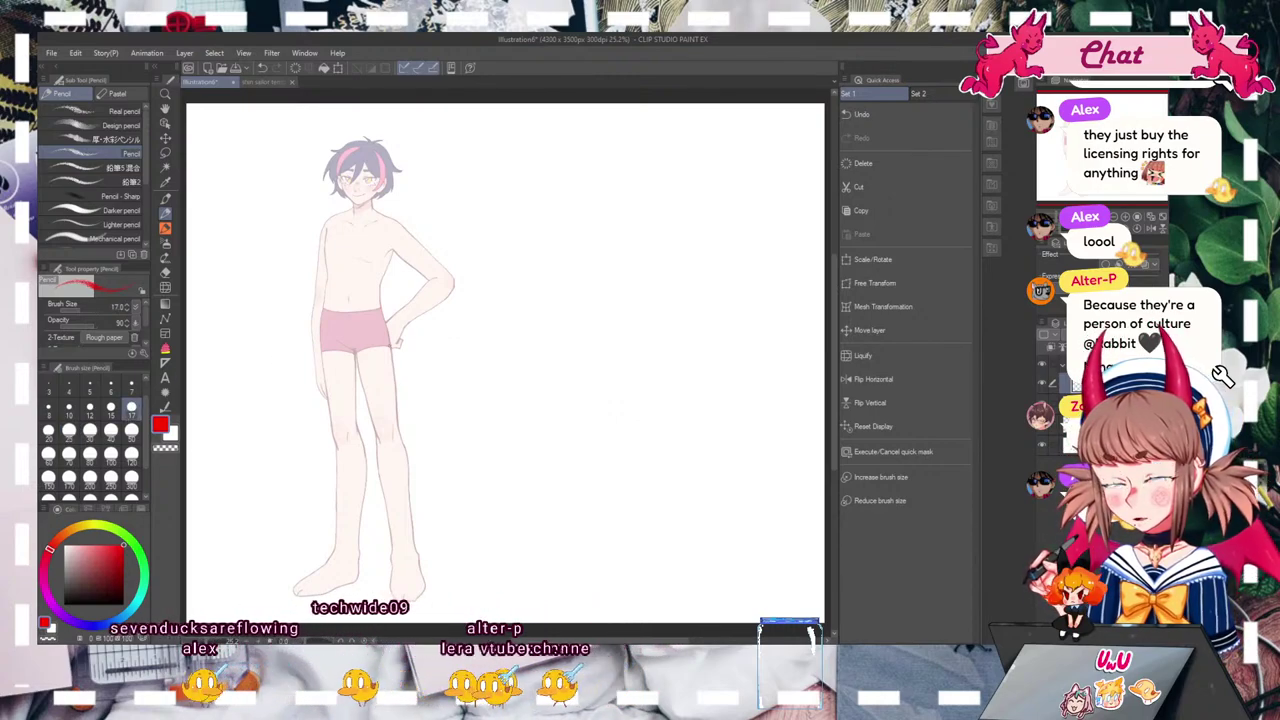
pyautogui.press(']')
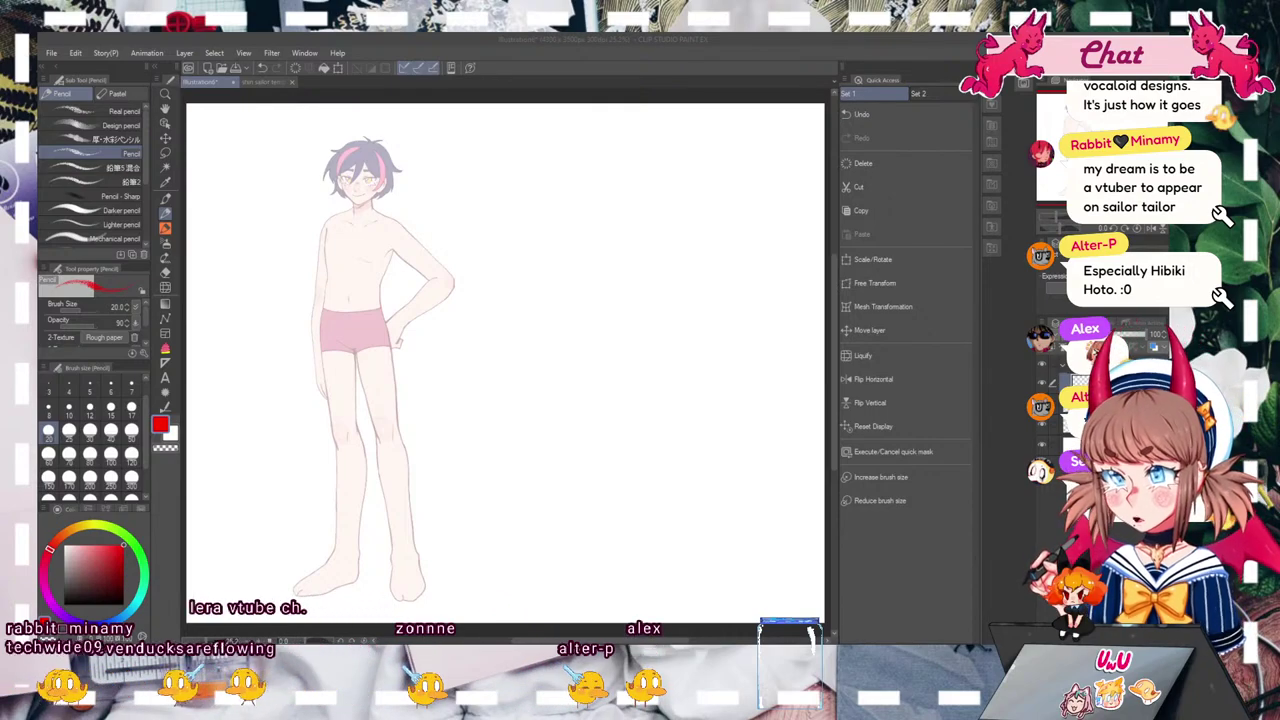
# Step: Sketch red headset ear cups on both sides of the head at brush size 17 and fade the base figure further
pyautogui.click(1042, 383)
pyautogui.click(1058, 214)
pyautogui.moveTo(1052, 200); pyautogui.dragTo(1009, 179)
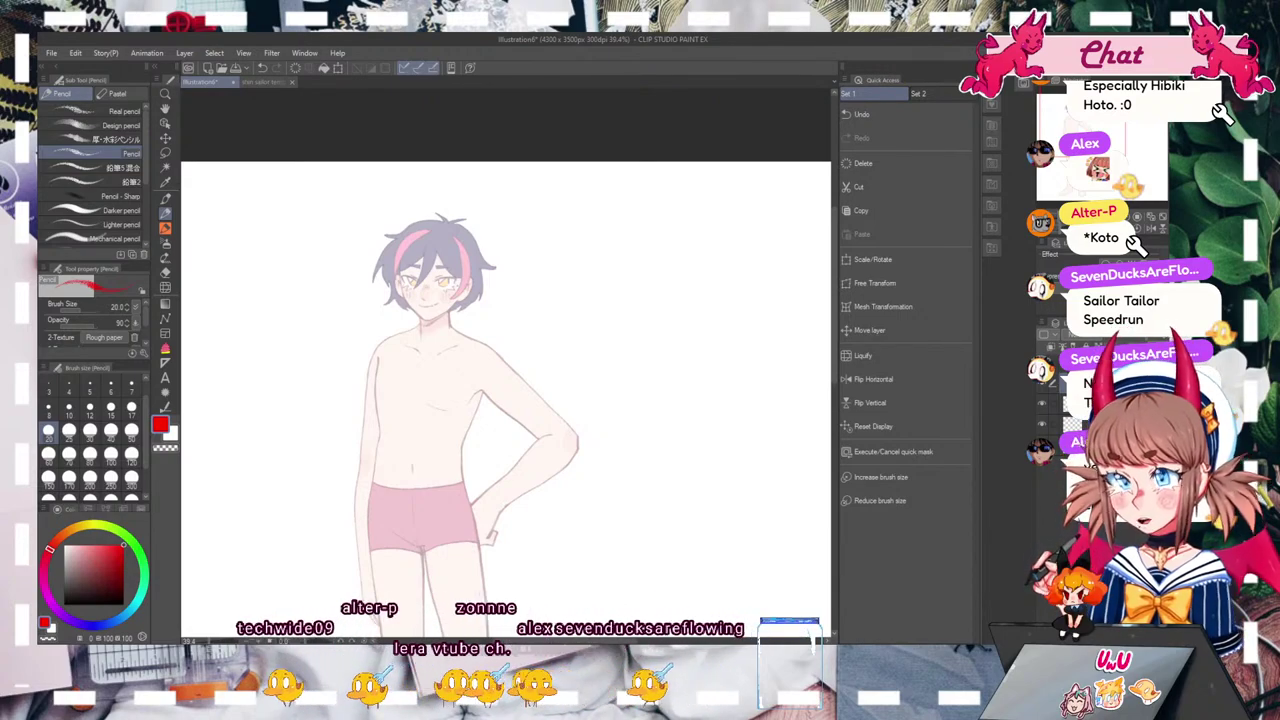
pyautogui.scroll(-3, 518, 467)
pyautogui.scroll(3, 505, 360)
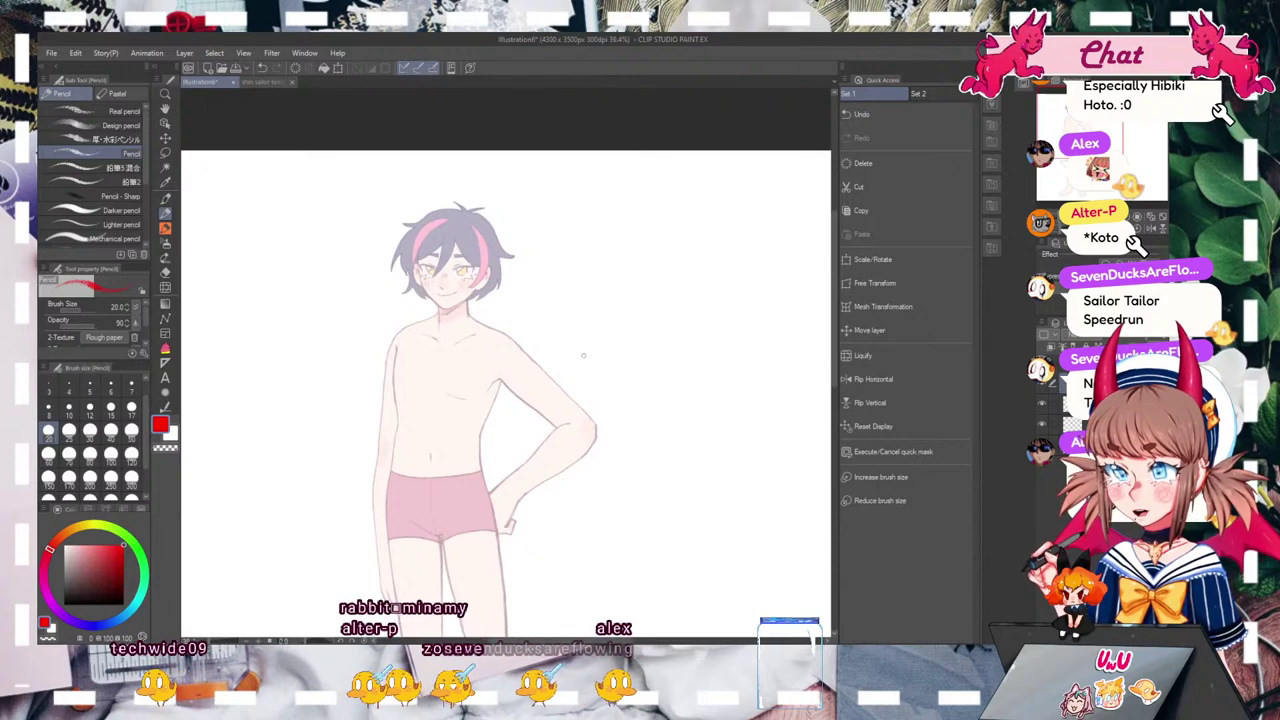
pyautogui.click(131, 408)
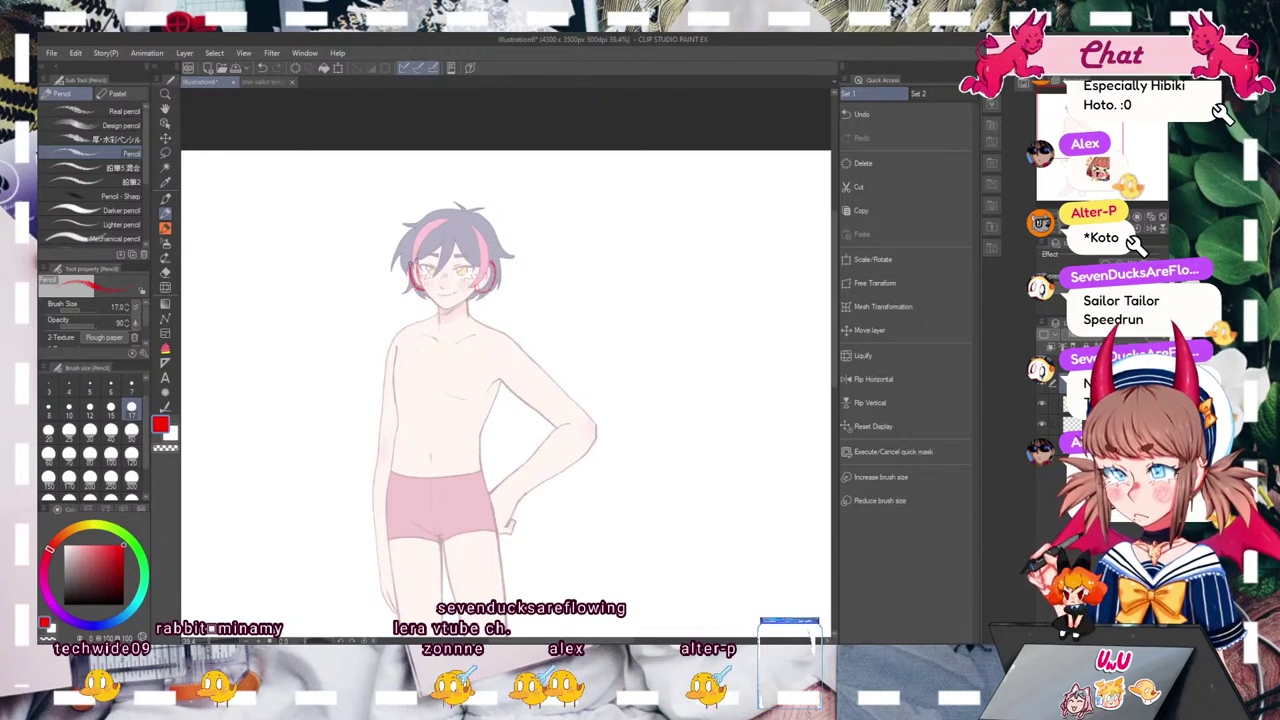
pyautogui.moveTo(1127, 337); pyautogui.dragTo(1096, 335)
pyautogui.click(1100, 384)
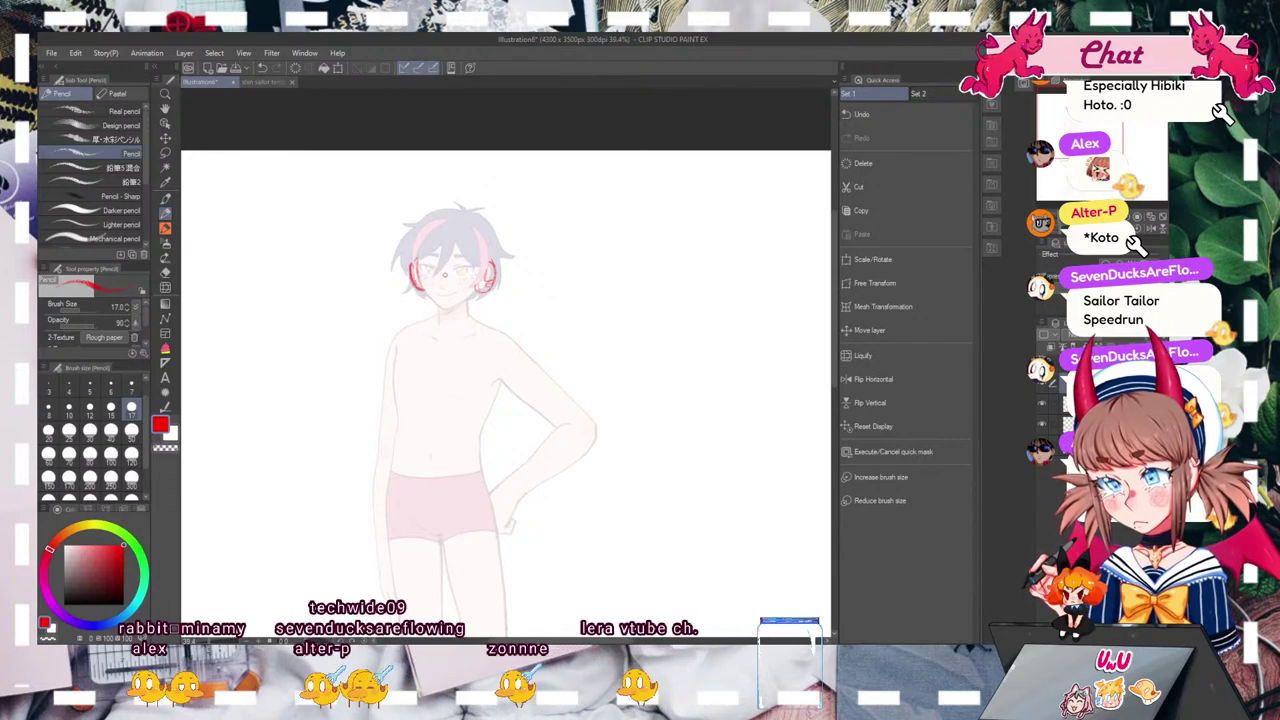
# Step: Adjust the ear cup sketch with Liquify at a reduced brush size and return to the Pencil
pyautogui.click(862, 355)
pyautogui.click(885, 501)
pyautogui.click(885, 501)
pyautogui.click(885, 501)
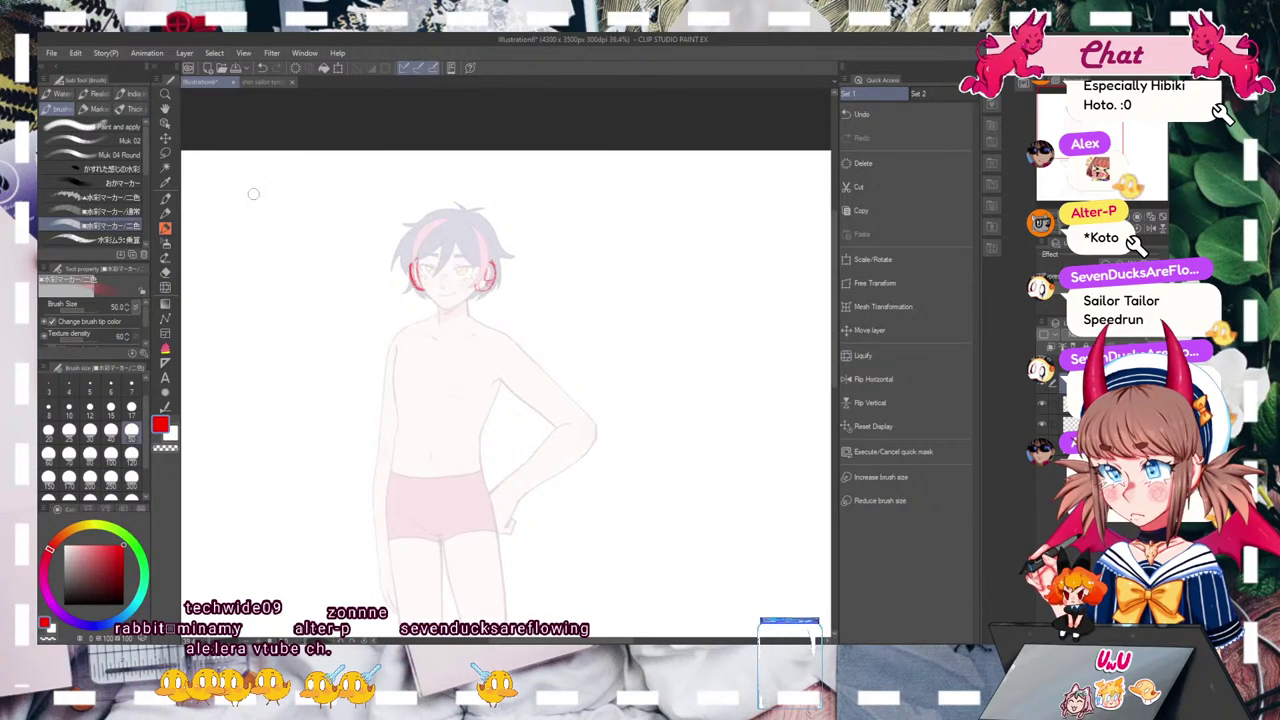
pyautogui.press('p')
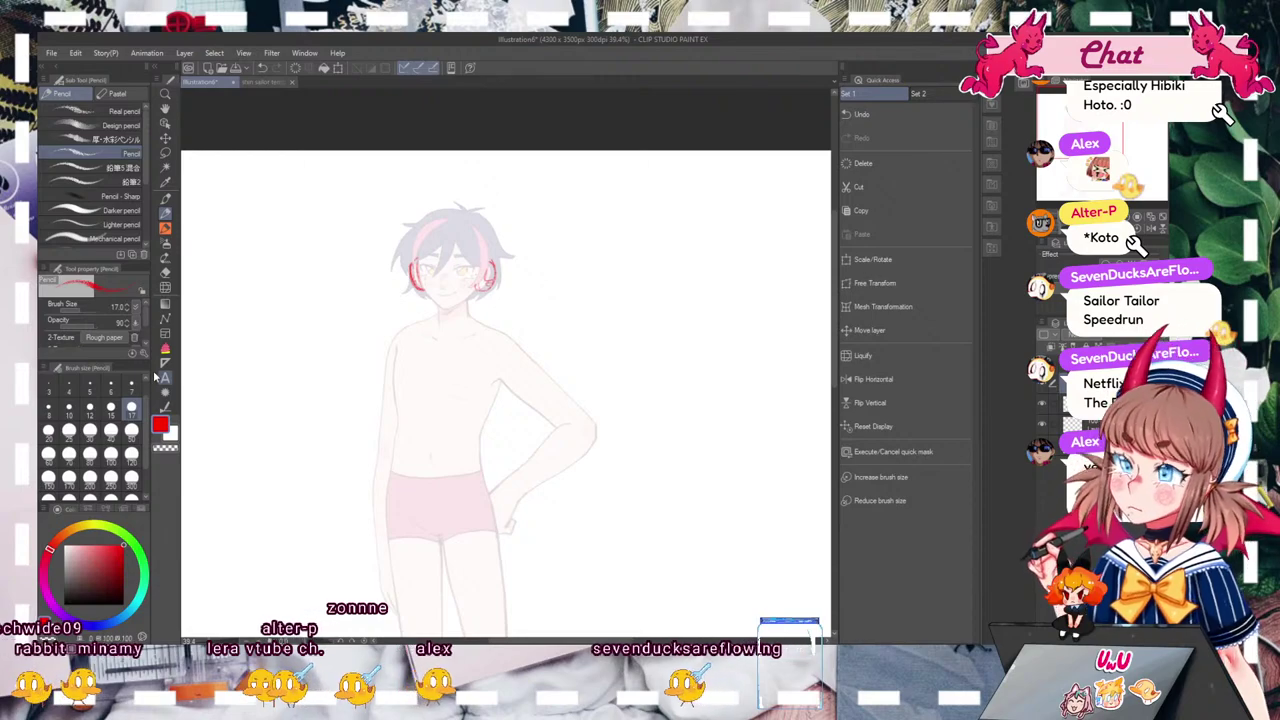
# Step: Sketch the headset's microphone beside the mouth, detail the ear cup, and draw the headband across the hair
pyautogui.moveTo(1101, 130); pyautogui.dragTo(1097, 126)
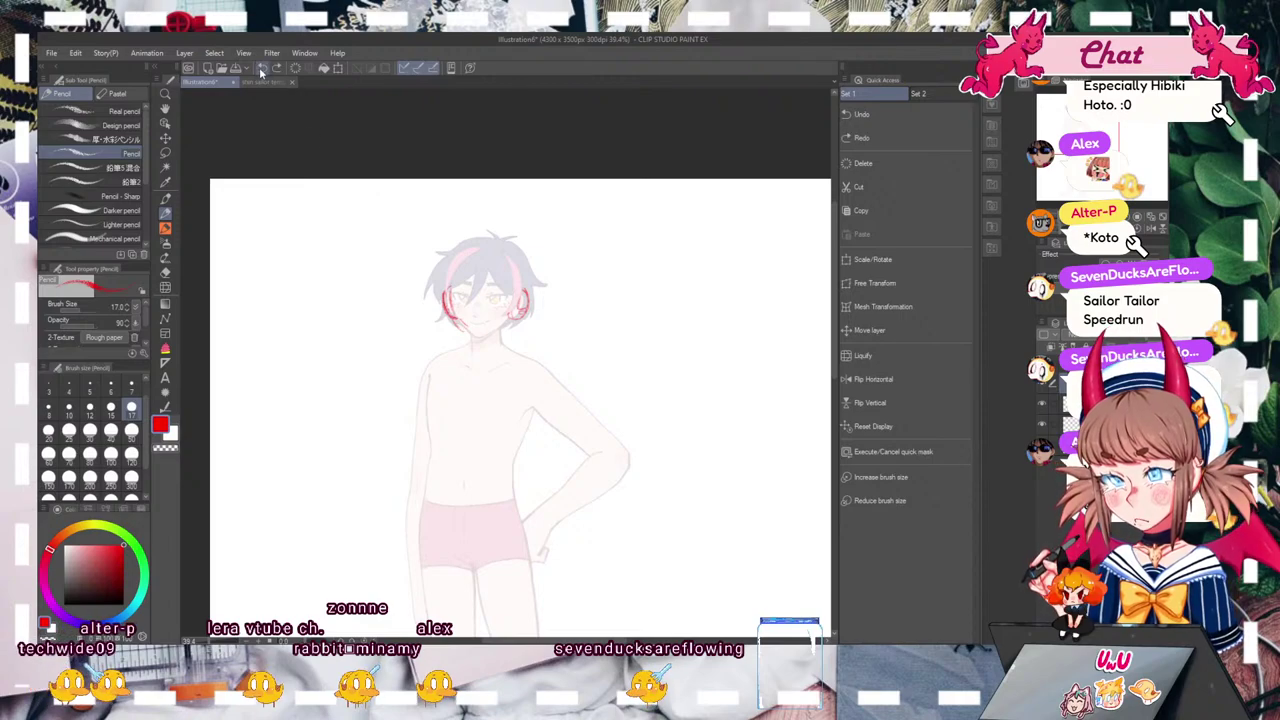
pyautogui.moveTo(448, 308); pyautogui.dragTo(463, 327)
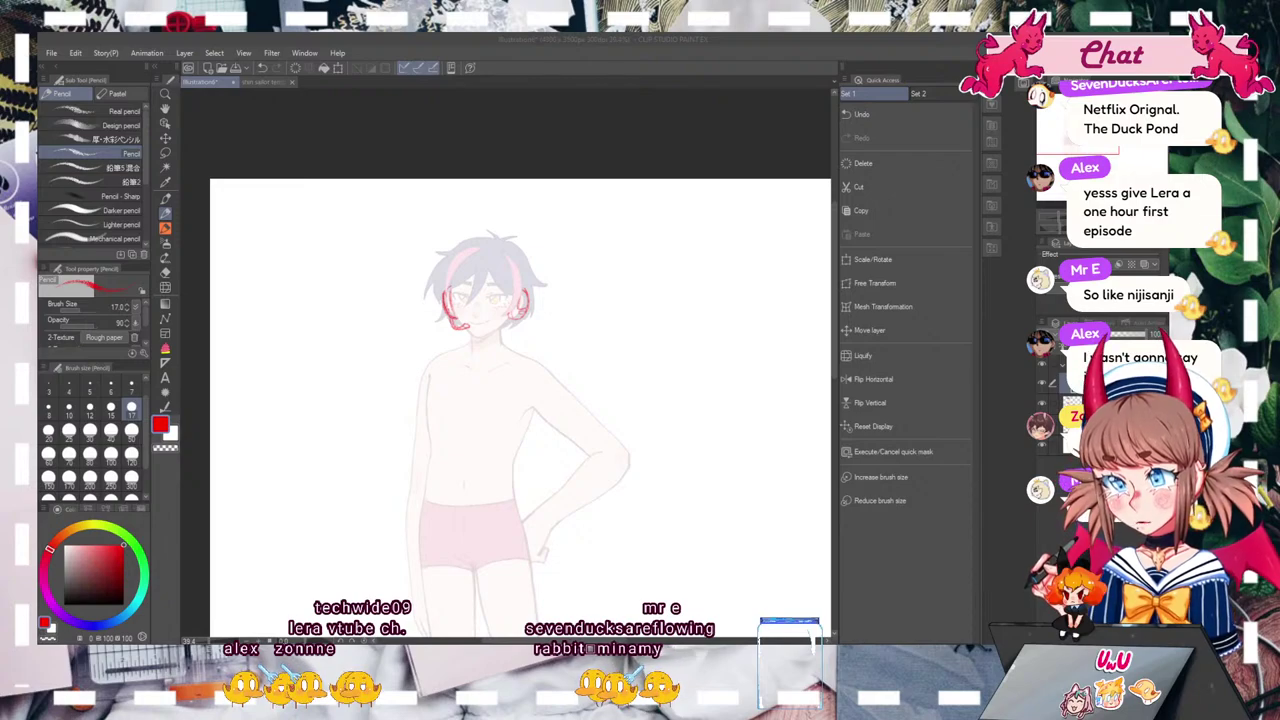
pyautogui.moveTo(522, 278); pyautogui.dragTo(534, 320)
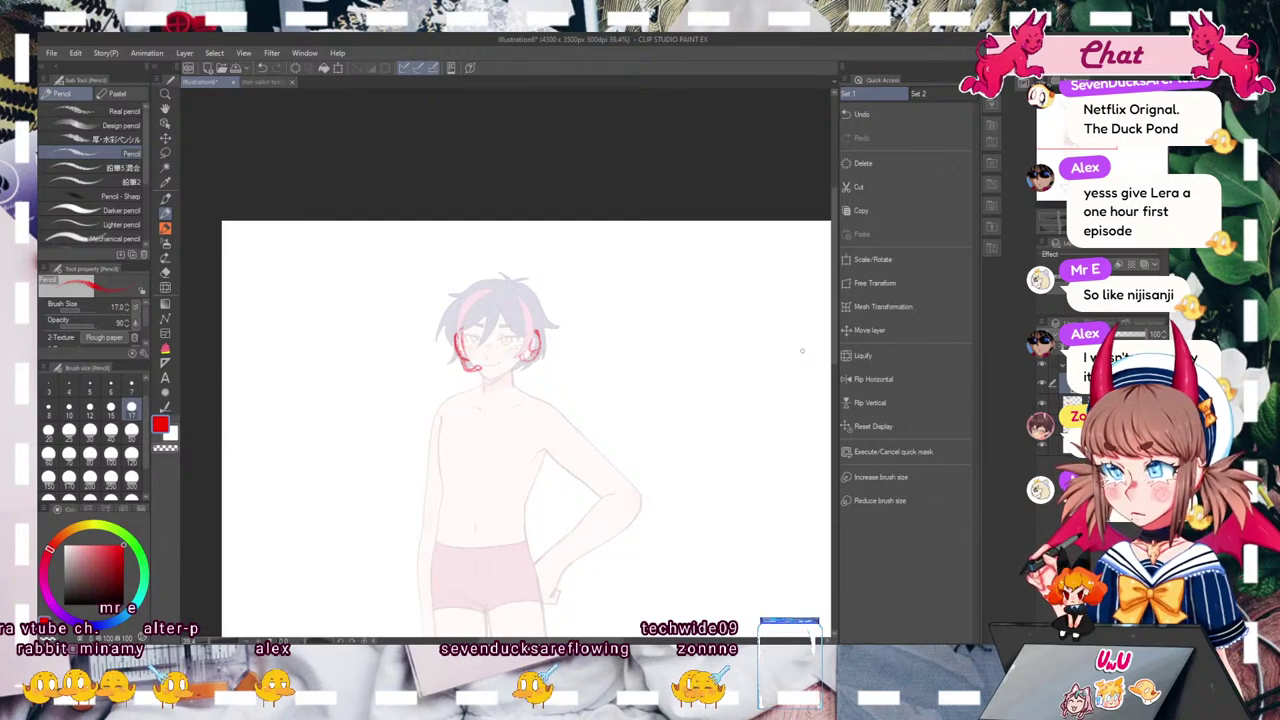
pyautogui.moveTo(802, 351); pyautogui.dragTo(820, 284)
pyautogui.moveTo(598, 256); pyautogui.dragTo(616, 276)
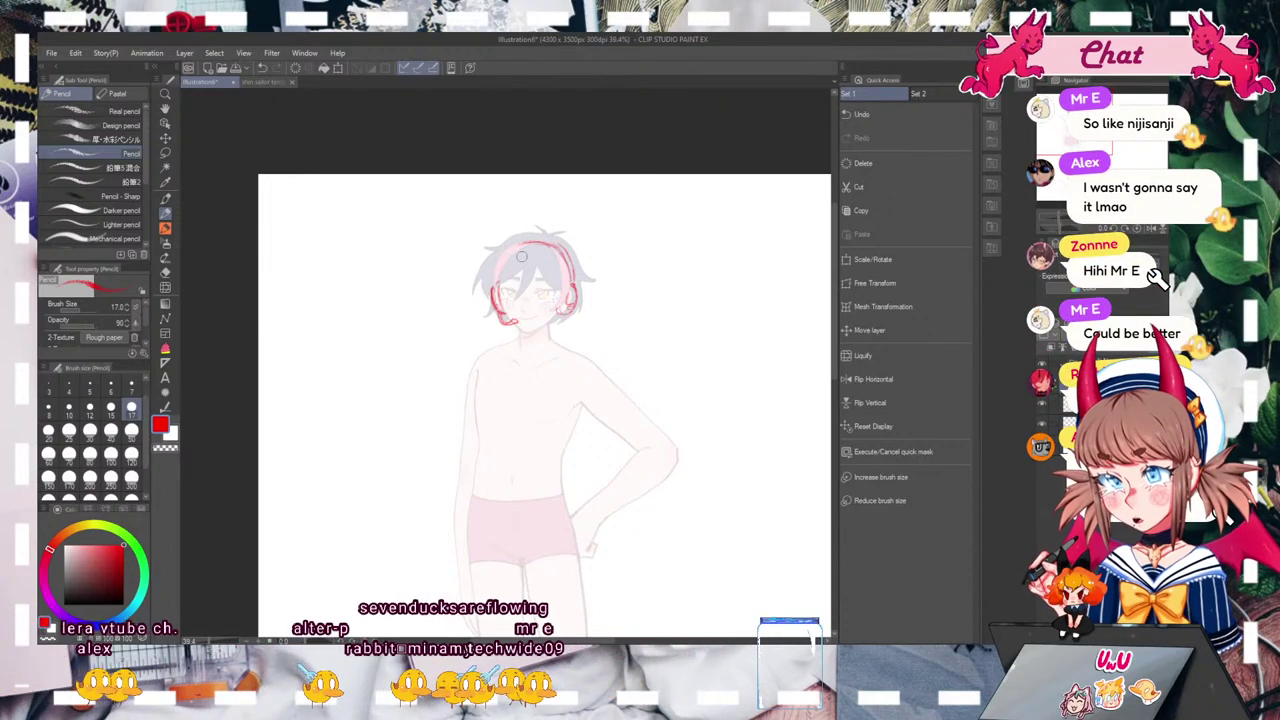
pyautogui.moveTo(1059, 225); pyautogui.dragTo(1019, 219)
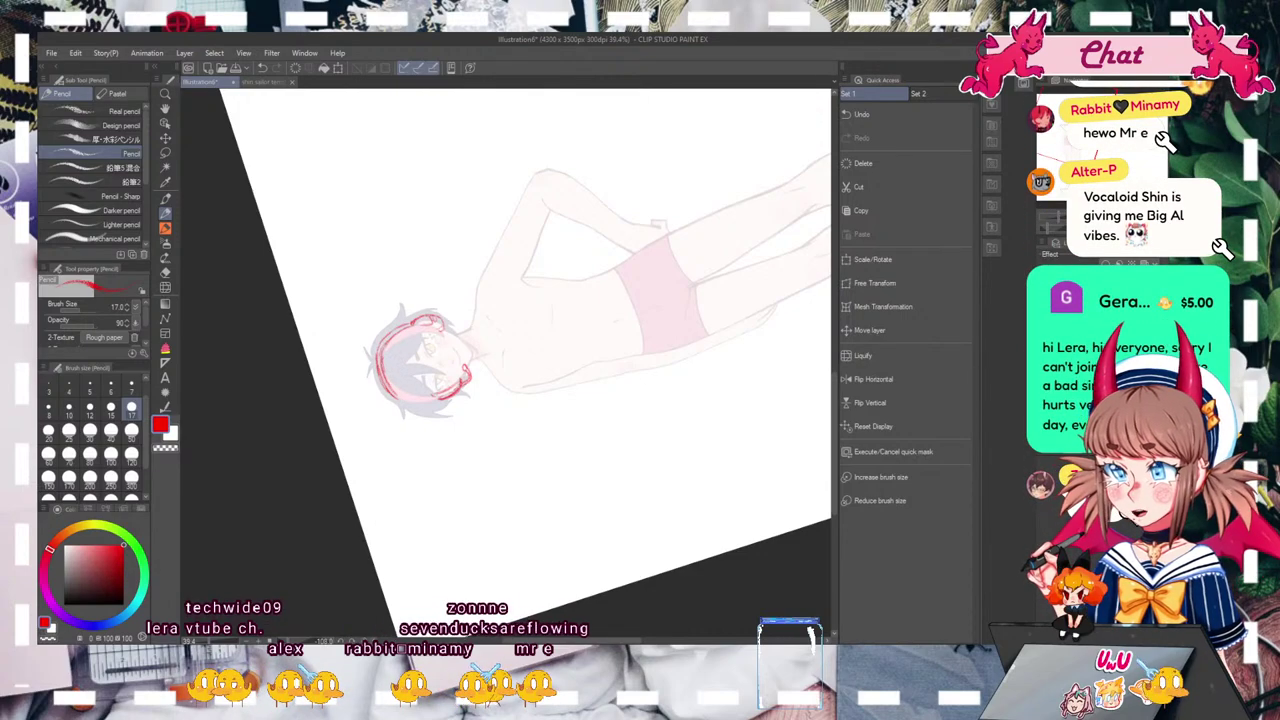
pyautogui.click(1059, 225)
pyautogui.moveTo(1066, 115)
pyautogui.mouseDown()
pyautogui.moveTo(1113, 119)
pyautogui.moveTo(1068, 119)
pyautogui.mouseUp()
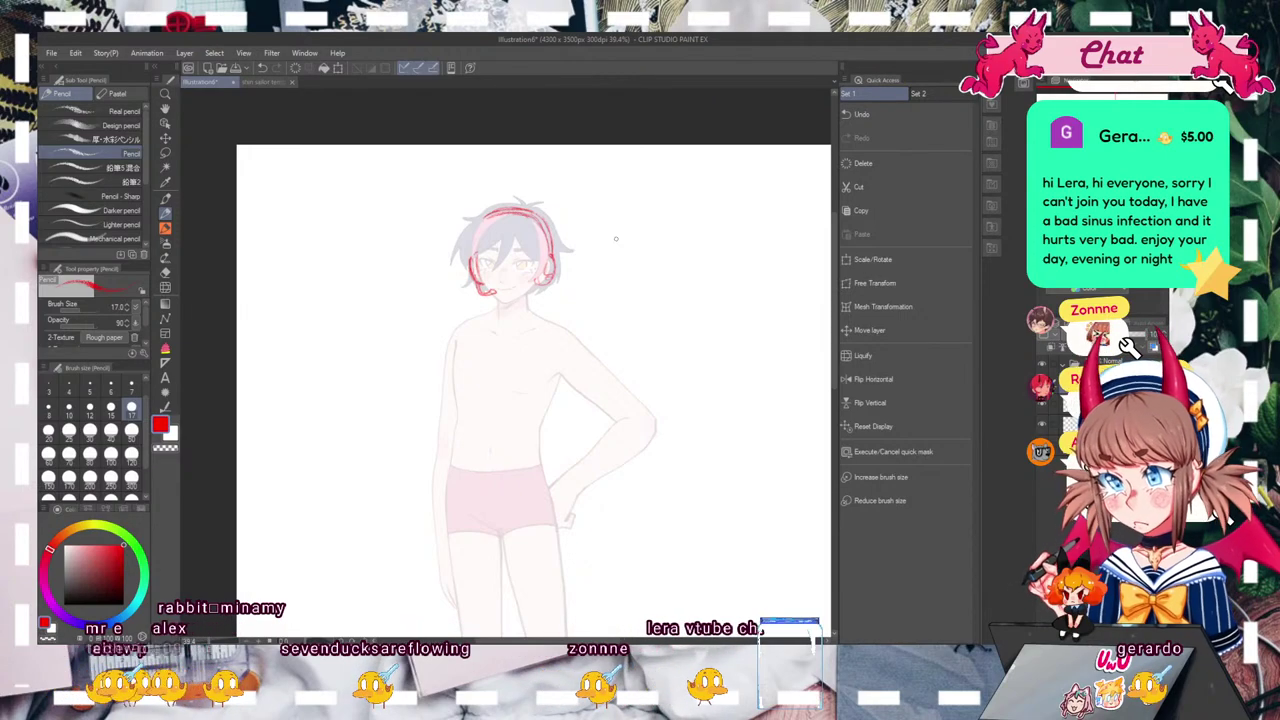
# Step: Adjust the headset sketch with Liquify at brush size 700 and pencil small hair clips into the bangs
pyautogui.click(890, 355)
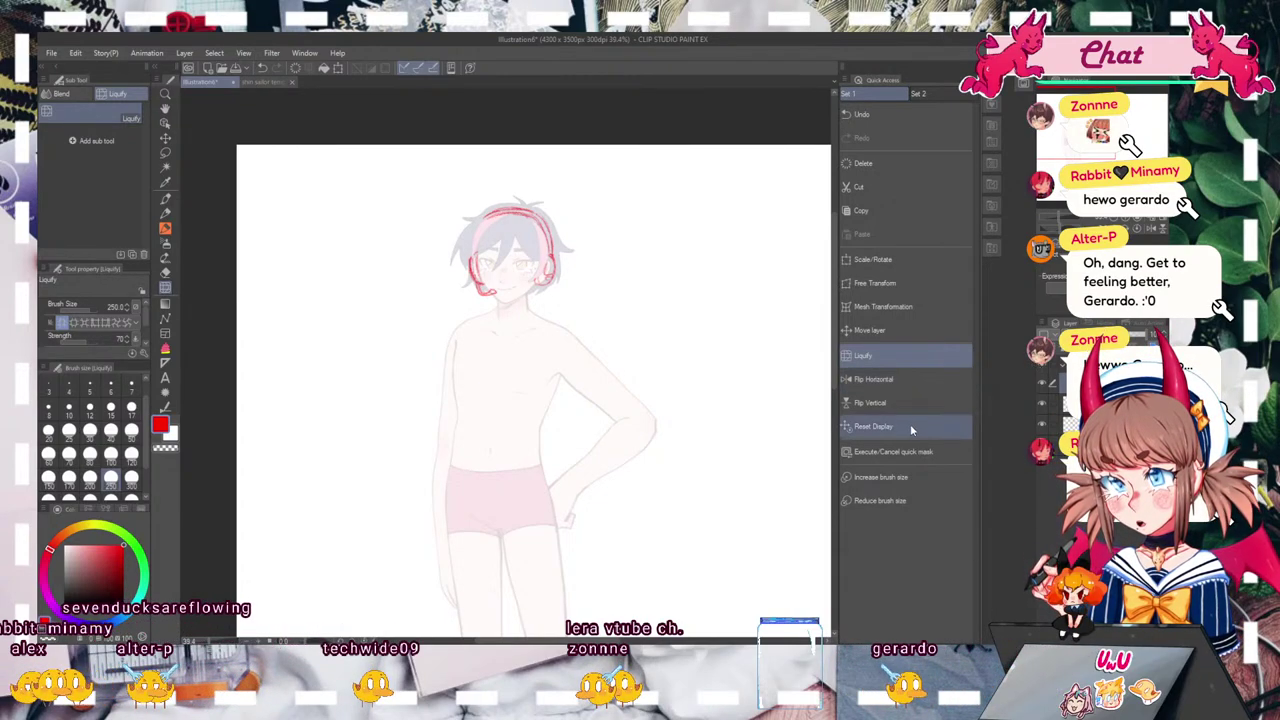
pyautogui.click(908, 477)
pyautogui.click(908, 477)
pyautogui.click(908, 477)
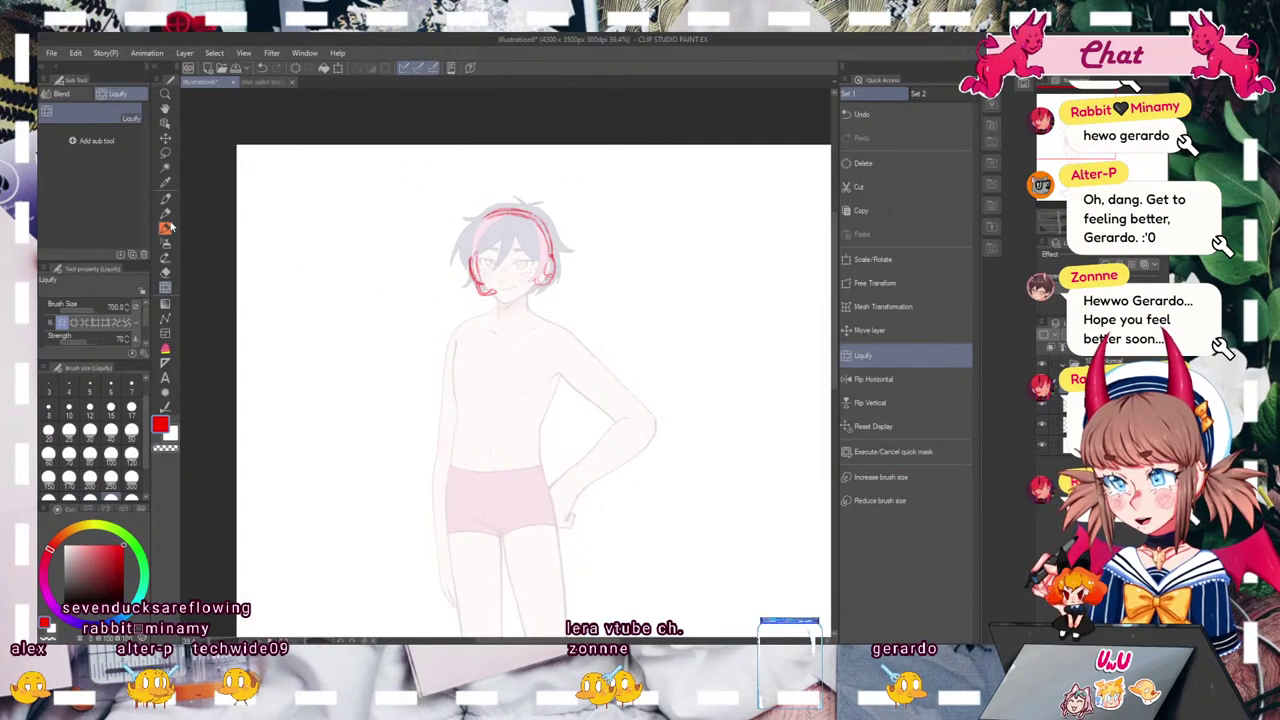
pyautogui.press('p')
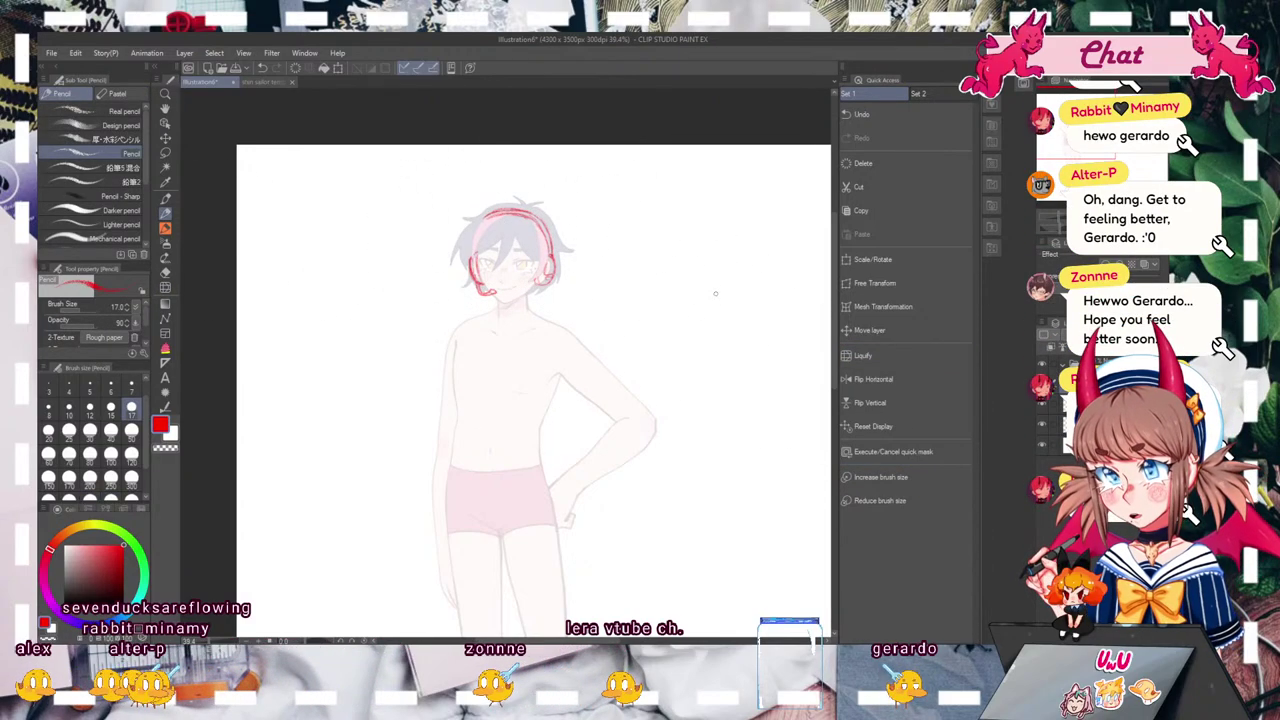
pyautogui.moveTo(521, 237); pyautogui.dragTo(533, 249)
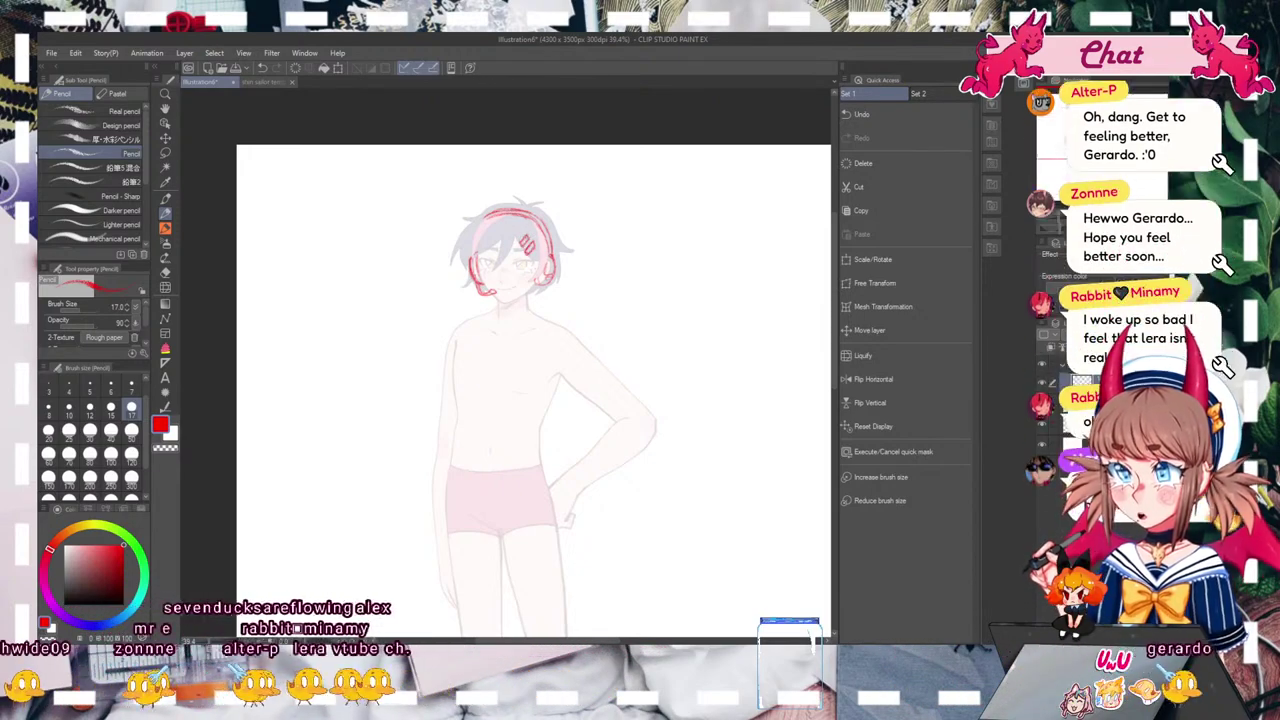
# Step: Sketch a sleeveless cropped top with a raised collar, armholes and a straight hem above the waist at brush size 20
pyautogui.hotkey('ctrl', '0')
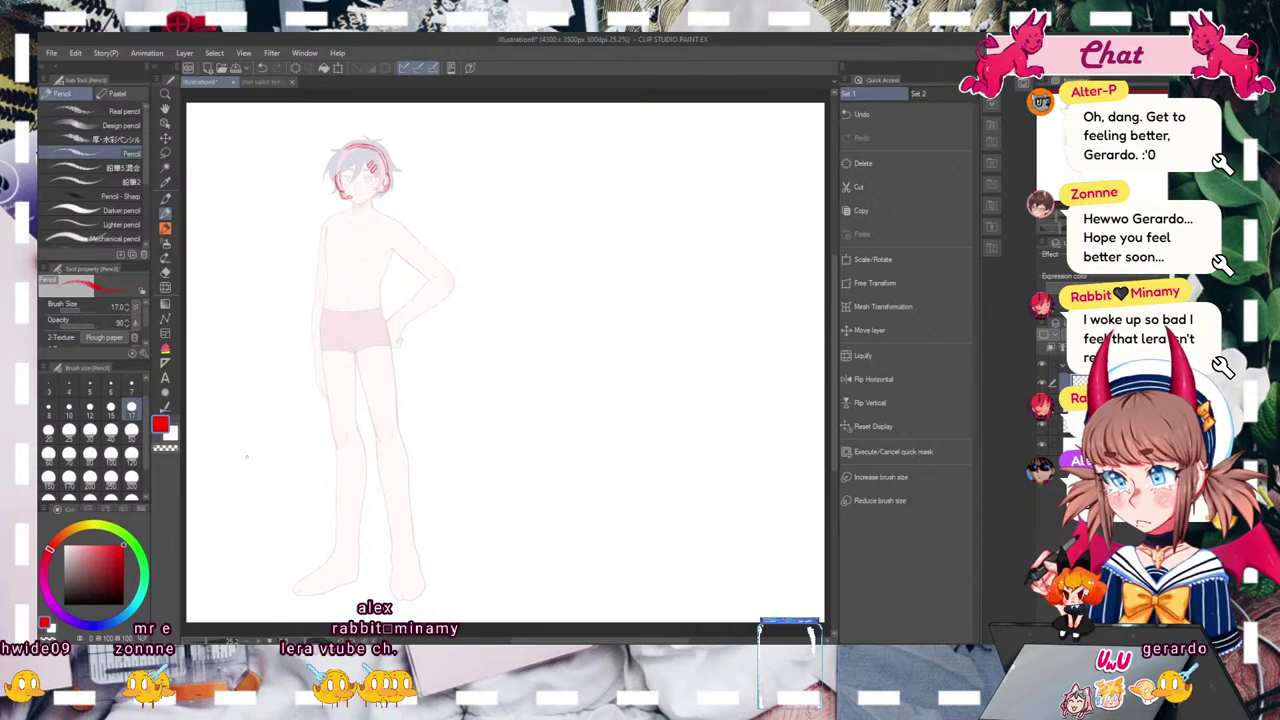
pyautogui.click(70, 432)
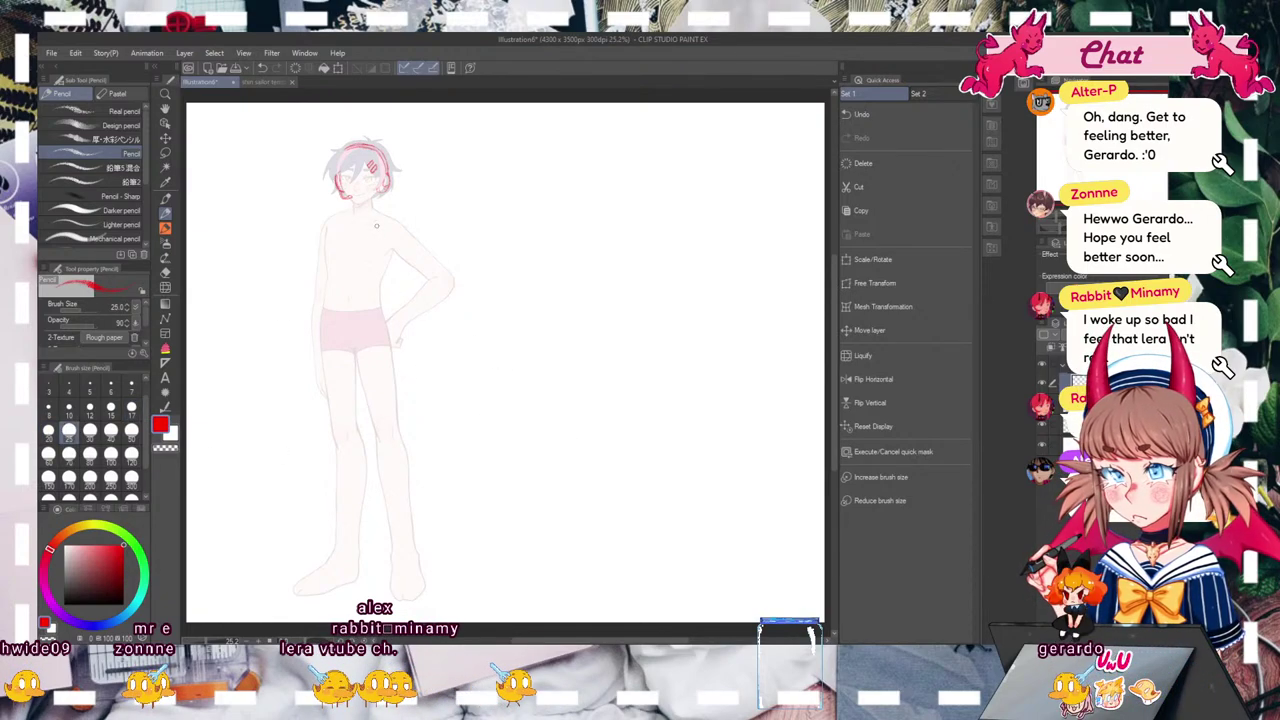
pyautogui.press('[')
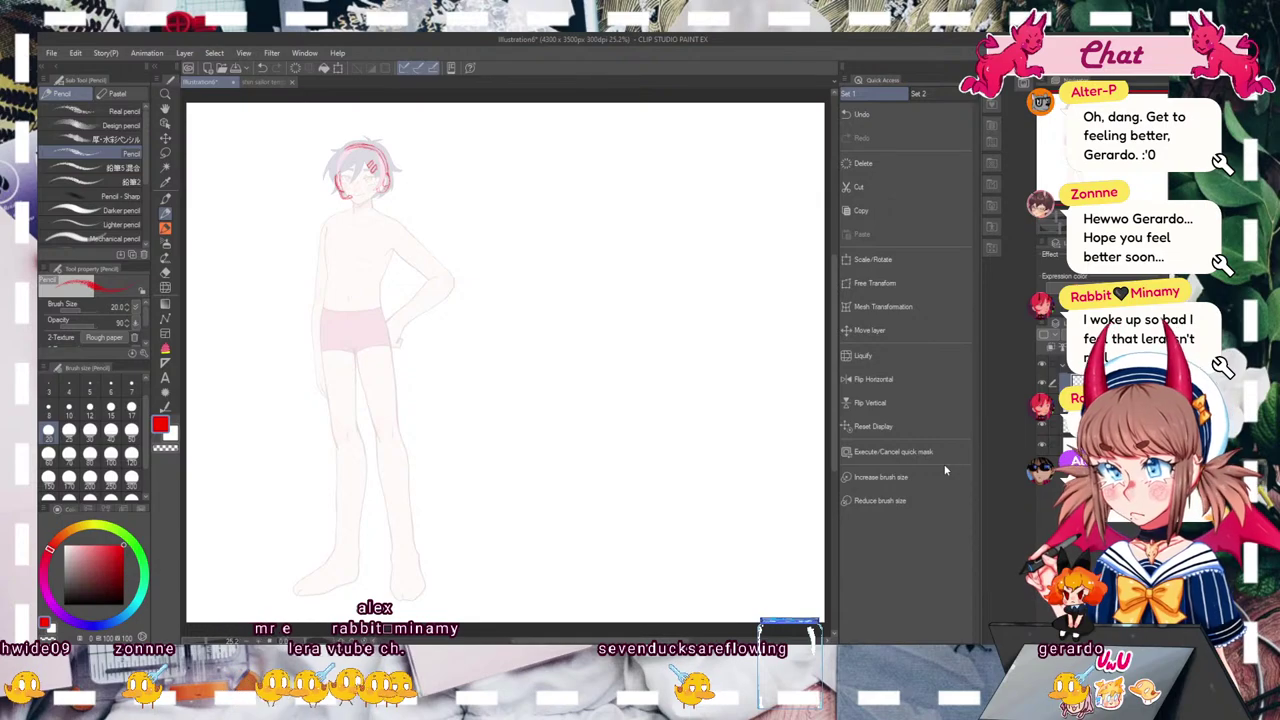
pyautogui.moveTo(505, 362); pyautogui.dragTo(644, 392)
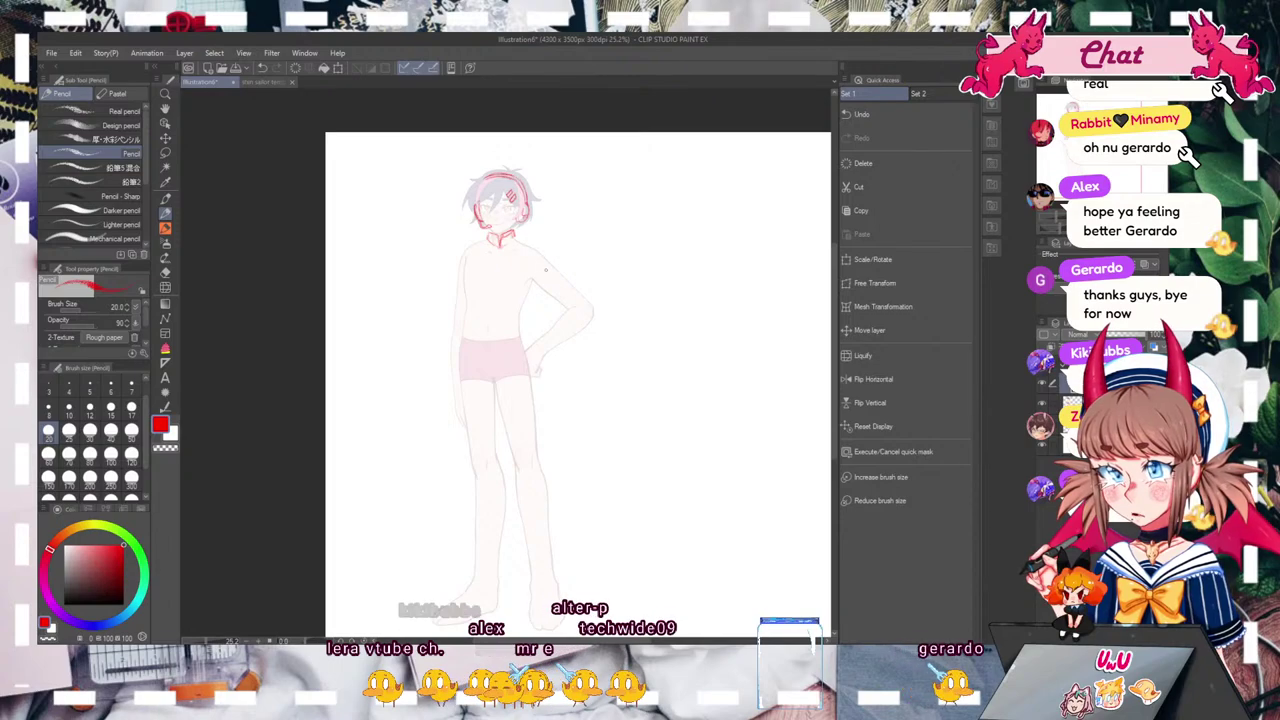
pyautogui.moveTo(523, 247); pyautogui.dragTo(531, 284)
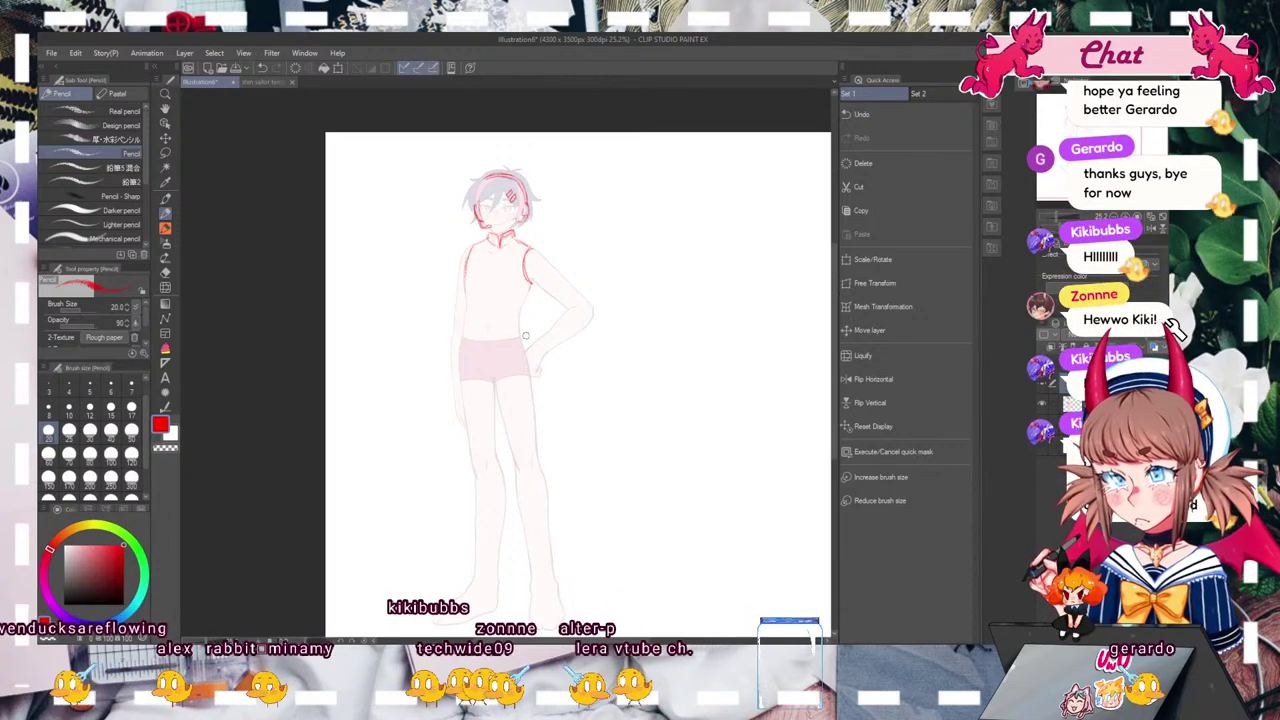
pyautogui.moveTo(499, 313); pyautogui.dragTo(524, 312)
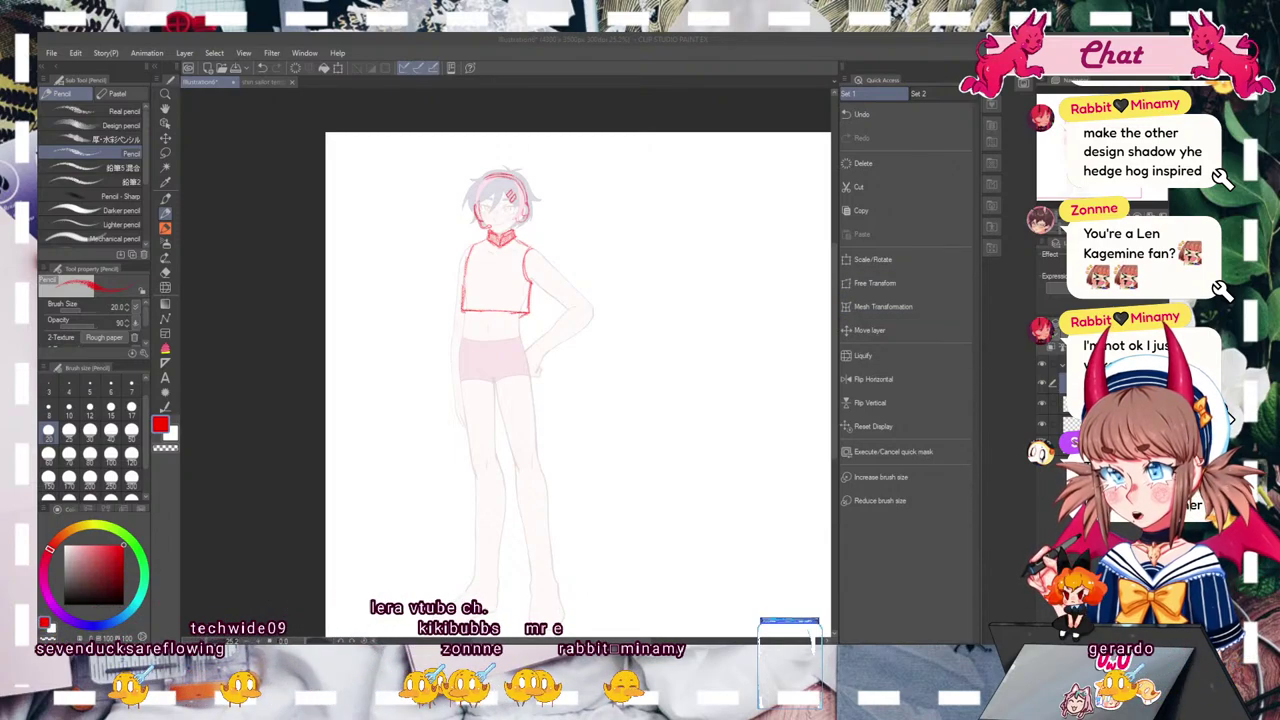
pyautogui.moveTo(540, 337); pyautogui.dragTo(547, 351)
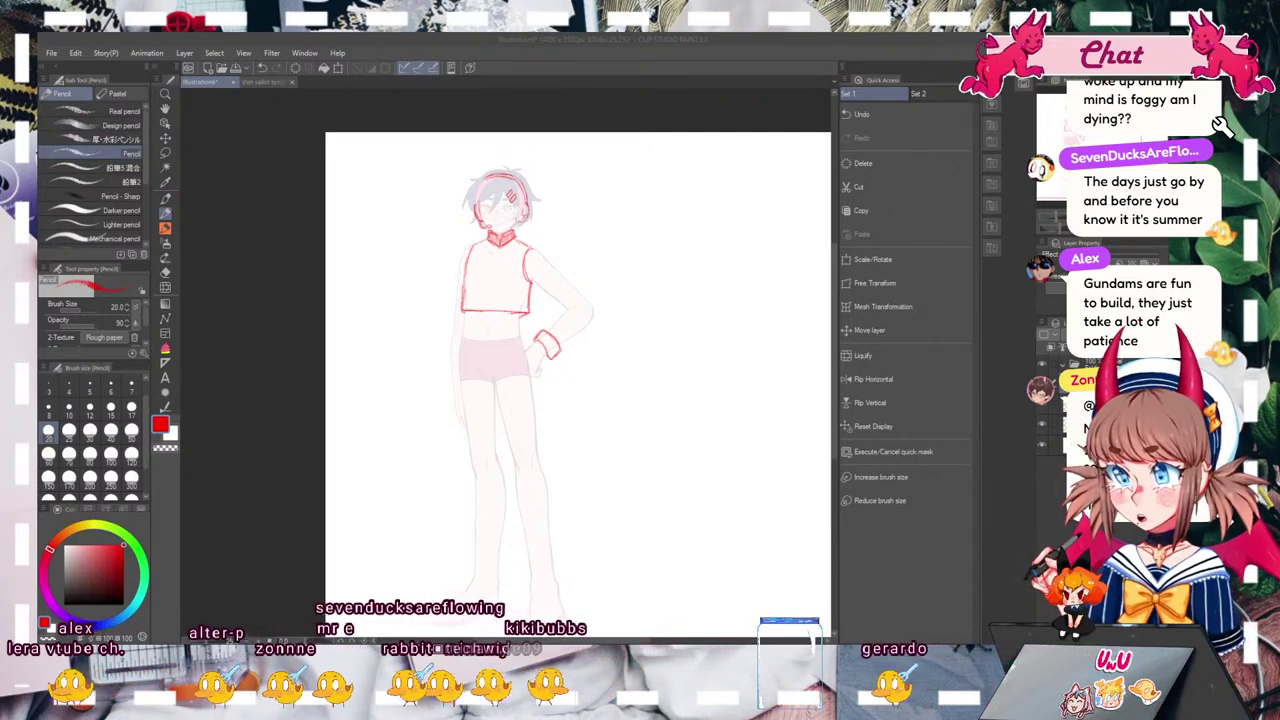
pyautogui.hotkey('ctrl', 'z')
pyautogui.hotkey('ctrl', 'z')
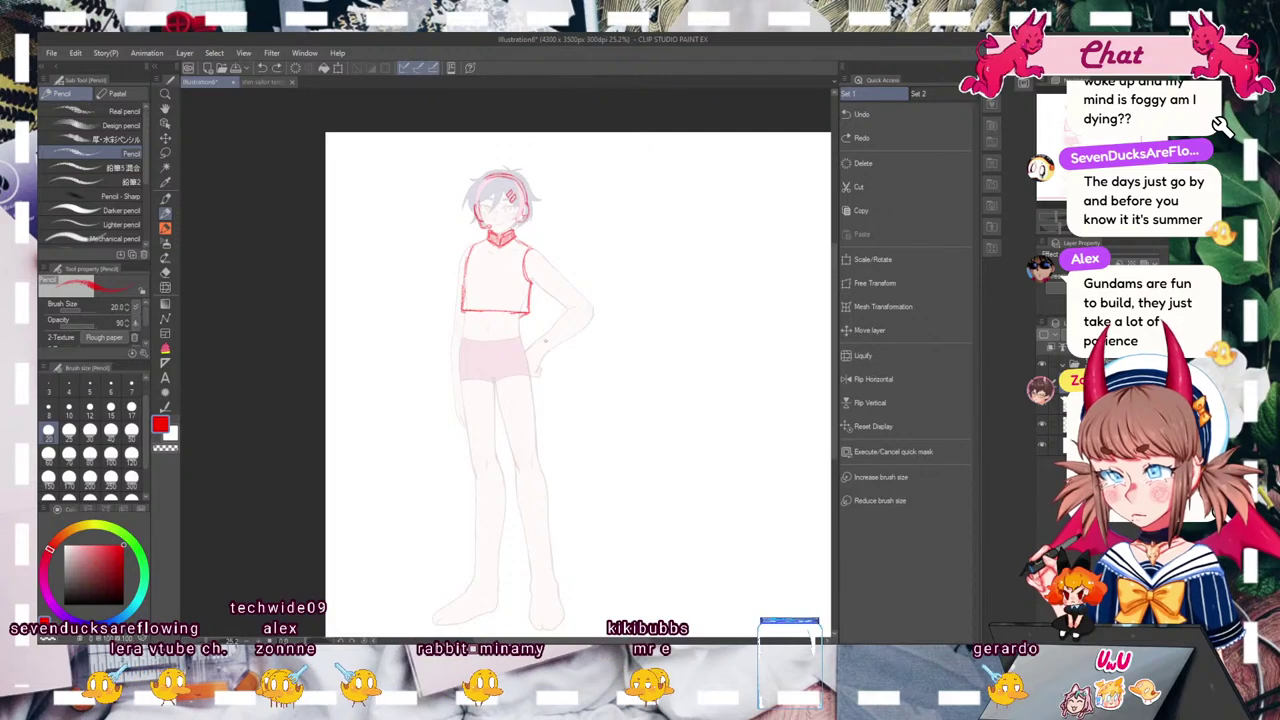
# Step: Sketch narrow wrist cuffs and close-fitting detached sleeves on both arms, and shade the sleeves with light red strokes
pyautogui.moveTo(534, 341); pyautogui.dragTo(545, 352)
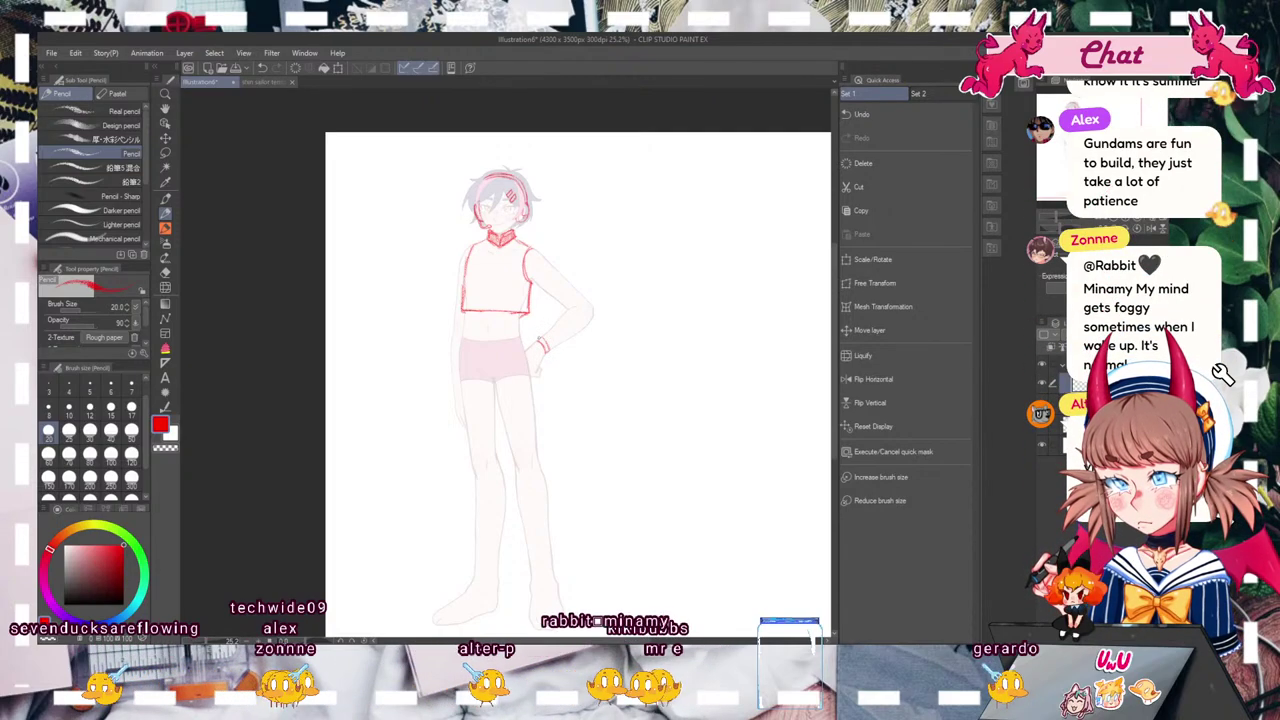
pyautogui.moveTo(570, 306); pyautogui.dragTo(583, 300)
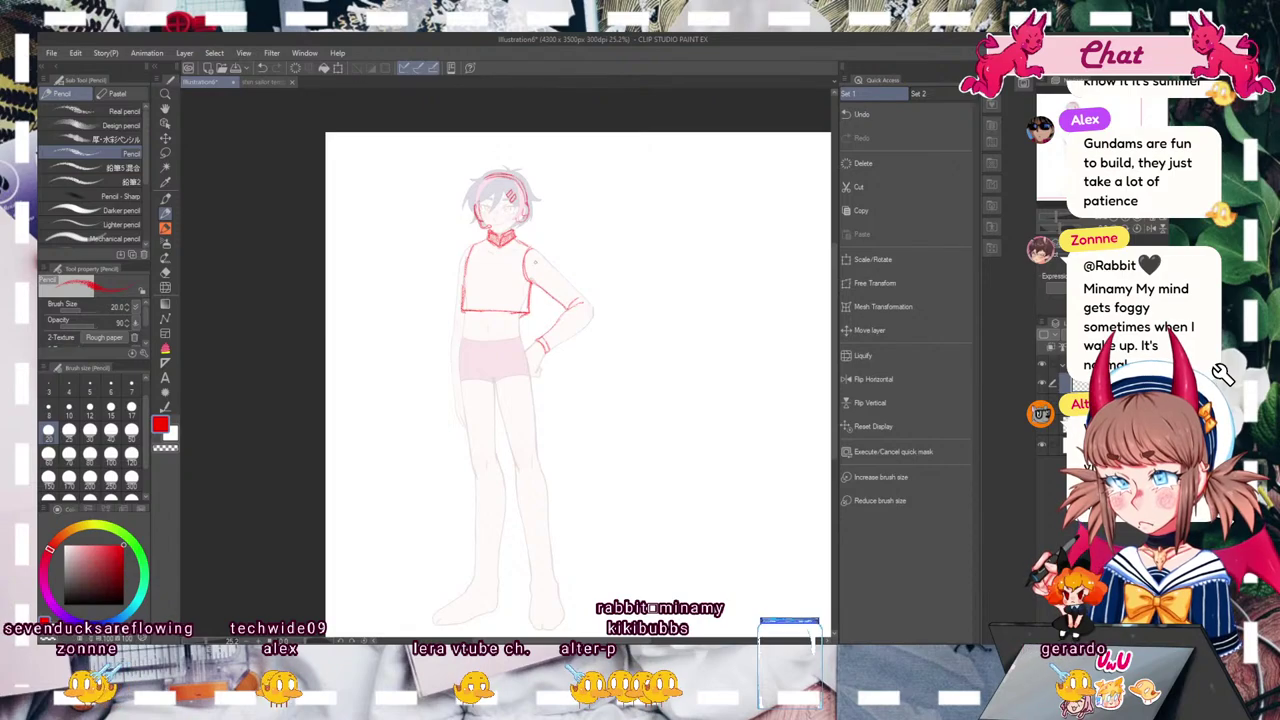
pyautogui.moveTo(546, 258); pyautogui.dragTo(592, 304)
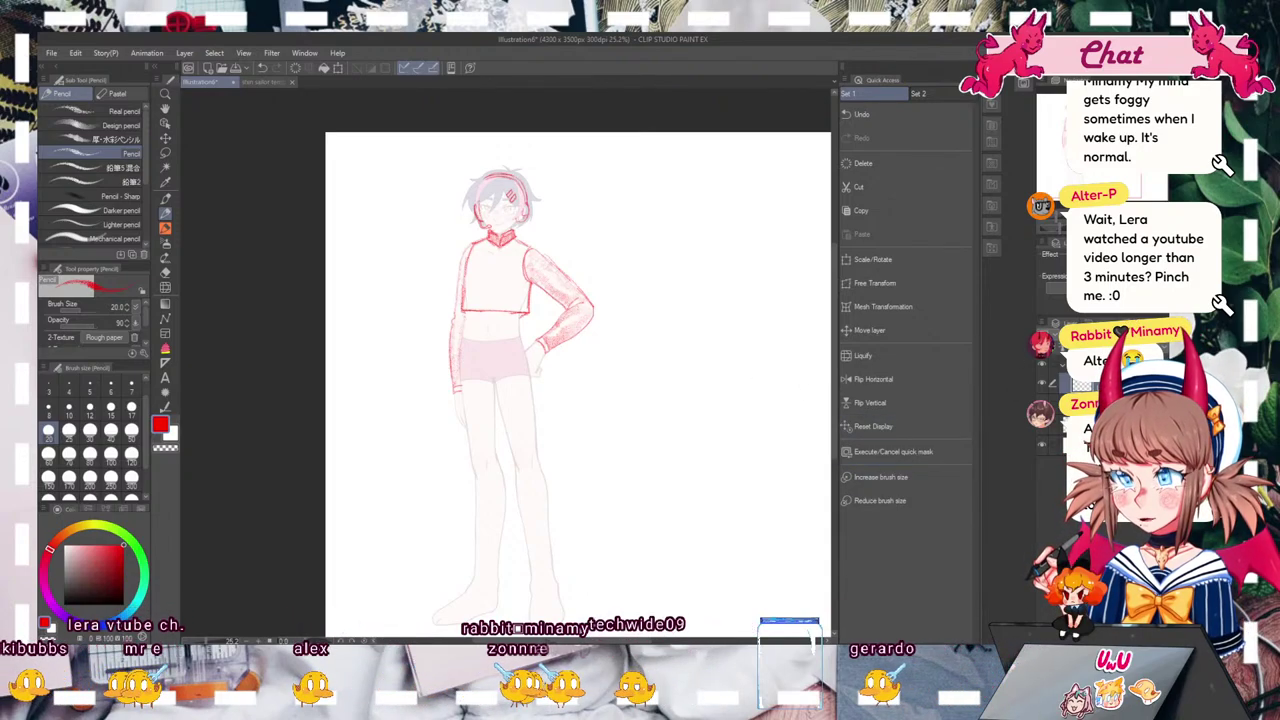
# Step: Remove the cuffs, outlines and shading of the detached sleeves from both arms
pyautogui.moveTo(578, 384); pyautogui.dragTo(590, 379)
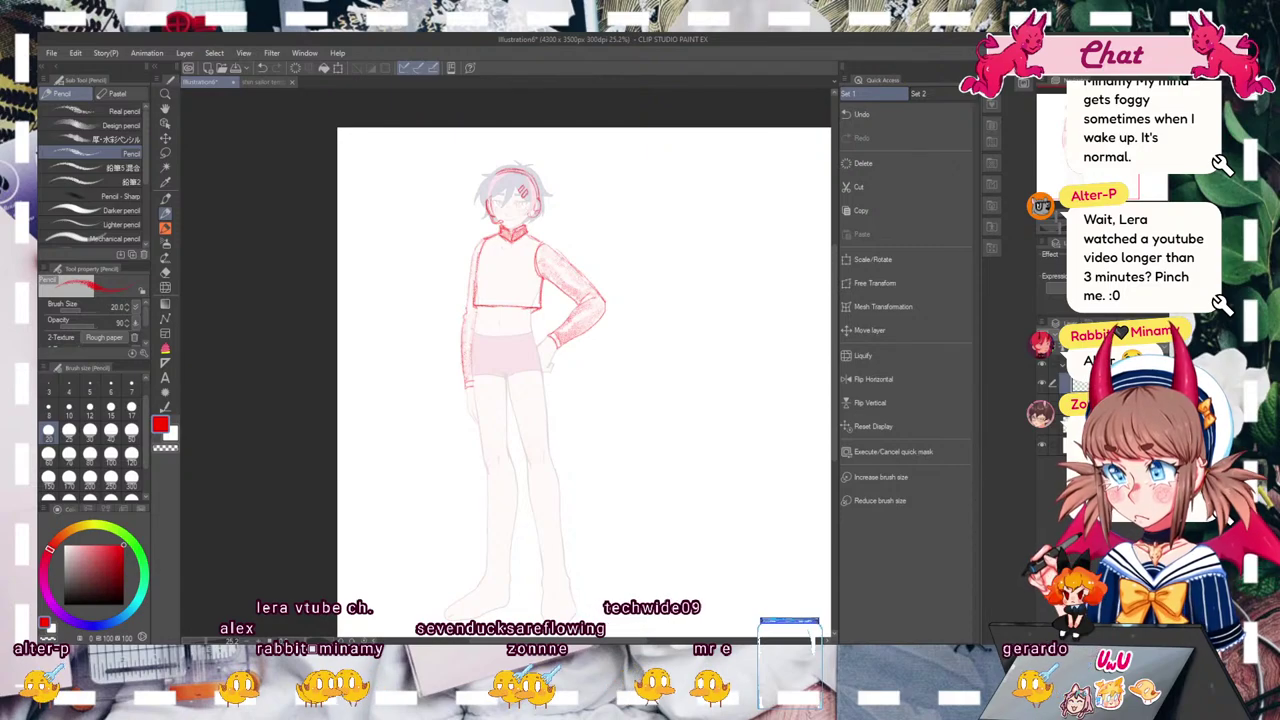
pyautogui.moveTo(584, 380); pyautogui.dragTo(611, 401)
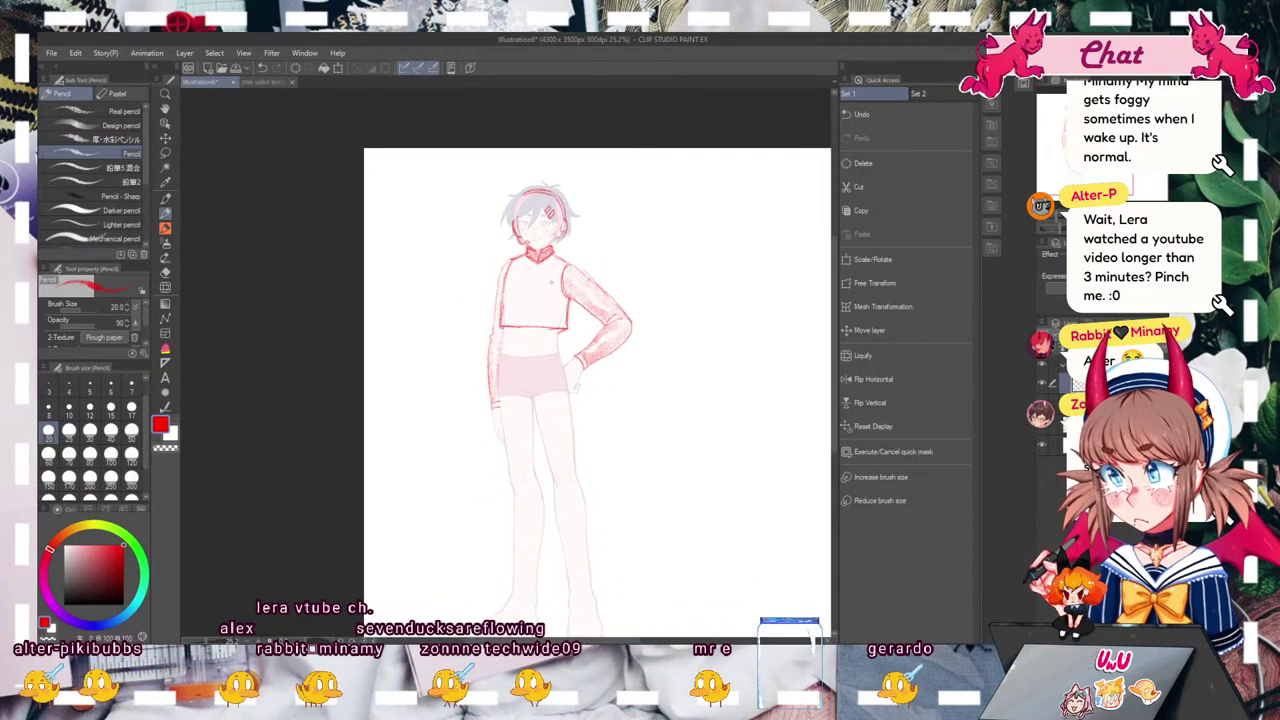
pyautogui.moveTo(600, 360); pyautogui.dragTo(571, 397)
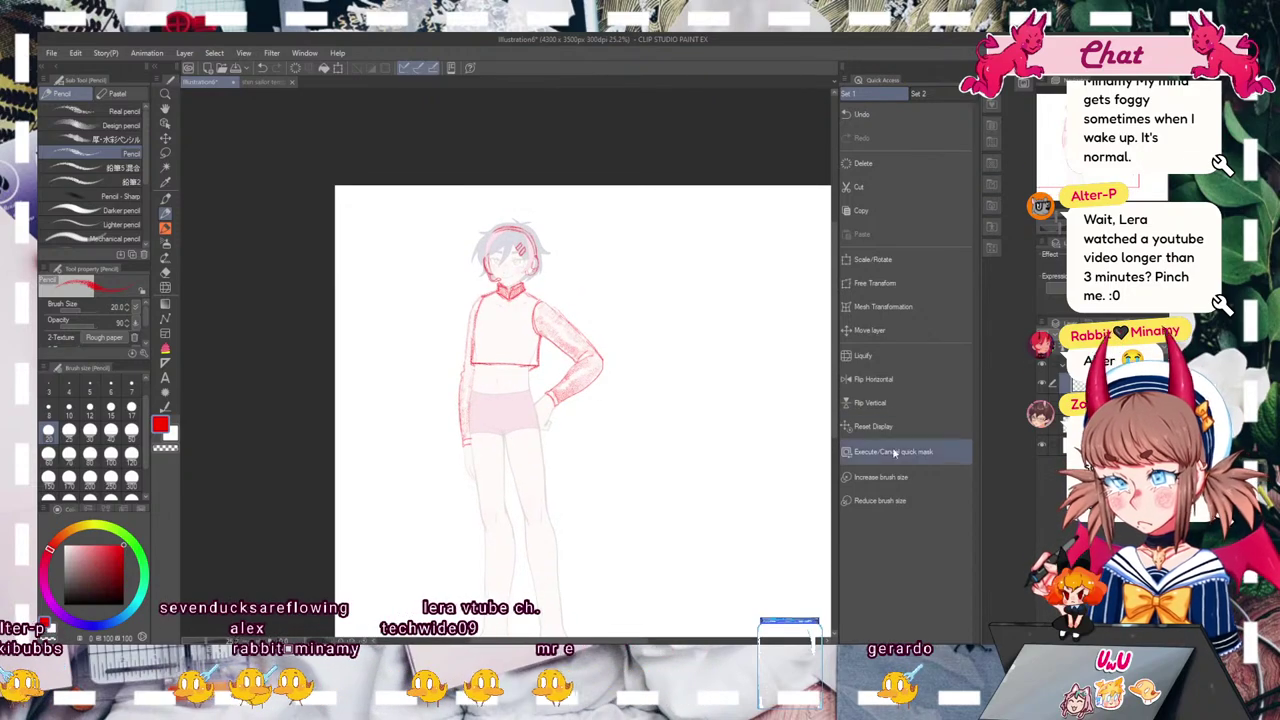
pyautogui.hotkey('ctrl', 'z')
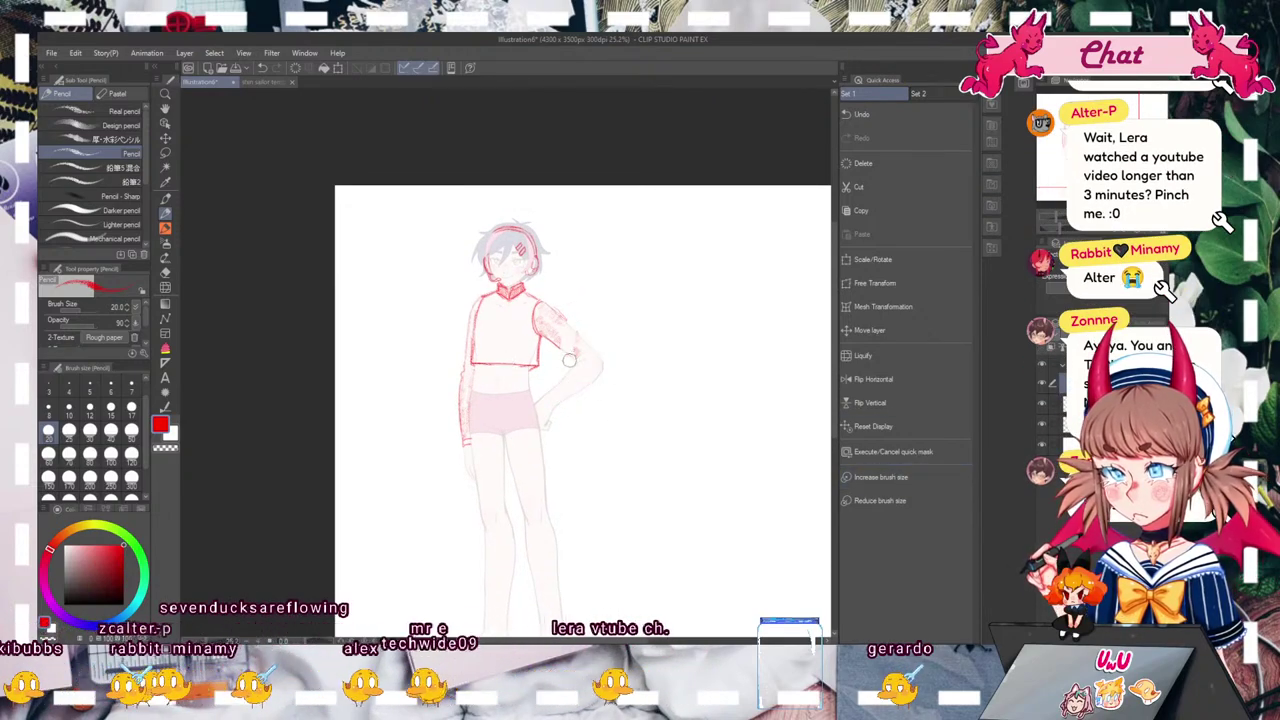
pyautogui.hotkey('ctrl', 'z')
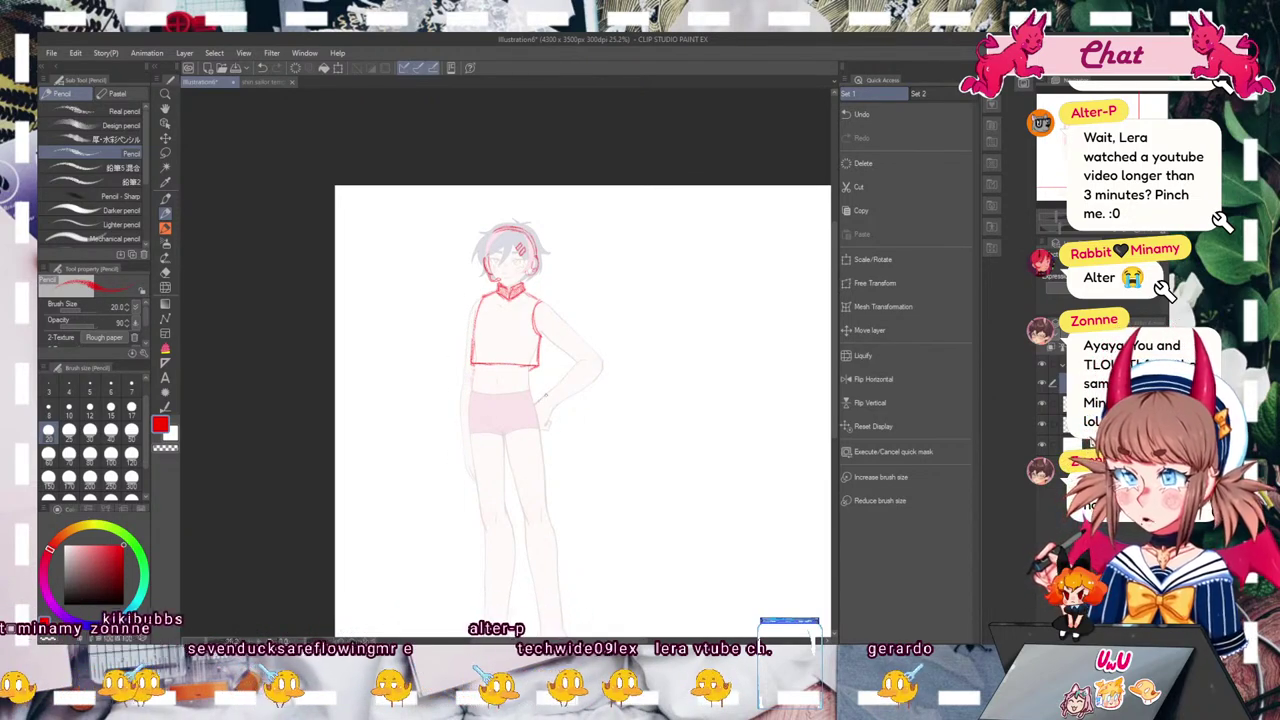
# Step: Sketch a short glove on the hand at the hip and a waist belt with a triangular buckle and long hanging strap
pyautogui.moveTo(541, 394); pyautogui.dragTo(556, 406)
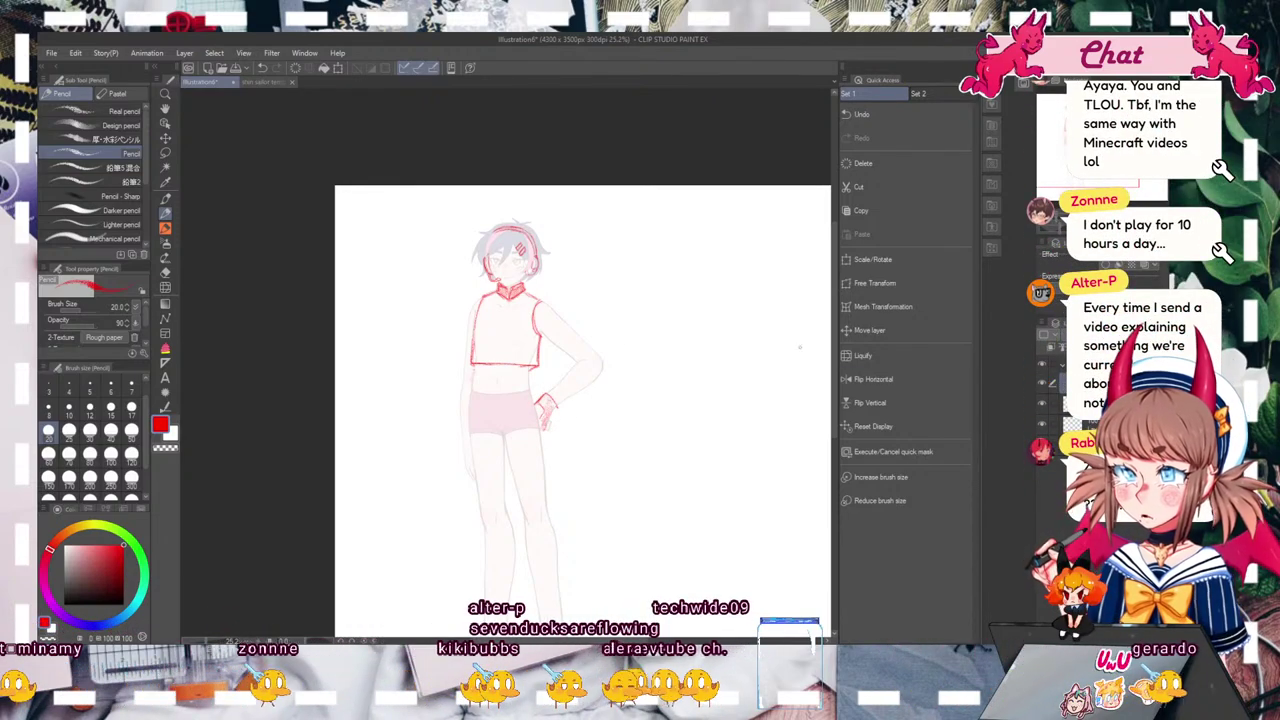
pyautogui.moveTo(1090, 151); pyautogui.dragTo(1083, 146)
pyautogui.moveTo(454, 332)
pyautogui.mouseDown()
pyautogui.moveTo(391, 258)
pyautogui.moveTo(470, 315)
pyautogui.moveTo(520, 297)
pyautogui.moveTo(485, 308)
pyautogui.mouseUp()
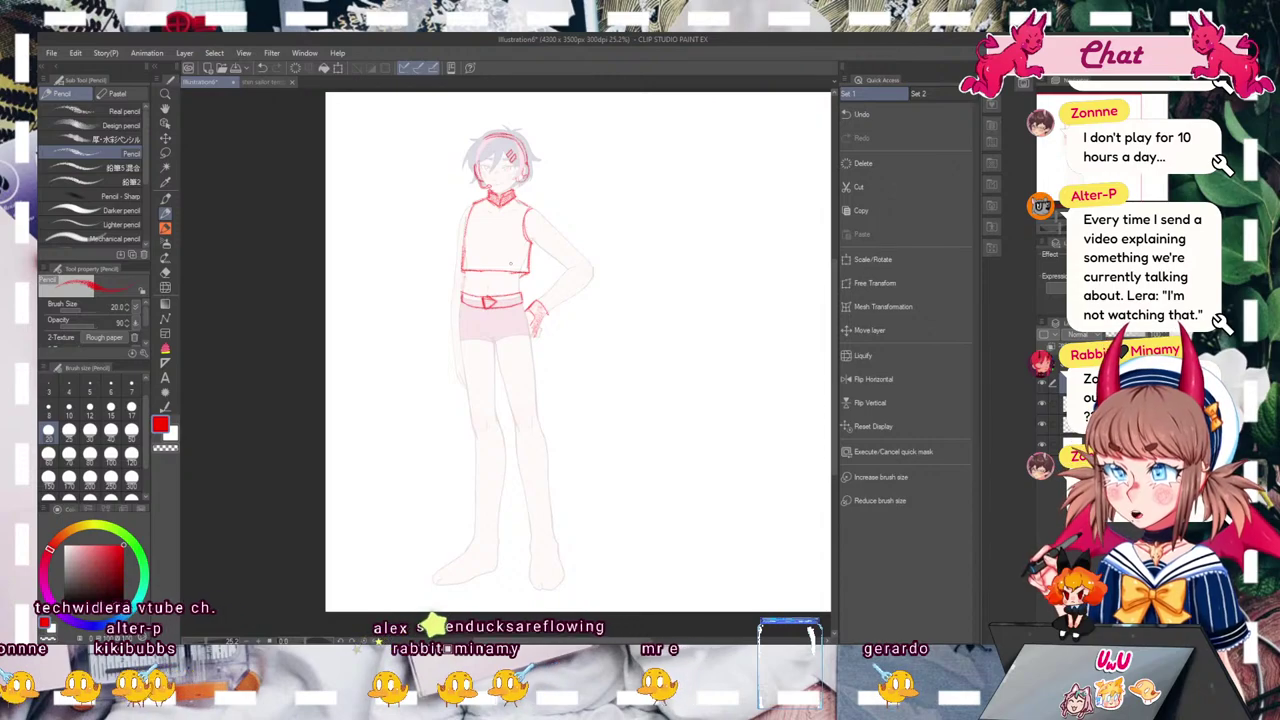
pyautogui.moveTo(471, 372); pyautogui.dragTo(474, 426)
pyautogui.moveTo(482, 310); pyautogui.dragTo(480, 426)
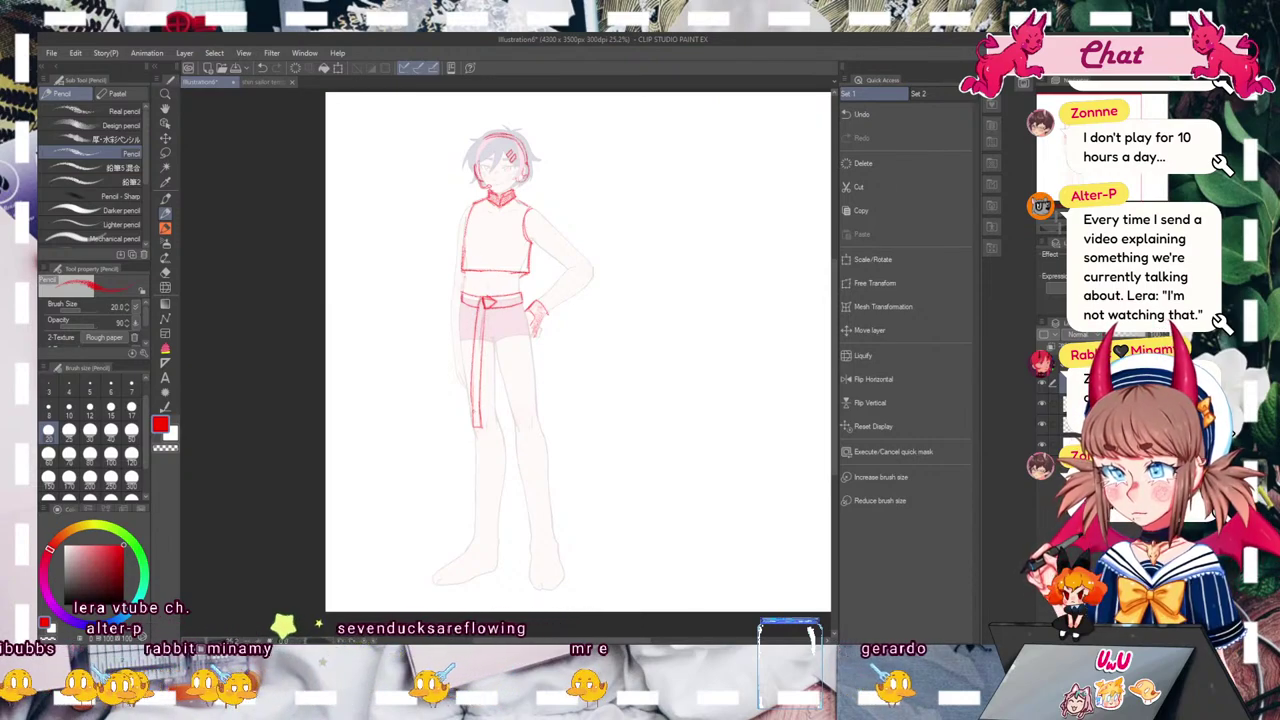
# Step: Sketch wide flared trousers with turned-up hems over both legs, ending above the ankles
pyautogui.moveTo(578, 350); pyautogui.dragTo(551, 370)
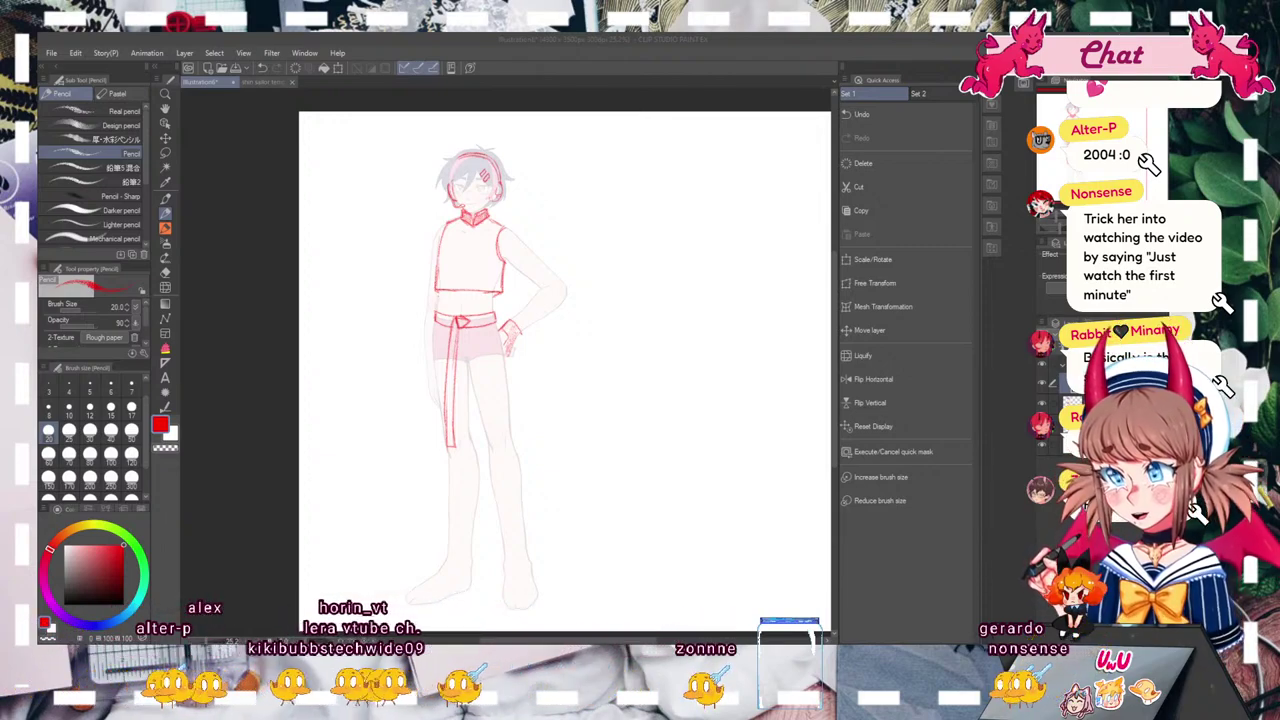
pyautogui.click(461, 354)
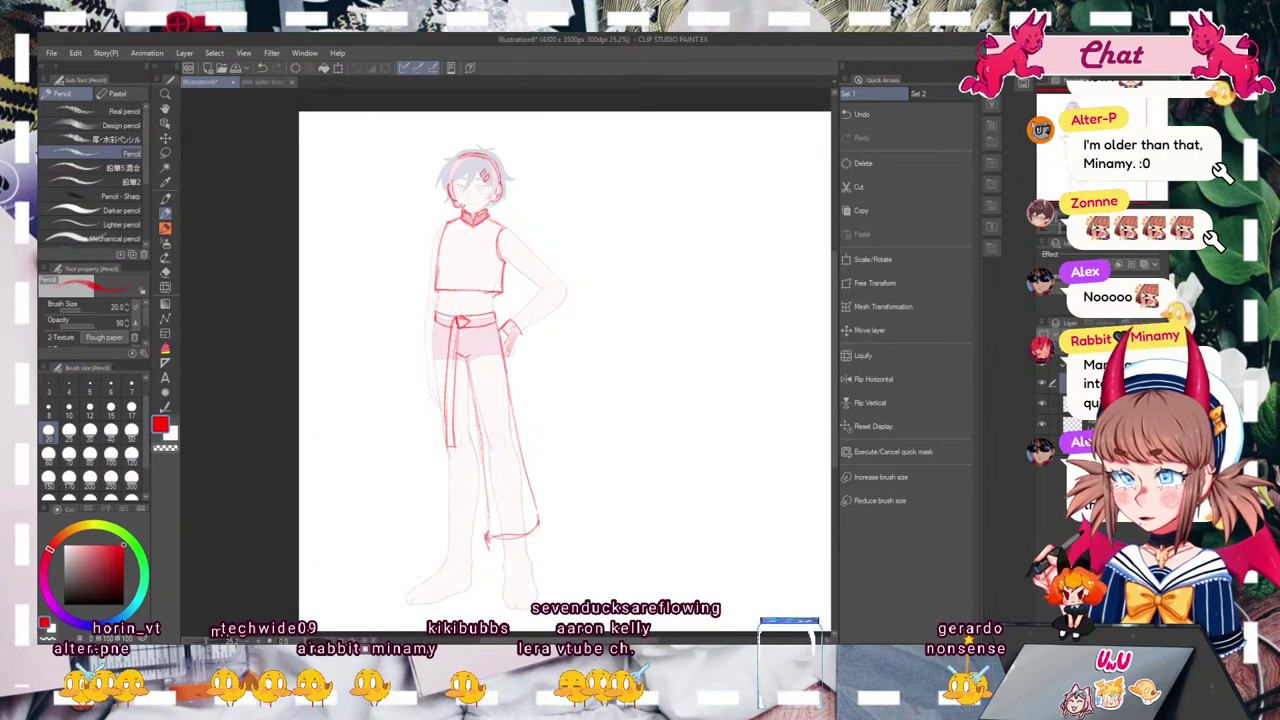
pyautogui.moveTo(539, 521); pyautogui.dragTo(544, 539)
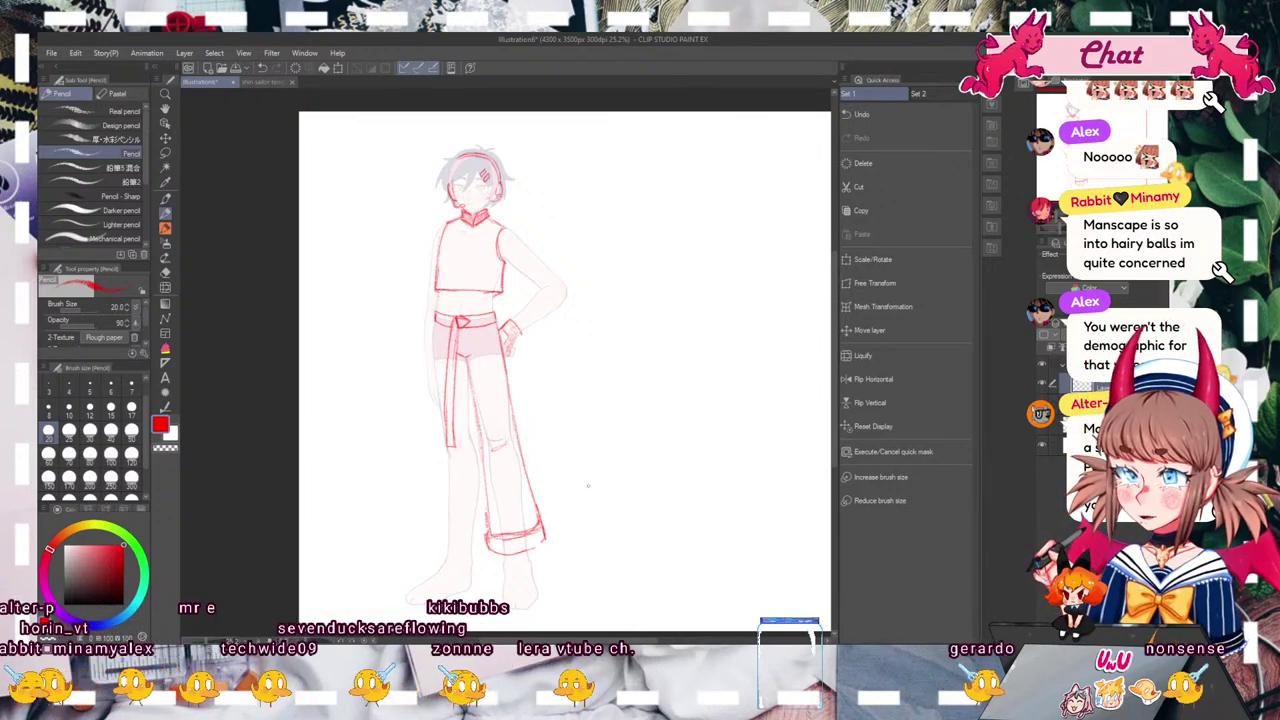
pyautogui.moveTo(438, 417); pyautogui.dragTo(435, 494)
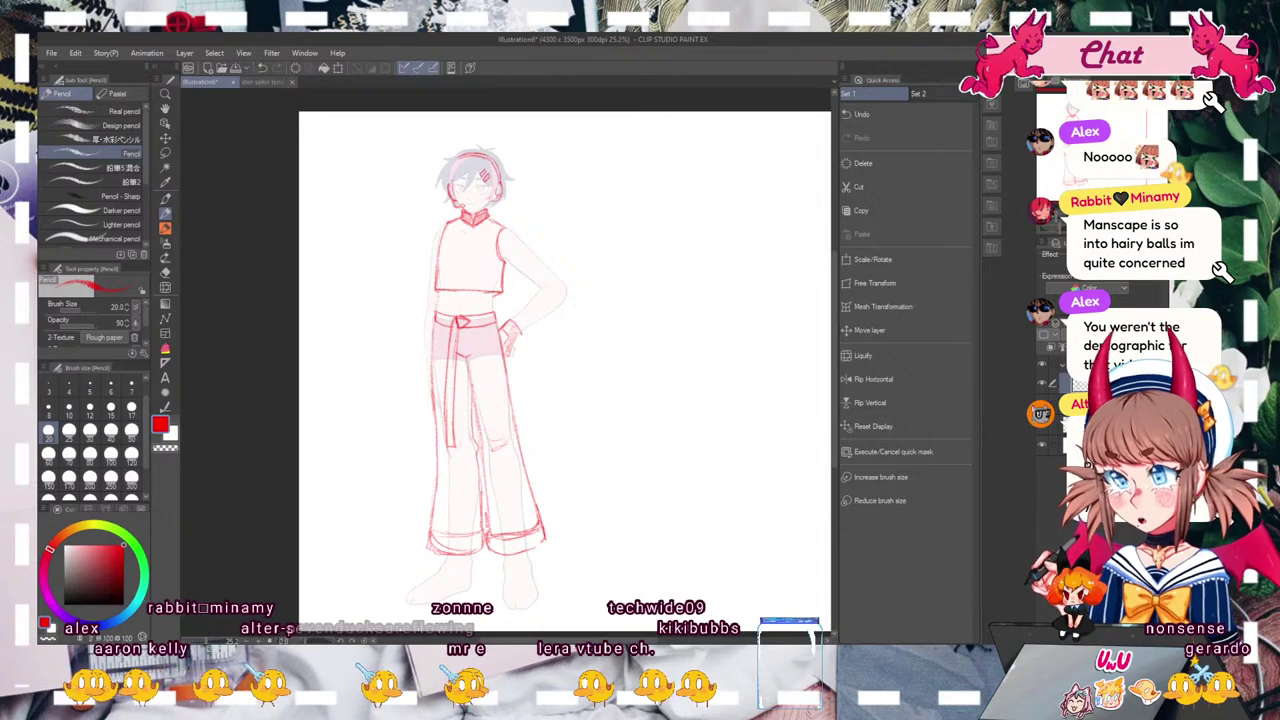
pyautogui.press('Delete')
pyautogui.hotkey('ctrl', 'z')
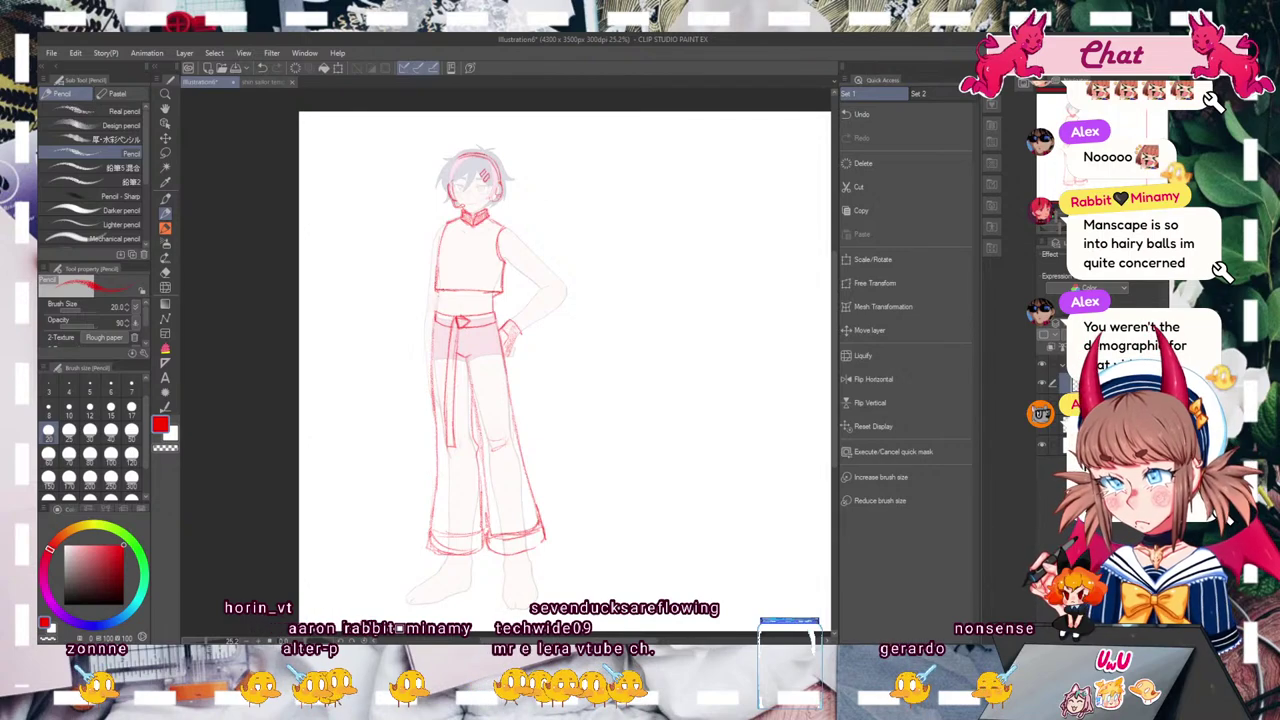
pyautogui.click(262, 67)
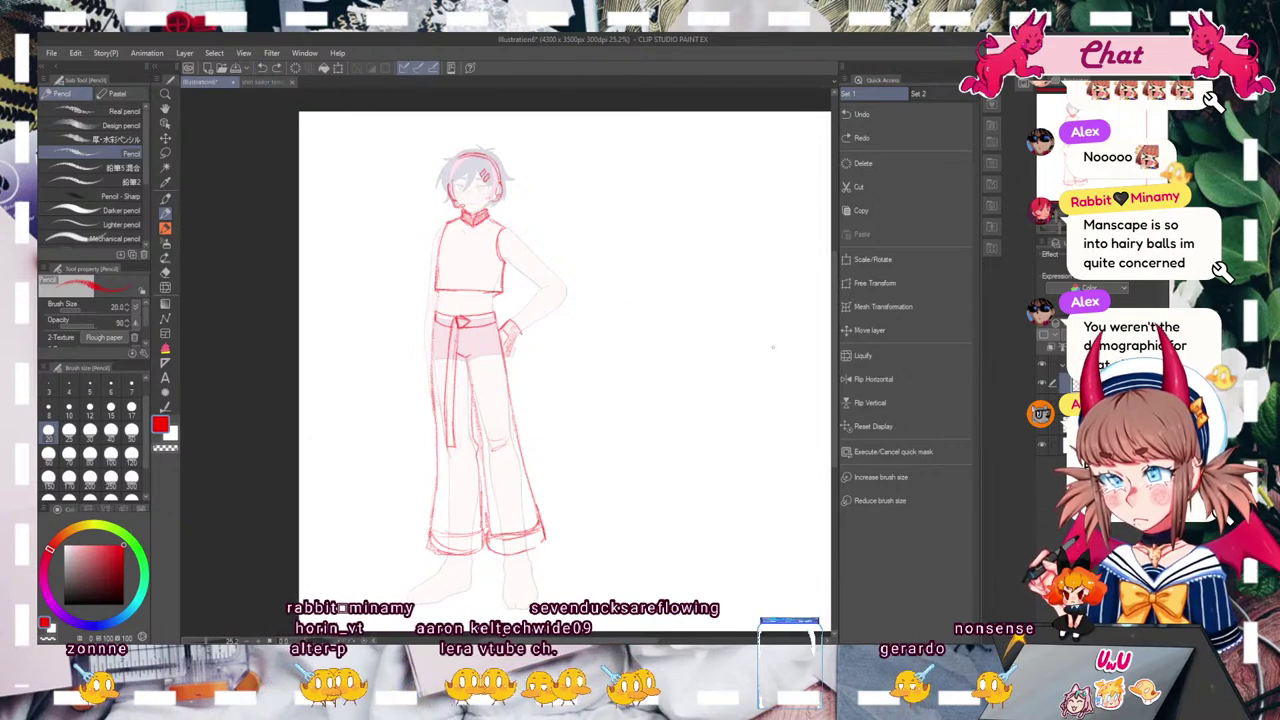
# Step: Redraw the raised collar with an open front notch and erase the belt's triangular buckle and hanging strap
pyautogui.moveTo(1113, 120); pyautogui.dragTo(1112, 122)
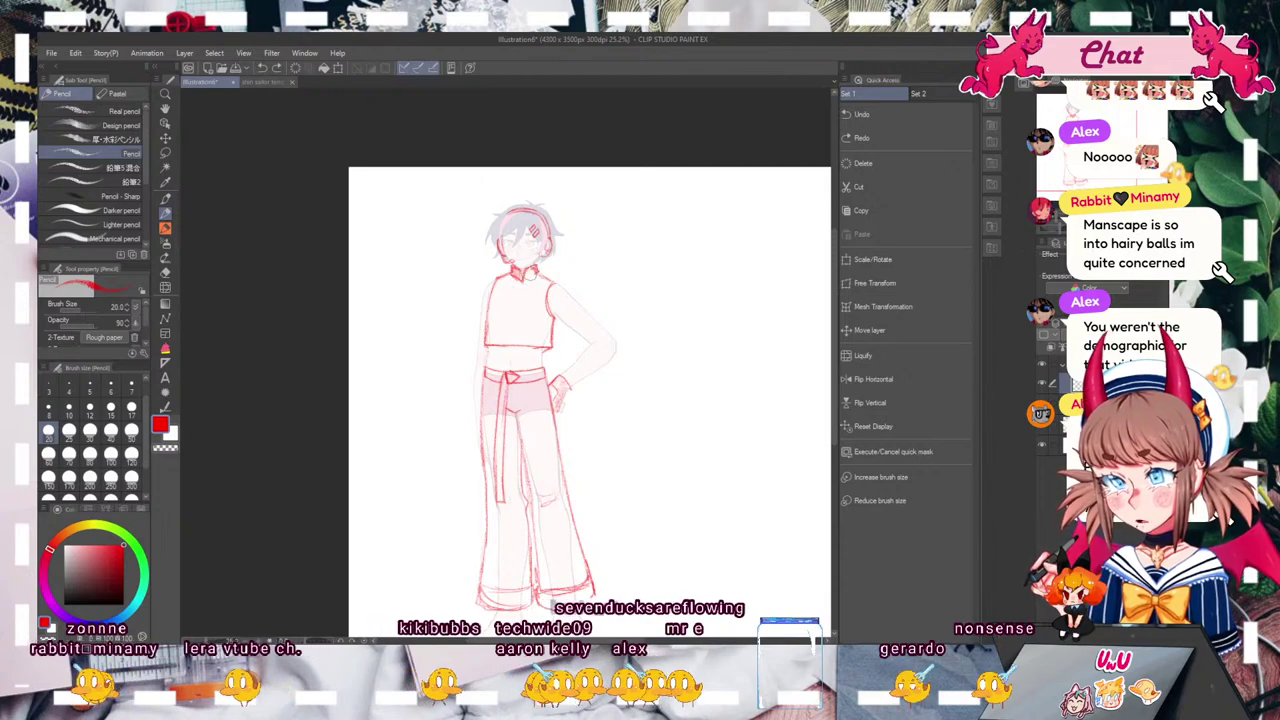
pyautogui.moveTo(534, 270); pyautogui.dragTo(514, 276)
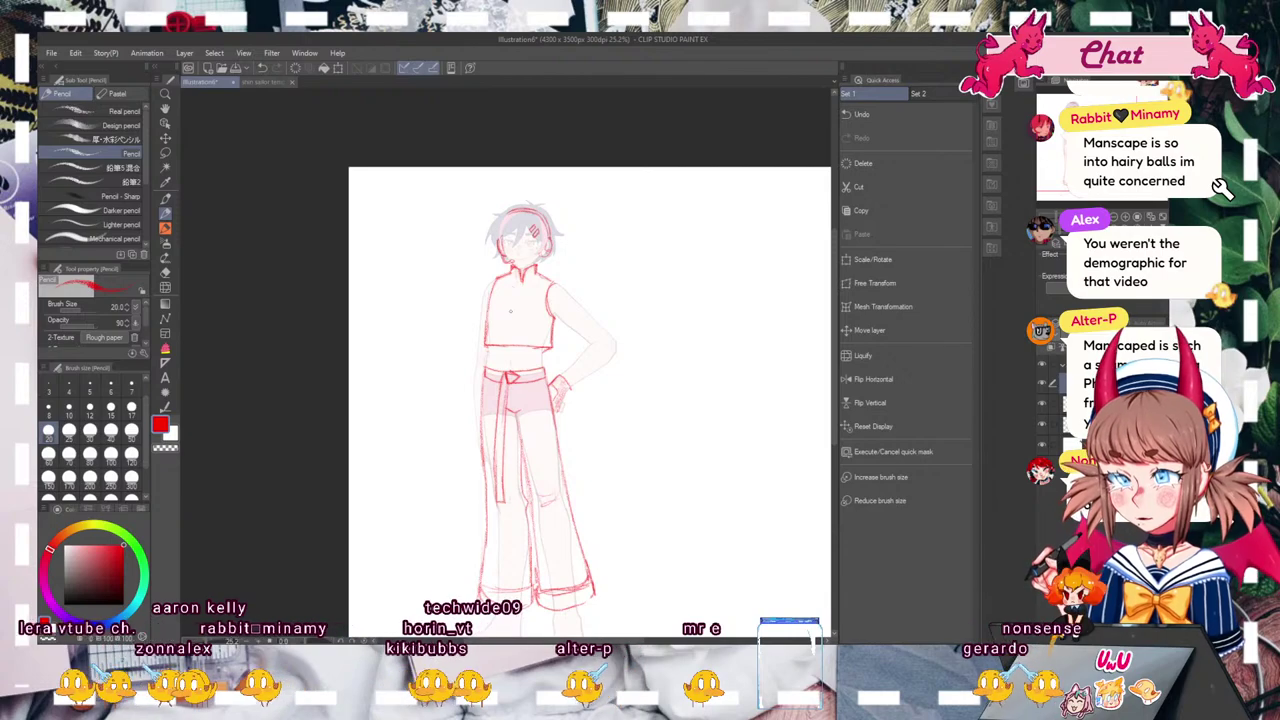
pyautogui.moveTo(590, 400); pyautogui.dragTo(593, 349)
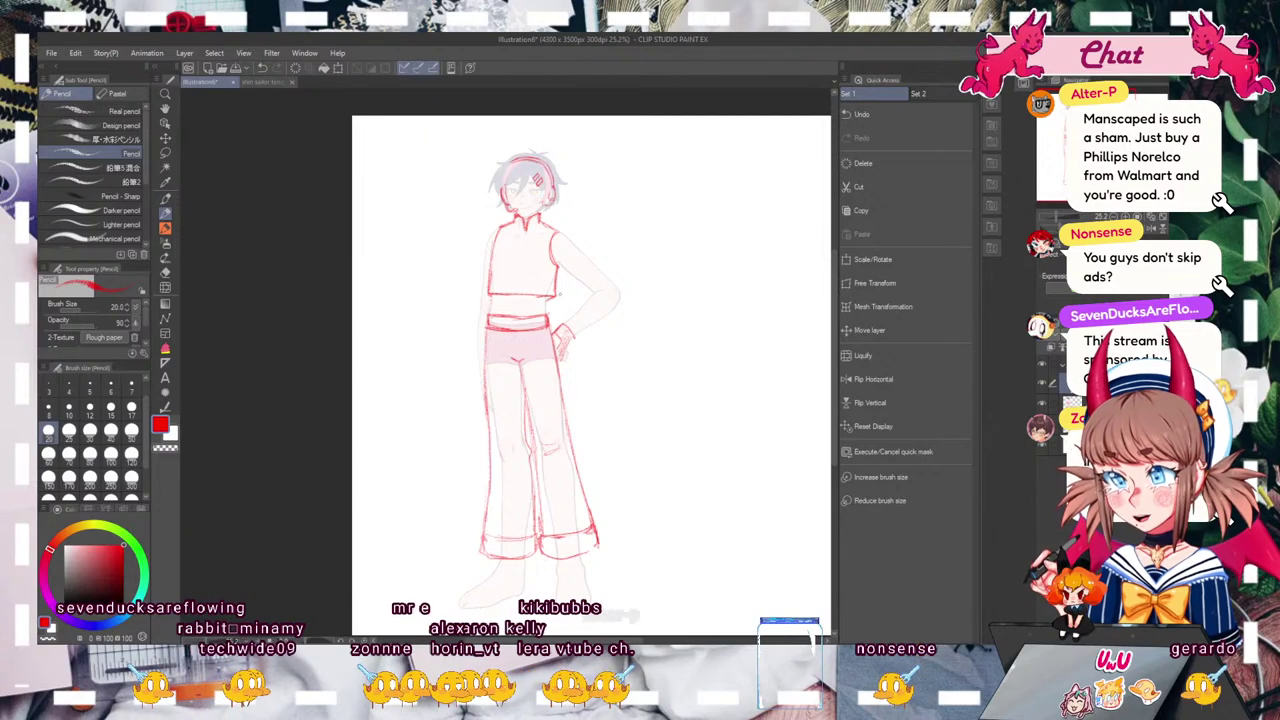
# Step: Clean up the plain waistband and add knee folds and a cargo pocket on the outer lower leg of the trousers
pyautogui.scroll(1, 591, 375)
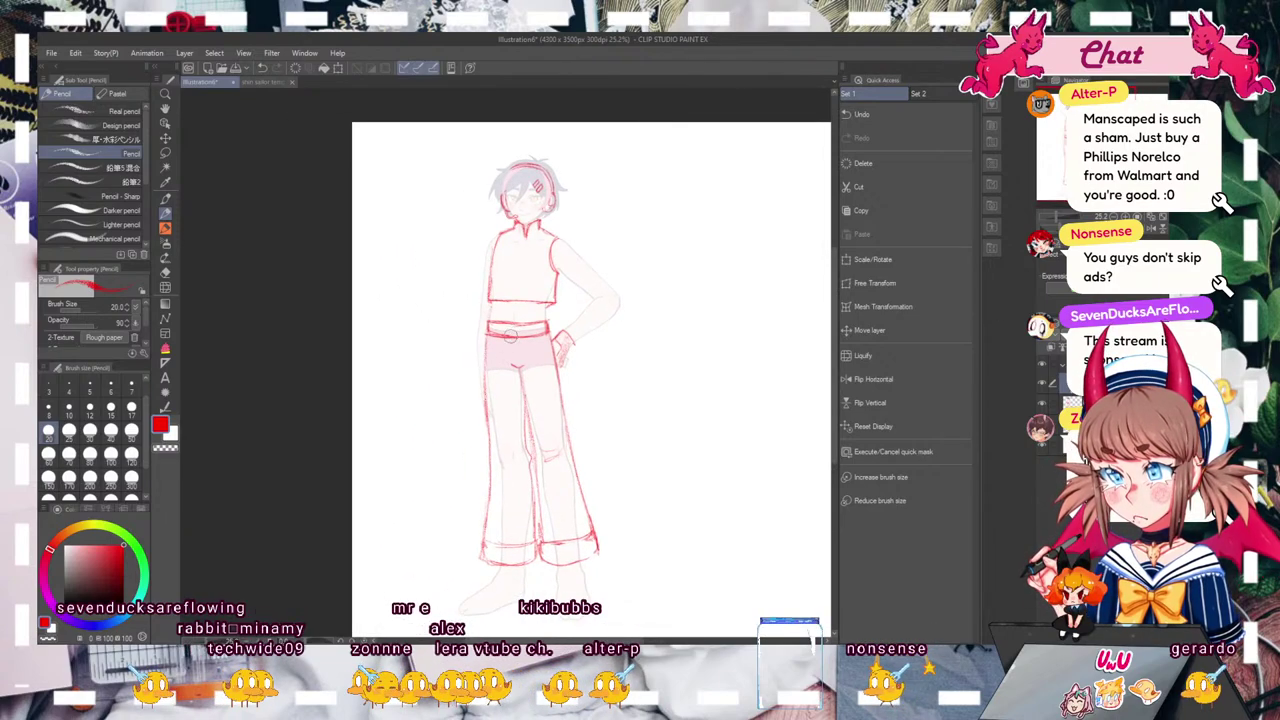
pyautogui.moveTo(489, 319); pyautogui.dragTo(548, 328)
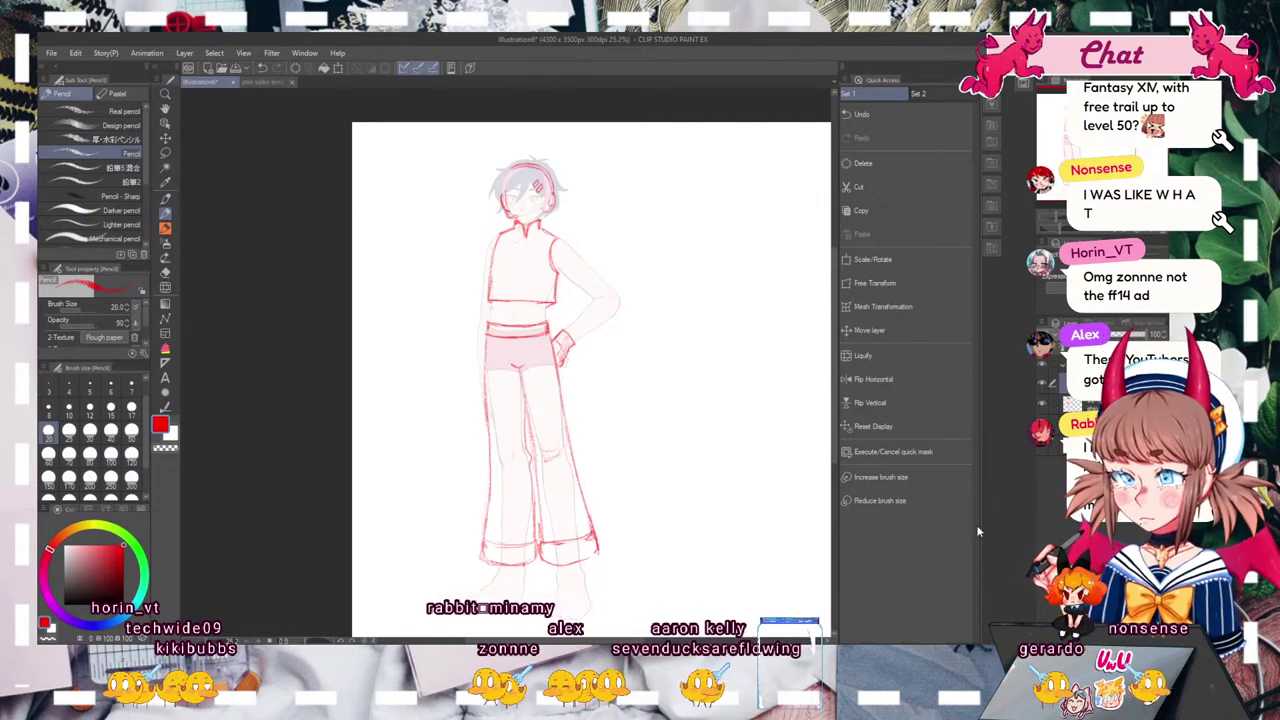
pyautogui.moveTo(590, 380); pyautogui.dragTo(554, 394)
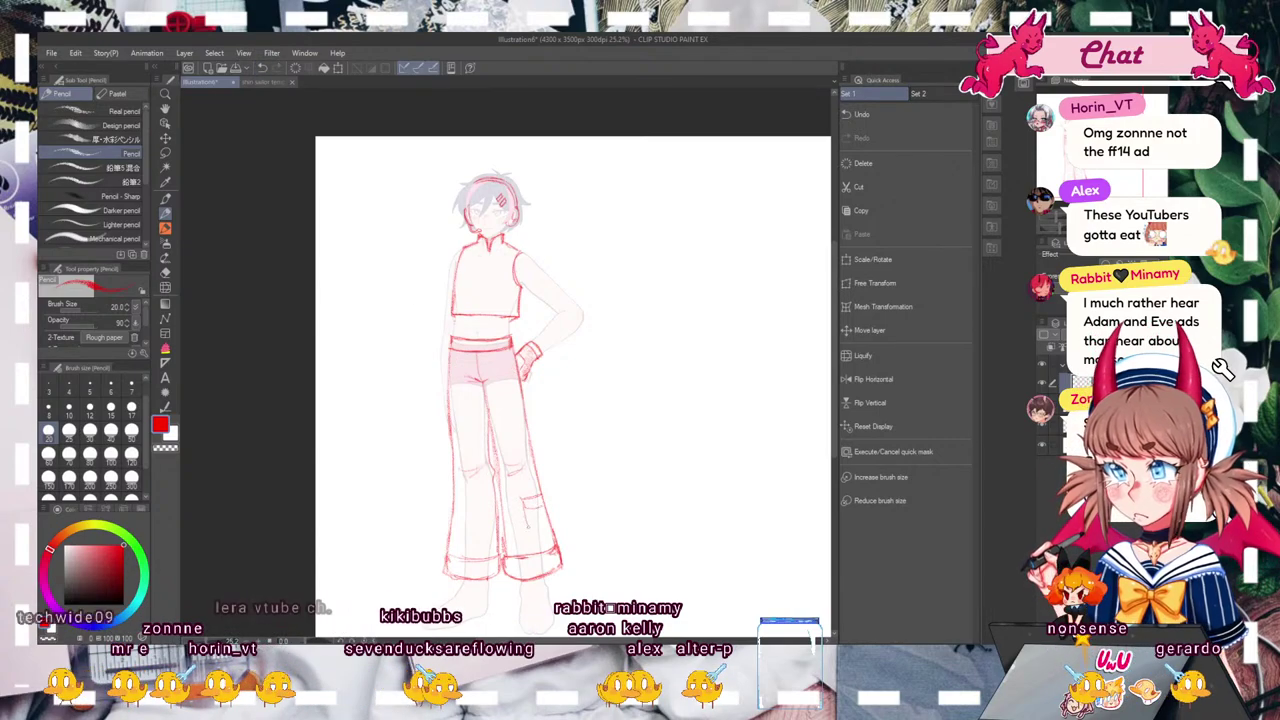
# Step: Replace the raised collar with a pointed shirt collar and sketch a long necktie hanging past the top's hem
pyautogui.moveTo(1088, 173); pyautogui.dragTo(1088, 157)
pyautogui.hotkey('ctrl', '+')
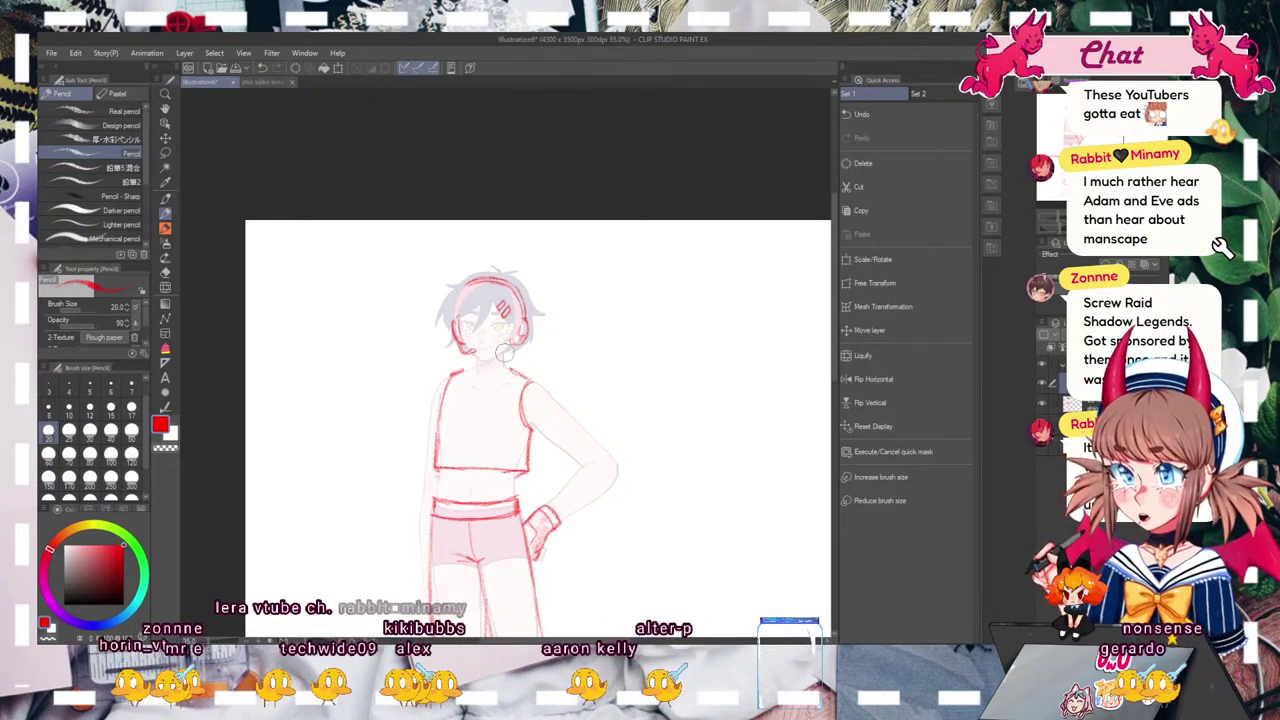
pyautogui.moveTo(466, 371)
pyautogui.mouseDown()
pyautogui.moveTo(479, 394)
pyautogui.moveTo(489, 373)
pyautogui.moveTo(499, 394)
pyautogui.moveTo(509, 372)
pyautogui.mouseUp()
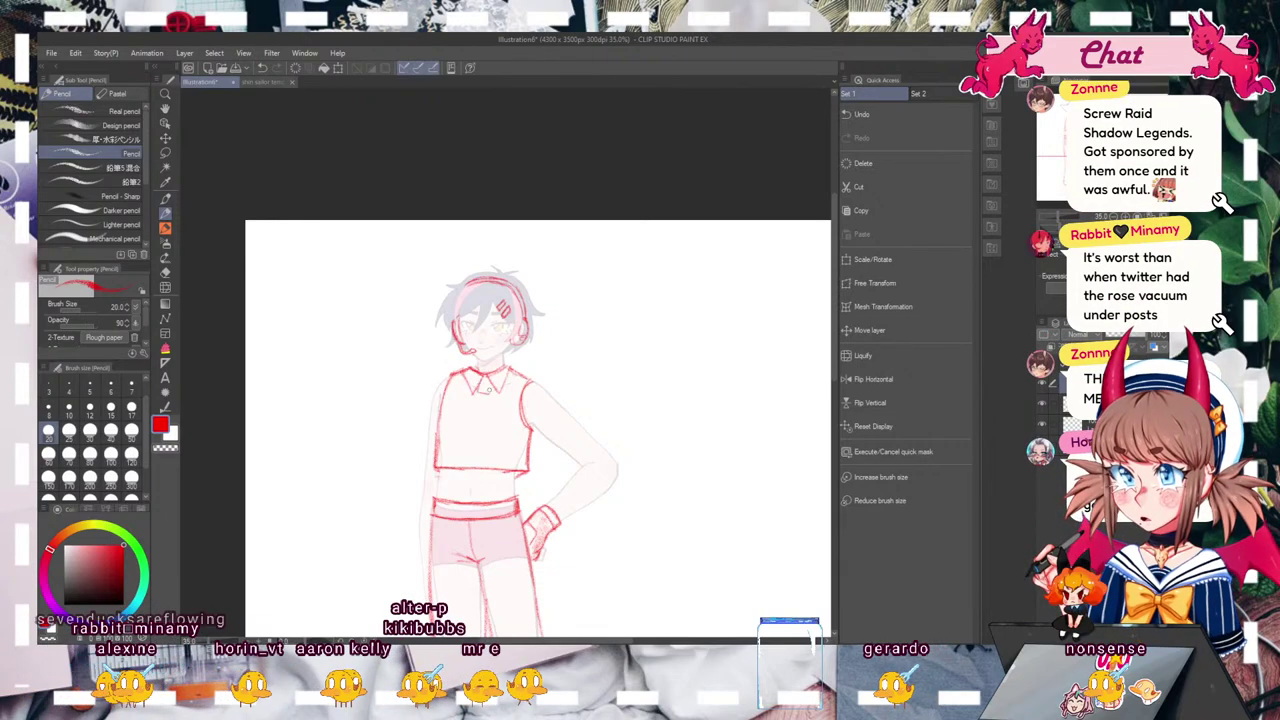
pyautogui.moveTo(478, 398)
pyautogui.mouseDown()
pyautogui.moveTo(478, 495)
pyautogui.moveTo(488, 481)
pyautogui.mouseUp()
pyautogui.moveTo(490, 398)
pyautogui.mouseDown()
pyautogui.moveTo(492, 468)
pyautogui.moveTo(478, 496)
pyautogui.mouseUp()
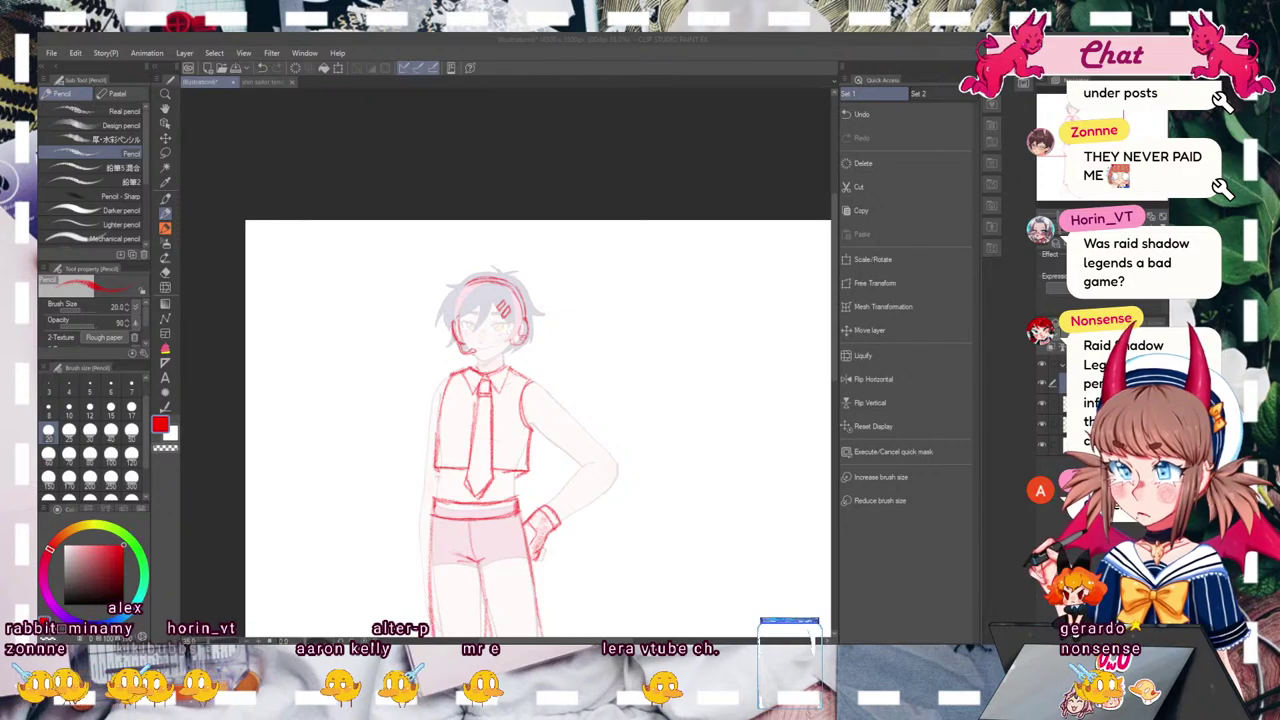
# Step: Sketch chunky platform shoes with notched soles on both feet, with a curved panel on the side-facing shoe's heel
pyautogui.hotkey('ctrl', '0')
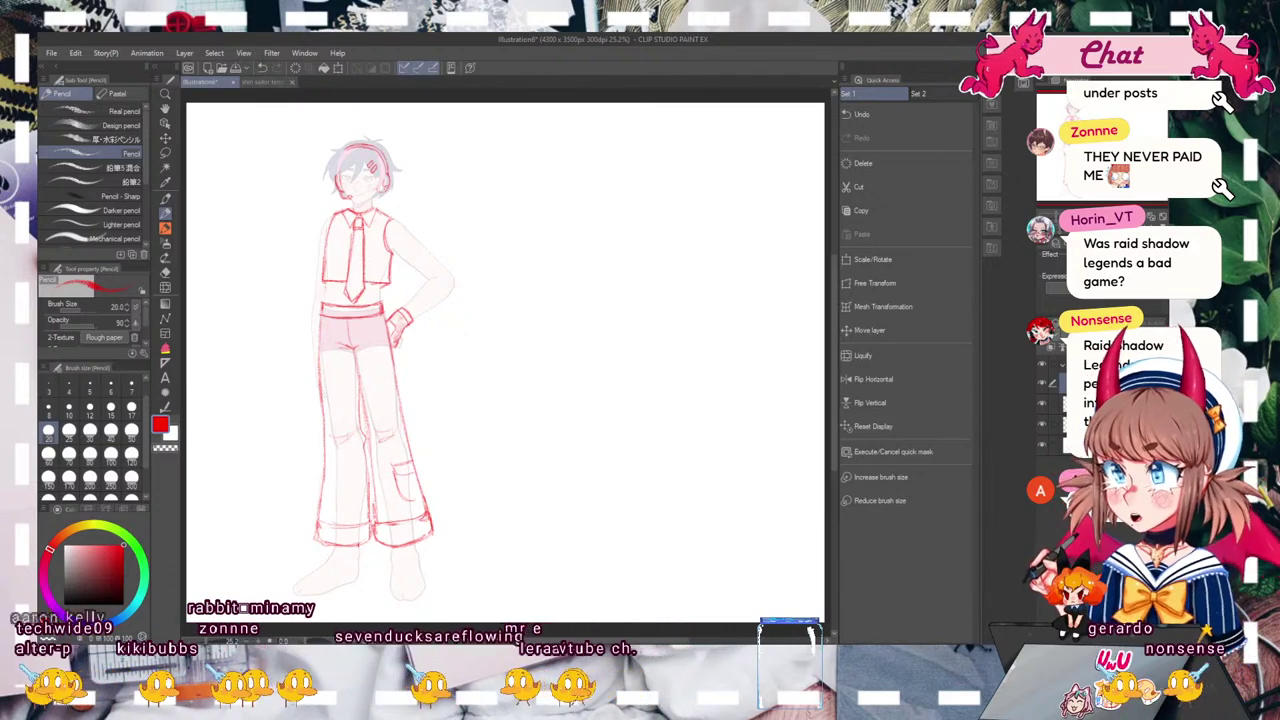
pyautogui.moveTo(465, 331); pyautogui.dragTo(584, 331)
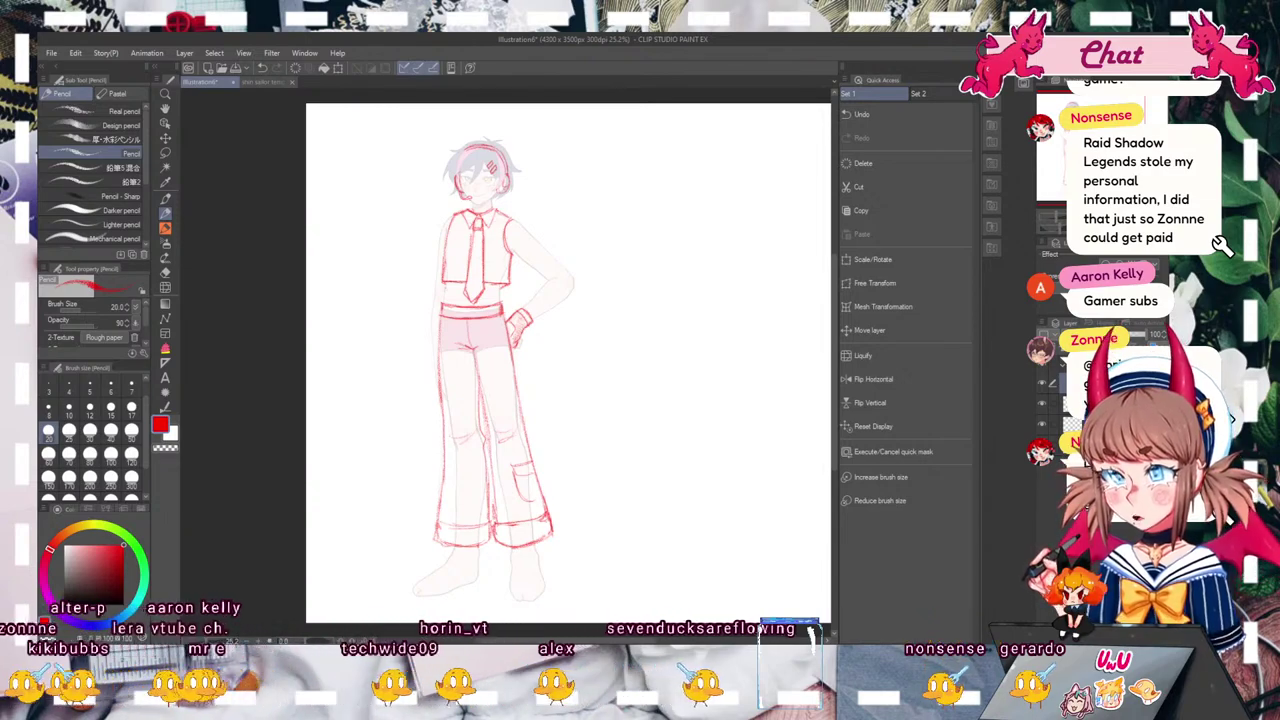
pyautogui.moveTo(568, 400); pyautogui.dragTo(589, 248)
pyautogui.scroll(2, 476, 403)
pyautogui.moveTo(597, 409); pyautogui.dragTo(595, 457)
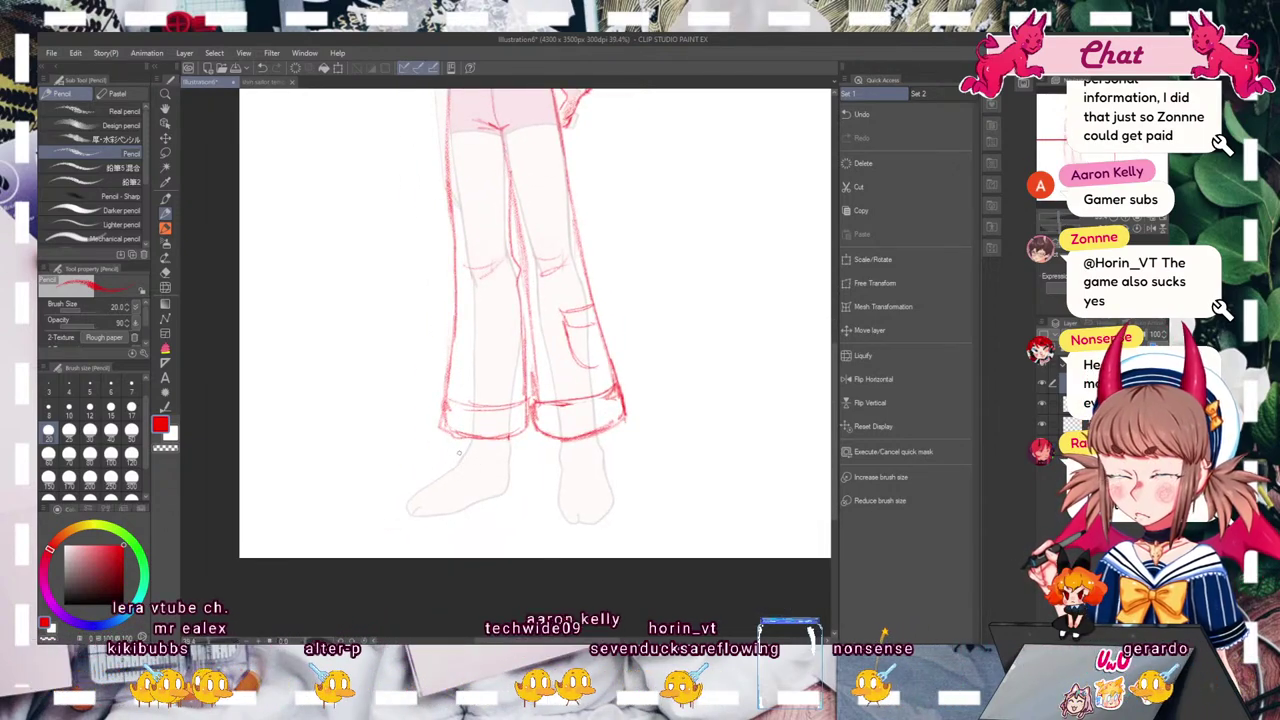
pyautogui.moveTo(407, 504)
pyautogui.mouseDown()
pyautogui.moveTo(419, 527)
pyautogui.moveTo(453, 525)
pyautogui.mouseUp()
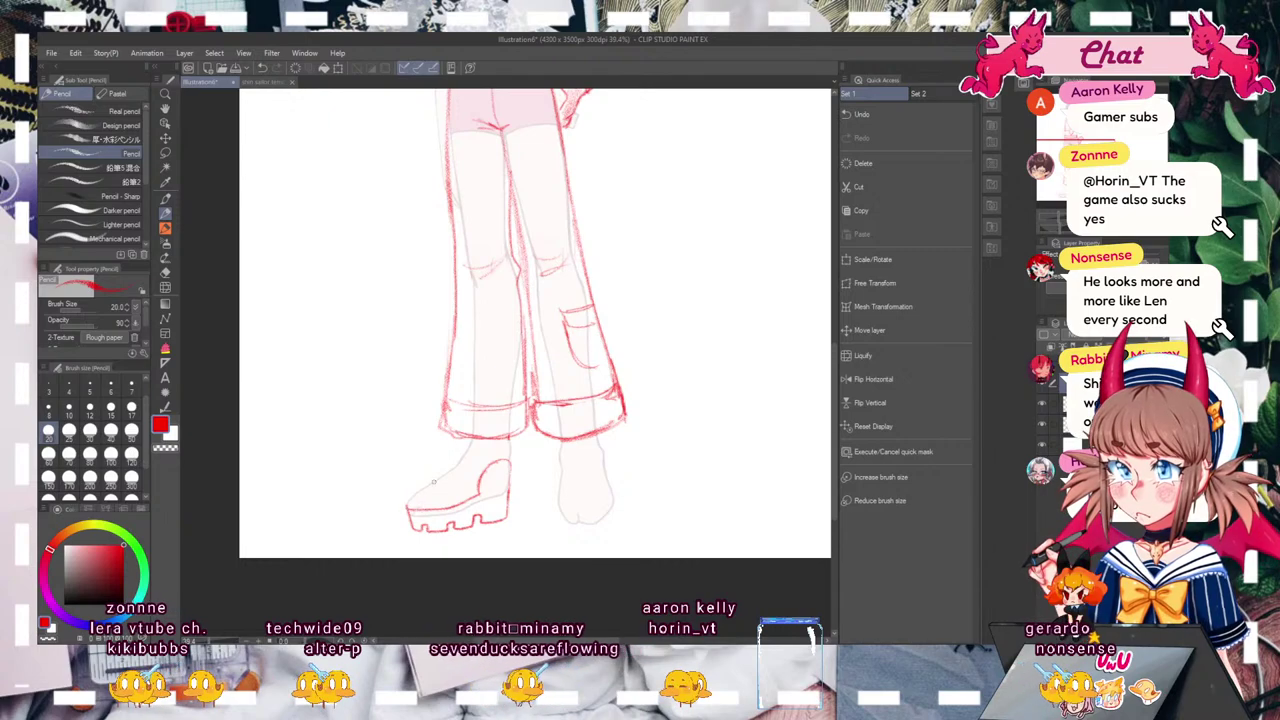
pyautogui.moveTo(450, 470)
pyautogui.mouseDown()
pyautogui.moveTo(469, 452)
pyautogui.moveTo(510, 452)
pyautogui.mouseUp()
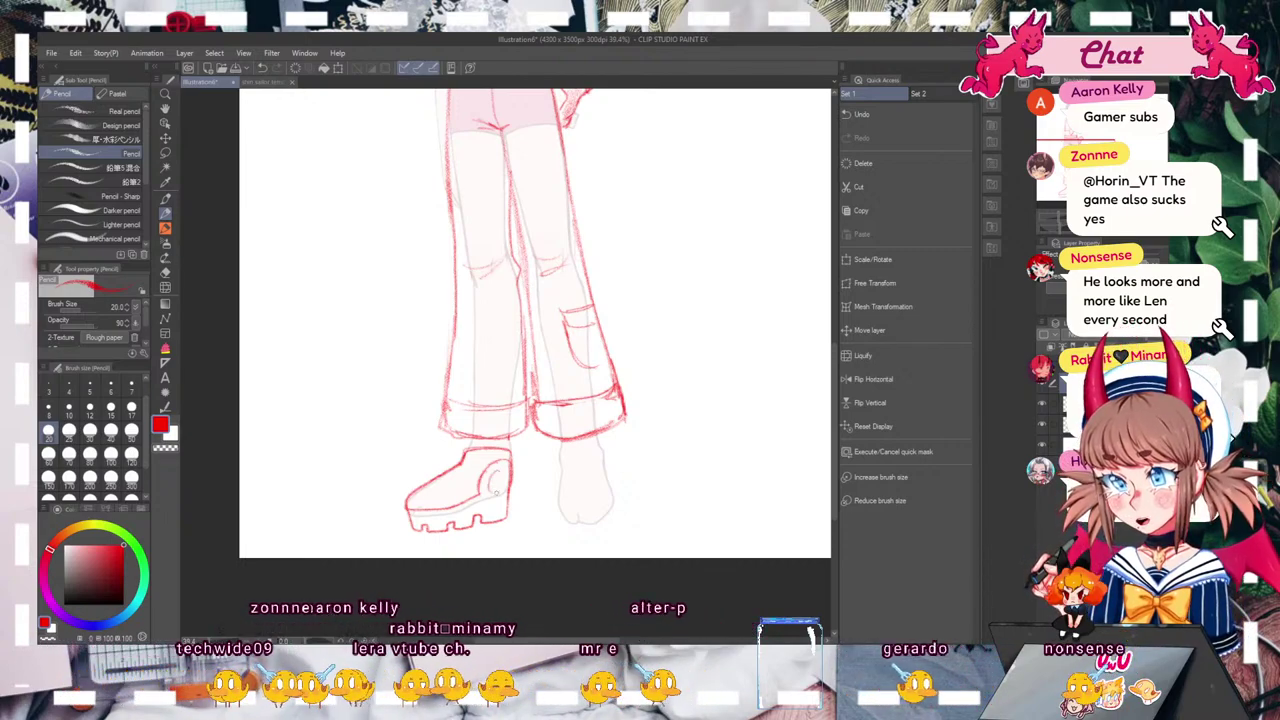
pyautogui.moveTo(501, 470); pyautogui.dragTo(500, 494)
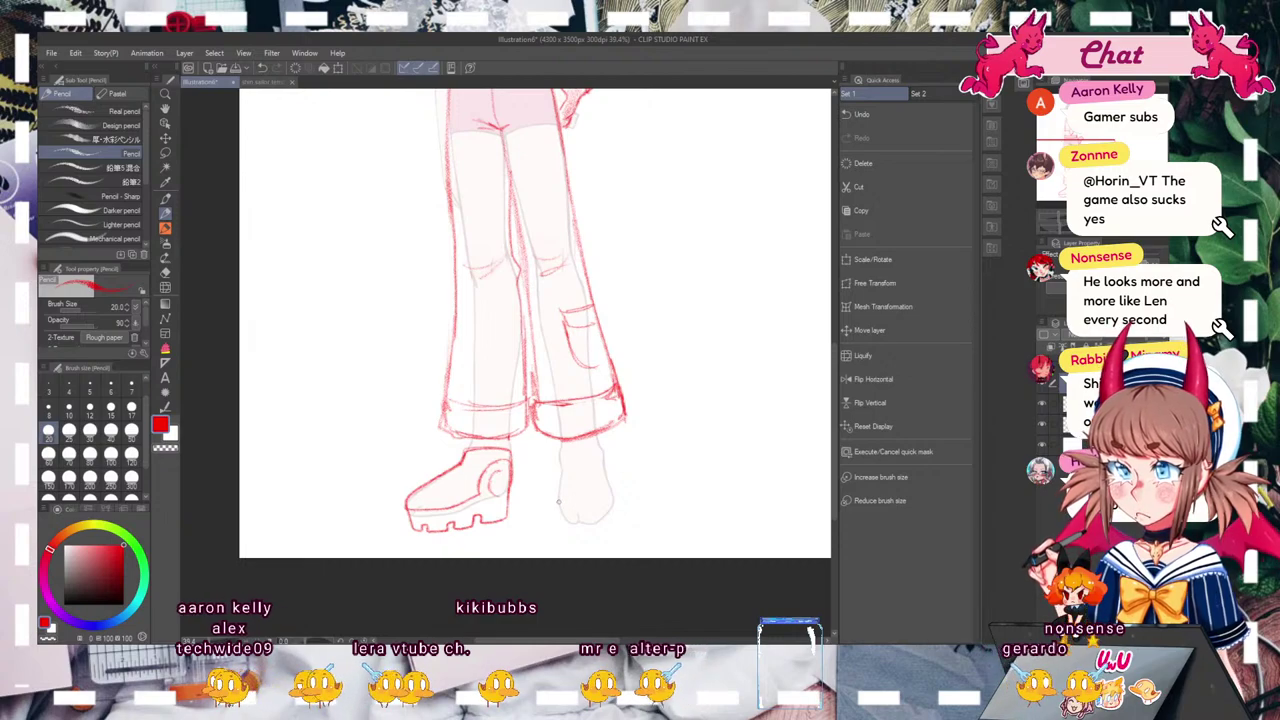
pyautogui.moveTo(557, 514)
pyautogui.mouseDown()
pyautogui.moveTo(560, 536)
pyautogui.moveTo(598, 535)
pyautogui.mouseUp()
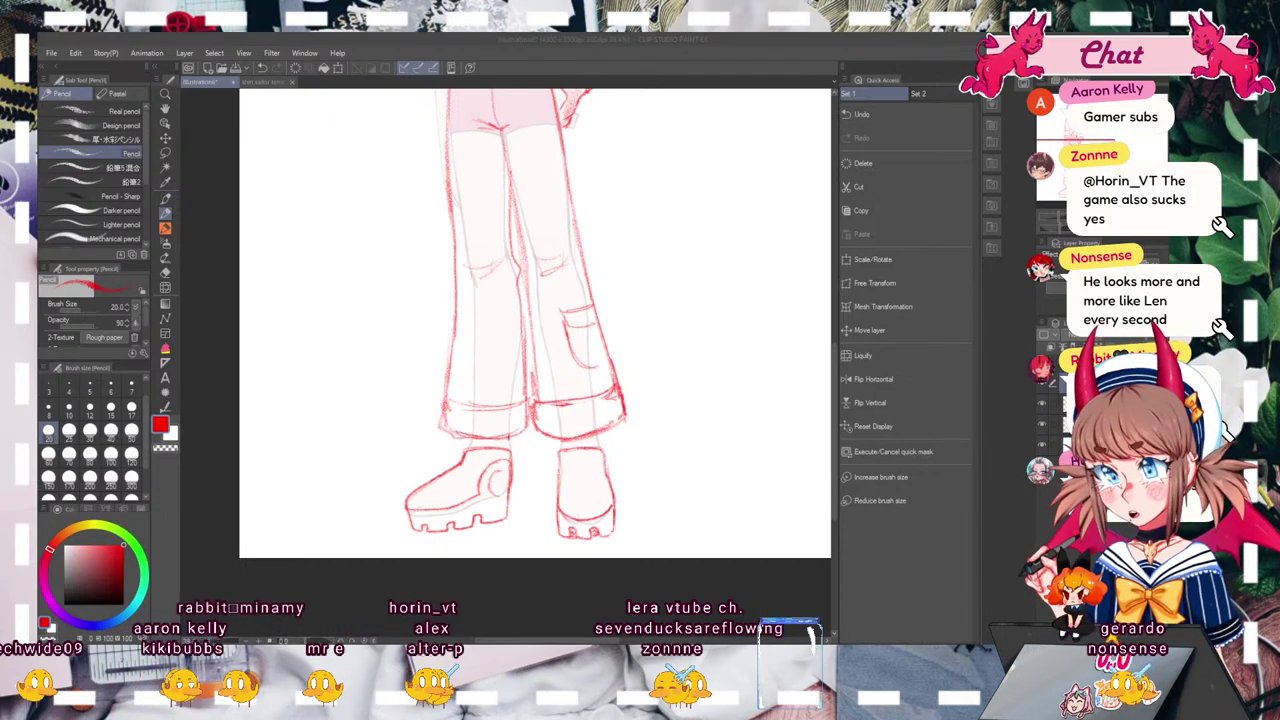
# Step: Check the outfit sketch with the character base hidden, show the base again and add a cargo pocket to the other trouser leg
pyautogui.hotkey('ctrl', '0')
pyautogui.click(1041, 399)
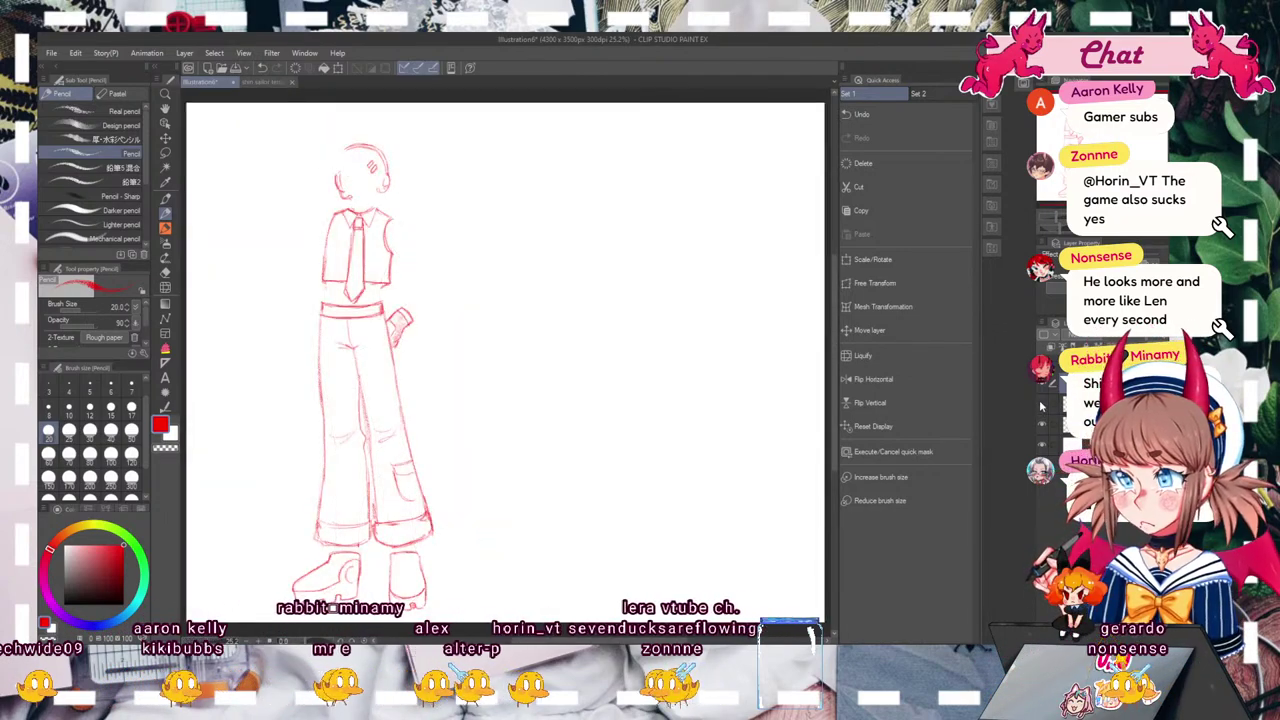
pyautogui.click(1041, 399)
pyautogui.moveTo(1121, 140); pyautogui.dragTo(1057, 177)
pyautogui.click(1056, 218)
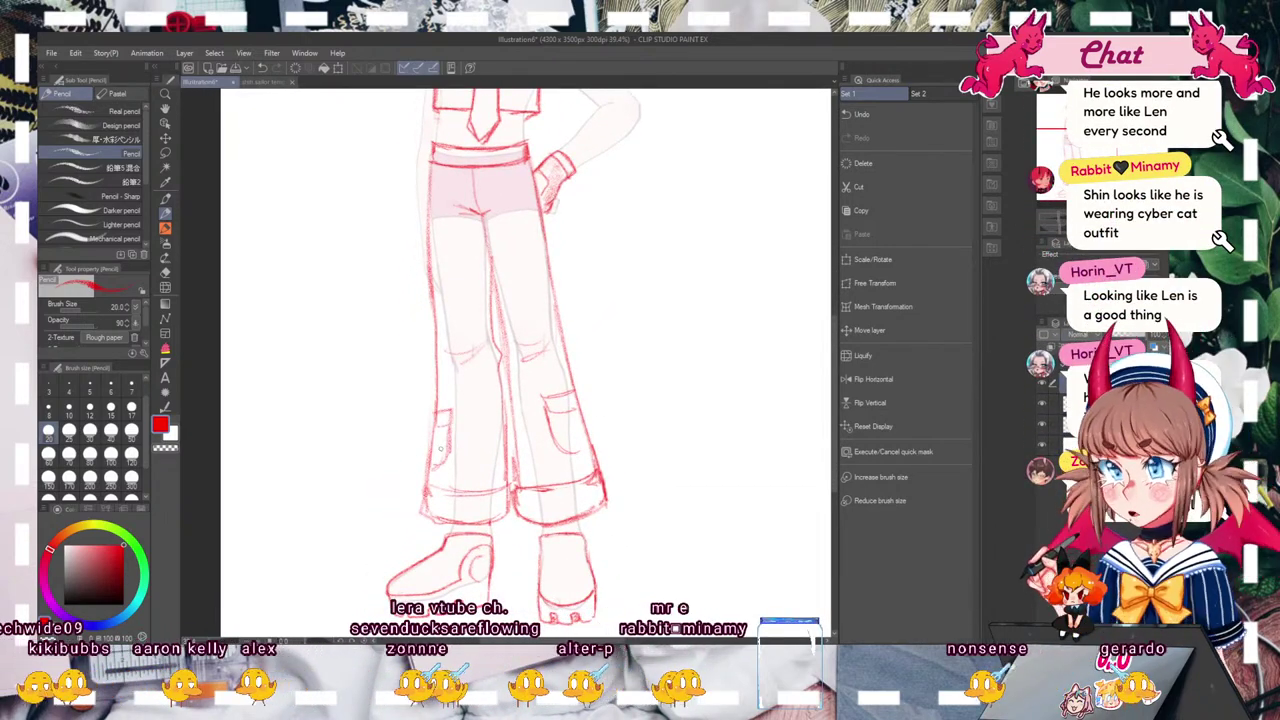
# Step: Add short clip marks to the tie and a triangular buckle to the belt, and sketch a band around the bent upper arm
pyautogui.moveTo(1094, 160)
pyautogui.mouseDown()
pyautogui.moveTo(1057, 132)
pyautogui.moveTo(1089, 152)
pyautogui.mouseUp()
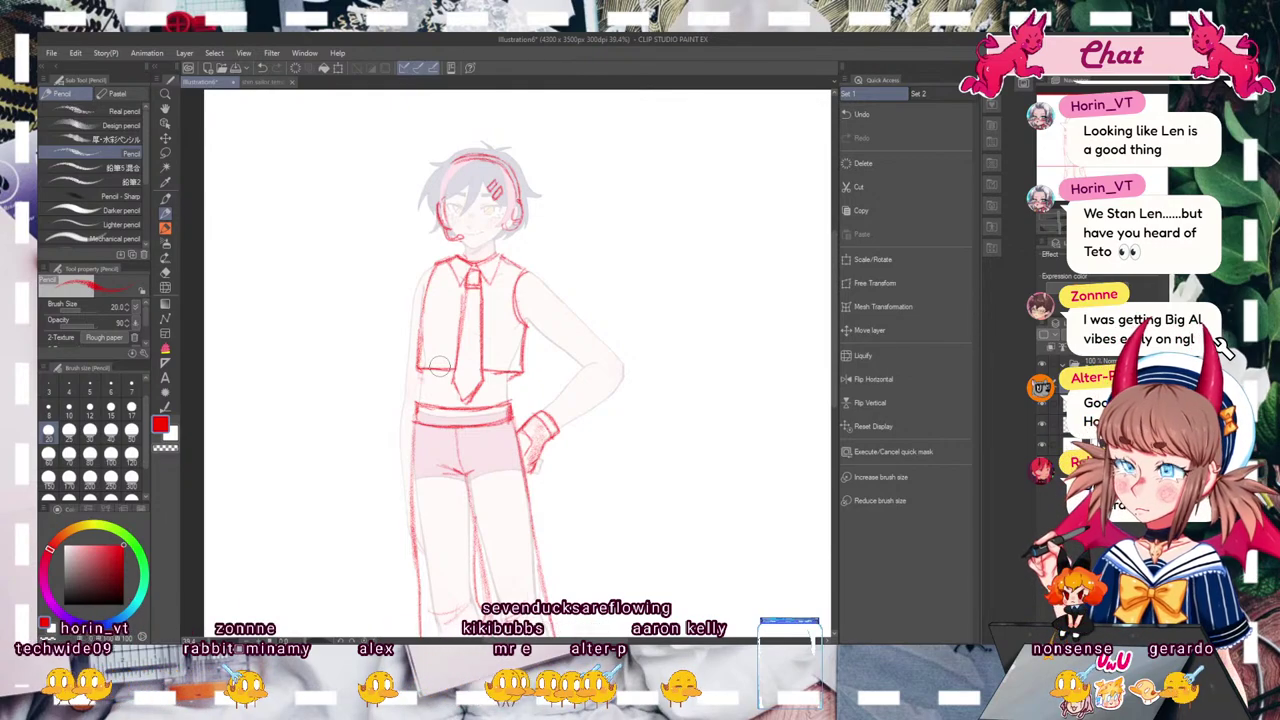
pyautogui.moveTo(440, 366); pyautogui.dragTo(465, 209)
pyautogui.moveTo(1067, 181); pyautogui.dragTo(1062, 167)
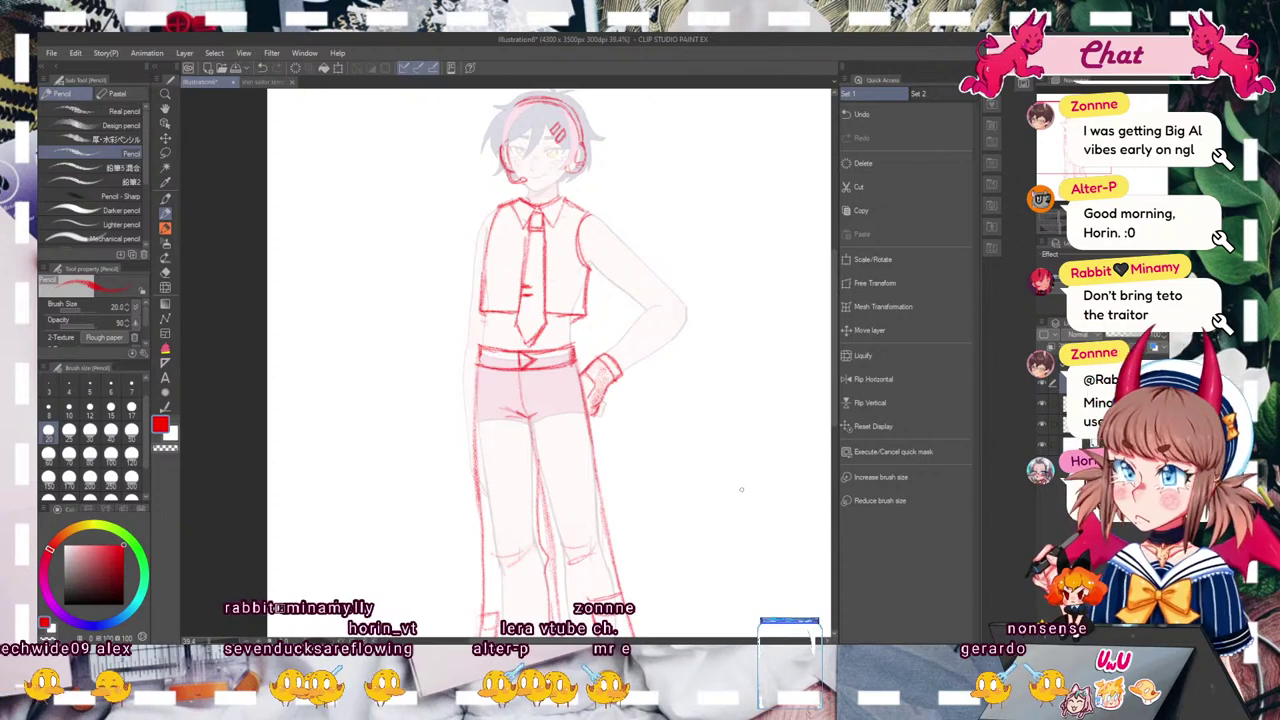
pyautogui.moveTo(686, 315); pyautogui.dragTo(650, 369)
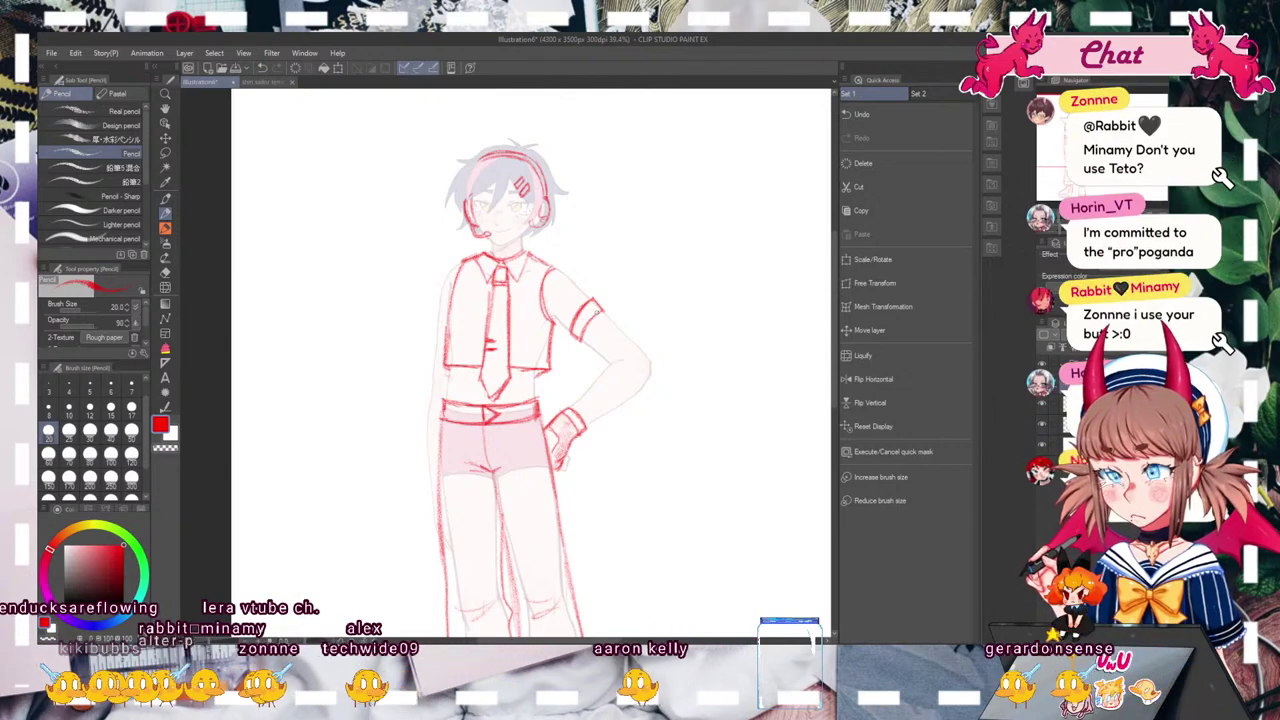
# Step: Replace the upper-arm band with short sleeves on both arms and add a small pocket slit to the chest
pyautogui.hotkey('ctrl', 'z')
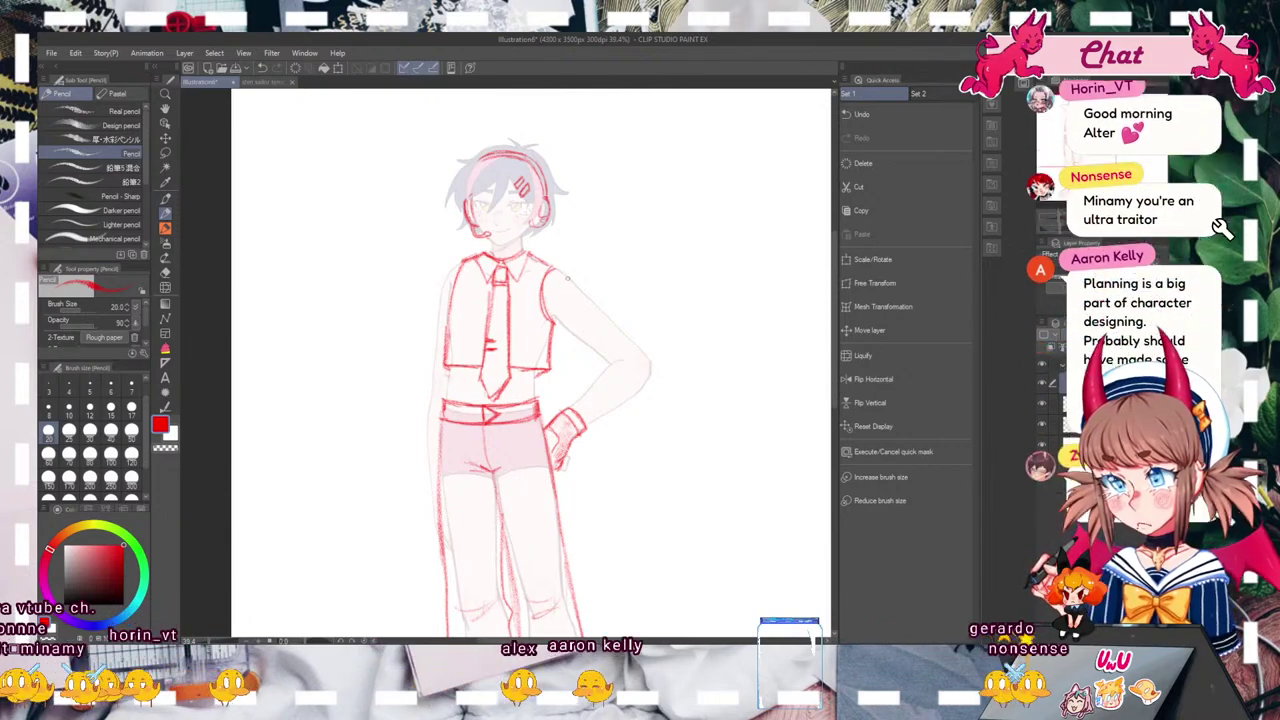
pyautogui.moveTo(549, 268)
pyautogui.mouseDown()
pyautogui.moveTo(609, 314)
pyautogui.moveTo(585, 343)
pyautogui.mouseUp()
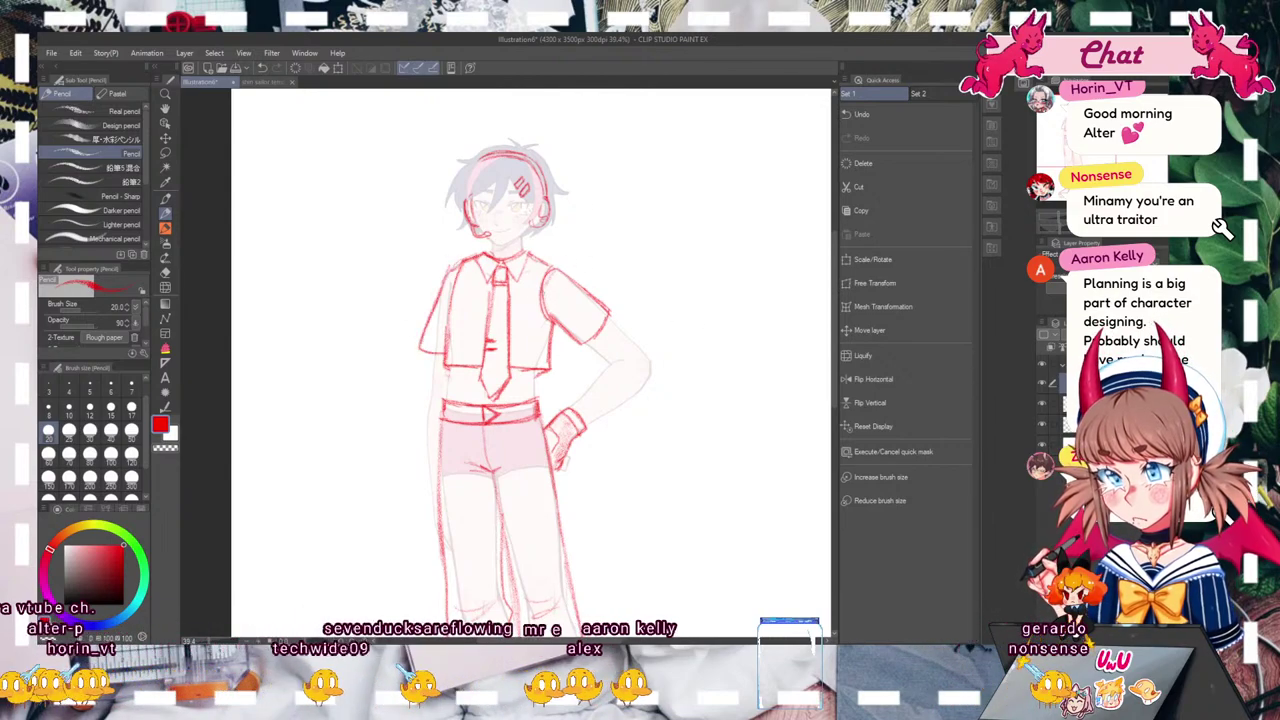
pyautogui.click(265, 84)
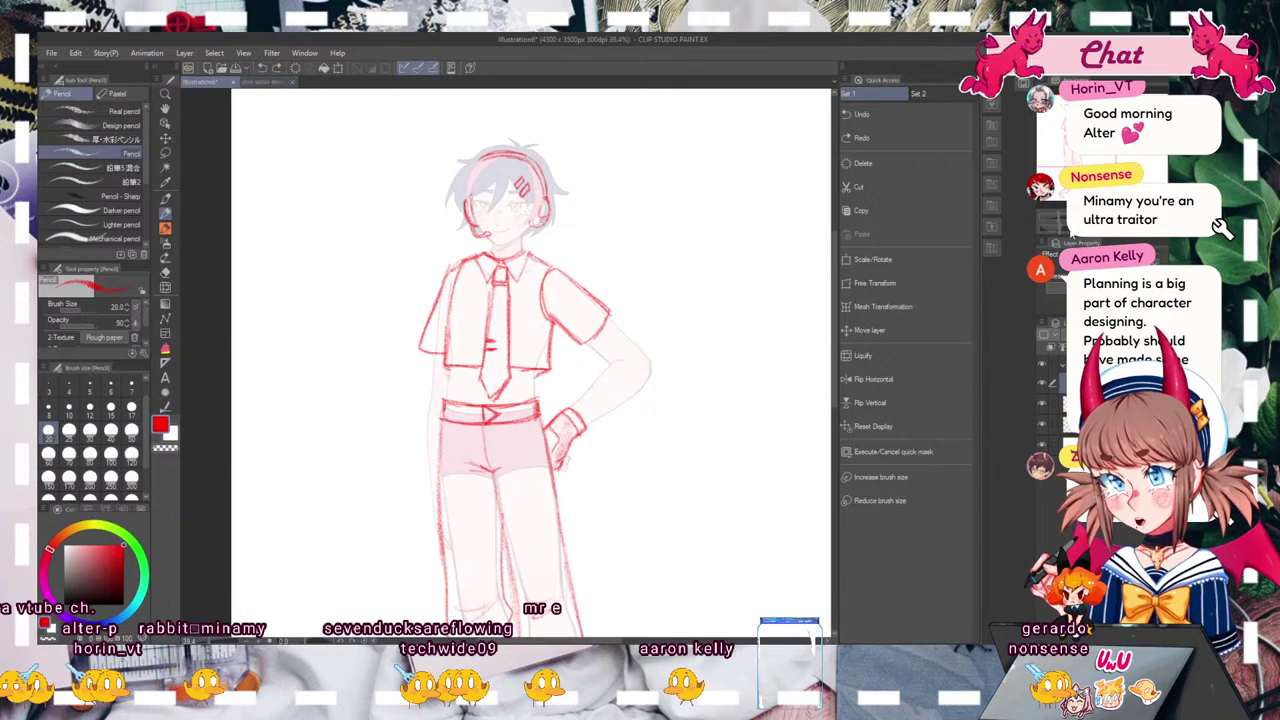
pyautogui.click(1051, 221)
pyautogui.moveTo(1050, 219); pyautogui.dragTo(1059, 219)
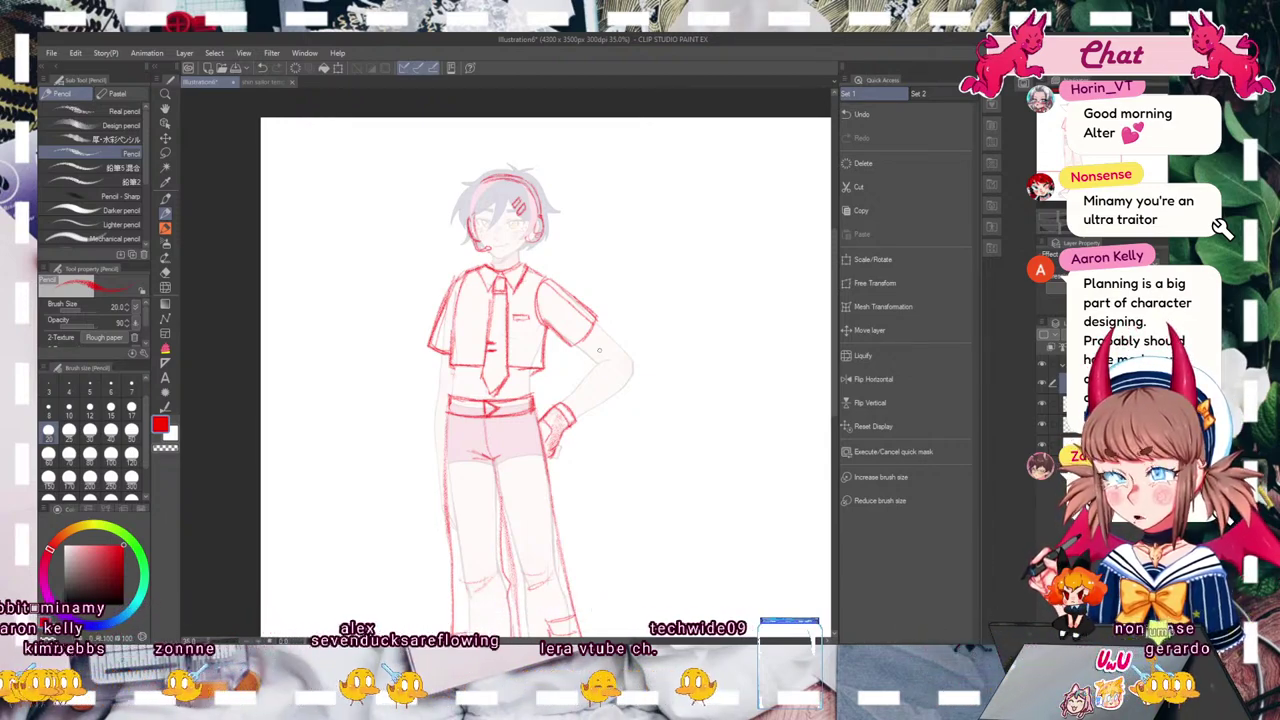
pyautogui.click(667, 243)
pyautogui.click(687, 248)
pyautogui.click(665, 264)
pyautogui.click(679, 270)
pyautogui.moveTo(667, 262)
pyautogui.mouseDown()
pyautogui.moveTo(527, 286)
pyautogui.moveTo(581, 304)
pyautogui.mouseUp()
pyautogui.moveTo(565, 262); pyautogui.dragTo(601, 302)
pyautogui.moveTo(598, 278); pyautogui.dragTo(608, 298)
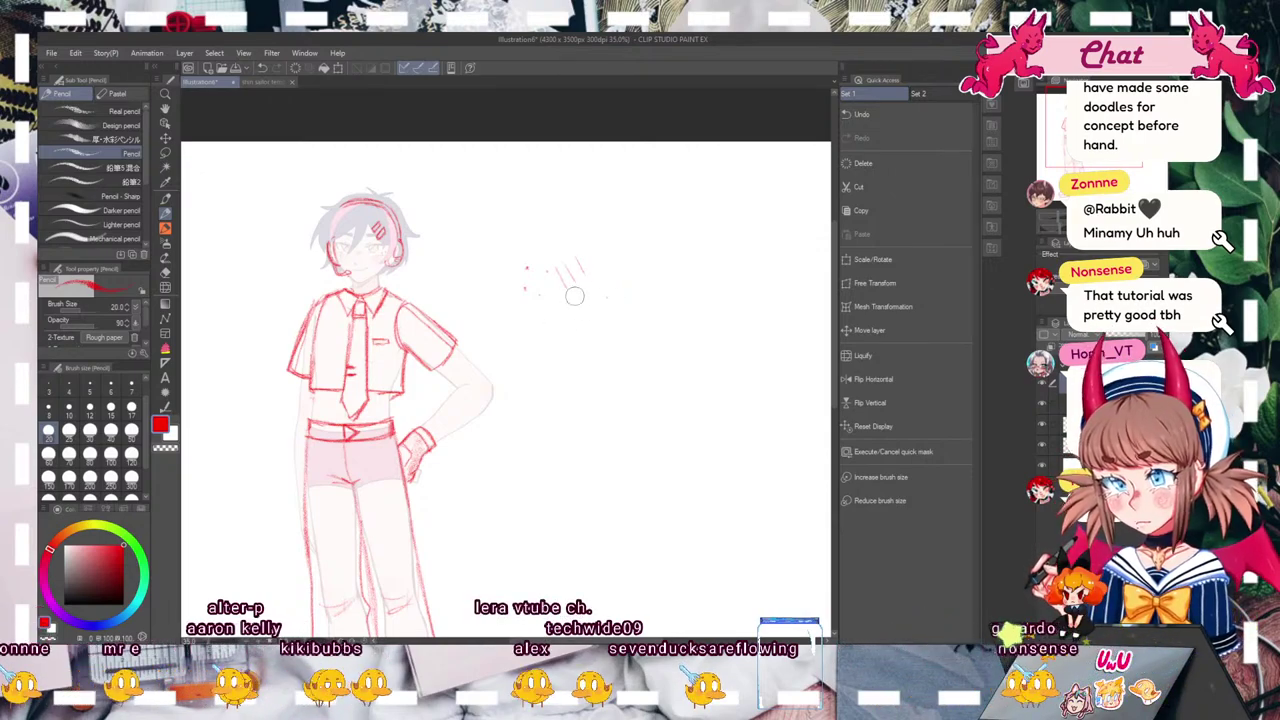
pyautogui.hotkey('ctrl', 'z')
pyautogui.hotkey('ctrl', 'z')
pyautogui.hotkey('ctrl', 'z')
pyautogui.hotkey('ctrl', 'z')
pyautogui.hotkey('ctrl', 'z')
pyautogui.hotkey('ctrl', 'z')
pyautogui.hotkey('ctrl', 'z')
pyautogui.hotkey('ctrl', 'z')
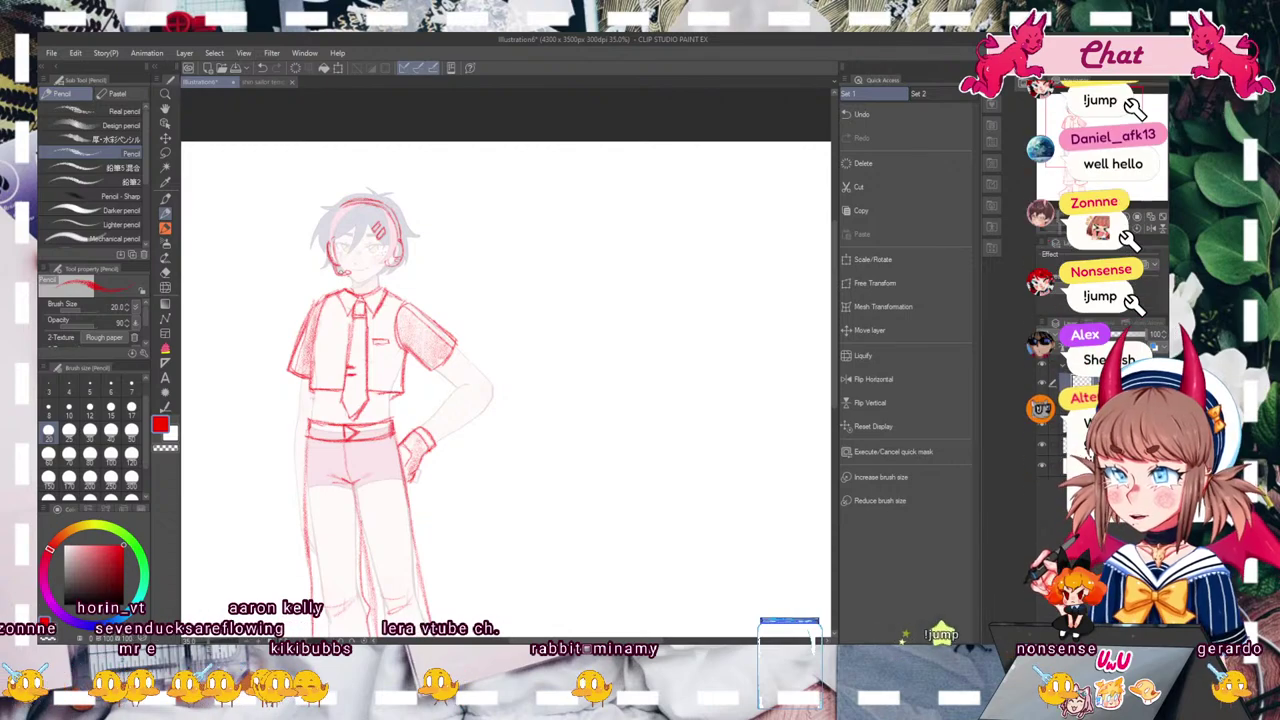
# Step: Sketch a narrow cargo pocket with a flap on the outer side of the trouser leg that has none
pyautogui.moveTo(480, 467)
pyautogui.mouseDown()
pyautogui.moveTo(547, 287)
pyautogui.moveTo(590, 278)
pyautogui.mouseUp()
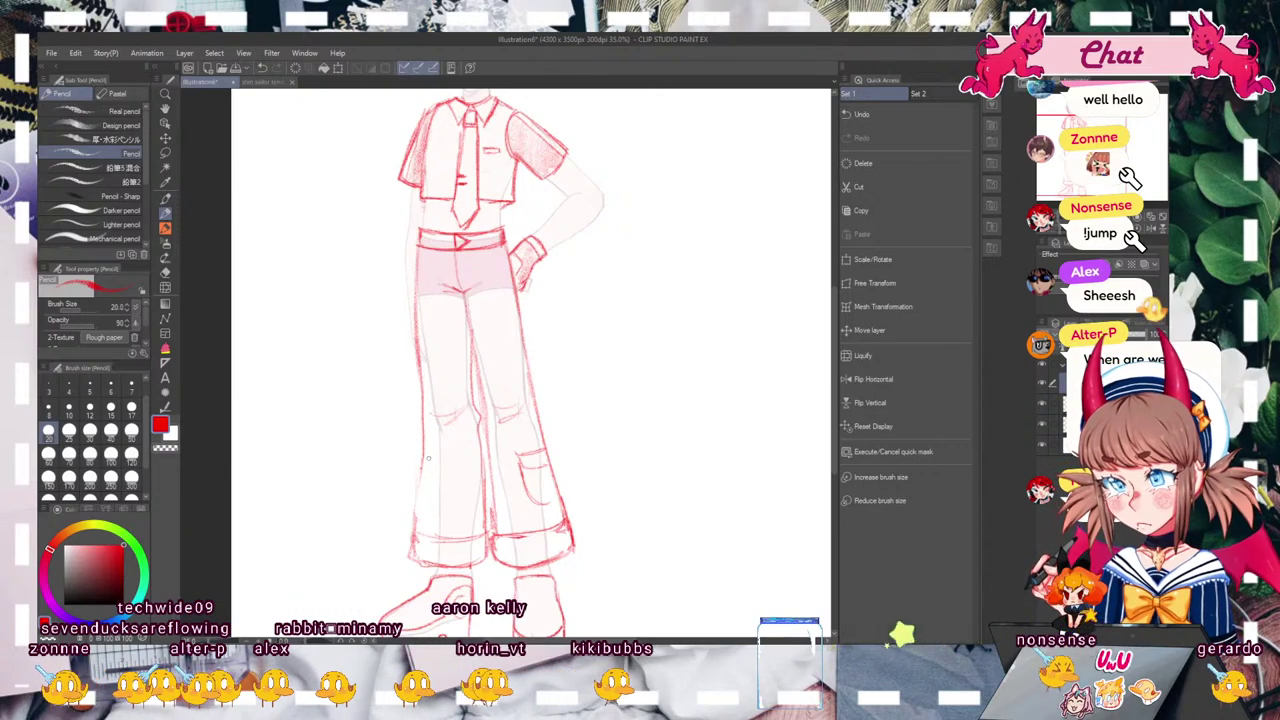
pyautogui.moveTo(420, 470)
pyautogui.mouseDown()
pyautogui.moveTo(434, 459)
pyautogui.moveTo(433, 489)
pyautogui.mouseUp()
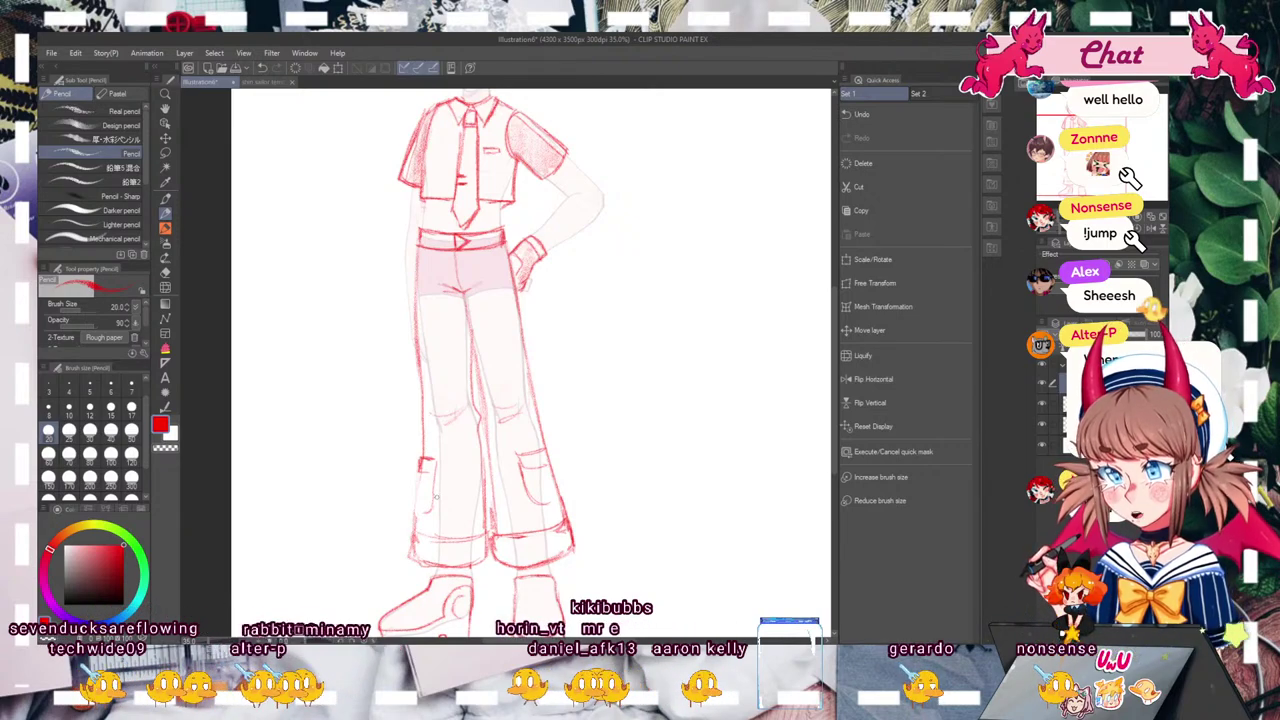
pyautogui.click(263, 68)
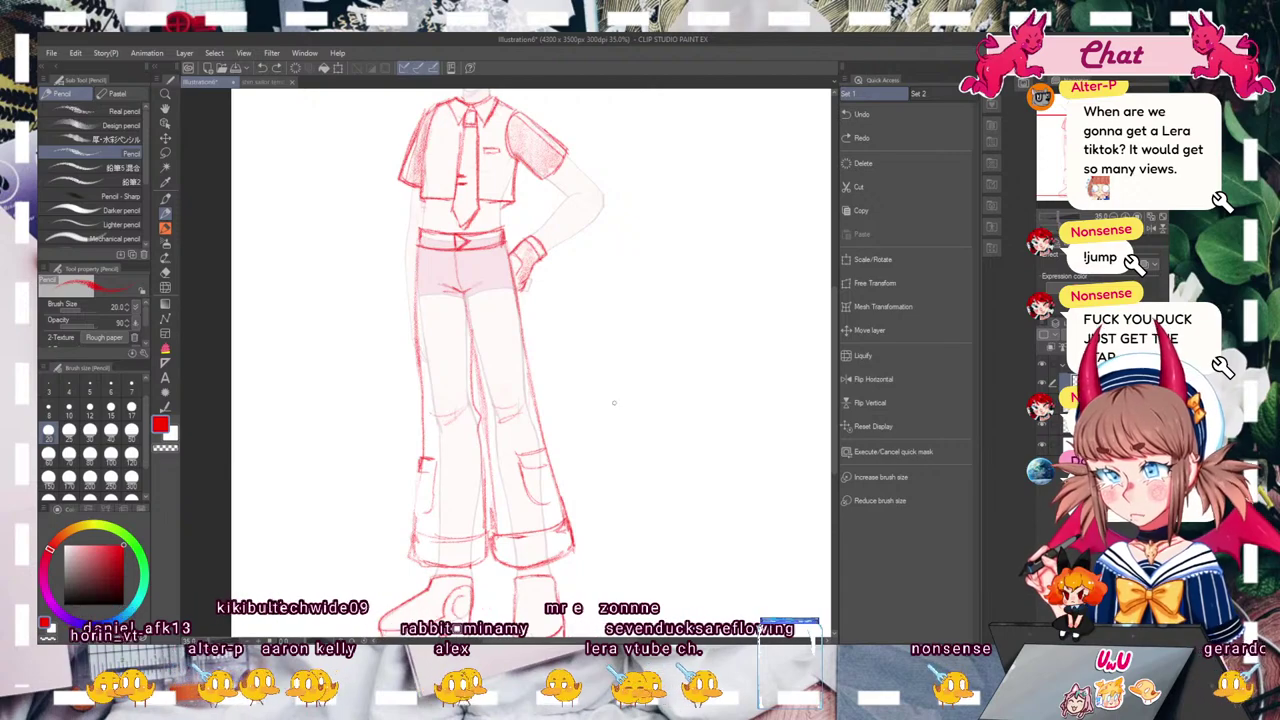
pyautogui.hotkey('ctrl', 'y')
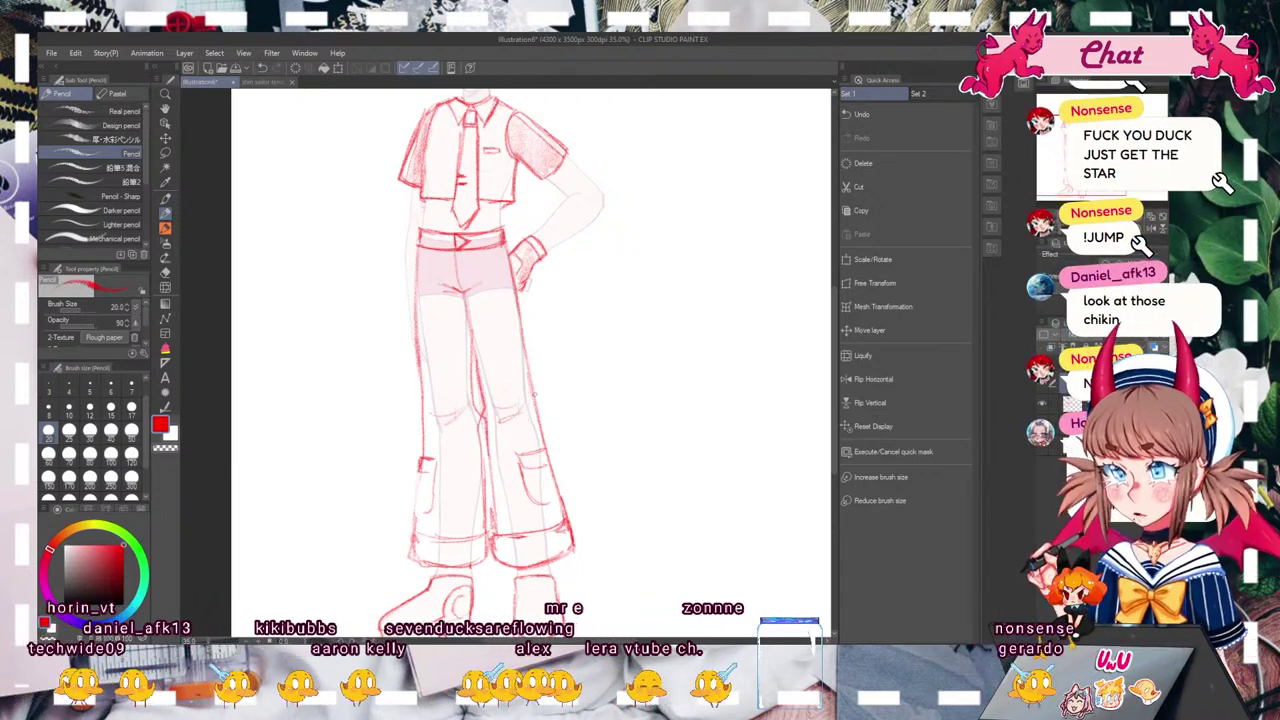
pyautogui.moveTo(669, 562)
pyautogui.mouseDown()
pyautogui.moveTo(668, 644)
pyautogui.moveTo(698, 568)
pyautogui.mouseUp()
pyautogui.moveTo(447, 474); pyautogui.dragTo(444, 517)
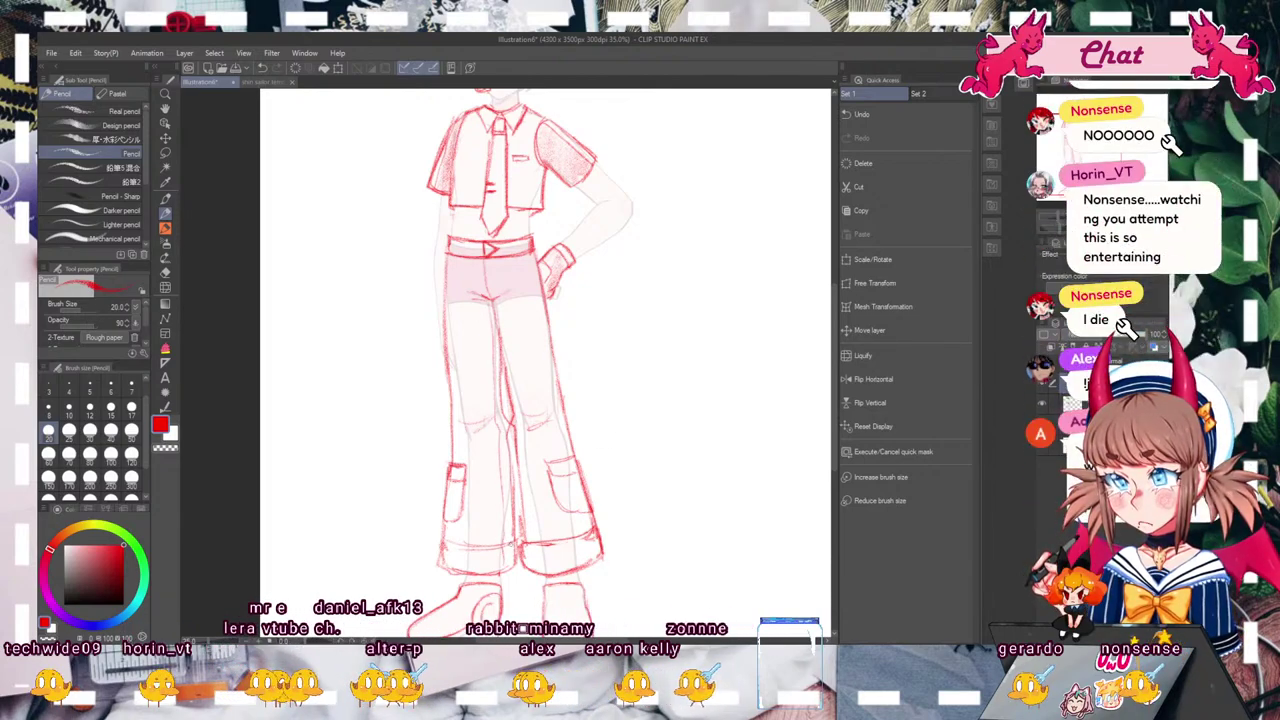
# Step: Sketch a cuffed glove on the lowered hand beside the trousers, matching the glove on the hip hand
pyautogui.moveTo(502, 567); pyautogui.dragTo(493, 486)
pyautogui.moveTo(1076, 166)
pyautogui.mouseDown()
pyautogui.moveTo(1077, 140)
pyautogui.moveTo(1069, 177)
pyautogui.moveTo(1074, 157)
pyautogui.mouseUp()
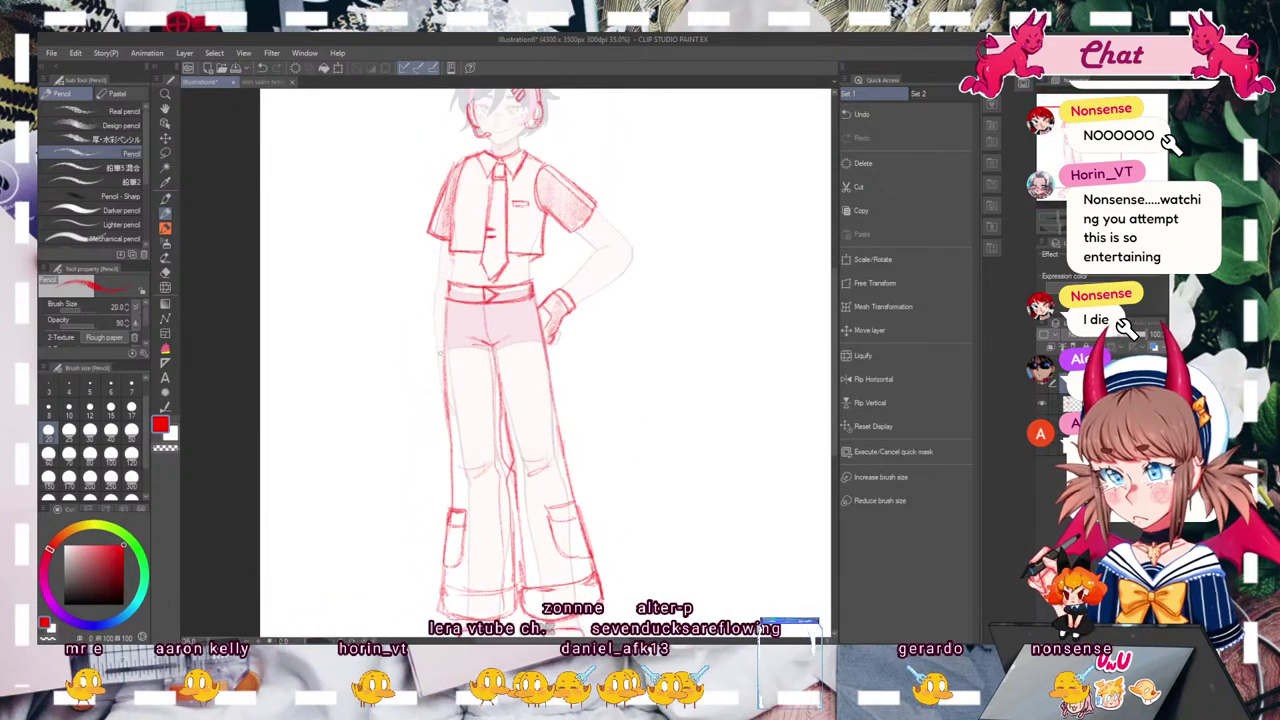
pyautogui.moveTo(438, 362); pyautogui.dragTo(443, 389)
pyautogui.scroll(3, 535, 360)
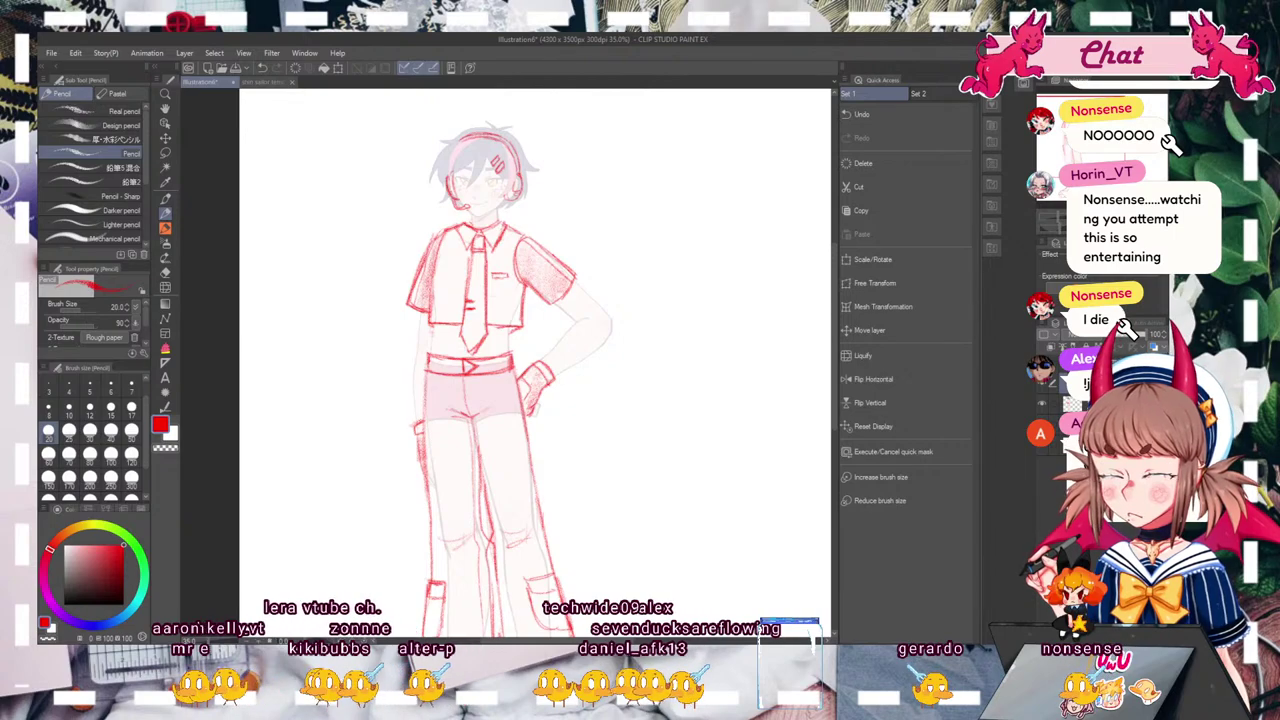
pyautogui.moveTo(535, 360)
pyautogui.mouseDown()
pyautogui.moveTo(545, 285)
pyautogui.moveTo(527, 348)
pyautogui.mouseUp()
pyautogui.moveTo(1099, 153)
pyautogui.mouseDown()
pyautogui.moveTo(1096, 172)
pyautogui.moveTo(1099, 147)
pyautogui.mouseUp()
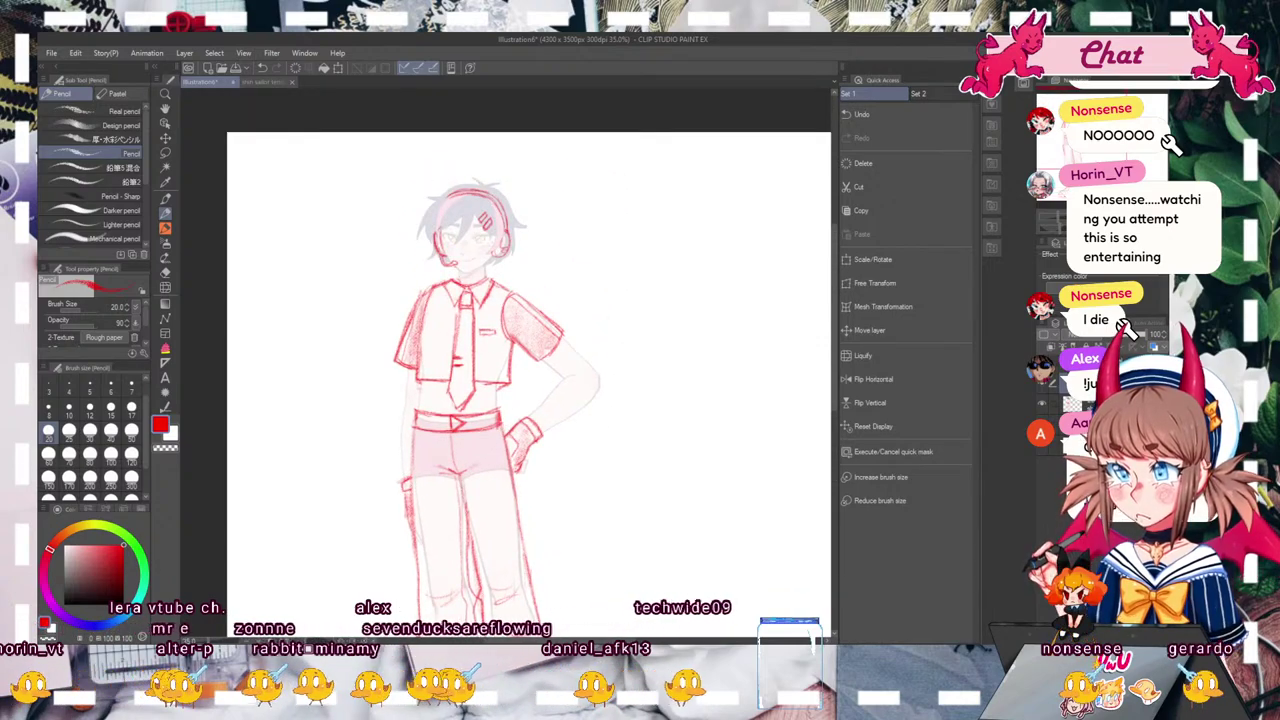
pyautogui.moveTo(529, 384); pyautogui.dragTo(529, 372)
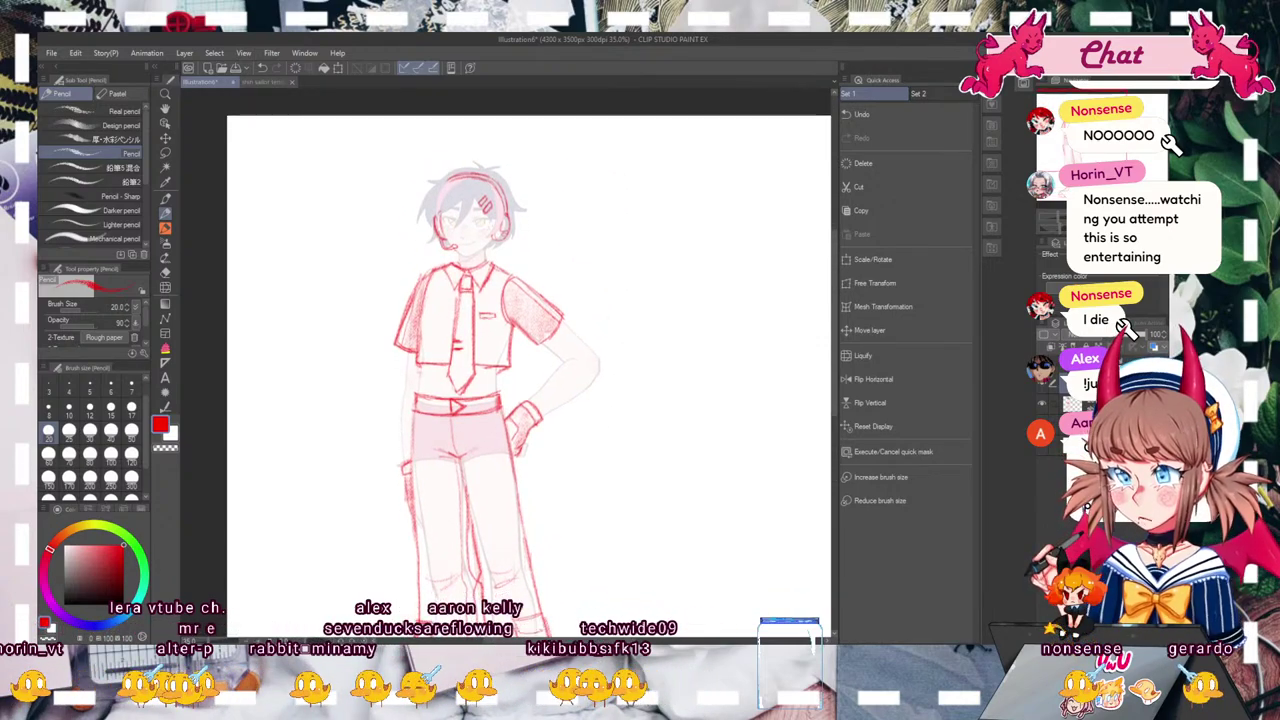
# Step: Redraw the shoes with a slim sole under the side-facing one and a close outline around the front-facing foot
pyautogui.scroll(-5, 530, 360)
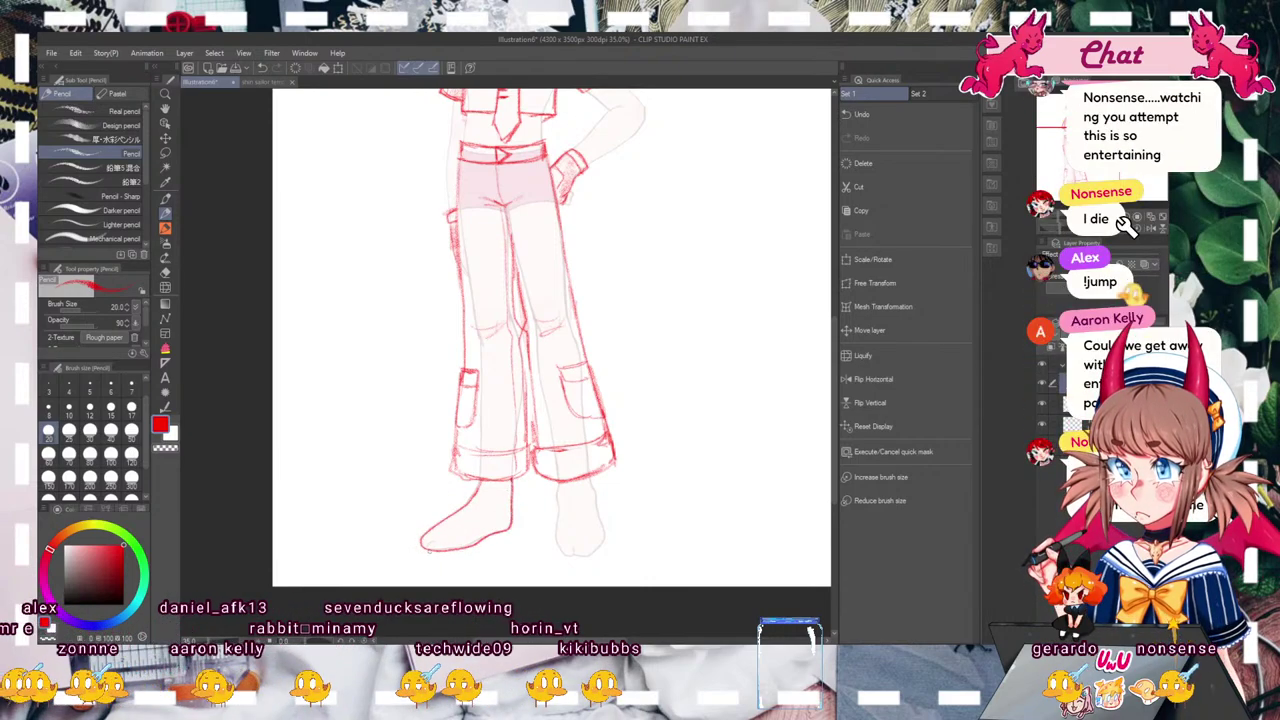
pyautogui.moveTo(422, 550); pyautogui.dragTo(482, 556)
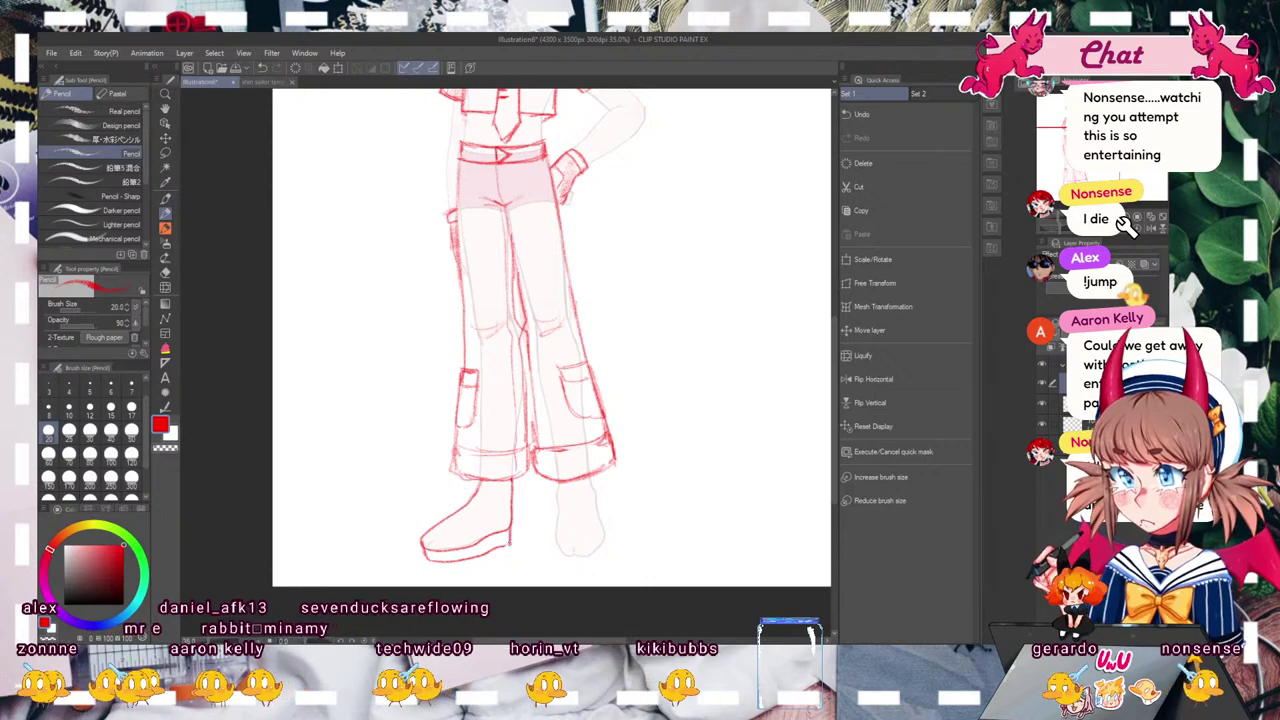
pyautogui.moveTo(557, 537); pyautogui.dragTo(598, 552)
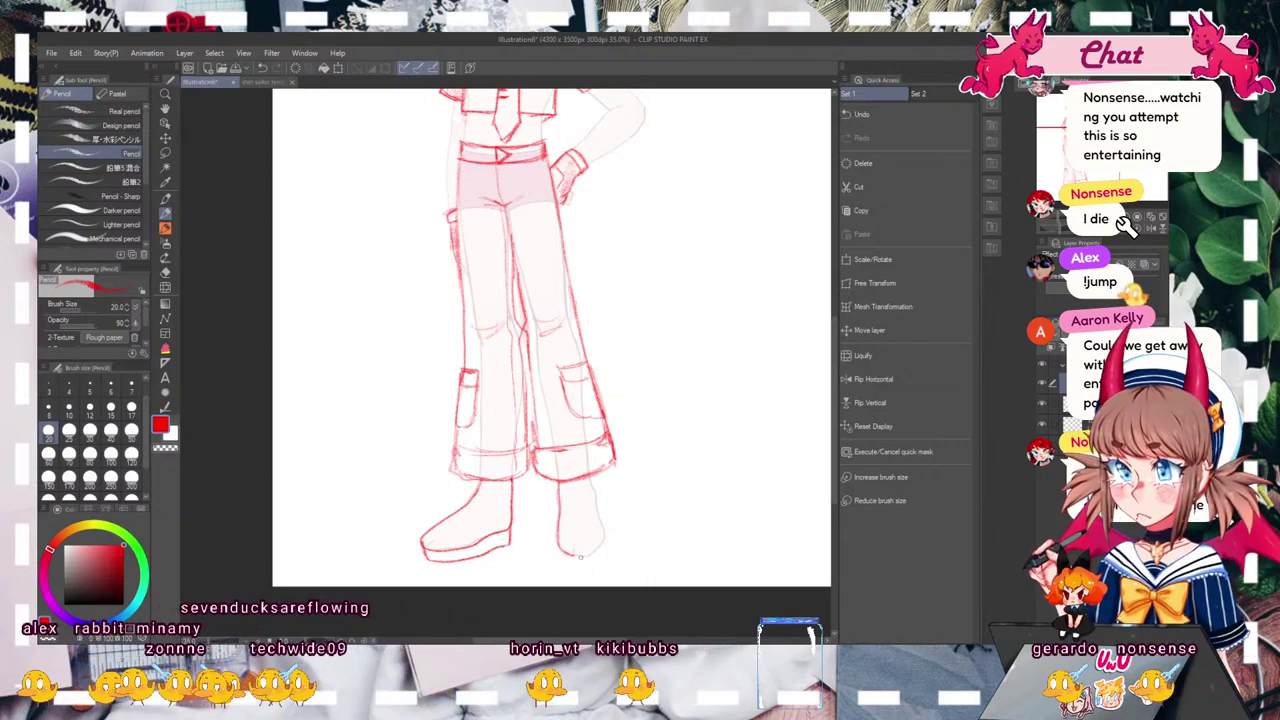
pyautogui.moveTo(594, 488)
pyautogui.mouseDown()
pyautogui.moveTo(605, 542)
pyautogui.moveTo(560, 556)
pyautogui.moveTo(606, 550)
pyautogui.mouseUp()
# Step: Try lace marks on both shoes, checking the outfit with the character base hidden
pyautogui.moveTo(439, 526); pyautogui.dragTo(456, 528)
pyautogui.moveTo(457, 512)
pyautogui.mouseDown()
pyautogui.moveTo(465, 521)
pyautogui.moveTo(482, 502)
pyautogui.mouseUp()
pyautogui.moveTo(569, 493); pyautogui.dragTo(584, 493)
pyautogui.moveTo(569, 501); pyautogui.dragTo(586, 509)
pyautogui.moveTo(570, 517); pyautogui.dragTo(587, 528)
pyautogui.moveTo(573, 535); pyautogui.dragTo(589, 537)
pyautogui.hotkey('ctrl', '0')
pyautogui.click(1041, 404)
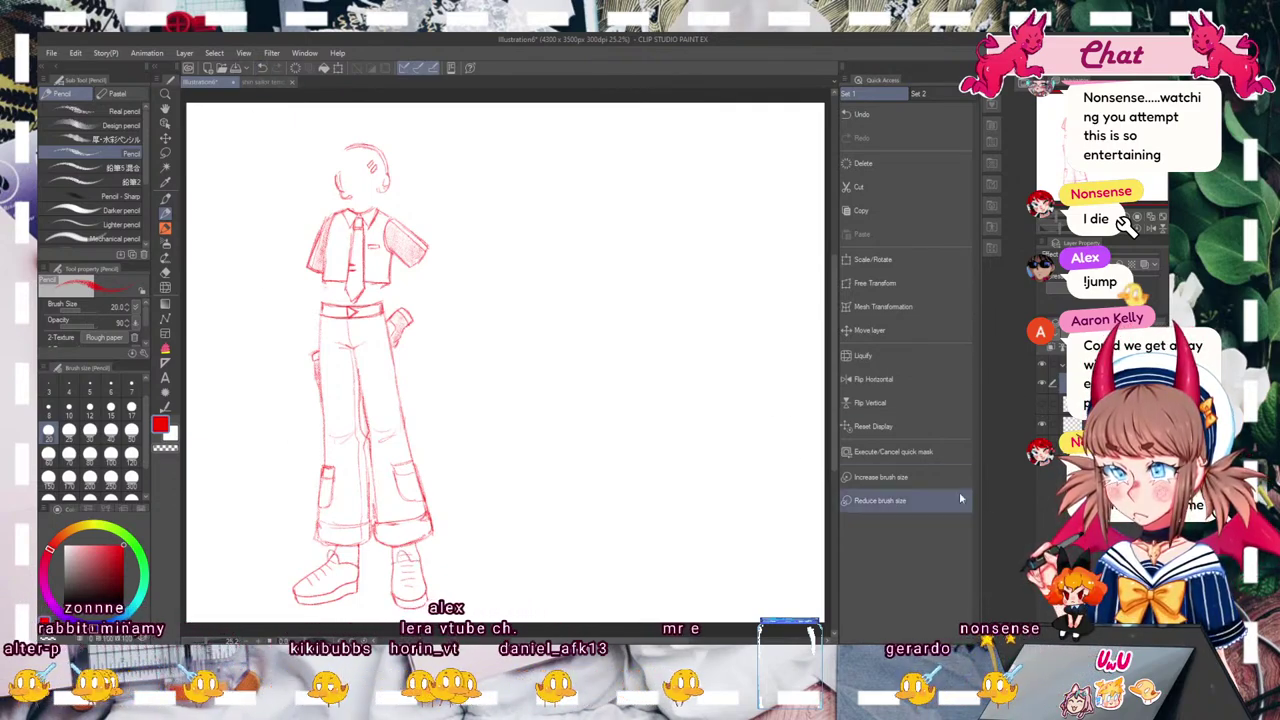
pyautogui.click(262, 70)
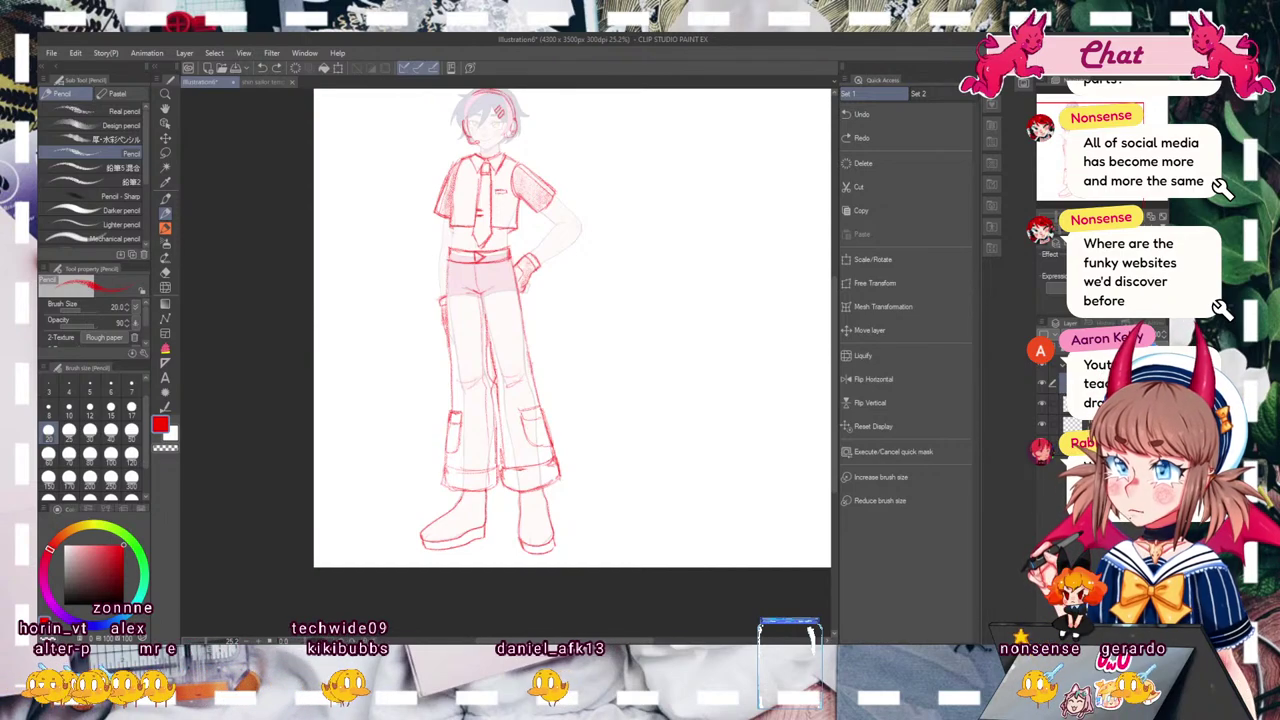
# Step: Erase the small pocket slit from the chest and shade the folded cuffs at both trouser hems
pyautogui.moveTo(607, 164)
pyautogui.mouseDown()
pyautogui.moveTo(586, 250)
pyautogui.moveTo(589, 197)
pyautogui.moveTo(572, 198)
pyautogui.mouseUp()
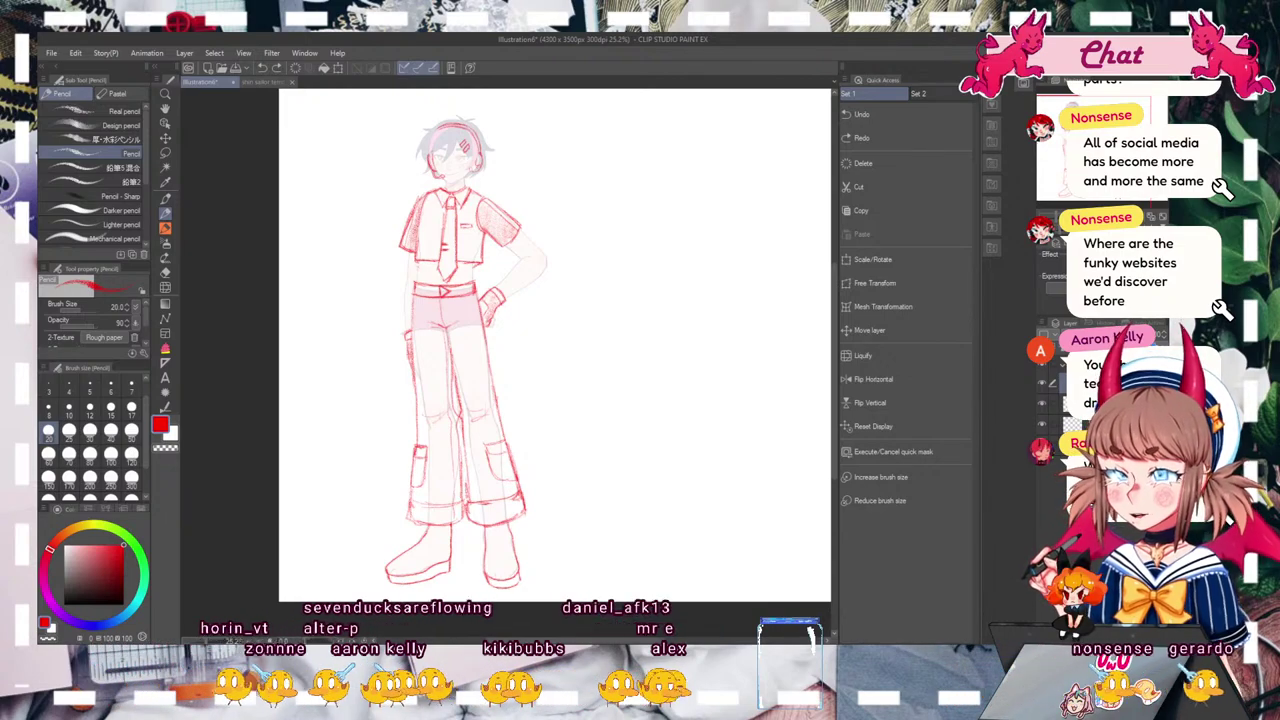
pyautogui.moveTo(555, 345); pyautogui.dragTo(590, 354)
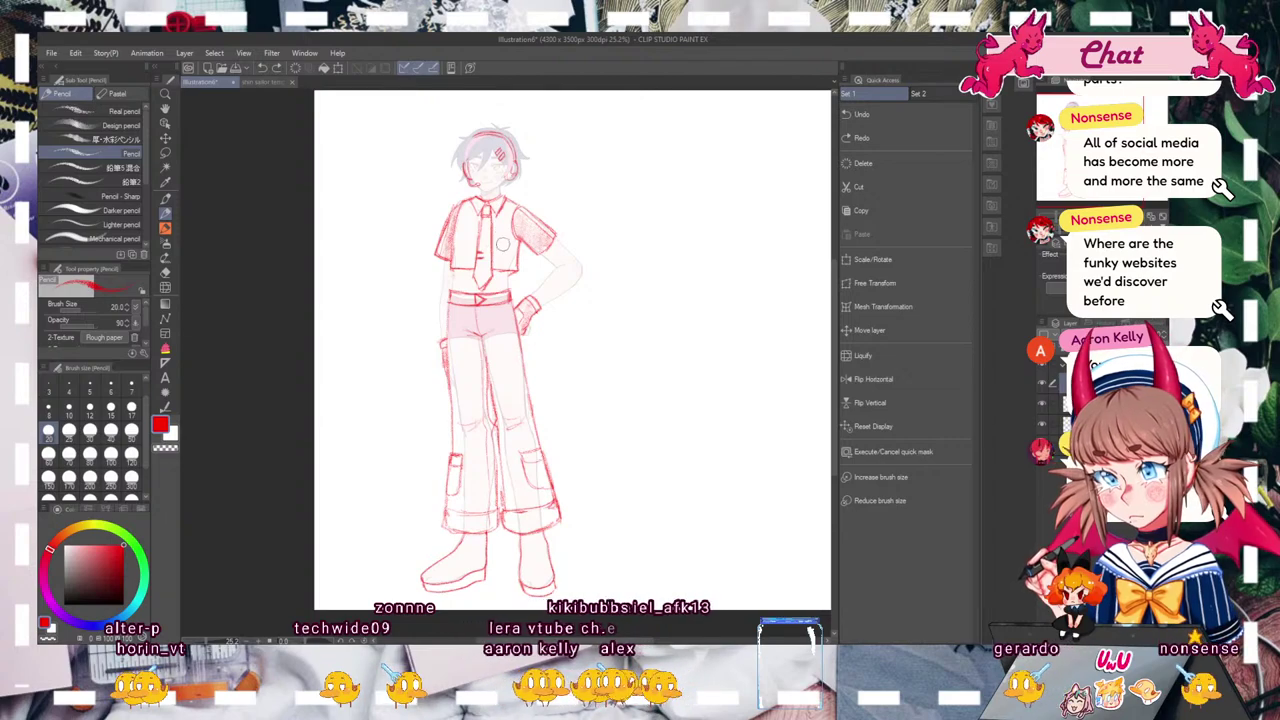
pyautogui.moveTo(497, 234); pyautogui.dragTo(503, 236)
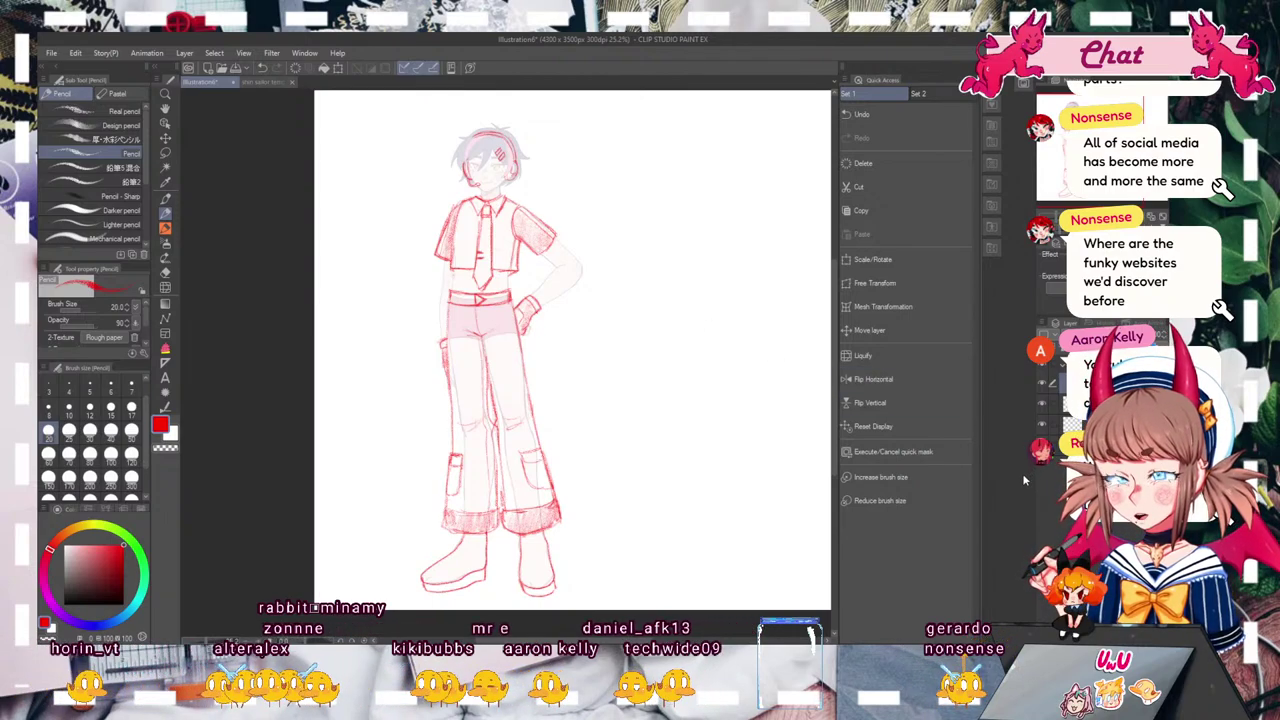
pyautogui.scroll(-2, 572, 349)
pyautogui.scroll(2, 572, 349)
pyautogui.moveTo(572, 349); pyautogui.dragTo(577, 307)
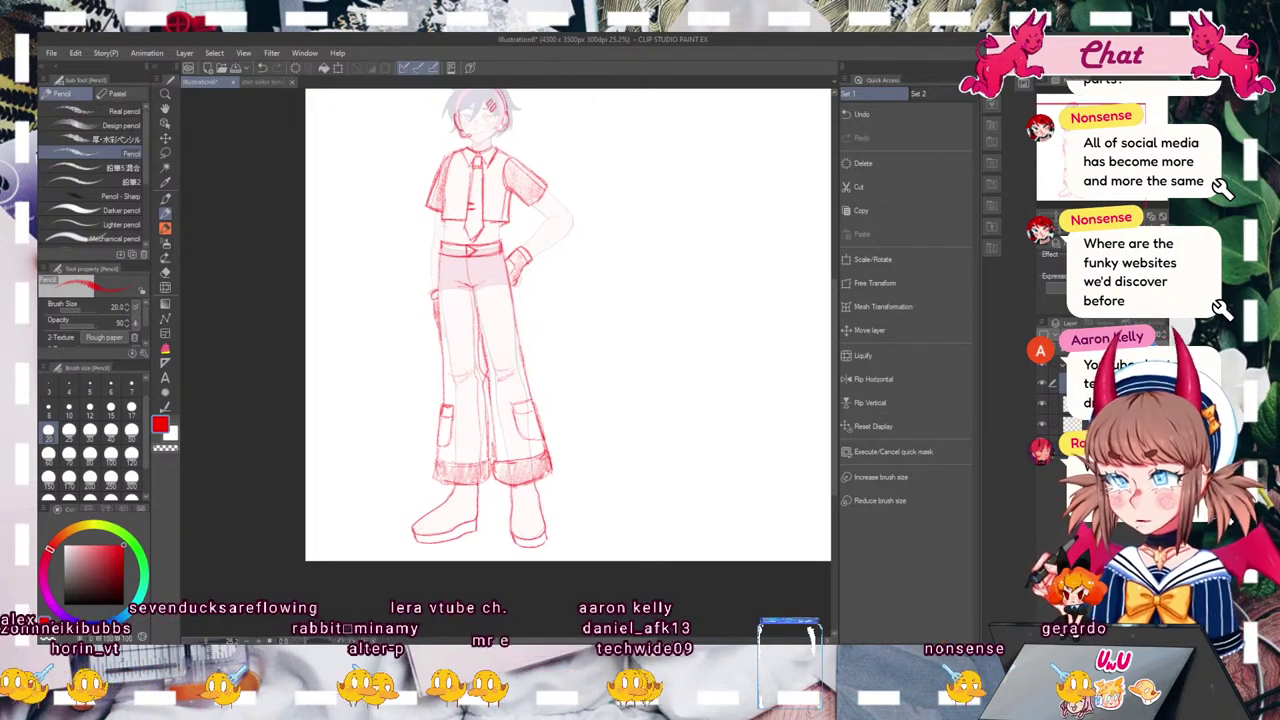
pyautogui.moveTo(577, 307)
pyautogui.mouseDown()
pyautogui.moveTo(571, 368)
pyautogui.moveTo(585, 326)
pyautogui.mouseUp()
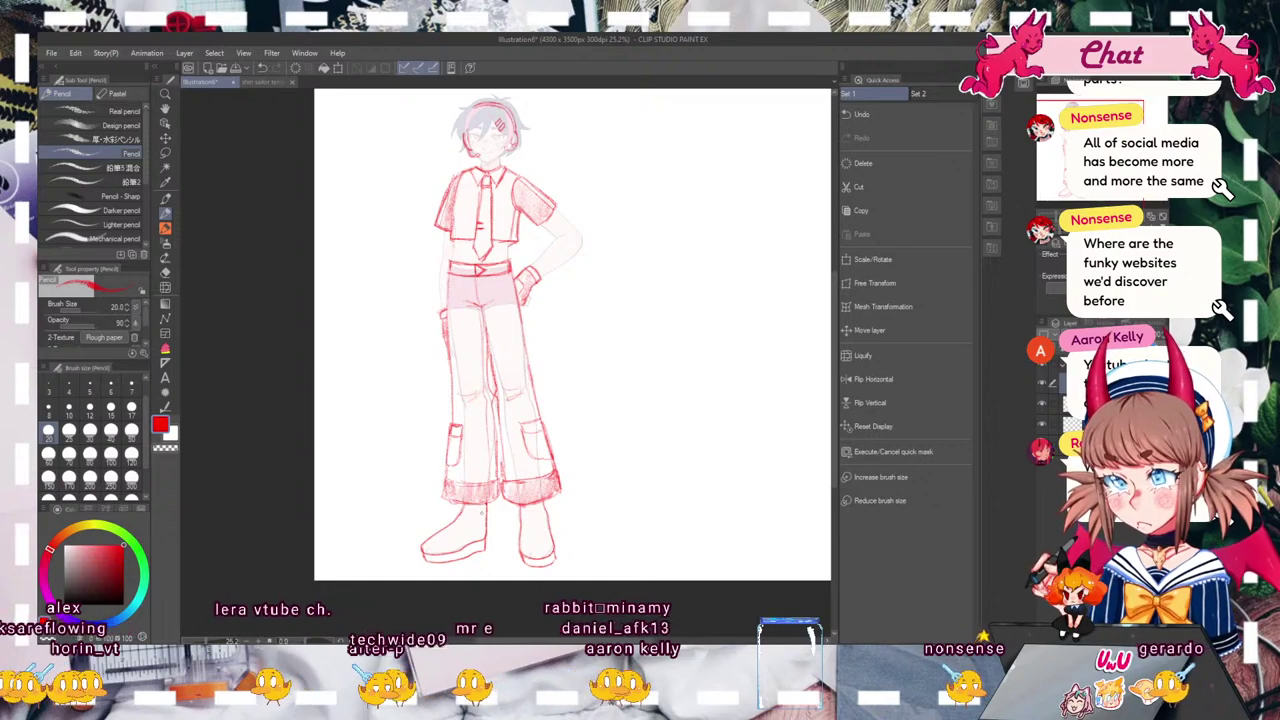
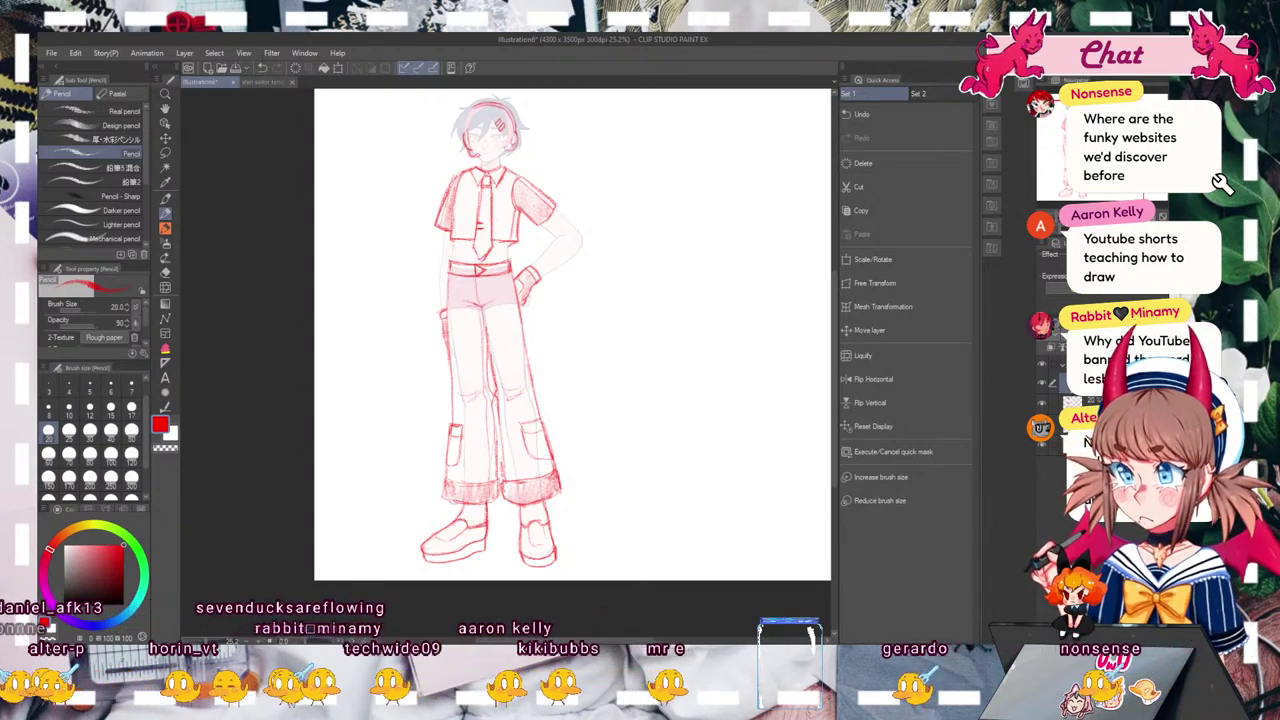
# Step: Refine the loafers with a curved upper line on the side-facing shoe and a squared tongue on the front-facing one
pyautogui.hotkey('ctrl', '0')
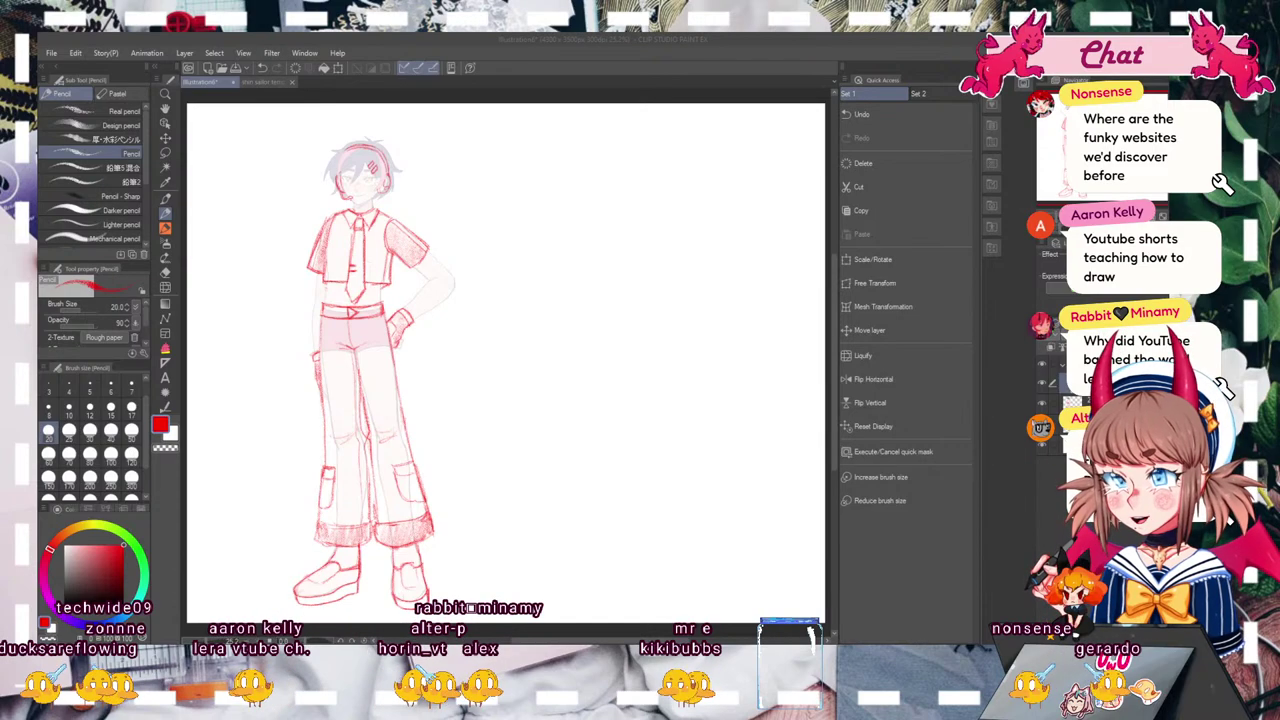
pyautogui.scroll(2, 358, 610)
pyautogui.moveTo(1061, 192); pyautogui.dragTo(1039, 203)
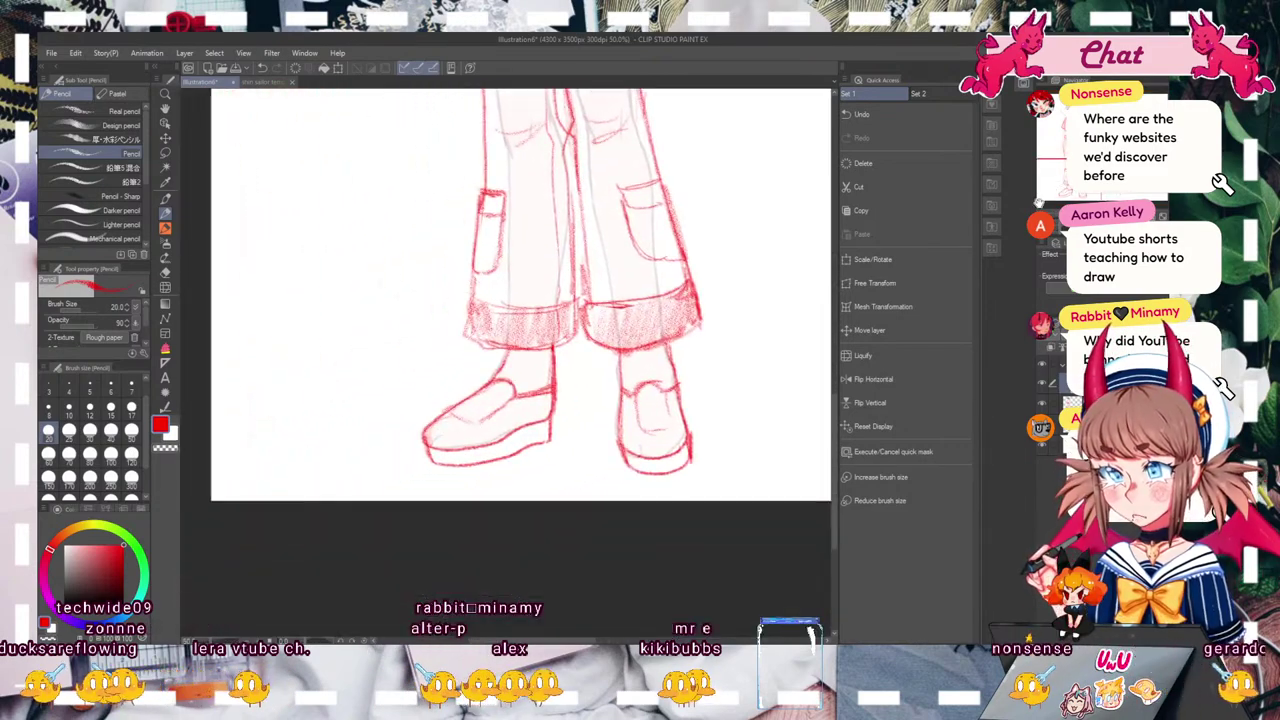
pyautogui.hotkey('ctrl', 'z')
pyautogui.moveTo(434, 425); pyautogui.dragTo(499, 391)
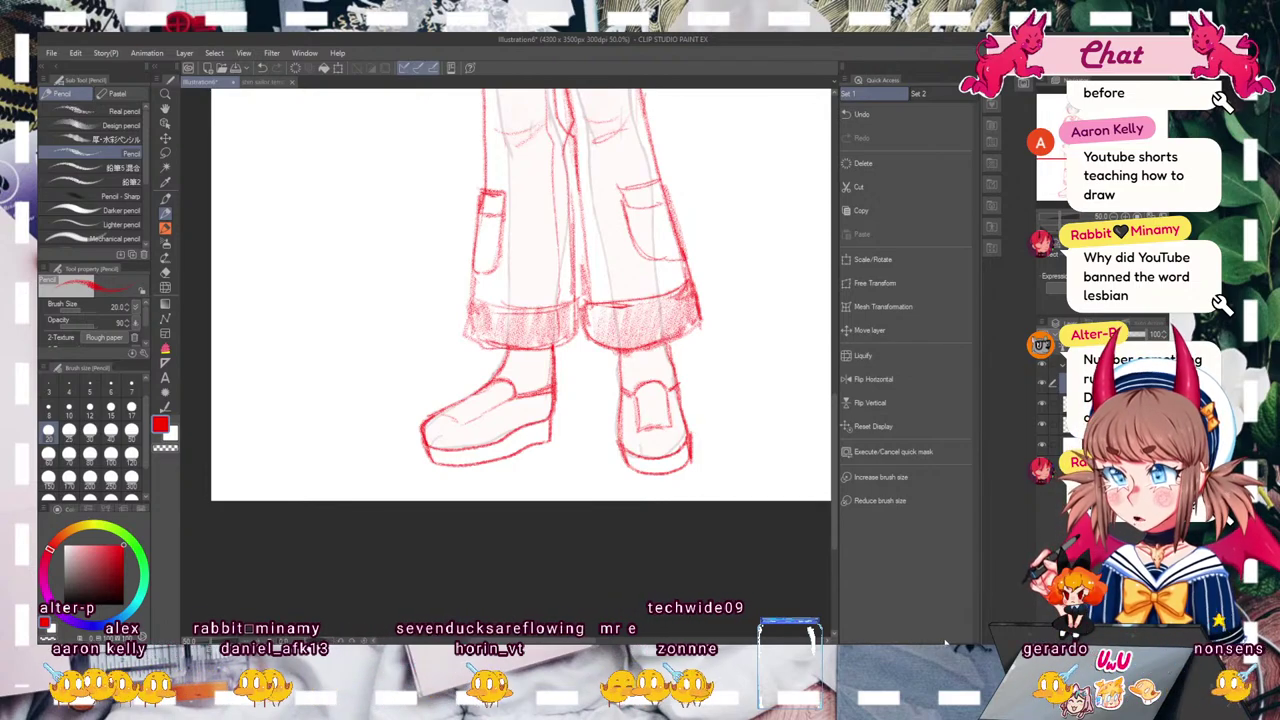
pyautogui.moveTo(1086, 172); pyautogui.dragTo(1092, 117)
pyautogui.scroll(-10, 505, 360)
pyautogui.scroll(-1, 505, 360)
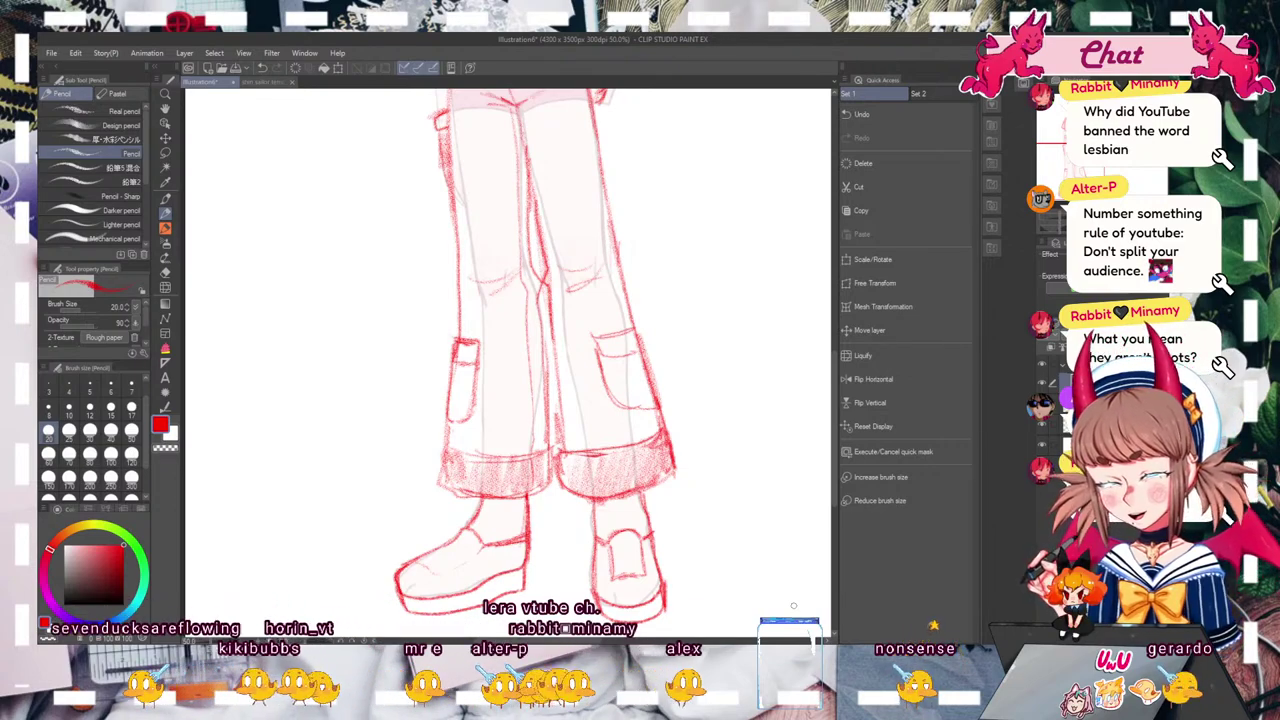
# Step: Check the whole outfit sketch and remove the loafers from both feet
pyautogui.scroll(10, 508, 360)
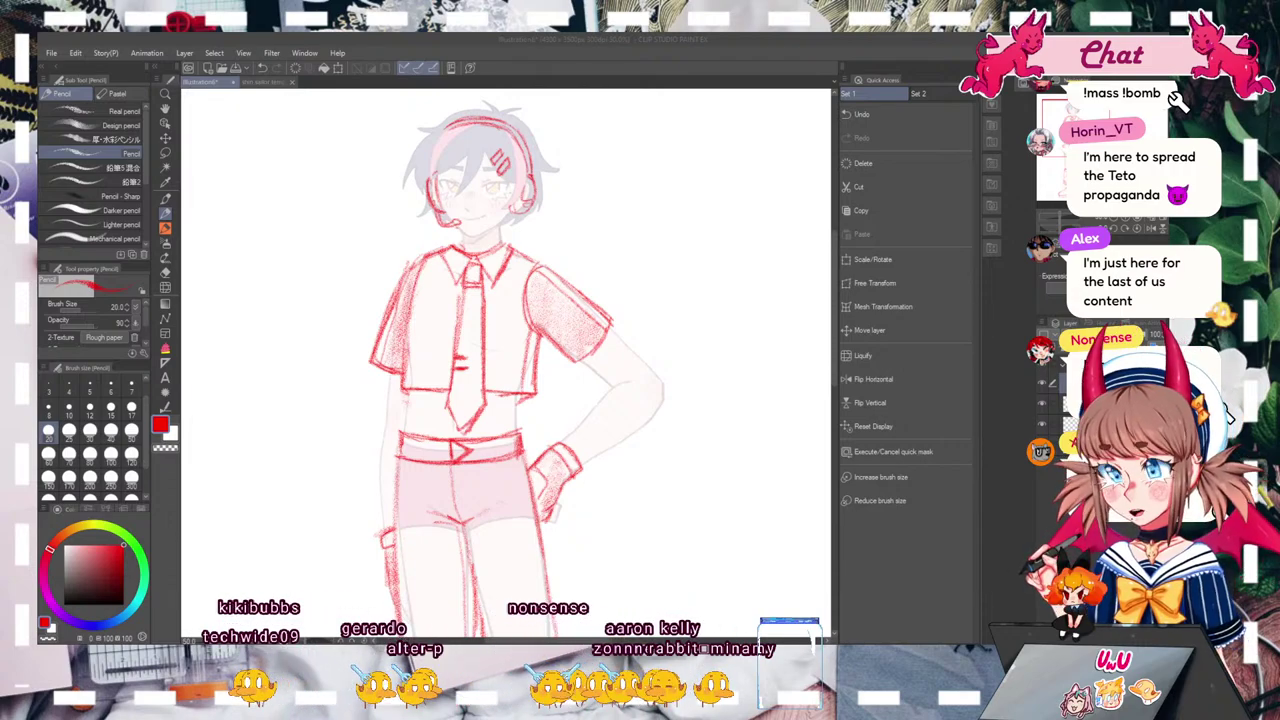
pyautogui.scroll(-5, 506, 364)
pyautogui.scroll(3, 506, 364)
pyautogui.scroll(-2, 506, 364)
pyautogui.scroll(2, 580, 330)
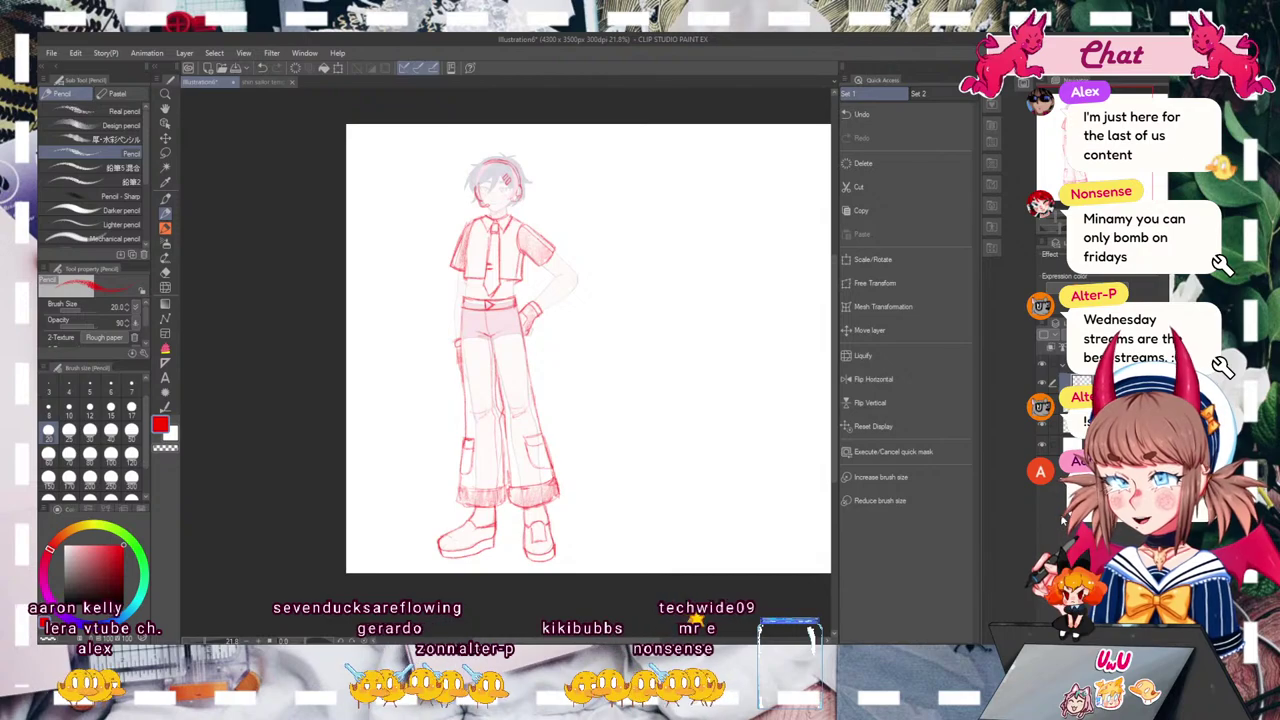
pyautogui.hotkey('ctrl', '0')
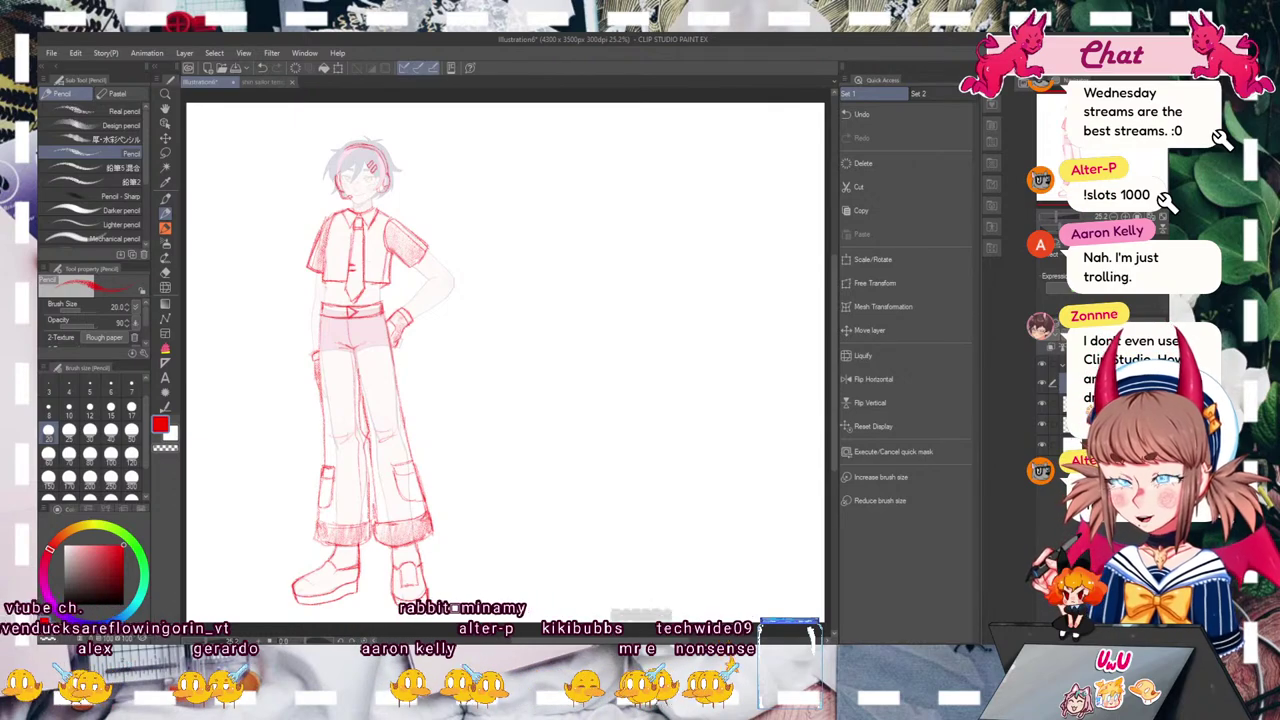
pyautogui.moveTo(1113, 153); pyautogui.dragTo(1062, 205)
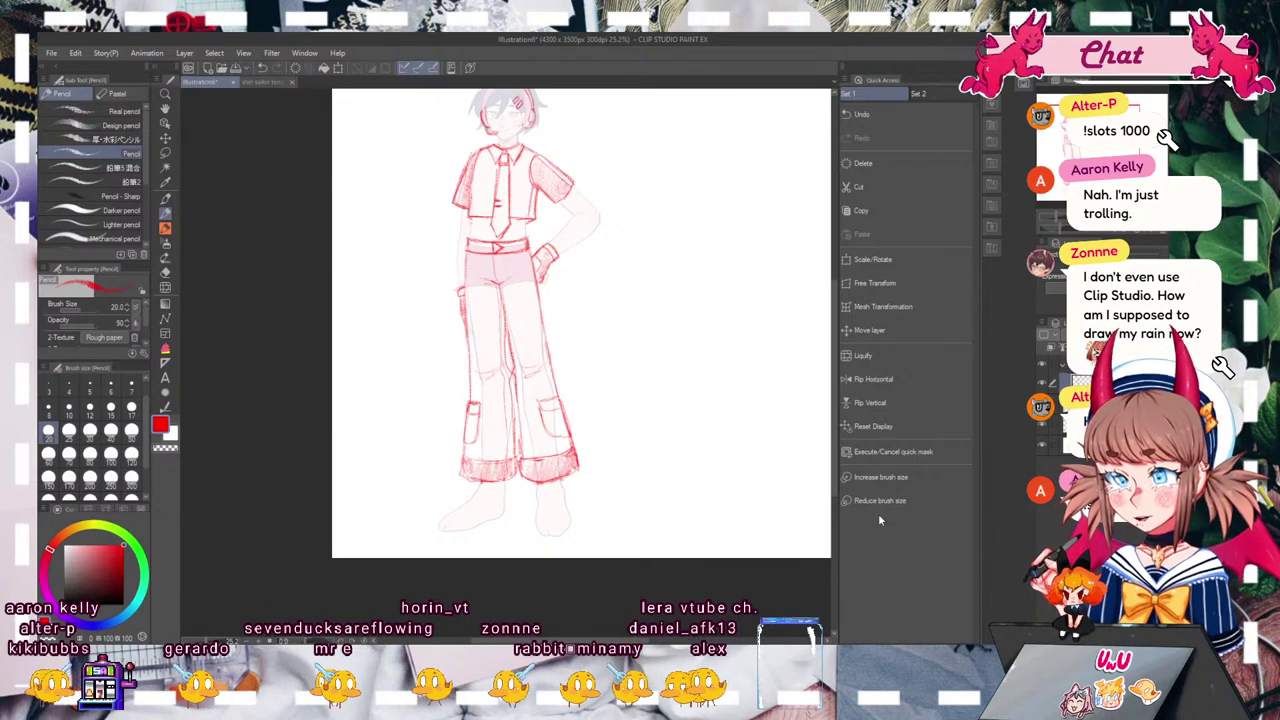
pyautogui.moveTo(609, 314); pyautogui.dragTo(595, 357)
pyautogui.moveTo(593, 329); pyautogui.dragTo(602, 354)
pyautogui.moveTo(600, 325); pyautogui.dragTo(608, 349)
pyautogui.hotkey('ctrl', 'z')
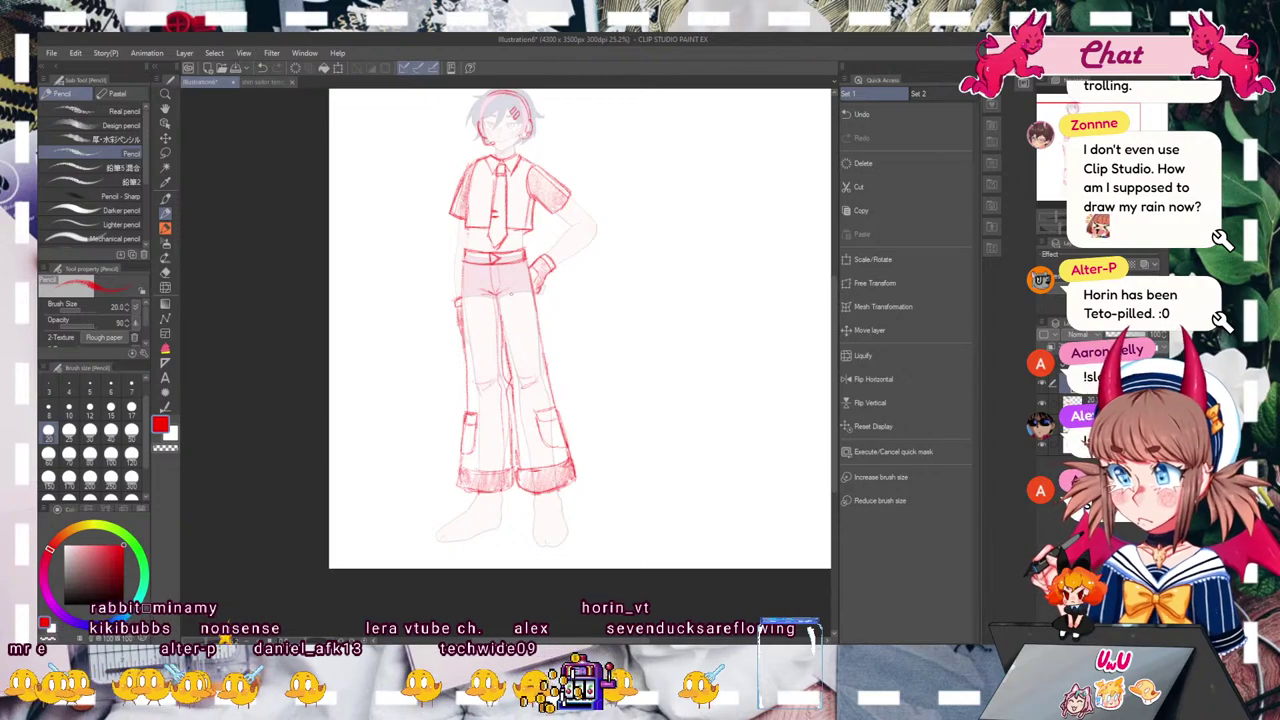
# Step: Try laced boots on both feet, check them with the character base hidden, and erase them
pyautogui.moveTo(511, 293); pyautogui.dragTo(473, 319)
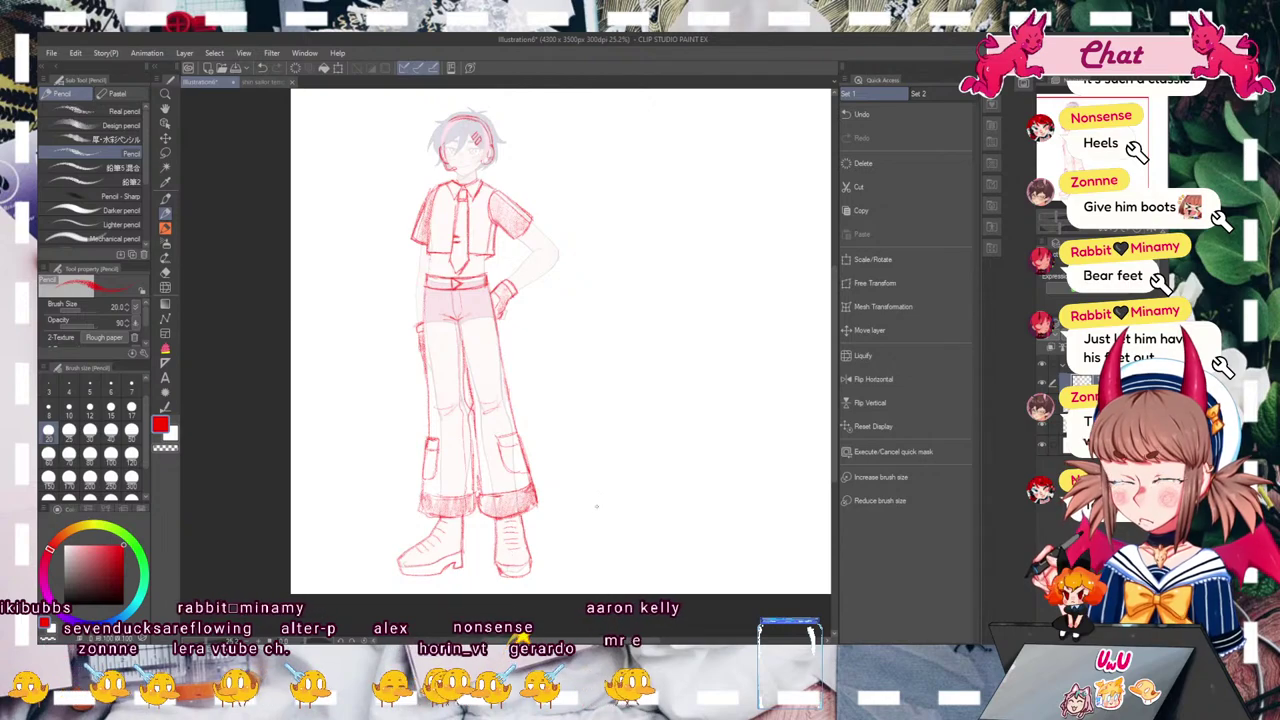
pyautogui.click(1042, 404)
pyautogui.moveTo(560, 340)
pyautogui.mouseDown()
pyautogui.moveTo(558, 420)
pyautogui.moveTo(563, 362)
pyautogui.mouseUp()
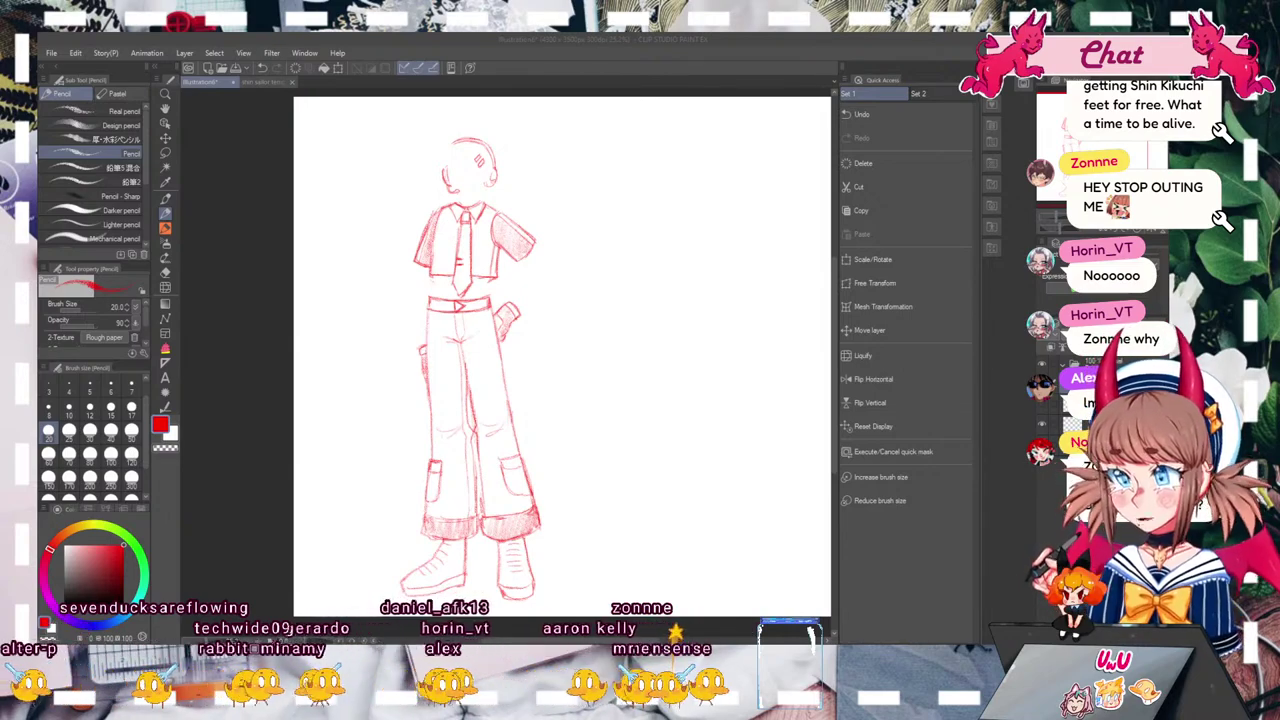
pyautogui.click(464, 573)
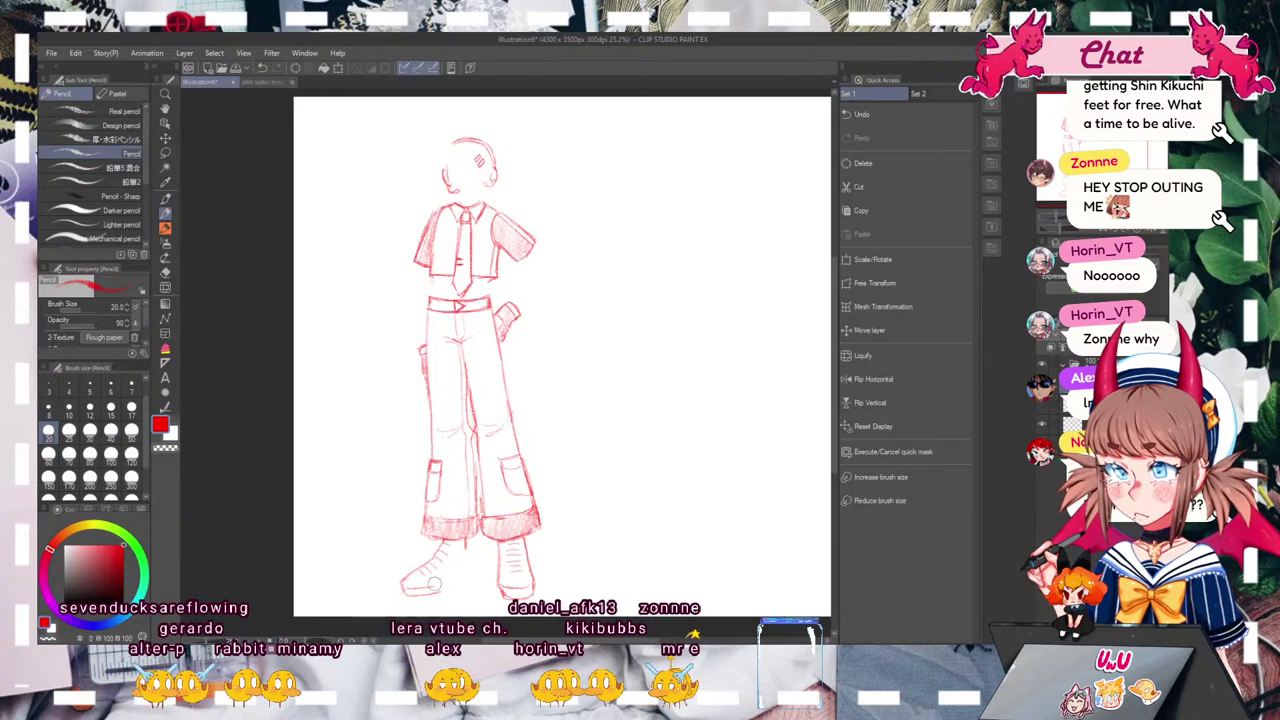
pyautogui.hotkey('ctrl', 'z')
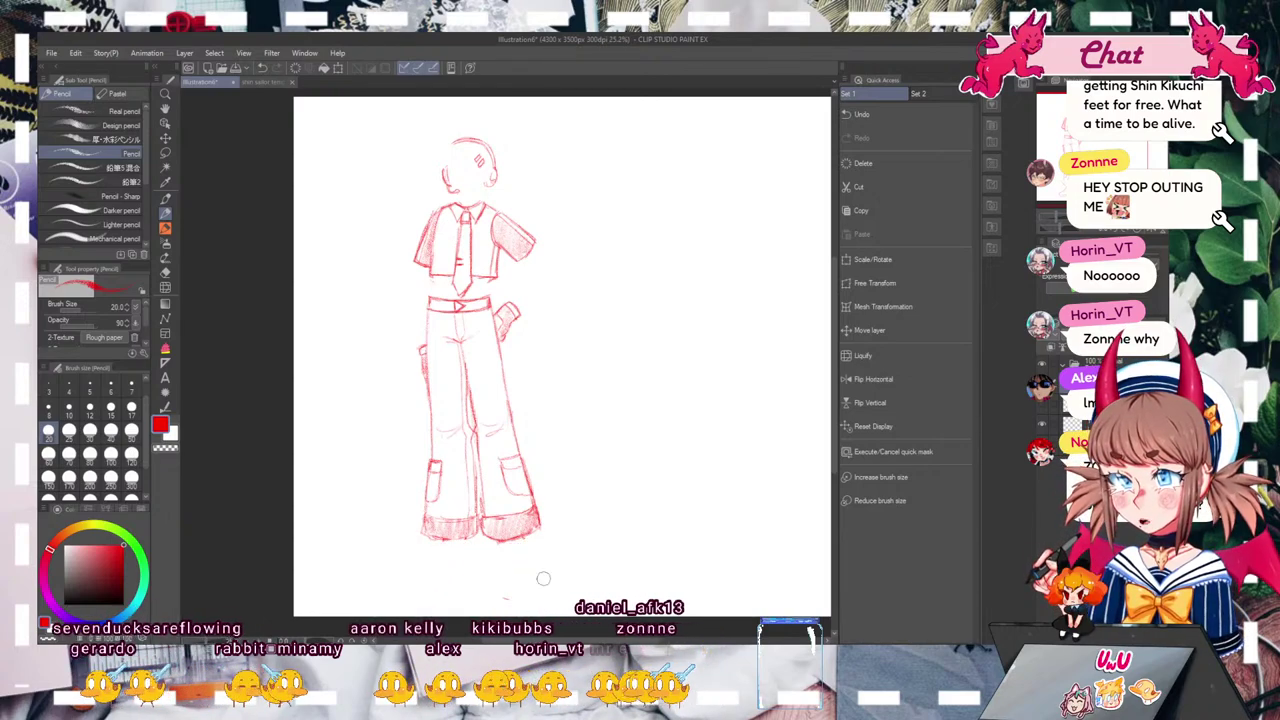
# Step: Show the character base and sketch a chunky-heeled ankle boot on the side-facing foot with brush size 17
pyautogui.click(1046, 403)
pyautogui.moveTo(1080, 160); pyautogui.dragTo(1055, 219)
pyautogui.click(1057, 218)
pyautogui.scroll(-3, 1056, 219)
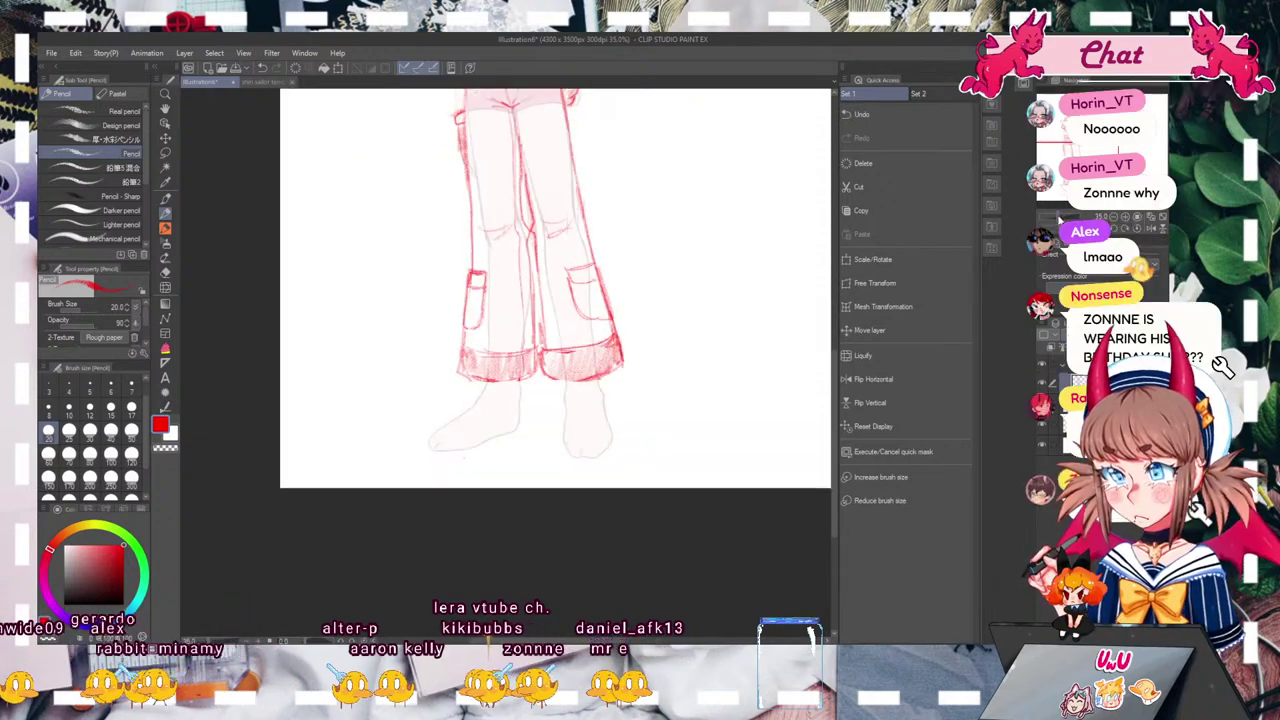
pyautogui.scroll(-2, 1058, 220)
pyautogui.press('[')
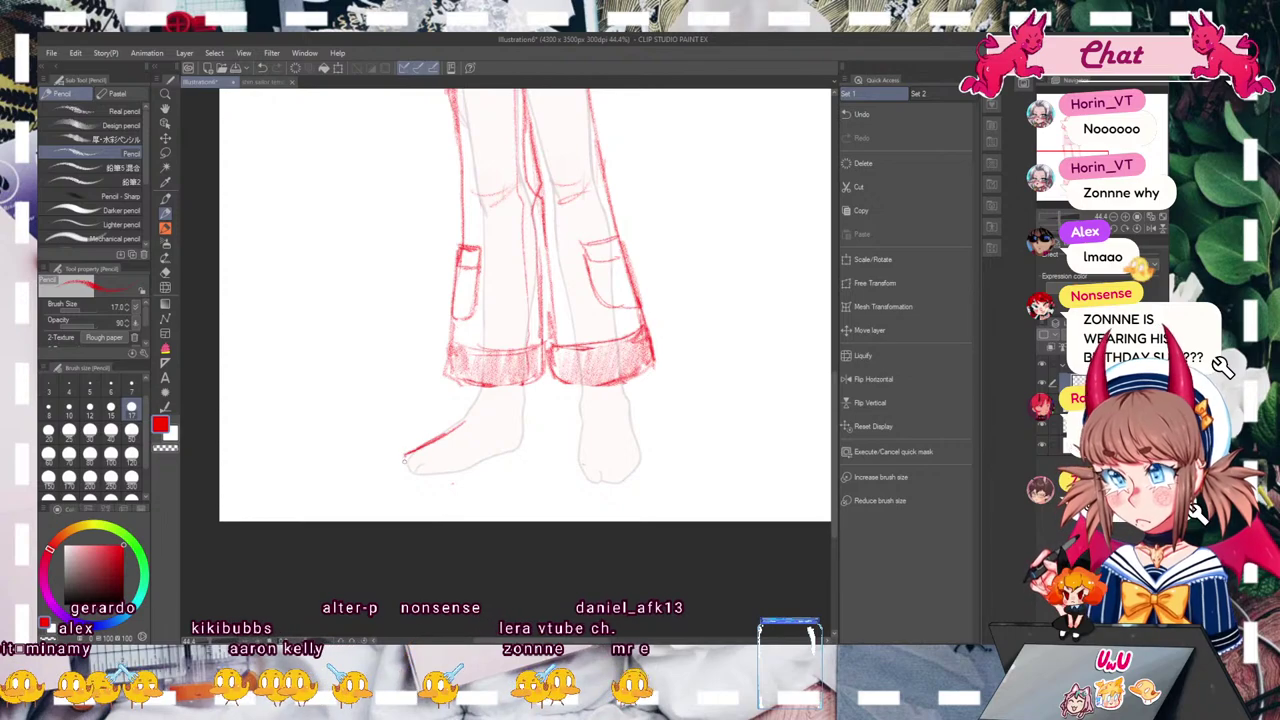
pyautogui.moveTo(408, 472); pyautogui.dragTo(520, 450)
pyautogui.moveTo(407, 470)
pyautogui.mouseDown()
pyautogui.moveTo(411, 486)
pyautogui.moveTo(522, 476)
pyautogui.mouseUp()
pyautogui.moveTo(520, 475); pyautogui.dragTo(420, 487)
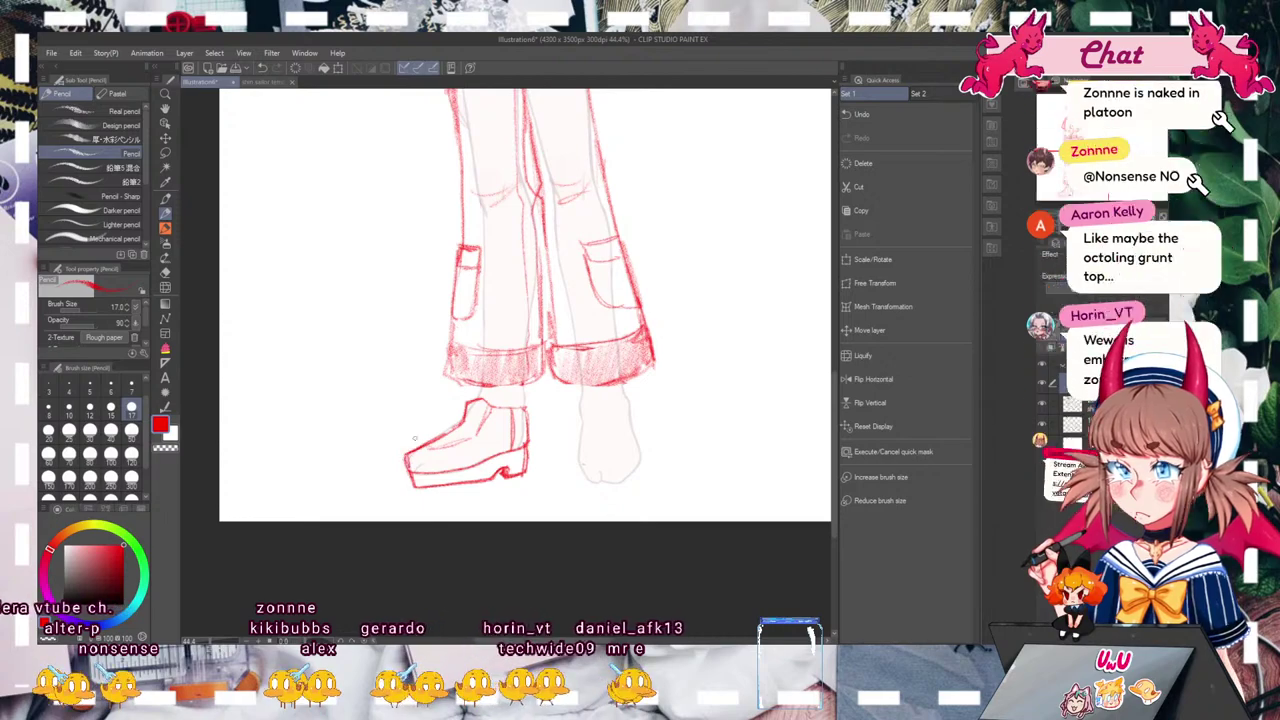
# Step: Sketch the matching thick-soled boot with a squared front panel on the front-facing foot, checking the outfit with the base hidden
pyautogui.moveTo(593, 397)
pyautogui.mouseDown()
pyautogui.moveTo(617, 407)
pyautogui.moveTo(582, 402)
pyautogui.mouseUp()
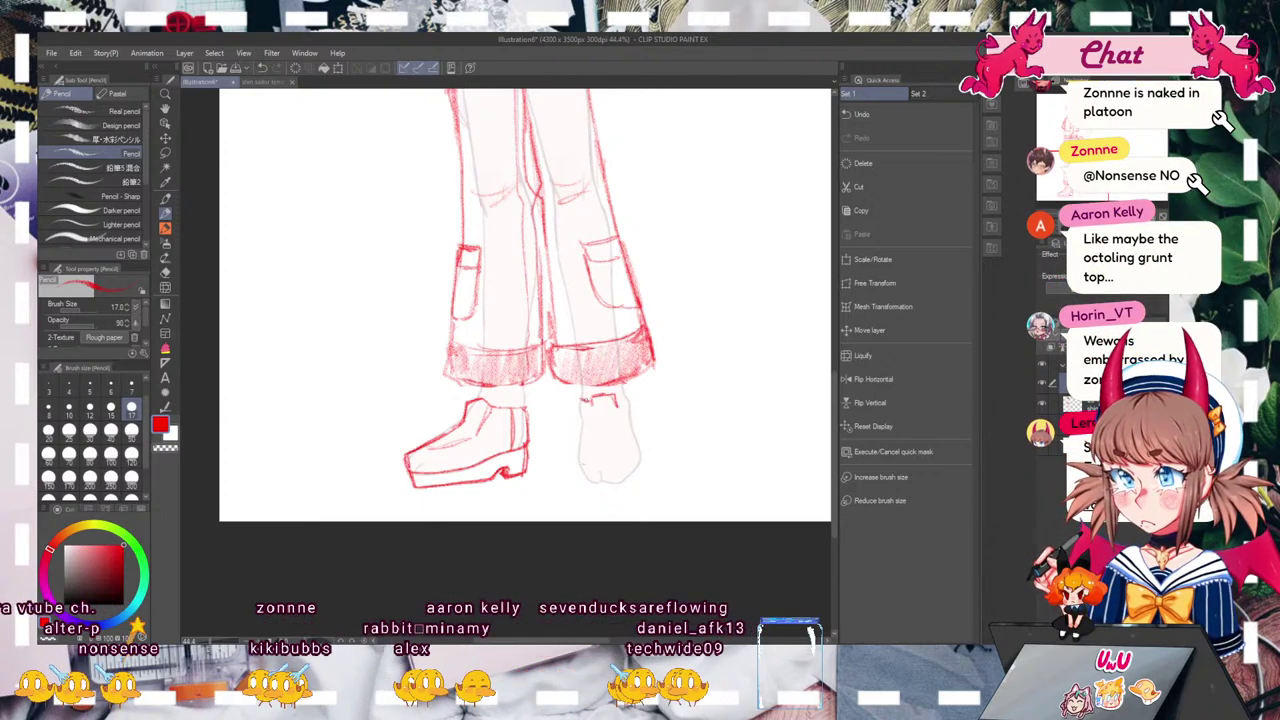
pyautogui.moveTo(580, 466)
pyautogui.mouseDown()
pyautogui.moveTo(638, 467)
pyautogui.moveTo(586, 488)
pyautogui.moveTo(636, 483)
pyautogui.moveTo(642, 465)
pyautogui.mouseUp()
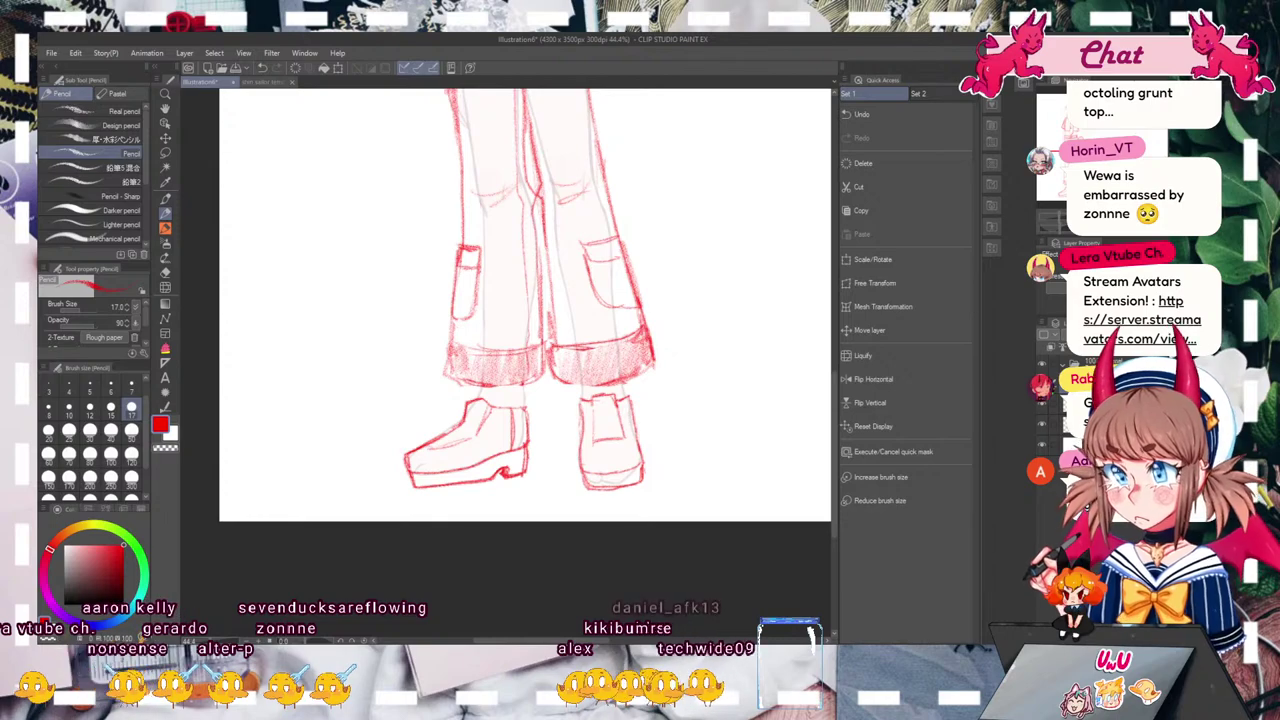
pyautogui.hotkey('ctrl', '0')
pyautogui.click(1041, 406)
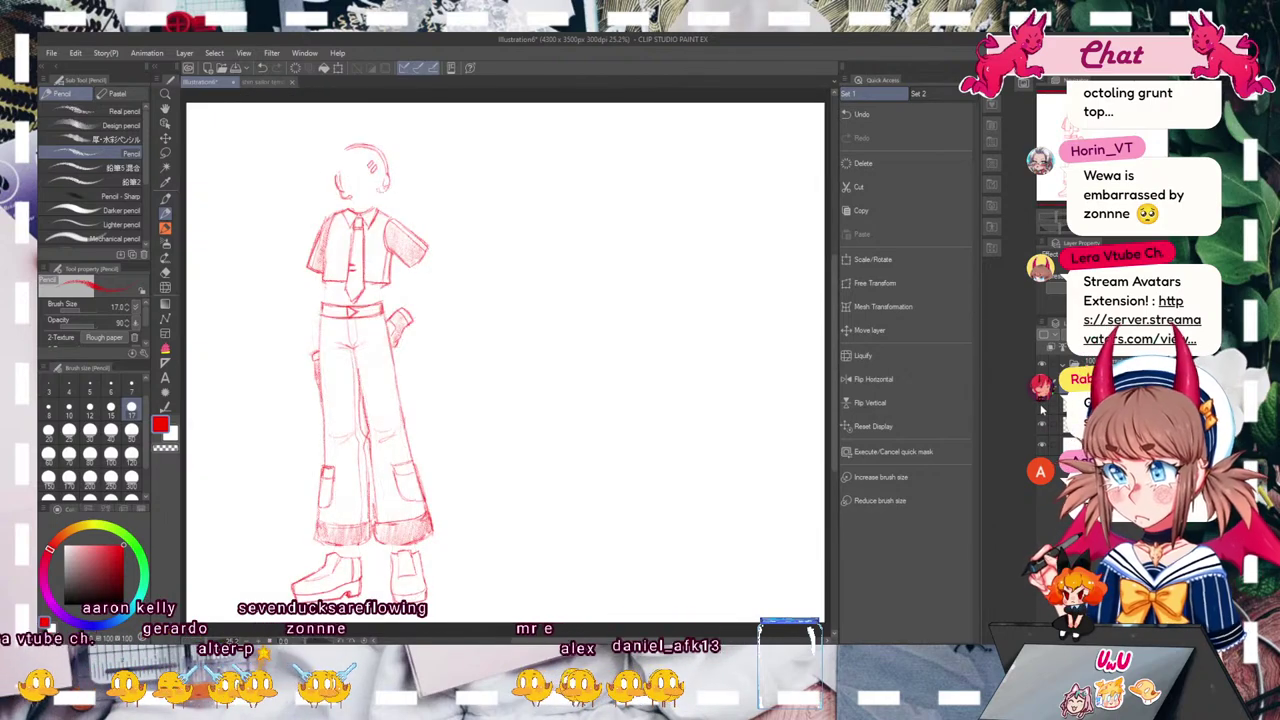
pyautogui.click(1041, 410)
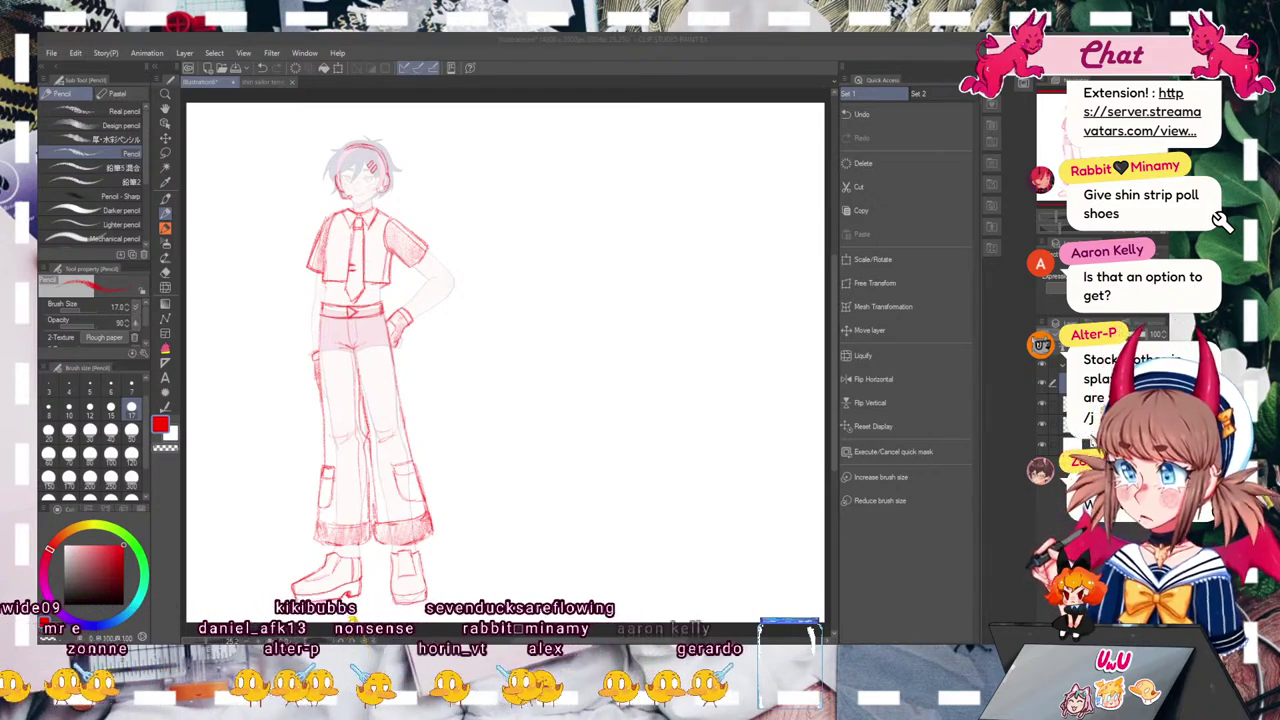
# Step: Add a long, narrow belt strap hanging from beside the triangular buckle down the front of the thigh
pyautogui.moveTo(505, 362); pyautogui.dragTo(599, 364)
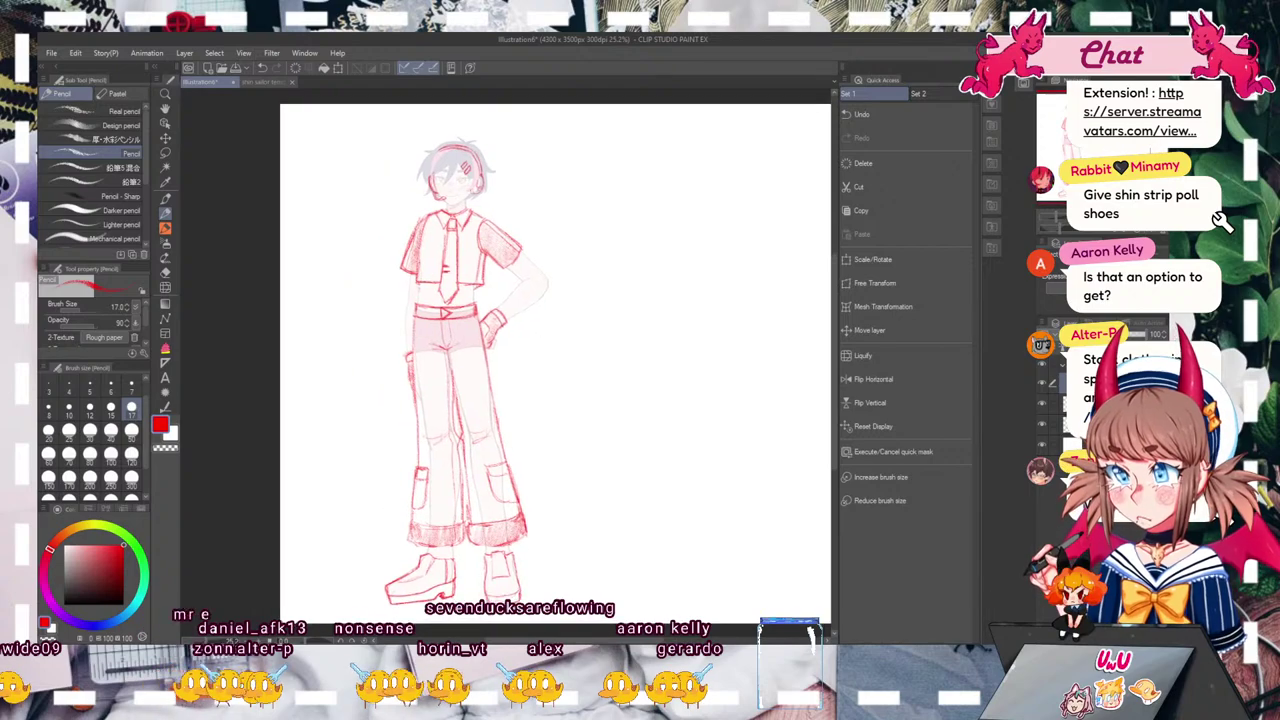
pyautogui.click(1150, 232)
pyautogui.click(1150, 232)
pyautogui.moveTo(1054, 220); pyautogui.dragTo(1055, 220)
pyautogui.scroll(3, 525, 360)
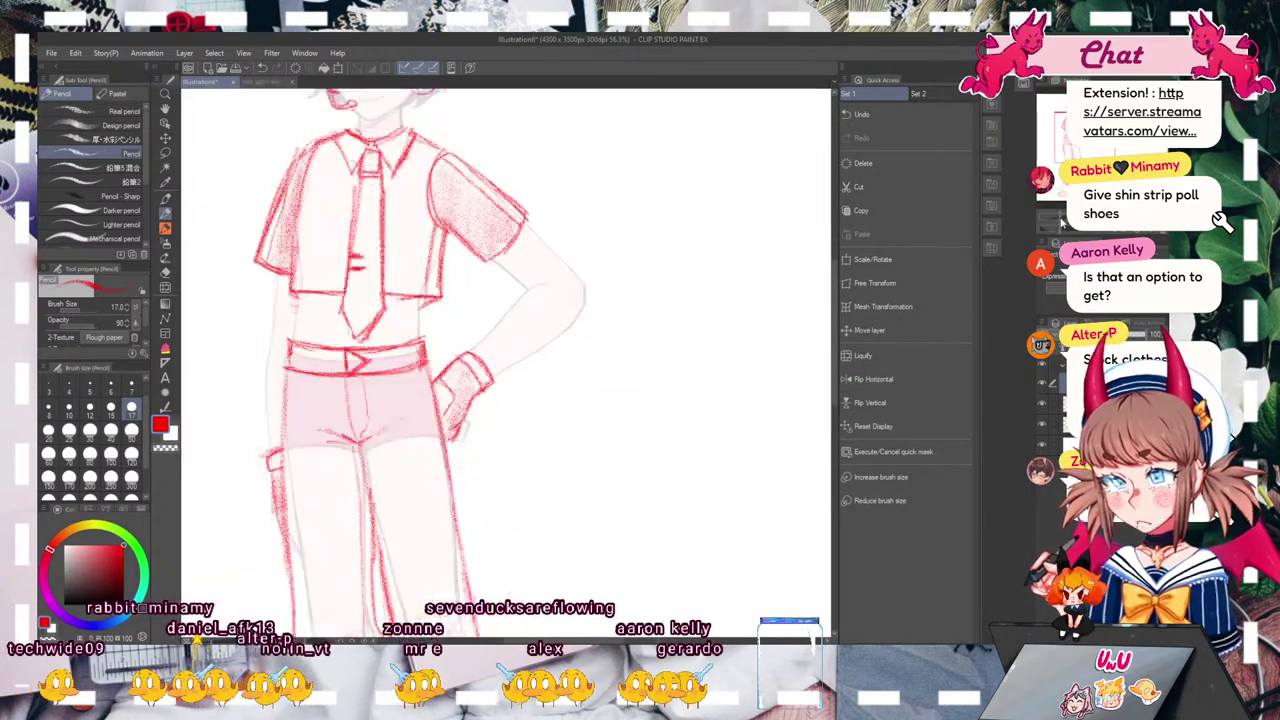
pyautogui.moveTo(505, 330); pyautogui.dragTo(570, 433)
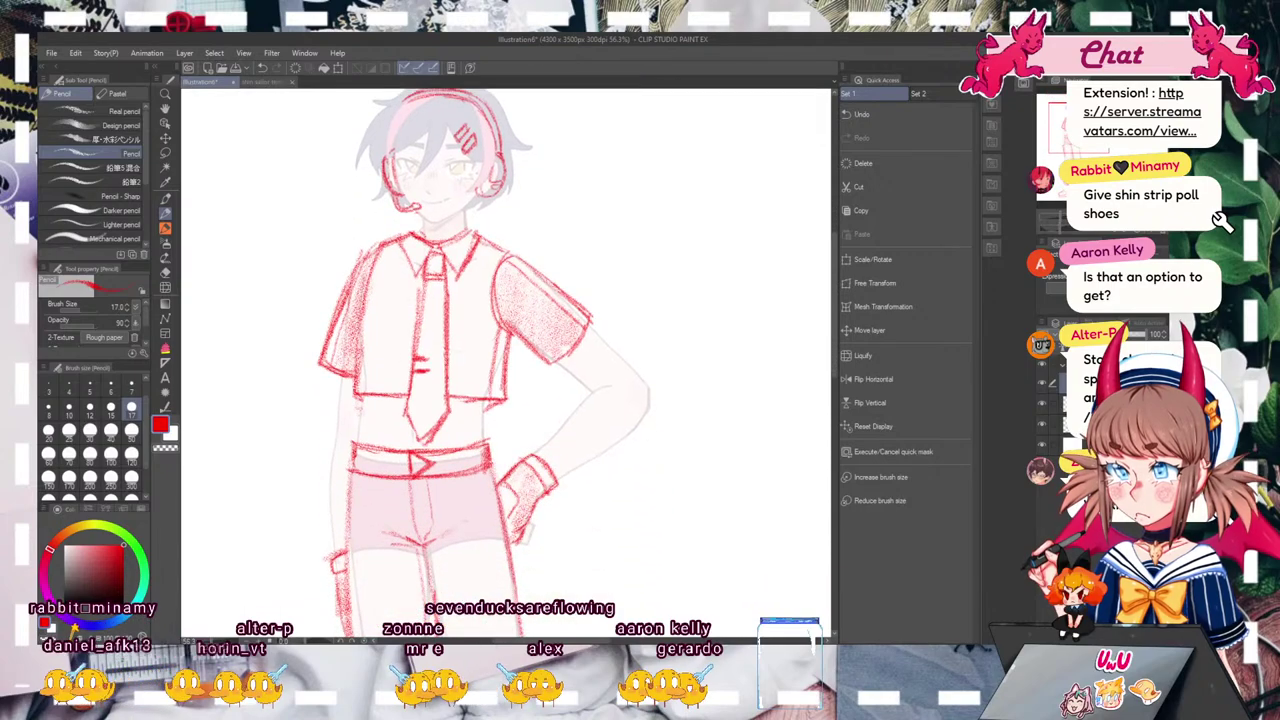
pyautogui.moveTo(505, 470); pyautogui.dragTo(548, 211)
pyautogui.scroll(-3, 505, 360)
pyautogui.scroll(6, 505, 360)
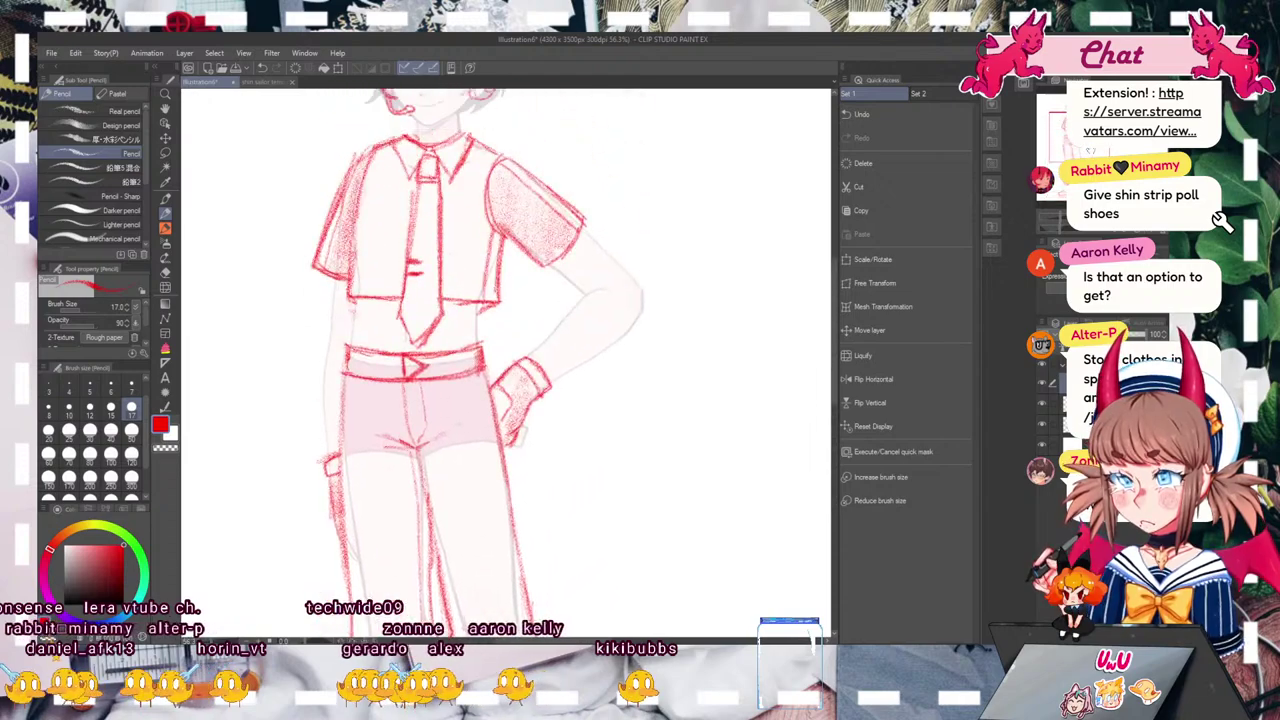
pyautogui.moveTo(430, 318); pyautogui.dragTo(424, 516)
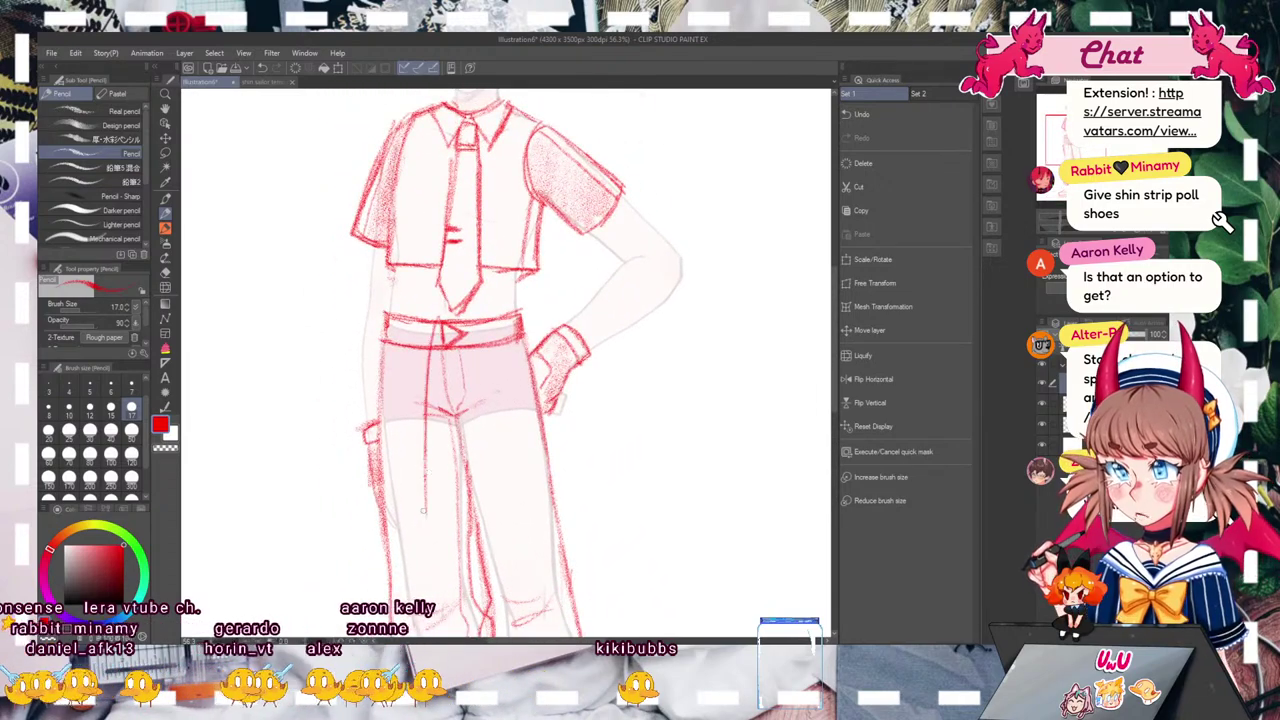
pyautogui.moveTo(441, 362); pyautogui.dragTo(430, 516)
pyautogui.moveTo(437, 322); pyautogui.dragTo(428, 458)
pyautogui.hotkey('ctrl', 'z')
pyautogui.moveTo(446, 336); pyautogui.dragTo(430, 458)
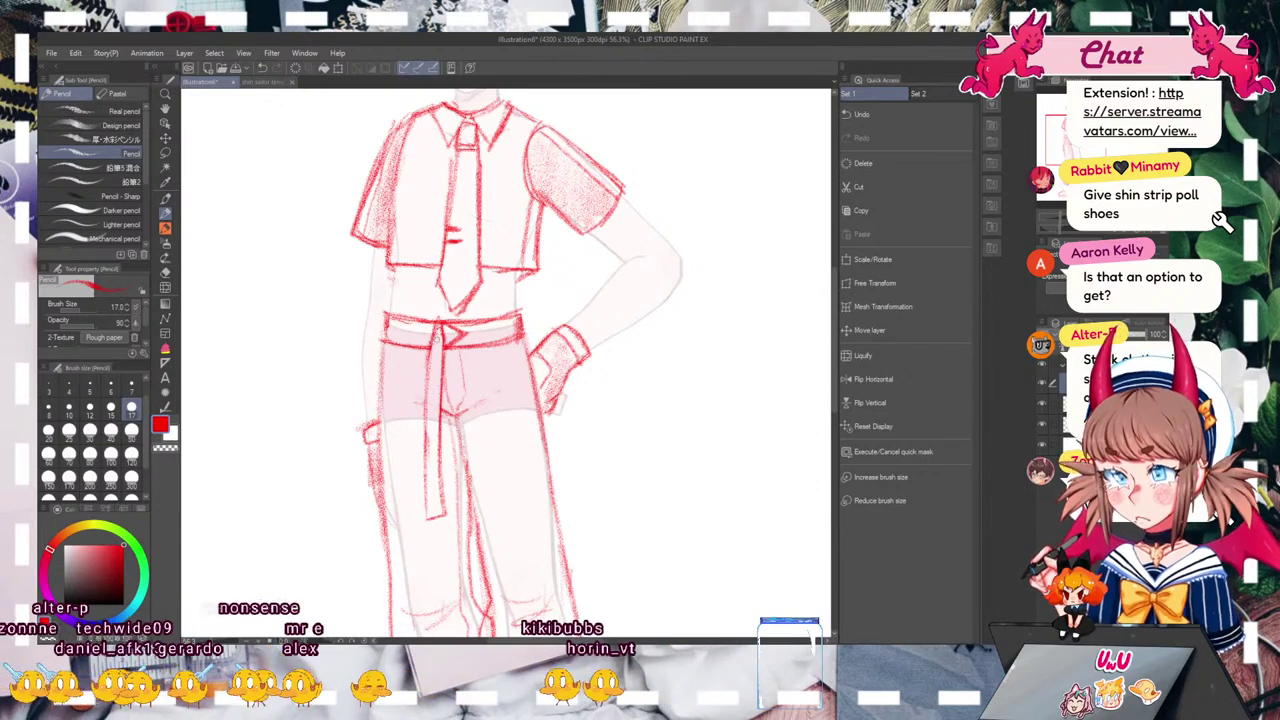
pyautogui.hotkey('ctrl', '0')
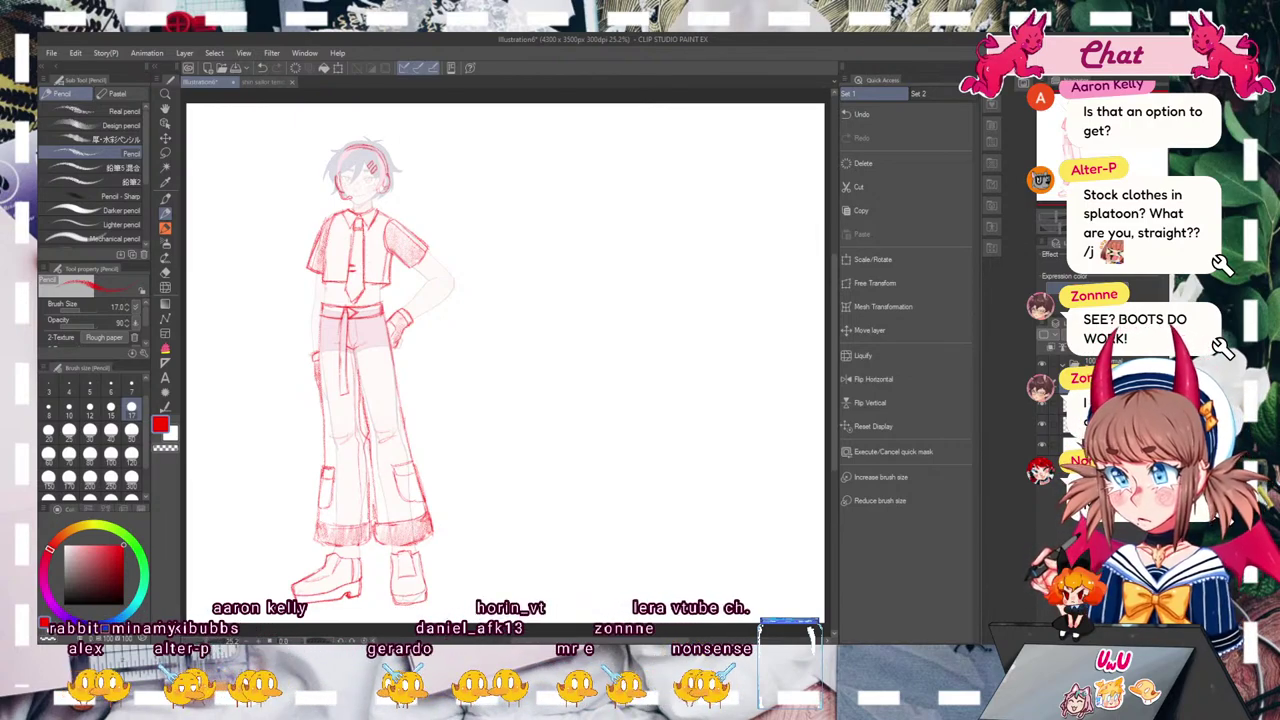
# Step: Try long gloves reaching the elbows on both arms, shading the bent arm's glove with brush size 40
pyautogui.moveTo(505, 362)
pyautogui.mouseDown()
pyautogui.moveTo(600, 367)
pyautogui.moveTo(601, 380)
pyautogui.moveTo(545, 372)
pyautogui.moveTo(536, 387)
pyautogui.moveTo(544, 371)
pyautogui.moveTo(587, 364)
pyautogui.moveTo(572, 357)
pyautogui.mouseUp()
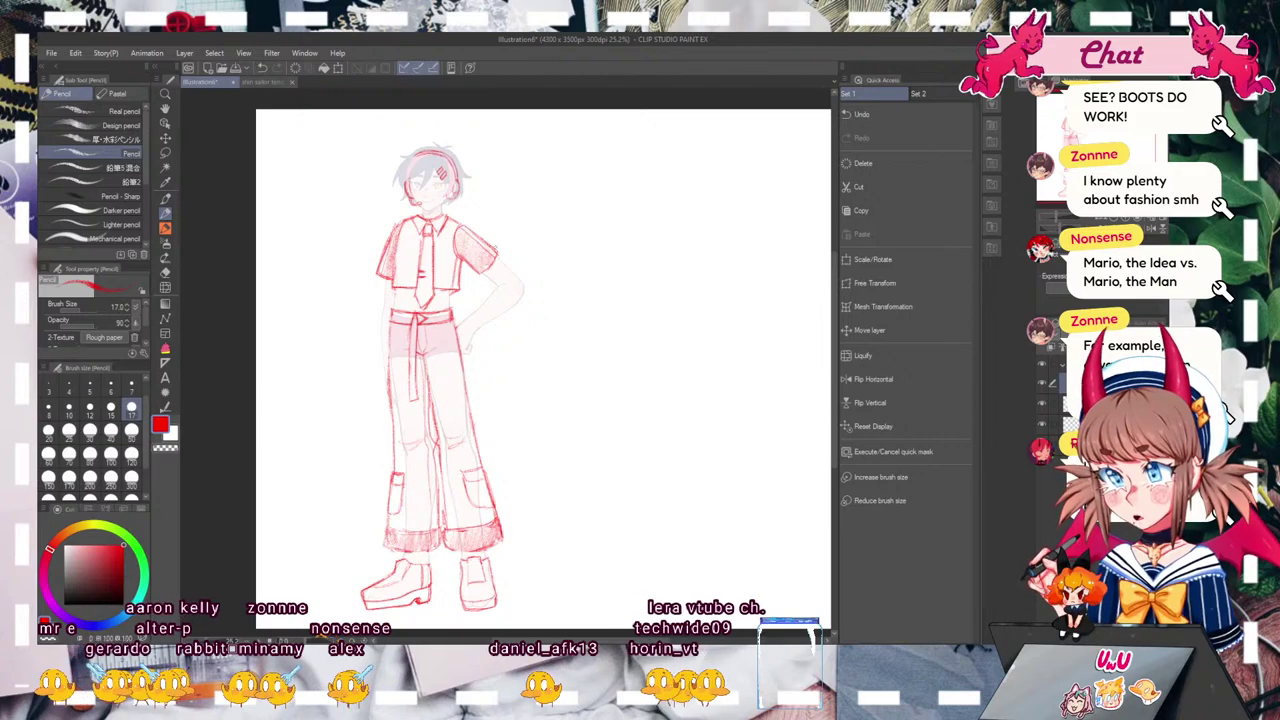
pyautogui.moveTo(502, 274); pyautogui.dragTo(520, 288)
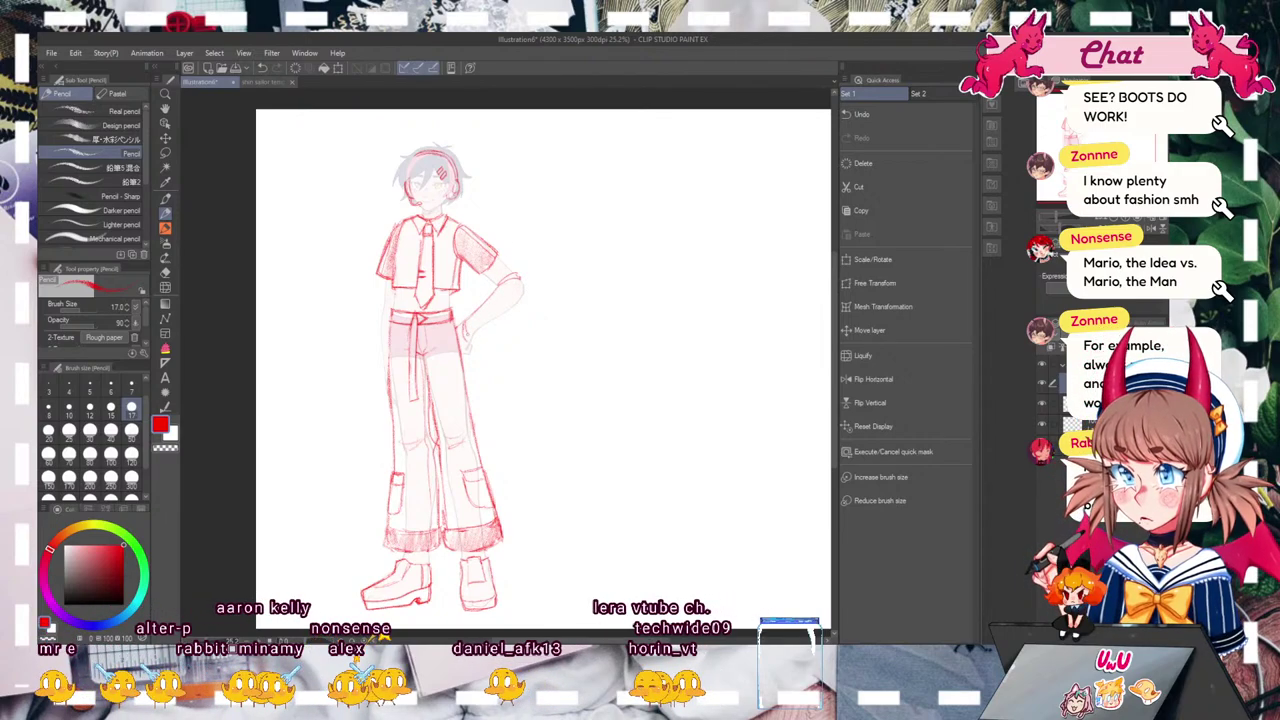
pyautogui.moveTo(474, 338); pyautogui.dragTo(522, 292)
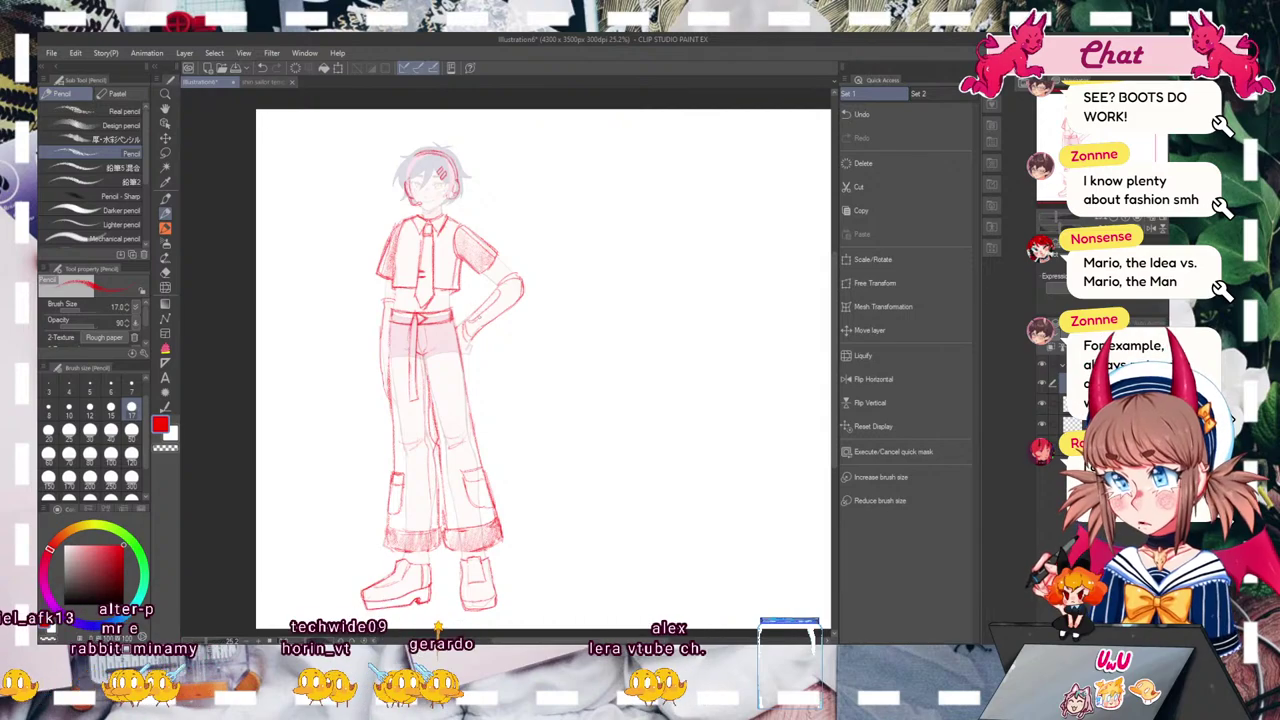
pyautogui.click(1041, 408)
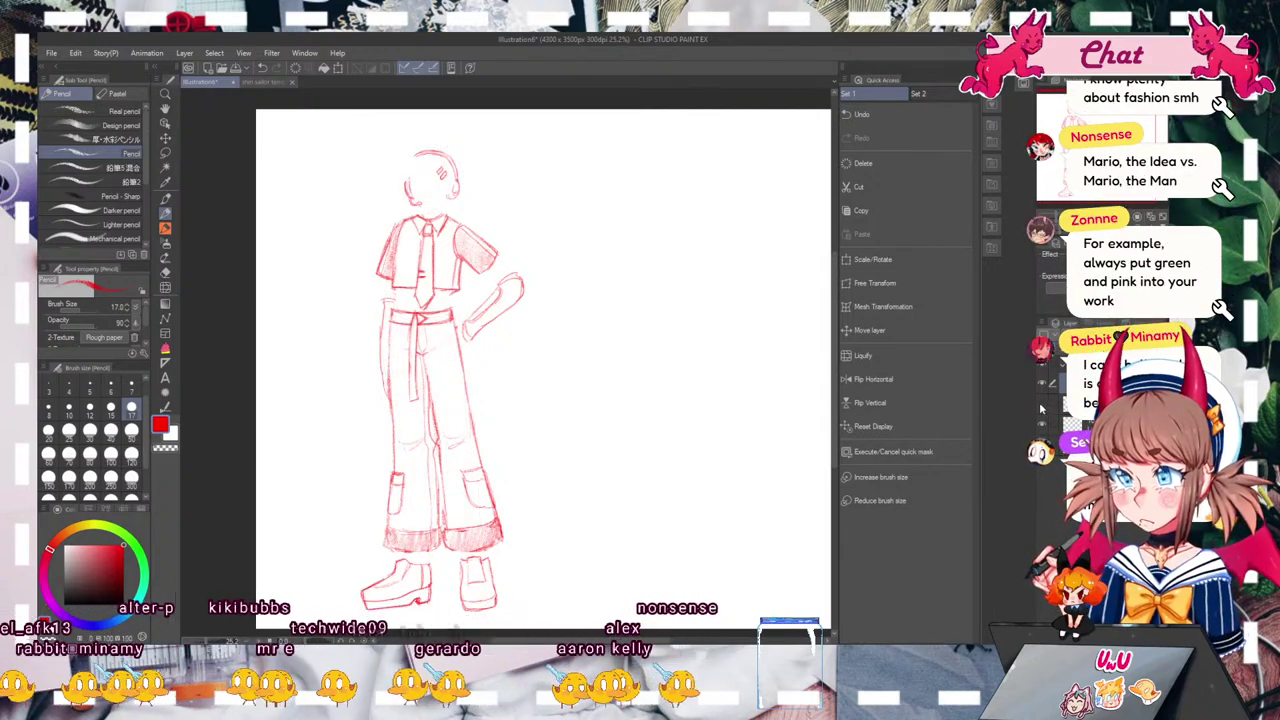
pyautogui.click(1041, 408)
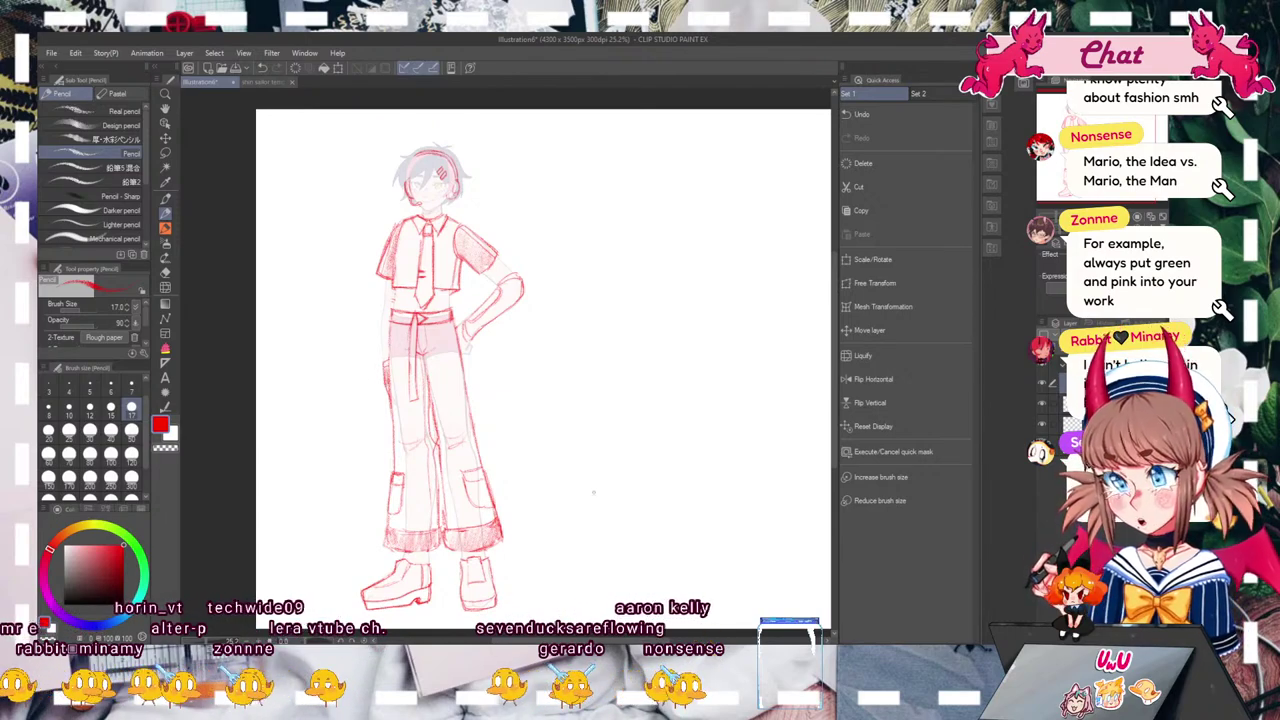
pyautogui.click(110, 432)
pyautogui.moveTo(472, 330)
pyautogui.mouseDown()
pyautogui.moveTo(515, 285)
pyautogui.moveTo(500, 302)
pyautogui.mouseUp()
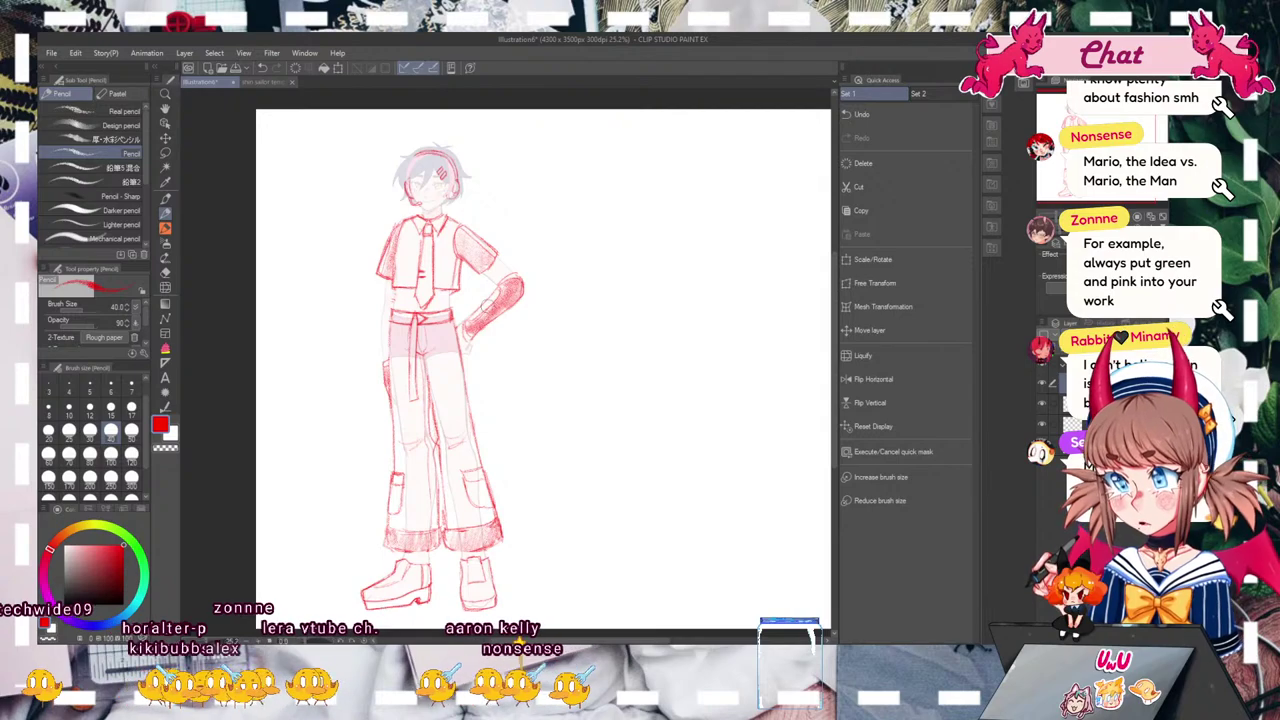
pyautogui.hotkey('ctrl', 'z')
pyautogui.hotkey('ctrl', 'z')
pyautogui.hotkey('ctrl', 'z')
pyautogui.hotkey('ctrl', 'z')
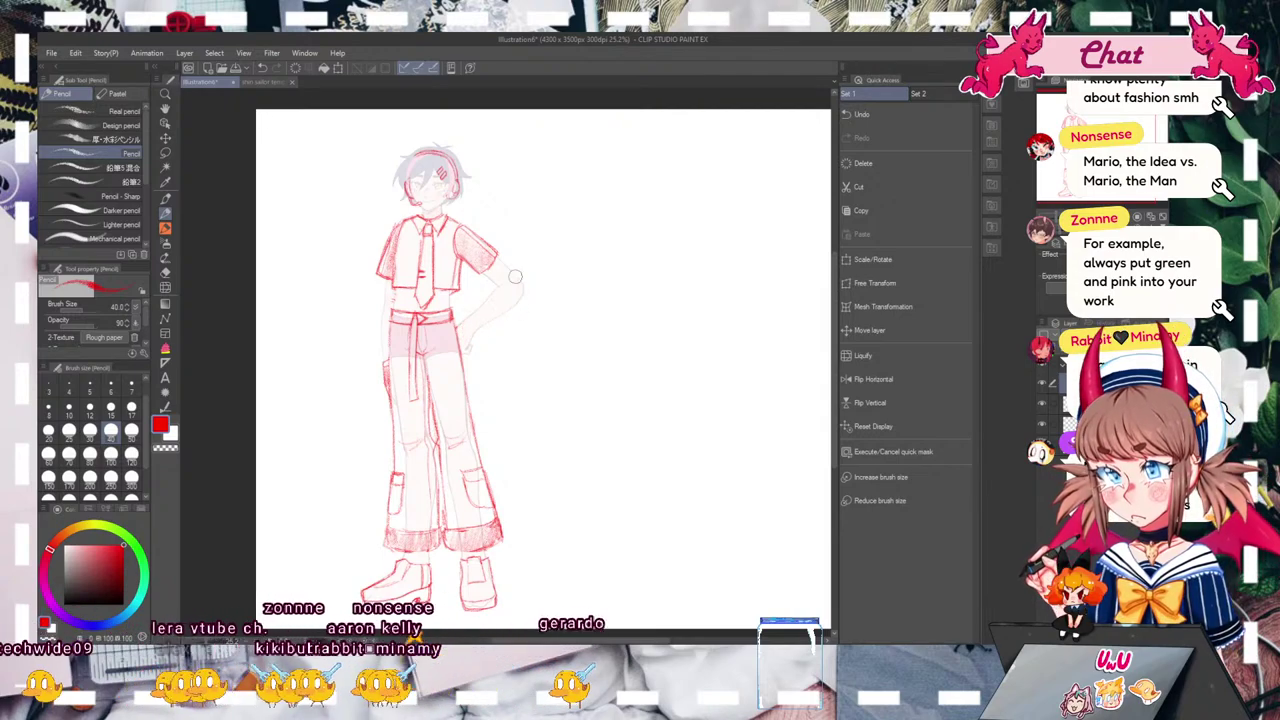
# Step: Sketch a forearm-length glove with a banded cuff on the bent arm with brush size 25
pyautogui.click(69, 430)
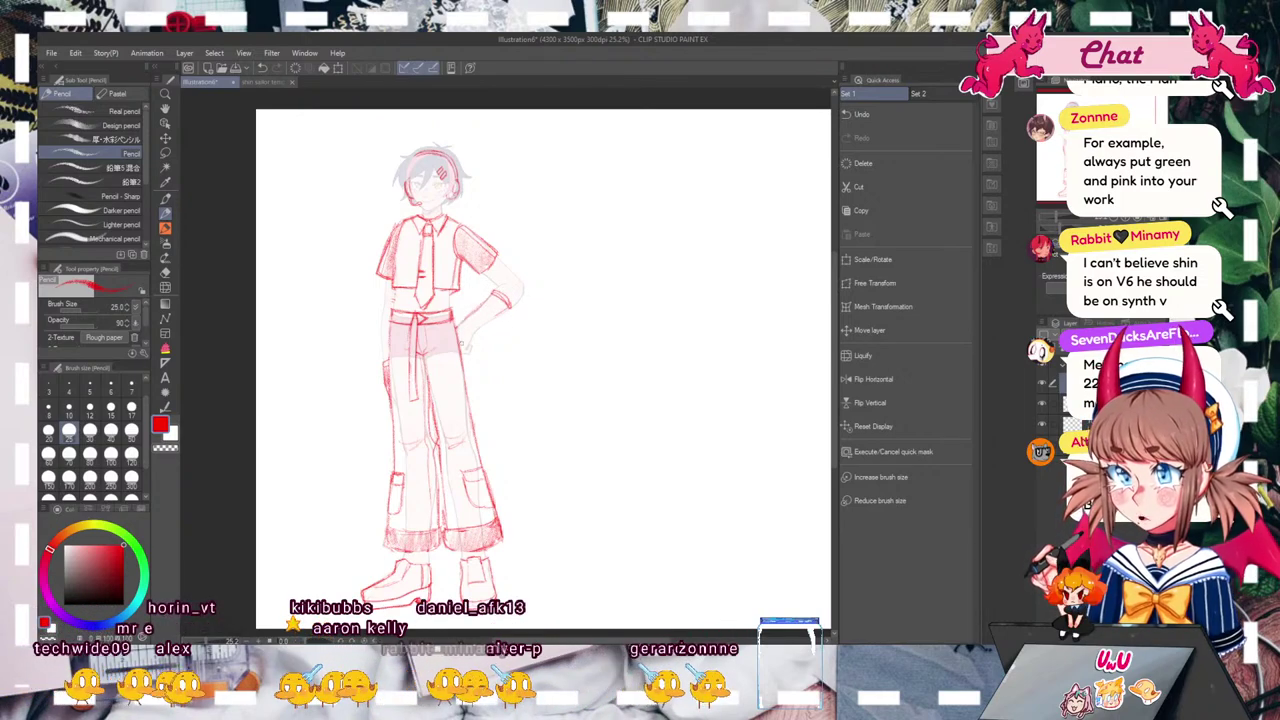
pyautogui.moveTo(484, 322); pyautogui.dragTo(465, 346)
pyautogui.moveTo(510, 307); pyautogui.dragTo(464, 318)
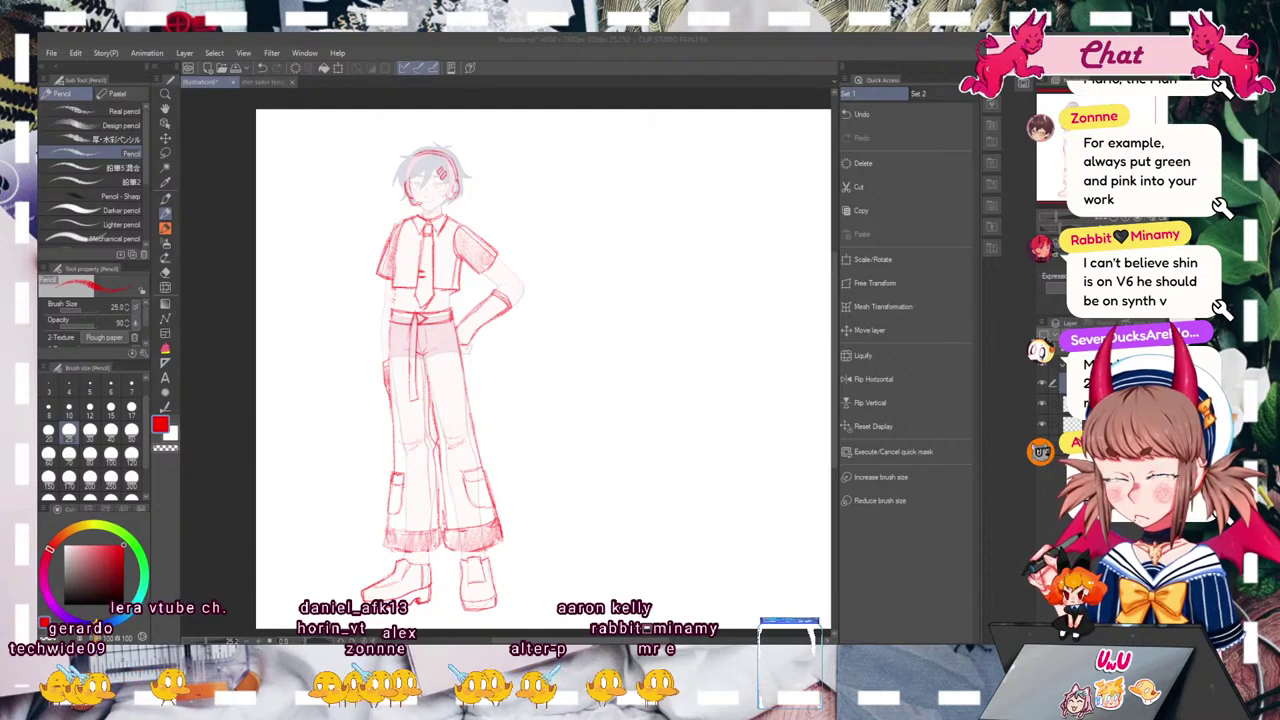
pyautogui.click(392, 297)
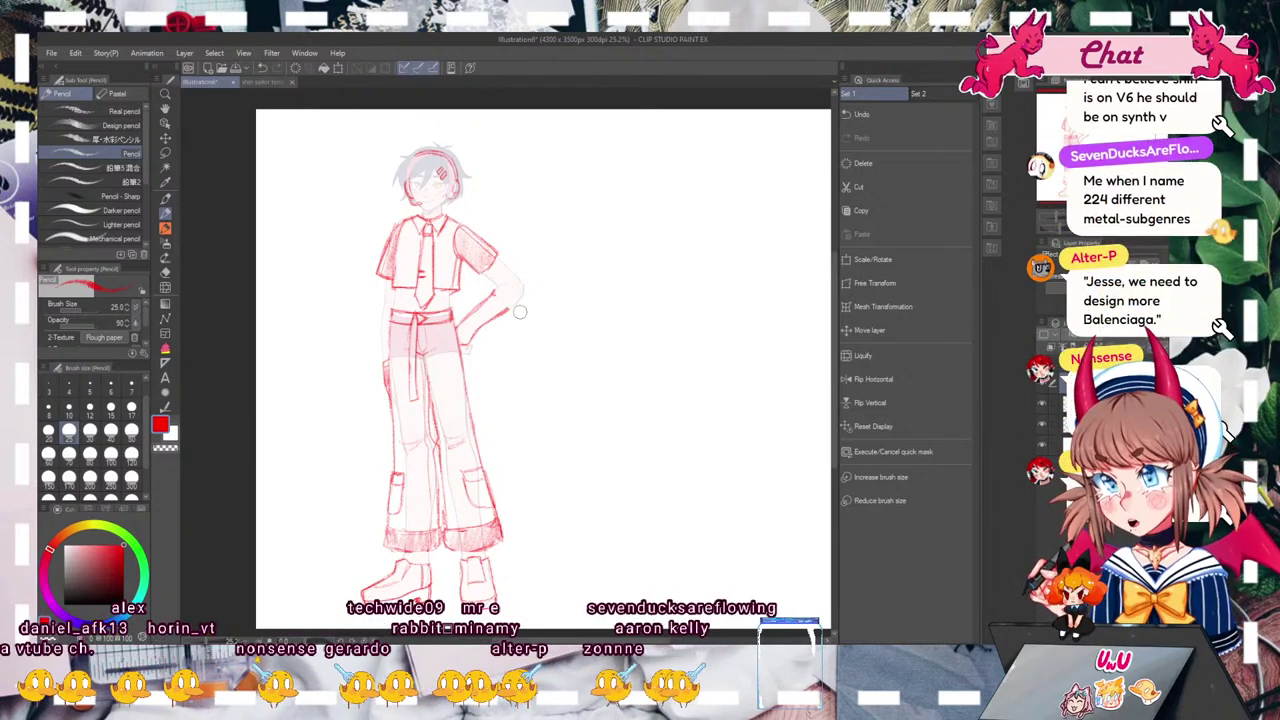
pyautogui.moveTo(499, 292)
pyautogui.mouseDown()
pyautogui.moveTo(506, 306)
pyautogui.moveTo(499, 291)
pyautogui.mouseUp()
pyautogui.moveTo(456, 342); pyautogui.dragTo(476, 332)
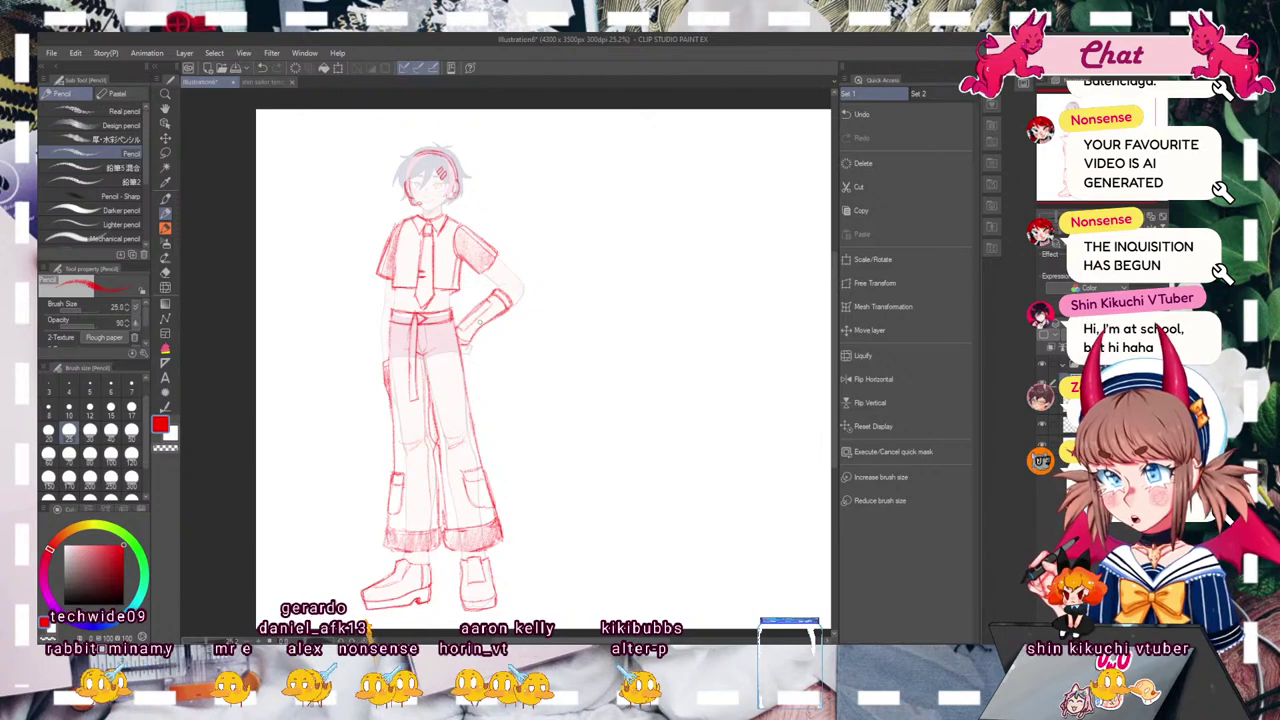
# Step: Examine the whole outfit with the character base hidden and shown, and the headset and collar up close
pyautogui.moveTo(1104, 124); pyautogui.dragTo(1101, 127)
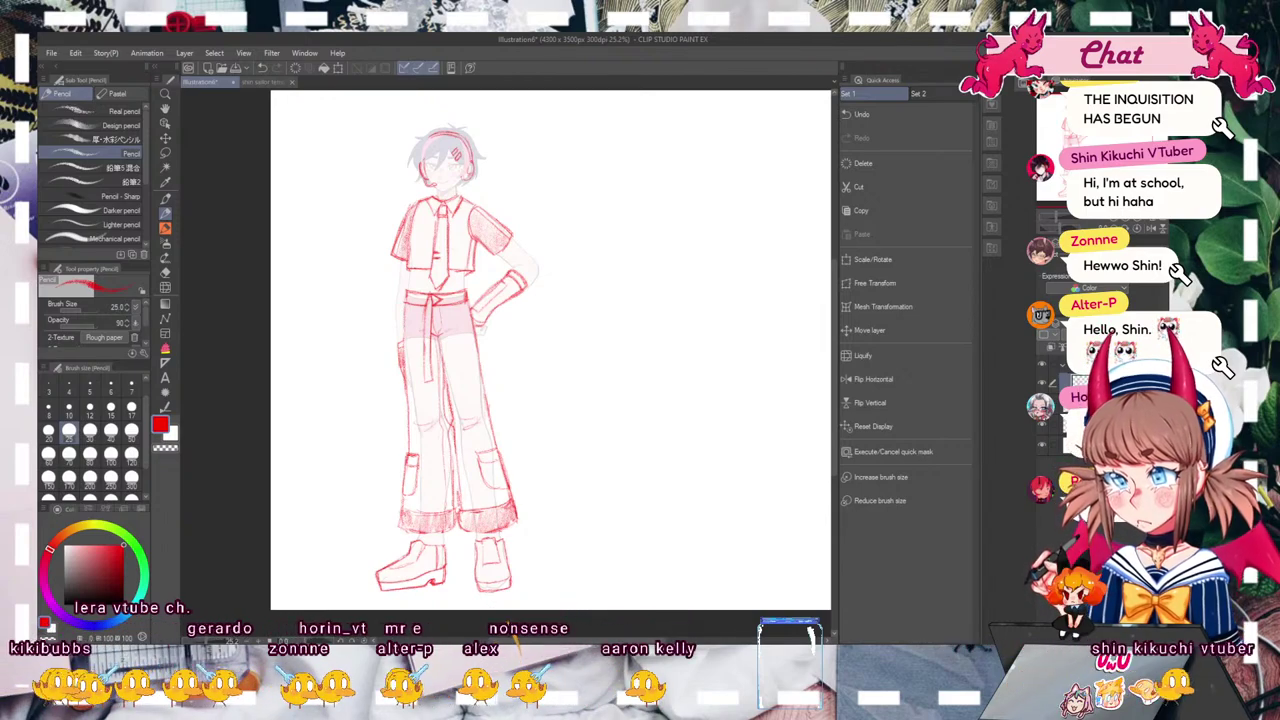
pyautogui.moveTo(550, 350)
pyautogui.mouseDown()
pyautogui.moveTo(530, 384)
pyautogui.moveTo(538, 353)
pyautogui.mouseUp()
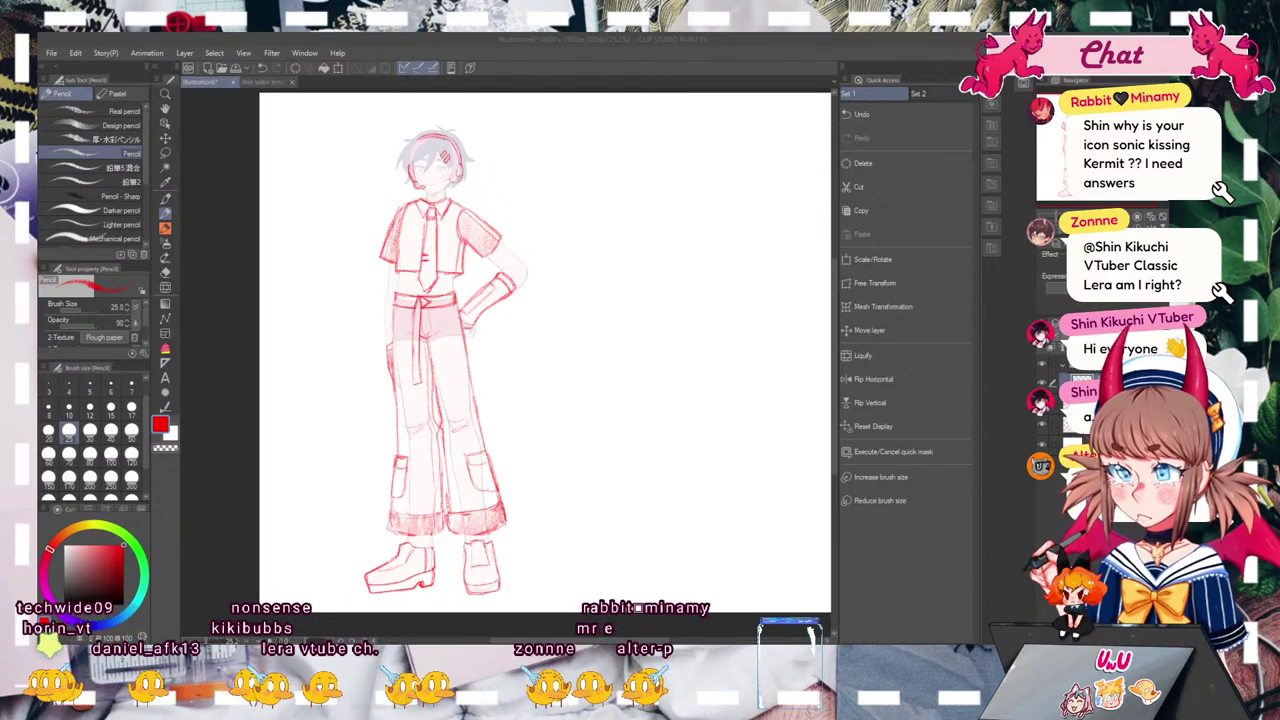
pyautogui.click(1041, 413)
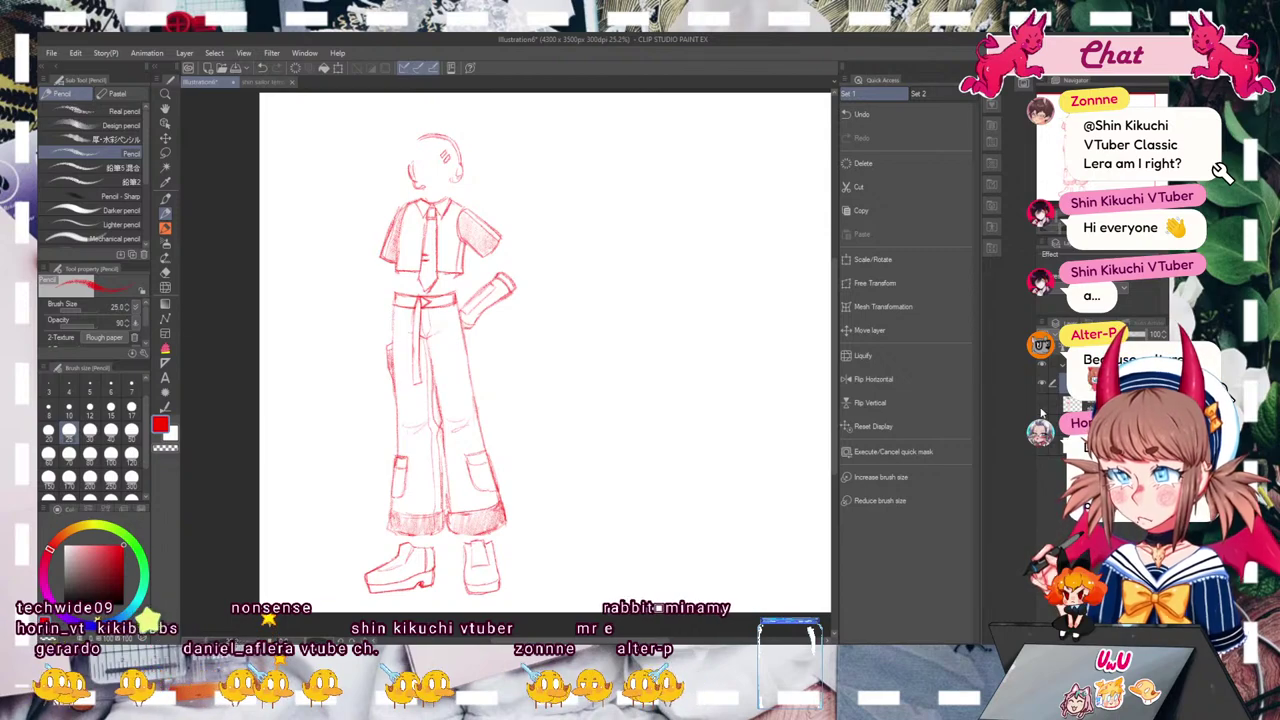
pyautogui.click(1041, 413)
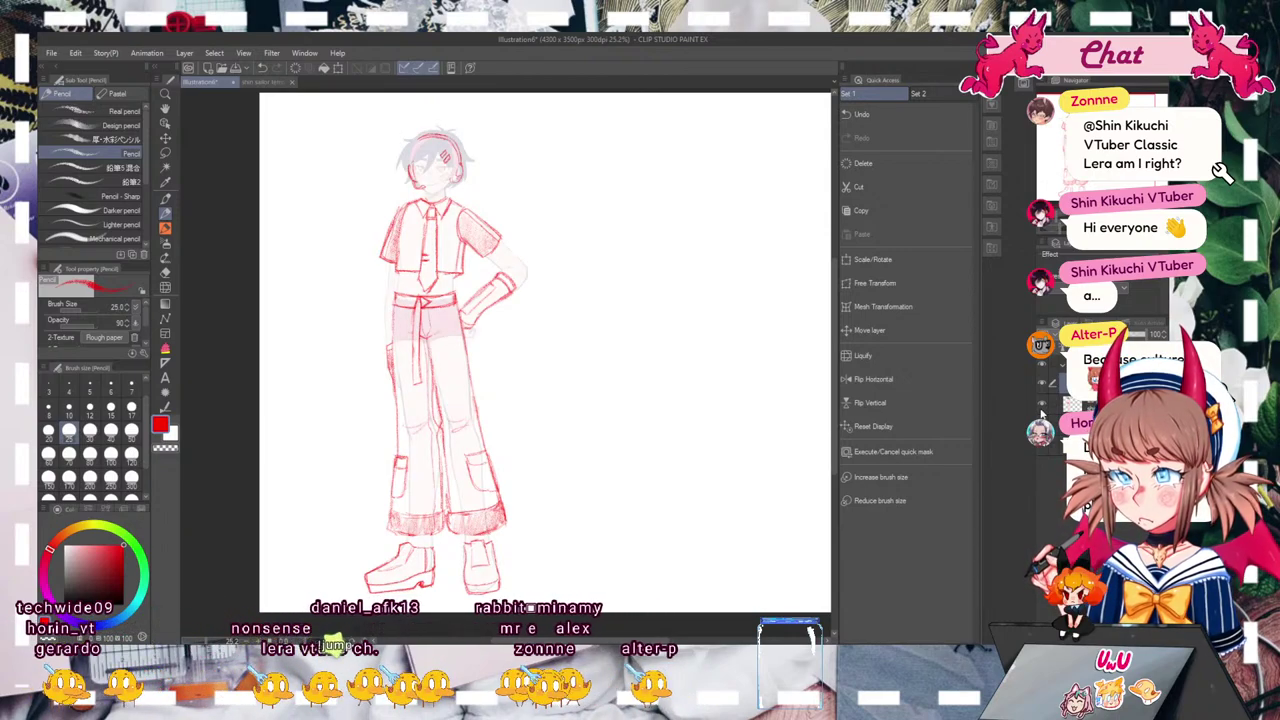
pyautogui.click(1041, 413)
pyautogui.click(1041, 413)
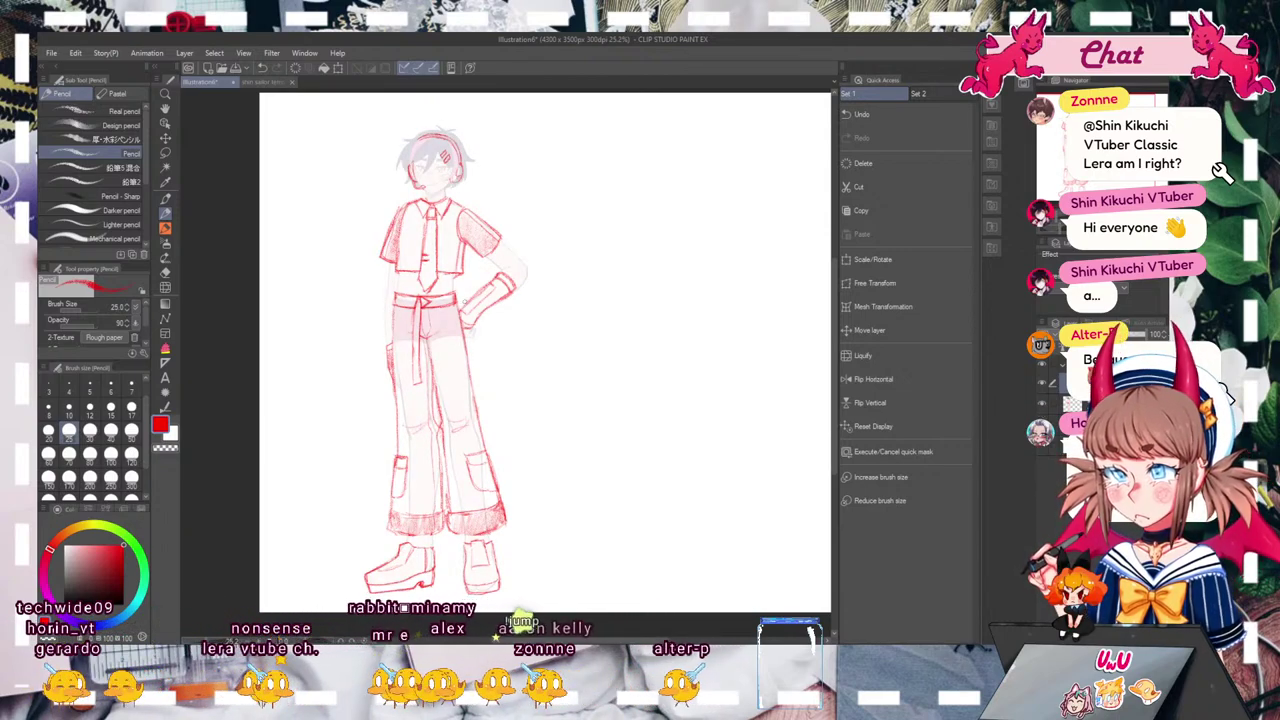
pyautogui.moveTo(444, 212); pyautogui.dragTo(486, 498)
pyautogui.scroll(3, 498, 360)
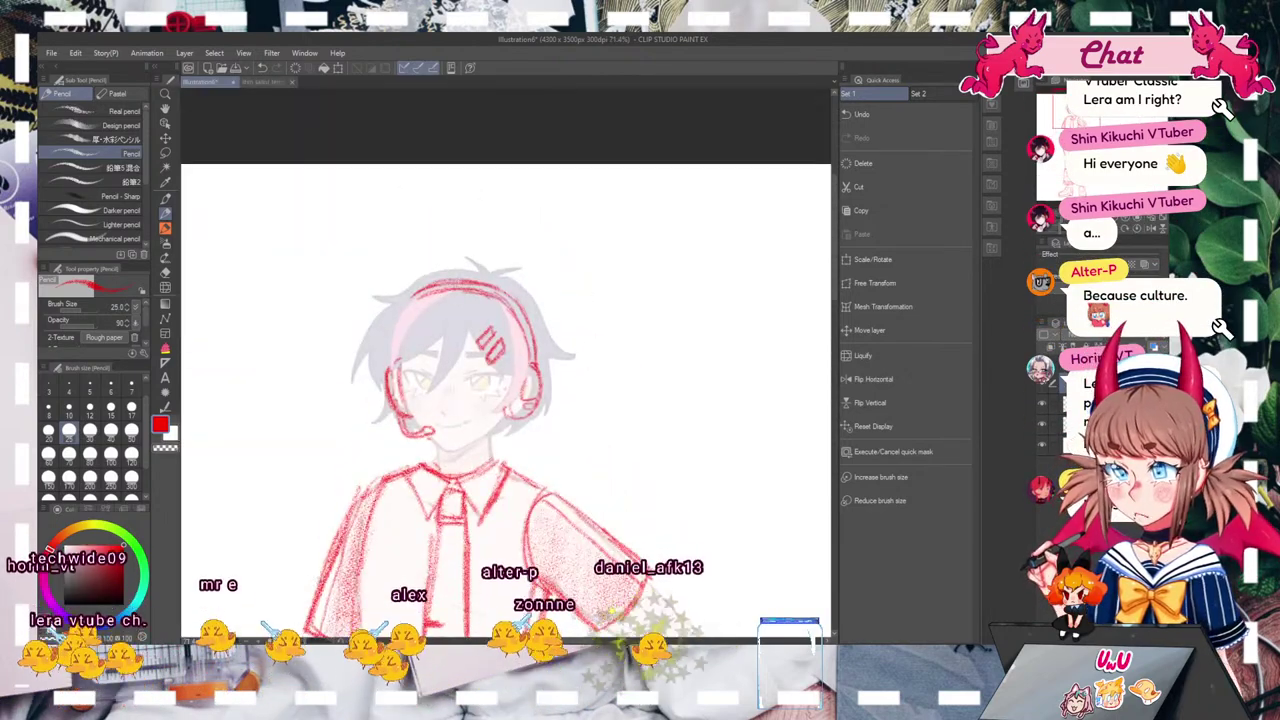
# Step: Redraw the headset's ear cups as larger rounded shapes over both ears with brush size 17, keeping the microphone
pyautogui.moveTo(398, 372); pyautogui.dragTo(408, 408)
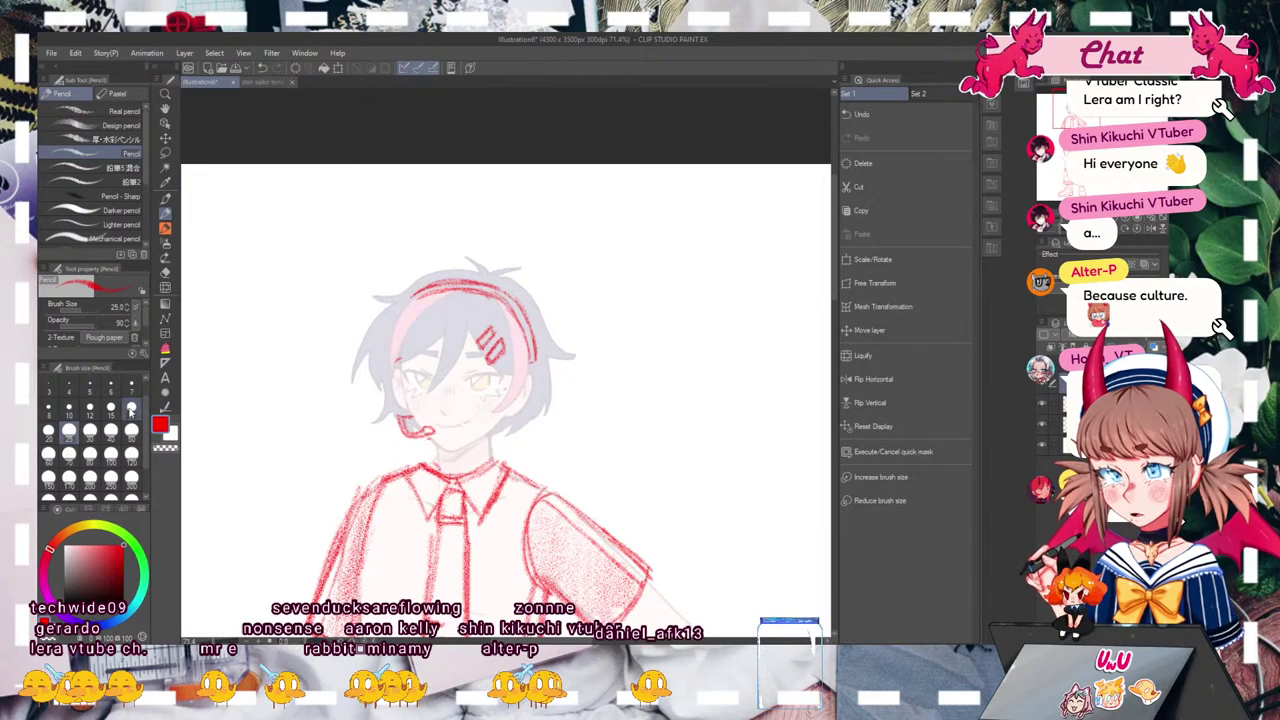
pyautogui.click(131, 408)
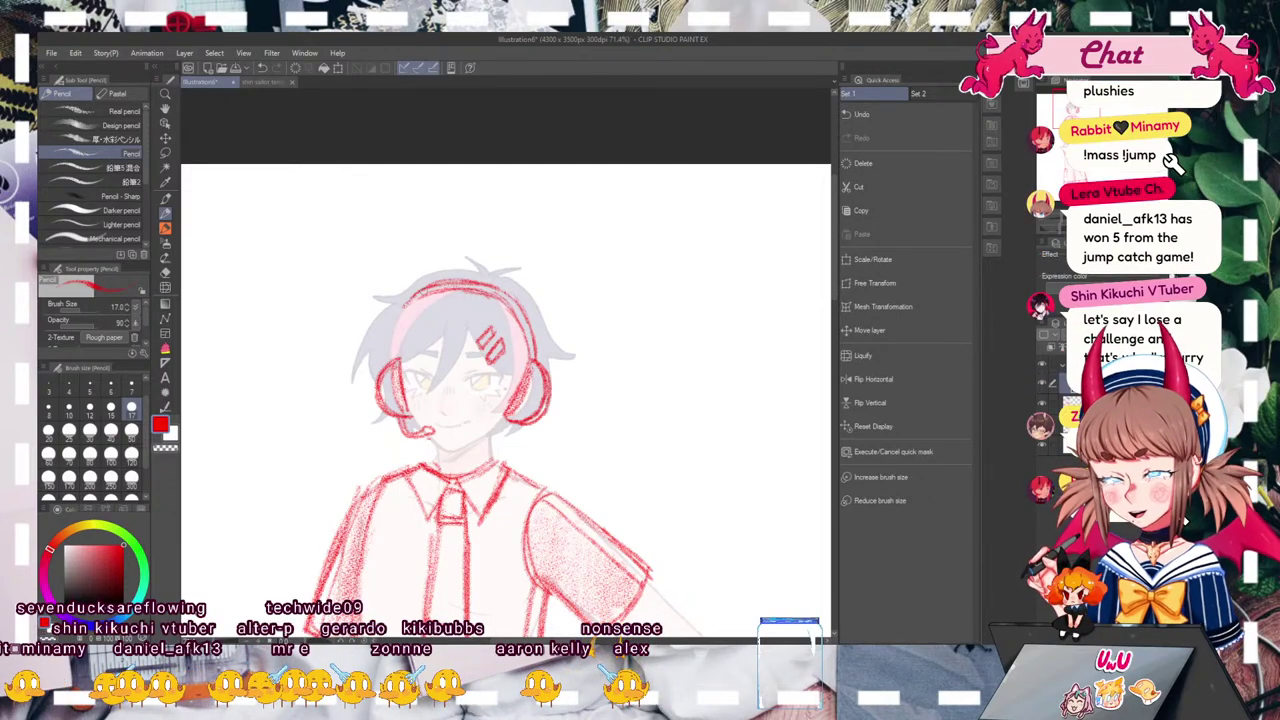
pyautogui.scroll(-5, 505, 363)
pyautogui.moveTo(505, 363)
pyautogui.mouseDown()
pyautogui.moveTo(479, 358)
pyautogui.moveTo(516, 218)
pyautogui.moveTo(514, 274)
pyautogui.mouseUp()
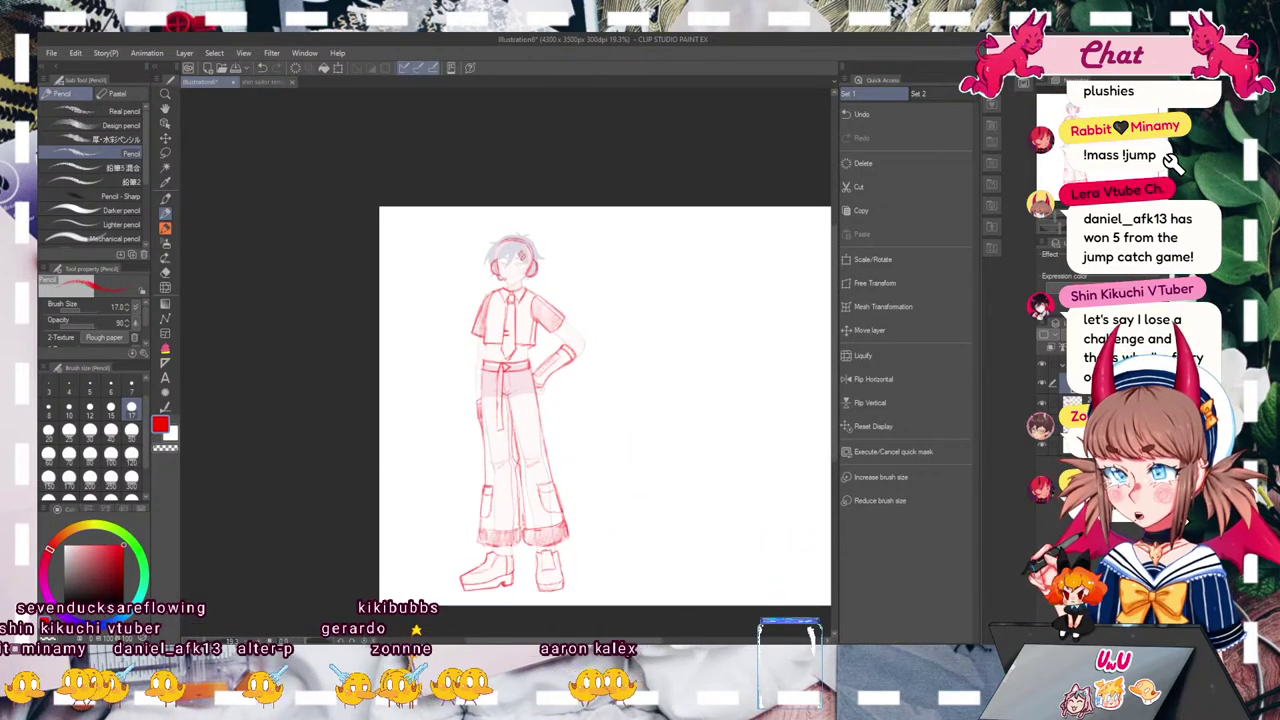
pyautogui.scroll(5, 481, 290)
pyautogui.moveTo(542, 360); pyautogui.dragTo(510, 420)
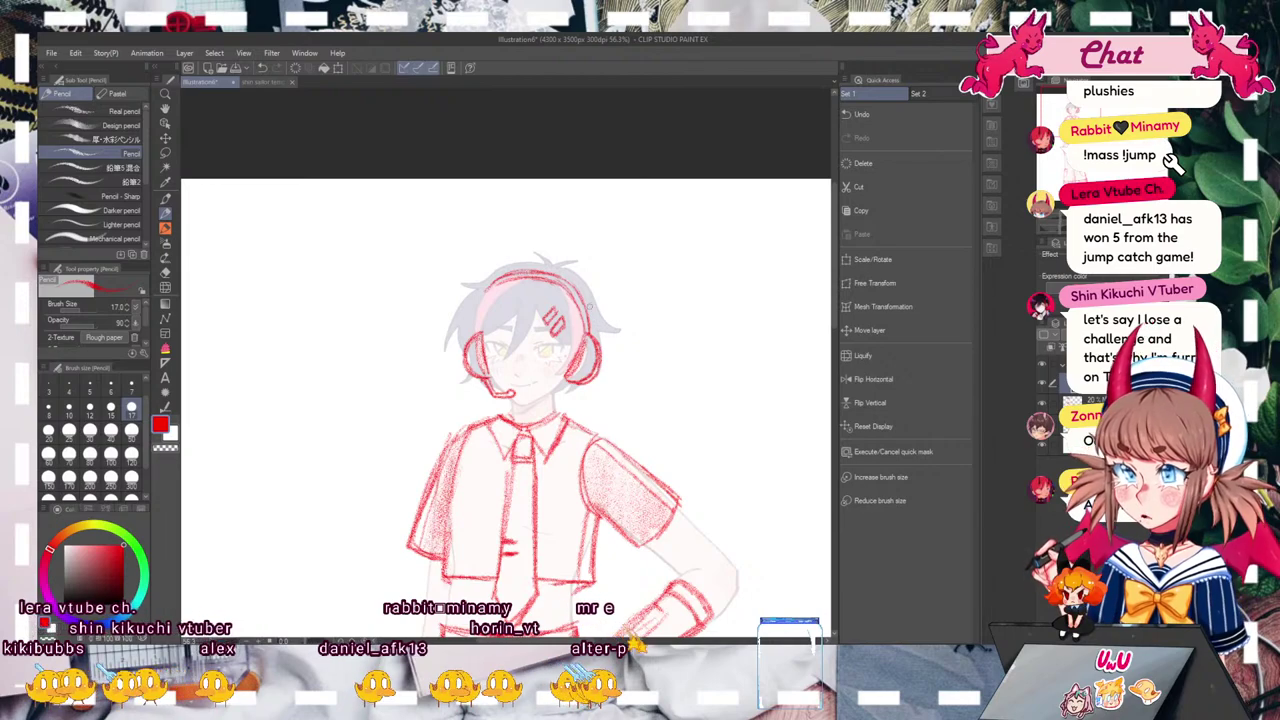
# Step: Try a boxy, squared headband over the hair connecting the two ear cups
pyautogui.hotkey('ctrl', 'z')
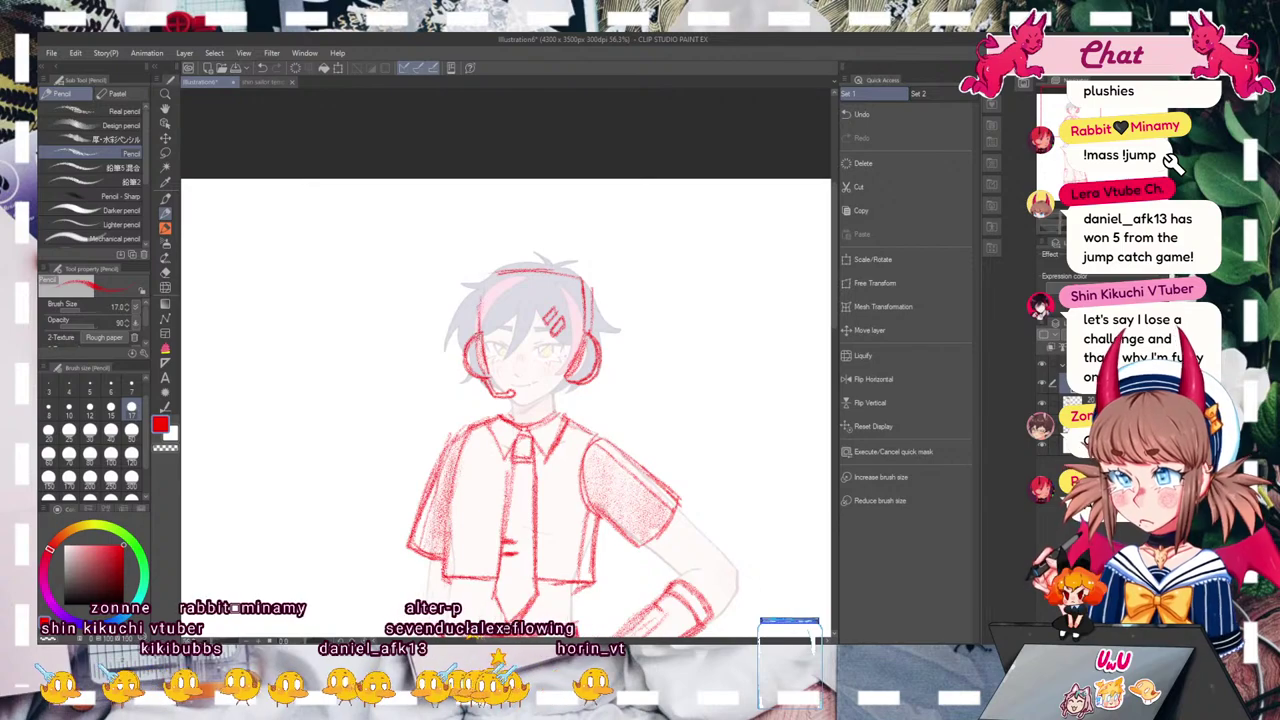
pyautogui.moveTo(478, 276); pyautogui.dragTo(526, 271)
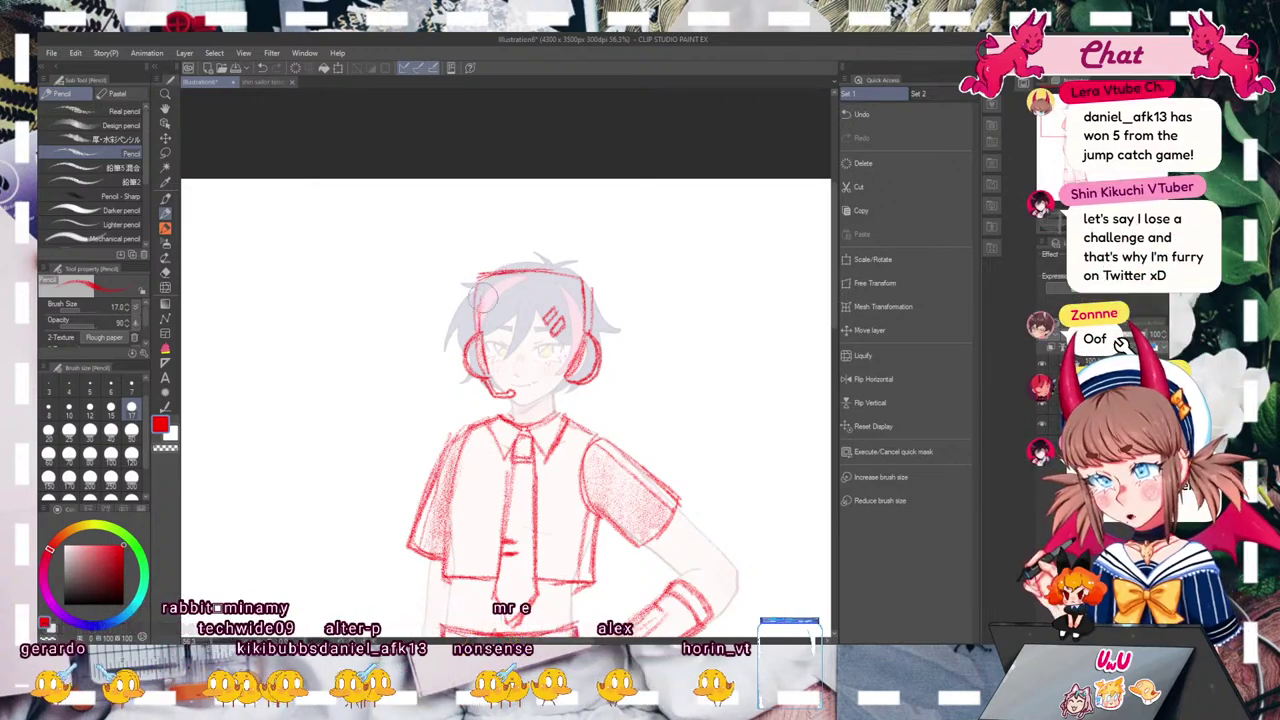
pyautogui.moveTo(483, 309)
pyautogui.mouseDown()
pyautogui.moveTo(492, 270)
pyautogui.moveTo(567, 270)
pyautogui.mouseUp()
pyautogui.hotkey('ctrl', 'z')
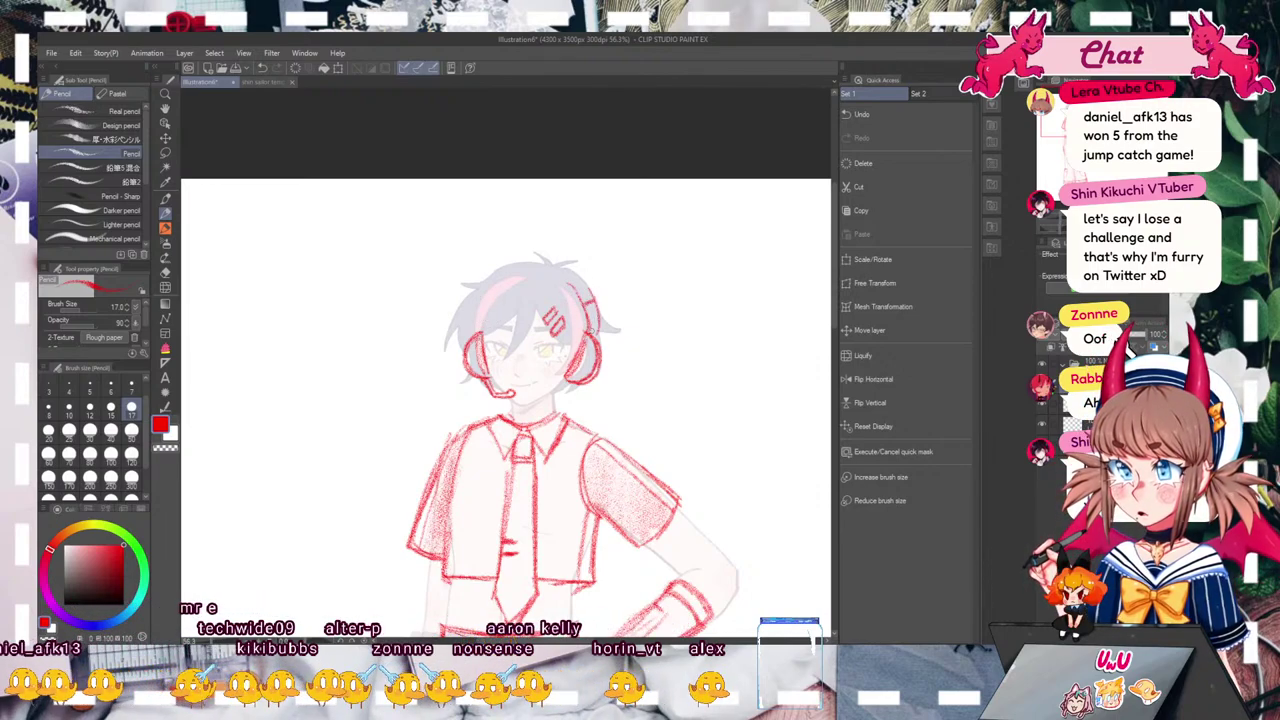
# Step: Redraw the headset's headband as a rounded arch over the hair joining both ear cups
pyautogui.moveTo(586, 292)
pyautogui.mouseDown()
pyautogui.moveTo(518, 273)
pyautogui.moveTo(494, 284)
pyautogui.moveTo(482, 314)
pyautogui.mouseUp()
pyautogui.moveTo(512, 271); pyautogui.dragTo(576, 277)
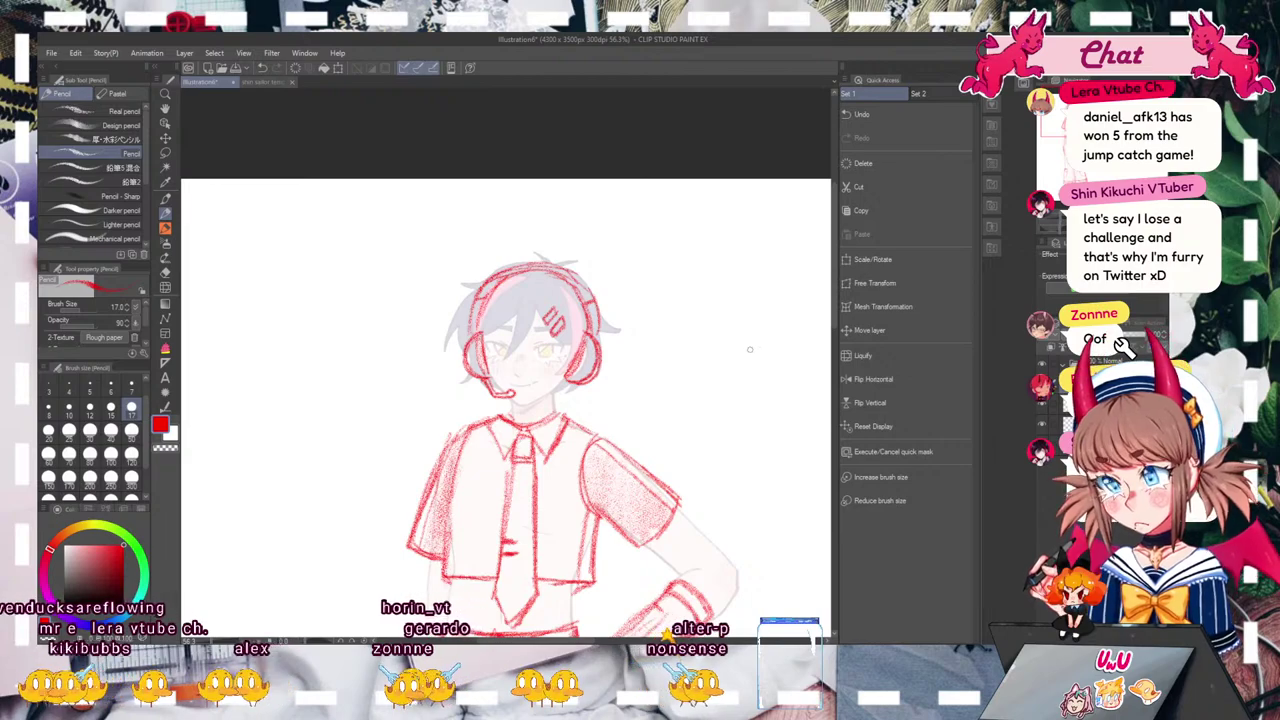
pyautogui.moveTo(472, 318)
pyautogui.mouseDown()
pyautogui.moveTo(507, 272)
pyautogui.moveTo(566, 271)
pyautogui.moveTo(603, 320)
pyautogui.mouseUp()
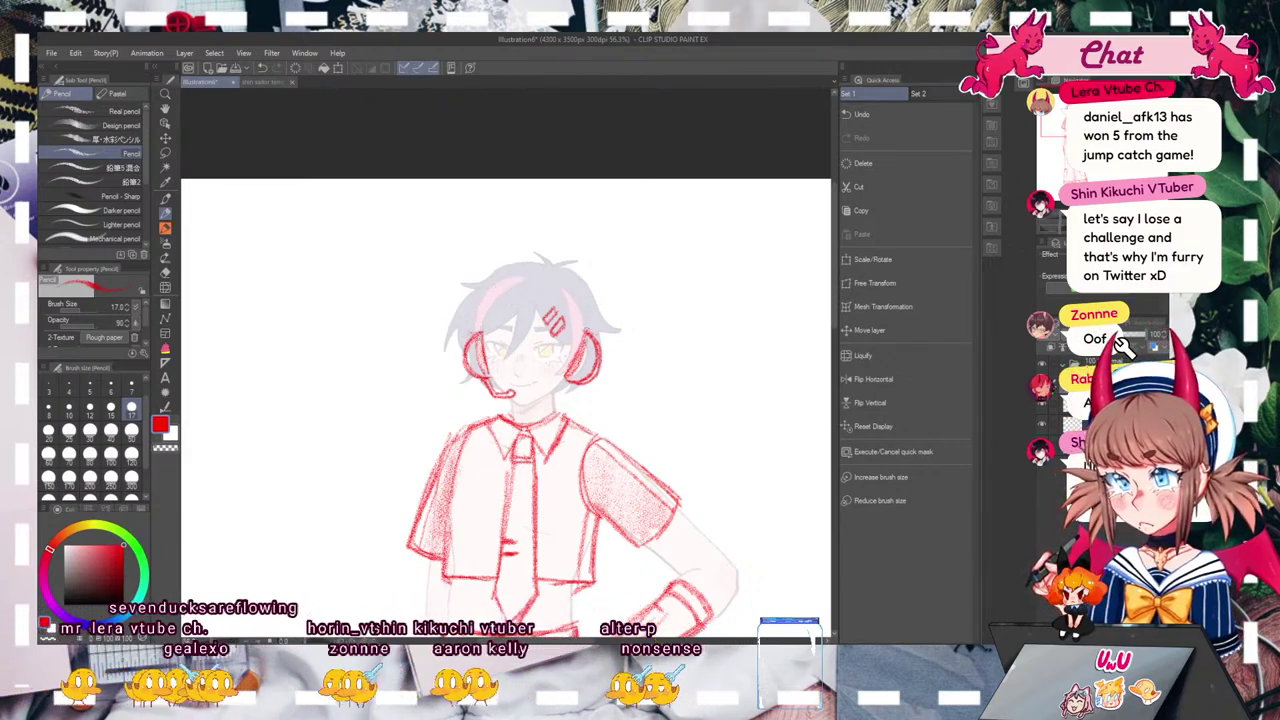
pyautogui.moveTo(598, 332)
pyautogui.mouseDown()
pyautogui.moveTo(606, 305)
pyautogui.moveTo(600, 350)
pyautogui.moveTo(618, 325)
pyautogui.mouseUp()
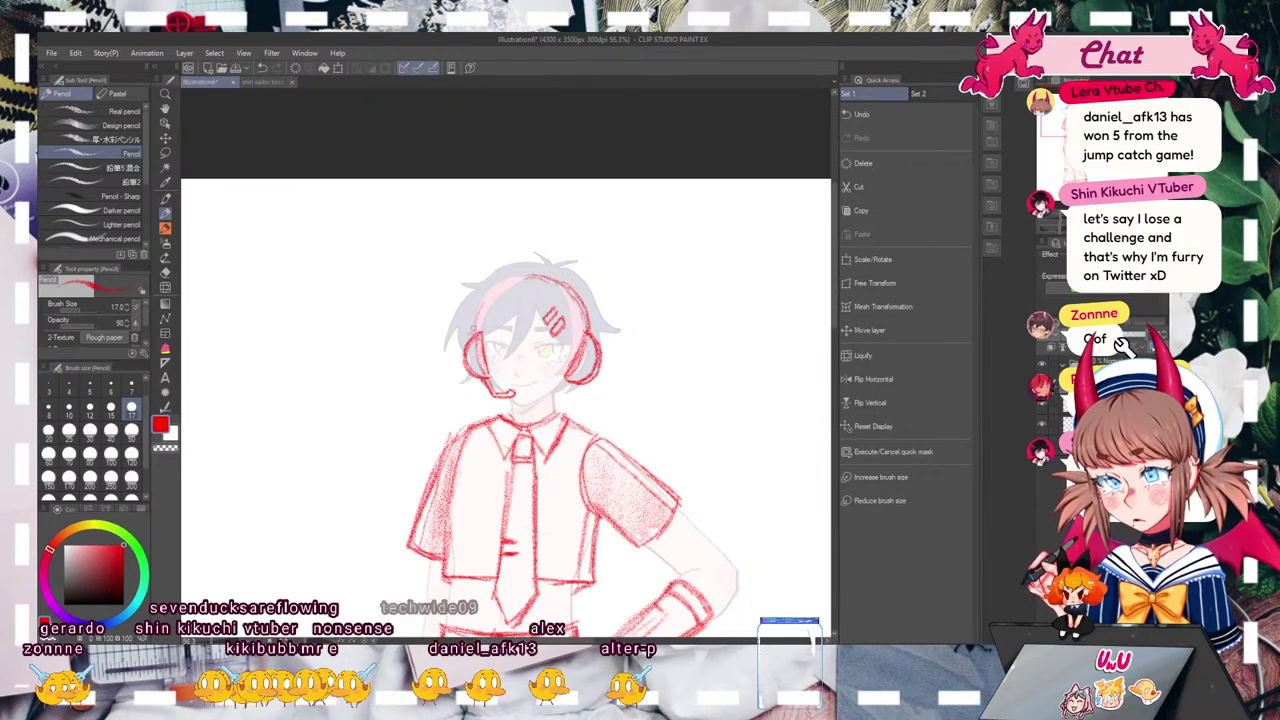
# Step: Sketch a rounded rectangular pocket on the shirt's chest beside the tie
pyautogui.hotkey('ctrl', '0')
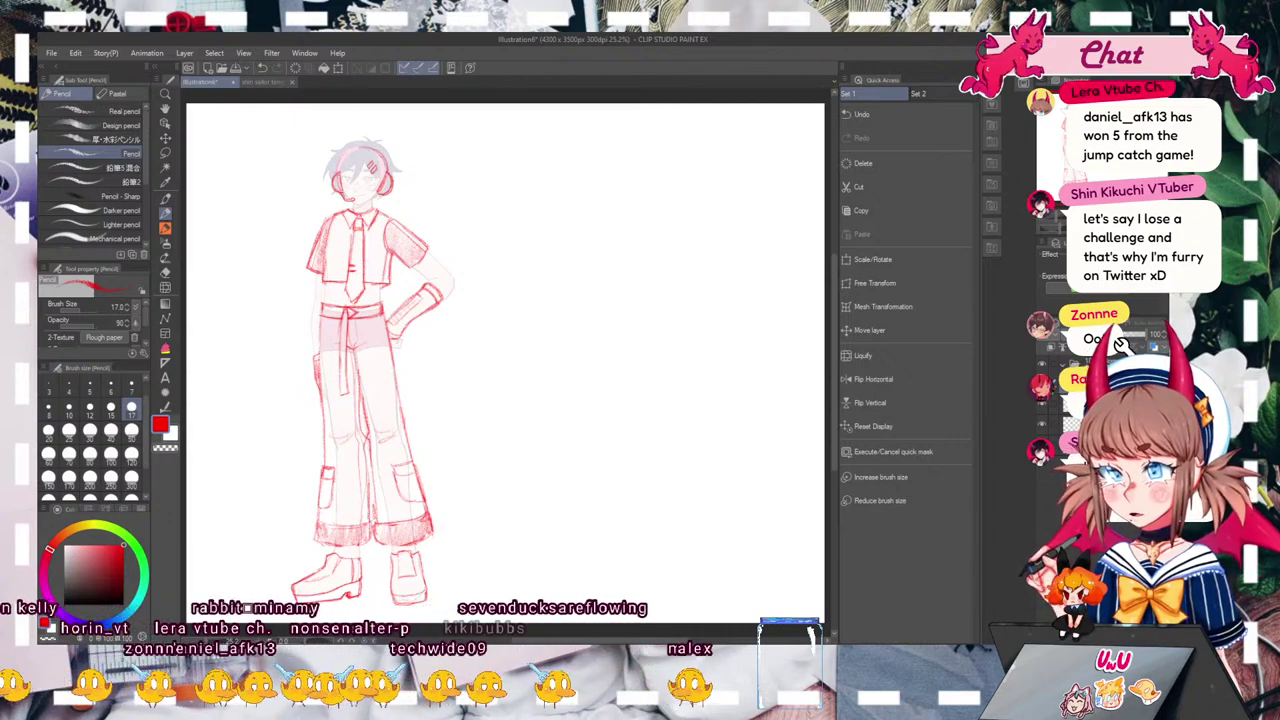
pyautogui.moveTo(370, 360); pyautogui.dragTo(470, 357)
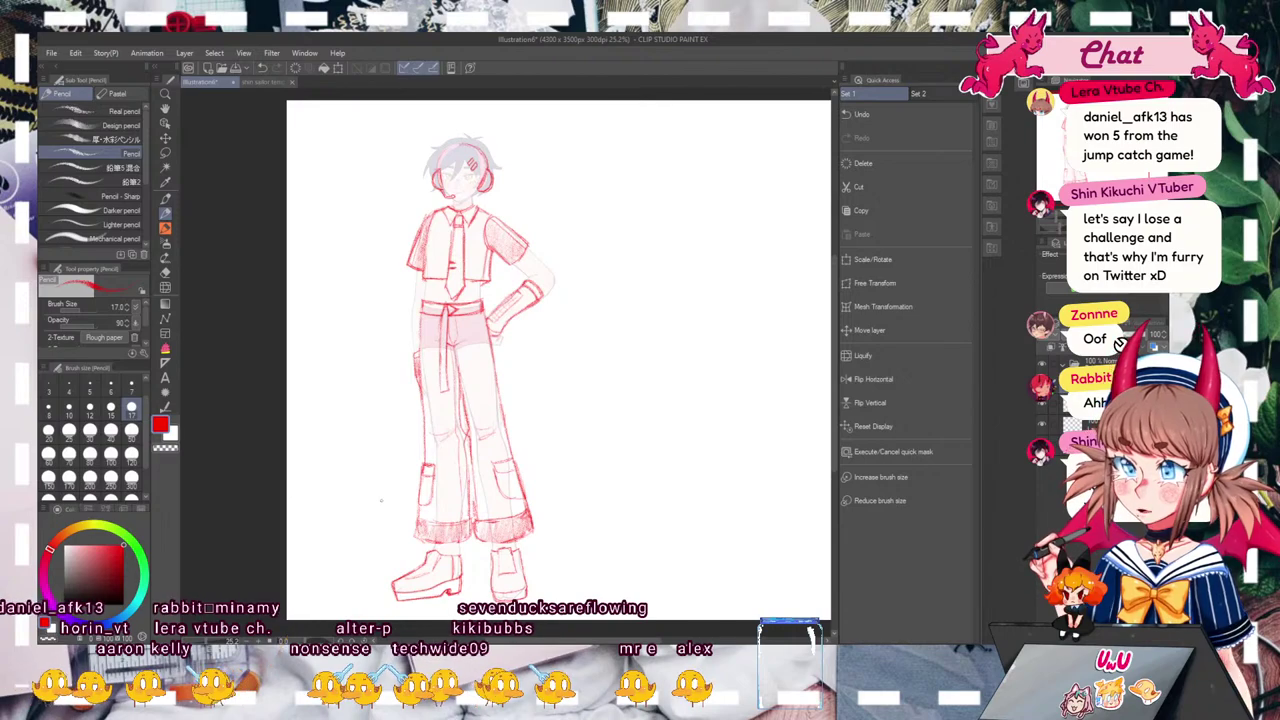
pyautogui.moveTo(381, 500); pyautogui.dragTo(433, 585)
pyautogui.click(1060, 216)
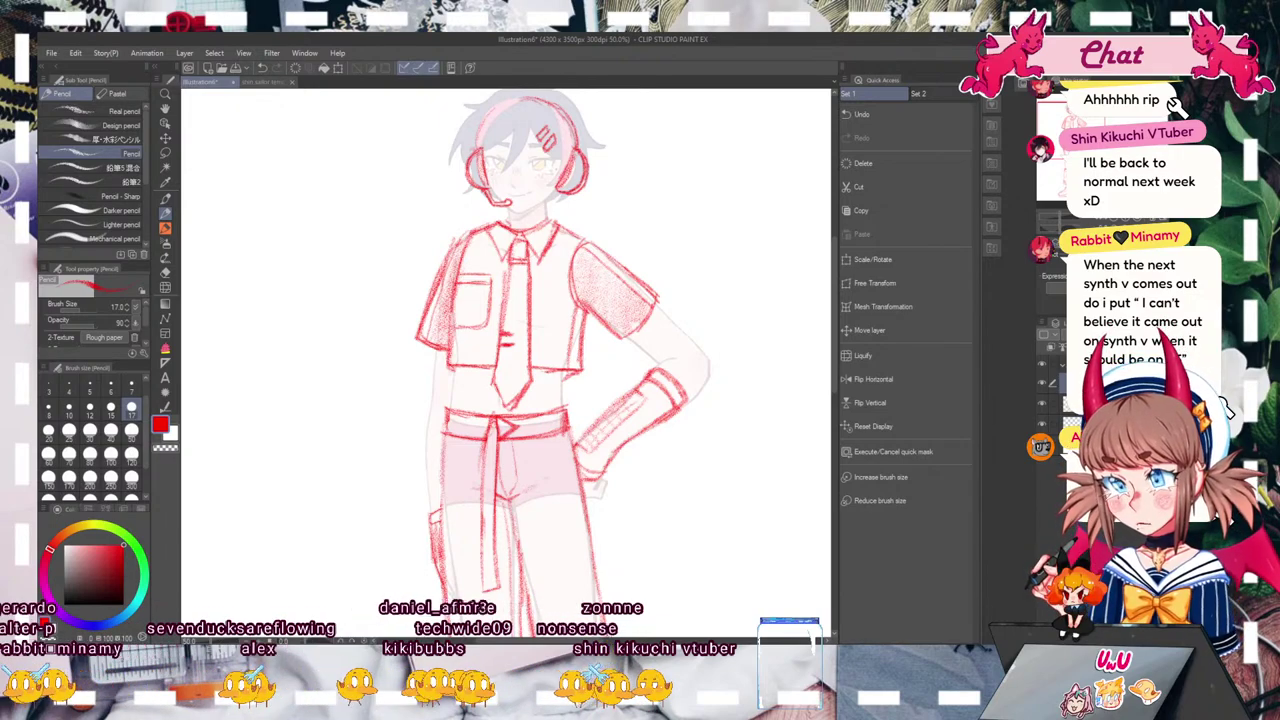
# Step: Erase the outer outlines of both lower-leg cargo pockets and redraw them bulging past the trouser edges with flaps
pyautogui.scroll(-10, 505, 330)
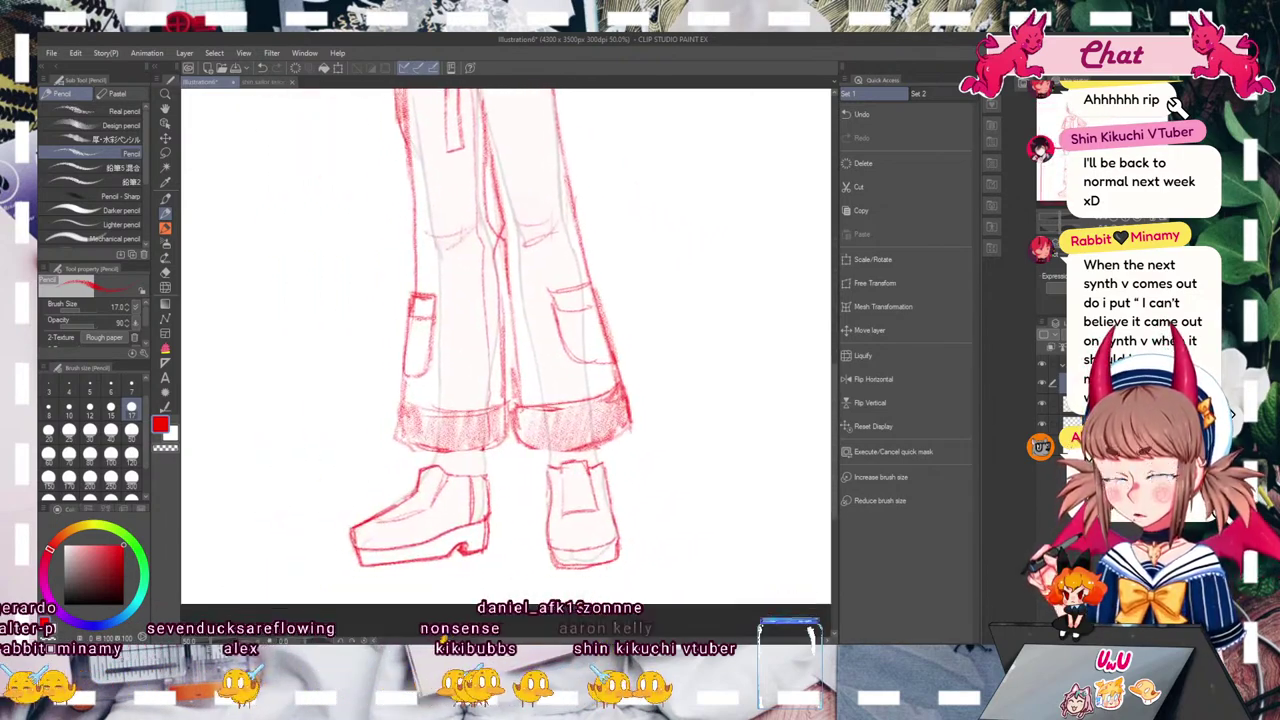
pyautogui.moveTo(542, 330); pyautogui.dragTo(505, 336)
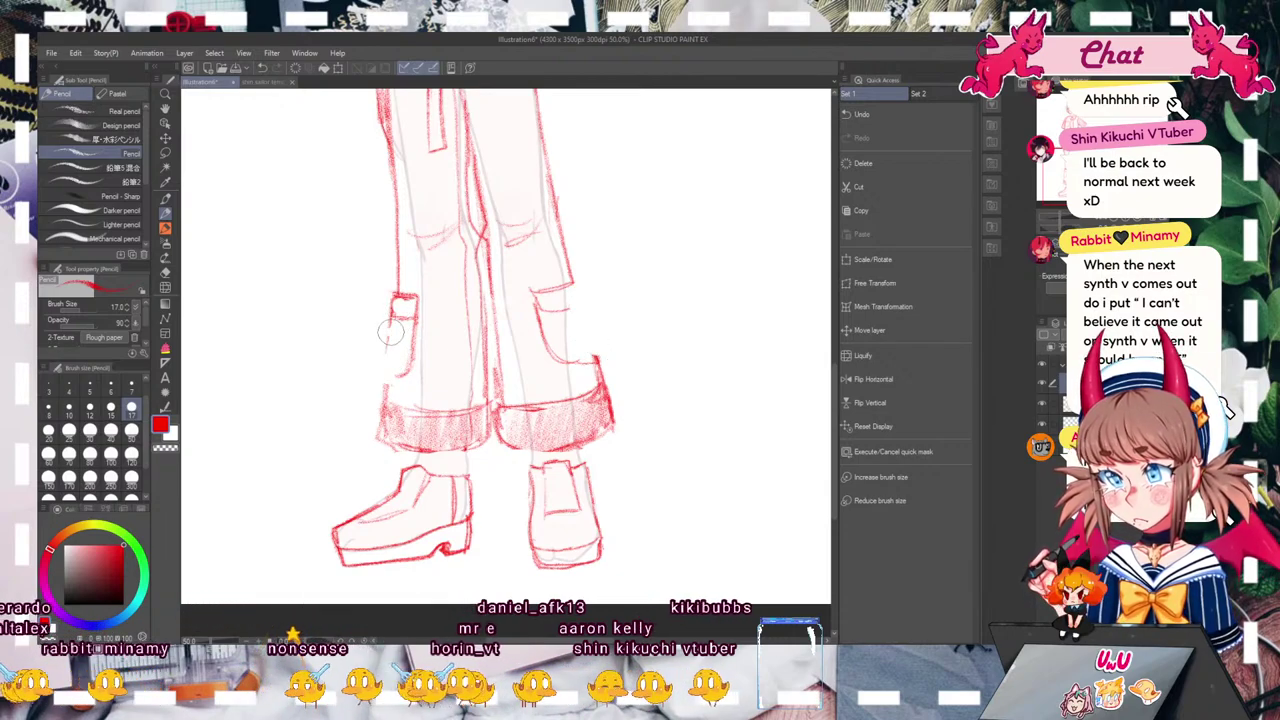
pyautogui.moveTo(574, 278)
pyautogui.mouseDown()
pyautogui.moveTo(604, 360)
pyautogui.moveTo(592, 364)
pyautogui.mouseUp()
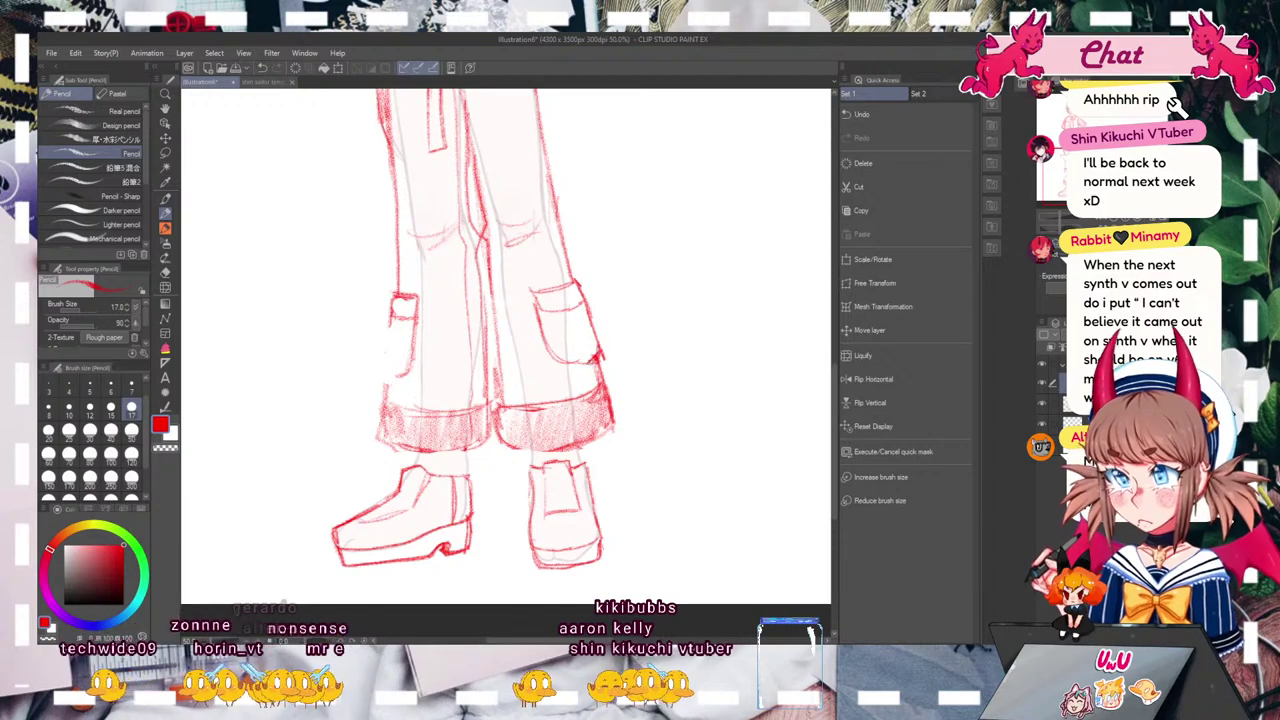
pyautogui.moveTo(389, 309); pyautogui.dragTo(378, 369)
pyautogui.moveTo(391, 290); pyautogui.dragTo(379, 378)
pyautogui.moveTo(386, 320); pyautogui.dragTo(378, 376)
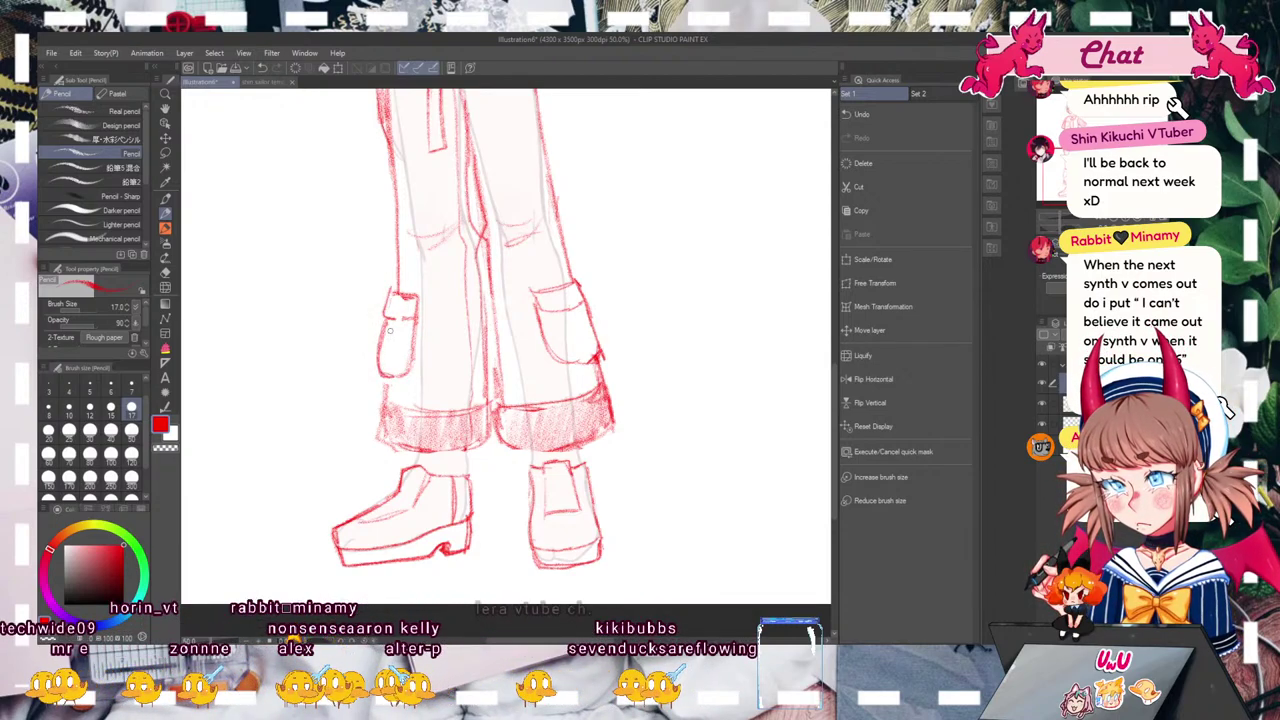
pyautogui.moveTo(566, 292); pyautogui.dragTo(568, 308)
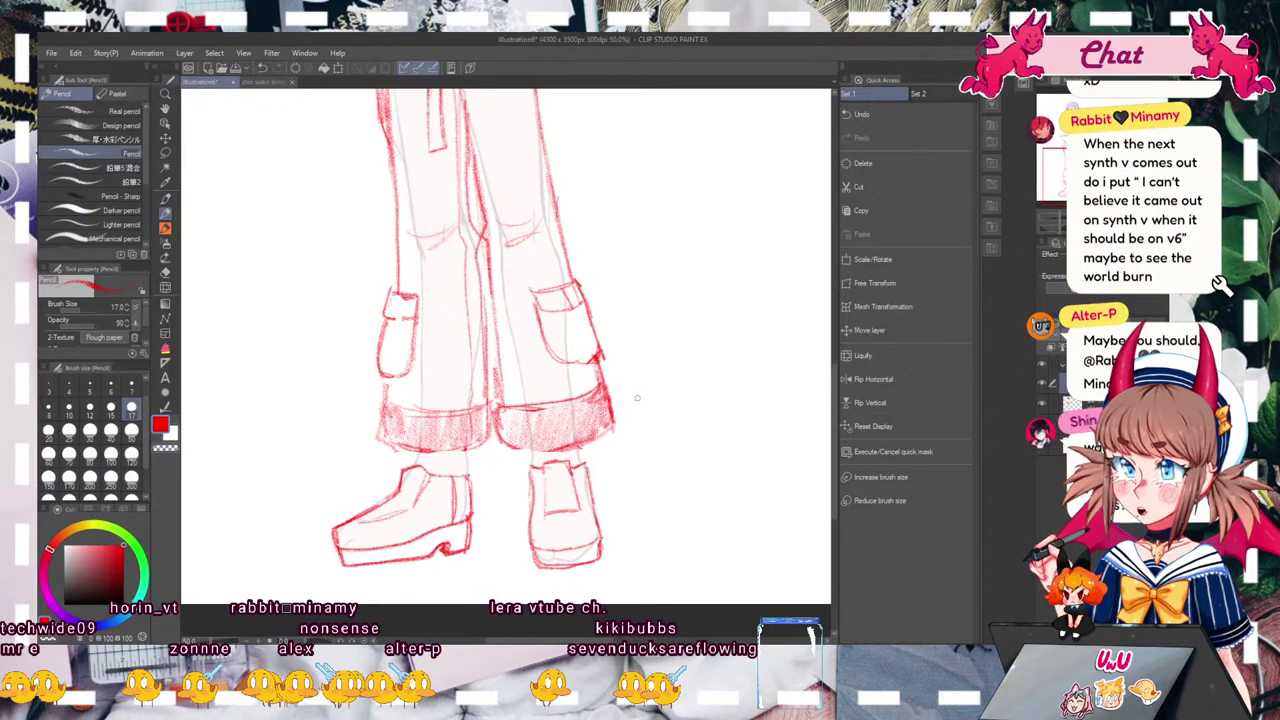
pyautogui.click(262, 67)
# Step: Add a narrow band across the top of the shirt's chest pocket
pyautogui.moveTo(500, 180); pyautogui.dragTo(540, 535)
pyautogui.moveTo(428, 344); pyautogui.dragTo(428, 446)
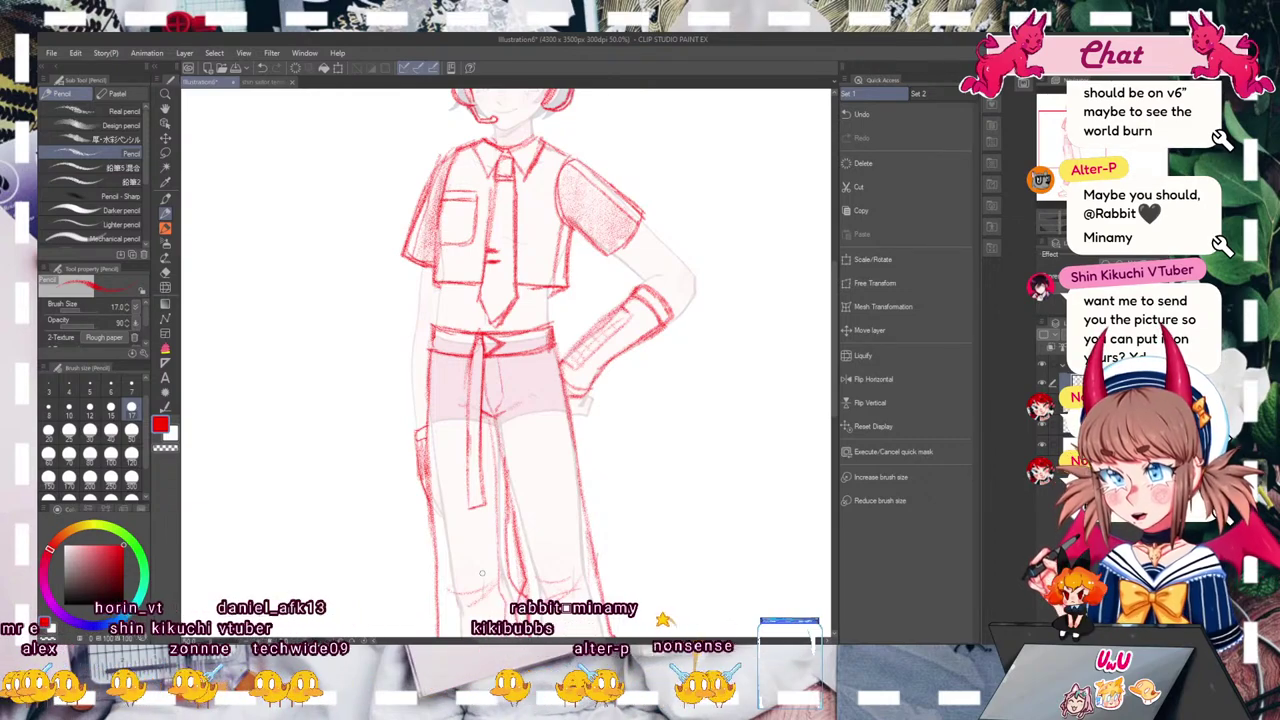
pyautogui.moveTo(640, 250); pyautogui.dragTo(605, 388)
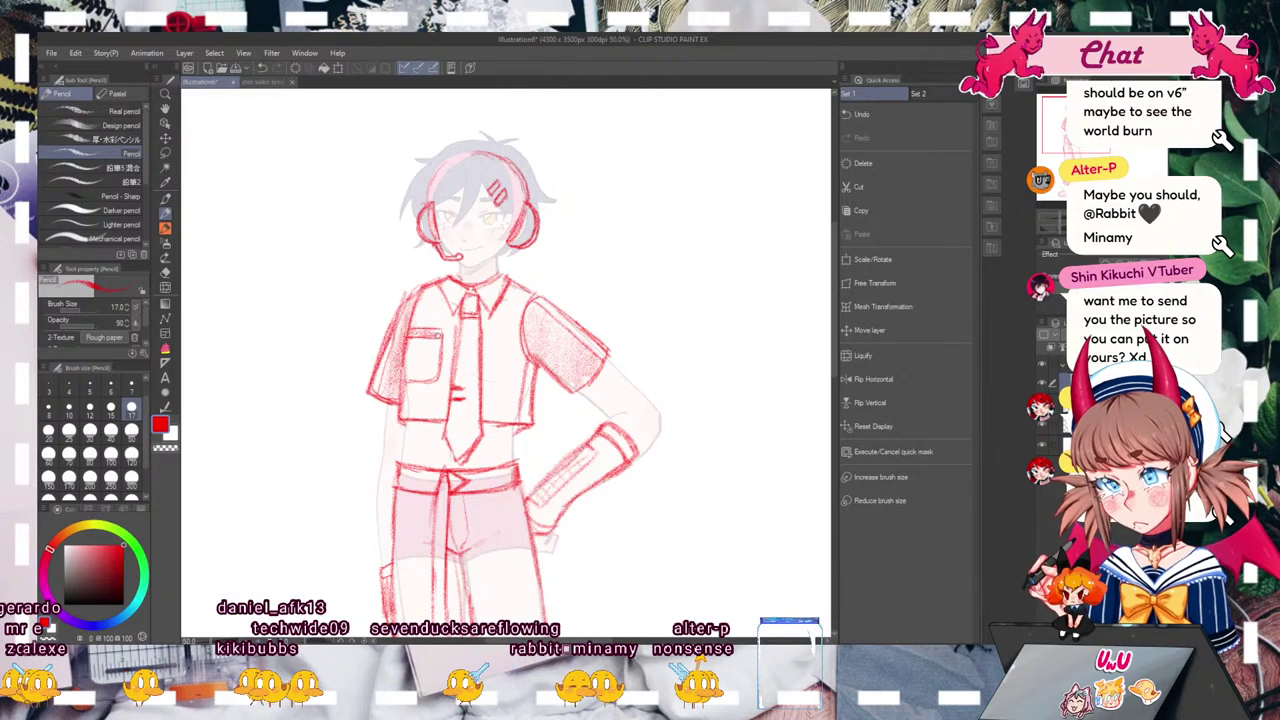
# Step: Examine the whole outfit at full-figure size, including flipped horizontally and back
pyautogui.scroll(-5, 508, 362)
pyautogui.scroll(1, 510, 525)
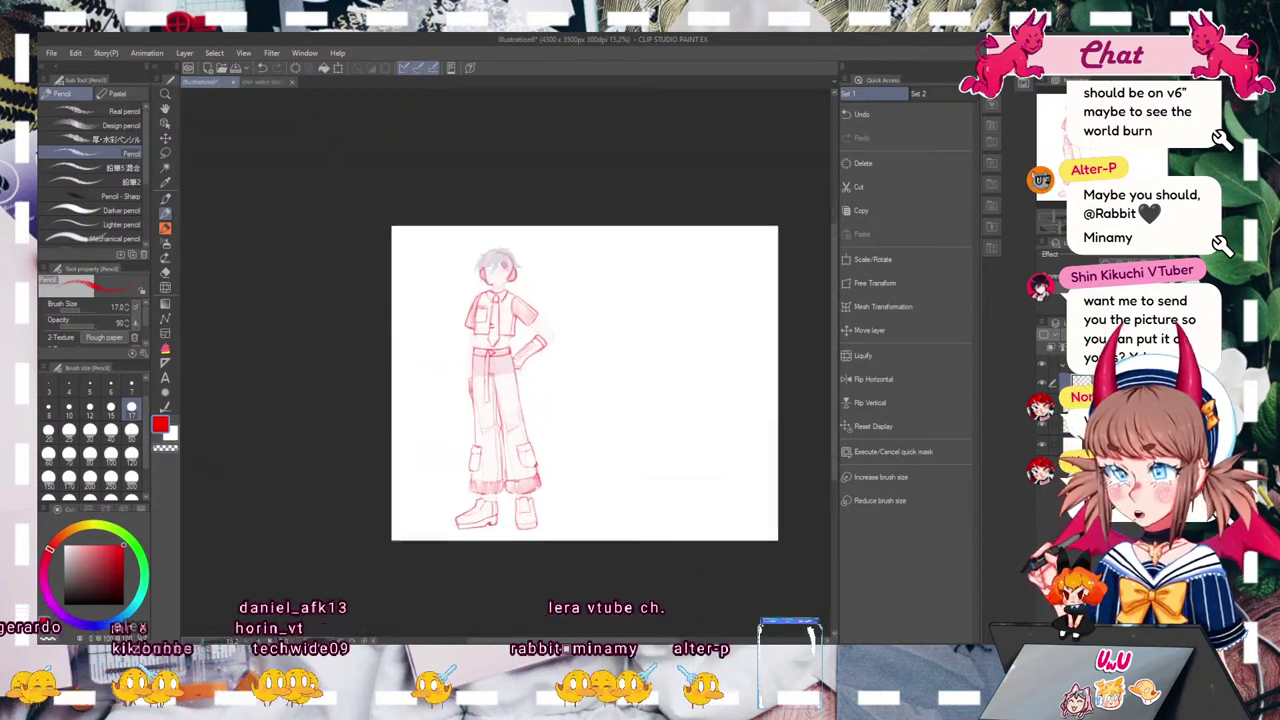
pyautogui.moveTo(588, 383); pyautogui.dragTo(592, 362)
pyautogui.click(873, 379)
pyautogui.click(873, 379)
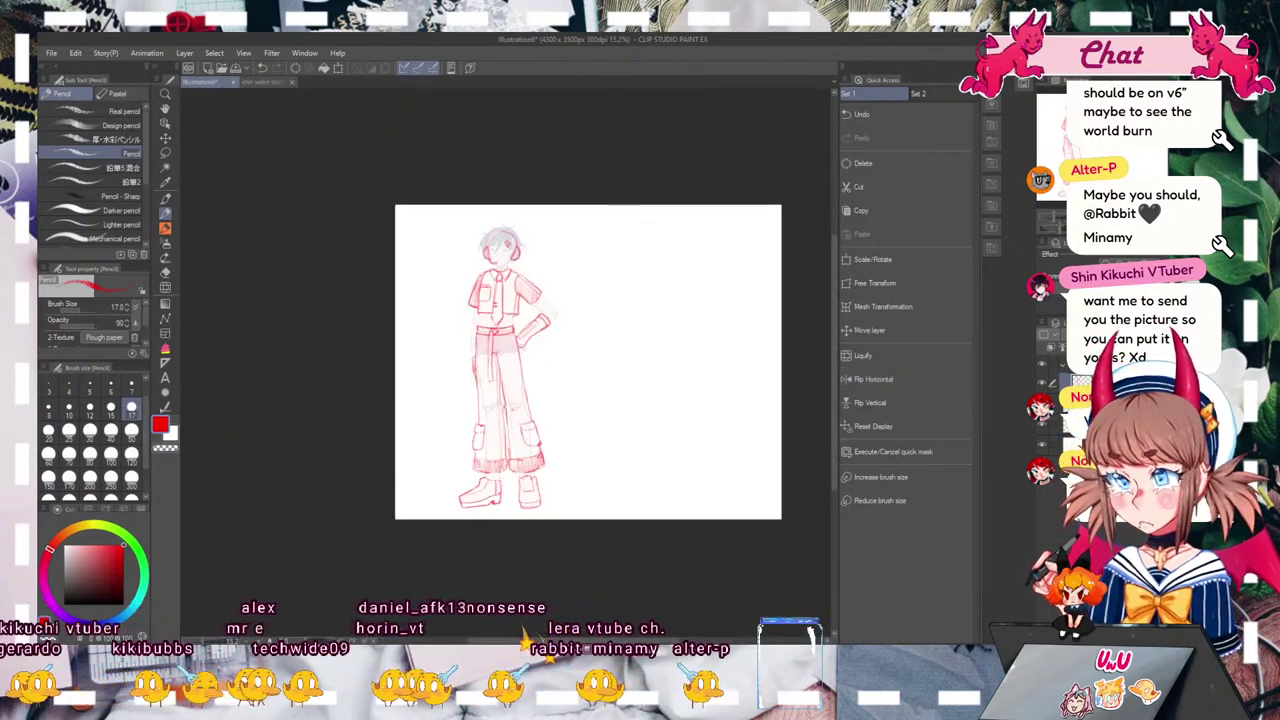
pyautogui.scroll(3, 717, 367)
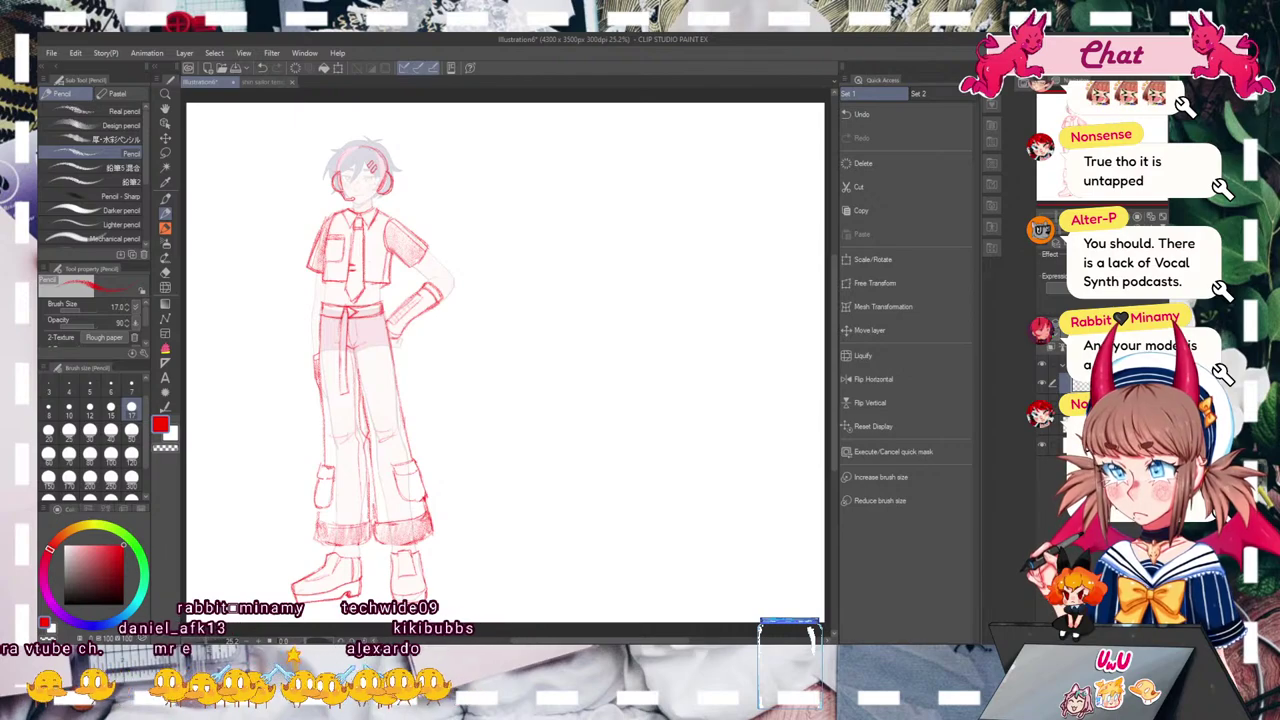
pyautogui.moveTo(1128, 116)
pyautogui.mouseDown()
pyautogui.moveTo(1112, 126)
pyautogui.moveTo(1105, 115)
pyautogui.mouseUp()
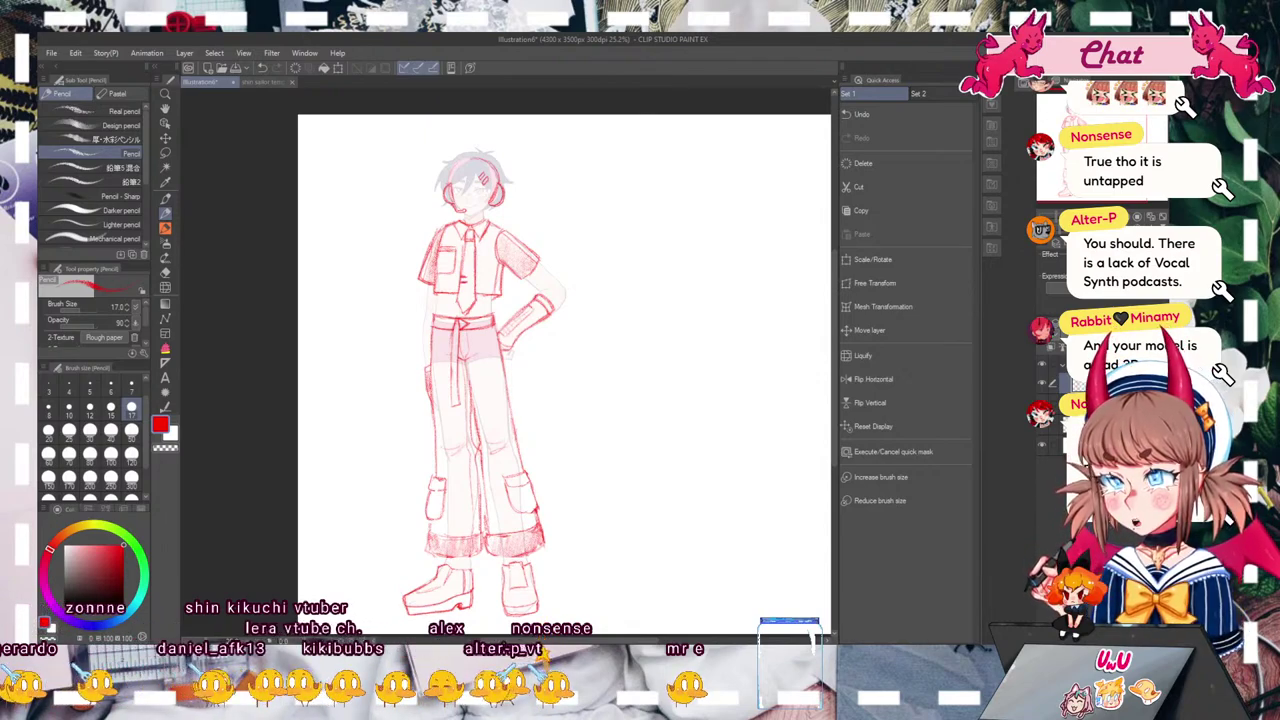
pyautogui.moveTo(565, 375); pyautogui.dragTo(539, 332)
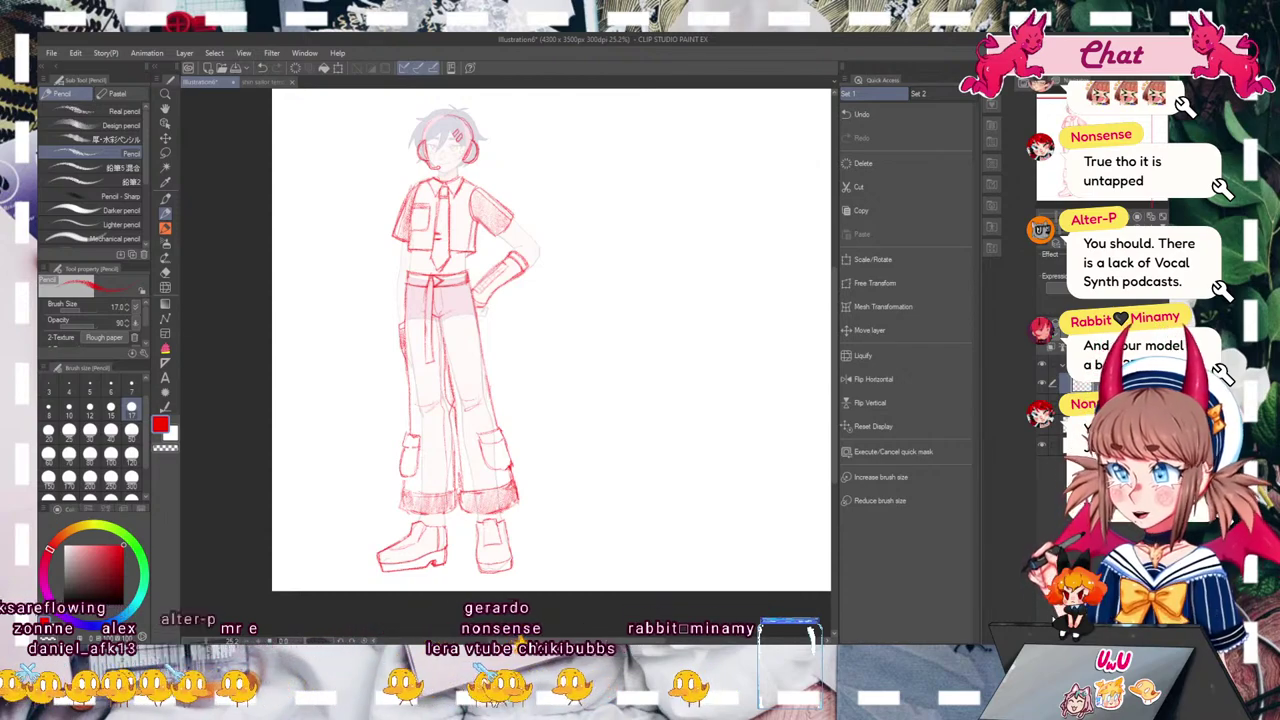
pyautogui.moveTo(558, 266); pyautogui.dragTo(533, 281)
pyautogui.moveTo(1133, 194); pyautogui.dragTo(1126, 190)
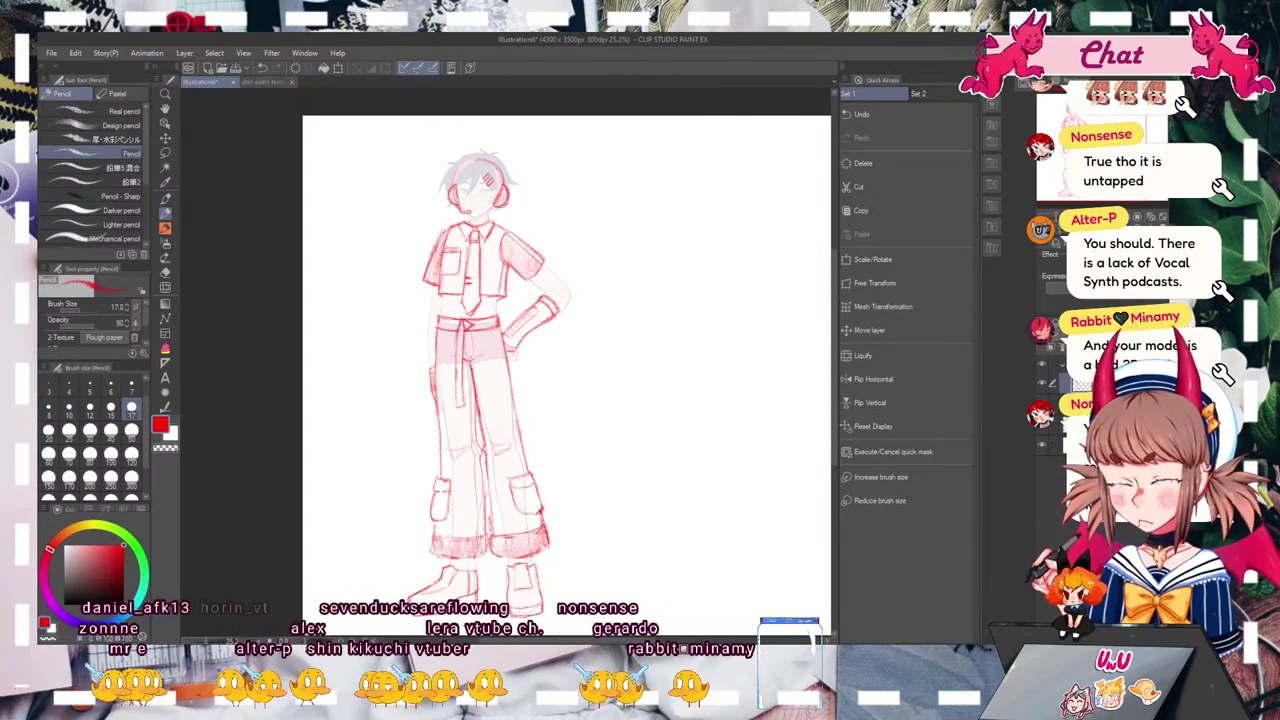
pyautogui.moveTo(505, 370); pyautogui.dragTo(457, 355)
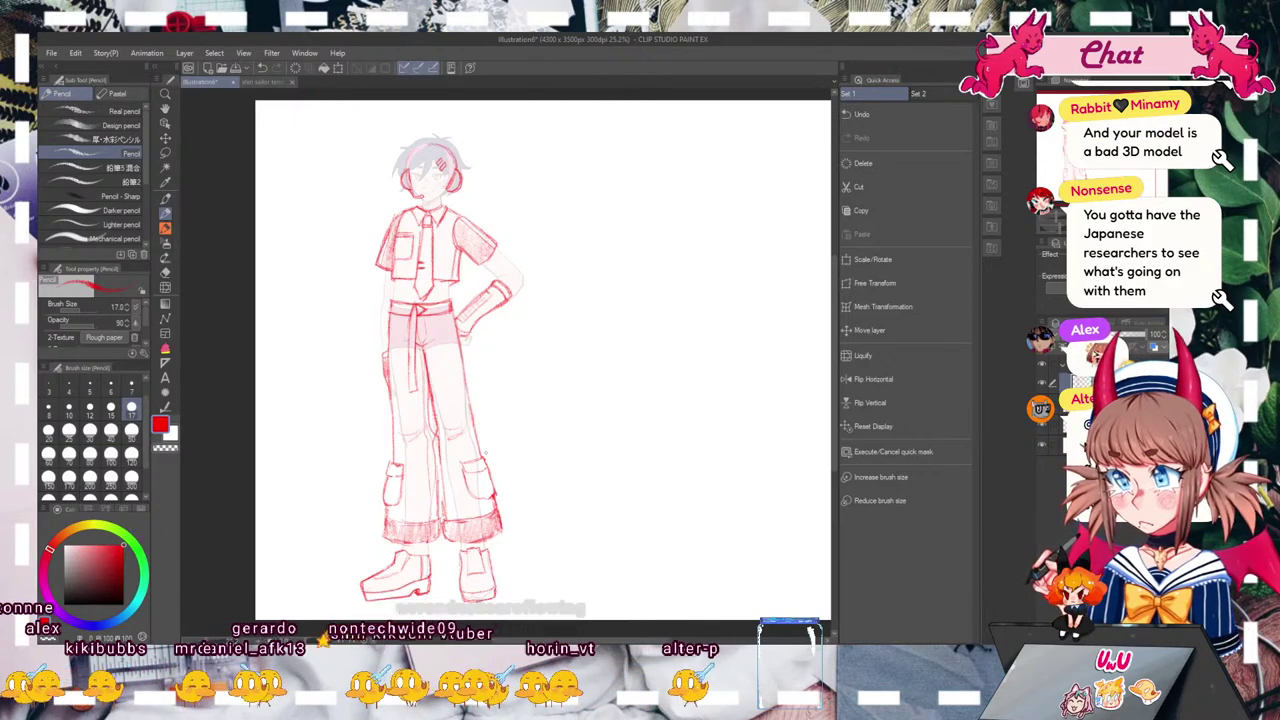
# Step: Duplicate the faded character base and move the copy to the empty canvas area beside the finished outfit
pyautogui.moveTo(543, 360)
pyautogui.mouseDown()
pyautogui.moveTo(473, 338)
pyautogui.moveTo(455, 350)
pyautogui.moveTo(477, 349)
pyautogui.mouseUp()
pyautogui.click(1080, 403)
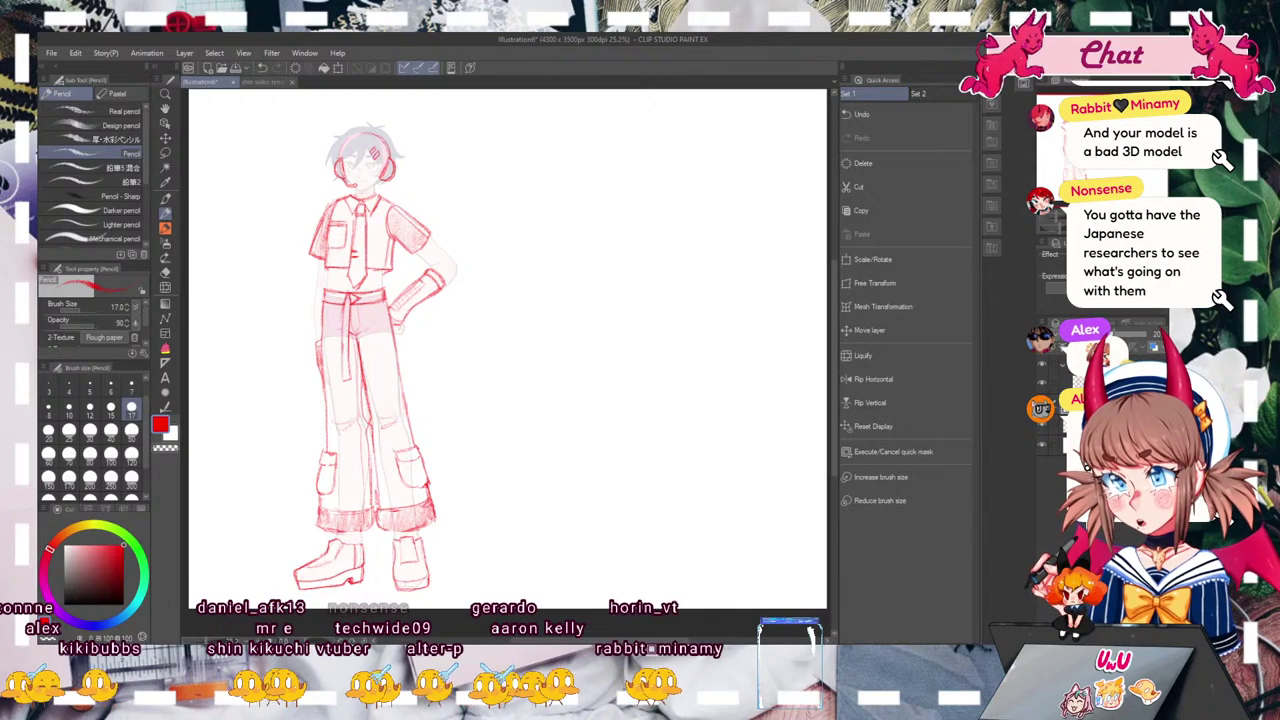
pyautogui.click(871, 212)
pyautogui.click(900, 331)
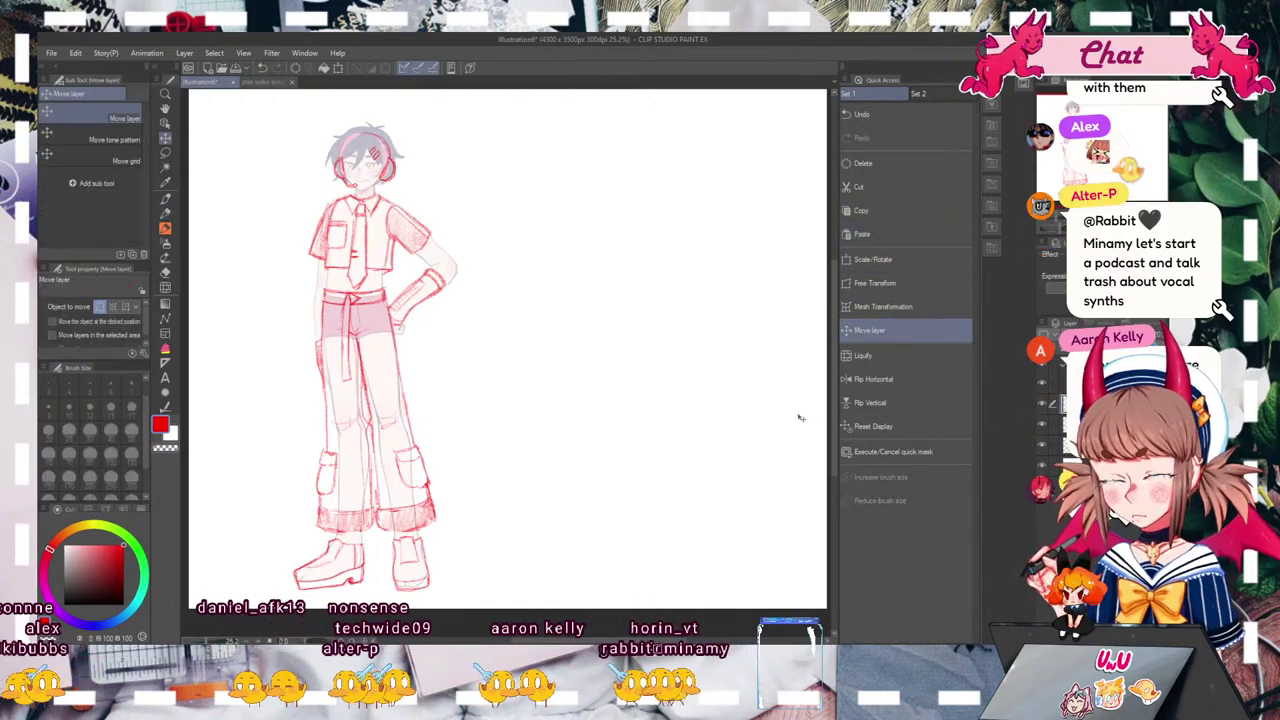
pyautogui.moveTo(533, 474)
pyautogui.mouseDown()
pyautogui.moveTo(557, 486)
pyautogui.moveTo(776, 488)
pyautogui.mouseUp()
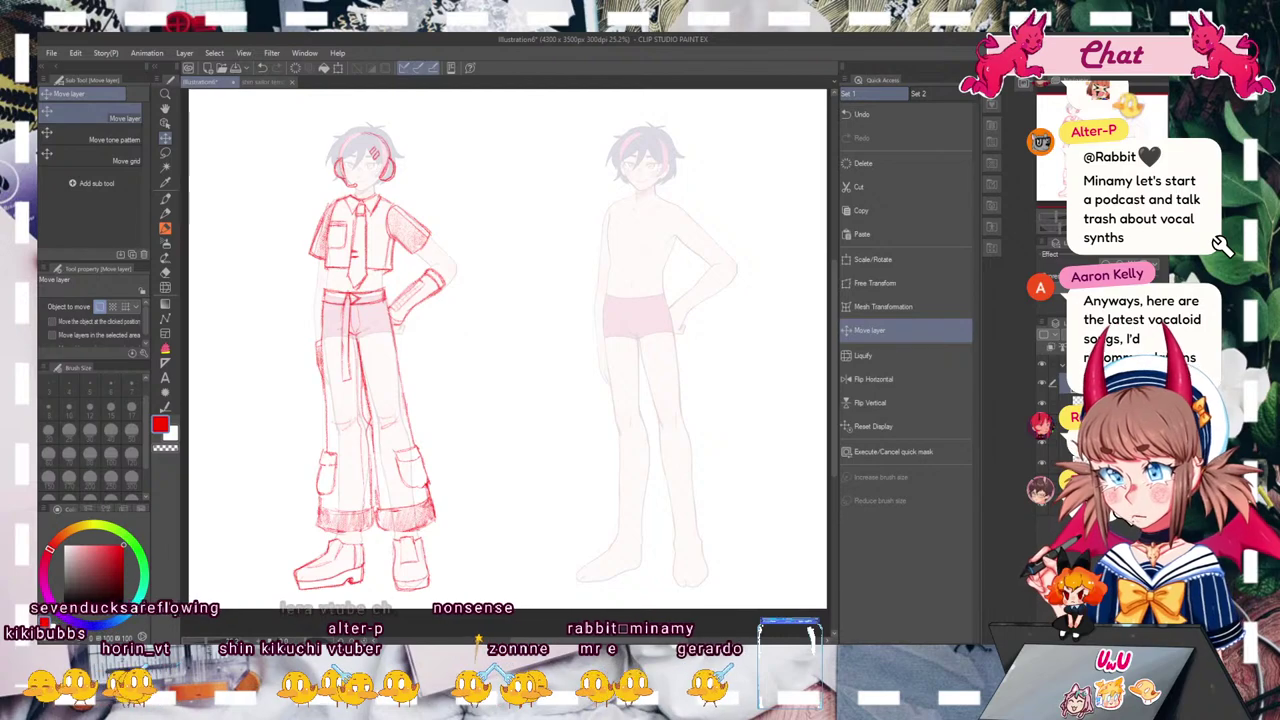
pyautogui.moveTo(508, 350); pyautogui.dragTo(401, 346)
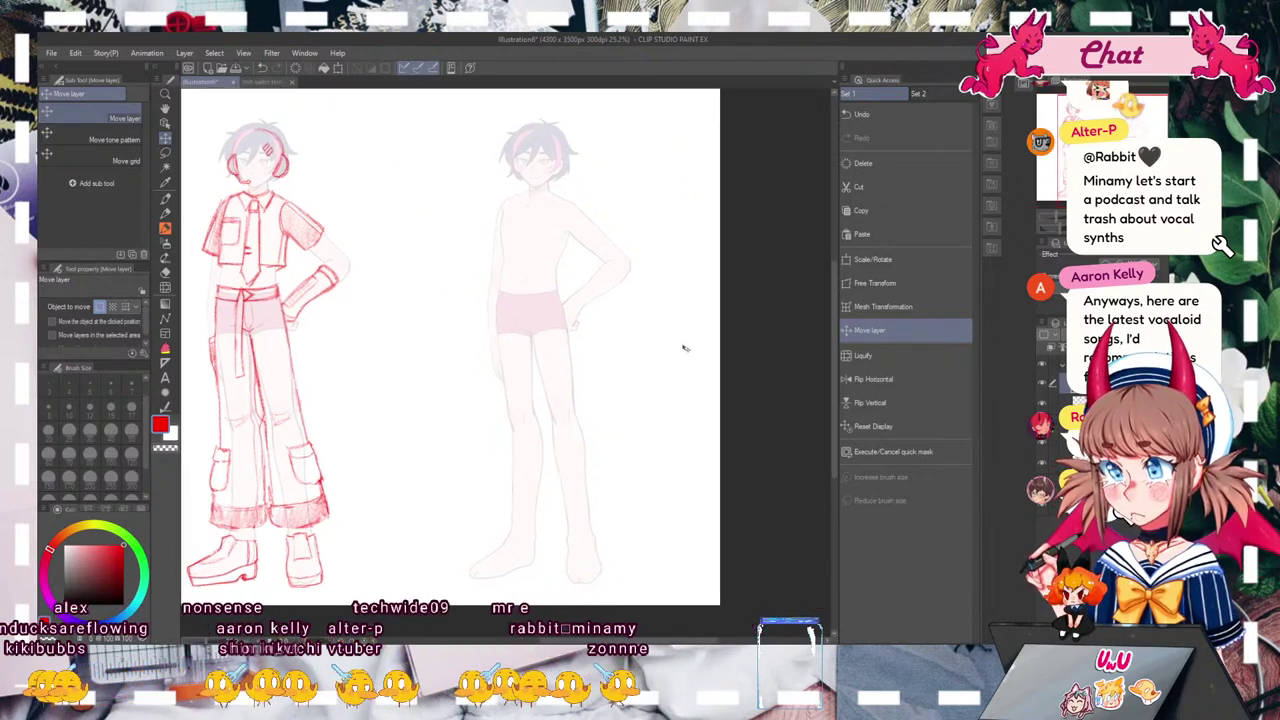
# Step: On the second base, sketch in red pencil a high neckline and a long, loose sleeve with a narrow cuff on the bent arm
pyautogui.press('p')
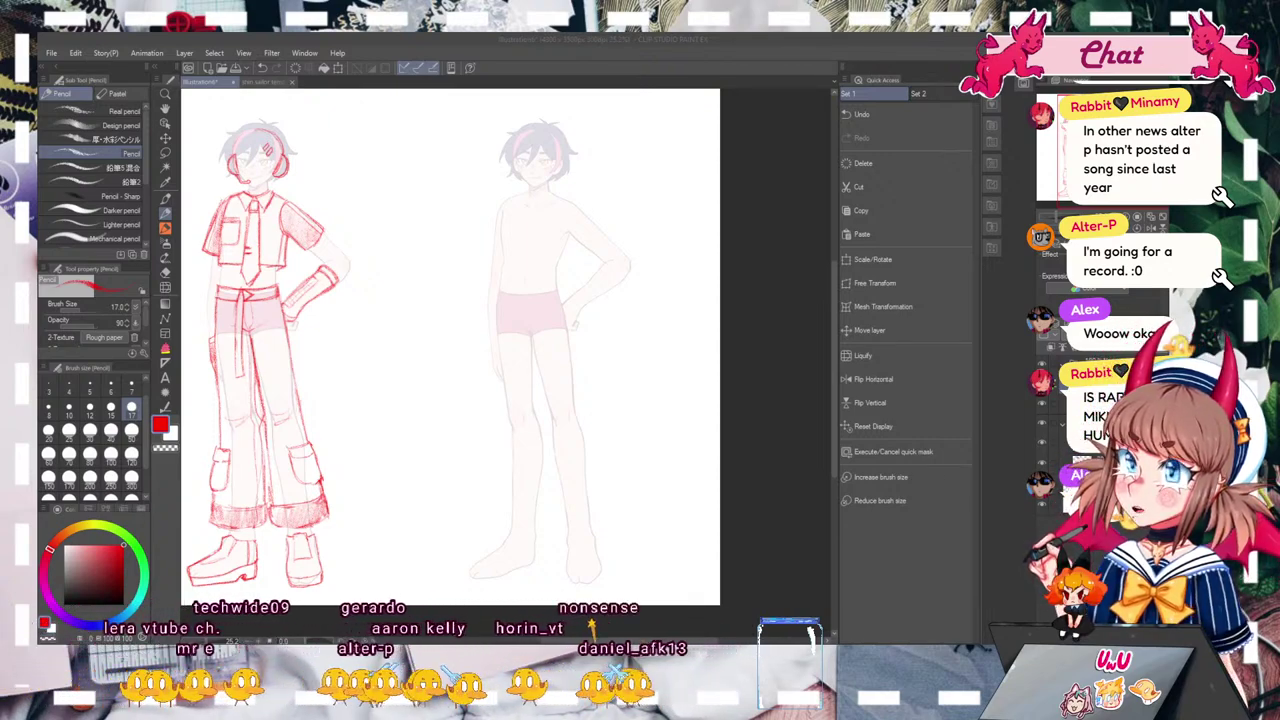
pyautogui.moveTo(532, 187); pyautogui.dragTo(548, 188)
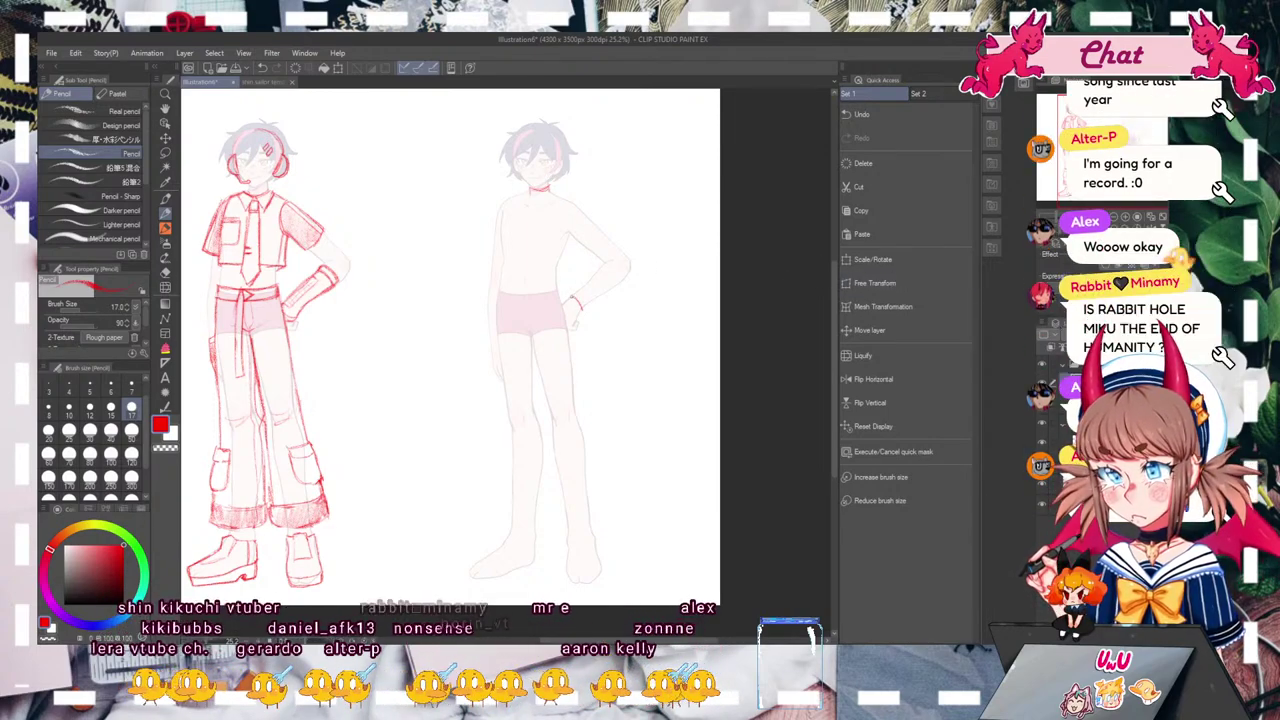
pyautogui.moveTo(578, 288); pyautogui.dragTo(620, 255)
pyautogui.moveTo(590, 304); pyautogui.dragTo(632, 276)
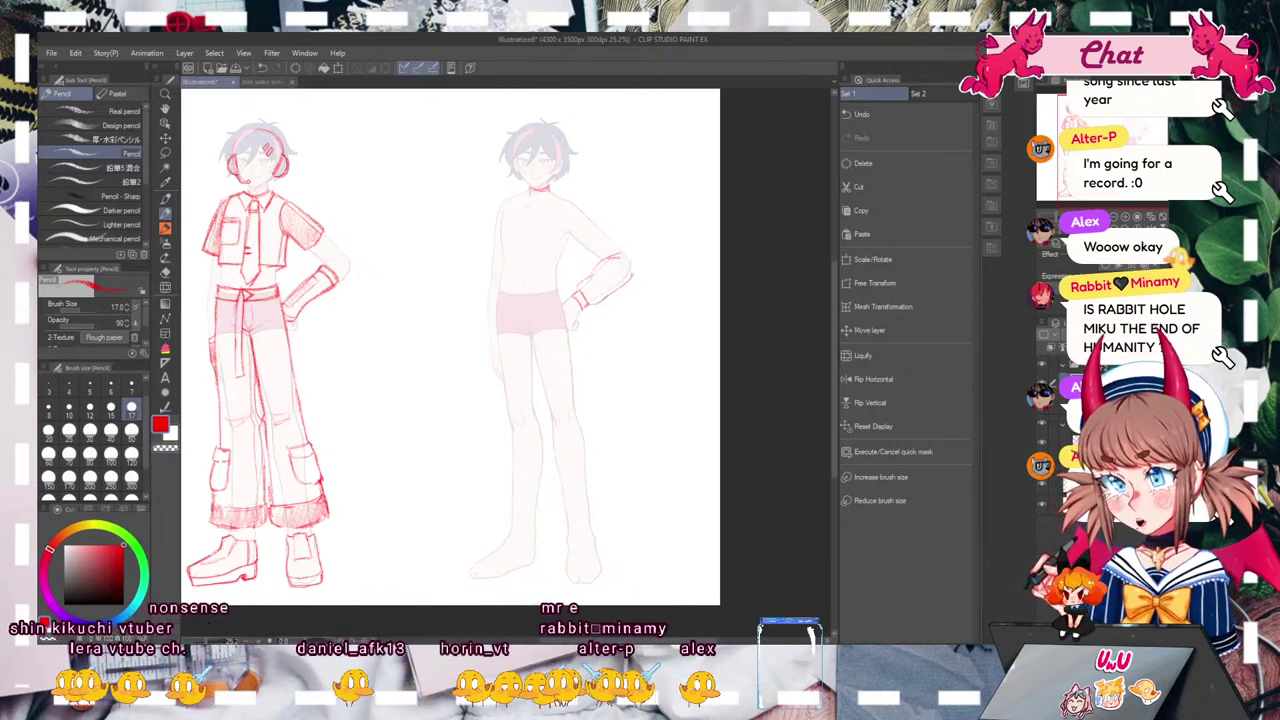
pyautogui.moveTo(1048, 174); pyautogui.dragTo(1147, 109)
pyautogui.click(1057, 217)
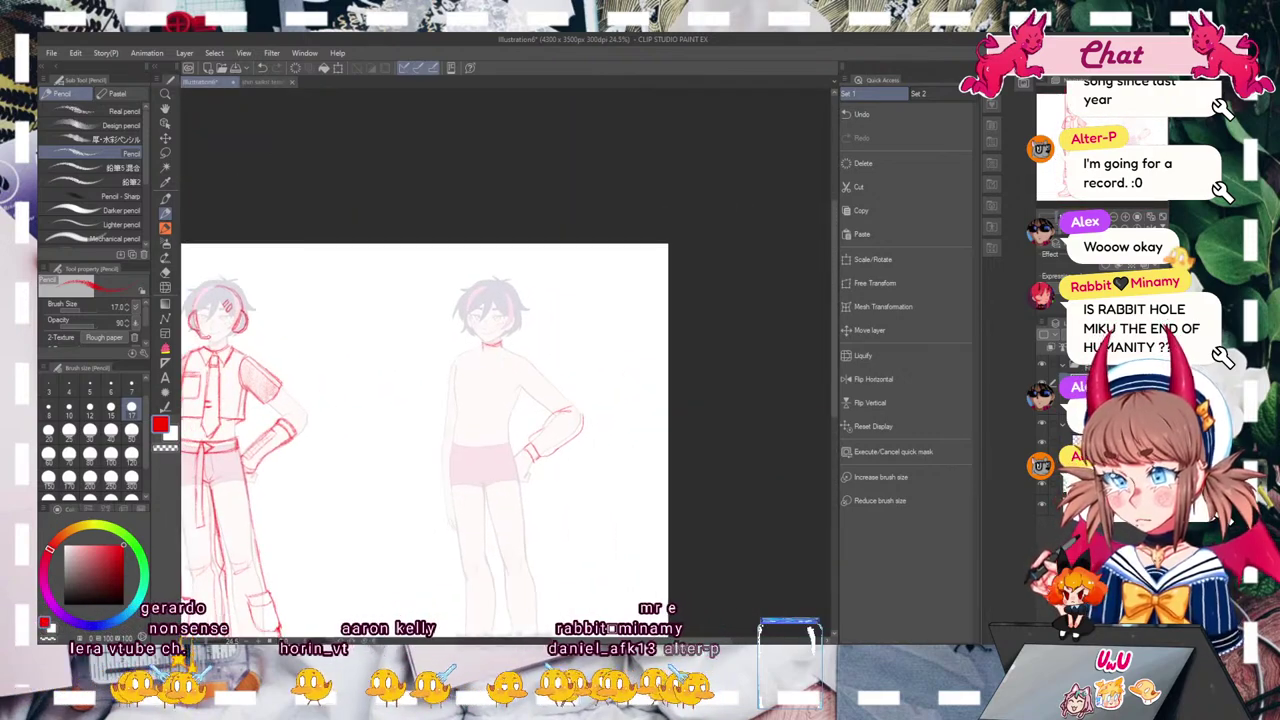
pyautogui.moveTo(1057, 217); pyautogui.dragTo(1076, 217)
pyautogui.moveTo(590, 450); pyautogui.dragTo(535, 409)
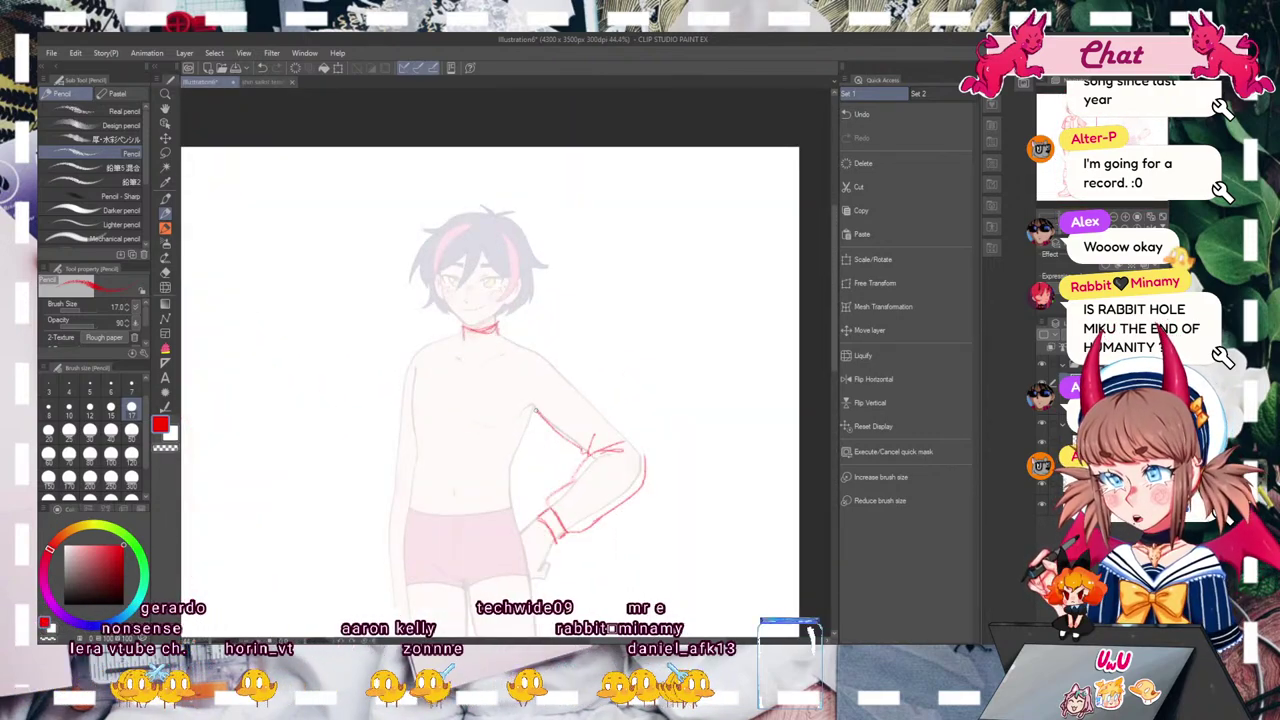
pyautogui.moveTo(545, 358); pyautogui.dragTo(497, 332)
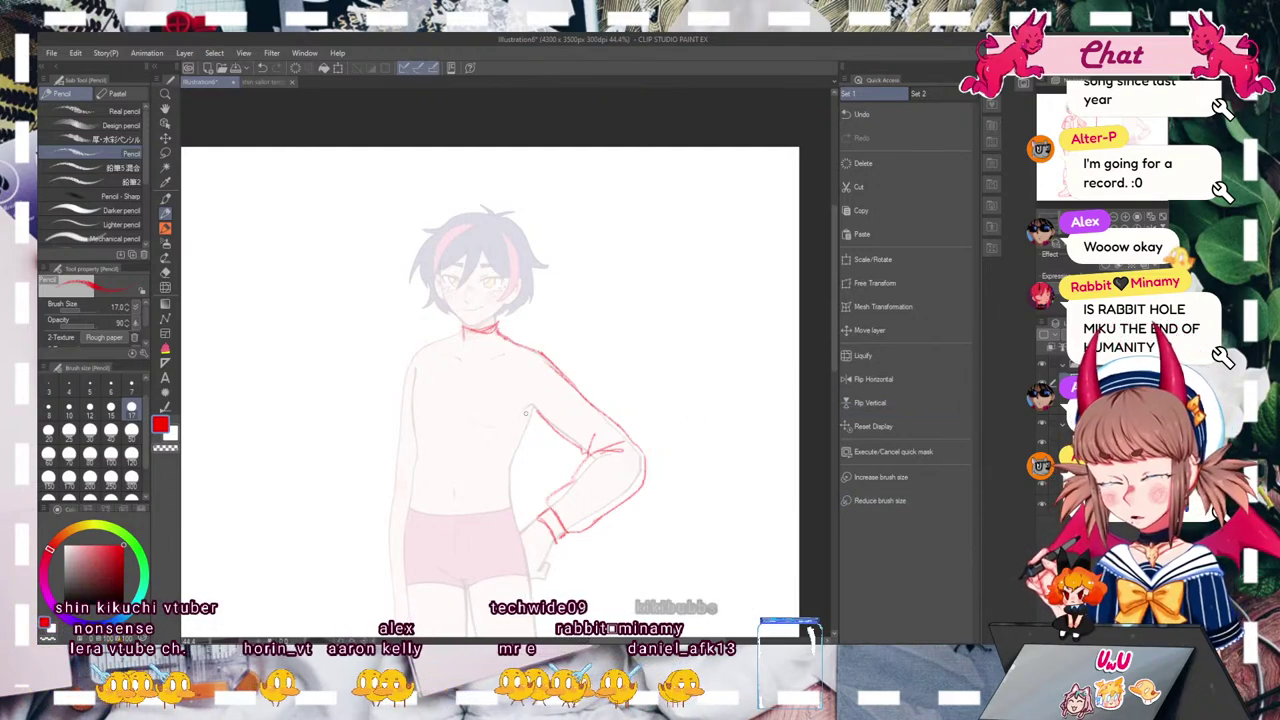
# Step: Outline the top's torso down to a cropped double-line hem above the shorts, and redraw the collar around the neck
pyautogui.moveTo(535, 410); pyautogui.dragTo(511, 490)
pyautogui.moveTo(415, 368)
pyautogui.mouseDown()
pyautogui.moveTo(409, 452)
pyautogui.moveTo(511, 492)
pyautogui.mouseUp()
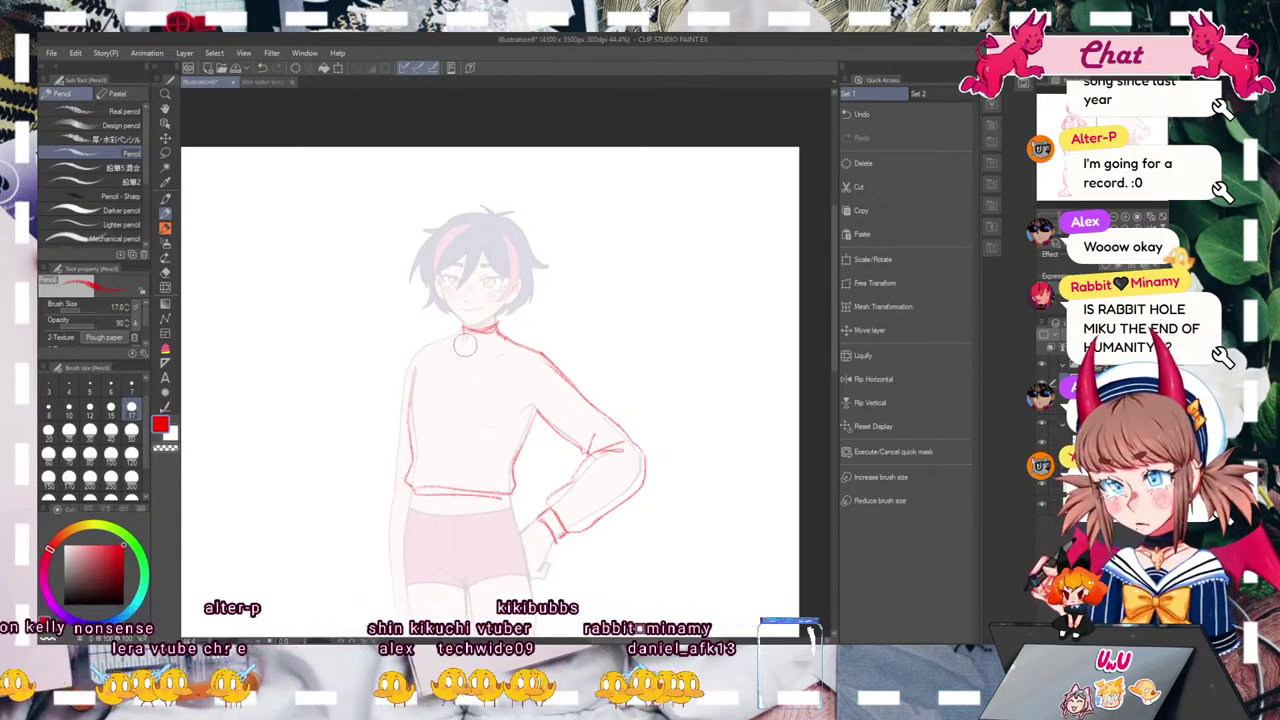
pyautogui.moveTo(462, 326); pyautogui.dragTo(496, 323)
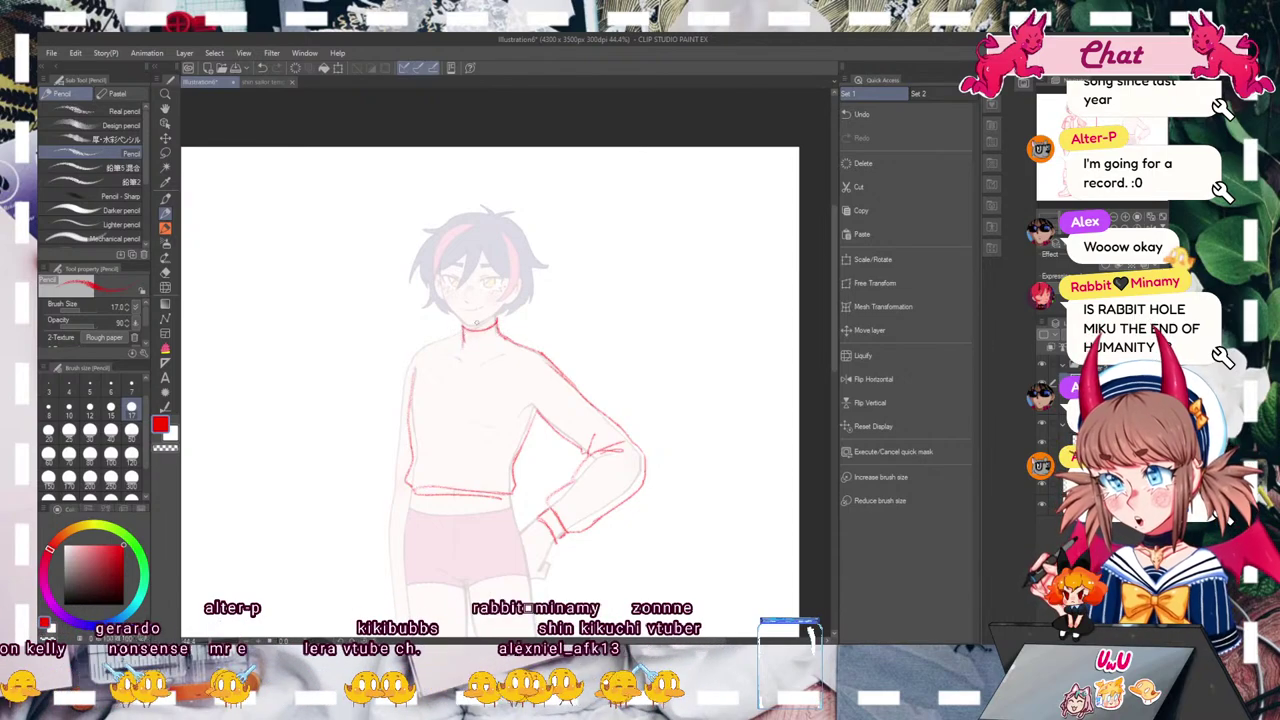
# Step: Draw the remaining shoulder and a long cuffed sleeve on the hanging arm, and add the torso side and armhole lines
pyautogui.moveTo(463, 331); pyautogui.dragTo(423, 341)
pyautogui.moveTo(260, 440)
pyautogui.mouseDown()
pyautogui.moveTo(780, 330)
pyautogui.moveTo(320, 325)
pyautogui.moveTo(290, 397)
pyautogui.mouseUp()
pyautogui.moveTo(441, 323)
pyautogui.mouseDown()
pyautogui.moveTo(436, 422)
pyautogui.moveTo(410, 515)
pyautogui.moveTo(440, 570)
pyautogui.mouseUp()
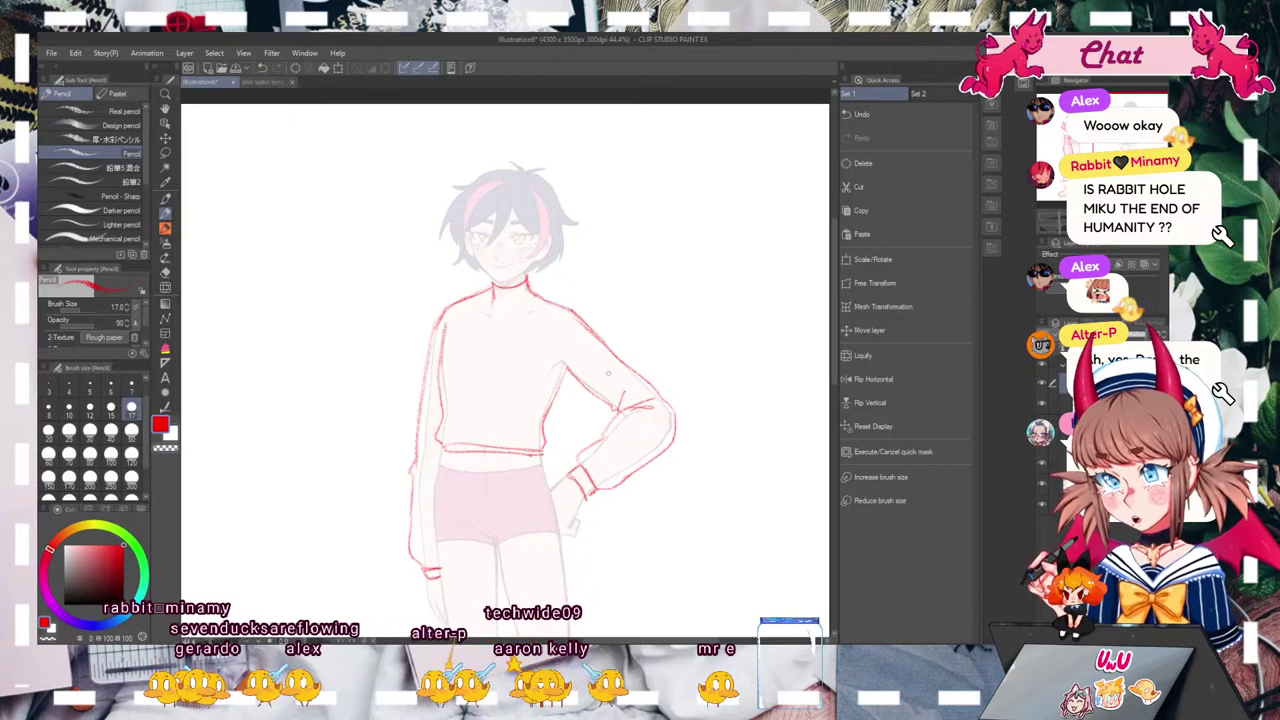
pyautogui.moveTo(437, 443)
pyautogui.mouseDown()
pyautogui.moveTo(447, 353)
pyautogui.moveTo(437, 386)
pyautogui.mouseUp()
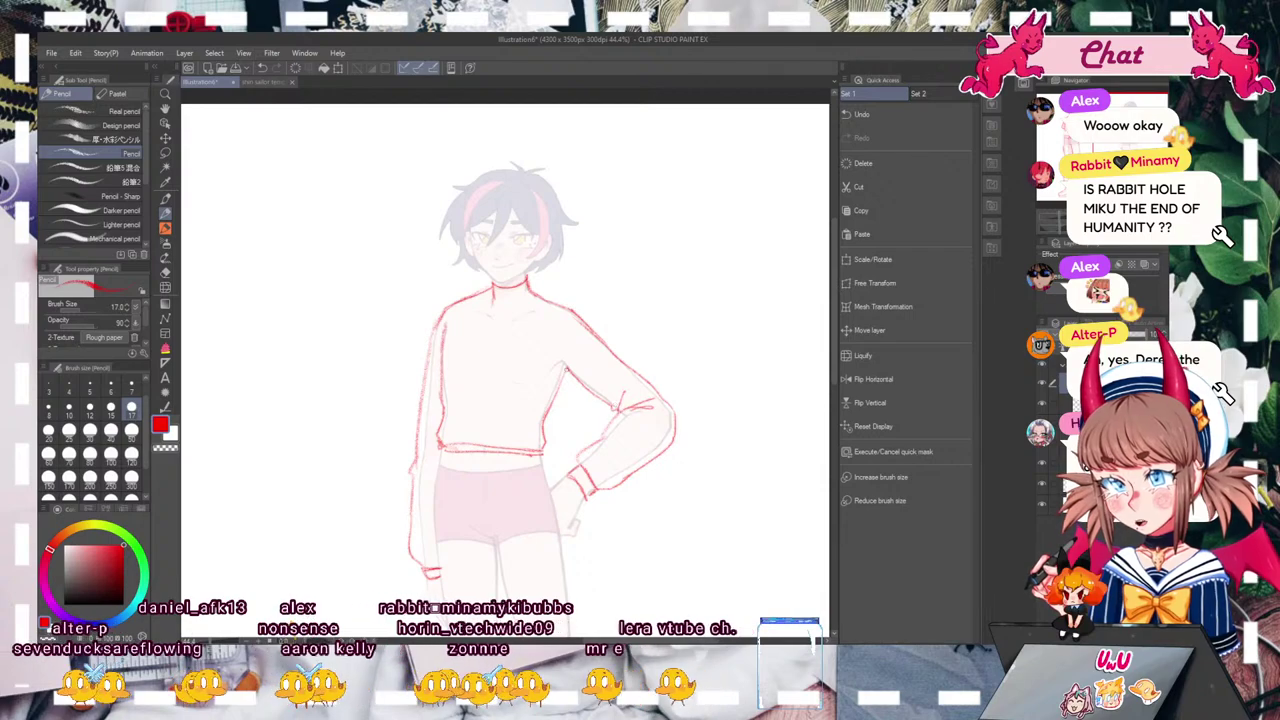
pyautogui.moveTo(564, 364); pyautogui.dragTo(568, 319)
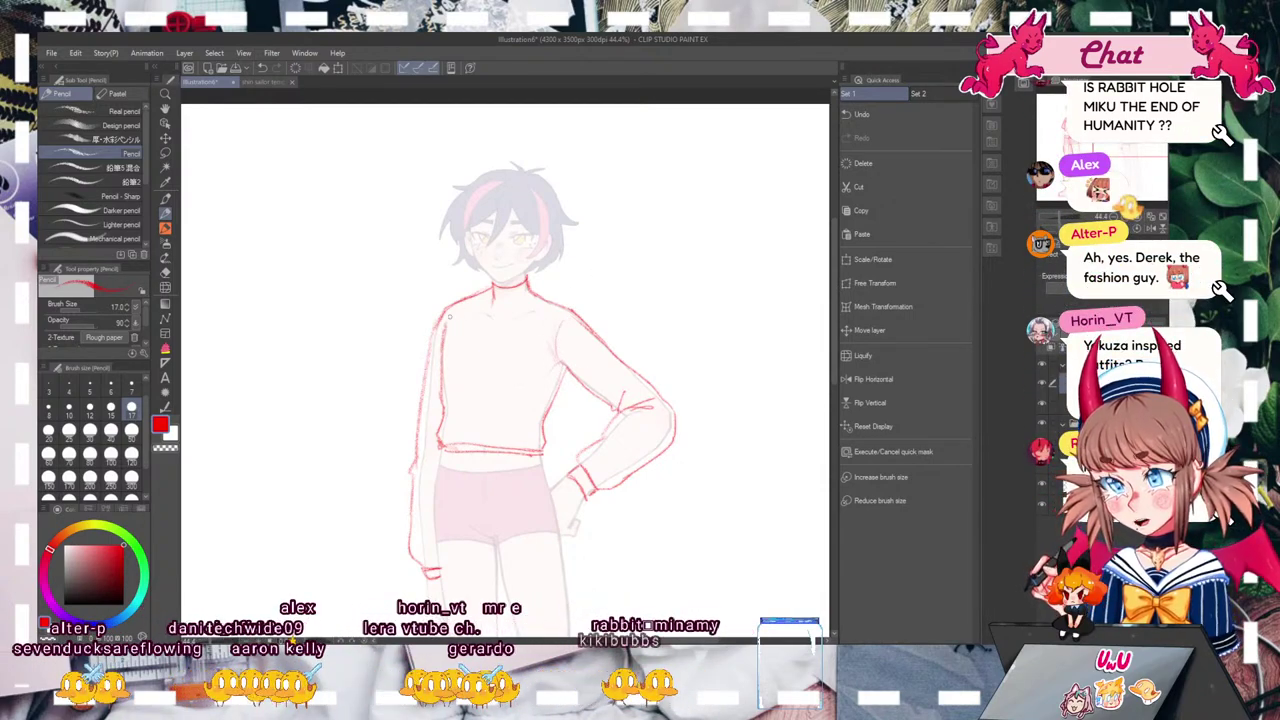
# Step: Try headwear variants on the hair, ending with a brimmed cat-eared cap, and clear them from the head
pyautogui.moveTo(1060, 216); pyautogui.dragTo(1059, 221)
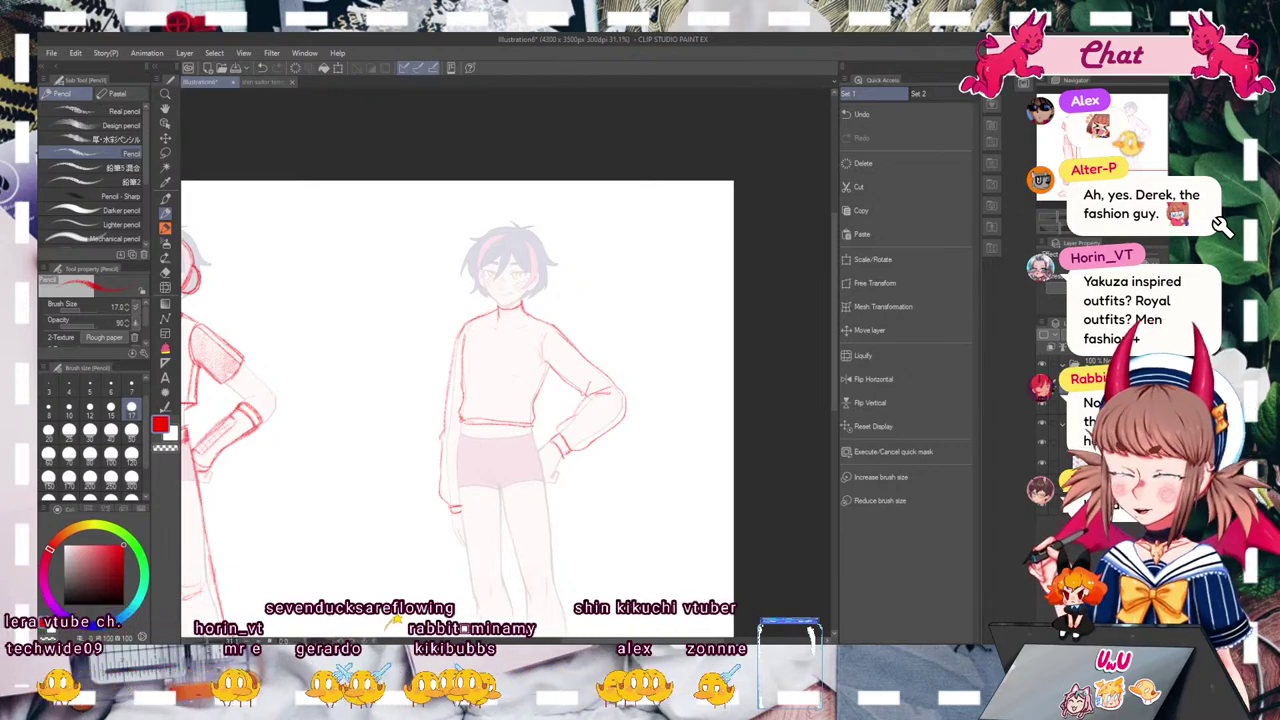
pyautogui.moveTo(1130, 150); pyautogui.dragTo(1133, 120)
pyautogui.click(1063, 220)
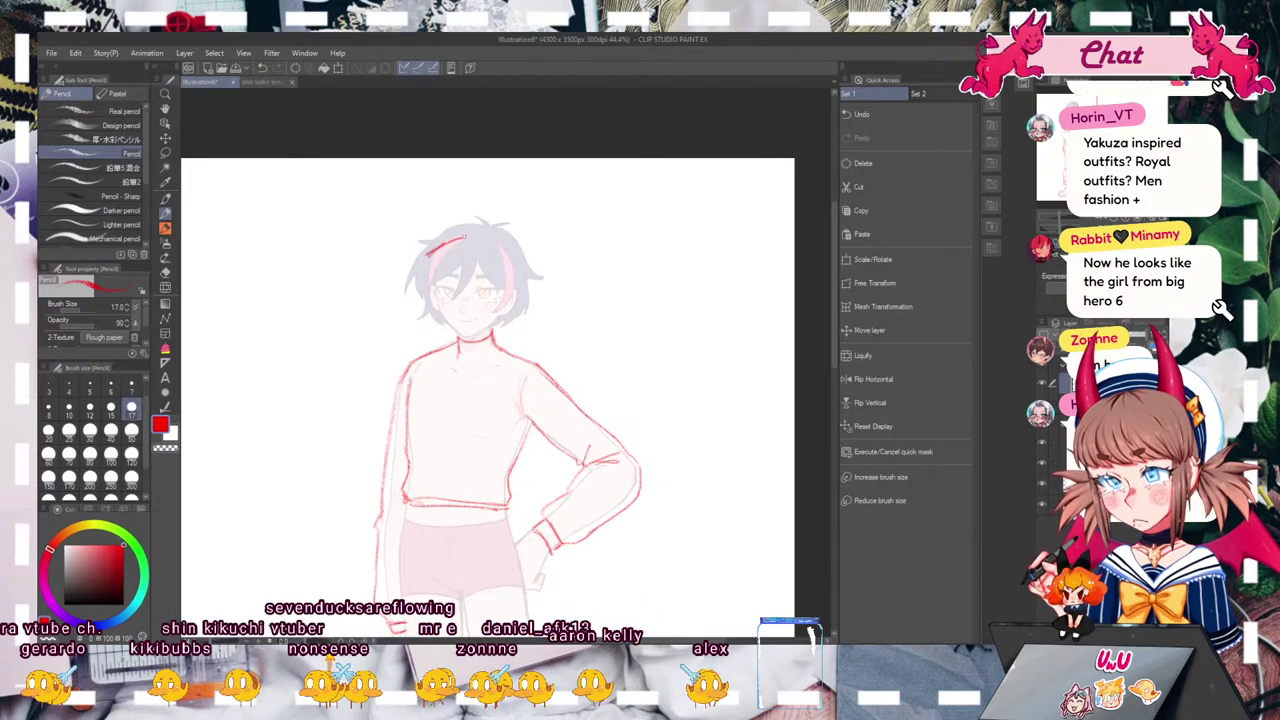
pyautogui.hotkey('ctrl', 'z')
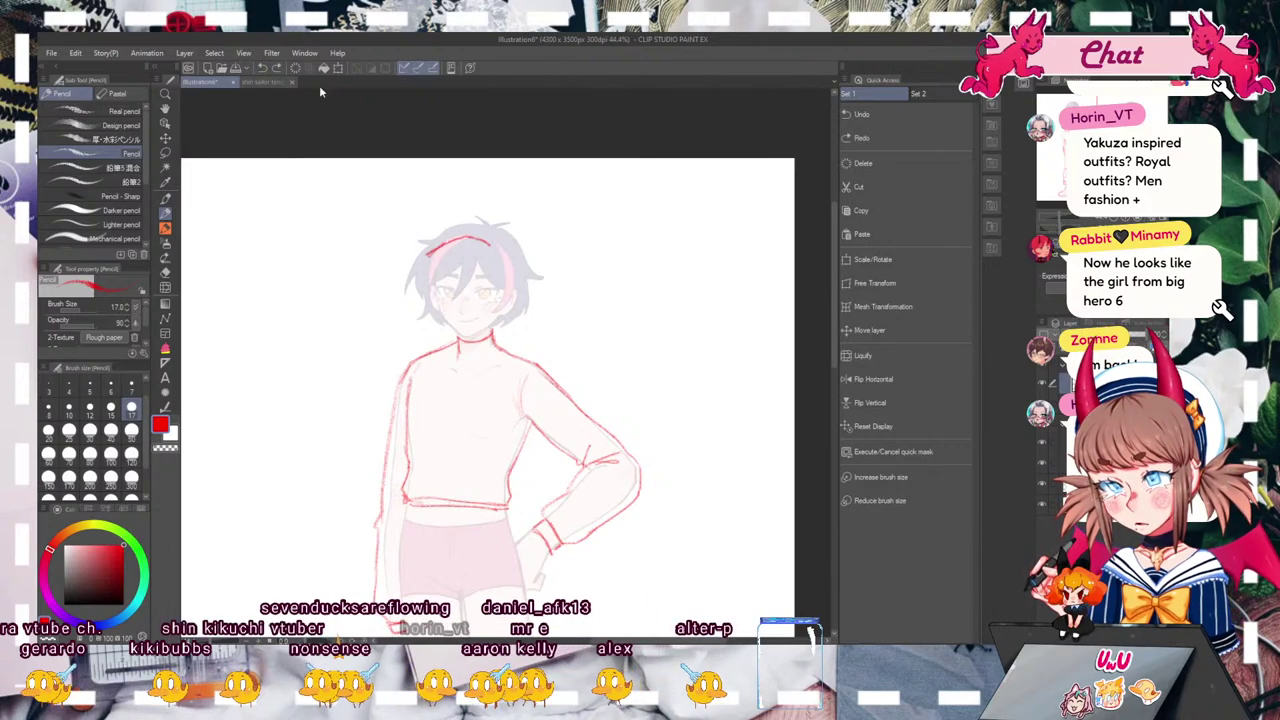
pyautogui.click(268, 64)
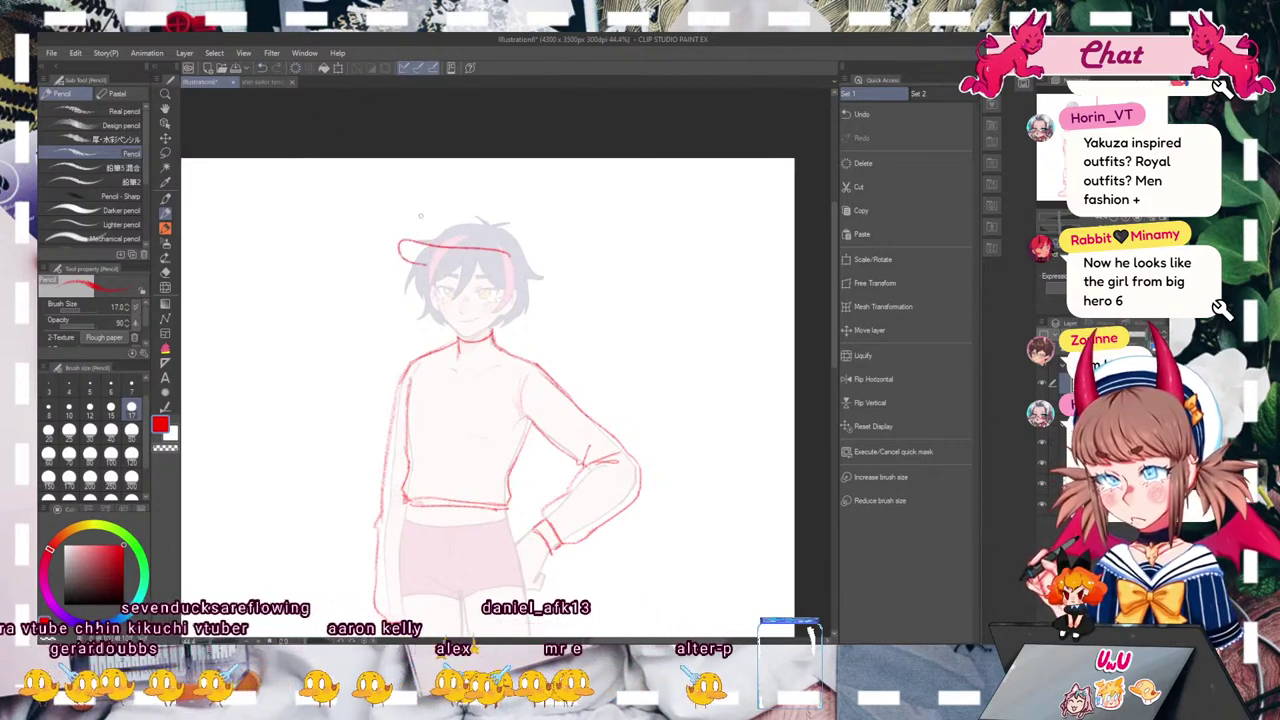
pyautogui.click(266, 66)
pyautogui.moveTo(424, 262)
pyautogui.mouseDown()
pyautogui.moveTo(420, 252)
pyautogui.moveTo(469, 227)
pyautogui.moveTo(517, 258)
pyautogui.moveTo(420, 262)
pyautogui.mouseUp()
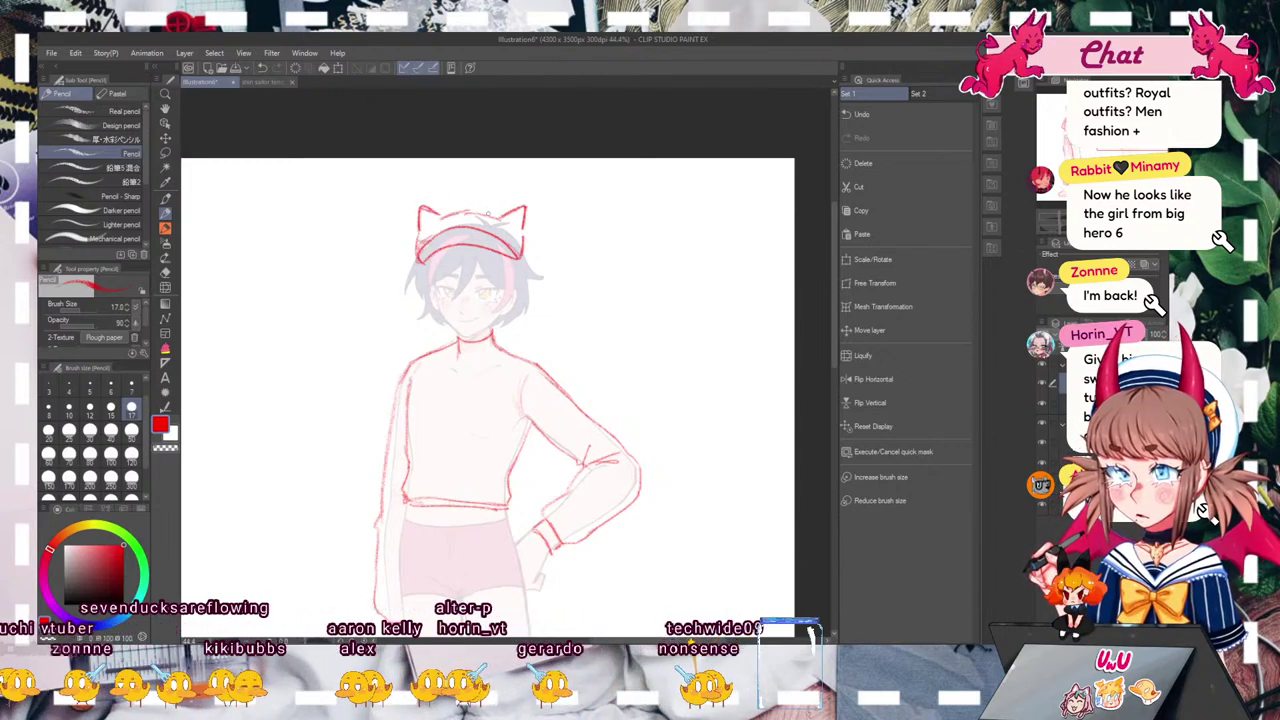
pyautogui.moveTo(424, 214)
pyautogui.mouseDown()
pyautogui.moveTo(442, 240)
pyautogui.moveTo(508, 250)
pyautogui.moveTo(509, 235)
pyautogui.mouseUp()
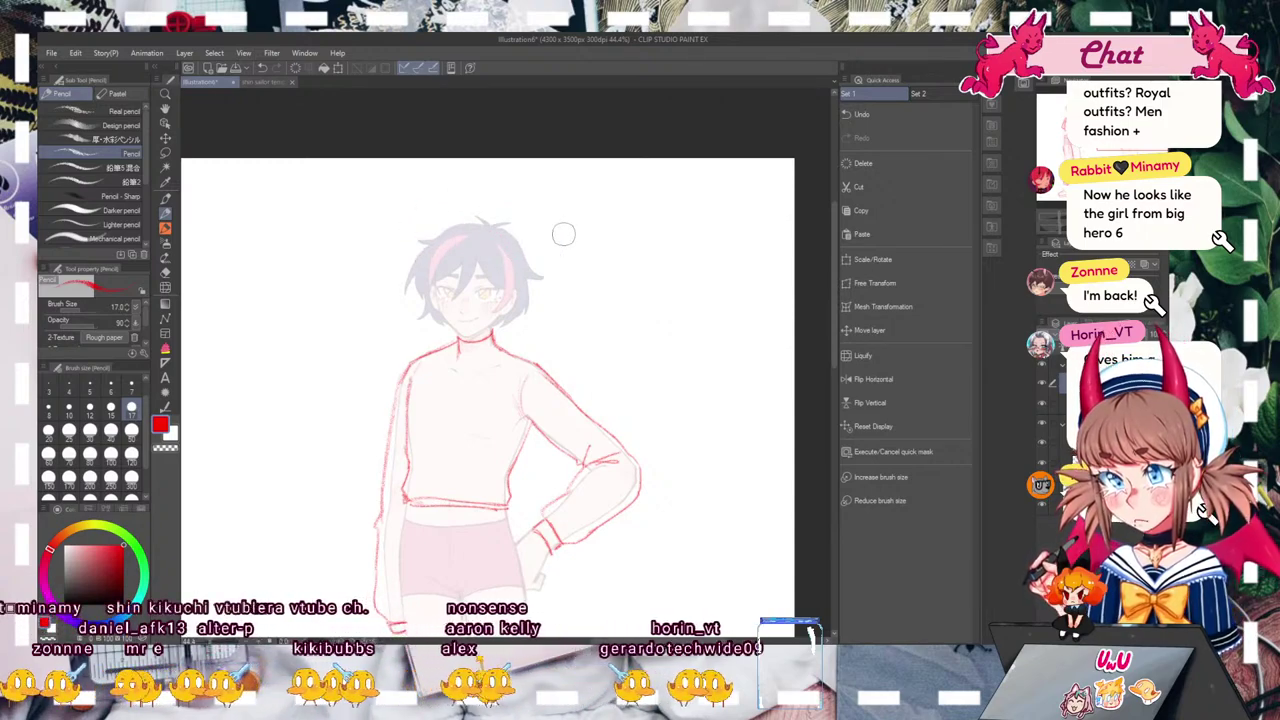
# Step: Try a cat-eared cap with a wide oval brim on the head and compare both figures at full size
pyautogui.moveTo(430, 256)
pyautogui.mouseDown()
pyautogui.moveTo(410, 262)
pyautogui.moveTo(426, 236)
pyautogui.moveTo(494, 228)
pyautogui.moveTo(520, 260)
pyautogui.moveTo(500, 264)
pyautogui.mouseUp()
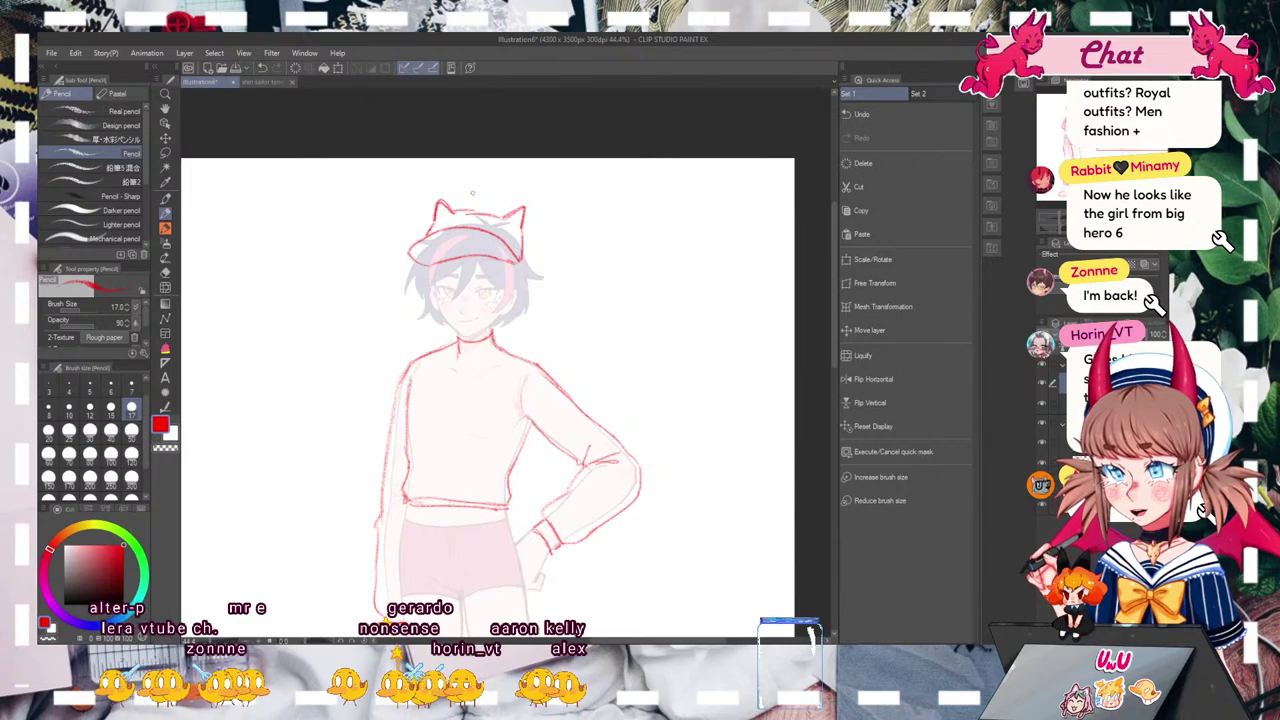
pyautogui.moveTo(510, 214); pyautogui.dragTo(526, 256)
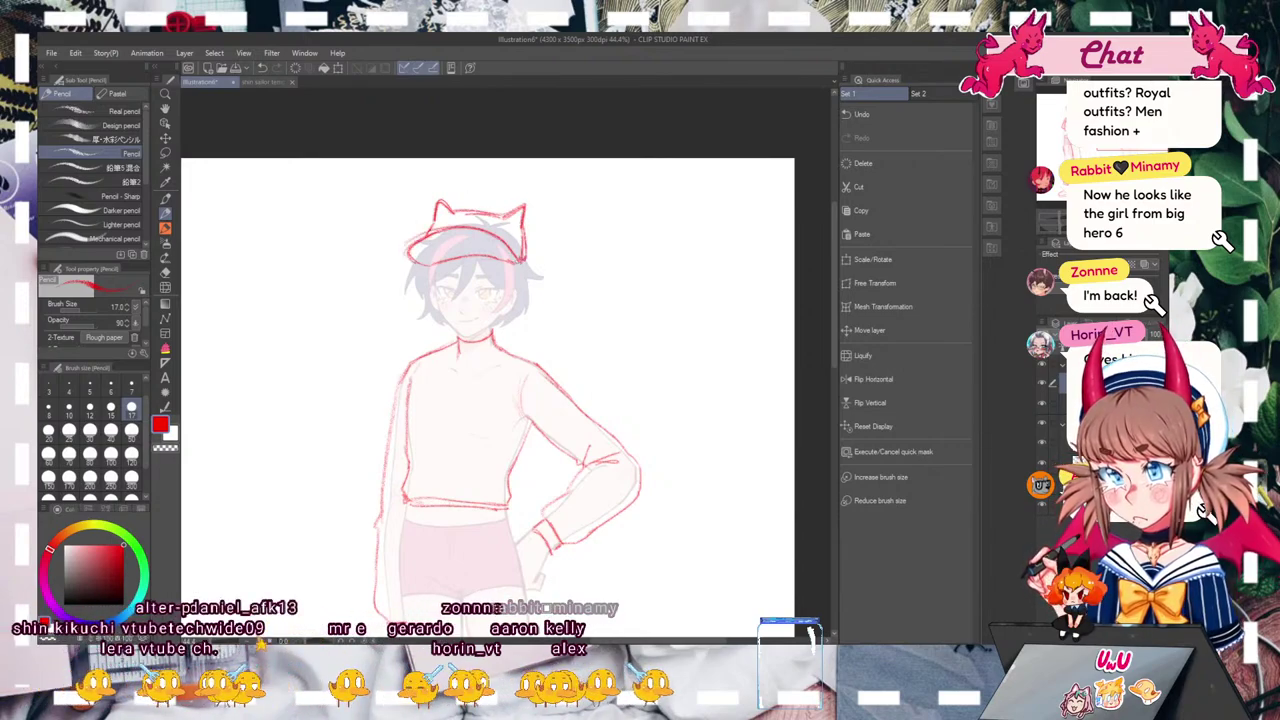
pyautogui.moveTo(522, 261); pyautogui.dragTo(474, 256)
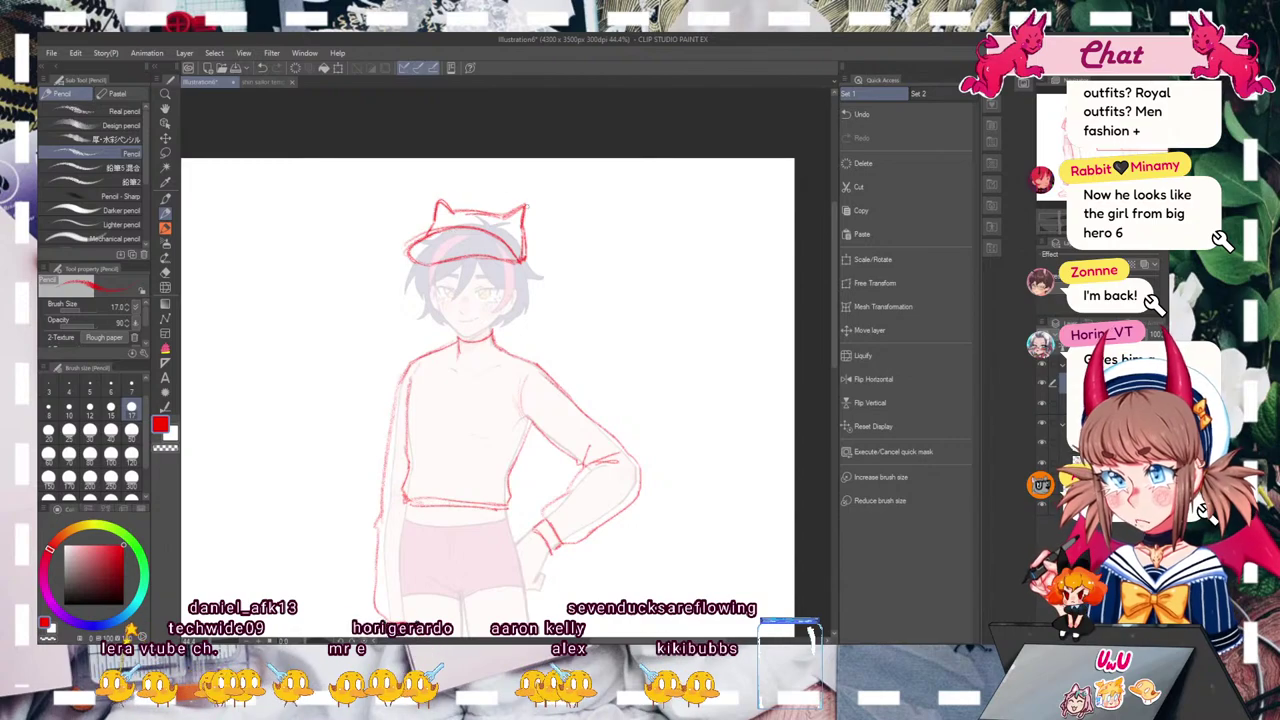
pyautogui.hotkey('ctrl', '0')
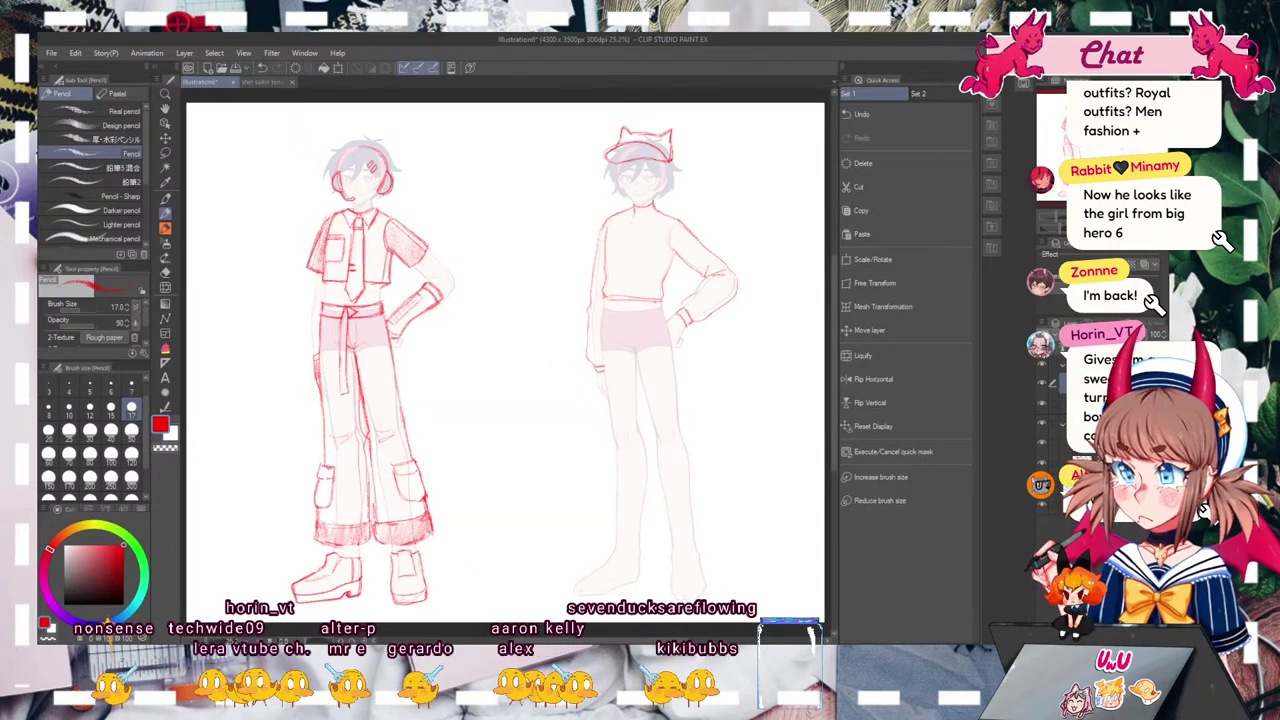
pyautogui.click(1043, 409)
pyautogui.click(1044, 408)
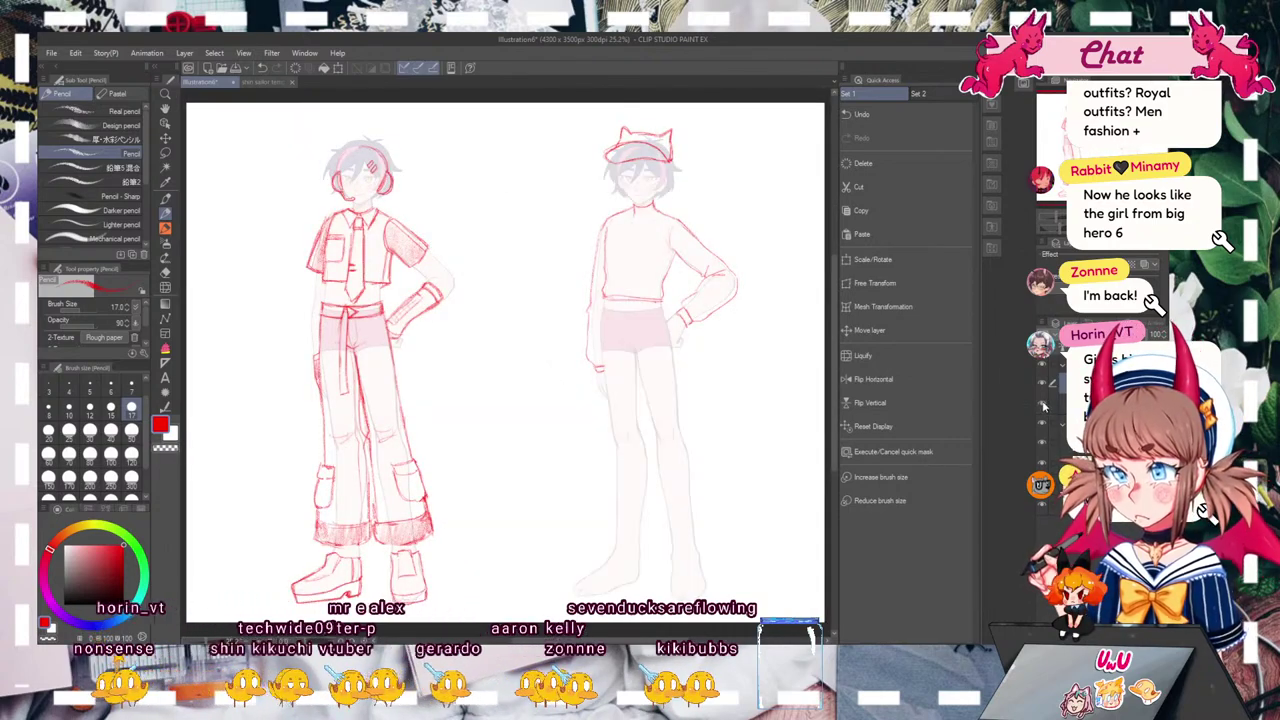
# Step: Clear the cap and try a loose cat-eared hood around the face with a V neckline and armhole seams on the top
pyautogui.moveTo(624, 134)
pyautogui.mouseDown()
pyautogui.moveTo(663, 136)
pyautogui.moveTo(524, 275)
pyautogui.moveTo(502, 383)
pyautogui.mouseUp()
pyautogui.moveTo(1060, 218)
pyautogui.mouseDown()
pyautogui.moveTo(1043, 218)
pyautogui.moveTo(1058, 218)
pyautogui.mouseUp()
pyautogui.scroll(1, 515, 365)
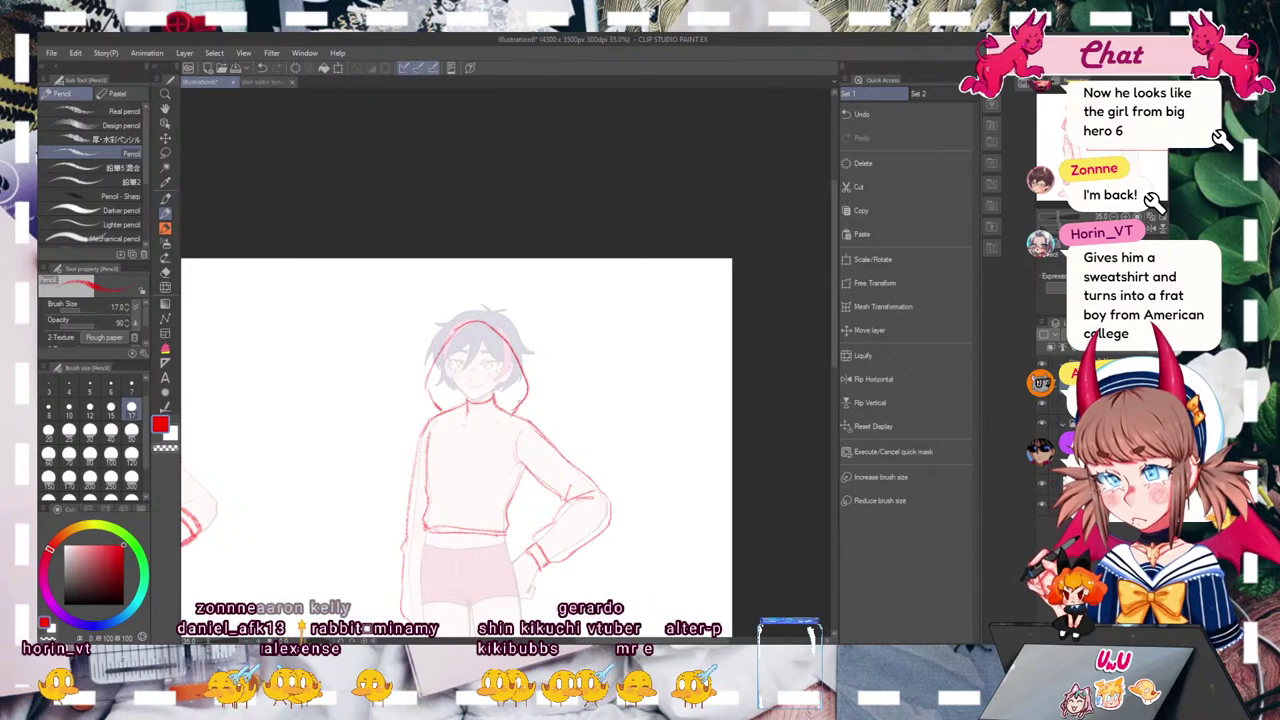
pyautogui.moveTo(449, 318)
pyautogui.mouseDown()
pyautogui.moveTo(430, 306)
pyautogui.moveTo(431, 328)
pyautogui.moveTo(519, 300)
pyautogui.moveTo(521, 328)
pyautogui.moveTo(464, 308)
pyautogui.mouseUp()
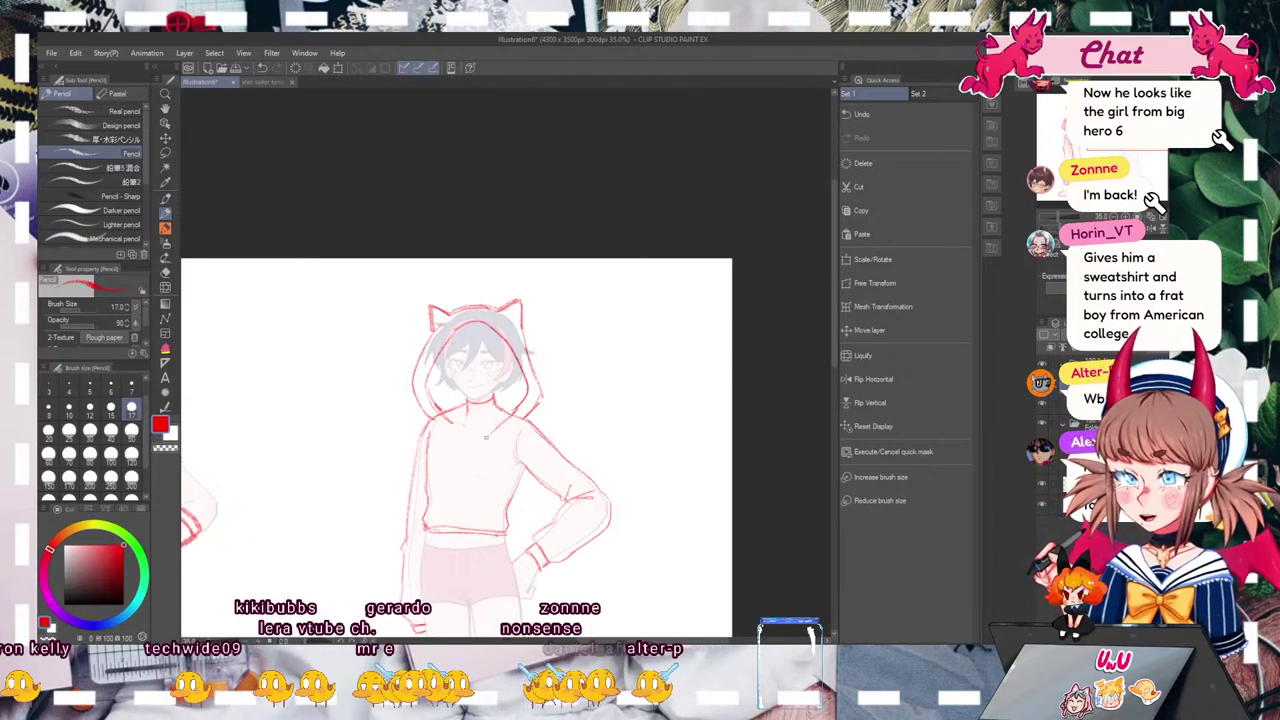
pyautogui.moveTo(455, 434); pyautogui.dragTo(468, 457)
pyautogui.moveTo(490, 434)
pyautogui.mouseDown()
pyautogui.moveTo(468, 456)
pyautogui.moveTo(521, 468)
pyautogui.moveTo(515, 502)
pyautogui.mouseUp()
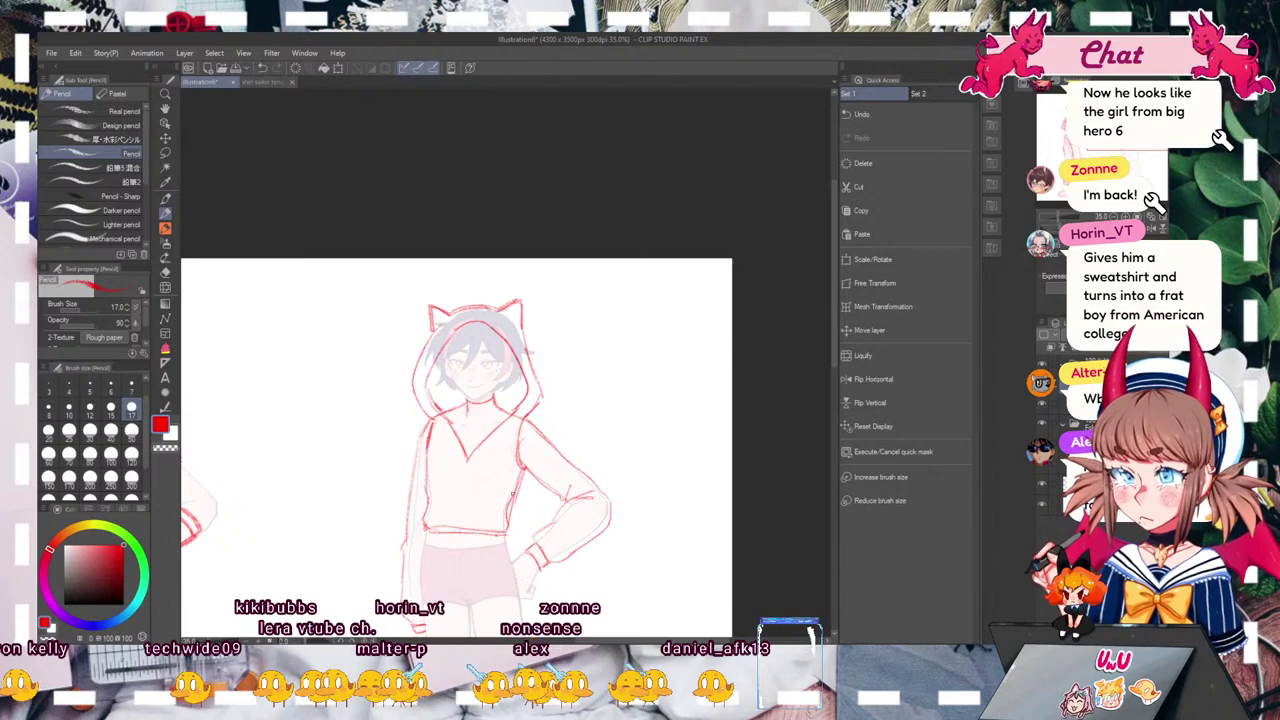
pyautogui.click(1150, 217)
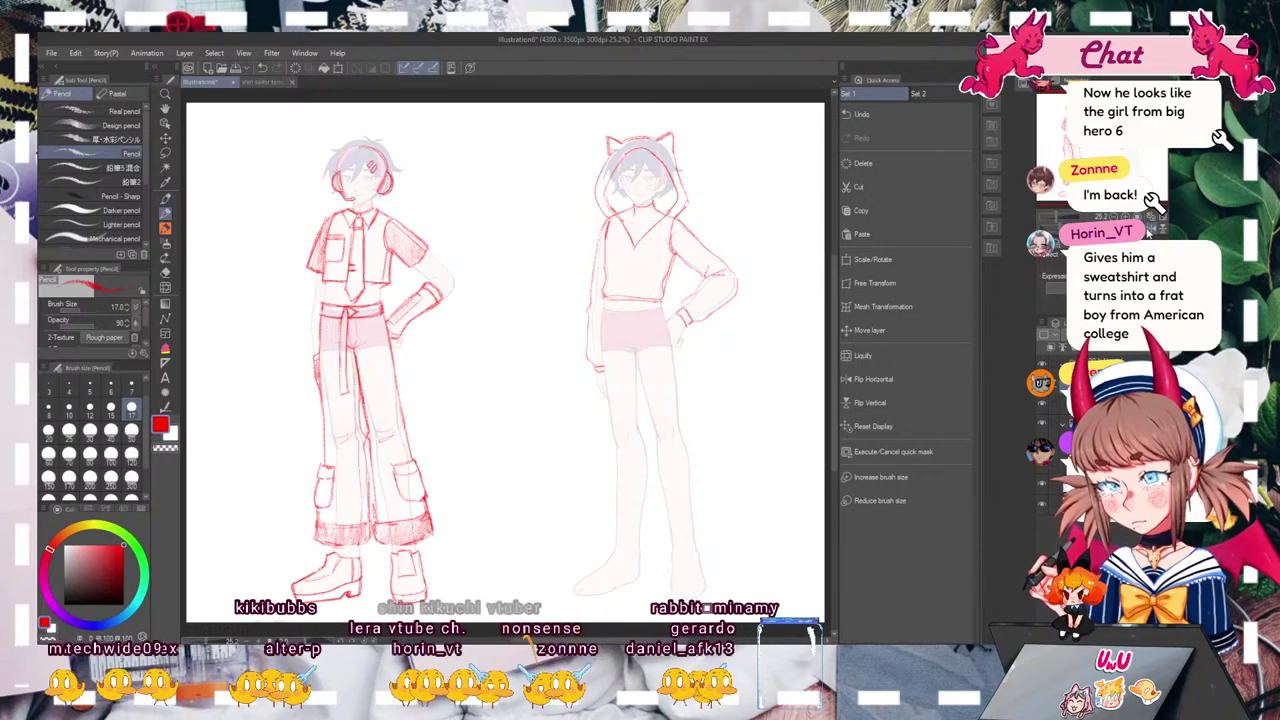
# Step: Undo the hood, its cat ears, the V neckline and the armhole seams
pyautogui.click(263, 70)
pyautogui.click(263, 70)
pyautogui.click(263, 70)
pyautogui.click(265, 72)
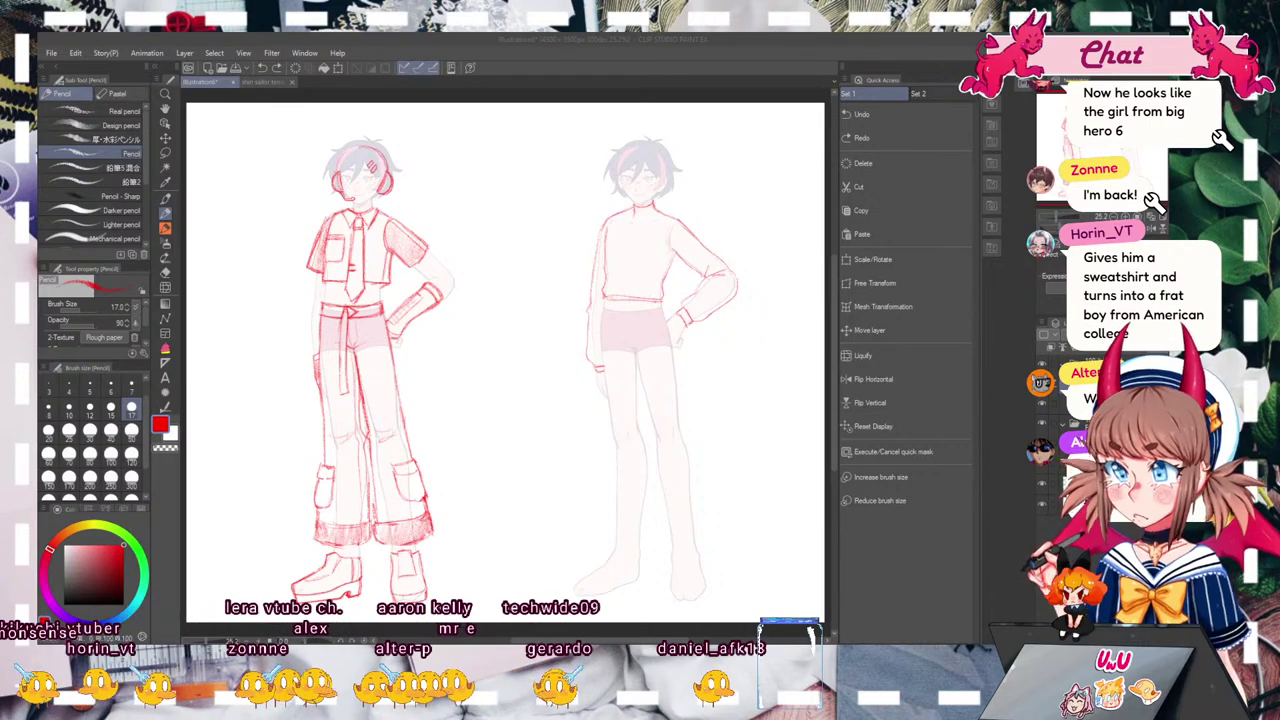
# Step: Draw a deep asymmetric V opening from the shoulder across the chest to the opposite armpit, with an off-centre closure line to the hem
pyautogui.scroll(4, 715, 190)
pyautogui.moveTo(498, 253); pyautogui.dragTo(468, 245)
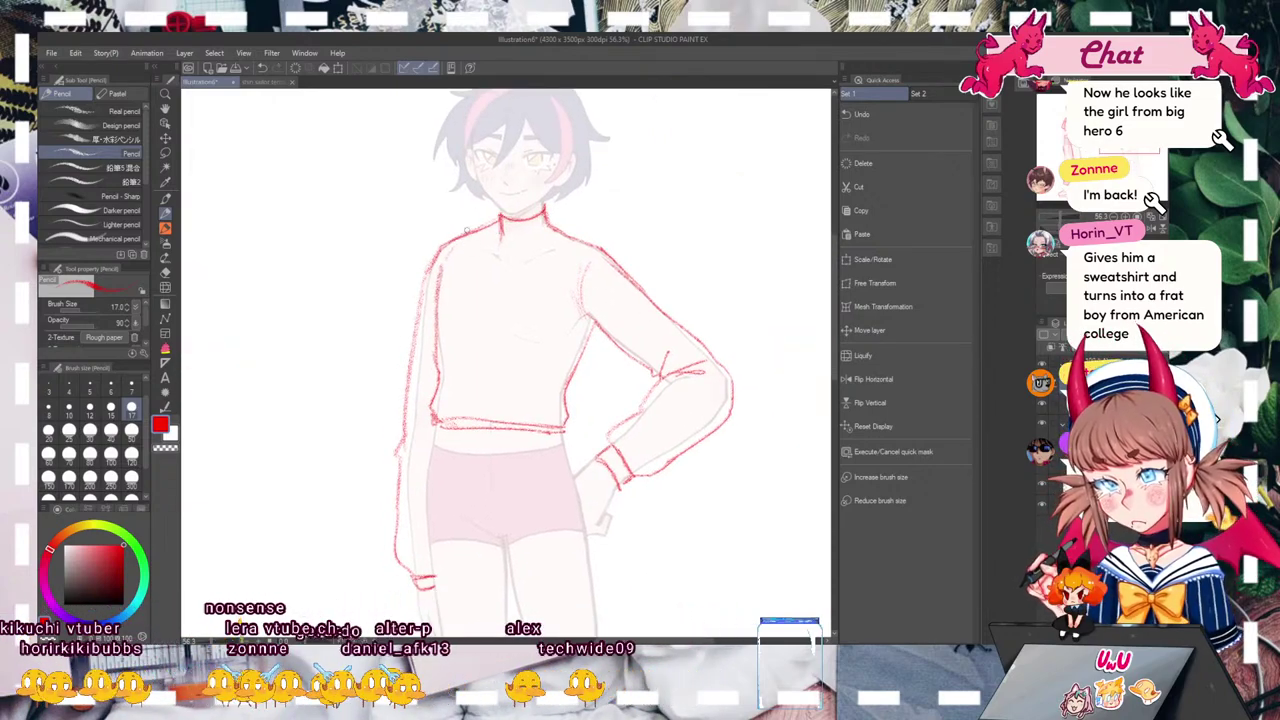
pyautogui.moveTo(470, 232)
pyautogui.mouseDown()
pyautogui.moveTo(492, 304)
pyautogui.moveTo(528, 352)
pyautogui.moveTo(532, 424)
pyautogui.mouseUp()
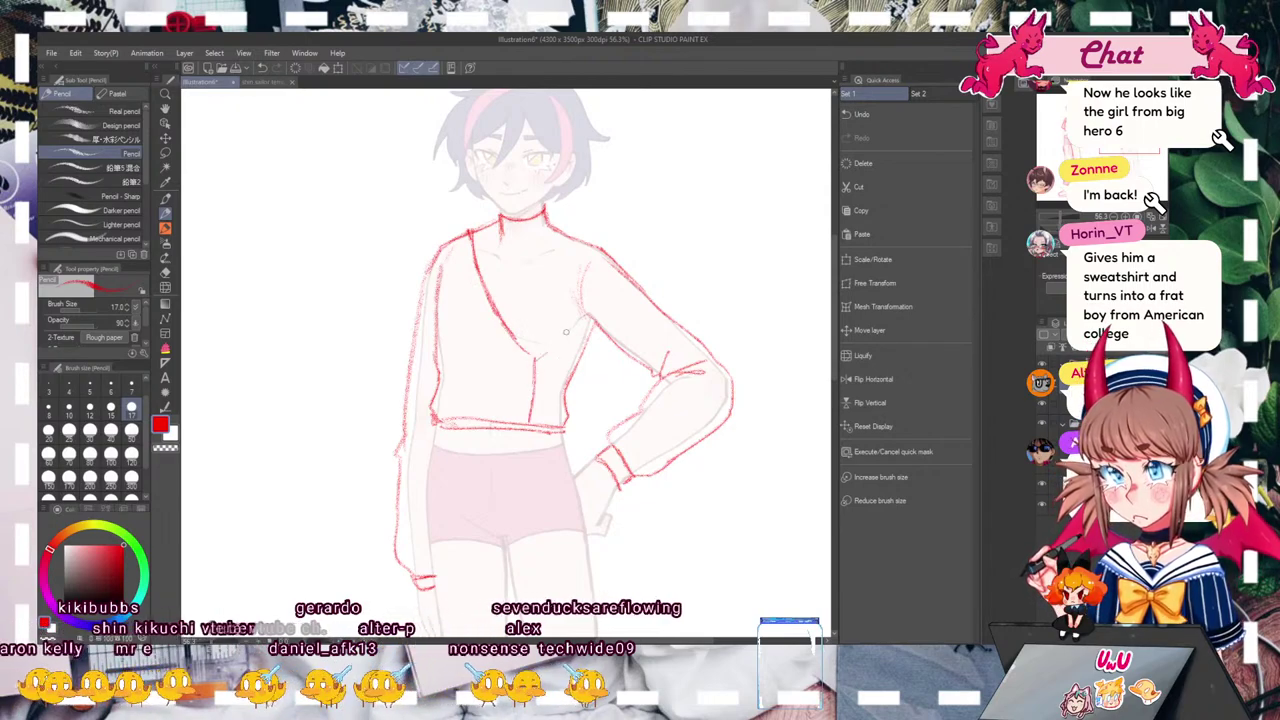
pyautogui.moveTo(535, 358)
pyautogui.mouseDown()
pyautogui.moveTo(572, 327)
pyautogui.moveTo(537, 357)
pyautogui.mouseUp()
pyautogui.moveTo(536, 358); pyautogui.dragTo(530, 416)
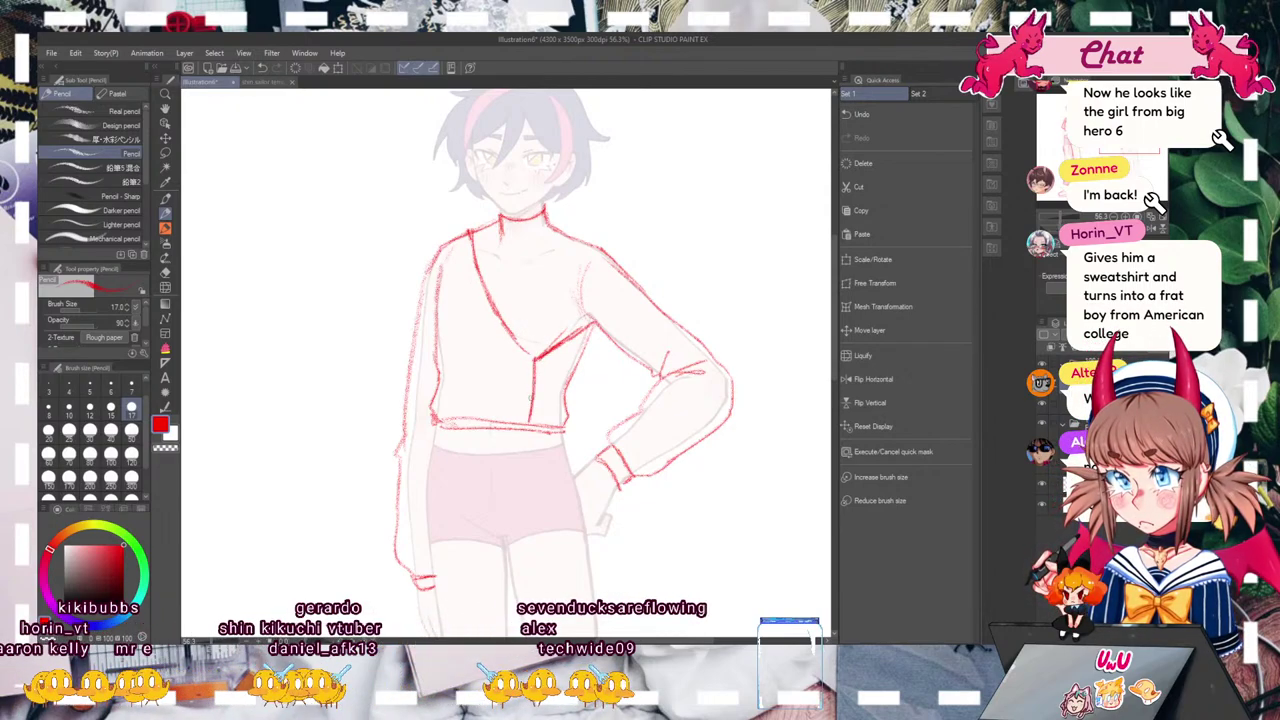
# Step: Erase the hanging arm's lower sleeve and redraw it straighter, ending in a wide turned-up cuff
pyautogui.moveTo(408, 400)
pyautogui.mouseDown()
pyautogui.moveTo(395, 495)
pyautogui.moveTo(428, 571)
pyautogui.mouseUp()
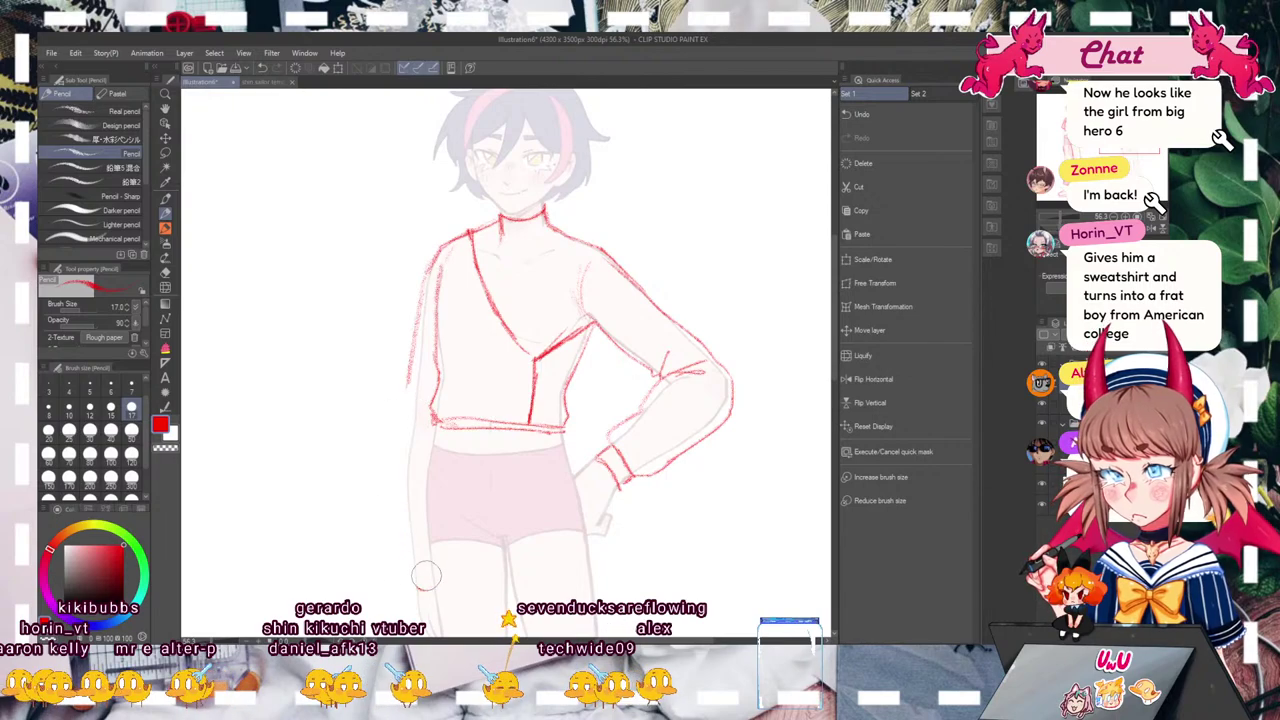
pyautogui.moveTo(413, 360); pyautogui.dragTo(395, 535)
pyautogui.moveTo(392, 556)
pyautogui.mouseDown()
pyautogui.moveTo(390, 583)
pyautogui.moveTo(434, 587)
pyautogui.mouseUp()
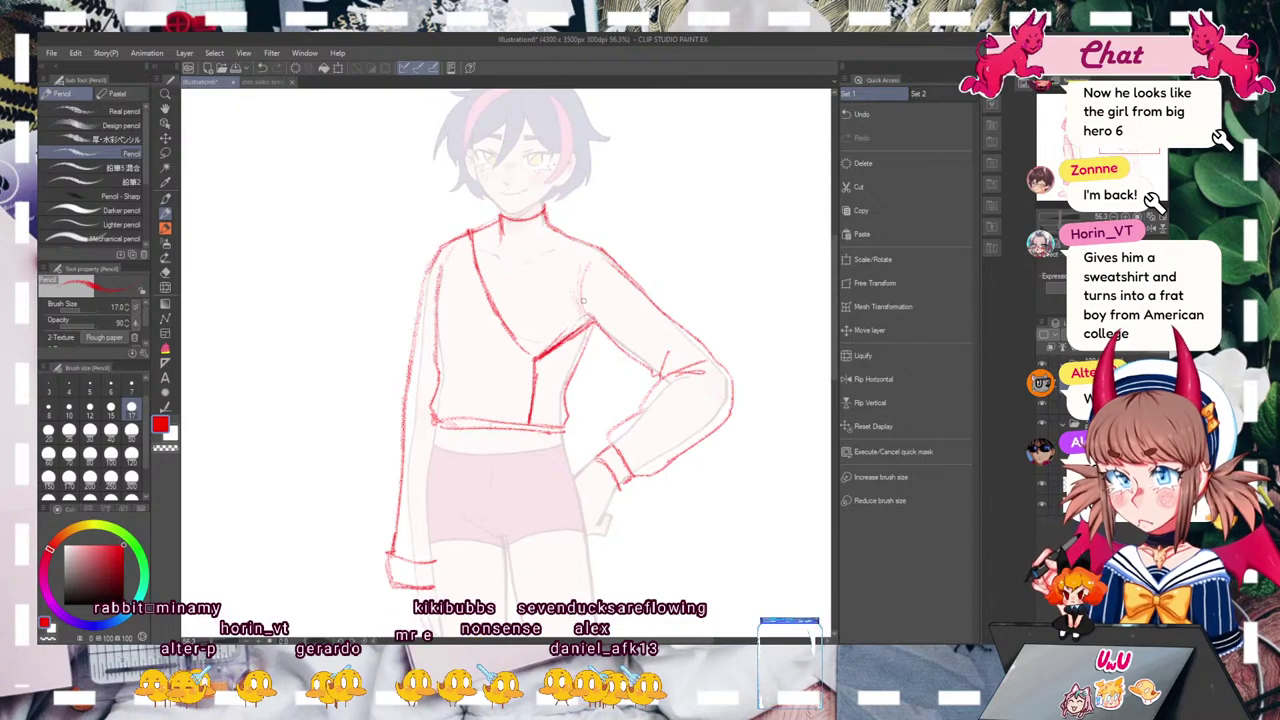
# Step: Try a notched lapel along the long diagonal edge of the jacket opening
pyautogui.moveTo(470, 233)
pyautogui.mouseDown()
pyautogui.moveTo(470, 305)
pyautogui.moveTo(534, 358)
pyautogui.mouseUp()
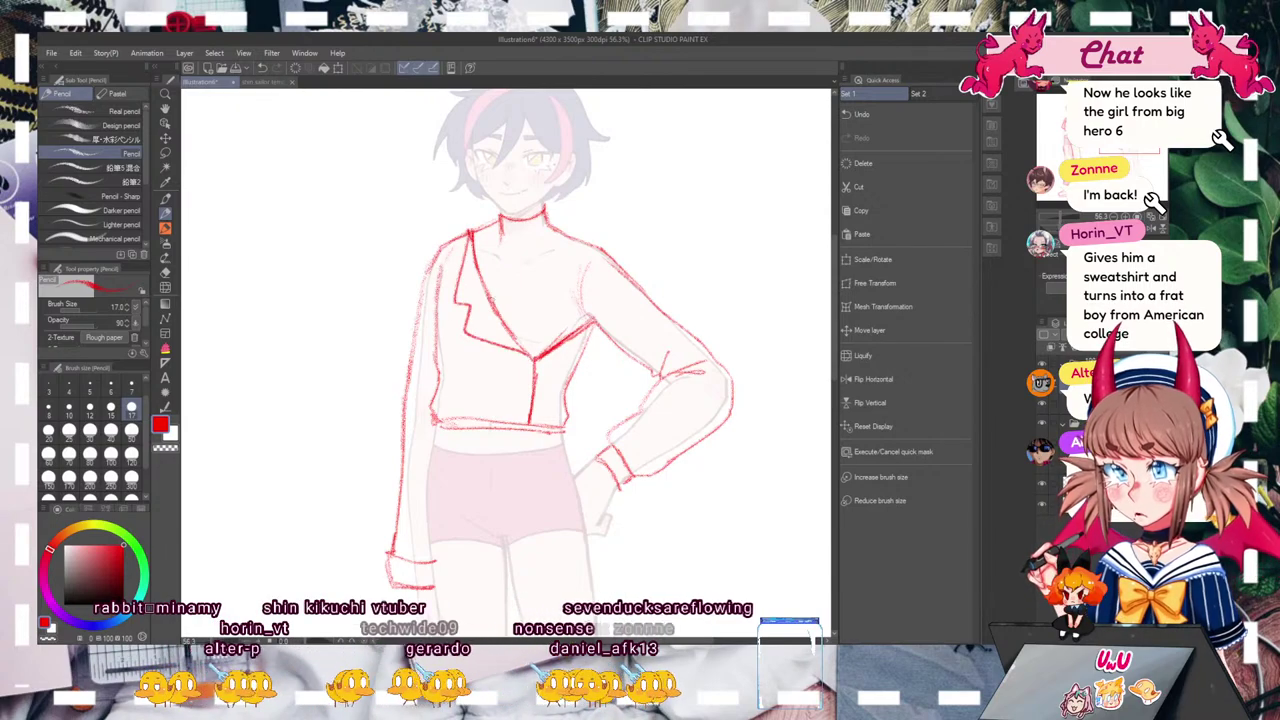
pyautogui.click(263, 67)
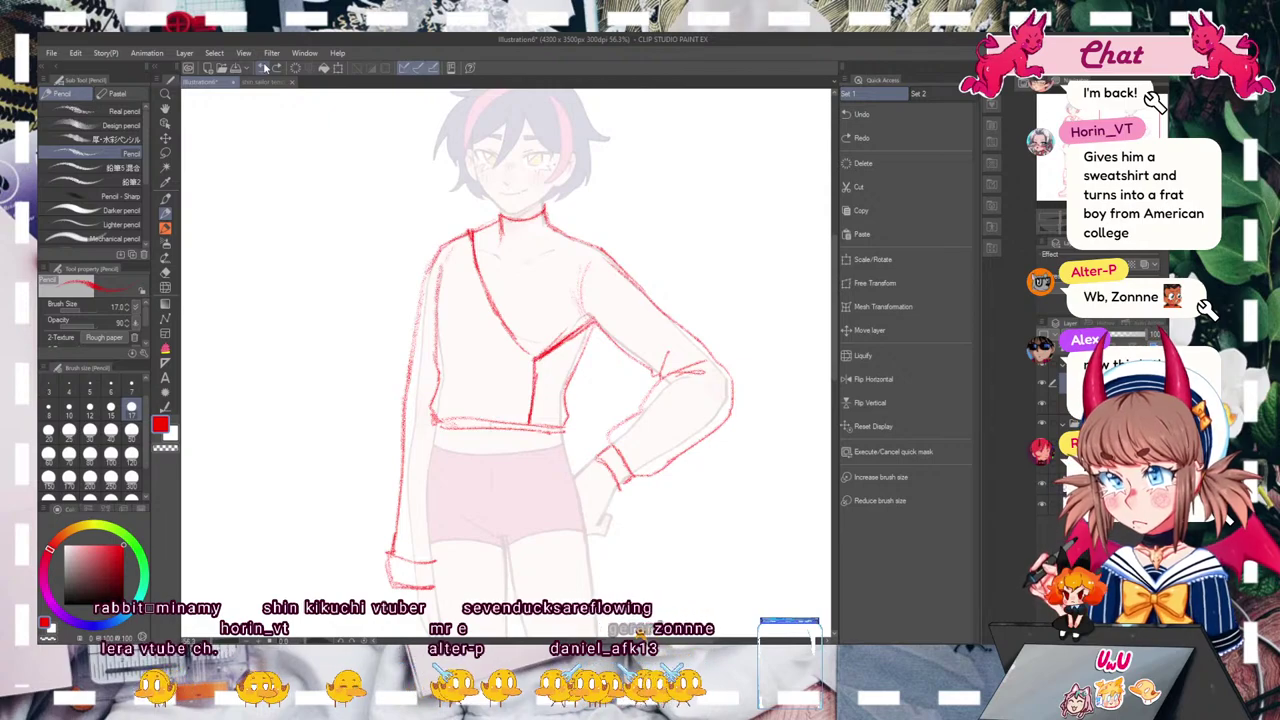
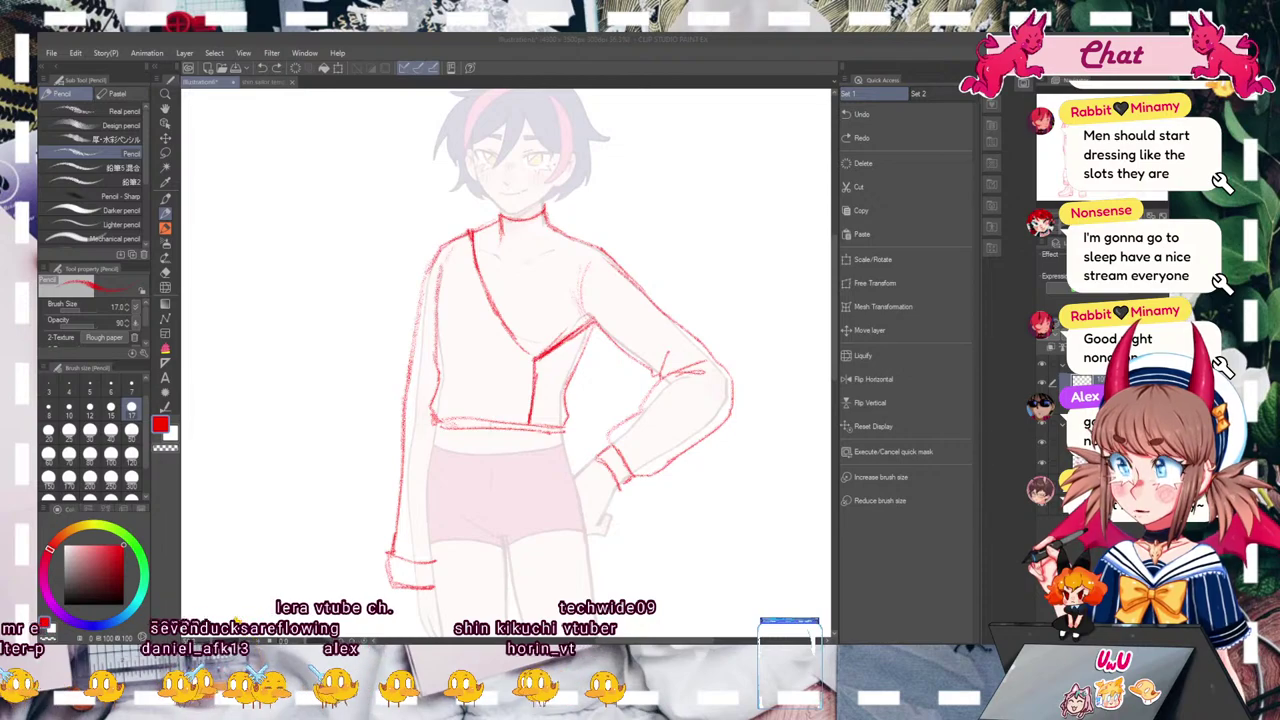
# Step: Undo the diagonal jacket opening and the hanging arm's straight cuffed sleeve on the second figure
pyautogui.hotkey('ctrl', '0')
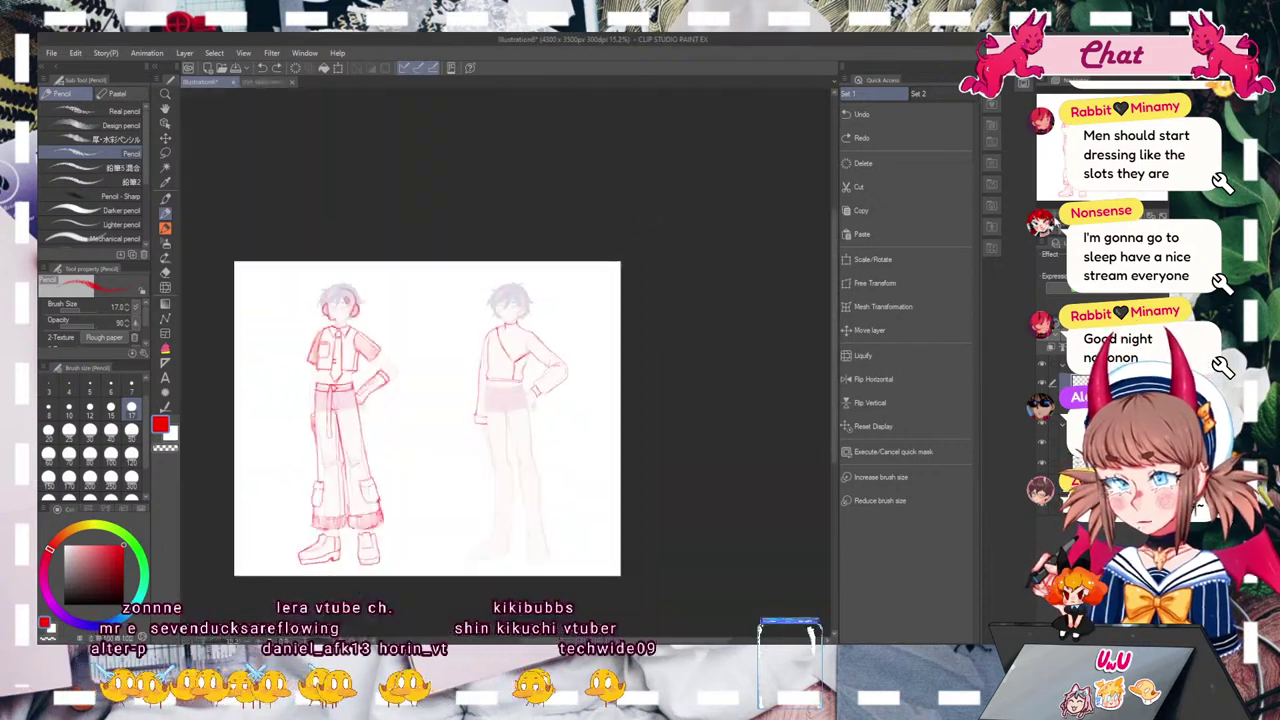
pyautogui.hotkey('ctrl', '+')
pyautogui.hotkey('ctrl', '+')
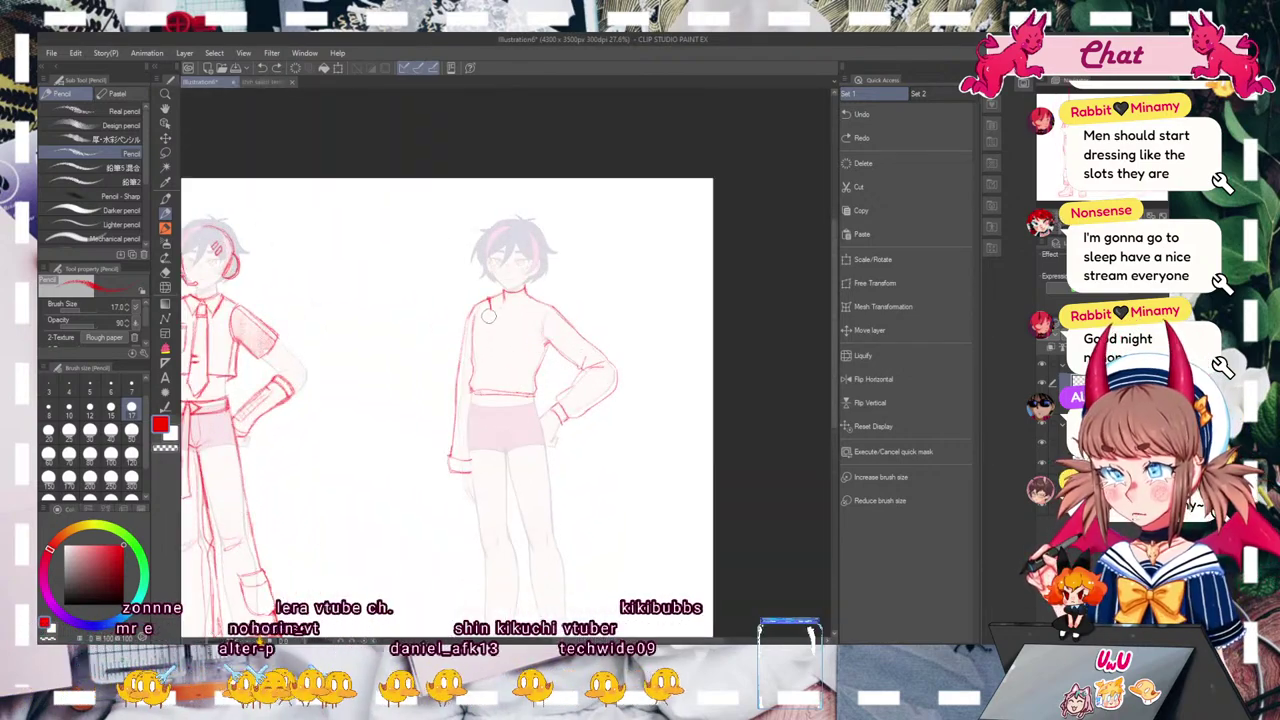
pyautogui.hotkey('ctrl', 'z')
pyautogui.hotkey('ctrl', 'z')
pyautogui.hotkey('ctrl', 'z')
pyautogui.hotkey('ctrl', 'z')
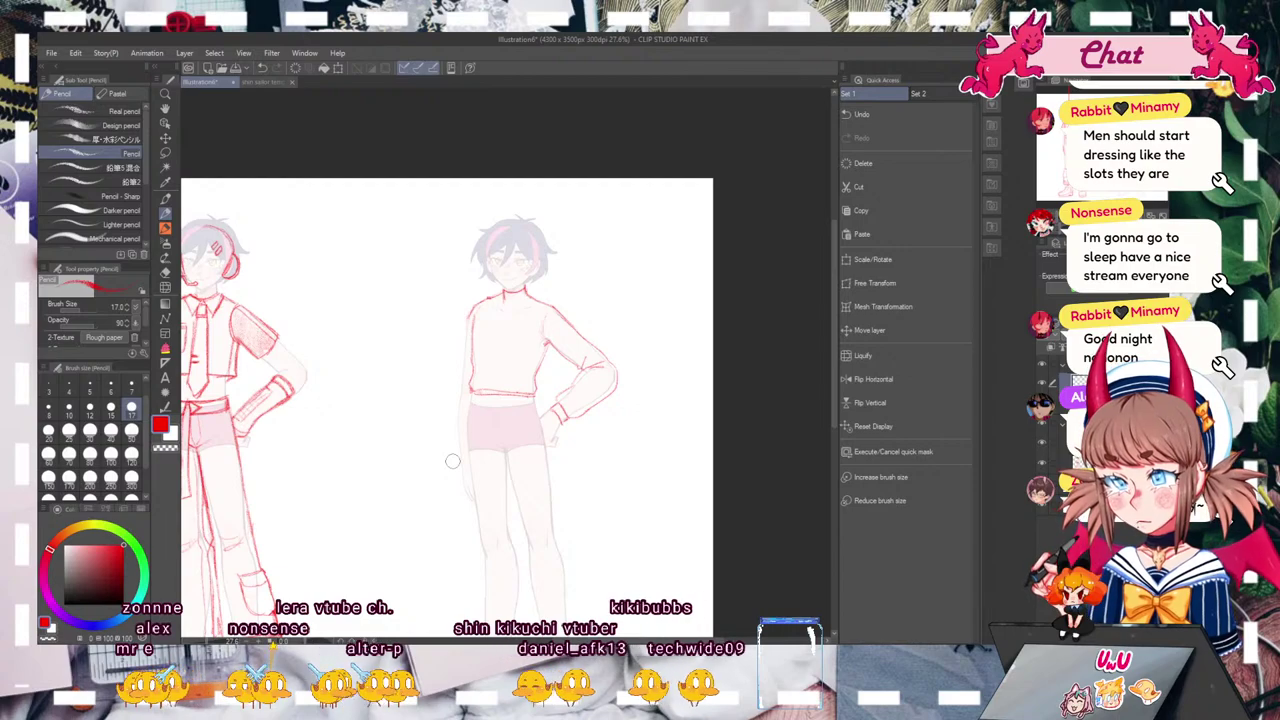
# Step: Redraw the hanging arm's sleeve, and outline a long open coat with a raised collar draped over the shoulders
pyautogui.moveTo(466, 326)
pyautogui.mouseDown()
pyautogui.moveTo(451, 428)
pyautogui.moveTo(455, 466)
pyautogui.moveTo(470, 472)
pyautogui.mouseUp()
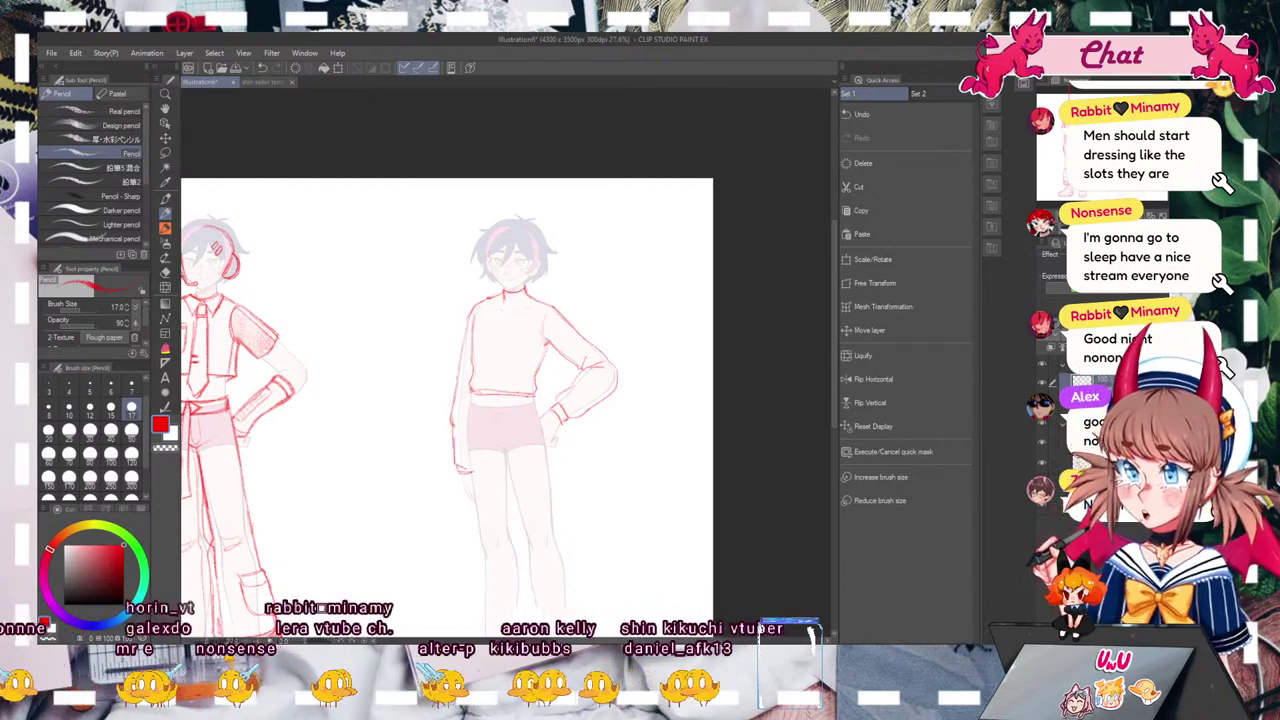
pyautogui.moveTo(460, 374); pyautogui.dragTo(454, 460)
pyautogui.moveTo(524, 291)
pyautogui.mouseDown()
pyautogui.moveTo(545, 285)
pyautogui.moveTo(538, 306)
pyautogui.mouseUp()
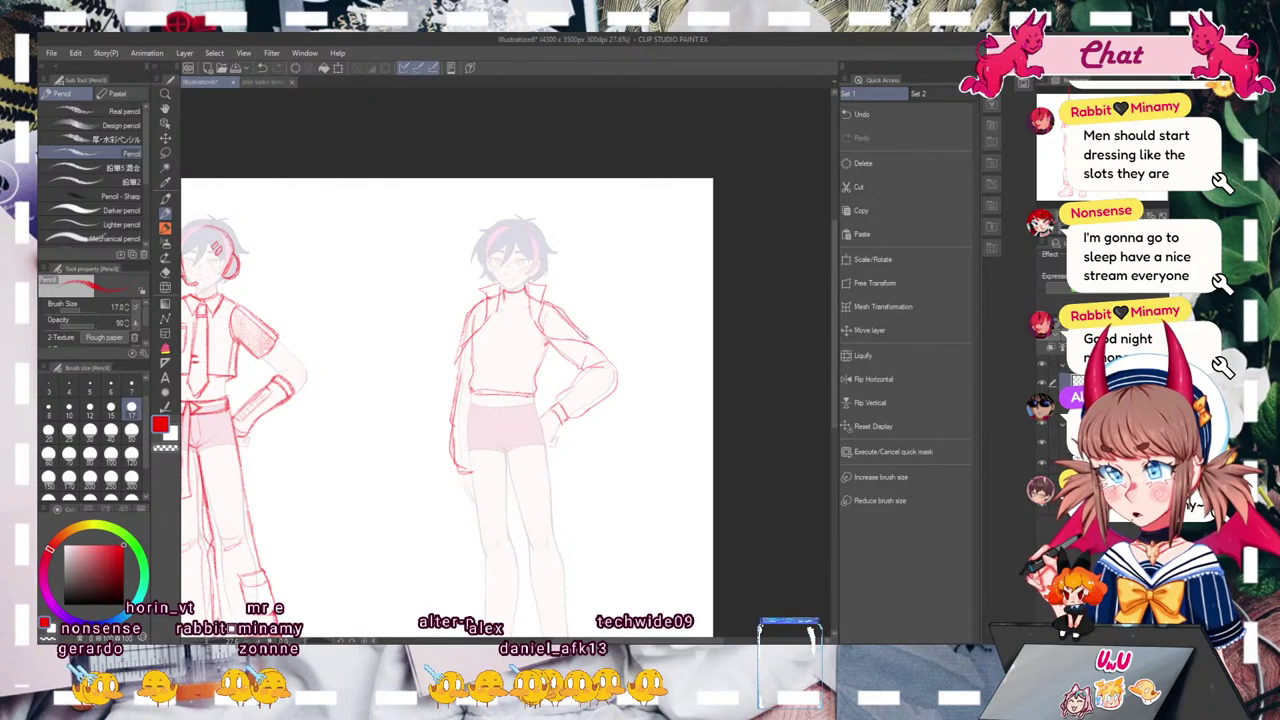
pyautogui.moveTo(618, 376); pyautogui.dragTo(626, 474)
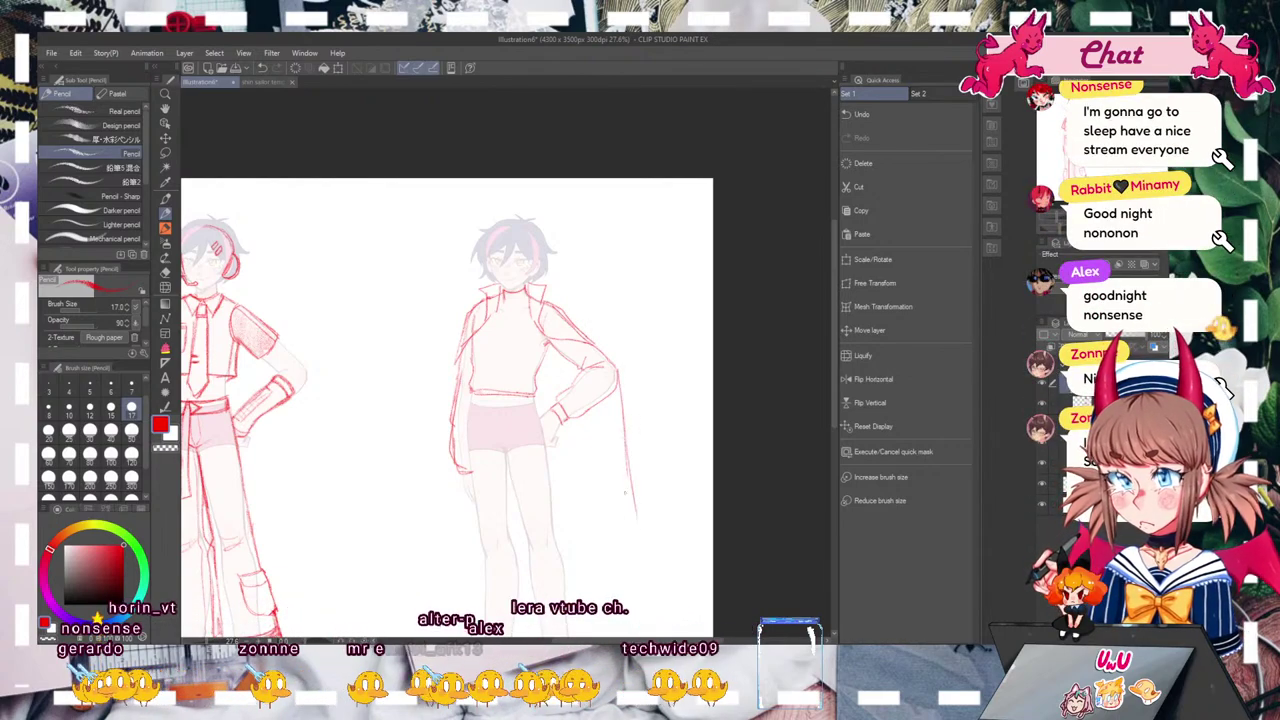
pyautogui.moveTo(458, 360)
pyautogui.mouseDown()
pyautogui.moveTo(427, 530)
pyautogui.moveTo(416, 432)
pyautogui.moveTo(443, 445)
pyautogui.moveTo(489, 532)
pyautogui.mouseUp()
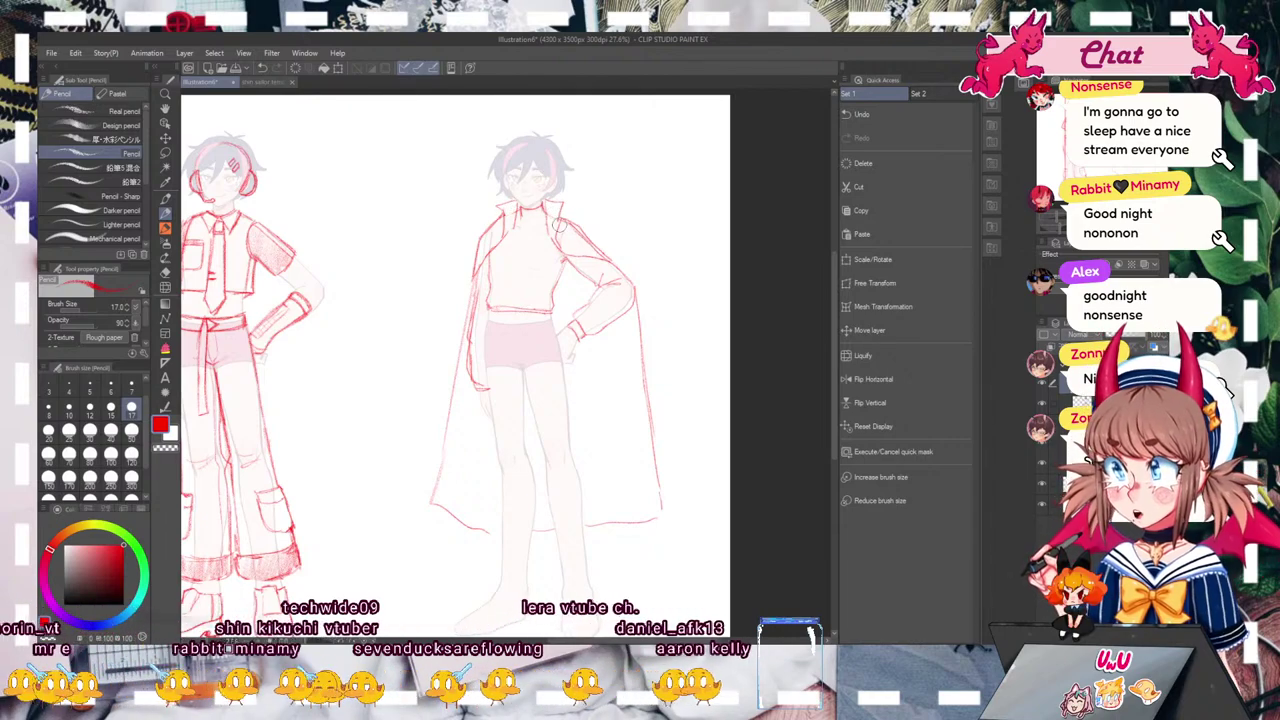
# Step: Add the draped coat's empty cuffed sleeves at both sides and a waist sash with one short and one long tail
pyautogui.moveTo(636, 288); pyautogui.dragTo(646, 392)
pyautogui.moveTo(638, 306); pyautogui.dragTo(660, 386)
pyautogui.moveTo(462, 330)
pyautogui.mouseDown()
pyautogui.moveTo(441, 384)
pyautogui.moveTo(460, 388)
pyautogui.moveTo(444, 413)
pyautogui.mouseUp()
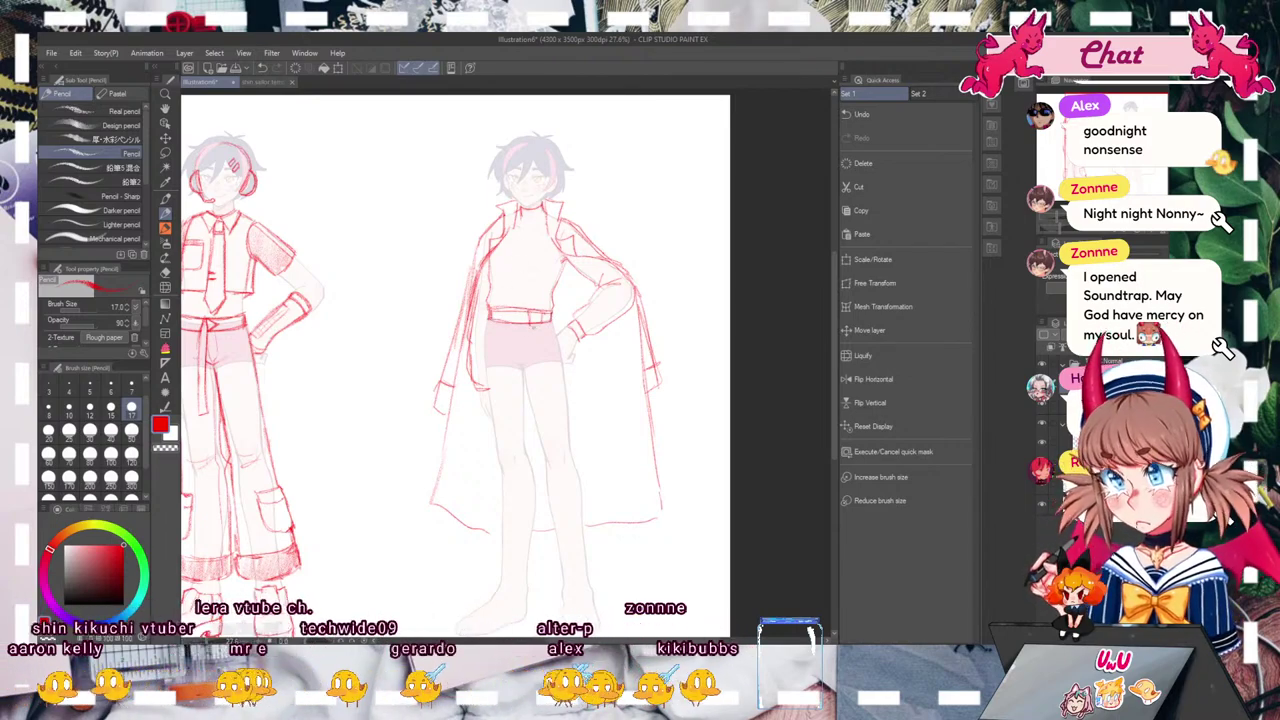
pyautogui.moveTo(520, 320)
pyautogui.mouseDown()
pyautogui.moveTo(516, 388)
pyautogui.moveTo(532, 394)
pyautogui.moveTo(513, 394)
pyautogui.moveTo(524, 376)
pyautogui.moveTo(551, 416)
pyautogui.mouseUp()
pyautogui.moveTo(556, 370); pyautogui.dragTo(558, 472)
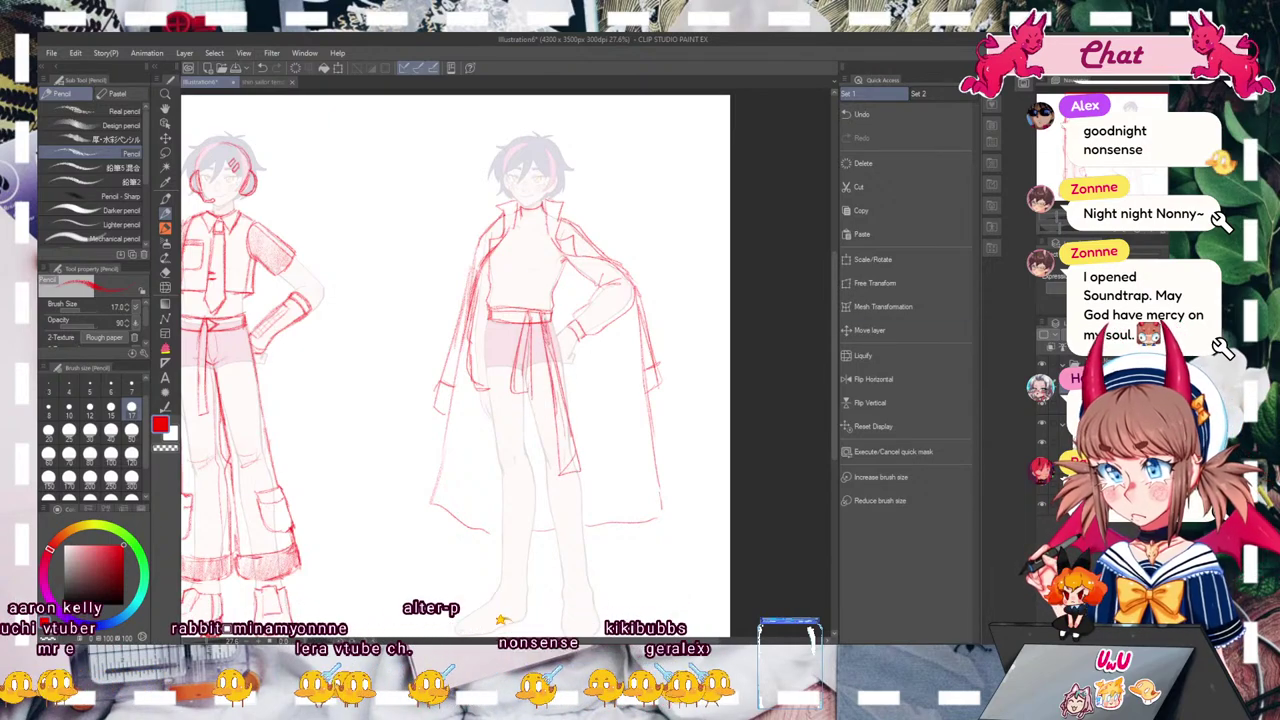
# Step: Hide and show the second character base to examine the coat and sash line work by itself
pyautogui.hotkey('ctrl', '0')
pyautogui.click(1041, 408)
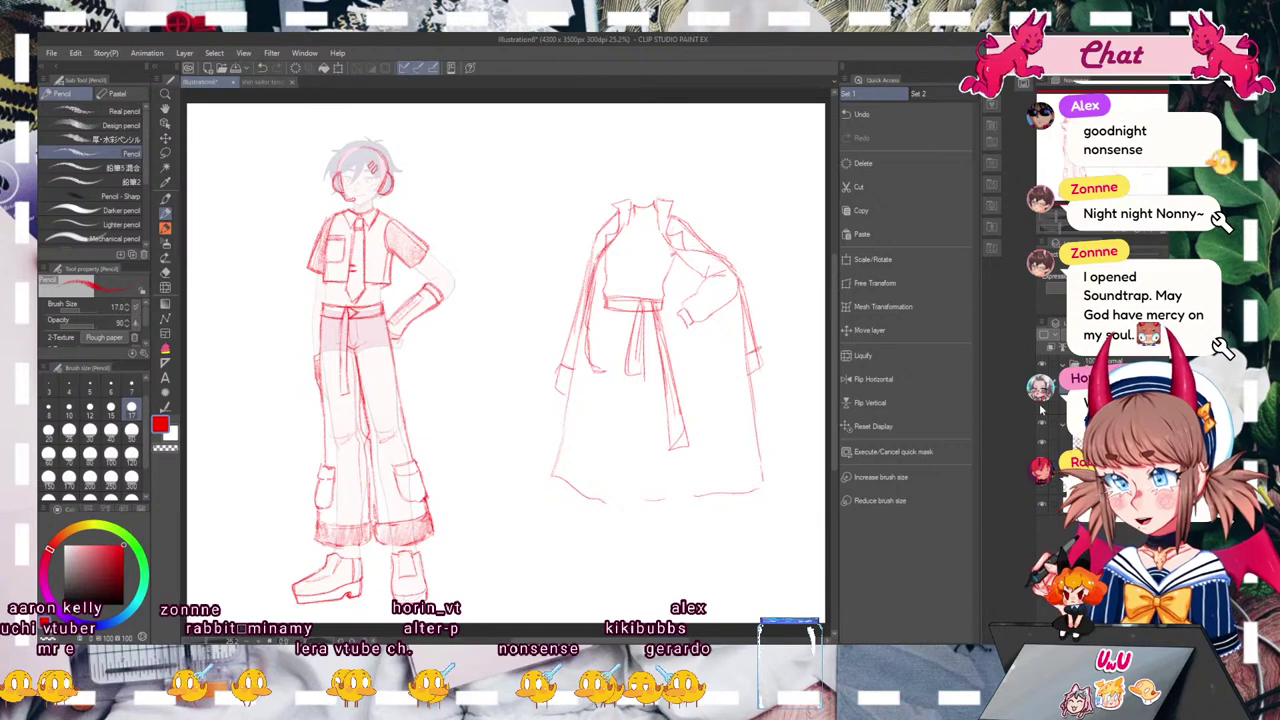
pyautogui.click(1041, 408)
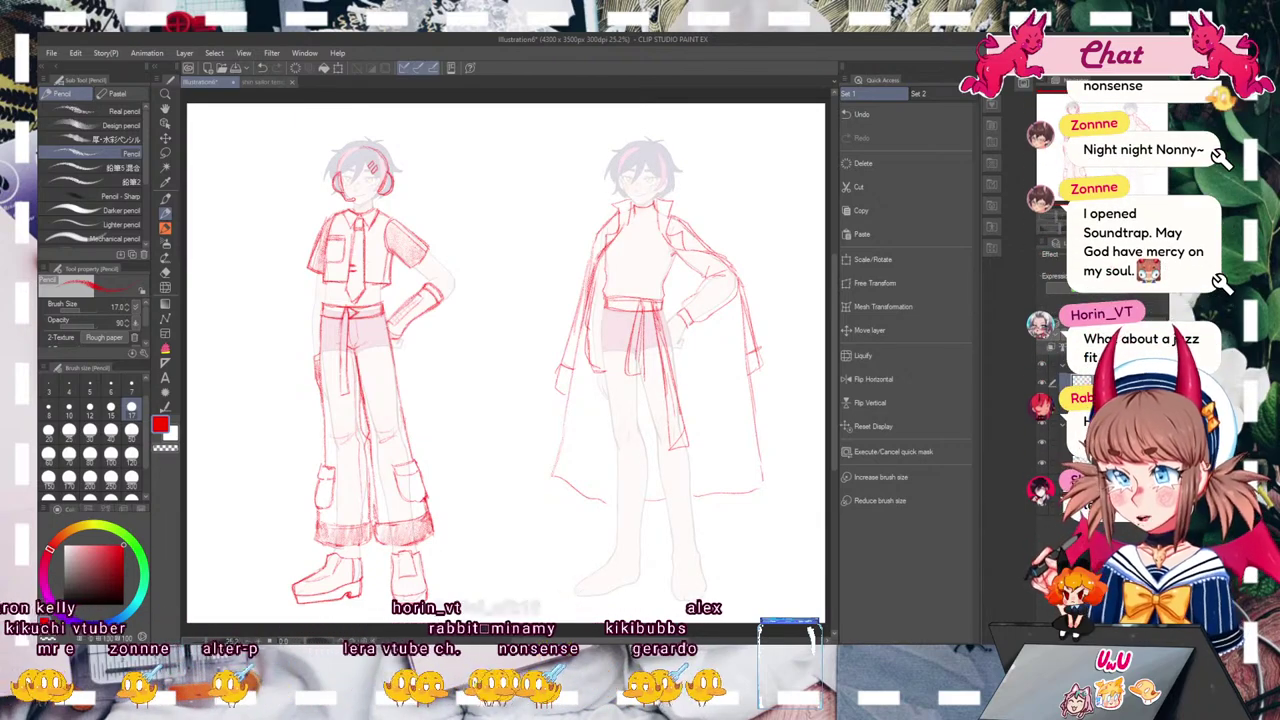
pyautogui.click(1042, 385)
pyautogui.click(1042, 385)
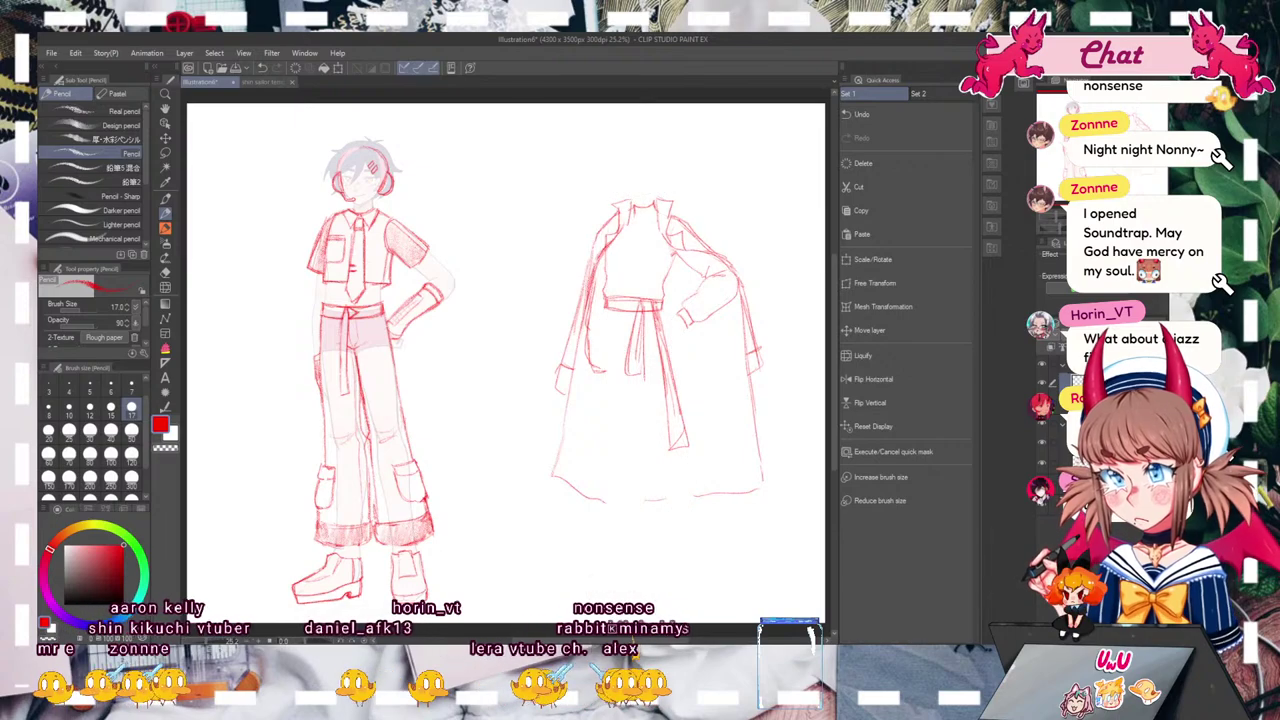
pyautogui.click(1042, 405)
pyautogui.click(1042, 405)
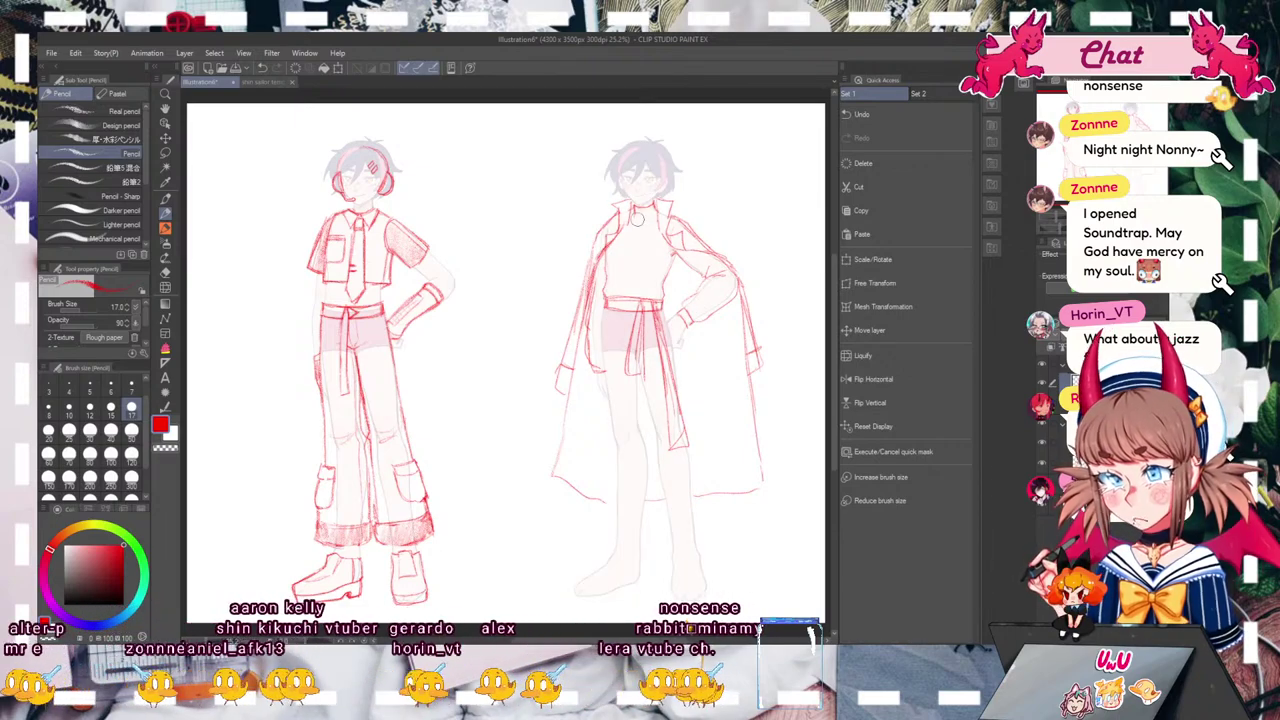
# Step: Rework the waist sash with a knot and a slanted long tail, and shade gloves onto both hands
pyautogui.moveTo(1103, 145); pyautogui.dragTo(1123, 124)
pyautogui.click(1059, 219)
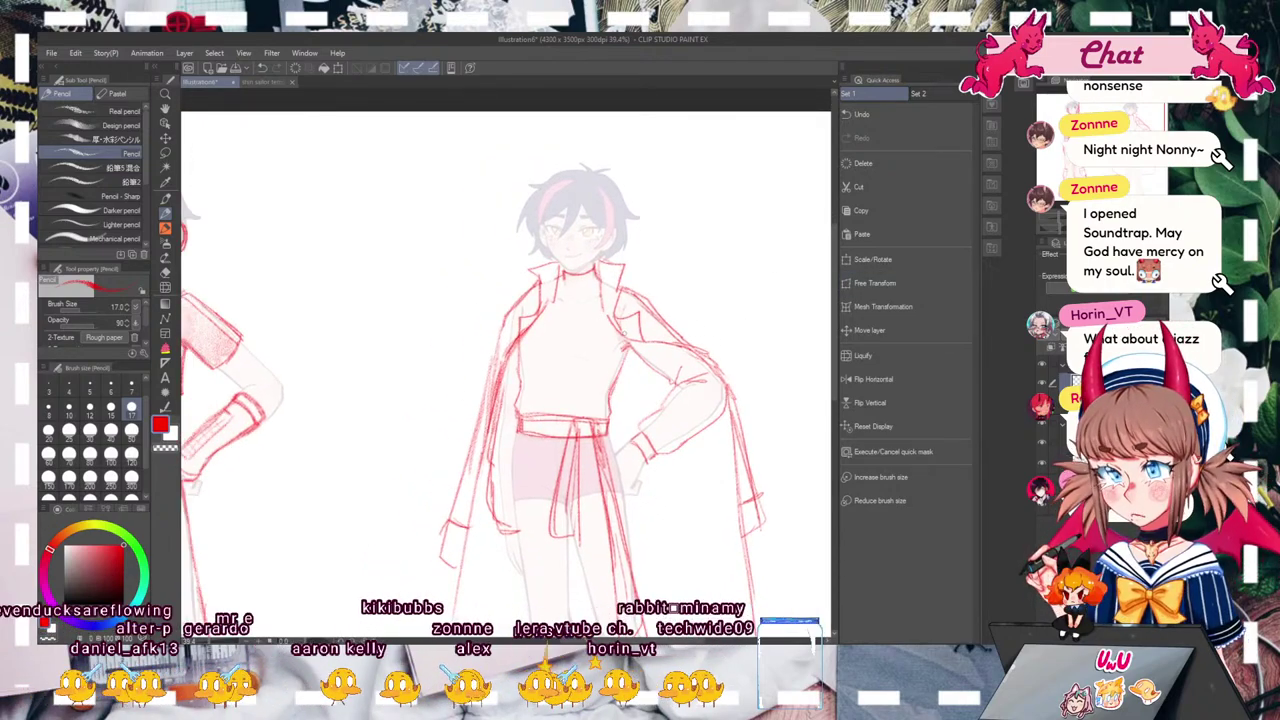
pyautogui.moveTo(1123, 124); pyautogui.dragTo(1123, 136)
pyautogui.moveTo(1113, 181); pyautogui.dragTo(1103, 157)
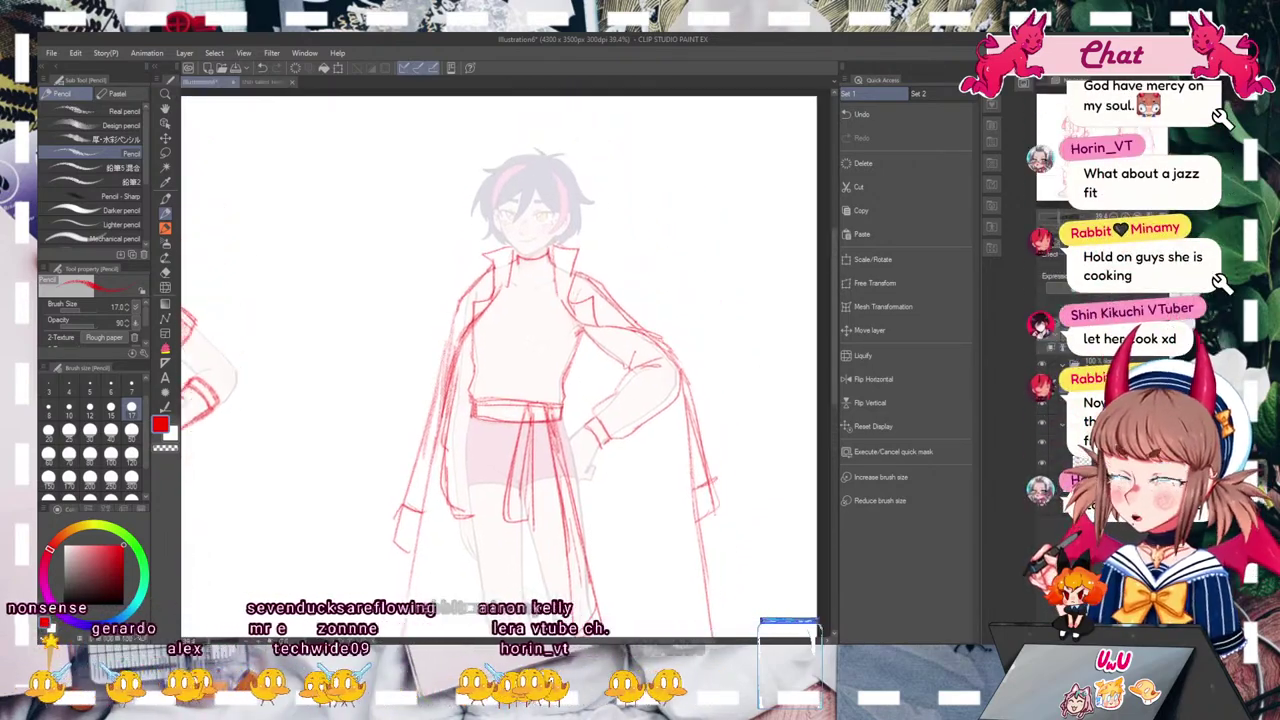
pyautogui.moveTo(1103, 157)
pyautogui.mouseDown()
pyautogui.moveTo(1087, 163)
pyautogui.moveTo(1105, 158)
pyautogui.mouseUp()
pyautogui.moveTo(606, 345); pyautogui.dragTo(626, 205)
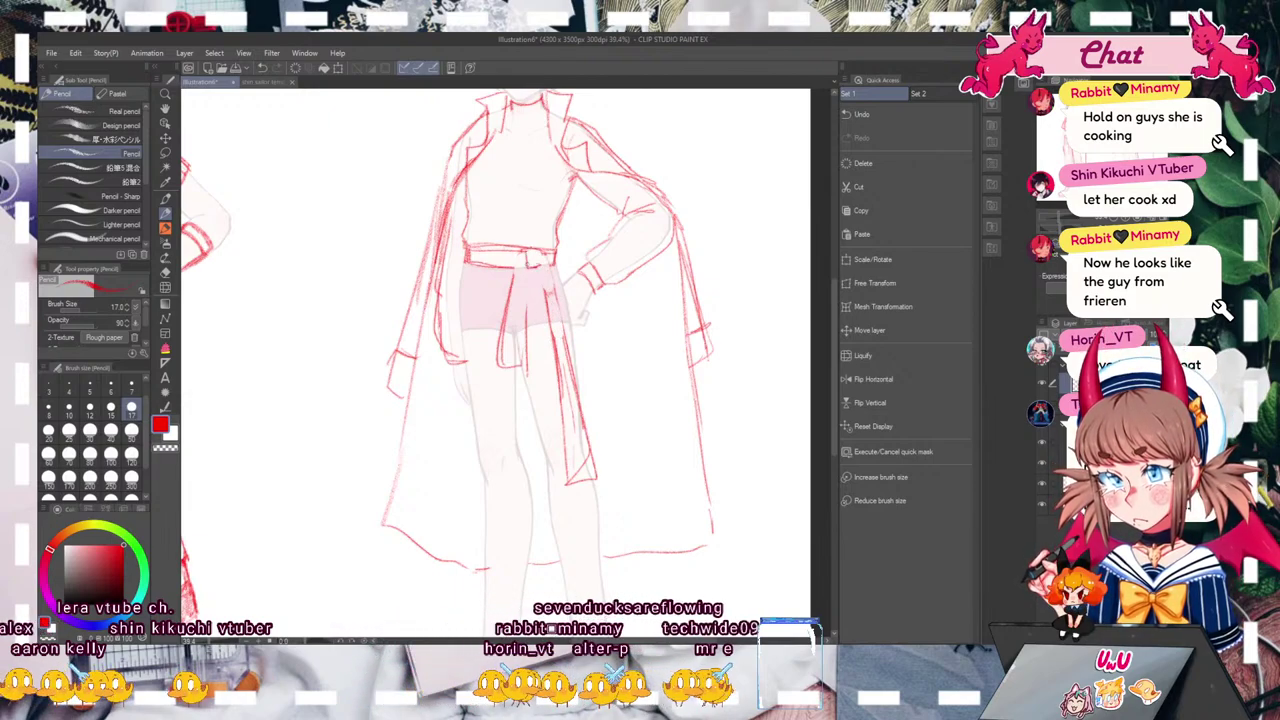
pyautogui.moveTo(524, 262)
pyautogui.mouseDown()
pyautogui.moveTo(529, 356)
pyautogui.moveTo(545, 262)
pyautogui.moveTo(561, 354)
pyautogui.mouseUp()
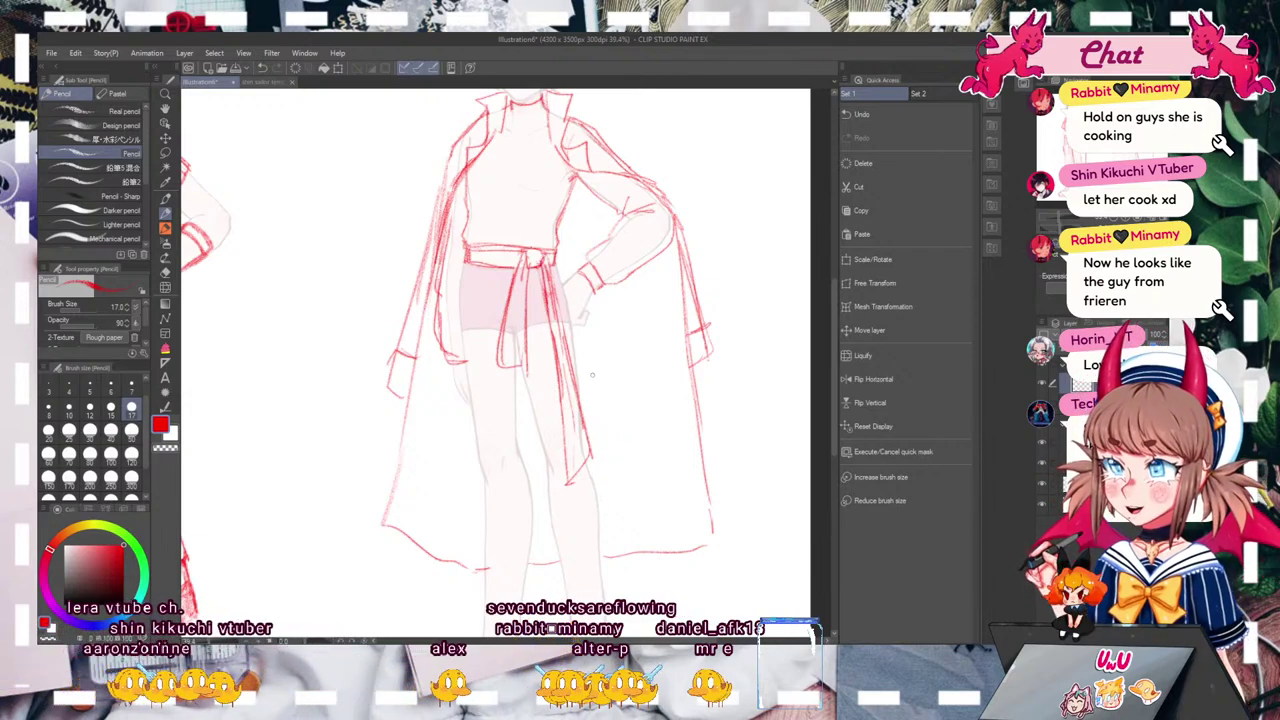
pyautogui.moveTo(505, 360)
pyautogui.mouseDown()
pyautogui.moveTo(540, 105)
pyautogui.moveTo(491, 428)
pyautogui.moveTo(441, 394)
pyautogui.moveTo(463, 376)
pyautogui.moveTo(455, 516)
pyautogui.moveTo(563, 532)
pyautogui.moveTo(402, 454)
pyautogui.moveTo(526, 458)
pyautogui.mouseUp()
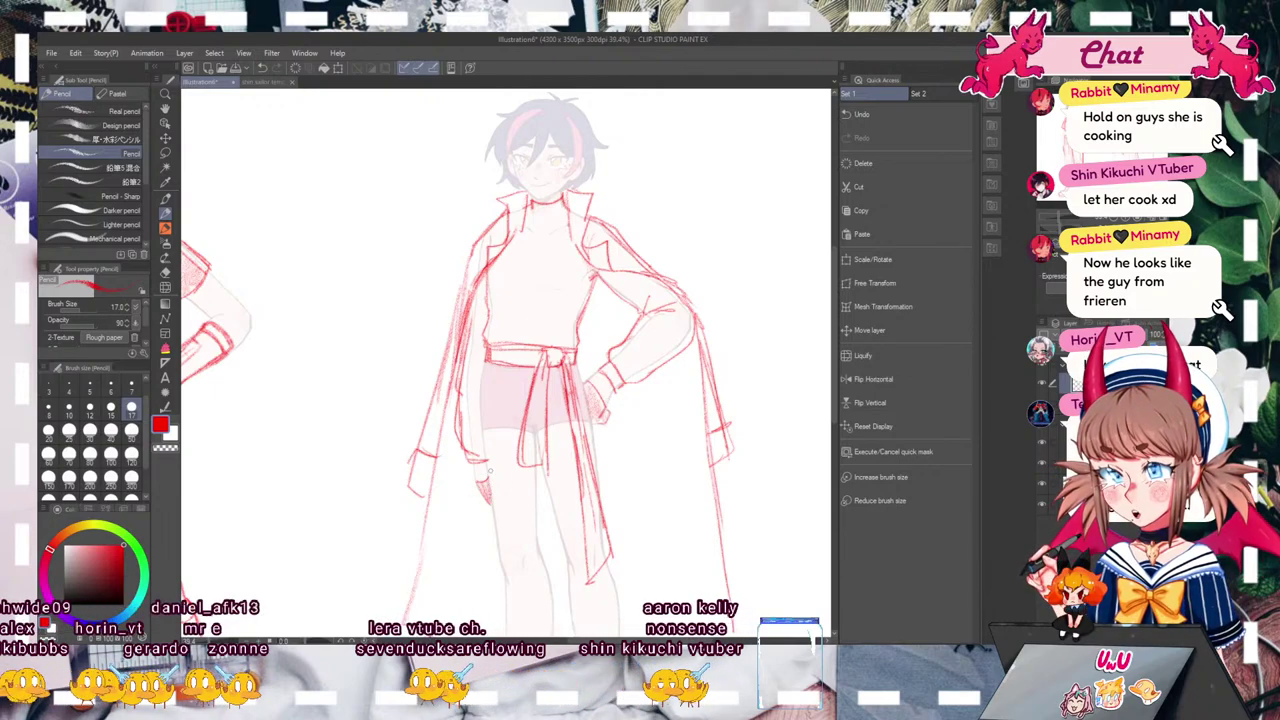
# Step: Try a sketch of an open hand wearing a partly shaded glove in the empty space beside the figure
pyautogui.moveTo(488, 490); pyautogui.dragTo(348, 558)
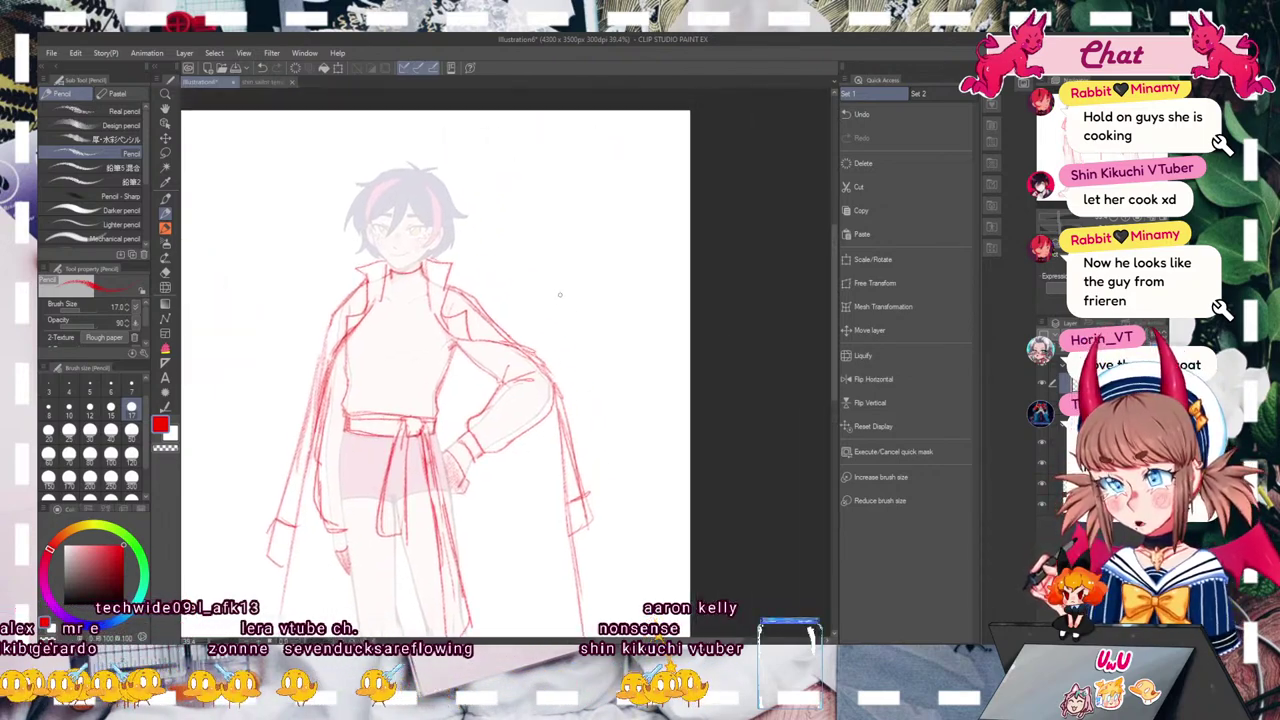
pyautogui.moveTo(544, 267)
pyautogui.mouseDown()
pyautogui.moveTo(564, 242)
pyautogui.moveTo(573, 264)
pyautogui.moveTo(586, 247)
pyautogui.moveTo(594, 291)
pyautogui.mouseUp()
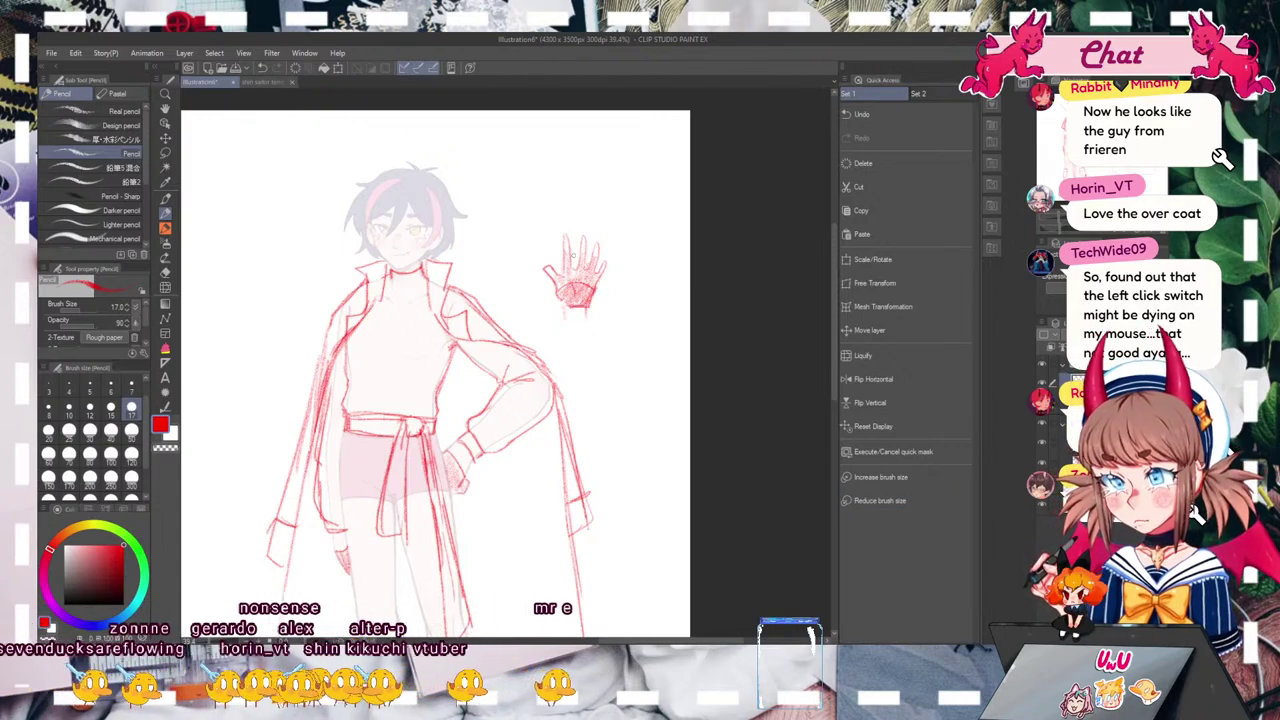
pyautogui.click(262, 68)
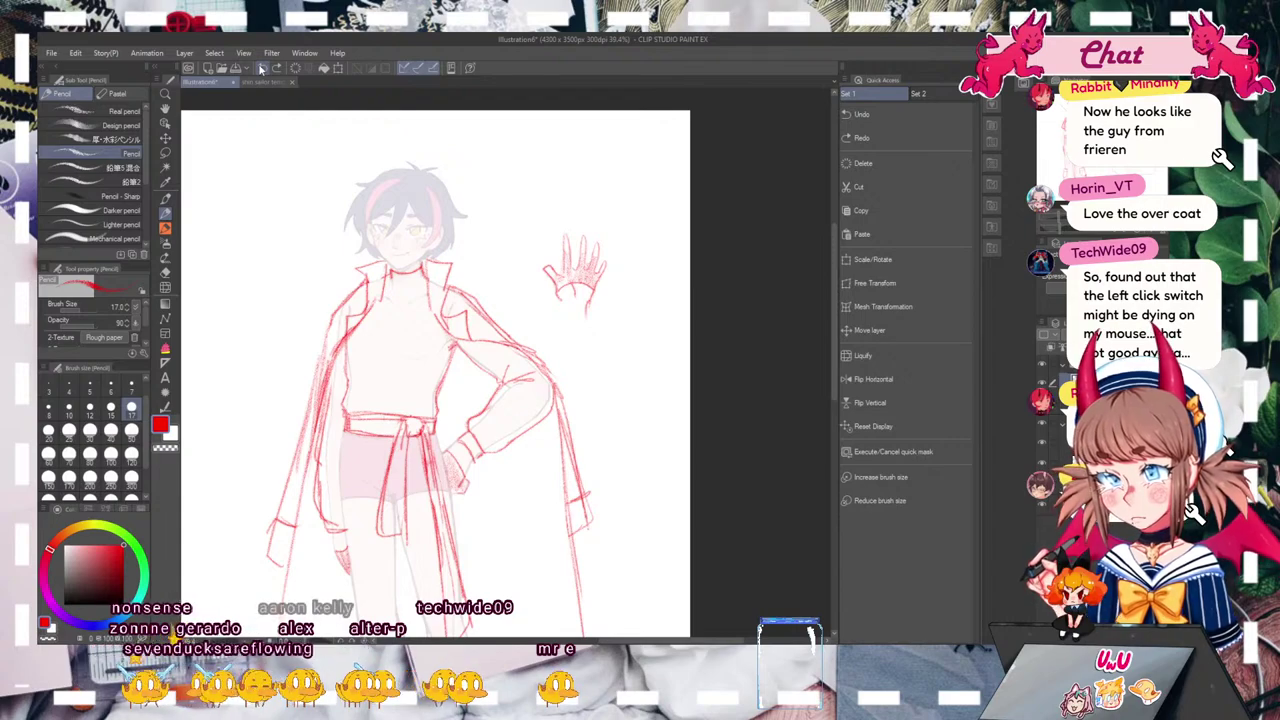
pyautogui.moveTo(597, 255)
pyautogui.mouseDown()
pyautogui.moveTo(560, 298)
pyautogui.moveTo(574, 225)
pyautogui.moveTo(554, 285)
pyautogui.moveTo(607, 270)
pyautogui.mouseUp()
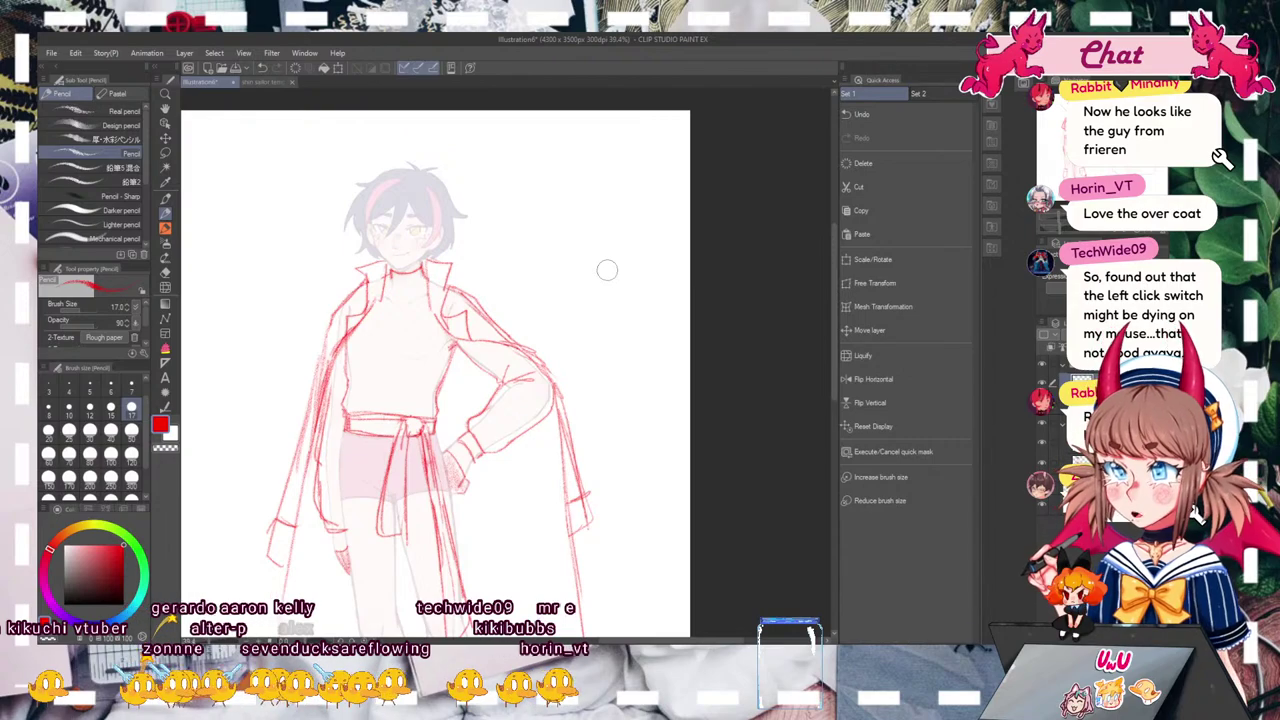
# Step: Redraw the pointed end of the sash's long tail and darken the short tail
pyautogui.moveTo(607, 270); pyautogui.dragTo(723, 65)
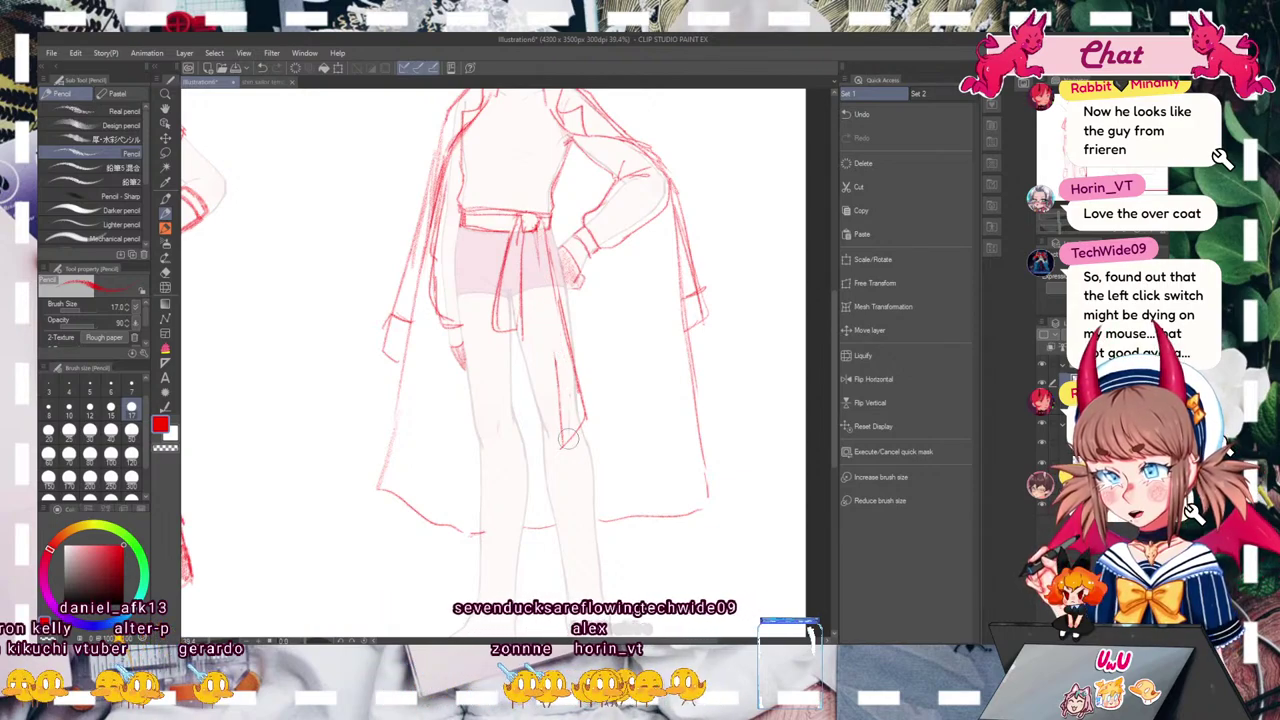
pyautogui.moveTo(536, 226); pyautogui.dragTo(560, 377)
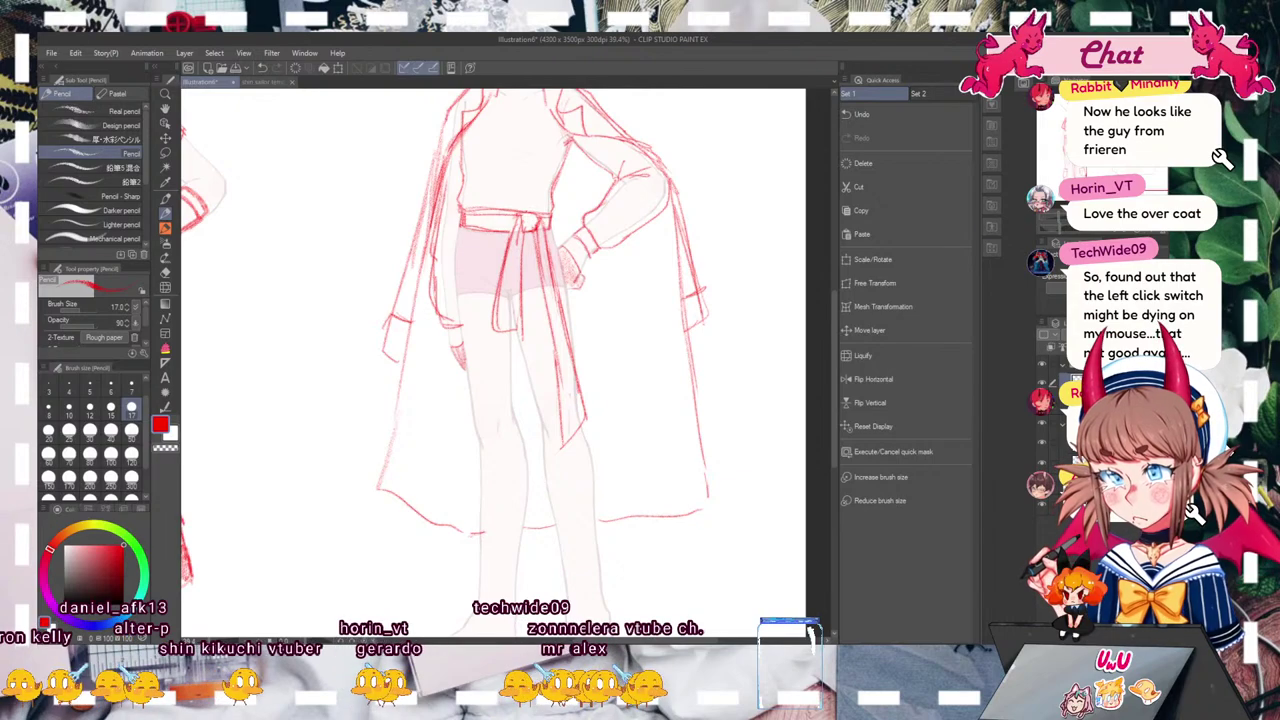
pyautogui.moveTo(522, 229)
pyautogui.mouseDown()
pyautogui.moveTo(526, 324)
pyautogui.moveTo(506, 330)
pyautogui.moveTo(491, 532)
pyautogui.moveTo(517, 516)
pyautogui.moveTo(514, 492)
pyautogui.mouseUp()
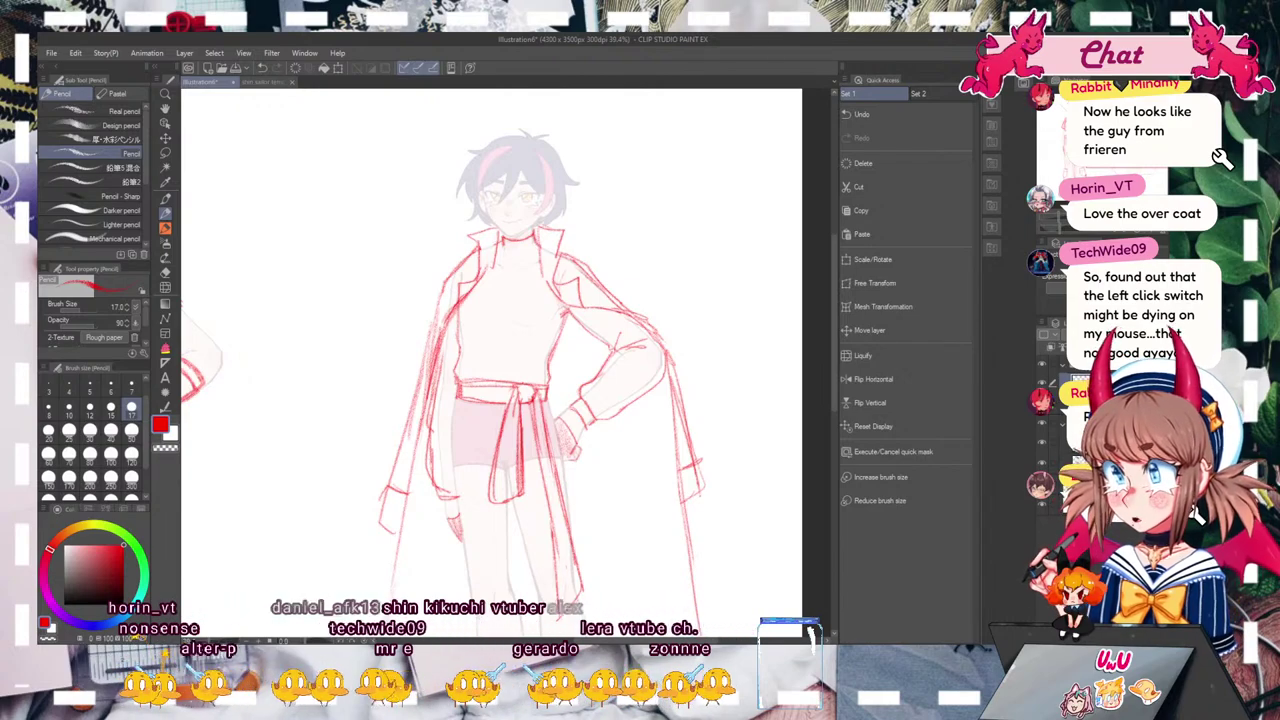
pyautogui.moveTo(514, 492)
pyautogui.mouseDown()
pyautogui.moveTo(490, 300)
pyautogui.moveTo(550, 504)
pyautogui.mouseUp()
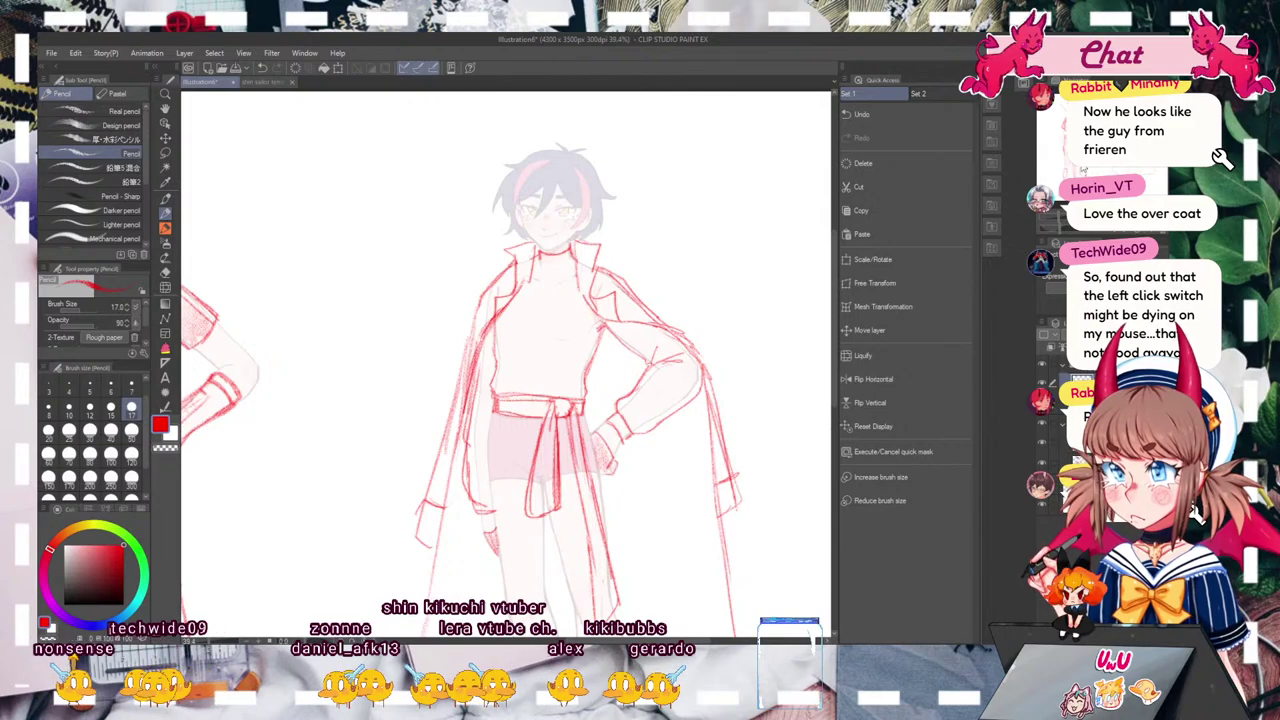
pyautogui.moveTo(505, 360)
pyautogui.mouseDown()
pyautogui.moveTo(505, 443)
pyautogui.moveTo(480, 266)
pyautogui.moveTo(475, 372)
pyautogui.moveTo(482, 240)
pyautogui.moveTo(486, 355)
pyautogui.moveTo(490, 337)
pyautogui.mouseUp()
pyautogui.moveTo(614, 244)
pyautogui.mouseDown()
pyautogui.moveTo(603, 254)
pyautogui.moveTo(622, 254)
pyautogui.mouseUp()
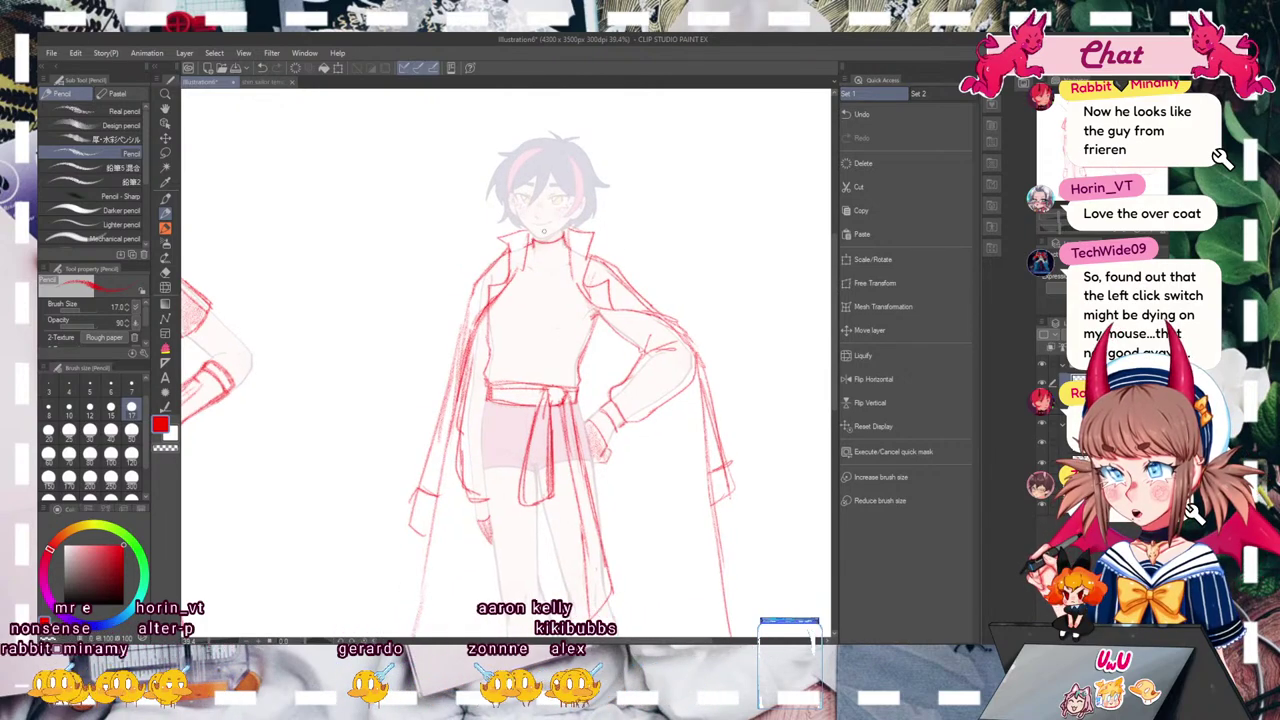
# Step: Draw tall boots with notched turned-down tops and front seams on both legs below the coat hem
pyautogui.scroll(-4, 500, 360)
pyautogui.scroll(-5, 563, 425)
pyautogui.scroll(4, 568, 430)
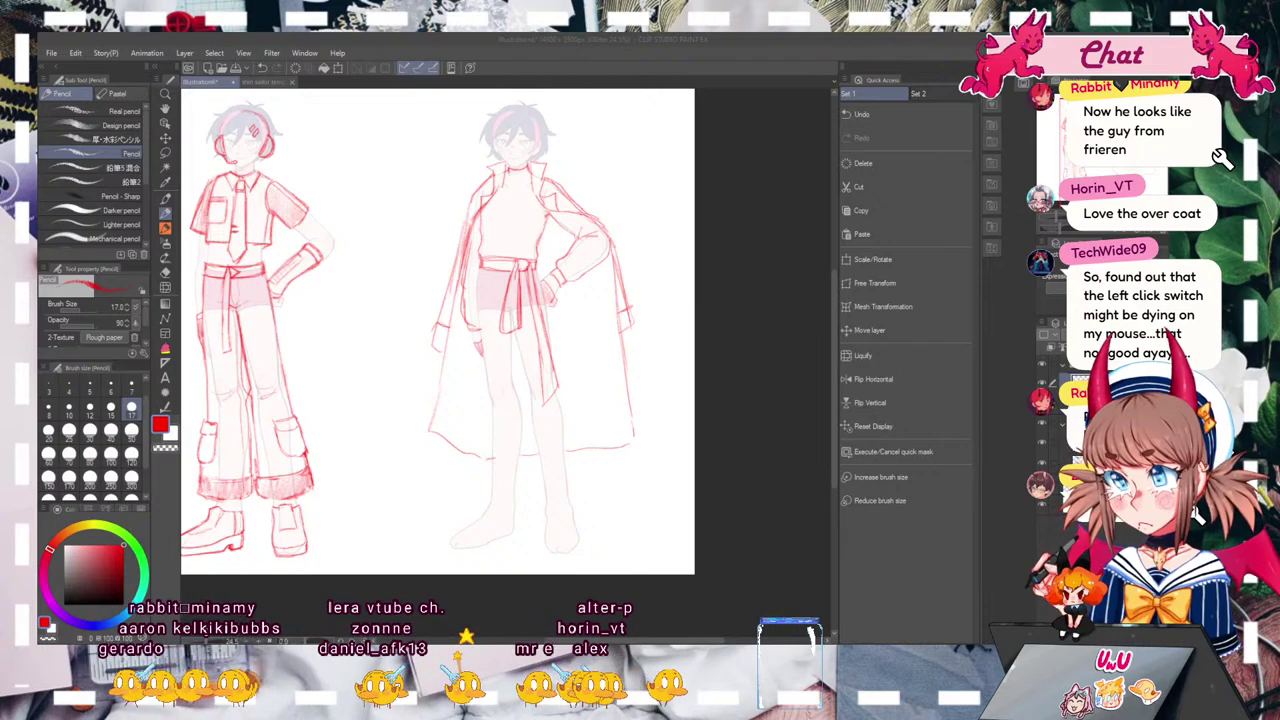
pyautogui.moveTo(490, 438)
pyautogui.mouseDown()
pyautogui.moveTo(516, 437)
pyautogui.moveTo(509, 470)
pyautogui.moveTo(521, 463)
pyautogui.moveTo(491, 474)
pyautogui.mouseUp()
pyautogui.moveTo(489, 441); pyautogui.dragTo(487, 472)
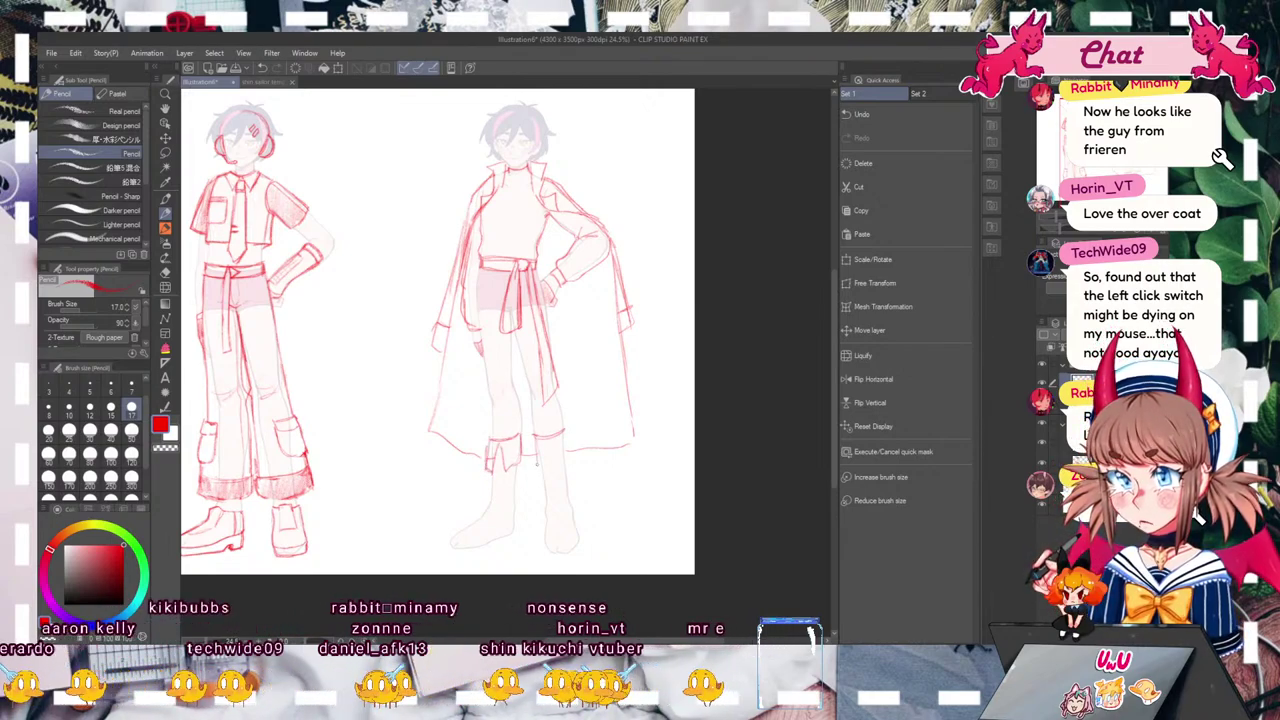
pyautogui.moveTo(548, 443); pyautogui.dragTo(549, 464)
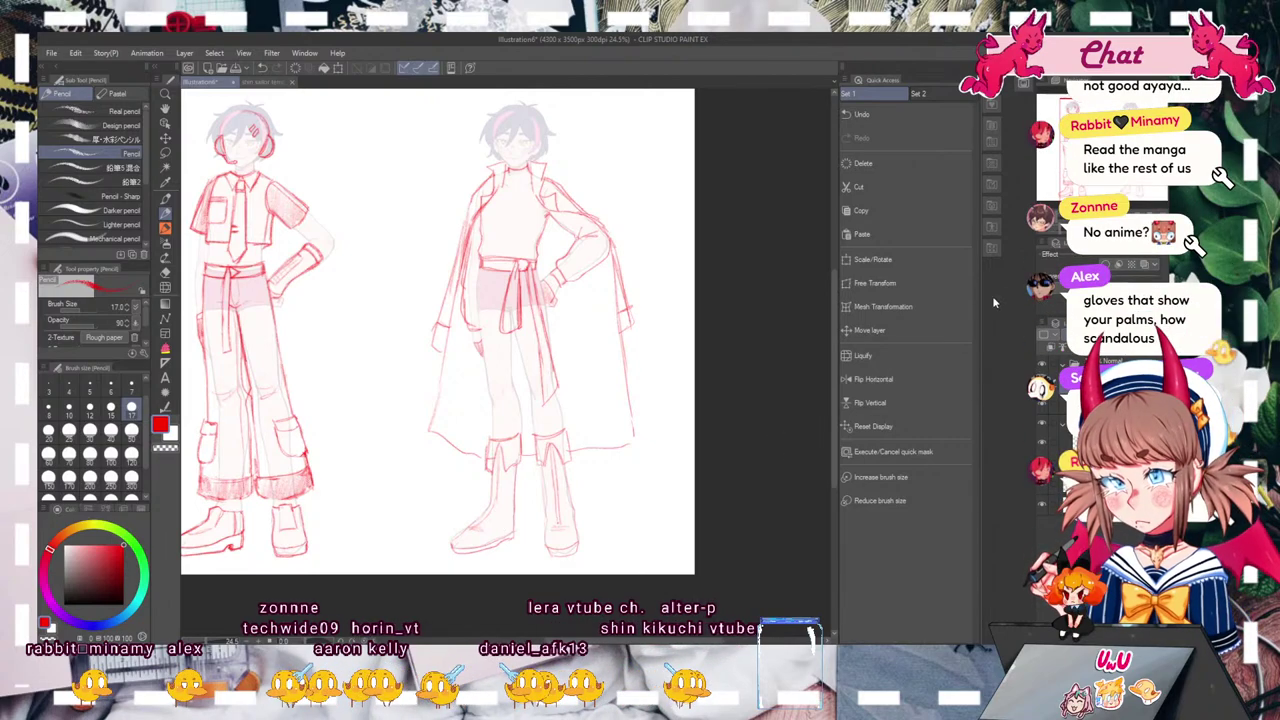
# Step: Outline slim trousers tucked into the boots, shade them with the pencil at size 50, and set the brush size to 25
pyautogui.moveTo(500, 330); pyautogui.dragTo(494, 356)
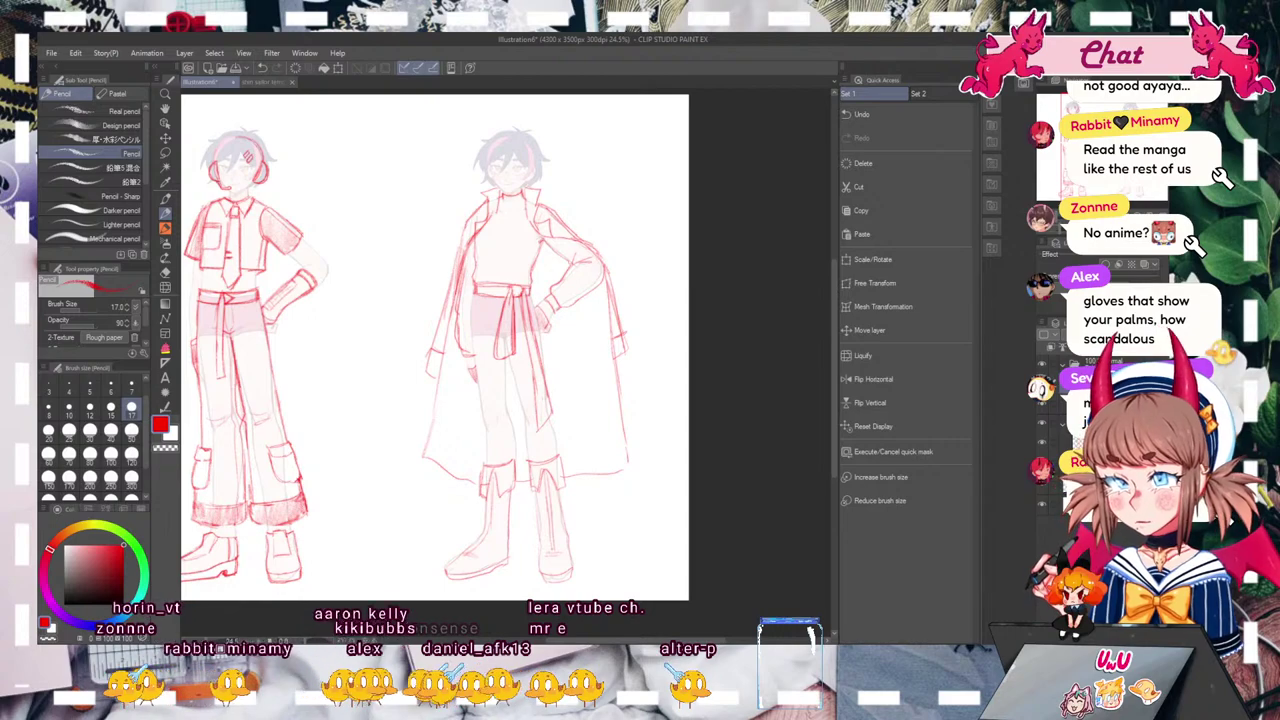
pyautogui.moveTo(500, 330)
pyautogui.mouseDown()
pyautogui.moveTo(515, 414)
pyautogui.moveTo(559, 308)
pyautogui.moveTo(526, 366)
pyautogui.moveTo(554, 314)
pyautogui.moveTo(522, 363)
pyautogui.moveTo(541, 332)
pyautogui.mouseUp()
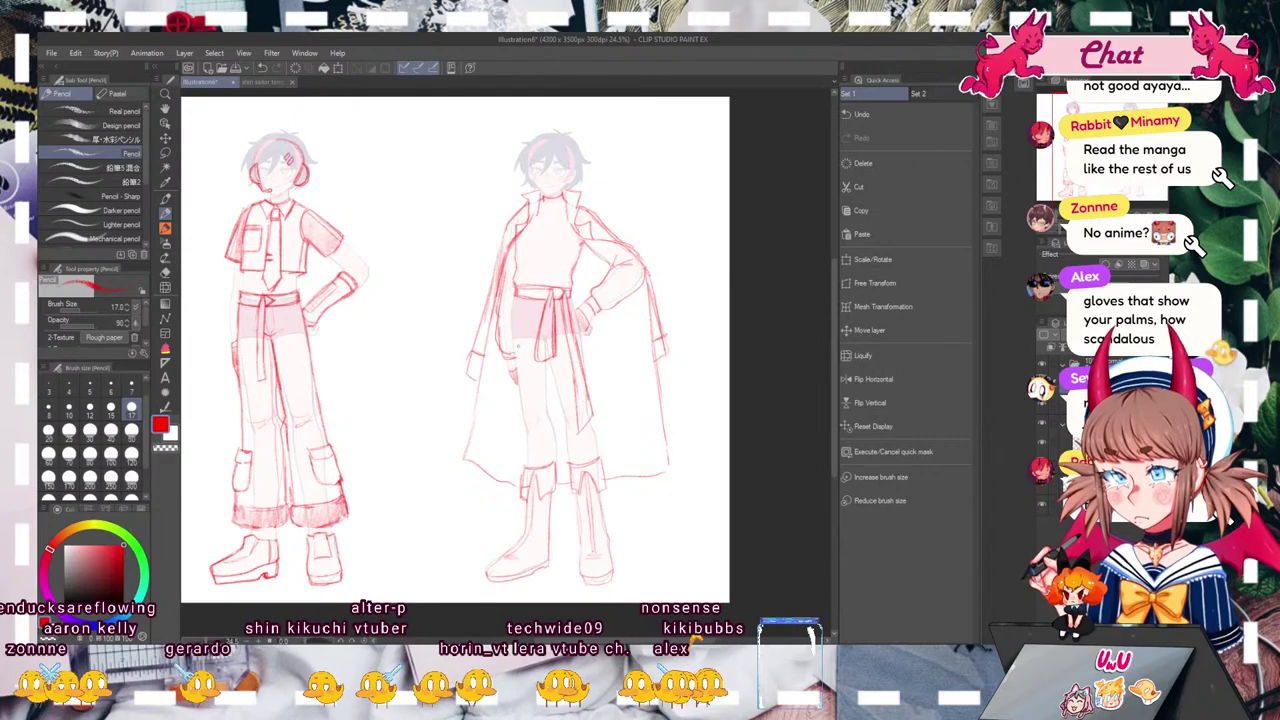
pyautogui.moveTo(541, 332)
pyautogui.mouseDown()
pyautogui.moveTo(543, 351)
pyautogui.moveTo(561, 327)
pyautogui.mouseUp()
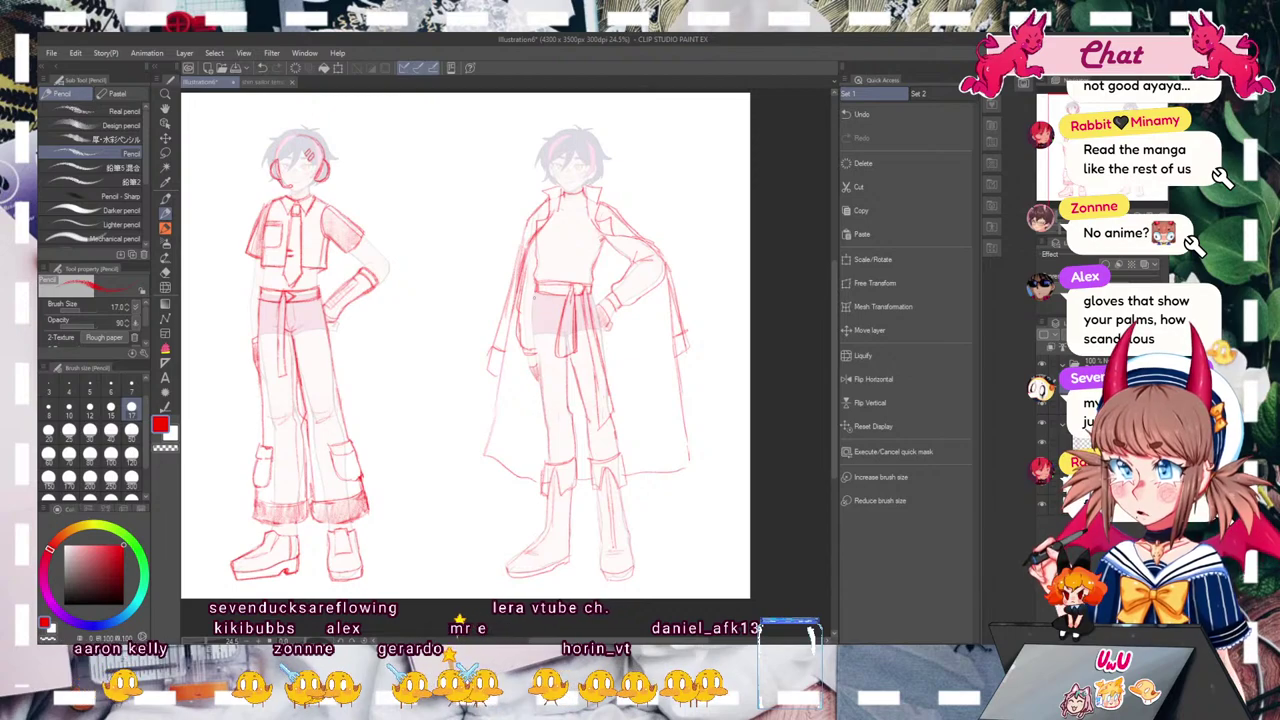
pyautogui.click(131, 430)
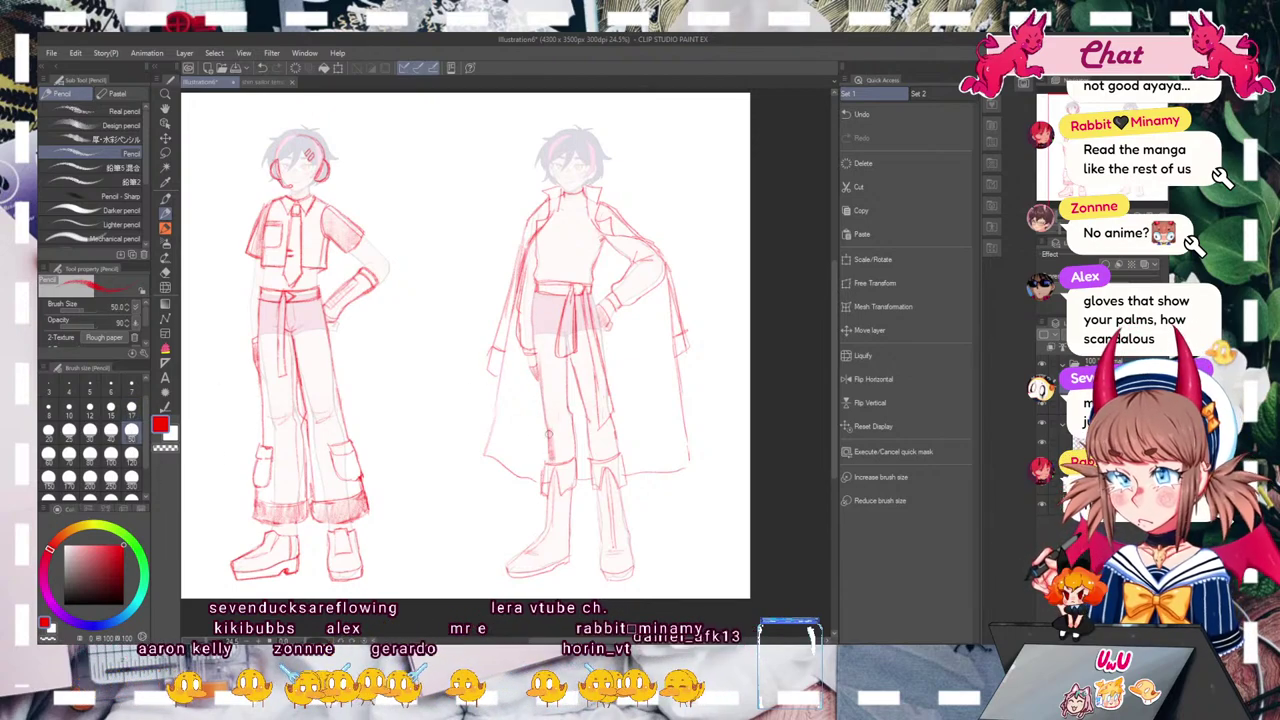
pyautogui.moveTo(559, 439)
pyautogui.mouseDown()
pyautogui.moveTo(539, 327)
pyautogui.moveTo(605, 443)
pyautogui.moveTo(580, 368)
pyautogui.moveTo(595, 312)
pyautogui.mouseUp()
pyautogui.click(69, 430)
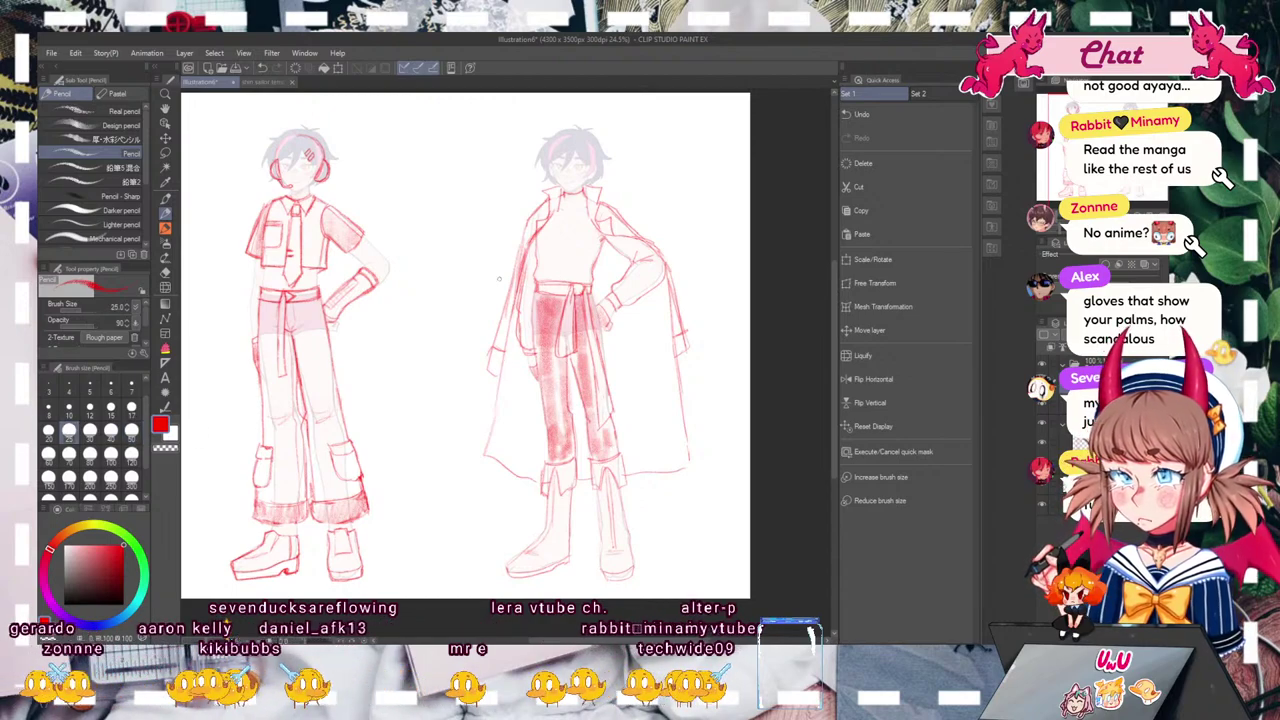
pyautogui.moveTo(531, 288); pyautogui.dragTo(538, 391)
pyautogui.moveTo(600, 420); pyautogui.dragTo(586, 442)
pyautogui.click(90, 430)
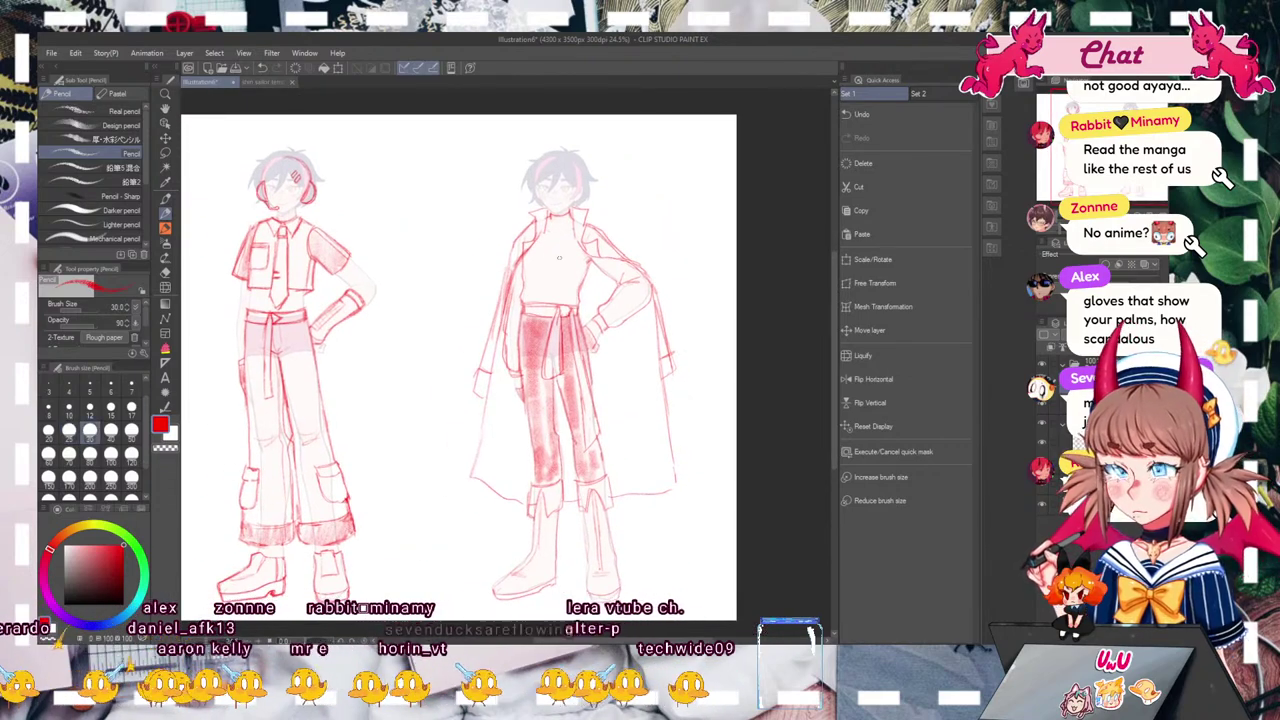
pyautogui.click(69, 430)
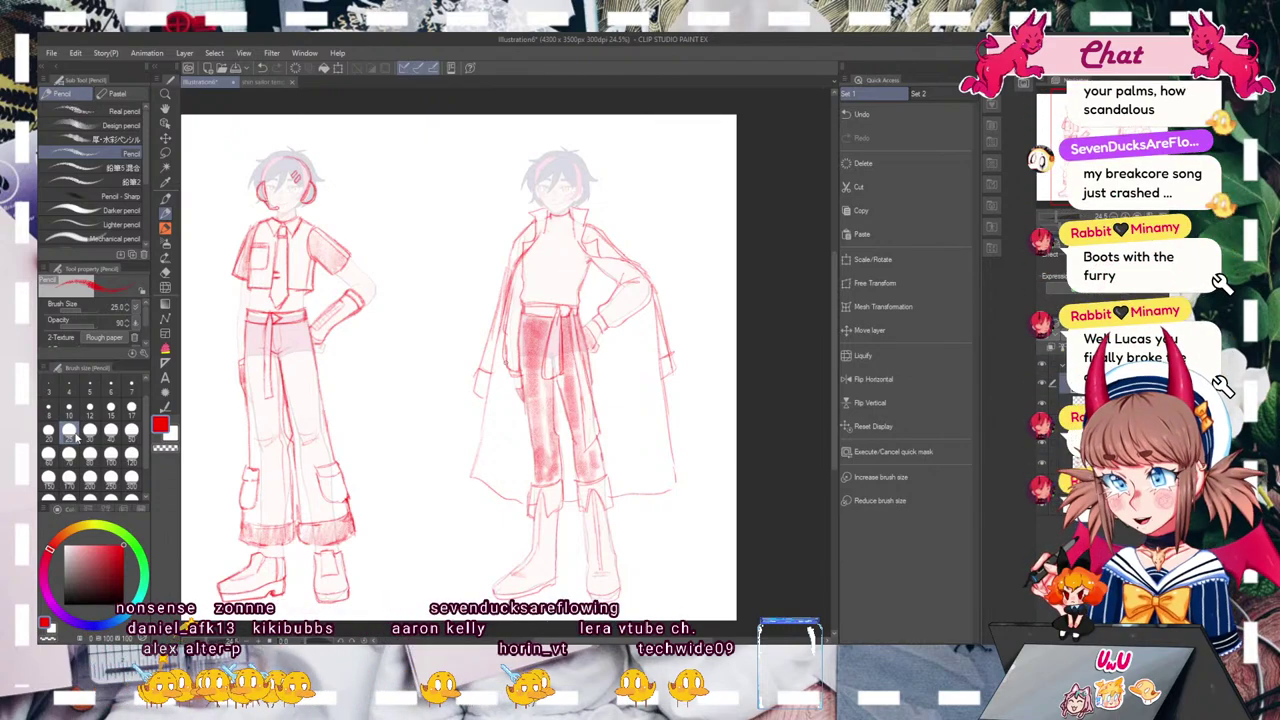
pyautogui.moveTo(534, 482); pyautogui.dragTo(511, 502)
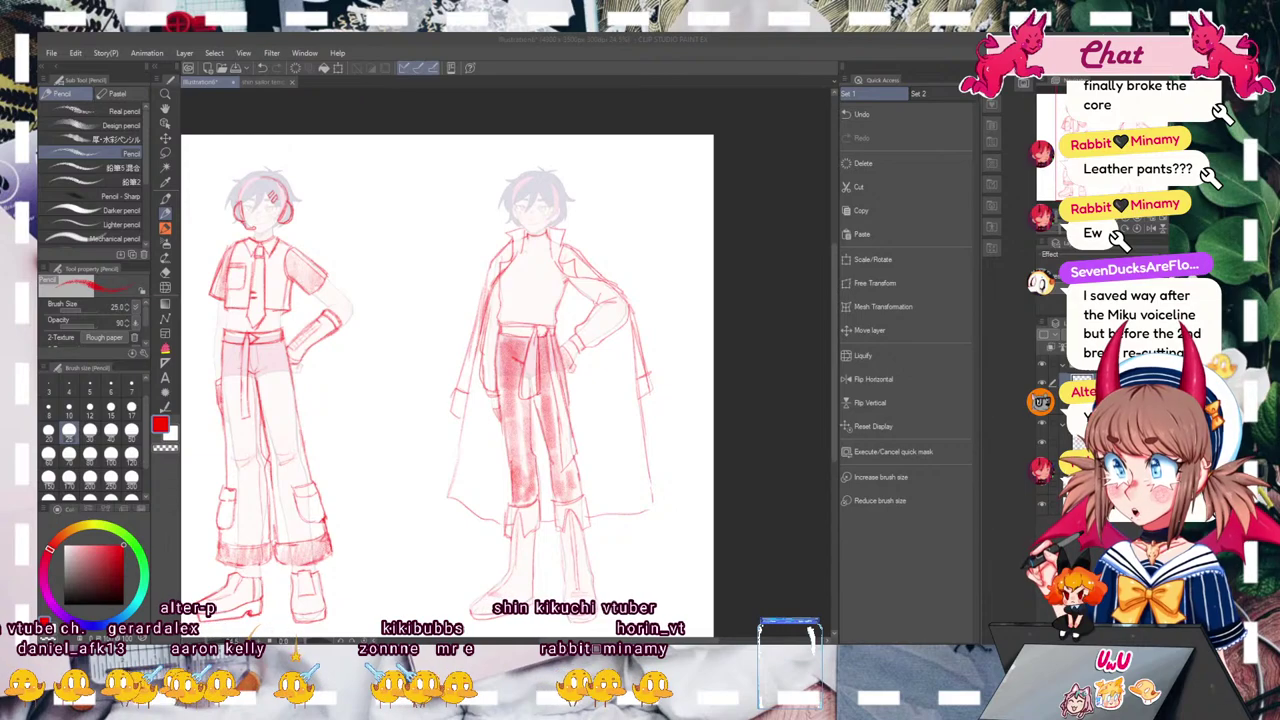
pyautogui.moveTo(510, 380)
pyautogui.mouseDown()
pyautogui.moveTo(485, 346)
pyautogui.moveTo(505, 370)
pyautogui.mouseUp()
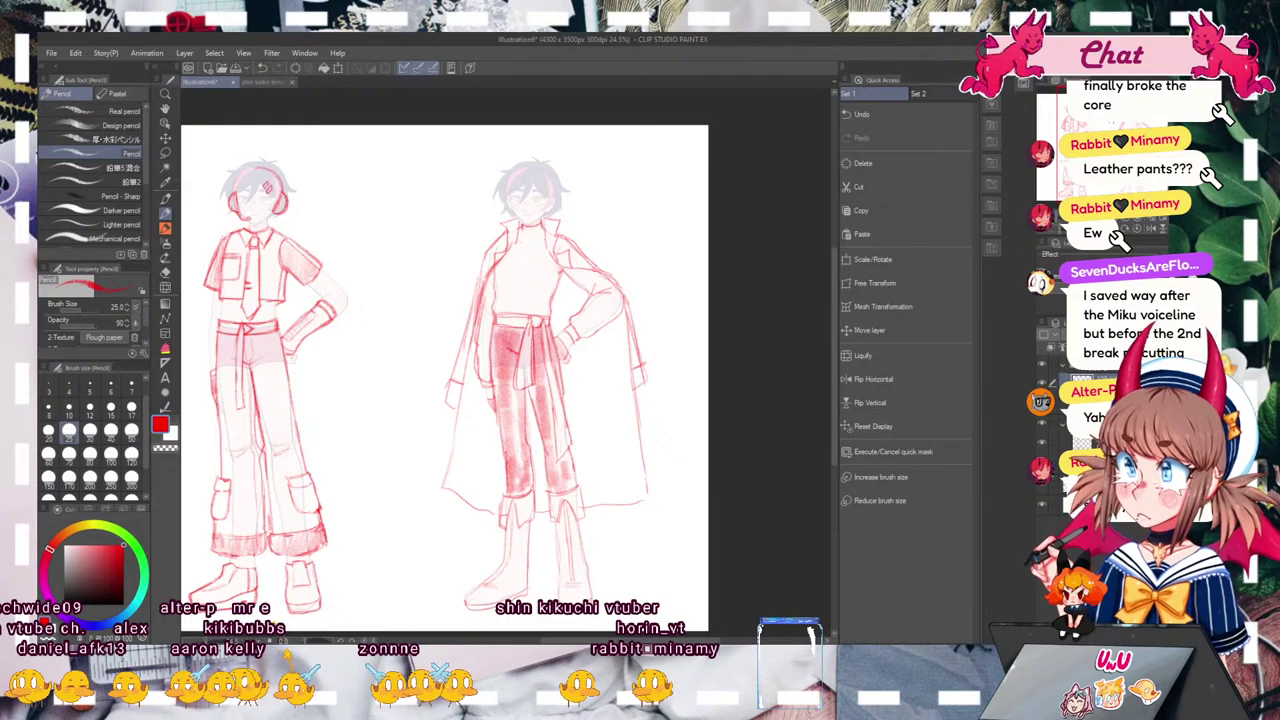
pyautogui.moveTo(510, 380); pyautogui.dragTo(524, 335)
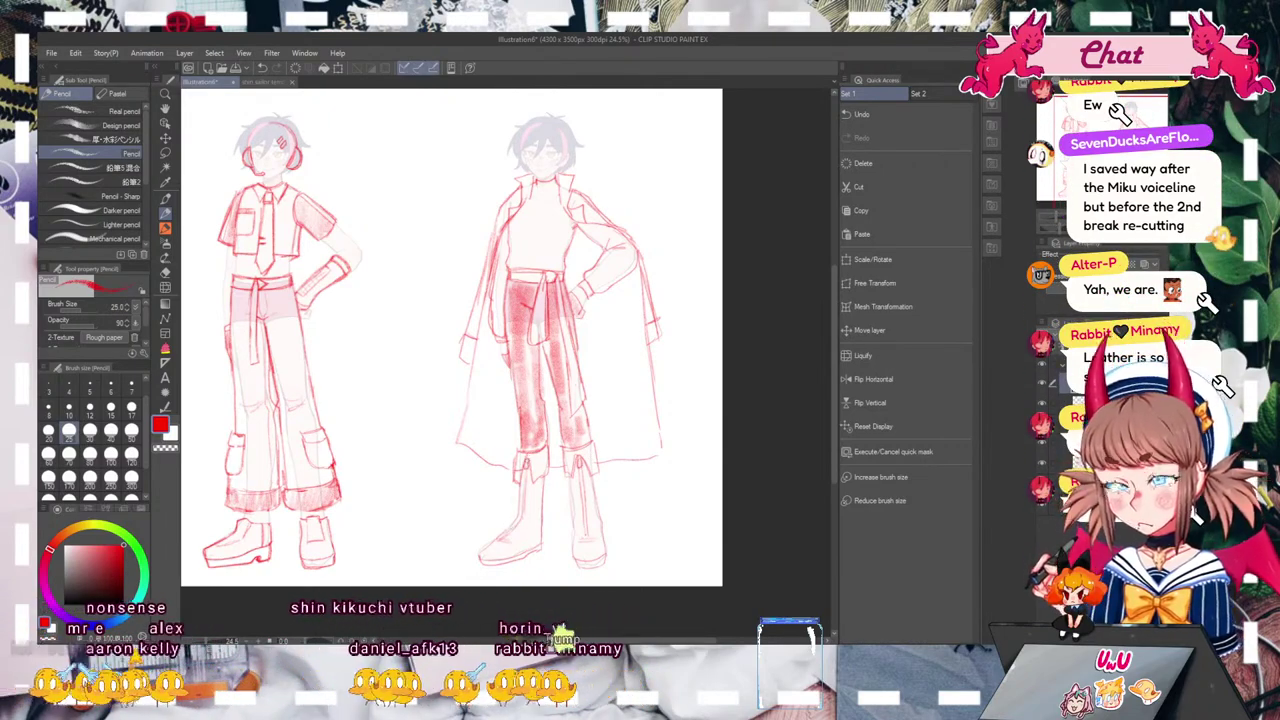
pyautogui.moveTo(450, 338); pyautogui.dragTo(463, 371)
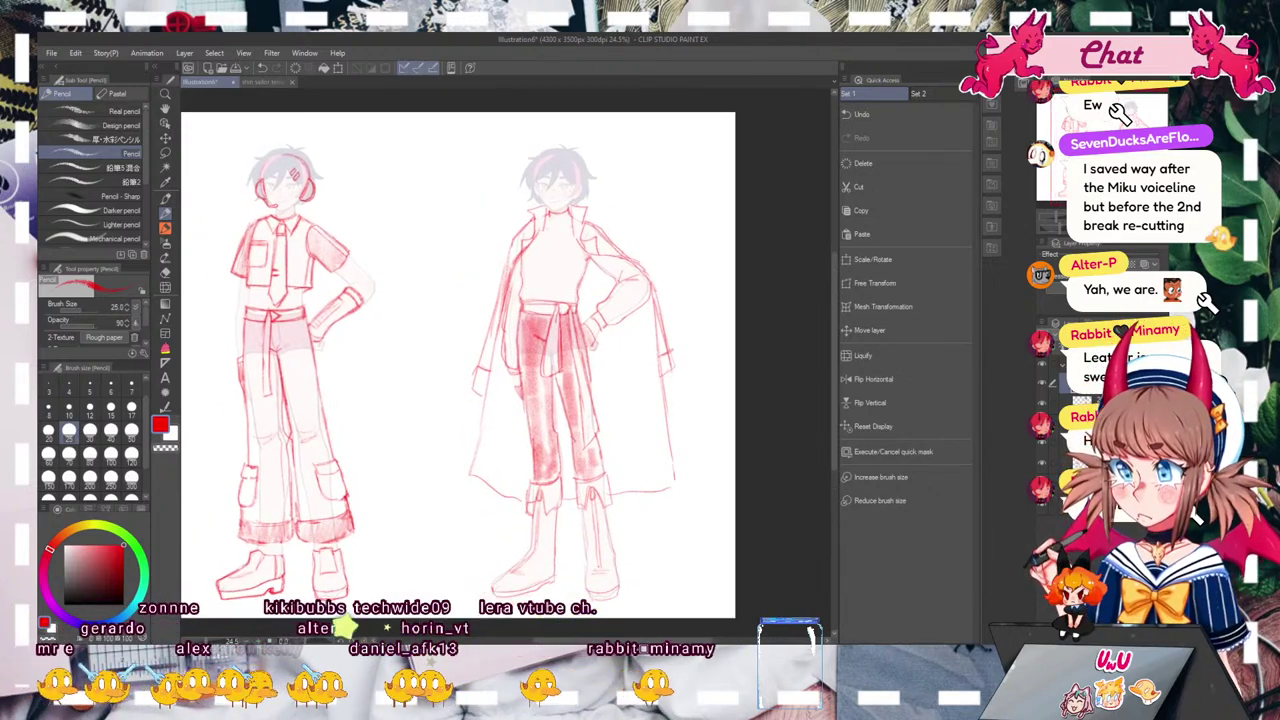
pyautogui.hotkey('ctrl', '+')
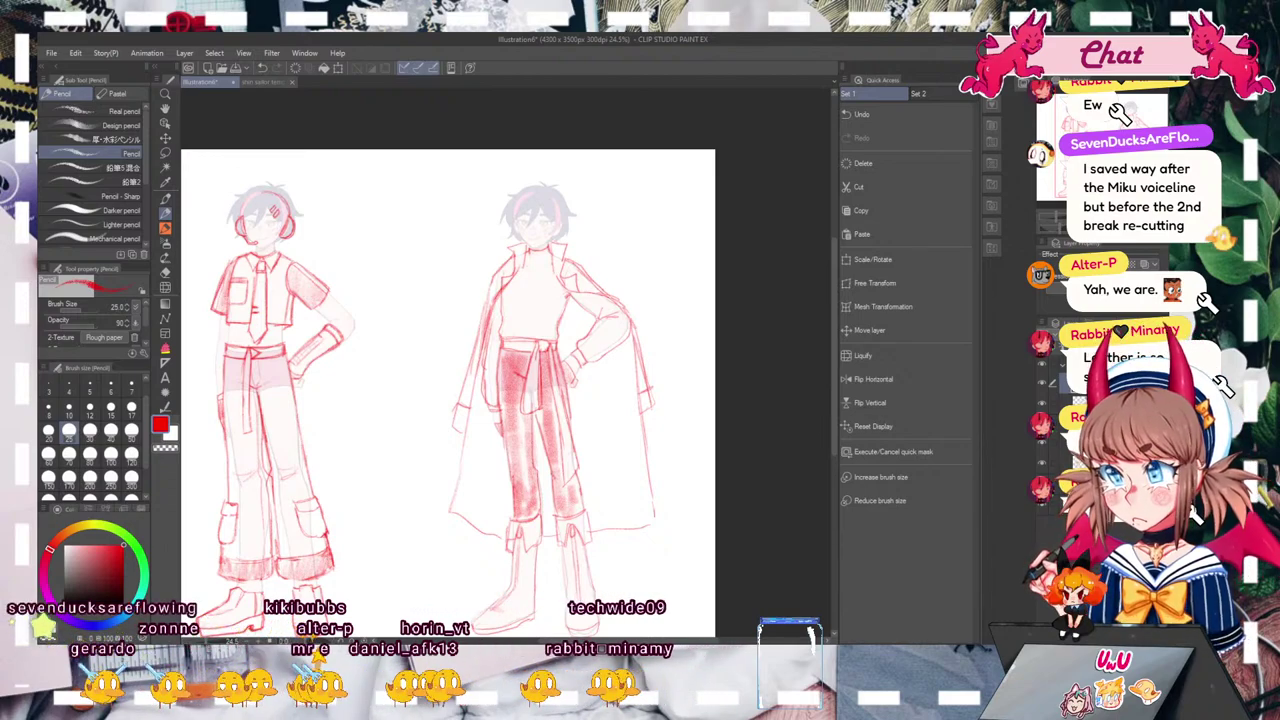
pyautogui.hotkey('ctrl', '+')
pyautogui.press('-')
pyautogui.press('-')
pyautogui.press('-')
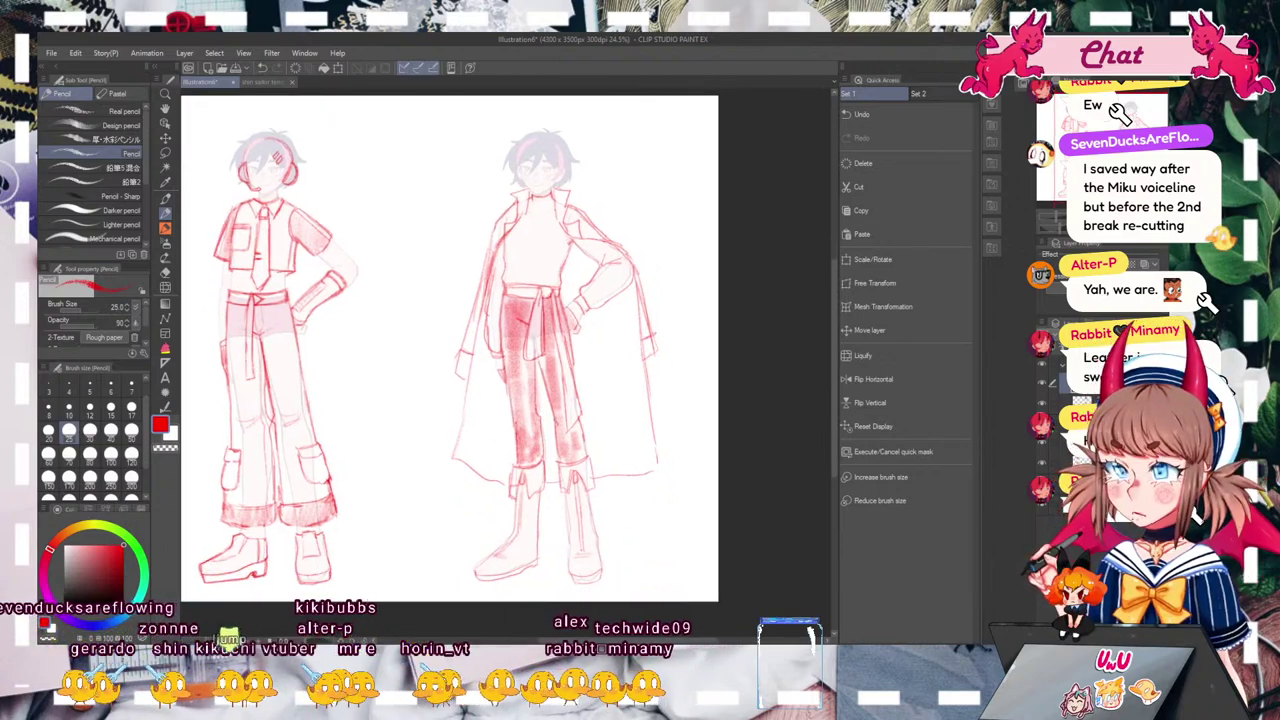
pyautogui.scroll(1, 449, 351)
pyautogui.scroll(2, 449, 365)
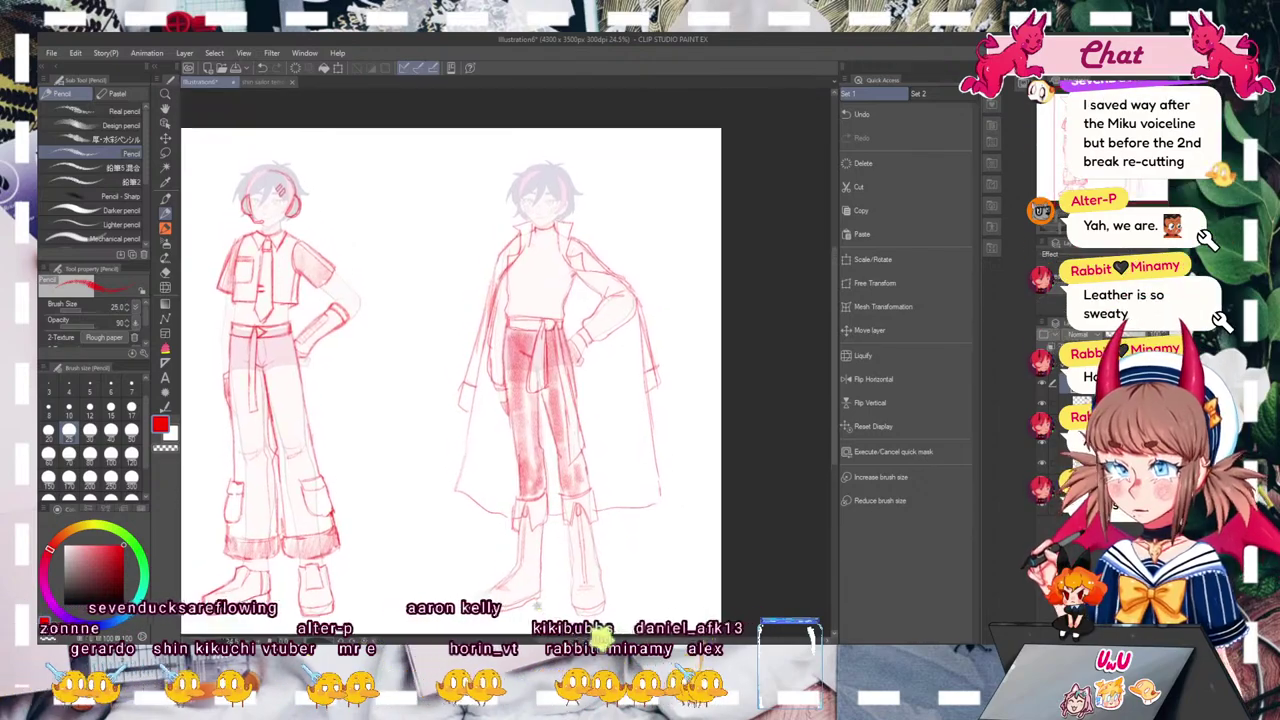
pyautogui.hscroll(1, 457, 398)
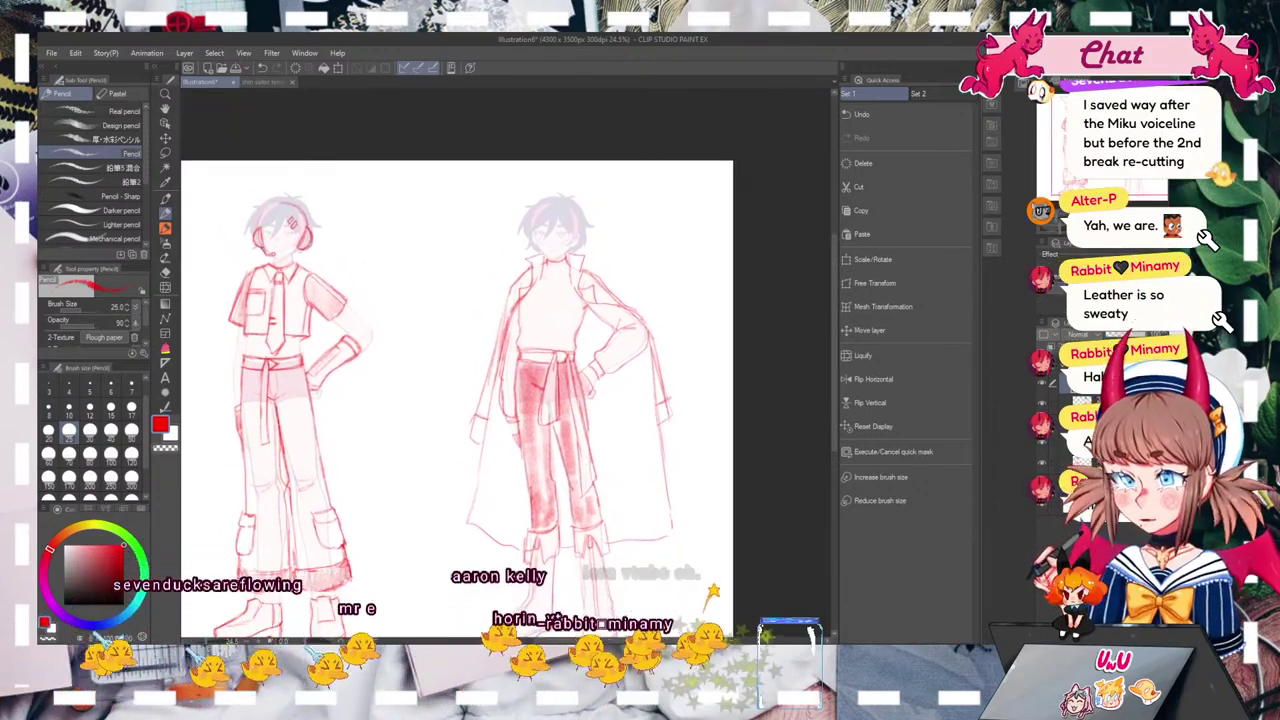
pyautogui.scroll(-2, 460, 379)
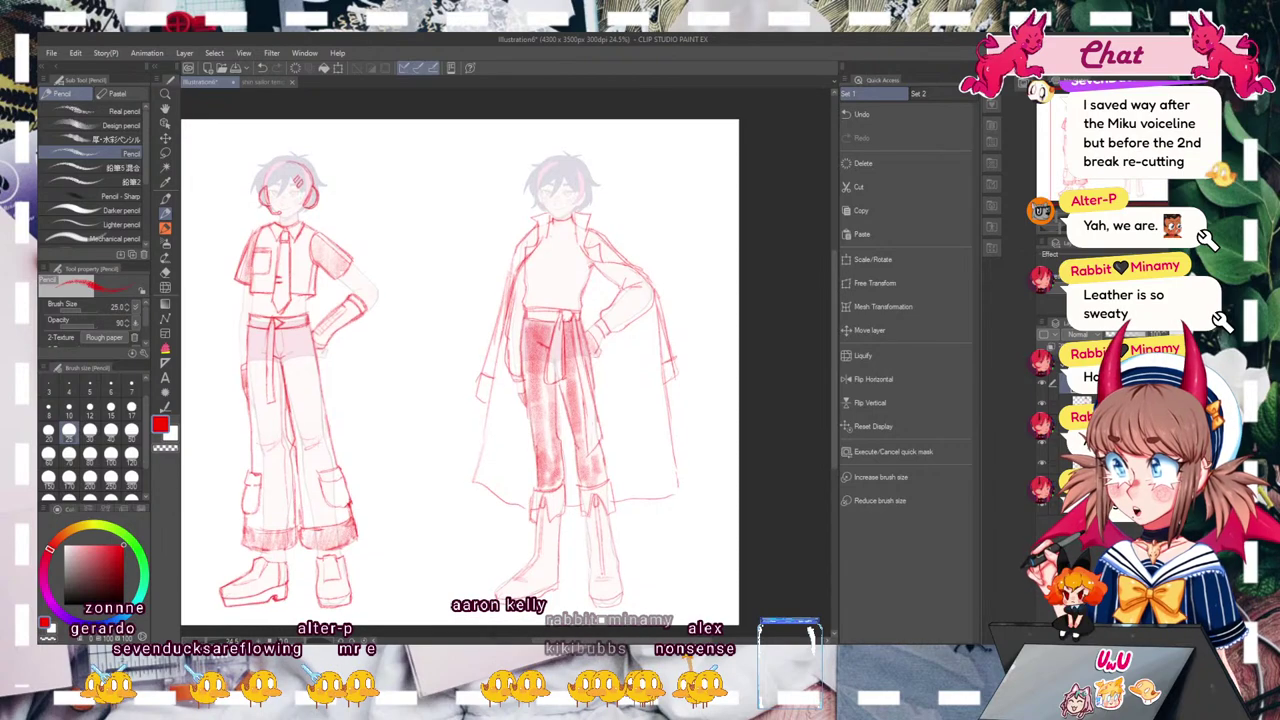
pyautogui.scroll(-2, 460, 372)
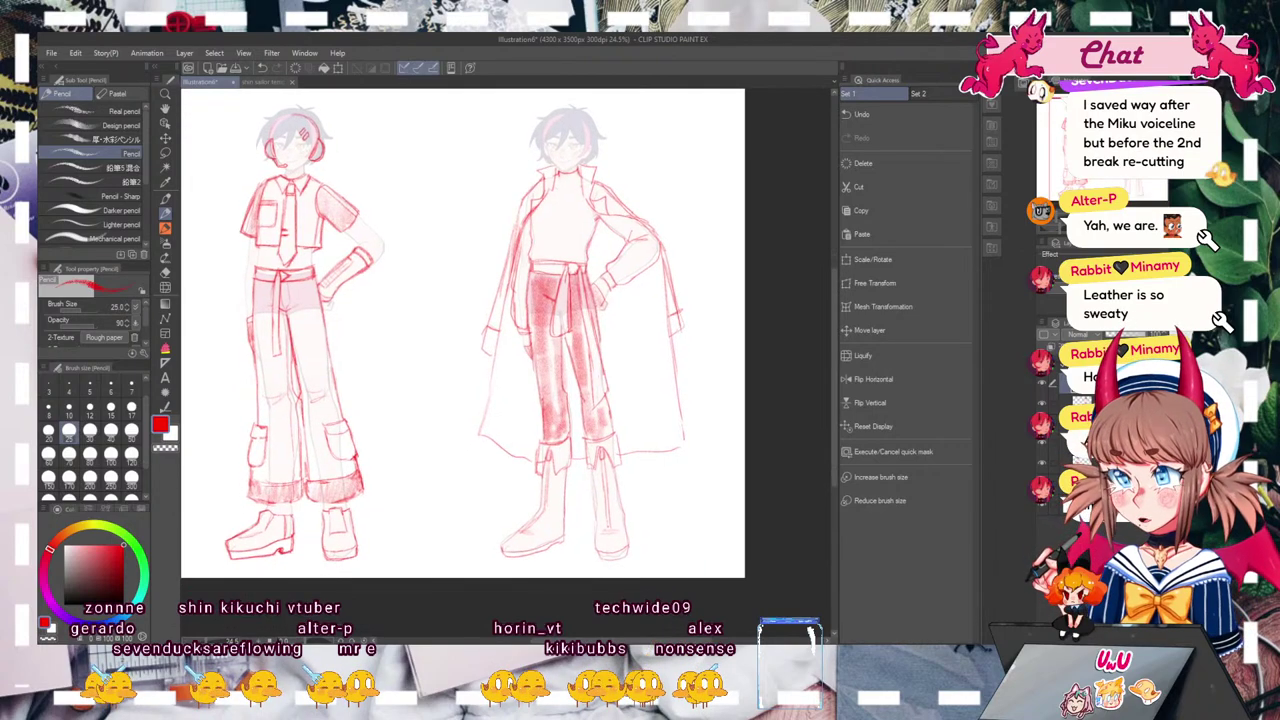
# Step: Draw layered necklaces with a small round pendant around the coat figure's neck and over the chest
pyautogui.press('h')
pyautogui.press('h')
pyautogui.scroll(2, 467, 334)
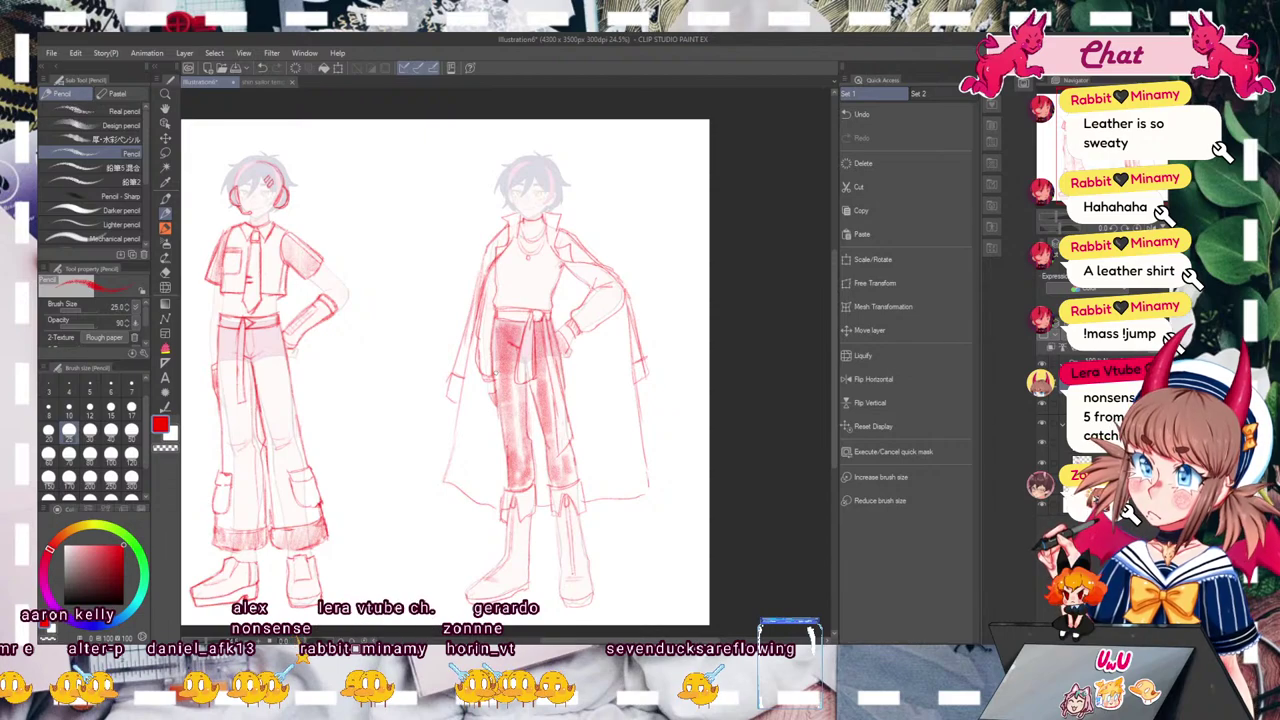
# Step: Remove the sash and its hanging tails from the coat figure's waist, along with the shading beneath them
pyautogui.hotkey('ctrl', 'z')
pyautogui.hotkey('ctrl', 'z')
pyautogui.hotkey('ctrl', 'z')
pyautogui.hotkey('ctrl', 'z')
pyautogui.hotkey('ctrl', 'z')
pyautogui.hotkey('ctrl', 'z')
pyautogui.hotkey('ctrl', 'z')
pyautogui.hotkey('ctrl', 'z')
pyautogui.moveTo(548, 330)
pyautogui.mouseDown()
pyautogui.moveTo(558, 400)
pyautogui.moveTo(540, 420)
pyautogui.mouseUp()
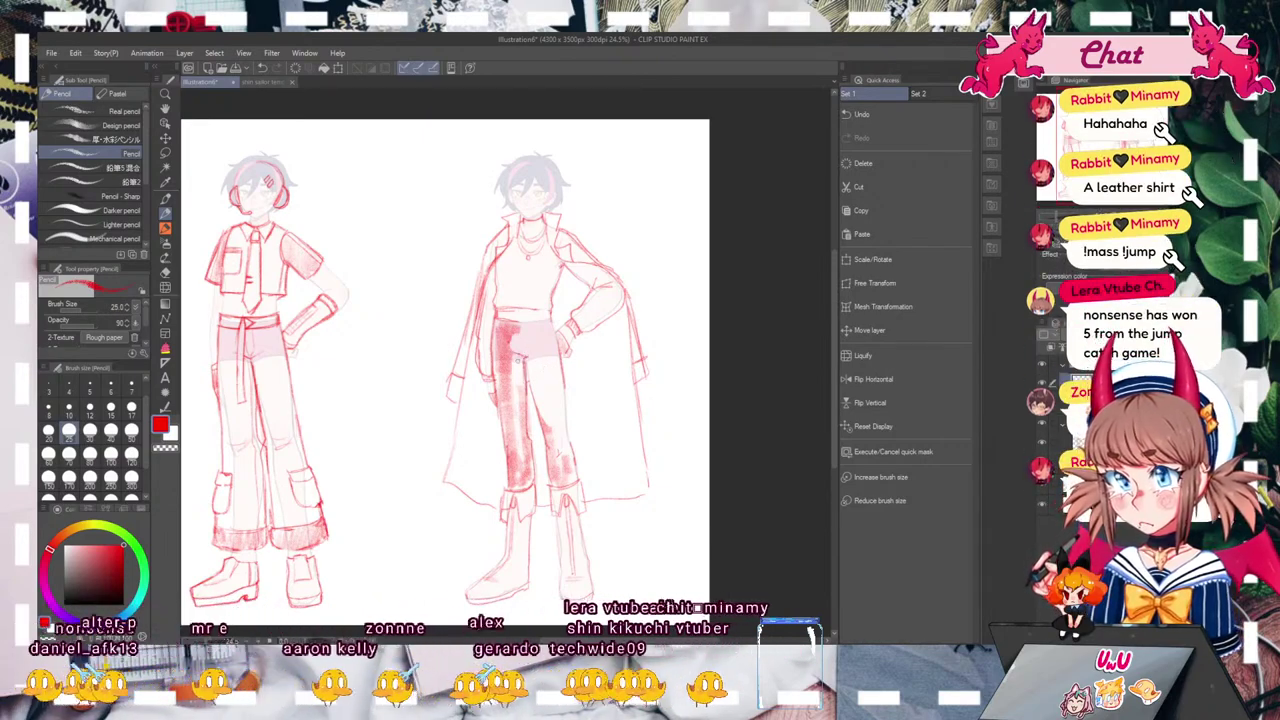
# Step: Shade the trousers over the hips and thigh where the sash hung and sketch the waistband
pyautogui.moveTo(564, 380); pyautogui.dragTo(566, 446)
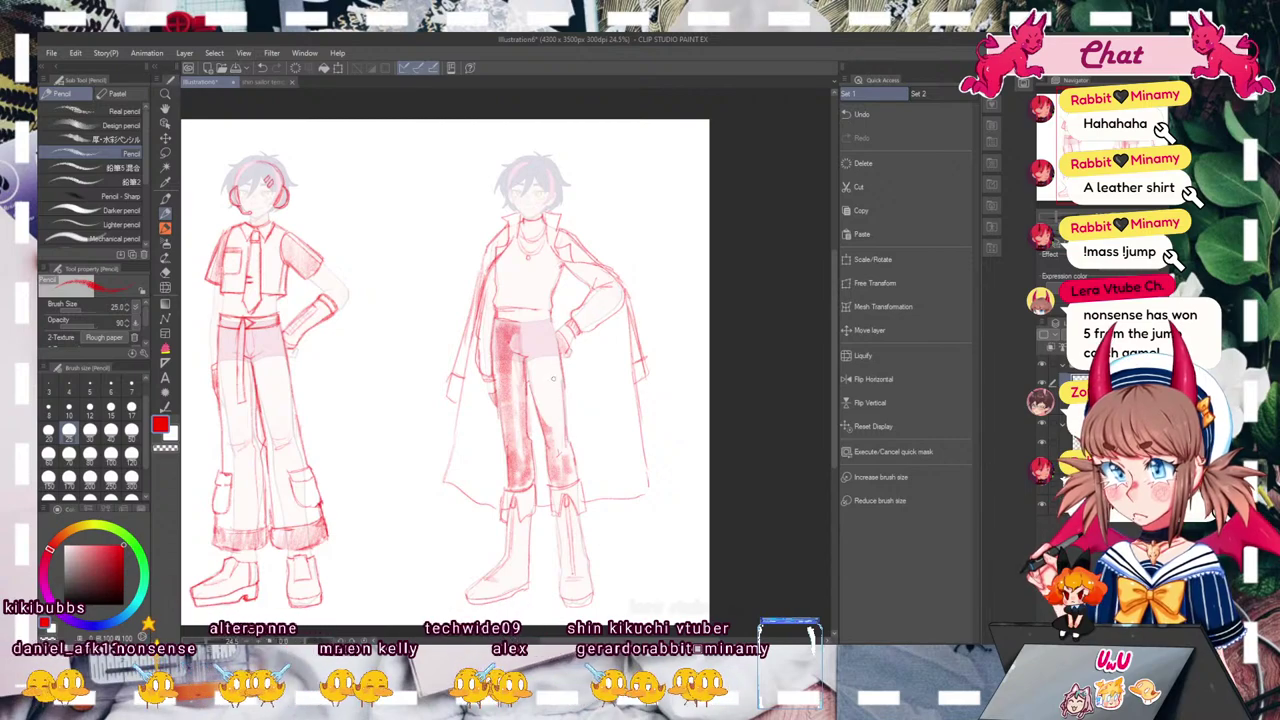
pyautogui.moveTo(548, 368)
pyautogui.mouseDown()
pyautogui.moveTo(546, 422)
pyautogui.moveTo(532, 414)
pyautogui.mouseUp()
pyautogui.moveTo(536, 338); pyautogui.dragTo(530, 398)
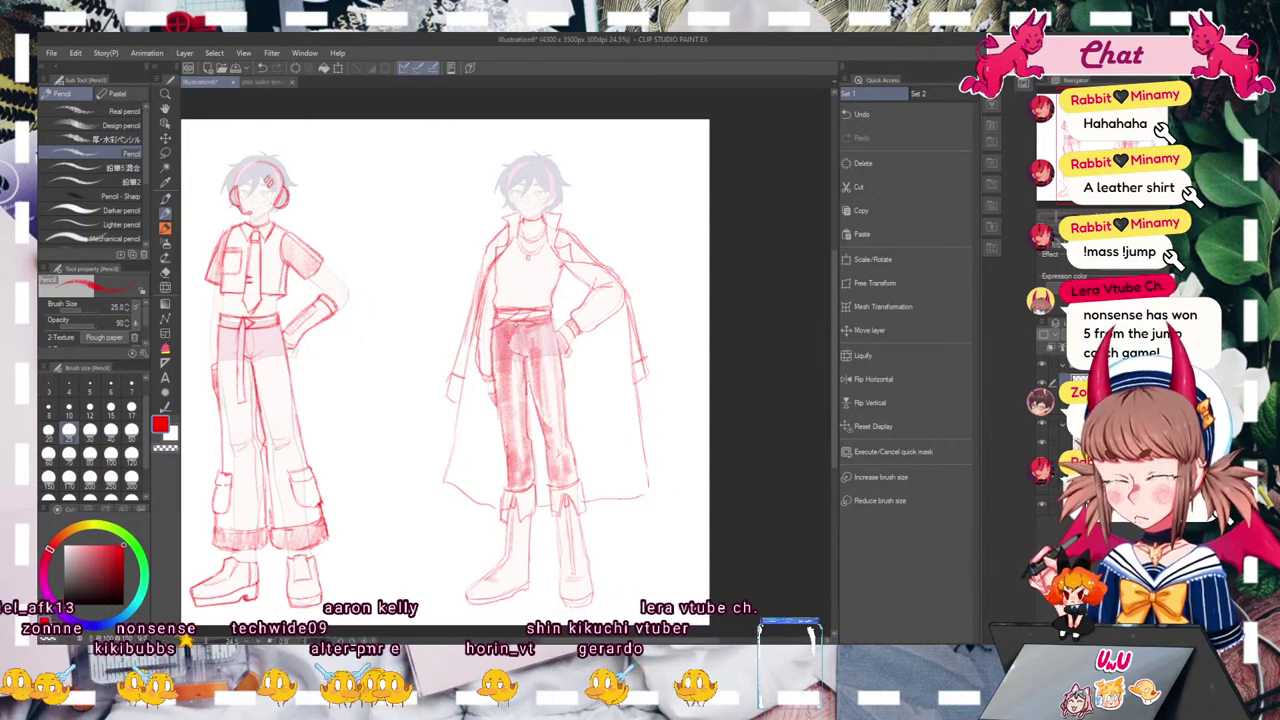
# Step: Draw a buckled belt with a second slanted strap at the waist and a looped hip chain ending in a ring
pyautogui.moveTo(498, 326); pyautogui.dragTo(523, 314)
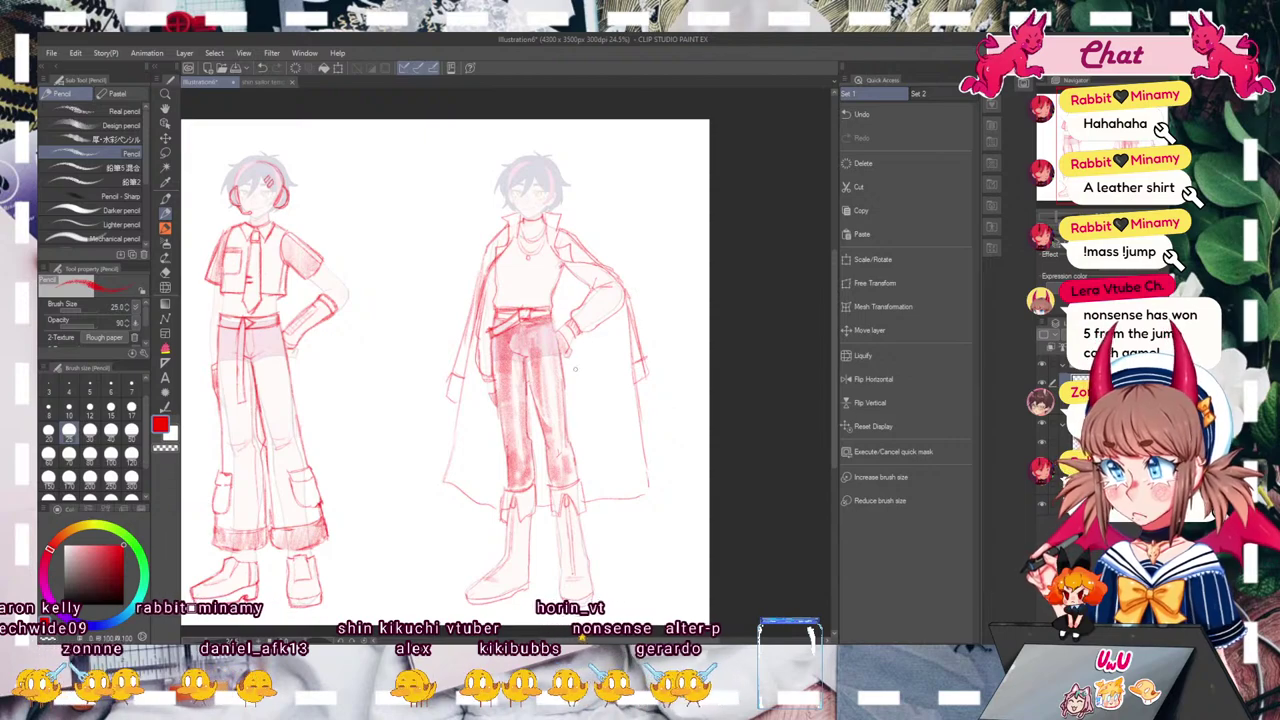
pyautogui.moveTo(542, 322); pyautogui.dragTo(564, 370)
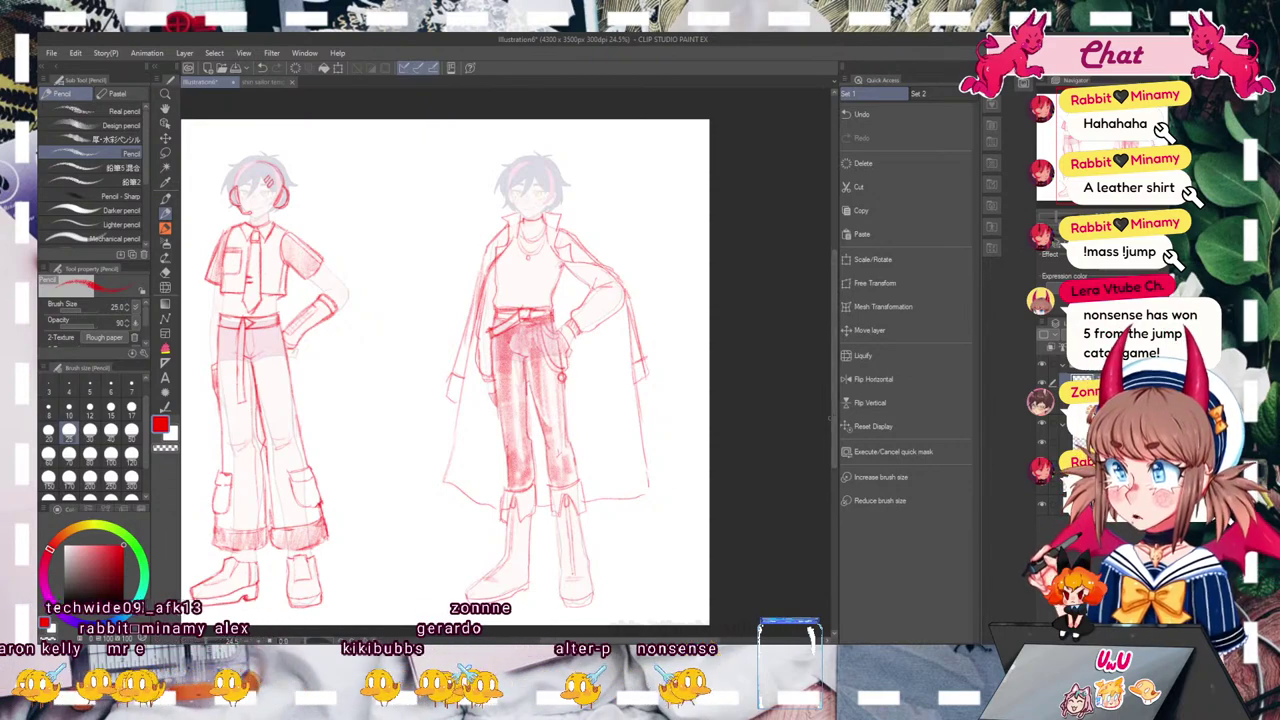
pyautogui.click(872, 426)
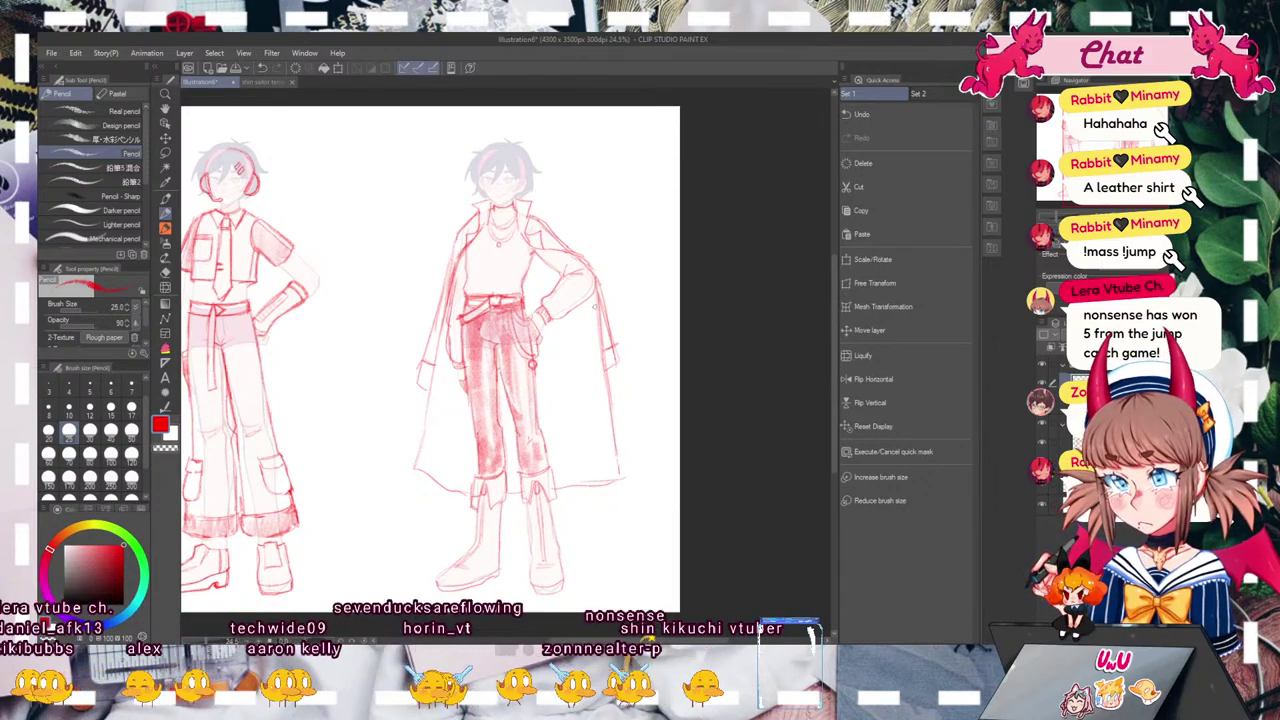
pyautogui.moveTo(590, 312); pyautogui.dragTo(588, 390)
pyautogui.moveTo(505, 297)
pyautogui.mouseDown()
pyautogui.moveTo(522, 285)
pyautogui.moveTo(542, 212)
pyautogui.moveTo(490, 310)
pyautogui.moveTo(489, 251)
pyautogui.moveTo(505, 246)
pyautogui.mouseUp()
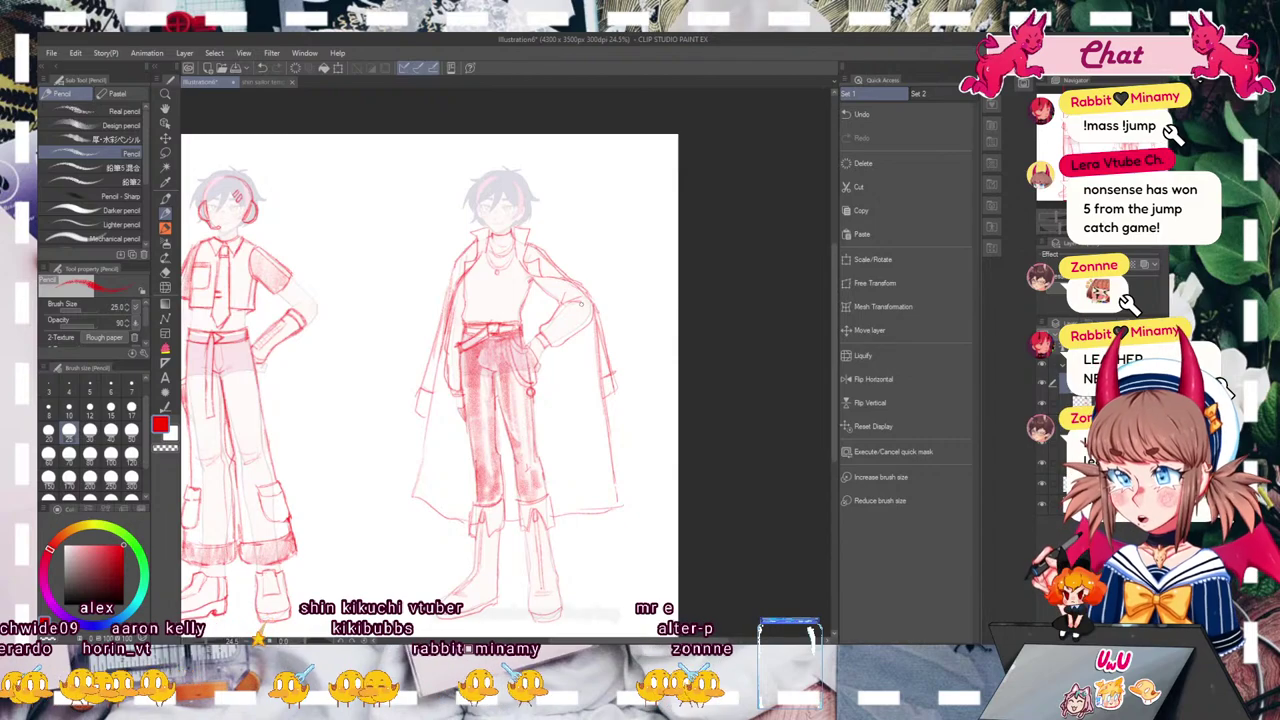
pyautogui.moveTo(528, 336)
pyautogui.mouseDown()
pyautogui.moveTo(516, 351)
pyautogui.moveTo(533, 404)
pyautogui.moveTo(501, 363)
pyautogui.moveTo(511, 421)
pyautogui.moveTo(496, 408)
pyautogui.moveTo(495, 340)
pyautogui.moveTo(496, 457)
pyautogui.moveTo(552, 398)
pyautogui.moveTo(622, 92)
pyautogui.moveTo(530, 397)
pyautogui.moveTo(542, 455)
pyautogui.mouseUp()
pyautogui.hotkey('ctrl', '+')
pyautogui.hotkey('ctrl', '+')
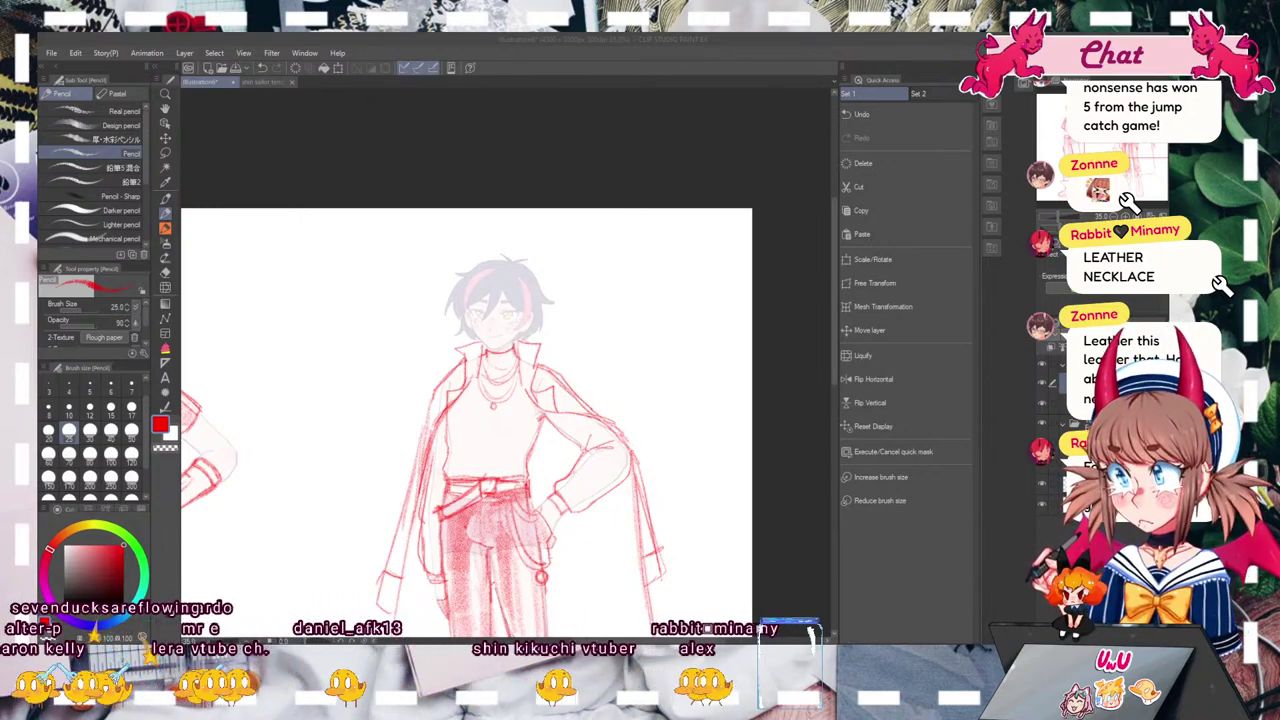
pyautogui.moveTo(1098, 142)
pyautogui.mouseDown()
pyautogui.moveTo(1102, 178)
pyautogui.moveTo(1096, 147)
pyautogui.mouseUp()
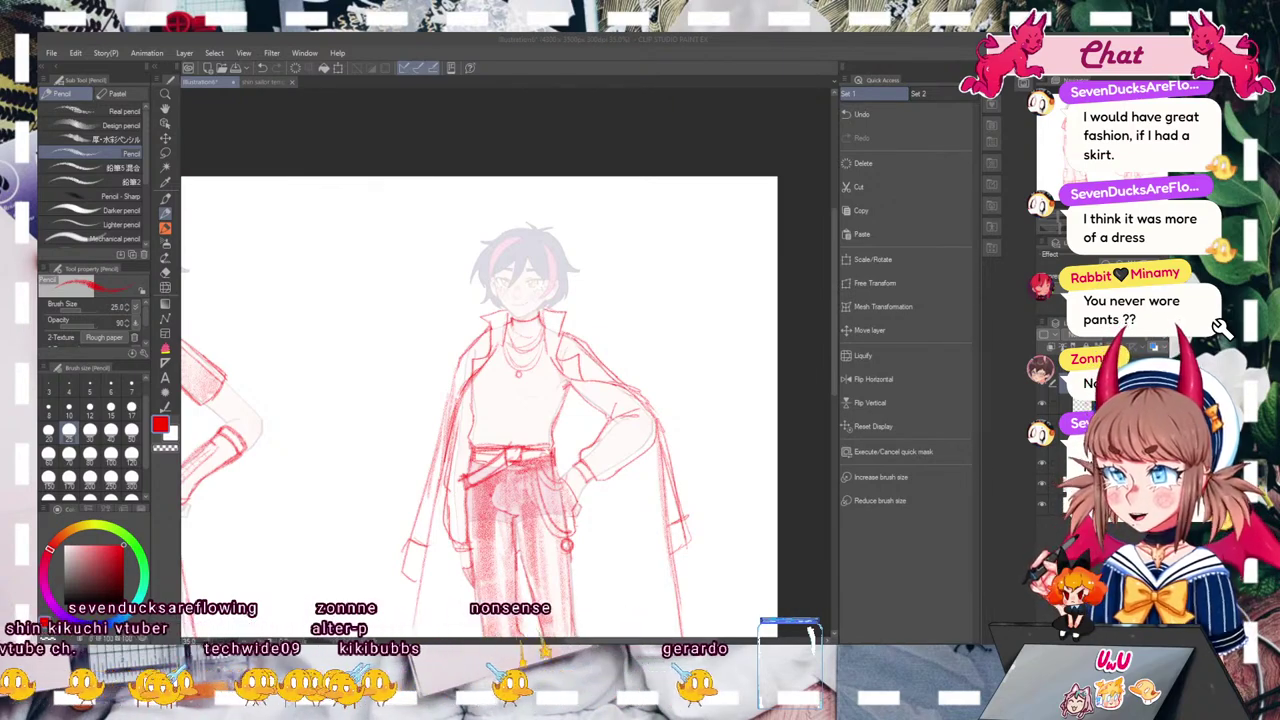
# Step: Replace the puffed, gathered sleeves on both arms with straight sleeves ending in plain cuffs at the wrists
pyautogui.moveTo(510, 450); pyautogui.dragTo(498, 412)
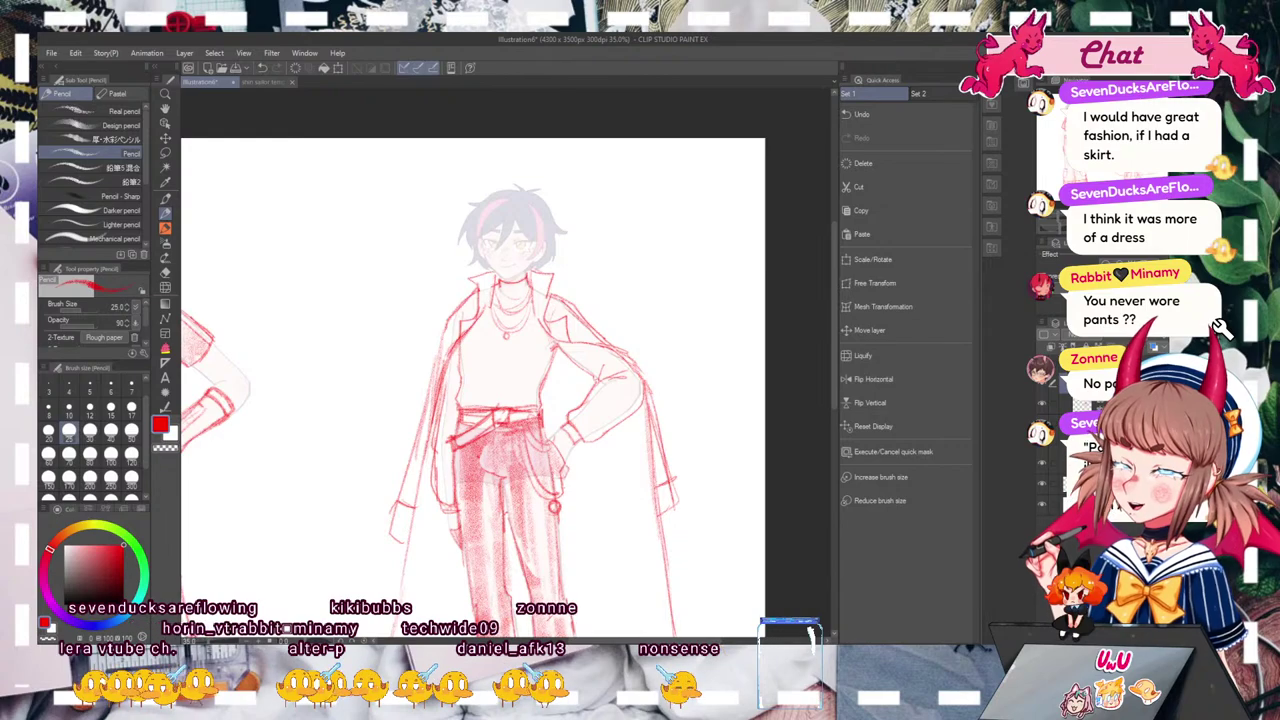
pyautogui.scroll(3, 480, 400)
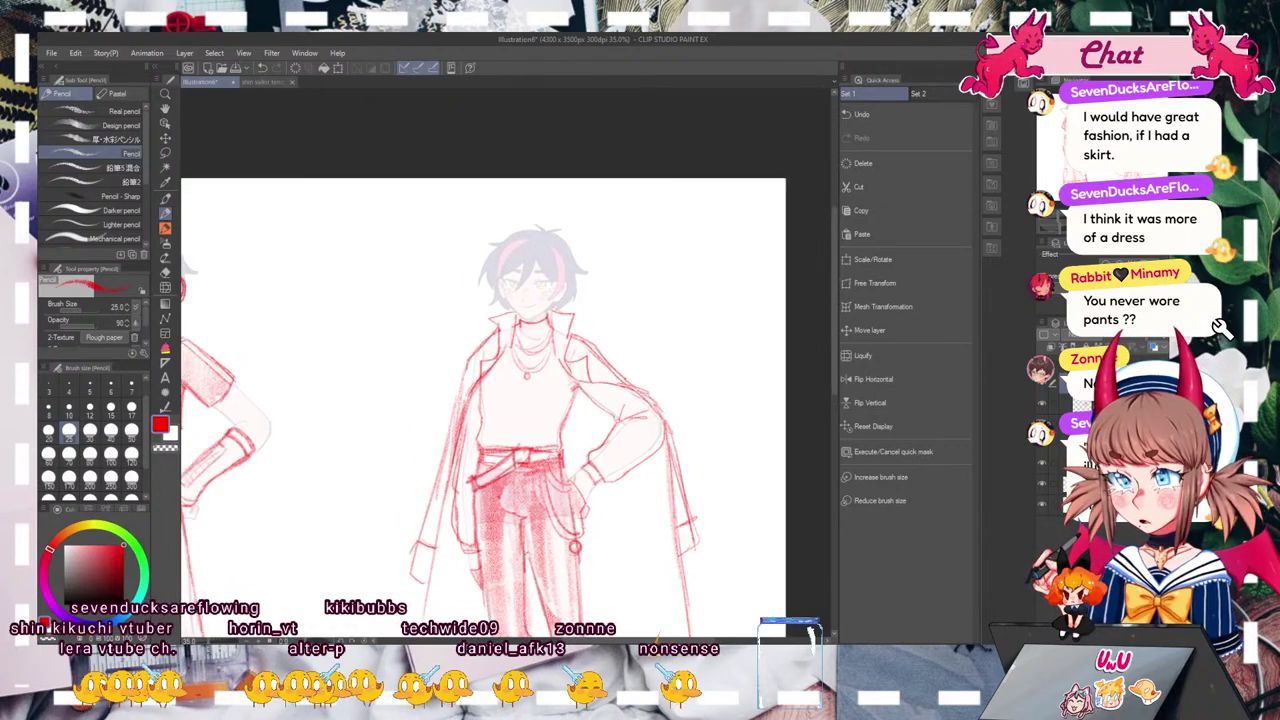
pyautogui.moveTo(505, 360); pyautogui.dragTo(451, 470)
pyautogui.scroll(-1, 480, 400)
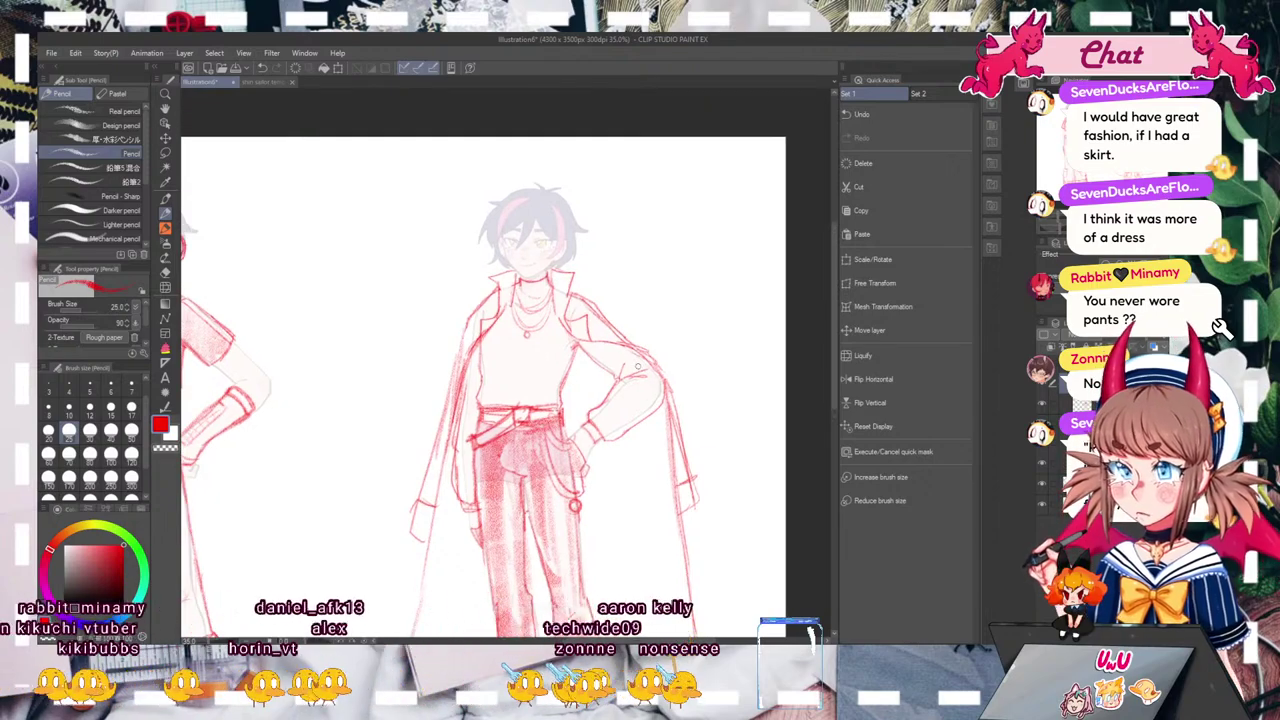
pyautogui.moveTo(622, 380)
pyautogui.mouseDown()
pyautogui.moveTo(592, 417)
pyautogui.moveTo(605, 429)
pyautogui.moveTo(651, 390)
pyautogui.mouseUp()
pyautogui.moveTo(457, 478)
pyautogui.mouseDown()
pyautogui.moveTo(465, 504)
pyautogui.moveTo(464, 405)
pyautogui.mouseUp()
pyautogui.moveTo(469, 515); pyautogui.dragTo(466, 496)
pyautogui.moveTo(600, 440)
pyautogui.mouseDown()
pyautogui.moveTo(598, 420)
pyautogui.moveTo(630, 380)
pyautogui.moveTo(618, 380)
pyautogui.moveTo(663, 393)
pyautogui.moveTo(600, 443)
pyautogui.mouseUp()
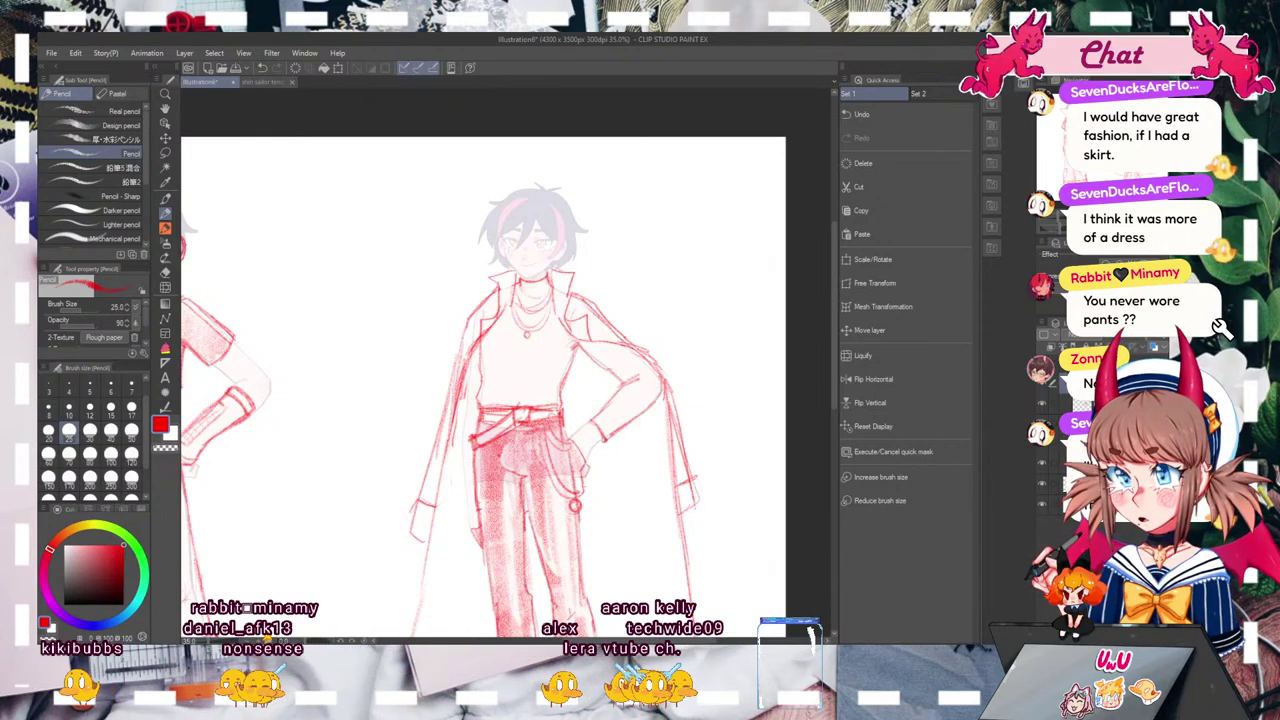
pyautogui.moveTo(469, 498); pyautogui.dragTo(465, 450)
pyautogui.moveTo(468, 364)
pyautogui.mouseDown()
pyautogui.moveTo(467, 408)
pyautogui.moveTo(478, 356)
pyautogui.mouseUp()
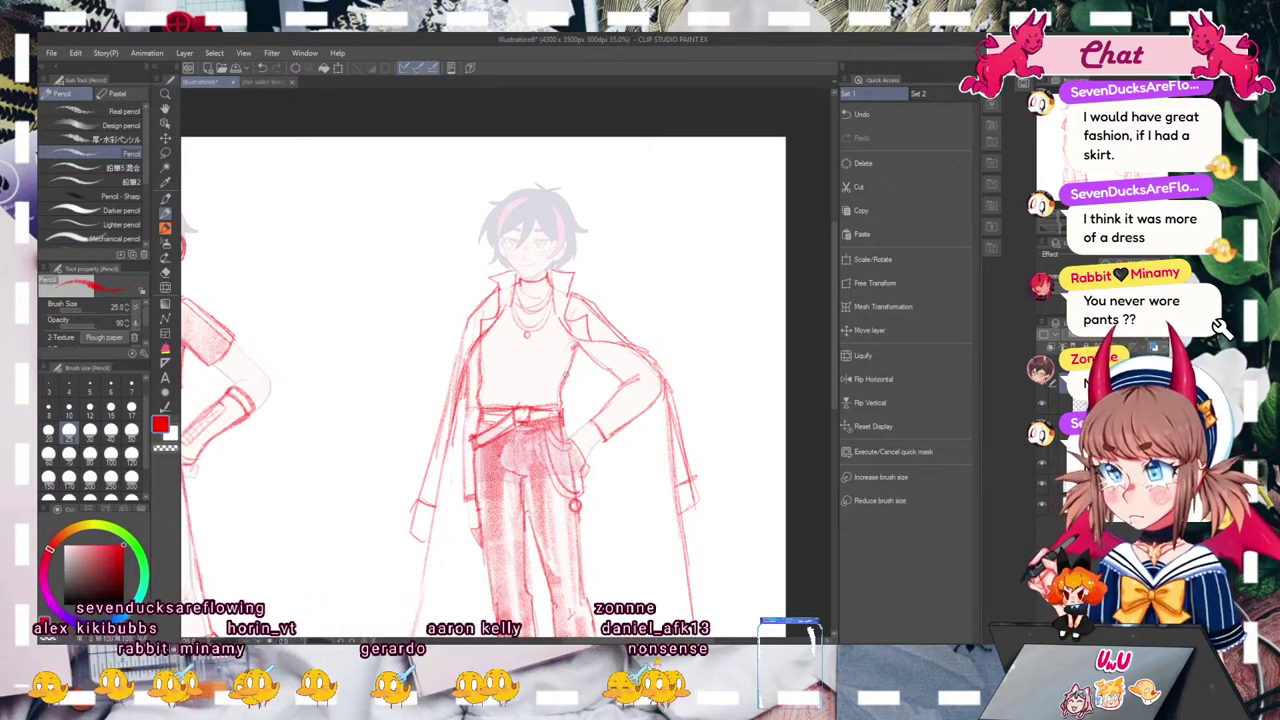
# Step: Touch up the shirt's side line and draw a wristband with a round face on the bent arm's wrist
pyautogui.moveTo(566, 374); pyautogui.dragTo(571, 338)
pyautogui.moveTo(508, 426)
pyautogui.mouseDown()
pyautogui.moveTo(528, 439)
pyautogui.moveTo(522, 398)
pyautogui.mouseUp()
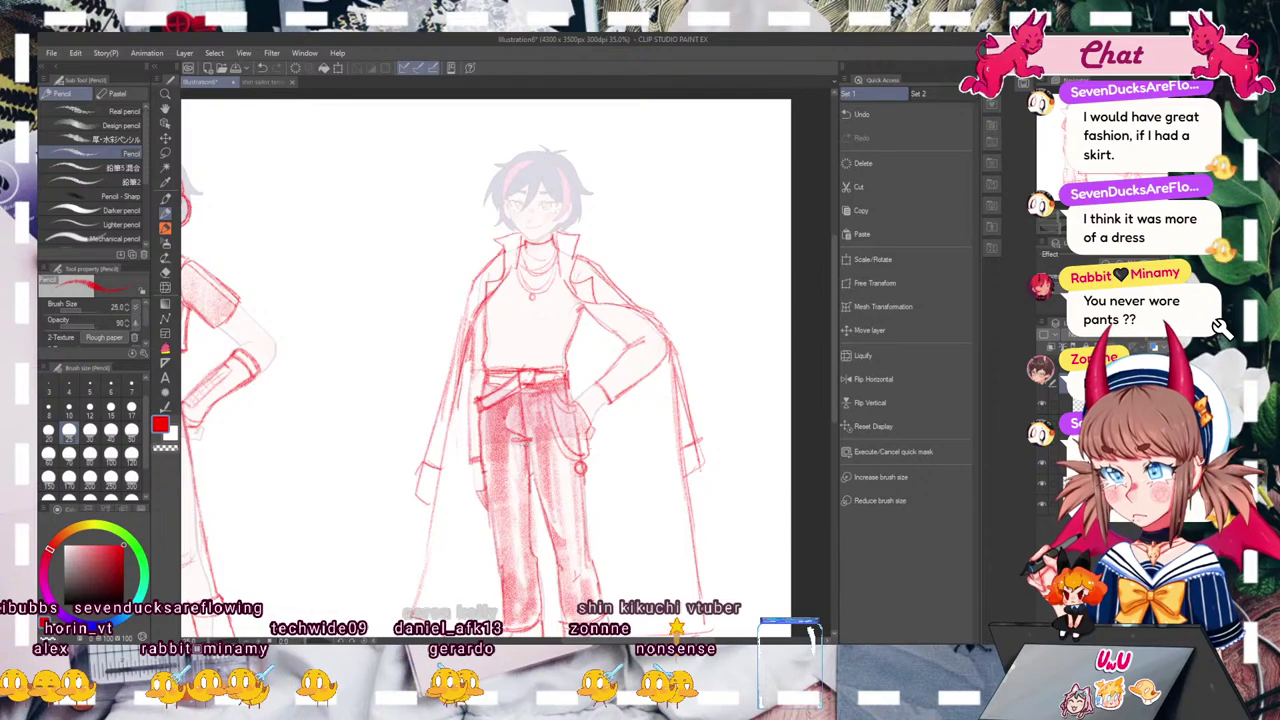
pyautogui.moveTo(600, 430)
pyautogui.mouseDown()
pyautogui.moveTo(513, 224)
pyautogui.moveTo(533, 416)
pyautogui.moveTo(575, 445)
pyautogui.moveTo(605, 439)
pyautogui.mouseUp()
pyautogui.scroll(-1, 480, 360)
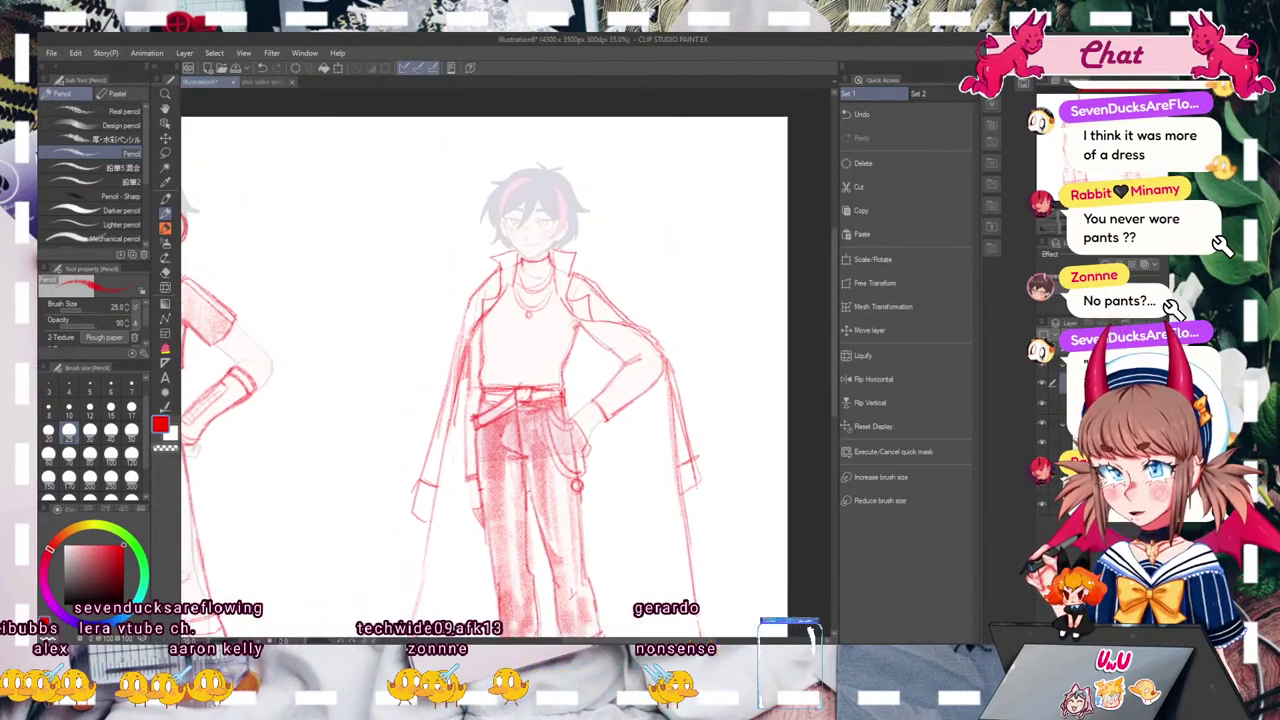
pyautogui.scroll(-1, 484, 376)
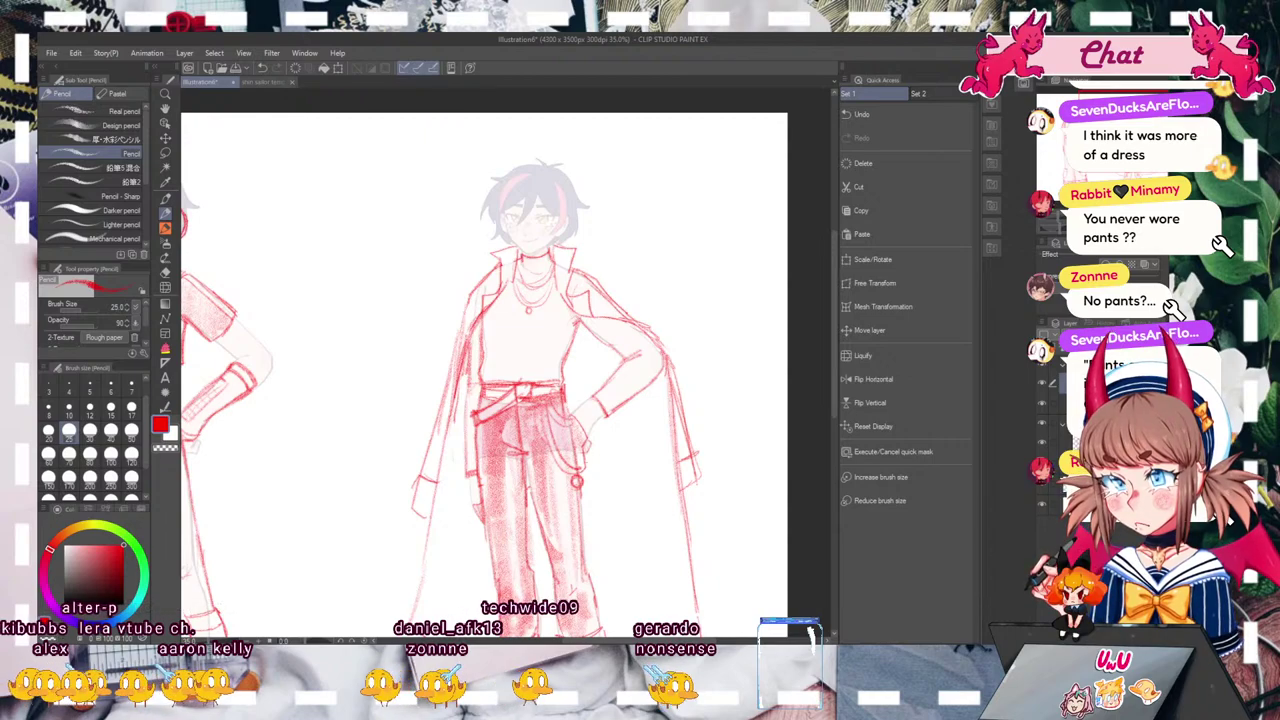
pyautogui.moveTo(583, 405); pyautogui.dragTo(604, 420)
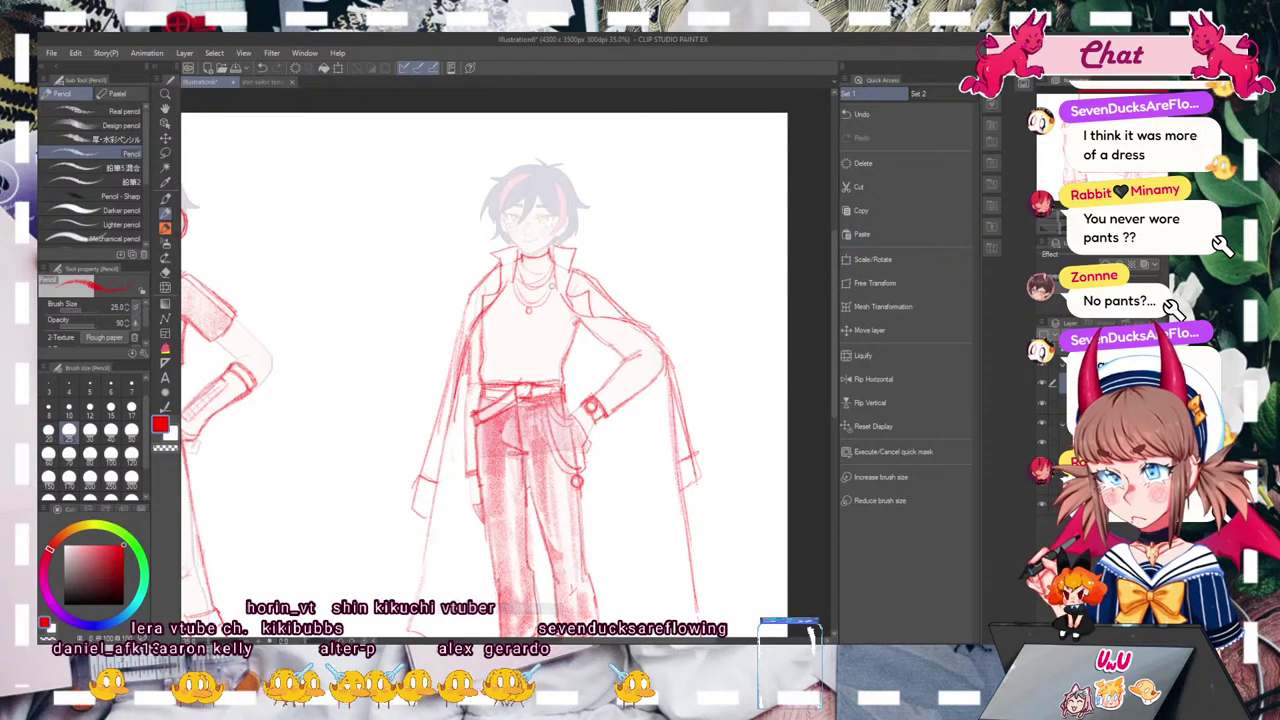
# Step: Try a diagonal cross-body strap with a small buckle running over the shirt from shoulder to waist
pyautogui.click(262, 67)
pyautogui.moveTo(506, 306); pyautogui.dragTo(546, 362)
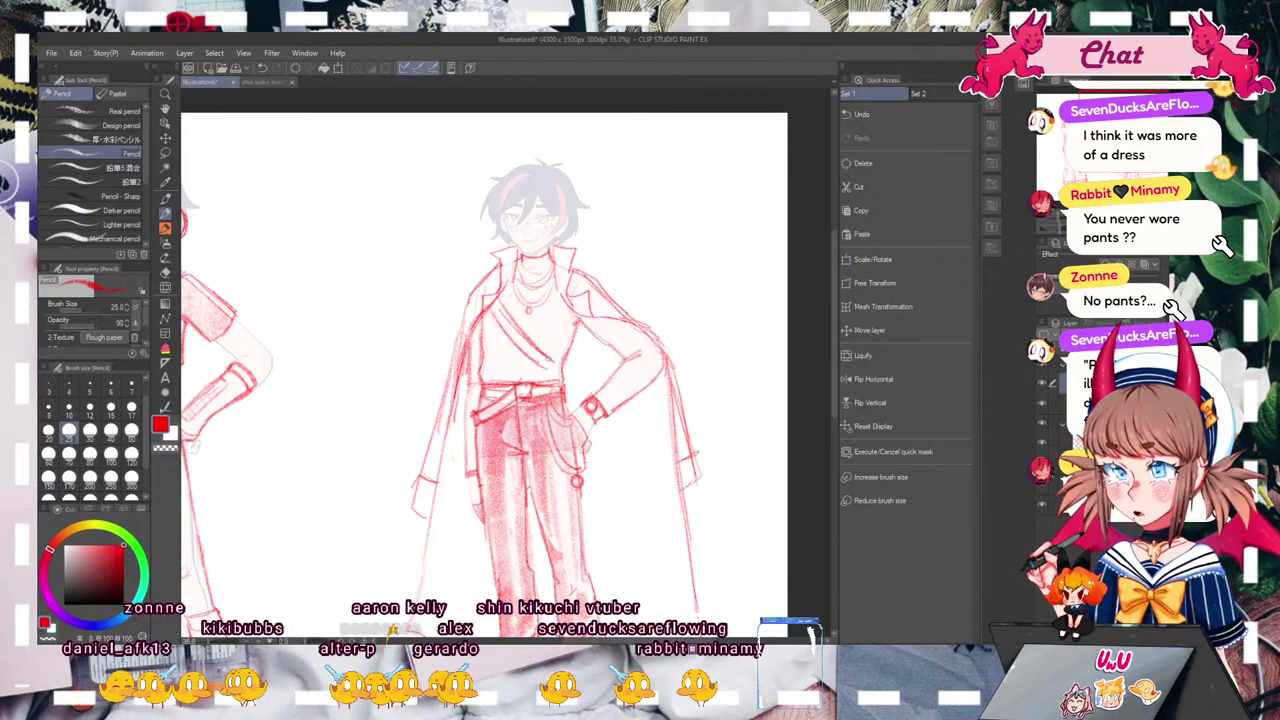
pyautogui.moveTo(499, 301); pyautogui.dragTo(538, 346)
pyautogui.moveTo(512, 338)
pyautogui.mouseDown()
pyautogui.moveTo(538, 366)
pyautogui.moveTo(553, 360)
pyautogui.moveTo(564, 390)
pyautogui.moveTo(584, 390)
pyautogui.moveTo(573, 404)
pyautogui.moveTo(571, 374)
pyautogui.moveTo(502, 308)
pyautogui.mouseUp()
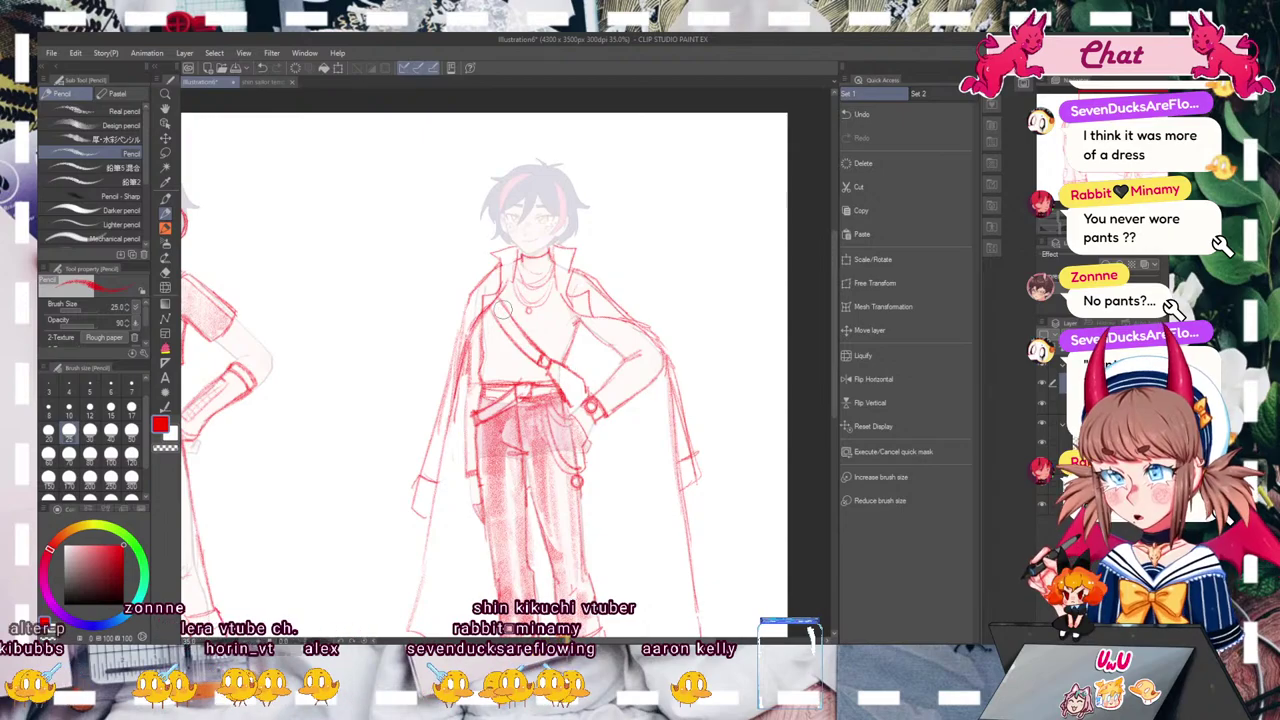
# Step: Undo the cross-body strap strokes on the shirt
pyautogui.moveTo(1072, 217)
pyautogui.mouseDown()
pyautogui.moveTo(1090, 217)
pyautogui.moveTo(1043, 217)
pyautogui.moveTo(1056, 217)
pyautogui.mouseUp()
pyautogui.scroll(2, 500, 358)
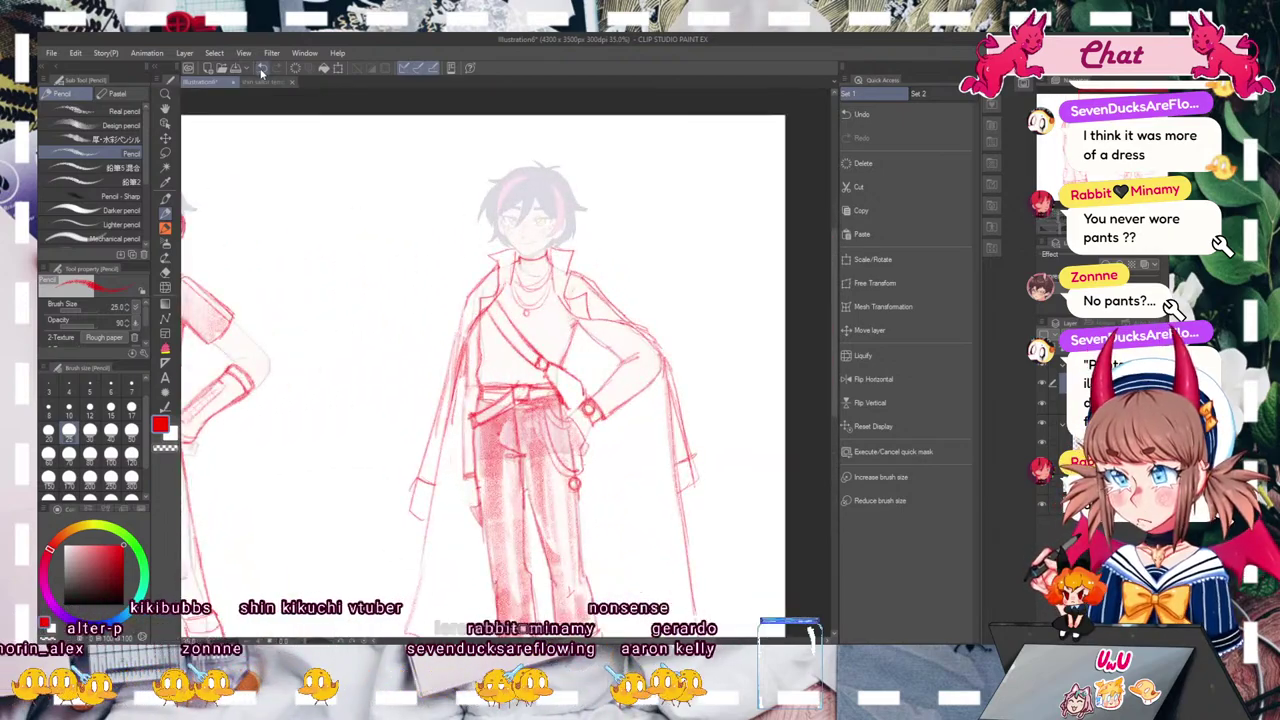
pyautogui.hotkey('ctrl', 'z')
pyautogui.hotkey('ctrl', 'z')
pyautogui.hotkey('ctrl', 'z')
pyautogui.hotkey('ctrl', 'z')
pyautogui.hotkey('ctrl', 'z')
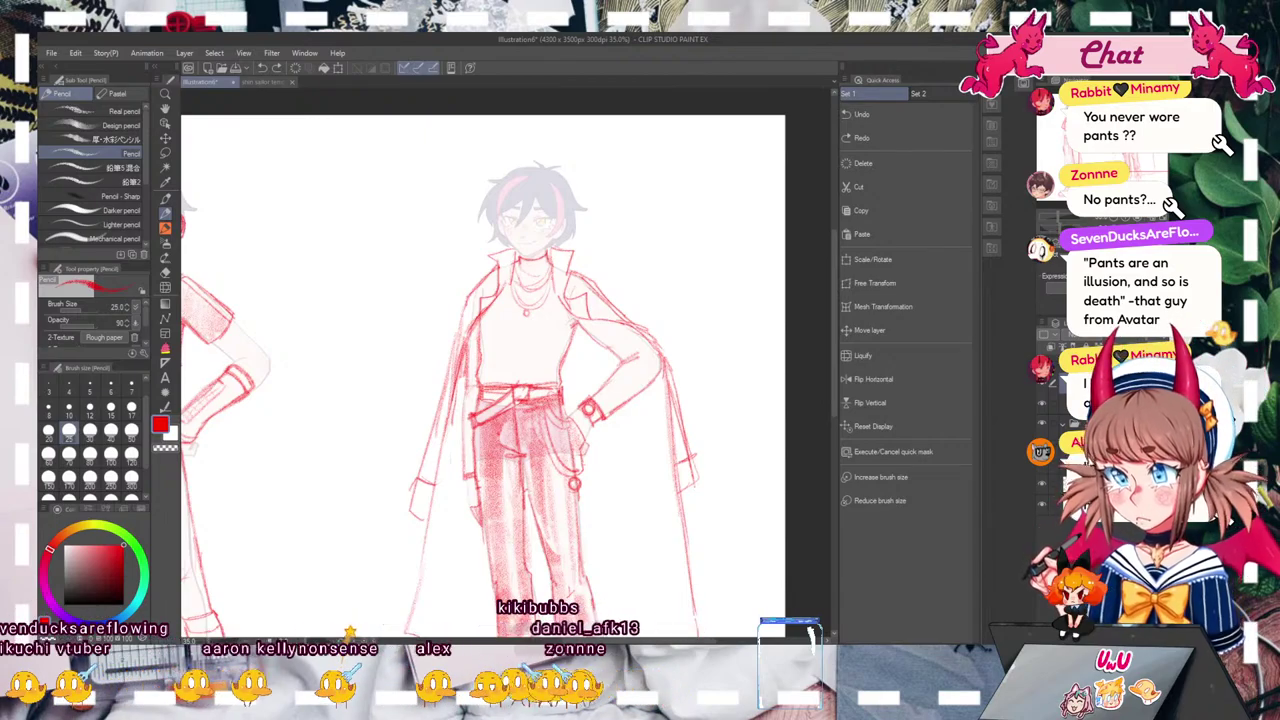
# Step: Add a few short horizontal fold lines across the chest of the second figure's shirt
pyautogui.moveTo(508, 400)
pyautogui.mouseDown()
pyautogui.moveTo(504, 175)
pyautogui.moveTo(698, 250)
pyautogui.moveTo(696, 400)
pyautogui.moveTo(696, 372)
pyautogui.moveTo(580, 368)
pyautogui.moveTo(436, 320)
pyautogui.moveTo(496, 414)
pyautogui.moveTo(513, 474)
pyautogui.mouseUp()
pyautogui.scroll(1, 490, 400)
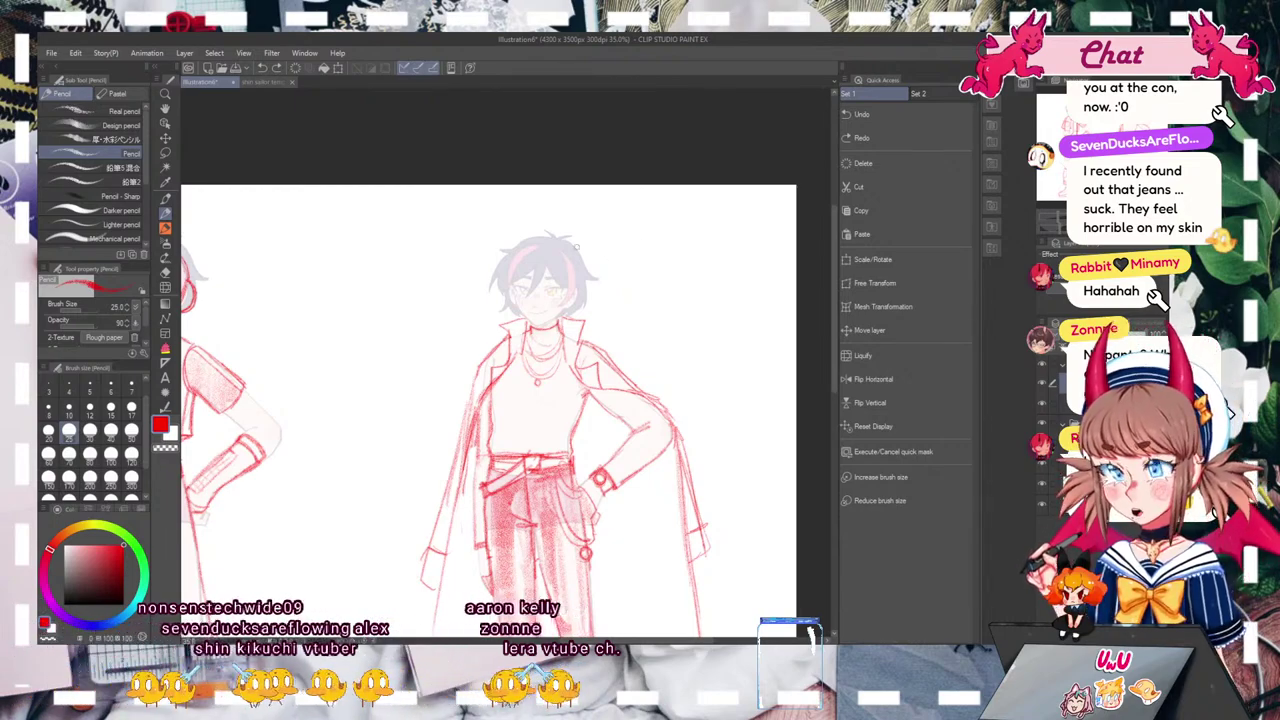
pyautogui.moveTo(556, 480); pyautogui.dragTo(555, 191)
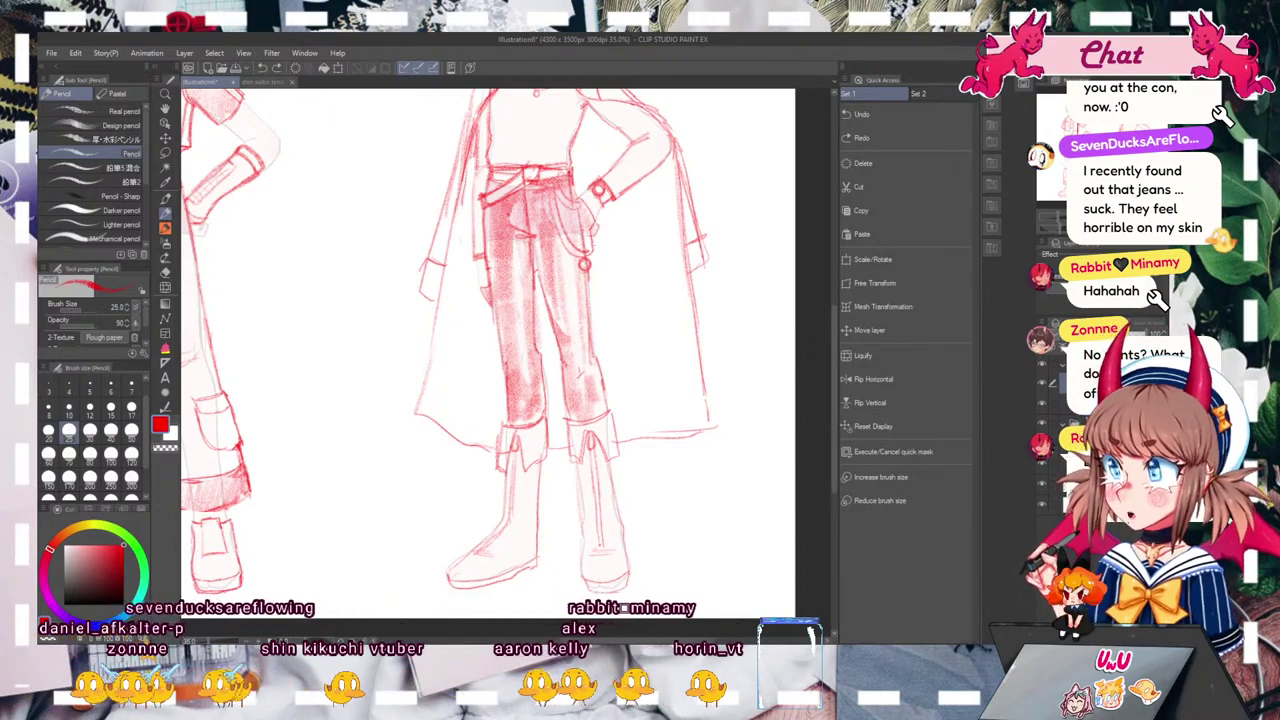
pyautogui.moveTo(530, 300); pyautogui.dragTo(489, 529)
pyautogui.moveTo(472, 343)
pyautogui.mouseDown()
pyautogui.moveTo(512, 350)
pyautogui.moveTo(507, 308)
pyautogui.mouseUp()
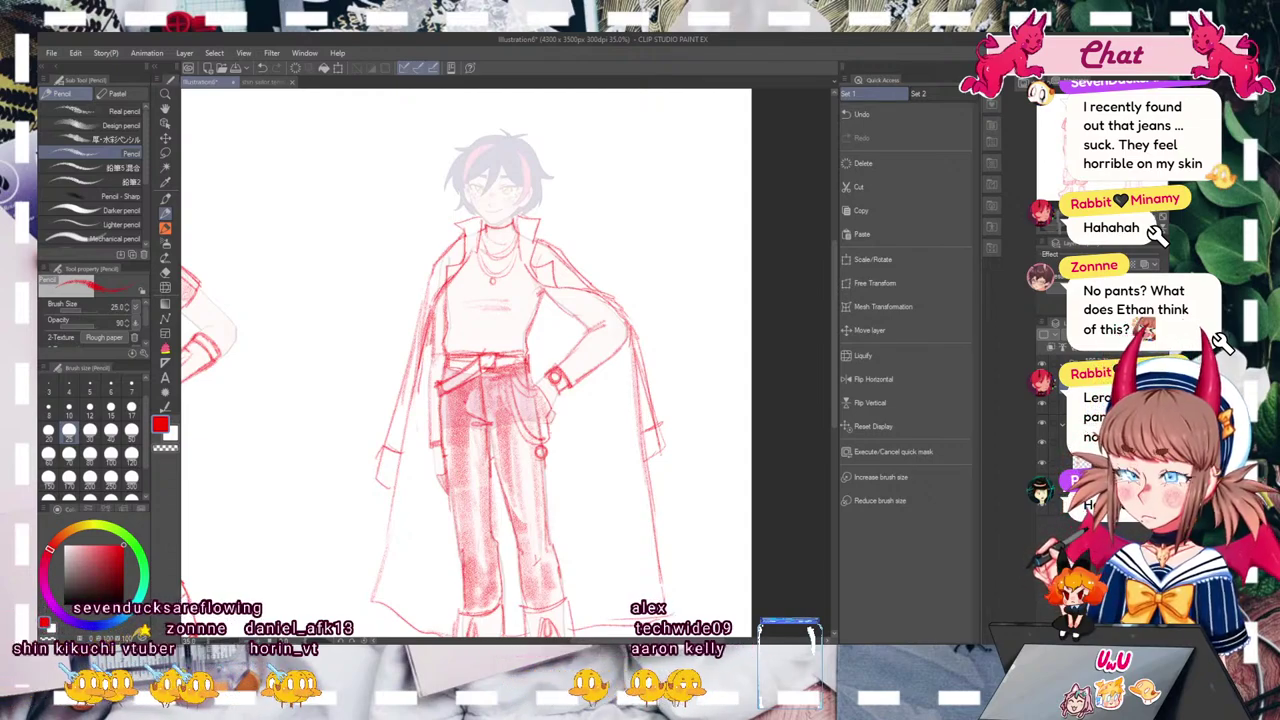
# Step: Reinforce the draped coat's inner edges and shoulder outlines on both sides of the second figure's torso
pyautogui.moveTo(518, 254)
pyautogui.mouseDown()
pyautogui.moveTo(539, 287)
pyautogui.moveTo(620, 303)
pyautogui.mouseUp()
pyautogui.moveTo(470, 250); pyautogui.dragTo(426, 342)
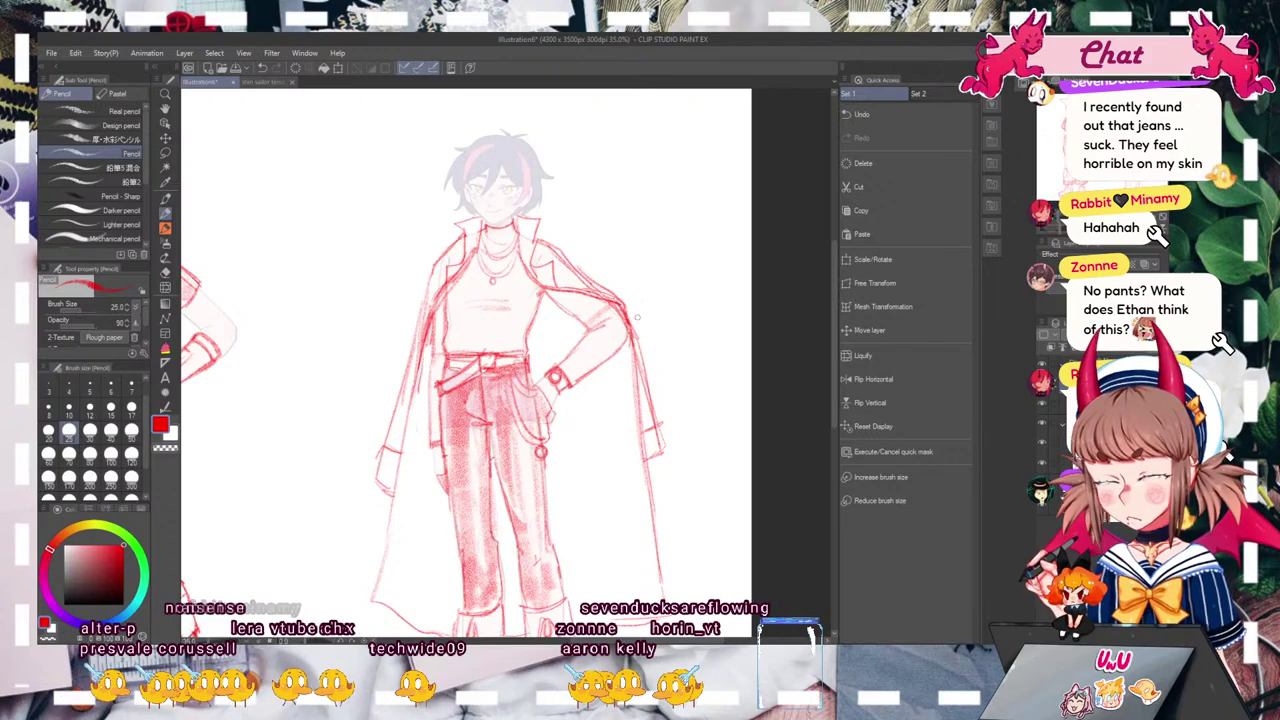
pyautogui.moveTo(639, 318); pyautogui.dragTo(643, 378)
pyautogui.moveTo(300, 380)
pyautogui.mouseDown()
pyautogui.moveTo(820, 288)
pyautogui.moveTo(360, 378)
pyautogui.moveTo(478, 374)
pyautogui.moveTo(293, 388)
pyautogui.mouseUp()
pyautogui.moveTo(551, 221); pyautogui.dragTo(580, 238)
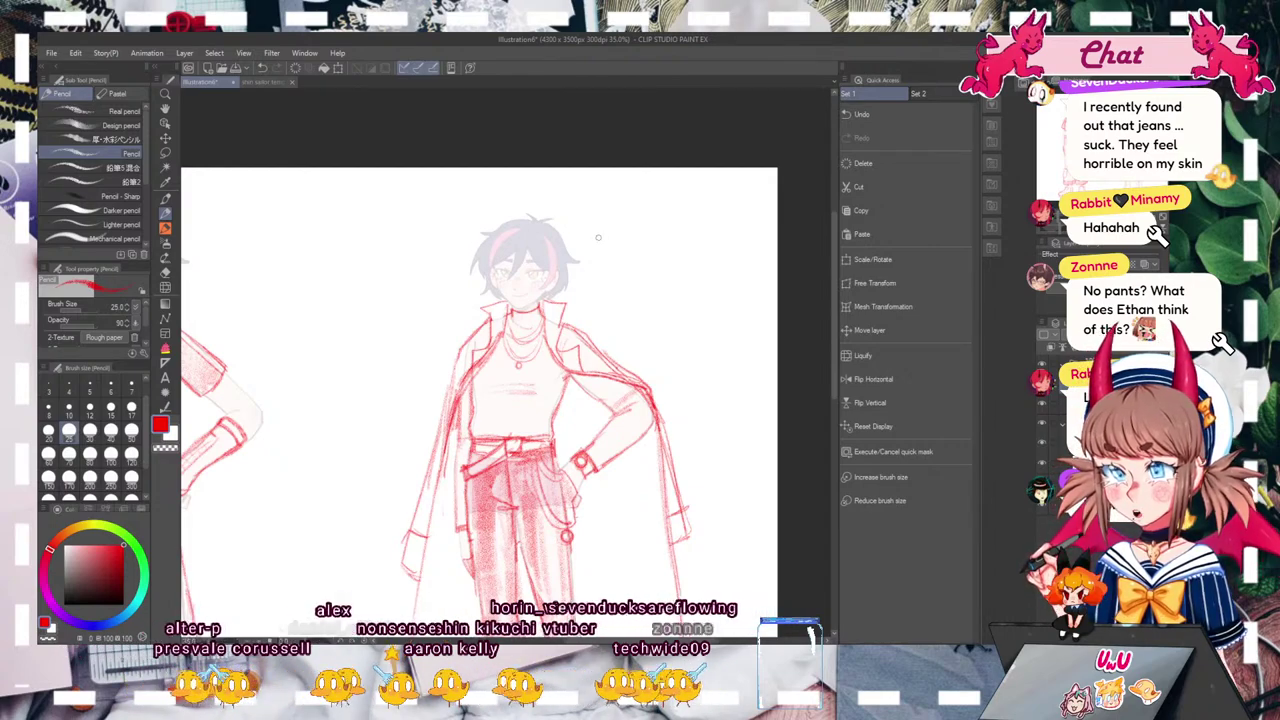
# Step: Try small spiky pigtails on both sides of the second figure's head
pyautogui.moveTo(540, 400)
pyautogui.mouseDown()
pyautogui.moveTo(540, 176)
pyautogui.moveTo(570, 294)
pyautogui.moveTo(525, 385)
pyautogui.moveTo(805, 409)
pyautogui.moveTo(525, 388)
pyautogui.moveTo(548, 347)
pyautogui.moveTo(546, 304)
pyautogui.moveTo(528, 367)
pyautogui.mouseUp()
pyautogui.moveTo(520, 213); pyautogui.dragTo(511, 228)
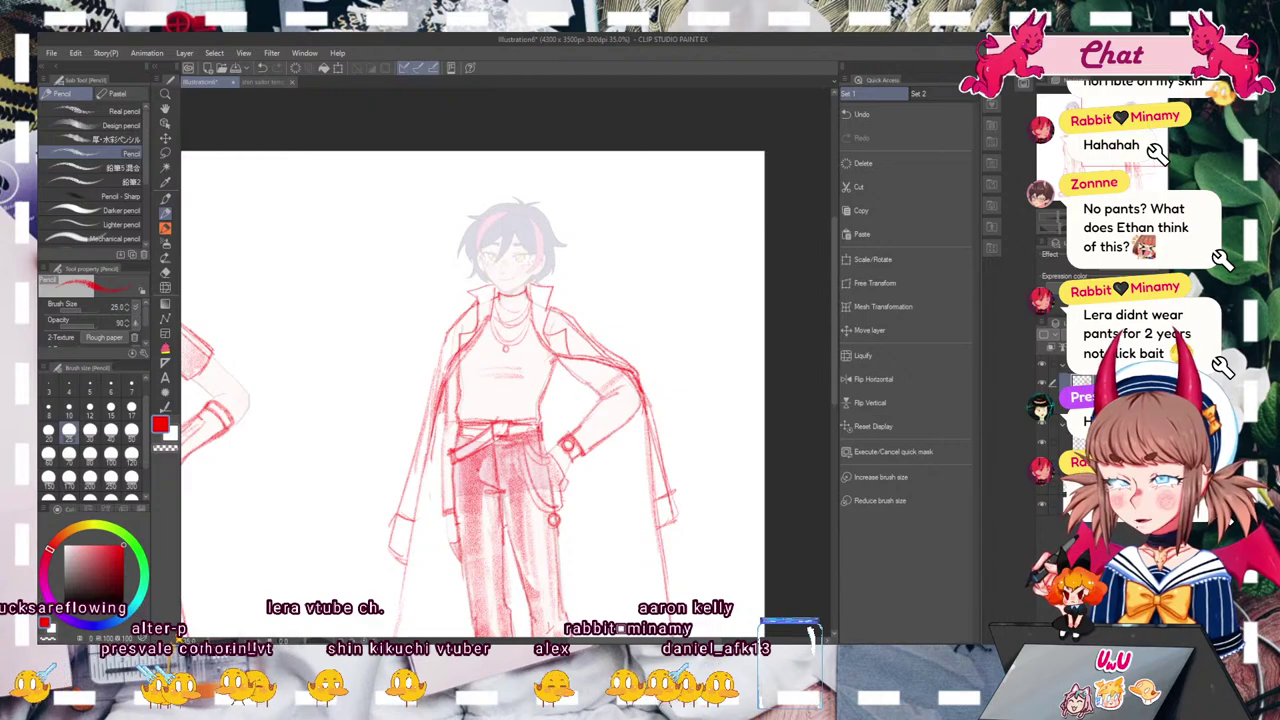
pyautogui.moveTo(548, 220)
pyautogui.mouseDown()
pyautogui.moveTo(578, 222)
pyautogui.moveTo(556, 240)
pyautogui.mouseUp()
pyautogui.moveTo(482, 211)
pyautogui.mouseDown()
pyautogui.moveTo(445, 215)
pyautogui.moveTo(552, 186)
pyautogui.mouseUp()
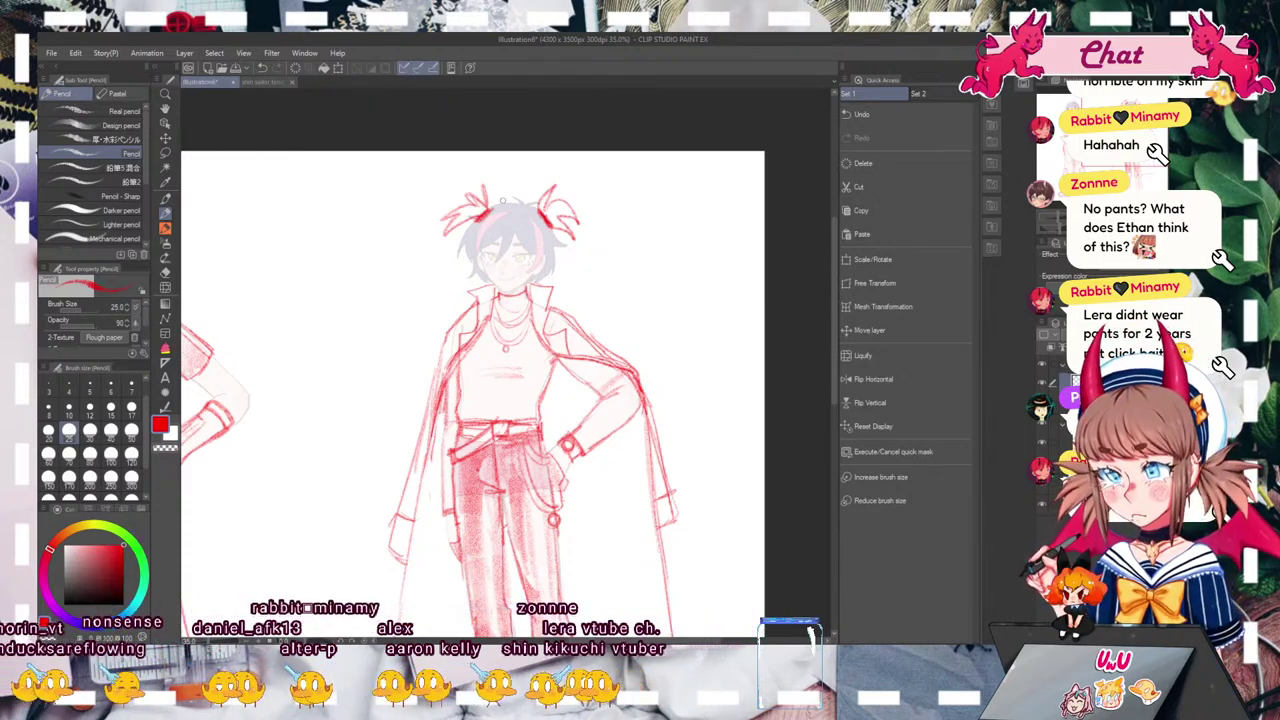
pyautogui.moveTo(550, 189)
pyautogui.mouseDown()
pyautogui.moveTo(536, 228)
pyautogui.moveTo(580, 200)
pyautogui.moveTo(576, 237)
pyautogui.mouseUp()
pyautogui.moveTo(486, 227)
pyautogui.mouseDown()
pyautogui.moveTo(463, 225)
pyautogui.moveTo(504, 172)
pyautogui.mouseUp()
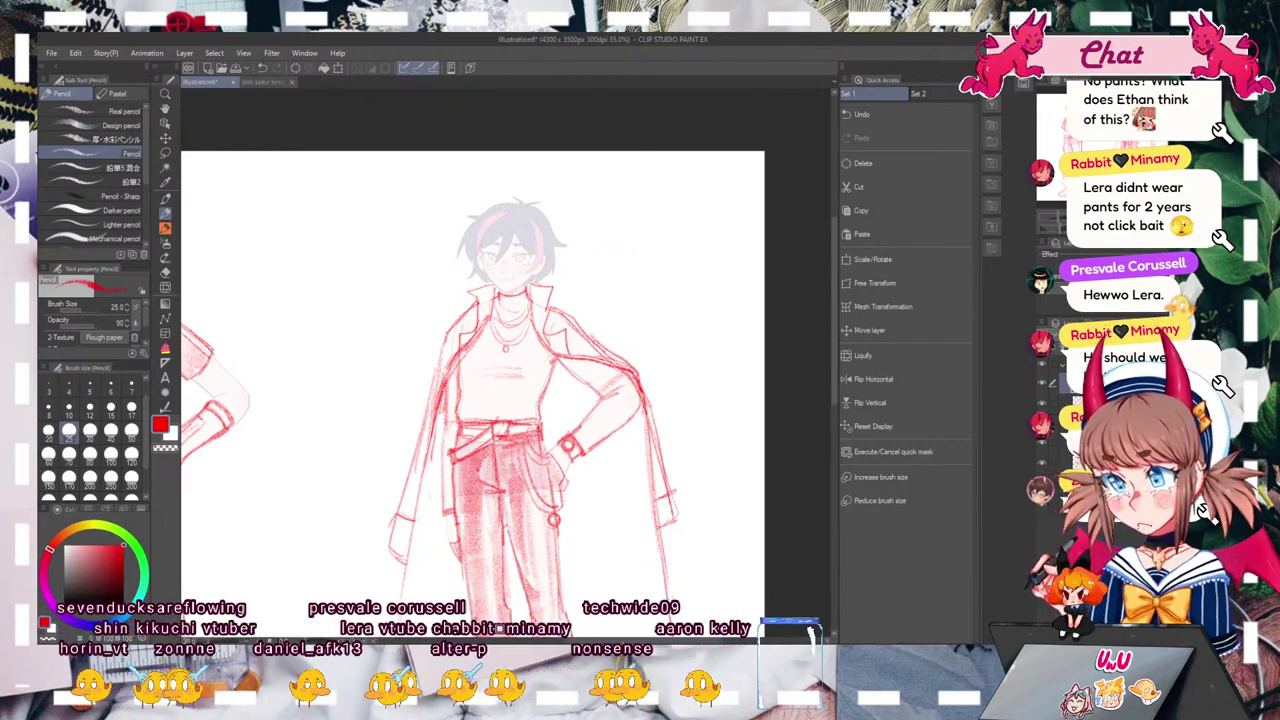
# Step: Try a rounded beanie over the second figure's hair and undo its strokes
pyautogui.moveTo(506, 480)
pyautogui.mouseDown()
pyautogui.moveTo(536, 170)
pyautogui.moveTo(509, 509)
pyautogui.moveTo(517, 487)
pyautogui.moveTo(785, 412)
pyautogui.moveTo(780, 185)
pyautogui.moveTo(573, 180)
pyautogui.moveTo(524, 195)
pyautogui.moveTo(615, 354)
pyautogui.moveTo(457, 382)
pyautogui.moveTo(714, 405)
pyautogui.moveTo(499, 413)
pyautogui.moveTo(512, 434)
pyautogui.mouseUp()
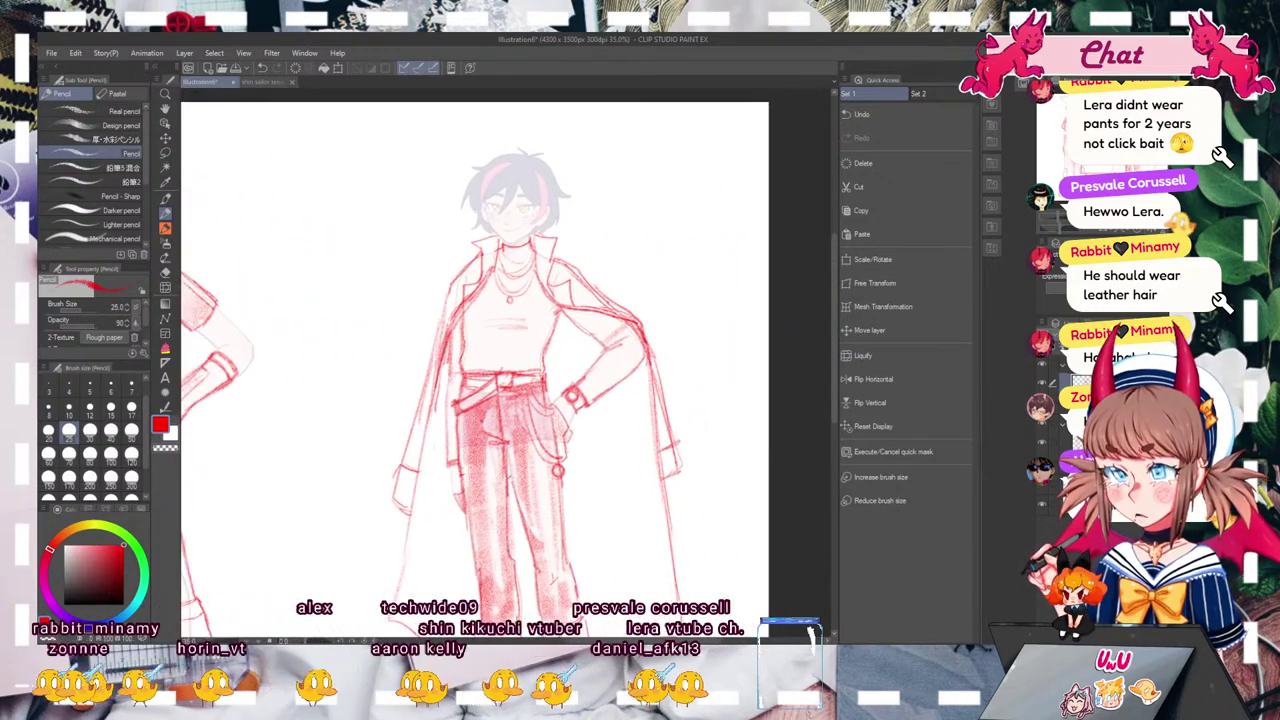
pyautogui.moveTo(489, 167)
pyautogui.mouseDown()
pyautogui.moveTo(540, 175)
pyautogui.moveTo(549, 192)
pyautogui.moveTo(488, 158)
pyautogui.moveTo(555, 148)
pyautogui.moveTo(568, 188)
pyautogui.mouseUp()
pyautogui.click(262, 67)
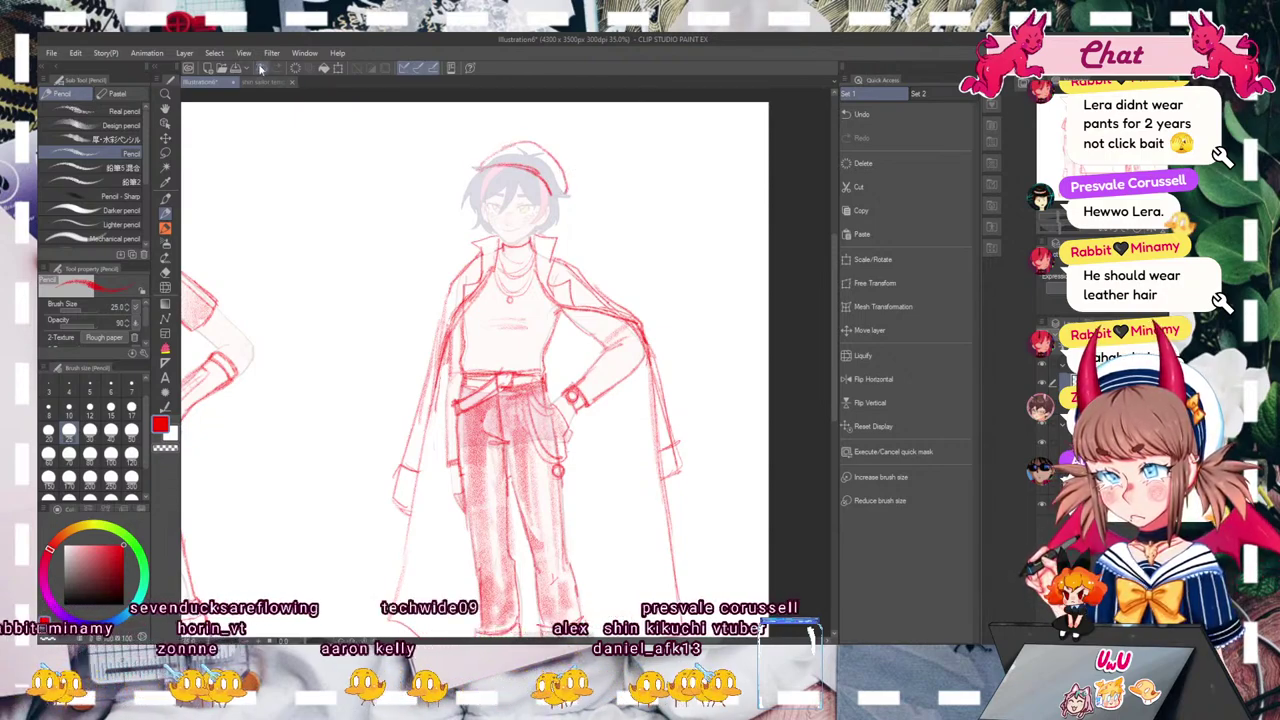
pyautogui.click(262, 67)
pyautogui.click(262, 67)
pyautogui.click(262, 67)
# Step: Try a band across the front of the second figure's hair
pyautogui.click(277, 69)
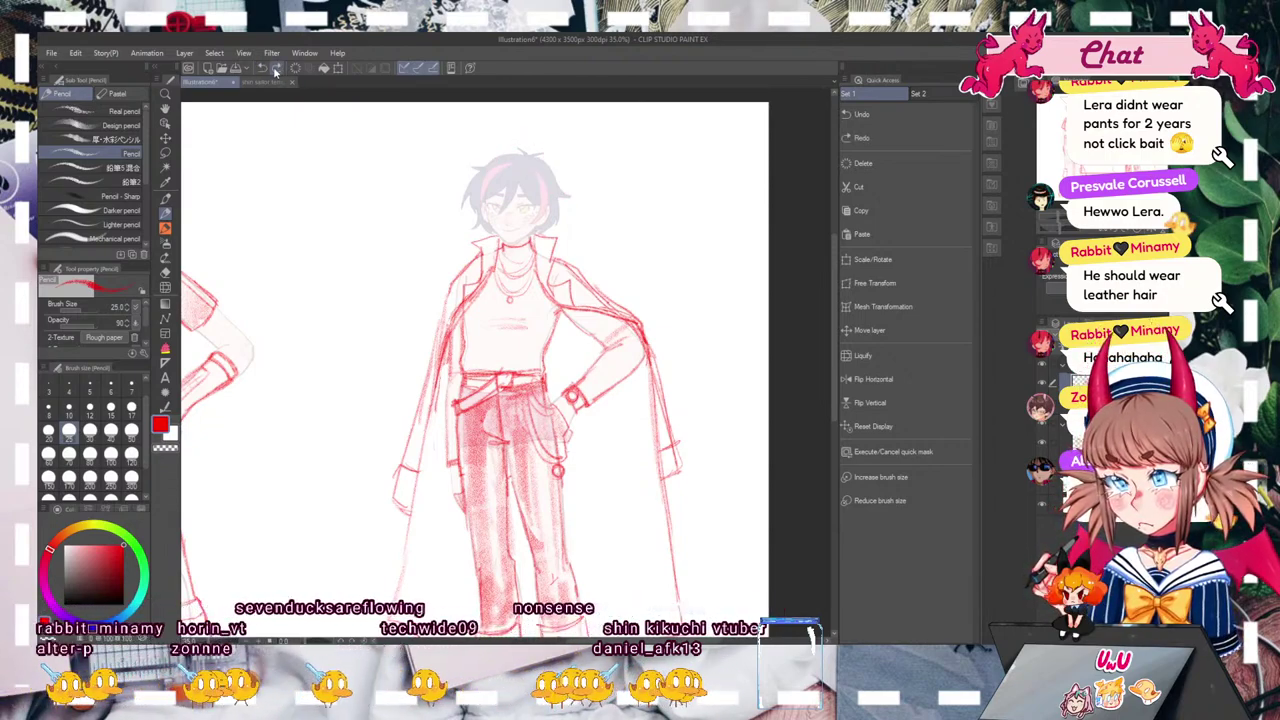
pyautogui.moveTo(473, 174); pyautogui.dragTo(546, 174)
pyautogui.moveTo(477, 180); pyautogui.dragTo(536, 179)
pyautogui.moveTo(482, 160)
pyautogui.mouseDown()
pyautogui.moveTo(546, 157)
pyautogui.moveTo(520, 176)
pyautogui.moveTo(466, 168)
pyautogui.mouseUp()
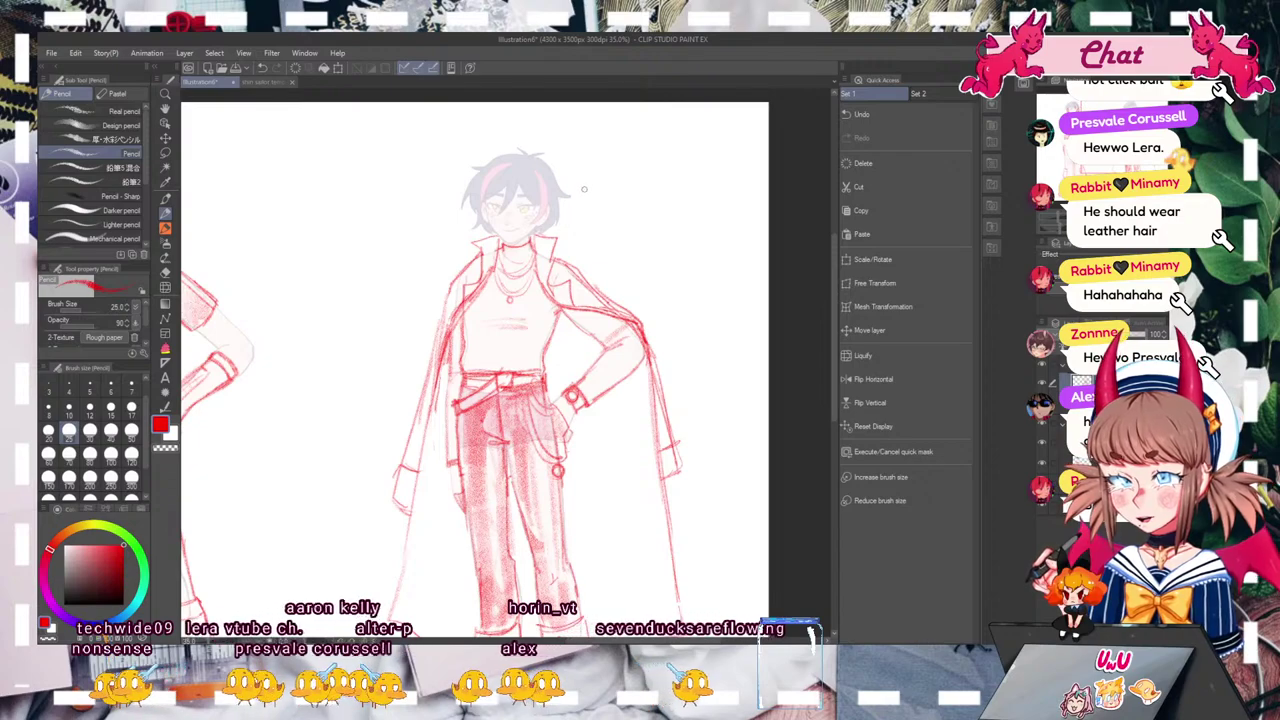
# Step: Draw a pair of shaded, pointed devil horns on top of the second figure's head
pyautogui.moveTo(537, 163); pyautogui.dragTo(546, 174)
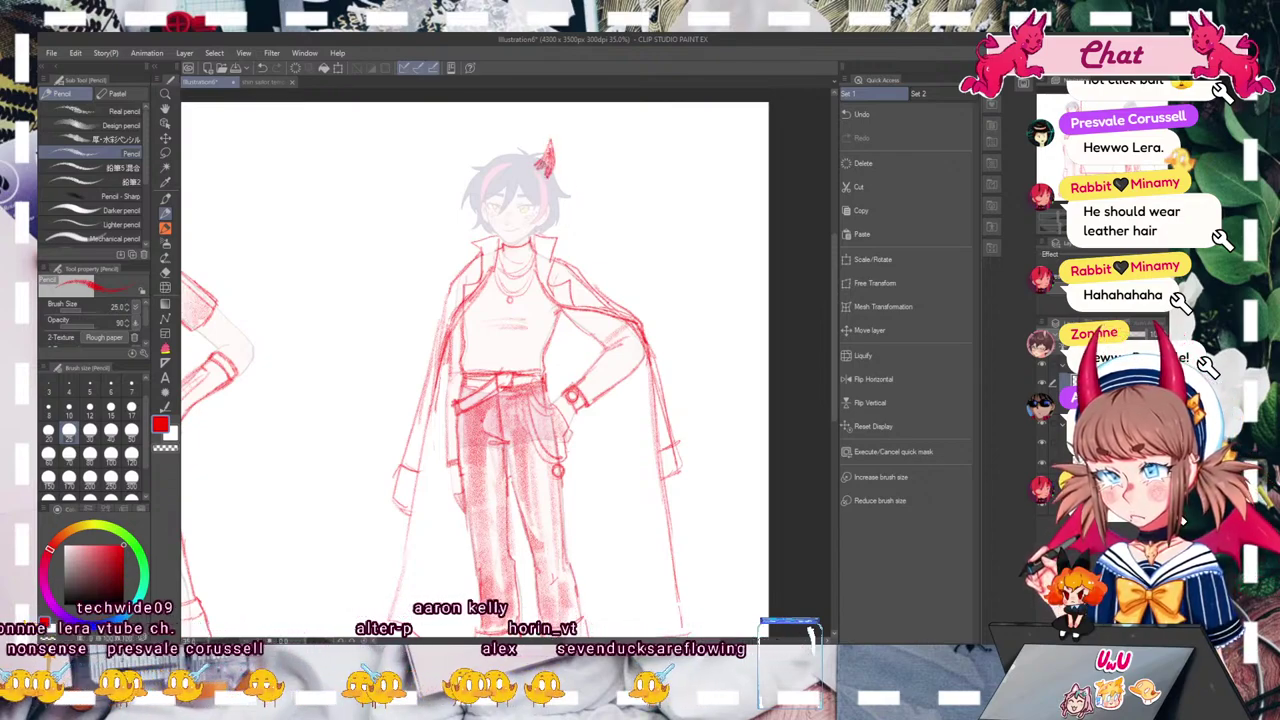
pyautogui.moveTo(482, 138); pyautogui.dragTo(488, 166)
pyautogui.moveTo(481, 138)
pyautogui.mouseDown()
pyautogui.moveTo(478, 178)
pyautogui.moveTo(490, 165)
pyautogui.mouseUp()
pyautogui.hotkey('ctrl', '-')
pyautogui.hotkey('ctrl', '-')
pyautogui.hotkey('ctrl', '-')
pyautogui.hotkey('ctrl', '+')
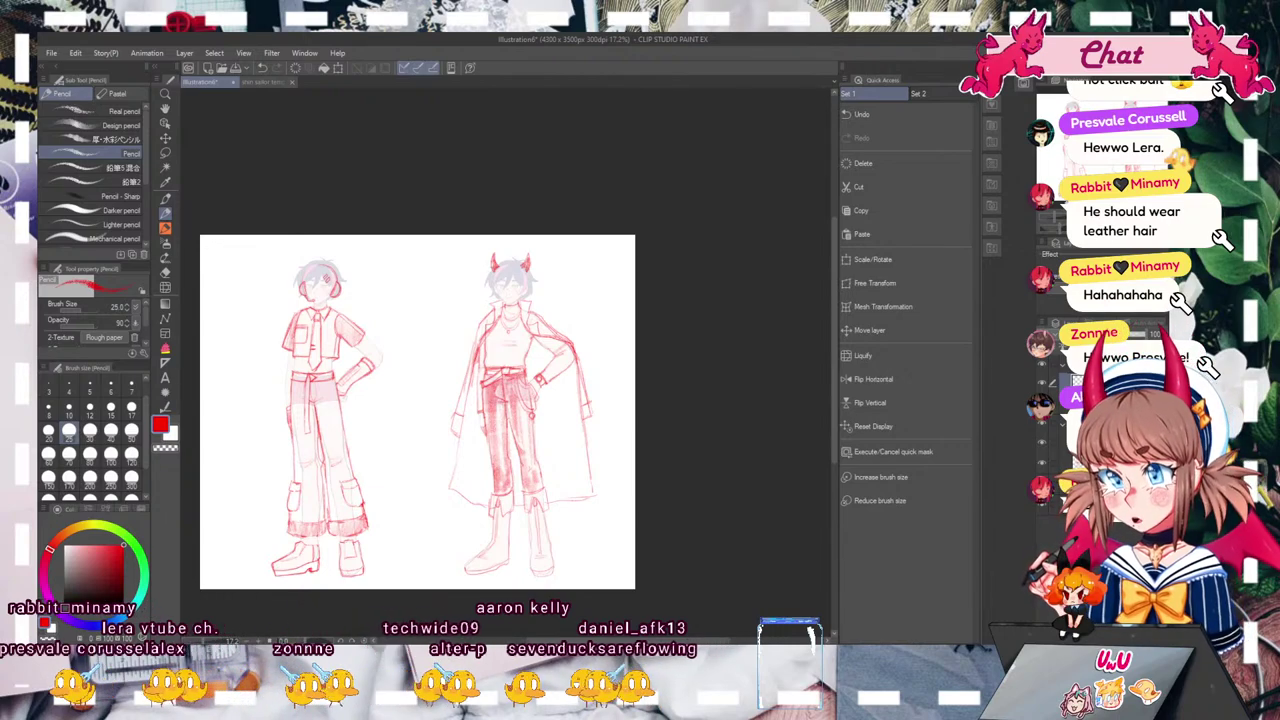
pyautogui.scroll(2, 505, 369)
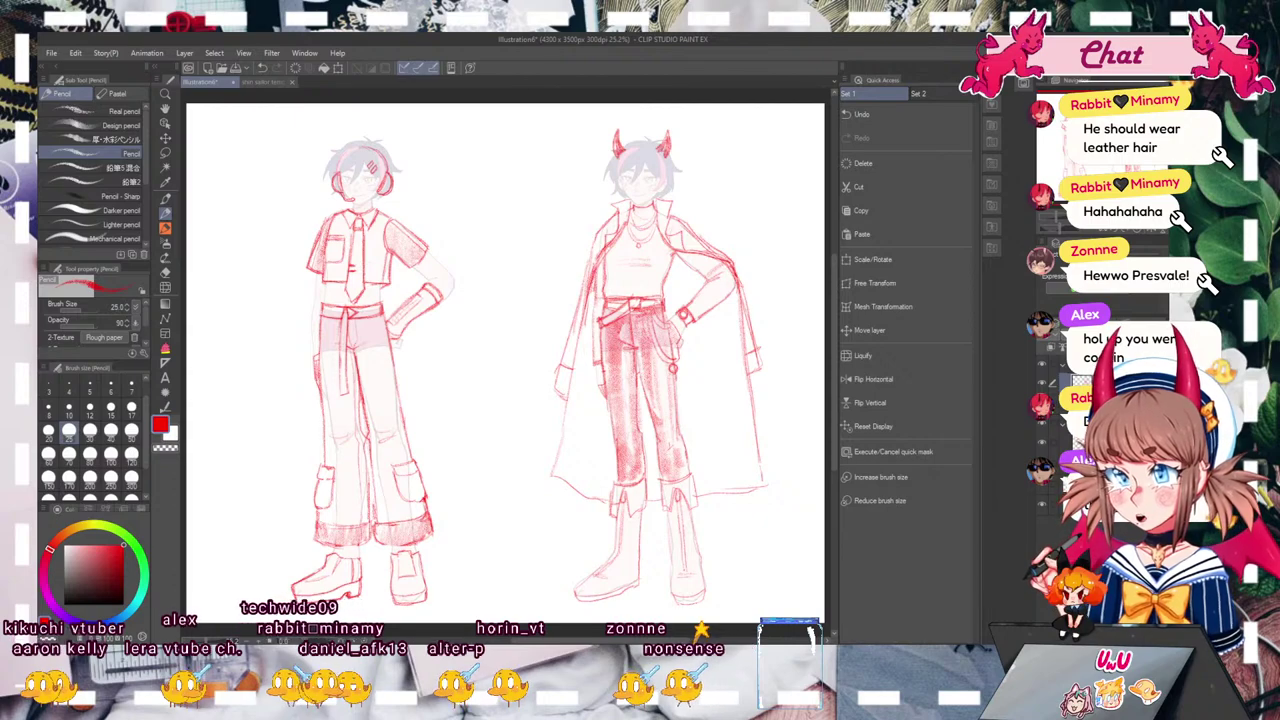
# Step: Fade the first figure's red outfit sketch and set up the 厚・水彩ペンシル pencil with black as the drawing colour
pyautogui.moveTo(1141, 315); pyautogui.dragTo(1100, 315)
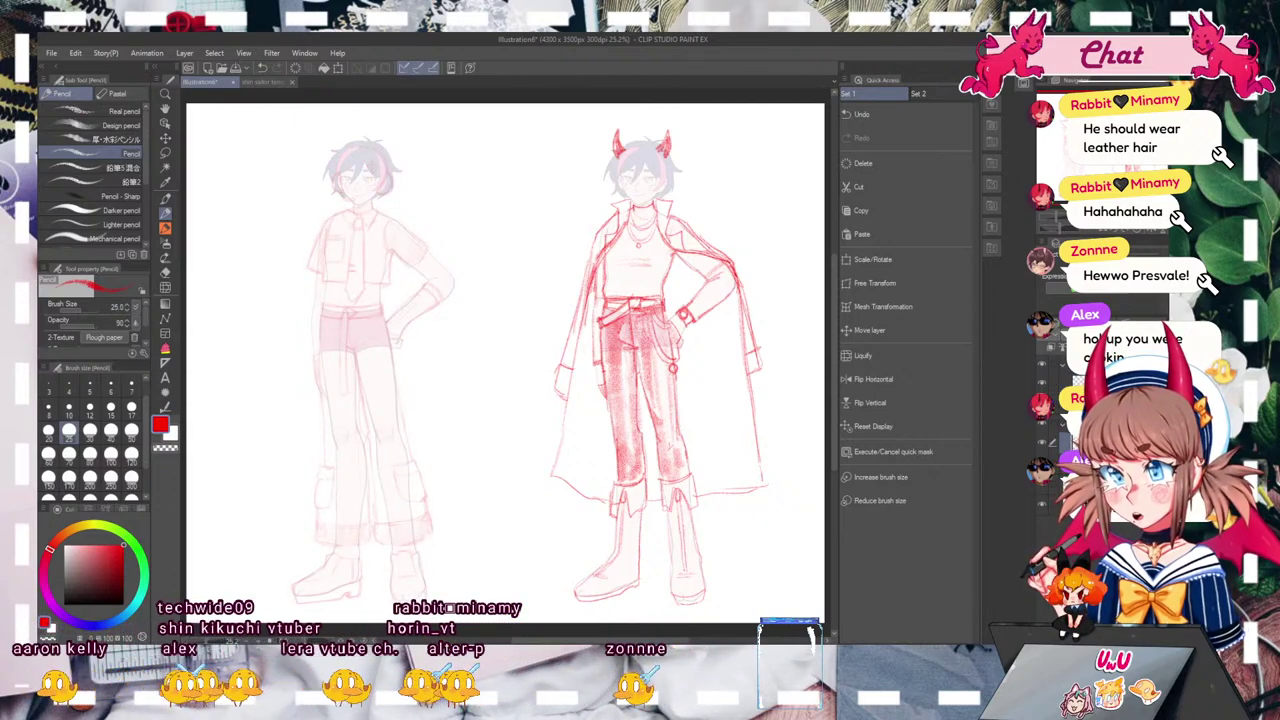
pyautogui.click(64, 546)
pyautogui.click(64, 604)
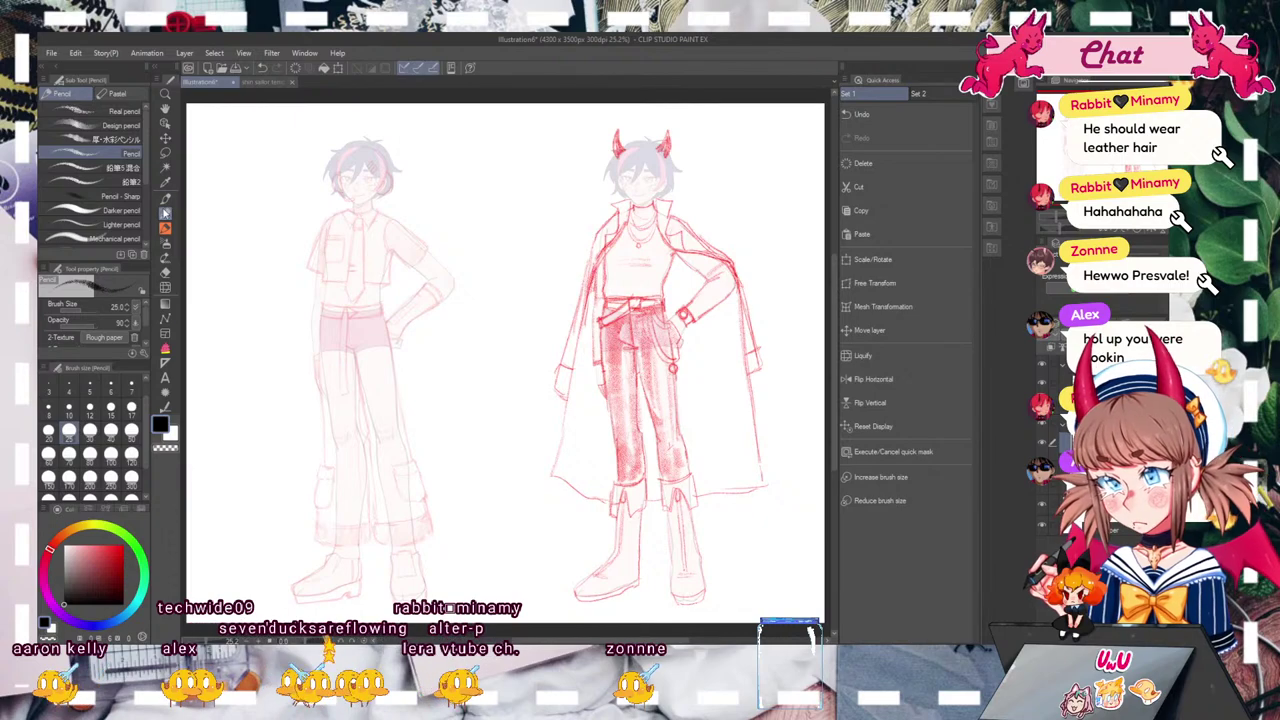
pyautogui.click(166, 228)
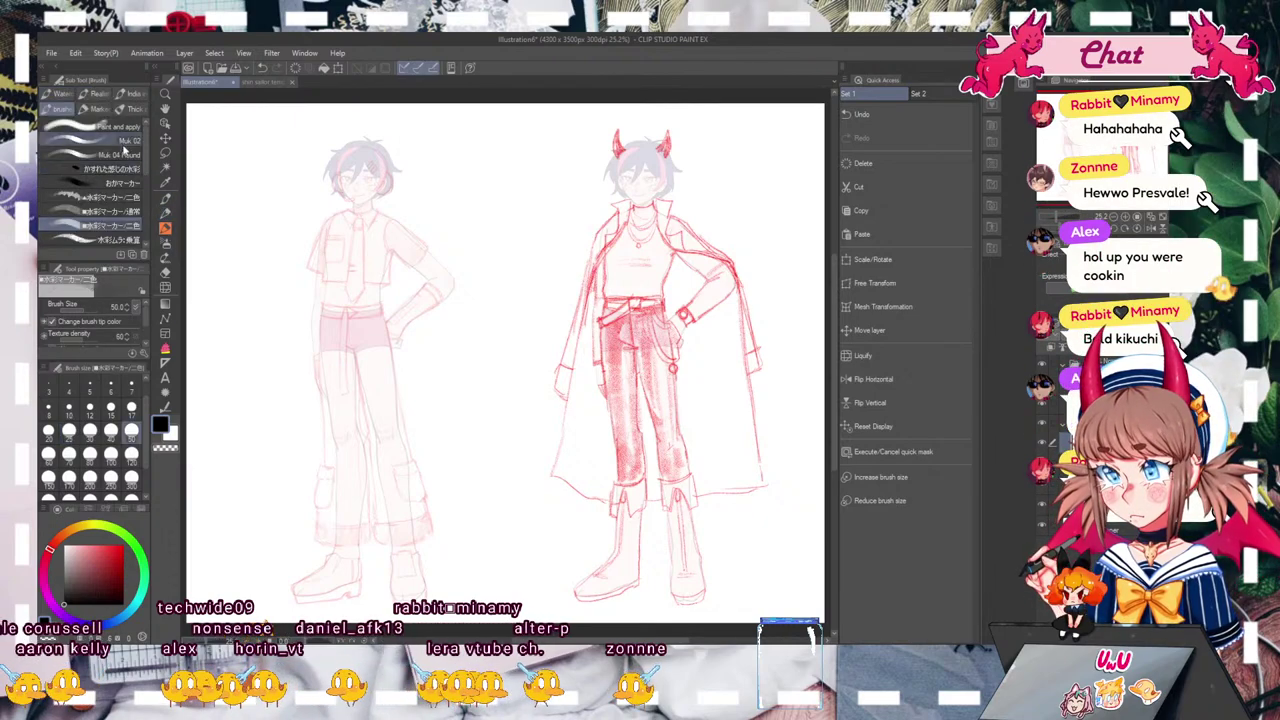
pyautogui.press('p')
pyautogui.click(129, 150)
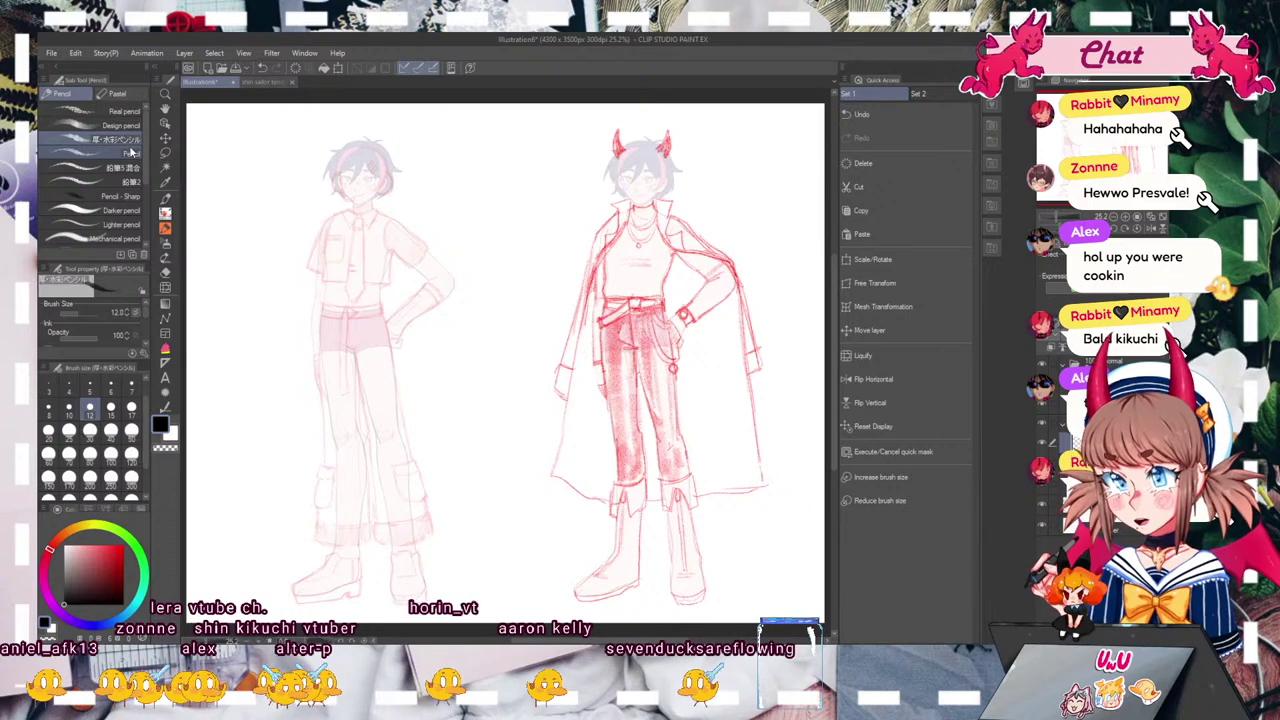
# Step: Ink the shirt collar's two points in black over the sketch of the character with the necktie, using brush size 12
pyautogui.moveTo(1068, 218); pyautogui.dragTo(1062, 218)
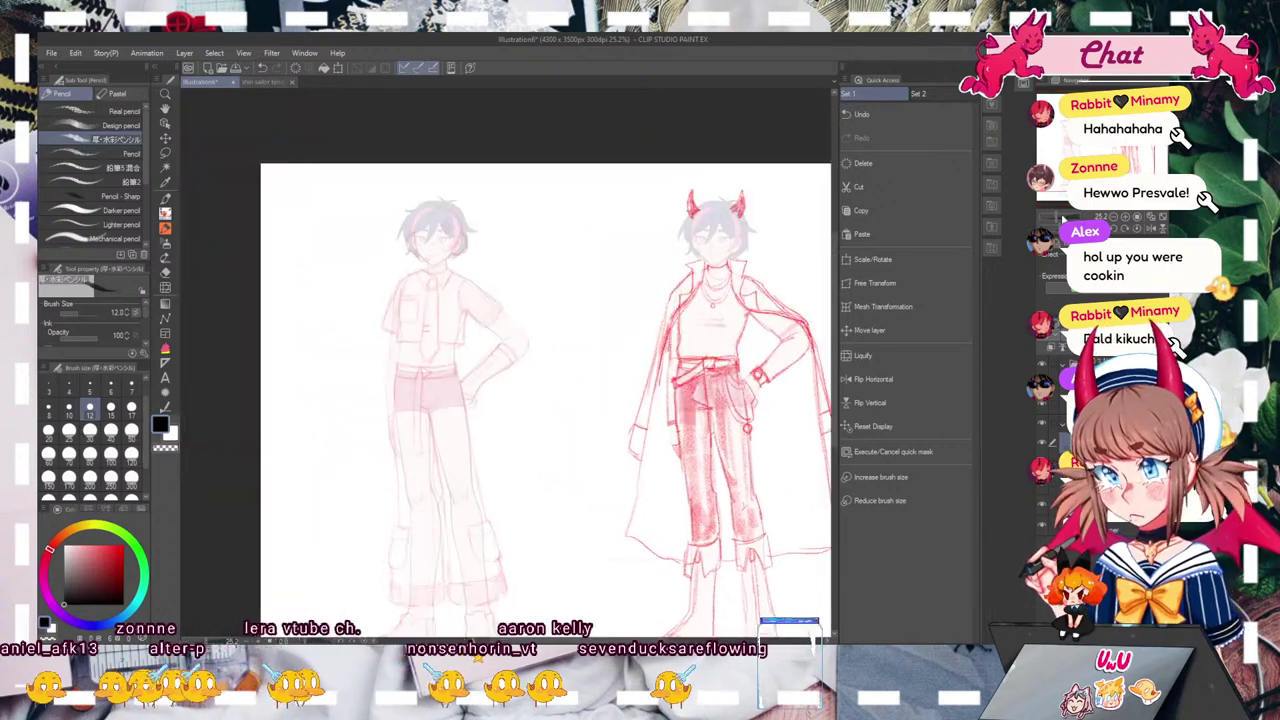
pyautogui.click(1062, 218)
pyautogui.moveTo(1085, 134); pyautogui.dragTo(1080, 121)
pyautogui.click(110, 408)
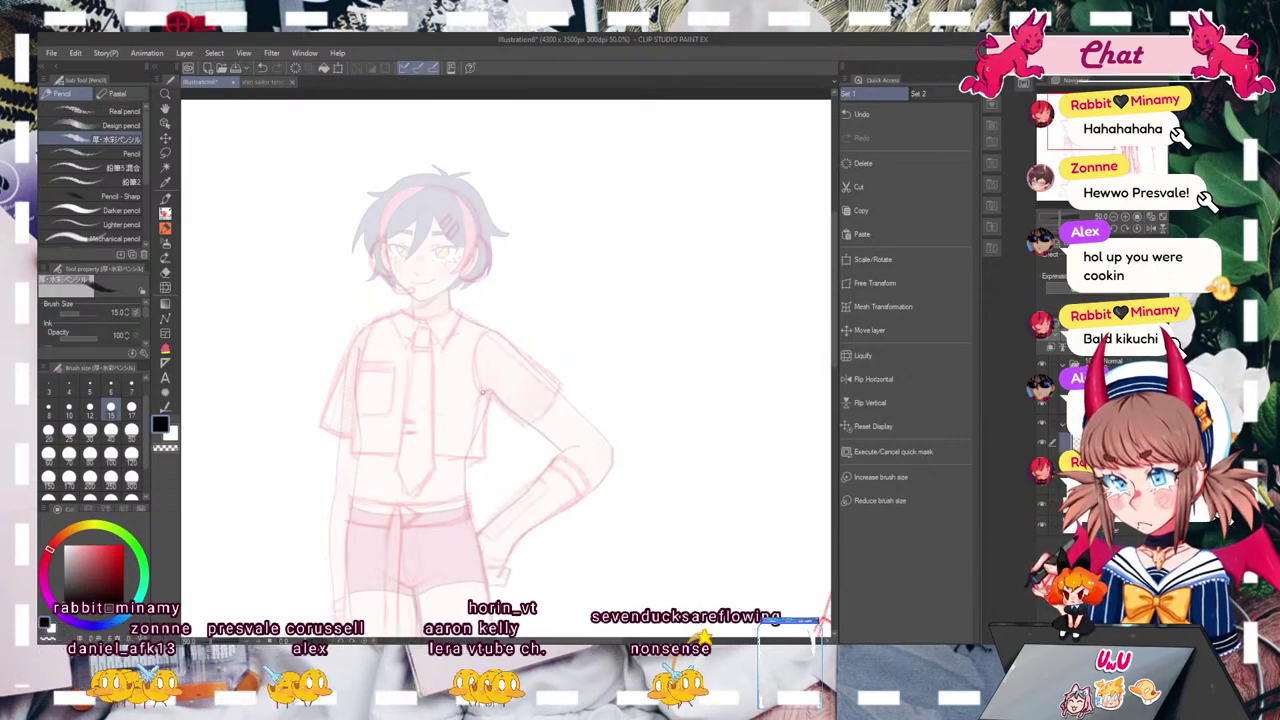
pyautogui.click(90, 408)
pyautogui.moveTo(424, 318)
pyautogui.mouseDown()
pyautogui.moveTo(452, 304)
pyautogui.moveTo(428, 318)
pyautogui.moveTo(442, 348)
pyautogui.moveTo(464, 316)
pyautogui.mouseUp()
pyautogui.moveTo(464, 316); pyautogui.dragTo(443, 349)
pyautogui.moveTo(401, 306)
pyautogui.mouseDown()
pyautogui.moveTo(420, 317)
pyautogui.moveTo(400, 347)
pyautogui.mouseUp()
pyautogui.moveTo(400, 347)
pyautogui.mouseDown()
pyautogui.moveTo(388, 312)
pyautogui.moveTo(405, 302)
pyautogui.mouseUp()
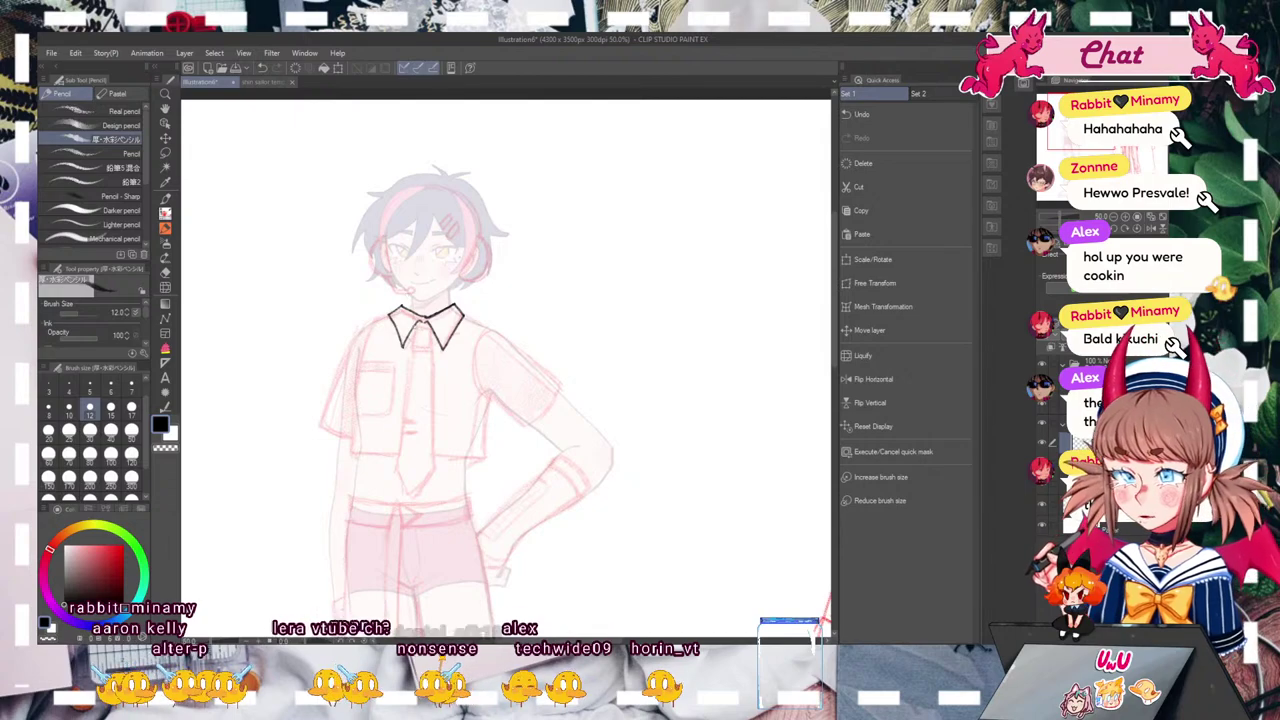
# Step: Ink the necktie over the sketch with its square knot, long pointed blade and two short stripes
pyautogui.moveTo(413, 321); pyautogui.dragTo(416, 342)
pyautogui.moveTo(416, 344); pyautogui.dragTo(432, 333)
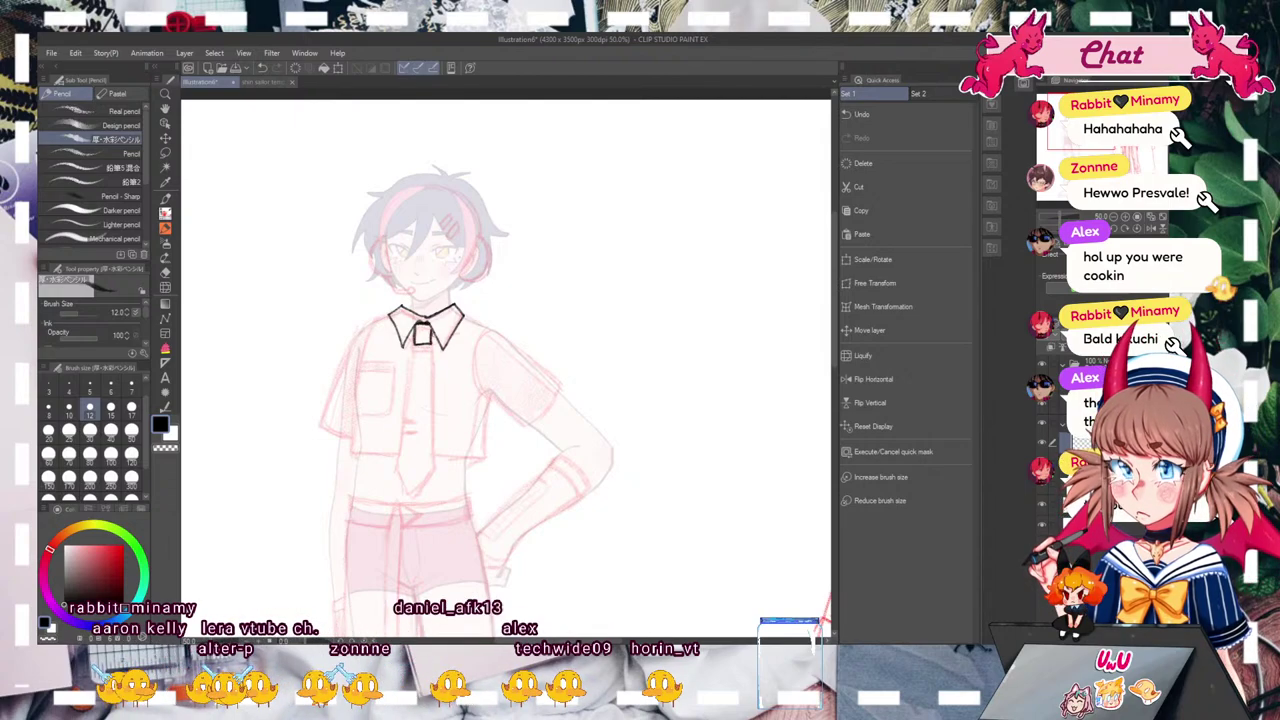
pyautogui.moveTo(505, 420)
pyautogui.mouseDown()
pyautogui.moveTo(555, 345)
pyautogui.moveTo(551, 359)
pyautogui.mouseUp()
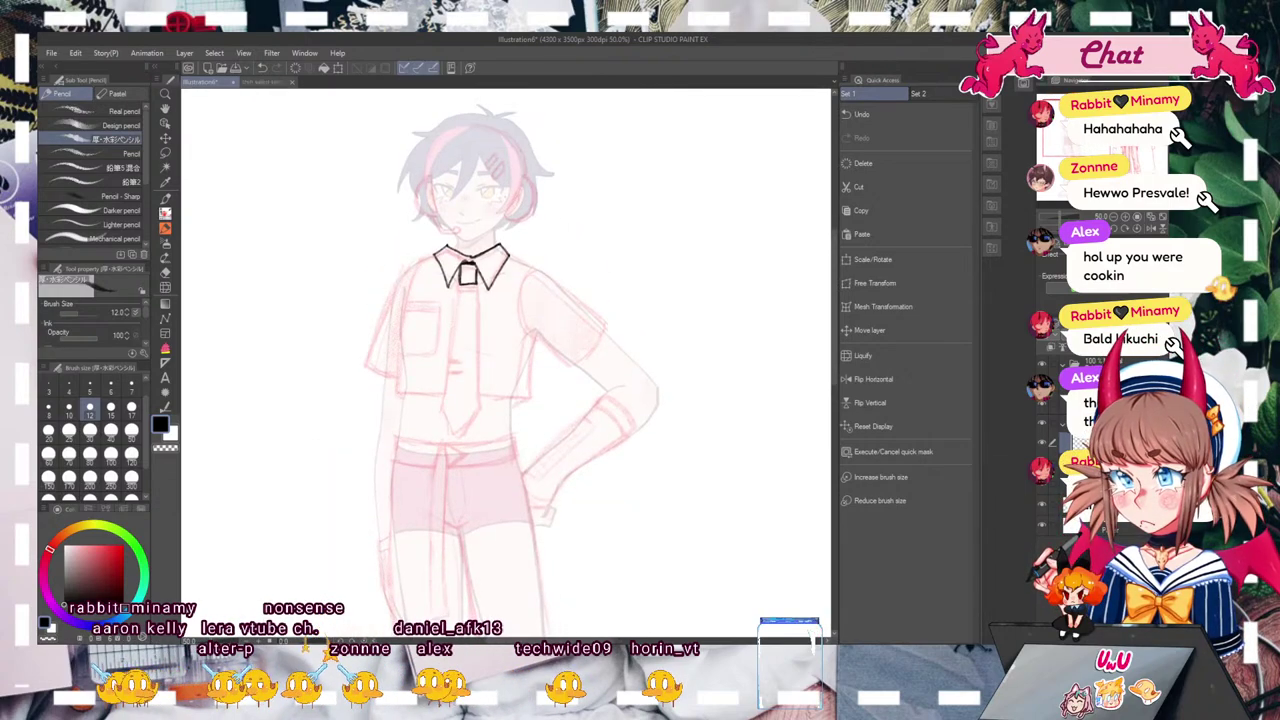
pyautogui.moveTo(462, 282); pyautogui.dragTo(440, 405)
pyautogui.moveTo(476, 284); pyautogui.dragTo(480, 390)
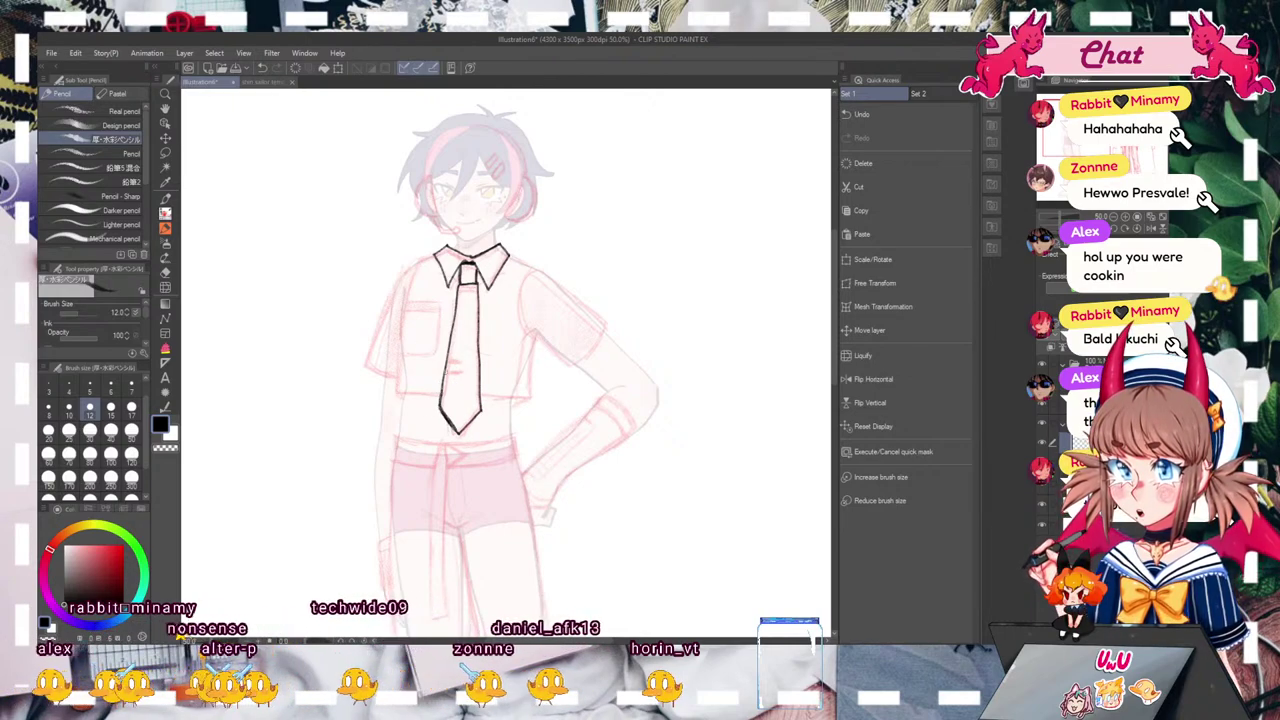
pyautogui.moveTo(449, 361); pyautogui.dragTo(456, 381)
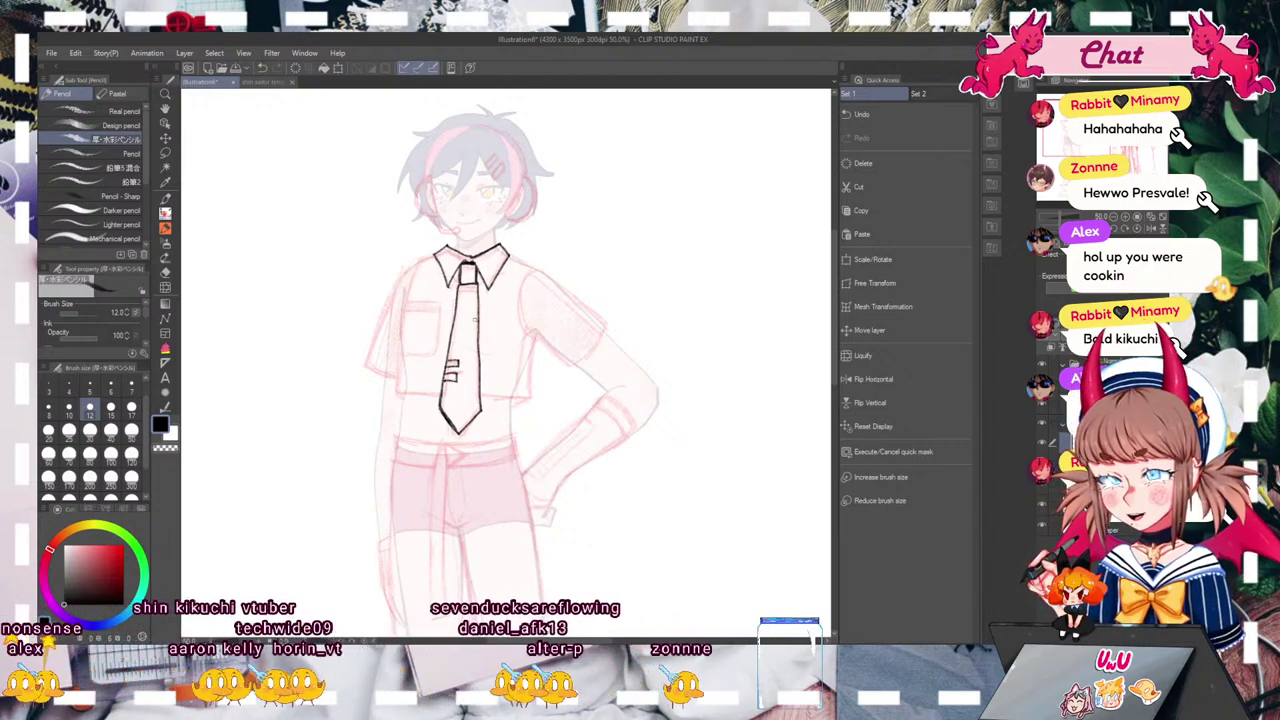
# Step: Ink the shoulder line, armhole and short sleeve outline on the side of the bent arm
pyautogui.moveTo(552, 284)
pyautogui.mouseDown()
pyautogui.moveTo(538, 284)
pyautogui.moveTo(560, 283)
pyautogui.moveTo(535, 261)
pyautogui.moveTo(550, 269)
pyautogui.mouseUp()
pyautogui.moveTo(547, 333)
pyautogui.mouseDown()
pyautogui.moveTo(529, 298)
pyautogui.moveTo(552, 267)
pyautogui.mouseUp()
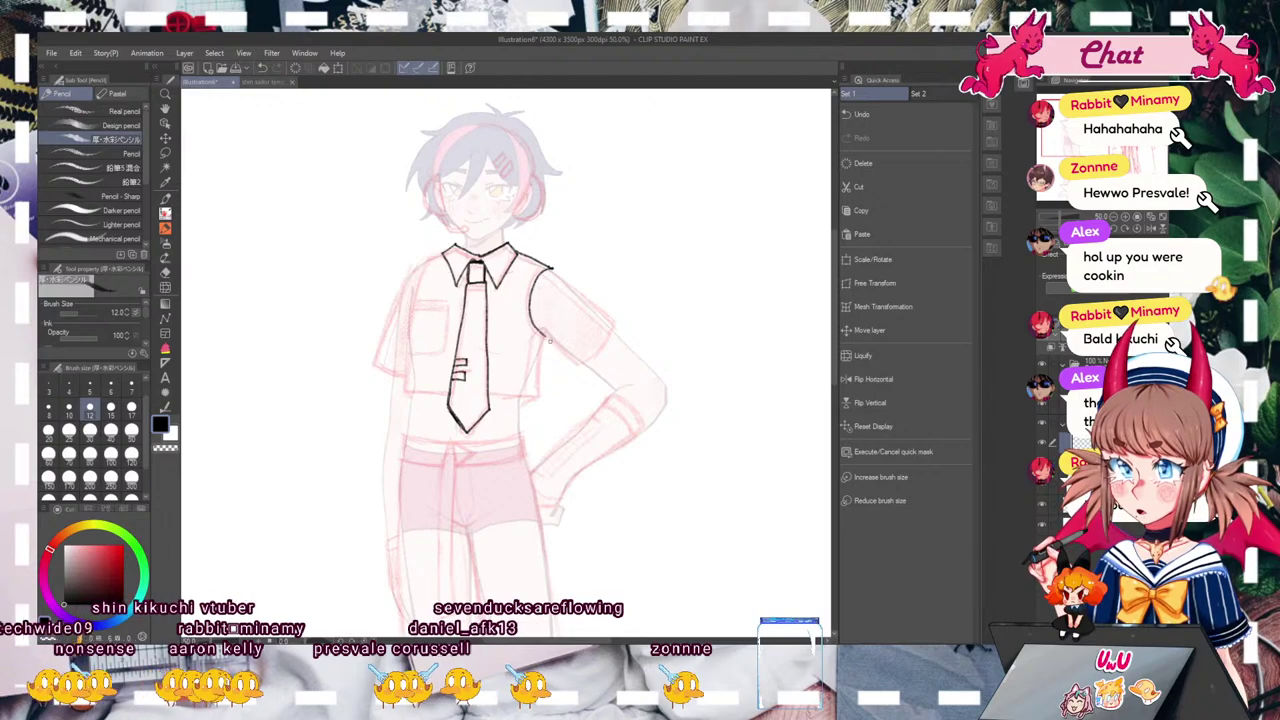
pyautogui.moveTo(550, 268); pyautogui.dragTo(623, 316)
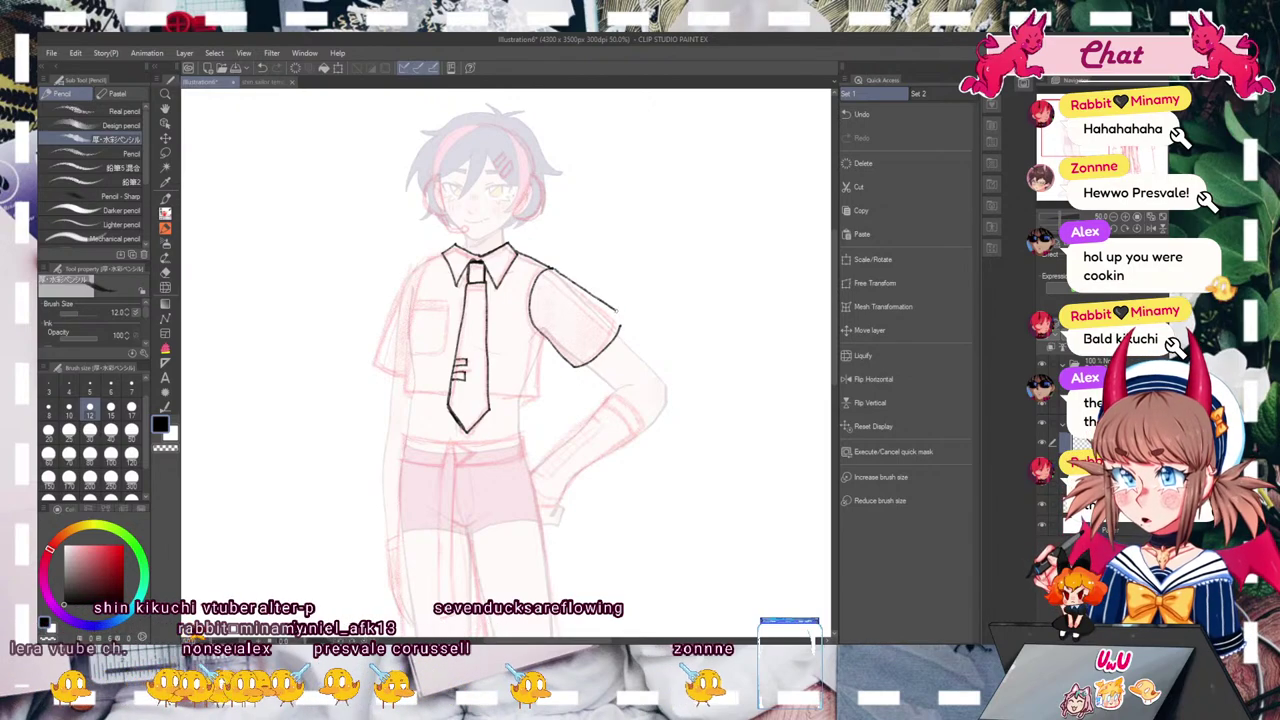
pyautogui.click(259, 67)
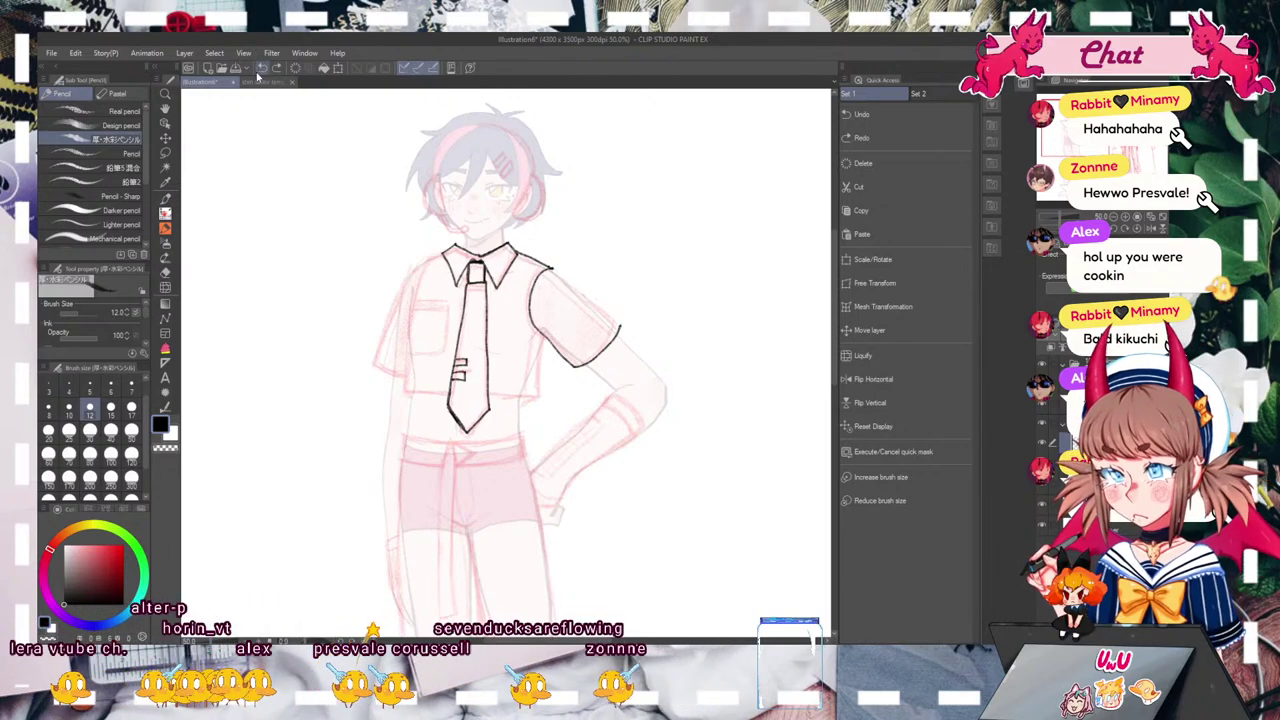
pyautogui.moveTo(458, 409)
pyautogui.mouseDown()
pyautogui.moveTo(478, 300)
pyautogui.moveTo(439, 349)
pyautogui.mouseUp()
pyautogui.moveTo(608, 342); pyautogui.dragTo(607, 432)
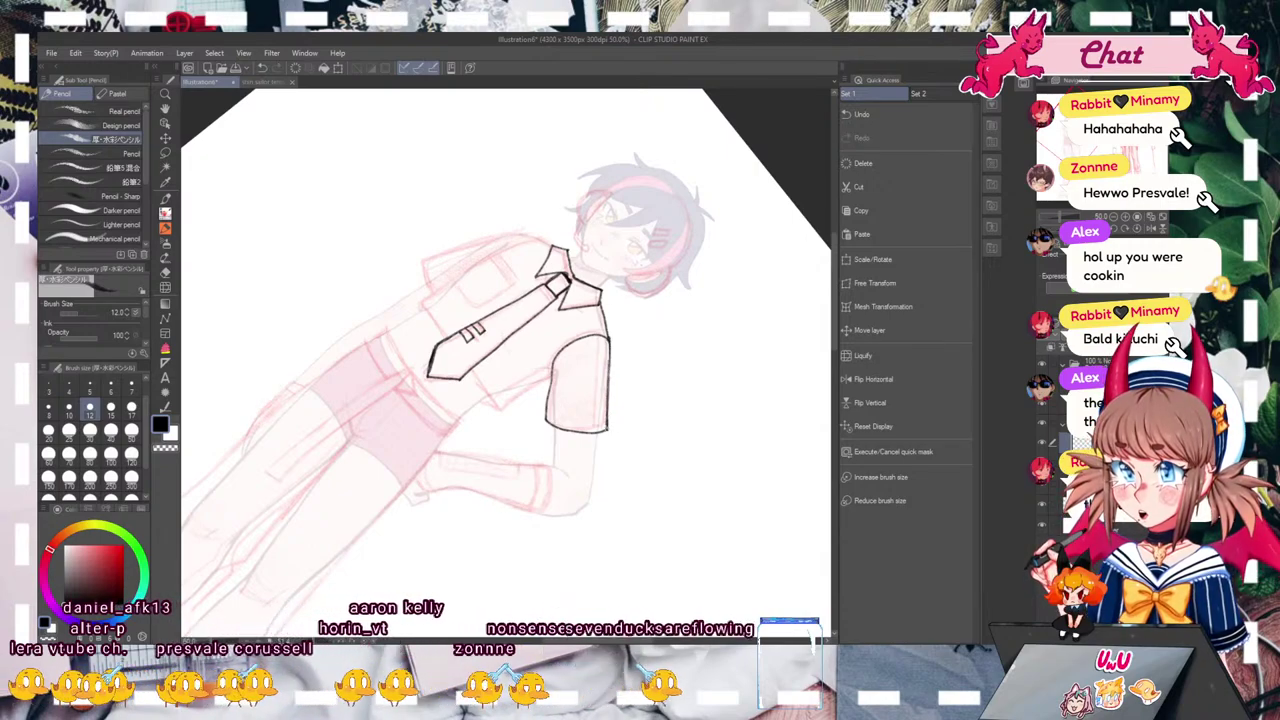
pyautogui.moveTo(602, 300); pyautogui.dragTo(608, 344)
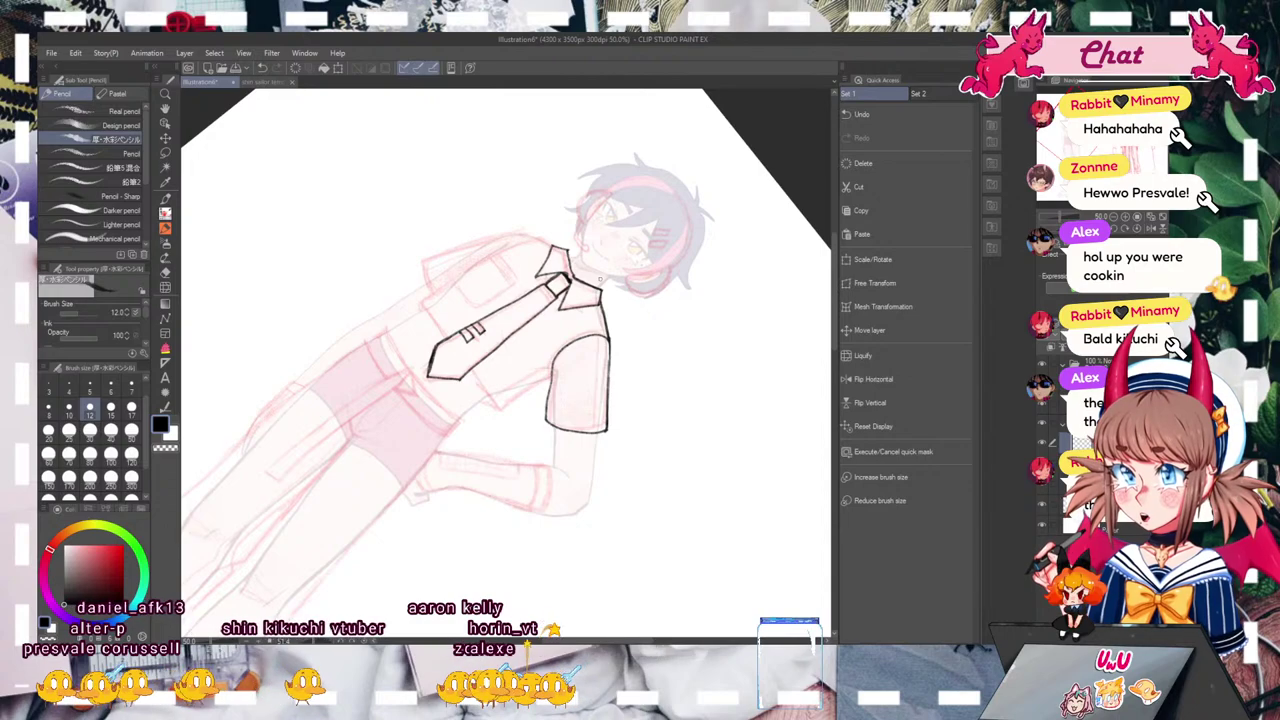
# Step: Ink the body of the cropped shirt with its side edges, bottom hem and the side seam below the bent arm's sleeve
pyautogui.click(1136, 229)
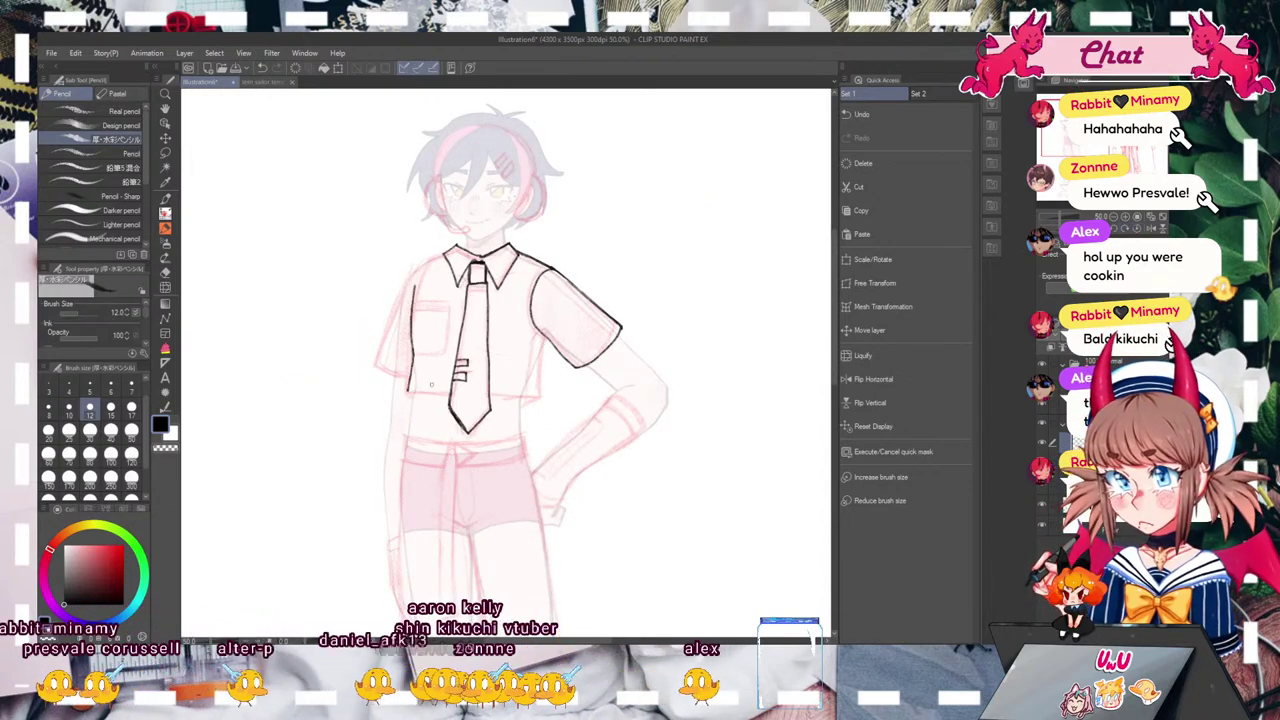
pyautogui.click(263, 68)
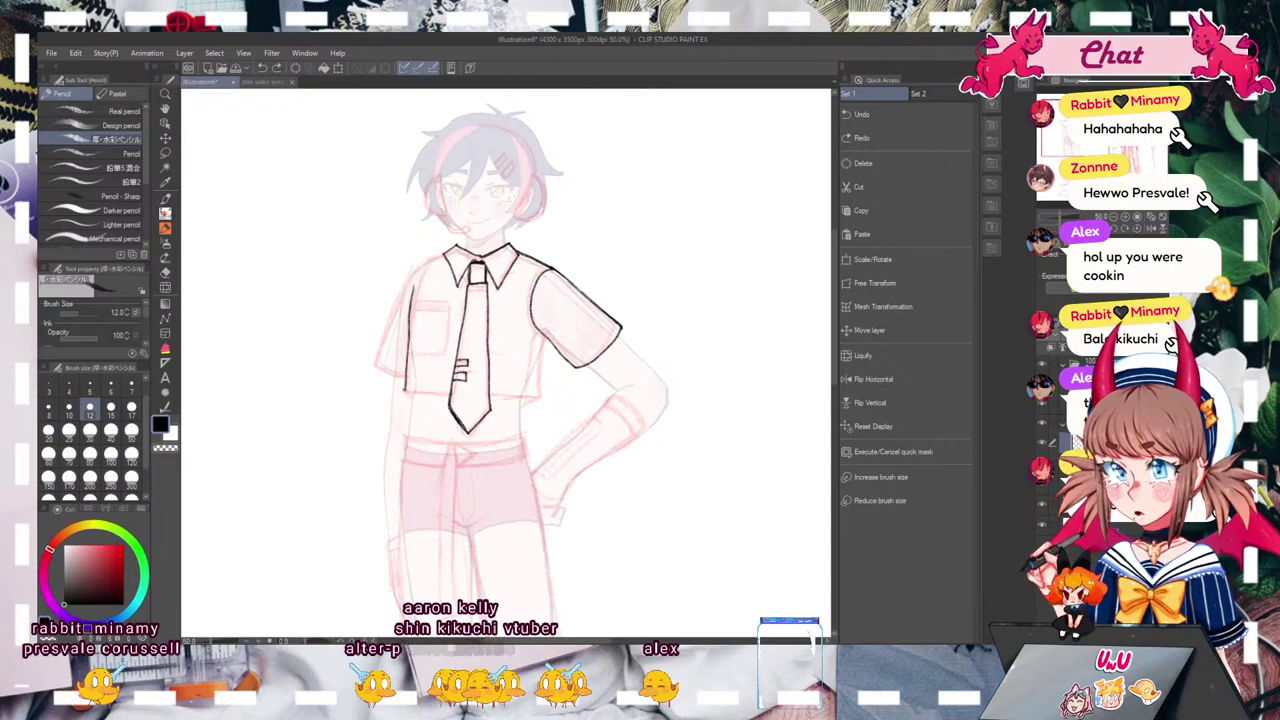
pyautogui.click(263, 68)
pyautogui.moveTo(405, 392); pyautogui.dragTo(518, 399)
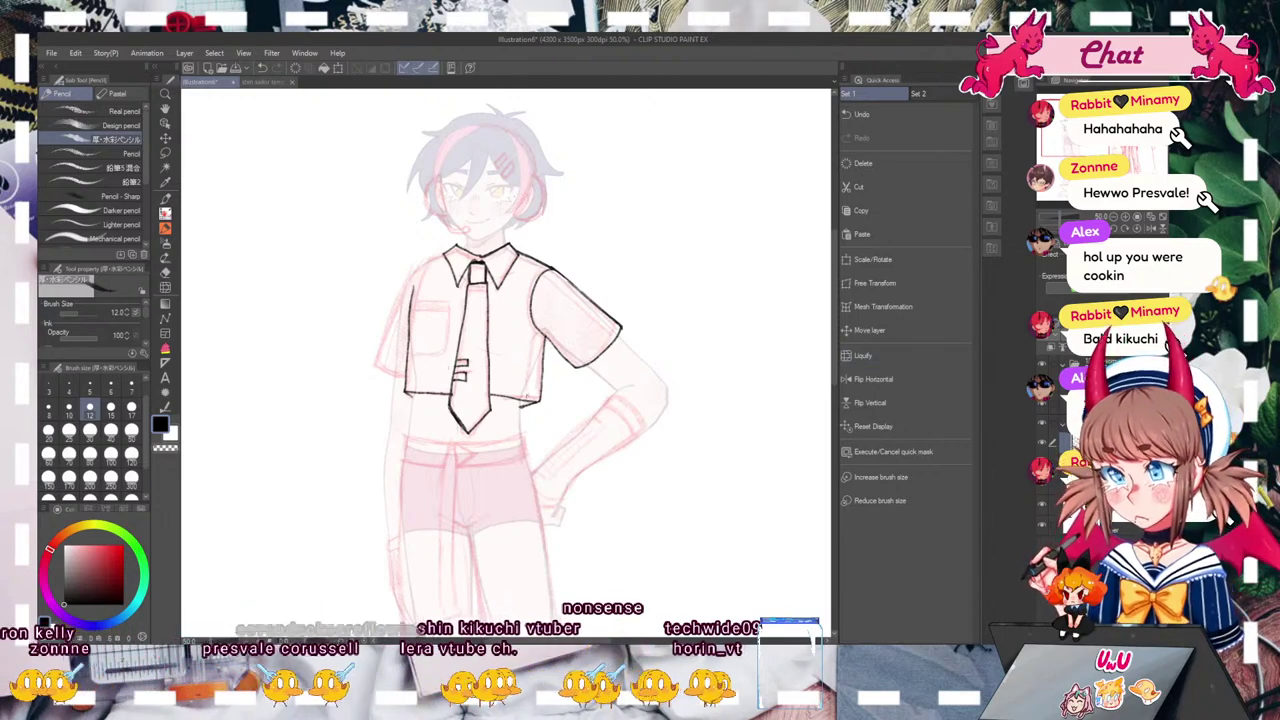
pyautogui.moveTo(538, 333); pyautogui.dragTo(527, 395)
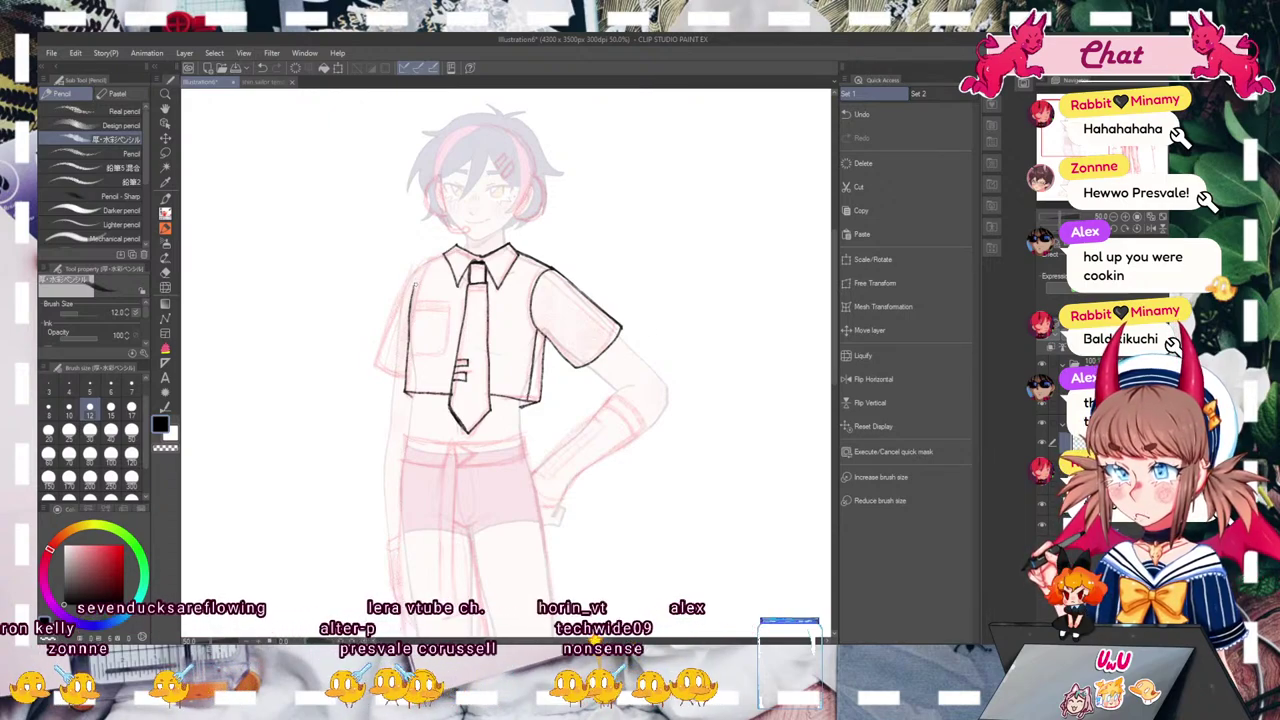
pyautogui.click(281, 68)
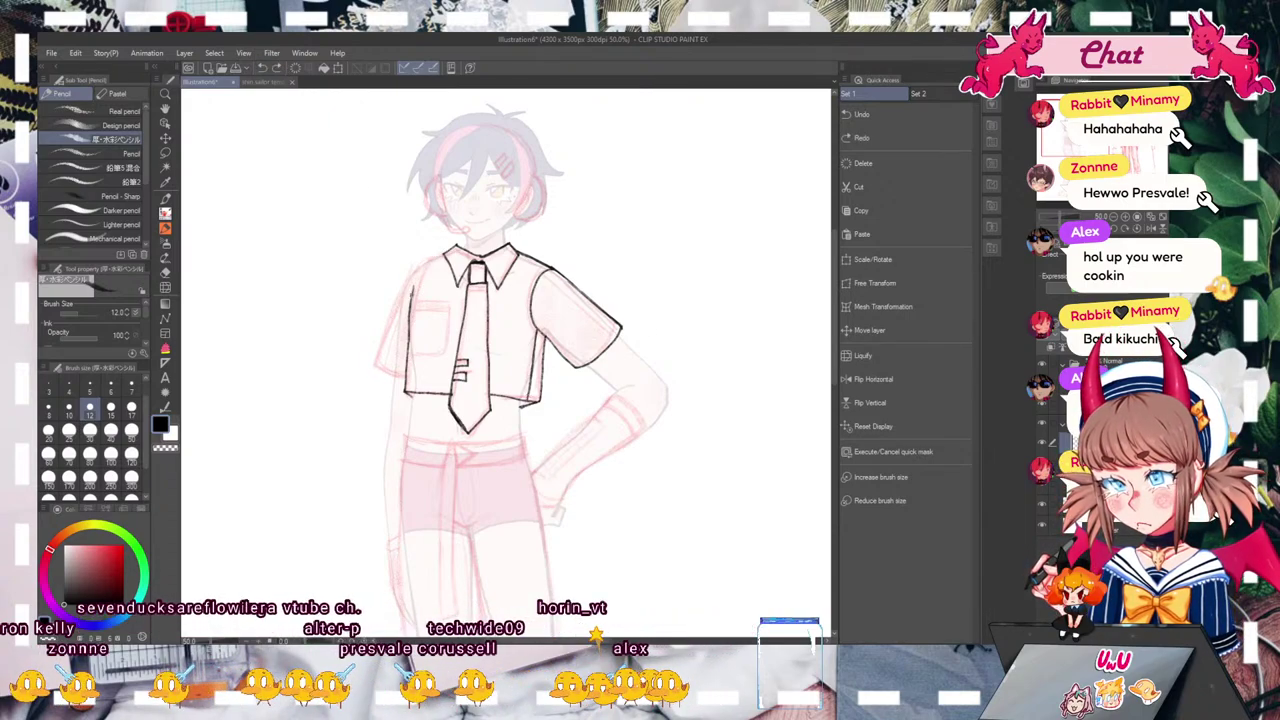
# Step: Ink the short sleeve of the straight arm and add a stripe line along the outer edge of both sleeves
pyautogui.moveTo(424, 260); pyautogui.dragTo(380, 320)
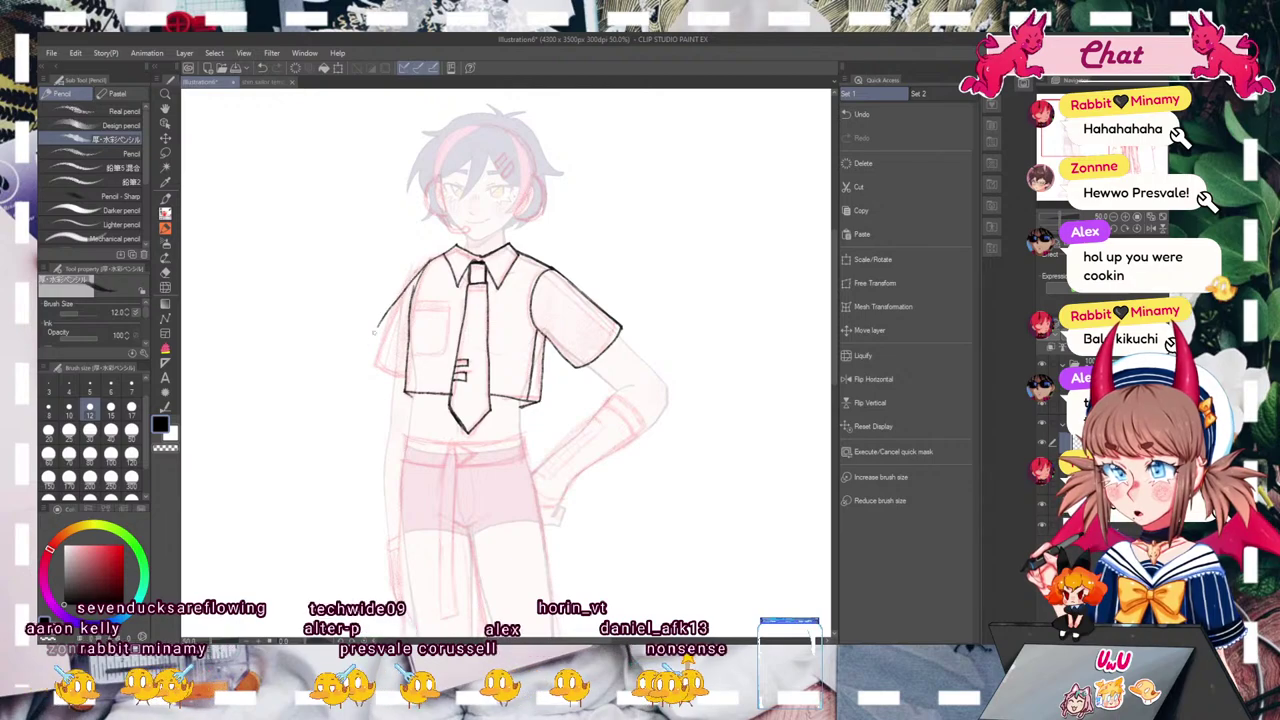
pyautogui.click(263, 68)
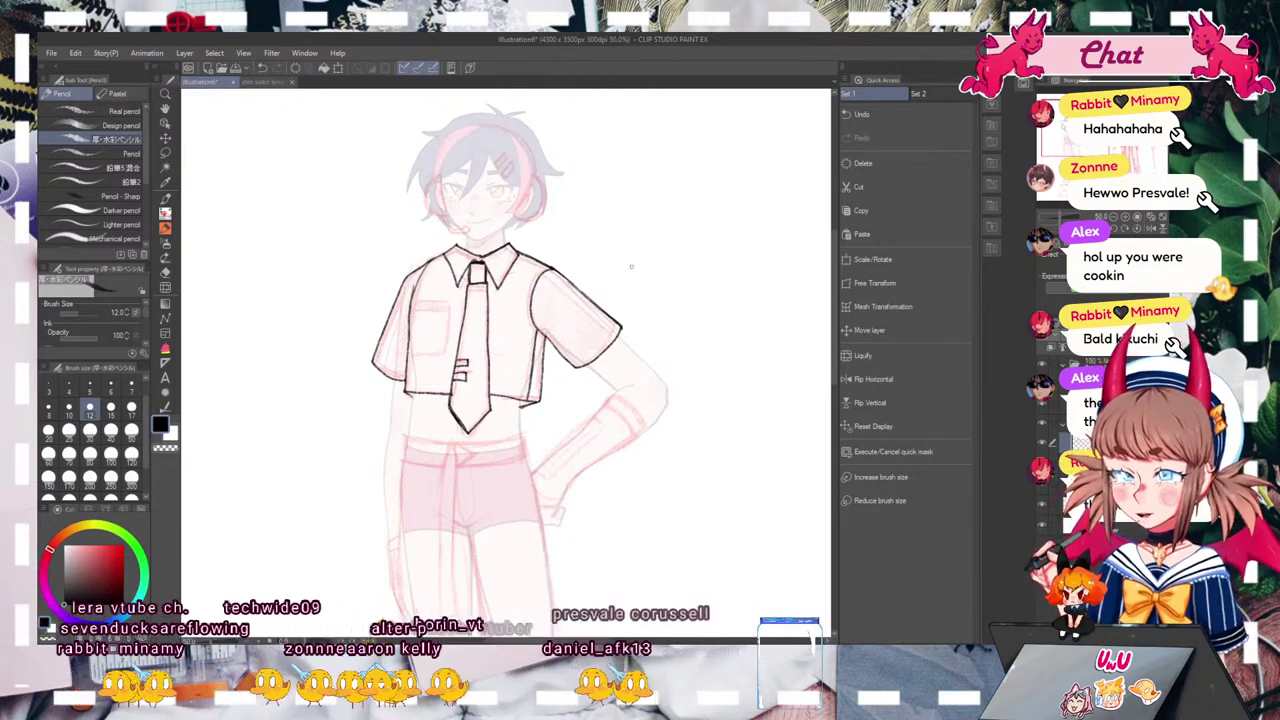
pyautogui.moveTo(672, 363); pyautogui.dragTo(668, 382)
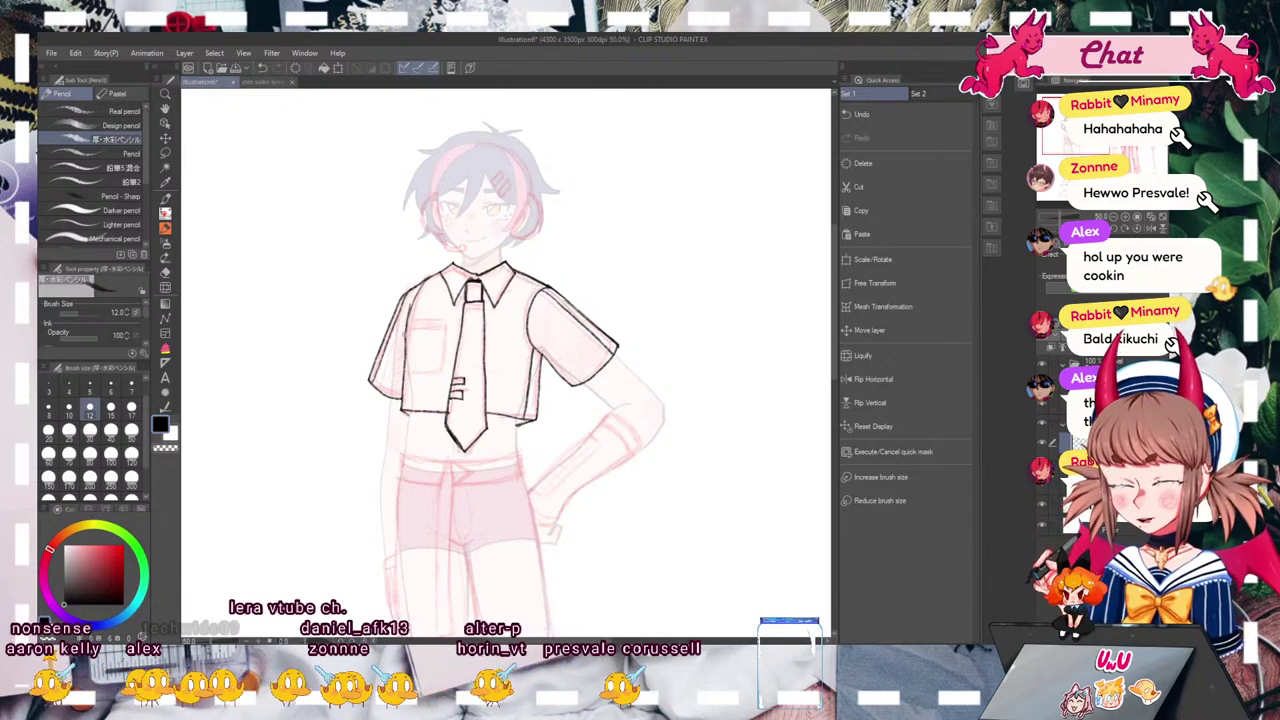
# Step: Ink the chest pocket beside the necktie, with its flap and rounded lower corners
pyautogui.moveTo(700, 480)
pyautogui.mouseDown()
pyautogui.moveTo(250, 120)
pyautogui.moveTo(705, 240)
pyautogui.moveTo(712, 511)
pyautogui.moveTo(724, 493)
pyautogui.mouseUp()
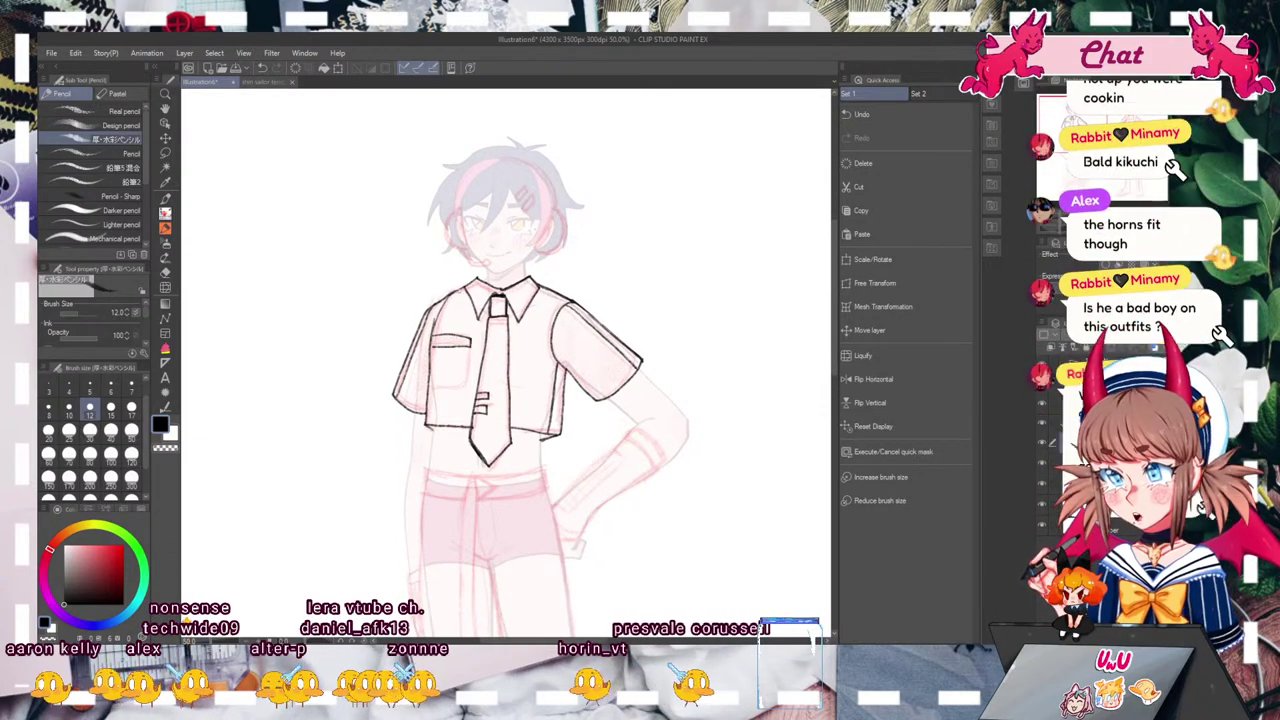
pyautogui.hotkey('ctrl', 'z')
pyautogui.moveTo(432, 337)
pyautogui.mouseDown()
pyautogui.moveTo(470, 338)
pyautogui.moveTo(434, 345)
pyautogui.moveTo(467, 380)
pyautogui.moveTo(428, 379)
pyautogui.mouseUp()
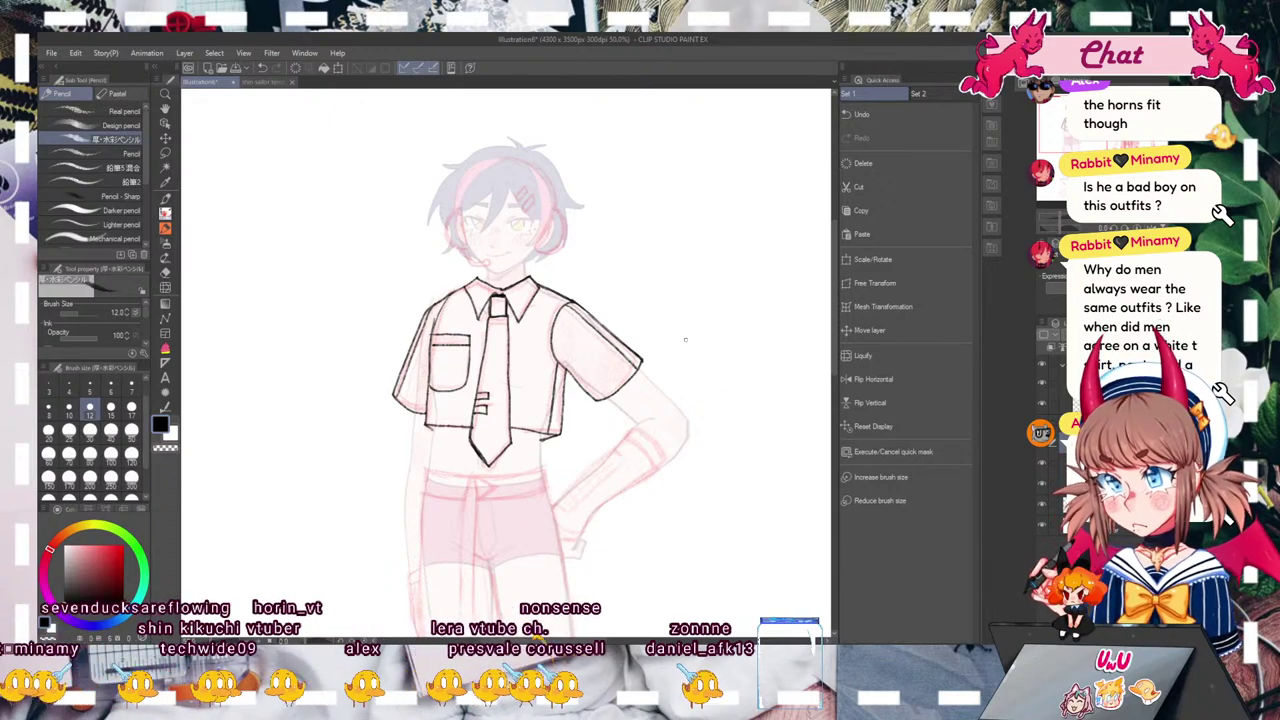
# Step: Ink the belt's knot, its long hanging end and the band on the bent arm's side, using brush size 15
pyautogui.moveTo(686, 340); pyautogui.dragTo(610, 331)
pyautogui.moveTo(1086, 148); pyautogui.dragTo(1087, 148)
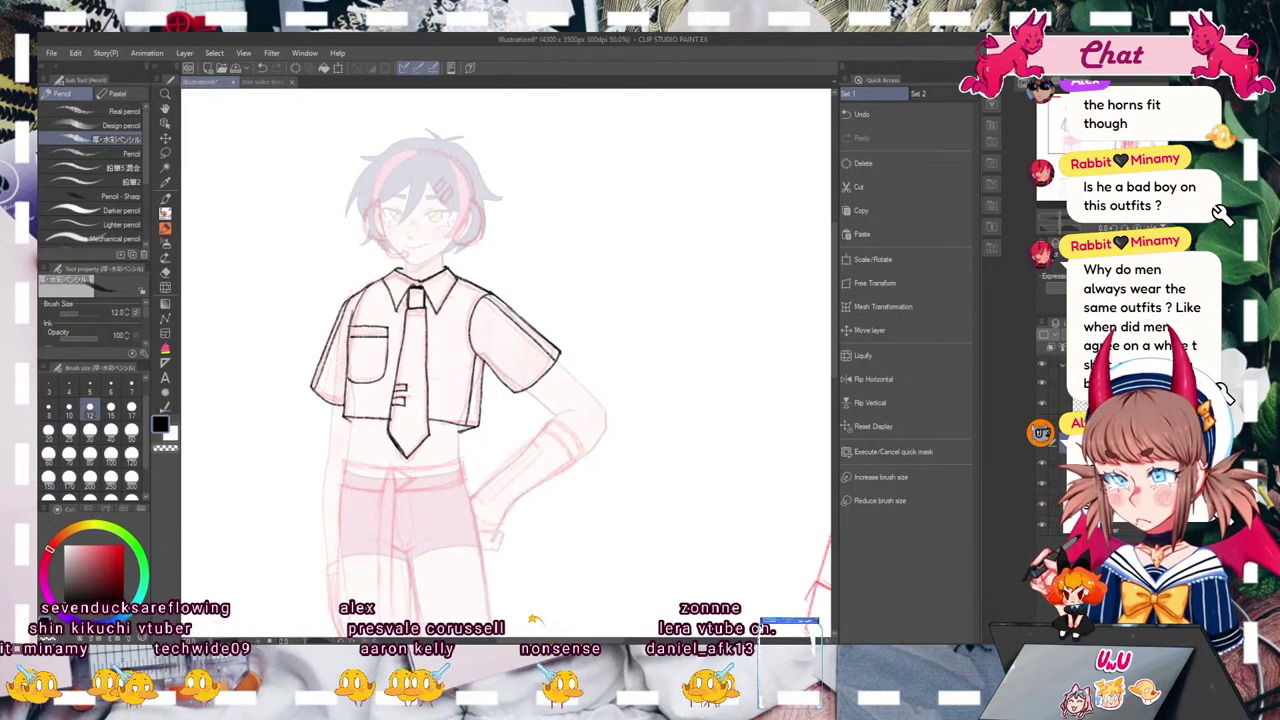
pyautogui.moveTo(540, 520); pyautogui.dragTo(576, 467)
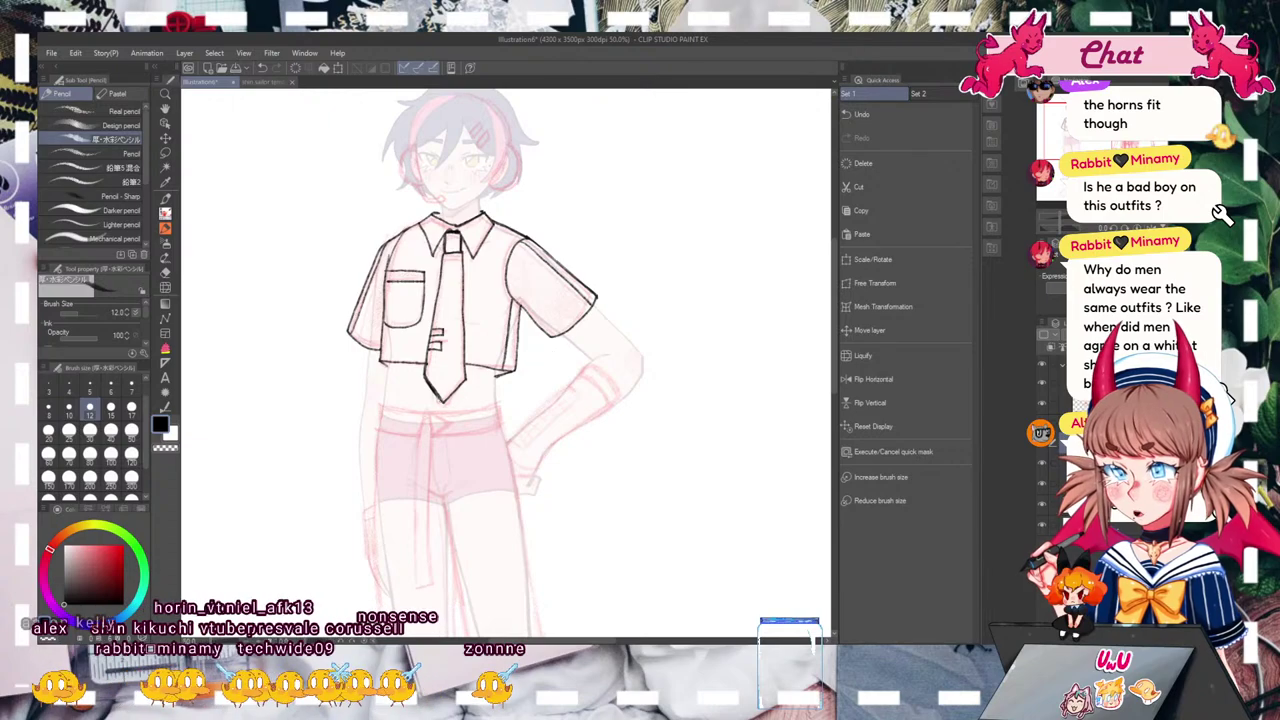
pyautogui.moveTo(540, 500); pyautogui.dragTo(581, 404)
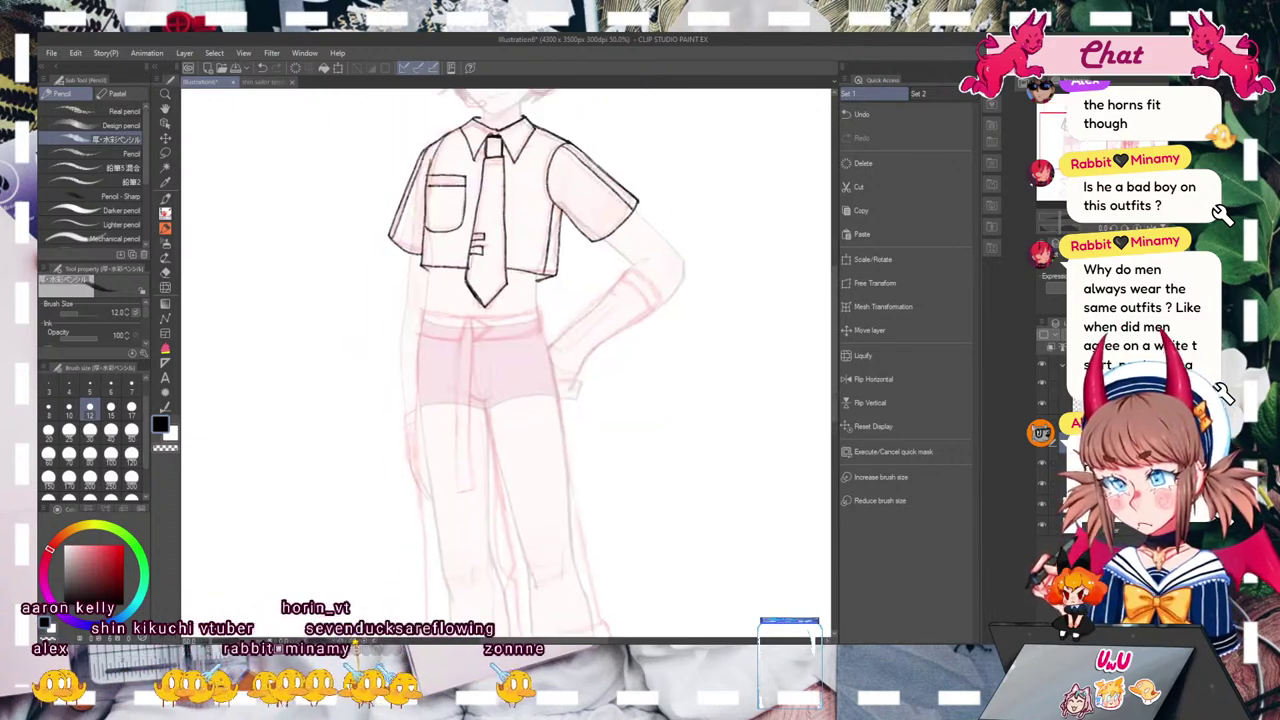
pyautogui.click(110, 410)
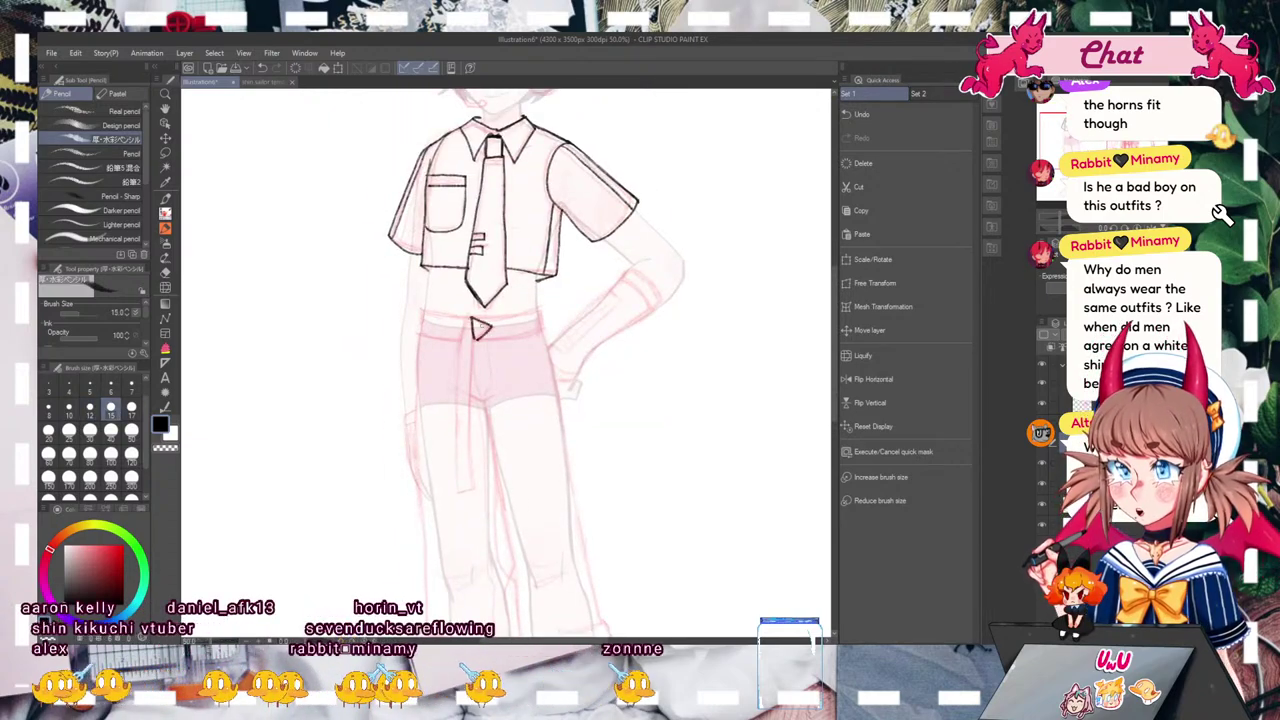
pyautogui.moveTo(473, 321)
pyautogui.mouseDown()
pyautogui.moveTo(457, 493)
pyautogui.moveTo(470, 490)
pyautogui.mouseUp()
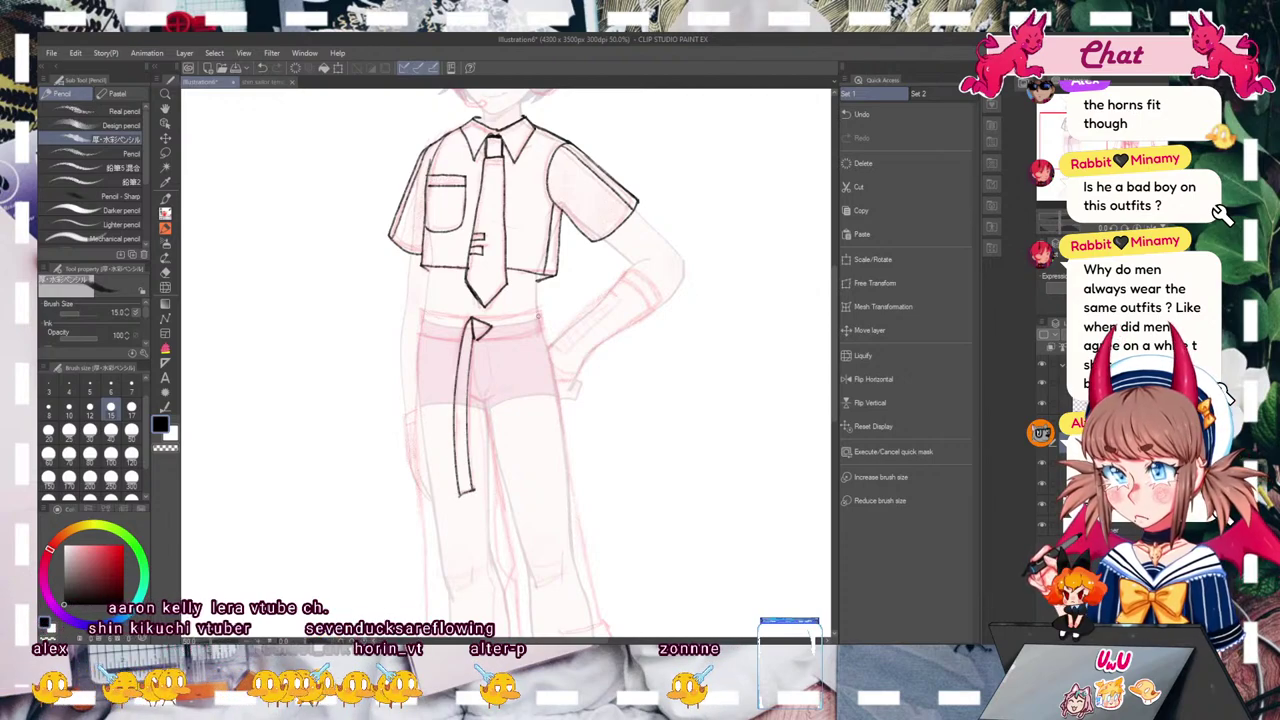
pyautogui.moveTo(478, 340); pyautogui.dragTo(541, 325)
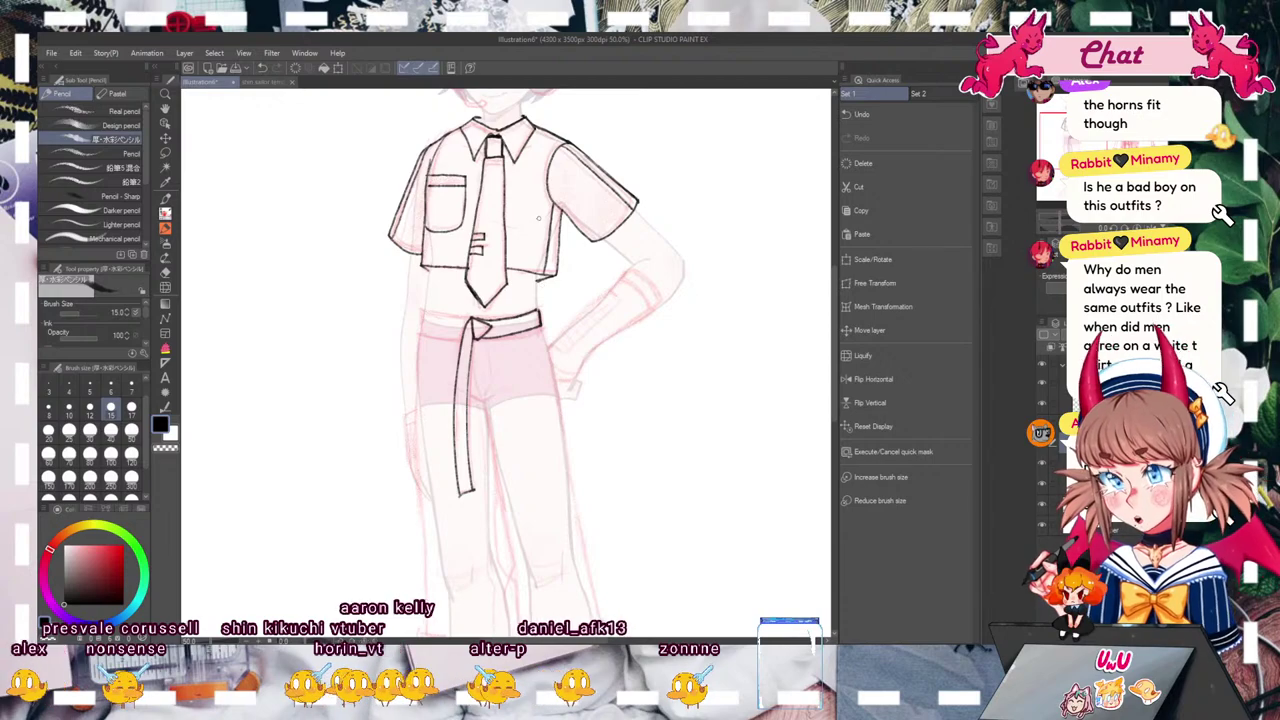
# Step: Ink the remaining belt band between the knot and the straight arm's side of the waist
pyautogui.moveTo(424, 312); pyautogui.dragTo(473, 319)
pyautogui.click(261, 68)
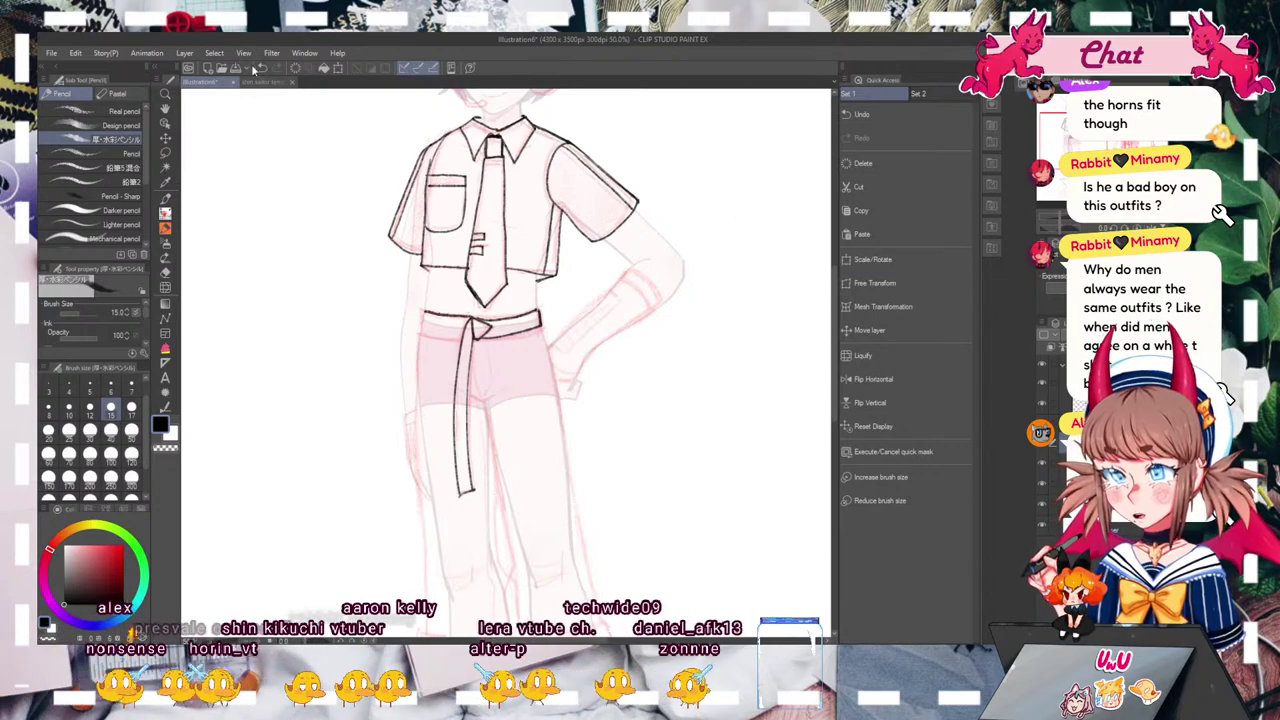
pyautogui.moveTo(1060, 229); pyautogui.dragTo(1066, 229)
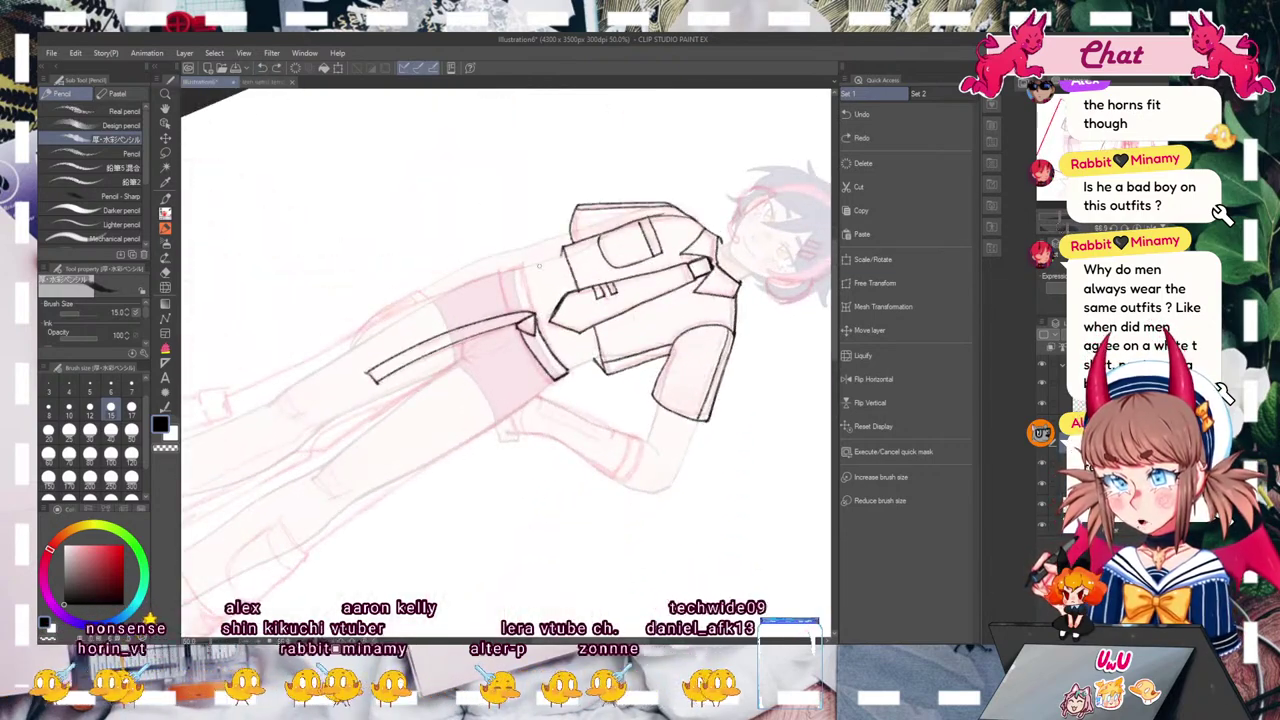
pyautogui.moveTo(524, 288); pyautogui.dragTo(530, 312)
pyautogui.moveTo(522, 266); pyautogui.dragTo(526, 300)
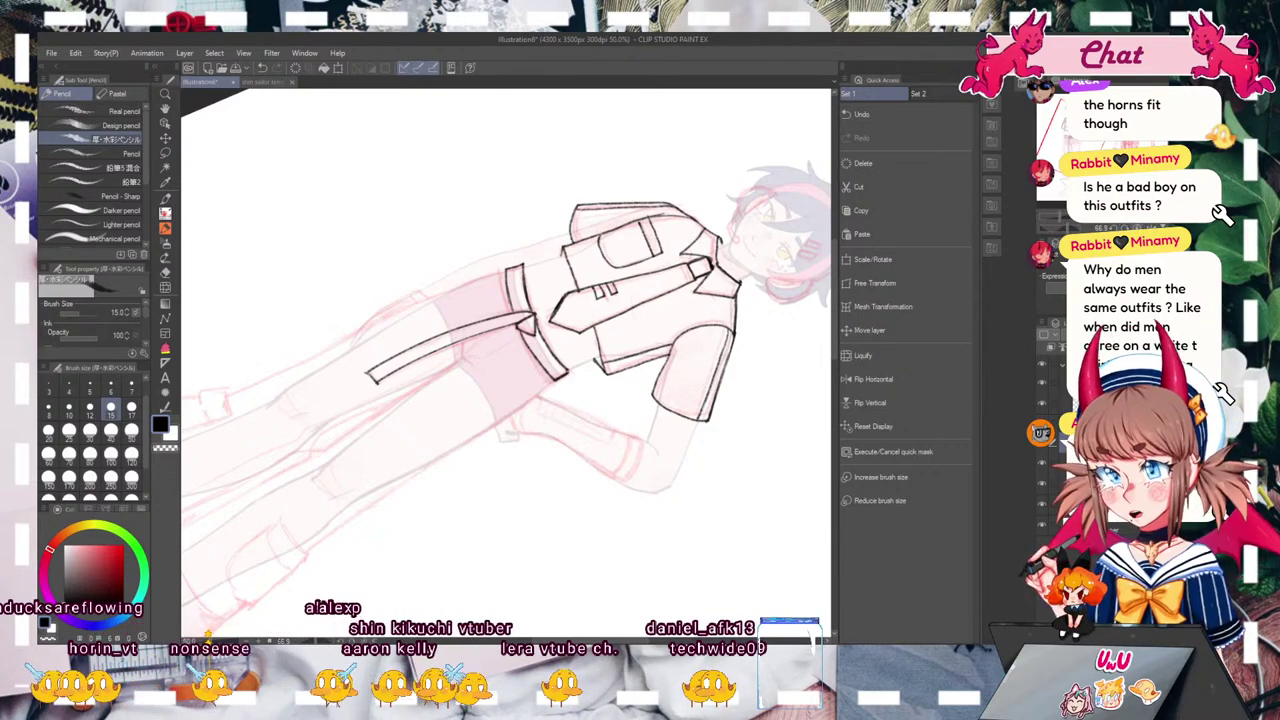
# Step: Ink the trousers' crotch fold, the edges of the leg on the bent arm's side and its cargo pocket, using brush size 12
pyautogui.hotkey('ctrl', '@')
pyautogui.press('[')
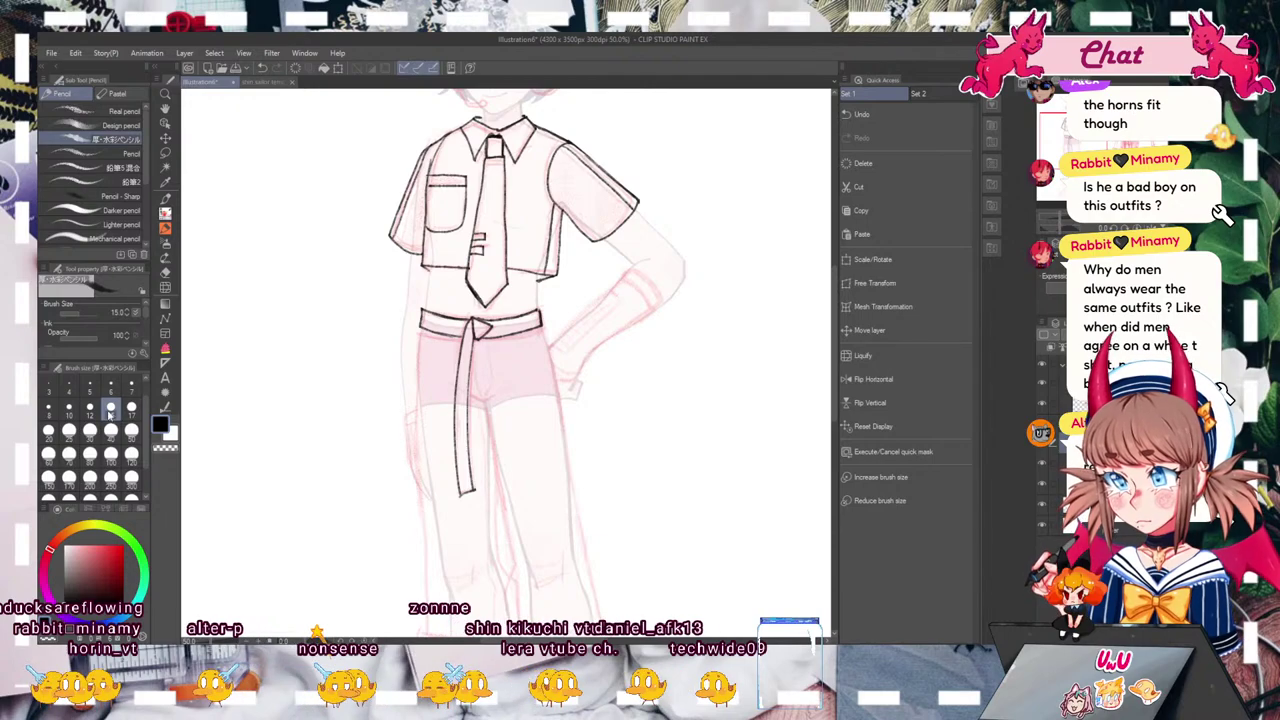
pyautogui.moveTo(483, 400)
pyautogui.mouseDown()
pyautogui.moveTo(499, 391)
pyautogui.moveTo(407, 185)
pyautogui.moveTo(505, 212)
pyautogui.moveTo(494, 265)
pyautogui.moveTo(516, 385)
pyautogui.mouseUp()
pyautogui.moveTo(562, 205); pyautogui.dragTo(581, 355)
pyautogui.hotkey('ctrl', 'z')
pyautogui.moveTo(542, 130); pyautogui.dragTo(588, 366)
pyautogui.click(262, 70)
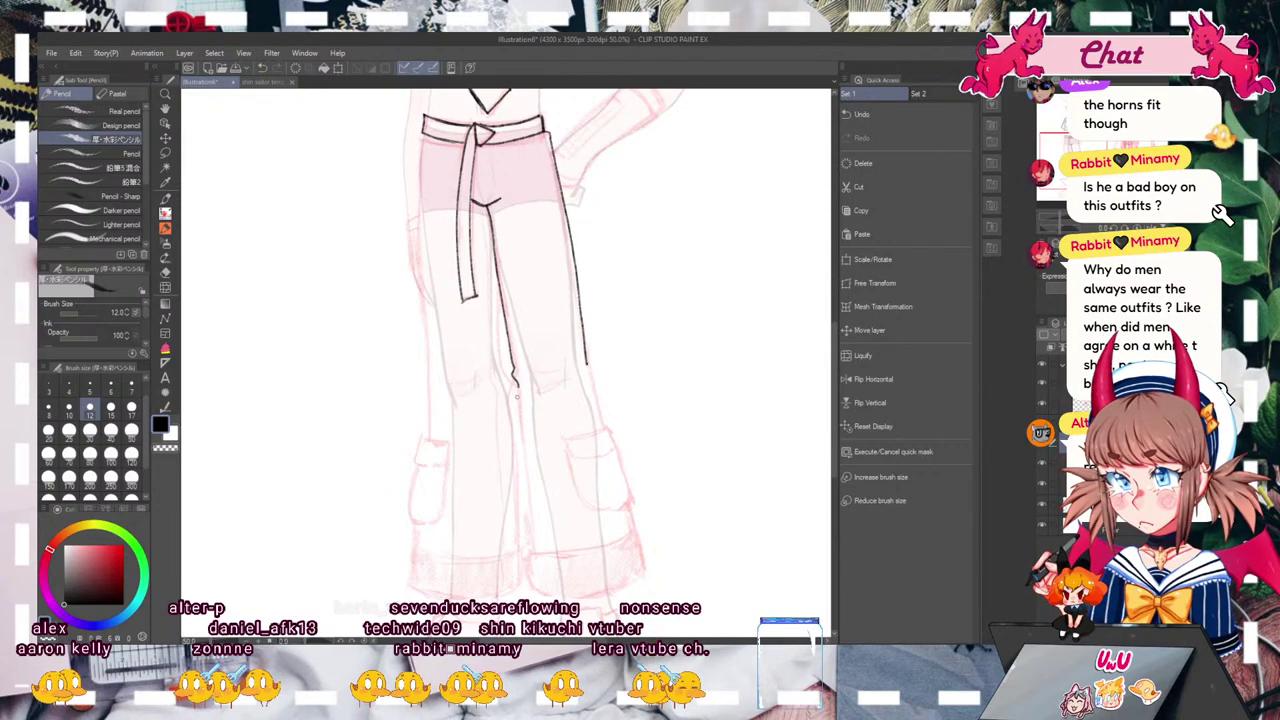
pyautogui.moveTo(522, 420); pyautogui.dragTo(533, 548)
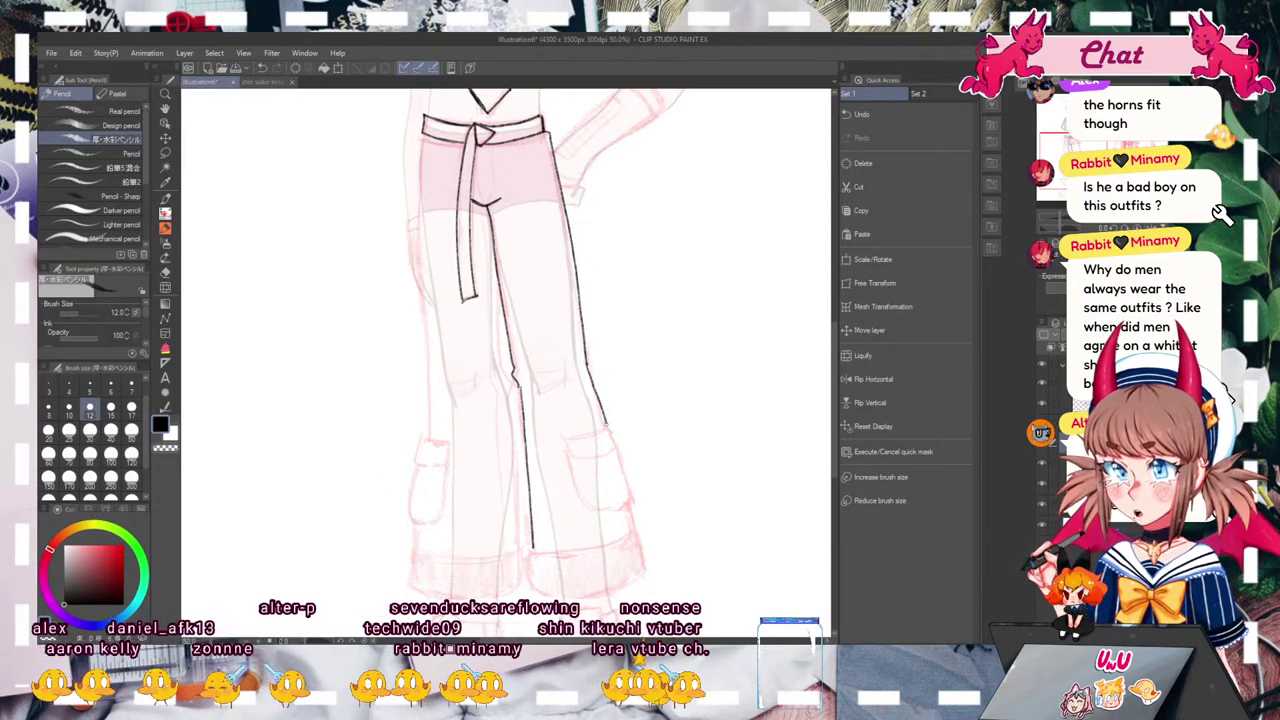
pyautogui.moveTo(566, 438)
pyautogui.mouseDown()
pyautogui.moveTo(607, 427)
pyautogui.moveTo(610, 453)
pyautogui.moveTo(577, 459)
pyautogui.moveTo(567, 441)
pyautogui.moveTo(585, 504)
pyautogui.moveTo(628, 505)
pyautogui.mouseUp()
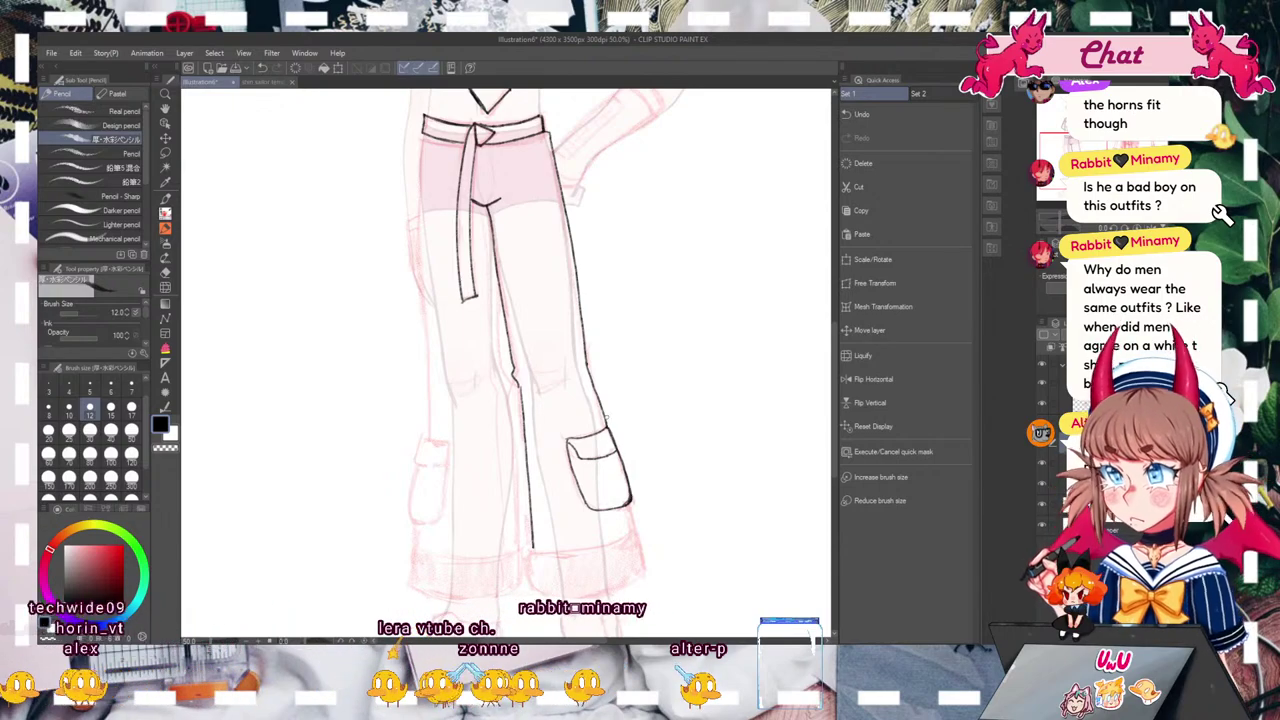
# Step: Ink the knee crease, the edge below the cargo pocket and the turned-up cuff on the bent arm's side leg
pyautogui.moveTo(520, 381); pyautogui.dragTo(570, 379)
pyautogui.moveTo(760, 420)
pyautogui.mouseDown()
pyautogui.moveTo(200, 360)
pyautogui.moveTo(737, 284)
pyautogui.mouseUp()
pyautogui.moveTo(605, 369); pyautogui.dragTo(611, 390)
pyautogui.moveTo(510, 412); pyautogui.dragTo(612, 392)
pyautogui.moveTo(507, 408); pyautogui.dragTo(511, 451)
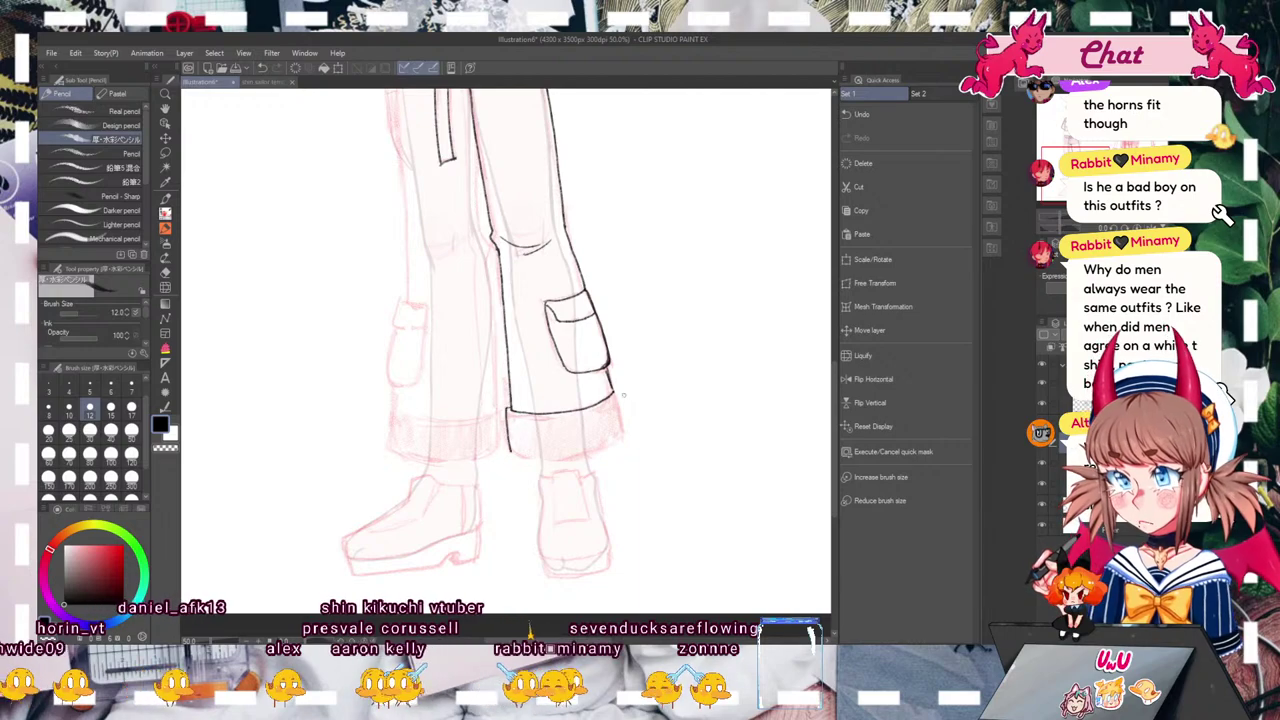
pyautogui.moveTo(614, 388); pyautogui.dragTo(626, 432)
pyautogui.moveTo(510, 450)
pyautogui.mouseDown()
pyautogui.moveTo(548, 463)
pyautogui.moveTo(626, 431)
pyautogui.mouseUp()
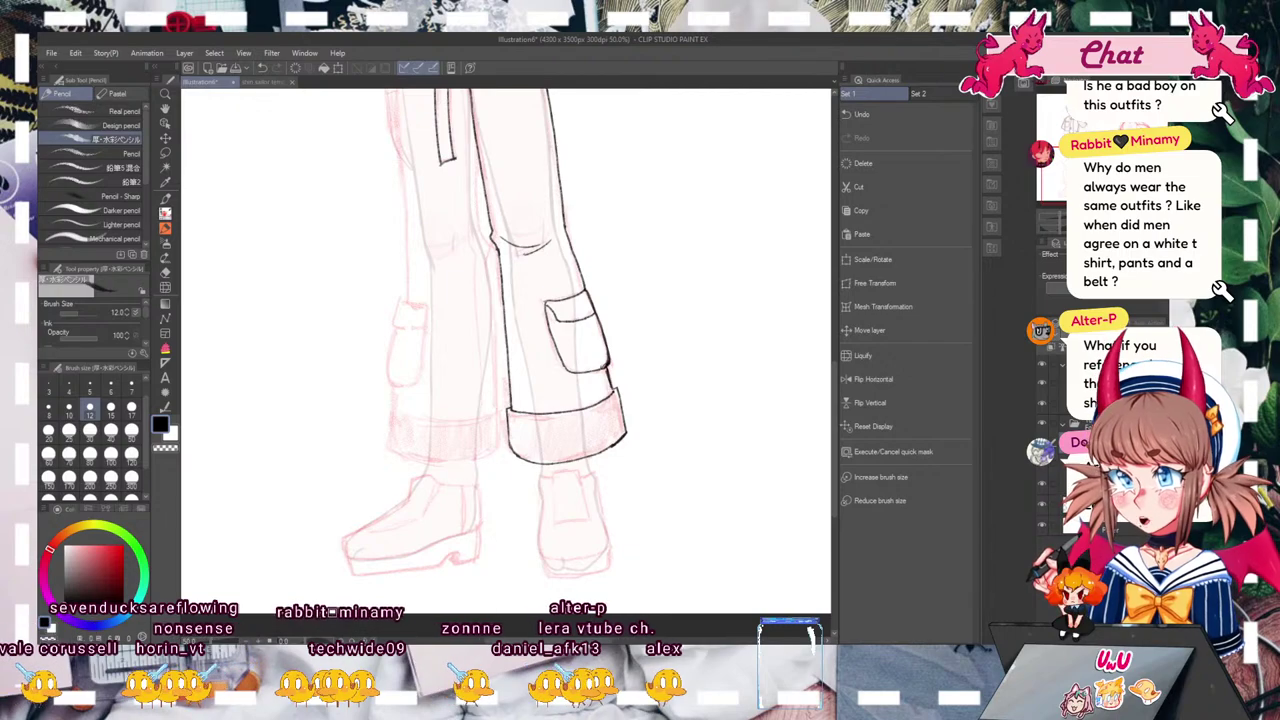
# Step: Ink both edges of the trouser leg on the straight arm's side and its cargo pocket with the flap
pyautogui.moveTo(506, 200)
pyautogui.mouseDown()
pyautogui.moveTo(551, 565)
pyautogui.moveTo(541, 480)
pyautogui.moveTo(547, 492)
pyautogui.mouseUp()
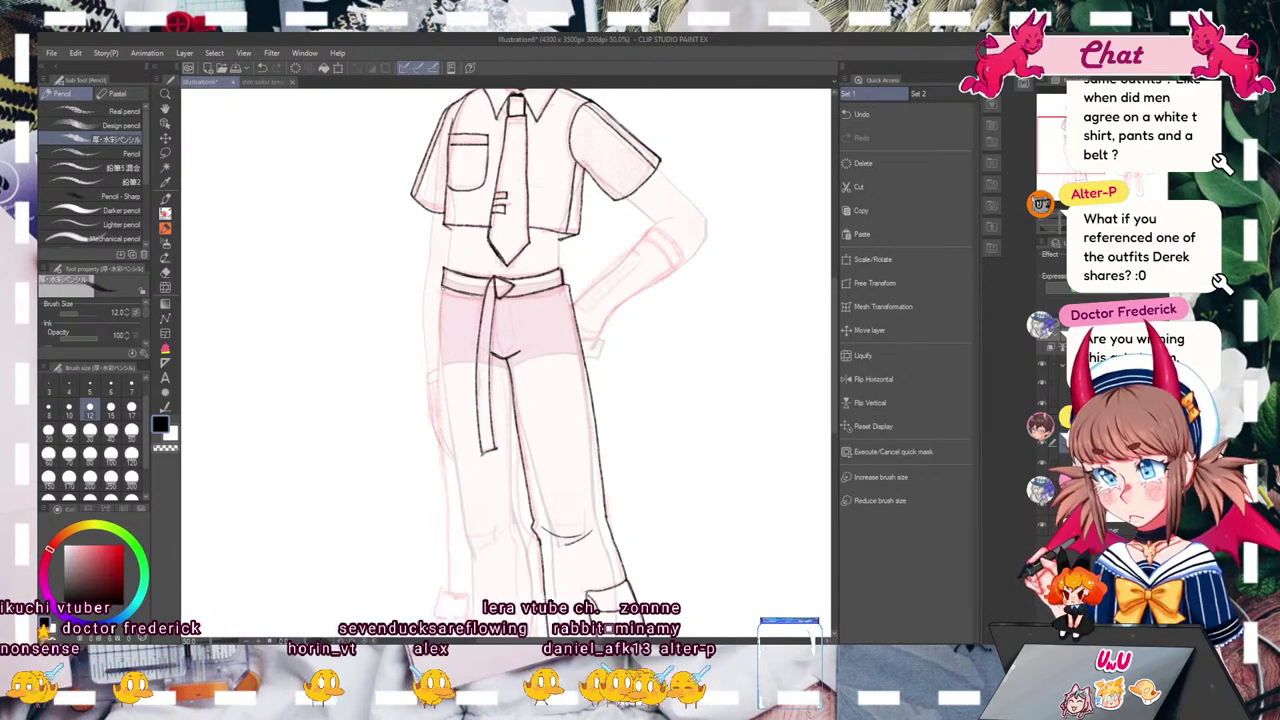
pyautogui.moveTo(743, 246); pyautogui.dragTo(738, 85)
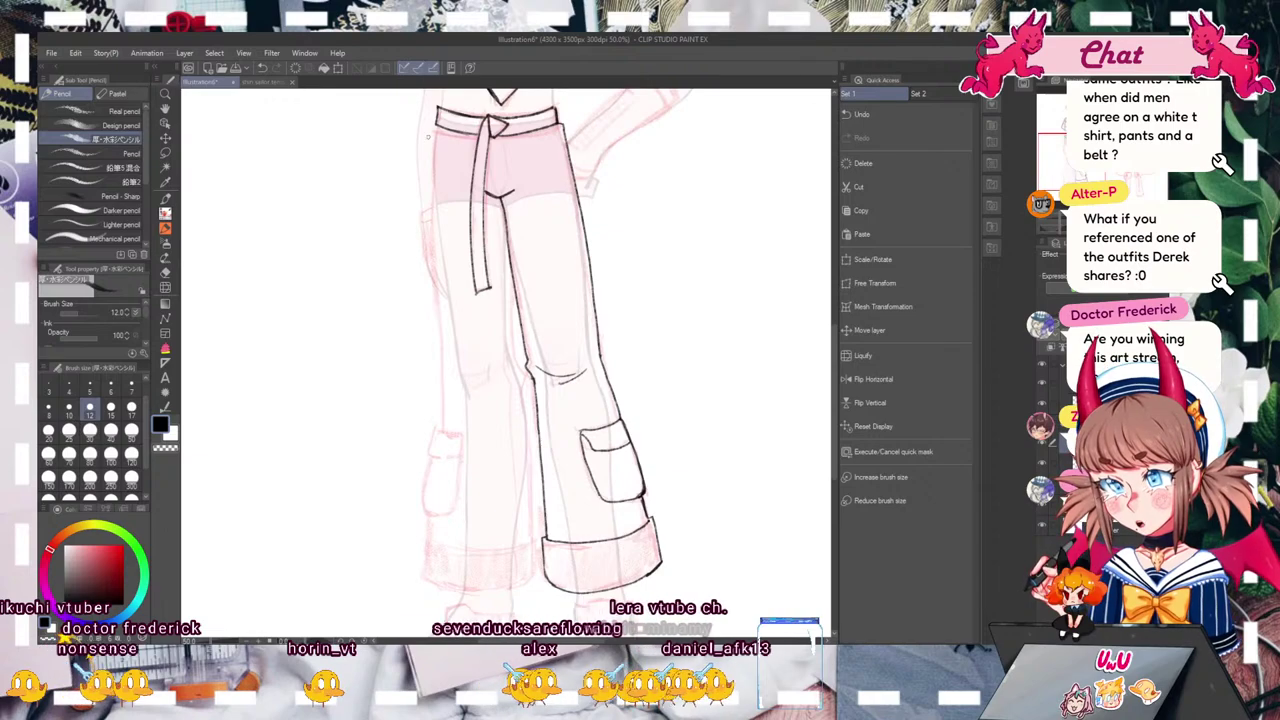
pyautogui.moveTo(435, 121); pyautogui.dragTo(443, 425)
pyautogui.moveTo(519, 283); pyautogui.dragTo(538, 540)
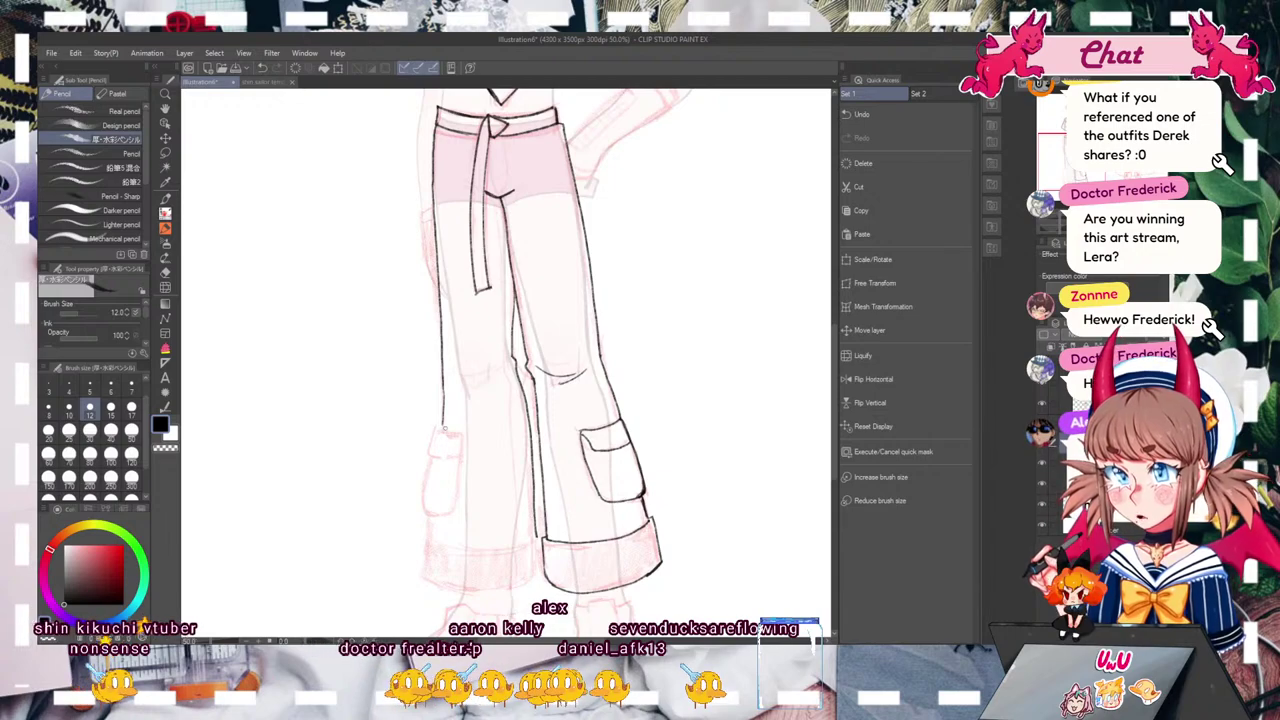
pyautogui.moveTo(461, 433)
pyautogui.mouseDown()
pyautogui.moveTo(437, 453)
pyautogui.moveTo(434, 425)
pyautogui.mouseUp()
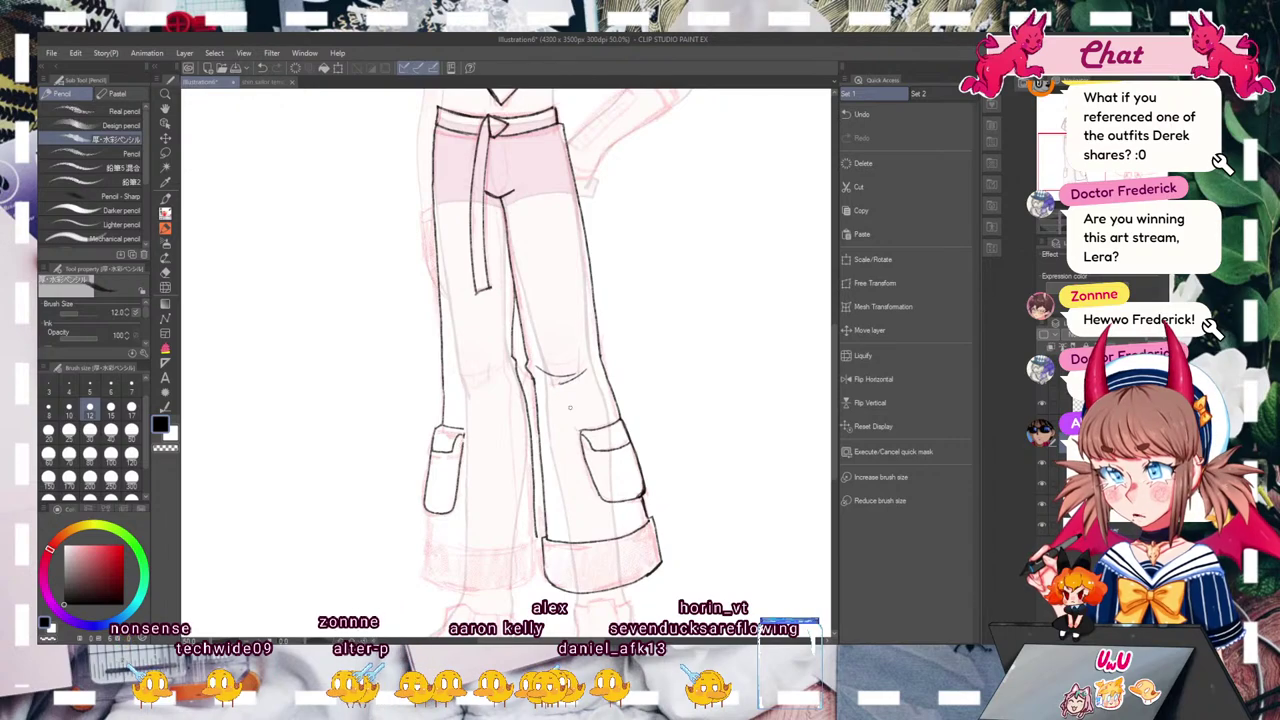
pyautogui.moveTo(443, 397); pyautogui.dragTo(434, 430)
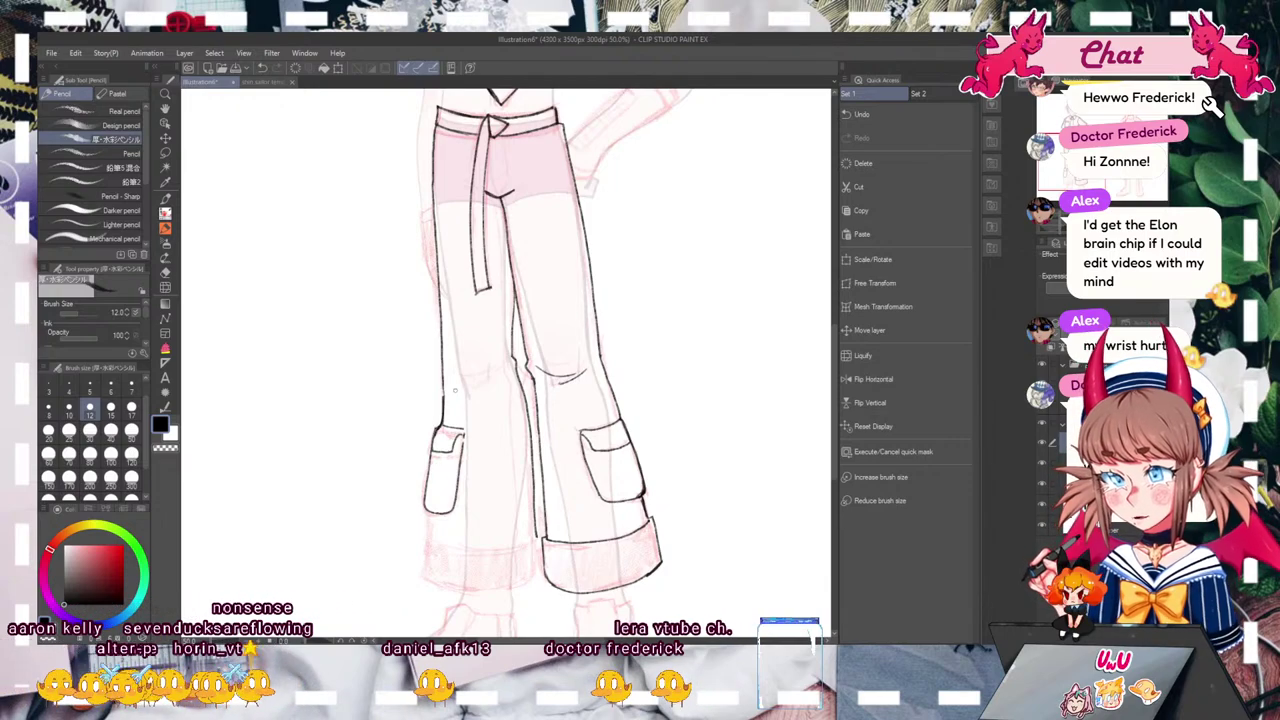
# Step: Ink the upper edge and outer side of the cuff on the straight arm's side leg, undoing the lower-edge attempts
pyautogui.moveTo(593, 426)
pyautogui.mouseDown()
pyautogui.moveTo(573, 256)
pyautogui.moveTo(623, 344)
pyautogui.moveTo(663, 323)
pyautogui.mouseUp()
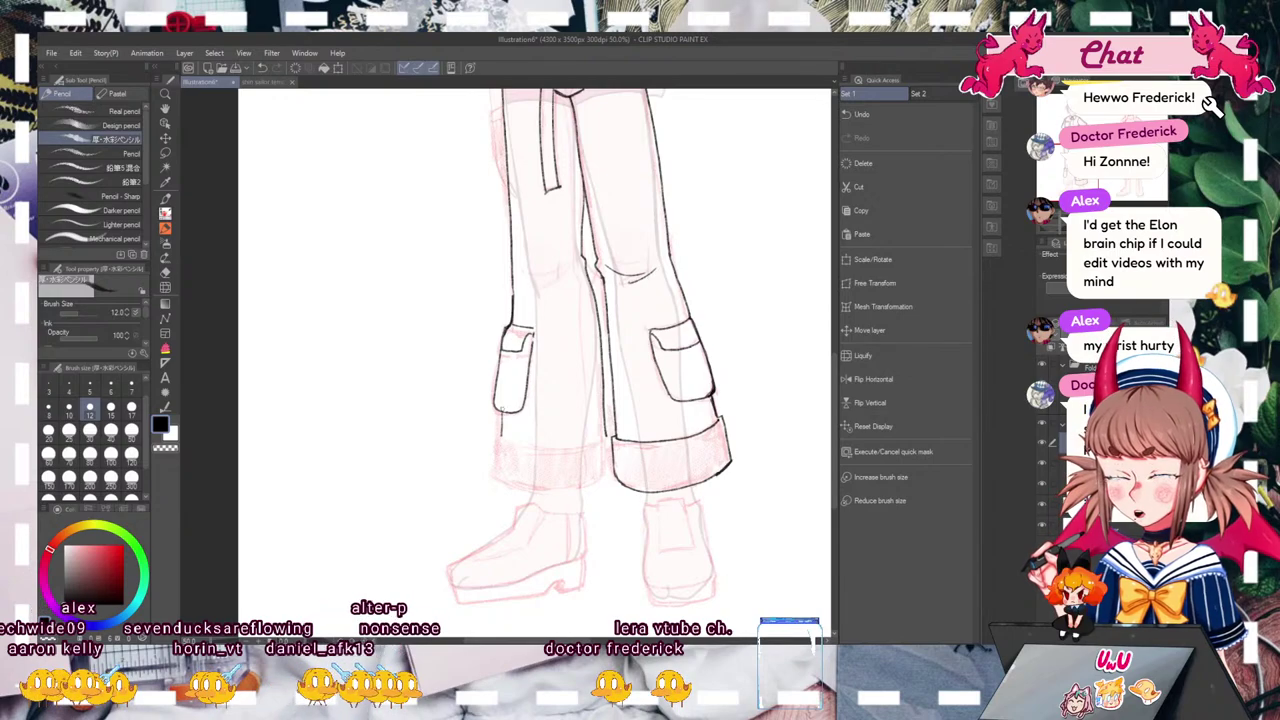
pyautogui.moveTo(528, 446); pyautogui.dragTo(606, 440)
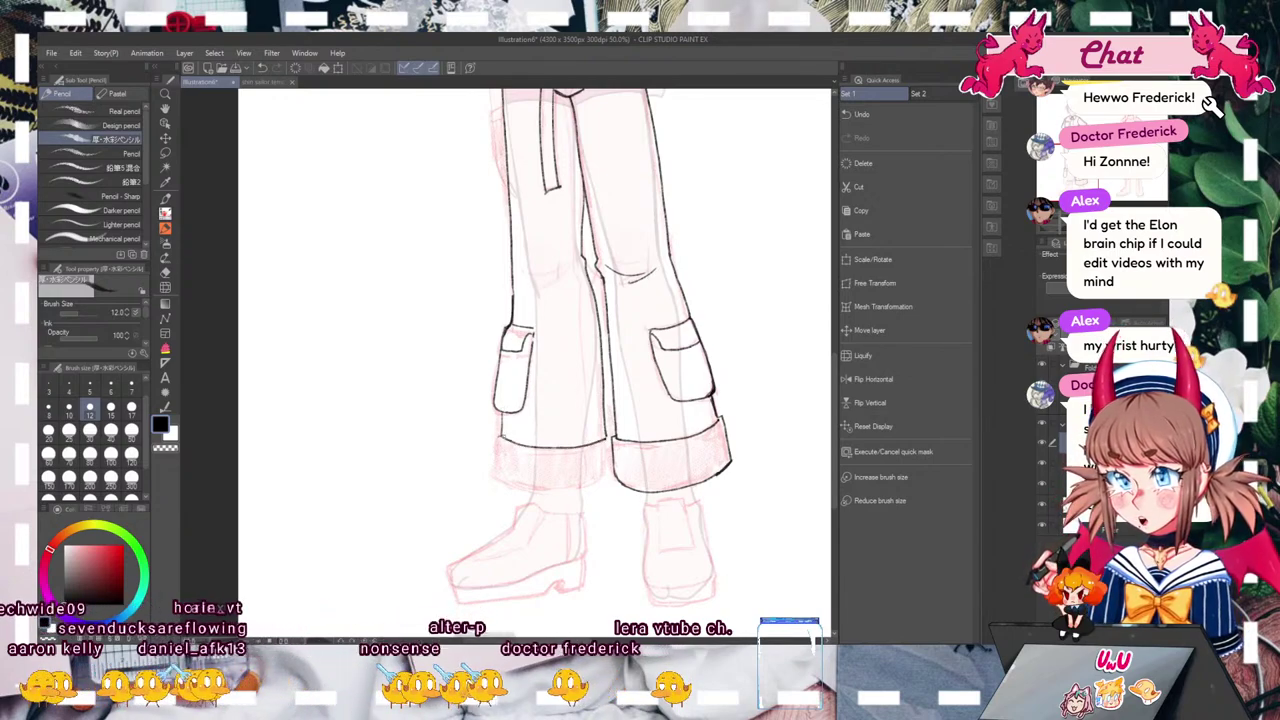
pyautogui.moveTo(498, 436)
pyautogui.mouseDown()
pyautogui.moveTo(500, 476)
pyautogui.moveTo(608, 480)
pyautogui.mouseUp()
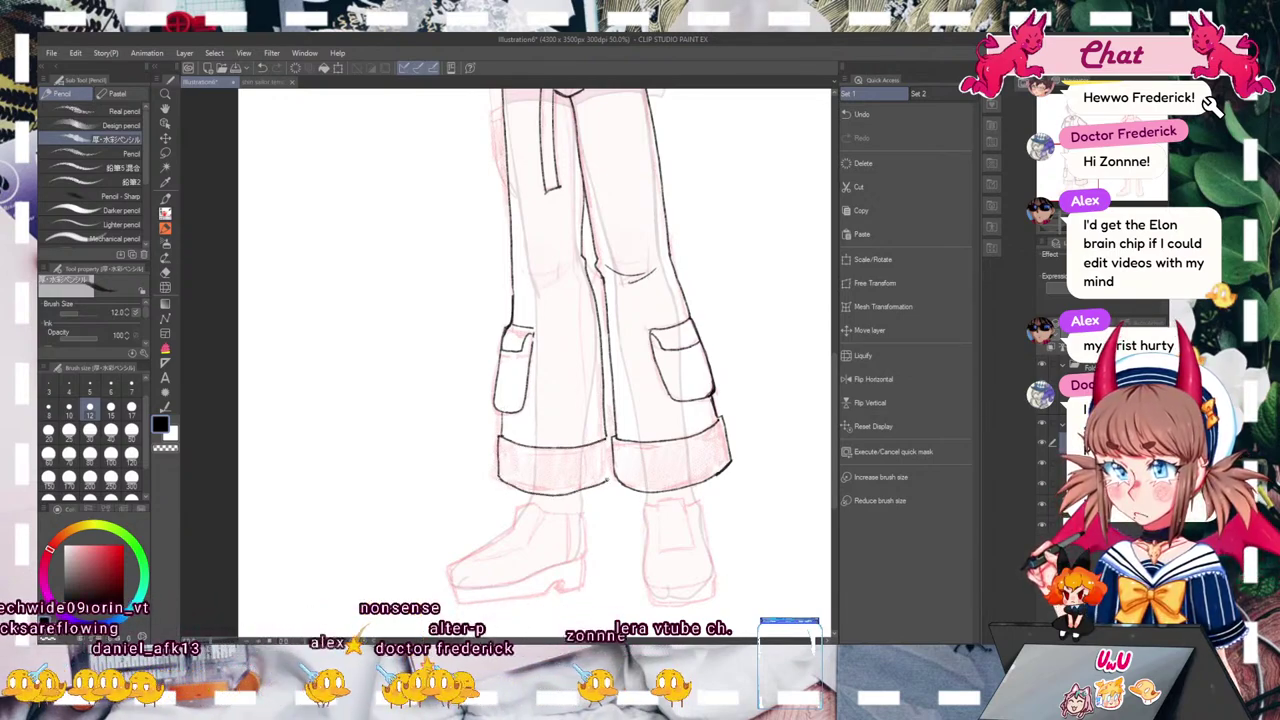
pyautogui.click(262, 70)
pyautogui.moveTo(555, 495); pyautogui.dragTo(590, 492)
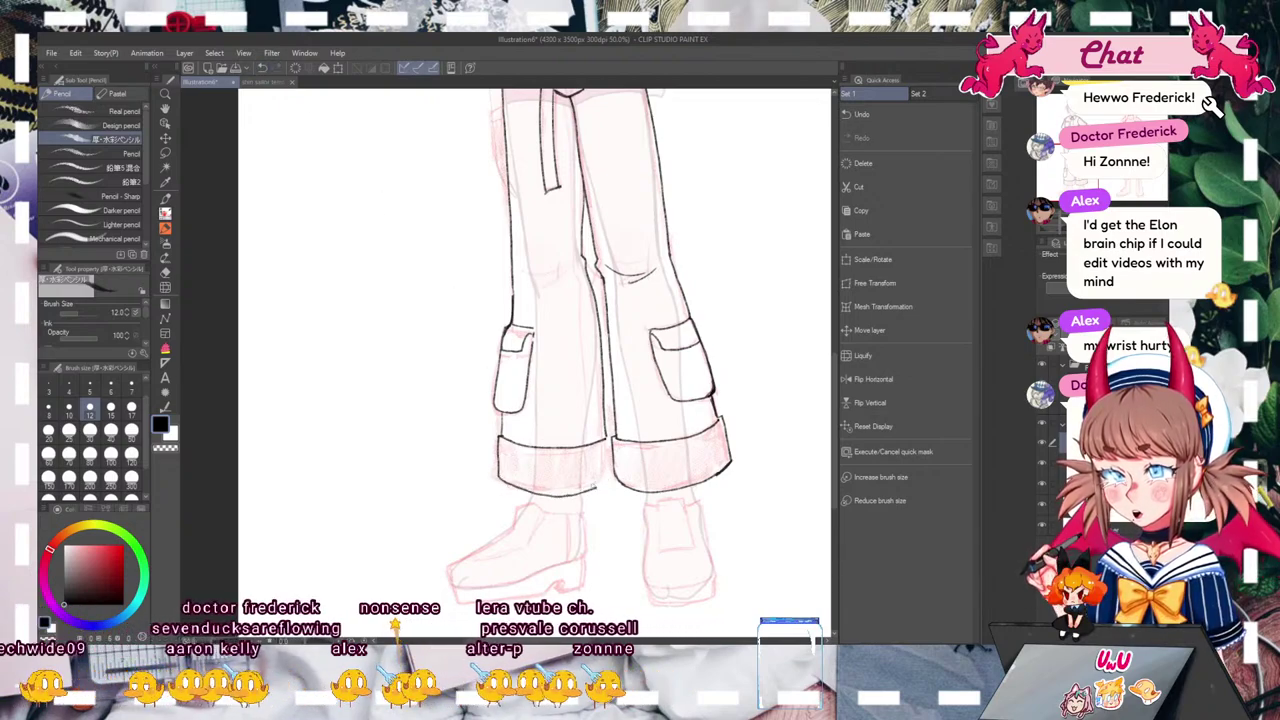
pyautogui.click(263, 68)
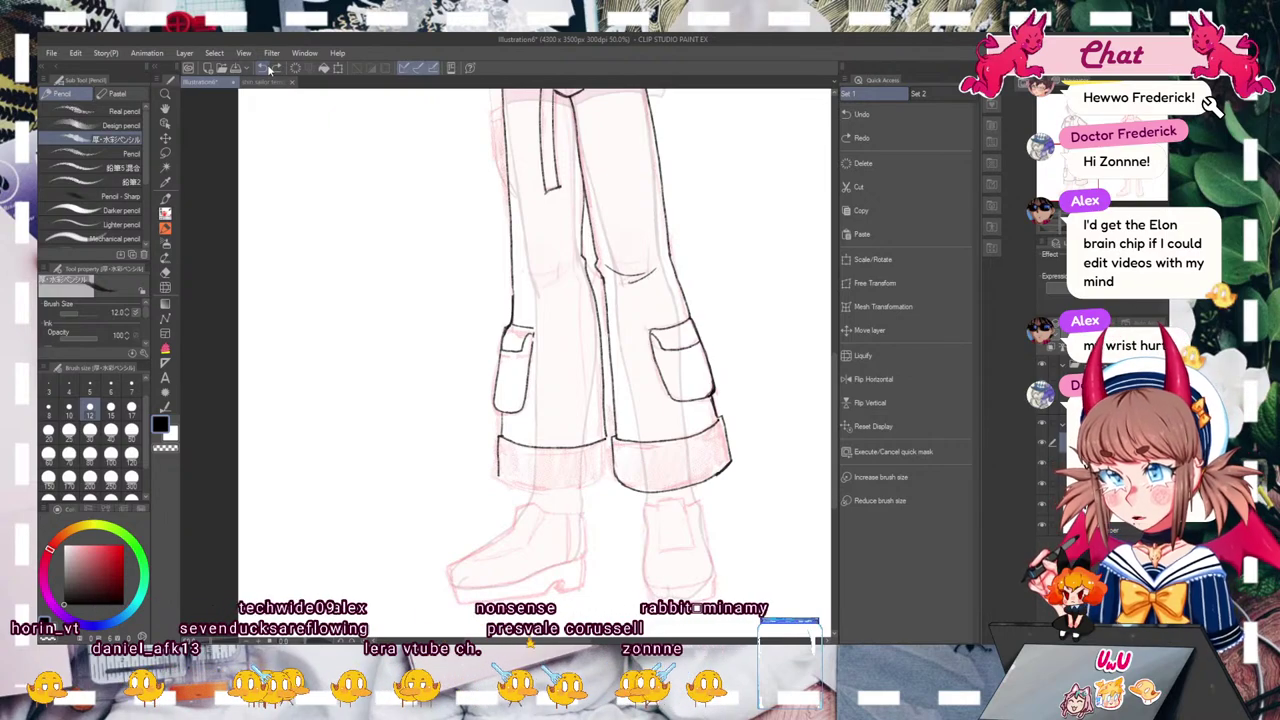
# Step: Ink the curved lower edge and inner corner of the cuff on the straight arm's side leg
pyautogui.moveTo(680, 362); pyautogui.dragTo(503, 532)
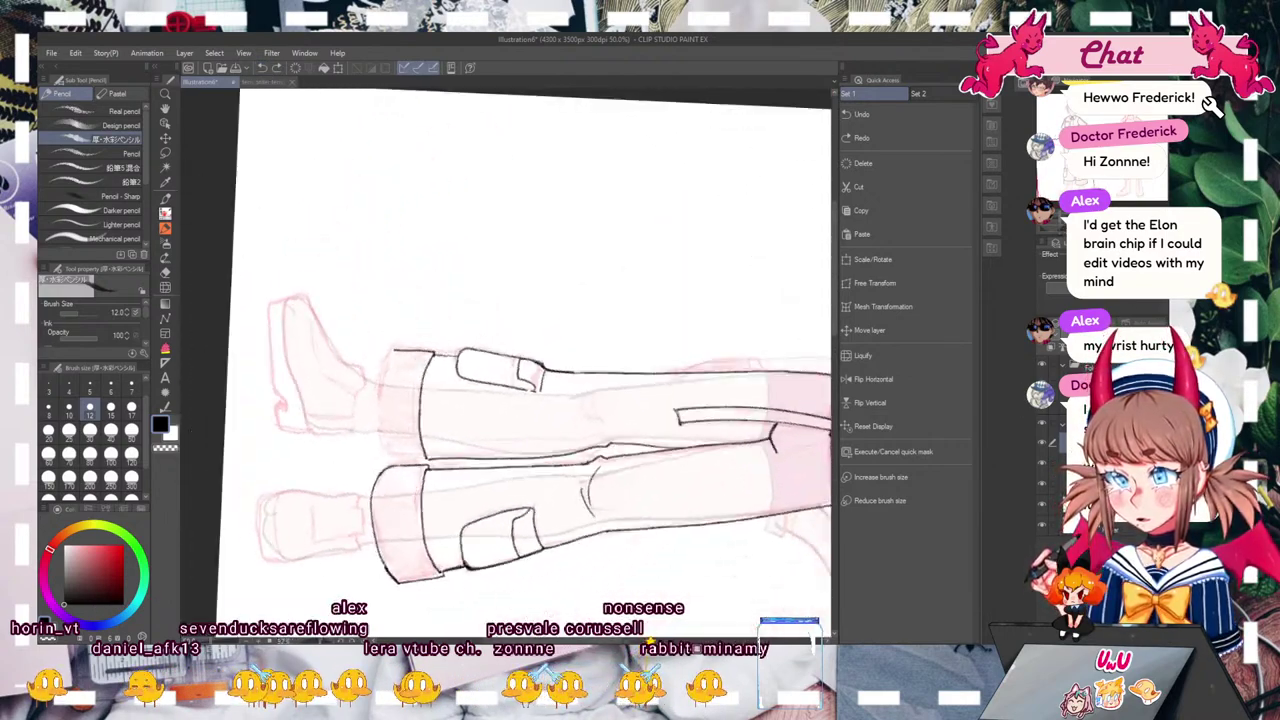
pyautogui.moveTo(396, 350); pyautogui.dragTo(382, 407)
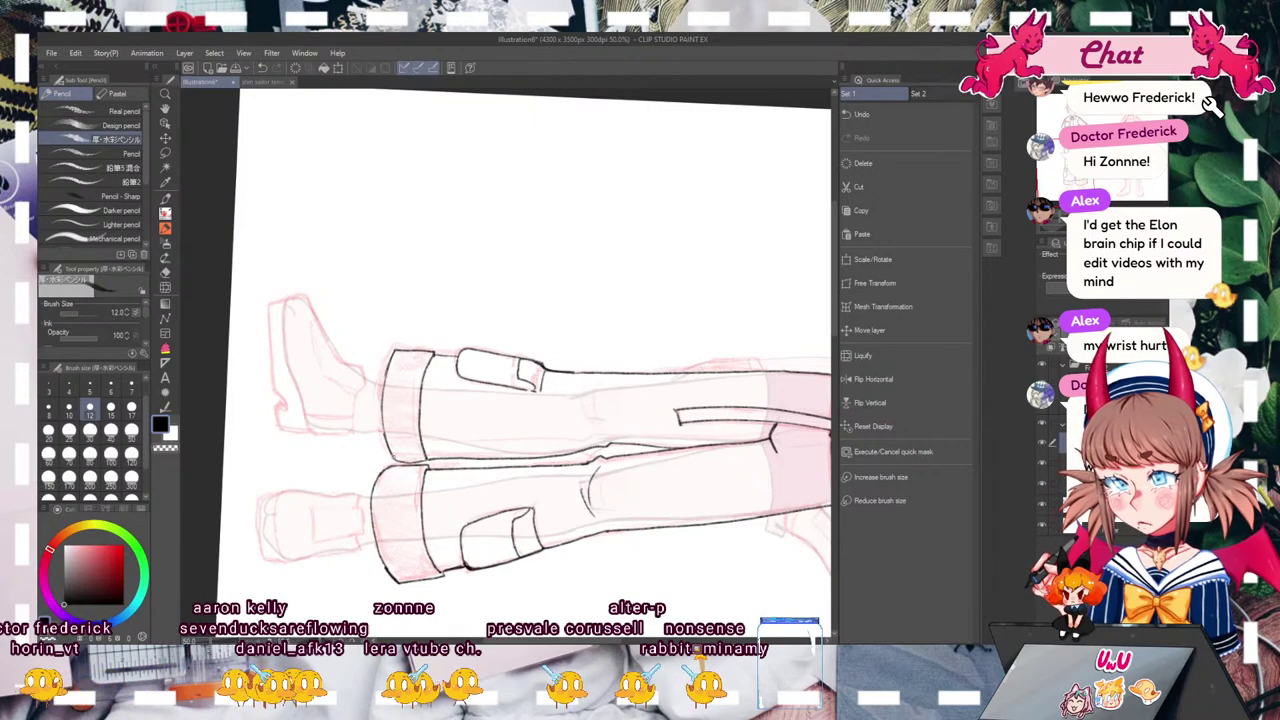
pyautogui.hotkey('ctrl', '@')
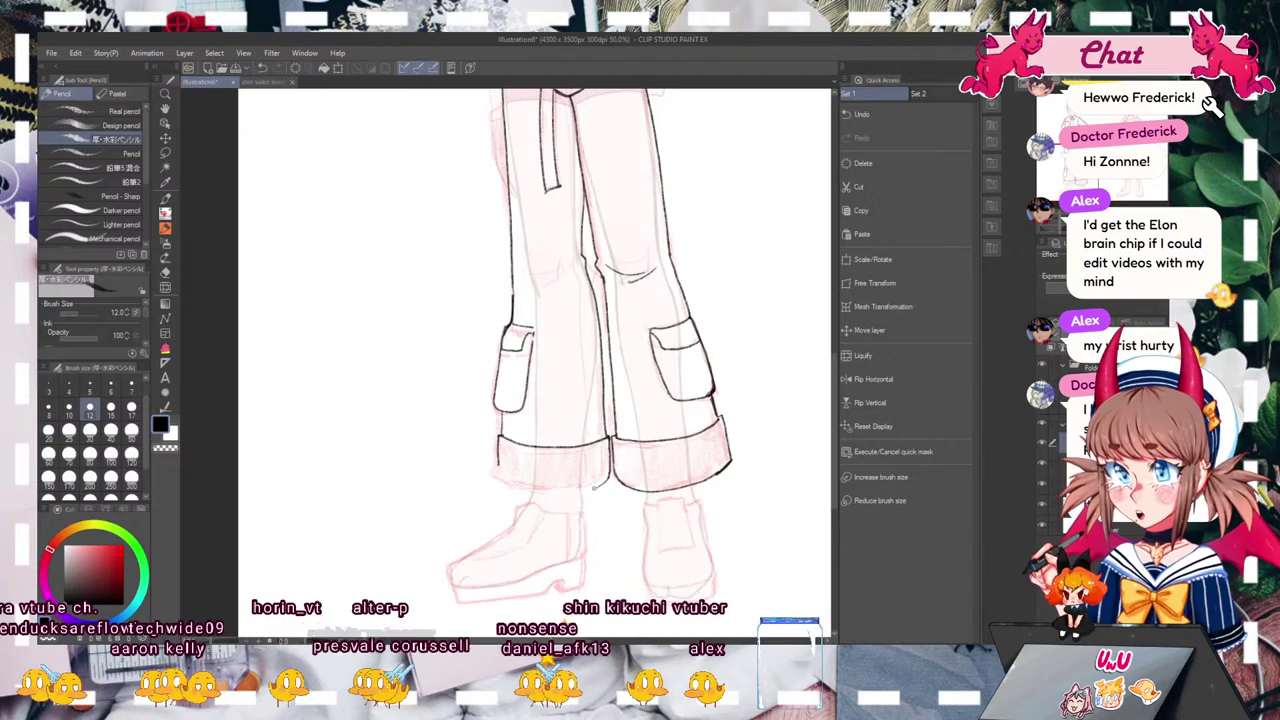
pyautogui.moveTo(700, 362)
pyautogui.mouseDown()
pyautogui.moveTo(429, 488)
pyautogui.moveTo(528, 527)
pyautogui.mouseUp()
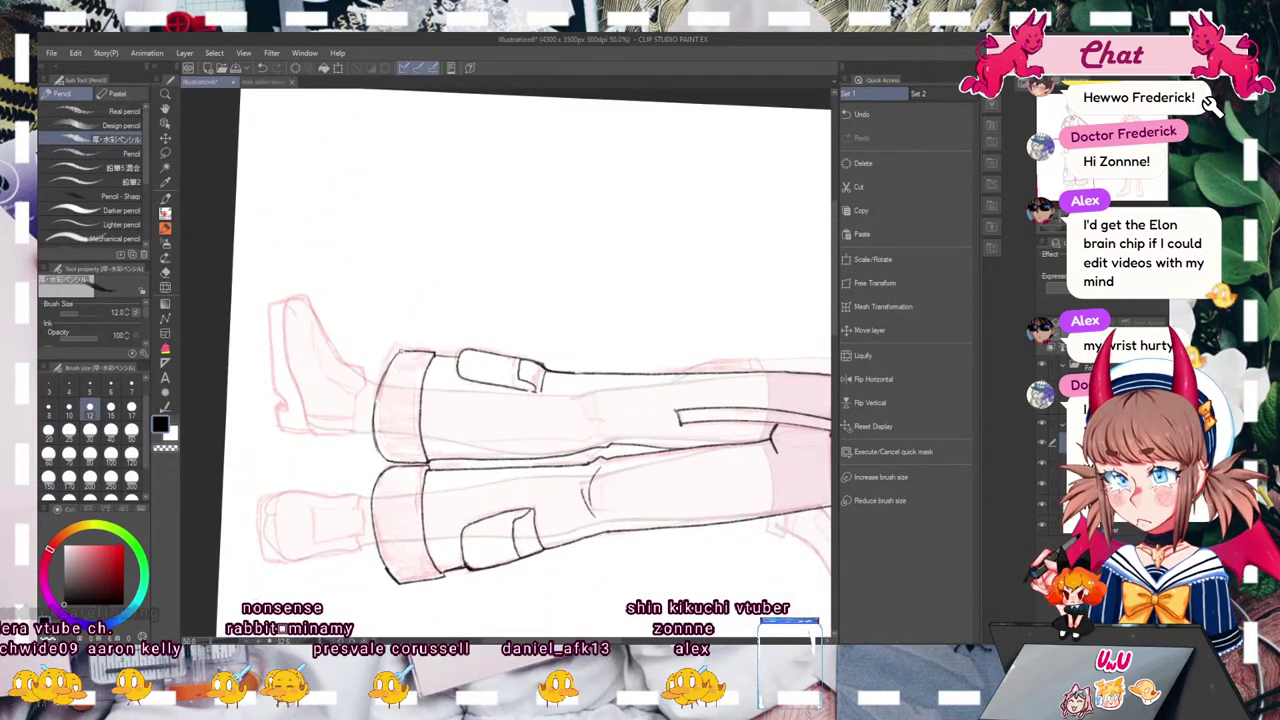
pyautogui.moveTo(398, 352); pyautogui.dragTo(379, 391)
# Step: Ink the side-facing shoe with its upper, ankle seams, thick sole and block heel, undoing the extra toe line
pyautogui.click(1134, 228)
pyautogui.moveTo(1134, 181)
pyautogui.mouseDown()
pyautogui.moveTo(1131, 127)
pyautogui.moveTo(1066, 118)
pyautogui.mouseUp()
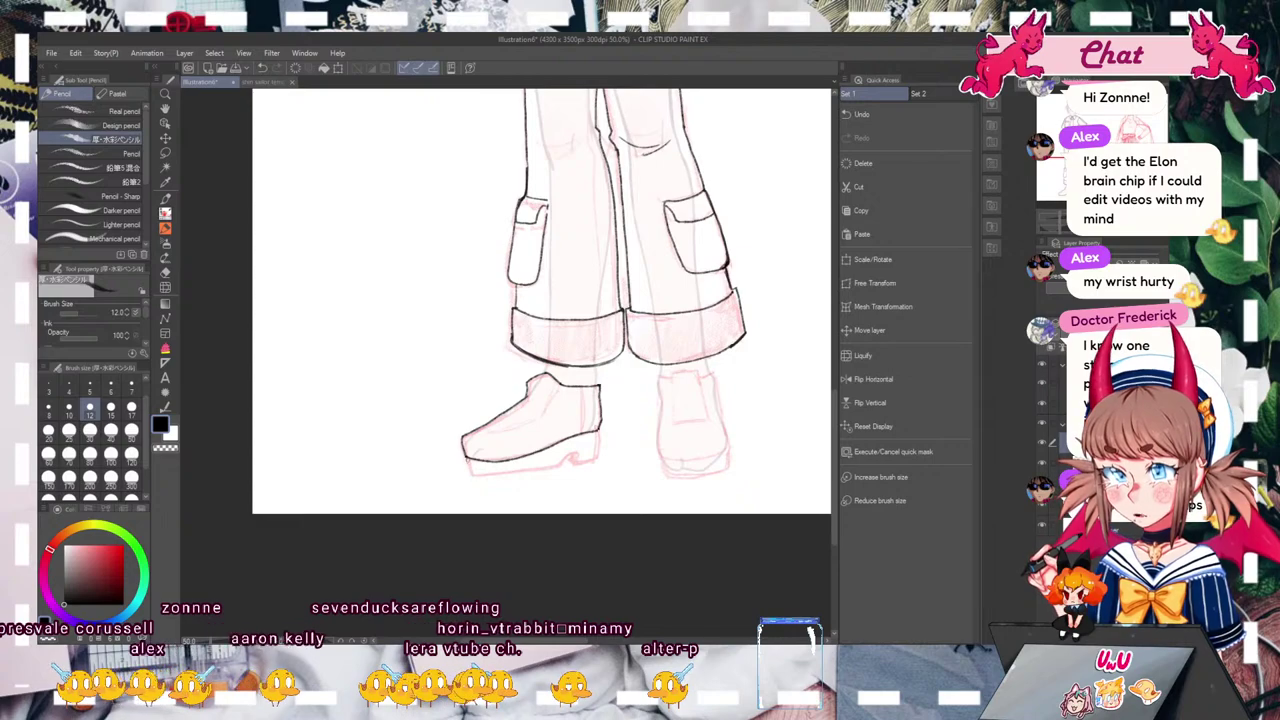
pyautogui.moveTo(470, 475)
pyautogui.mouseDown()
pyautogui.moveTo(560, 468)
pyautogui.moveTo(580, 450)
pyautogui.mouseUp()
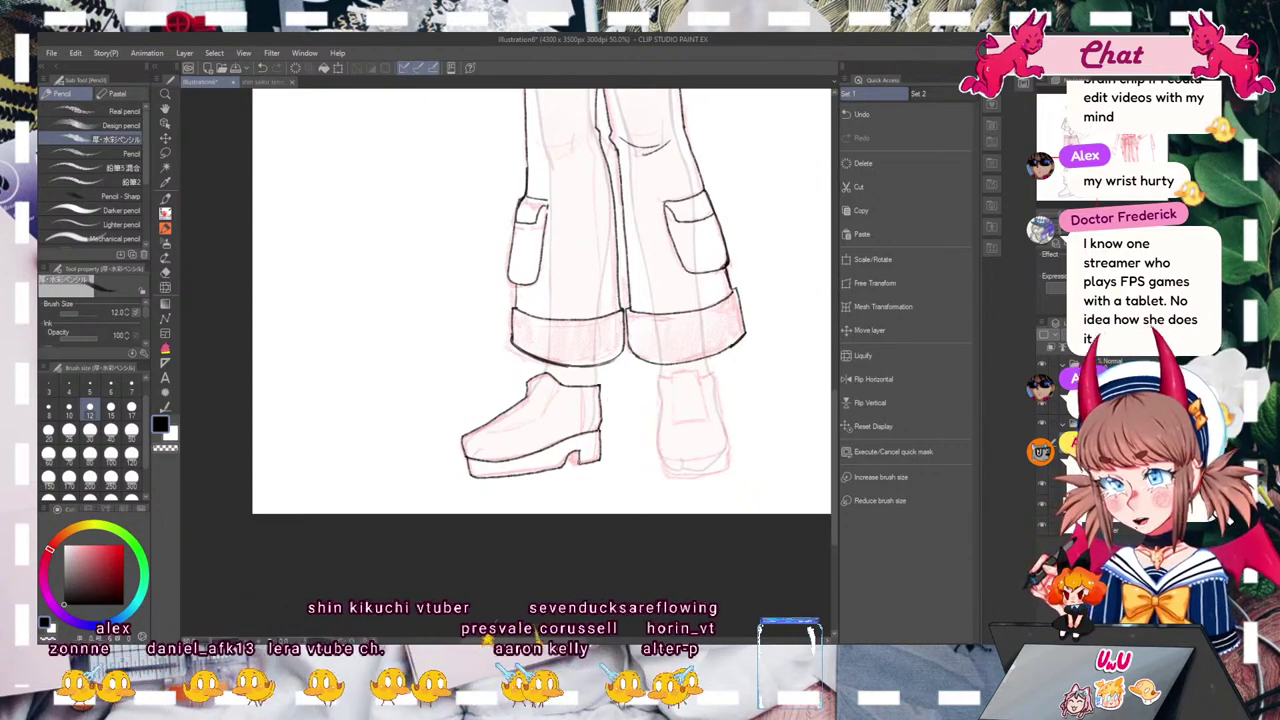
pyautogui.moveTo(580, 451); pyautogui.dragTo(580, 463)
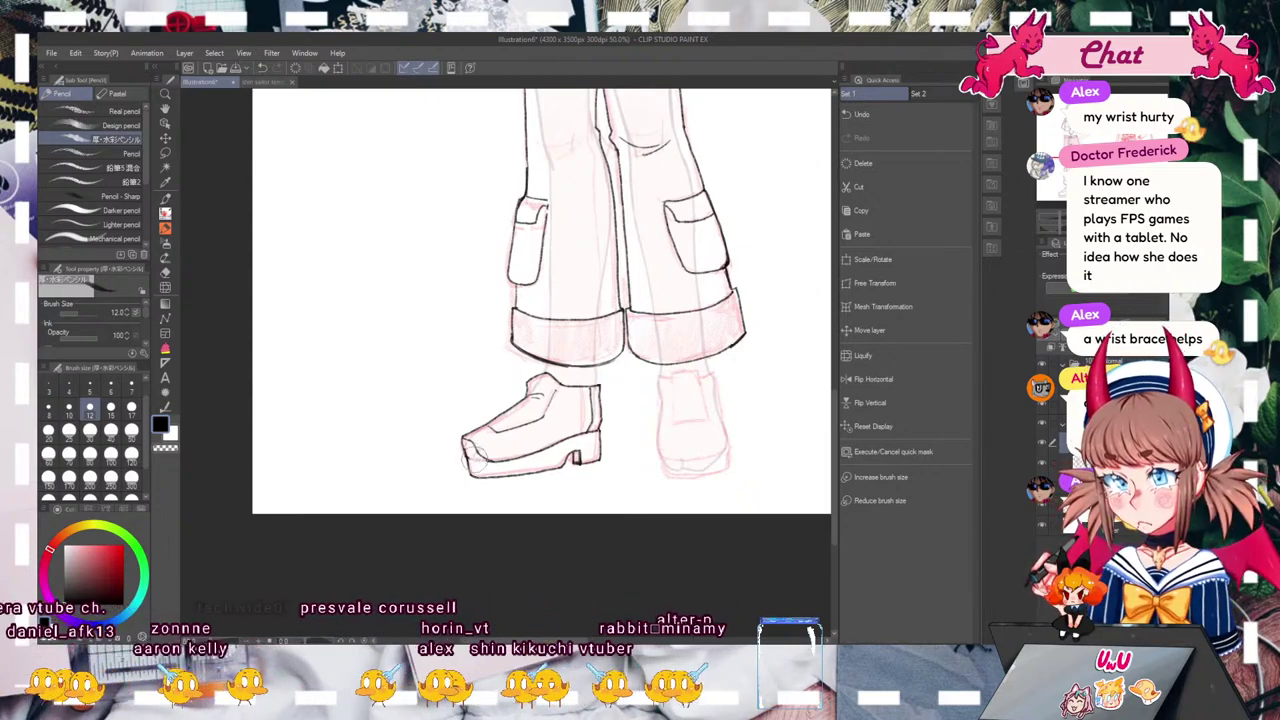
pyautogui.click(262, 68)
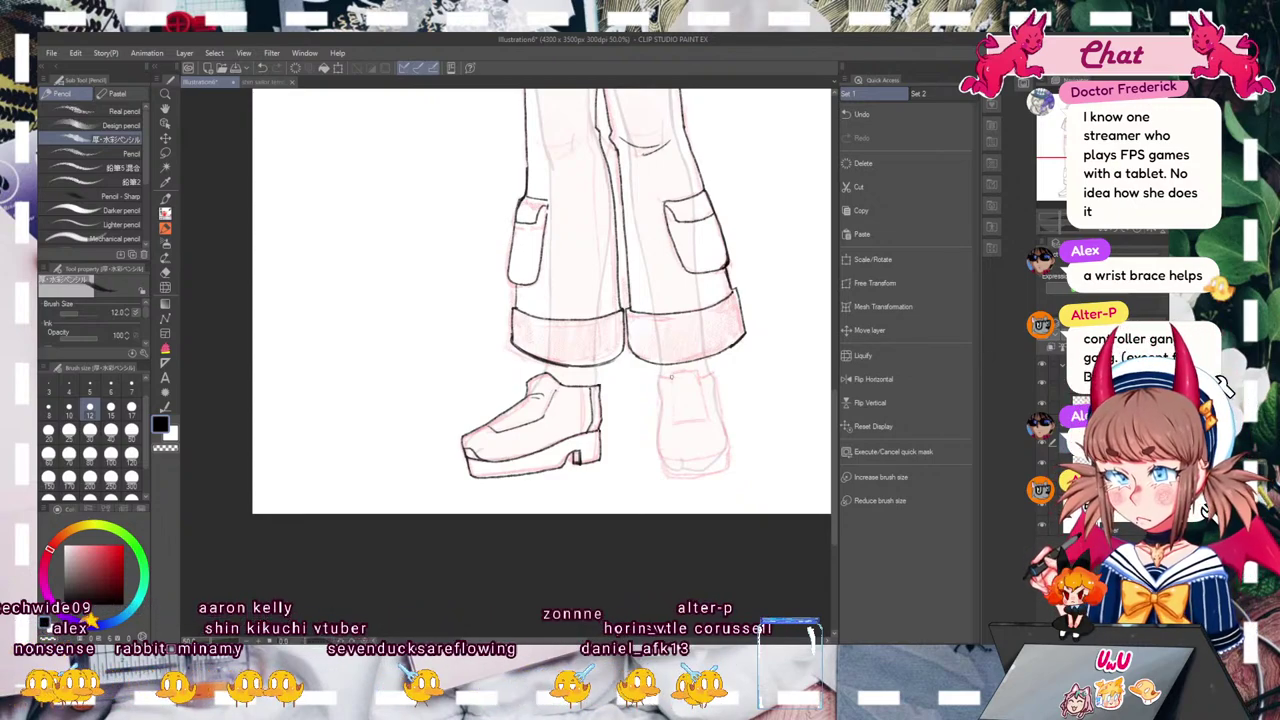
# Step: Ink the front-facing shoe with its notched collar, sides, toe cap, sole and front panel
pyautogui.moveTo(670, 376); pyautogui.dragTo(702, 372)
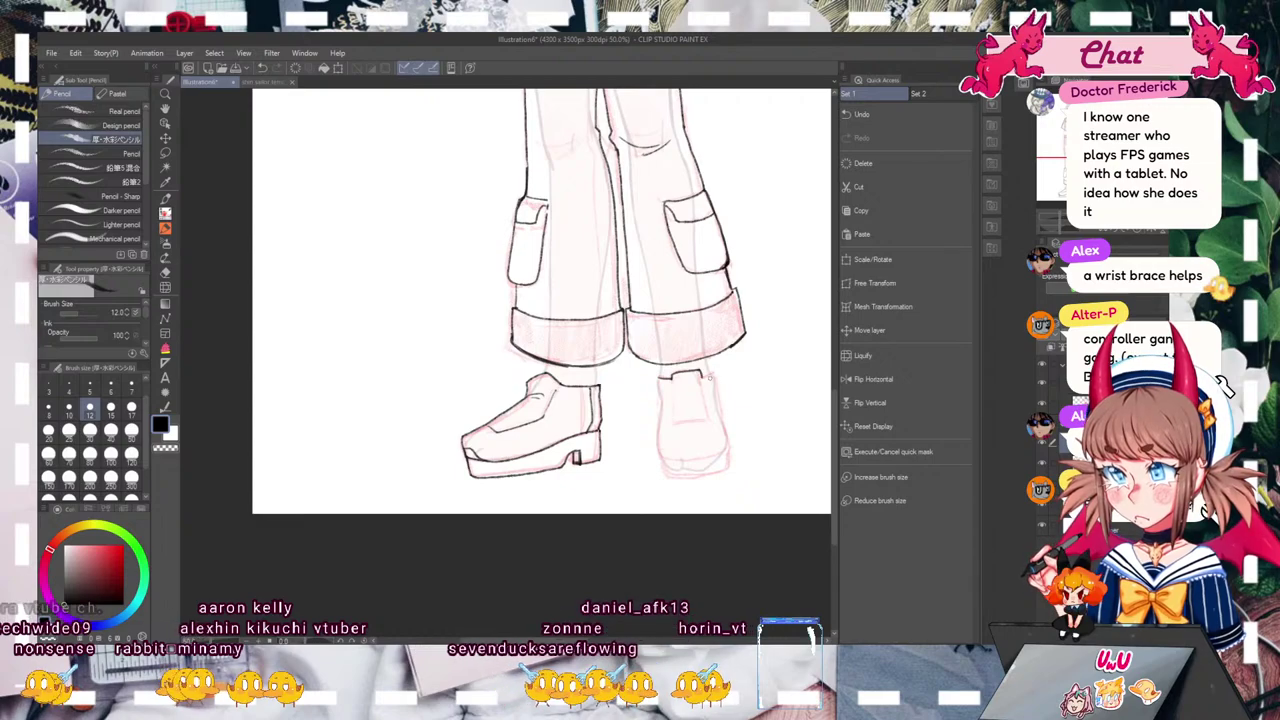
pyautogui.click(263, 68)
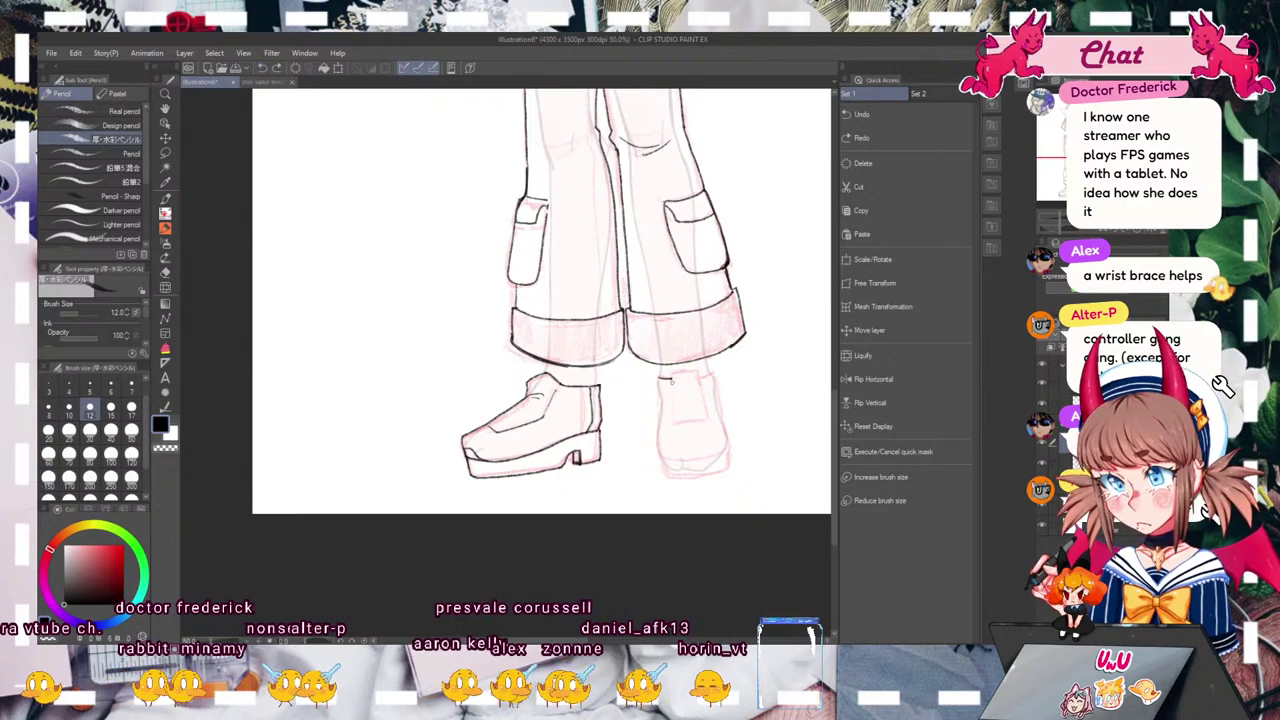
pyautogui.moveTo(668, 379); pyautogui.dragTo(713, 377)
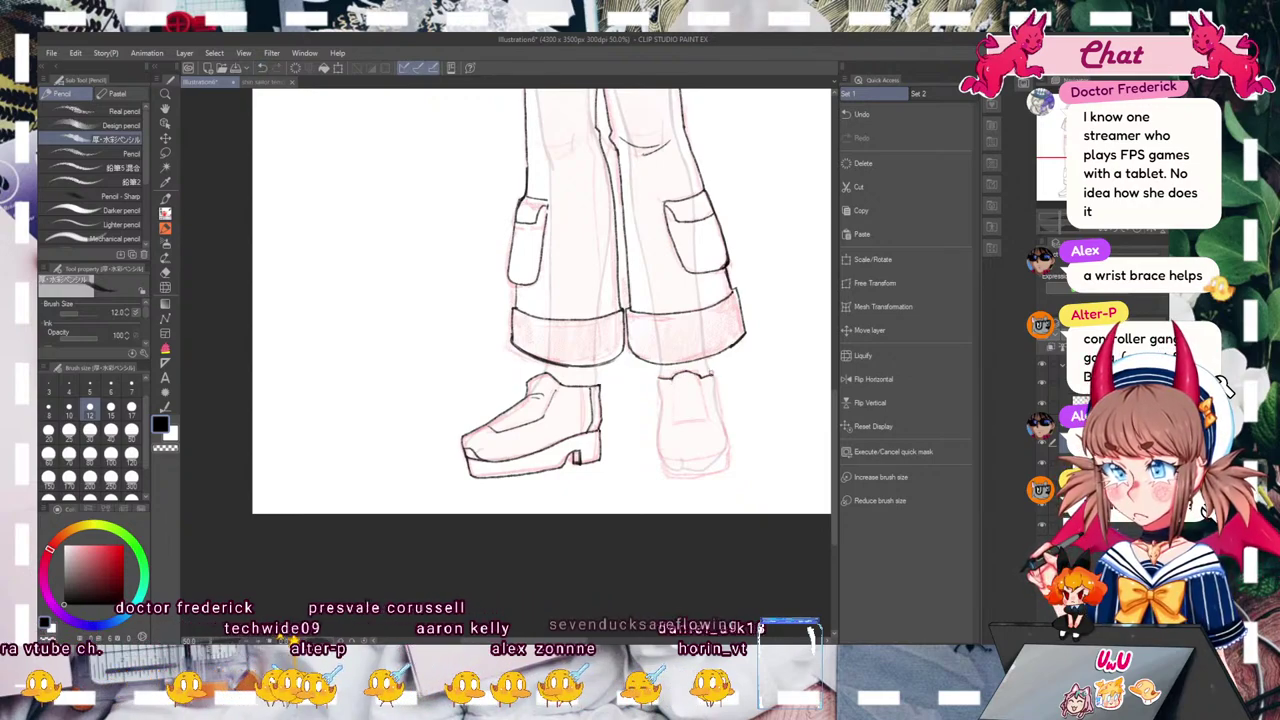
pyautogui.moveTo(659, 410); pyautogui.dragTo(656, 442)
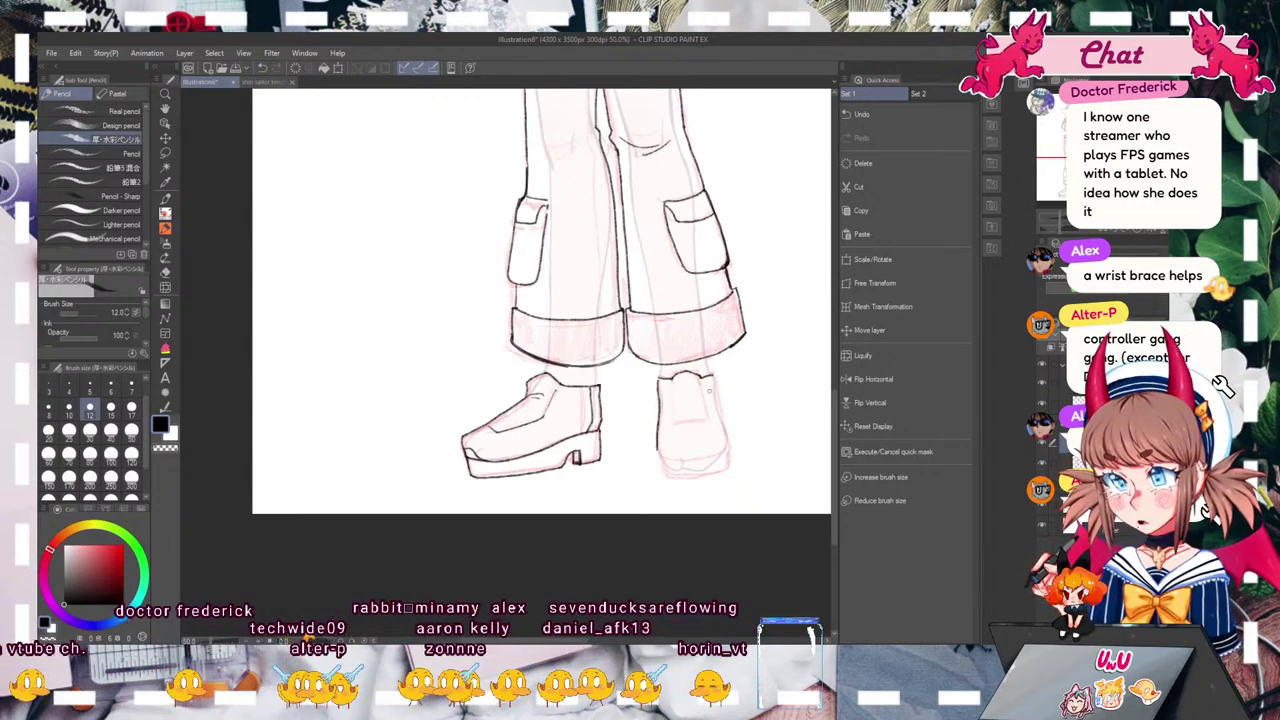
pyautogui.moveTo(712, 374); pyautogui.dragTo(717, 404)
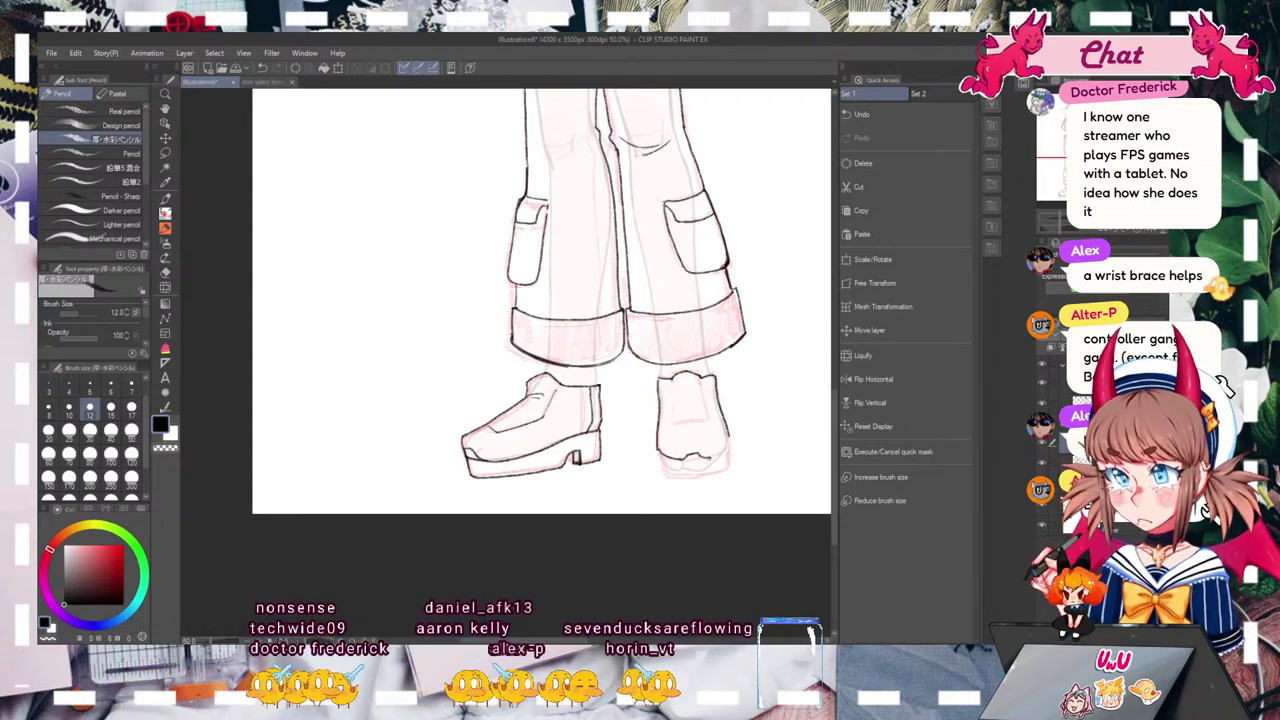
pyautogui.moveTo(674, 457)
pyautogui.mouseDown()
pyautogui.moveTo(710, 458)
pyautogui.moveTo(661, 465)
pyautogui.mouseUp()
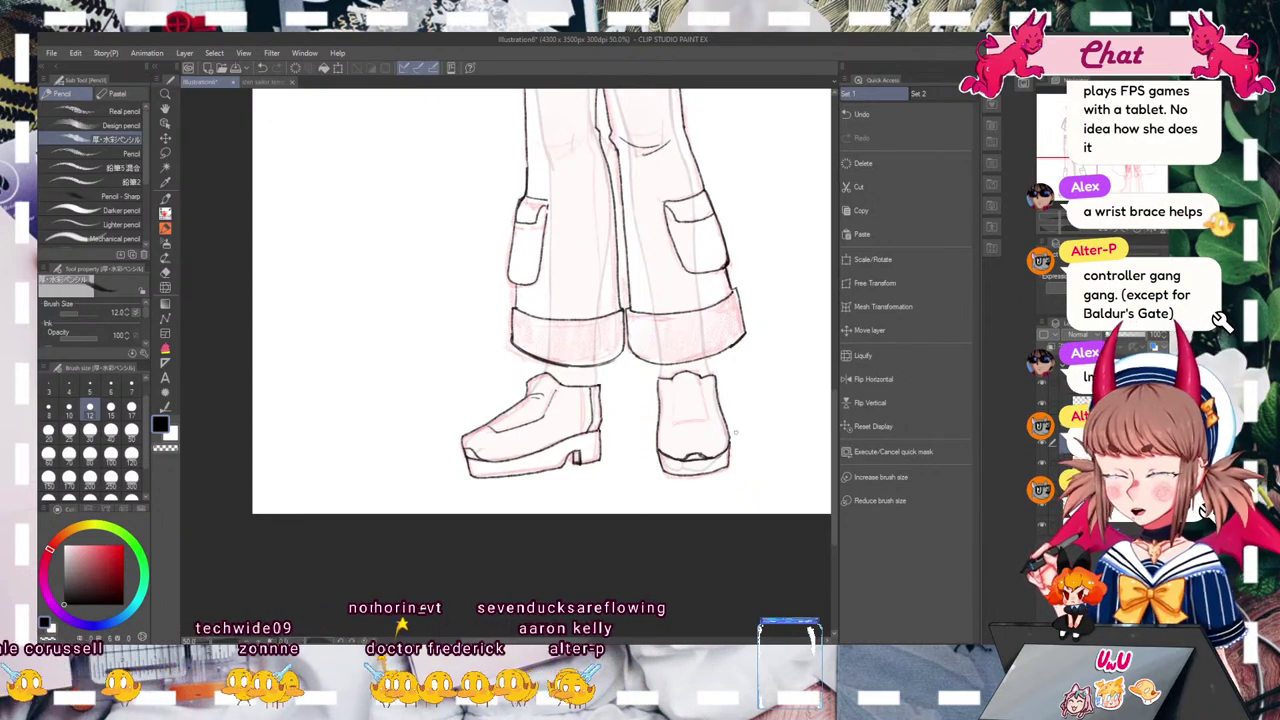
pyautogui.moveTo(677, 390)
pyautogui.mouseDown()
pyautogui.moveTo(671, 423)
pyautogui.moveTo(703, 419)
pyautogui.moveTo(702, 388)
pyautogui.moveTo(709, 419)
pyautogui.mouseUp()
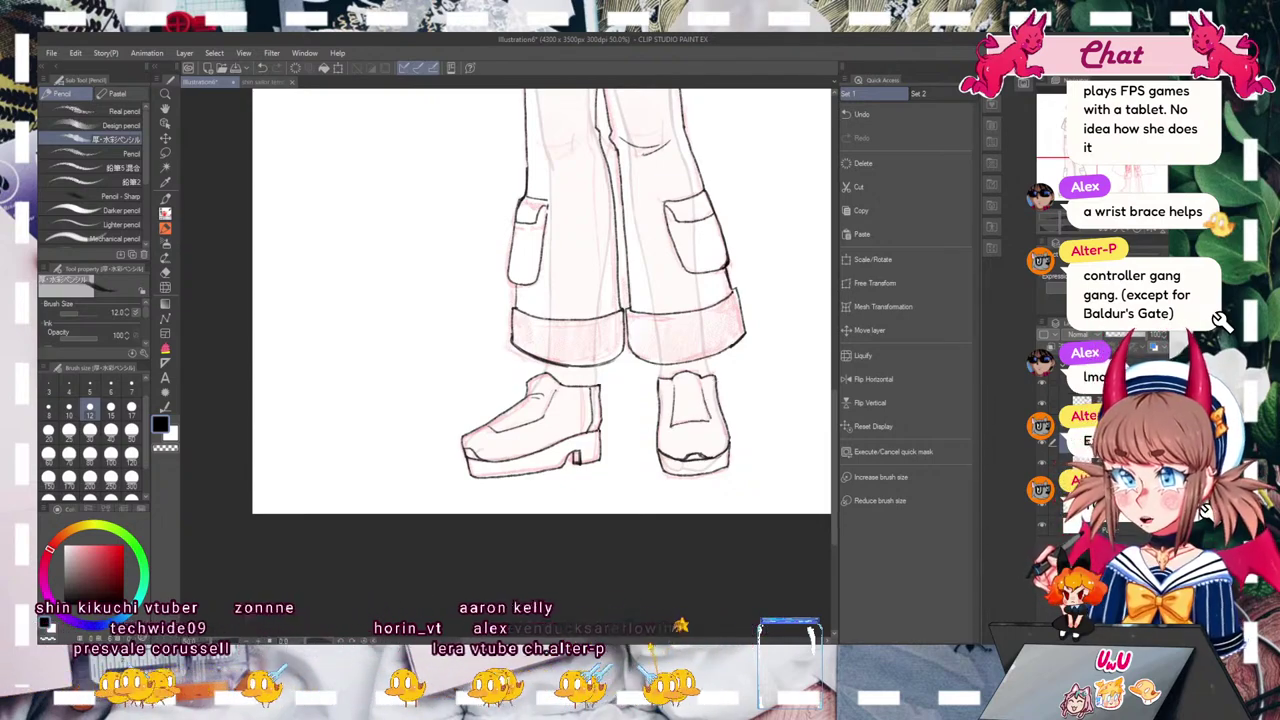
# Step: Ink the glove's wrist band and outer edge on the straight arm beside the hip, using brush size 10
pyautogui.hotkey('ctrl', '0')
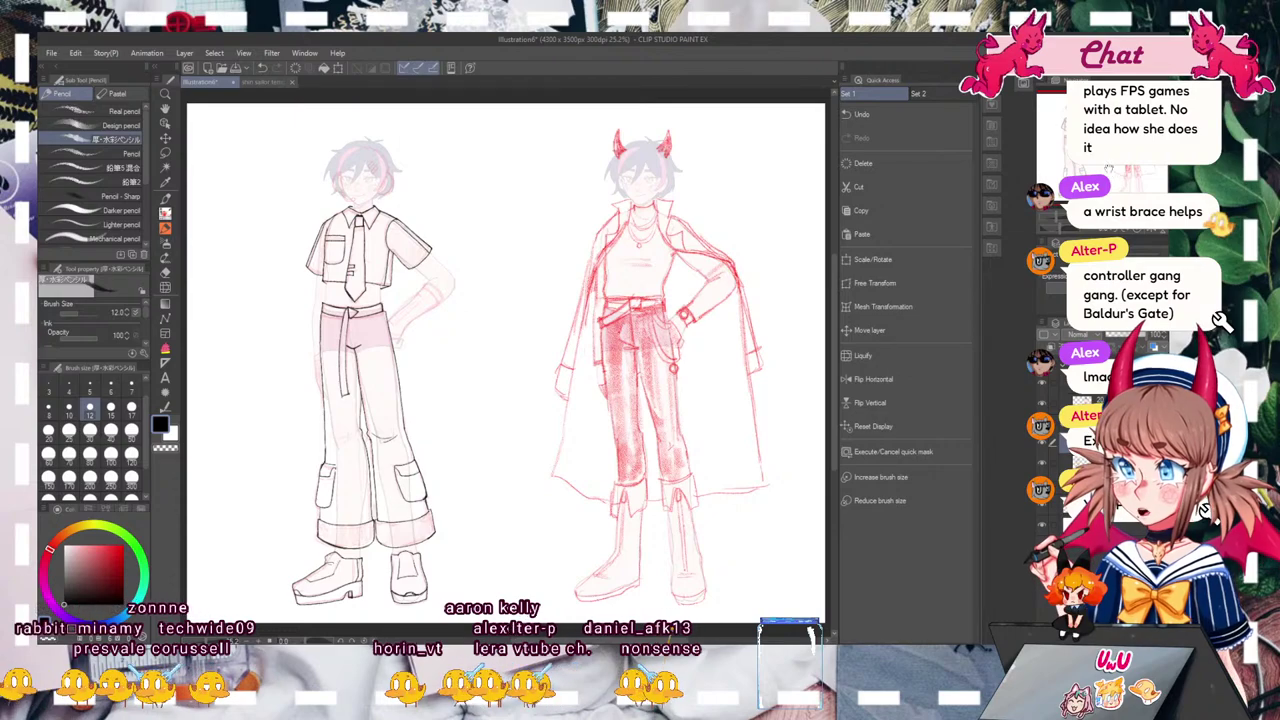
pyautogui.moveTo(437, 359); pyautogui.dragTo(579, 365)
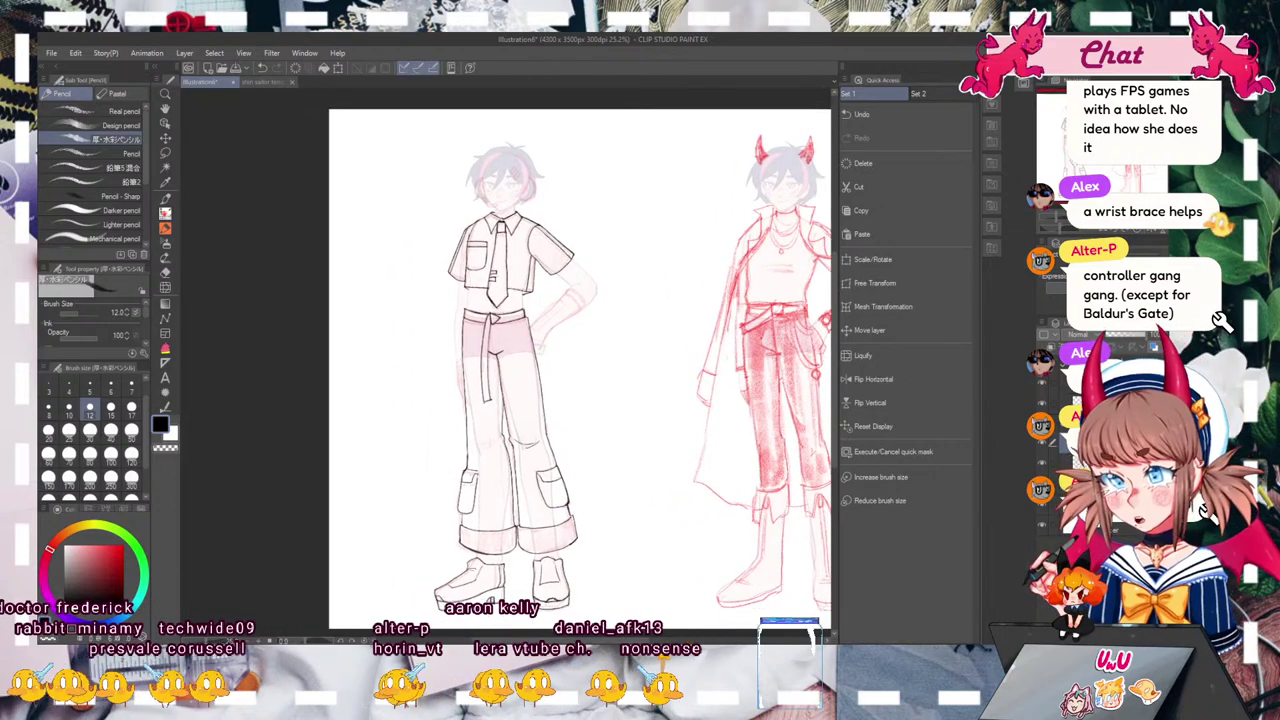
pyautogui.click(1055, 215)
pyautogui.click(1059, 220)
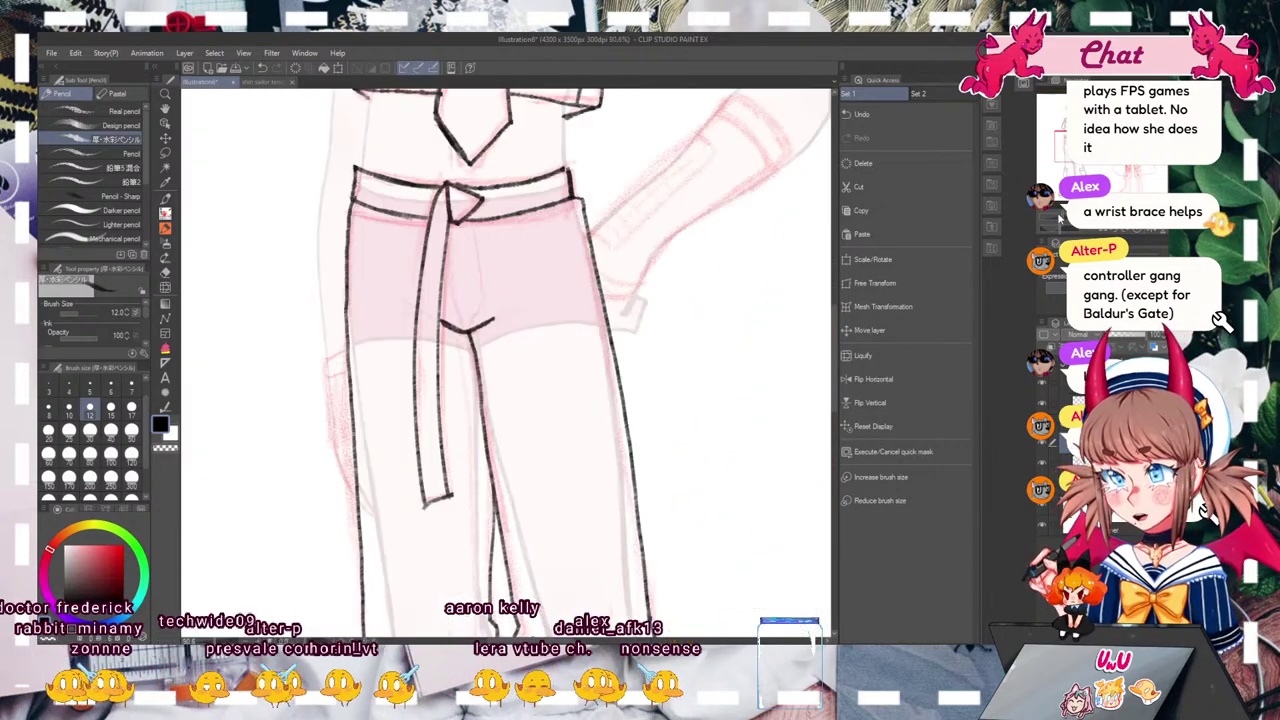
pyautogui.press('[')
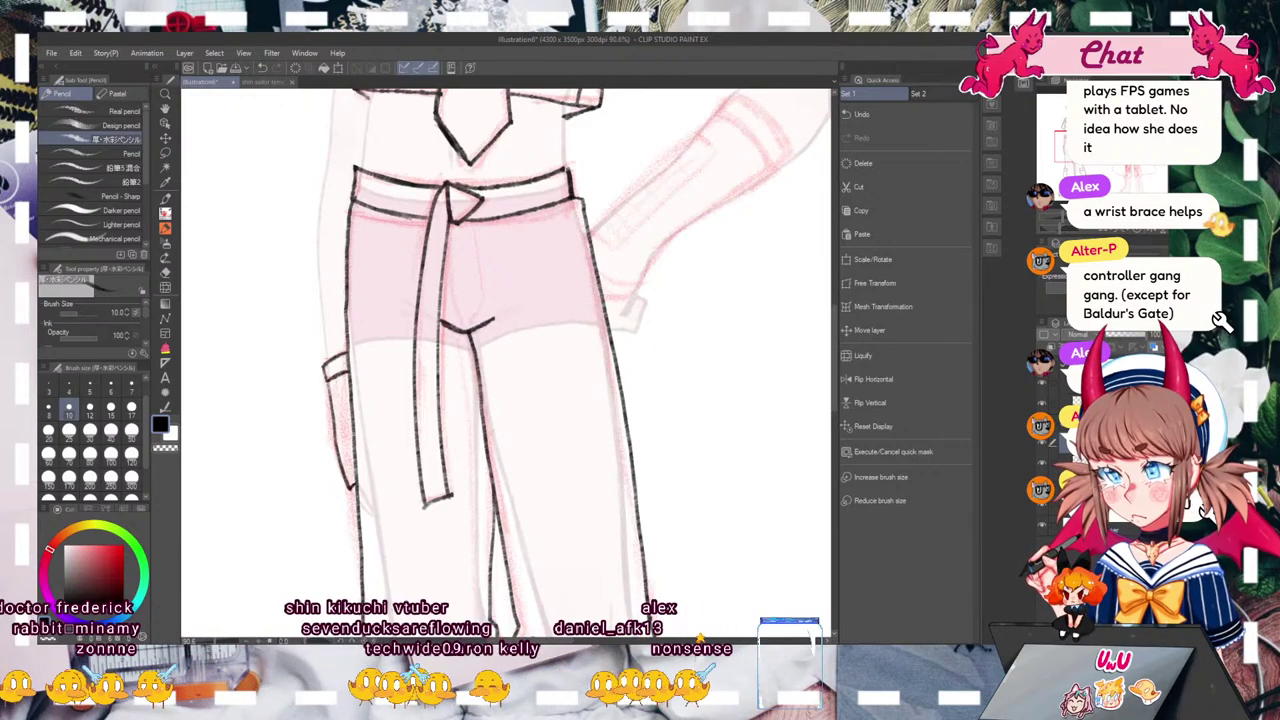
# Step: Try to ink the upper edge of the forearm band just below the bent elbow
pyautogui.moveTo(560, 250); pyautogui.dragTo(388, 512)
pyautogui.moveTo(585, 358); pyautogui.dragTo(645, 338)
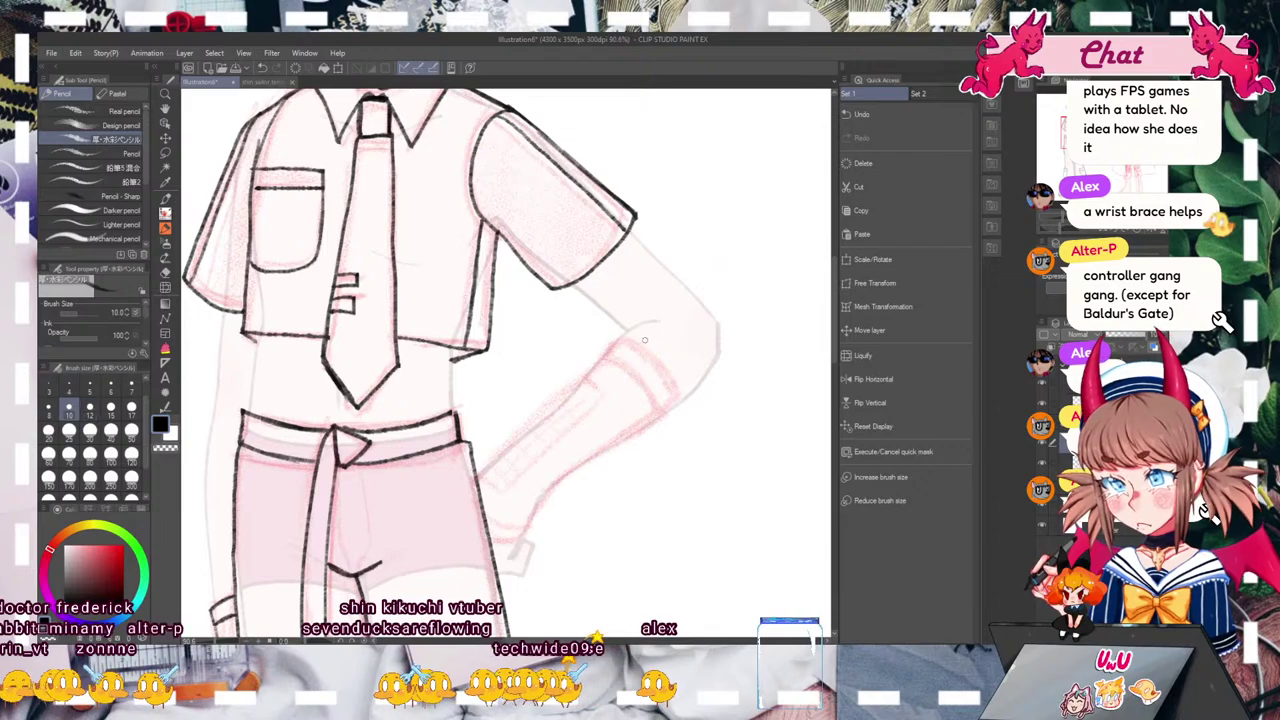
pyautogui.hotkey('ctrl', 'z')
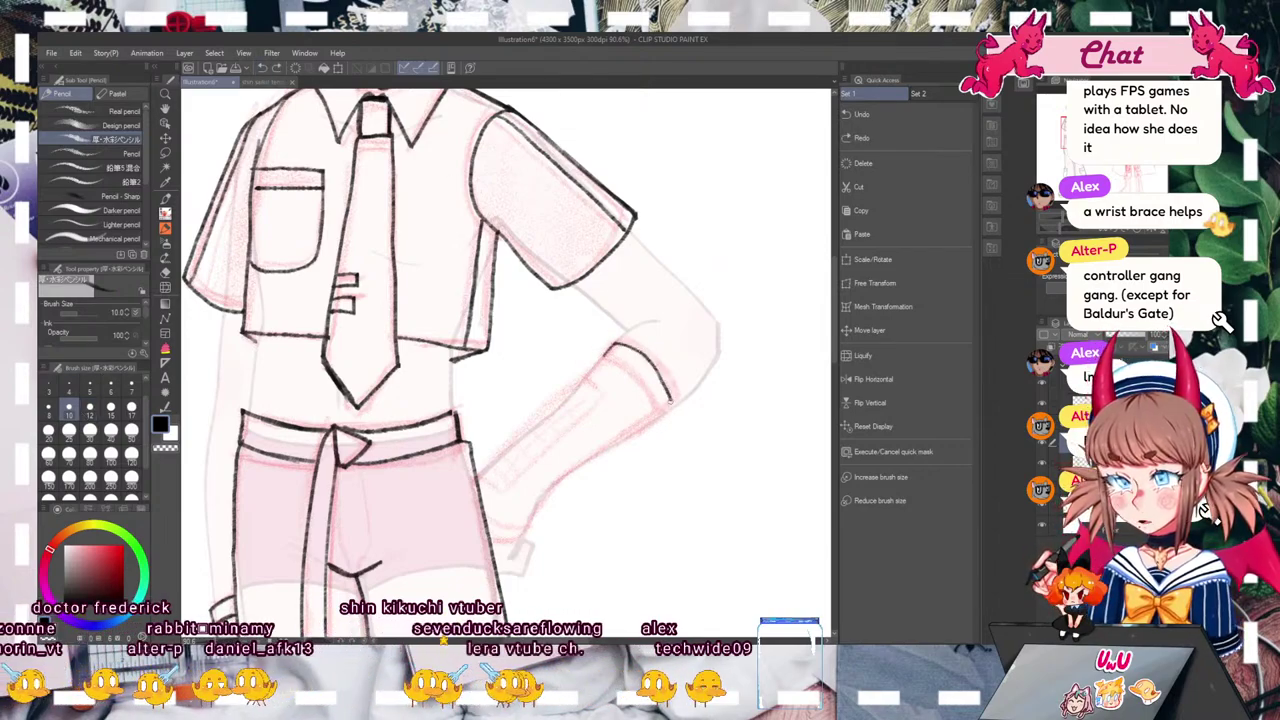
pyautogui.click(261, 68)
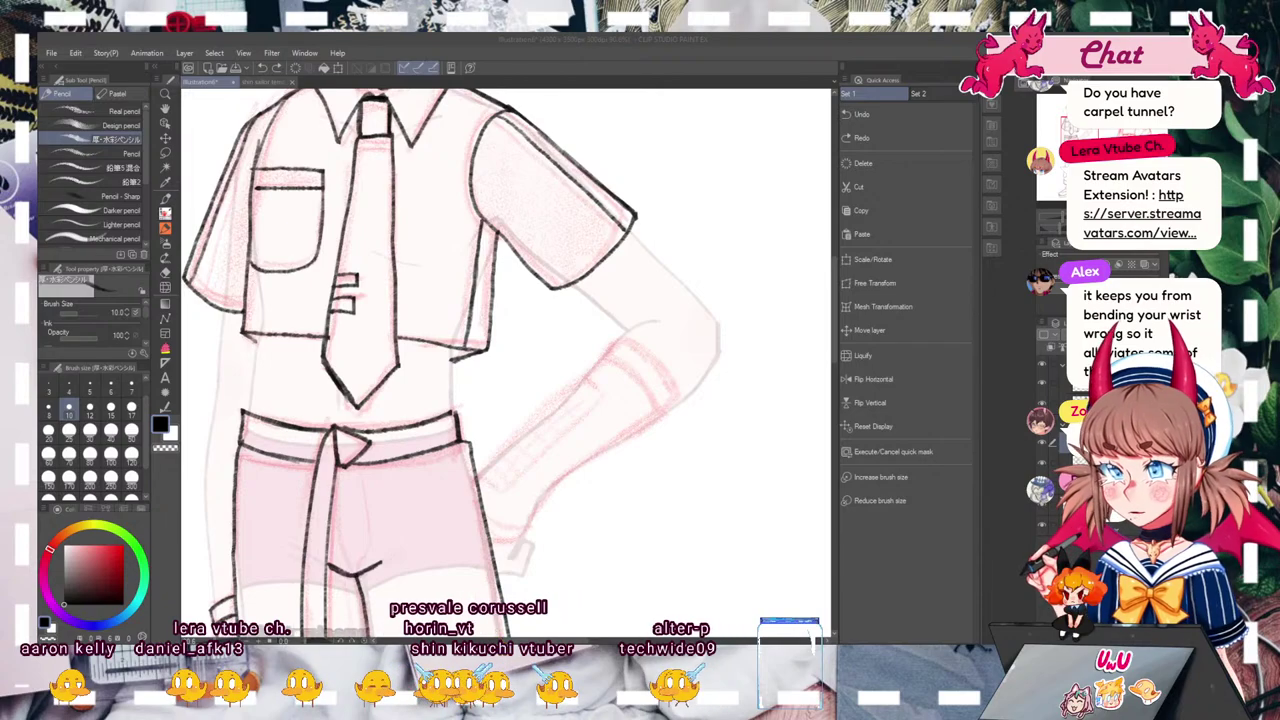
pyautogui.moveTo(1078, 220); pyautogui.dragTo(1052, 220)
pyautogui.moveTo(1090, 130); pyautogui.dragTo(1075, 166)
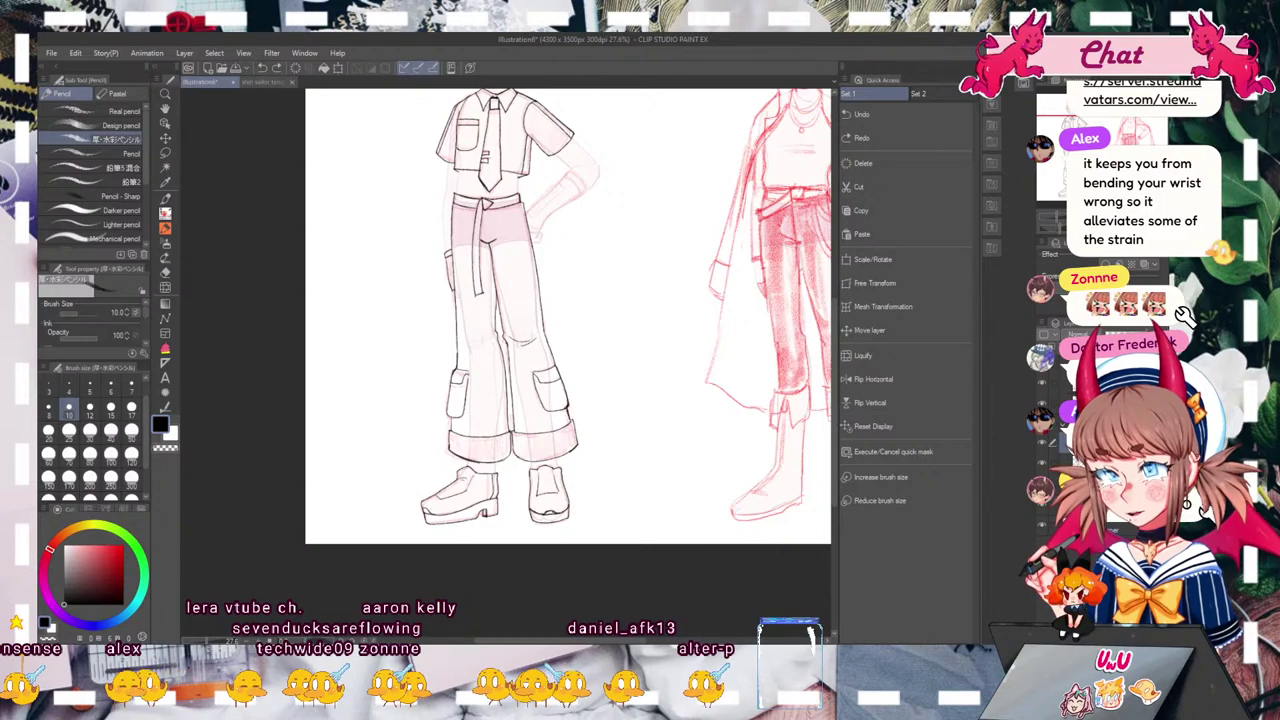
# Step: Reshape the outer edge of the trouser cuff above the side-facing shoe with Liquify at brush size 400
pyautogui.click(880, 355)
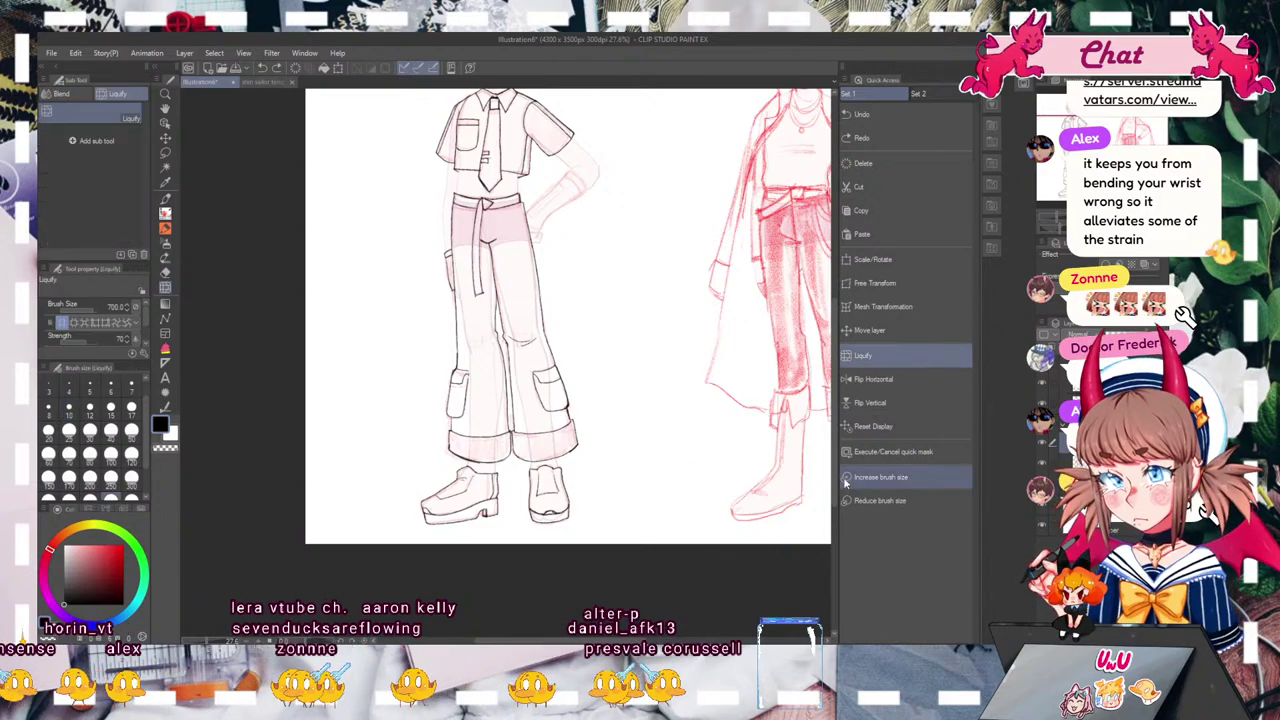
pyautogui.click(924, 501)
pyautogui.moveTo(471, 451); pyautogui.dragTo(450, 440)
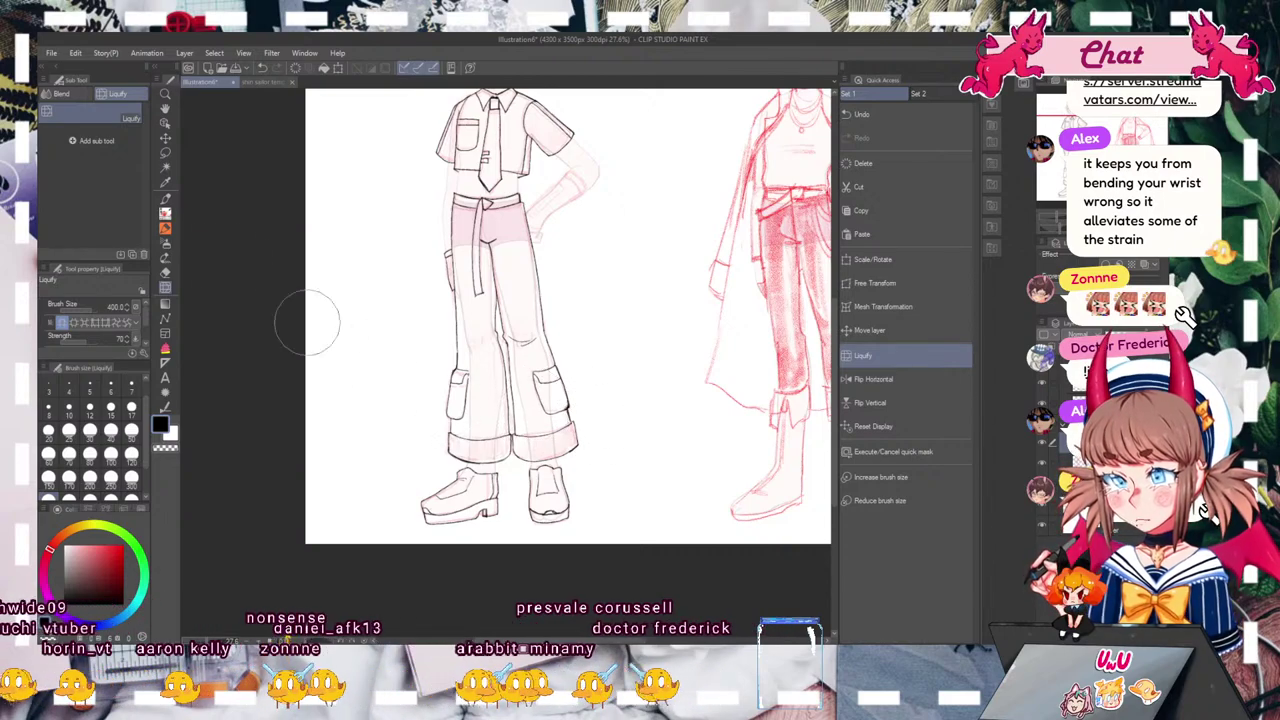
# Step: Thicken the outer contour lines of the trouser legs and cuffs with the pencil at brush sizes 17 to 25
pyautogui.click(165, 213)
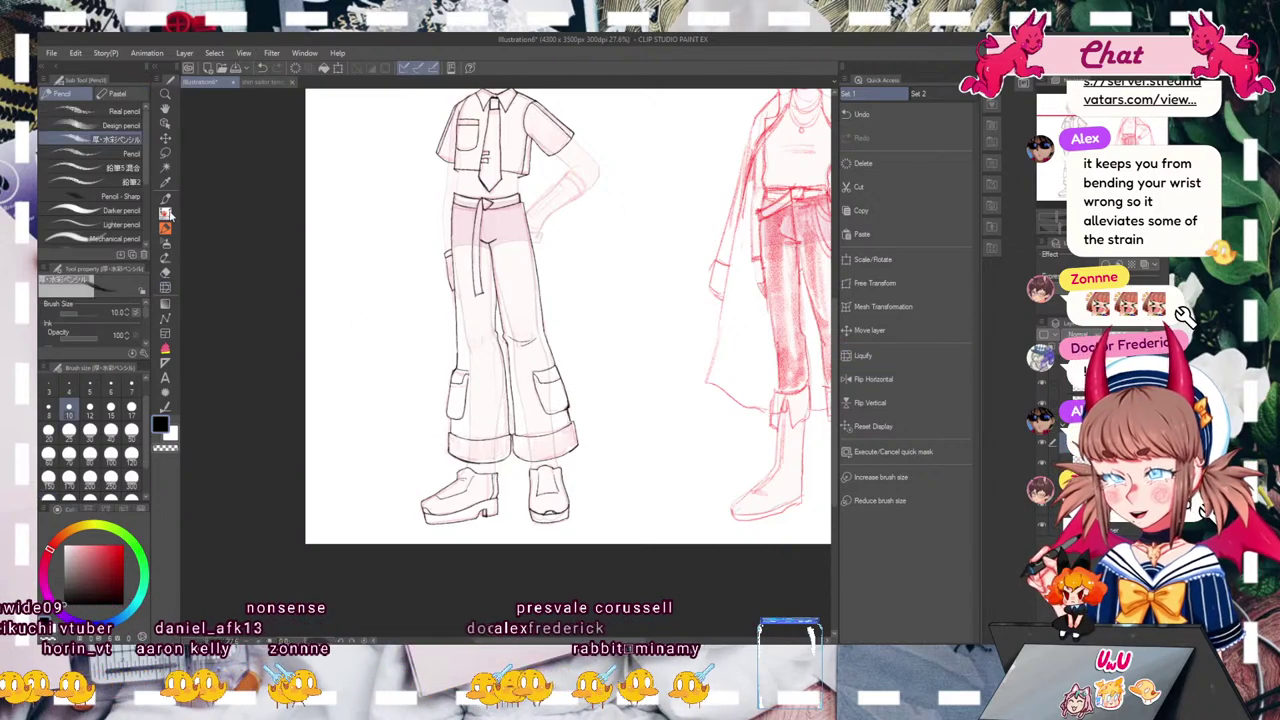
pyautogui.click(90, 409)
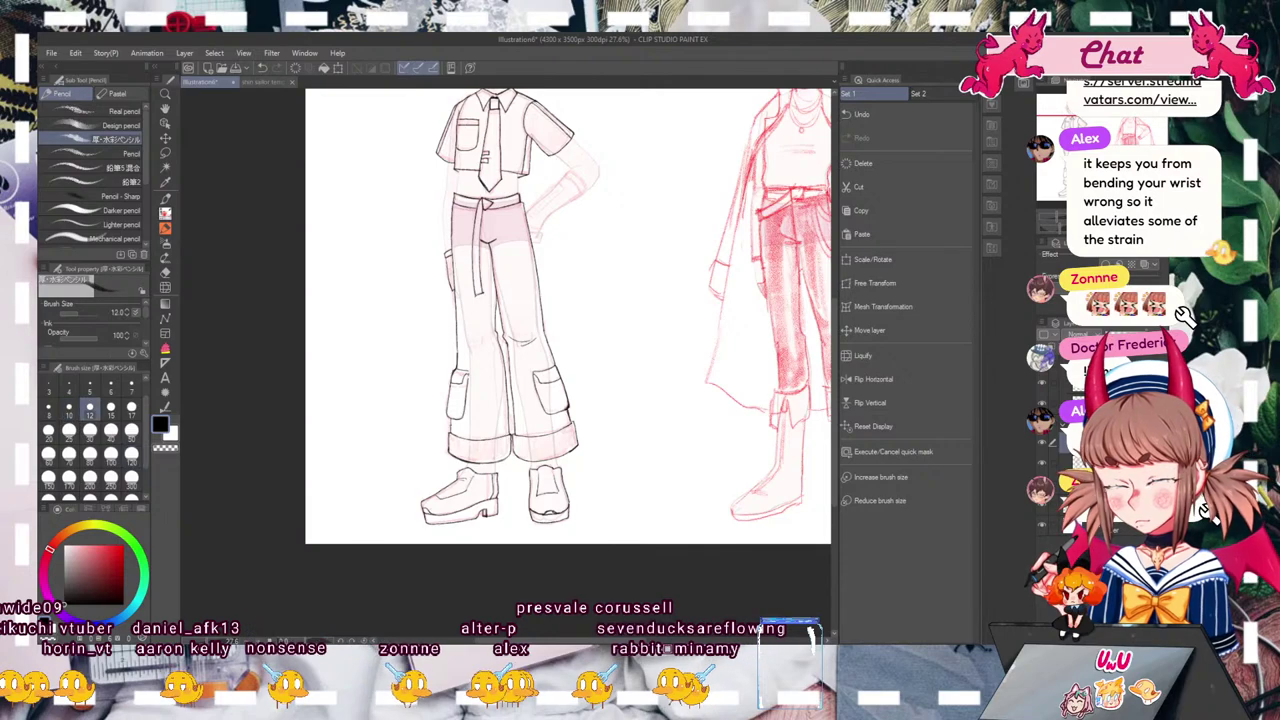
pyautogui.click(130, 409)
pyautogui.moveTo(450, 418); pyautogui.dragTo(450, 434)
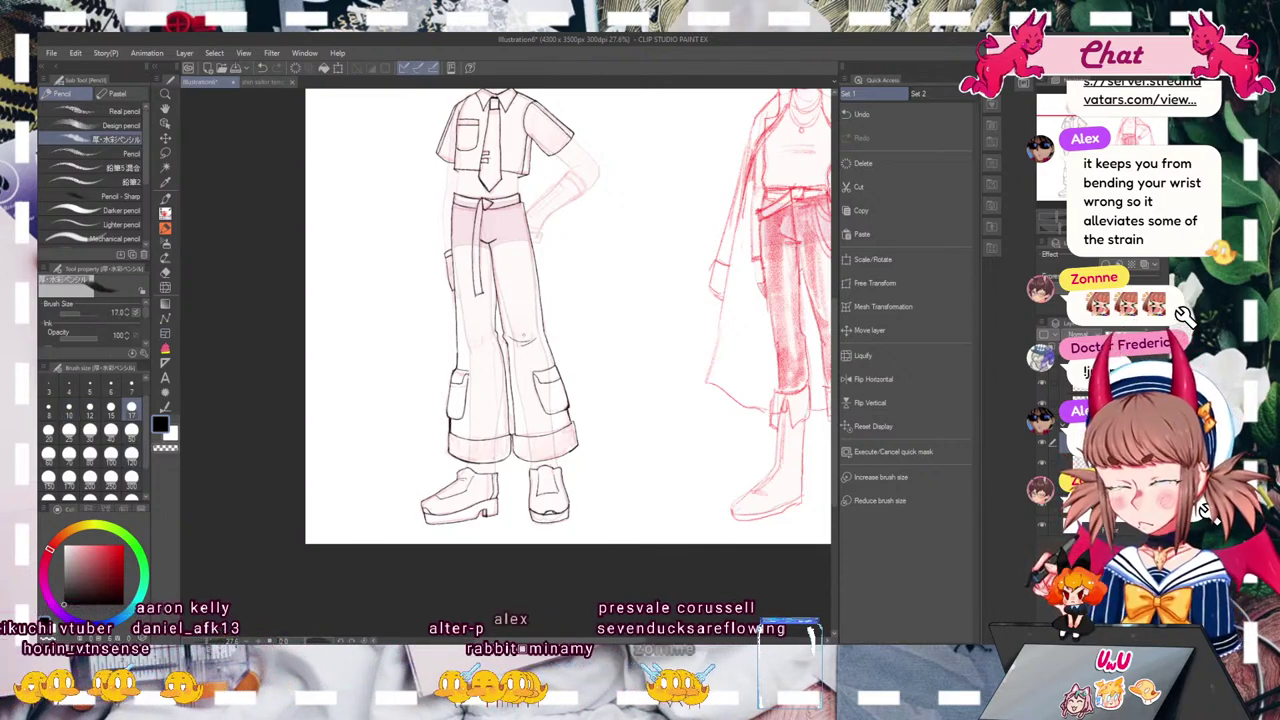
pyautogui.moveTo(523, 336); pyautogui.dragTo(497, 520)
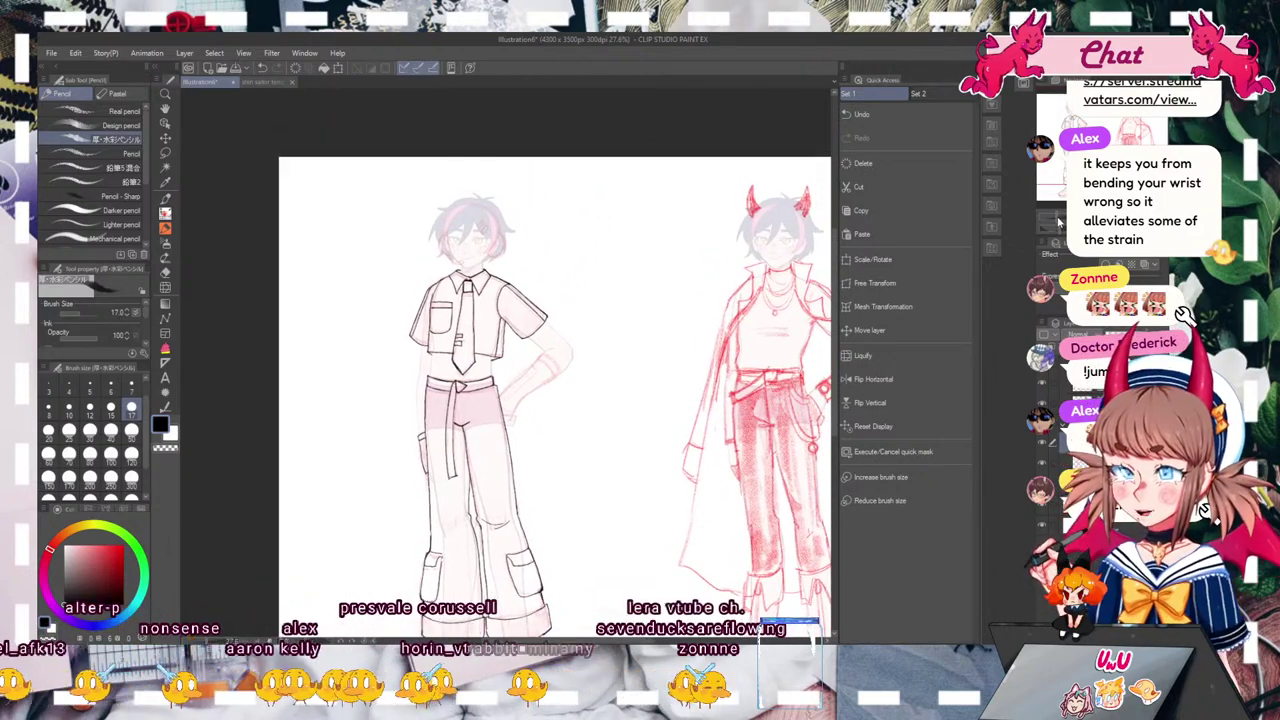
pyautogui.scroll(-5, 563, 360)
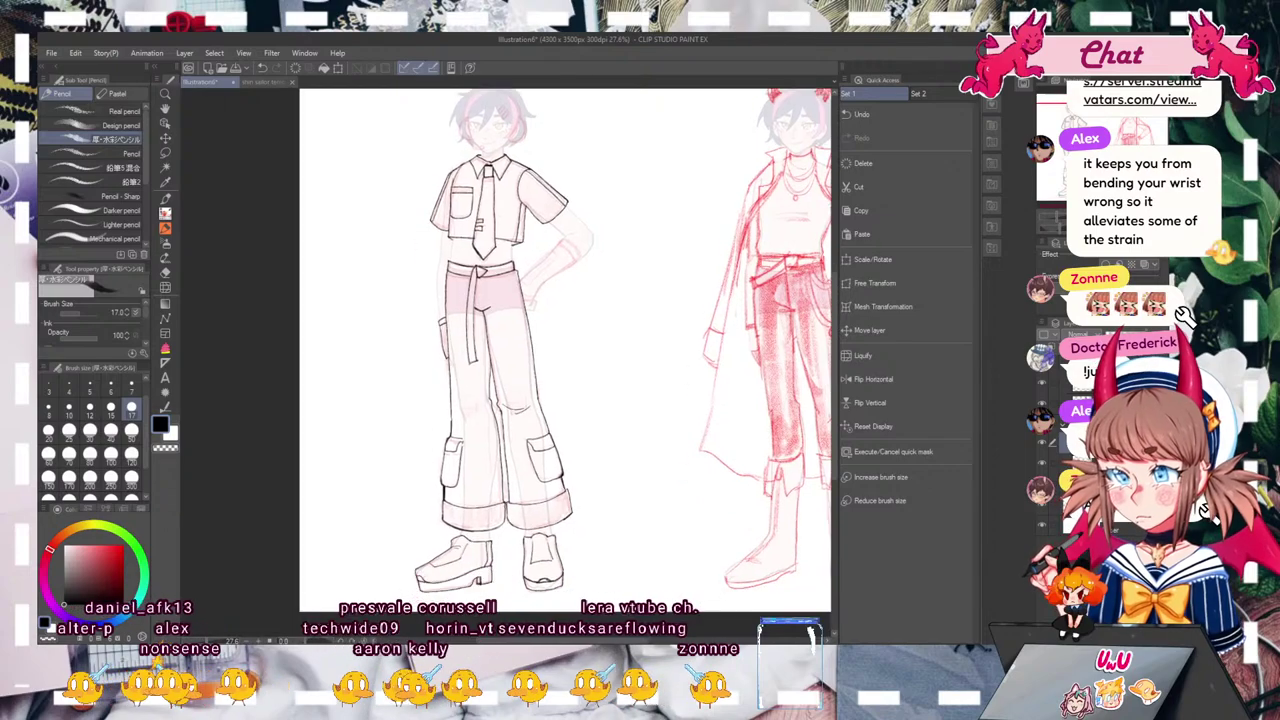
pyautogui.scroll(-1, 563, 342)
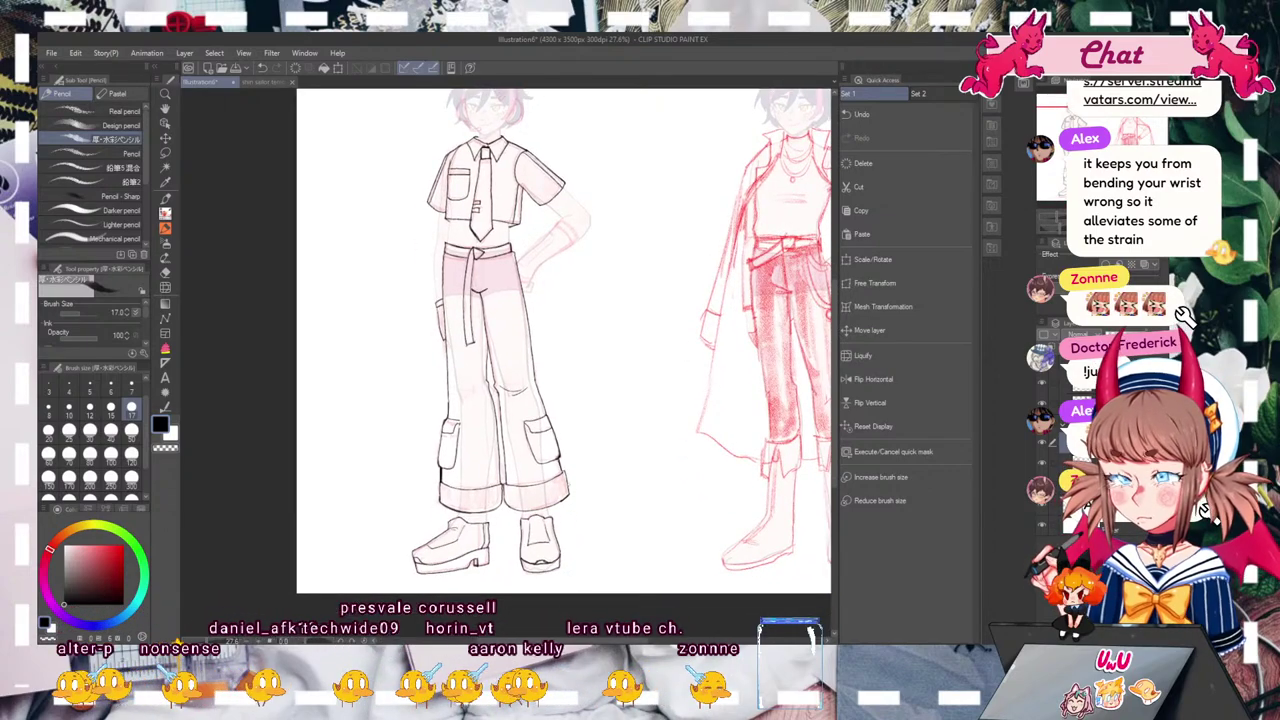
pyautogui.click(67, 433)
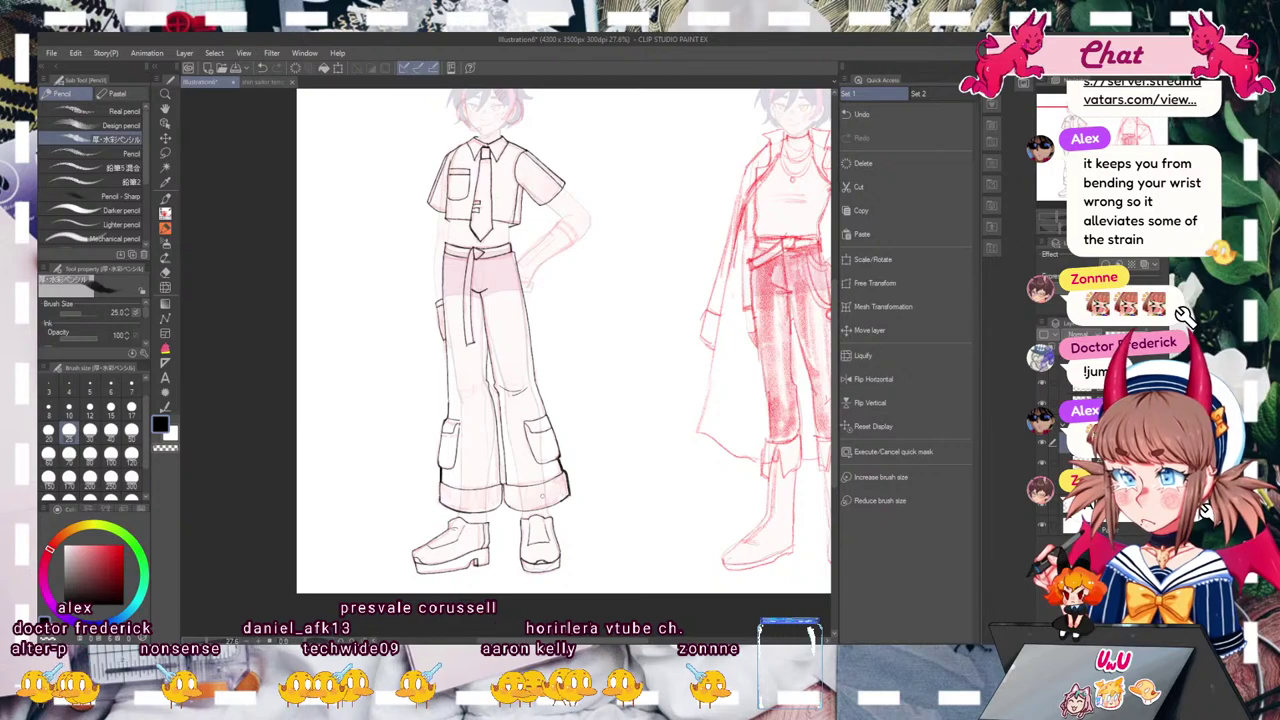
pyautogui.click(50, 431)
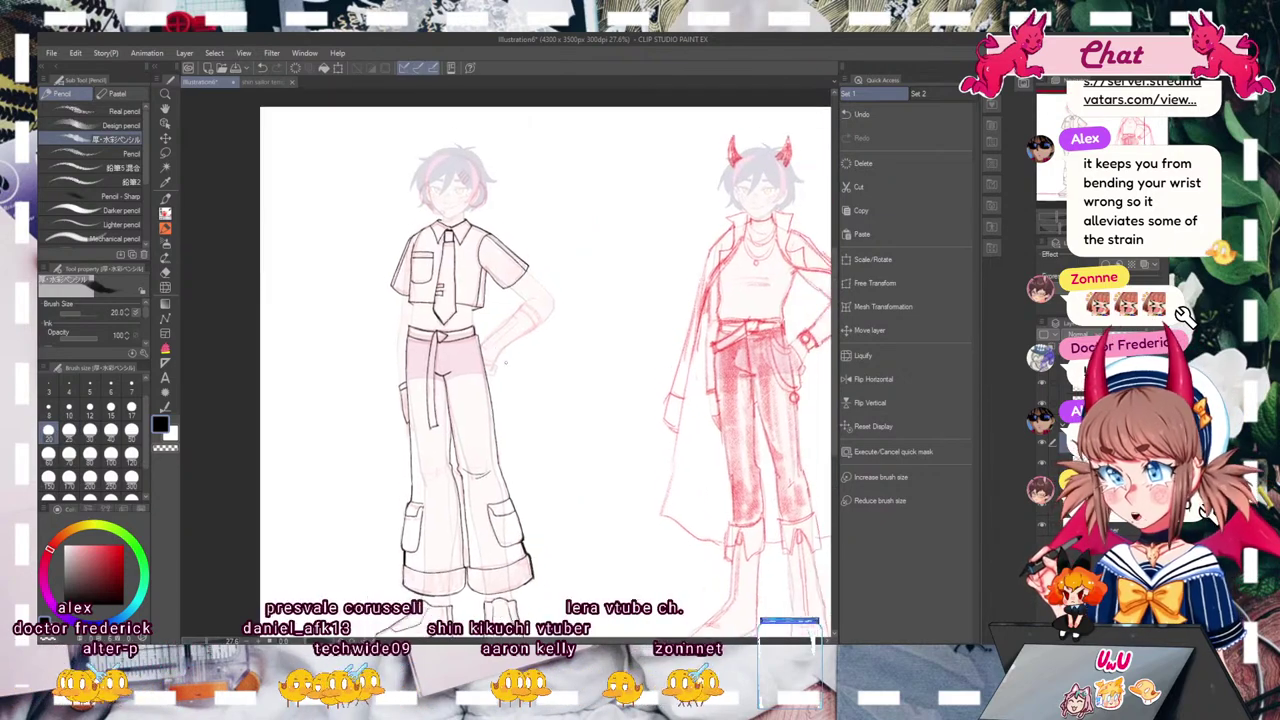
# Step: Ink the bent arm's glove with its band below the elbow, outer edges, wrist and inset panel, using brush sizes 10 and 12
pyautogui.scroll(3, 505, 364)
pyautogui.click(131, 410)
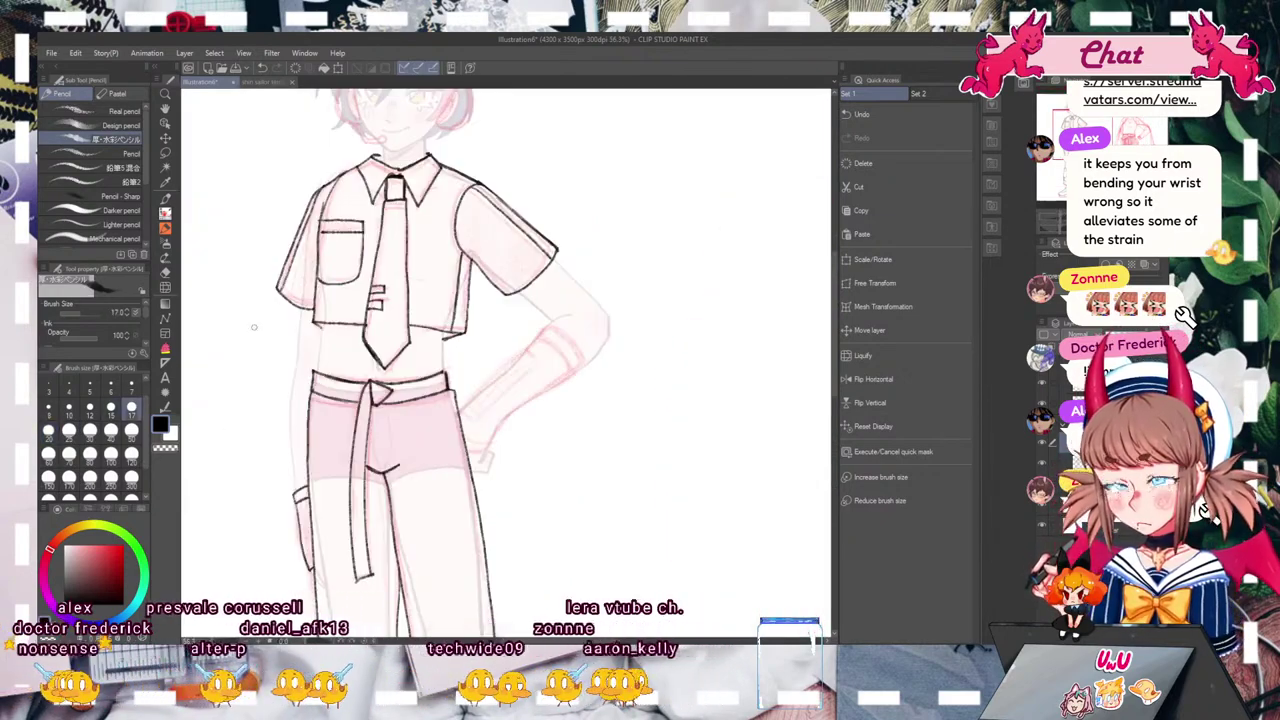
pyautogui.click(110, 408)
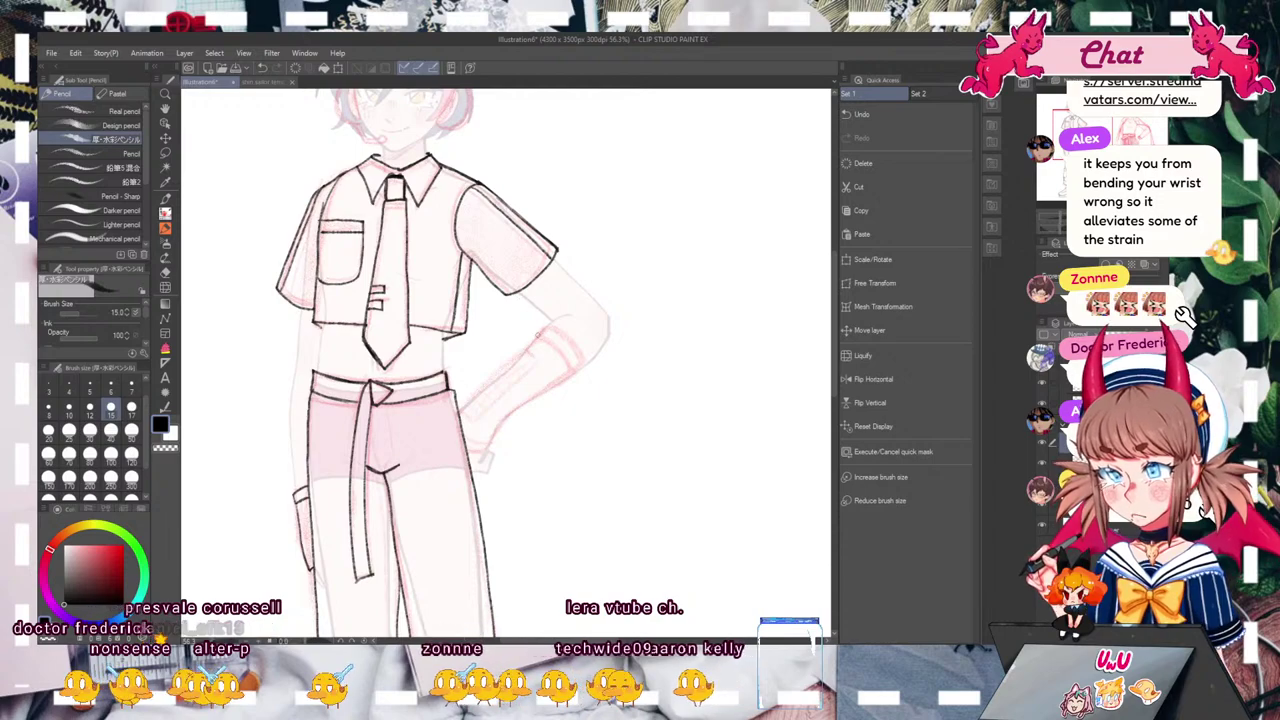
pyautogui.click(69, 408)
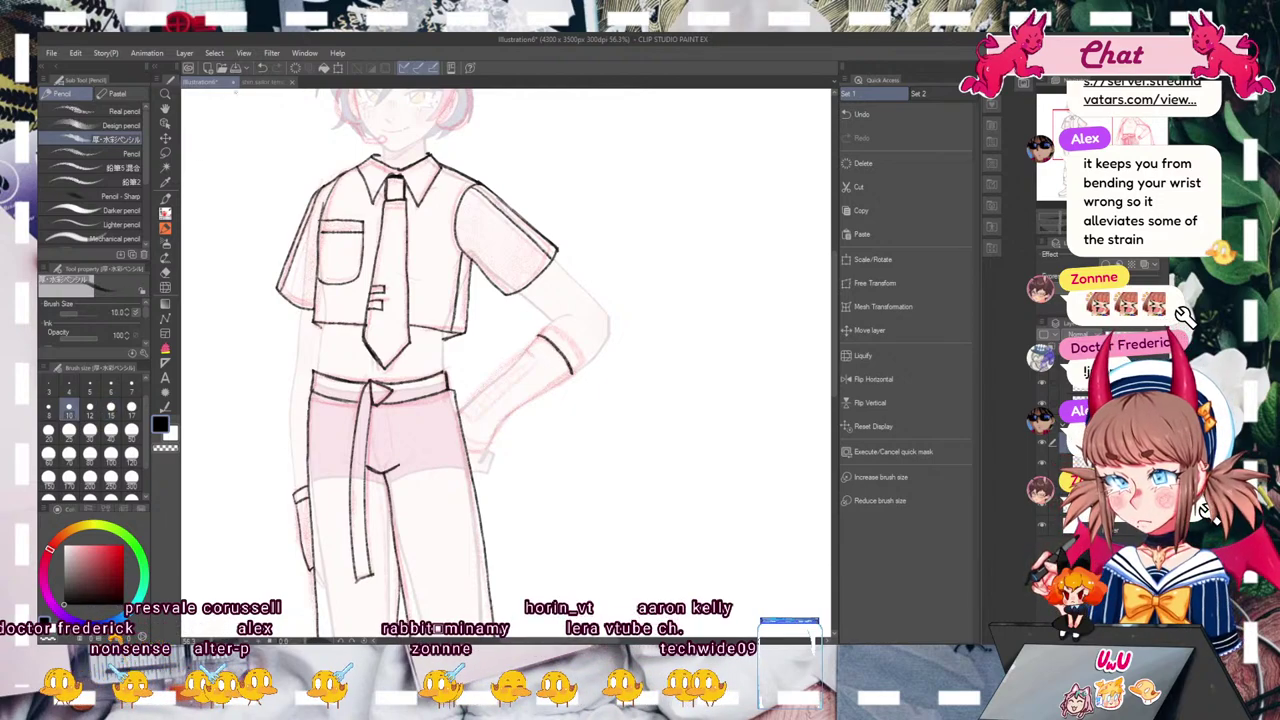
pyautogui.moveTo(555, 341)
pyautogui.mouseDown()
pyautogui.moveTo(571, 372)
pyautogui.moveTo(582, 368)
pyautogui.moveTo(543, 328)
pyautogui.mouseUp()
pyautogui.click(90, 408)
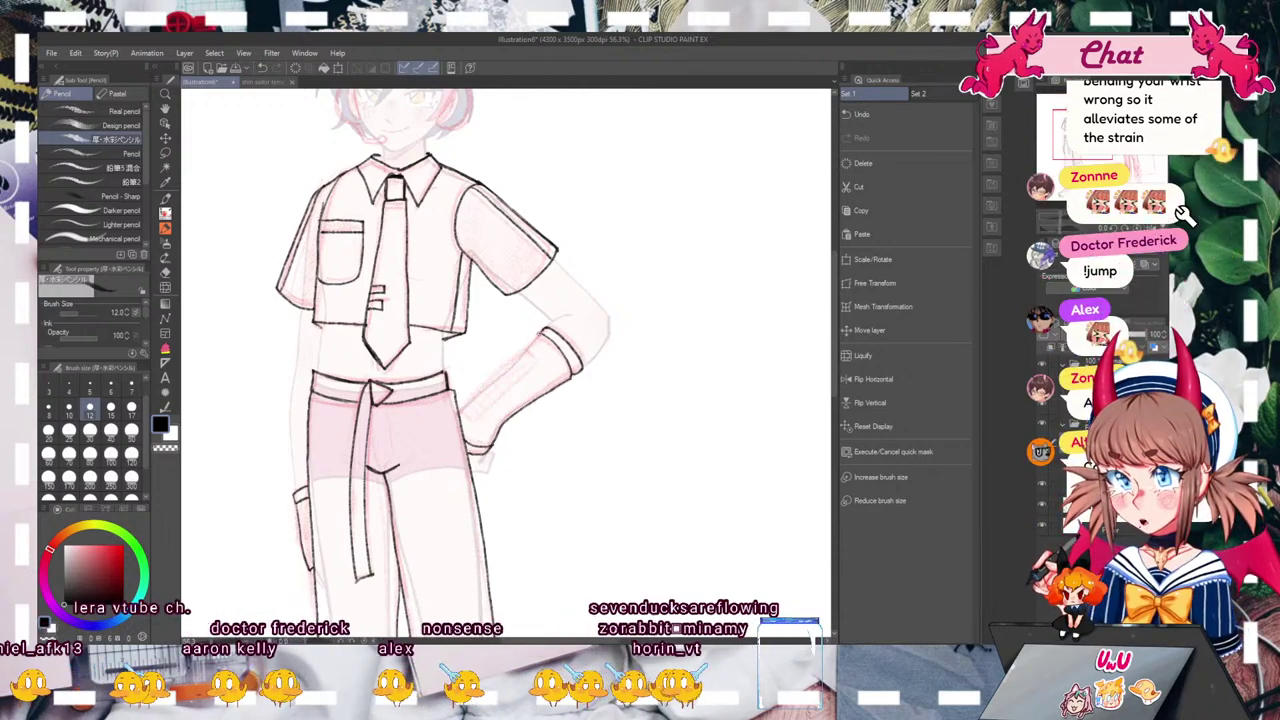
pyautogui.moveTo(471, 393); pyautogui.dragTo(459, 408)
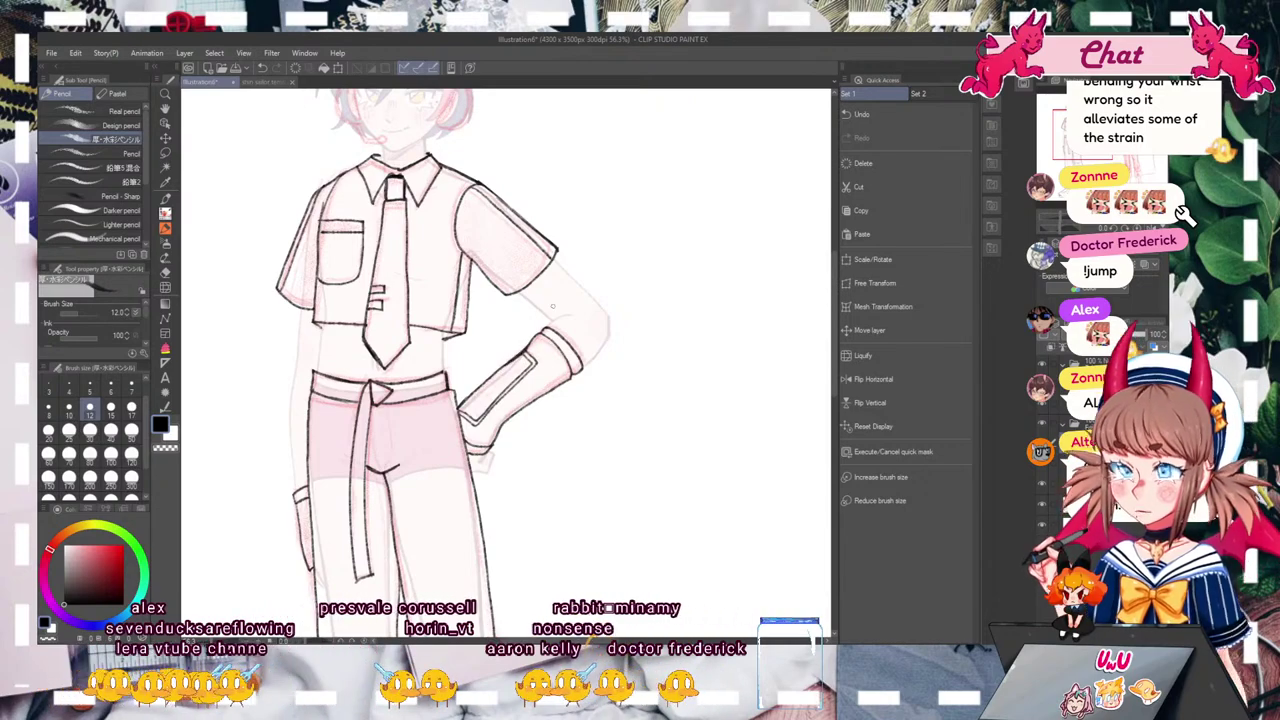
# Step: Try to ink the two headphone ear cups on either side of the head with brush size 12
pyautogui.moveTo(1083, 135)
pyautogui.mouseDown()
pyautogui.moveTo(1124, 135)
pyautogui.moveTo(1108, 174)
pyautogui.moveTo(1082, 178)
pyautogui.mouseUp()
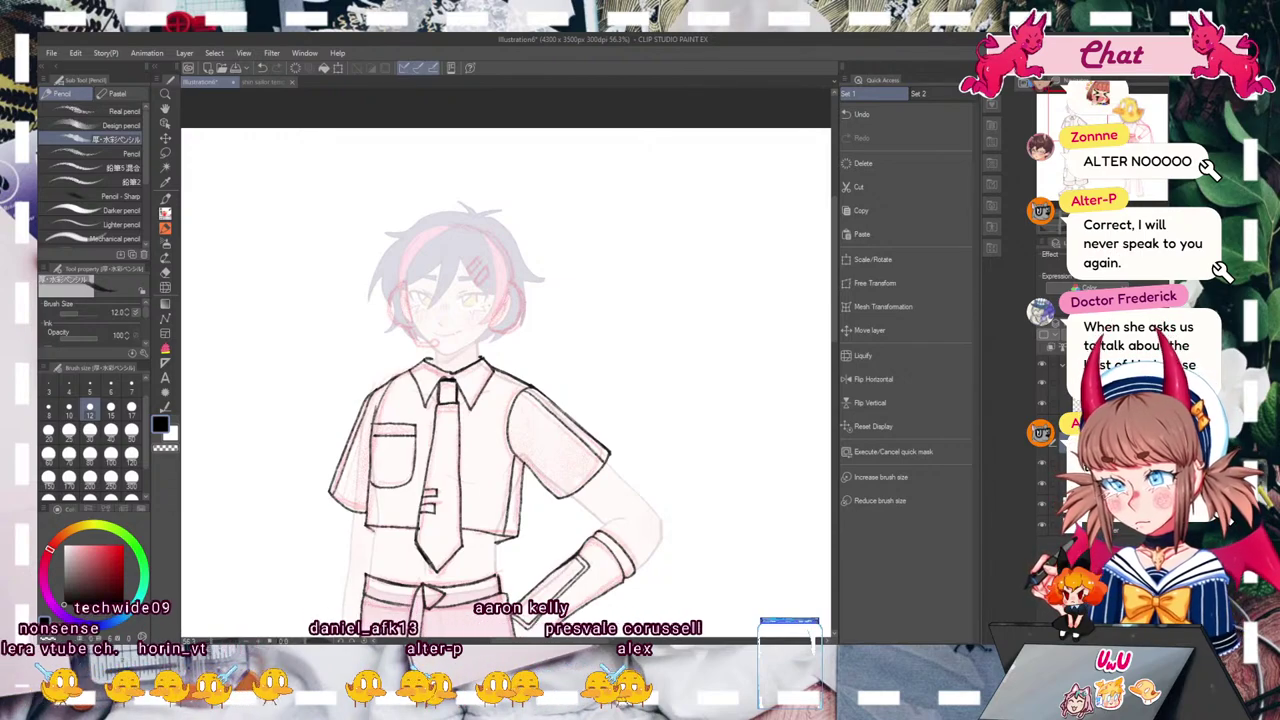
pyautogui.moveTo(488, 332)
pyautogui.mouseDown()
pyautogui.moveTo(510, 332)
pyautogui.moveTo(526, 310)
pyautogui.moveTo(514, 280)
pyautogui.moveTo(523, 316)
pyautogui.mouseUp()
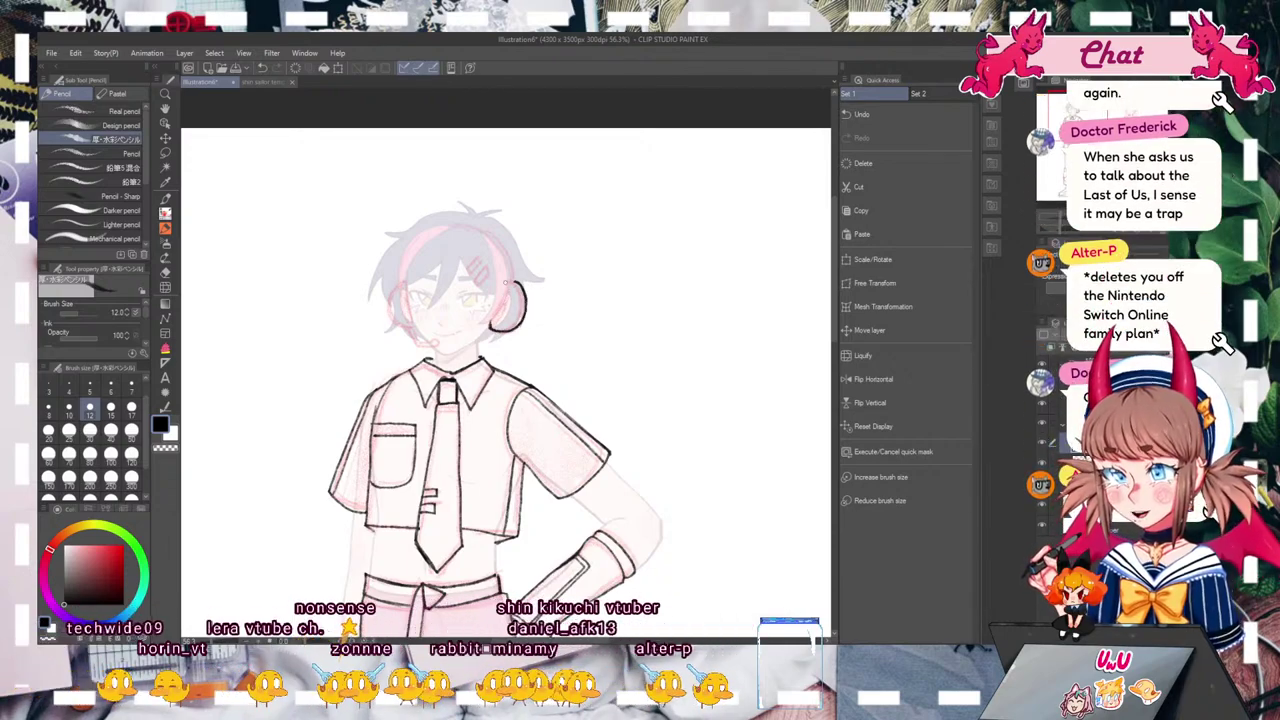
pyautogui.click(69, 408)
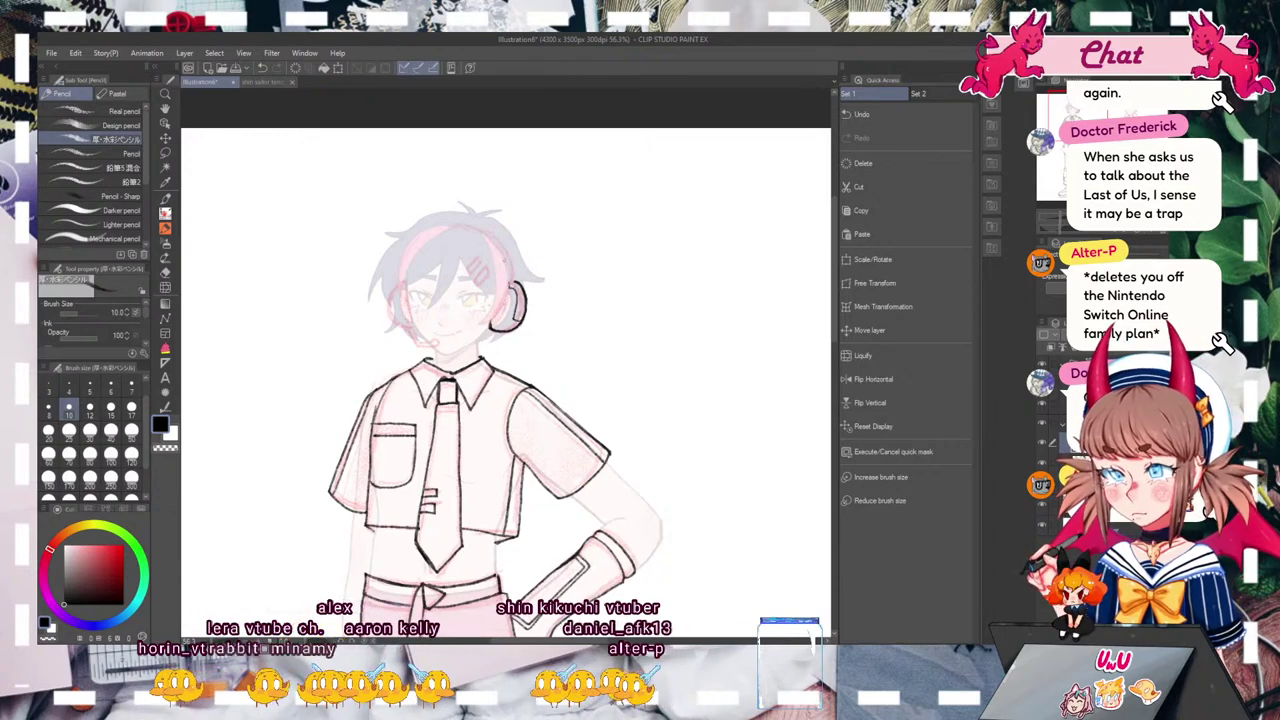
pyautogui.click(90, 408)
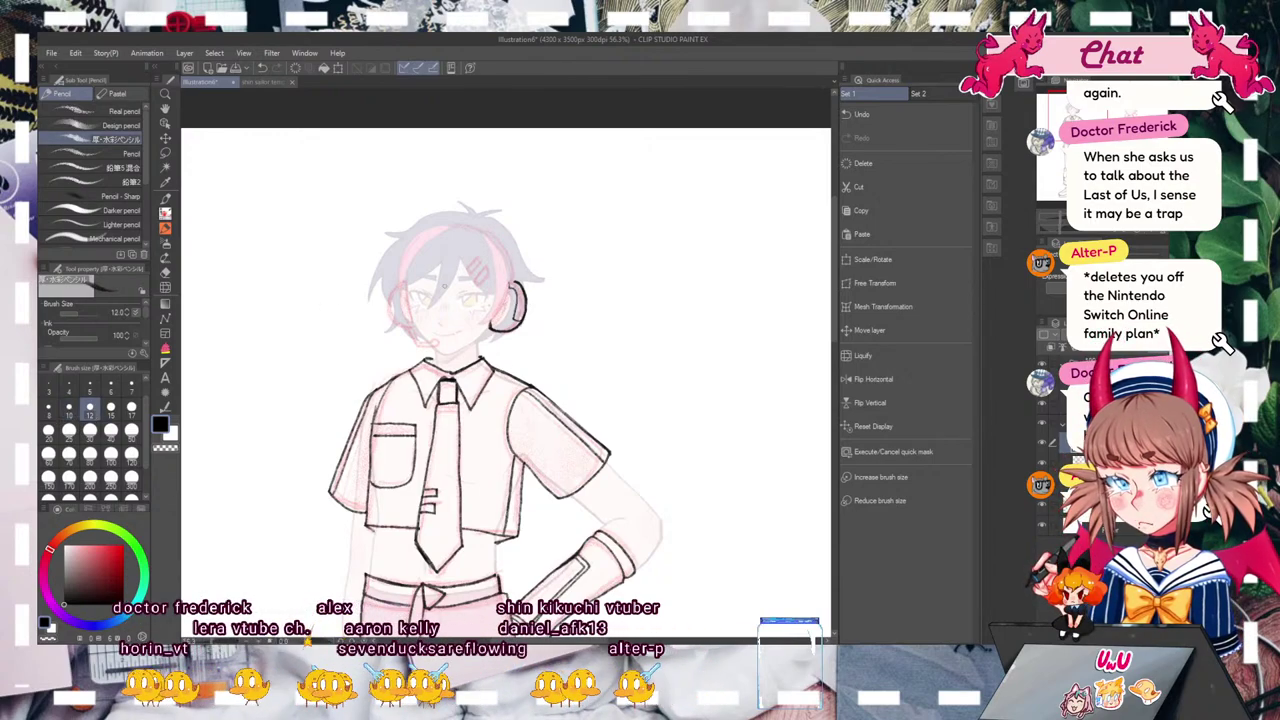
pyautogui.moveTo(392, 284)
pyautogui.mouseDown()
pyautogui.moveTo(386, 314)
pyautogui.moveTo(412, 330)
pyautogui.mouseUp()
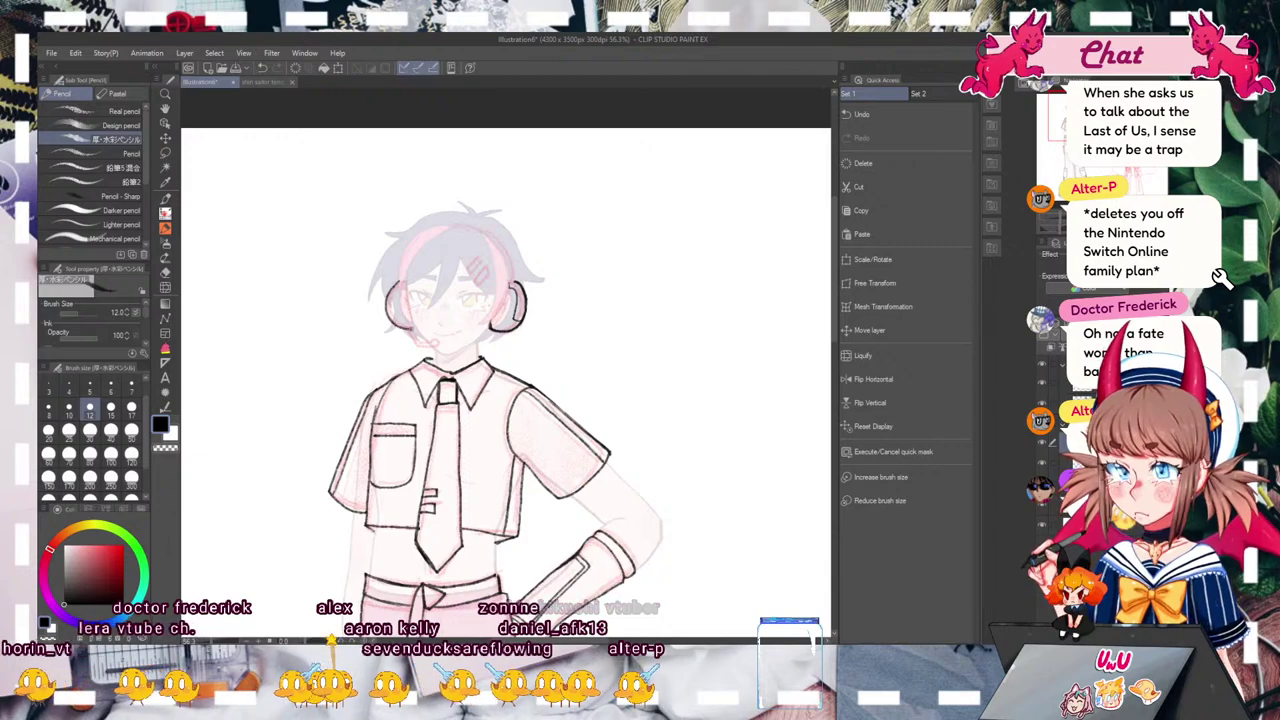
pyautogui.hotkey('ctrl', 'z')
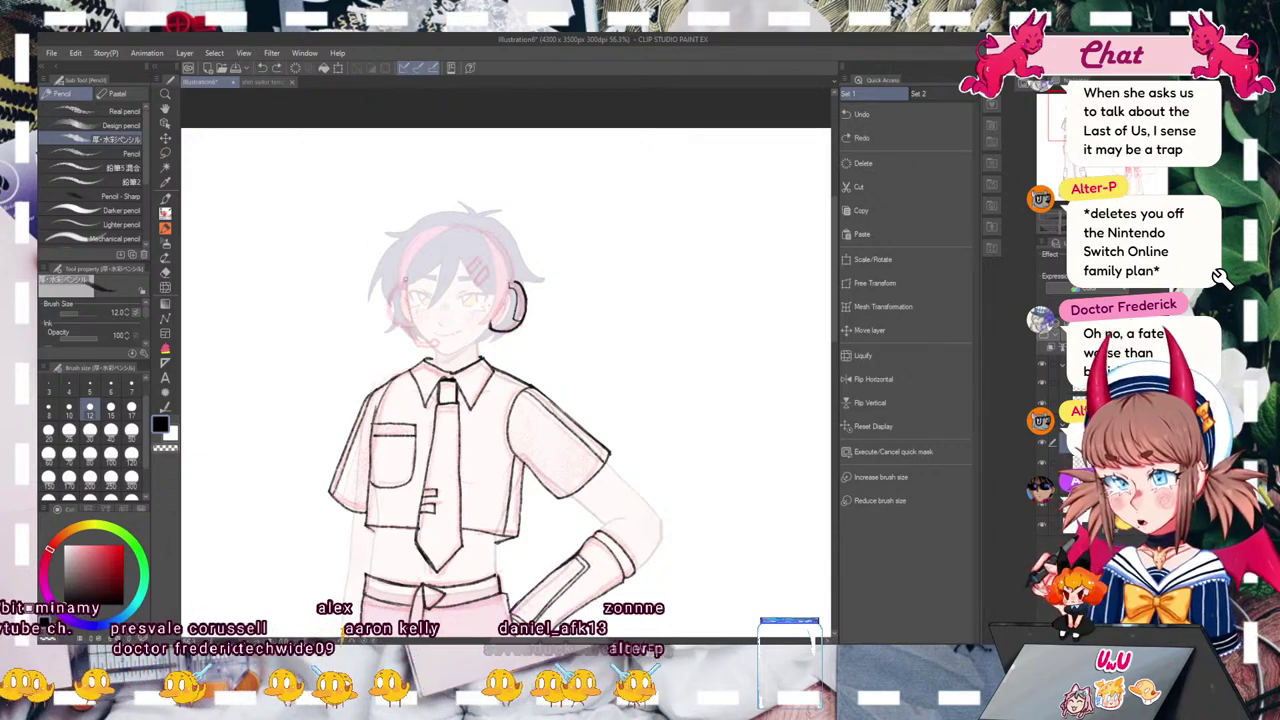
pyautogui.moveTo(394, 276)
pyautogui.mouseDown()
pyautogui.moveTo(386, 324)
pyautogui.moveTo(414, 330)
pyautogui.mouseUp()
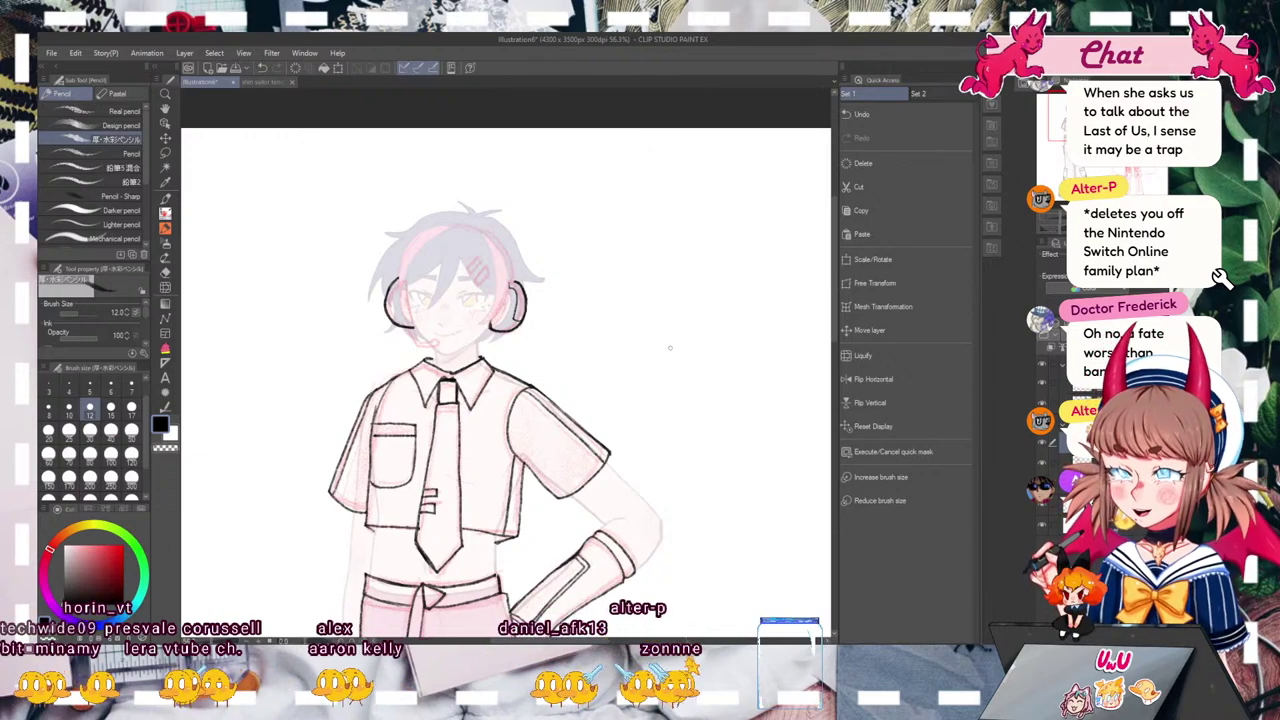
pyautogui.moveTo(492, 327); pyautogui.dragTo(526, 280)
pyautogui.moveTo(400, 284); pyautogui.dragTo(416, 316)
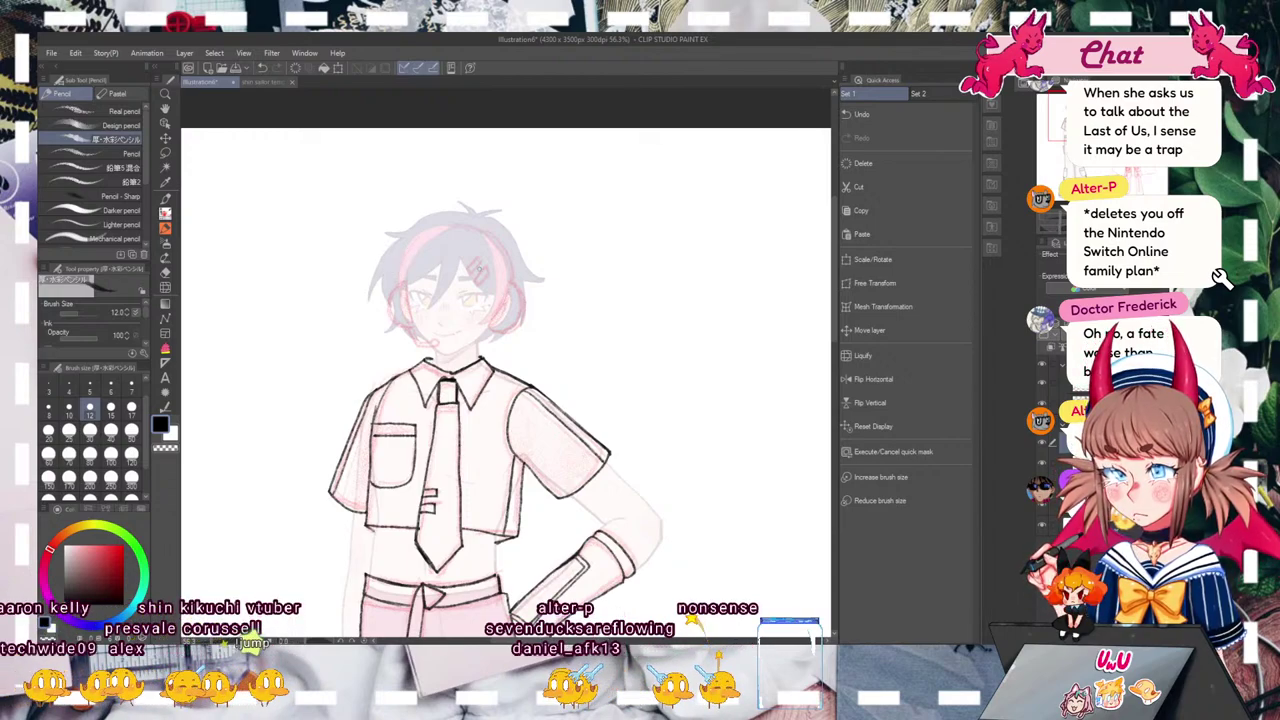
# Step: Try to ink slimmer headphone ear cups and the microphone boom beside the mouth with brush size 10
pyautogui.moveTo(492, 314); pyautogui.dragTo(498, 336)
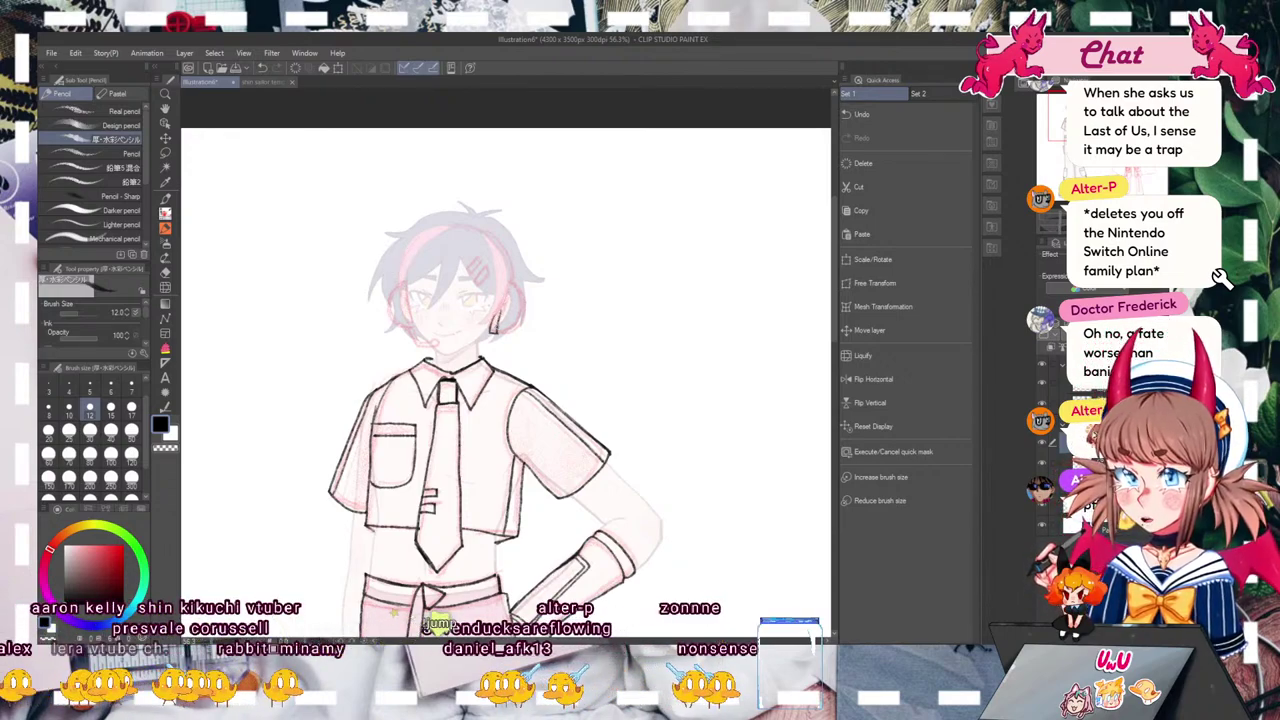
pyautogui.press('[')
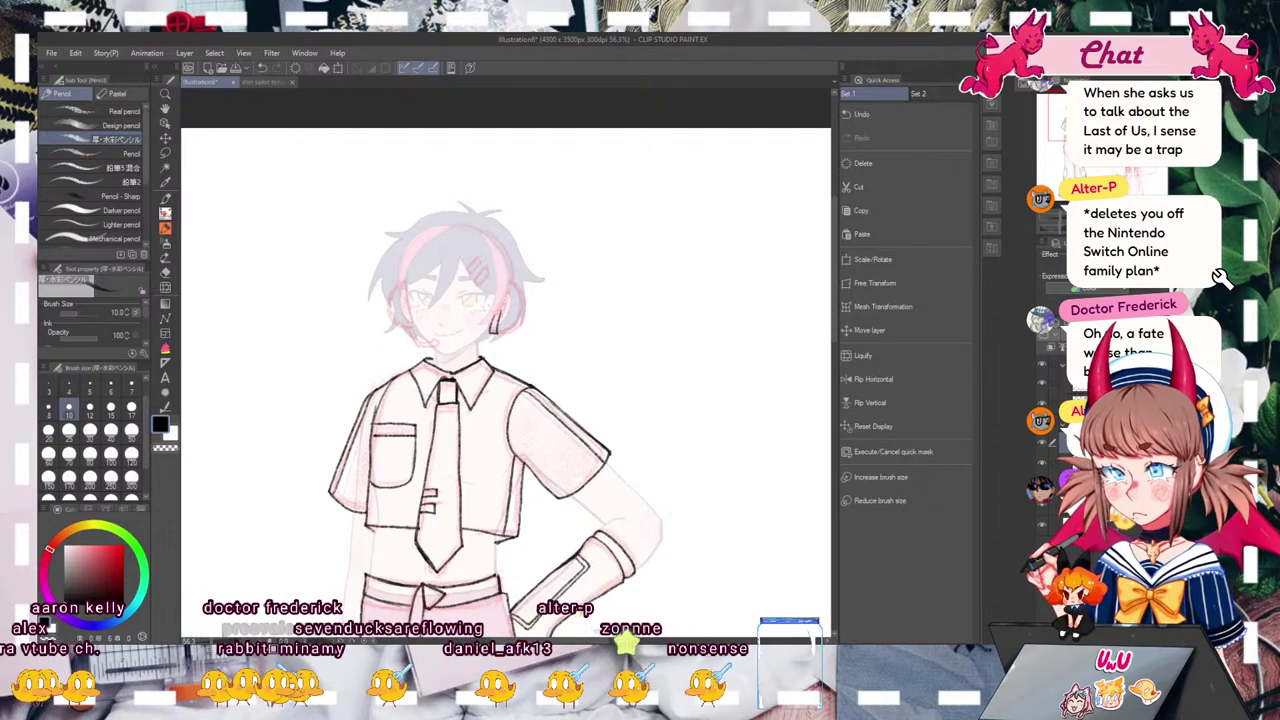
pyautogui.moveTo(502, 334)
pyautogui.mouseDown()
pyautogui.moveTo(524, 314)
pyautogui.moveTo(516, 284)
pyautogui.moveTo(498, 333)
pyautogui.moveTo(518, 323)
pyautogui.mouseUp()
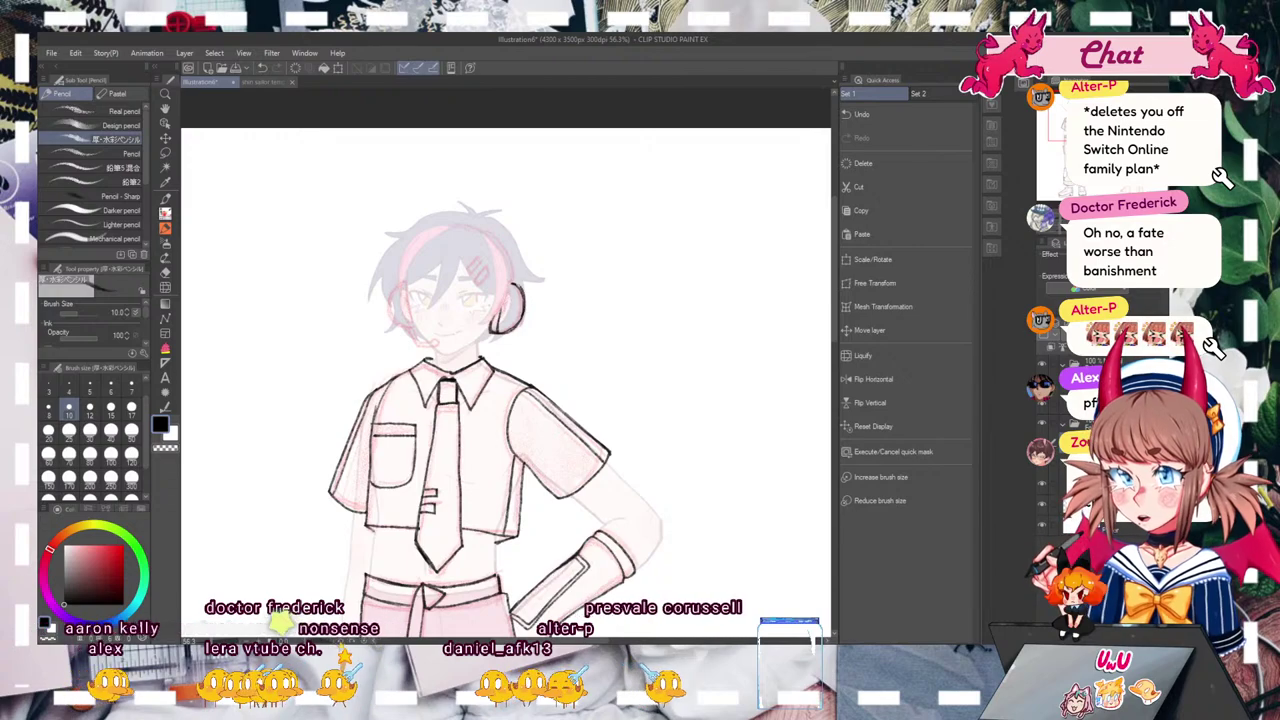
pyautogui.moveTo(406, 286)
pyautogui.mouseDown()
pyautogui.moveTo(403, 327)
pyautogui.moveTo(401, 311)
pyautogui.moveTo(392, 327)
pyautogui.mouseUp()
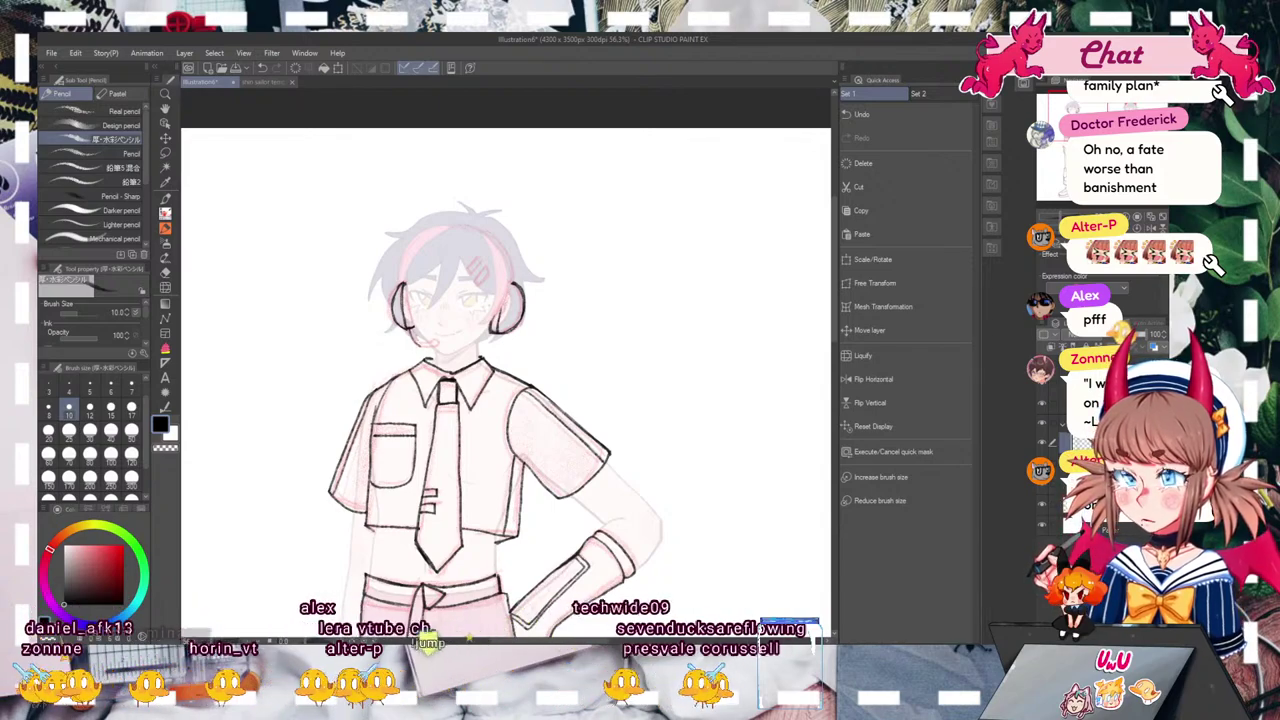
pyautogui.moveTo(435, 346); pyautogui.dragTo(431, 339)
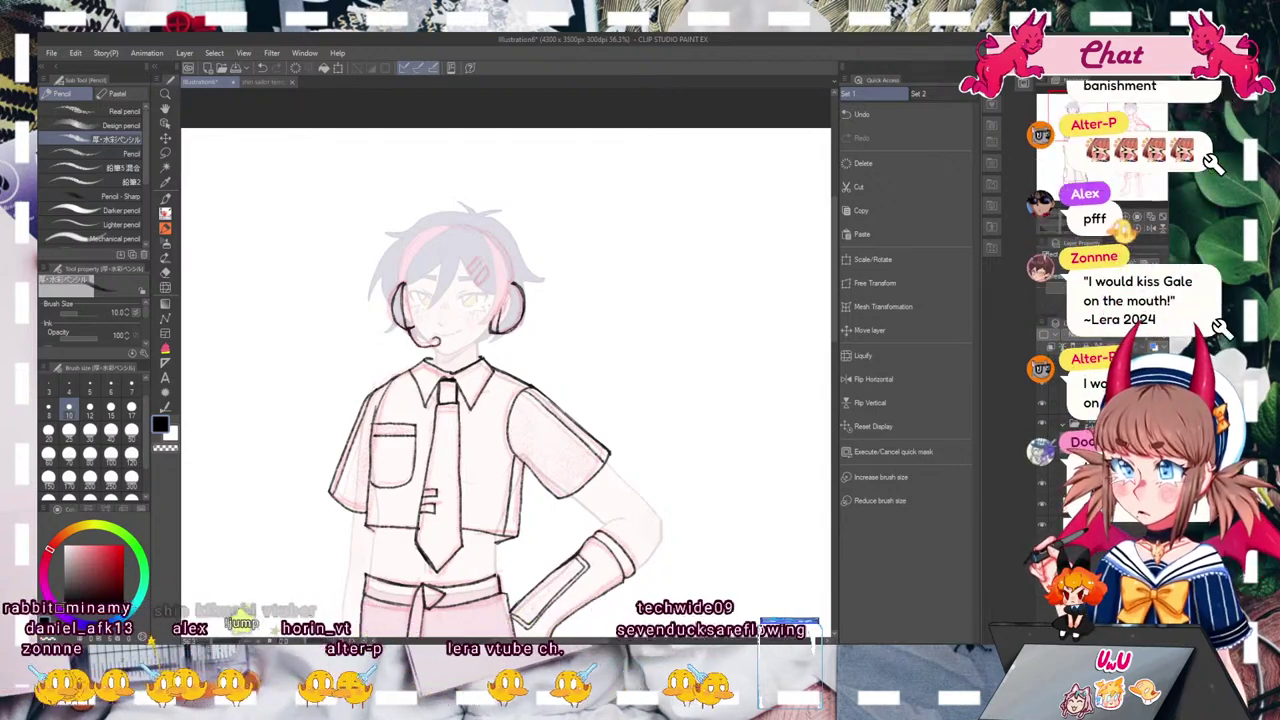
pyautogui.hotkey('ctrl', 'z')
pyautogui.moveTo(434, 346); pyautogui.dragTo(417, 339)
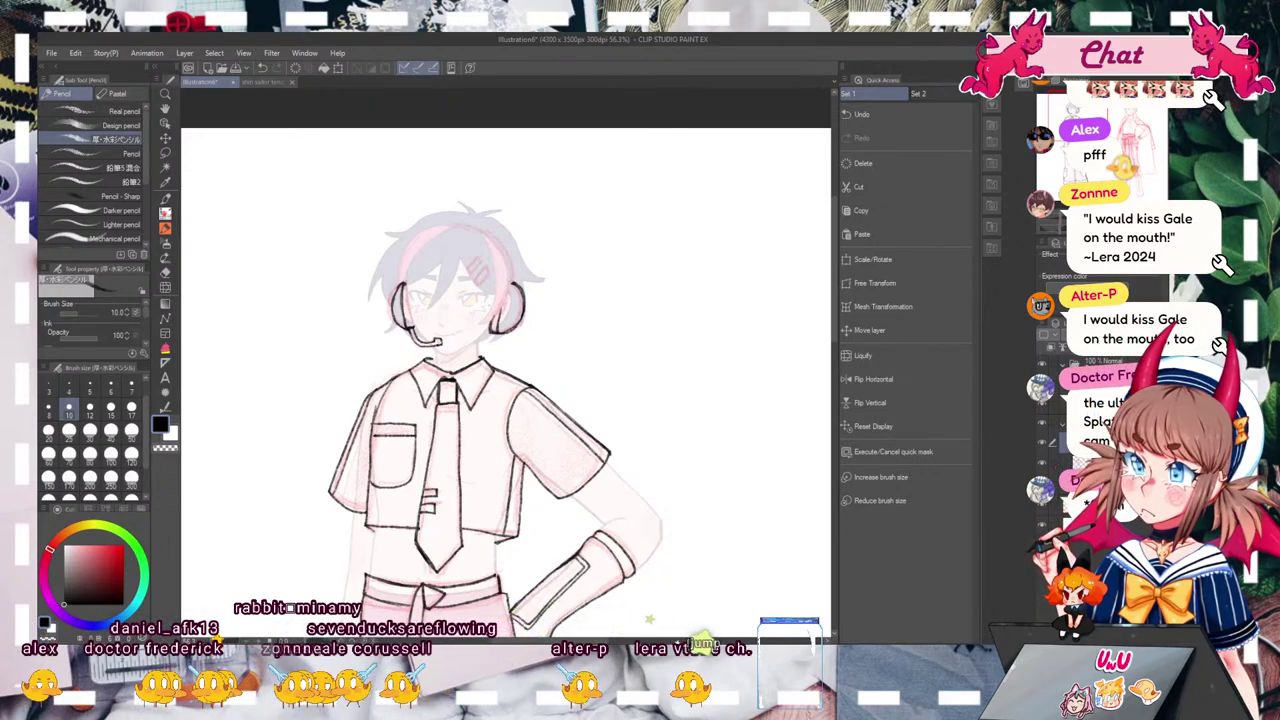
pyautogui.moveTo(444, 346)
pyautogui.mouseDown()
pyautogui.moveTo(436, 338)
pyautogui.moveTo(486, 290)
pyautogui.moveTo(556, 318)
pyautogui.mouseUp()
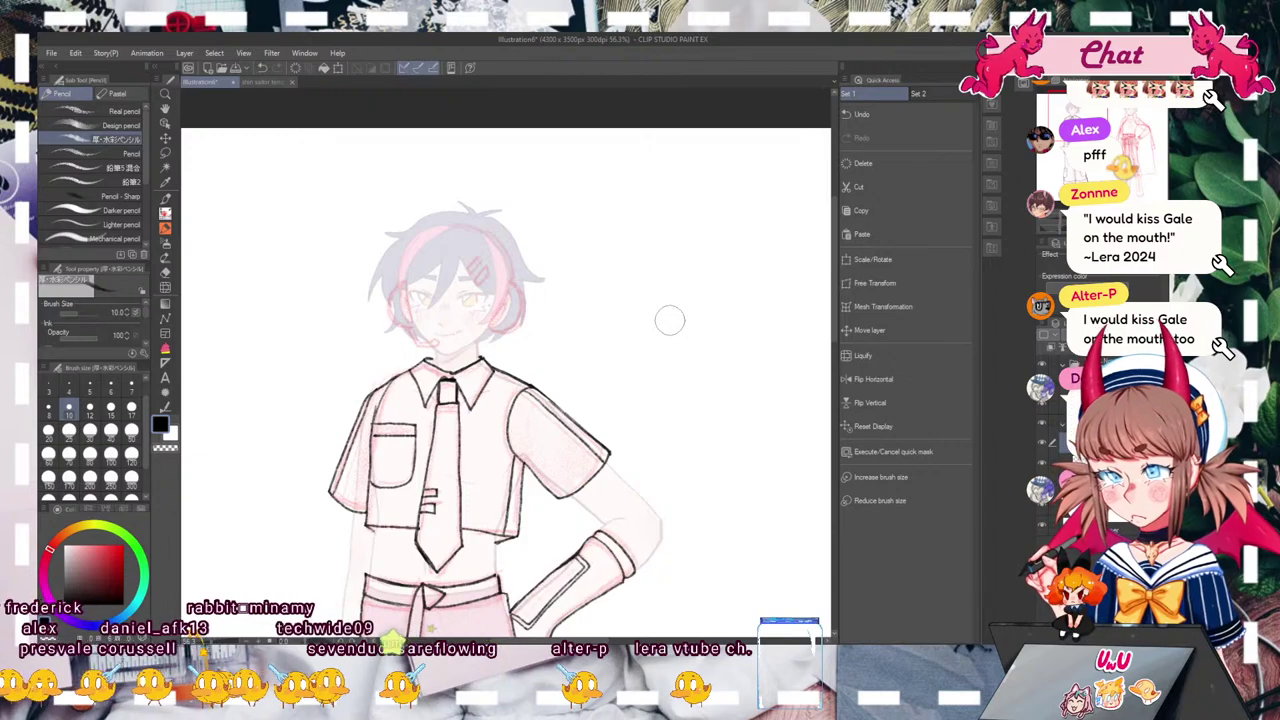
# Step: Reinforce the armhole seam of the shirt sleeve on the bent arm with brush size 12
pyautogui.click(90, 409)
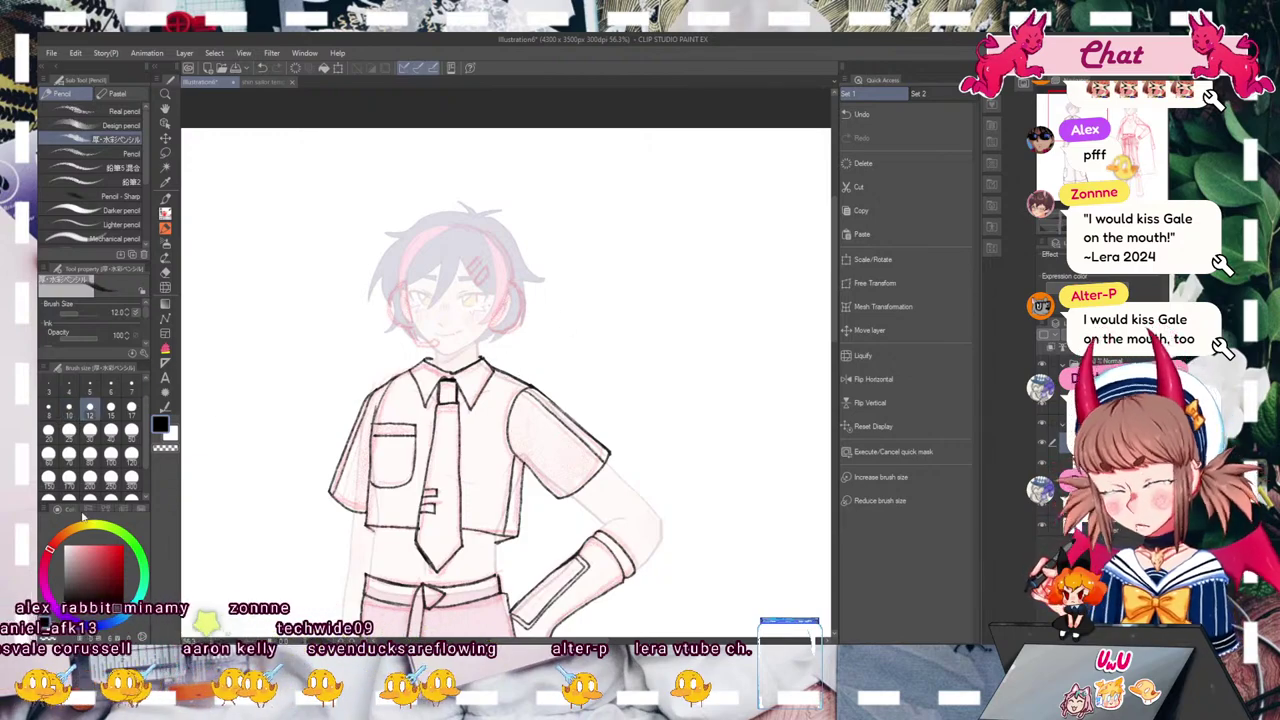
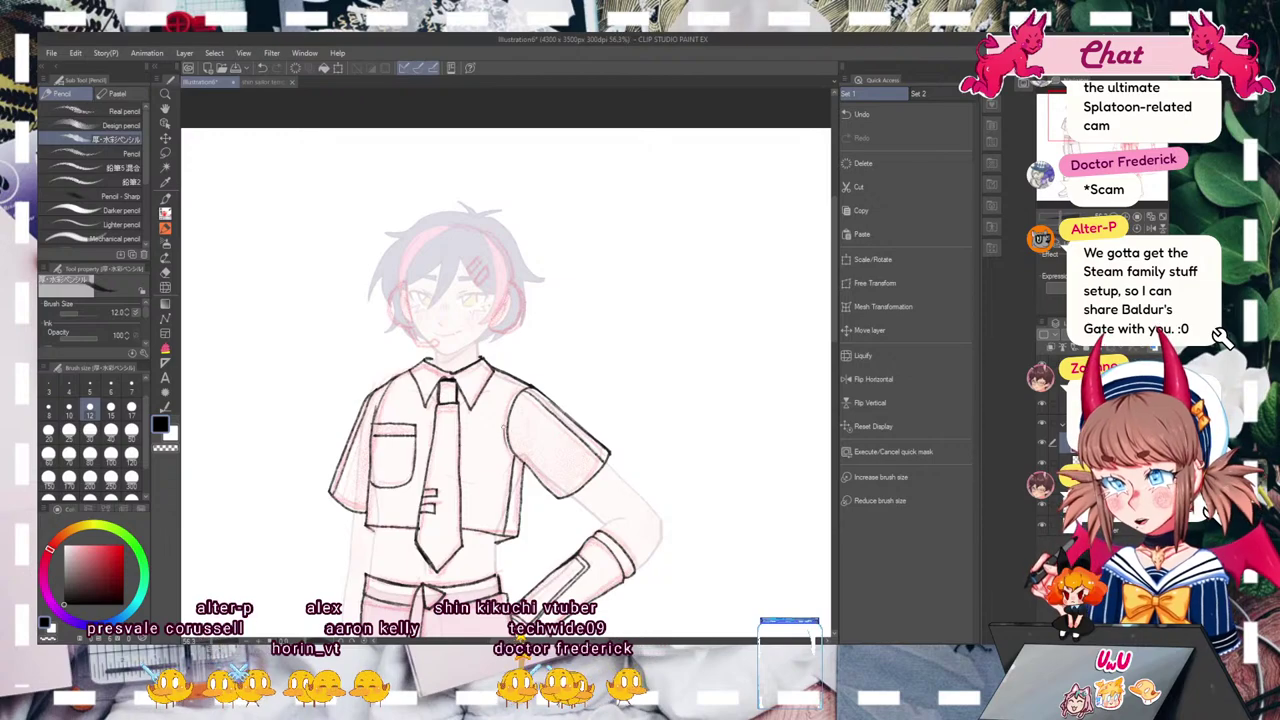
pyautogui.moveTo(508, 423); pyautogui.dragTo(507, 451)
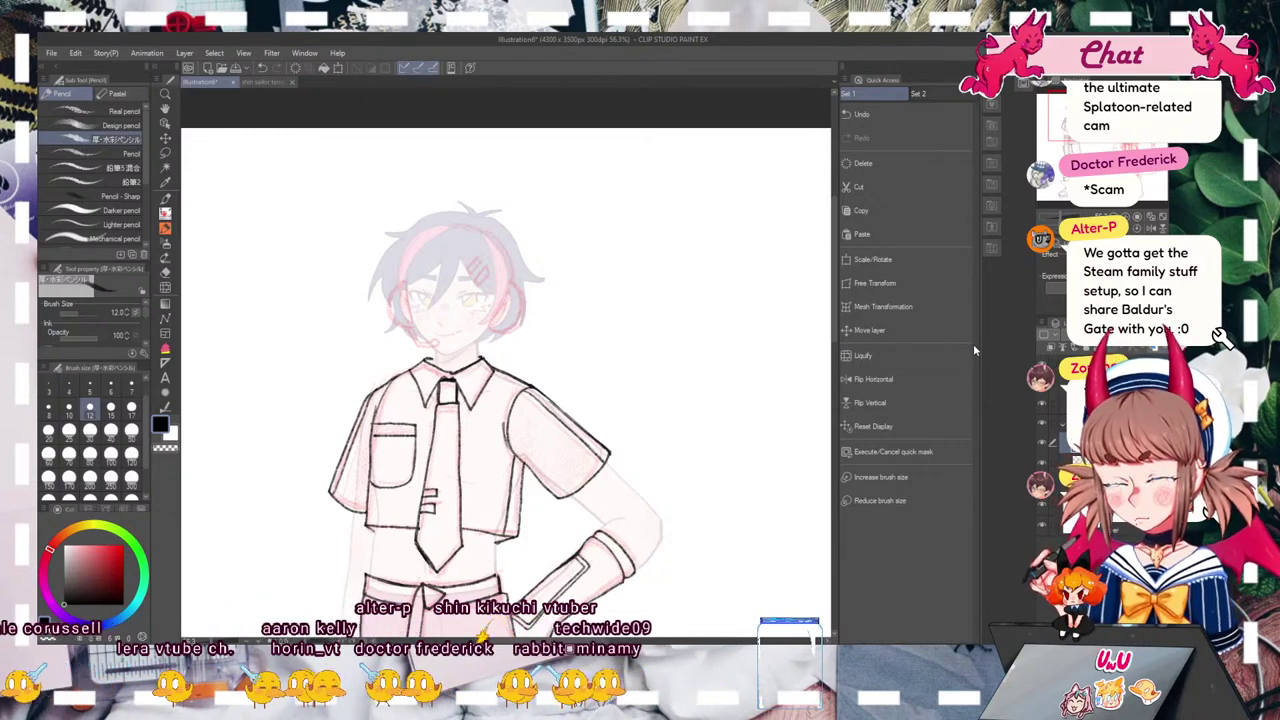
# Step: Ink the headphone ear cup on the hair-clip side of the head, with its cushion and casing, using brush size 10
pyautogui.click(68, 410)
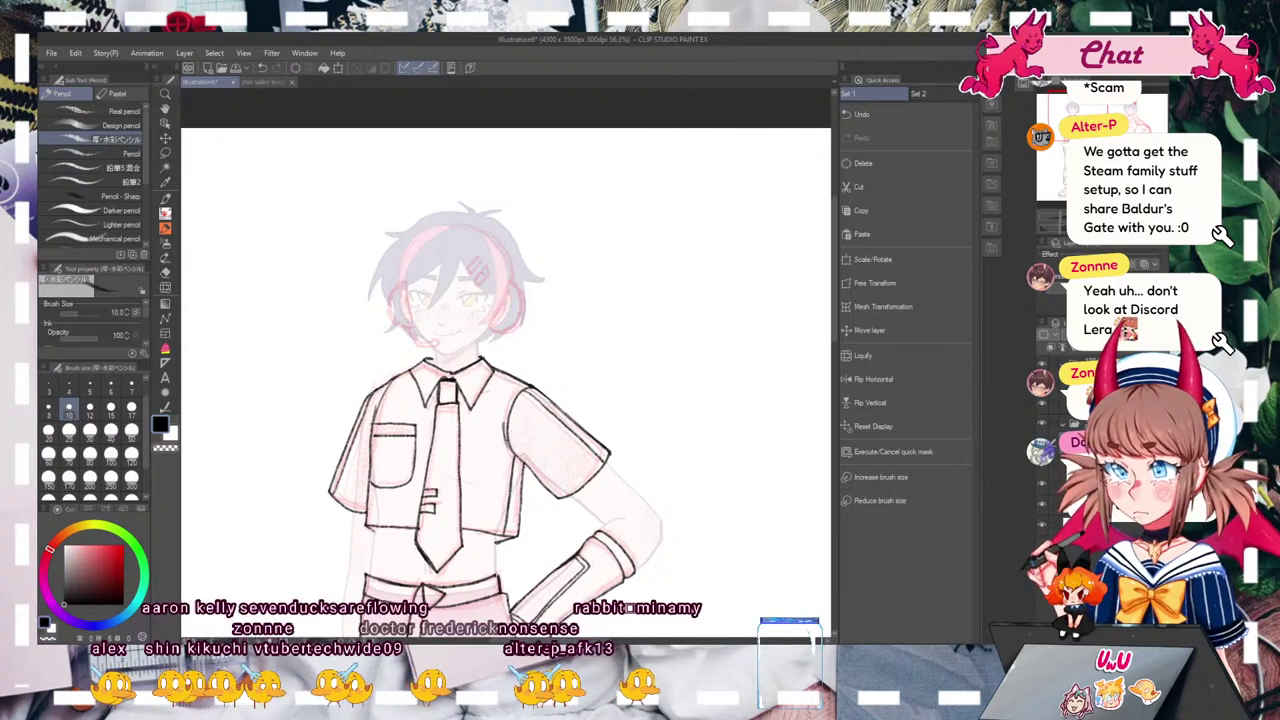
pyautogui.moveTo(495, 293)
pyautogui.mouseDown()
pyautogui.moveTo(493, 336)
pyautogui.moveTo(515, 318)
pyautogui.moveTo(519, 288)
pyautogui.moveTo(519, 315)
pyautogui.mouseUp()
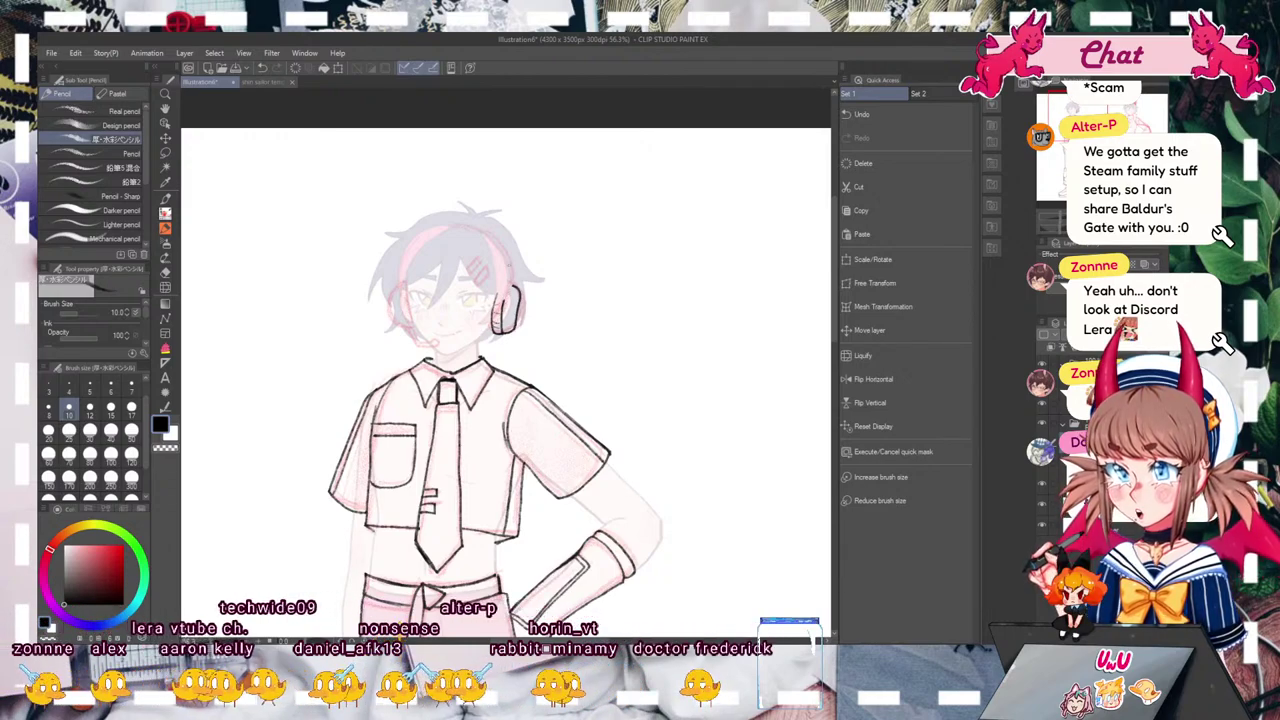
# Step: Ink the second headphone ear cup and the microphone boom curving toward the mouth, using brush size 10
pyautogui.moveTo(402, 286); pyautogui.dragTo(410, 330)
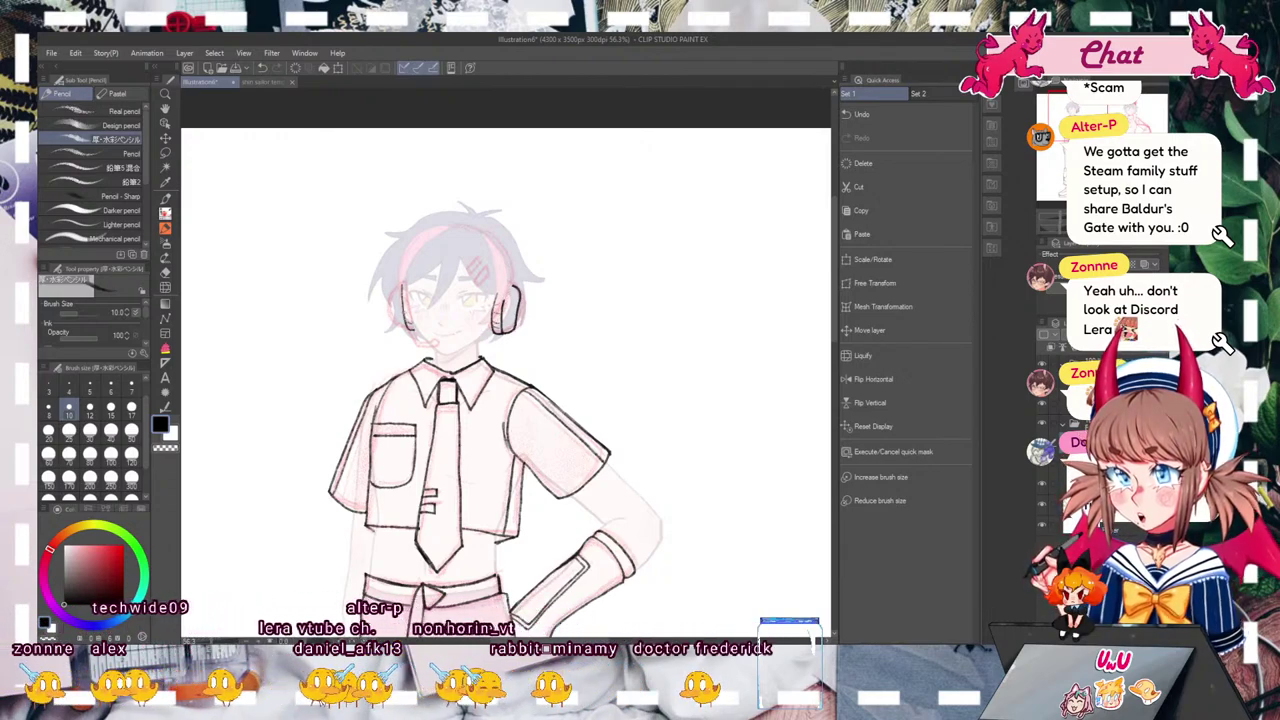
pyautogui.moveTo(395, 319)
pyautogui.mouseDown()
pyautogui.moveTo(390, 285)
pyautogui.moveTo(402, 281)
pyautogui.moveTo(405, 325)
pyautogui.moveTo(393, 283)
pyautogui.moveTo(391, 314)
pyautogui.moveTo(391, 275)
pyautogui.moveTo(394, 318)
pyautogui.moveTo(405, 318)
pyautogui.mouseUp()
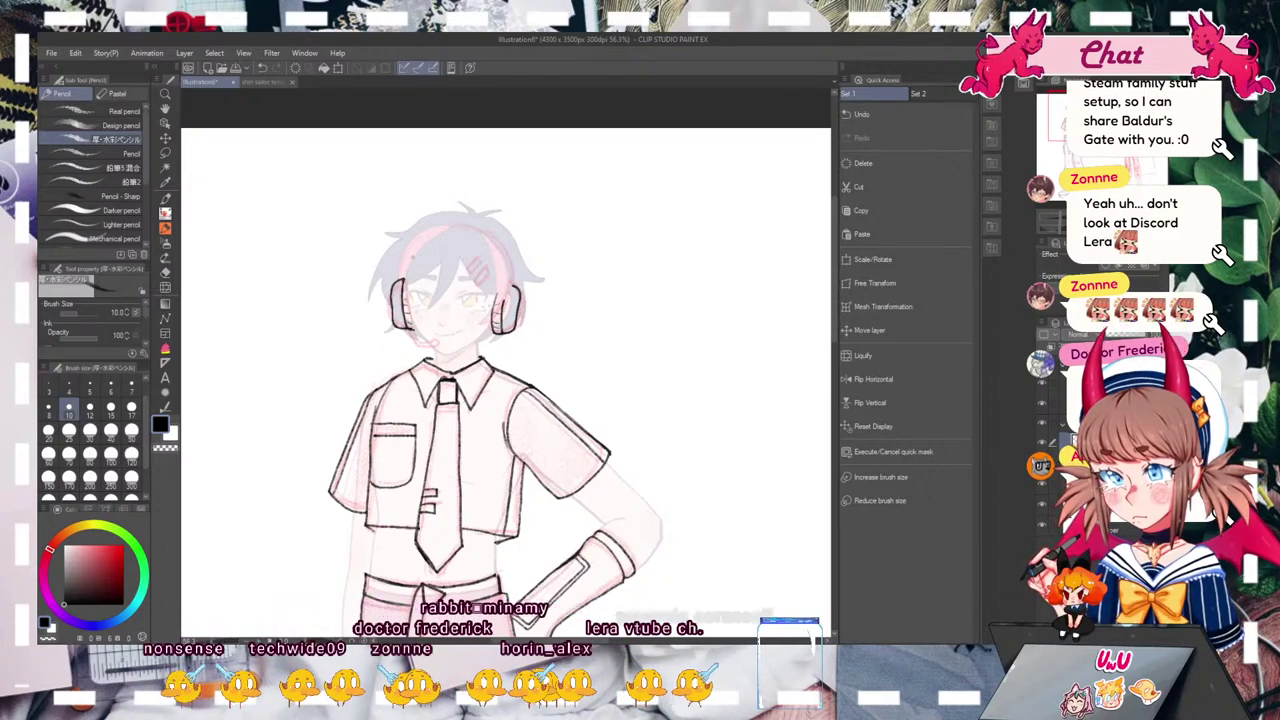
pyautogui.moveTo(414, 332); pyautogui.dragTo(440, 341)
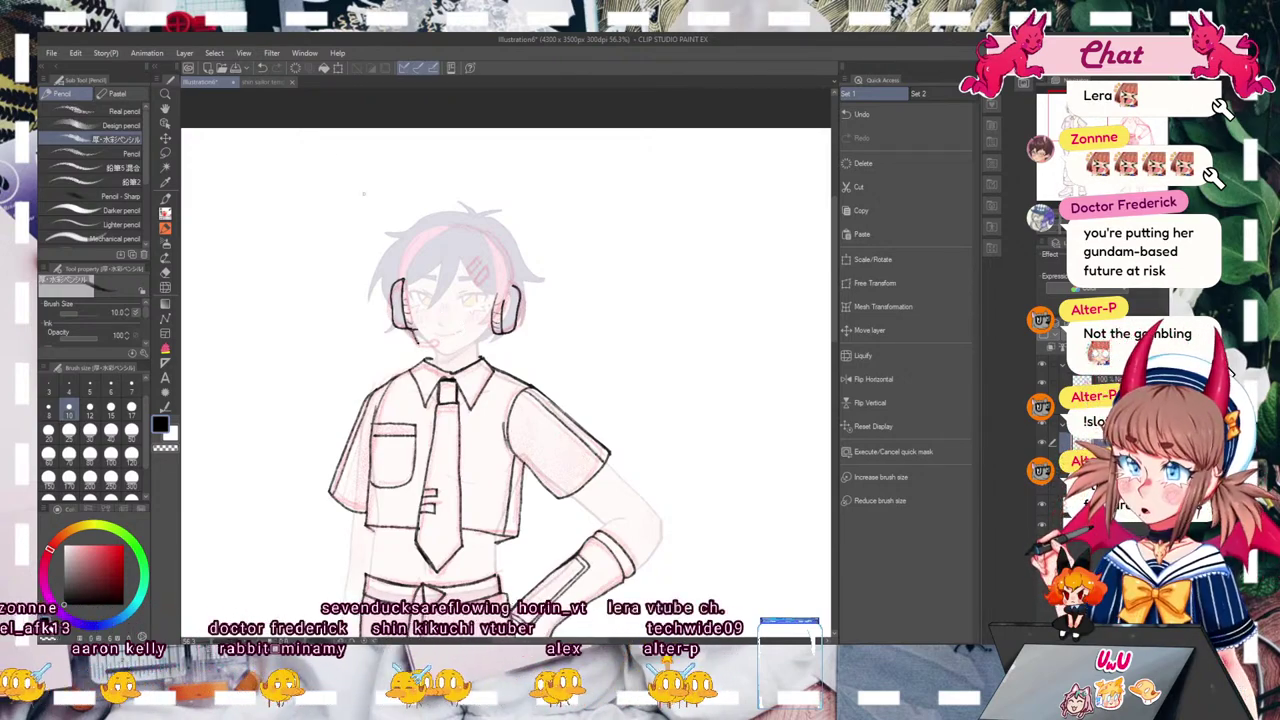
pyautogui.moveTo(412, 331); pyautogui.dragTo(434, 342)
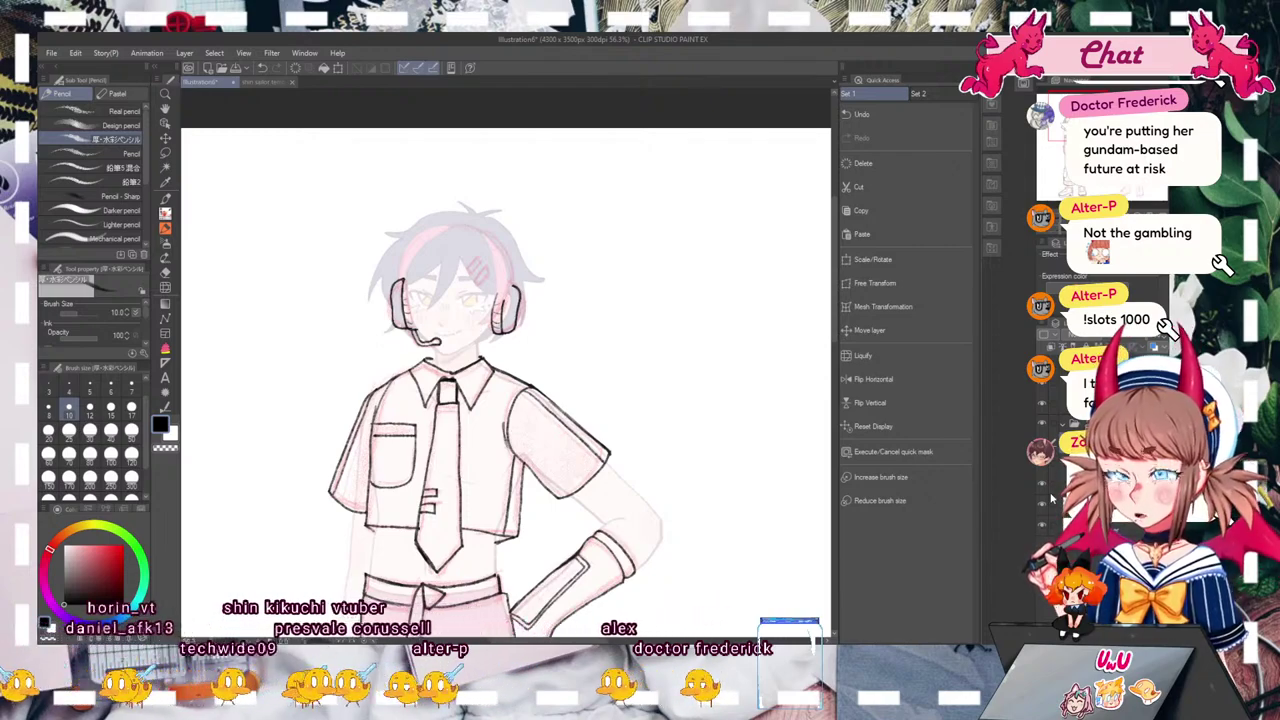
# Step: Ink the headset's headband over the hair and the hair clips beside it with brush size 10
pyautogui.moveTo(505, 380); pyautogui.dragTo(551, 477)
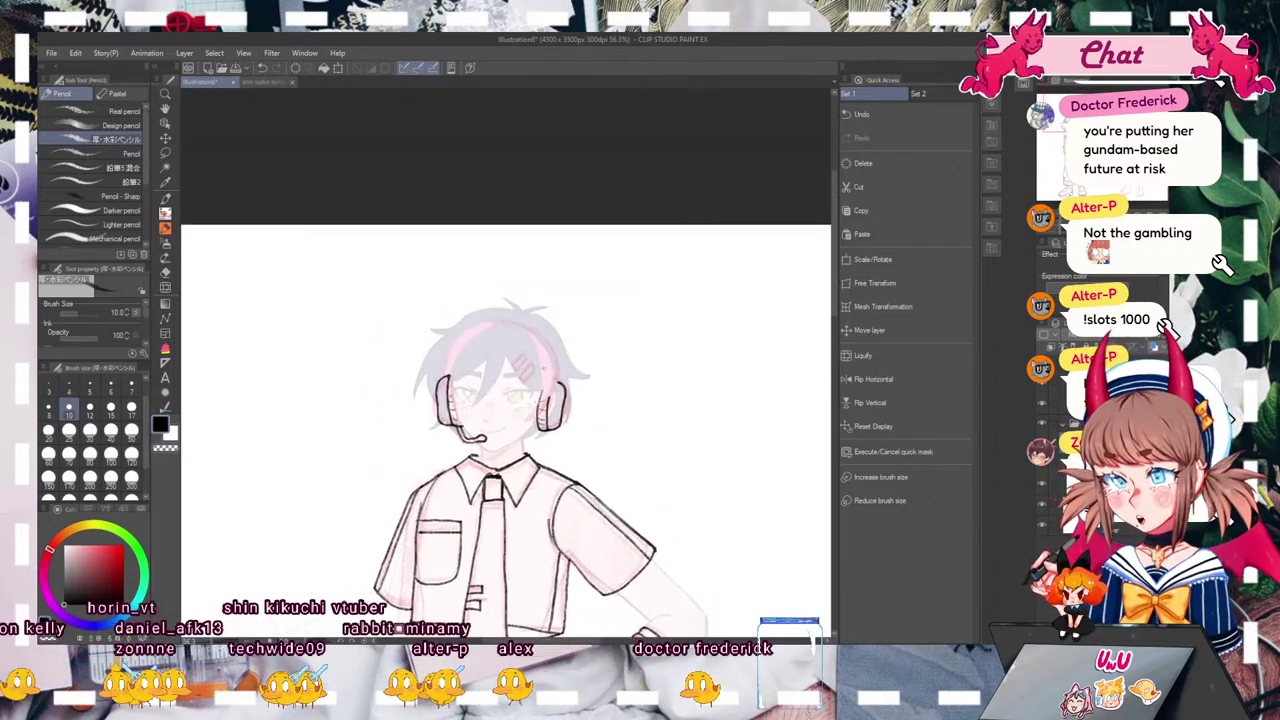
pyautogui.moveTo(550, 360)
pyautogui.mouseDown()
pyautogui.moveTo(535, 338)
pyautogui.moveTo(492, 324)
pyautogui.mouseUp()
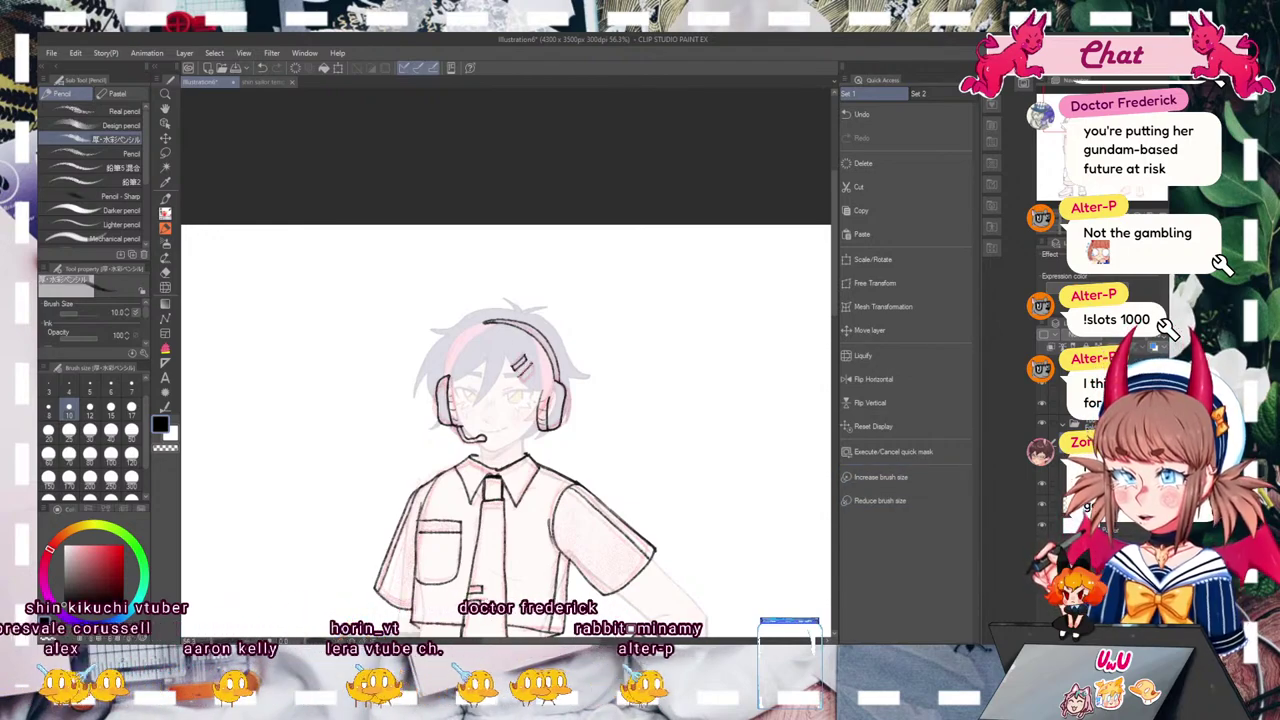
# Step: Hide the red outfit sketch under the inked figure and fit the whole canvas in view
pyautogui.click(1043, 486)
pyautogui.click(1043, 486)
pyautogui.click(1043, 463)
pyautogui.hotkey('ctrl', '0')
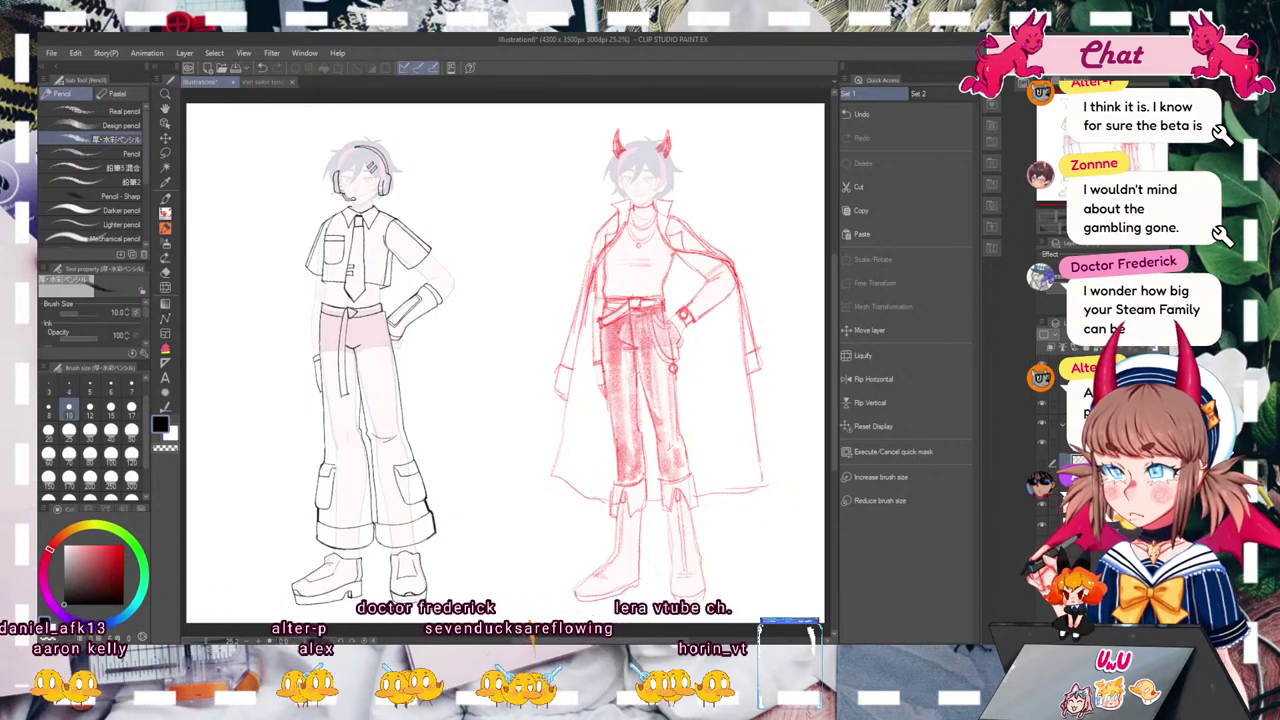
# Step: Try to ink a side seam down the trouser leg on the bent-arm side with brush sizes 17 and 10
pyautogui.click(110, 408)
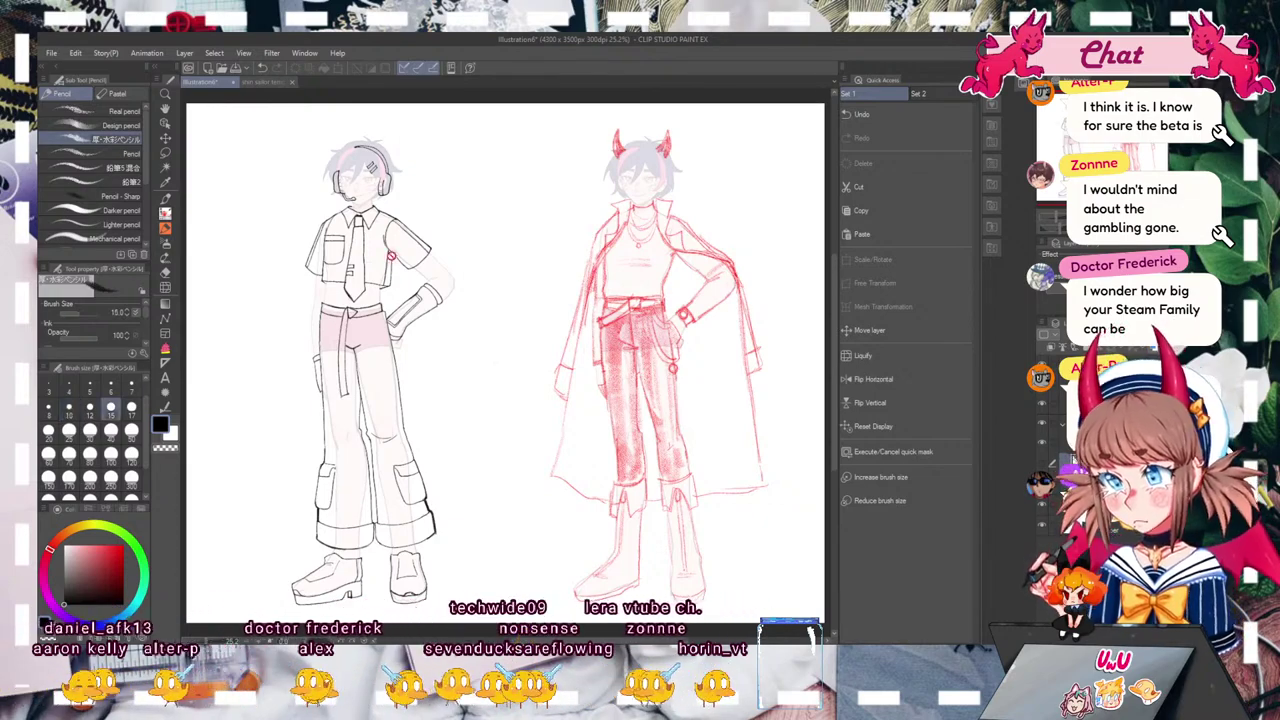
pyautogui.moveTo(389, 230); pyautogui.dragTo(606, 261)
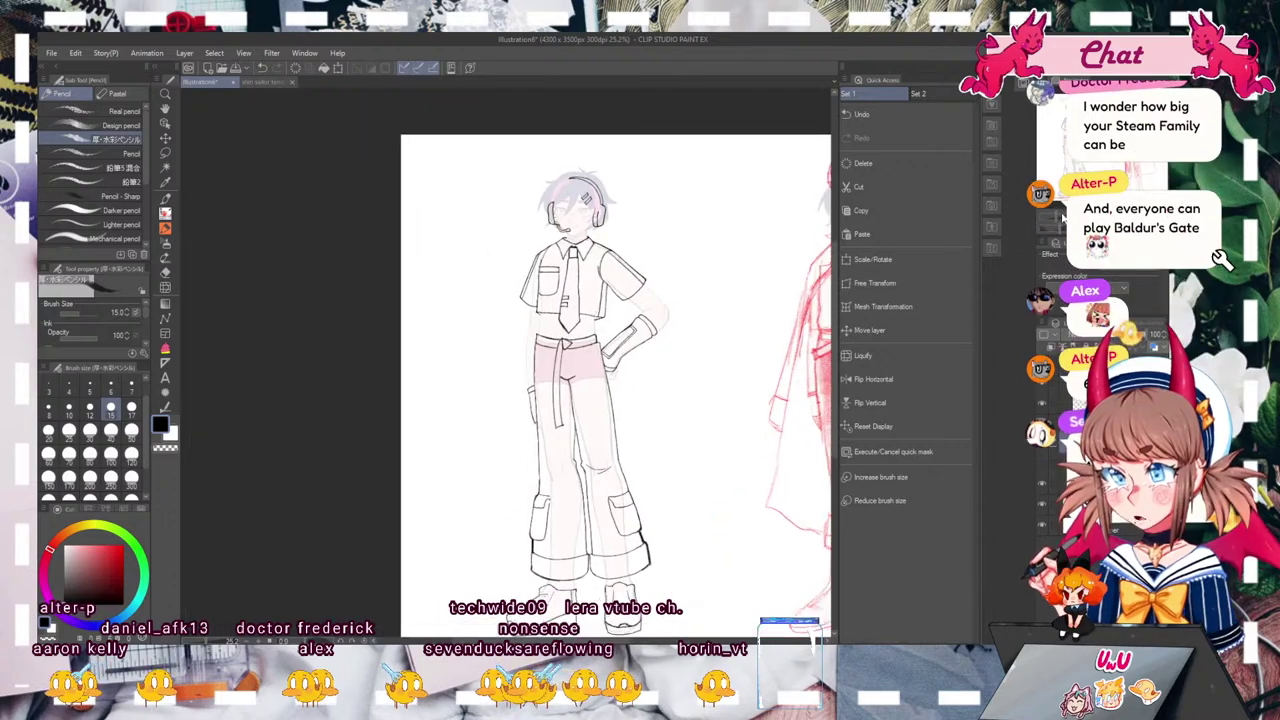
pyautogui.scroll(2, 606, 261)
pyautogui.click(131, 408)
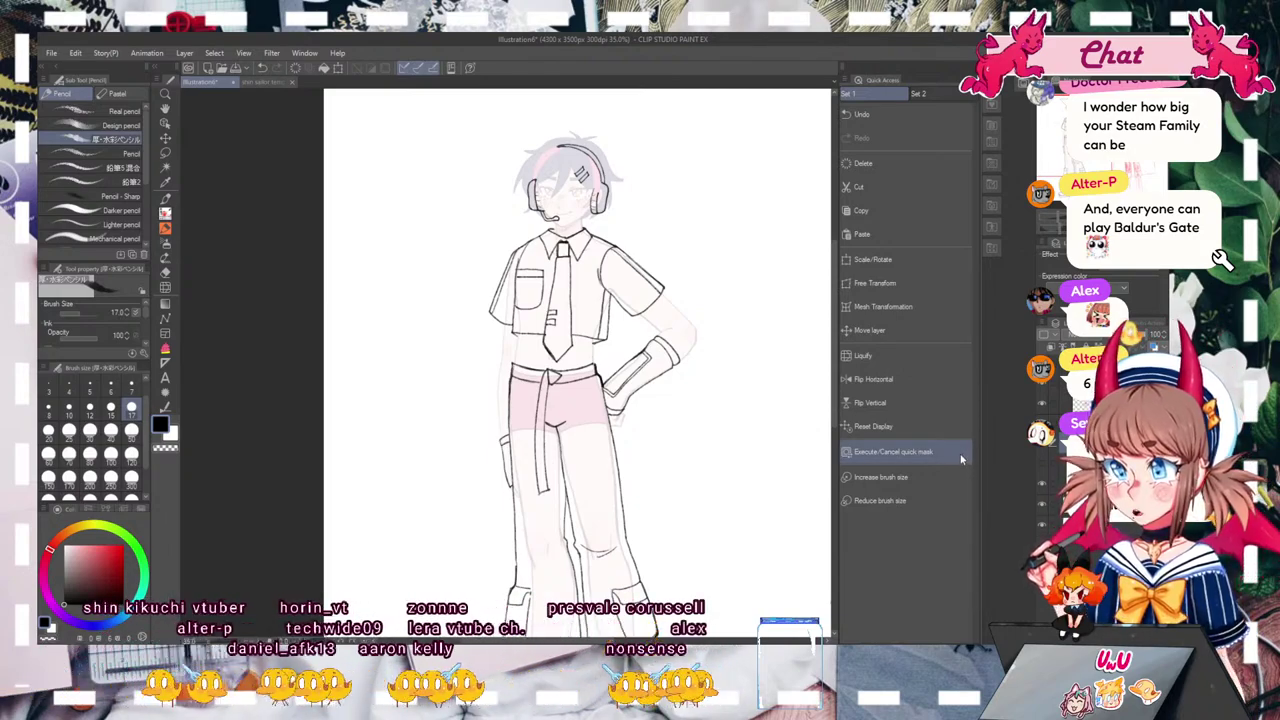
pyautogui.moveTo(600, 500)
pyautogui.mouseDown()
pyautogui.moveTo(476, 224)
pyautogui.moveTo(539, 244)
pyautogui.moveTo(527, 292)
pyautogui.mouseUp()
pyautogui.moveTo(557, 339); pyautogui.dragTo(573, 376)
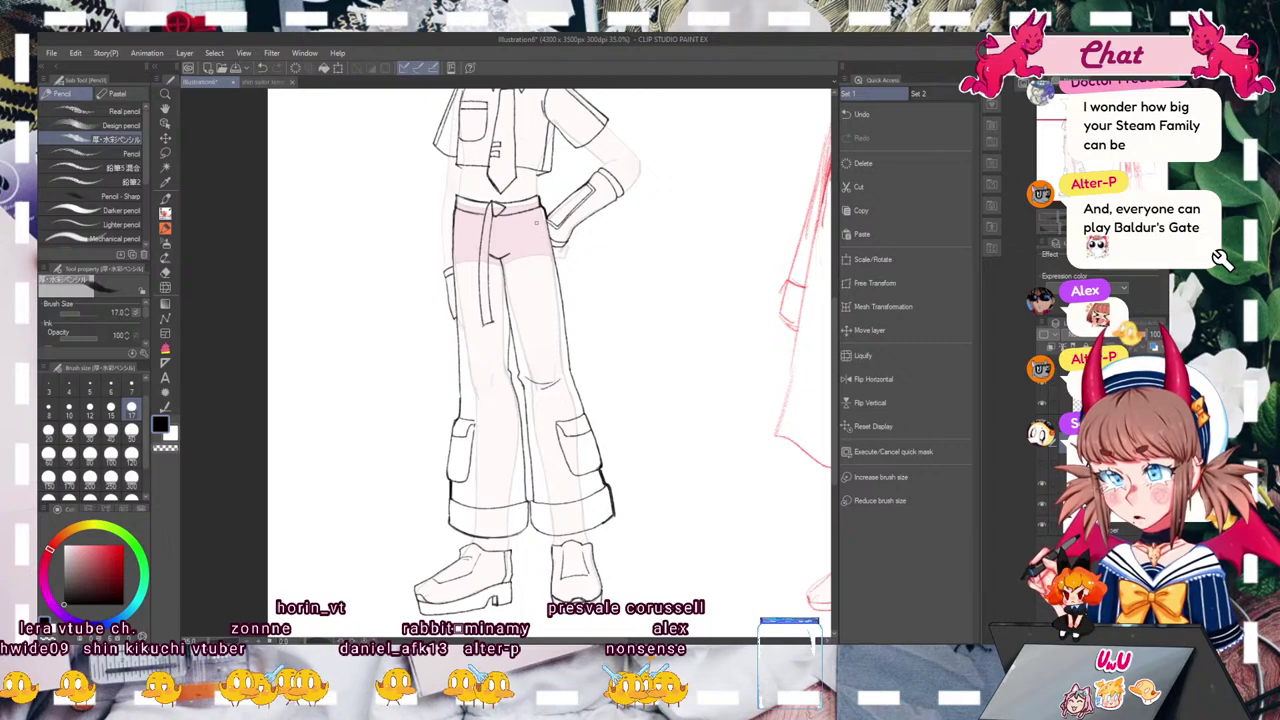
pyautogui.moveTo(549, 289); pyautogui.dragTo(564, 387)
pyautogui.click(263, 67)
pyautogui.click(69, 408)
pyautogui.moveTo(540, 216); pyautogui.dragTo(555, 332)
pyautogui.click(264, 67)
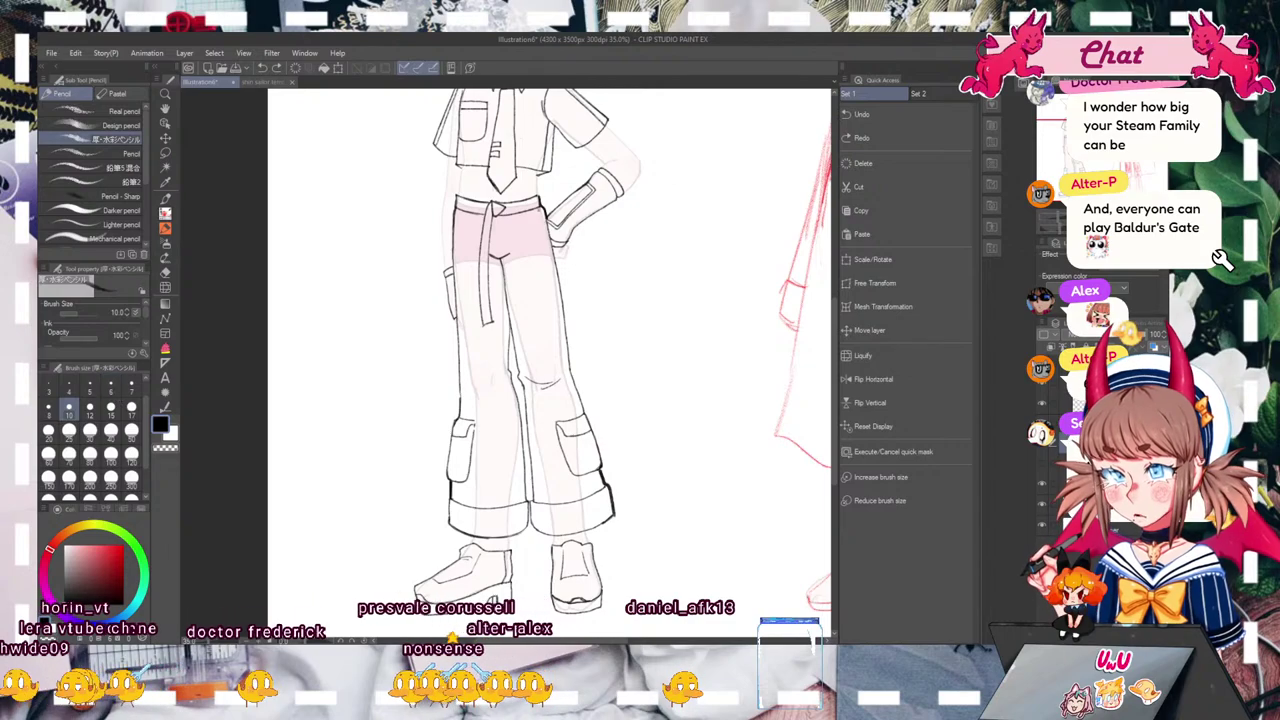
pyautogui.moveTo(539, 208); pyautogui.dragTo(543, 227)
pyautogui.click(263, 67)
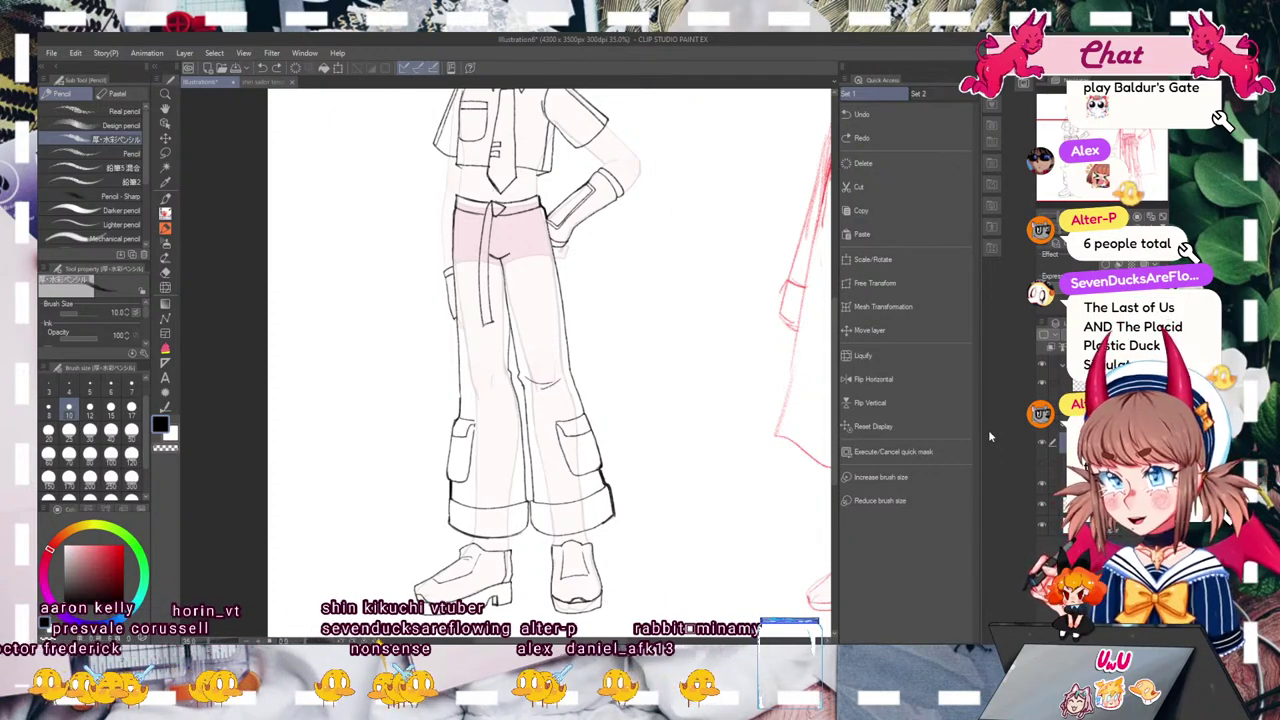
# Step: Ink the trousers' side seam on the bent-arm side, the fly and the crotch creases with brush size 10
pyautogui.moveTo(538, 212); pyautogui.dragTo(557, 314)
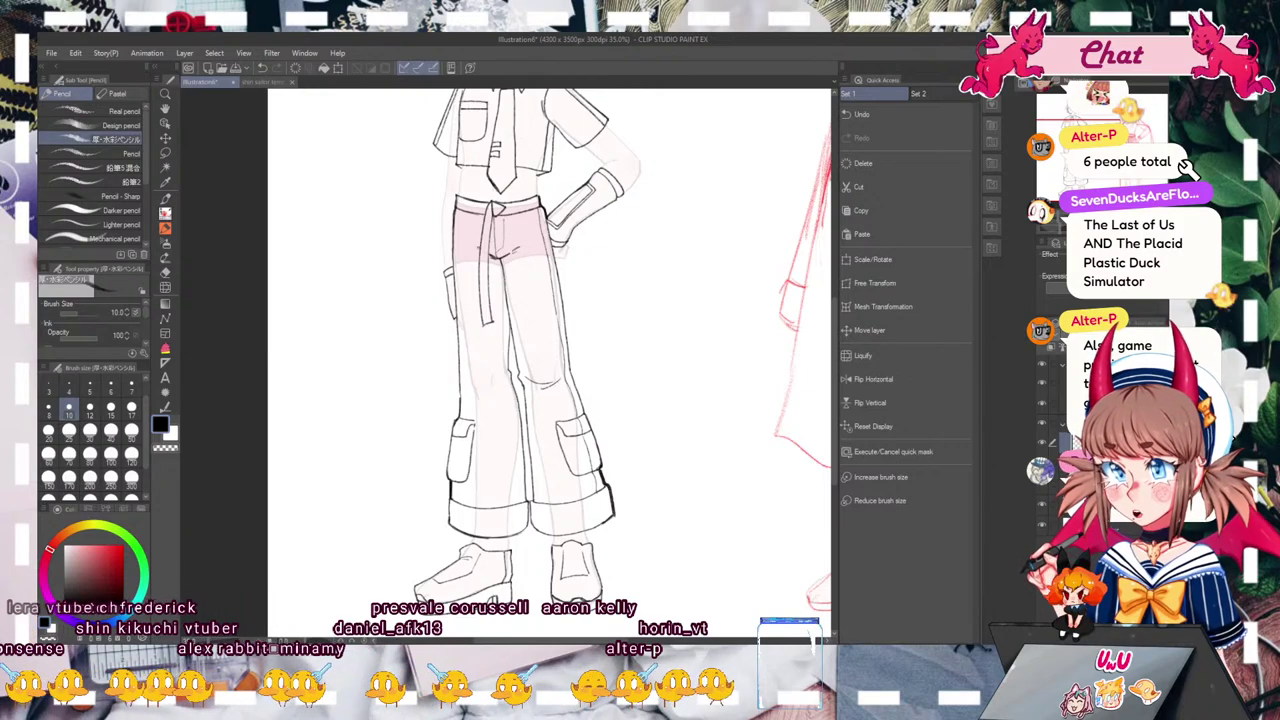
pyautogui.moveTo(549, 300); pyautogui.dragTo(554, 261)
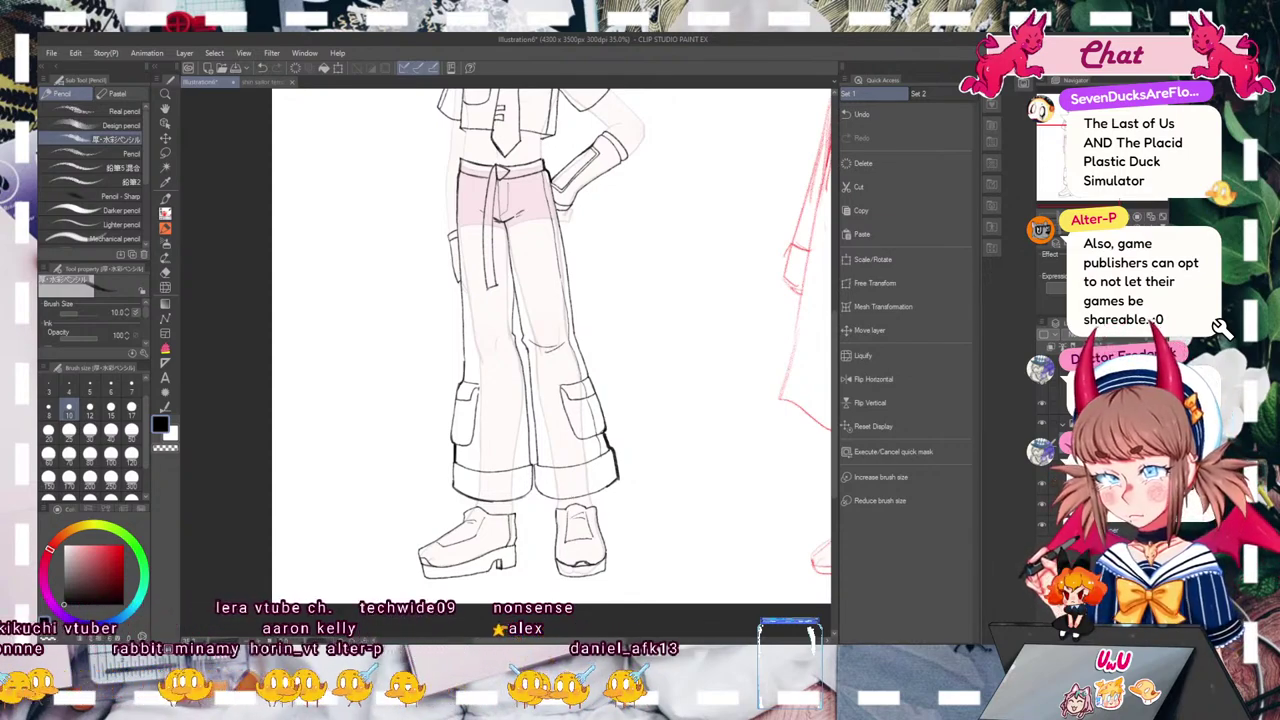
# Step: Review the inked outfit from head to shoes, also with the base character temporarily hidden
pyautogui.moveTo(700, 340)
pyautogui.mouseDown()
pyautogui.moveTo(300, 412)
pyautogui.moveTo(320, 434)
pyautogui.moveTo(515, 476)
pyautogui.mouseUp()
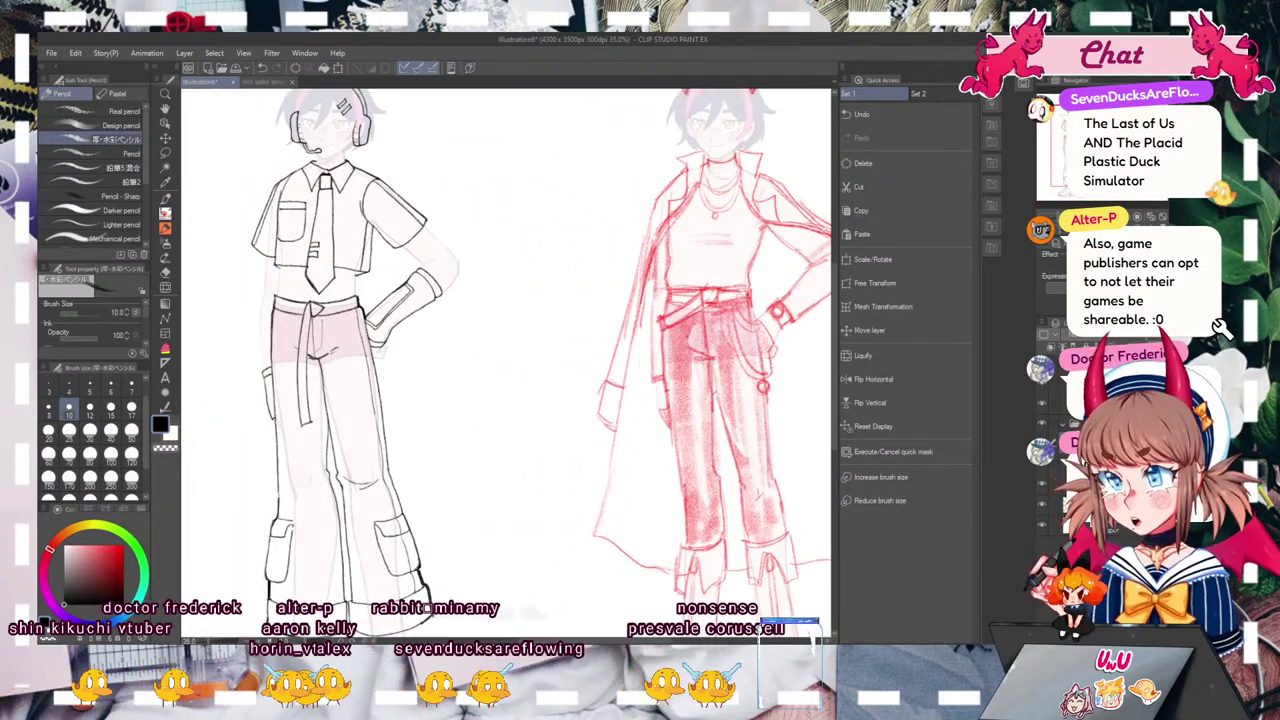
pyautogui.click(1162, 216)
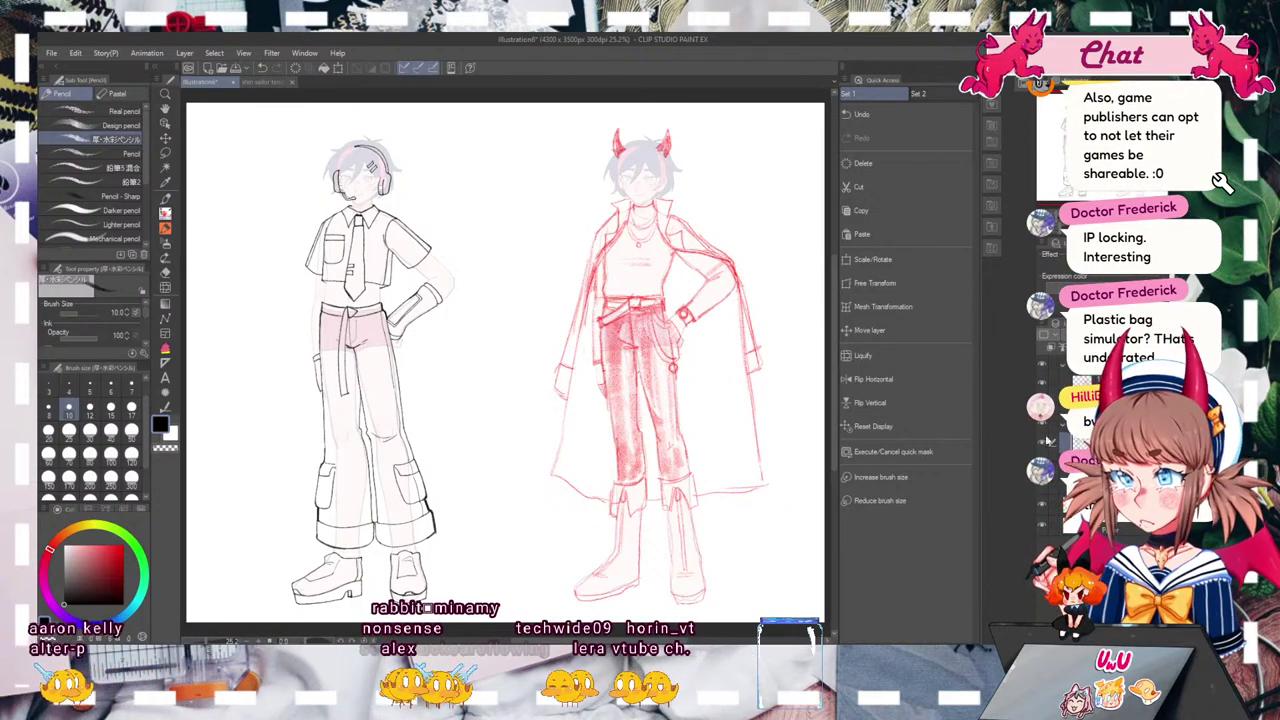
pyautogui.moveTo(201, 593); pyautogui.dragTo(285, 505)
pyautogui.scroll(2, 285, 505)
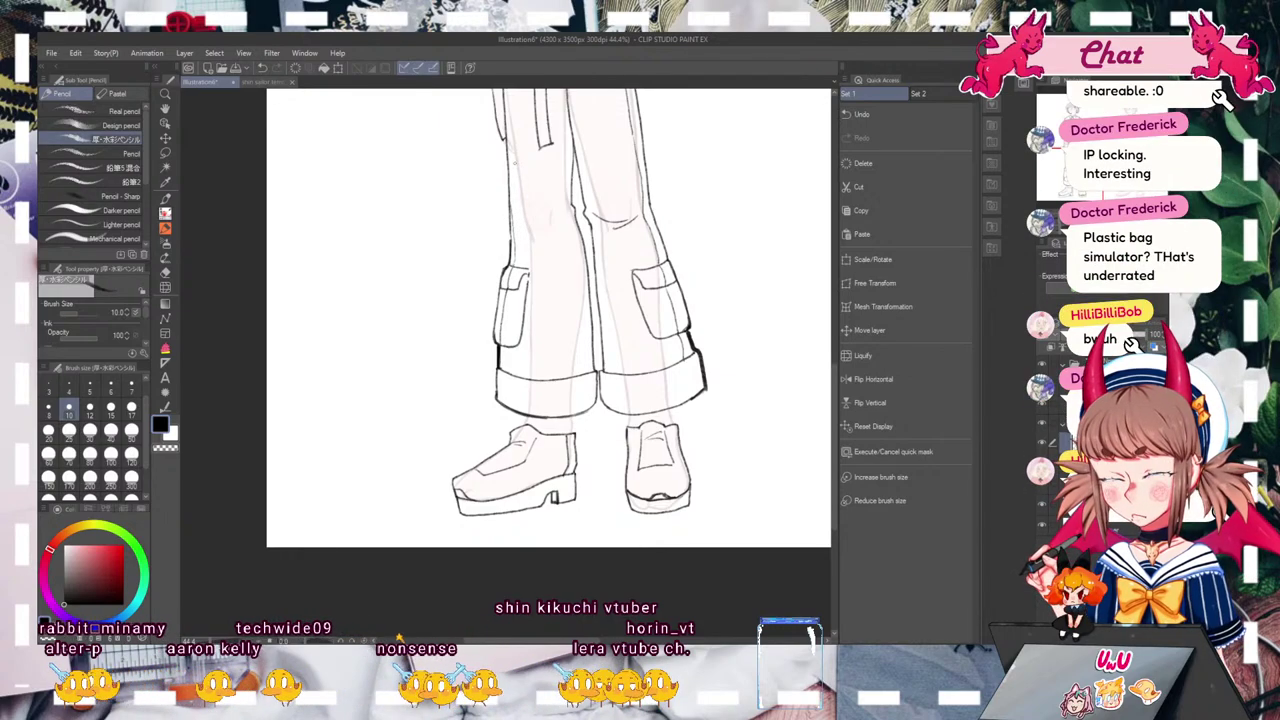
pyautogui.moveTo(515, 163); pyautogui.dragTo(447, 459)
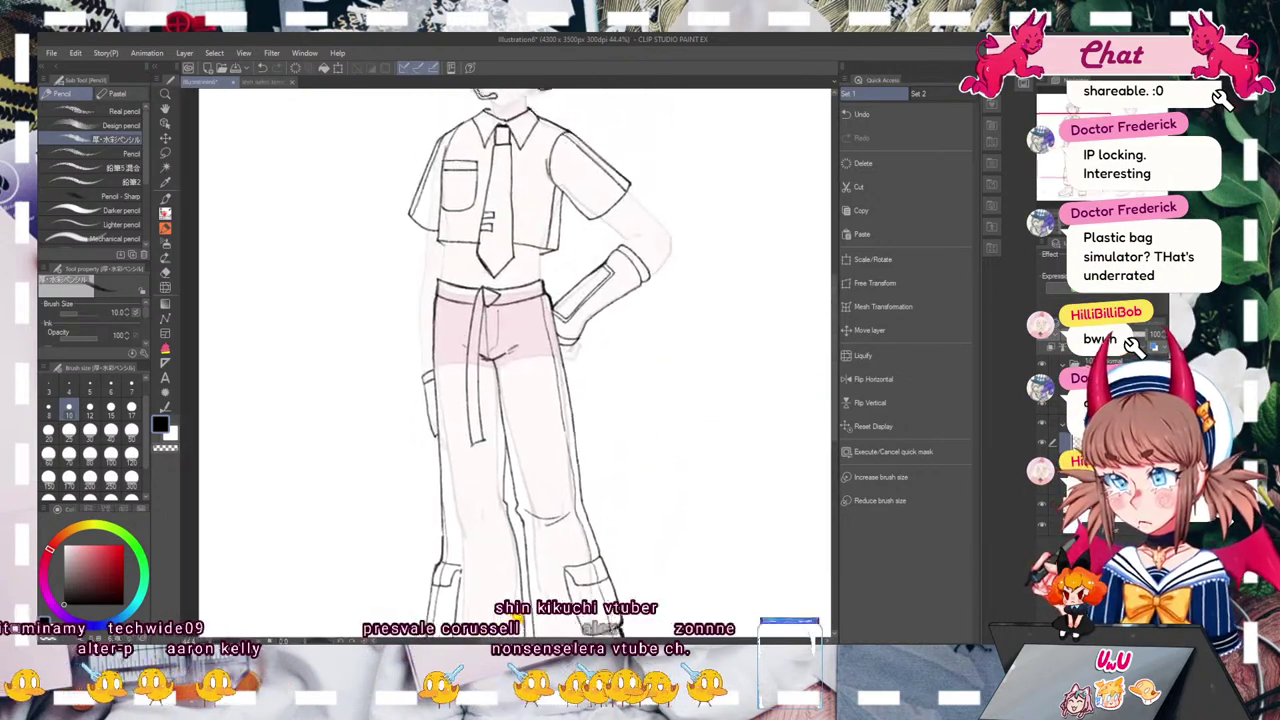
pyautogui.scroll(-5, 515, 330)
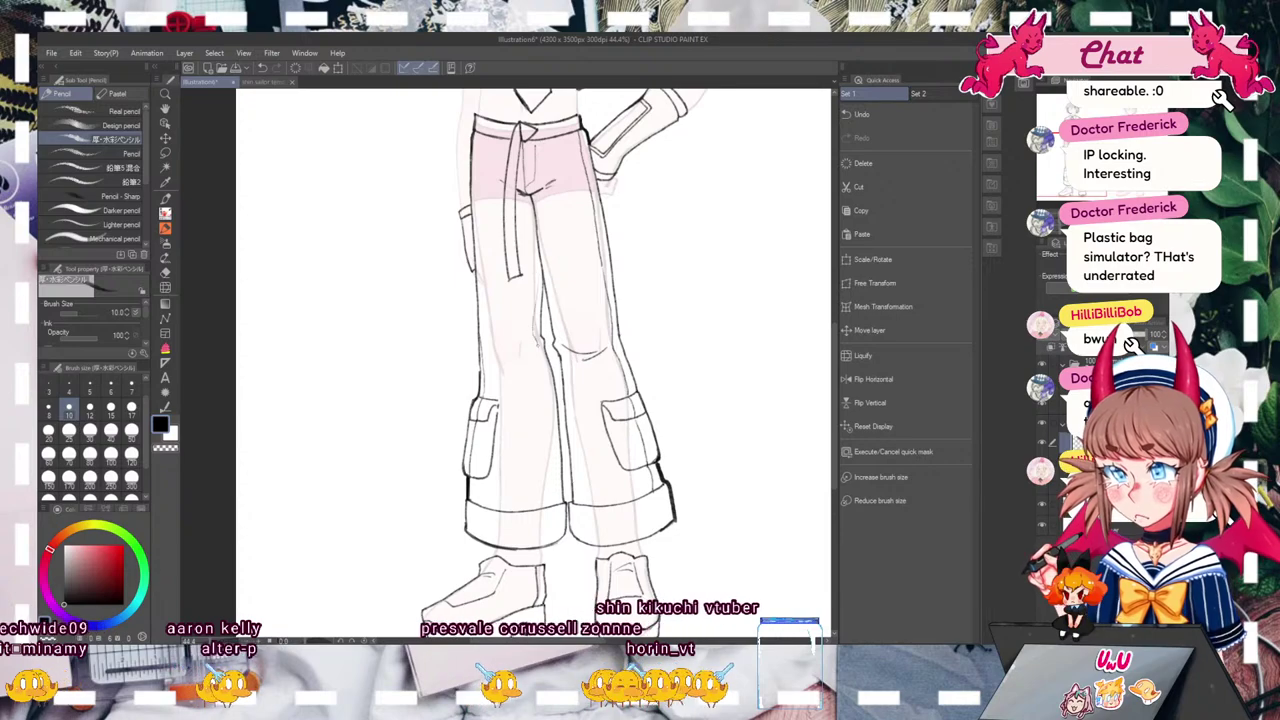
pyautogui.moveTo(515, 180); pyautogui.dragTo(456, 500)
pyautogui.scroll(-3, 505, 360)
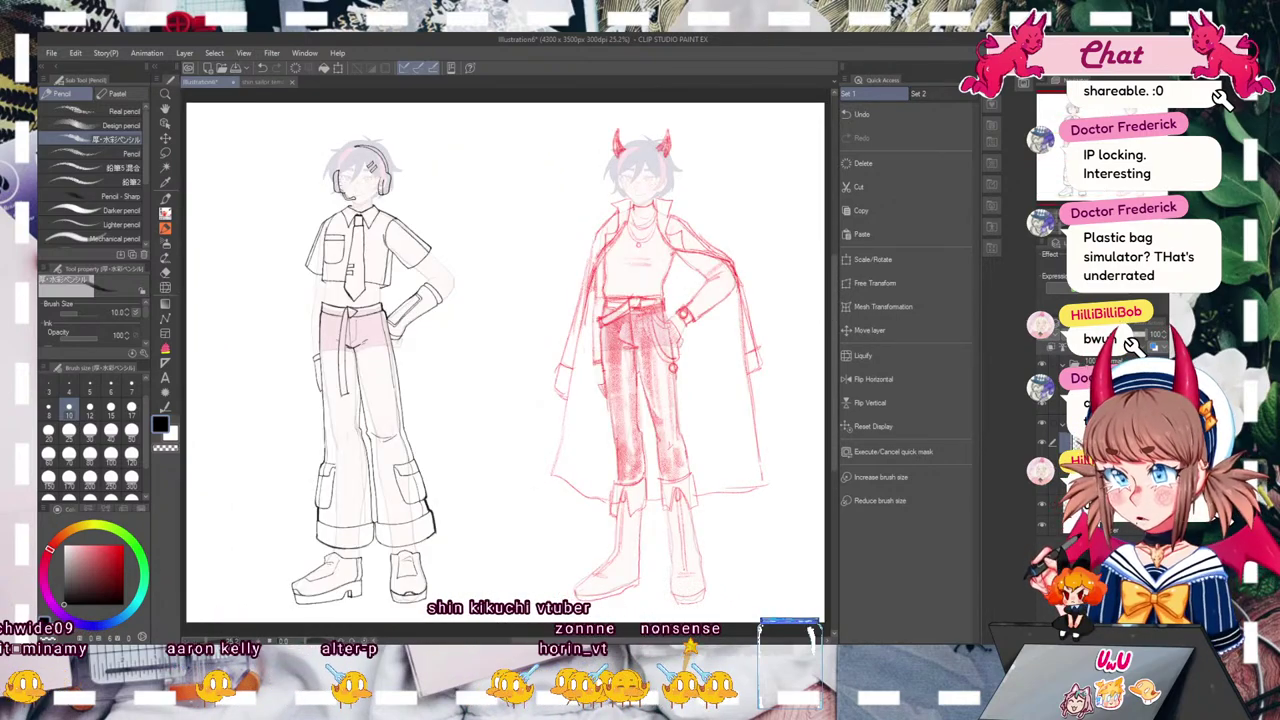
pyautogui.moveTo(505, 360); pyautogui.dragTo(613, 348)
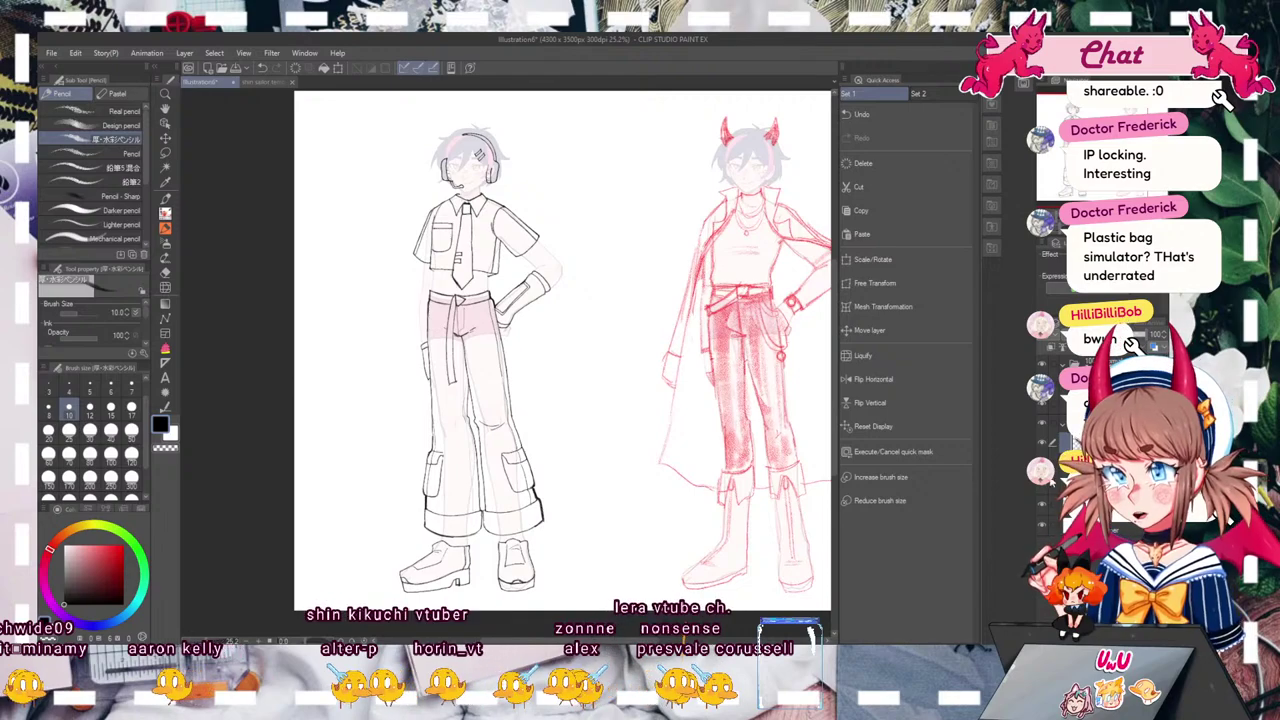
pyautogui.click(1043, 482)
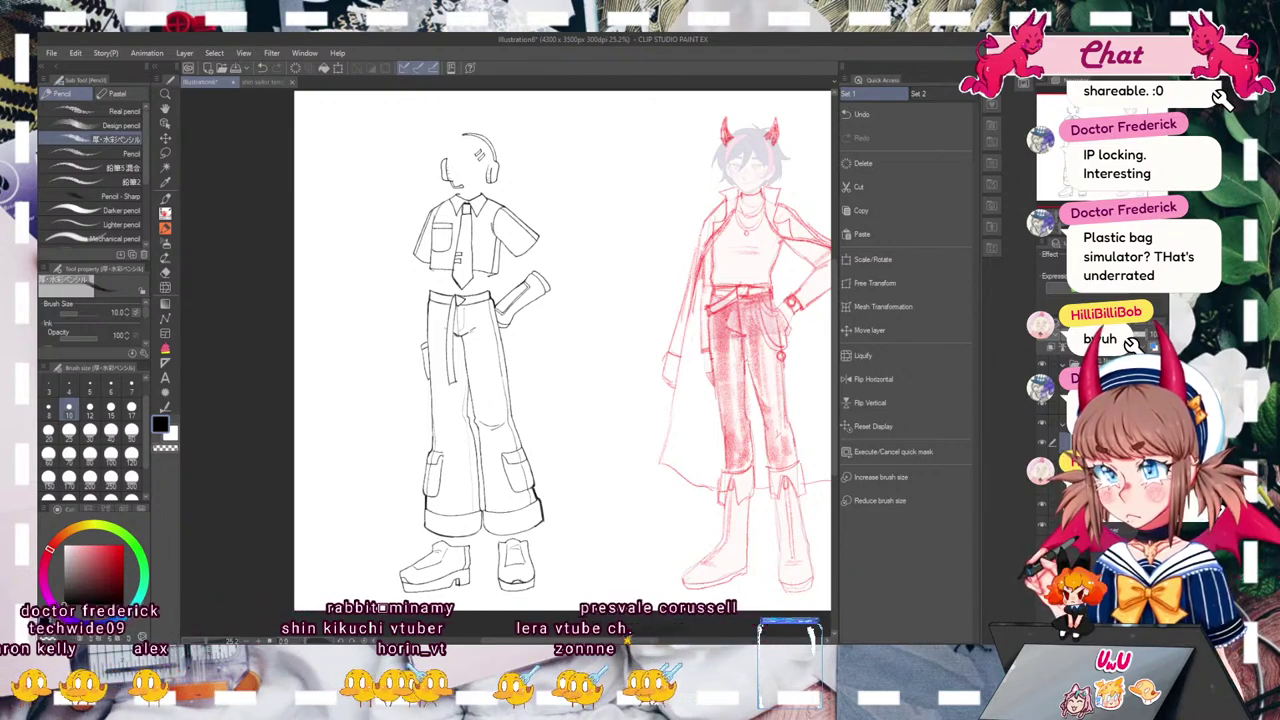
pyautogui.moveTo(560, 350); pyautogui.dragTo(609, 356)
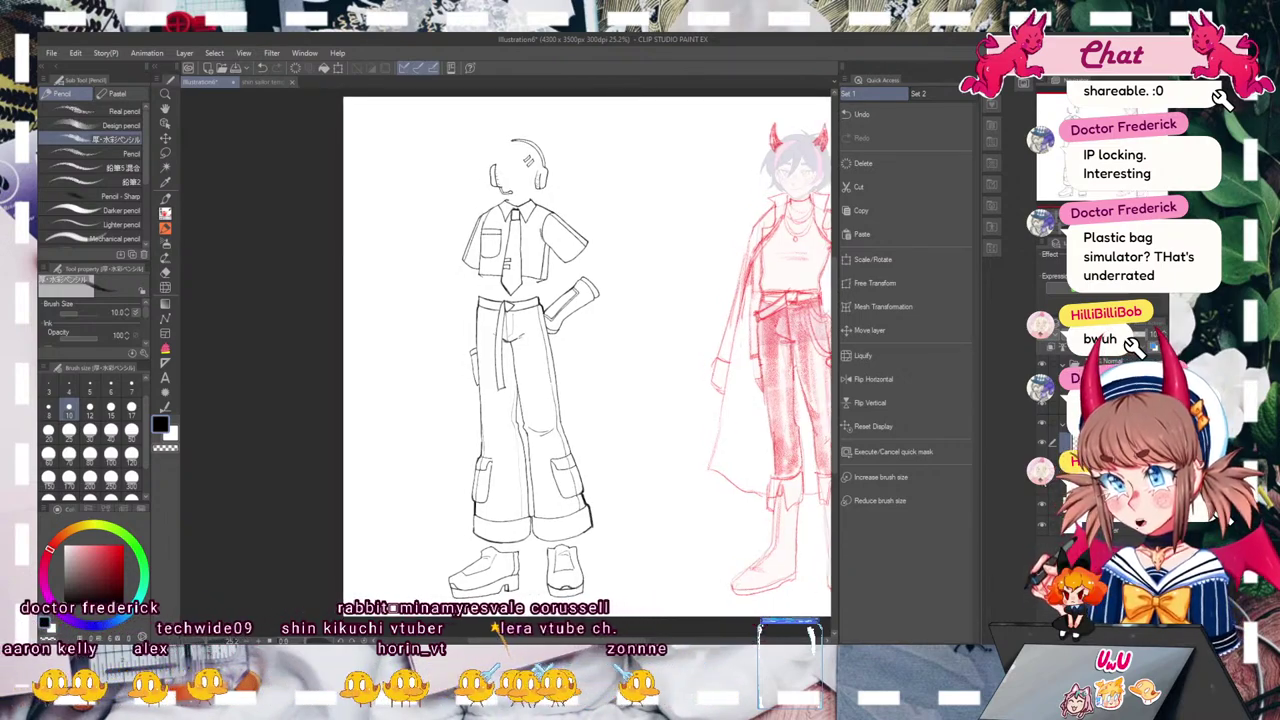
pyautogui.click(1043, 485)
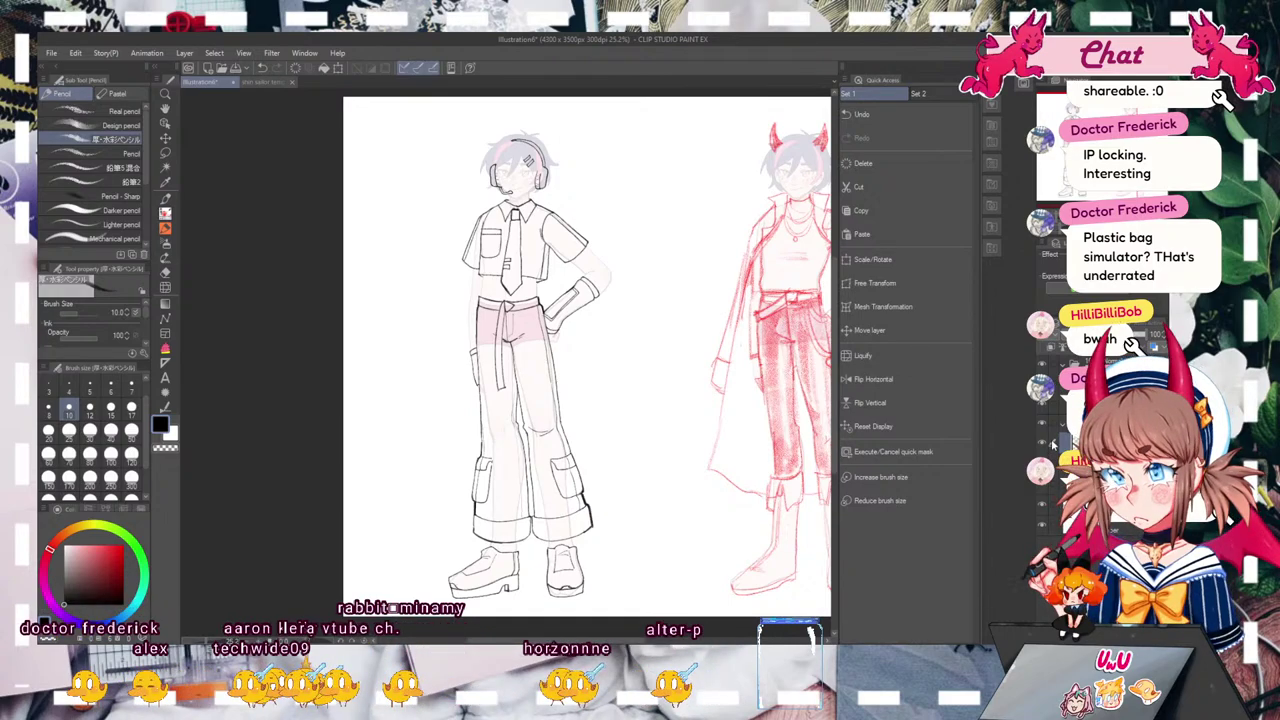
# Step: Ink a pointed tip on the hanging end of the belt with brush size 10
pyautogui.hotkey('ctrl', '+')
pyautogui.hotkey('ctrl', '+')
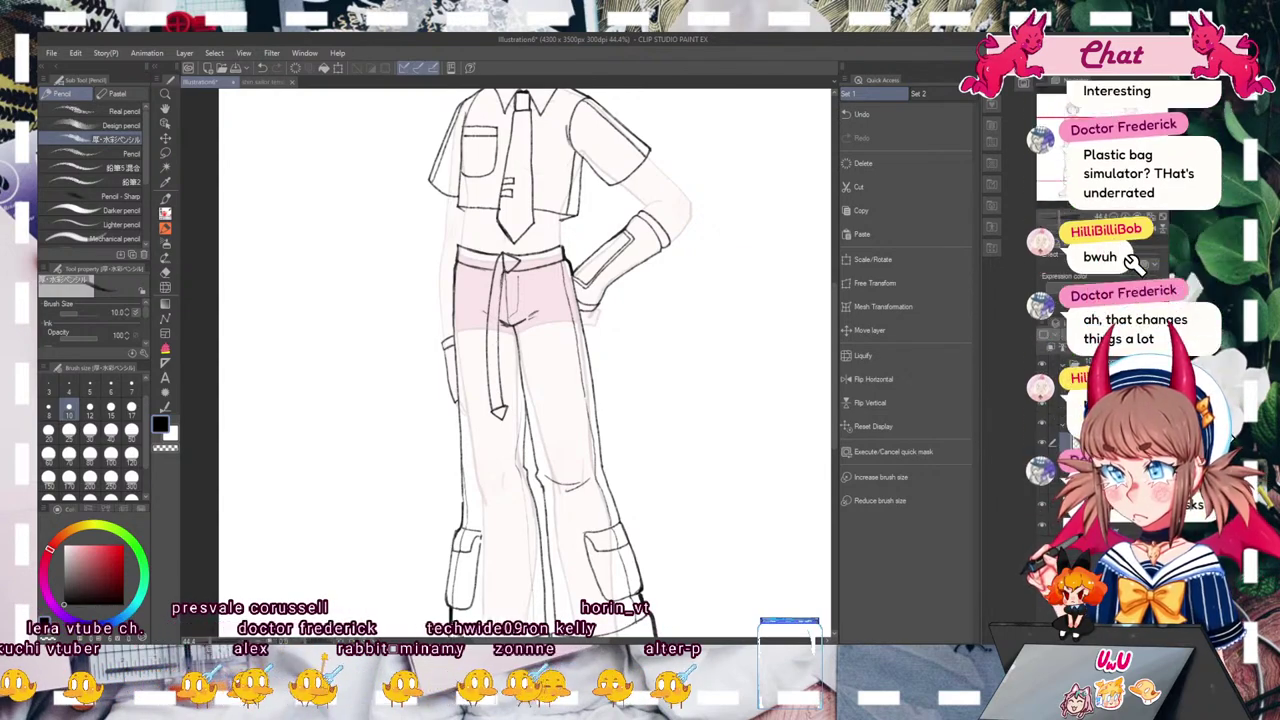
pyautogui.moveTo(520, 300); pyautogui.dragTo(482, 450)
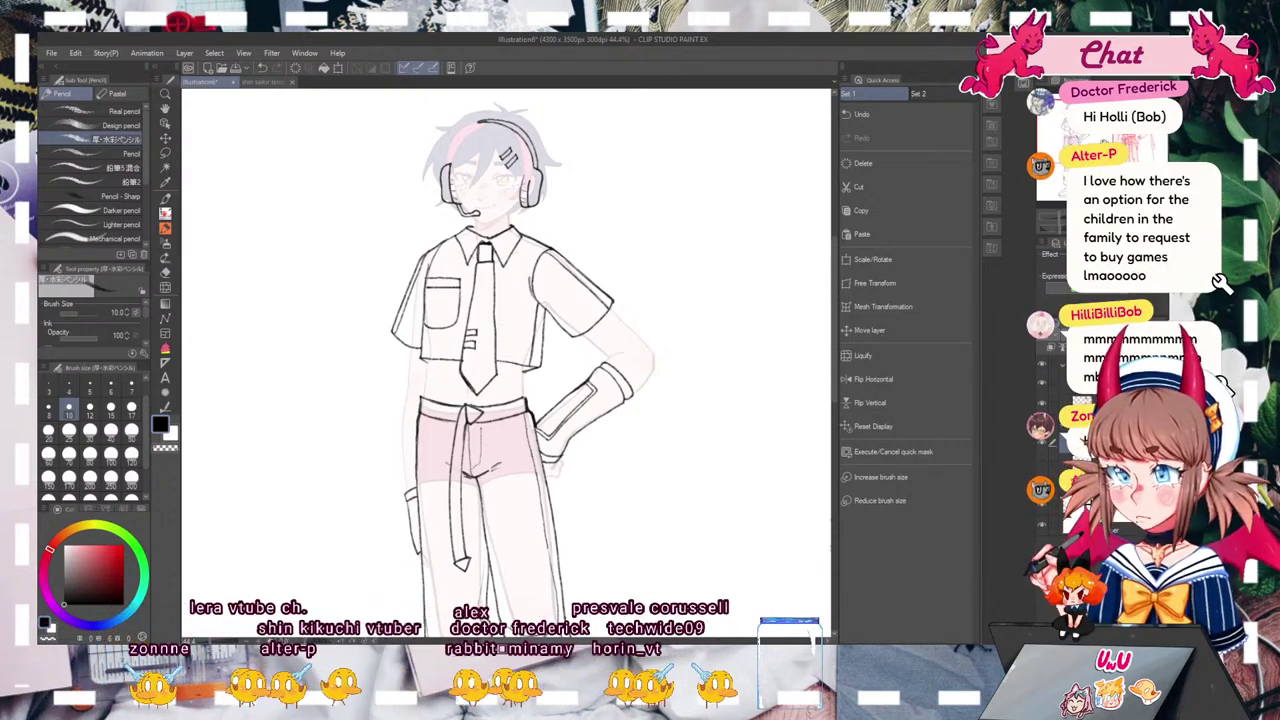
# Step: Fill the shirt half, collar and sleeve on the bent-arm side of the necktie with dark navy, using the gap-closing enclose fill
pyautogui.moveTo(1104, 140)
pyautogui.mouseDown()
pyautogui.moveTo(1100, 180)
pyautogui.moveTo(1097, 144)
pyautogui.mouseUp()
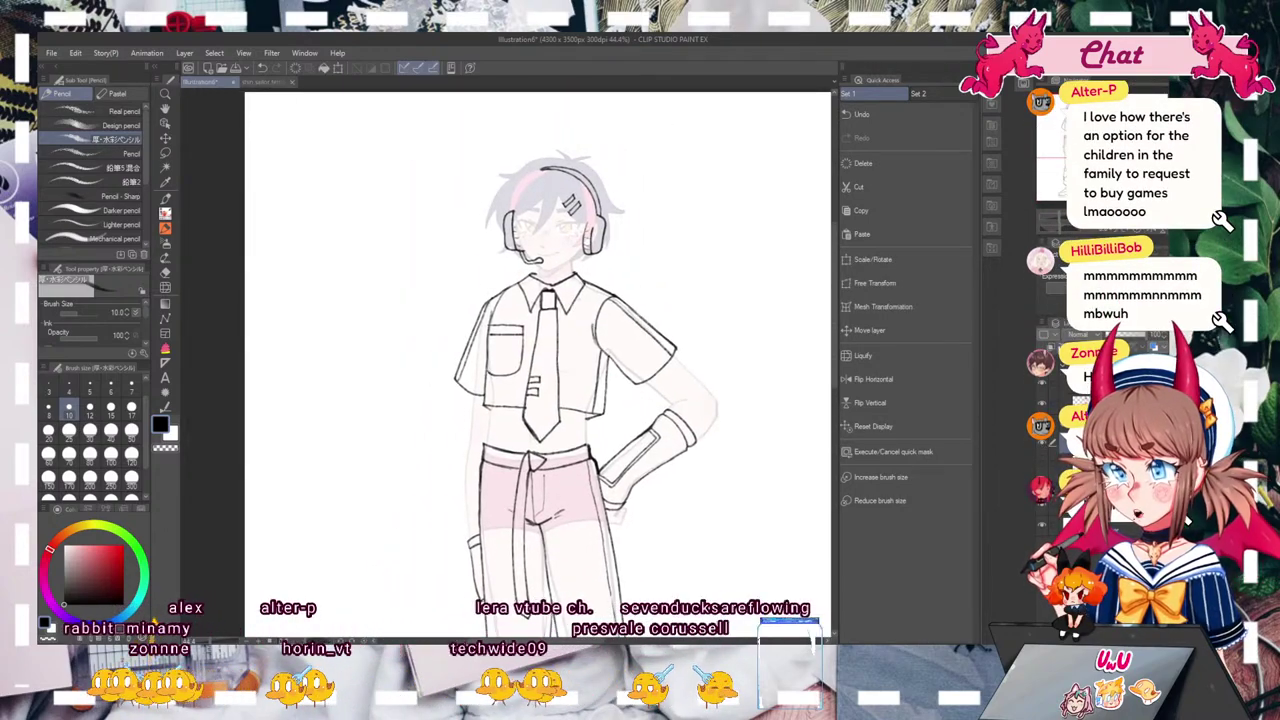
pyautogui.hotkey('ctrl', 'd')
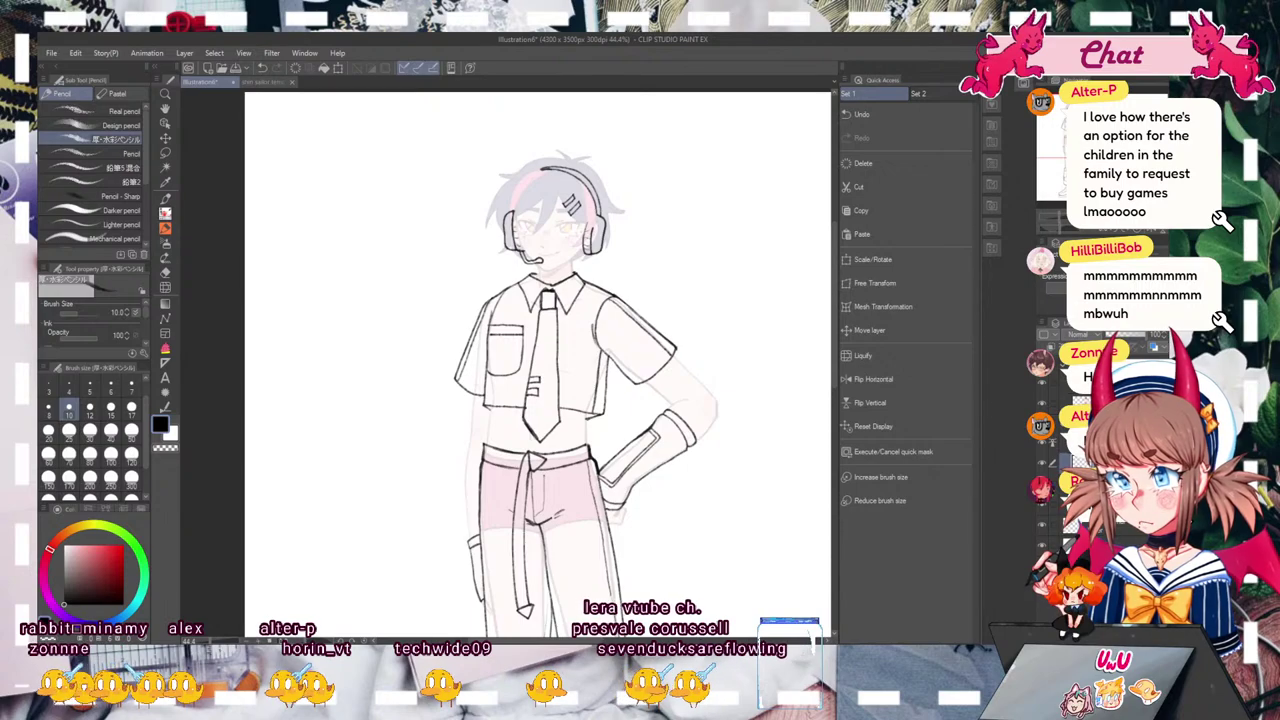
pyautogui.press('g')
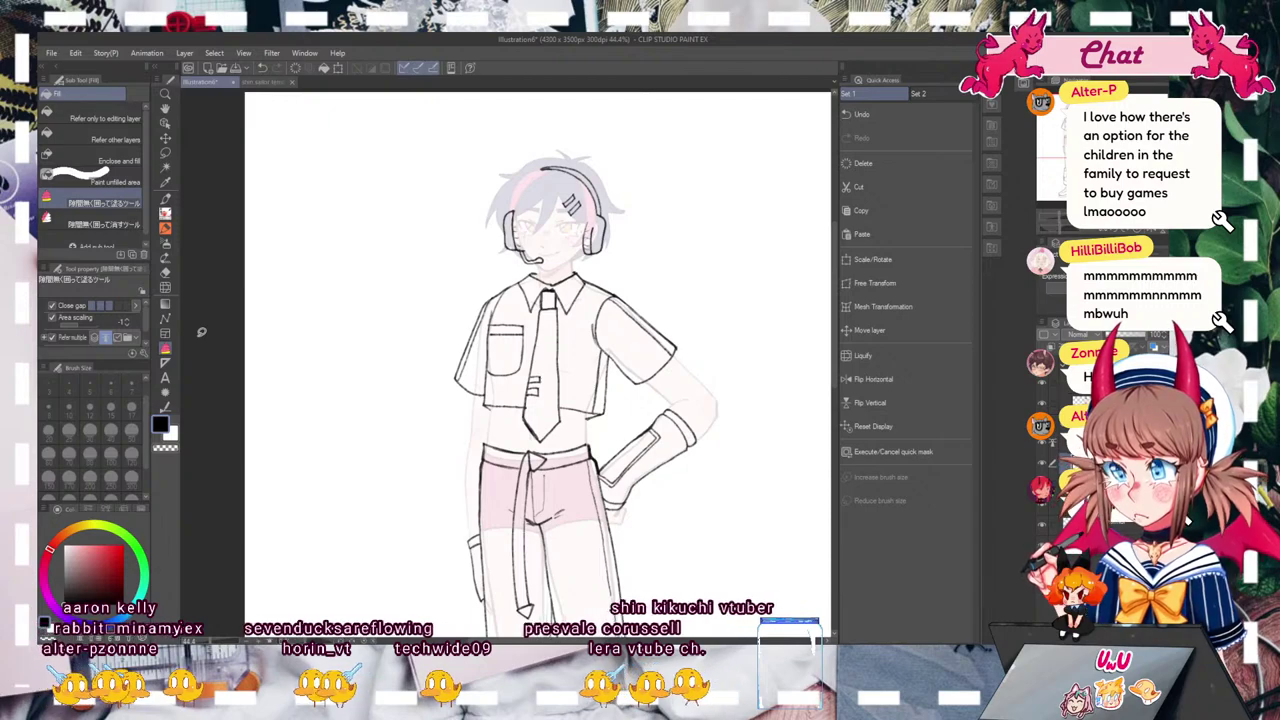
pyautogui.click(107, 621)
pyautogui.moveTo(98, 560); pyautogui.dragTo(93, 569)
pyautogui.click(80, 621)
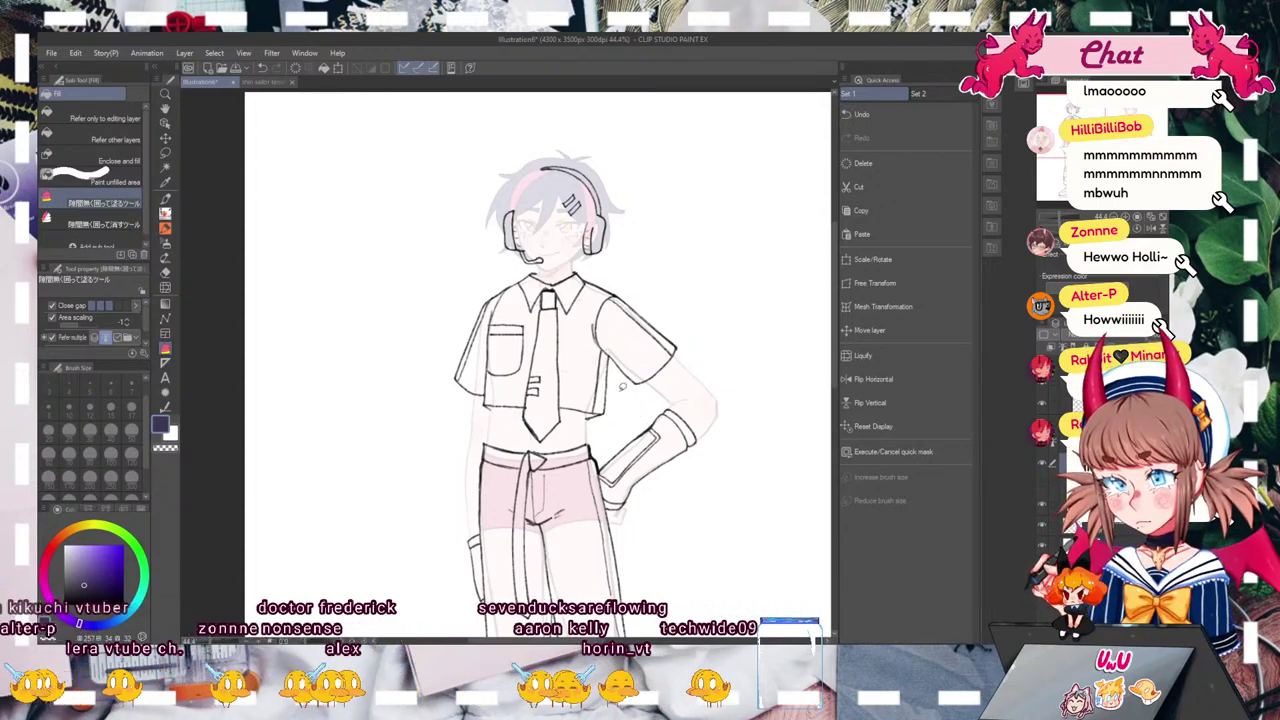
pyautogui.moveTo(612, 418)
pyautogui.mouseDown()
pyautogui.moveTo(584, 414)
pyautogui.moveTo(558, 285)
pyautogui.moveTo(705, 402)
pyautogui.moveTo(558, 412)
pyautogui.mouseUp()
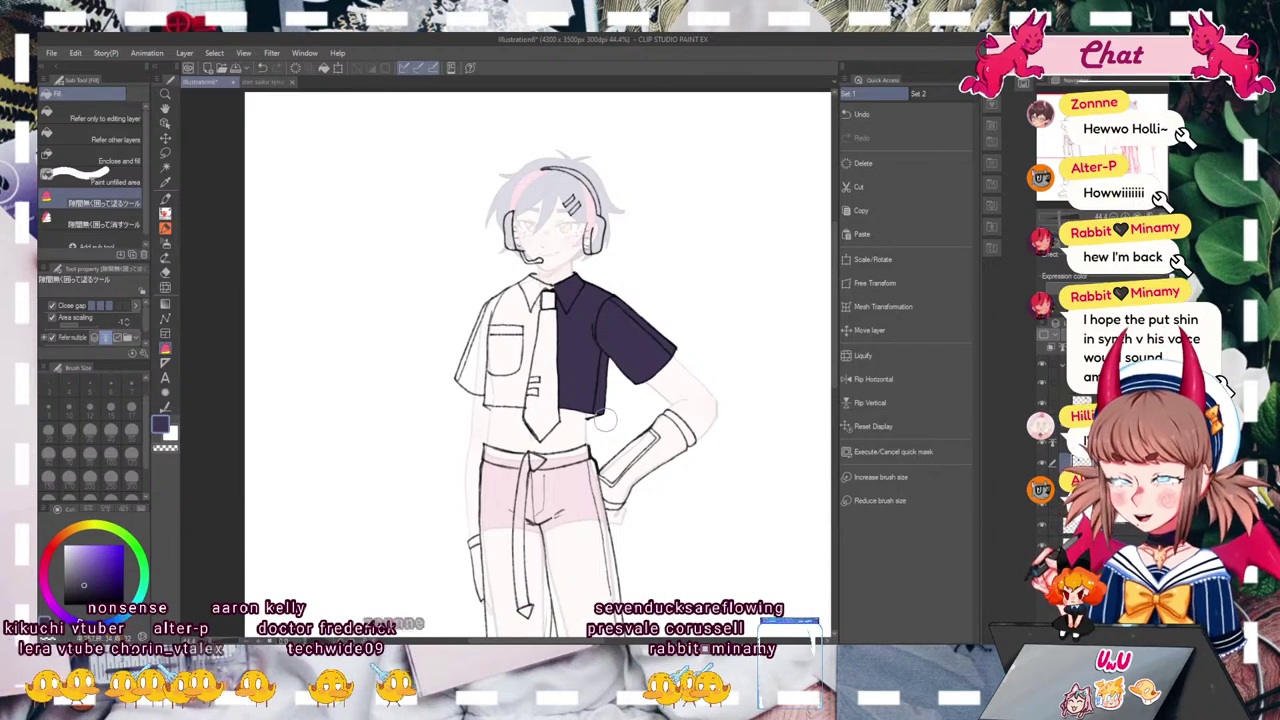
# Step: Raise the base character to full opacity, sample the pink of its shorts for the Muk 04 Round brush, and fade the base again
pyautogui.press('b')
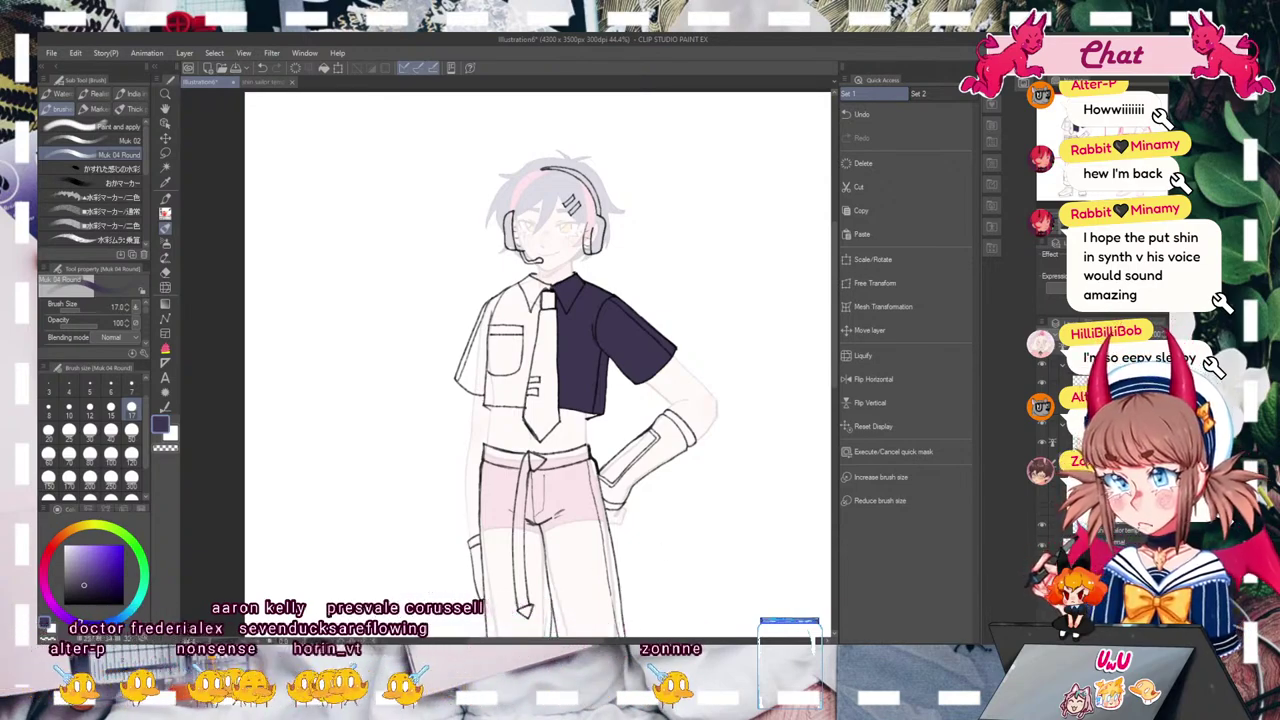
pyautogui.click(1130, 340)
pyautogui.keyDown('alt'); pyautogui.click(570, 485); pyautogui.keyUp('alt')
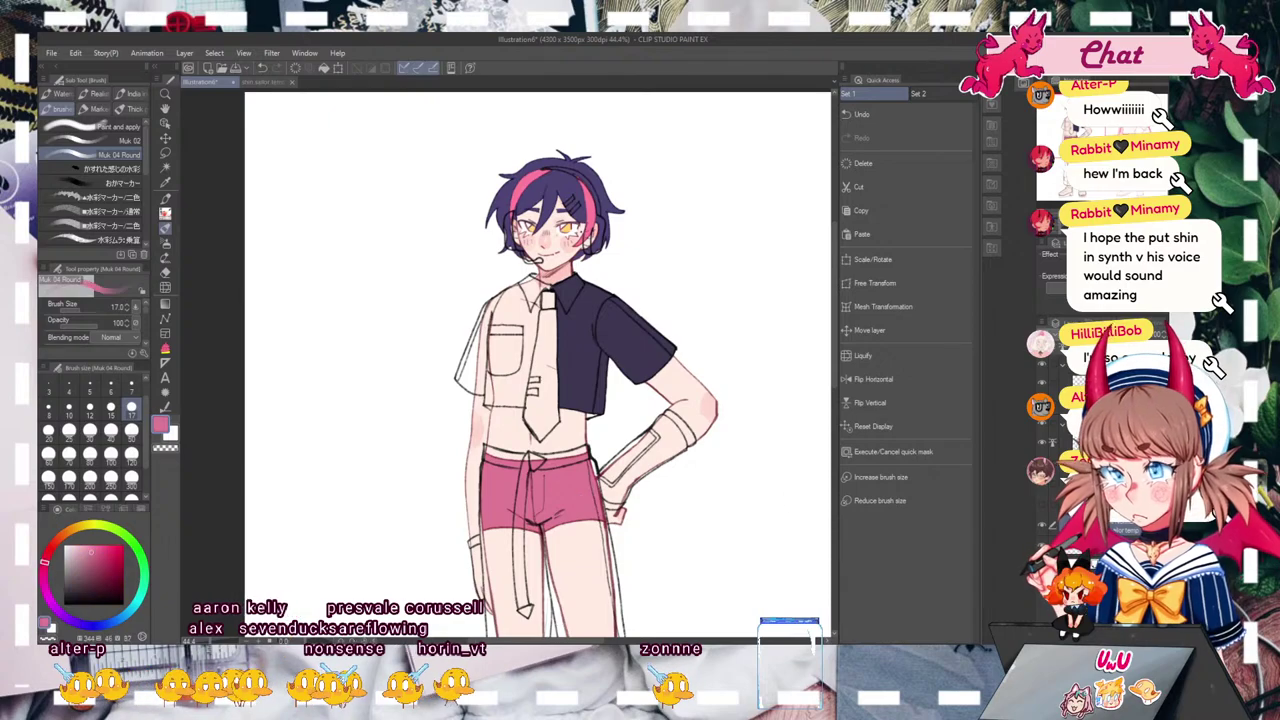
pyautogui.moveTo(1140, 340); pyautogui.dragTo(1100, 340)
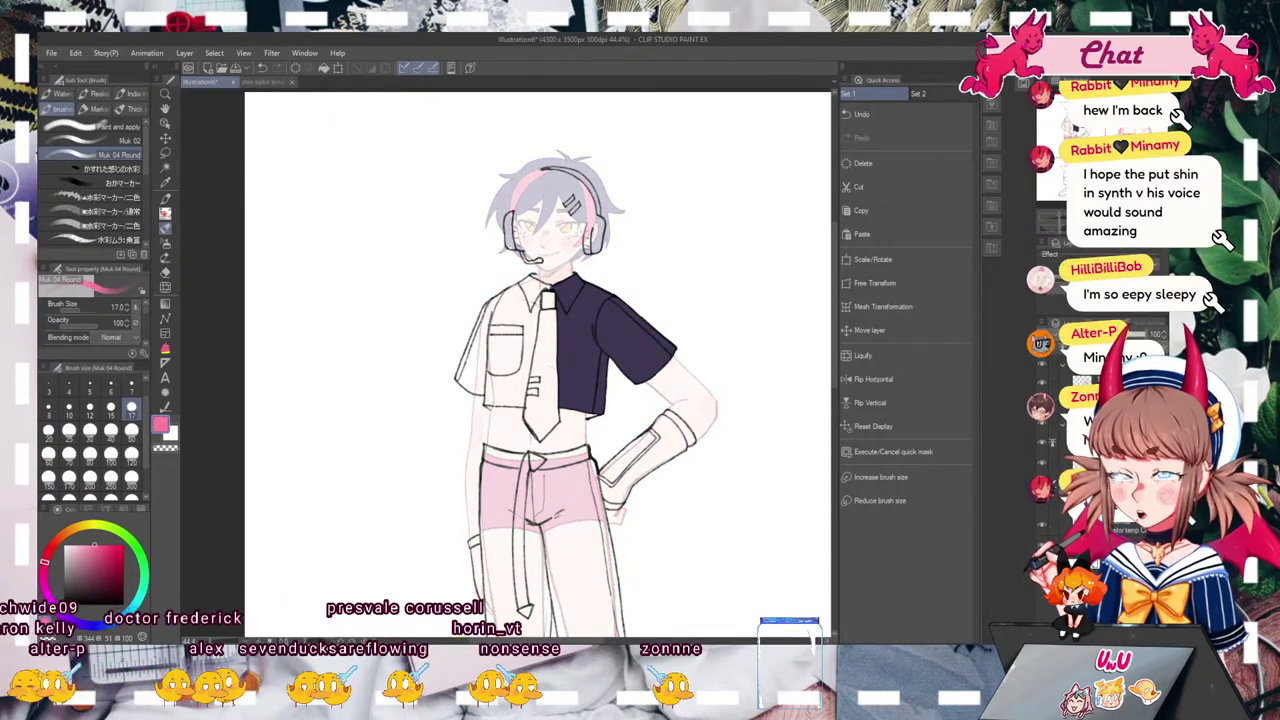
pyautogui.click(166, 375)
pyautogui.moveTo(536, 413)
pyautogui.mouseDown()
pyautogui.moveTo(554, 287)
pyautogui.moveTo(465, 330)
pyautogui.moveTo(530, 262)
pyautogui.mouseUp()
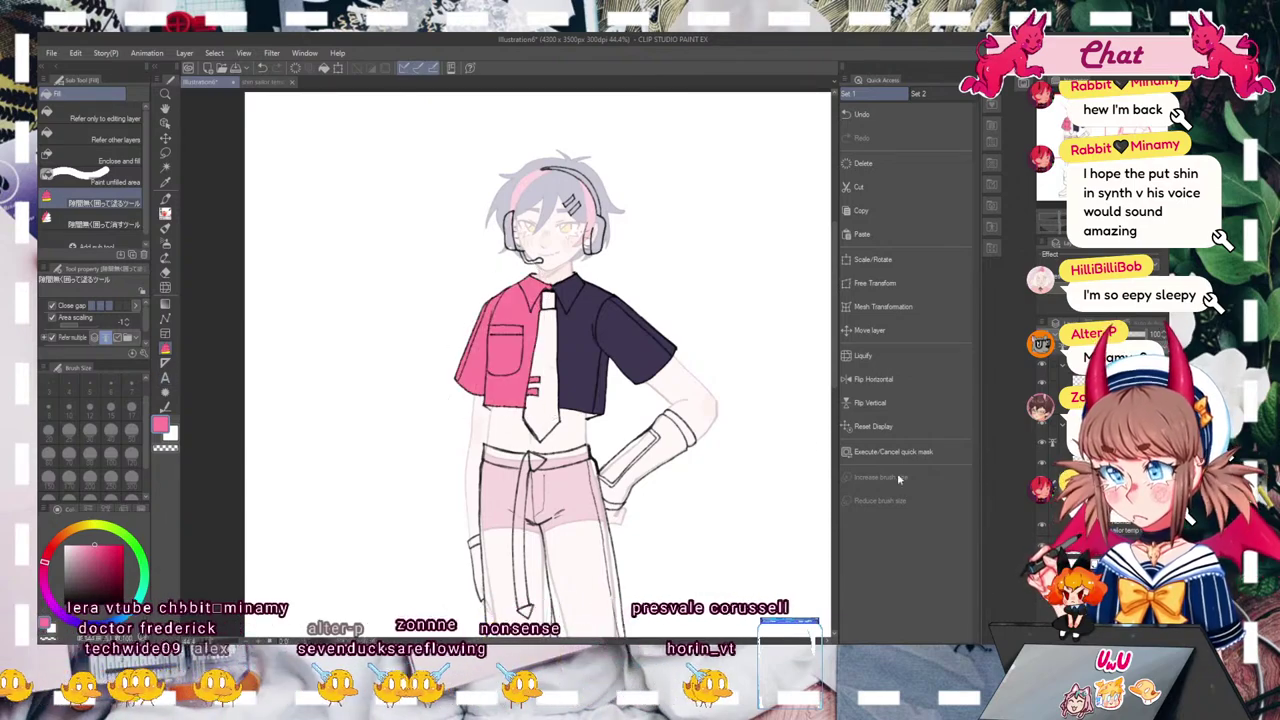
pyautogui.moveTo(628, 287)
pyautogui.mouseDown()
pyautogui.moveTo(670, 388)
pyautogui.moveTo(694, 331)
pyautogui.mouseUp()
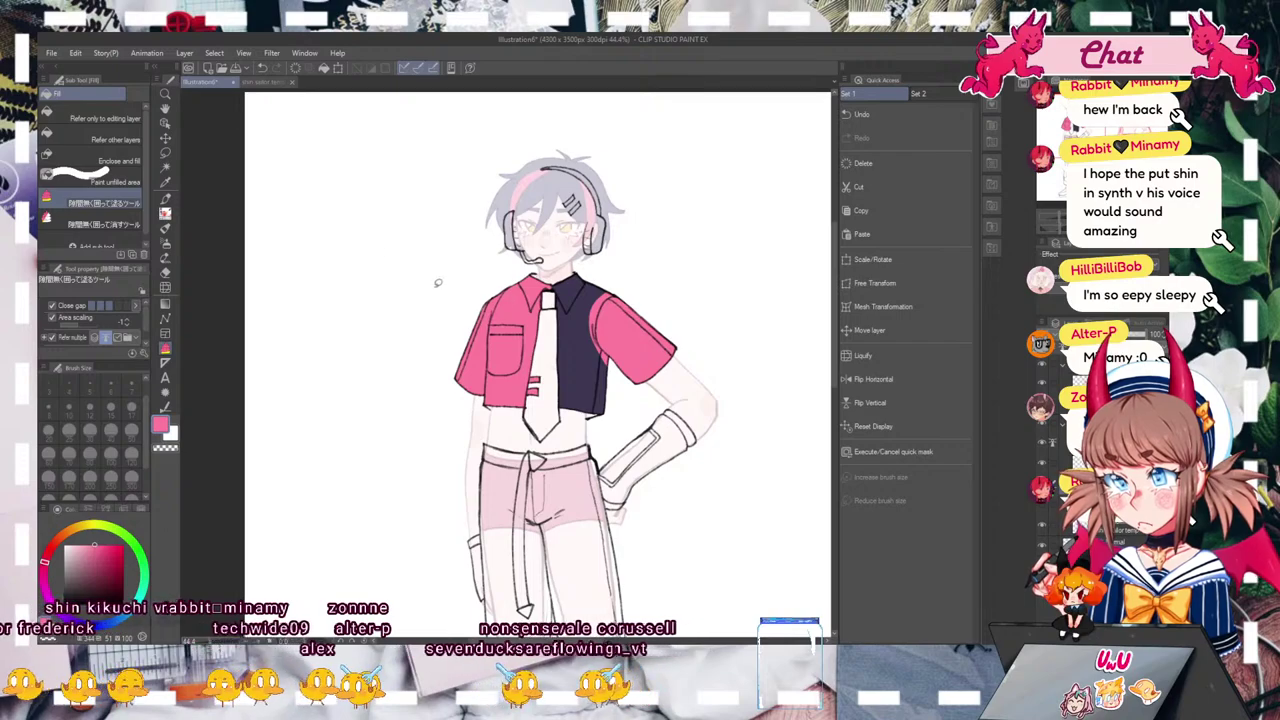
pyautogui.hotkey('ctrl', 'z')
pyautogui.click(262, 68)
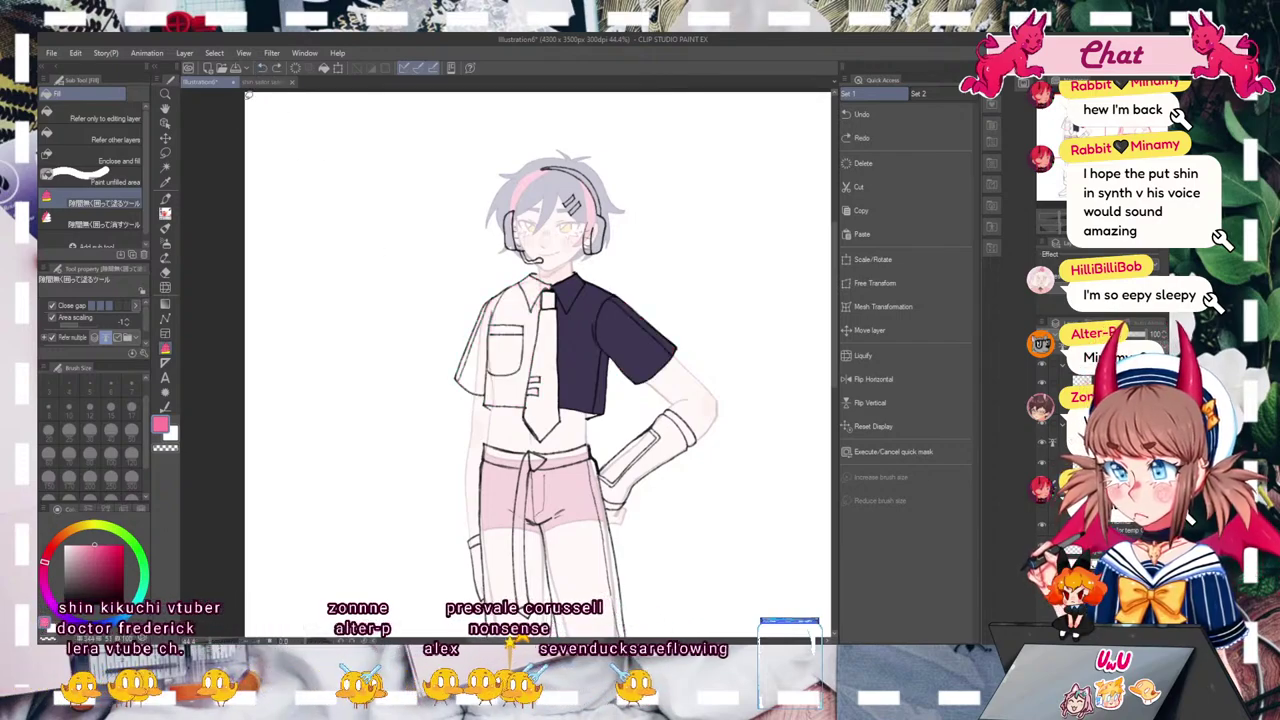
# Step: Fill the shirt half, collar and sleeve on the straight-arm side of the necktie with pink, clearing the colour from the tie clip
pyautogui.moveTo(556, 286)
pyautogui.mouseDown()
pyautogui.moveTo(434, 397)
pyautogui.moveTo(534, 434)
pyautogui.mouseUp()
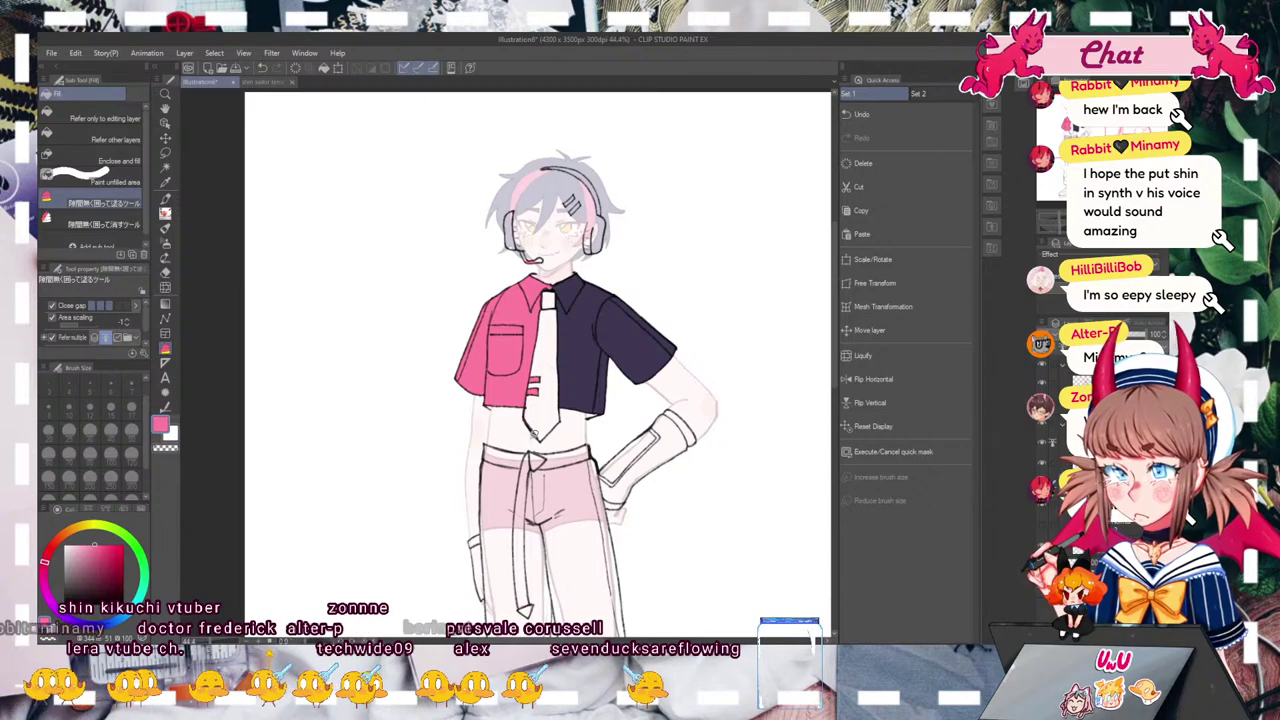
pyautogui.press('e')
pyautogui.moveTo(538, 376); pyautogui.dragTo(536, 396)
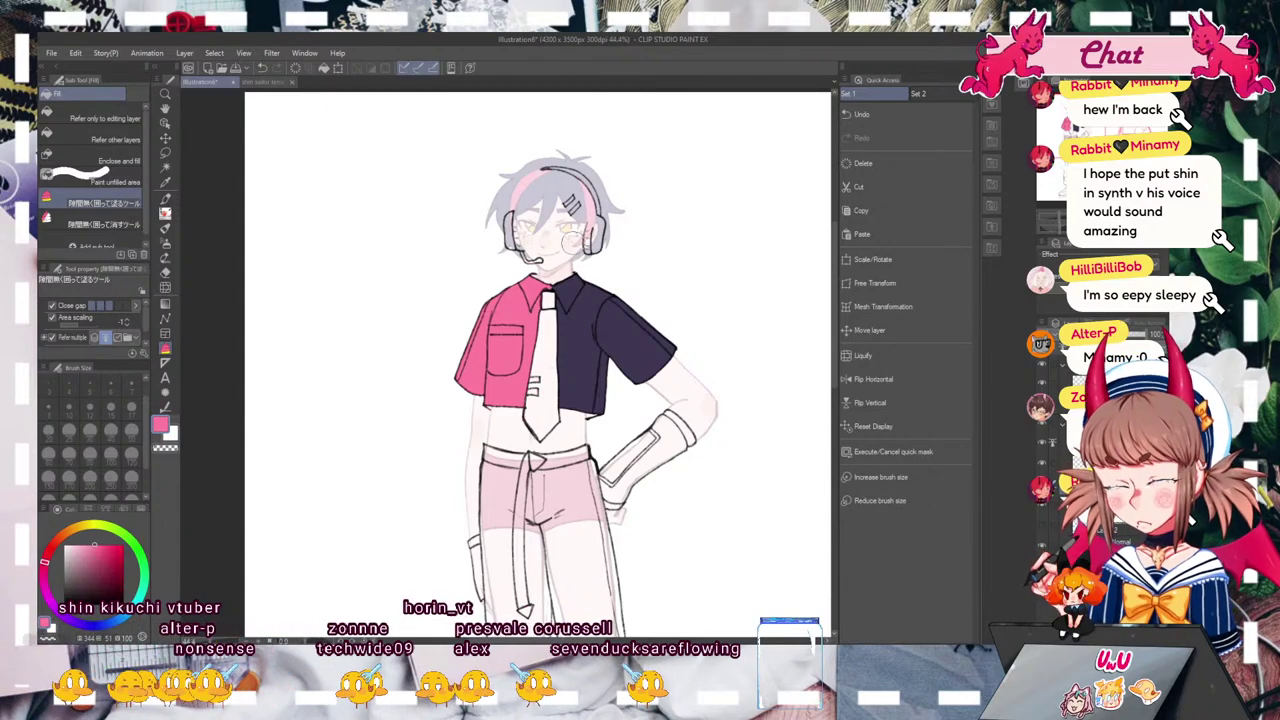
# Step: Sample the shirt's pink and fill the bent-arm sleeve and the narrow side panel of the navy shirt half with it
pyautogui.click(166, 213)
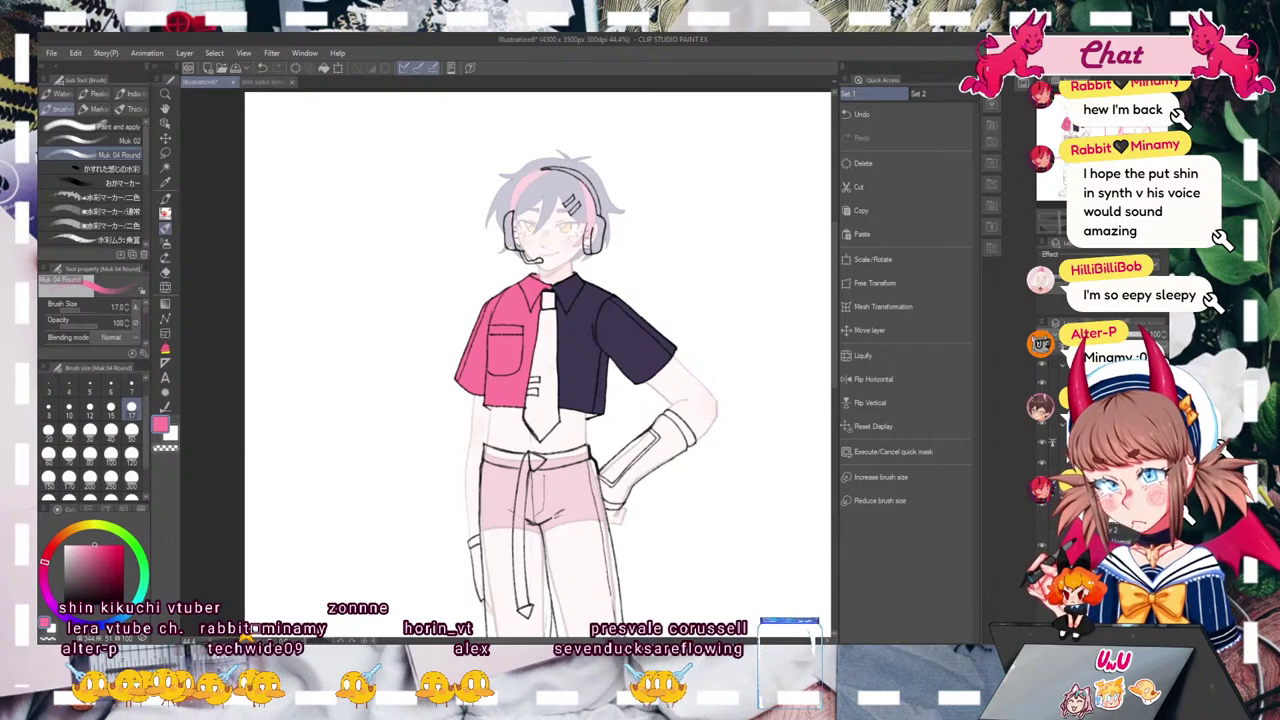
pyautogui.keyDown('alt'); pyautogui.click(590, 350); pyautogui.keyUp('alt')
pyautogui.click(166, 349)
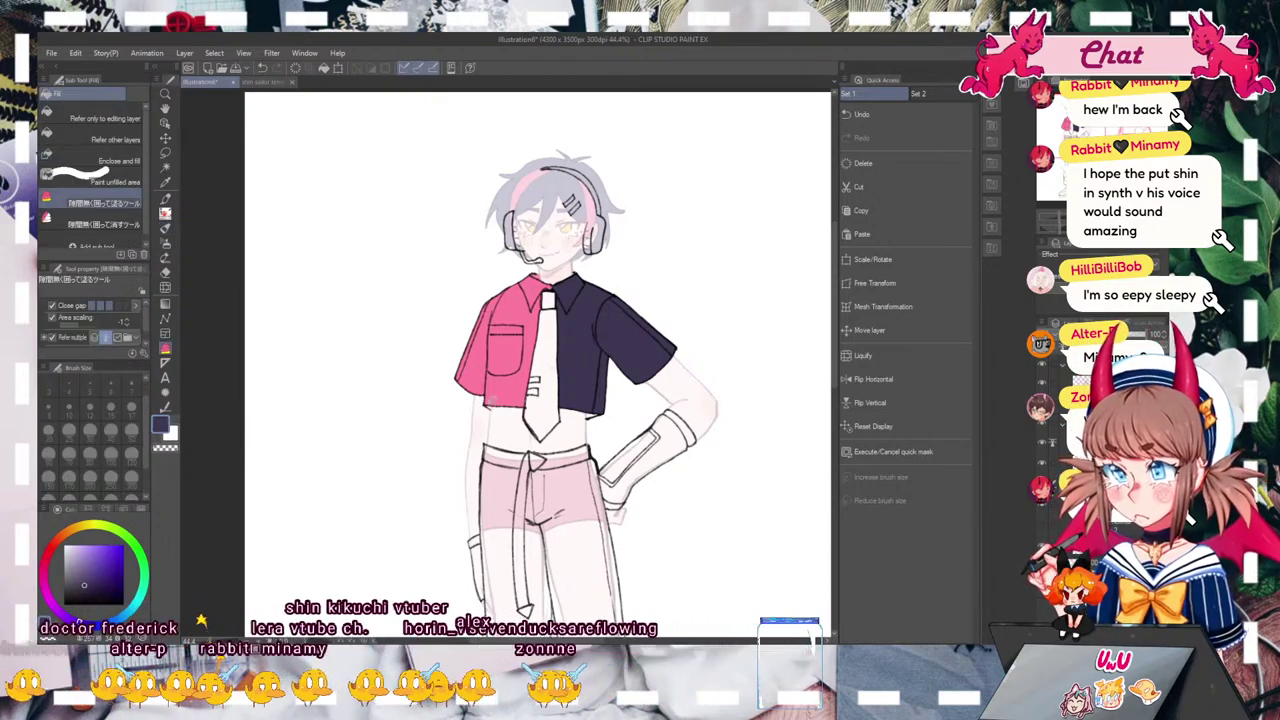
pyautogui.keyDown('alt'); pyautogui.click(505, 398); pyautogui.keyUp('alt')
pyautogui.moveTo(626, 290)
pyautogui.mouseDown()
pyautogui.moveTo(646, 390)
pyautogui.moveTo(702, 315)
pyautogui.mouseUp()
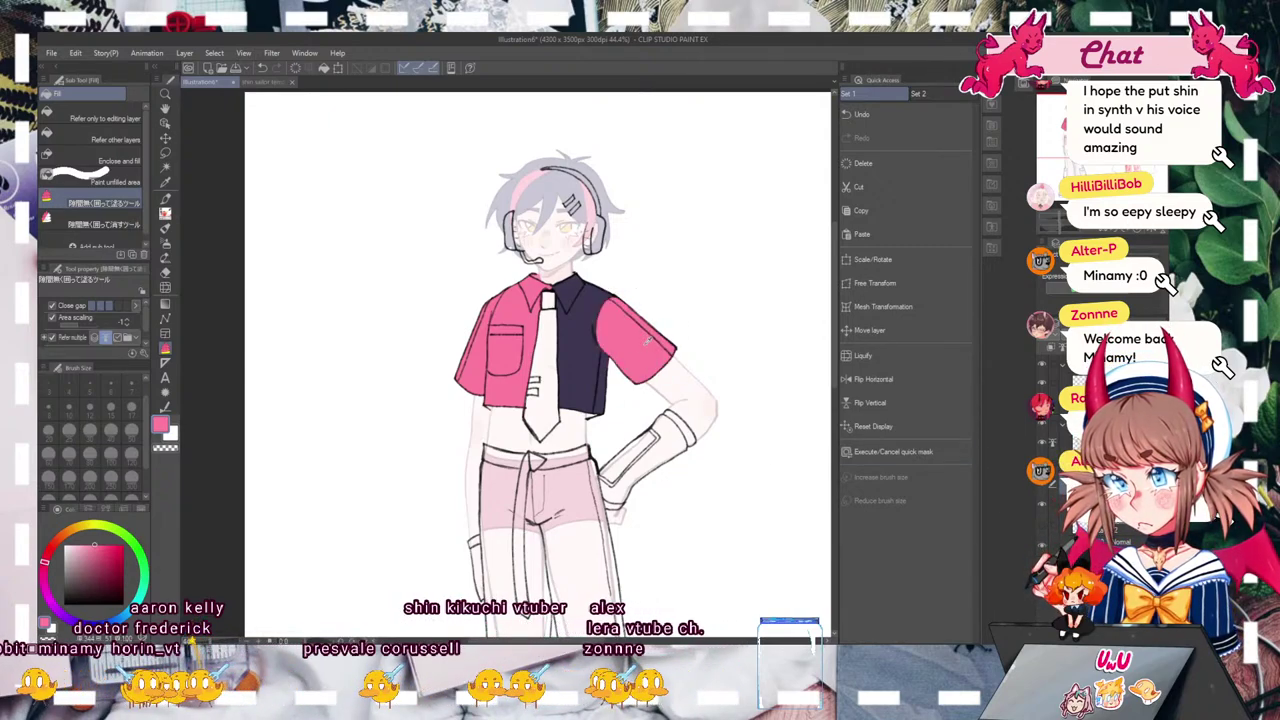
# Step: Sample the shirt's navy and fill the chest pocket's flap and the stripes on both sleeves
pyautogui.click(165, 228)
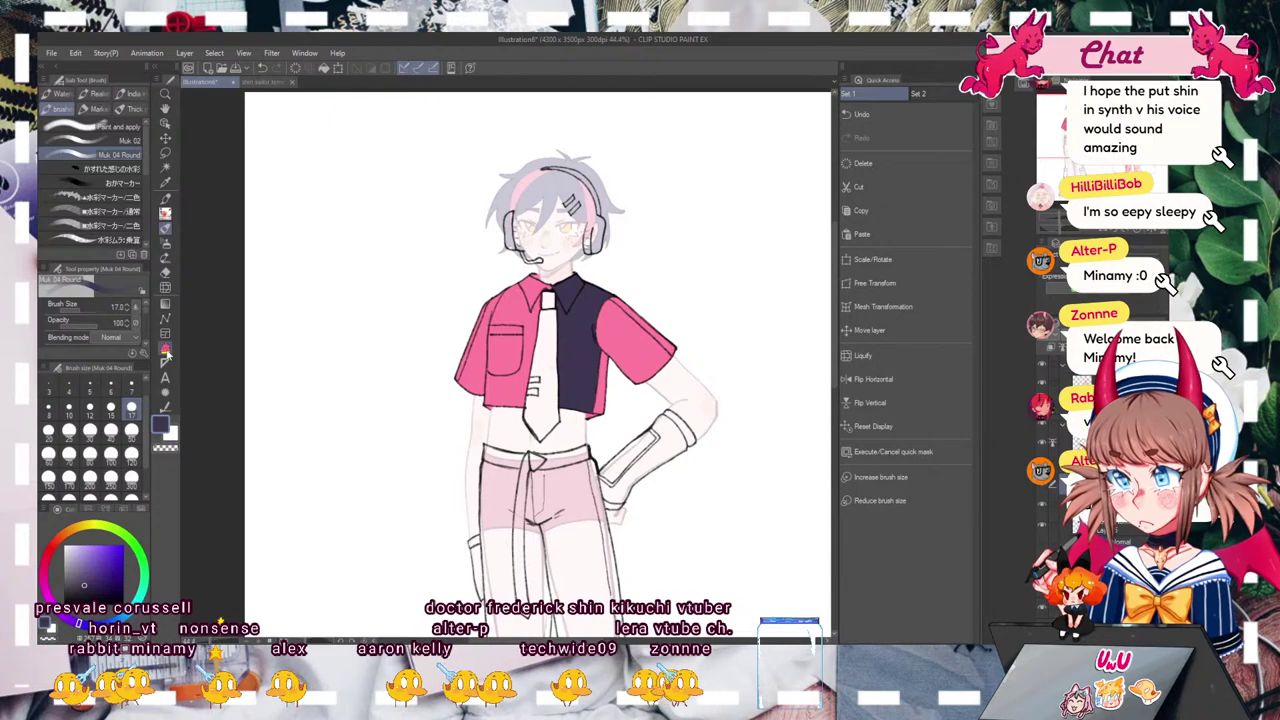
pyautogui.press('g')
pyautogui.click(505, 330)
pyautogui.moveTo(484, 306)
pyautogui.mouseDown()
pyautogui.moveTo(450, 385)
pyautogui.moveTo(492, 296)
pyautogui.mouseUp()
pyautogui.moveTo(1043, 222); pyautogui.dragTo(1059, 219)
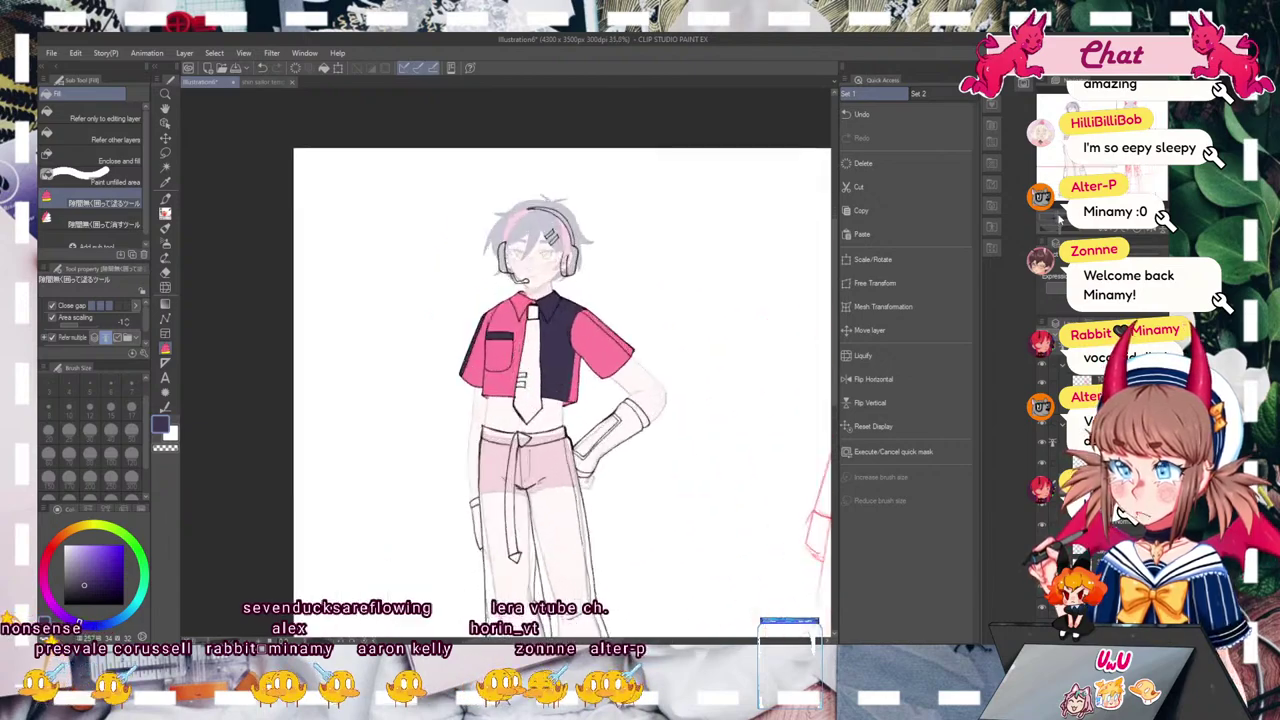
pyautogui.scroll(1, 640, 293)
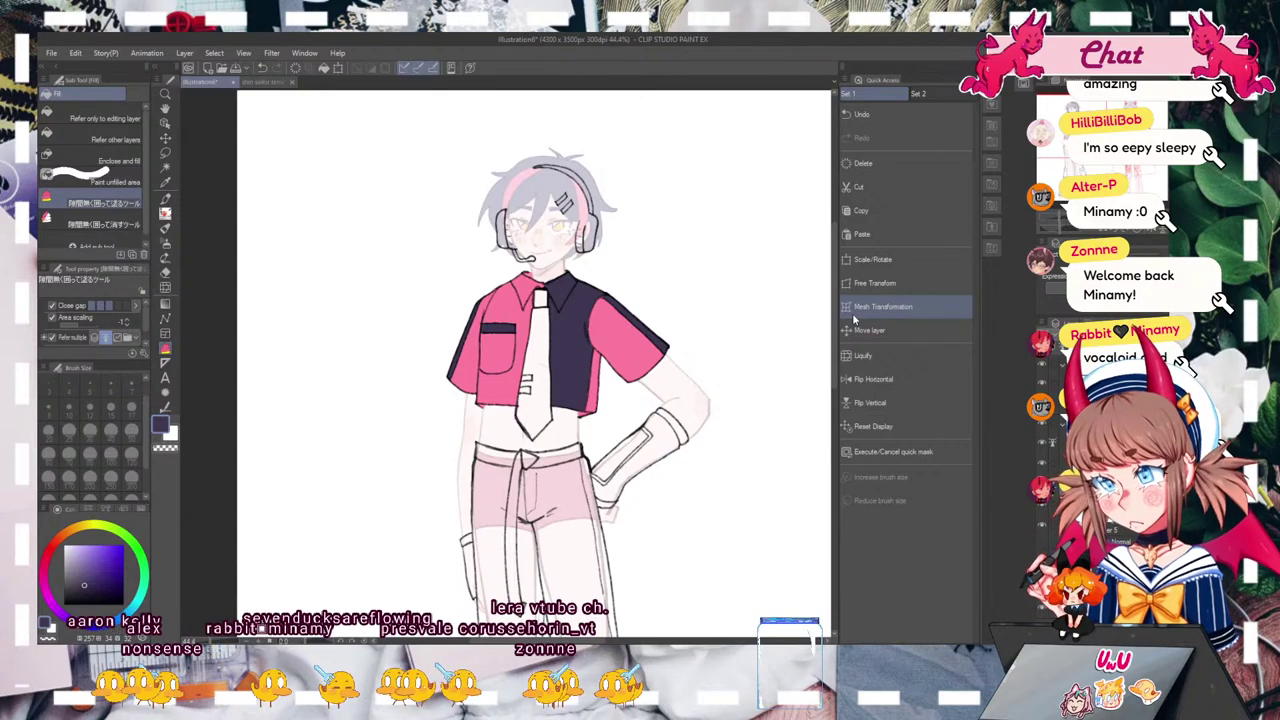
# Step: Undo the navy sleeve stripes, and fill the inner section of the straight-arm sleeve and the bent-arm sleeve's stripe with navy
pyautogui.hotkey('ctrl', 'z')
pyautogui.hotkey('ctrl', 'z')
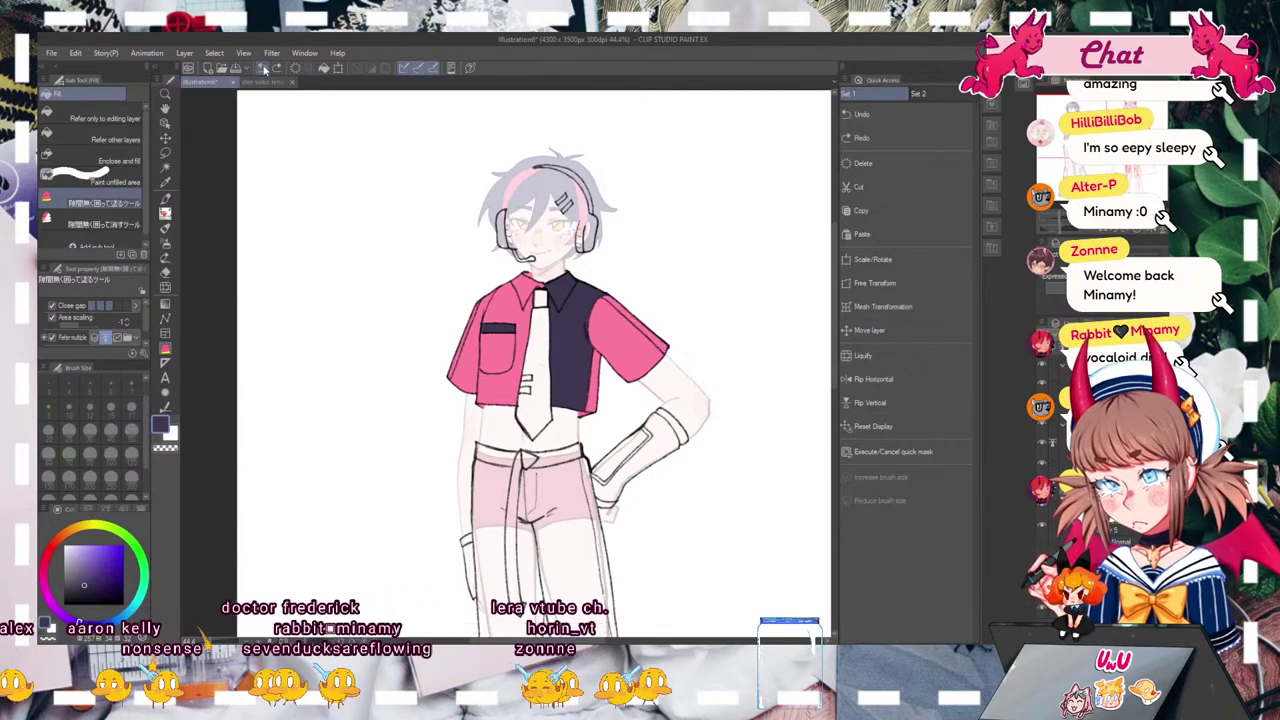
pyautogui.moveTo(500, 281)
pyautogui.mouseDown()
pyautogui.moveTo(454, 376)
pyautogui.moveTo(470, 392)
pyautogui.moveTo(490, 310)
pyautogui.mouseUp()
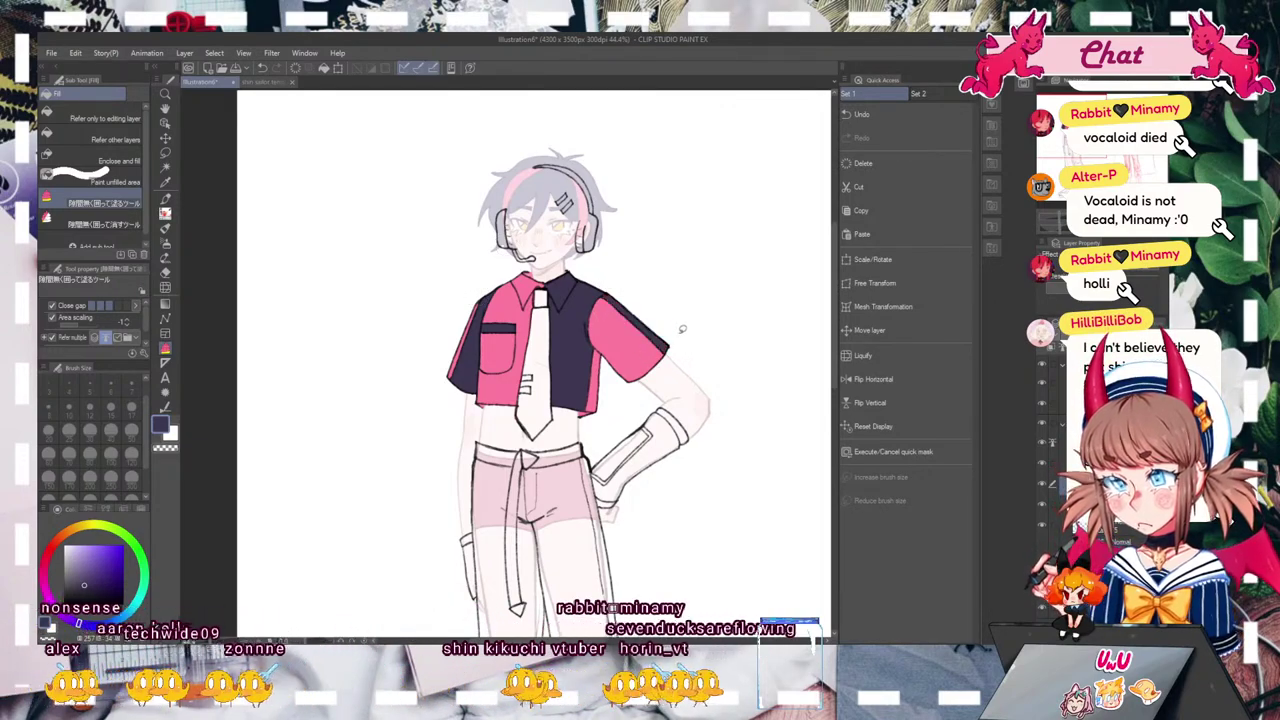
# Step: Check the whole figure, sample the shirt's pink and fill the headset's ear cups and microphone arm with it
pyautogui.hotkey('ctrl', '0')
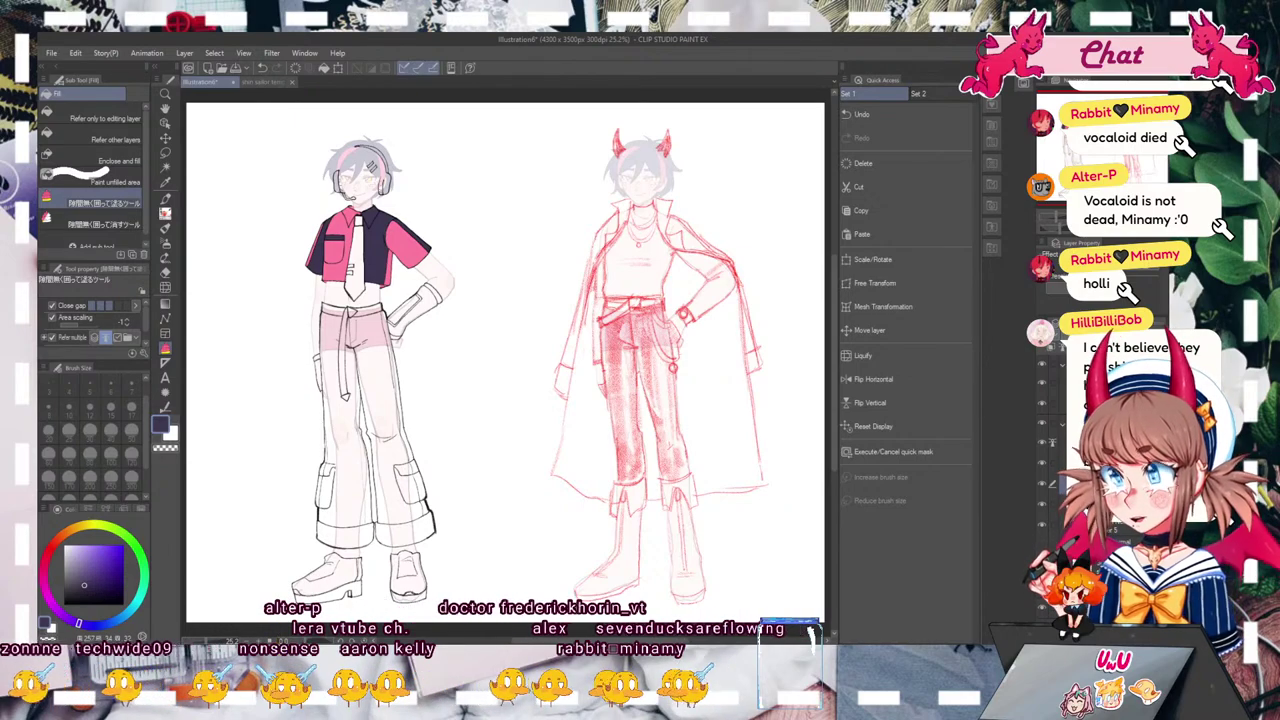
pyautogui.moveTo(508, 362); pyautogui.dragTo(645, 511)
pyautogui.hotkey('ctrl', '+')
pyautogui.moveTo(508, 450); pyautogui.dragTo(518, 399)
pyautogui.scroll(4, 545, 370)
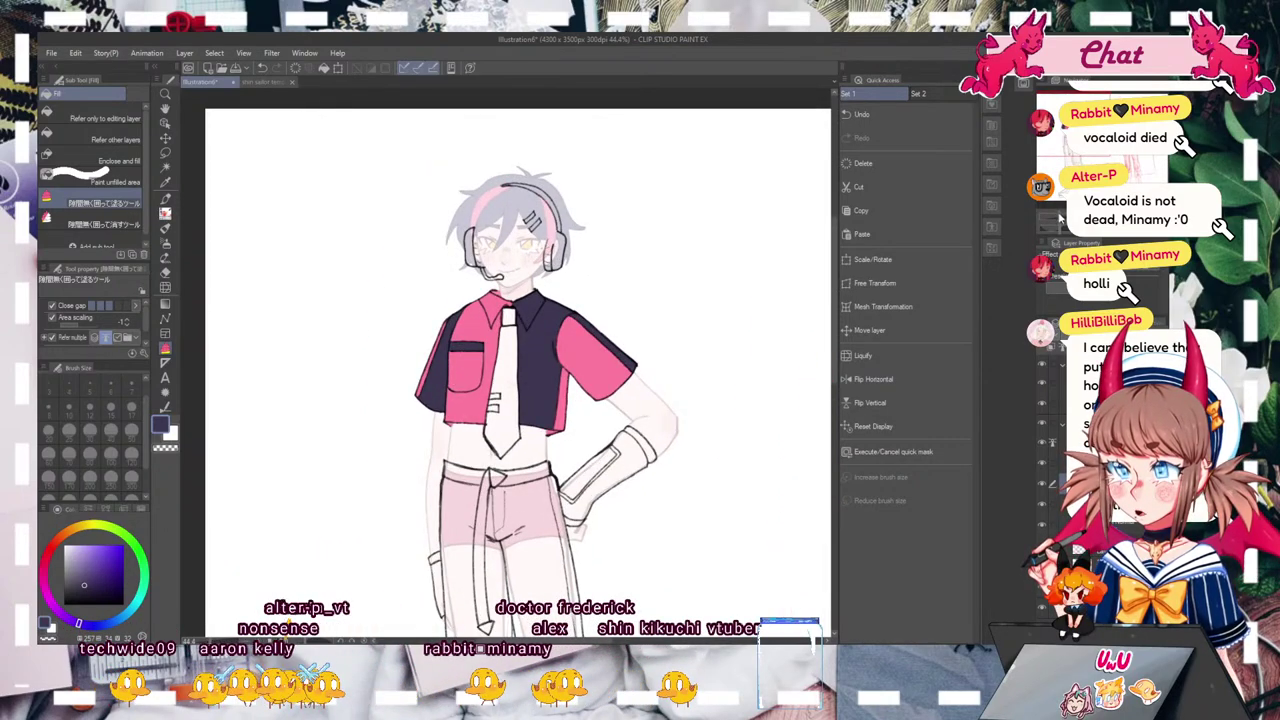
pyautogui.scroll(2, 502, 365)
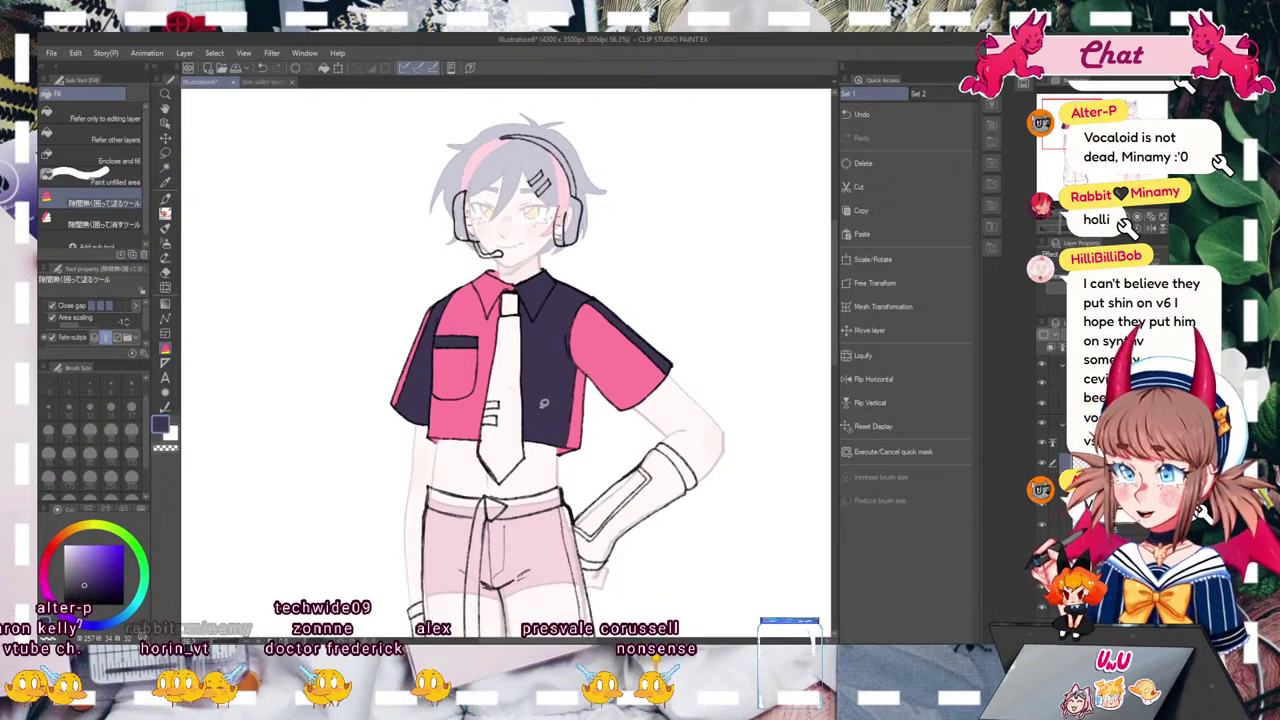
pyautogui.press('b')
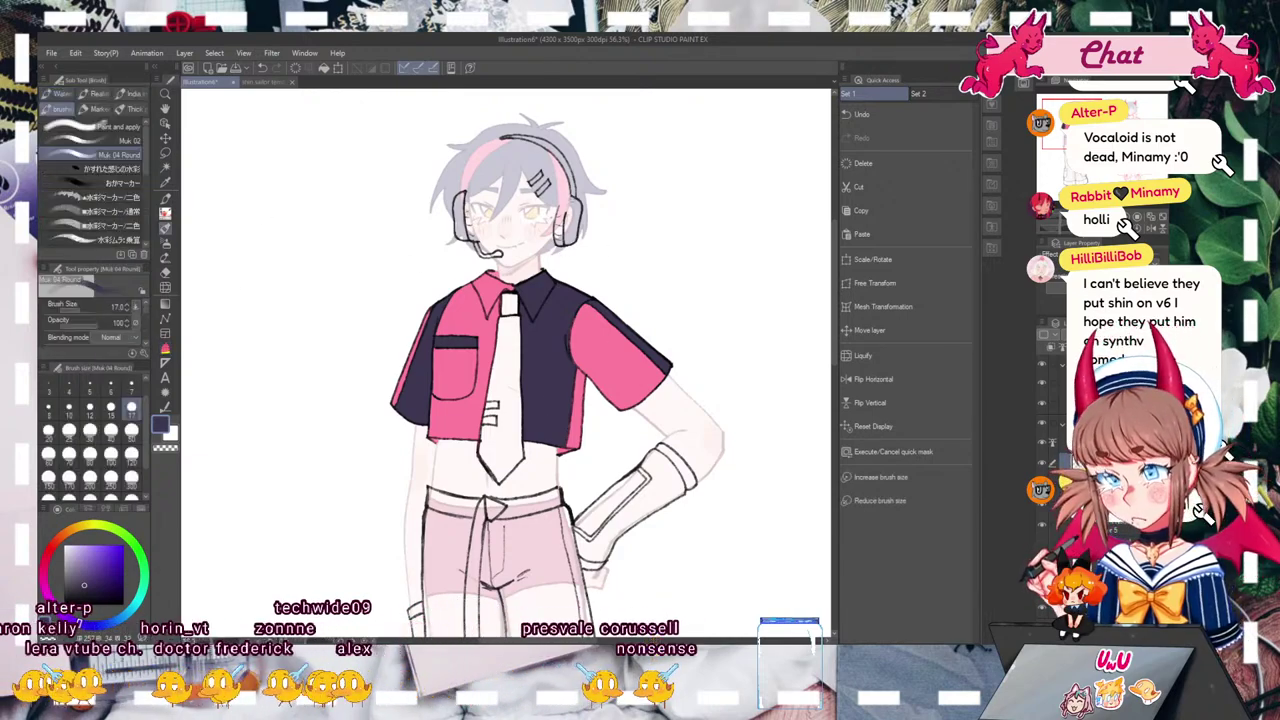
pyautogui.keyDown('alt'); pyautogui.click(585, 349); pyautogui.keyUp('alt')
pyautogui.click(166, 347)
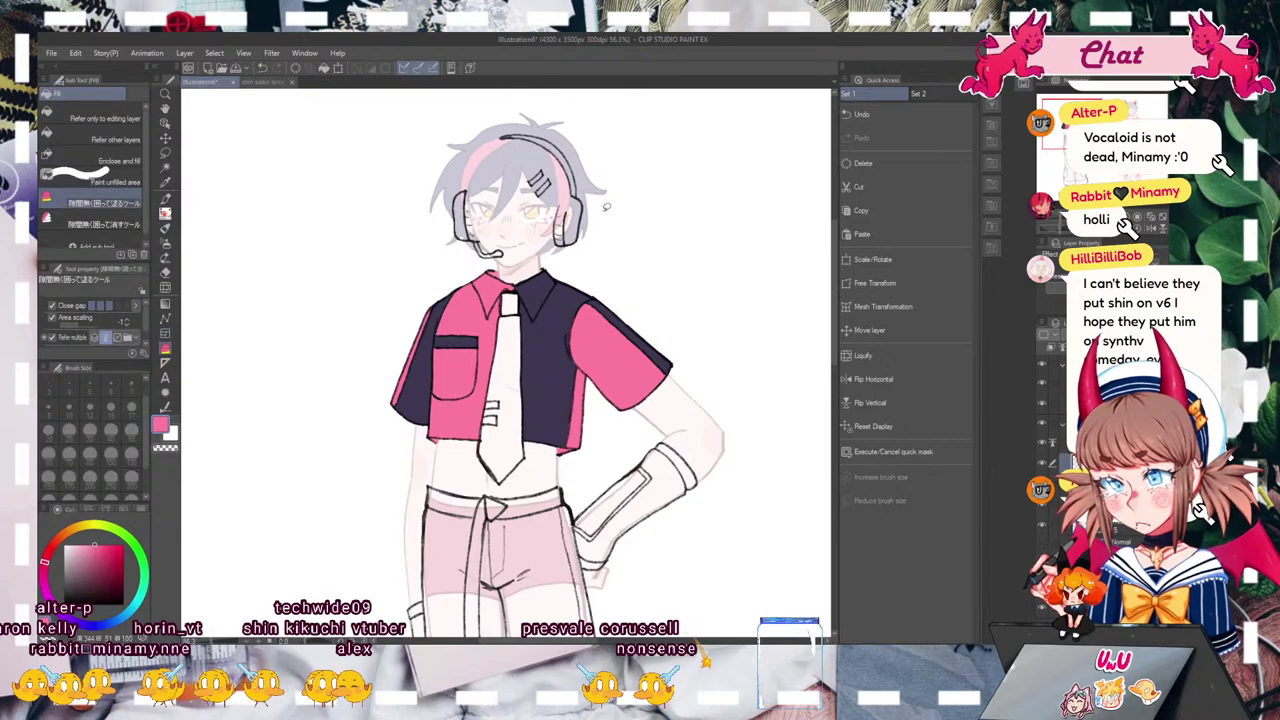
pyautogui.press('b')
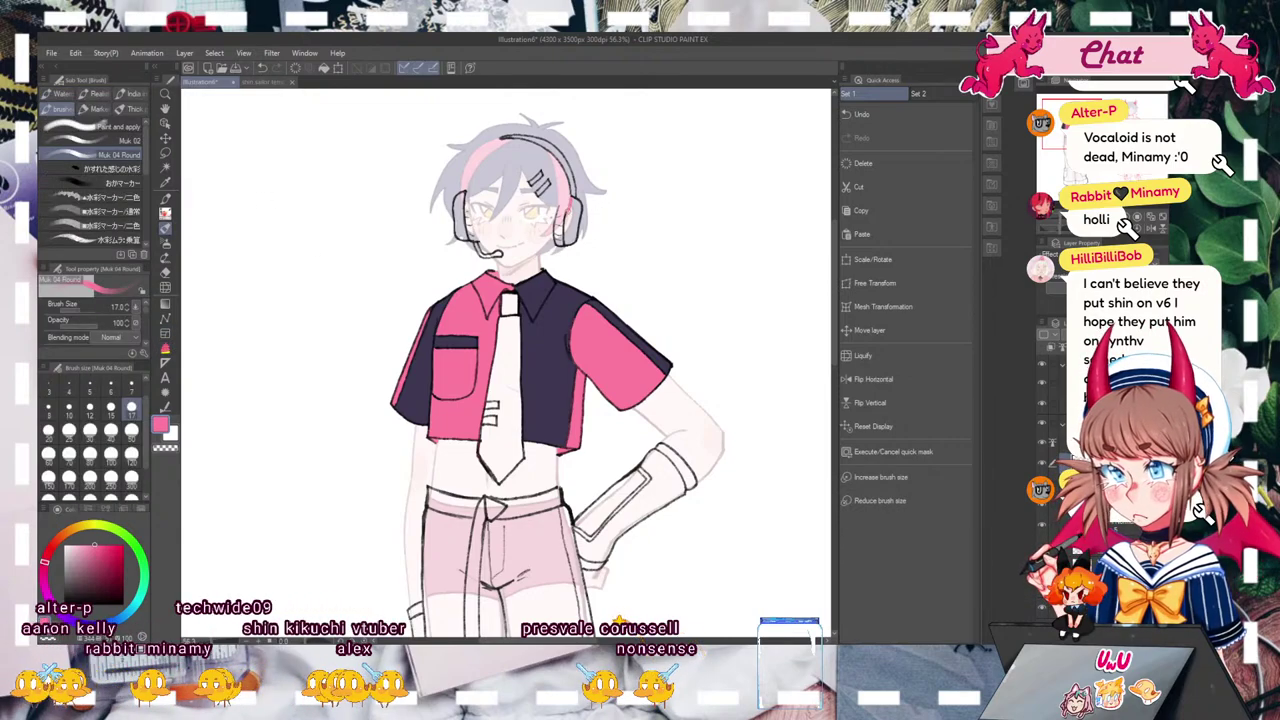
pyautogui.press('g')
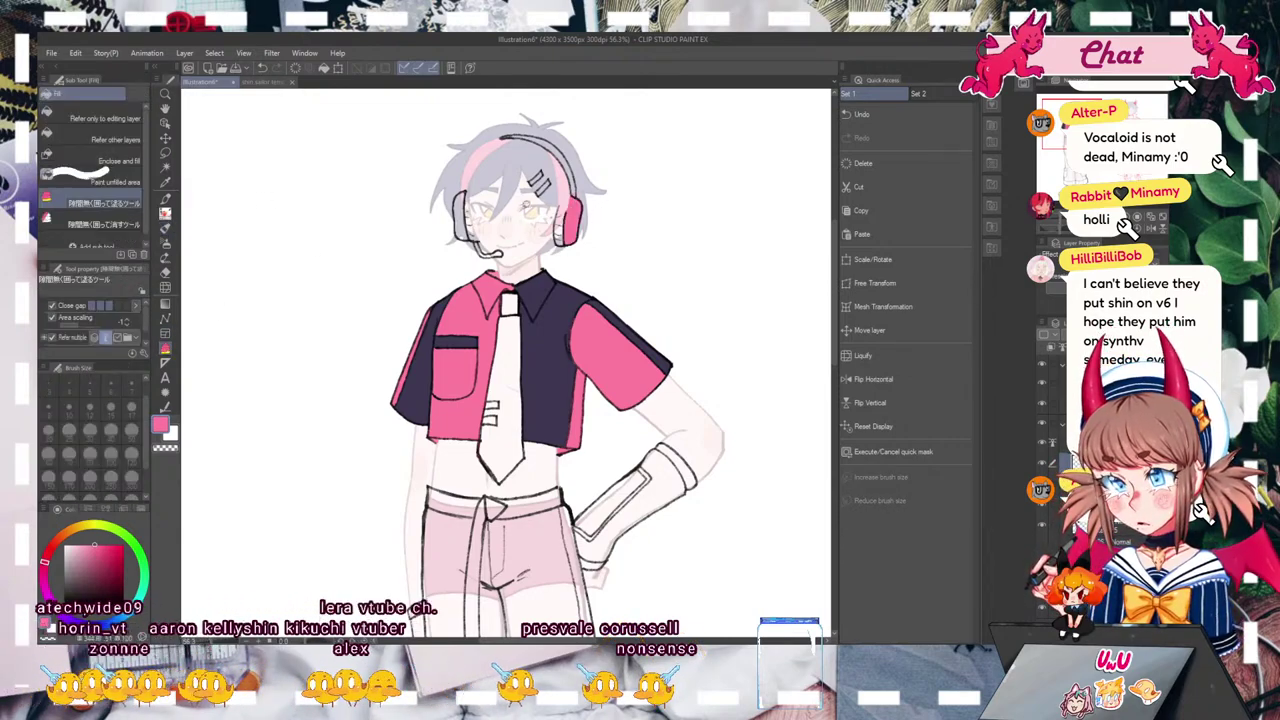
pyautogui.click(461, 214)
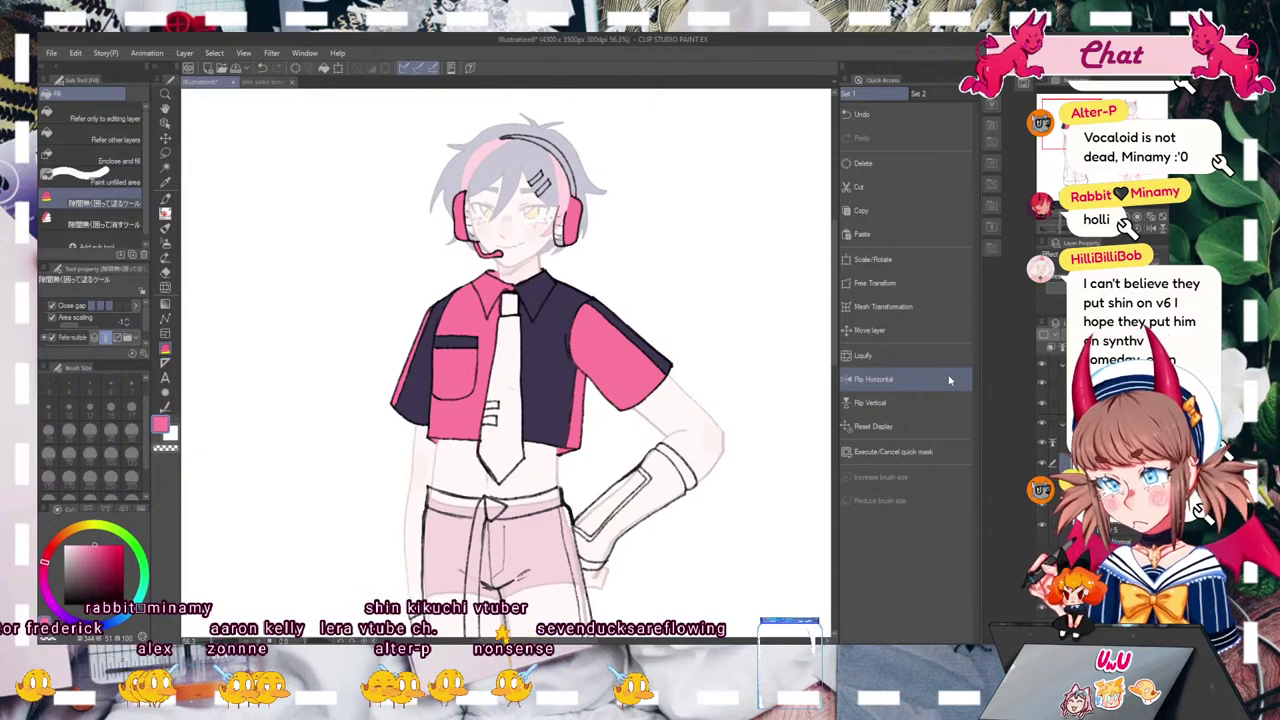
# Step: Fill the headset's headband with the same pink using the enclose fill
pyautogui.moveTo(510, 121)
pyautogui.mouseDown()
pyautogui.moveTo(594, 194)
pyautogui.moveTo(568, 140)
pyautogui.mouseUp()
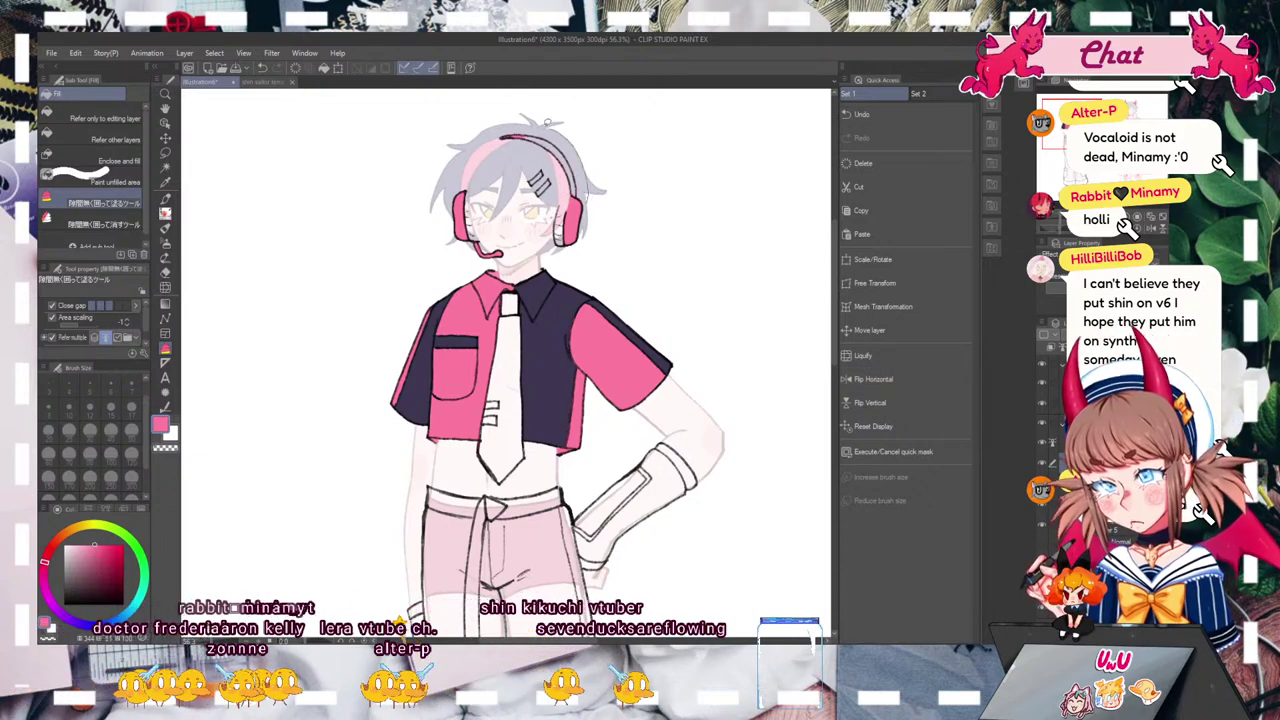
pyautogui.moveTo(590, 194)
pyautogui.mouseDown()
pyautogui.moveTo(530, 130)
pyautogui.moveTo(516, 160)
pyautogui.moveTo(545, 194)
pyautogui.mouseUp()
pyautogui.moveTo(588, 186); pyautogui.dragTo(569, 126)
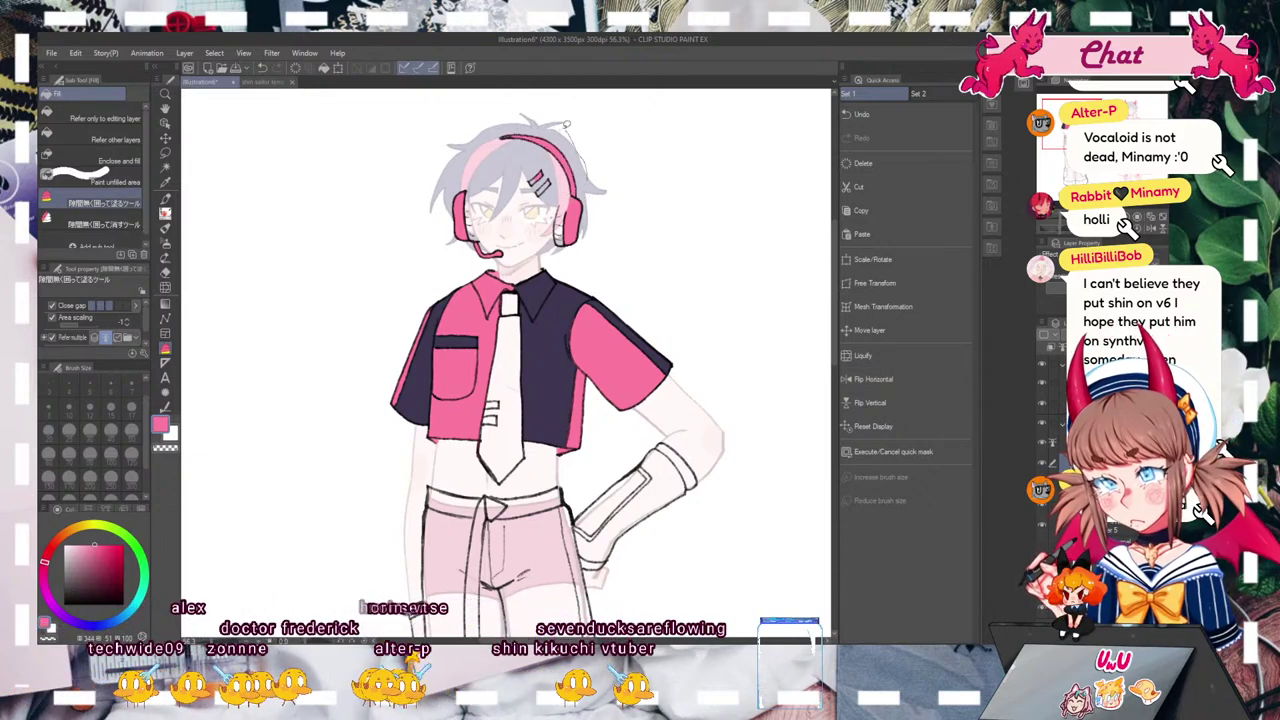
# Step: Sample the shirt's navy and fill both hair clips and the headset's ear cushions with it
pyautogui.keyDown('alt'); pyautogui.click(545, 310); pyautogui.keyUp('alt')
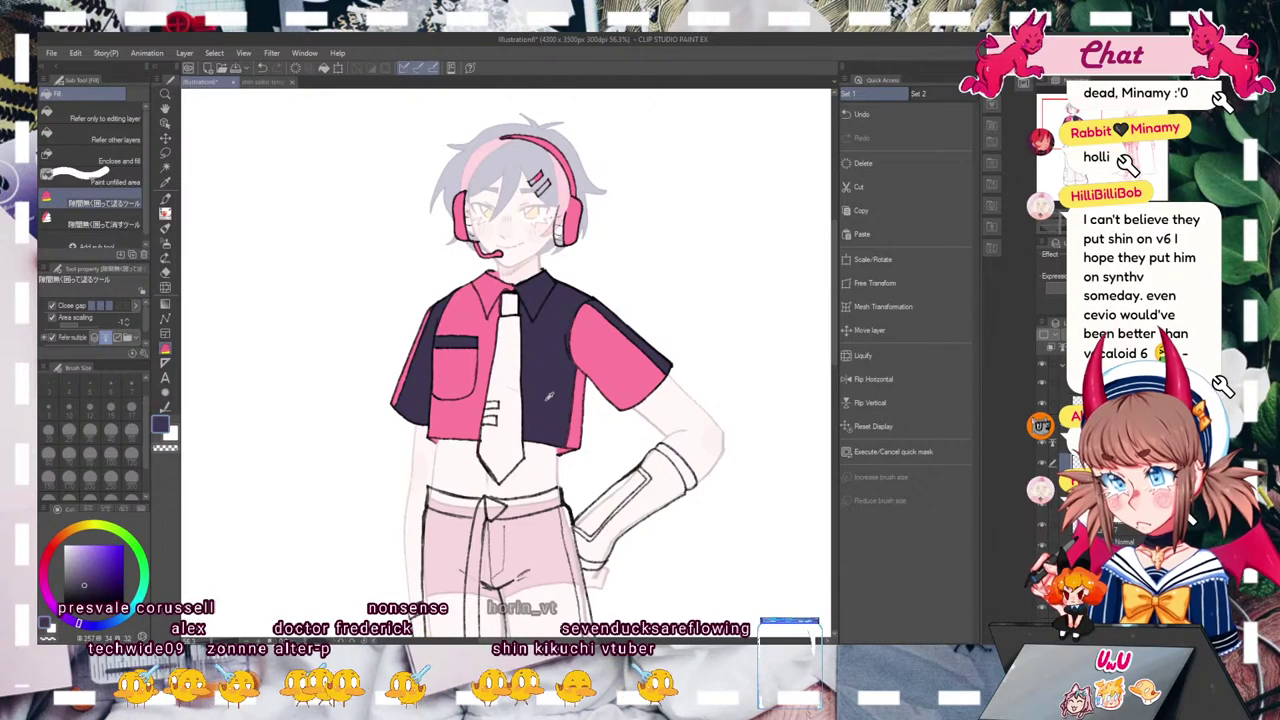
pyautogui.moveTo(559, 169)
pyautogui.mouseDown()
pyautogui.moveTo(542, 188)
pyautogui.moveTo(557, 185)
pyautogui.mouseUp()
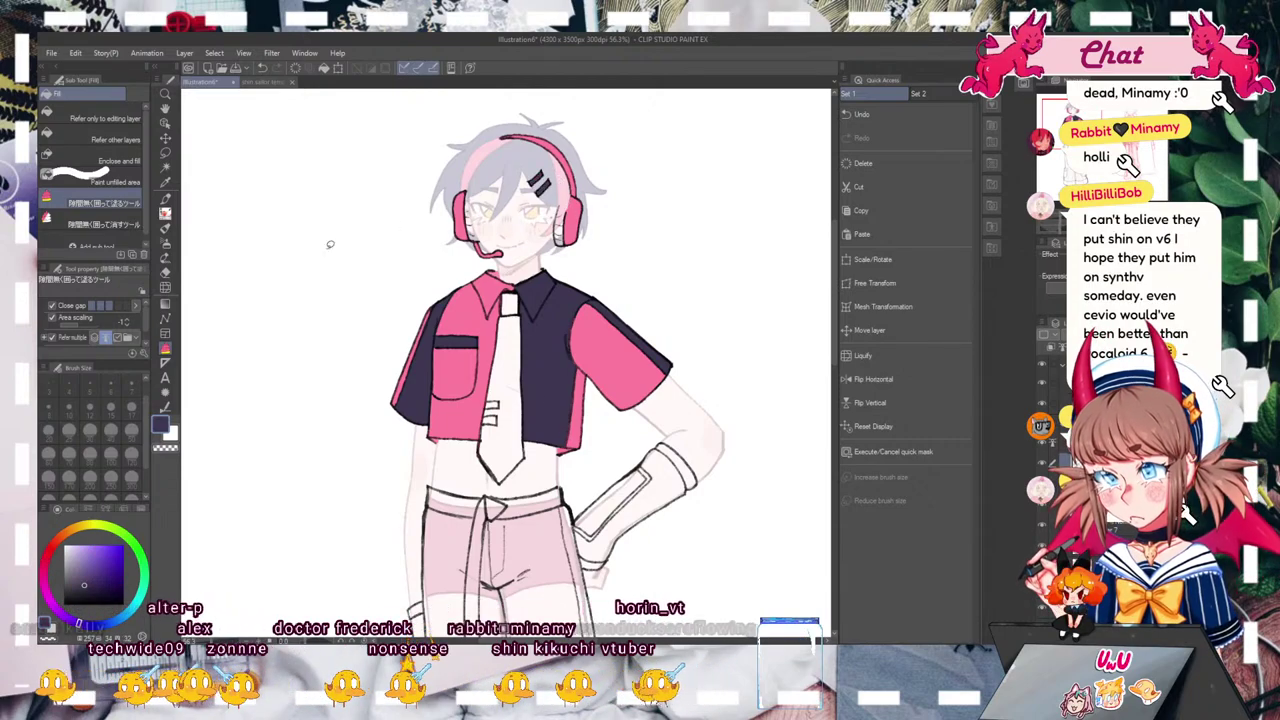
pyautogui.press('b')
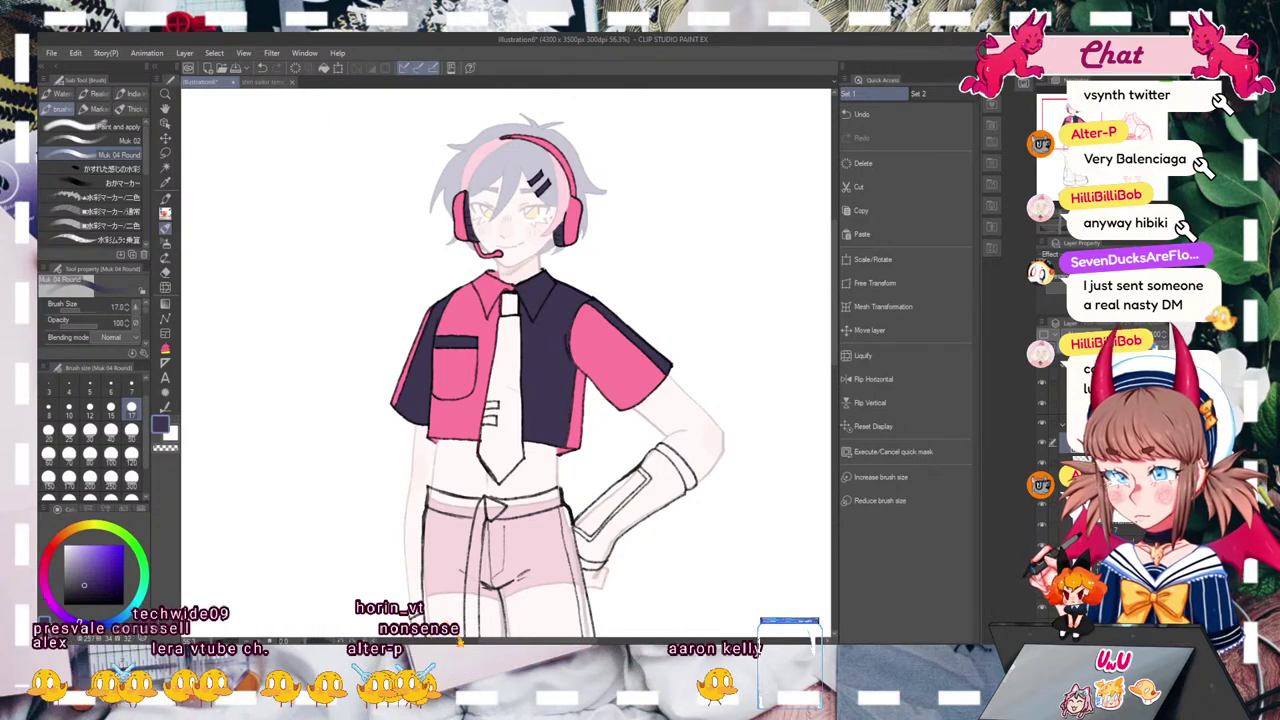
# Step: Review the flat colours, sample the sleeve's pink and recolour the upper hair clip with it
pyautogui.moveTo(1072, 219)
pyautogui.mouseDown()
pyautogui.moveTo(1043, 219)
pyautogui.moveTo(1057, 220)
pyautogui.mouseUp()
pyautogui.scroll(1, 484, 351)
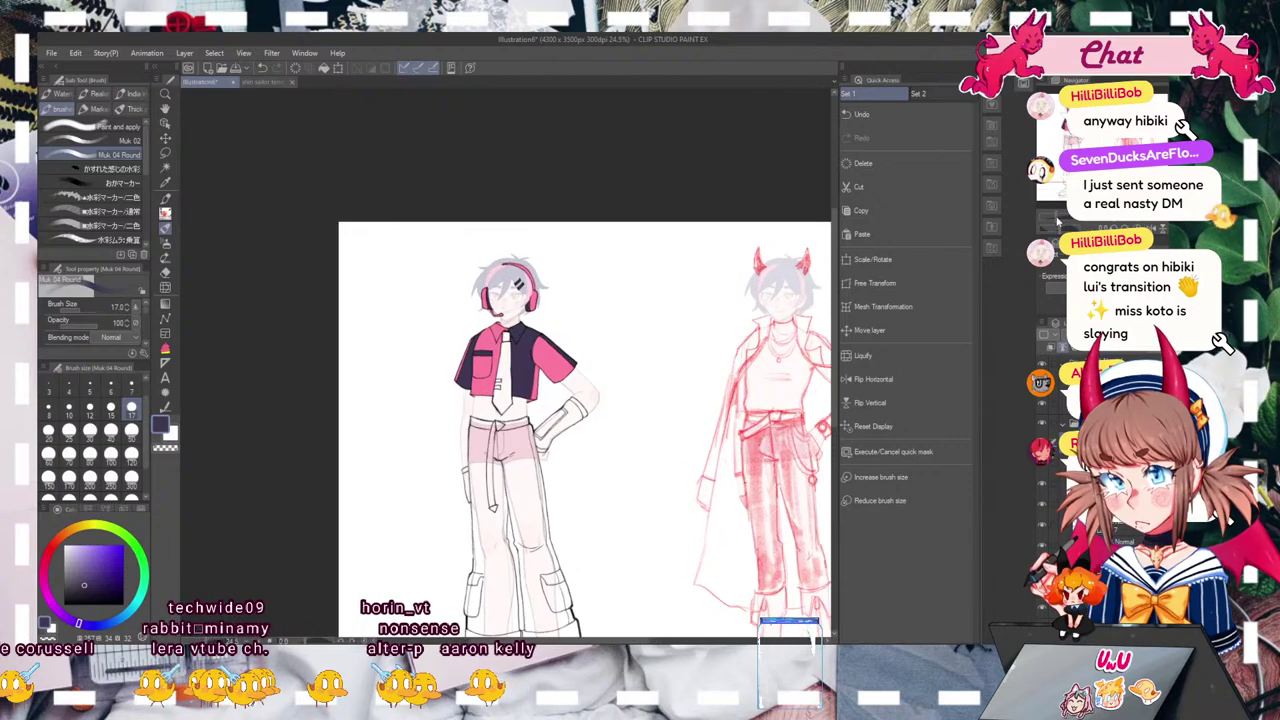
pyautogui.moveTo(1055, 221); pyautogui.dragTo(1061, 222)
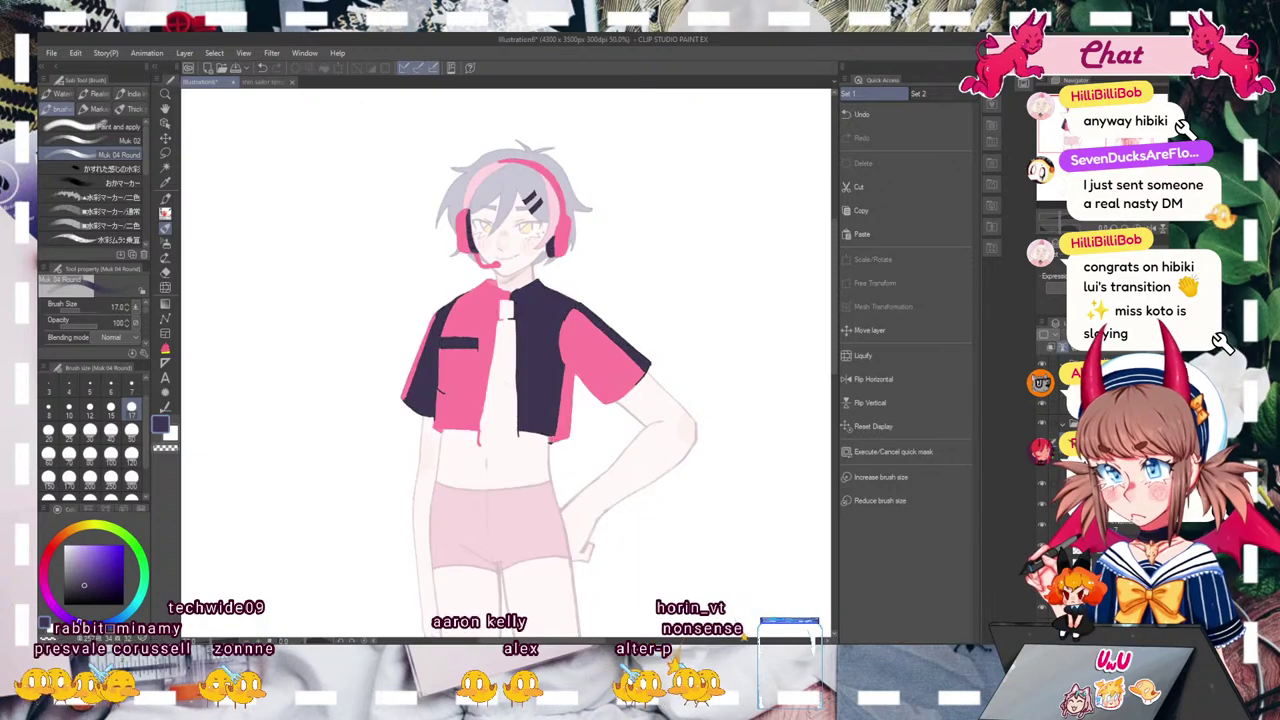
pyautogui.keyDown('alt'); pyautogui.click(652, 371); pyautogui.keyUp('alt')
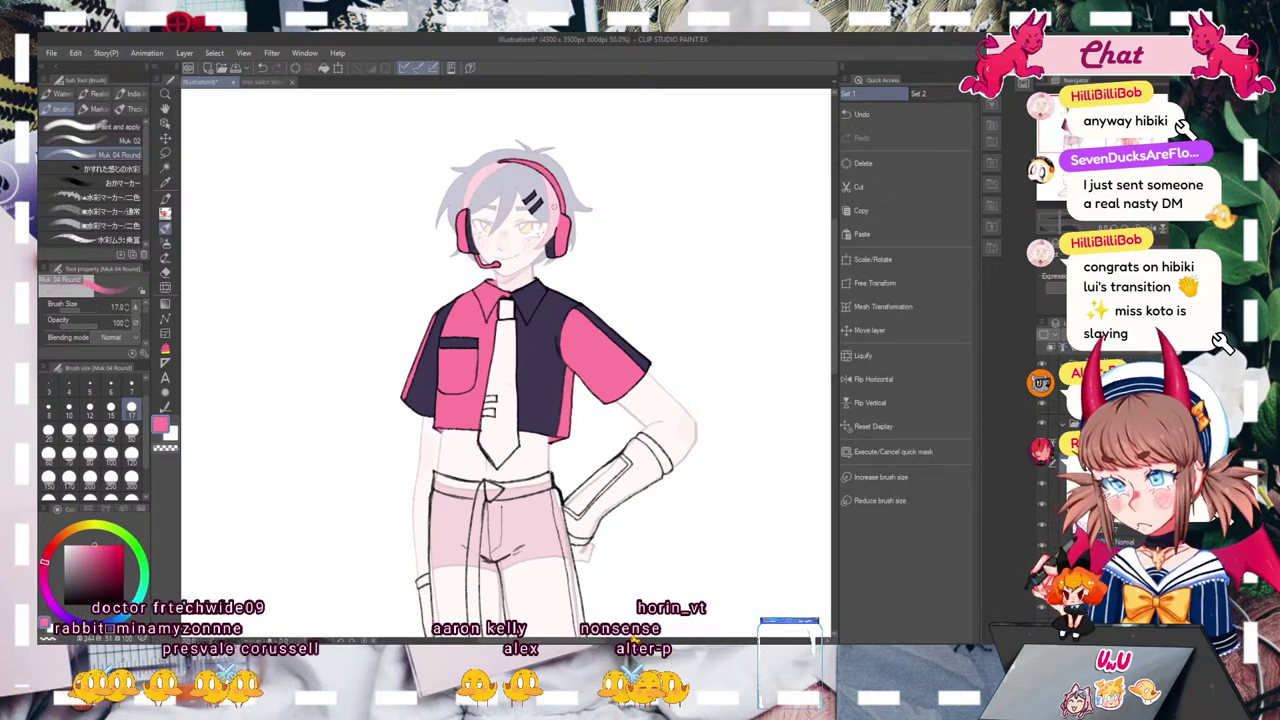
pyautogui.click(165, 348)
pyautogui.moveTo(547, 182); pyautogui.dragTo(537, 198)
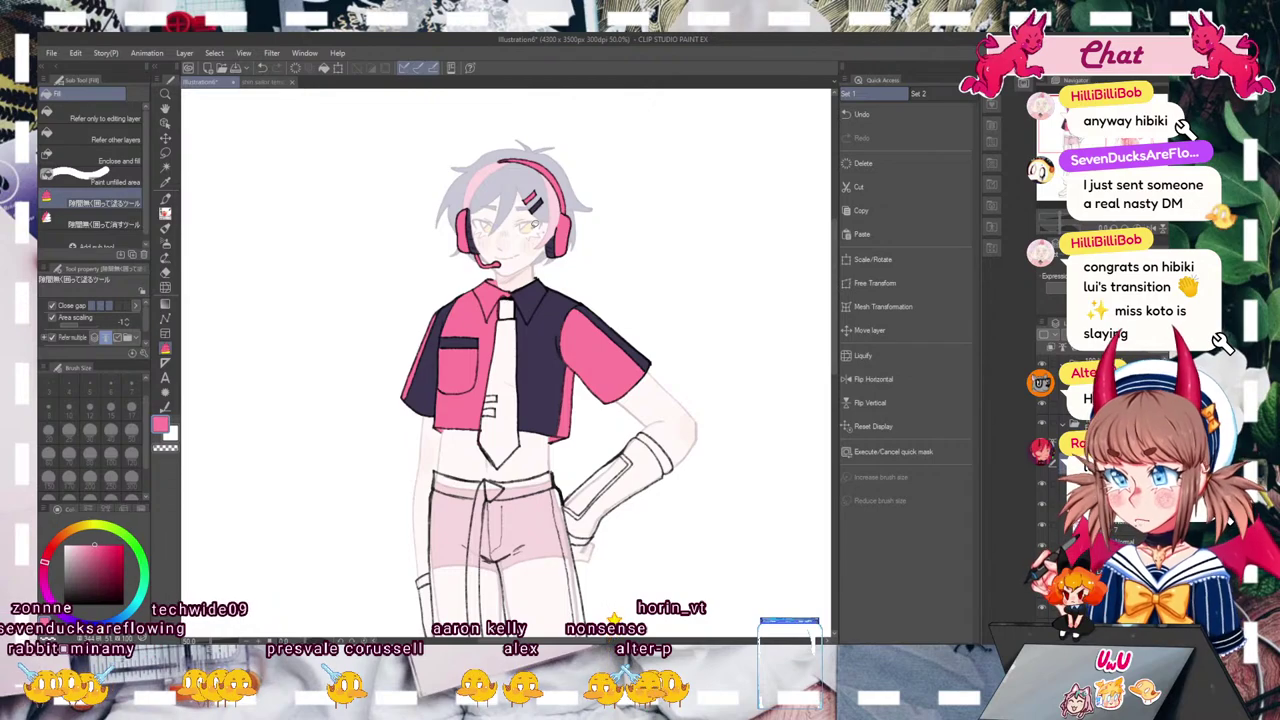
# Step: Pick a bright yellow and fill the whole necktie, including its knot and clip, with the enclose fill
pyautogui.scroll(-10, 505, 360)
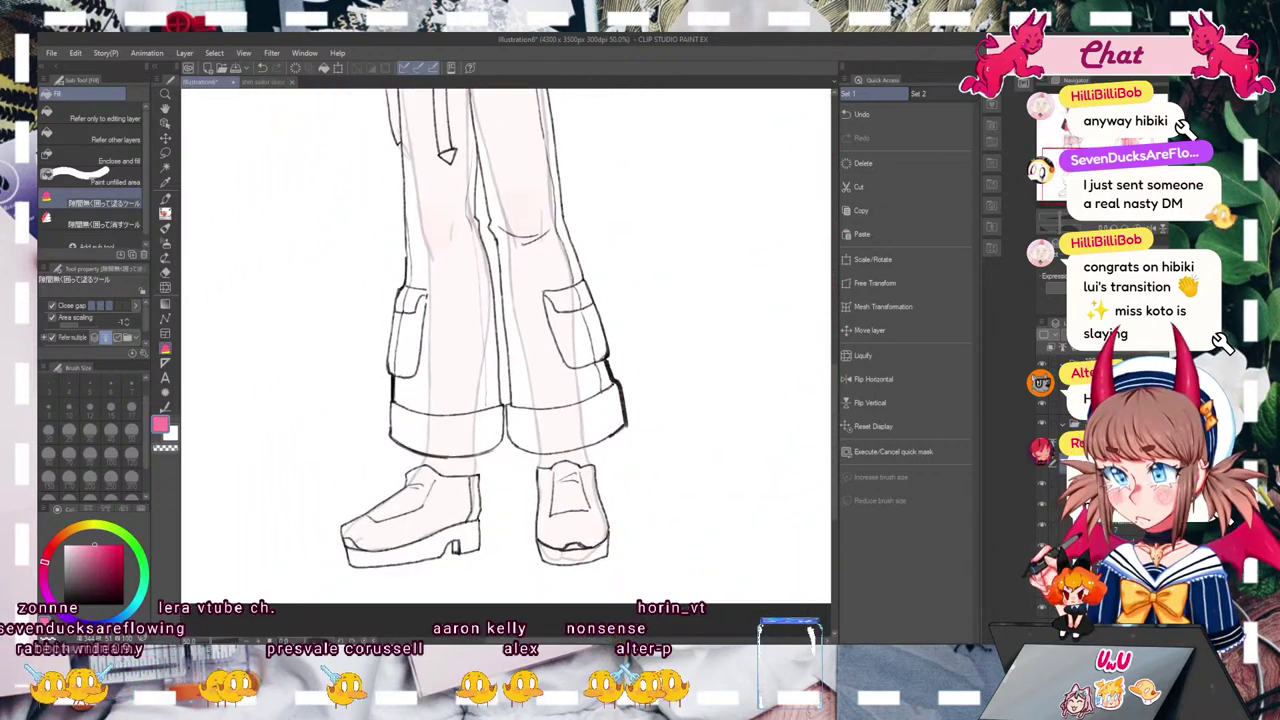
pyautogui.scroll(10, 505, 360)
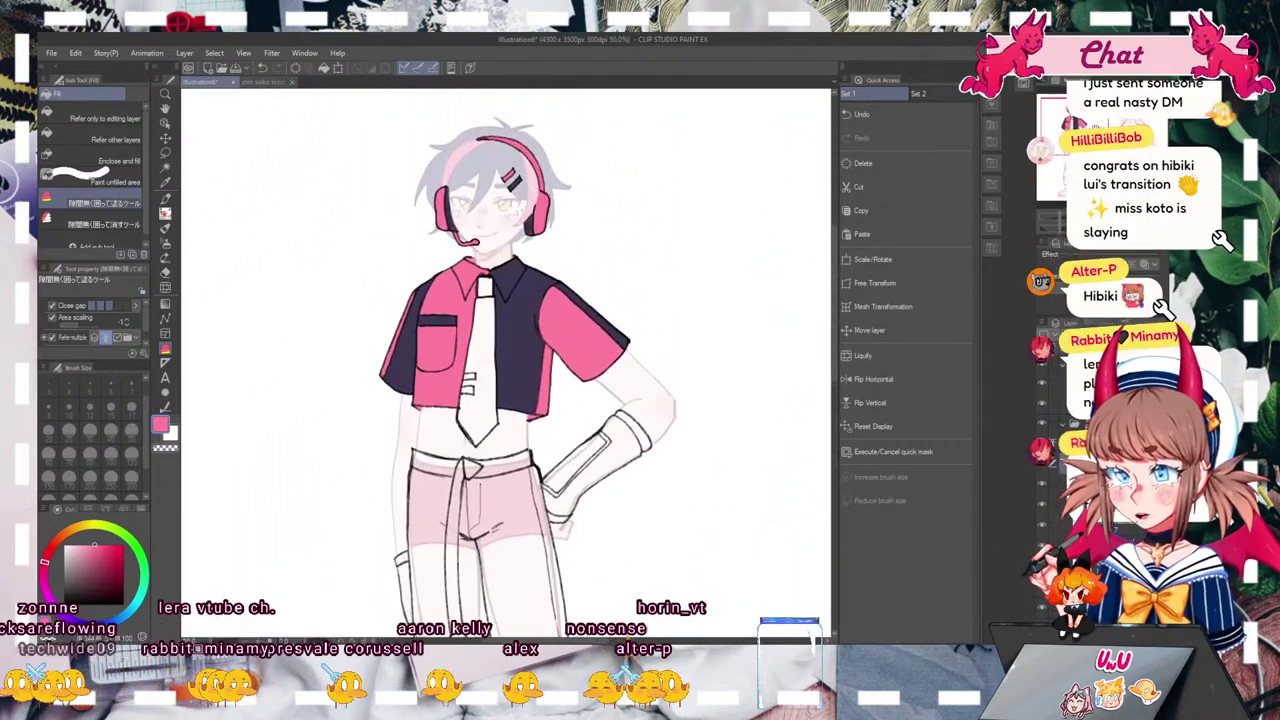
pyautogui.moveTo(1091, 125); pyautogui.dragTo(1091, 124)
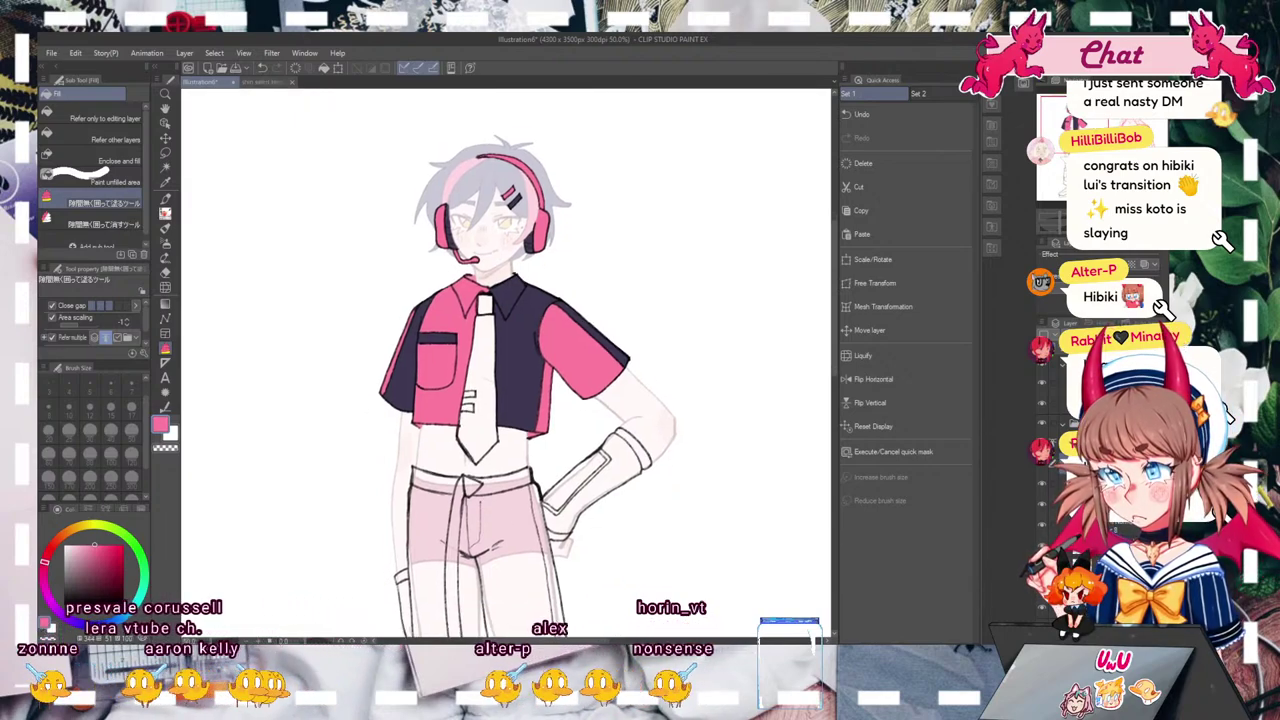
pyautogui.click(94, 526)
pyautogui.click(101, 544)
pyautogui.click(76, 528)
pyautogui.click(85, 525)
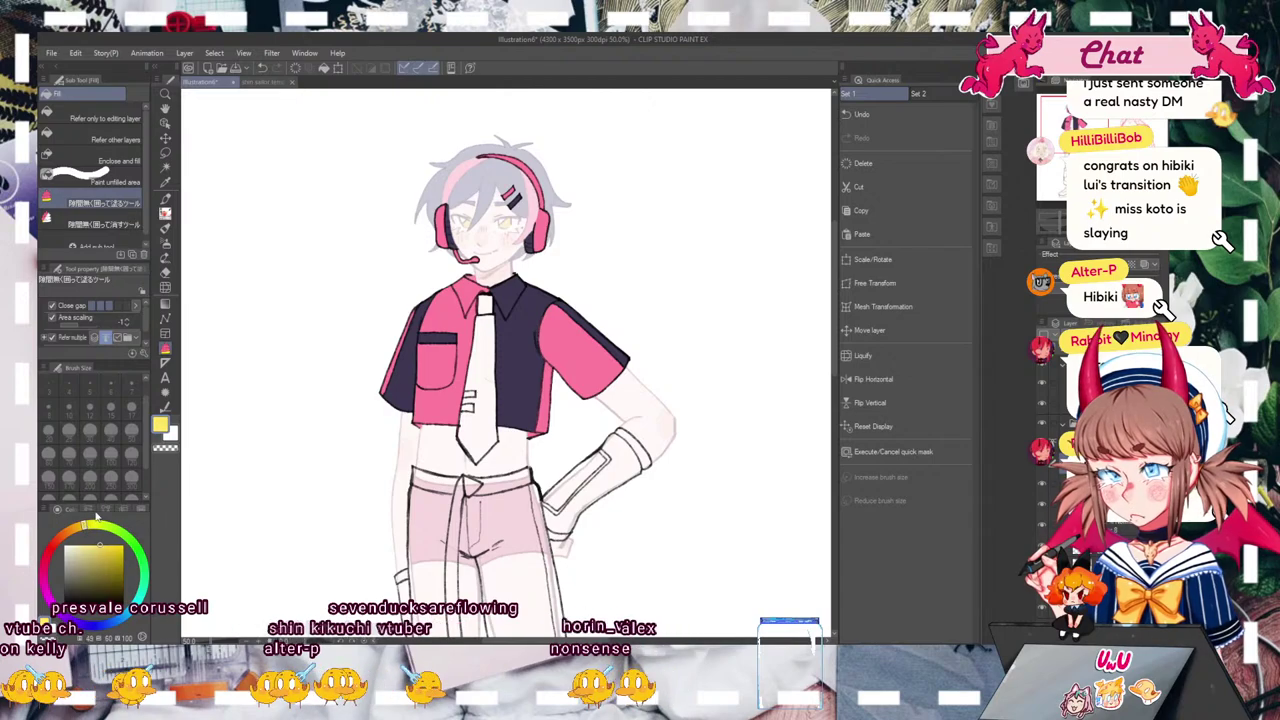
pyautogui.moveTo(460, 387); pyautogui.dragTo(519, 400)
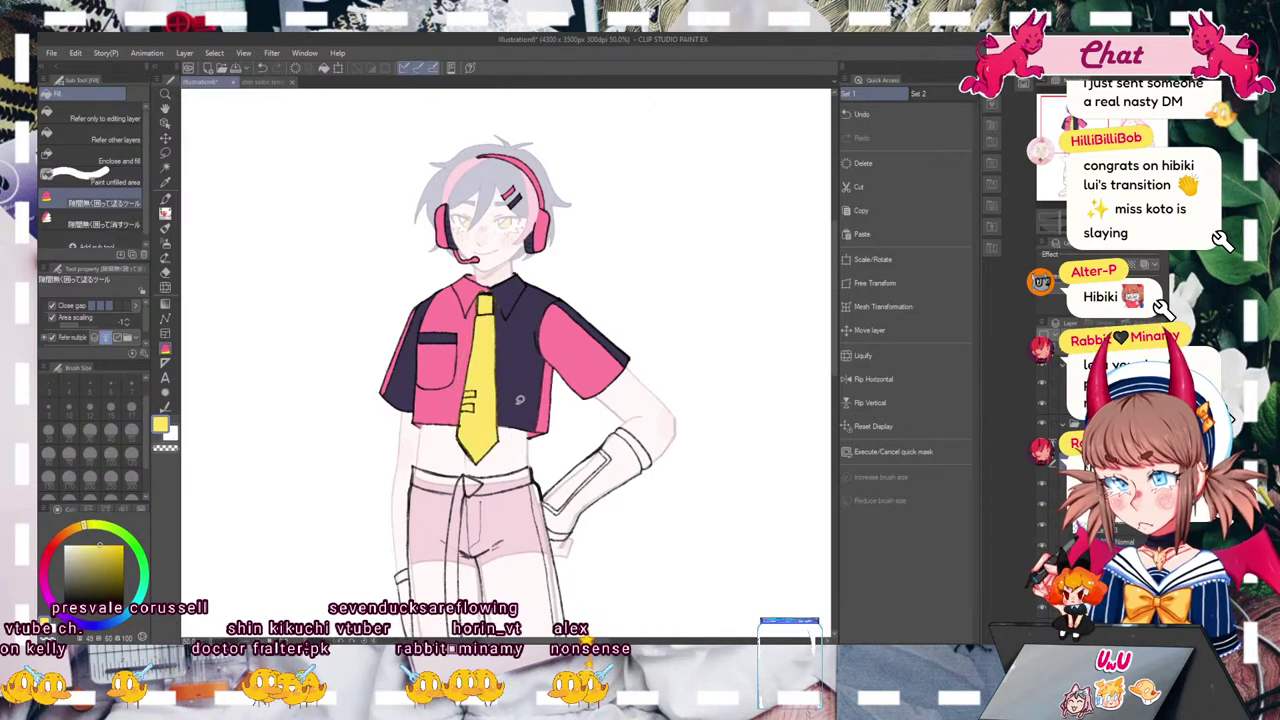
# Step: Sample the shirt's navy and fill the two clip bars on the yellow necktie with it
pyautogui.press('p')
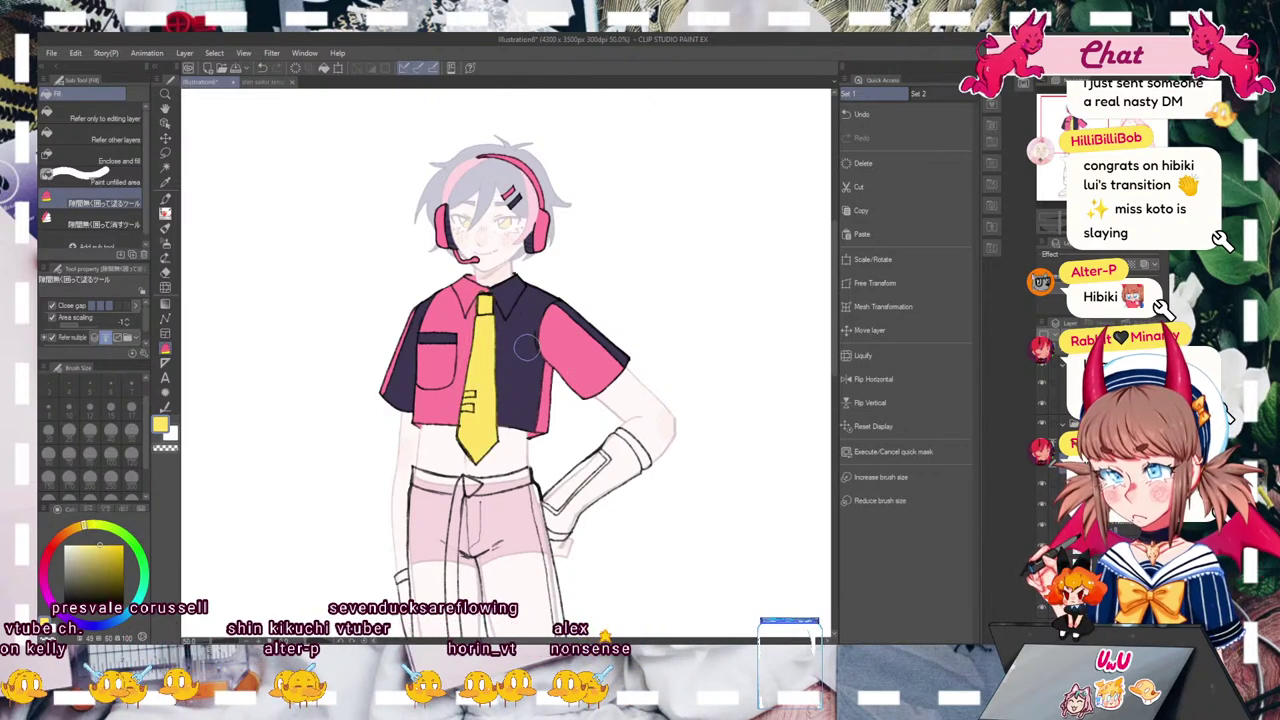
pyautogui.moveTo(1055, 215); pyautogui.dragTo(1061, 214)
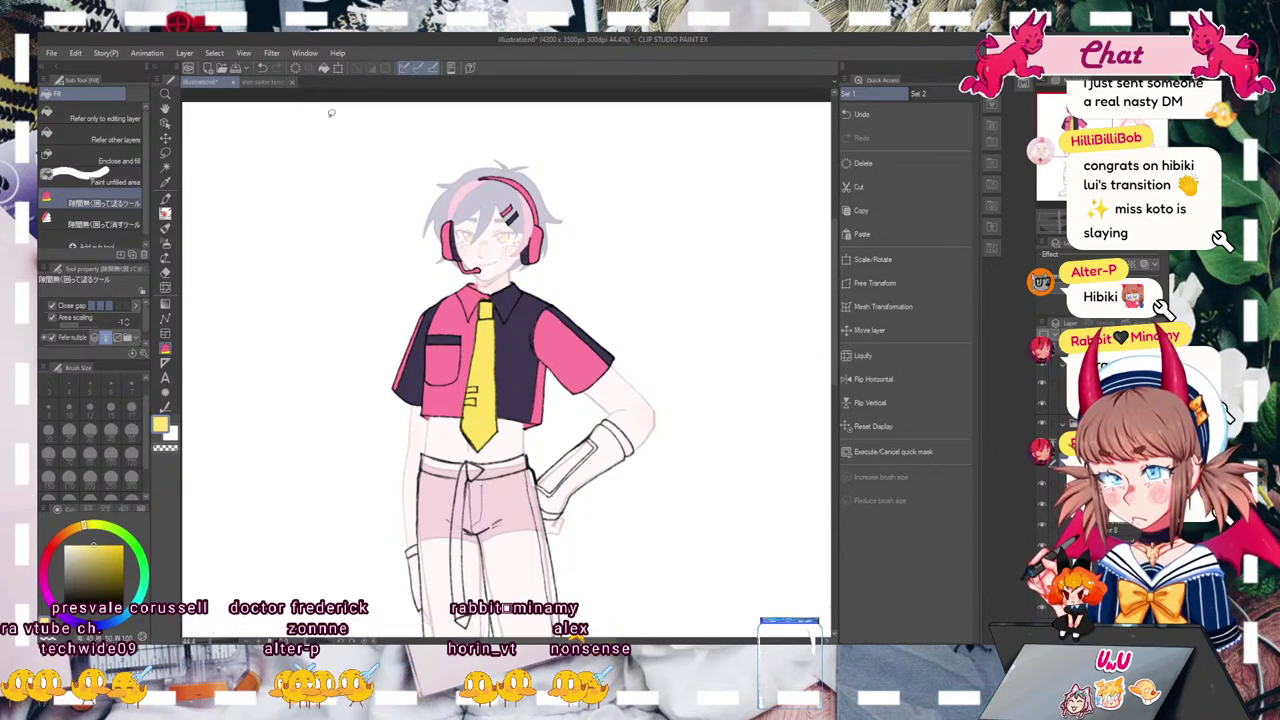
pyautogui.moveTo(1050, 216); pyautogui.dragTo(1063, 215)
pyautogui.keyDown('alt'); pyautogui.click(532, 376); pyautogui.keyUp('alt')
pyautogui.moveTo(475, 397)
pyautogui.mouseDown()
pyautogui.moveTo(450, 396)
pyautogui.moveTo(466, 420)
pyautogui.mouseUp()
pyautogui.moveTo(1064, 216); pyautogui.dragTo(1057, 216)
pyautogui.moveTo(506, 390); pyautogui.dragTo(529, 337)
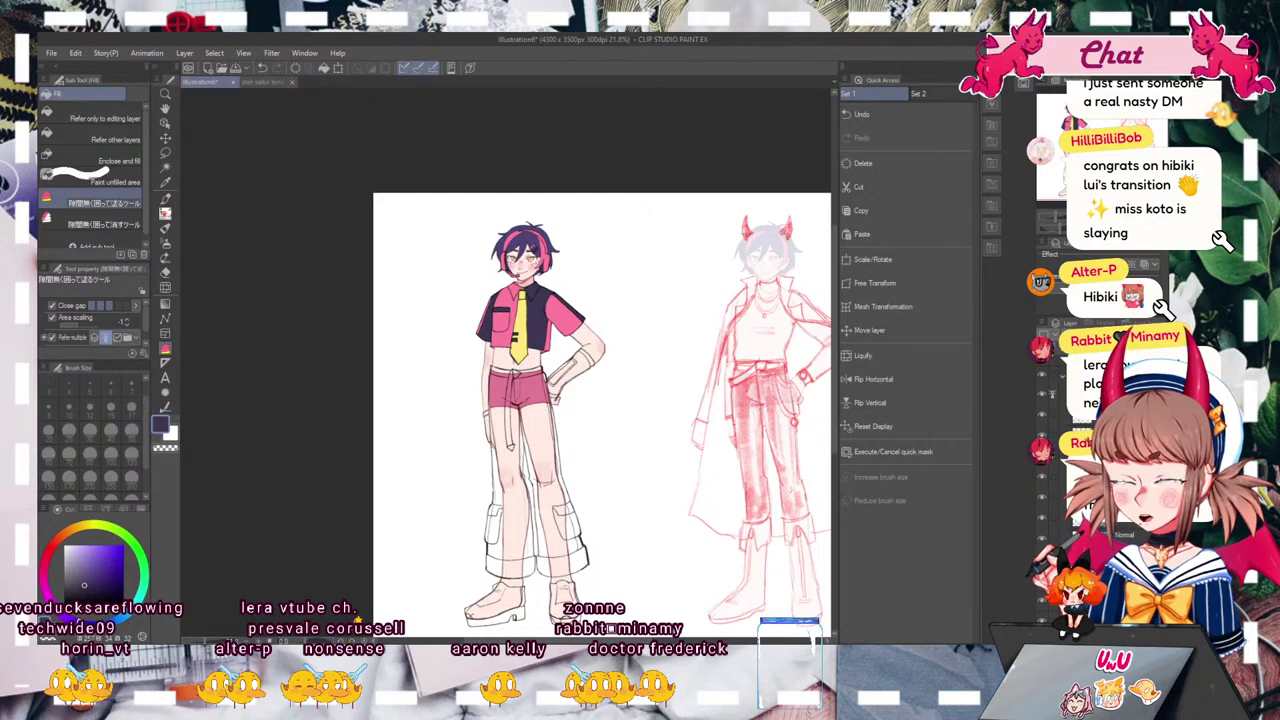
# Step: Sample the hair's indigo and refill the yellow necktie with it
pyautogui.click(1062, 220)
pyautogui.moveTo(1072, 134); pyautogui.dragTo(1055, 110)
pyautogui.moveTo(1062, 220)
pyautogui.mouseDown()
pyautogui.moveTo(1041, 220)
pyautogui.moveTo(1059, 218)
pyautogui.mouseUp()
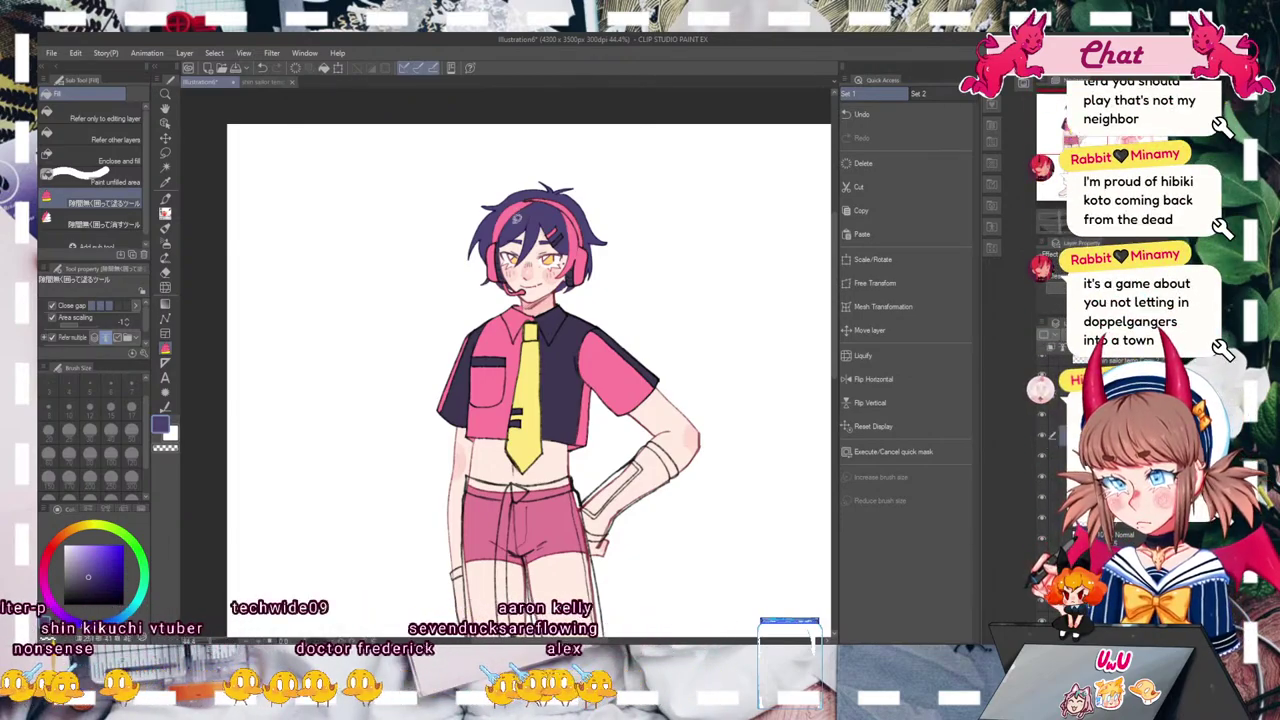
pyautogui.click(330, 67)
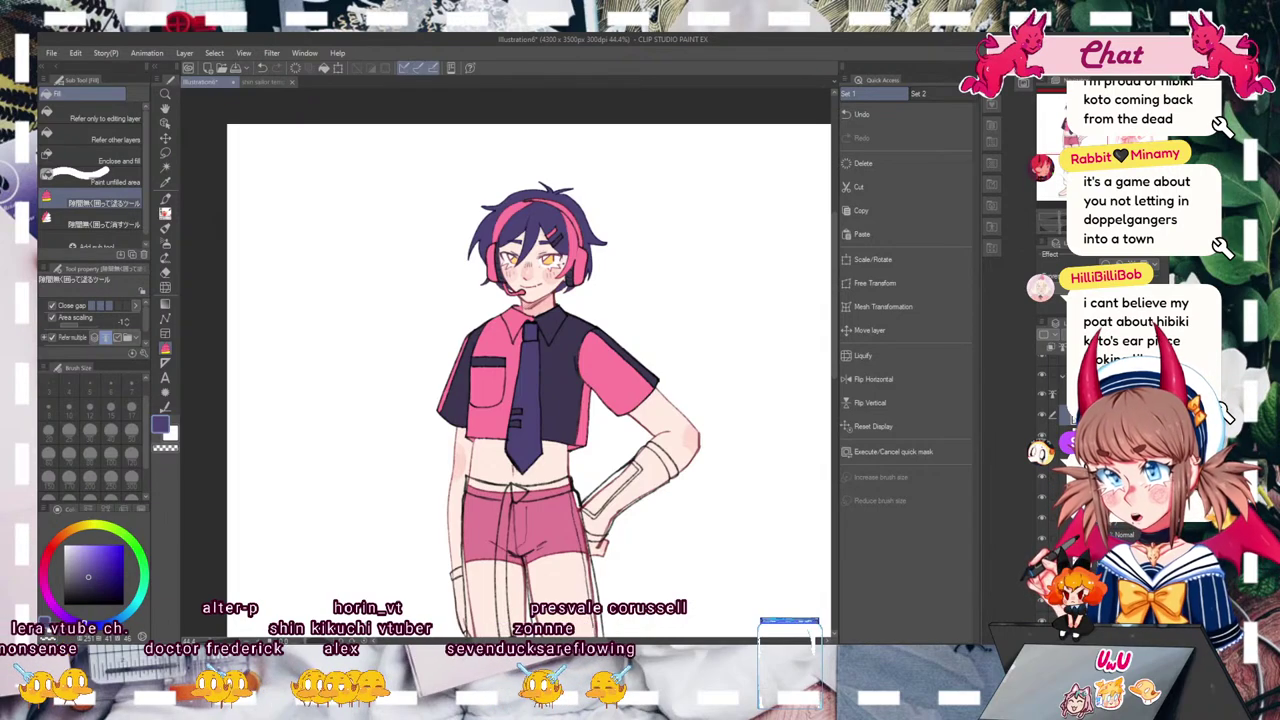
# Step: Sample the shirt's navy and fill both legs of the wide cargo trousers with the enclose fill
pyautogui.moveTo(569, 390); pyautogui.dragTo(593, 293)
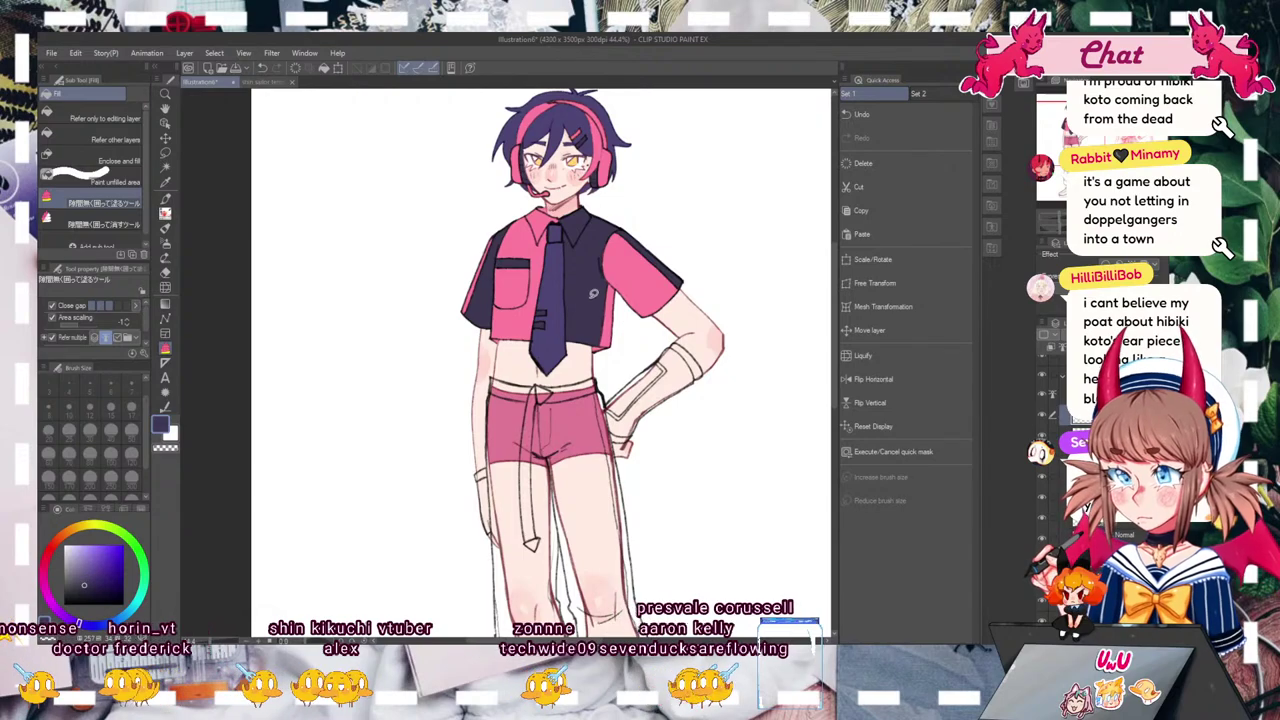
pyautogui.moveTo(593, 530); pyautogui.dragTo(583, 301)
pyautogui.moveTo(486, 155); pyautogui.dragTo(457, 449)
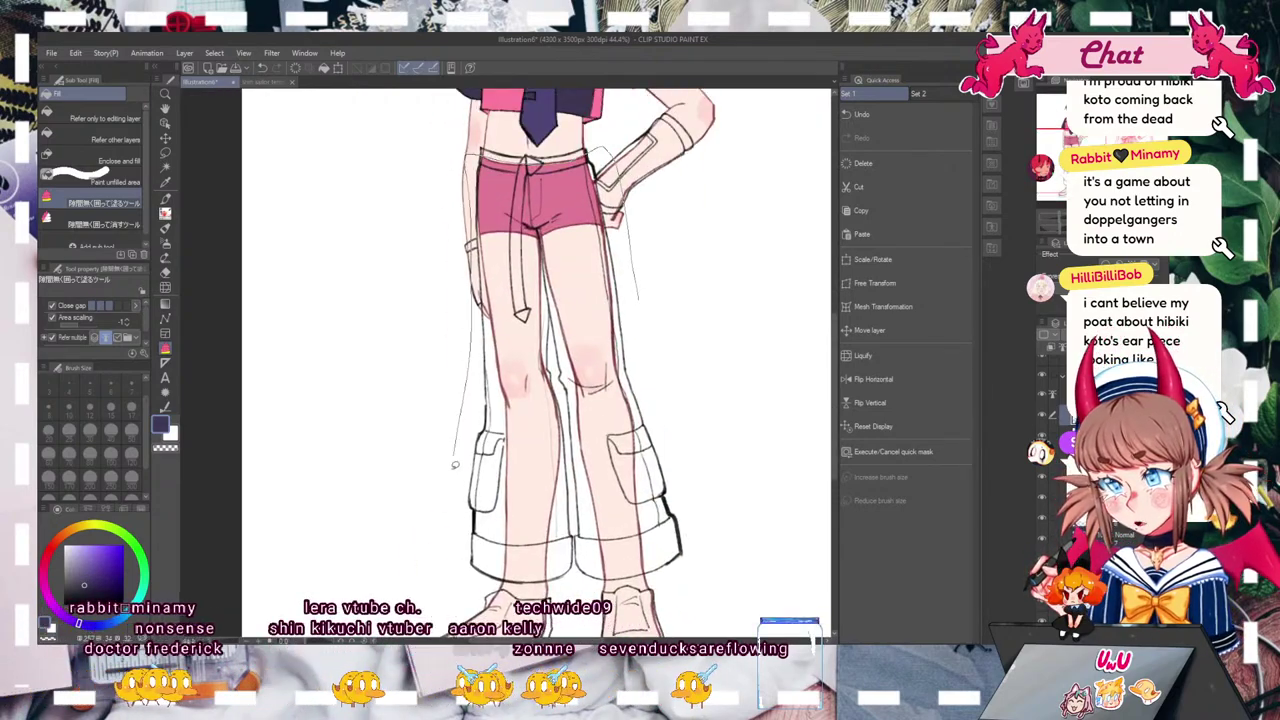
pyautogui.moveTo(710, 556); pyautogui.dragTo(663, 347)
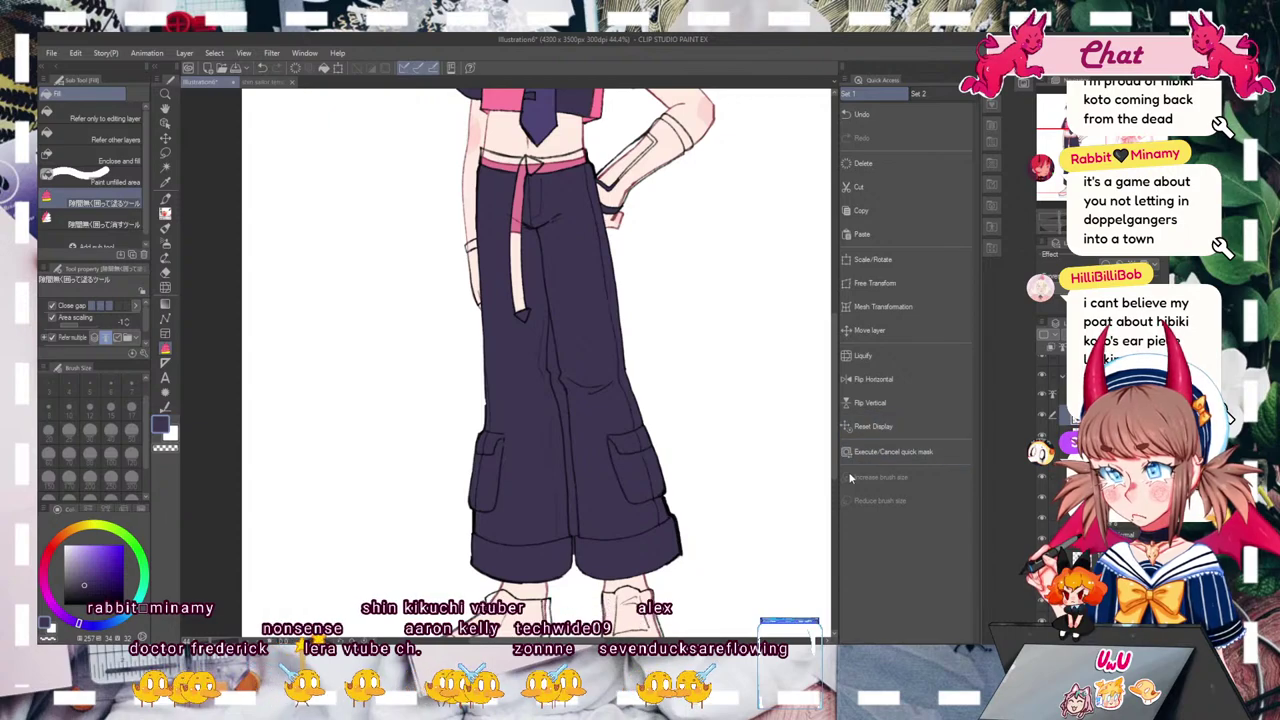
# Step: Clear the navy from the gap between the trouser legs with the enclose eraser and refill the inner leg edges
pyautogui.click(126, 225)
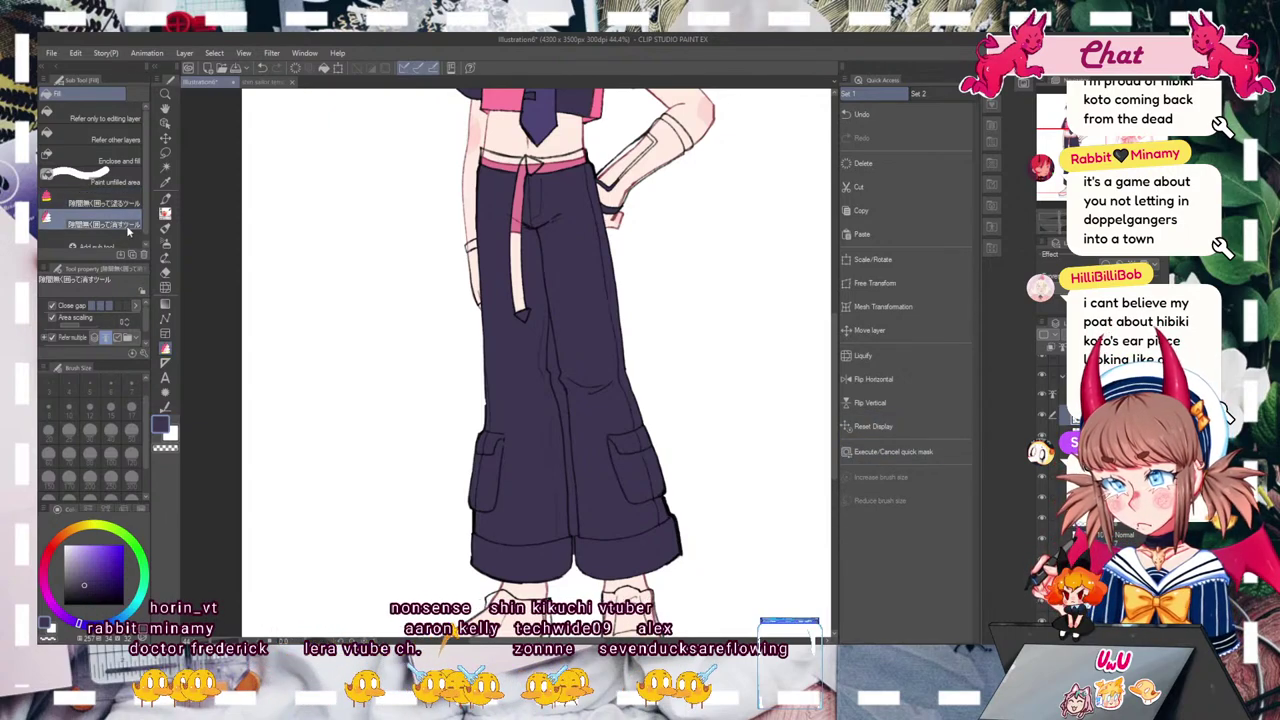
pyautogui.moveTo(546, 288)
pyautogui.mouseDown()
pyautogui.moveTo(545, 439)
pyautogui.moveTo(566, 551)
pyautogui.moveTo(598, 480)
pyautogui.mouseUp()
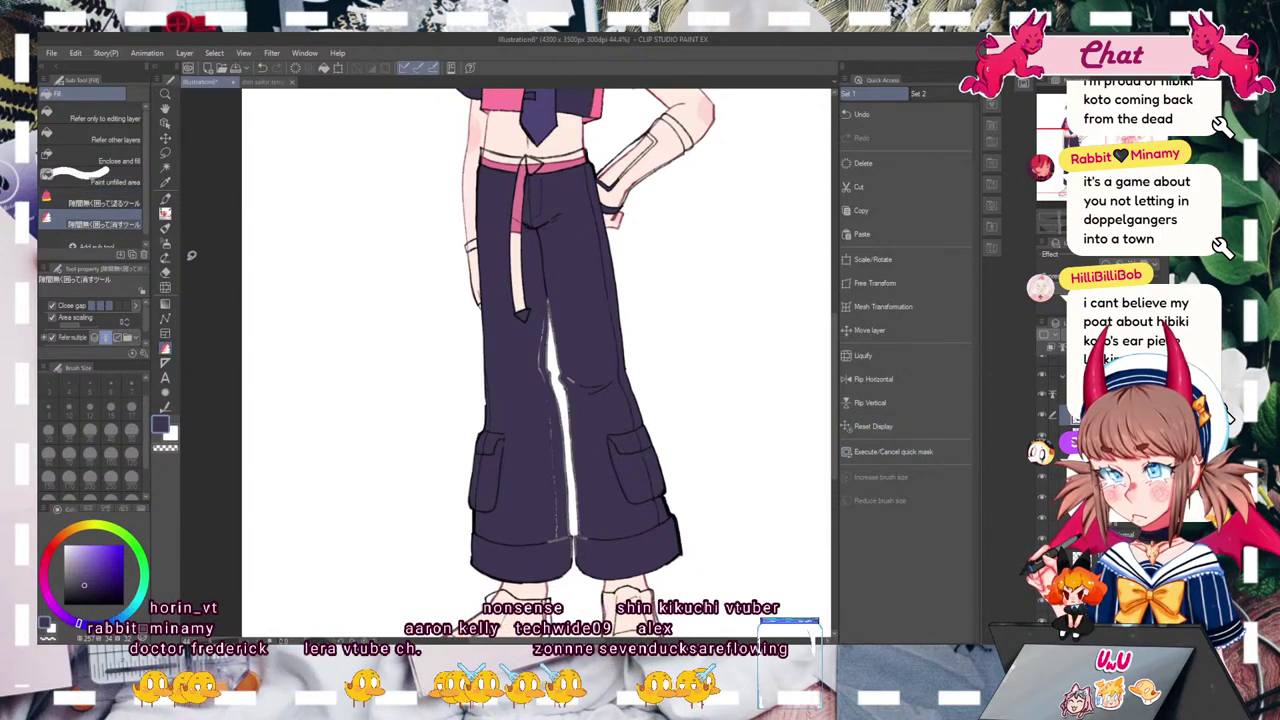
pyautogui.click(126, 203)
pyautogui.moveTo(542, 280)
pyautogui.mouseDown()
pyautogui.moveTo(560, 290)
pyautogui.moveTo(598, 420)
pyautogui.moveTo(598, 588)
pyautogui.mouseUp()
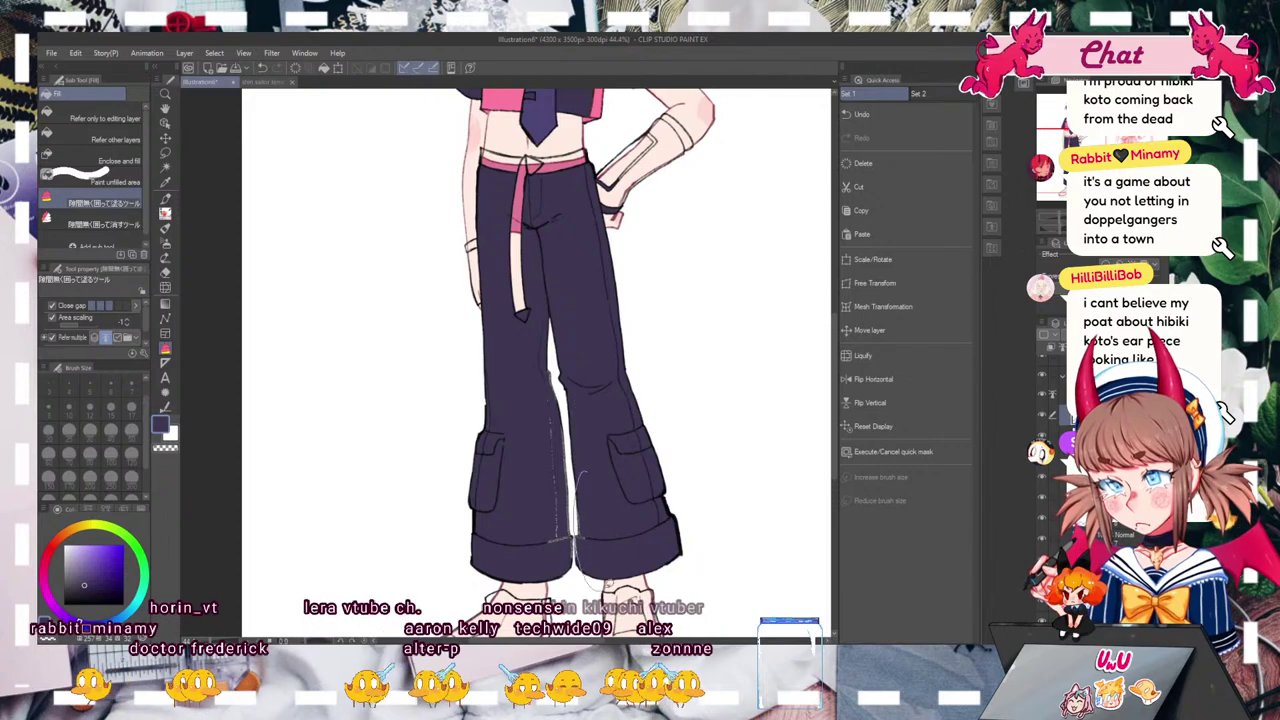
pyautogui.moveTo(549, 540); pyautogui.dragTo(560, 371)
pyautogui.moveTo(558, 471)
pyautogui.mouseDown()
pyautogui.moveTo(545, 487)
pyautogui.moveTo(580, 560)
pyautogui.moveTo(574, 532)
pyautogui.mouseUp()
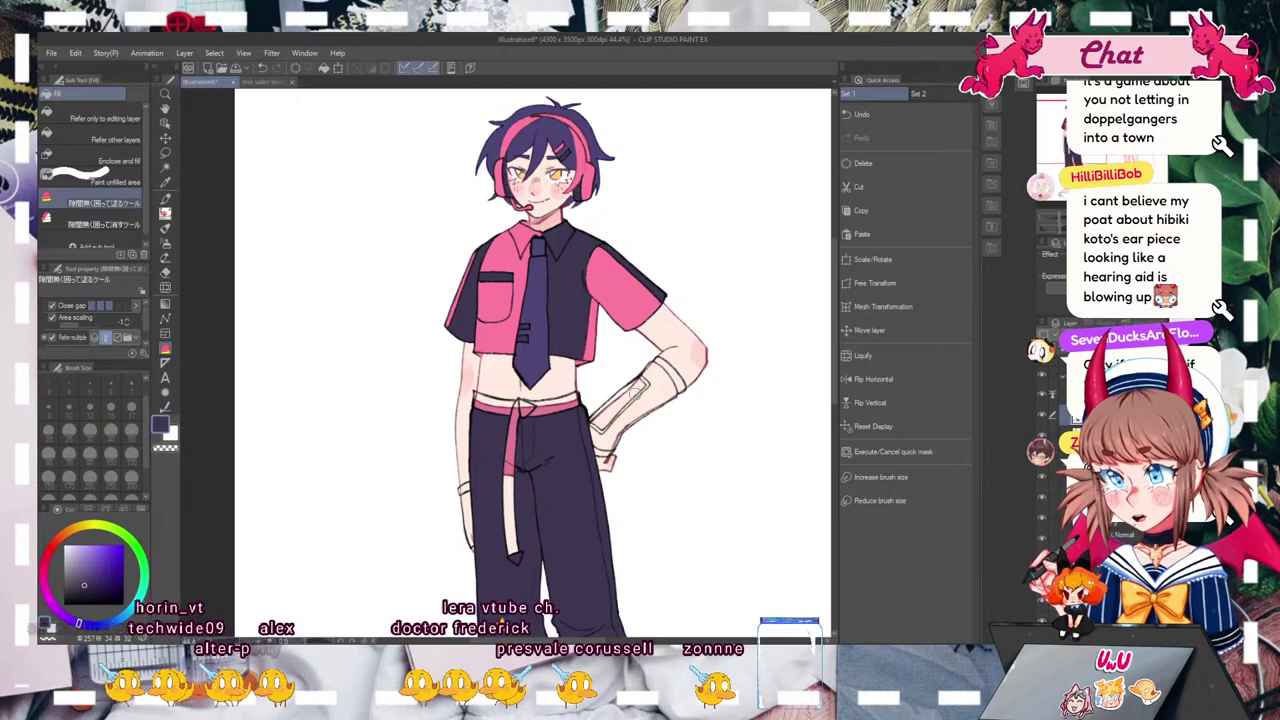
# Step: Sample the sleeve's pink and colour a stripe down the outer seam of the trouser leg below the bent arm, leaving the cargo pocket navy
pyautogui.moveTo(1063, 216)
pyautogui.mouseDown()
pyautogui.moveTo(1043, 218)
pyautogui.moveTo(1057, 218)
pyautogui.mouseUp()
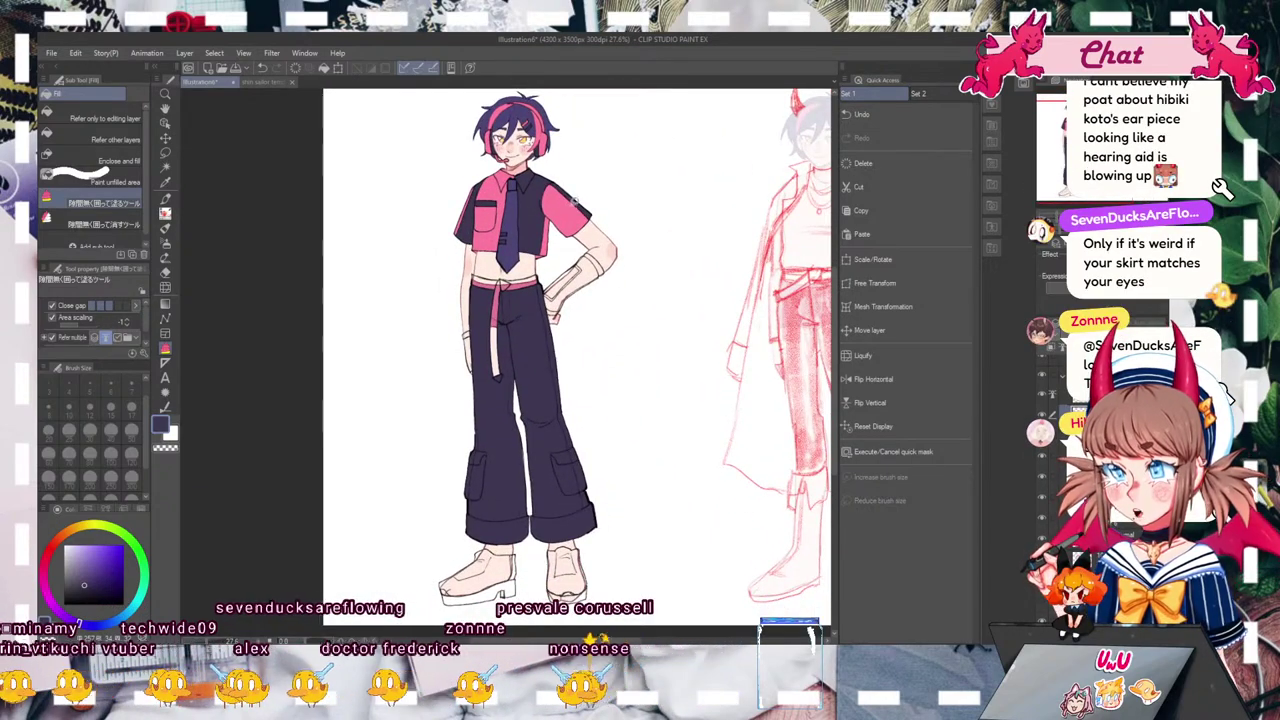
pyautogui.keyDown('alt'); pyautogui.click(569, 212); pyautogui.keyUp('alt')
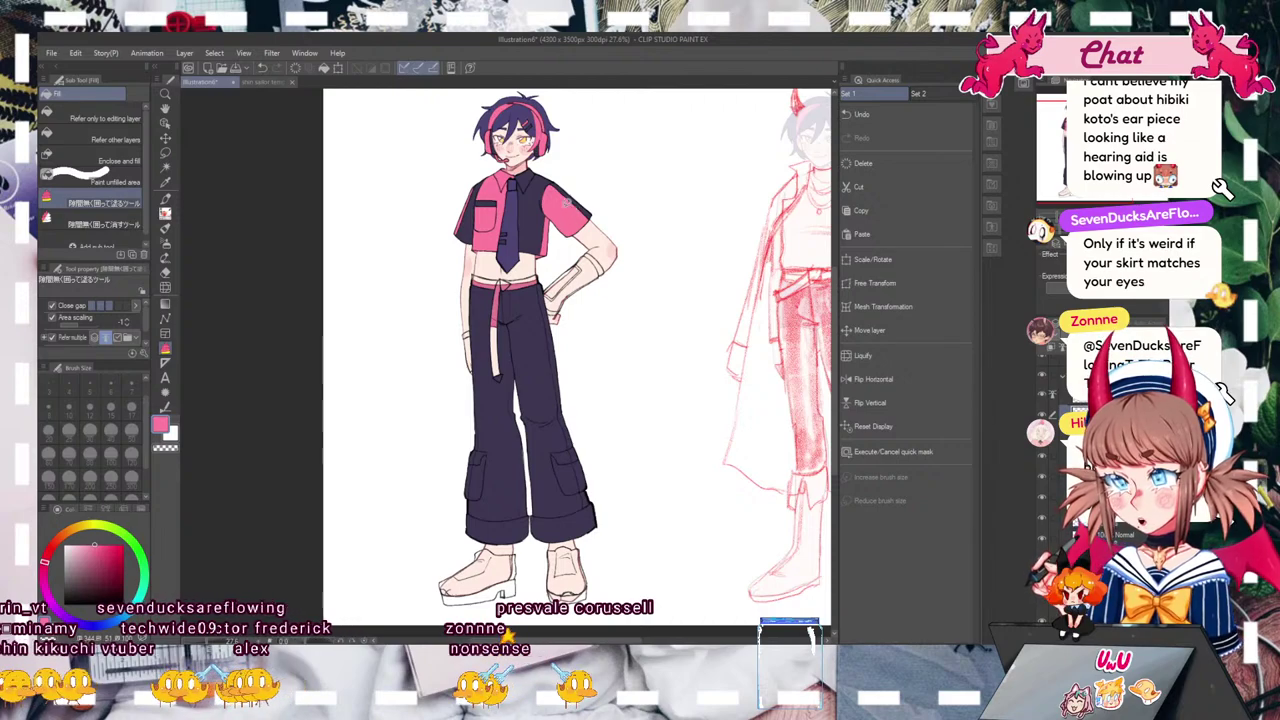
pyautogui.moveTo(588, 440); pyautogui.dragTo(596, 456)
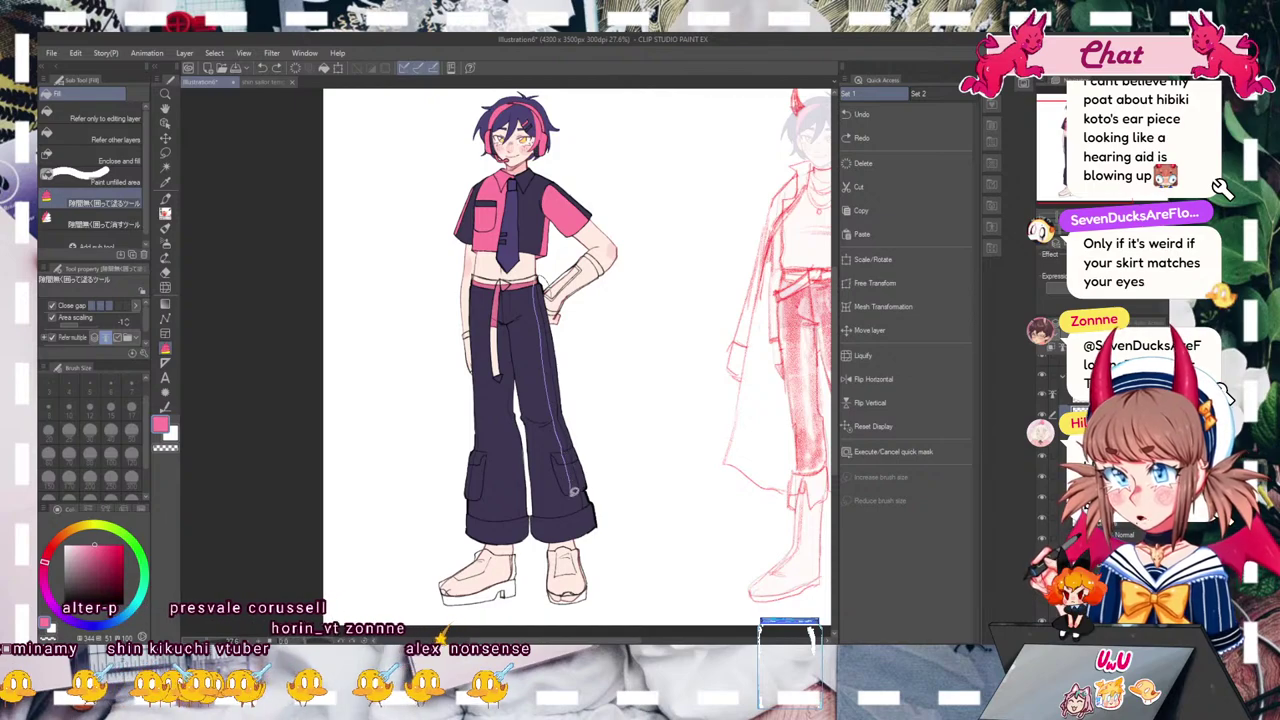
pyautogui.moveTo(565, 350); pyautogui.dragTo(561, 262)
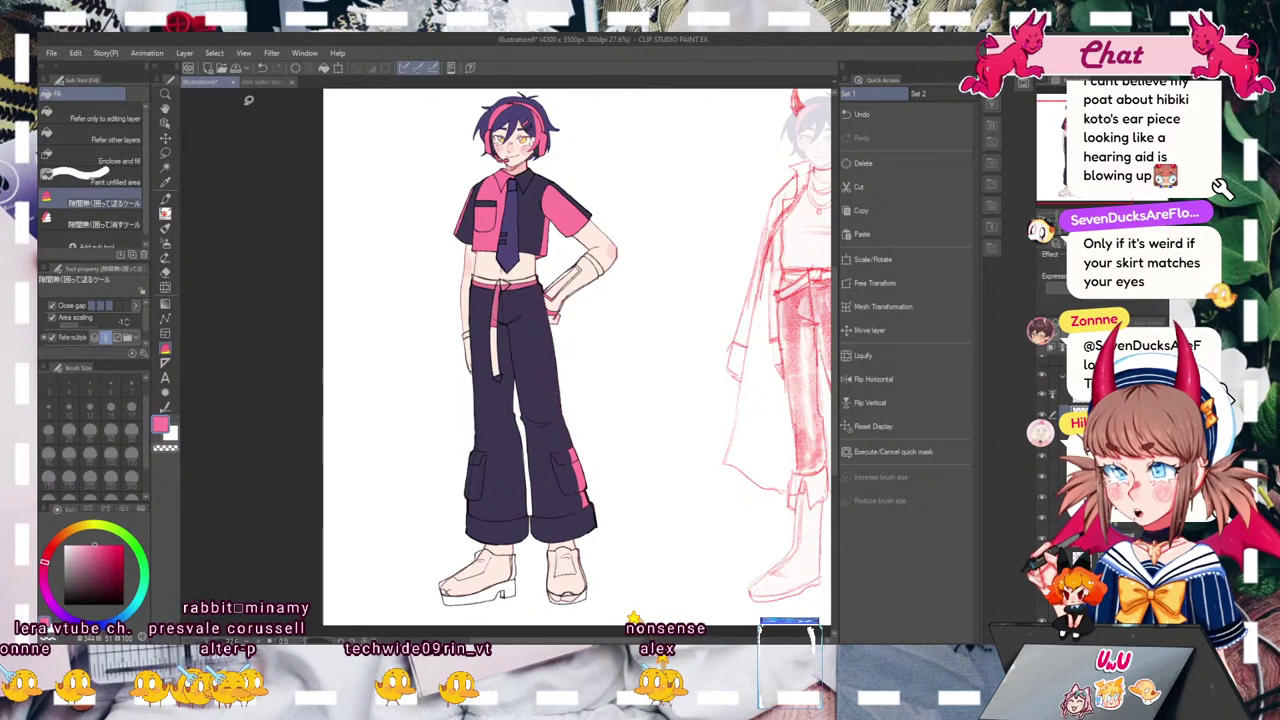
pyautogui.click(166, 226)
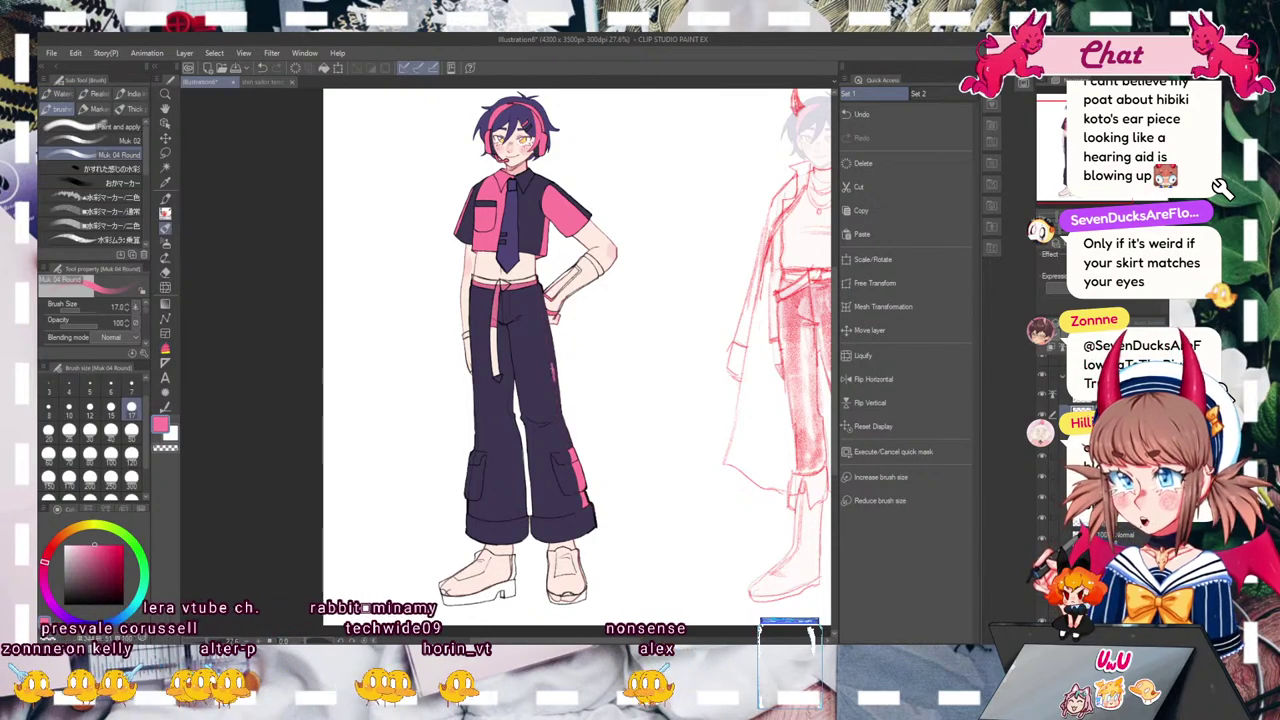
pyautogui.moveTo(554, 381); pyautogui.dragTo(572, 447)
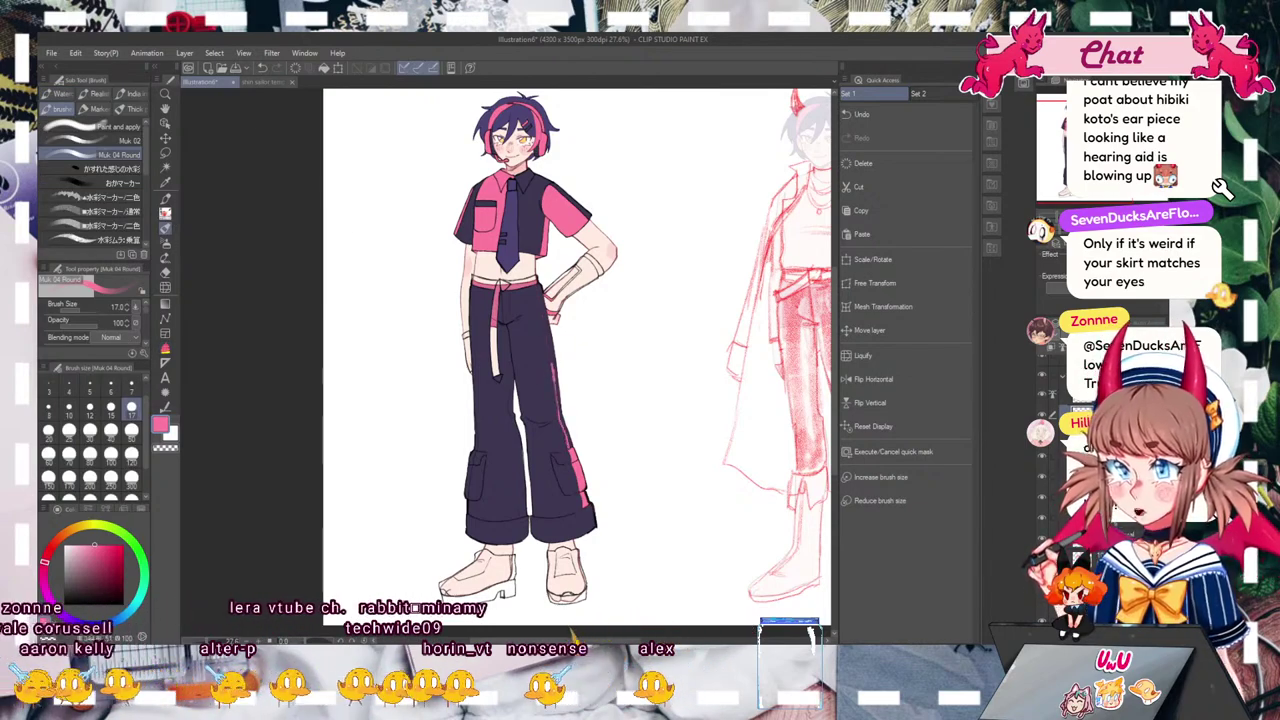
pyautogui.press('g')
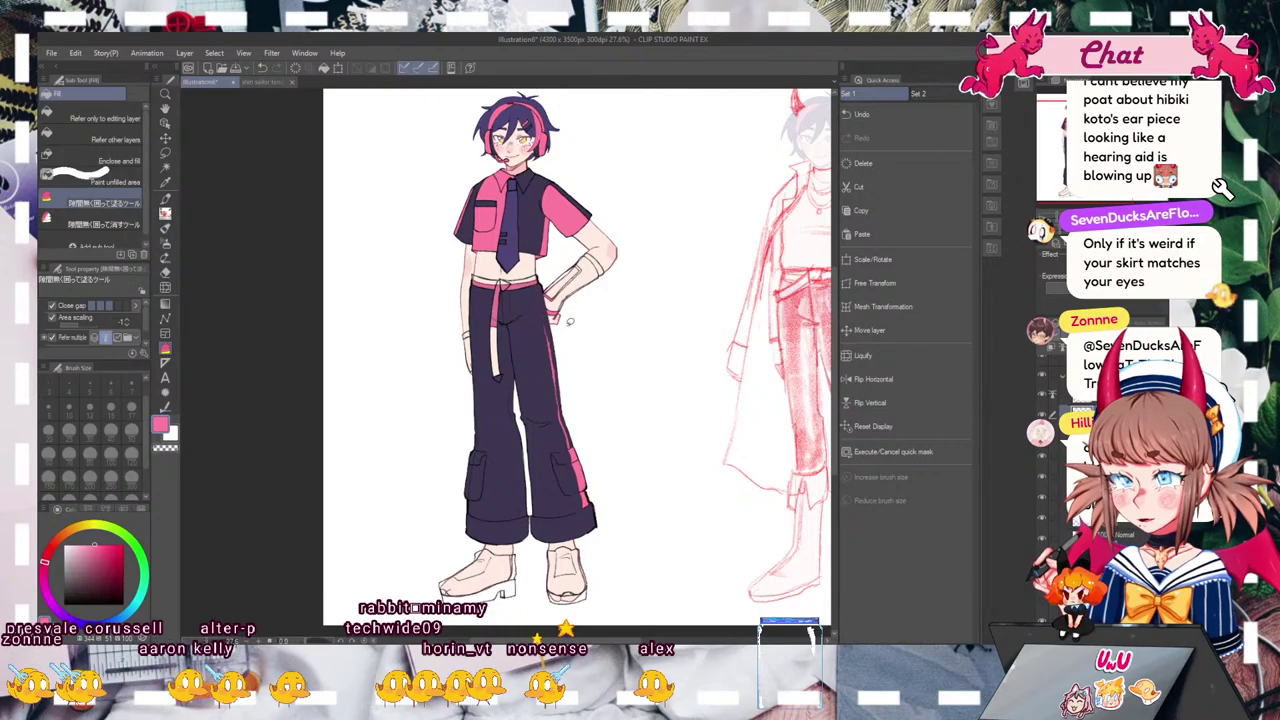
pyautogui.click(570, 400)
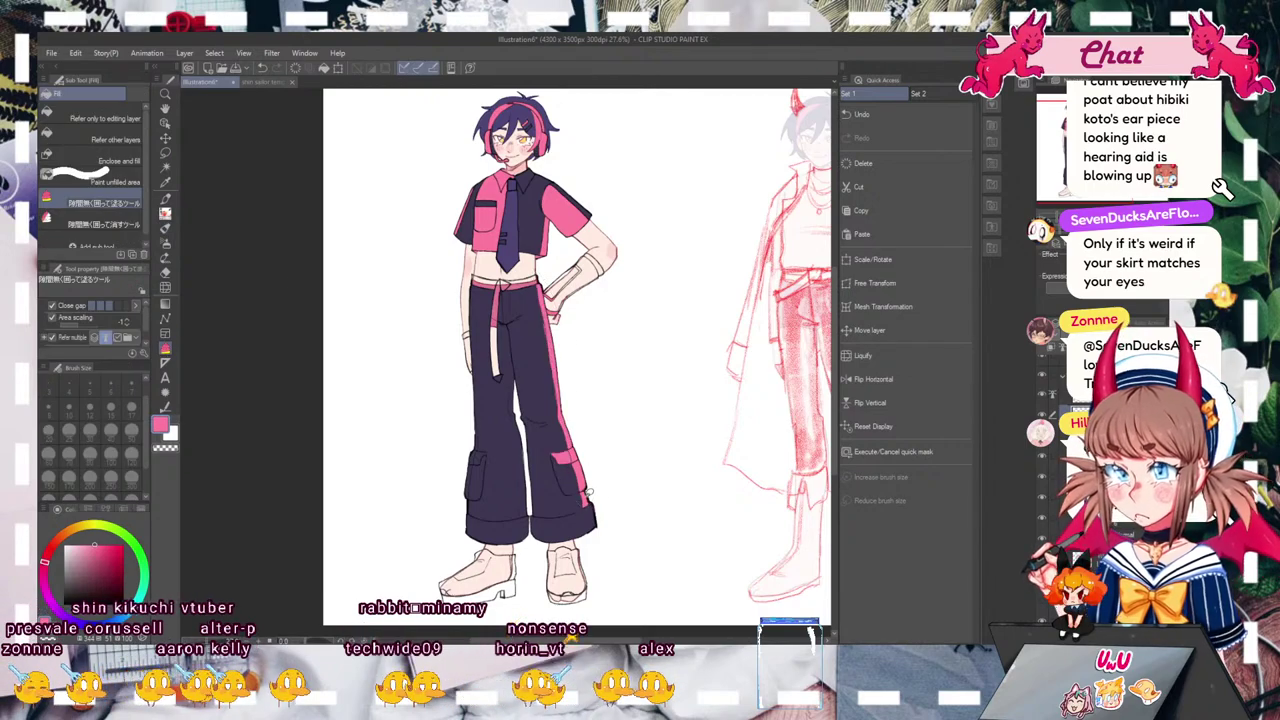
pyautogui.hotkey('ctrl', 'z')
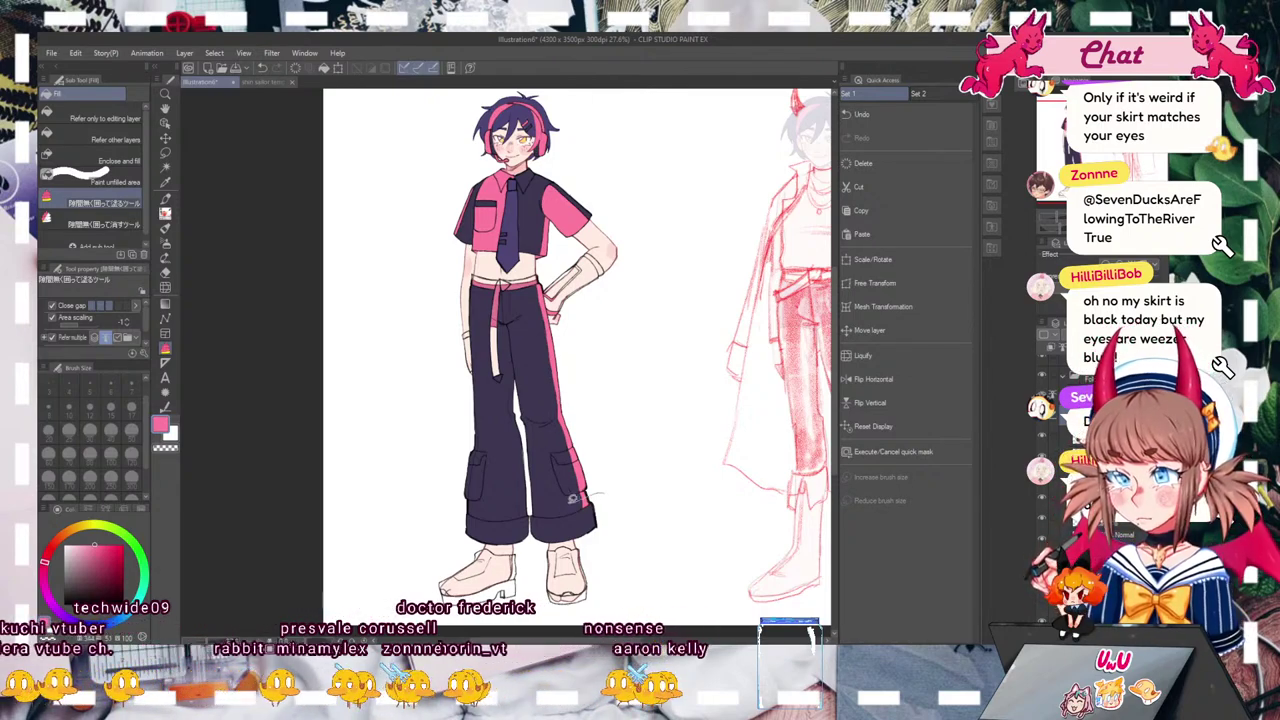
# Step: Fill both trouser cuffs with the pink and colour a matching side stripe on the other leg around its pocket
pyautogui.click(540, 530)
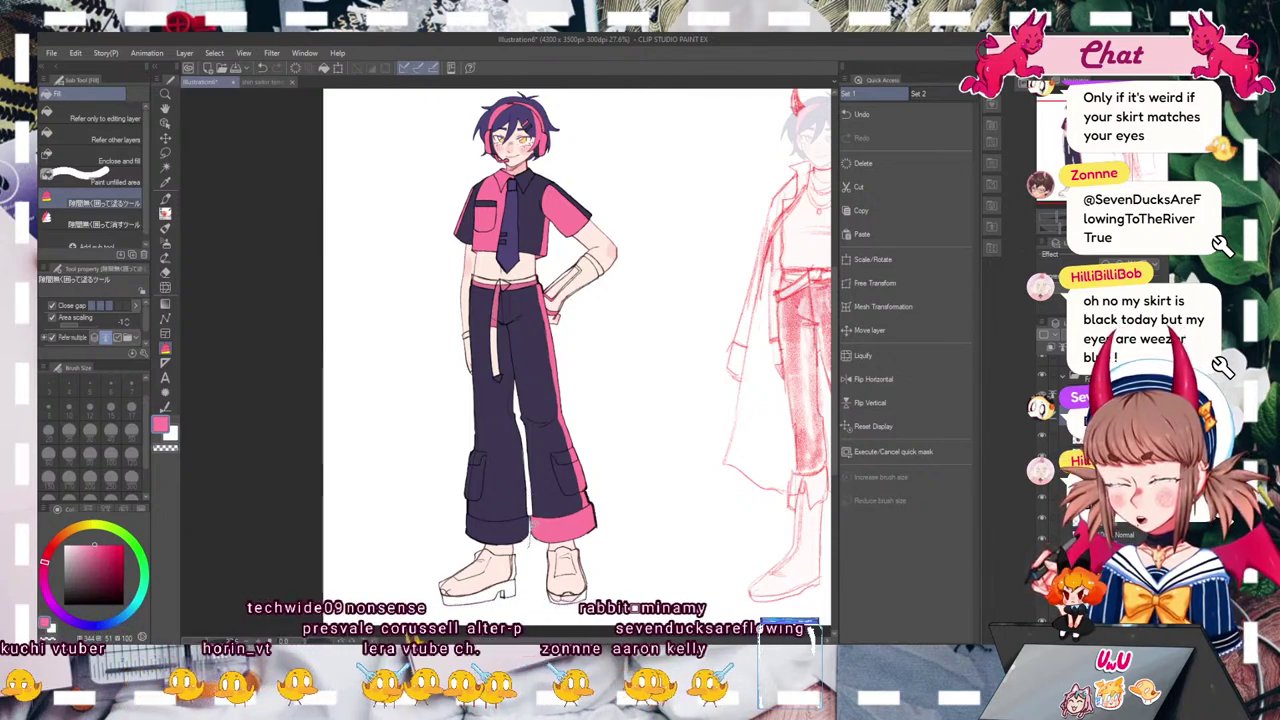
pyautogui.click(510, 528)
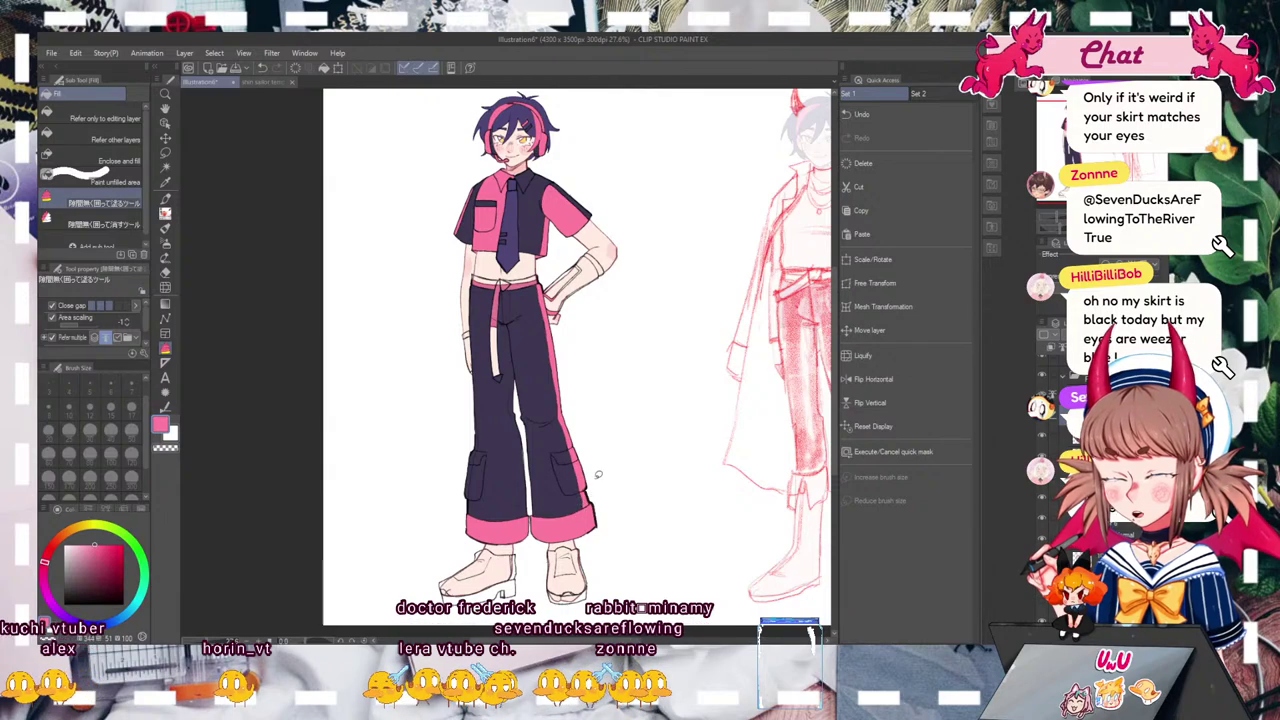
pyautogui.click(482, 460)
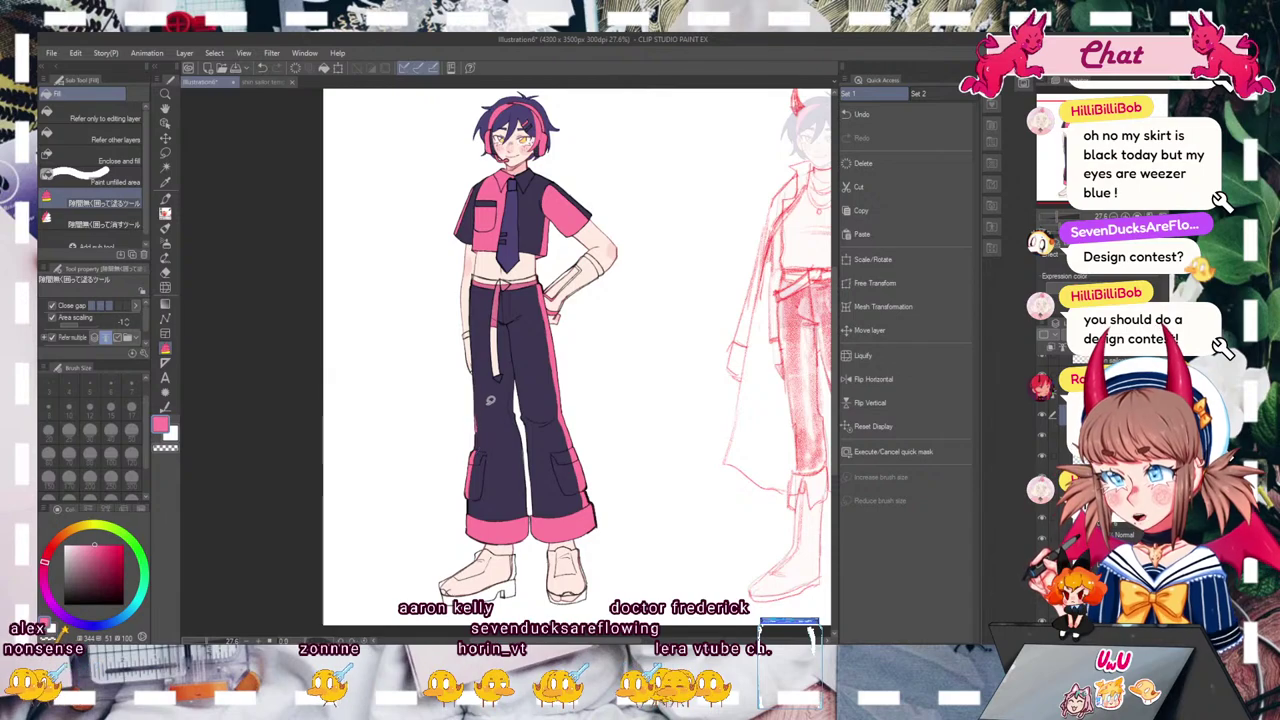
pyautogui.press('b')
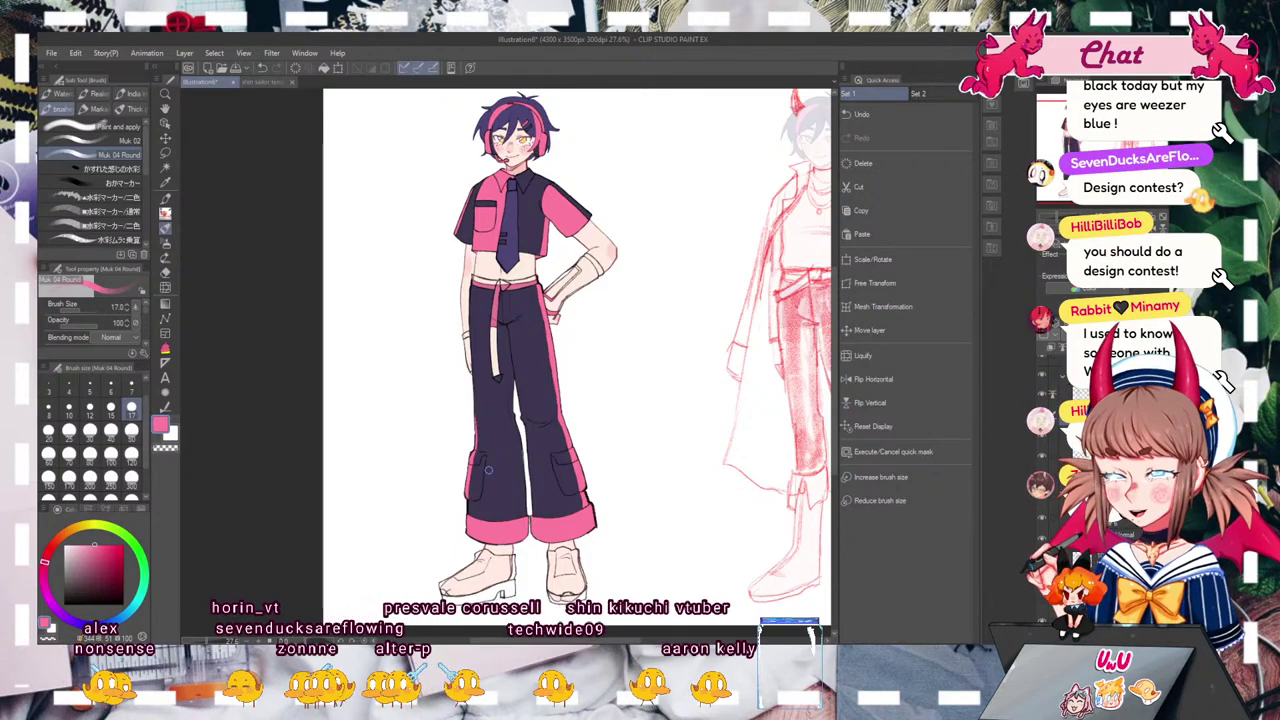
pyautogui.moveTo(489, 470); pyautogui.dragTo(498, 494)
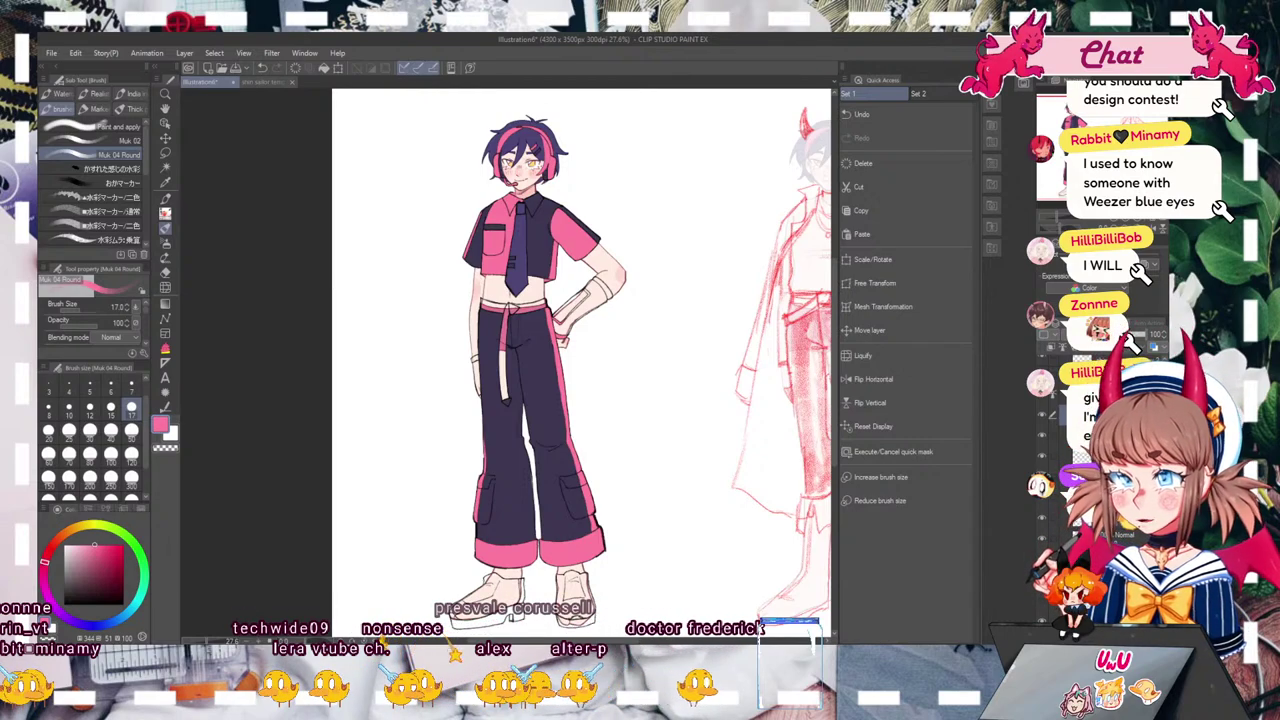
# Step: Sample the necktie's indigo and fill both shoes with the enclose fill
pyautogui.moveTo(580, 360)
pyautogui.mouseDown()
pyautogui.moveTo(554, 305)
pyautogui.moveTo(574, 360)
pyautogui.moveTo(576, 338)
pyautogui.mouseUp()
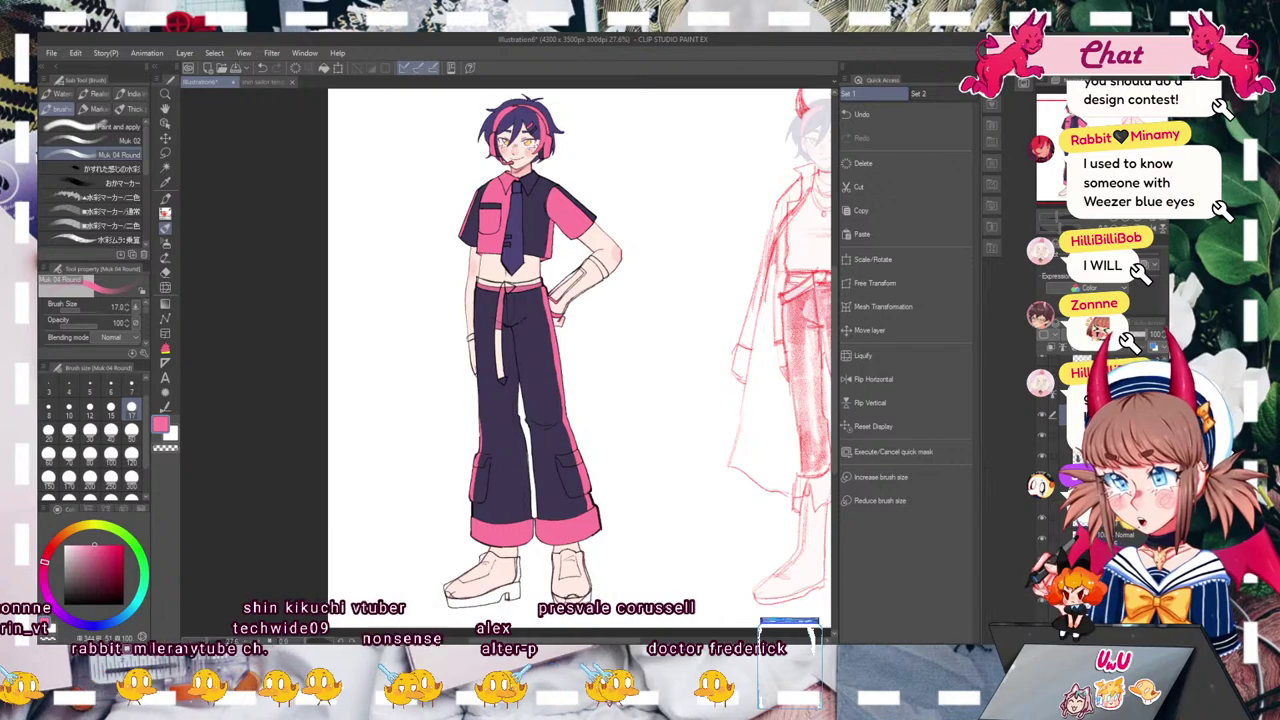
pyautogui.keyDown('alt'); pyautogui.click(518, 252); pyautogui.keyUp('alt')
pyautogui.click(165, 348)
pyautogui.moveTo(508, 614)
pyautogui.mouseDown()
pyautogui.moveTo(437, 576)
pyautogui.moveTo(490, 614)
pyautogui.mouseUp()
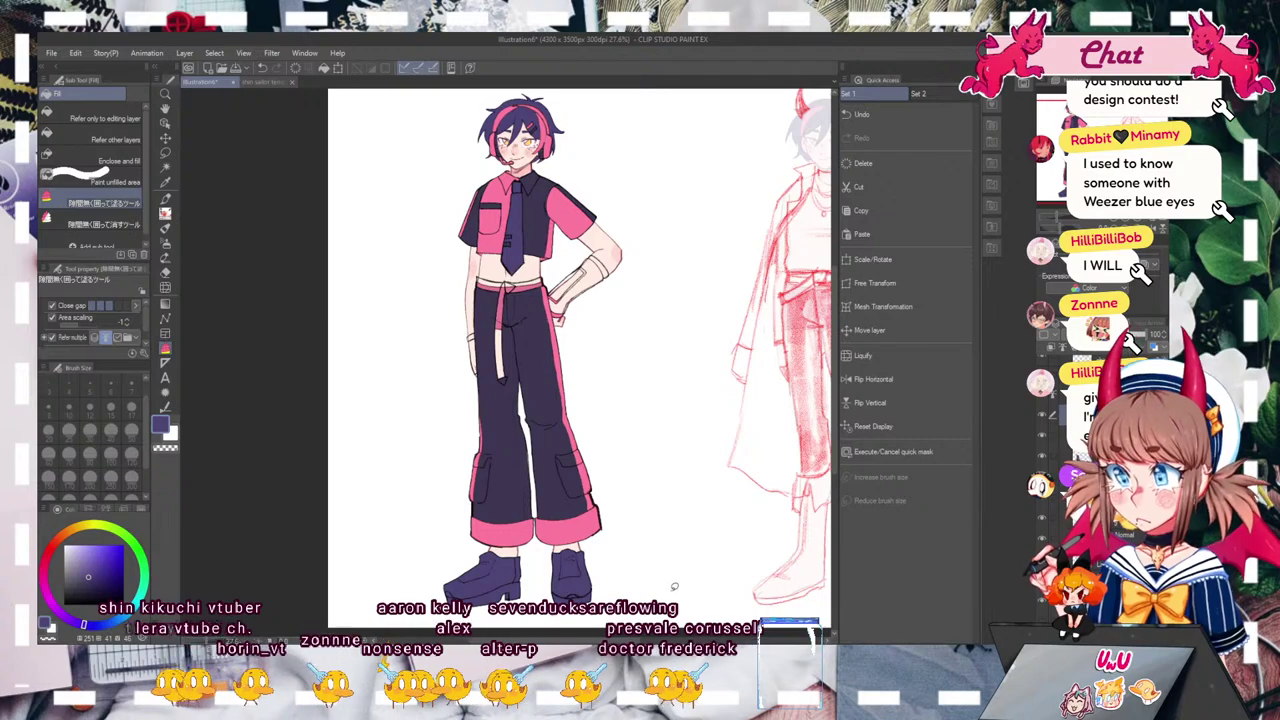
# Step: Fill the gloves on both forearms with the same indigo using the enclose fill
pyautogui.moveTo(560, 480); pyautogui.dragTo(488, 486)
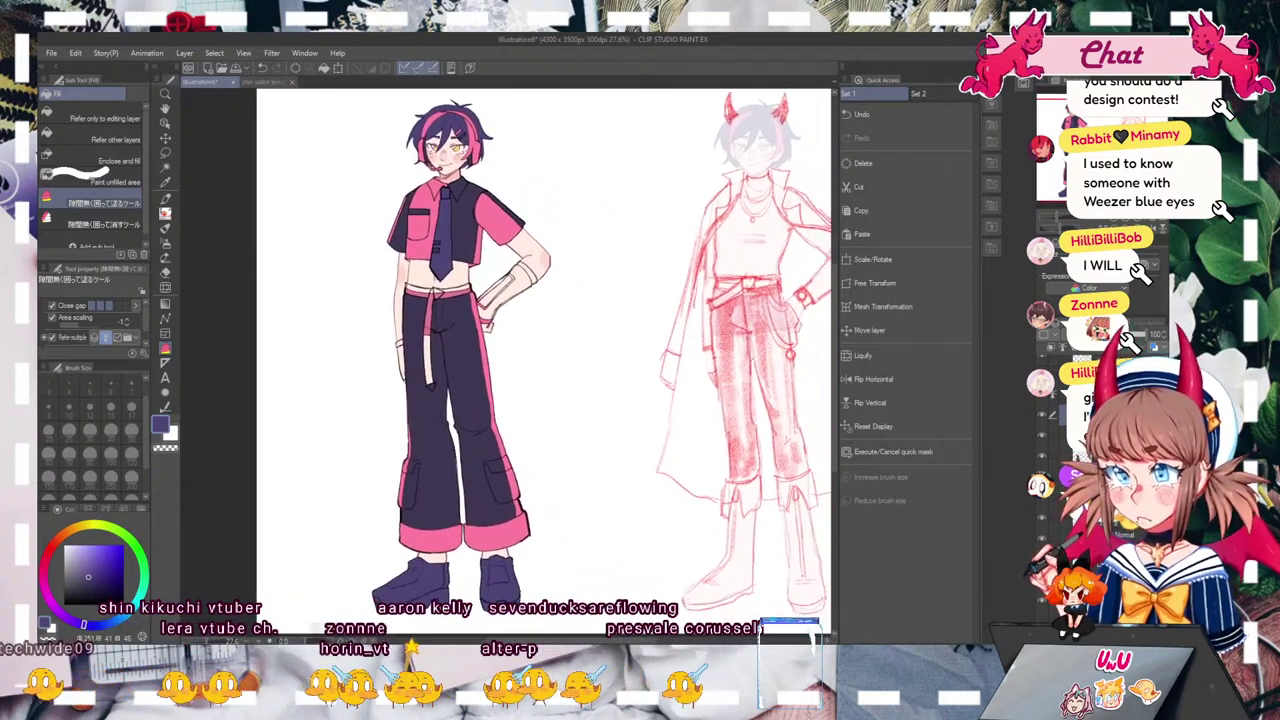
pyautogui.click(1064, 218)
pyautogui.moveTo(1064, 219)
pyautogui.mouseDown()
pyautogui.moveTo(1043, 220)
pyautogui.moveTo(1060, 222)
pyautogui.mouseUp()
pyautogui.moveTo(1072, 144)
pyautogui.mouseDown()
pyautogui.moveTo(1067, 169)
pyautogui.moveTo(1070, 142)
pyautogui.mouseUp()
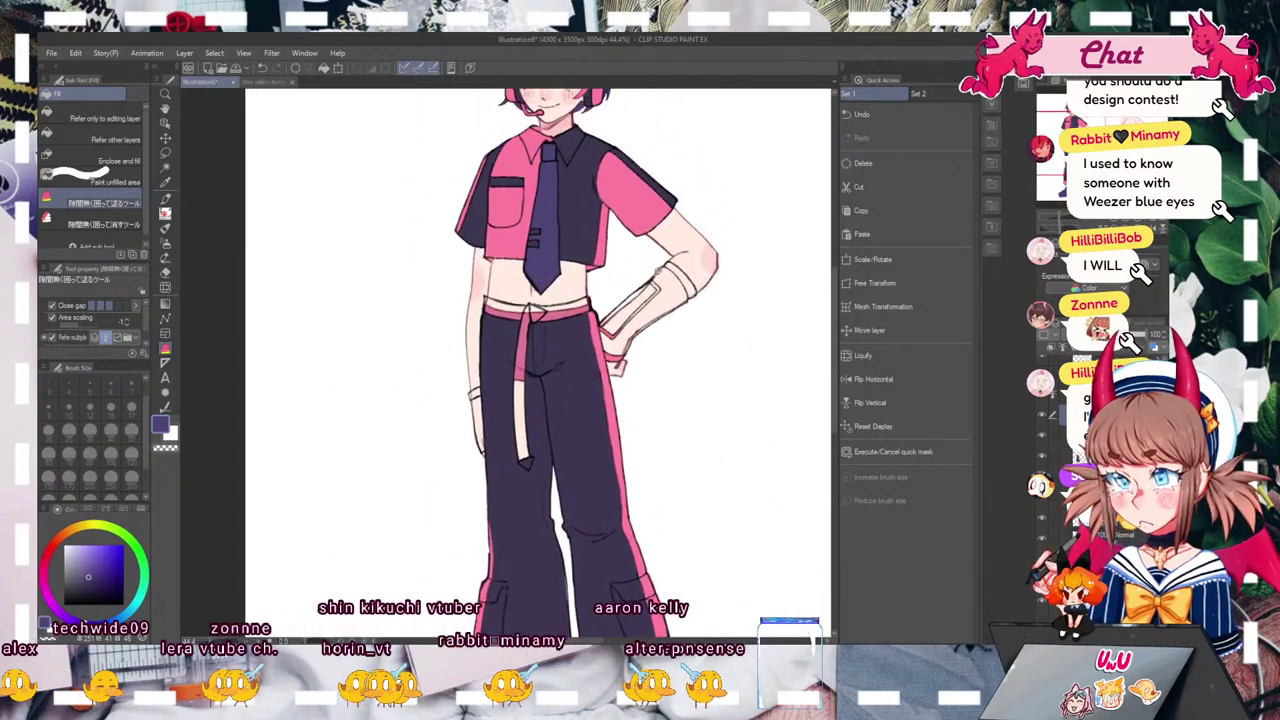
pyautogui.moveTo(640, 352); pyautogui.dragTo(708, 293)
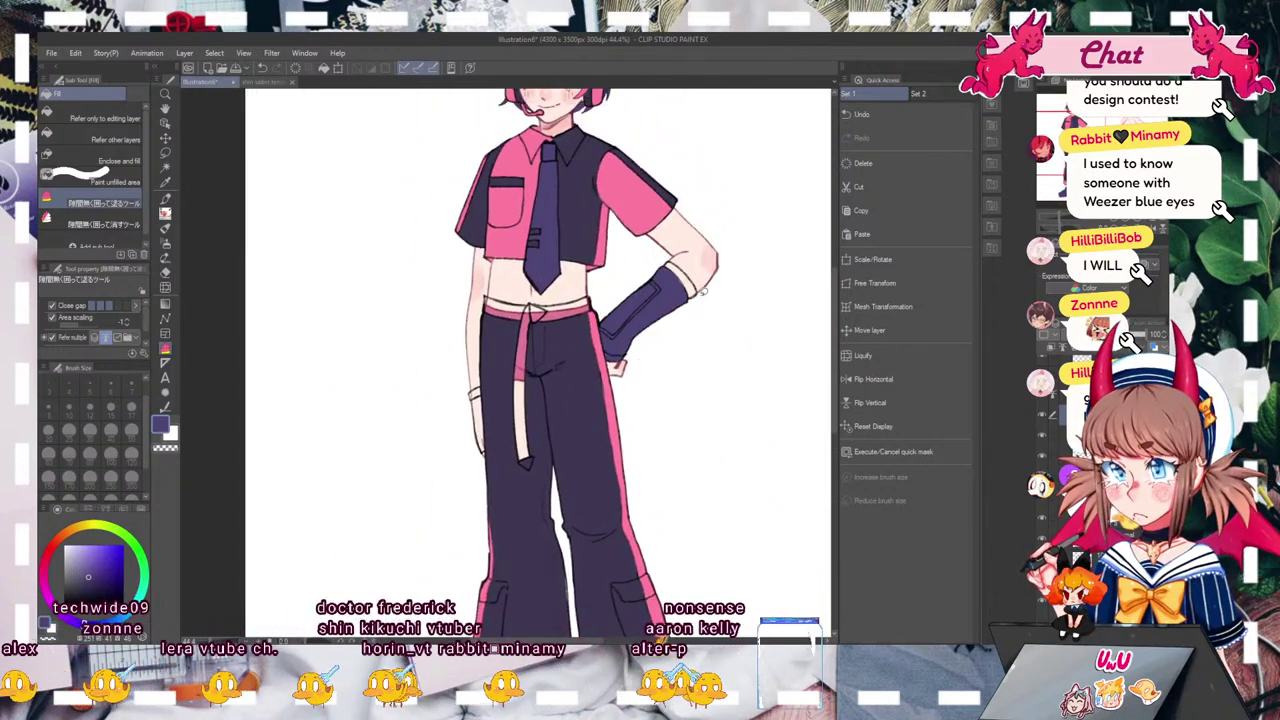
pyautogui.moveTo(478, 394); pyautogui.dragTo(496, 403)
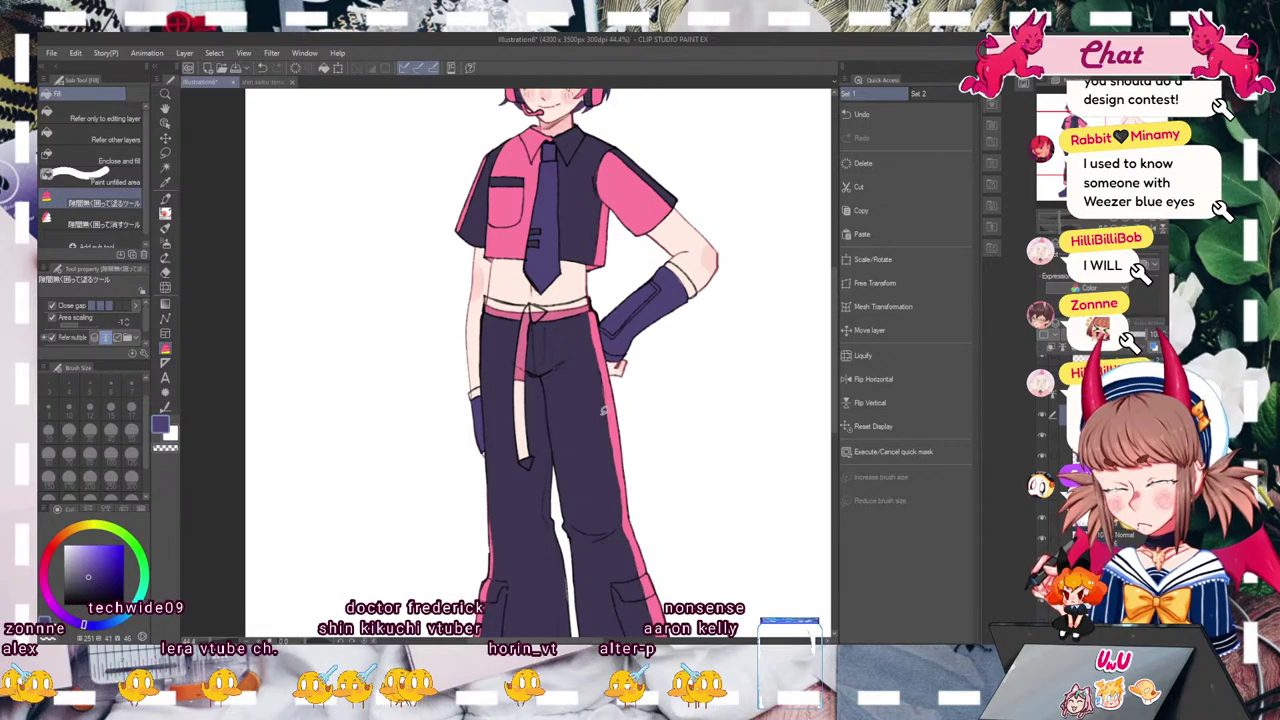
# Step: Sample the trouser stripe's pink and fill the glove cuffs and the bent arm's glove trim with it
pyautogui.keyDown('alt'); pyautogui.click(613, 432); pyautogui.keyUp('alt')
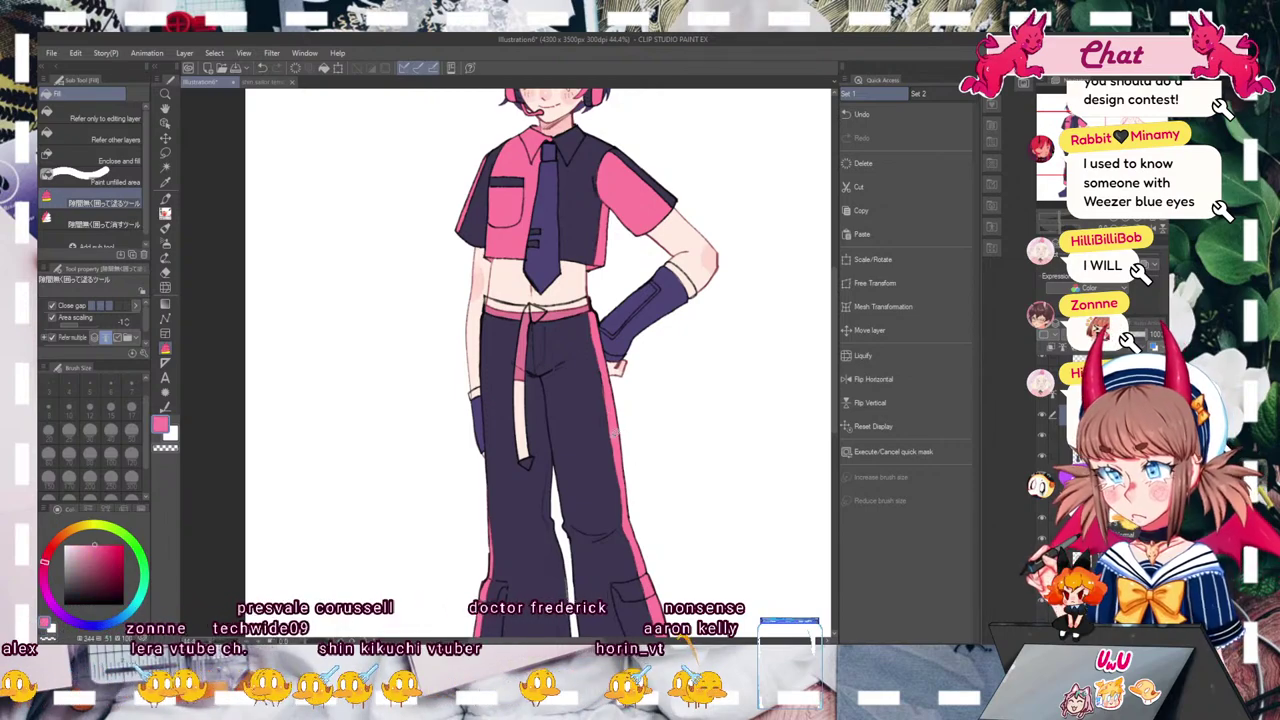
pyautogui.moveTo(679, 295); pyautogui.dragTo(700, 288)
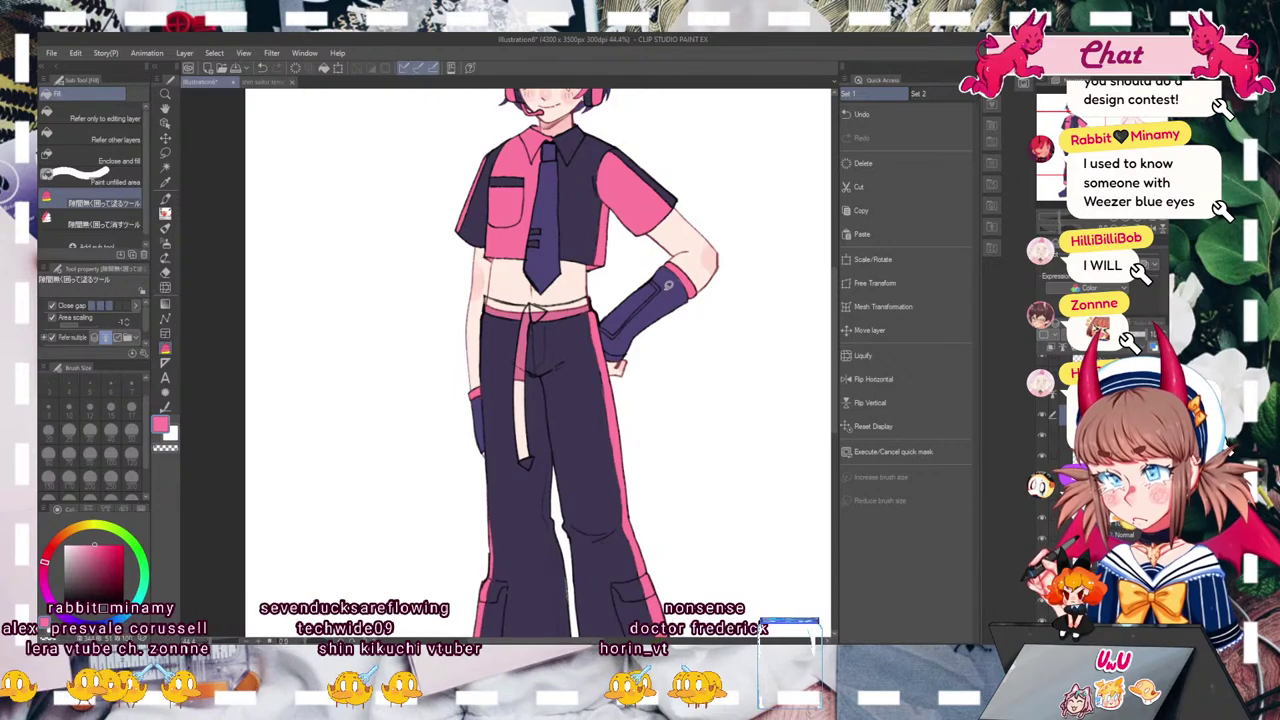
pyautogui.moveTo(624, 338); pyautogui.dragTo(628, 355)
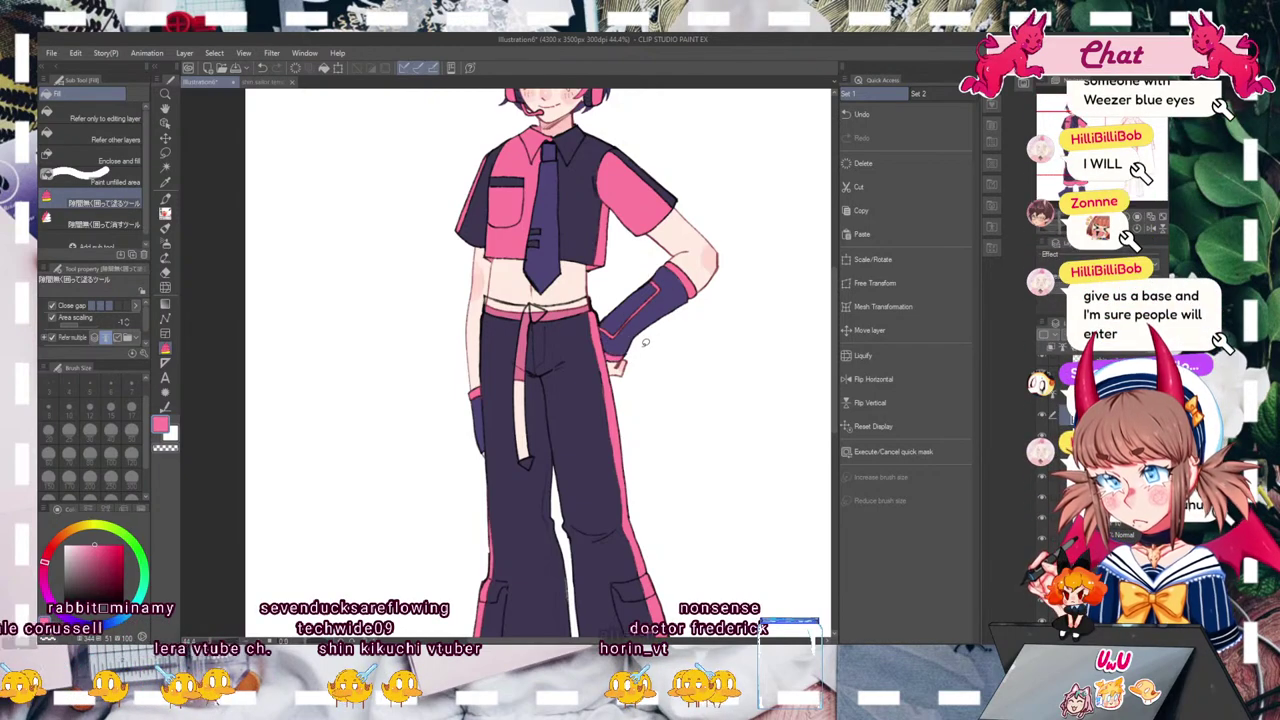
# Step: Lasso the glove on the bent arm and turn its indigo base into a muted grey-purple
pyautogui.moveTo(1080, 218)
pyautogui.mouseDown()
pyautogui.moveTo(1100, 218)
pyautogui.moveTo(1046, 218)
pyautogui.moveTo(1068, 220)
pyautogui.moveTo(1057, 221)
pyautogui.mouseUp()
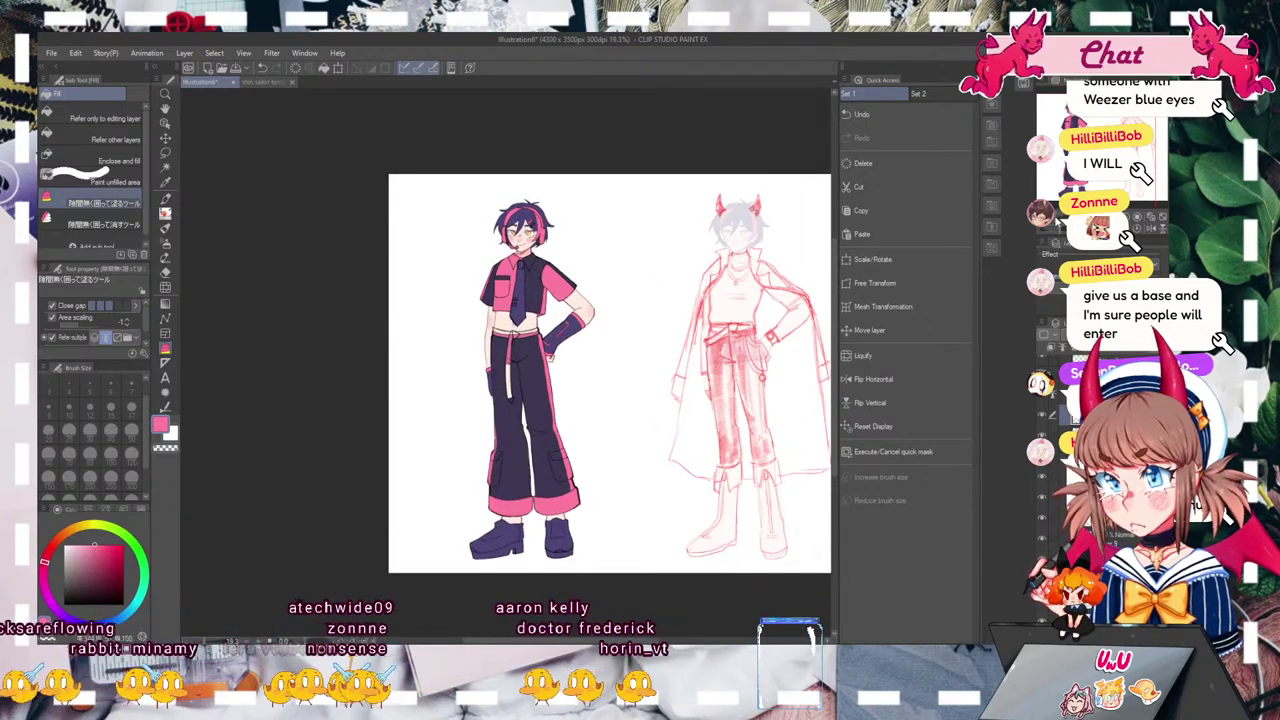
pyautogui.hotkey('ctrl', '+')
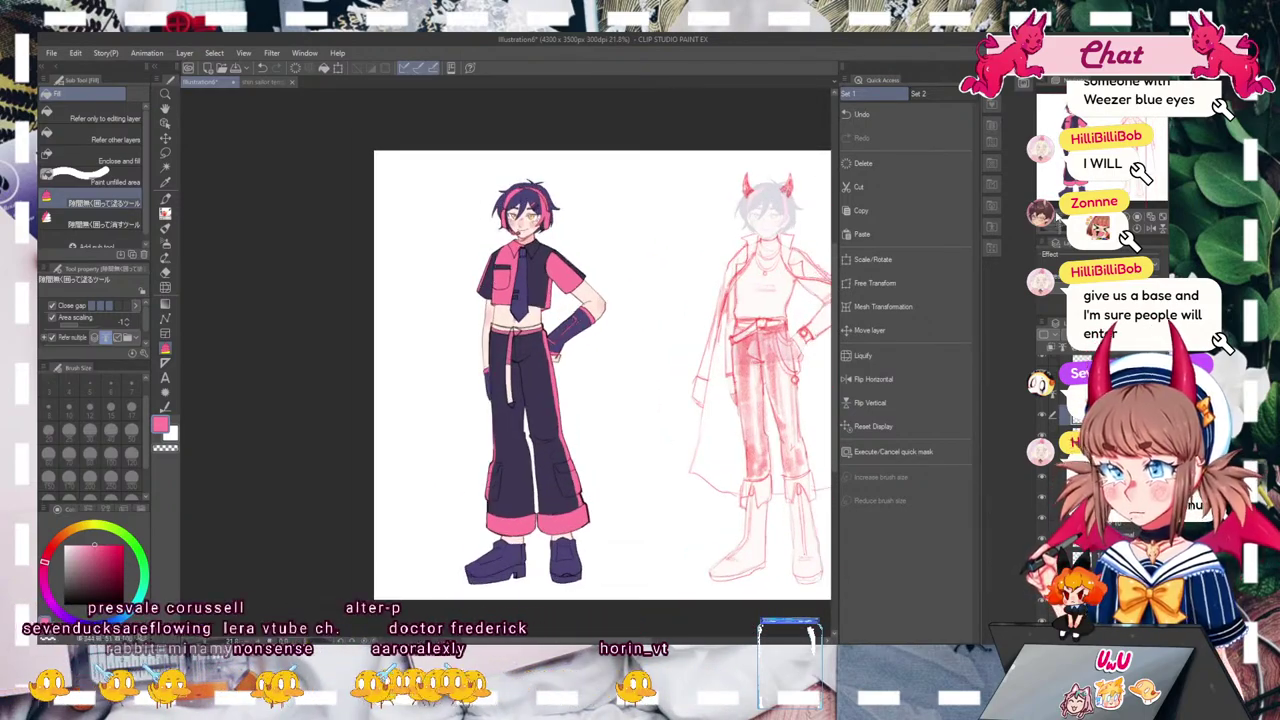
pyautogui.hotkey('ctrl', '+')
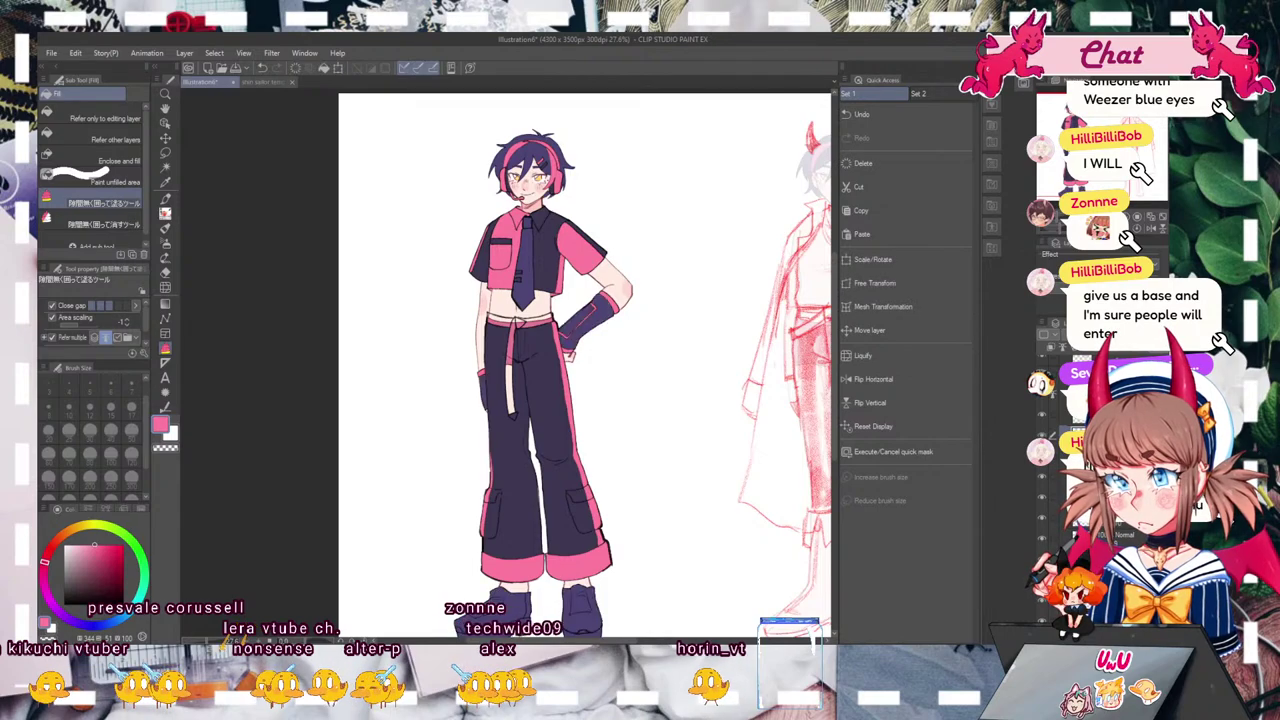
pyautogui.click(166, 153)
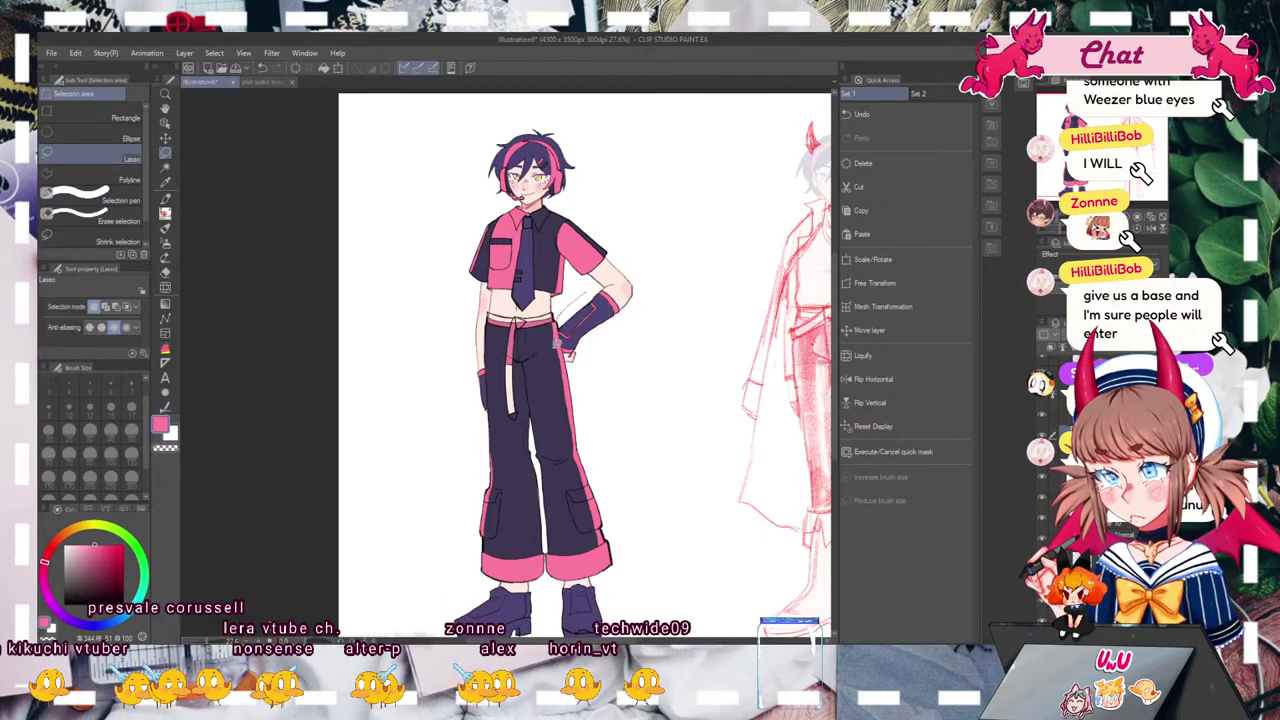
pyautogui.moveTo(631, 311); pyautogui.dragTo(600, 285)
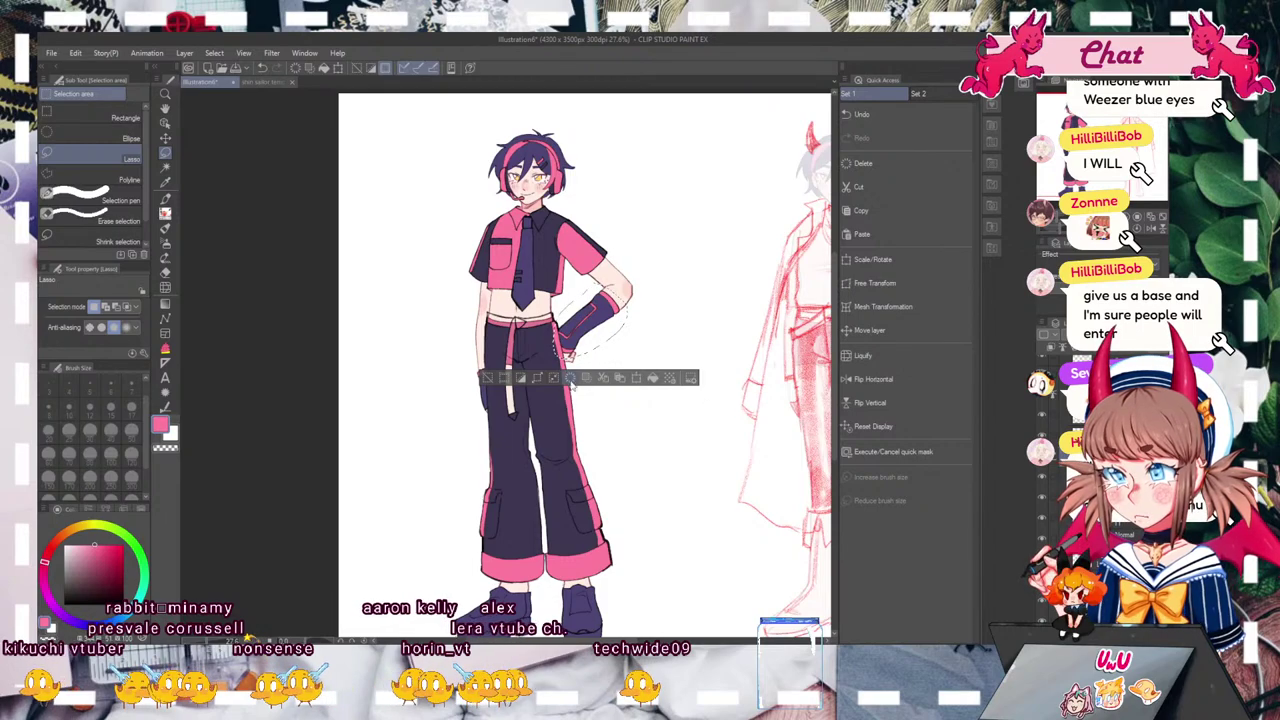
pyautogui.hotkey('ctrl', 'd')
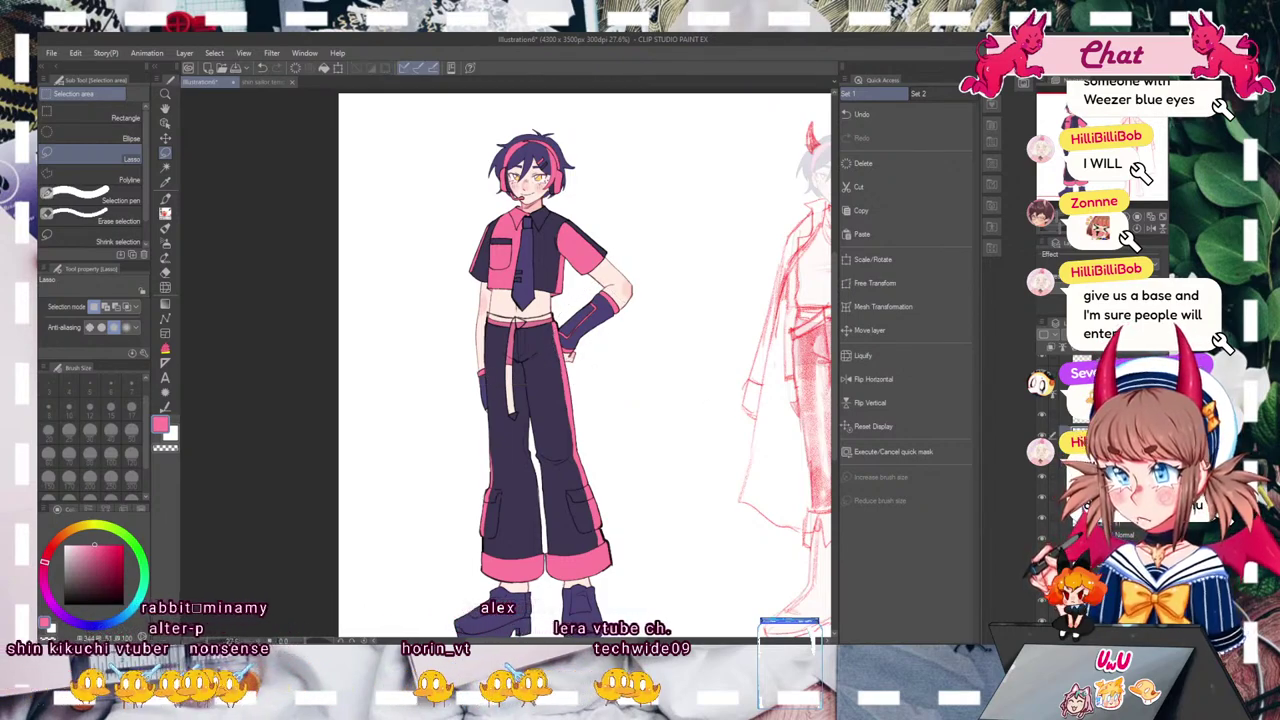
pyautogui.hotkey('ctrl', 'z')
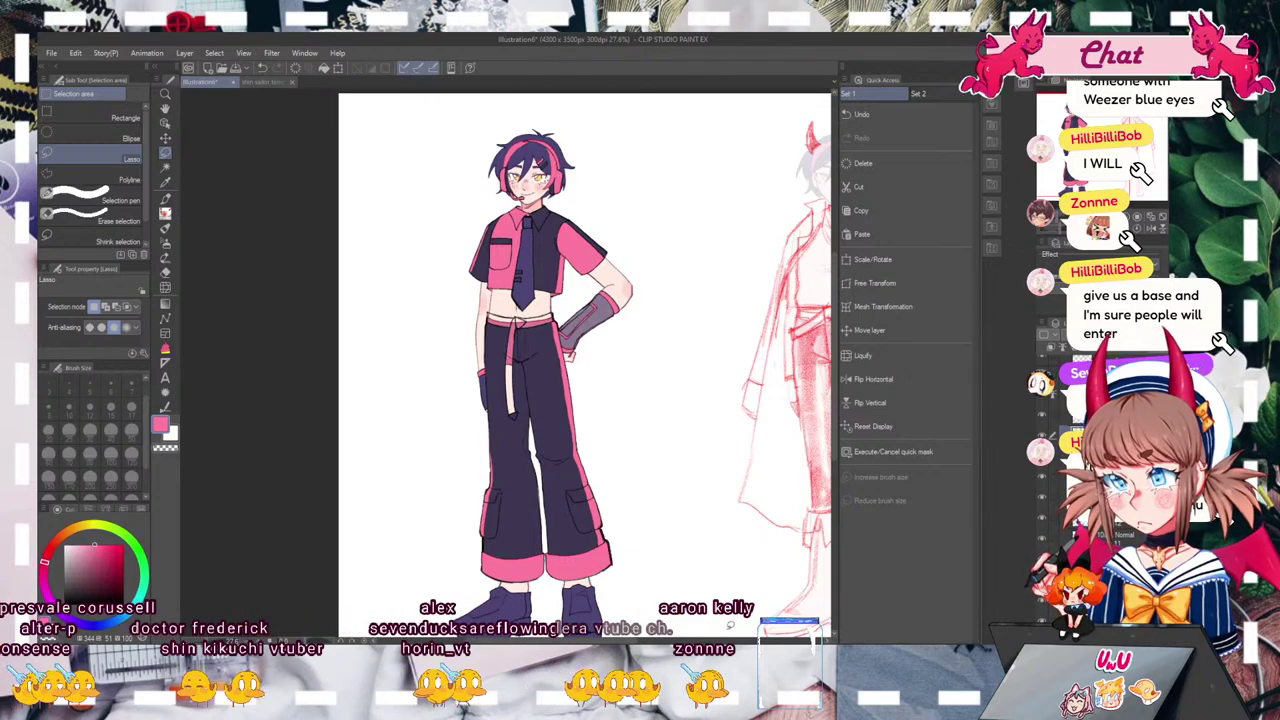
# Step: Sample the shoes' indigo and enclose-fill the inner panel of the bent arm's glove with it
pyautogui.rightClick(587, 622)
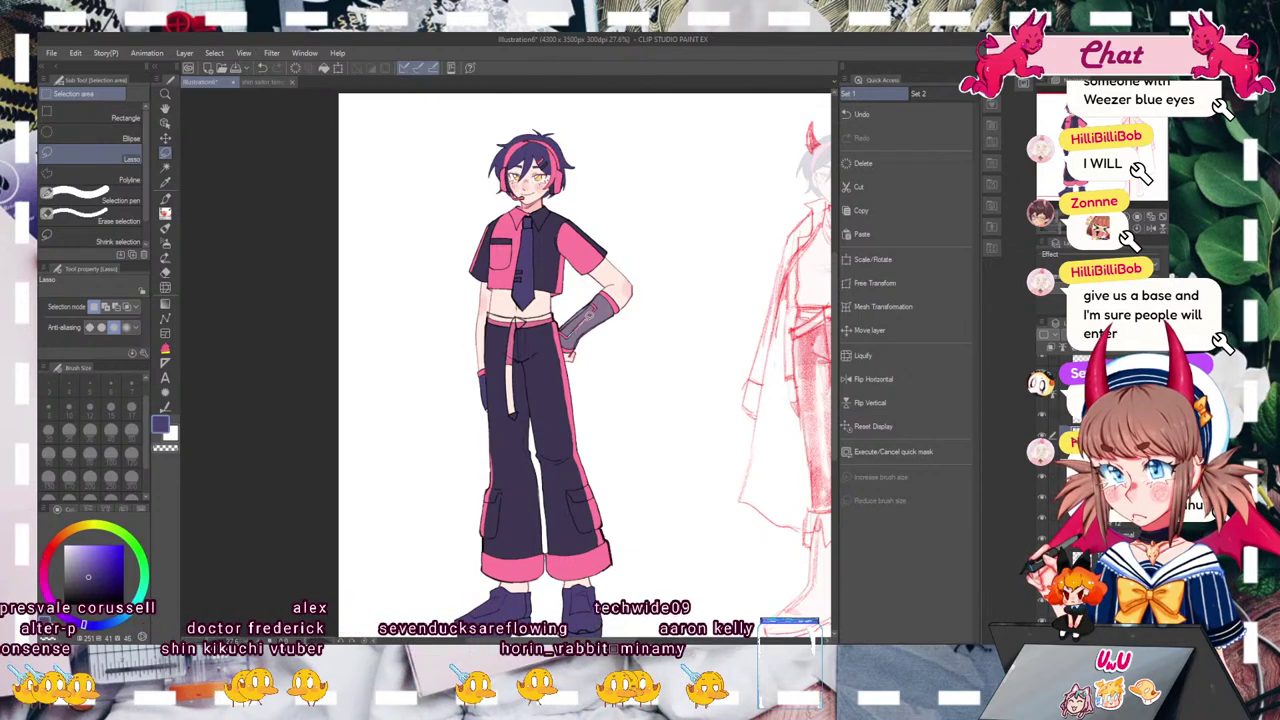
pyautogui.moveTo(577, 304); pyautogui.dragTo(584, 330)
pyautogui.click(475, 356)
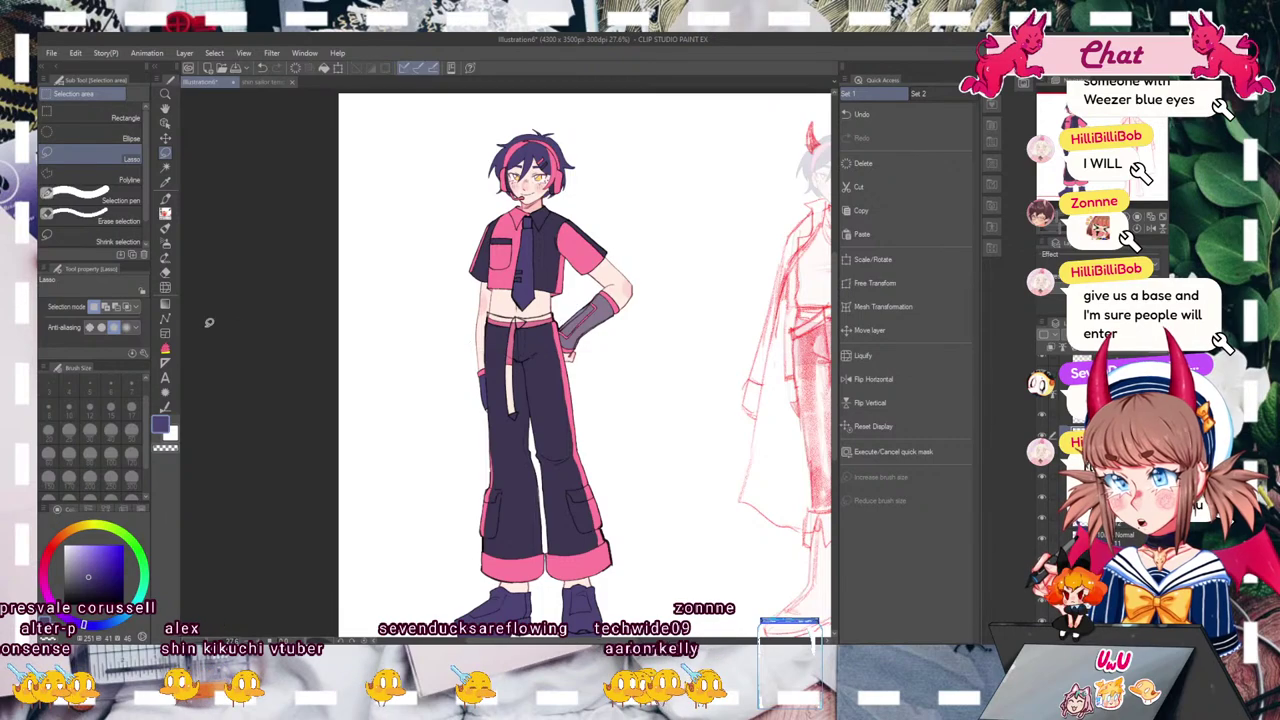
pyautogui.click(165, 348)
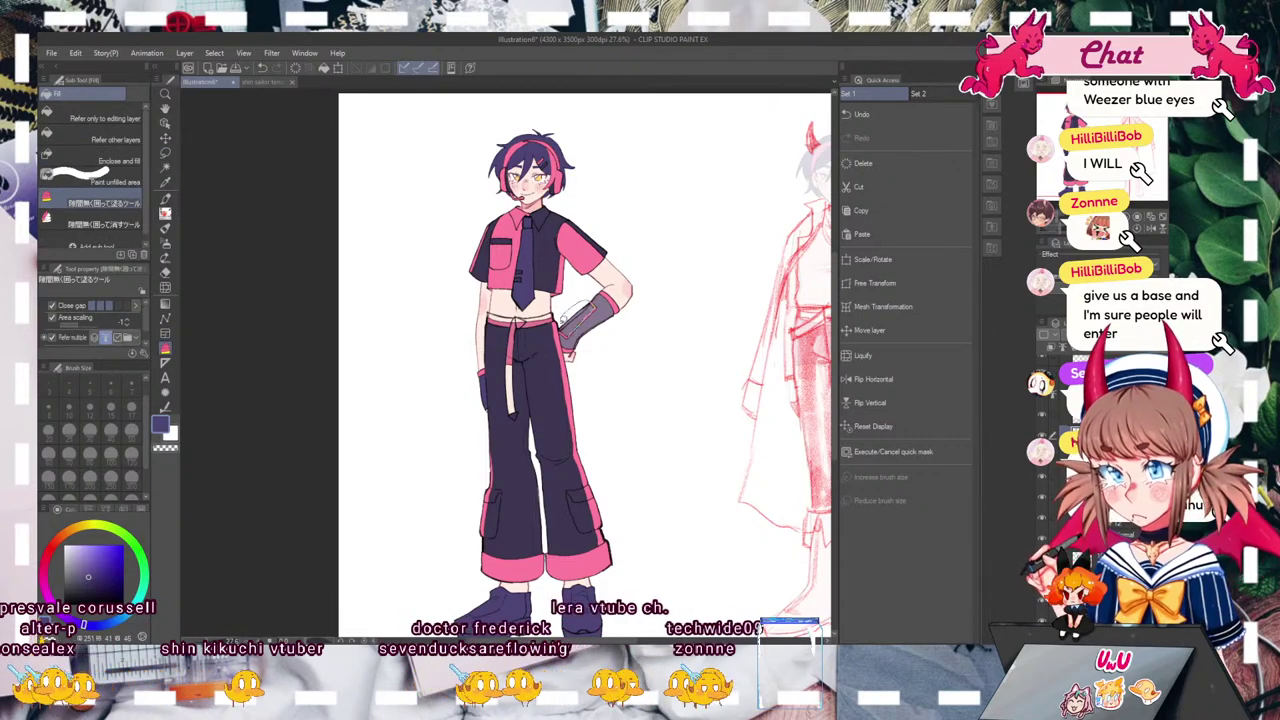
pyautogui.moveTo(591, 320)
pyautogui.mouseDown()
pyautogui.moveTo(578, 325)
pyautogui.moveTo(605, 336)
pyautogui.mouseUp()
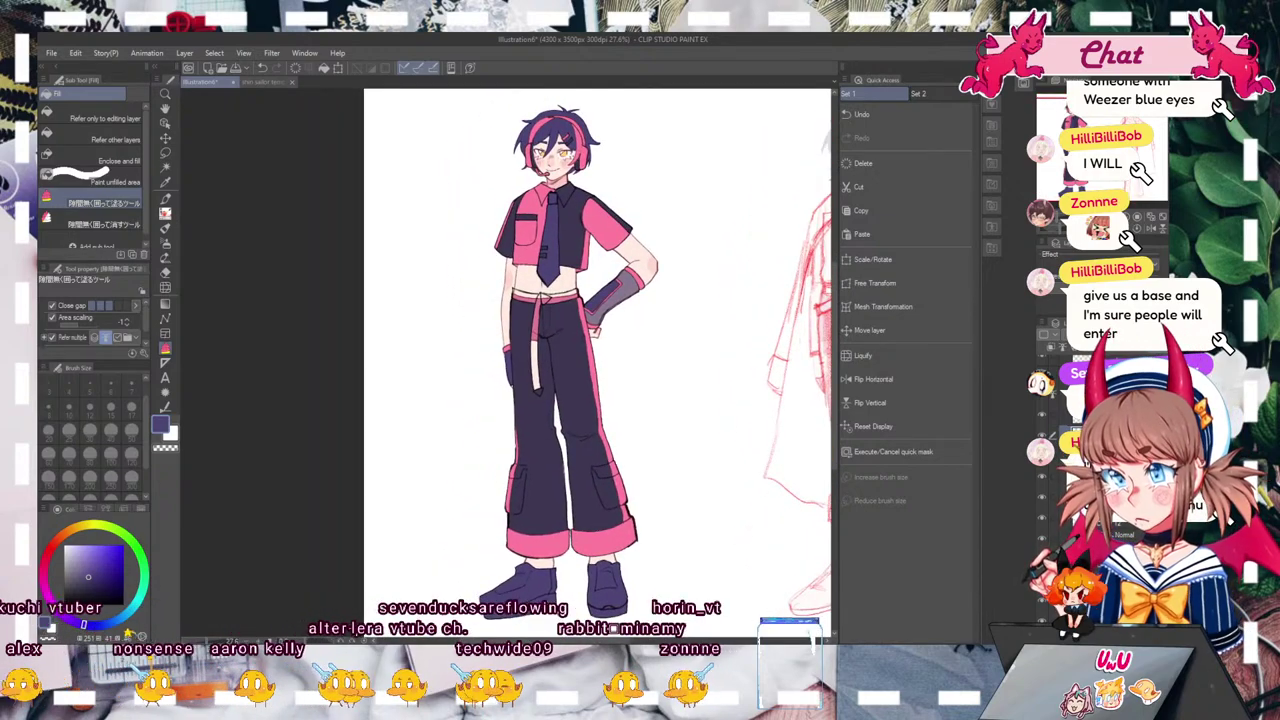
# Step: Fill both shoes' soles and heels with the trouser cuffs' pink and their upper panels with the trousers' navy
pyautogui.keyDown('alt'); pyautogui.click(614, 535); pyautogui.keyUp('alt')
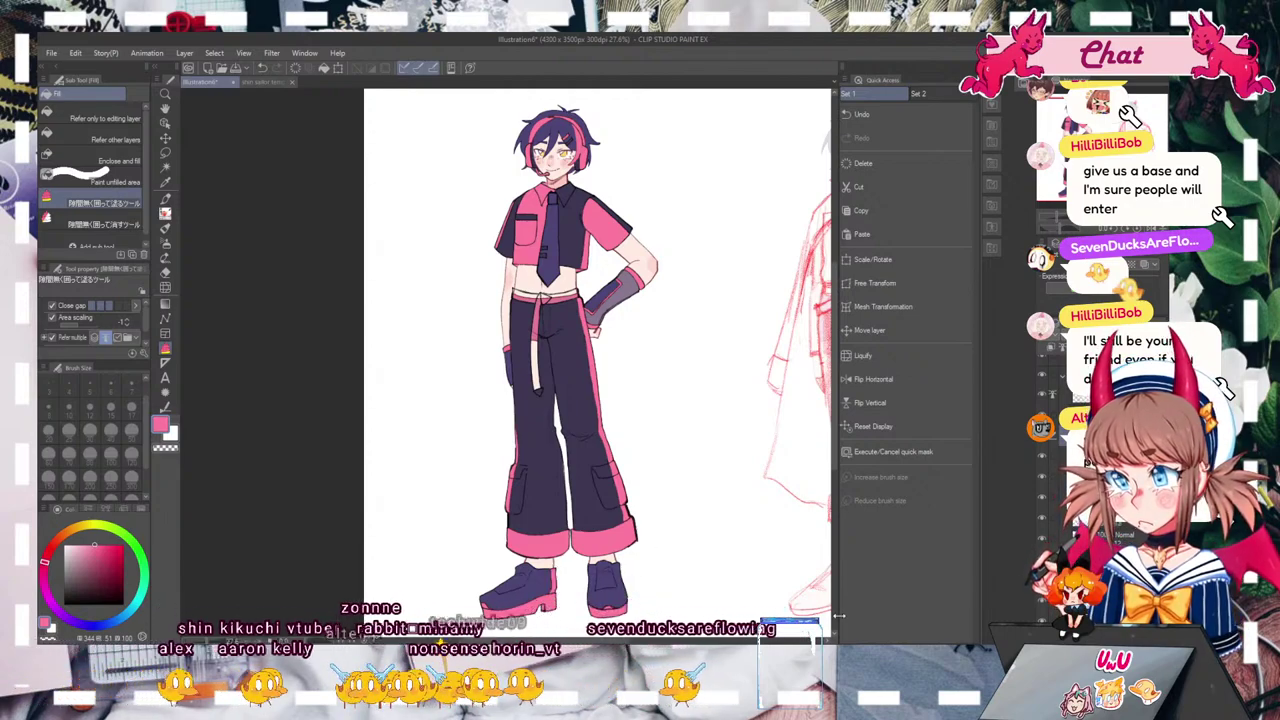
pyautogui.keyDown('alt'); pyautogui.click(580, 514); pyautogui.keyUp('alt')
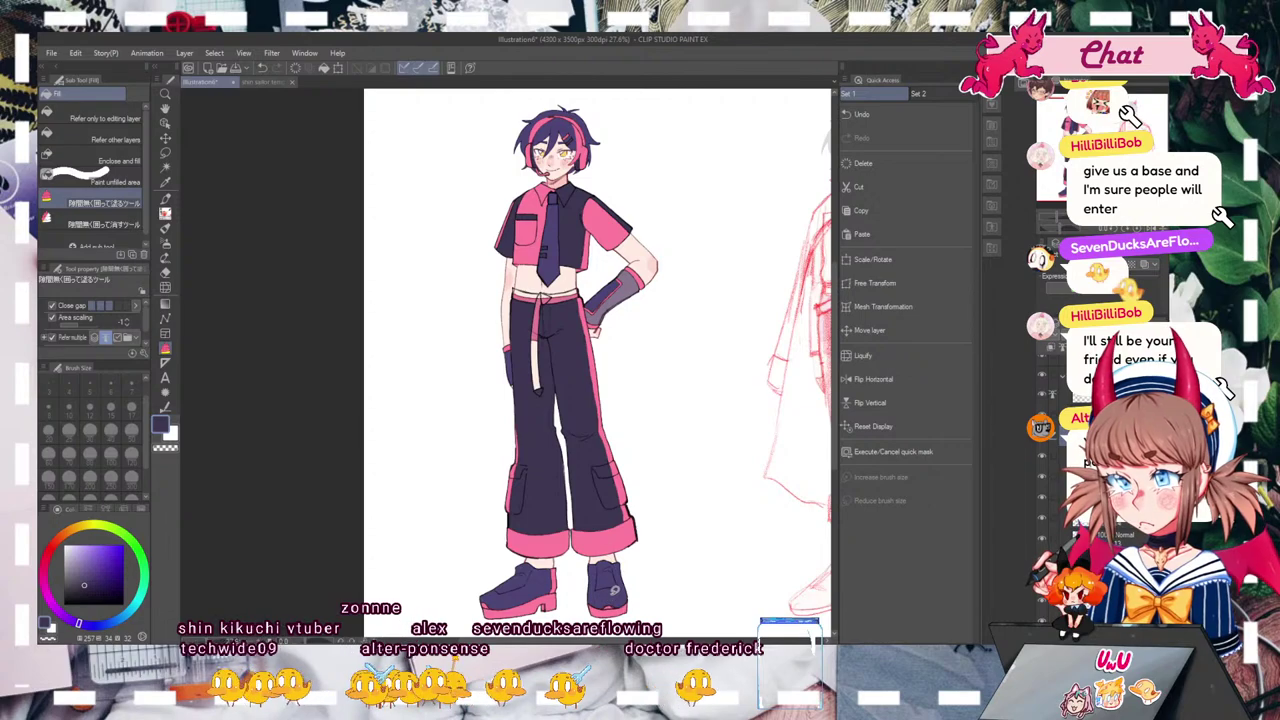
pyautogui.click(165, 228)
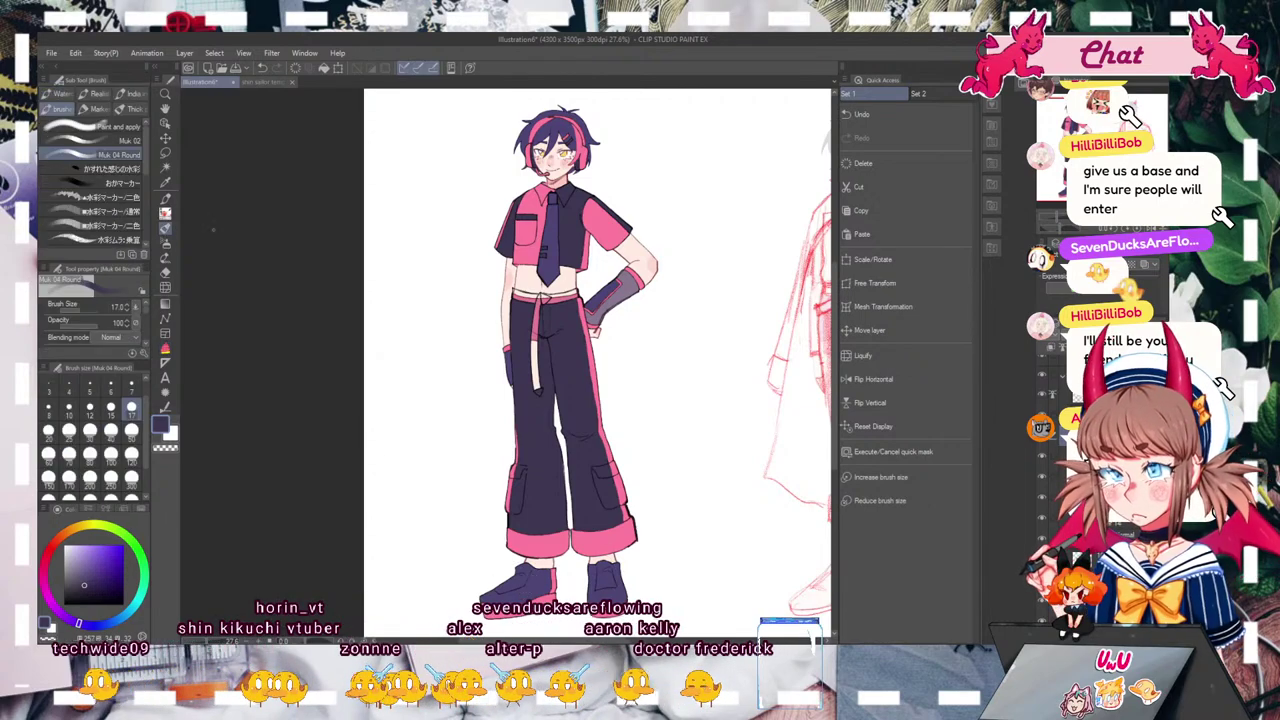
pyautogui.moveTo(673, 407)
pyautogui.mouseDown()
pyautogui.moveTo(637, 261)
pyautogui.moveTo(671, 288)
pyautogui.moveTo(630, 283)
pyautogui.moveTo(641, 237)
pyautogui.mouseUp()
pyautogui.click(1063, 220)
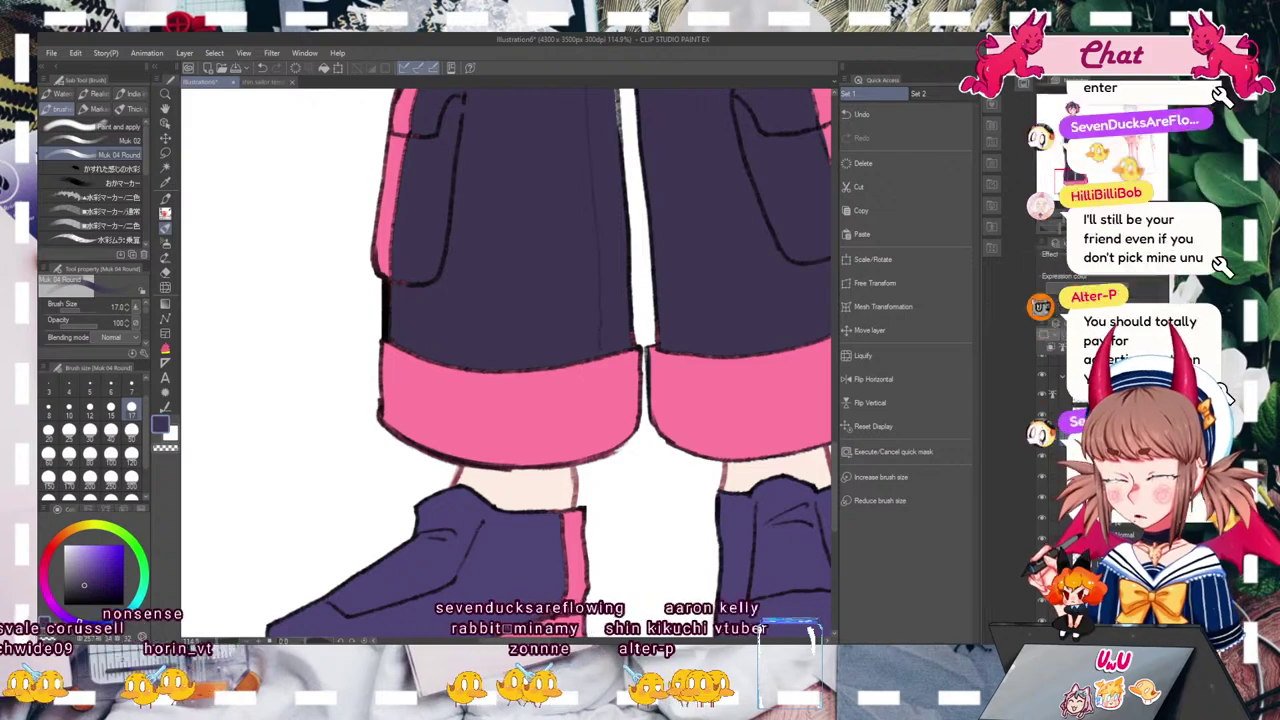
pyautogui.scroll(-5, 508, 363)
pyautogui.scroll(3, 522, 352)
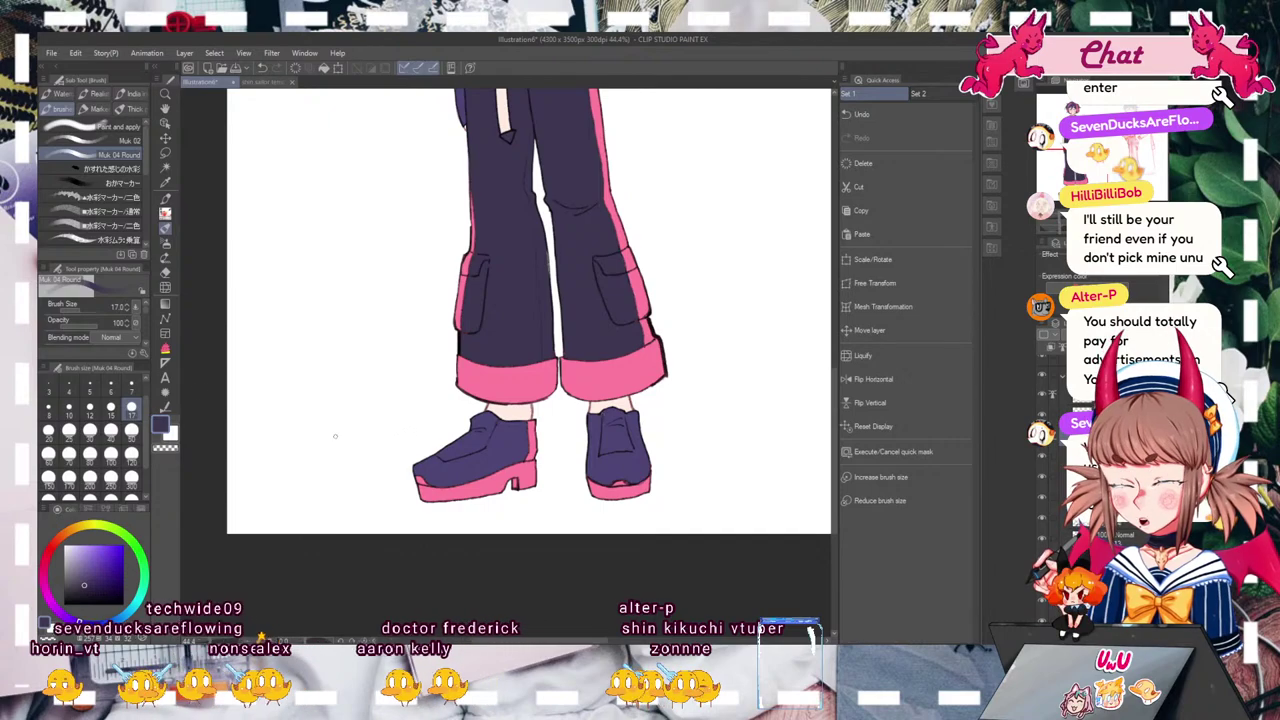
pyautogui.press('g')
pyautogui.moveTo(465, 412); pyautogui.dragTo(444, 454)
pyautogui.moveTo(604, 456)
pyautogui.mouseDown()
pyautogui.moveTo(598, 413)
pyautogui.moveTo(625, 448)
pyautogui.mouseUp()
pyautogui.click(165, 229)
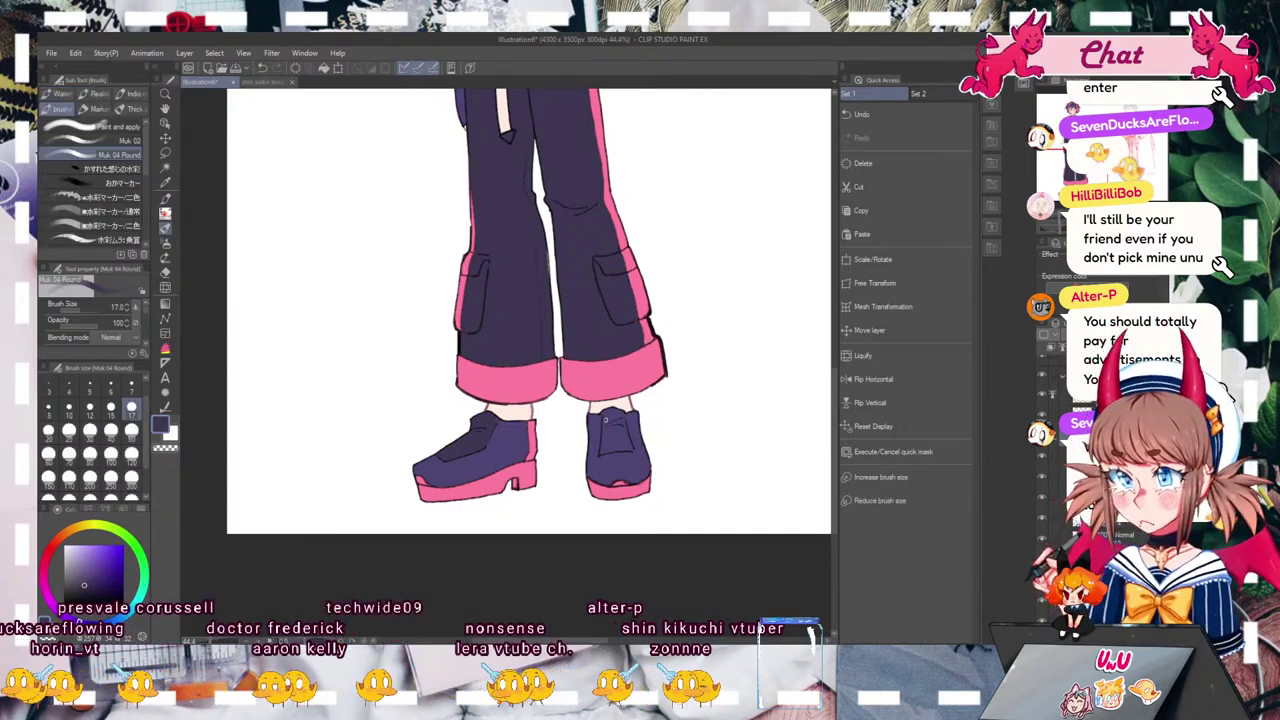
pyautogui.press('g')
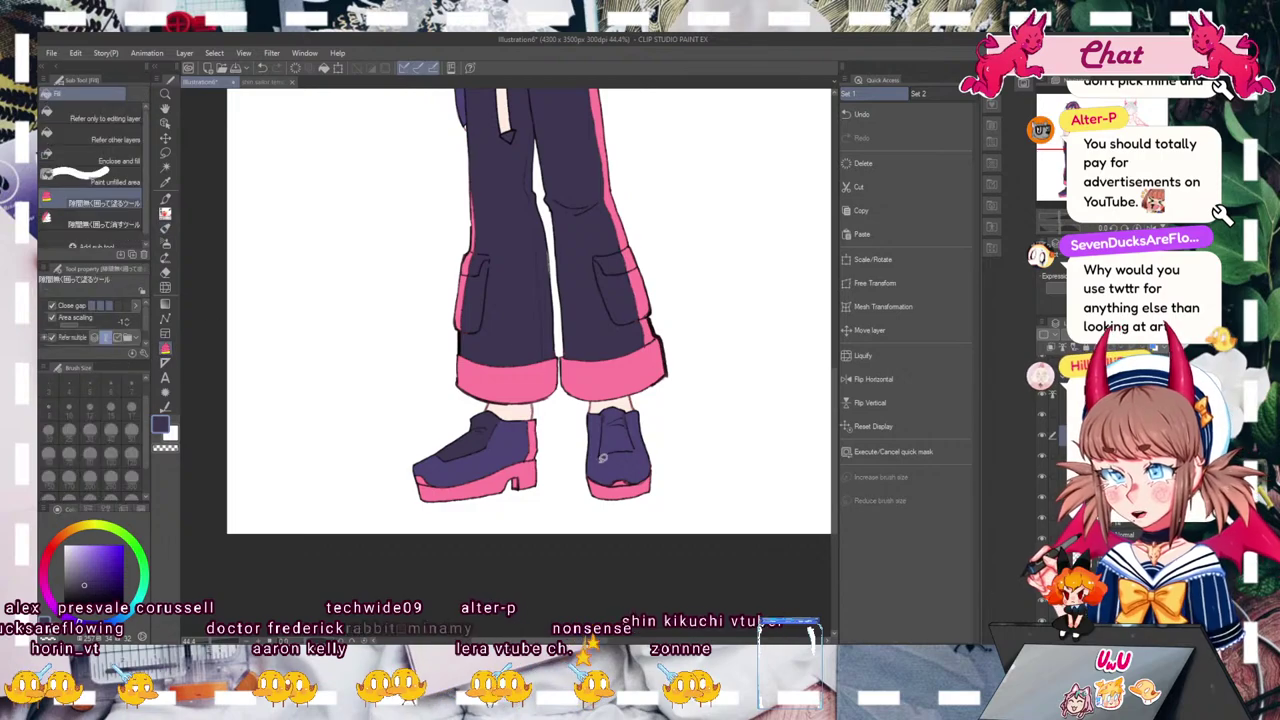
pyautogui.click(628, 457)
# Step: Fill the belt and its hanging strap with the necktie's indigo, and the belt's knot and strap tip with pink
pyautogui.moveTo(560, 200); pyautogui.dragTo(539, 440)
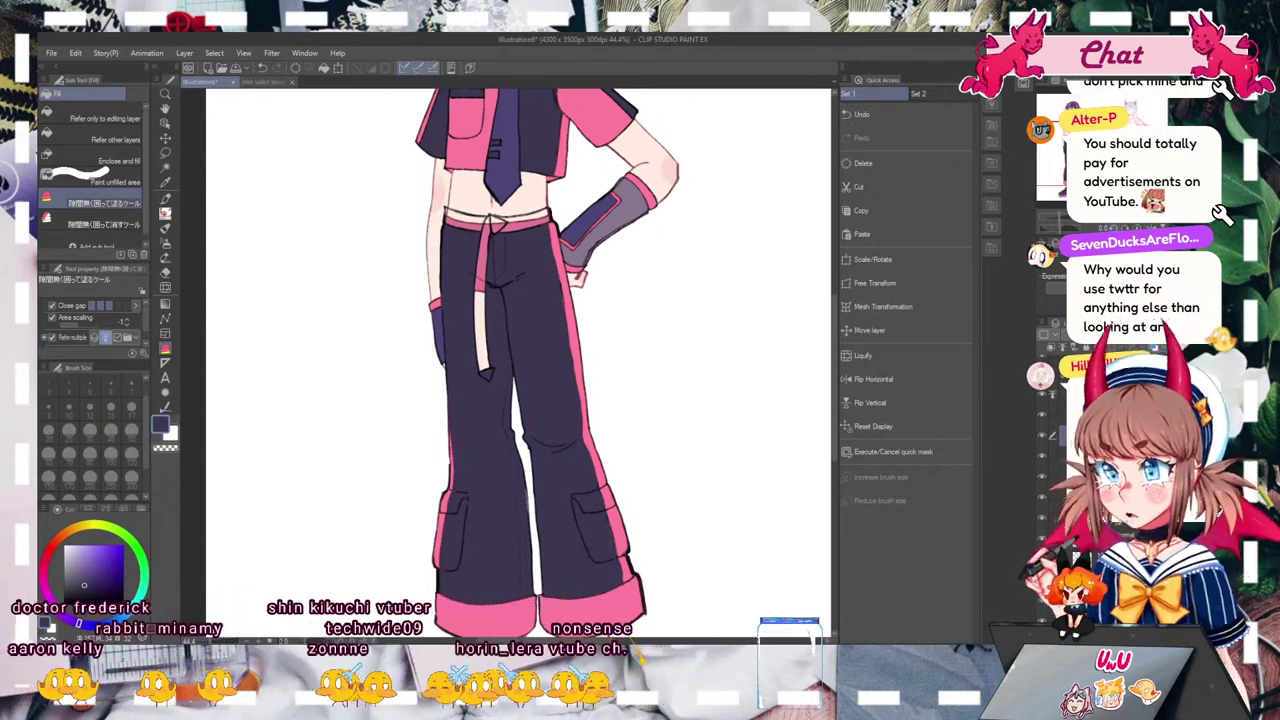
pyautogui.hotkey('ctrl', '0')
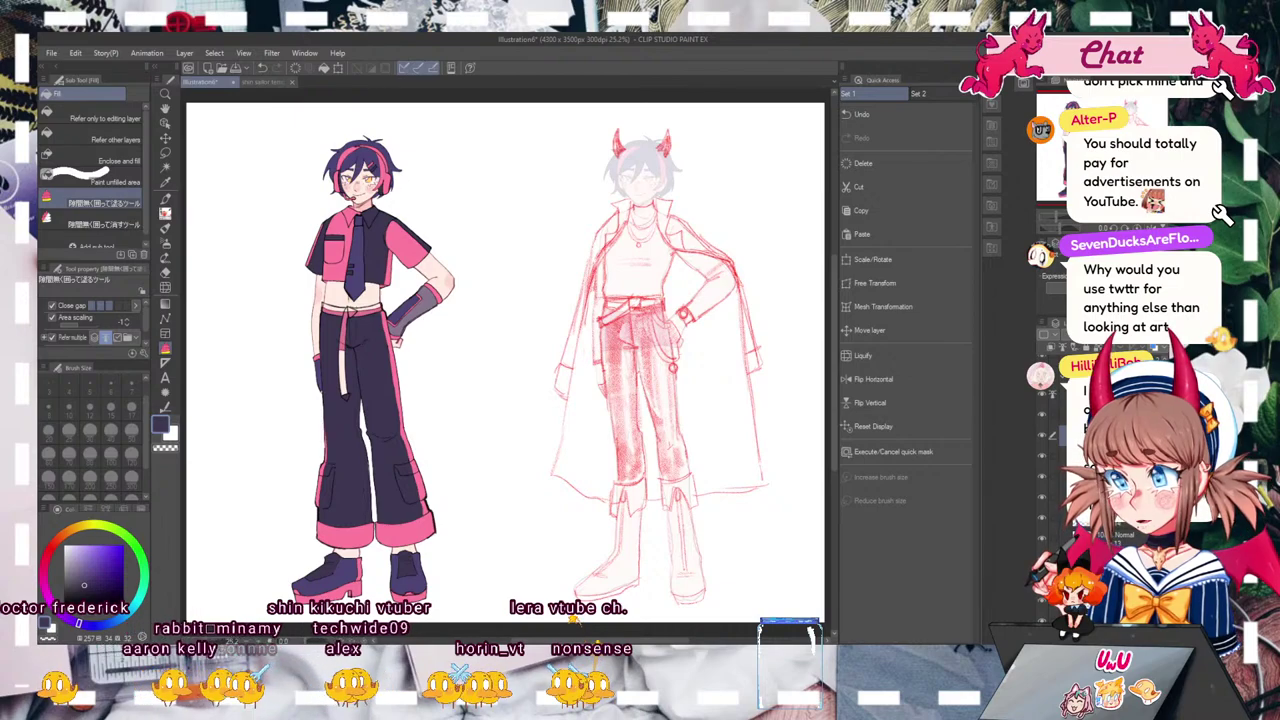
pyautogui.moveTo(505, 360); pyautogui.dragTo(642, 360)
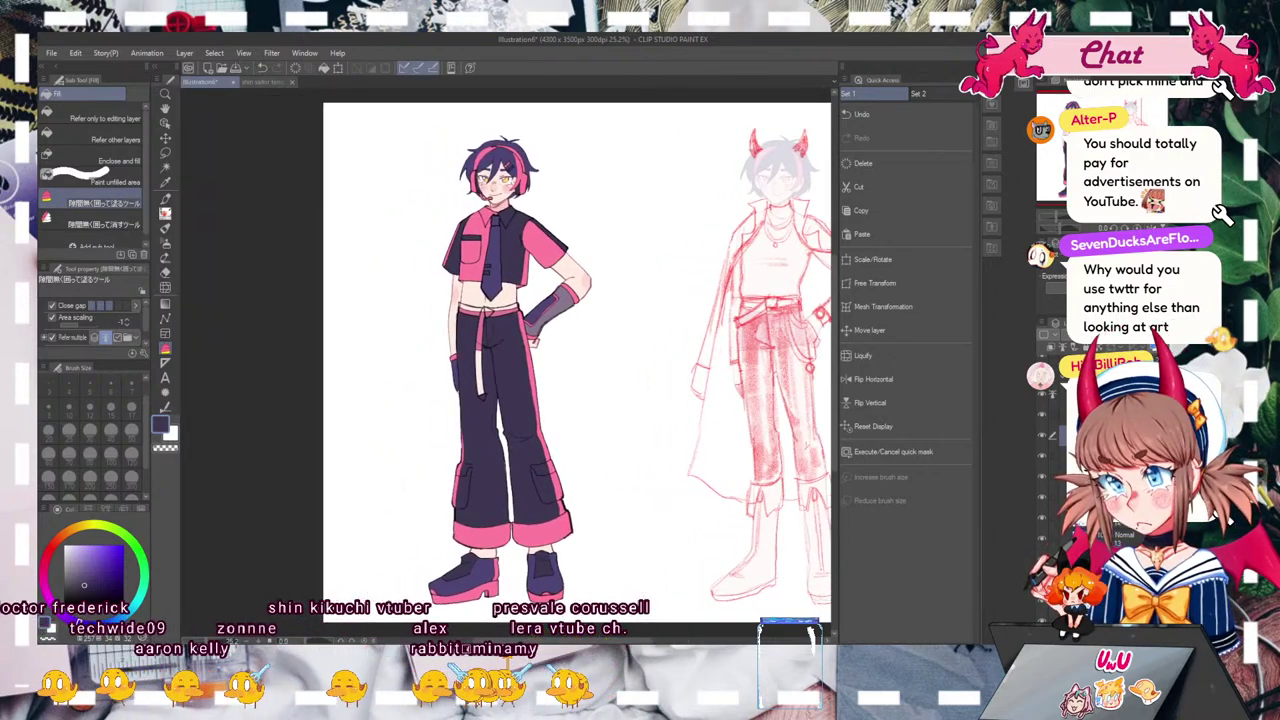
pyautogui.keyDown('alt'); pyautogui.click(494, 281); pyautogui.keyUp('alt')
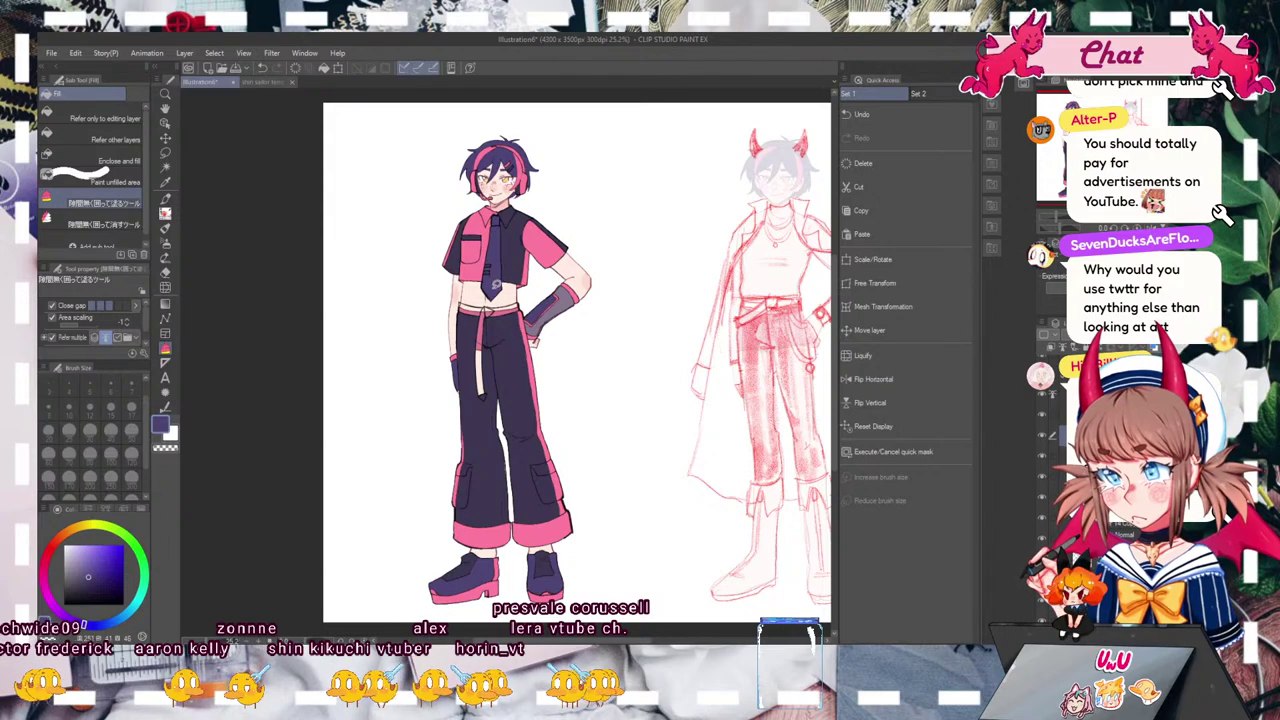
pyautogui.moveTo(480, 318)
pyautogui.mouseDown()
pyautogui.moveTo(488, 409)
pyautogui.moveTo(500, 318)
pyautogui.mouseUp()
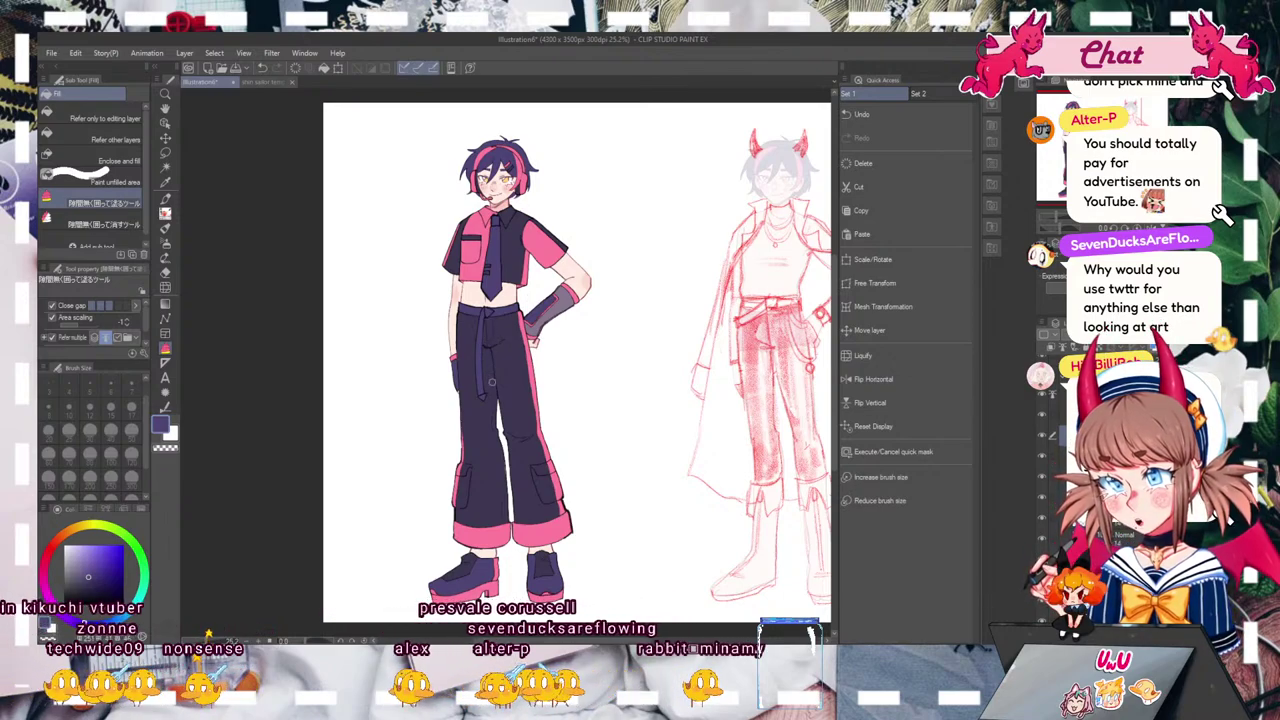
pyautogui.keyDown('alt'); pyautogui.click(530, 400); pyautogui.keyUp('alt')
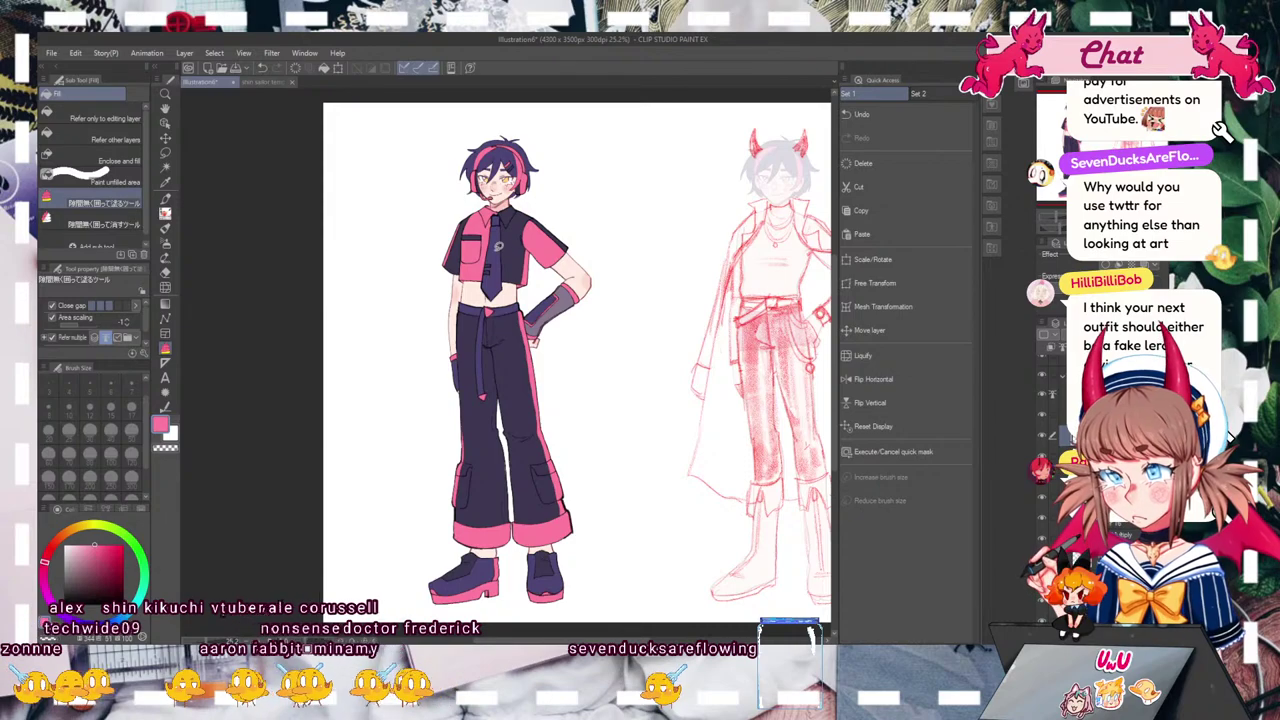
# Step: Sample the necktie's indigo and fill the shirt's breast pocket and both trouser cargo pockets with it
pyautogui.keyDown('alt'); pyautogui.click(494, 242); pyautogui.keyUp('alt')
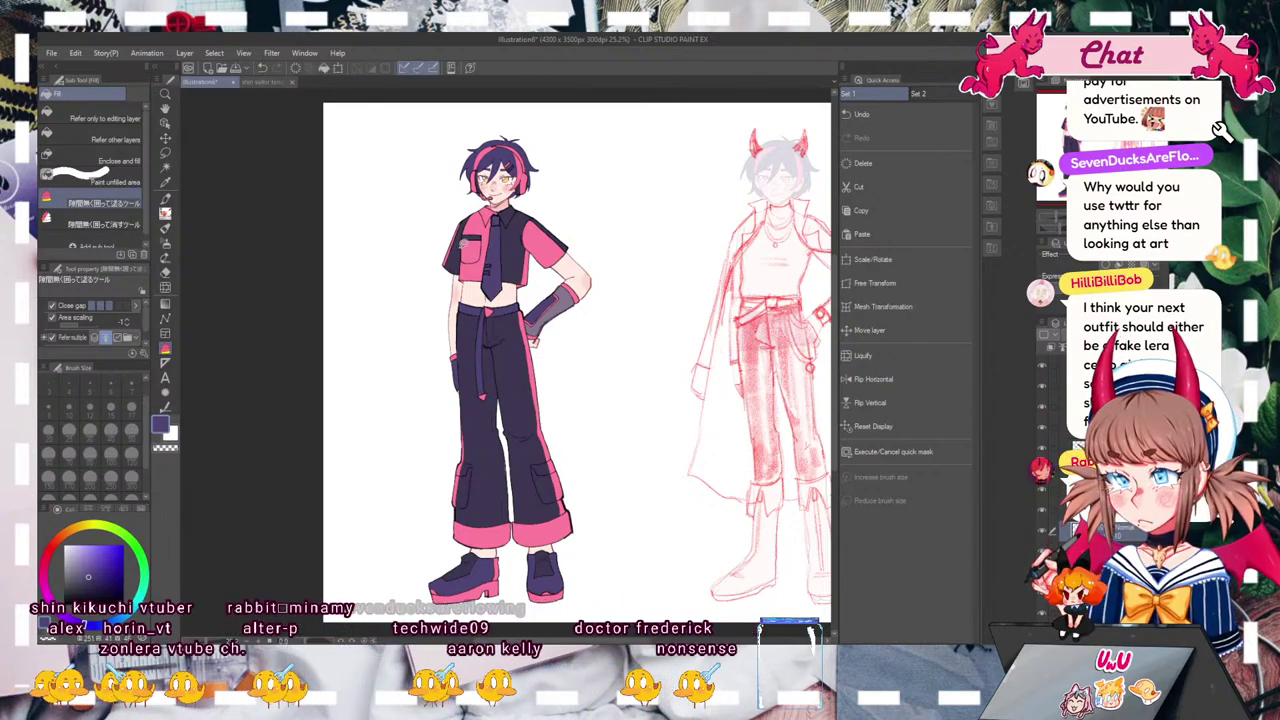
pyautogui.click(470, 245)
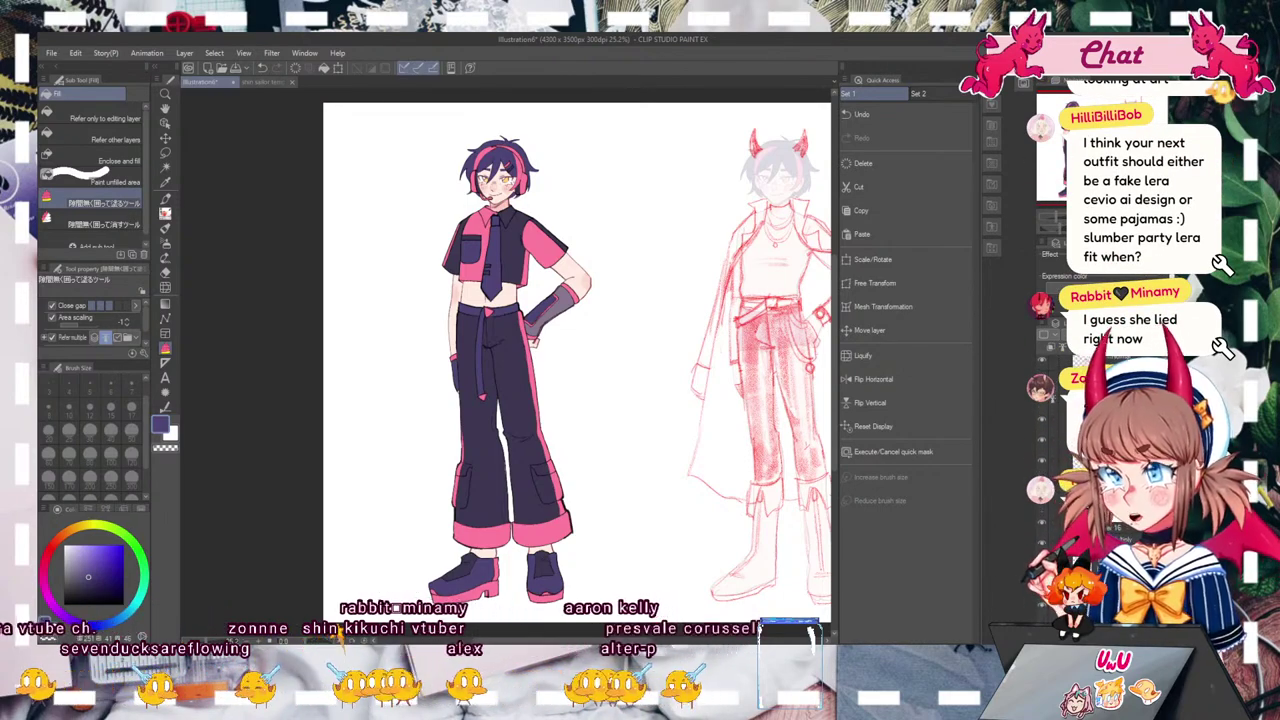
pyautogui.click(1043, 423)
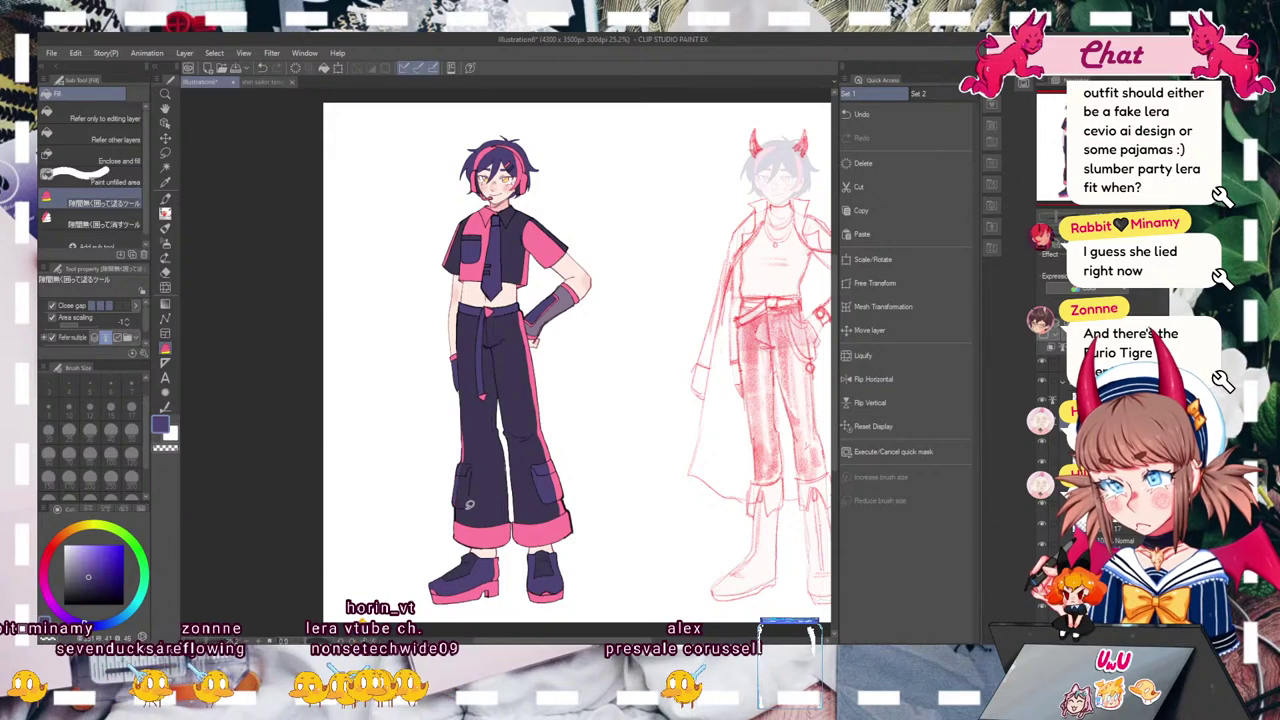
pyautogui.hotkey('ctrl', 'z')
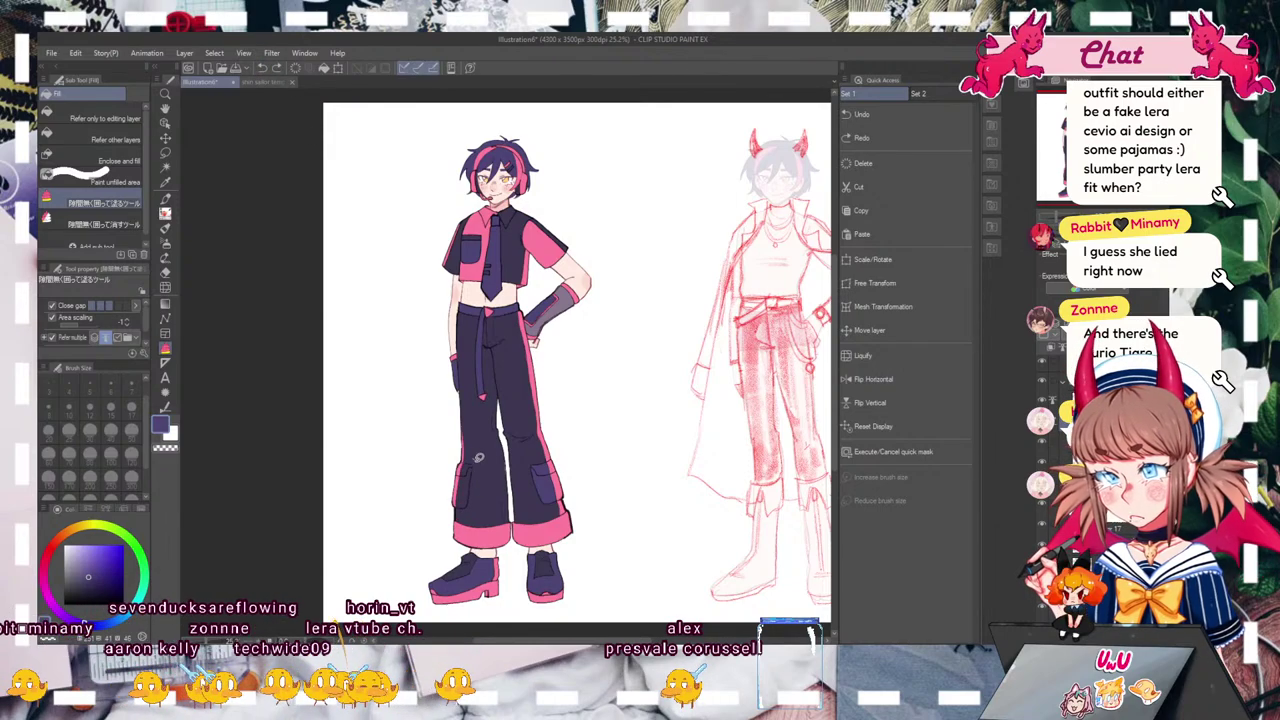
pyautogui.moveTo(460, 494)
pyautogui.mouseDown()
pyautogui.moveTo(549, 360)
pyautogui.moveTo(450, 410)
pyautogui.moveTo(460, 398)
pyautogui.mouseUp()
pyautogui.scroll(3, 535, 360)
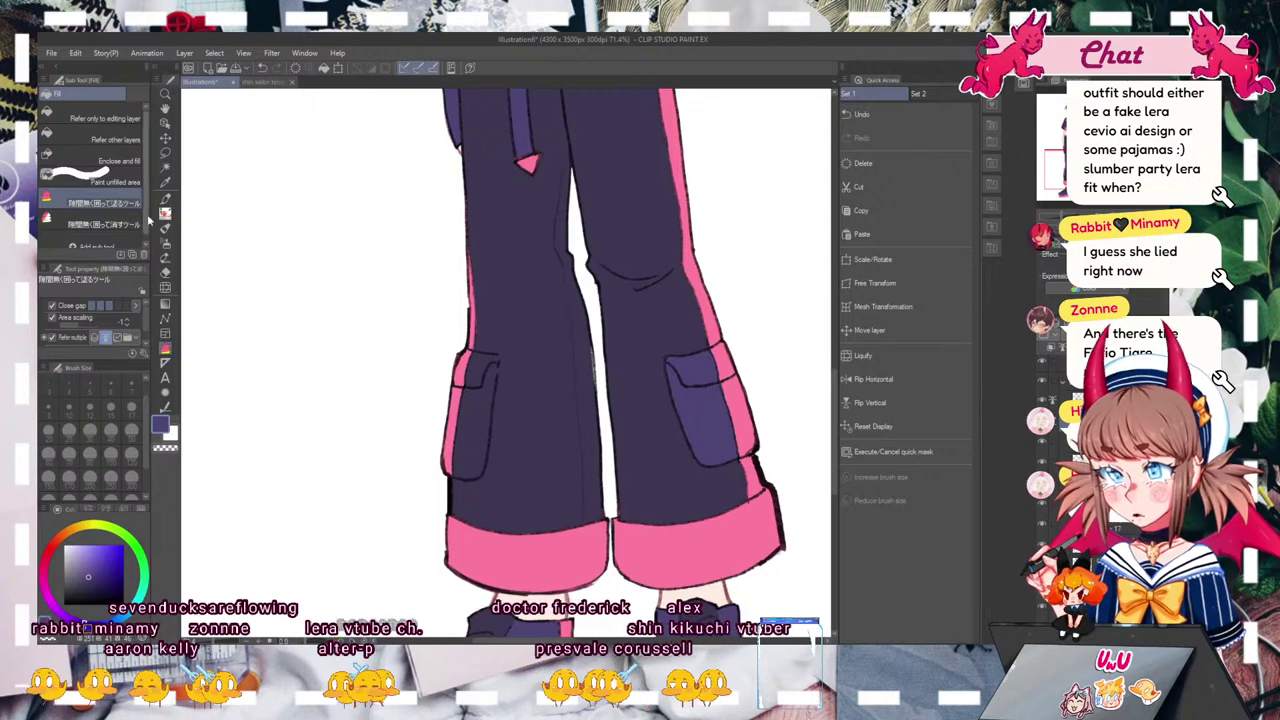
pyautogui.press('b')
pyautogui.press('g')
pyautogui.moveTo(492, 470)
pyautogui.mouseDown()
pyautogui.moveTo(522, 390)
pyautogui.moveTo(472, 344)
pyautogui.moveTo(522, 457)
pyautogui.mouseUp()
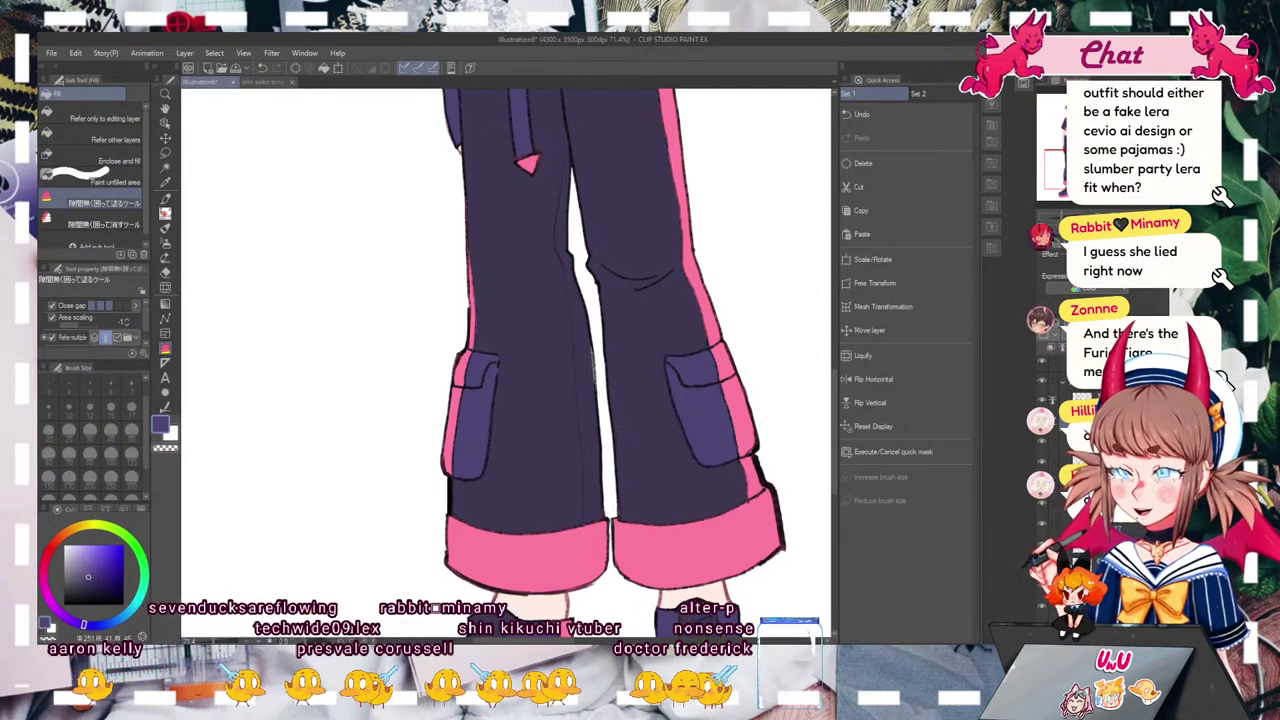
# Step: Fill the top middle section of the headset's band with the same indigo
pyautogui.hotkey('ctrl', '0')
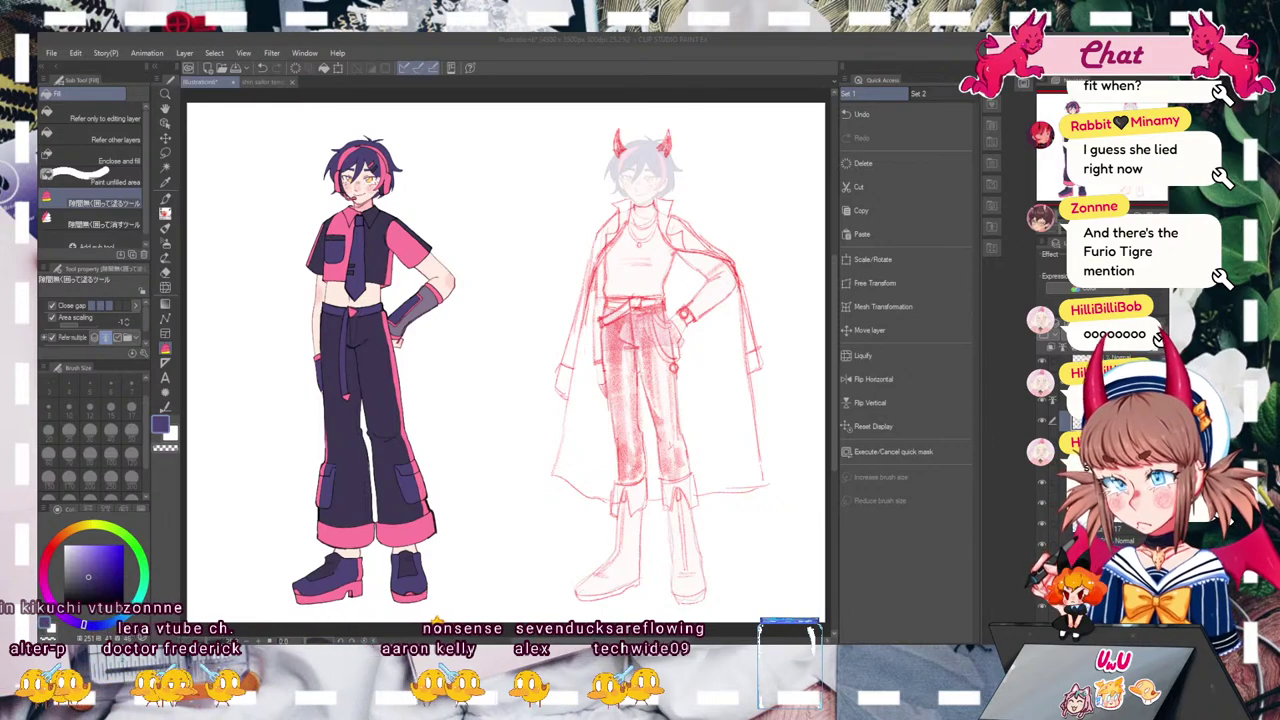
pyautogui.scroll(2, 506, 362)
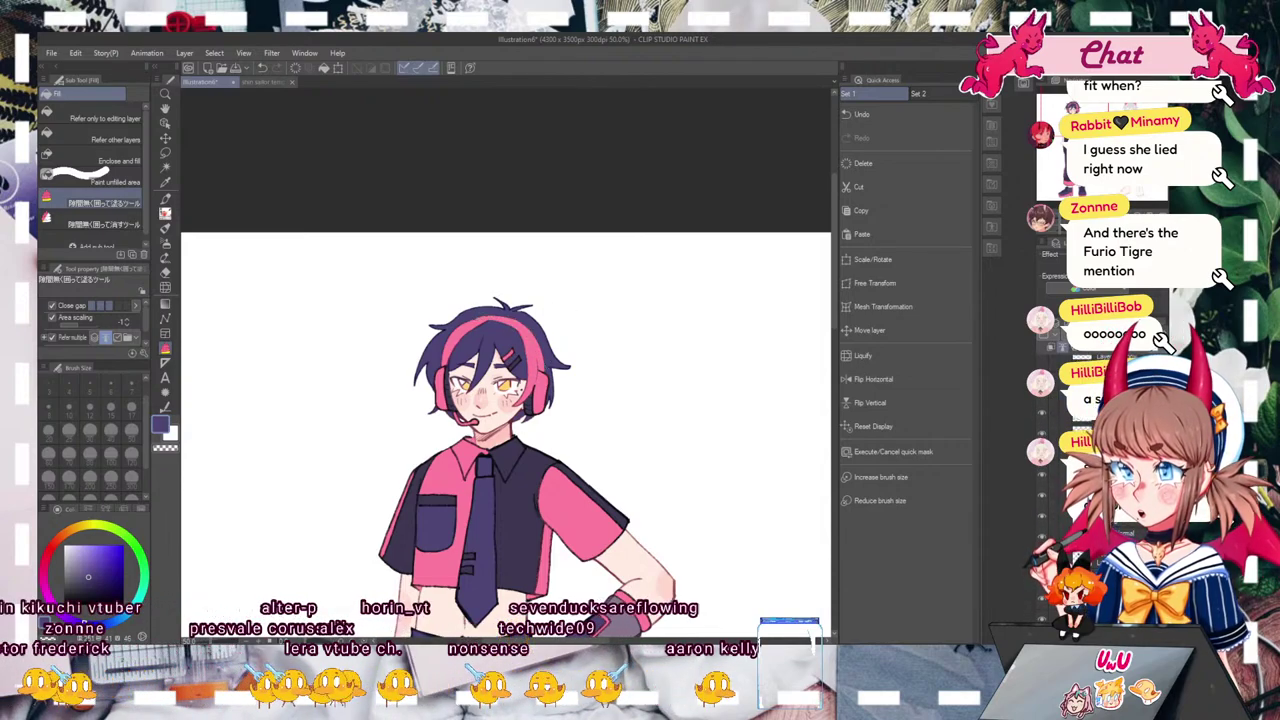
pyautogui.hotkey('ctrl', 'z')
pyautogui.hotkey('ctrl', 'y')
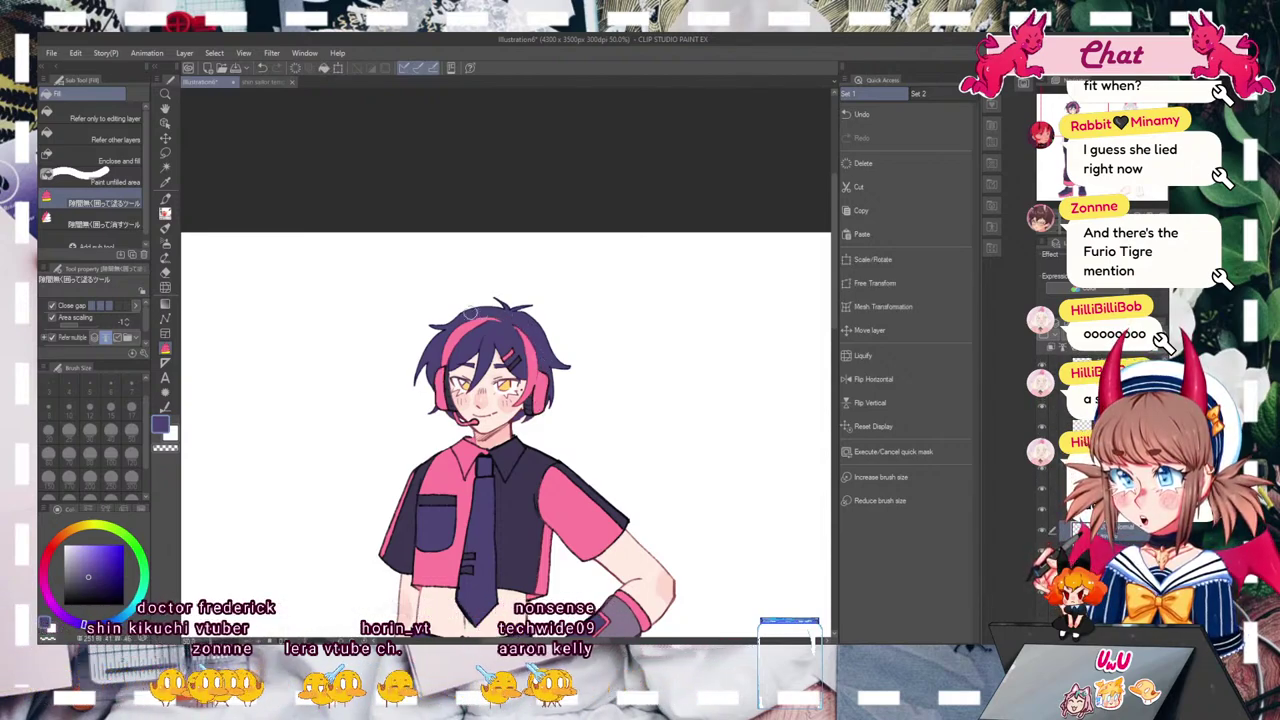
# Step: Save the illustration as "shin sailor tailor" and show the whole canvas
pyautogui.click(236, 68)
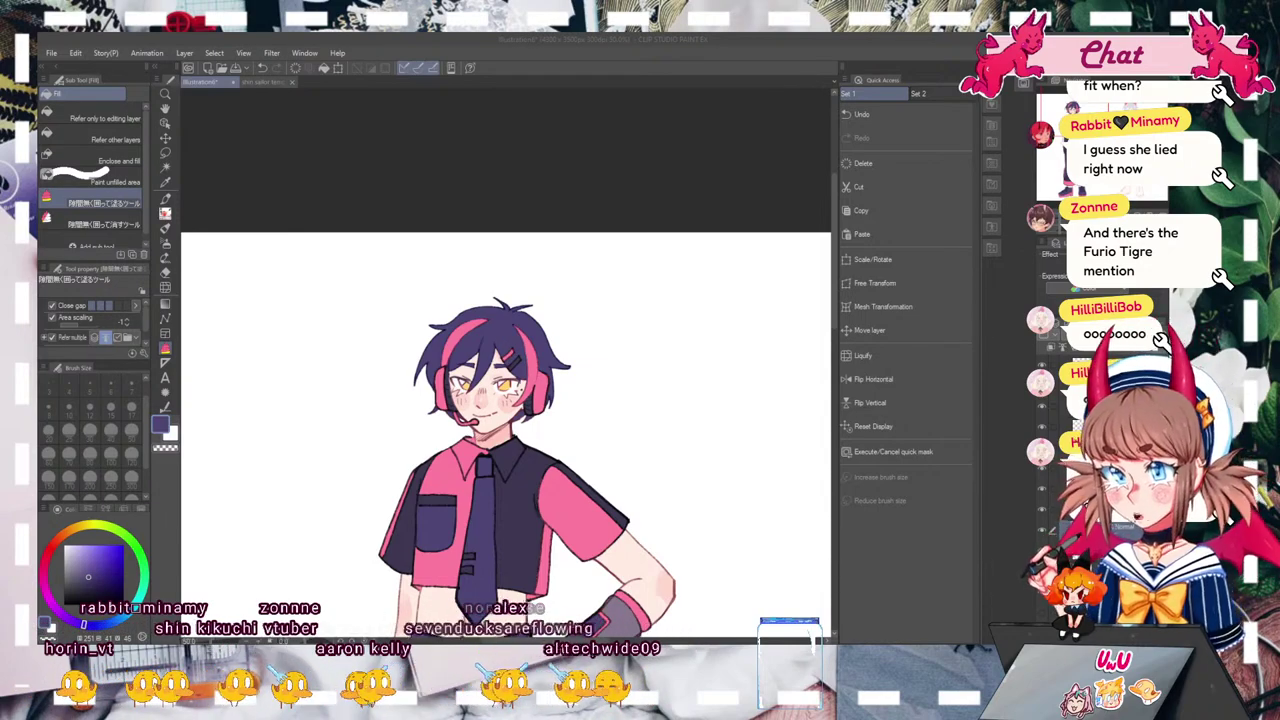
pyautogui.hotkey('ctrl', 'Tab')
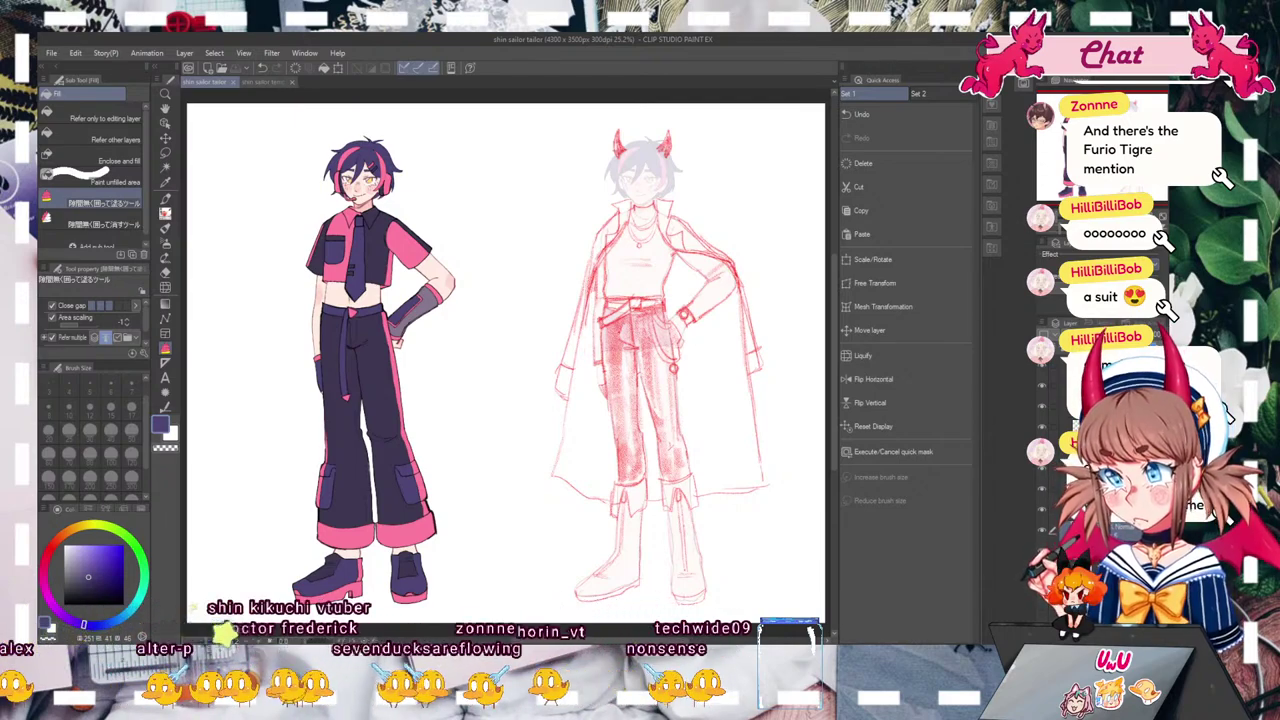
# Step: Mirror the canvas view repeatedly to examine both figures' proportions and balance
pyautogui.press('h')
pyautogui.press('h')
pyautogui.press('h')
pyautogui.press('h')
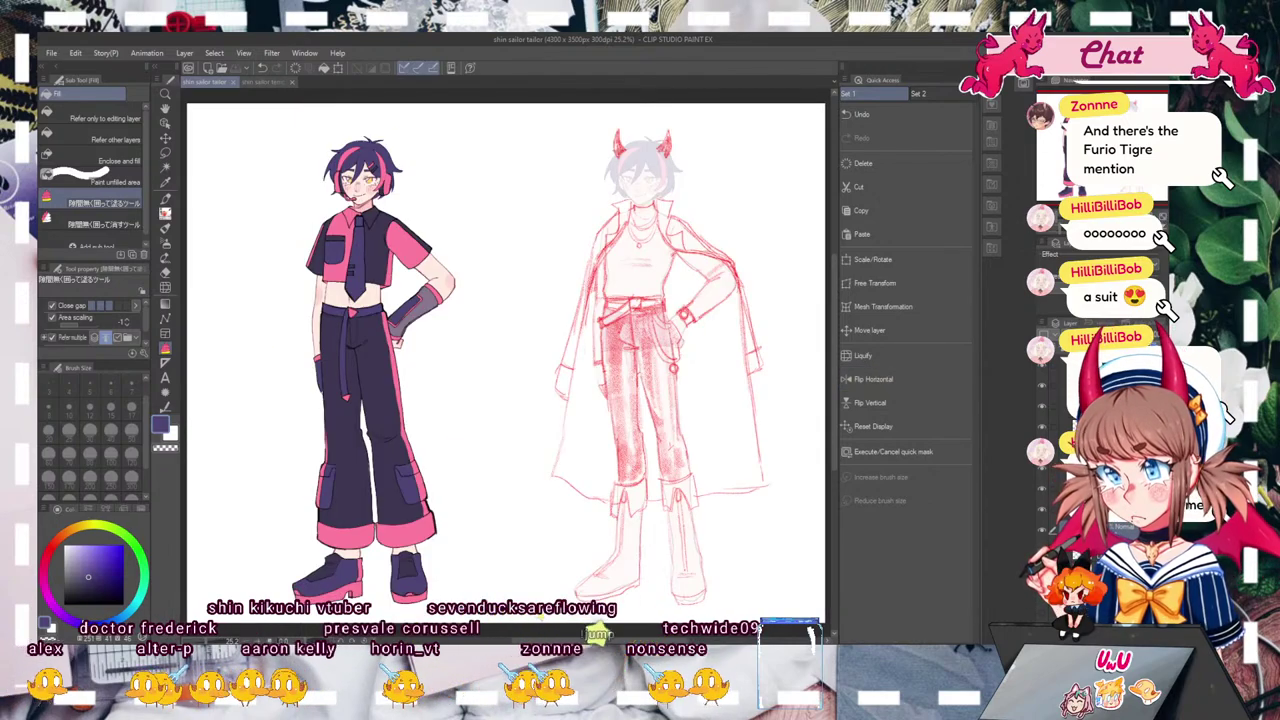
pyautogui.click(1063, 423)
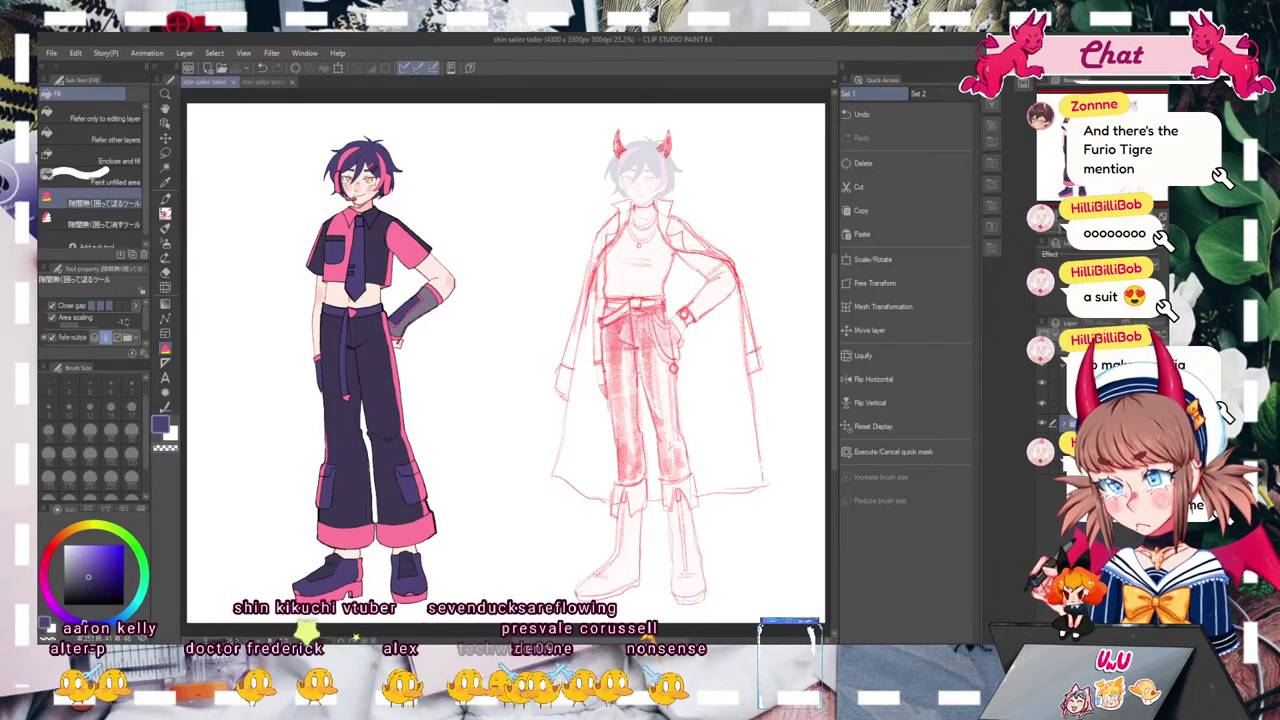
pyautogui.press('h')
pyautogui.press('h')
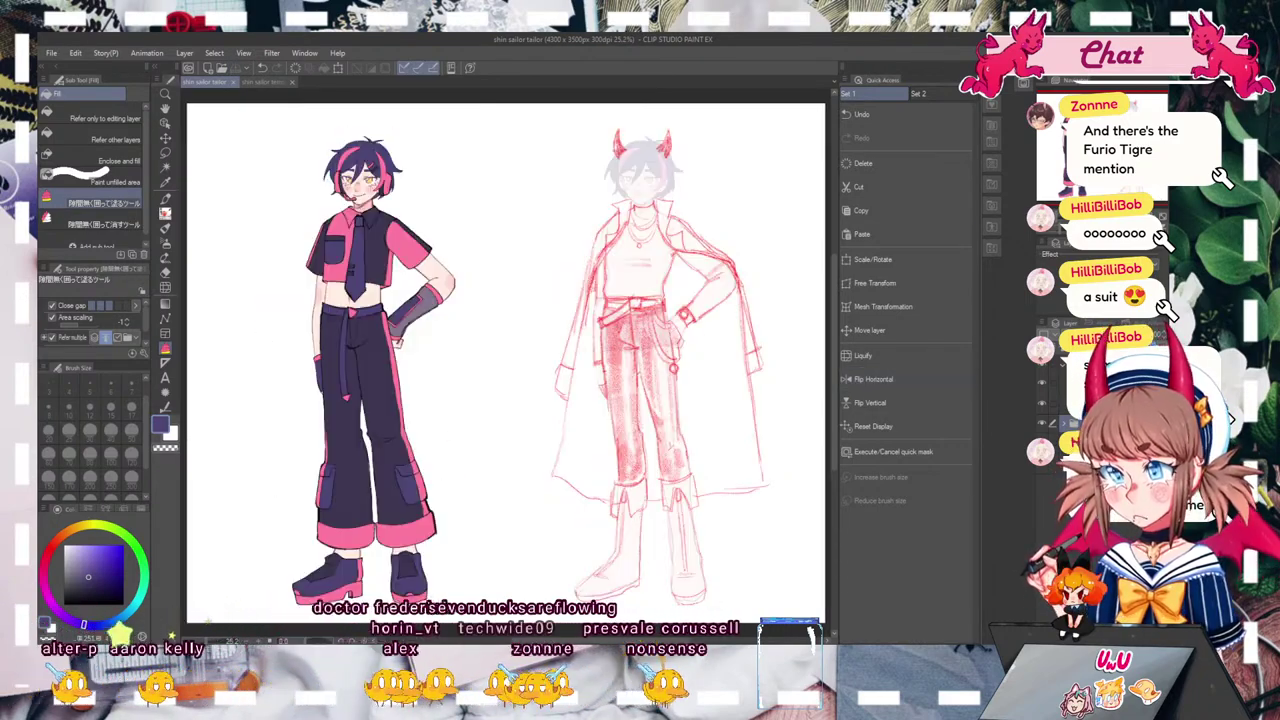
pyautogui.press('h')
pyautogui.click(873, 379)
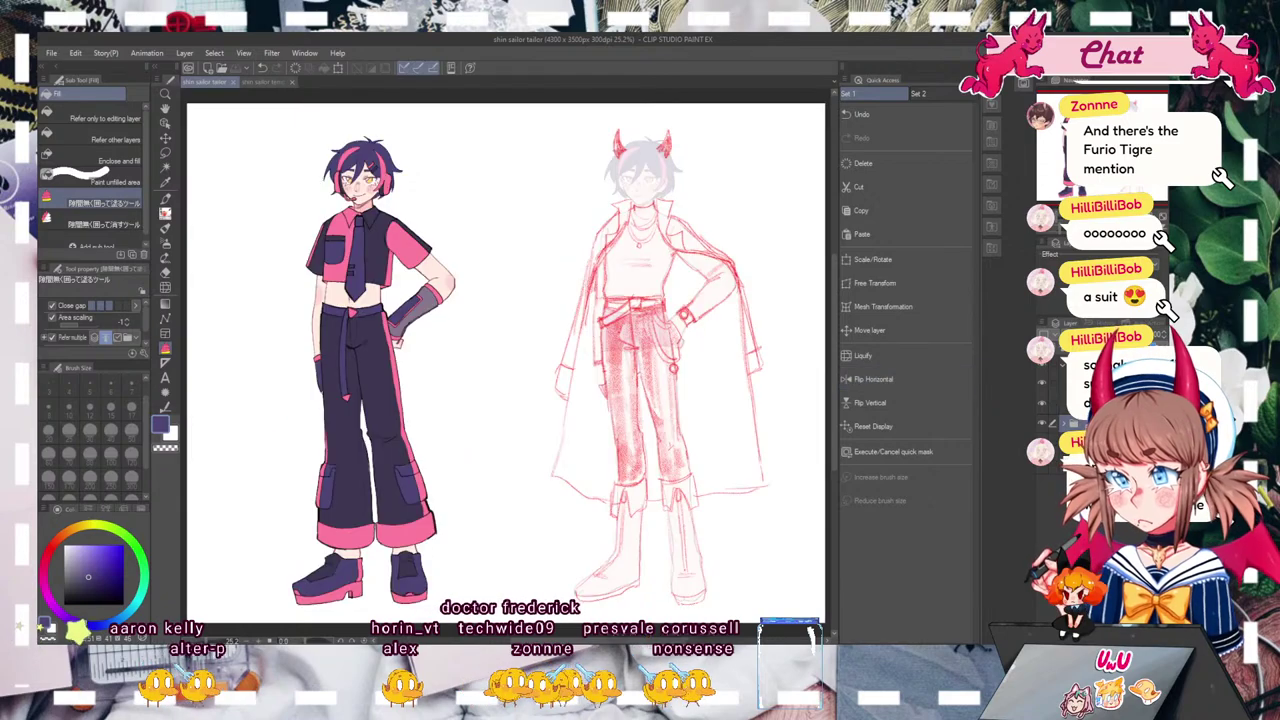
pyautogui.click(873, 379)
pyautogui.click(873, 379)
pyautogui.click(873, 379)
pyautogui.click(873, 379)
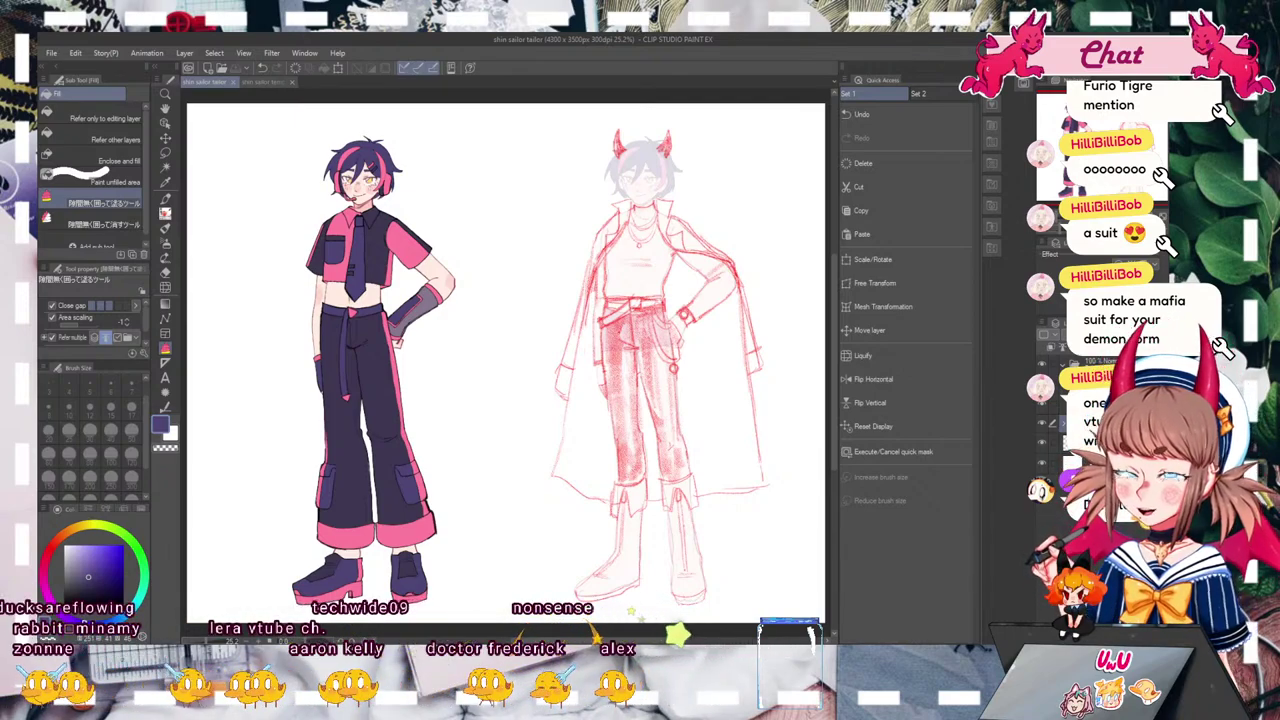
# Step: Fade the horned figure's red sketch and set up the pencil with black at brush size 17
pyautogui.press('Delete')
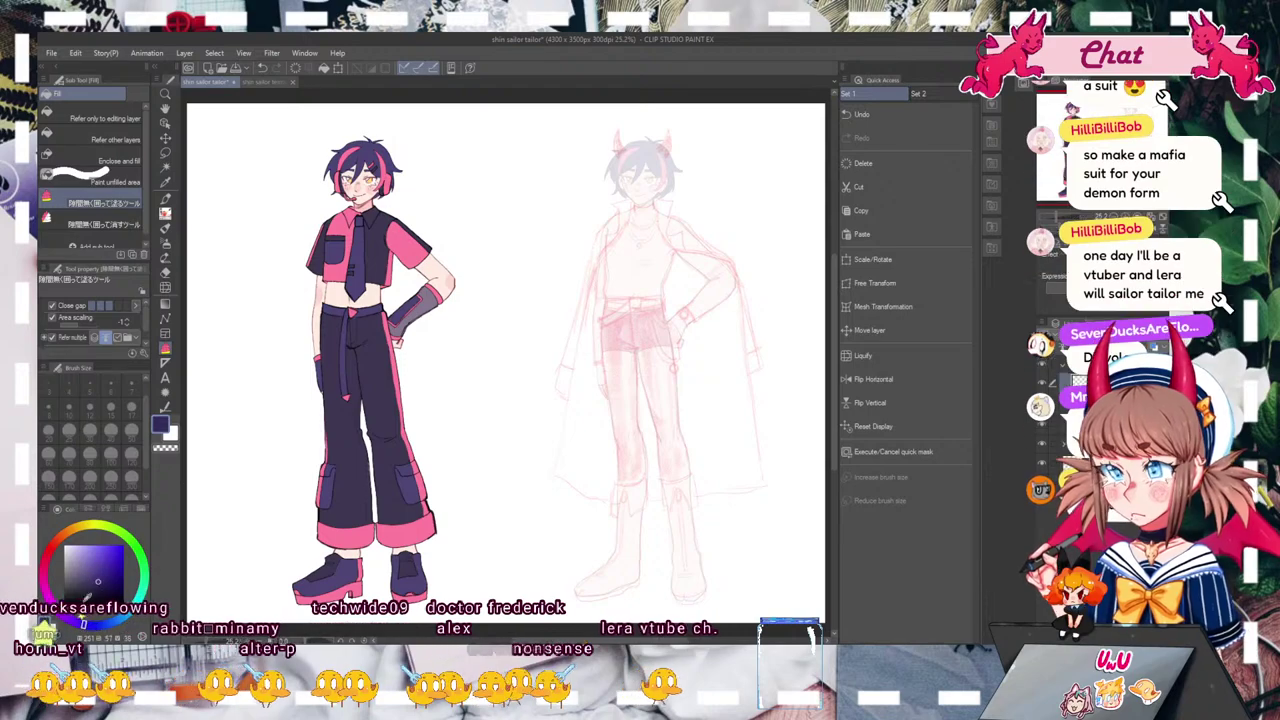
pyautogui.press('p')
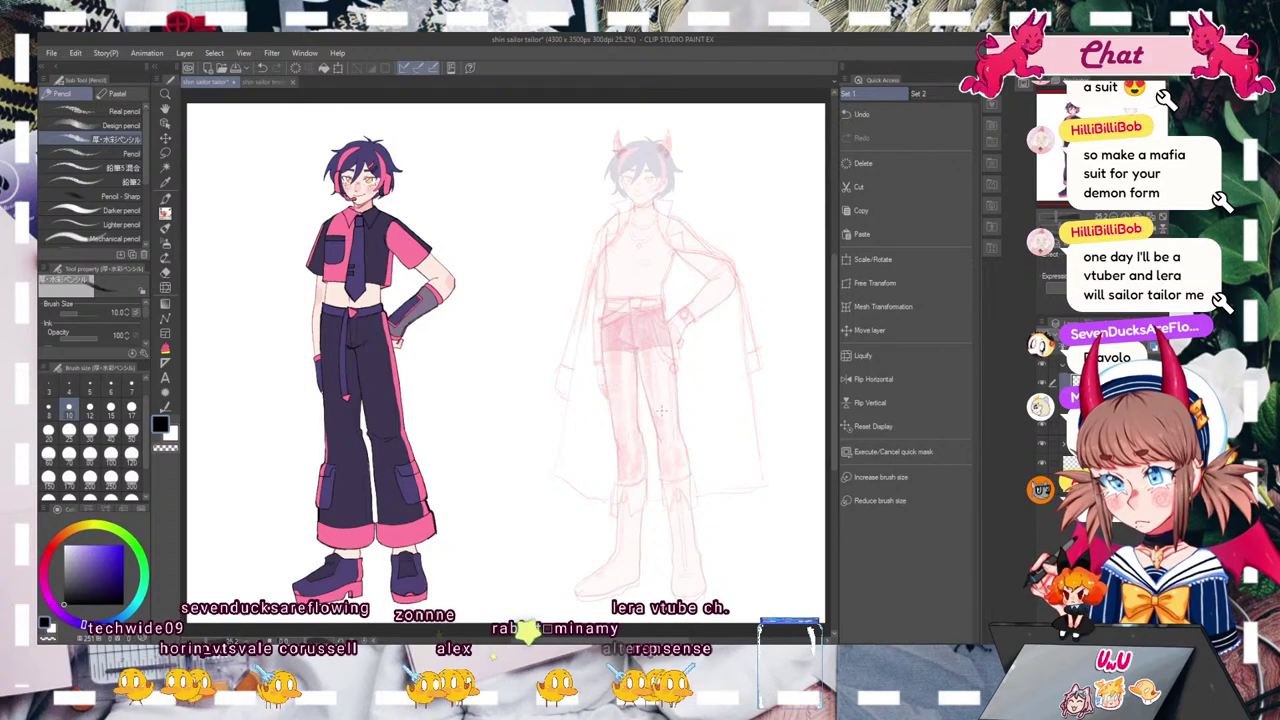
pyautogui.press(']')
pyautogui.press(']')
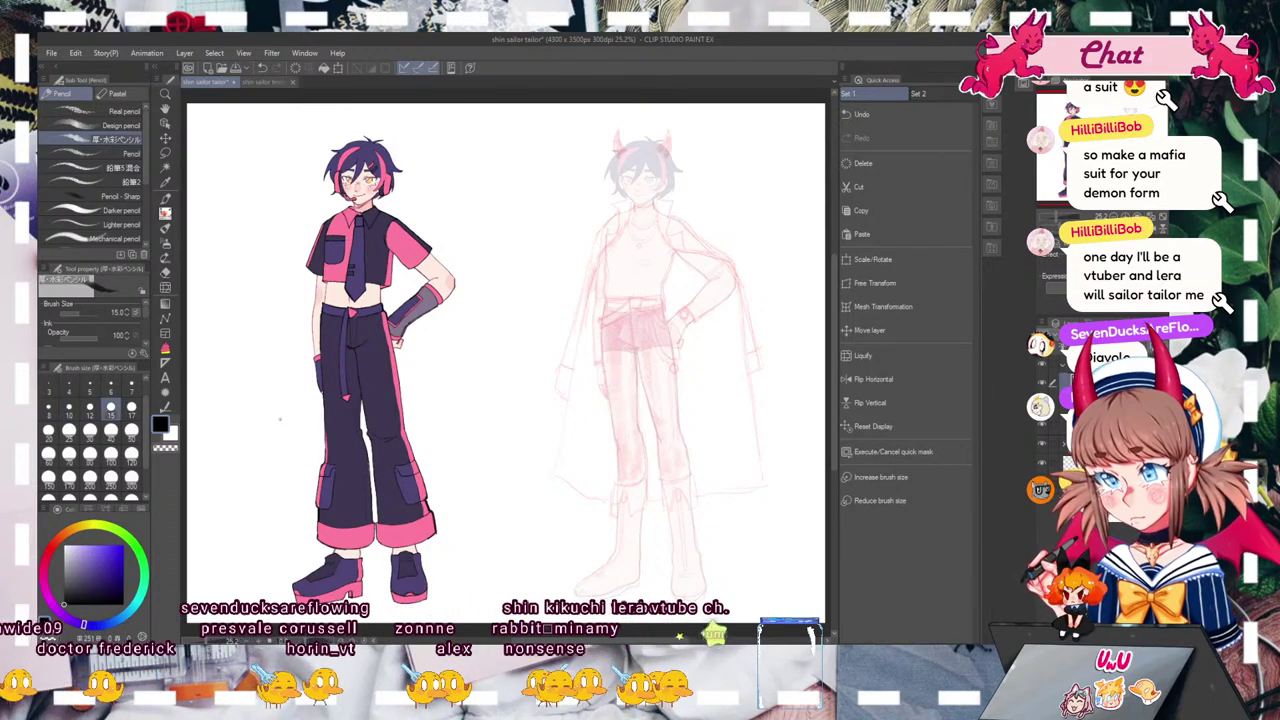
pyautogui.click(131, 408)
pyautogui.moveTo(1056, 216); pyautogui.dragTo(1057, 219)
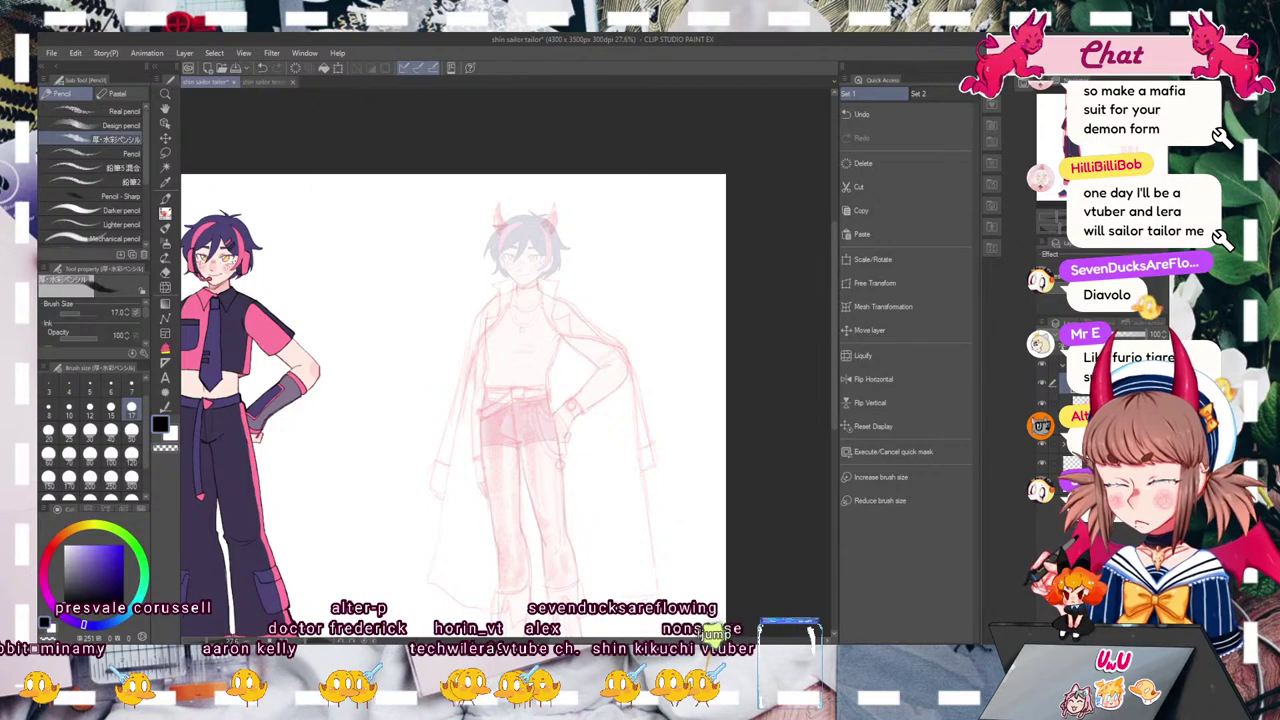
# Step: Ink the coat's collar, notched lapel and front edge up to the bent arm's elbow at brush size 15
pyautogui.scroll(5, 500, 372)
pyautogui.scroll(-6, 550, 343)
pyautogui.scroll(3, 592, 288)
pyautogui.moveTo(594, 346); pyautogui.dragTo(626, 309)
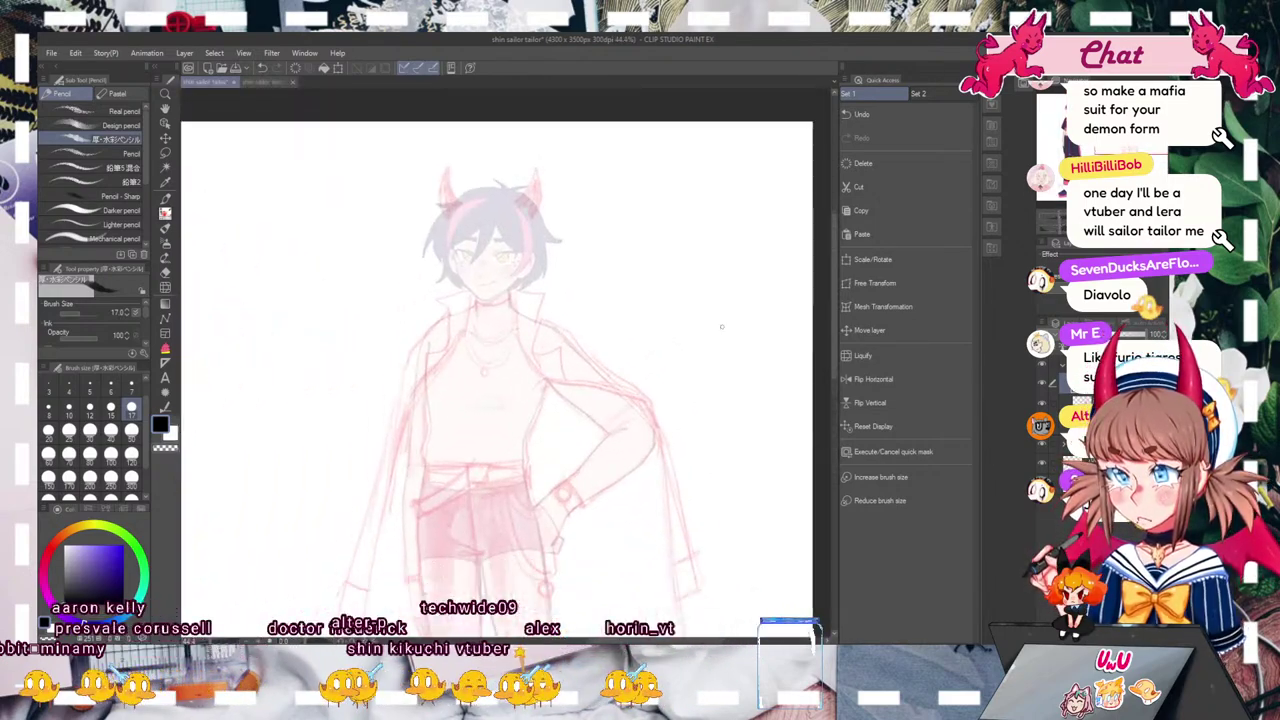
pyautogui.click(111, 409)
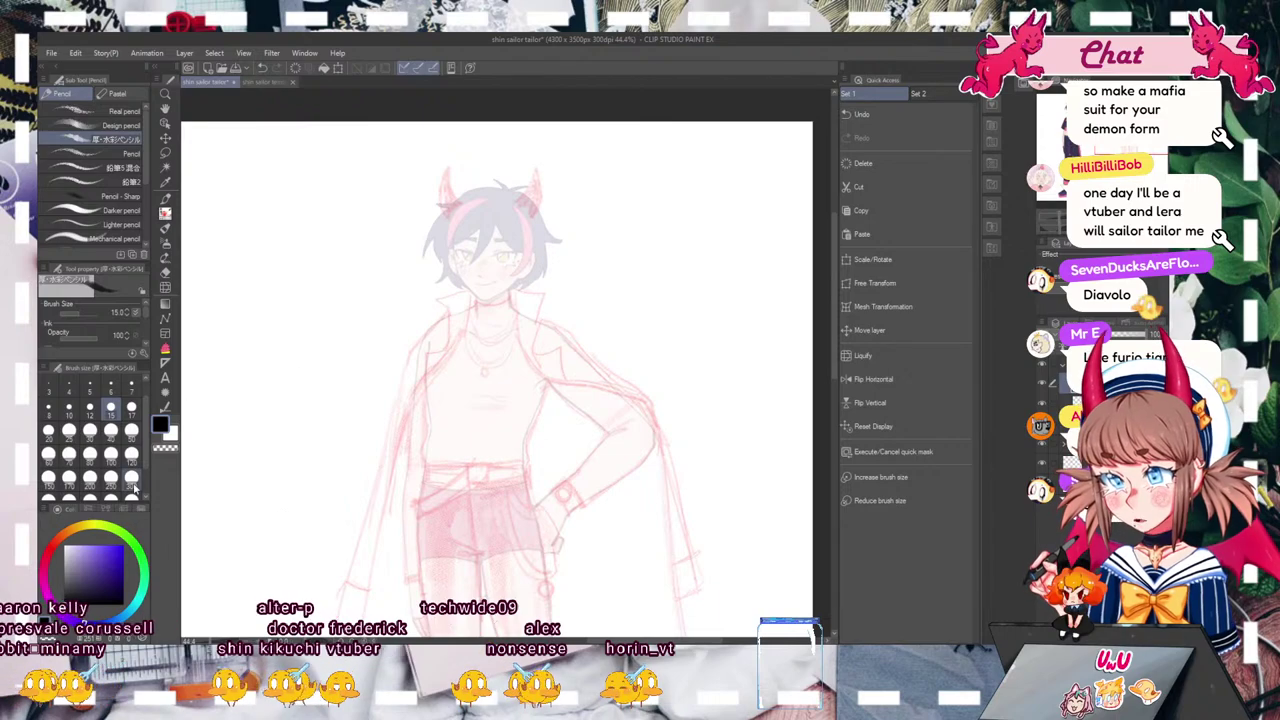
pyautogui.click(91, 410)
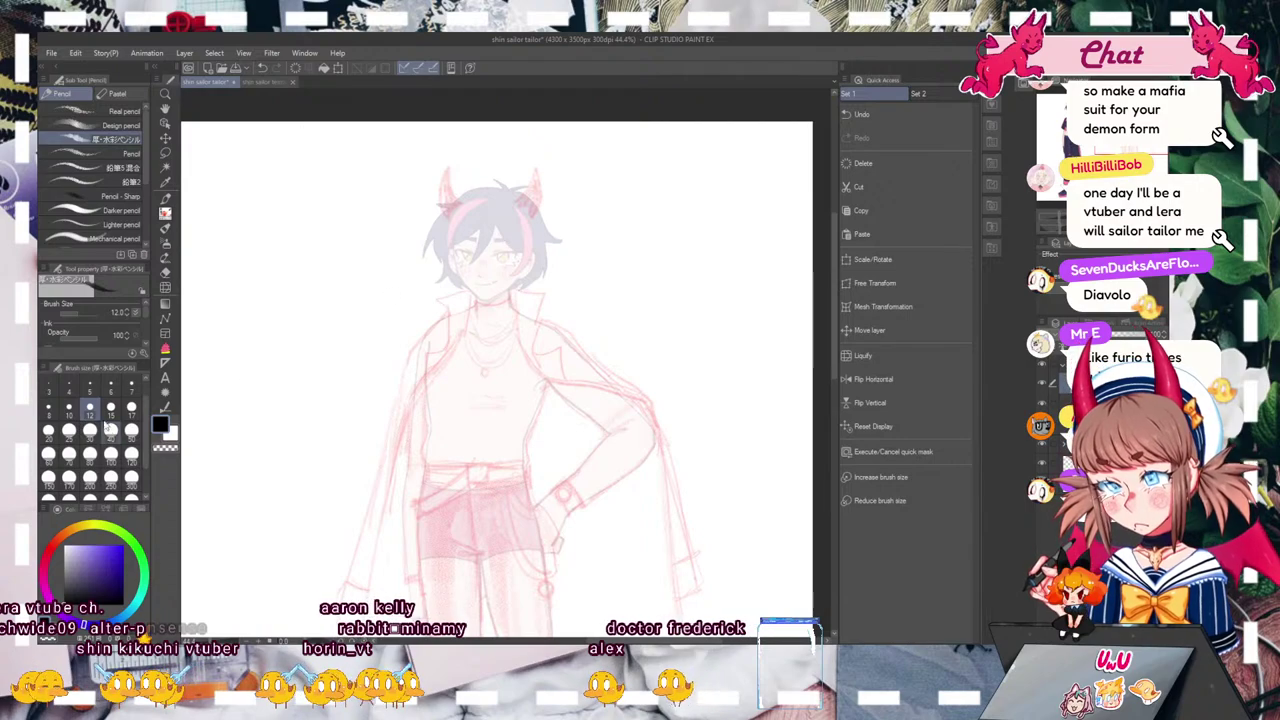
pyautogui.click(110, 408)
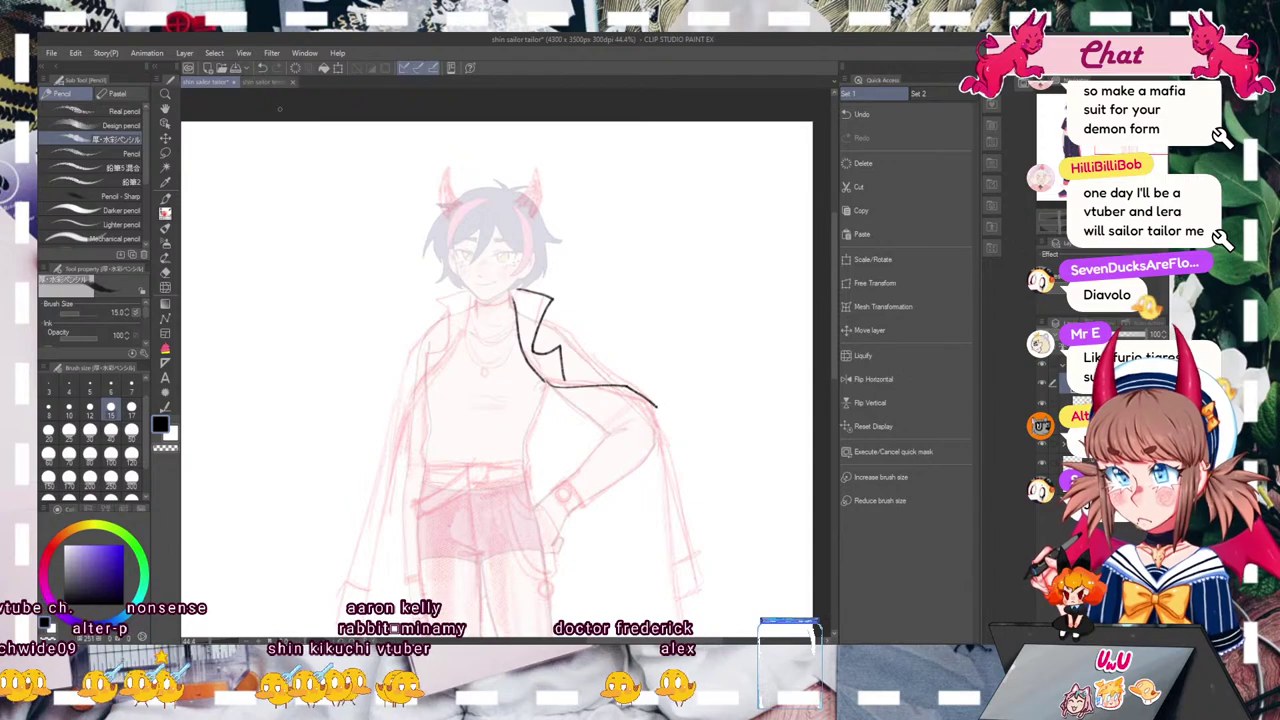
pyautogui.hotkey('ctrl', 'z')
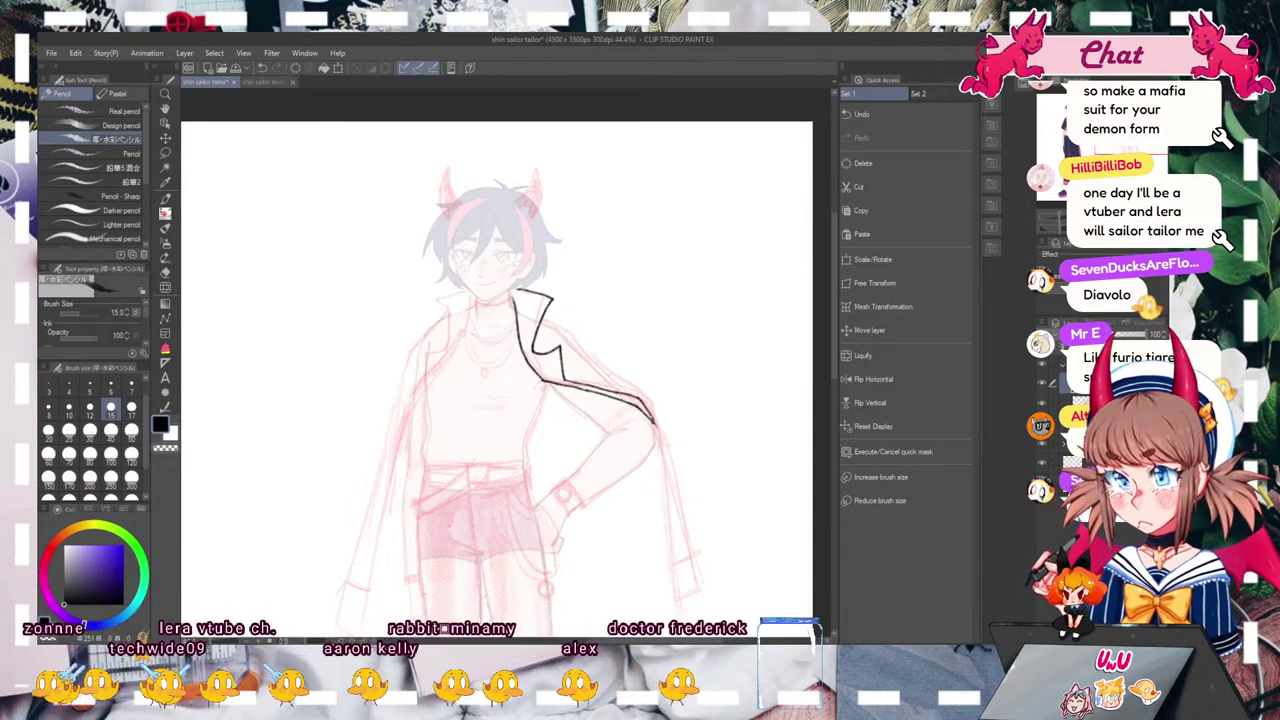
# Step: Ink the collar and lapel on the straight-arm side, and redraw the coat's edge below the other lapel as a smoother curve
pyautogui.moveTo(1111, 146)
pyautogui.mouseDown()
pyautogui.moveTo(1108, 172)
pyautogui.moveTo(1103, 148)
pyautogui.mouseUp()
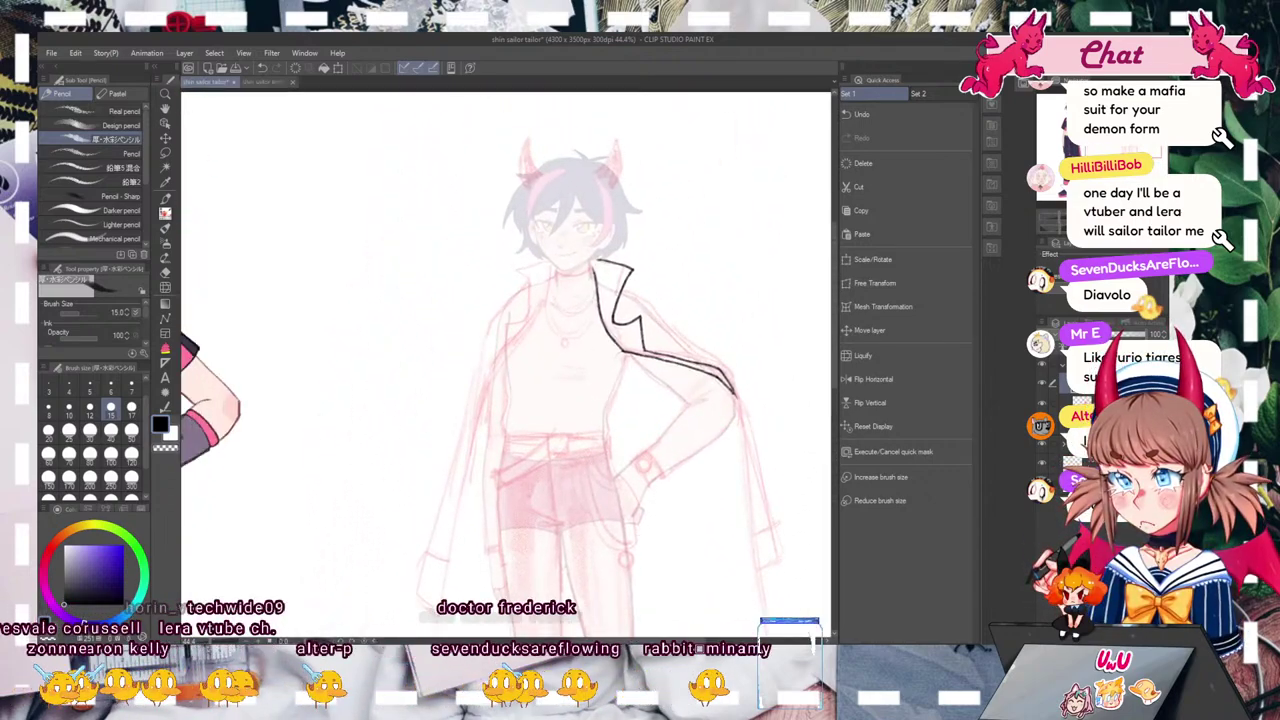
pyautogui.moveTo(548, 262)
pyautogui.mouseDown()
pyautogui.moveTo(503, 348)
pyautogui.moveTo(548, 304)
pyautogui.moveTo(483, 381)
pyautogui.mouseUp()
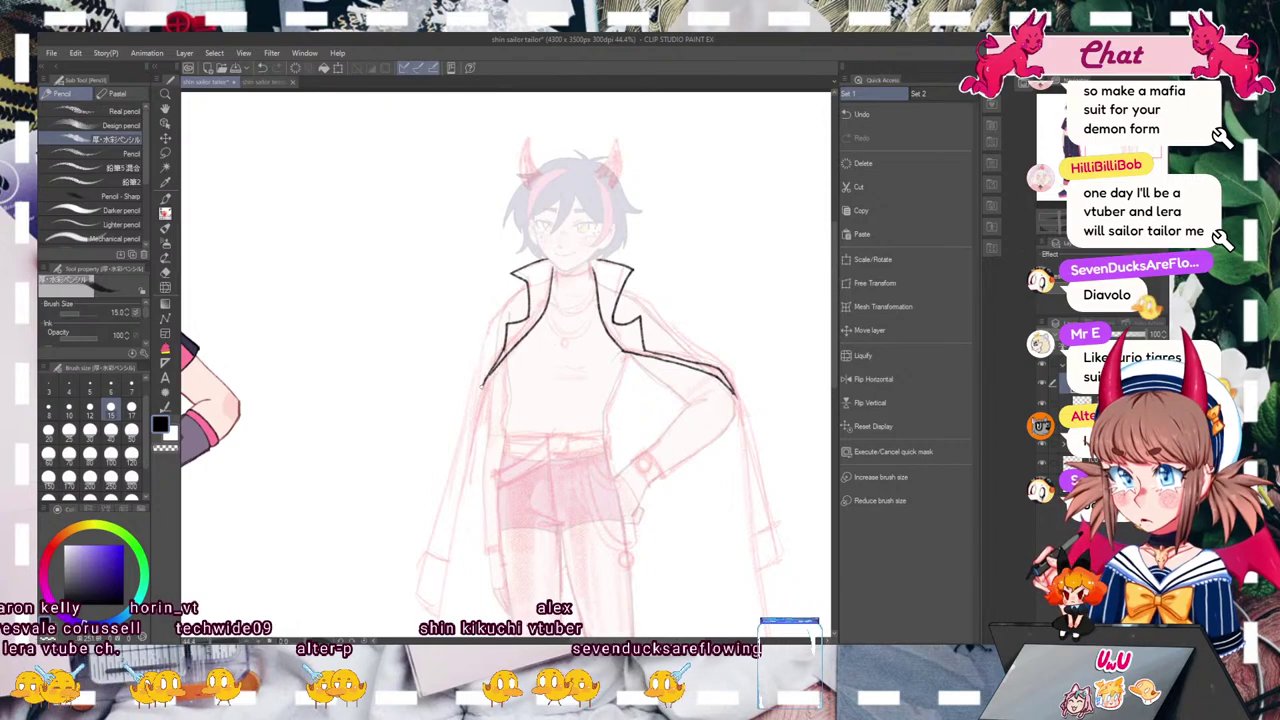
pyautogui.moveTo(1103, 148); pyautogui.dragTo(1110, 158)
pyautogui.moveTo(630, 243); pyautogui.dragTo(659, 341)
pyautogui.moveTo(590, 300); pyautogui.dragTo(643, 320)
pyautogui.hotkey('ctrl', 'z')
pyautogui.hotkey('ctrl', 'z')
pyautogui.moveTo(556, 287)
pyautogui.mouseDown()
pyautogui.moveTo(625, 300)
pyautogui.moveTo(650, 325)
pyautogui.mouseUp()
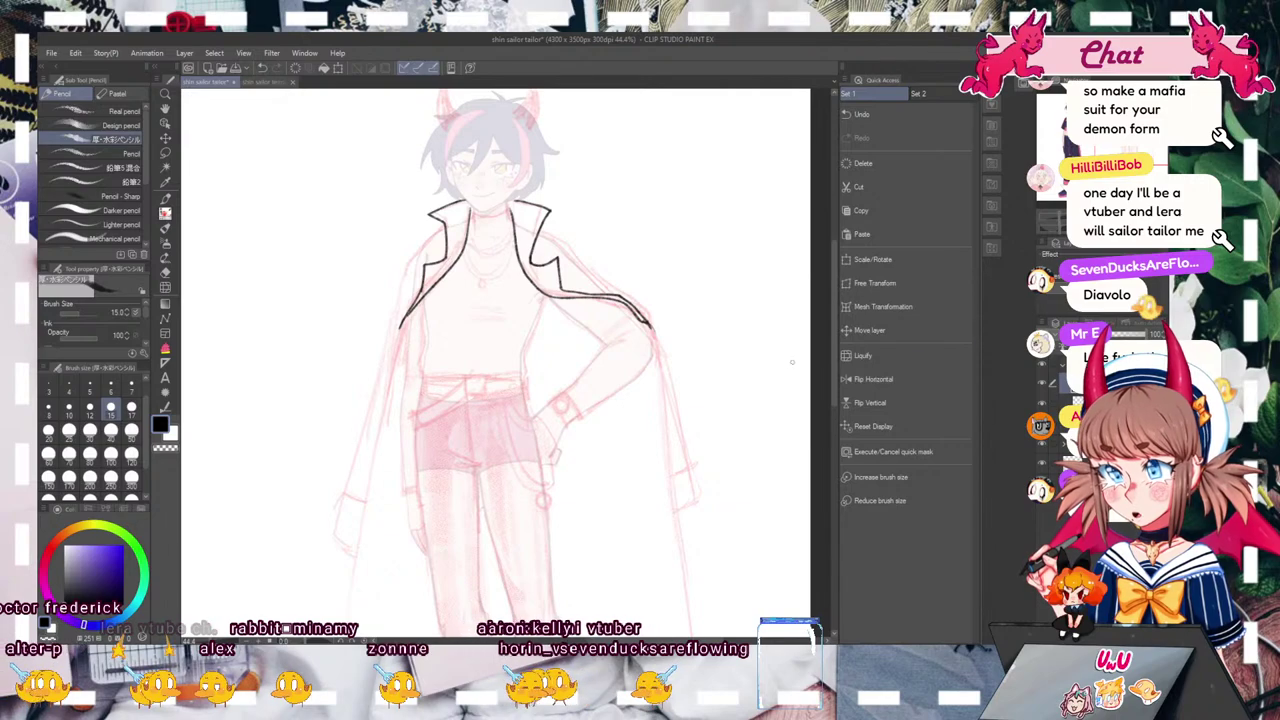
# Step: Ink the coat's long front edges and curved hem, from the arms down to the lower legs on both sides
pyautogui.scroll(-5, 495, 360)
pyautogui.moveTo(495, 360); pyautogui.dragTo(579, 481)
pyautogui.moveTo(497, 210); pyautogui.dragTo(420, 578)
pyautogui.moveTo(560, 420)
pyautogui.mouseDown()
pyautogui.moveTo(538, 342)
pyautogui.moveTo(518, 382)
pyautogui.mouseUp()
pyautogui.moveTo(700, 180)
pyautogui.mouseDown()
pyautogui.moveTo(749, 548)
pyautogui.moveTo(747, 560)
pyautogui.moveTo(655, 585)
pyautogui.mouseUp()
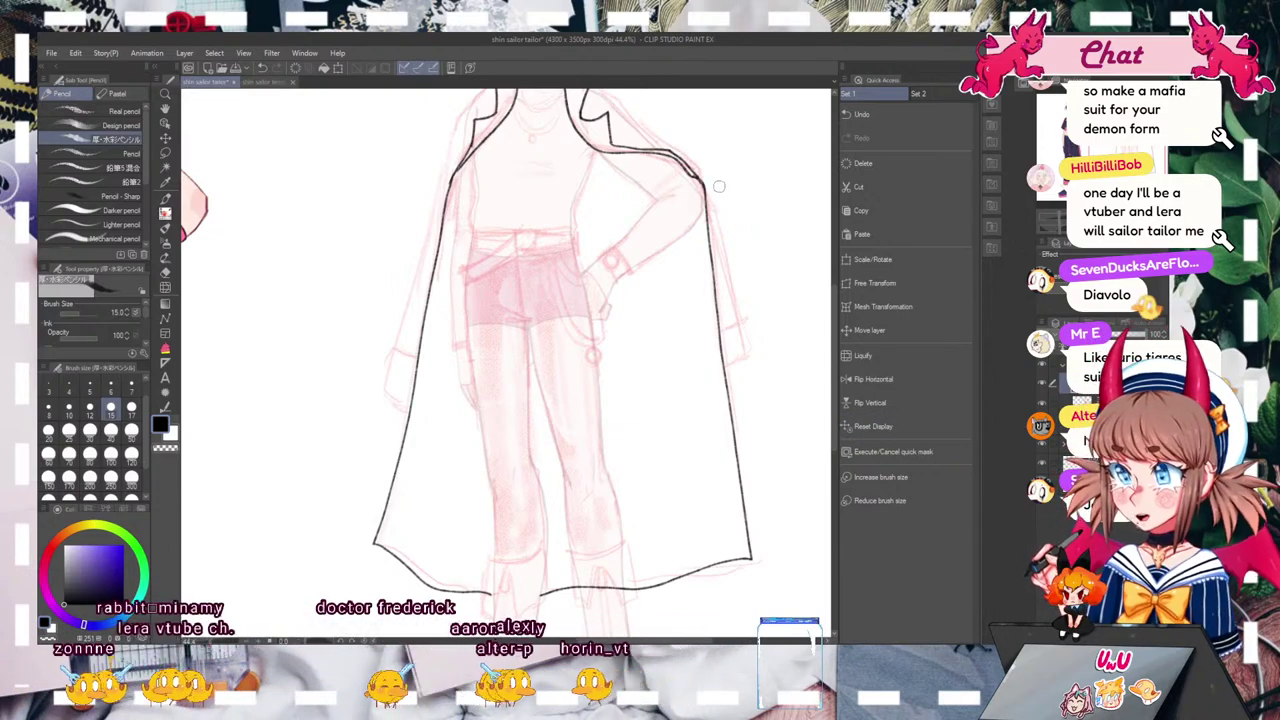
# Step: Redraw the pointed collar flap on the bent-arm side with the canvas rotated, check it mirrored and straighten the view
pyautogui.moveTo(620, 260); pyautogui.dragTo(641, 445)
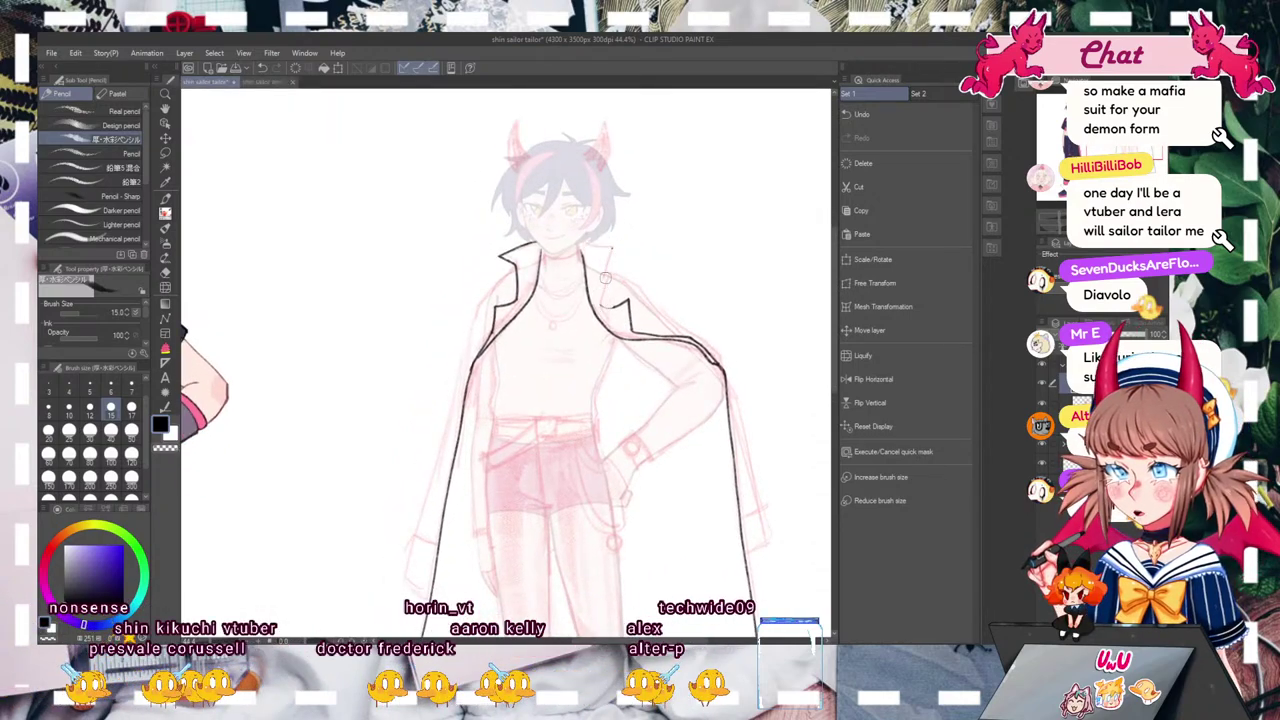
pyautogui.moveTo(1060, 229)
pyautogui.mouseDown()
pyautogui.moveTo(1075, 229)
pyautogui.moveTo(1062, 230)
pyautogui.mouseUp()
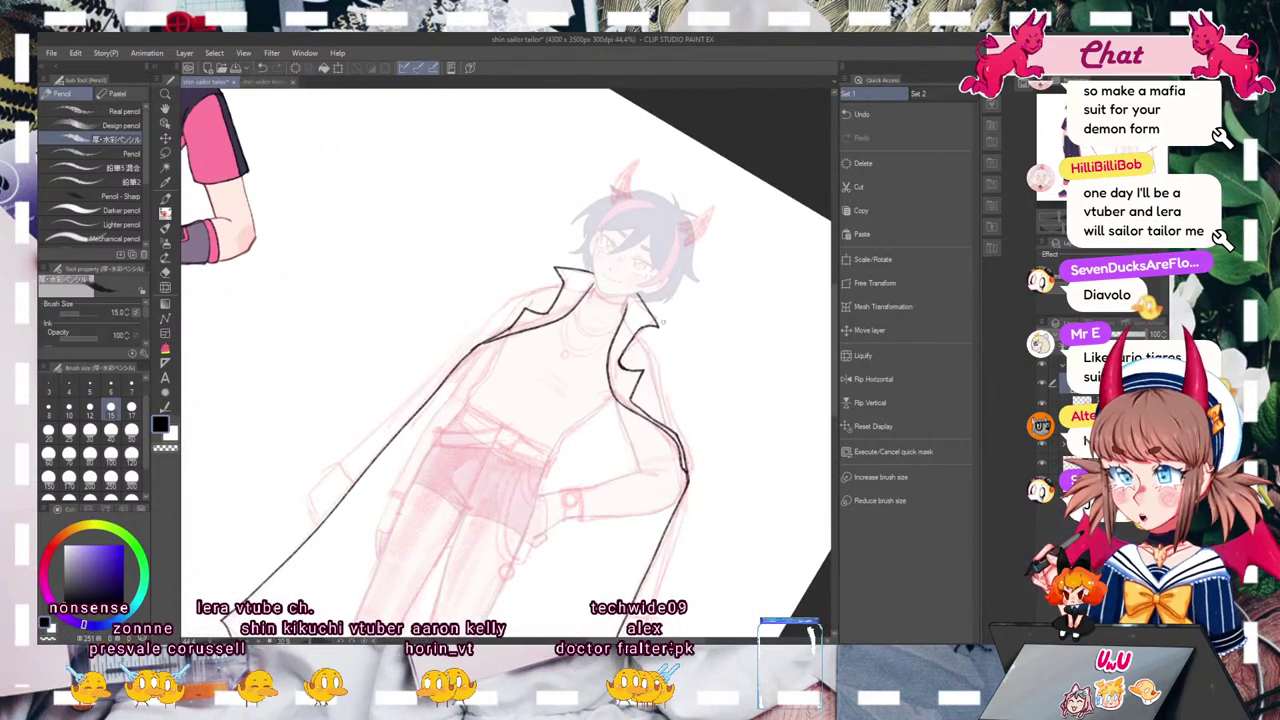
pyautogui.press('h')
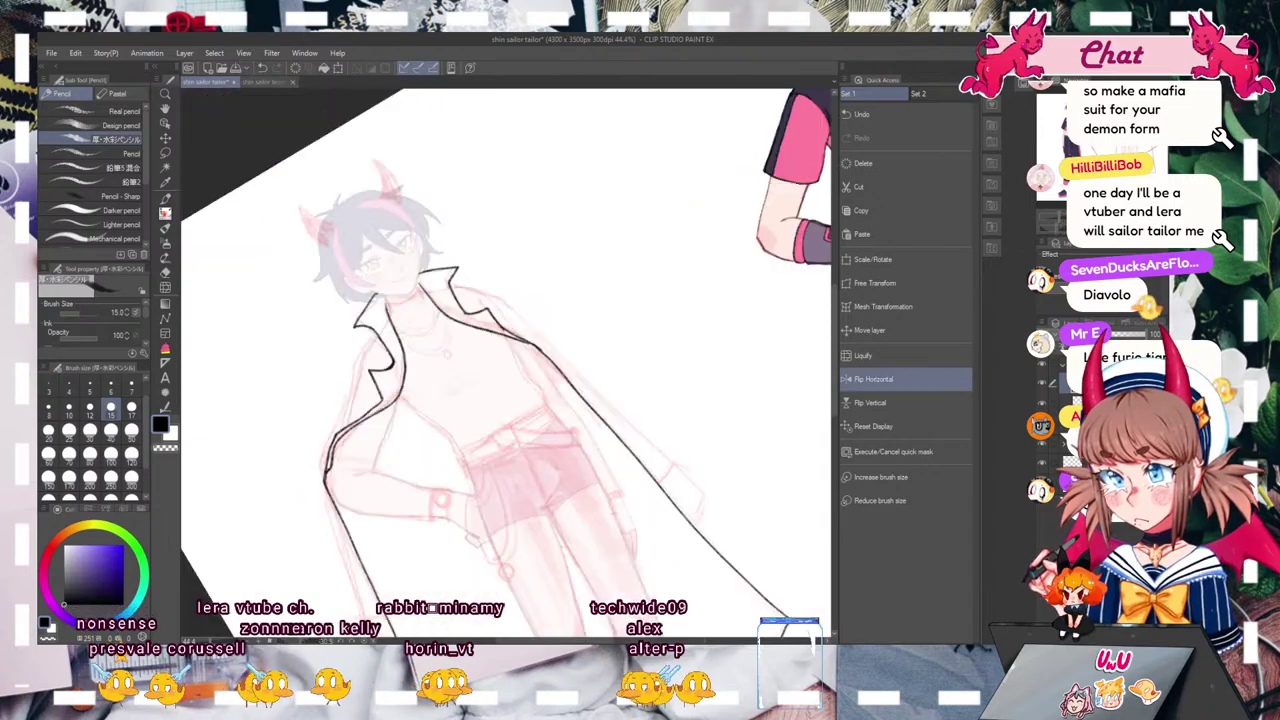
pyautogui.press('h')
pyautogui.hotkey('ctrl', '@')
# Step: Ink the shoulder line and empty hanging sleeve with its folded cuff on the bent-arm side of the coat
pyautogui.moveTo(640, 530); pyautogui.dragTo(390, 137)
pyautogui.moveTo(340, 200)
pyautogui.mouseDown()
pyautogui.moveTo(720, 410)
pyautogui.moveTo(420, 515)
pyautogui.moveTo(424, 530)
pyautogui.mouseUp()
pyautogui.moveTo(508, 227)
pyautogui.mouseDown()
pyautogui.moveTo(613, 316)
pyautogui.moveTo(650, 450)
pyautogui.moveTo(627, 470)
pyautogui.moveTo(653, 450)
pyautogui.moveTo(634, 500)
pyautogui.mouseUp()
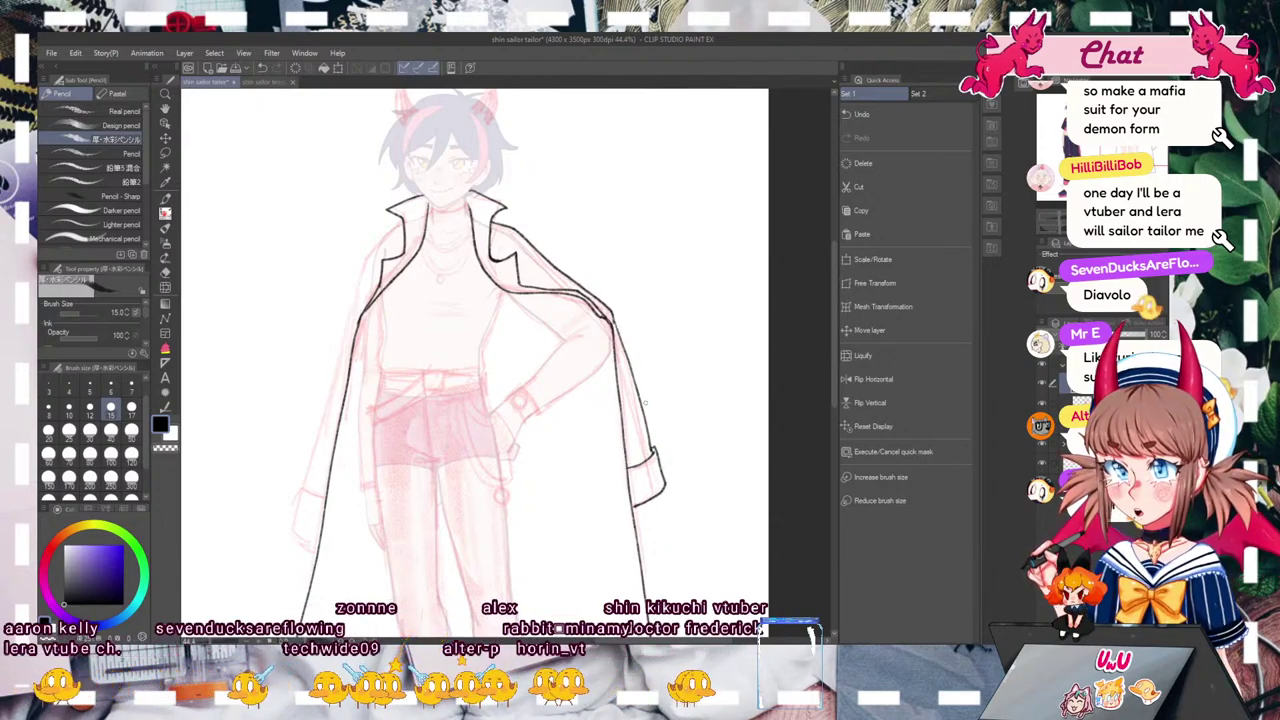
pyautogui.moveTo(609, 312); pyautogui.dragTo(618, 334)
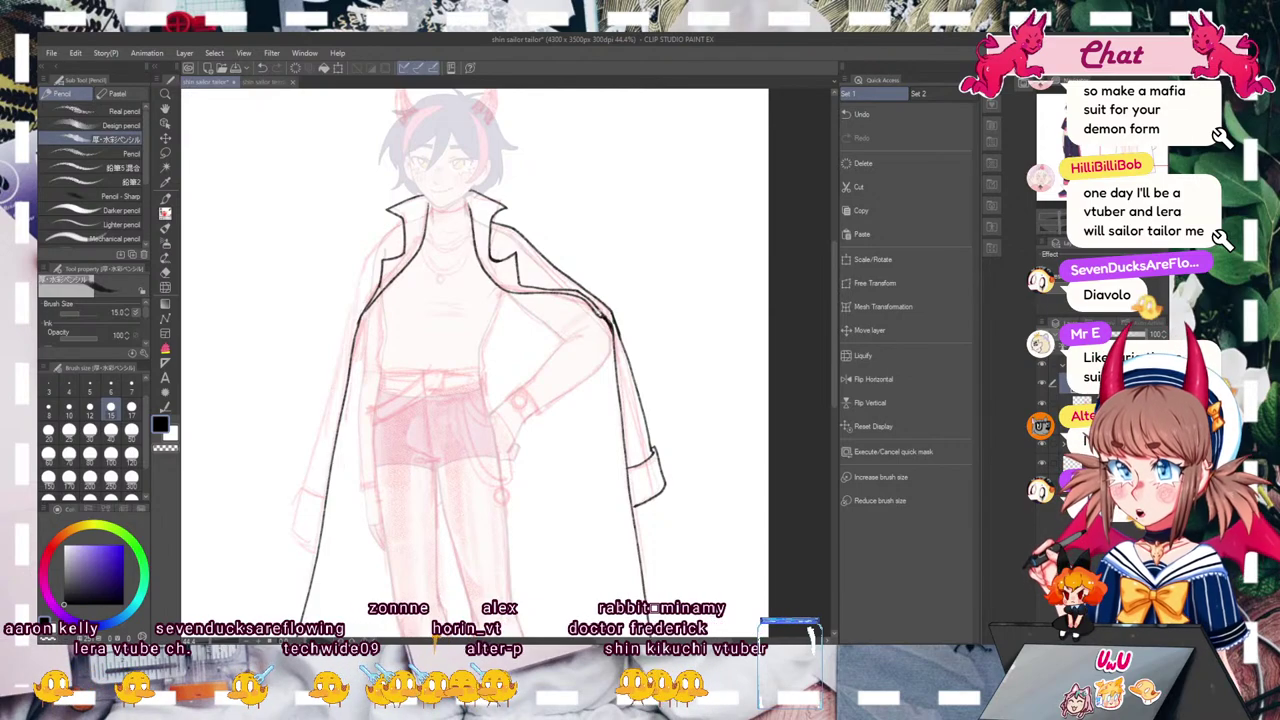
# Step: Ink the coat's shoulder and outer sleeve line down to the cuff's upper edge on the straight-arm side
pyautogui.moveTo(1127, 151)
pyautogui.mouseDown()
pyautogui.moveTo(1151, 155)
pyautogui.moveTo(1144, 144)
pyautogui.mouseUp()
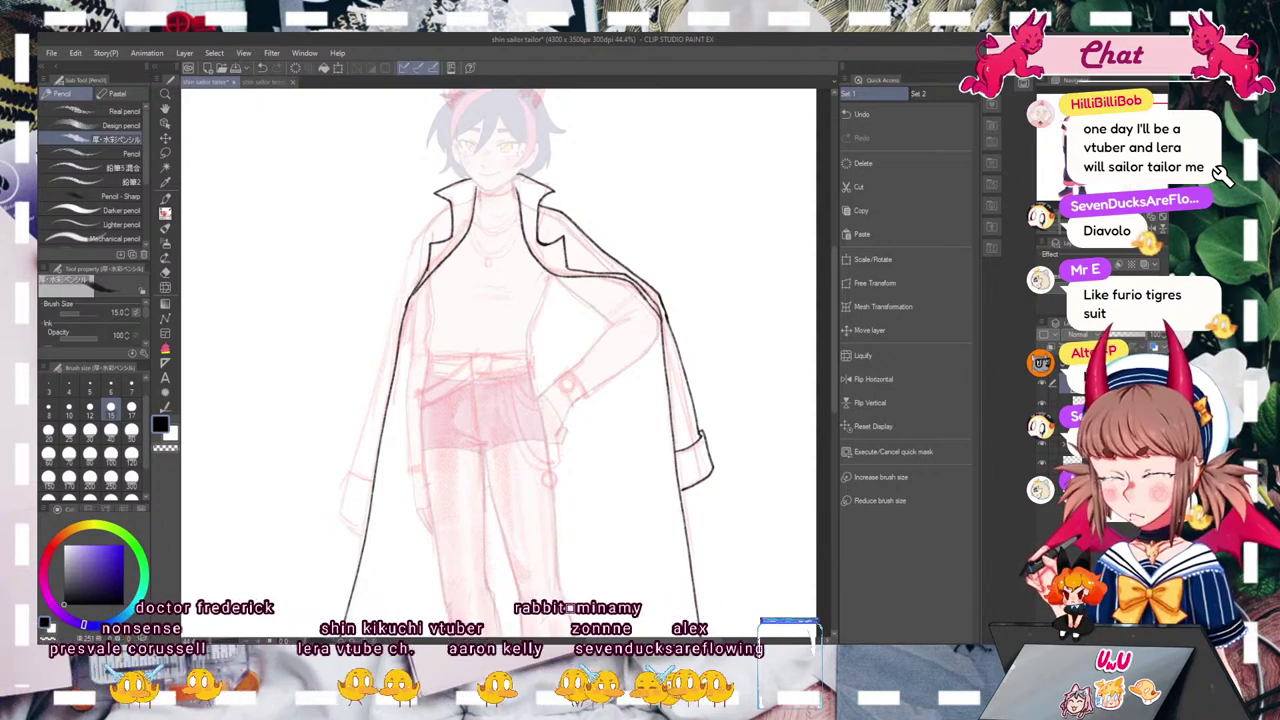
pyautogui.moveTo(498, 362); pyautogui.dragTo(555, 369)
pyautogui.scroll(-2, 500, 360)
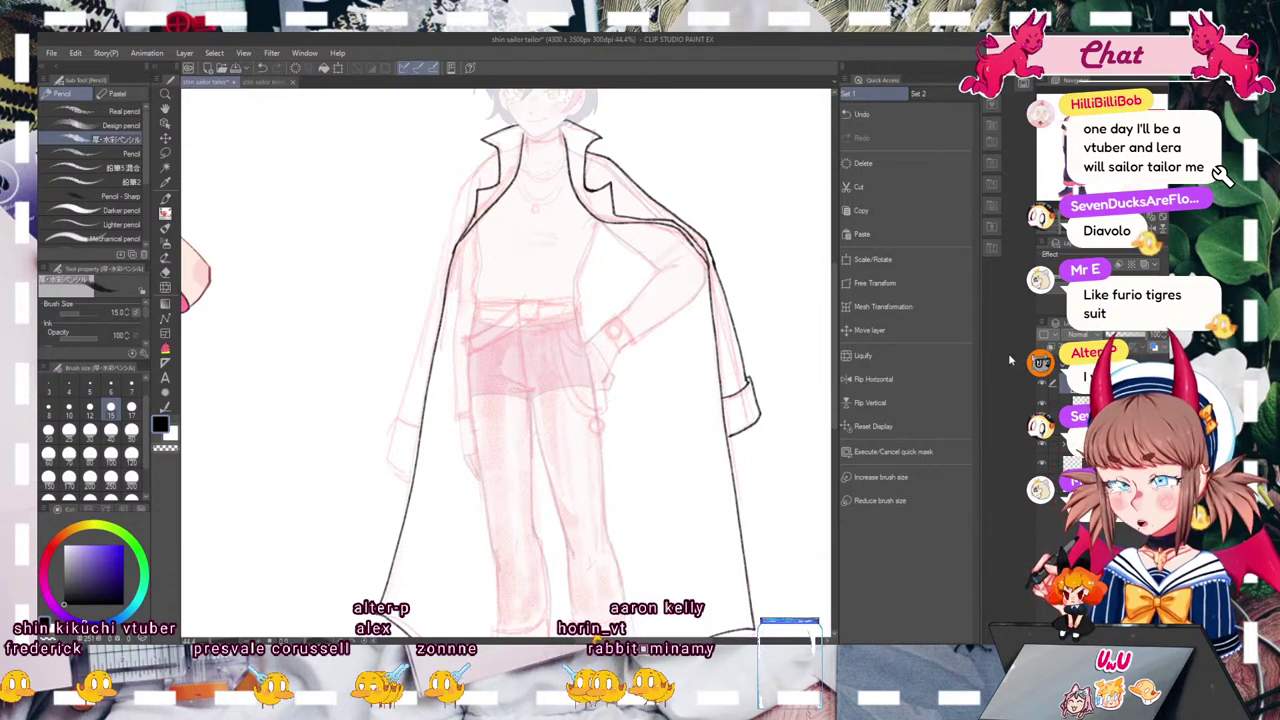
pyautogui.moveTo(505, 360); pyautogui.dragTo(444, 451)
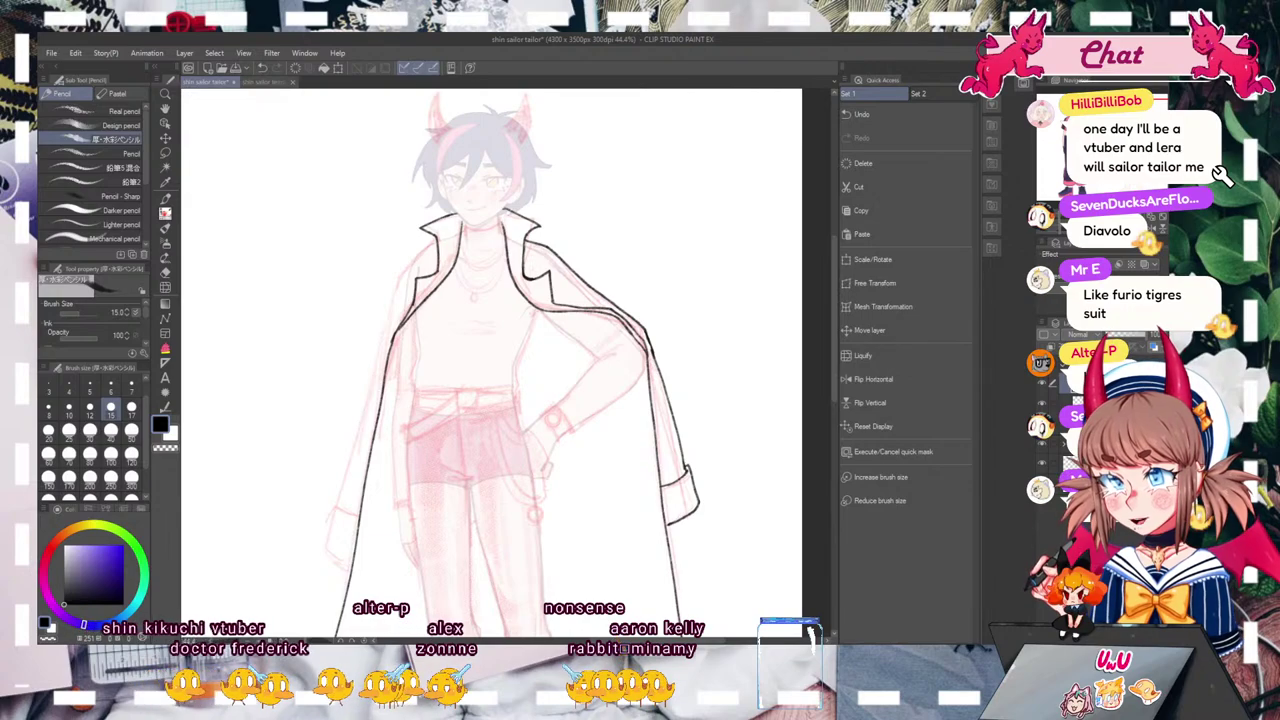
pyautogui.scroll(2, 491, 362)
pyautogui.scroll(1, 491, 398)
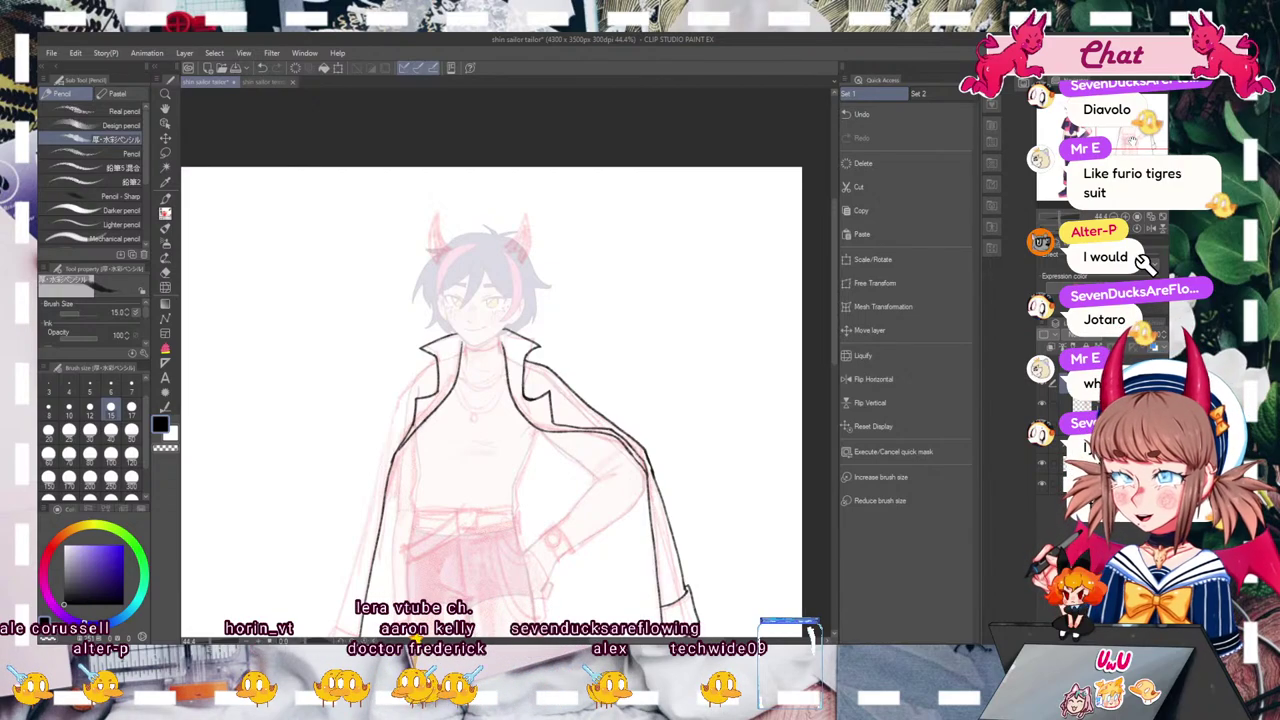
pyautogui.moveTo(1130, 143); pyautogui.dragTo(1123, 170)
pyautogui.moveTo(506, 362)
pyautogui.mouseDown()
pyautogui.moveTo(570, 392)
pyautogui.moveTo(623, 389)
pyautogui.mouseUp()
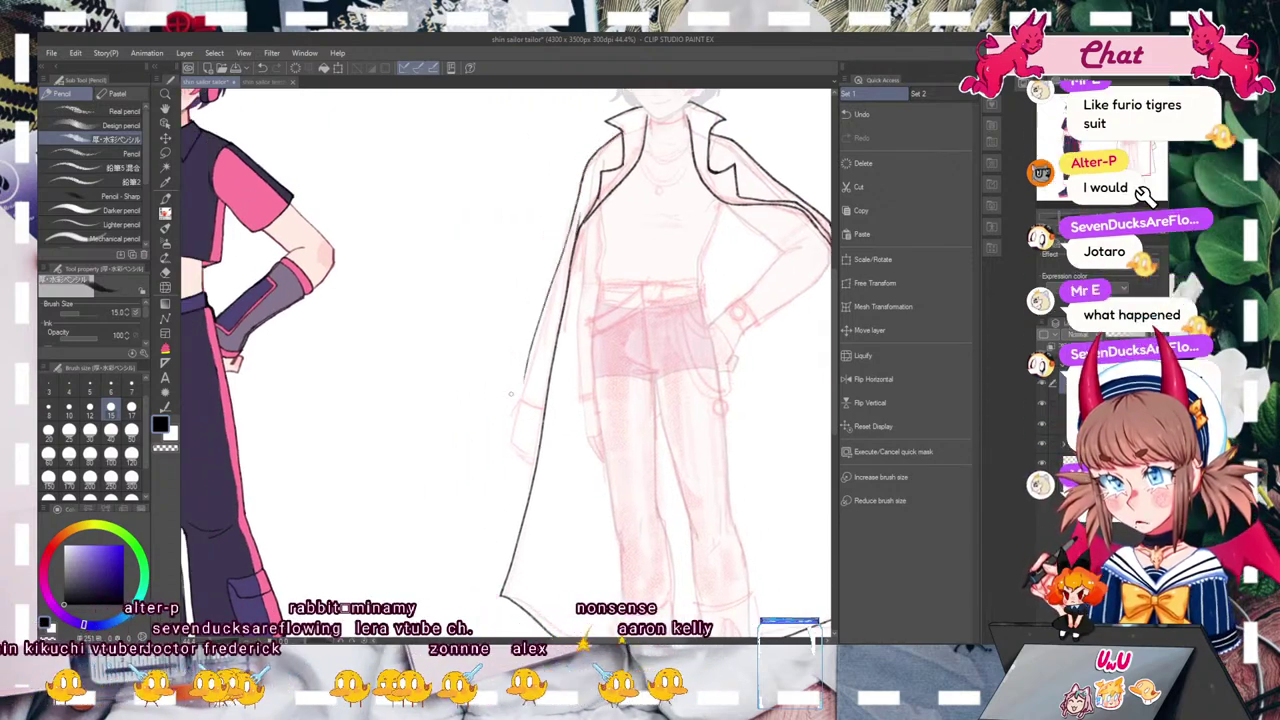
pyautogui.click(260, 69)
pyautogui.moveTo(572, 224); pyautogui.dragTo(515, 405)
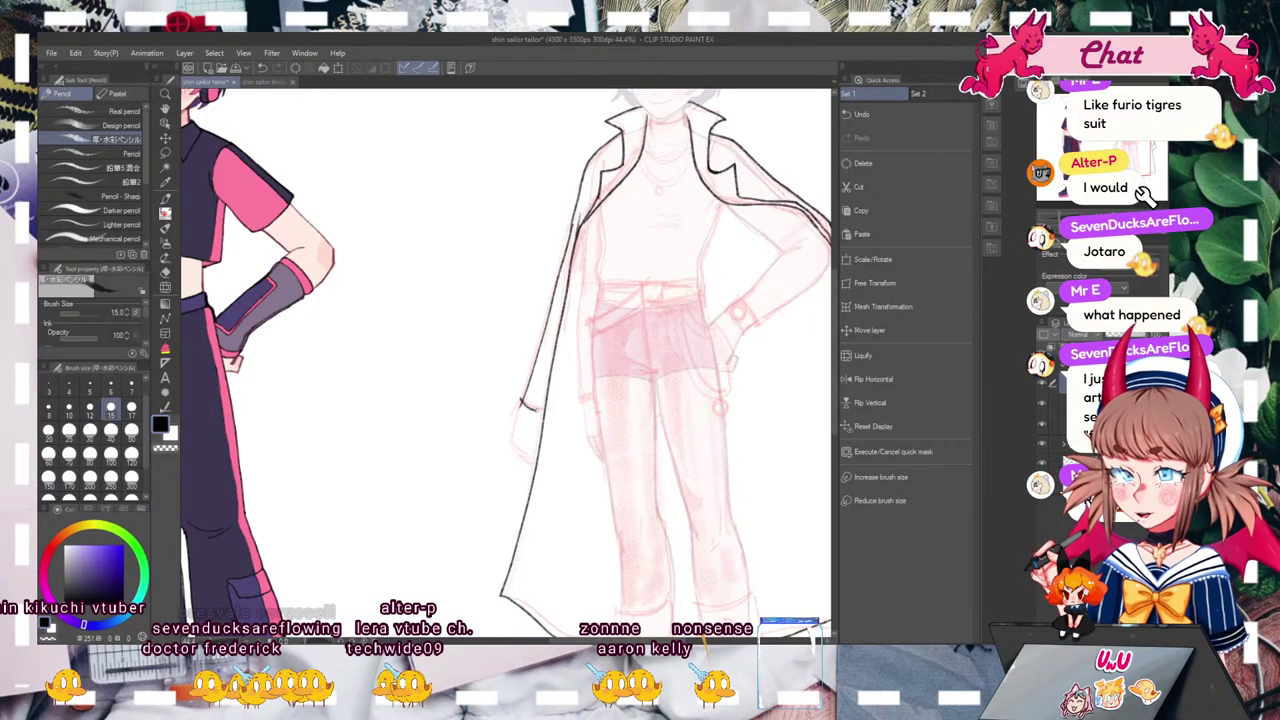
# Step: Outline the folded cuff of the hanging sleeve on the straight-arm side
pyautogui.moveTo(640, 360); pyautogui.dragTo(559, 360)
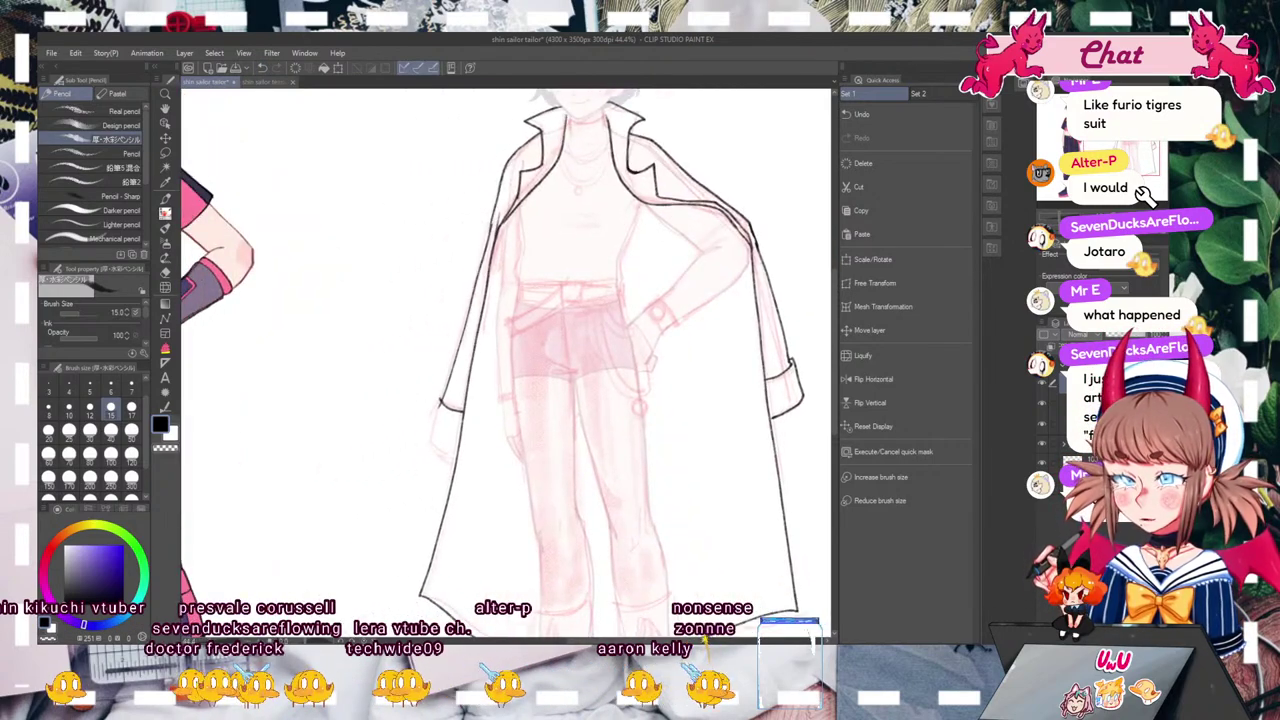
pyautogui.click(260, 69)
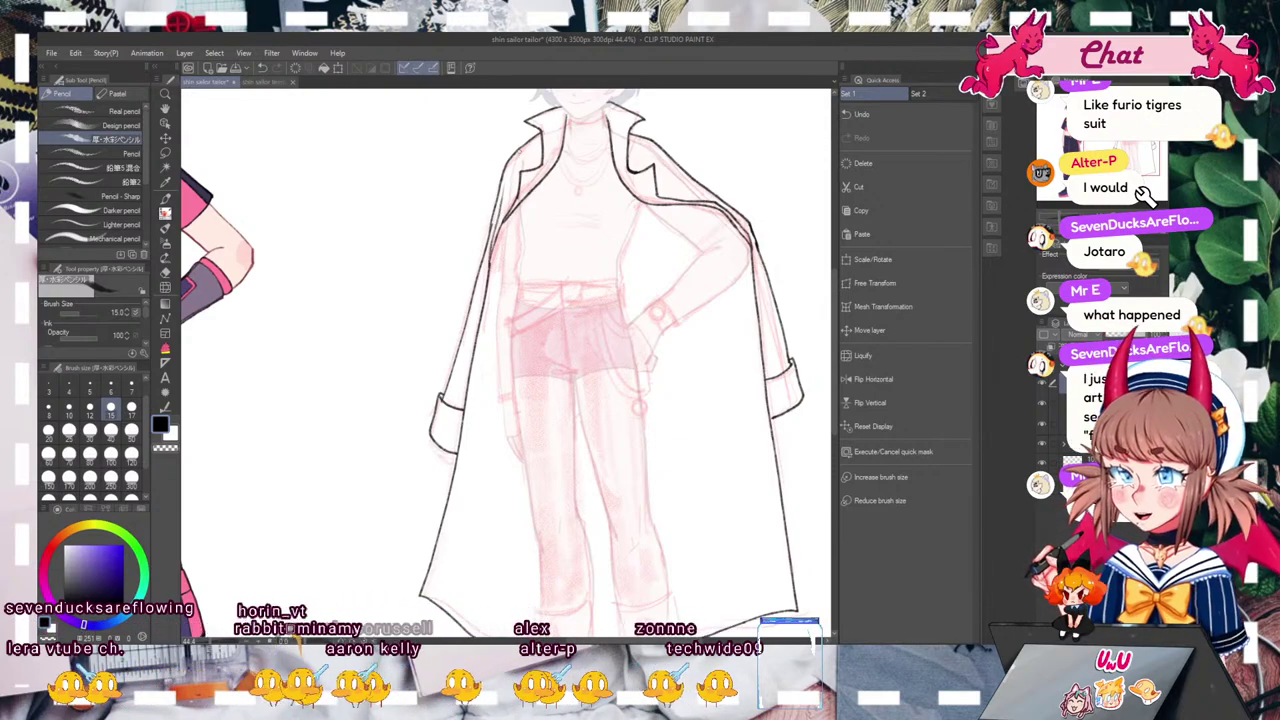
pyautogui.moveTo(600, 400)
pyautogui.mouseDown()
pyautogui.moveTo(527, 219)
pyautogui.moveTo(527, 184)
pyautogui.moveTo(517, 576)
pyautogui.moveTo(523, 592)
pyautogui.moveTo(534, 581)
pyautogui.mouseUp()
pyautogui.moveTo(539, 281); pyautogui.dragTo(576, 300)
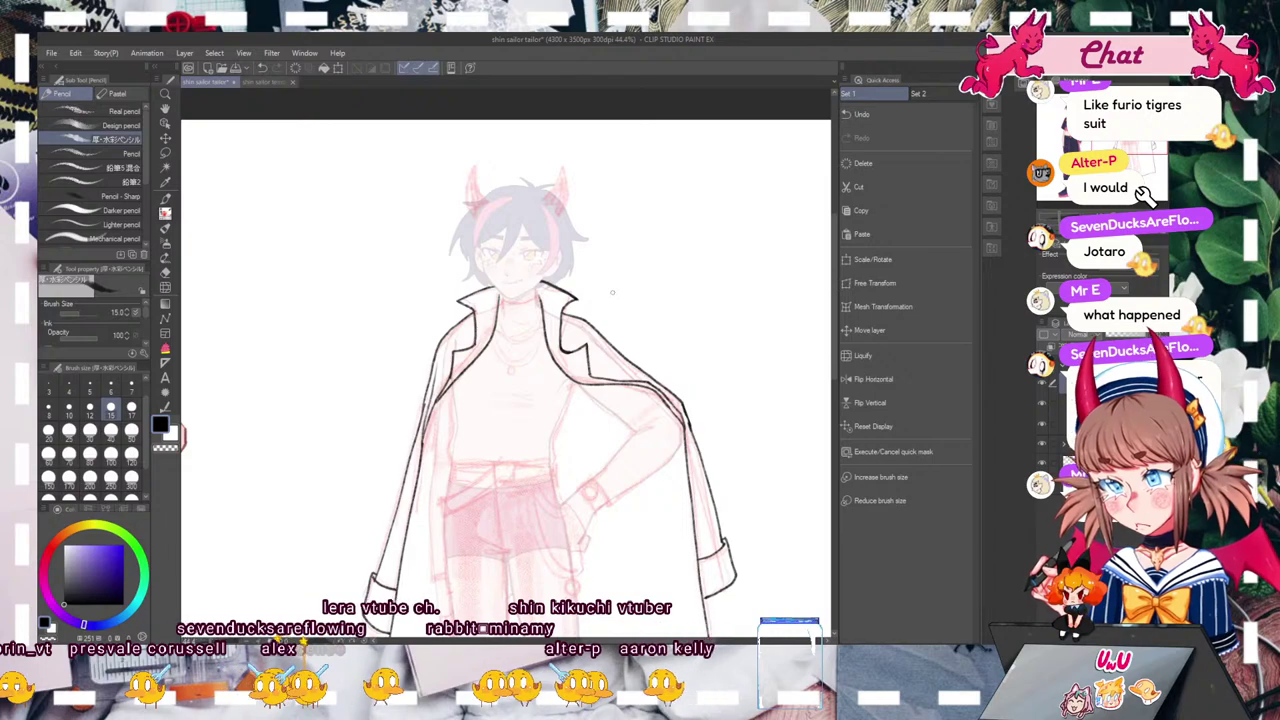
# Step: Ink an inner trim line along the coat's collar flaps and lapels on both sides with a size 12 pencil
pyautogui.moveTo(590, 520); pyautogui.dragTo(631, 436)
pyautogui.press('[')
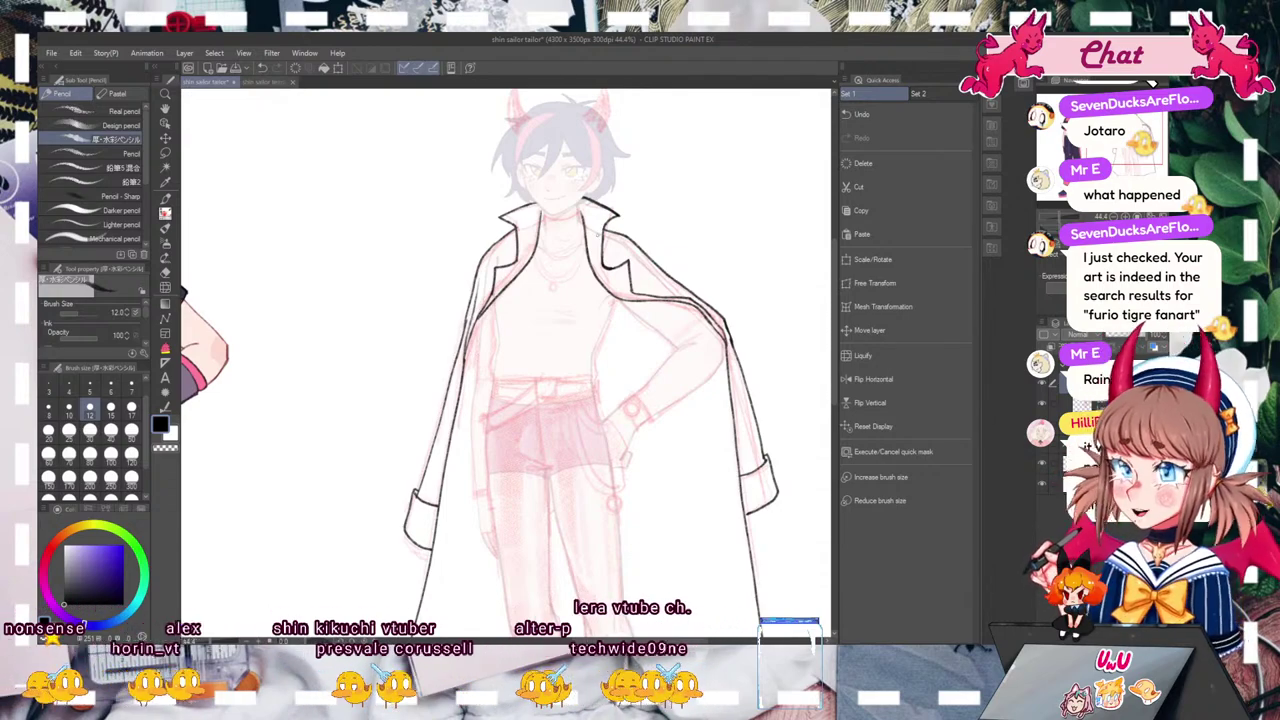
pyautogui.click(110, 410)
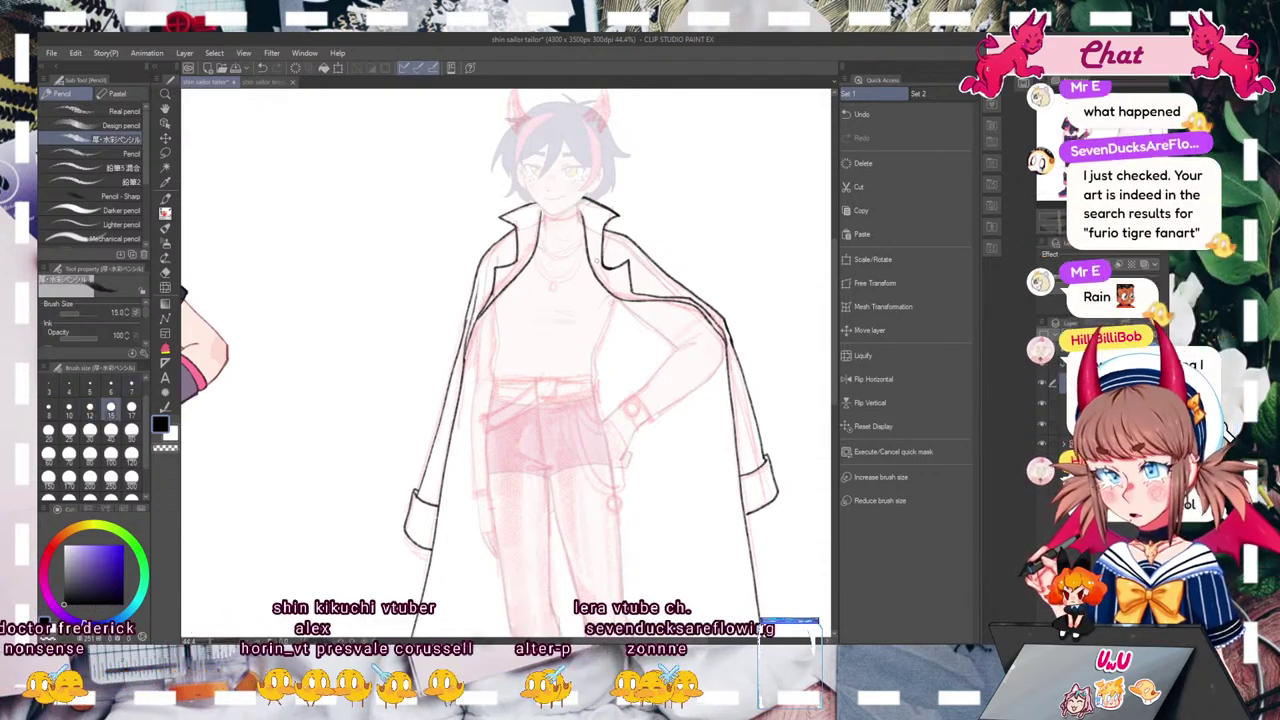
pyautogui.moveTo(598, 243)
pyautogui.mouseDown()
pyautogui.moveTo(602, 209)
pyautogui.moveTo(580, 199)
pyautogui.mouseUp()
pyautogui.click(262, 68)
pyautogui.press('[')
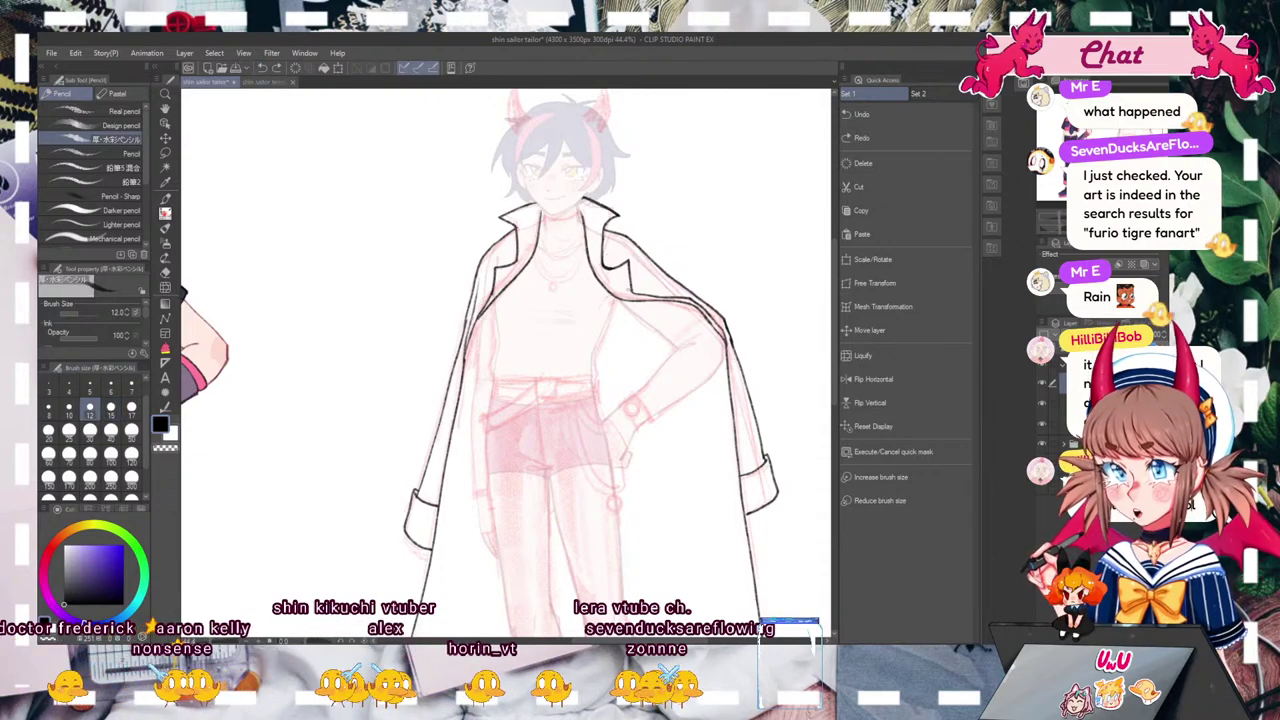
pyautogui.hotkey('ctrl', 'y')
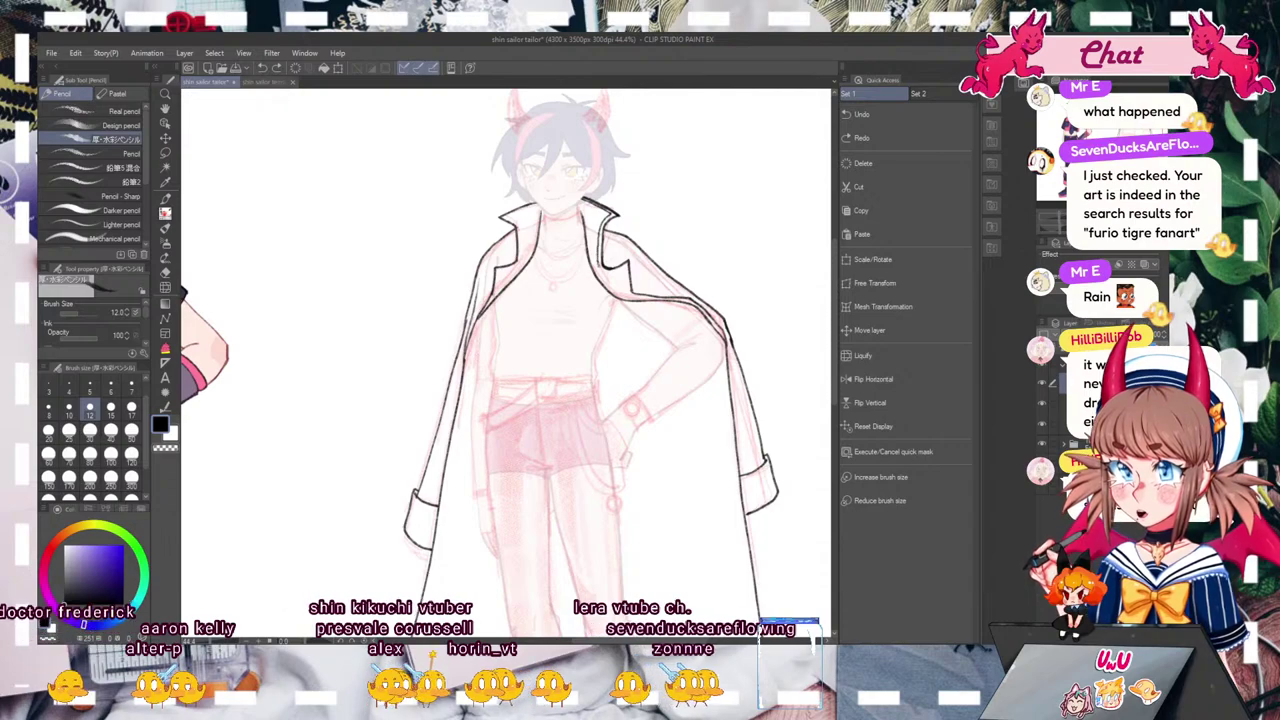
pyautogui.hotkey('ctrl', 'y')
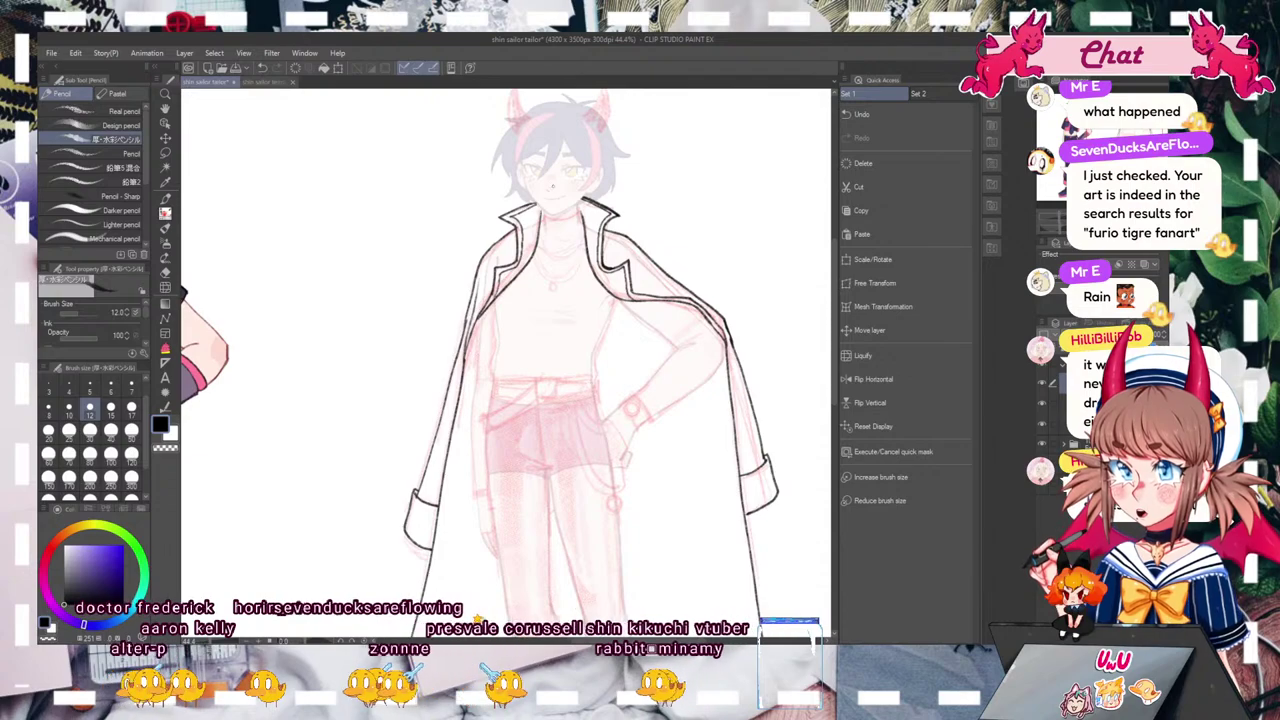
pyautogui.hotkey('ctrl', 'z')
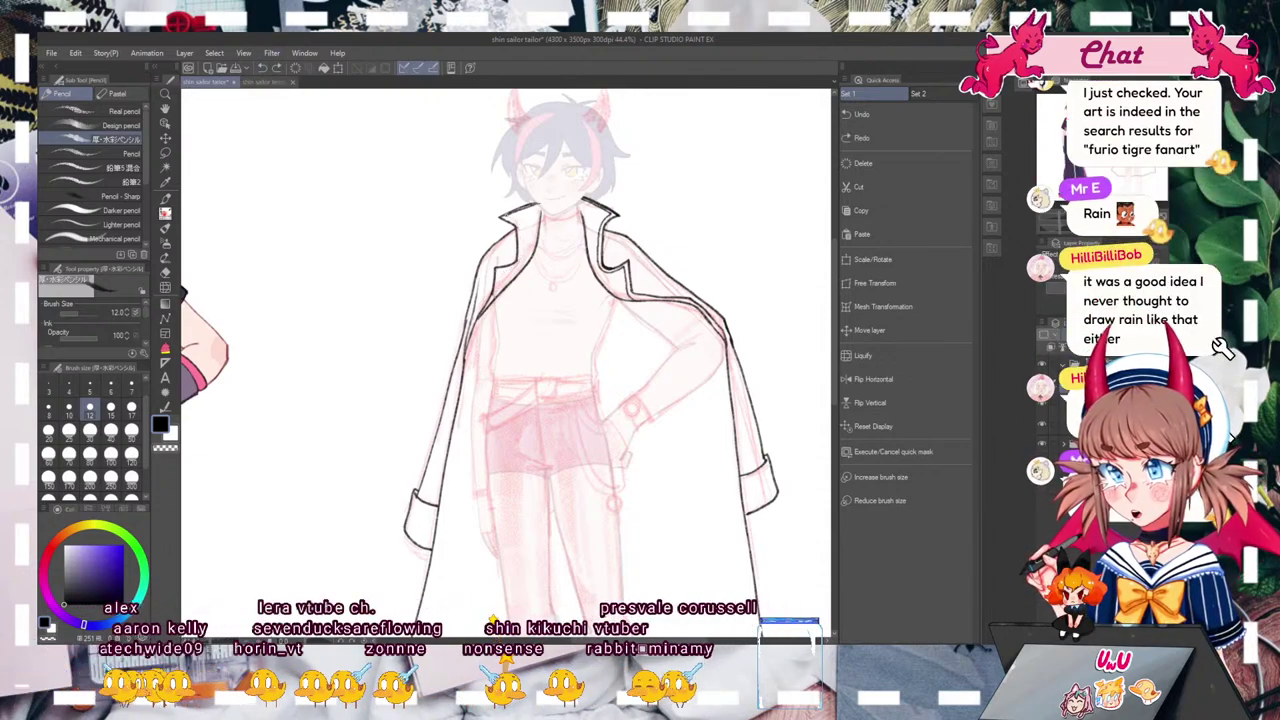
pyautogui.click(263, 68)
pyautogui.moveTo(517, 223); pyautogui.dragTo(495, 295)
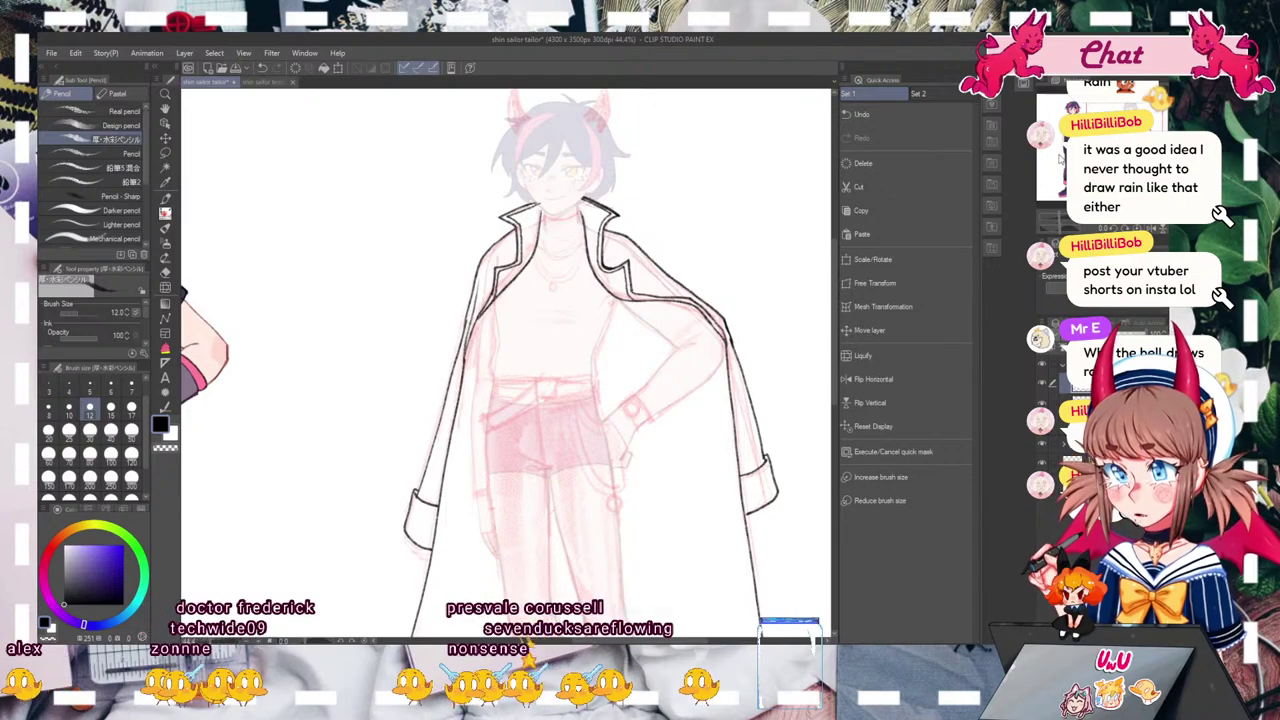
# Step: Ink the top's neckline across the neck between the coat's collar flaps at brush size 12
pyautogui.moveTo(1059, 216); pyautogui.dragTo(1059, 224)
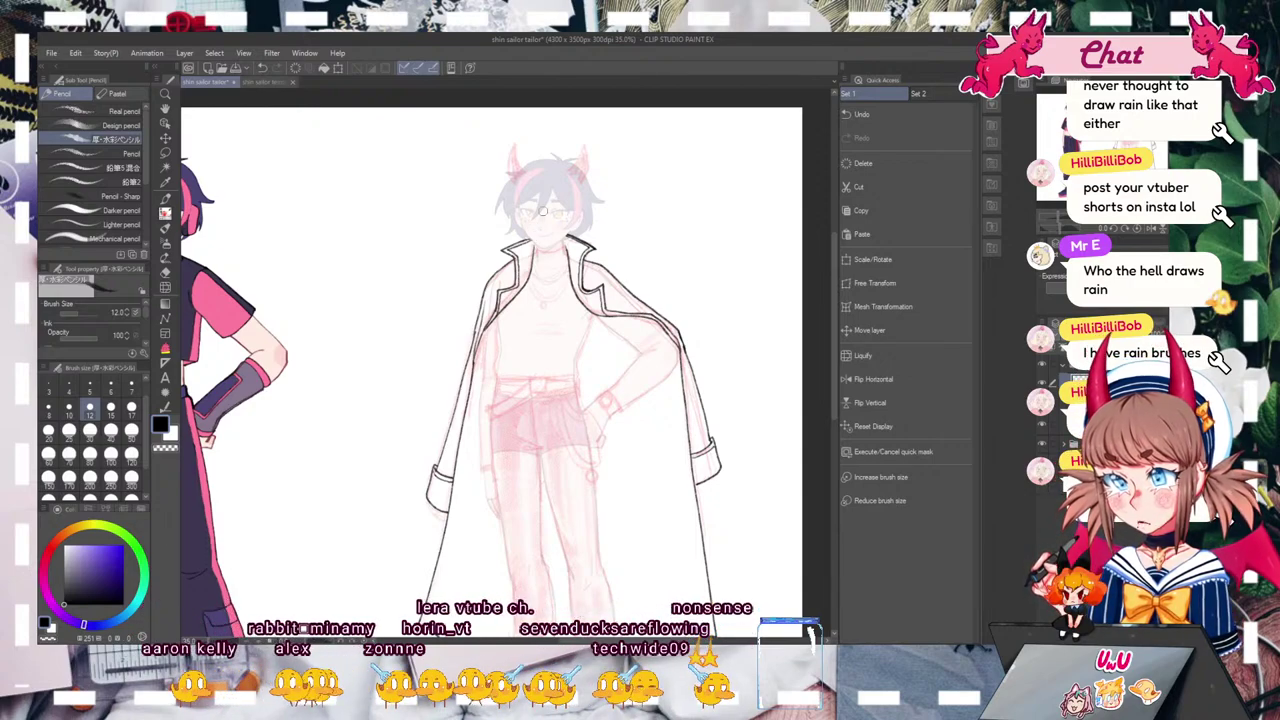
pyautogui.click(866, 355)
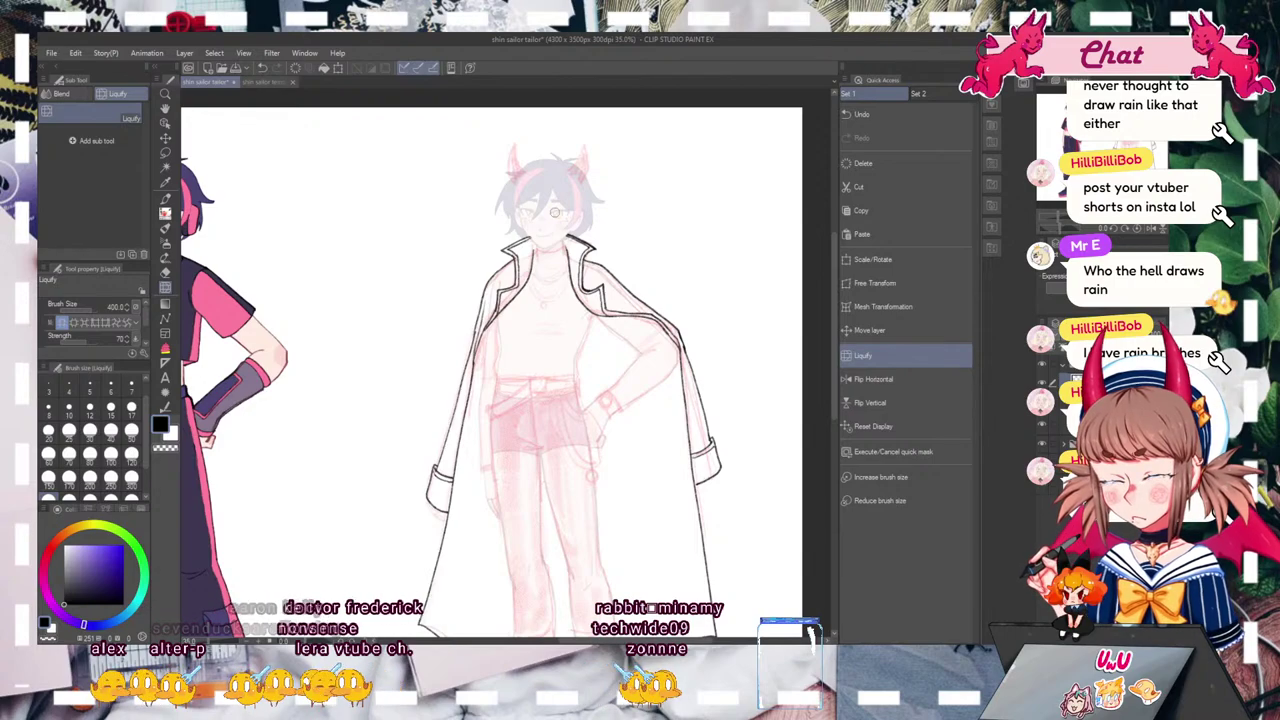
pyautogui.click(166, 213)
pyautogui.click(108, 410)
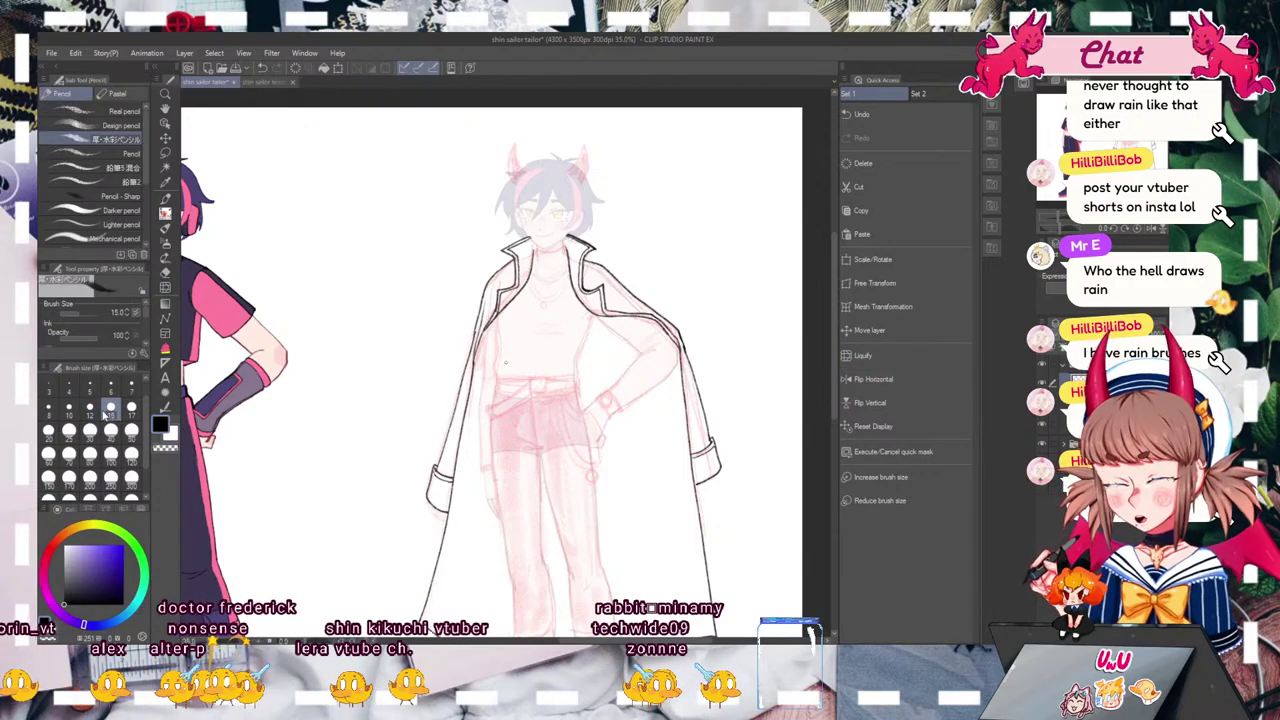
pyautogui.moveTo(506, 362); pyautogui.dragTo(447, 477)
pyautogui.click(1062, 219)
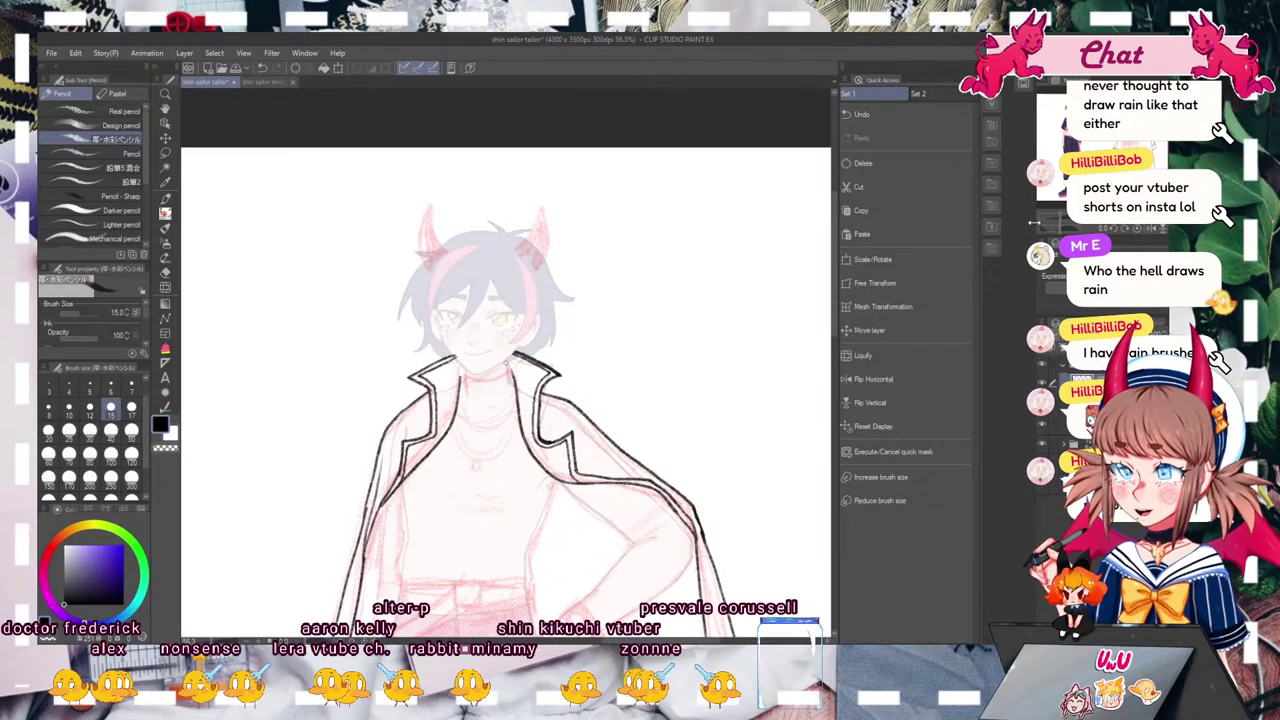
pyautogui.click(89, 409)
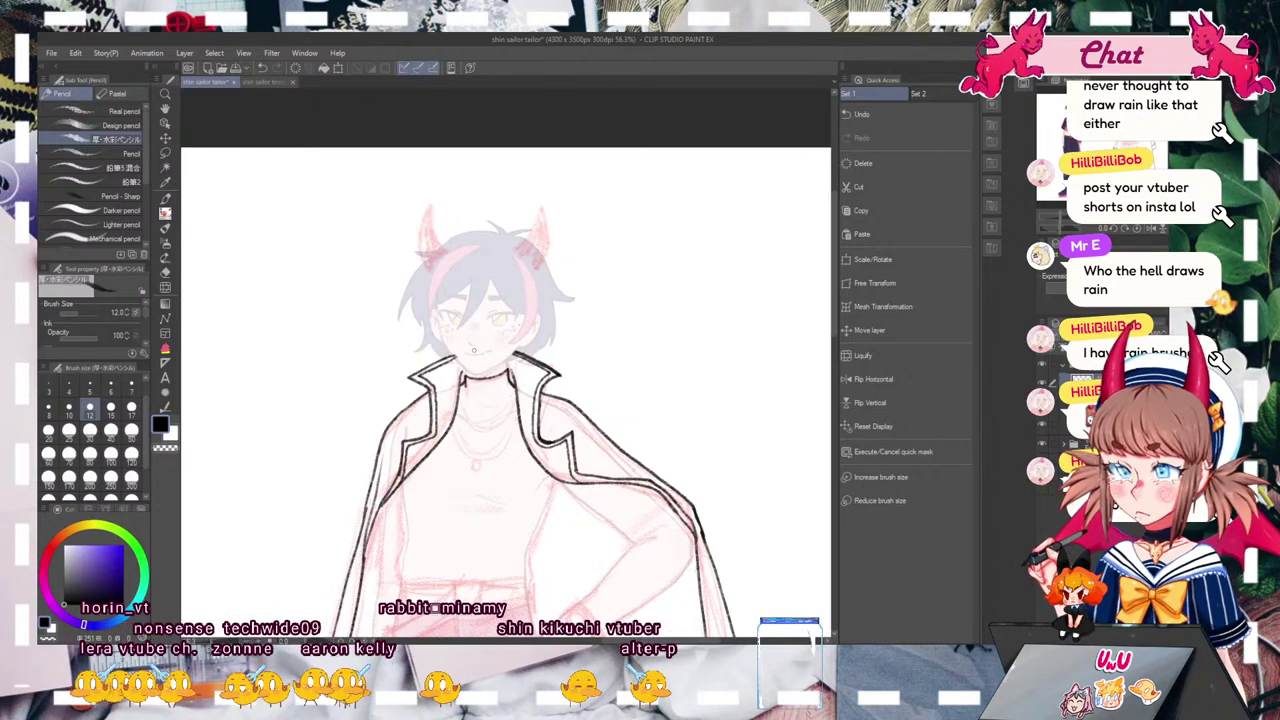
# Step: Ink the round-faced wristband and the outline of the bent arm from wrist to coat, and check the whole figure
pyautogui.moveTo(506, 500); pyautogui.dragTo(546, 308)
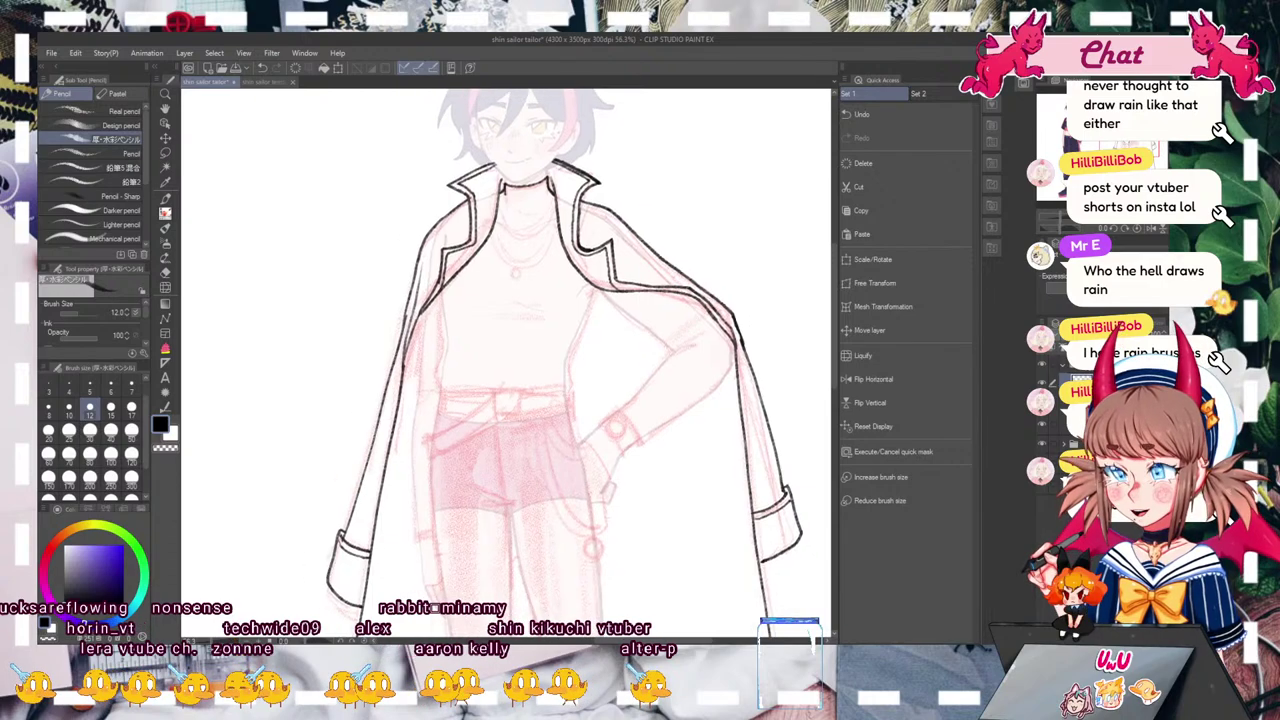
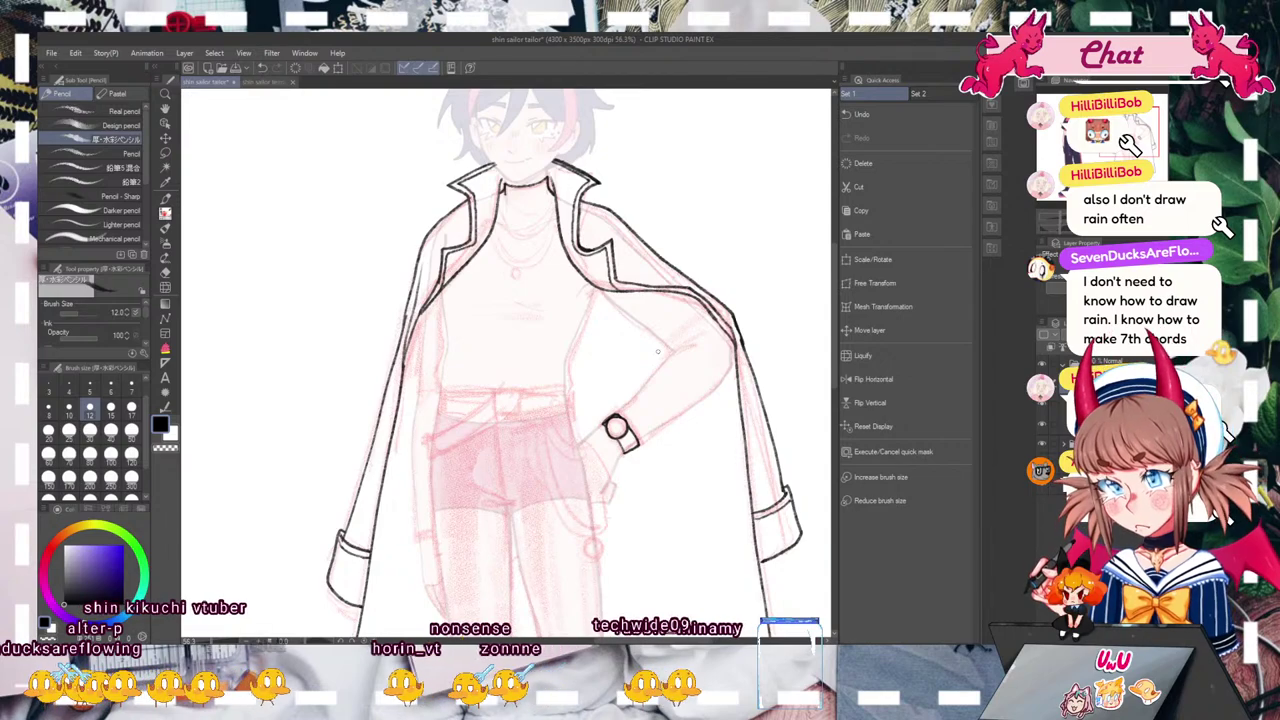
pyautogui.moveTo(622, 408); pyautogui.dragTo(700, 338)
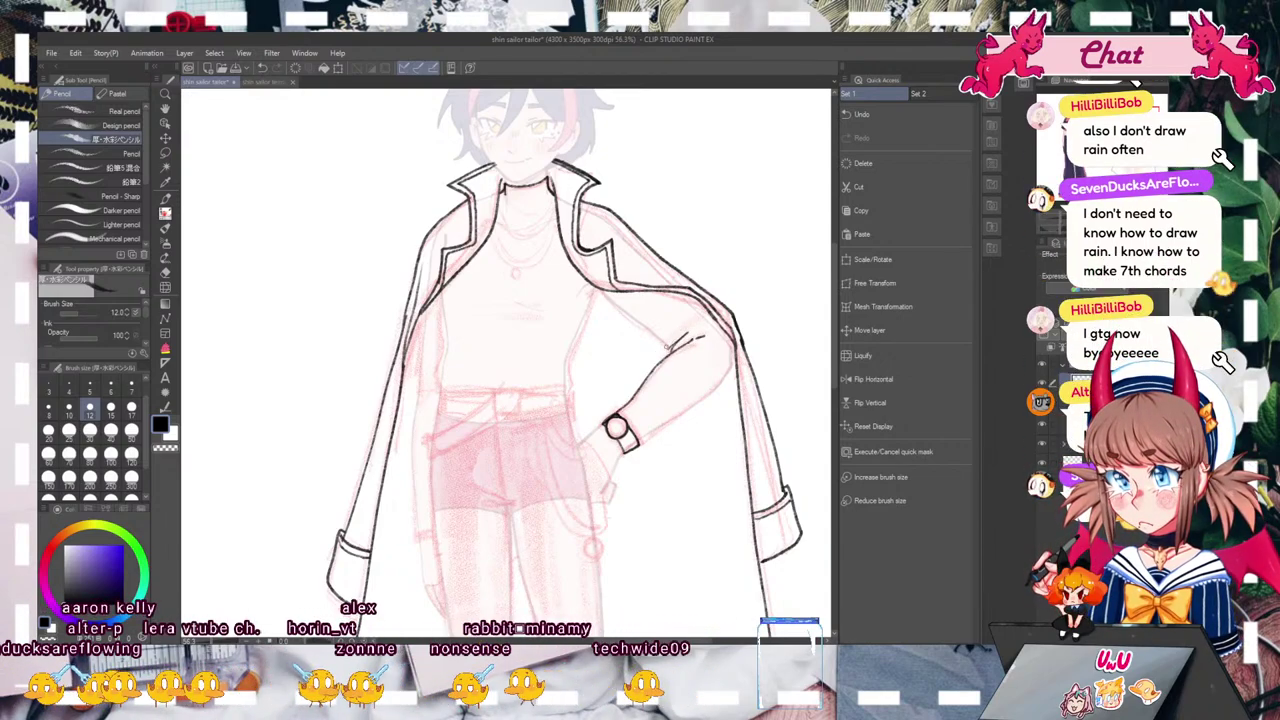
pyautogui.moveTo(646, 330); pyautogui.dragTo(608, 297)
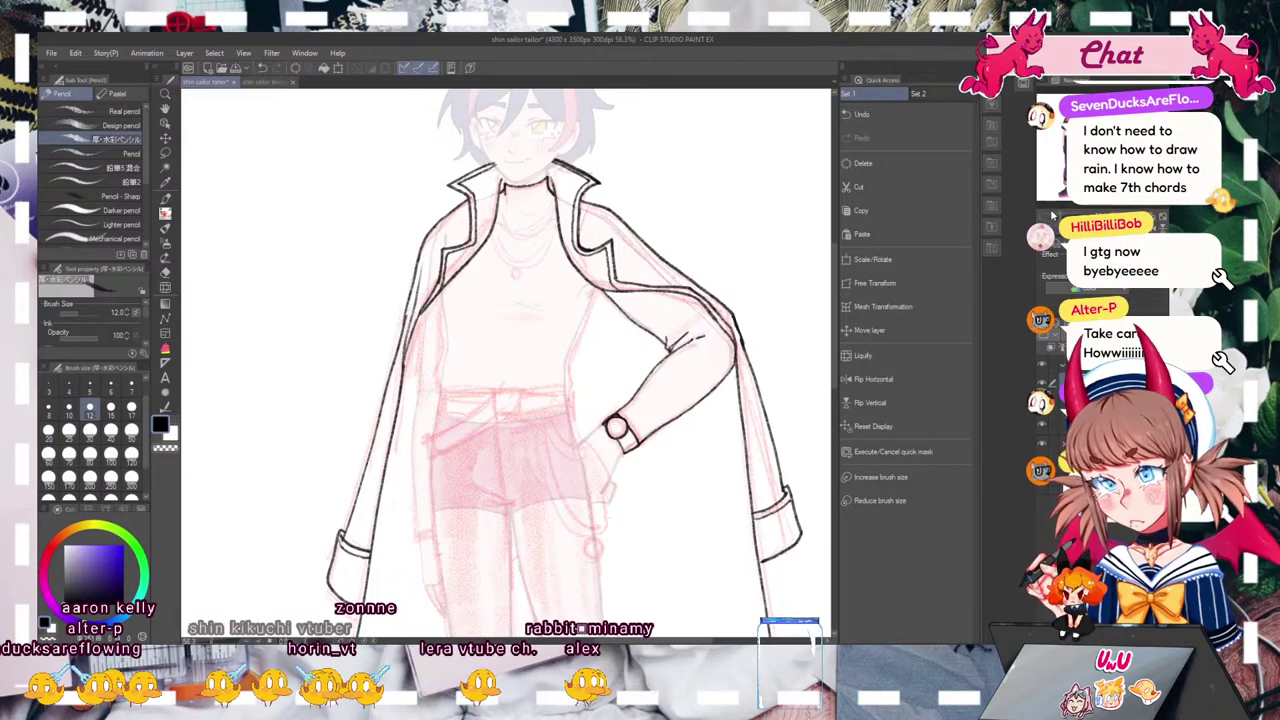
pyautogui.moveTo(1066, 216); pyautogui.dragTo(1056, 219)
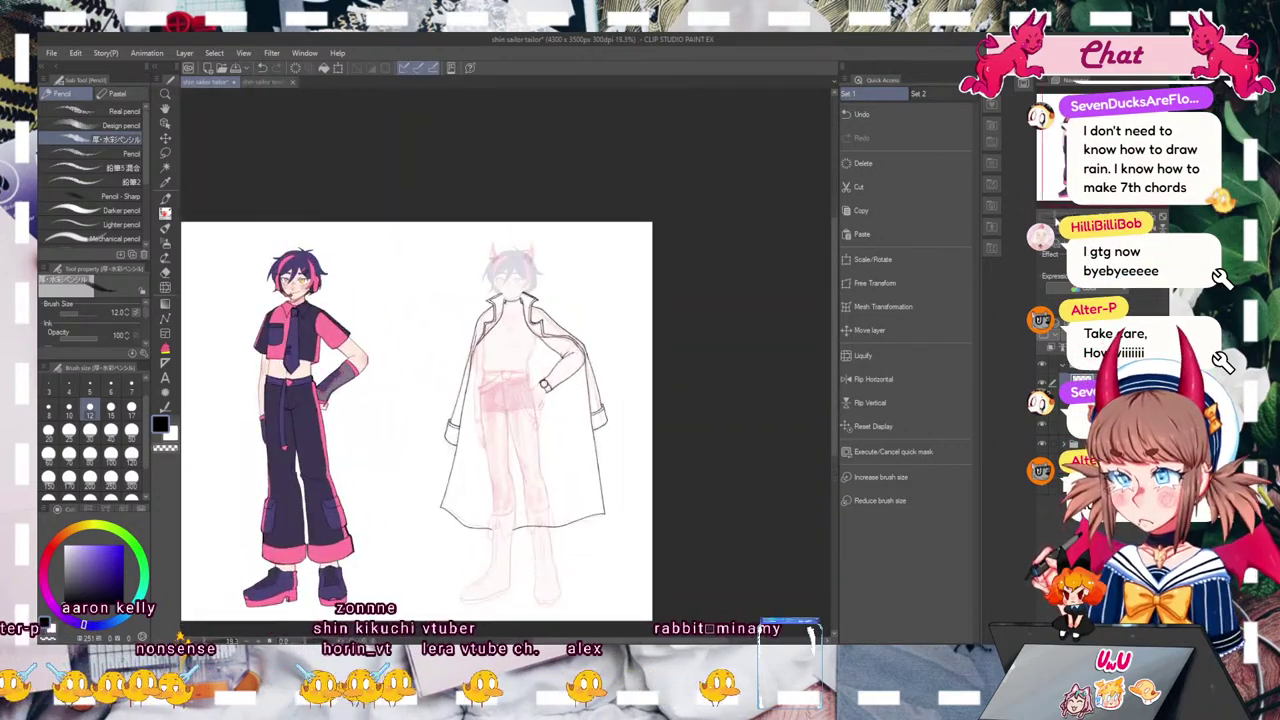
pyautogui.scroll(4, 463, 335)
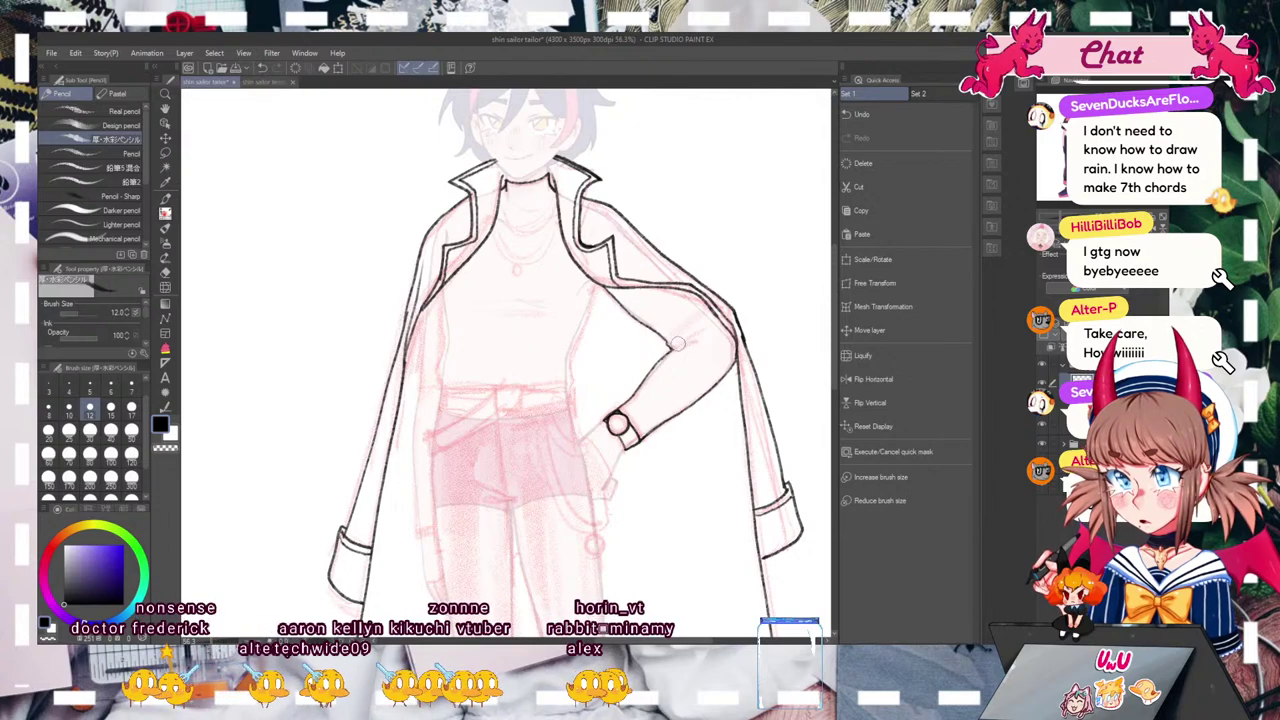
# Step: Ink the elbow crease lines on the bent arm and the side contours of the shirt down to the waist
pyautogui.moveTo(676, 343); pyautogui.dragTo(700, 327)
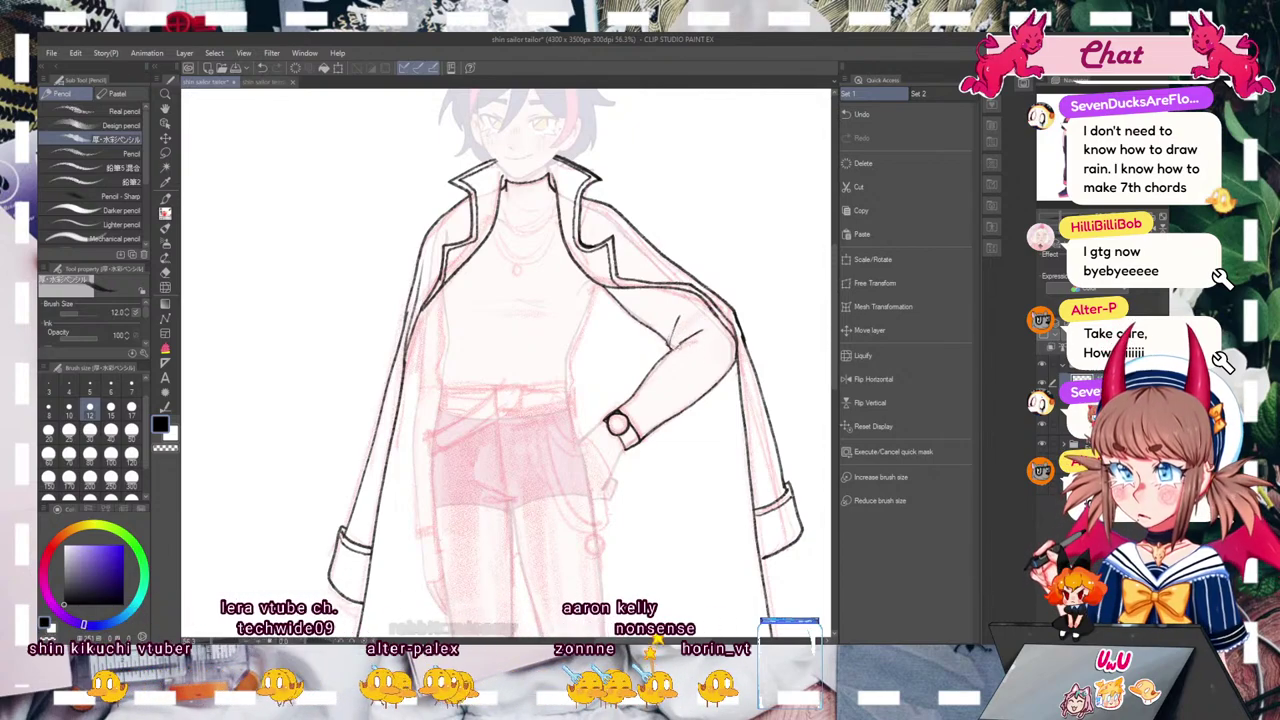
pyautogui.press('h')
pyautogui.press('h')
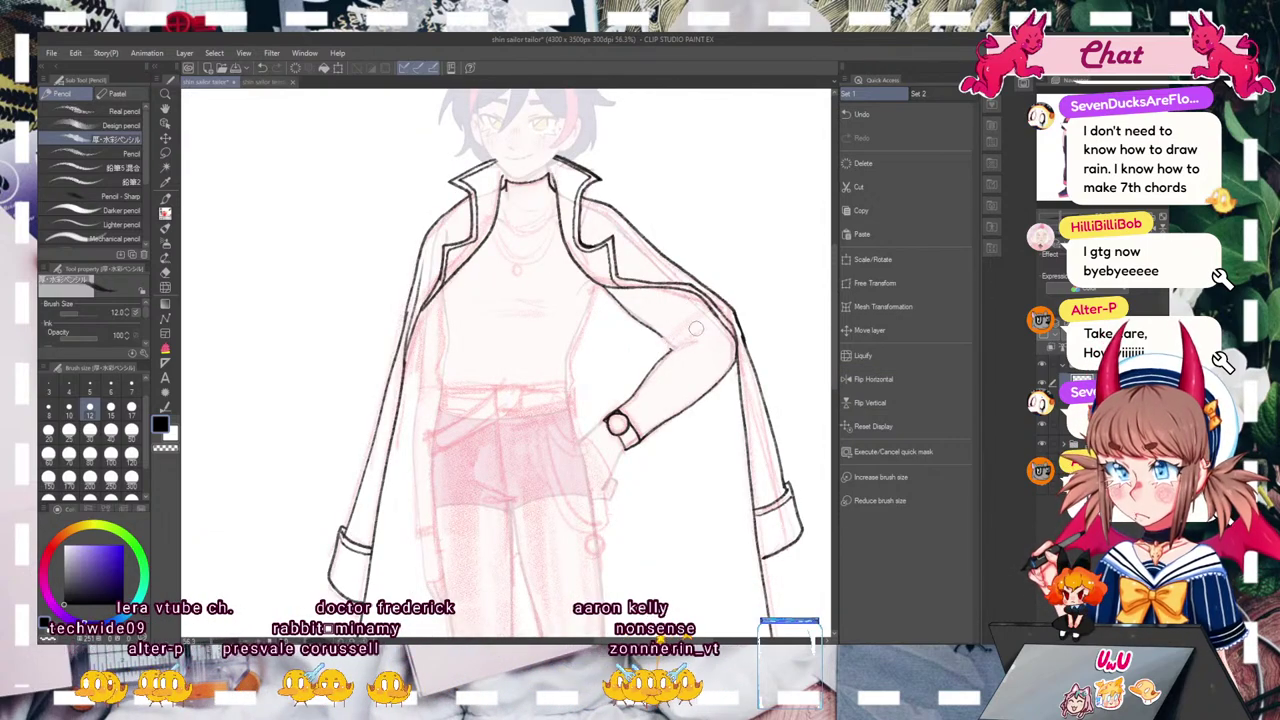
pyautogui.moveTo(674, 342); pyautogui.dragTo(694, 321)
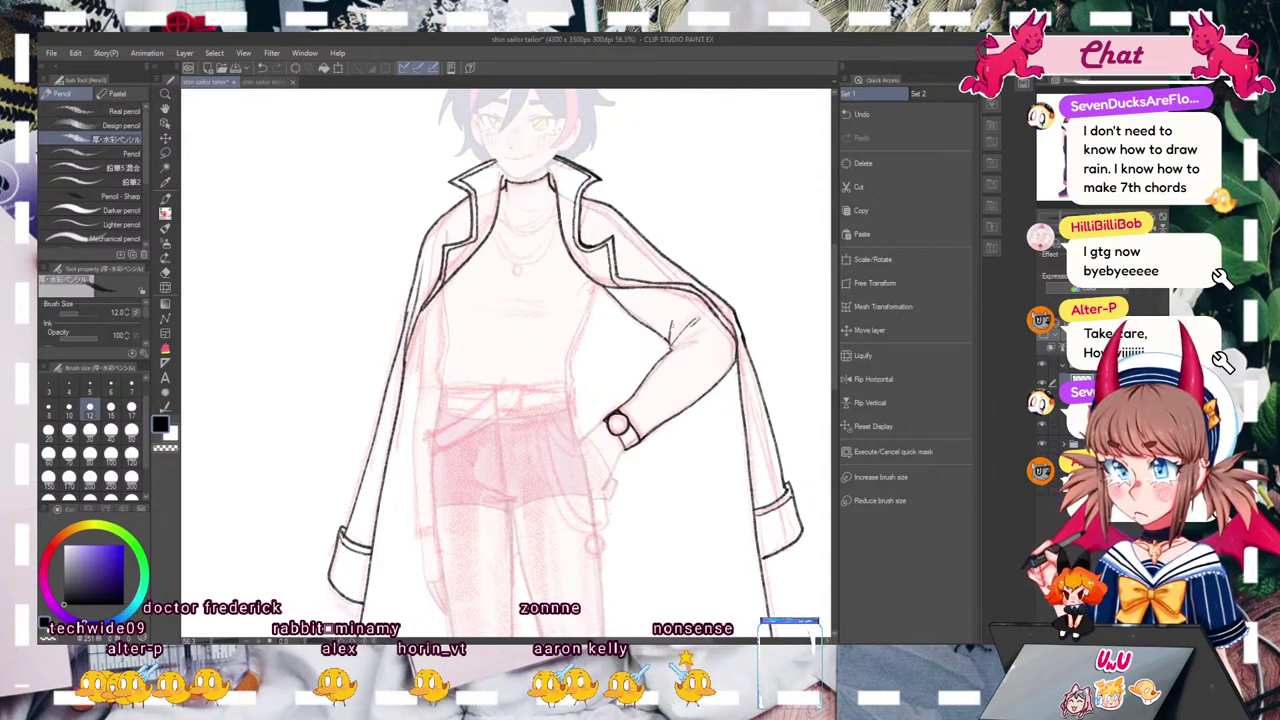
pyautogui.moveTo(600, 286); pyautogui.dragTo(572, 384)
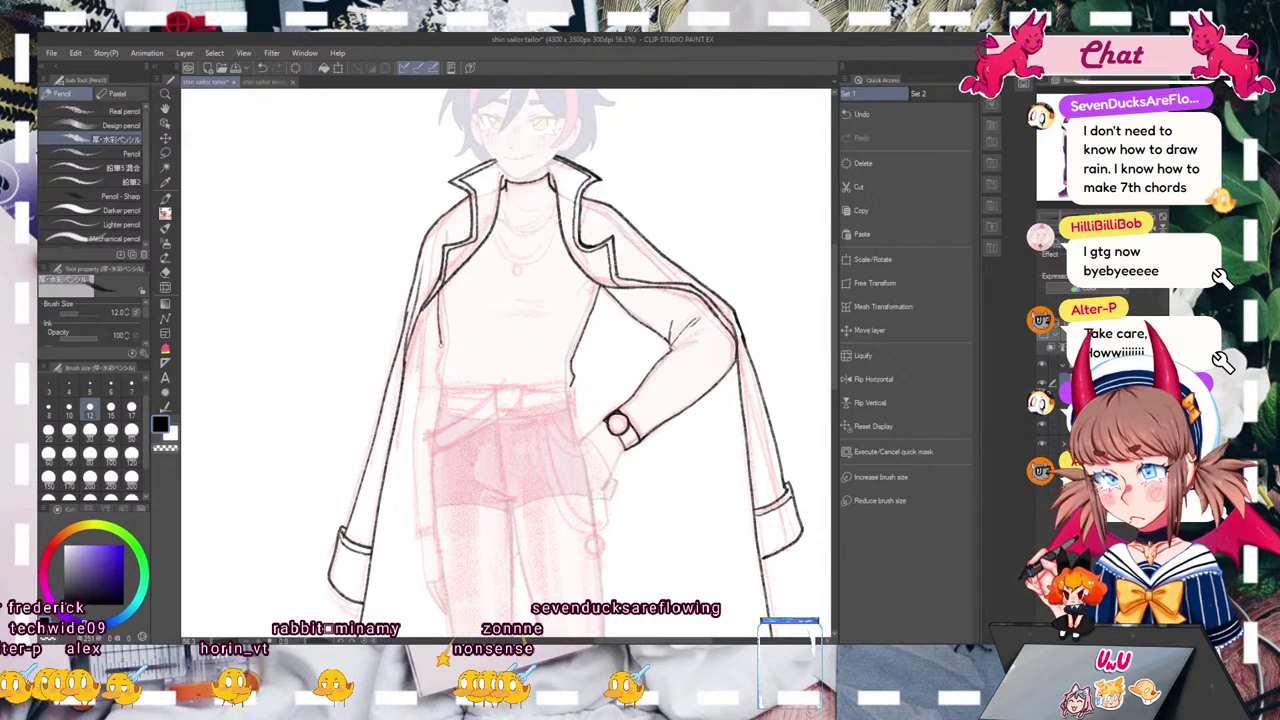
# Step: Ink the belt around the waist with its square buckle and angled loose end, following the pink sketch
pyautogui.moveTo(494, 390)
pyautogui.mouseDown()
pyautogui.moveTo(522, 389)
pyautogui.moveTo(496, 414)
pyautogui.mouseUp()
pyautogui.moveTo(522, 389); pyautogui.dragTo(521, 413)
pyautogui.moveTo(496, 414)
pyautogui.mouseDown()
pyautogui.moveTo(517, 413)
pyautogui.moveTo(430, 454)
pyautogui.moveTo(422, 436)
pyautogui.mouseUp()
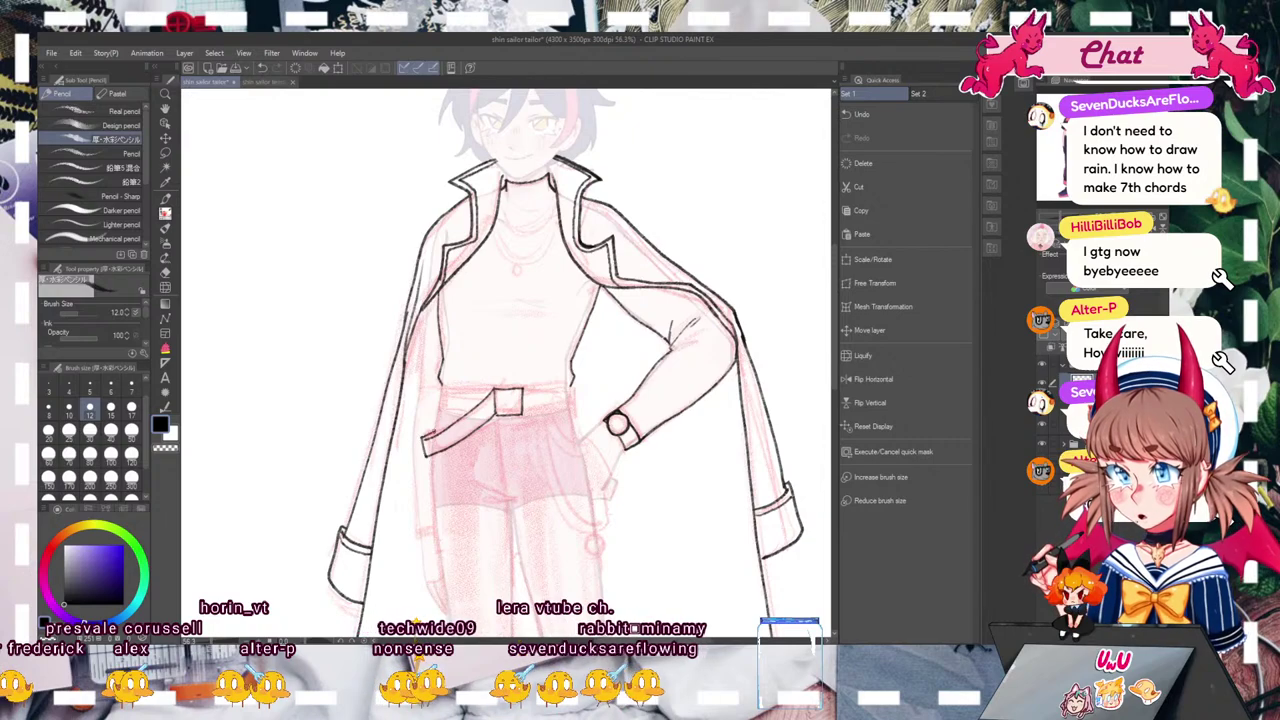
pyautogui.moveTo(523, 391)
pyautogui.mouseDown()
pyautogui.moveTo(571, 386)
pyautogui.moveTo(572, 404)
pyautogui.mouseUp()
pyautogui.moveTo(441, 386)
pyautogui.mouseDown()
pyautogui.moveTo(494, 389)
pyautogui.moveTo(464, 413)
pyautogui.mouseUp()
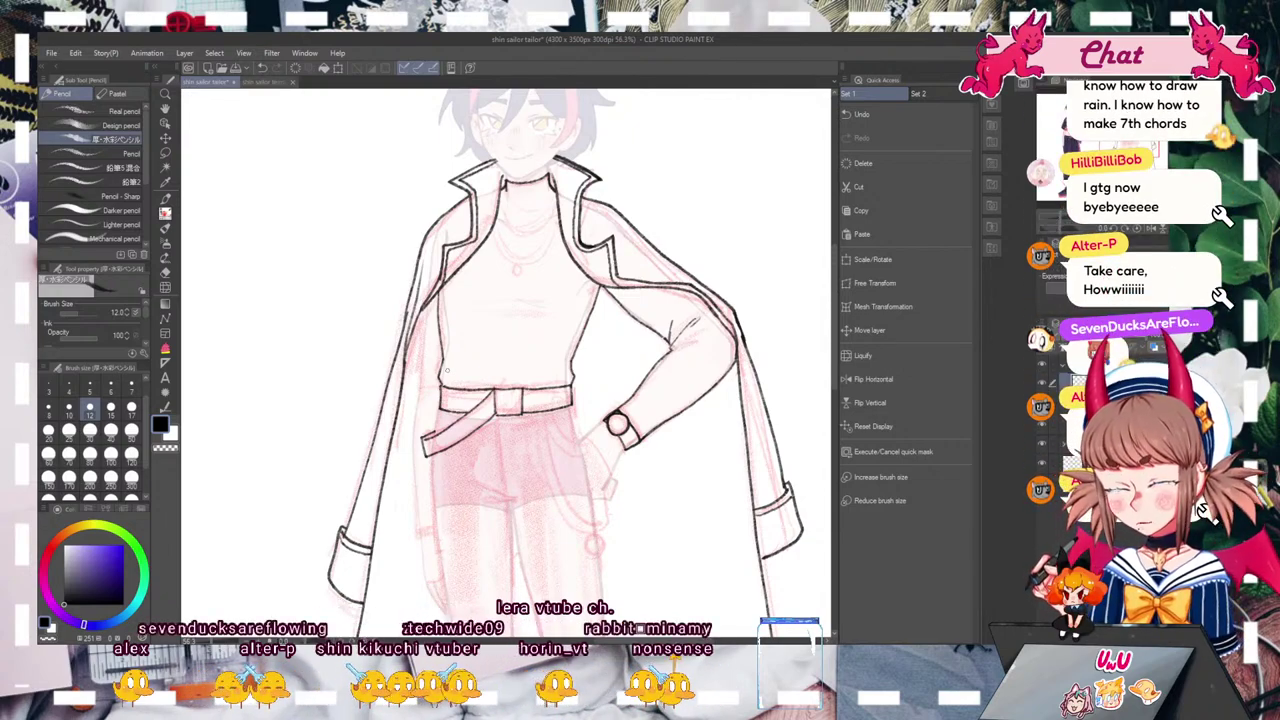
pyautogui.moveTo(499, 393); pyautogui.dragTo(499, 408)
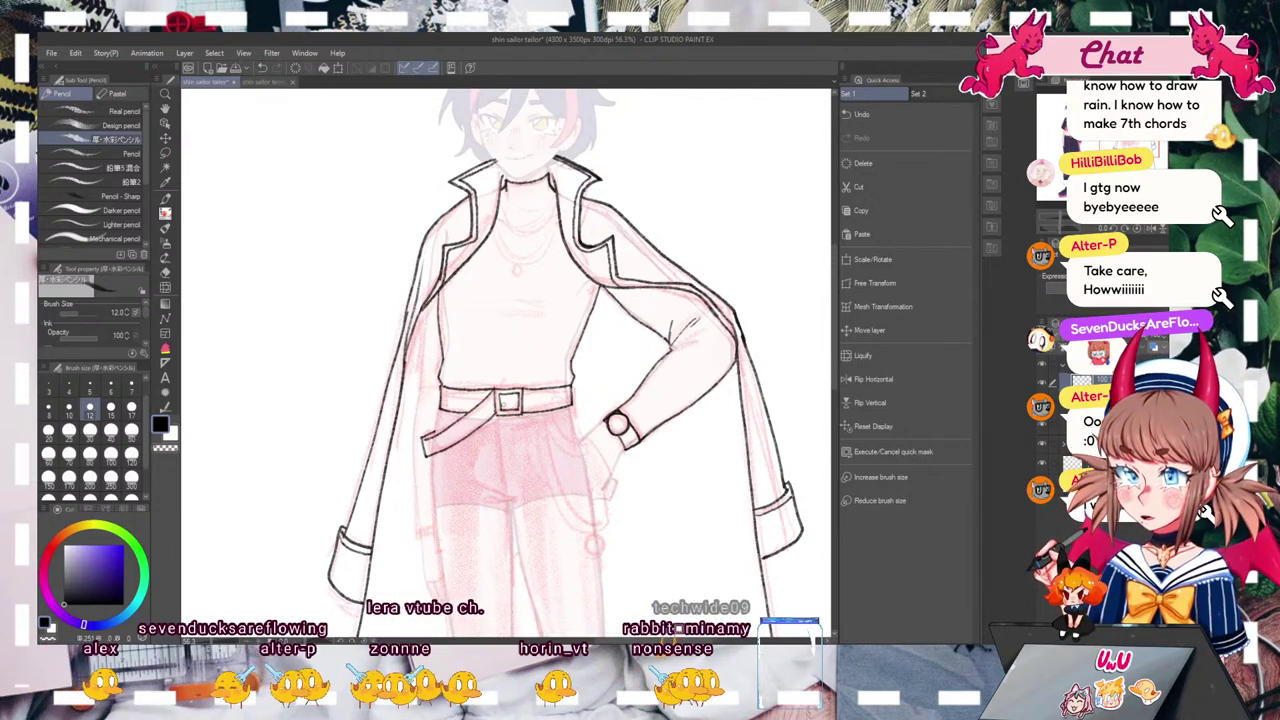
# Step: Draw the layered necklaces with a small round pendant at the neck and a fold line across the shirt's chest
pyautogui.moveTo(501, 197); pyautogui.dragTo(555, 195)
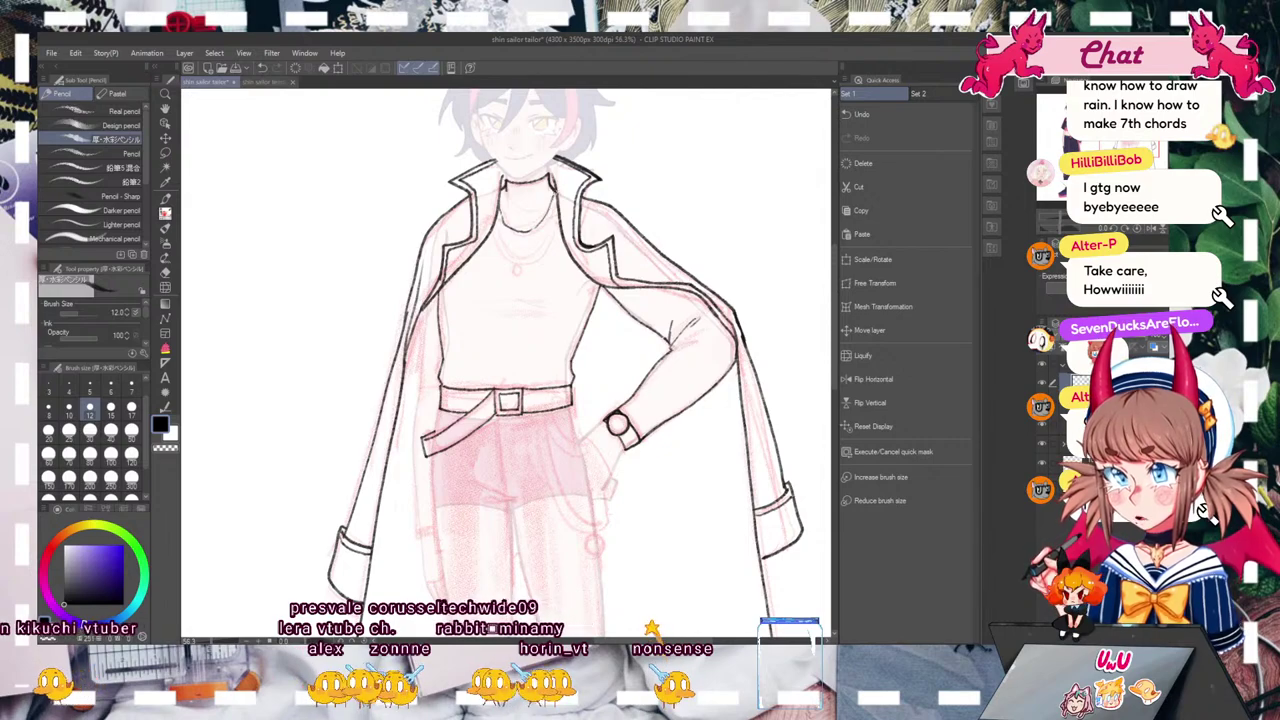
pyautogui.moveTo(500, 234)
pyautogui.mouseDown()
pyautogui.moveTo(538, 249)
pyautogui.moveTo(549, 226)
pyautogui.mouseUp()
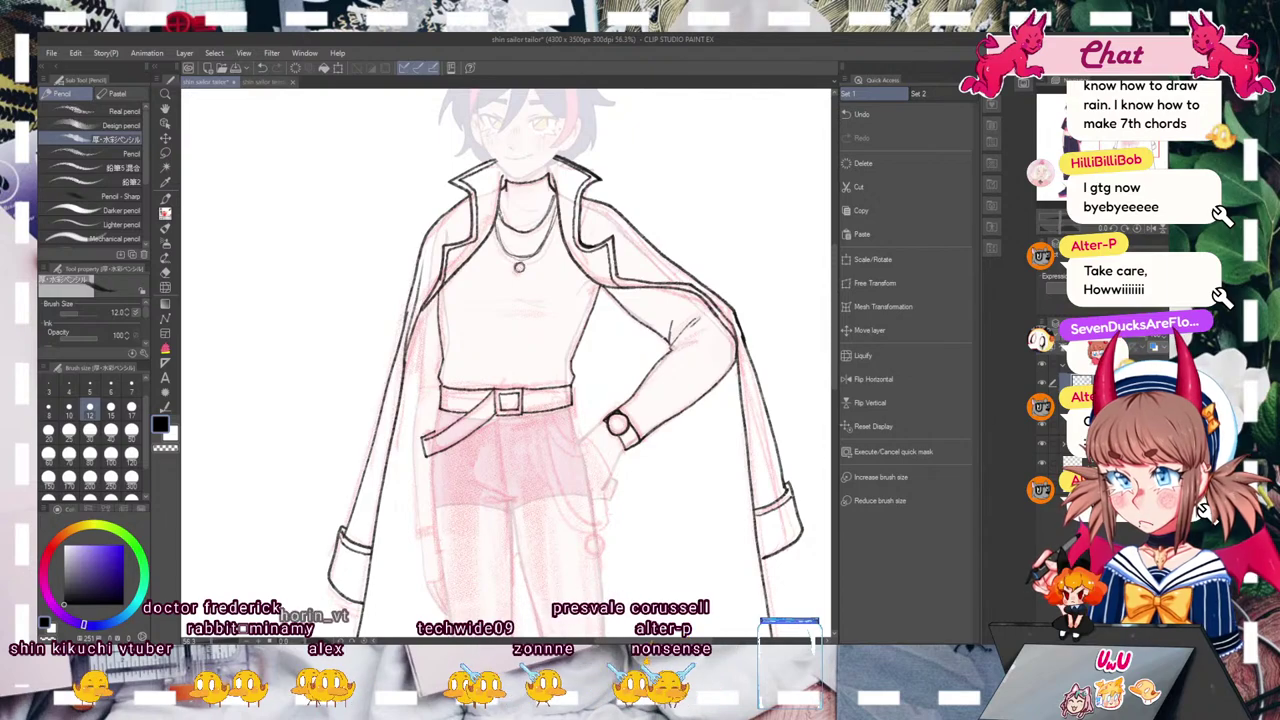
pyautogui.moveTo(510, 208); pyautogui.dragTo(548, 195)
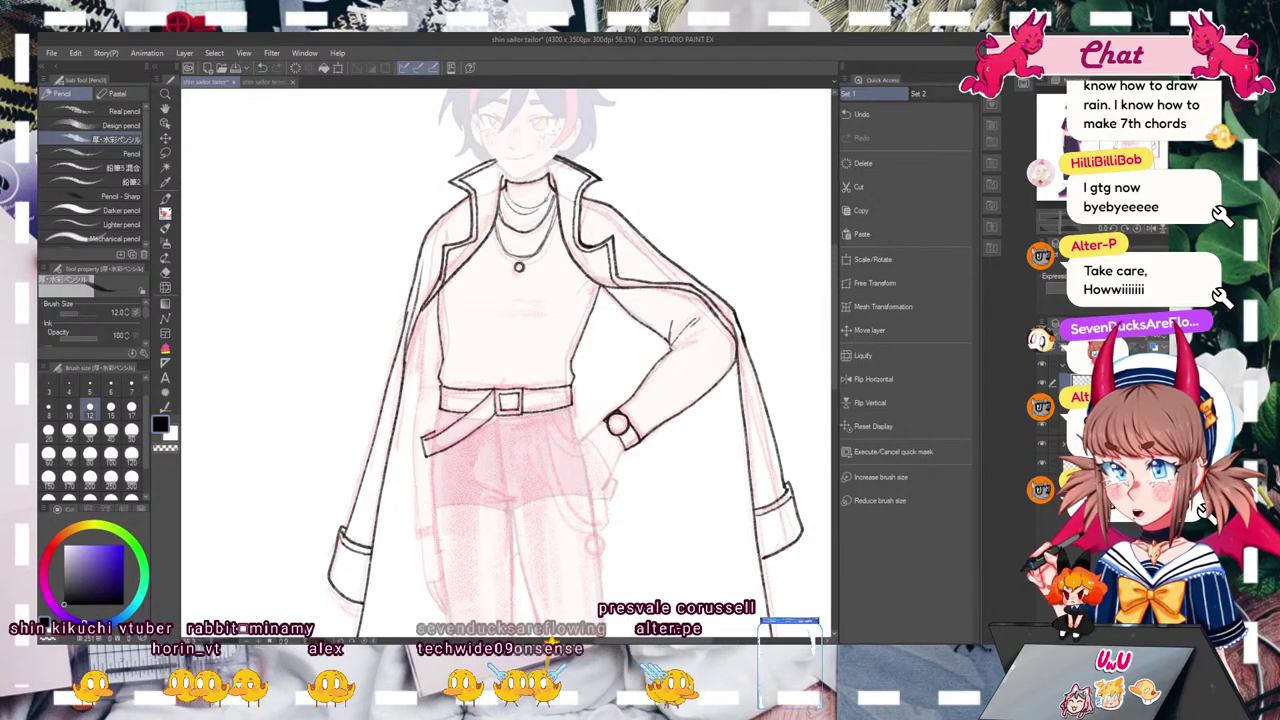
pyautogui.click(1050, 218)
pyautogui.moveTo(1057, 218); pyautogui.dragTo(1066, 218)
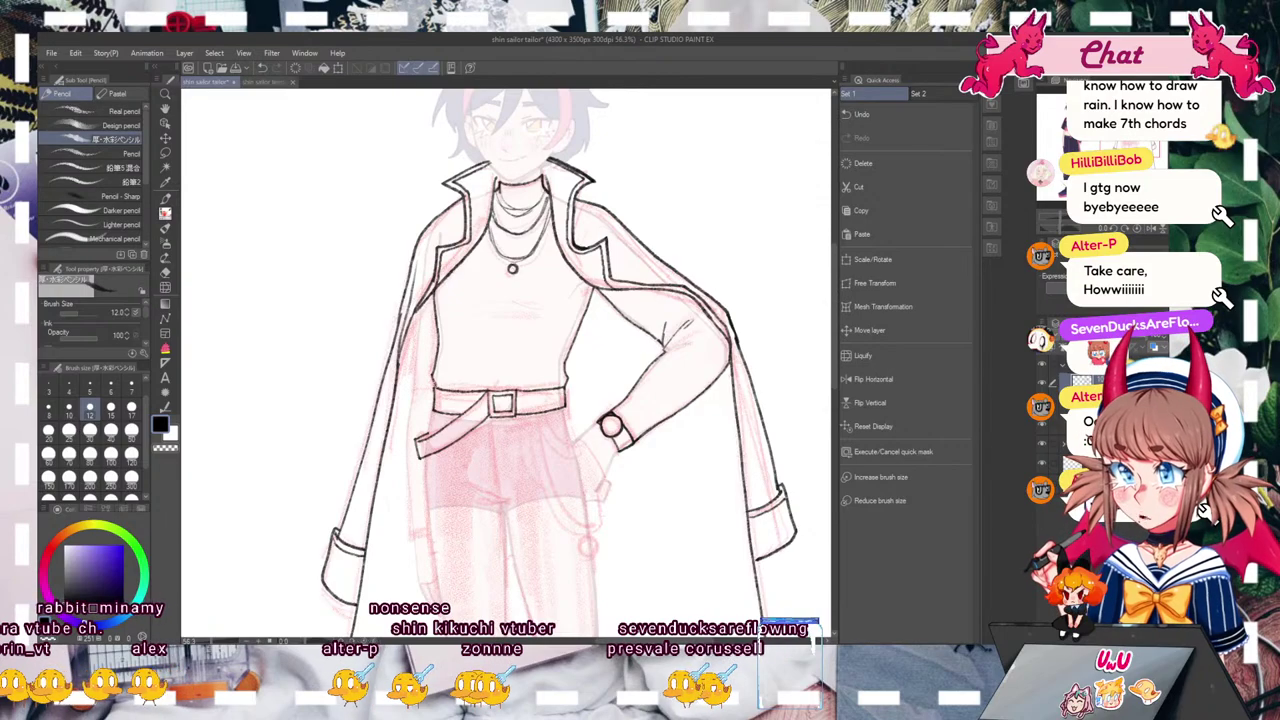
pyautogui.moveTo(474, 298); pyautogui.dragTo(530, 289)
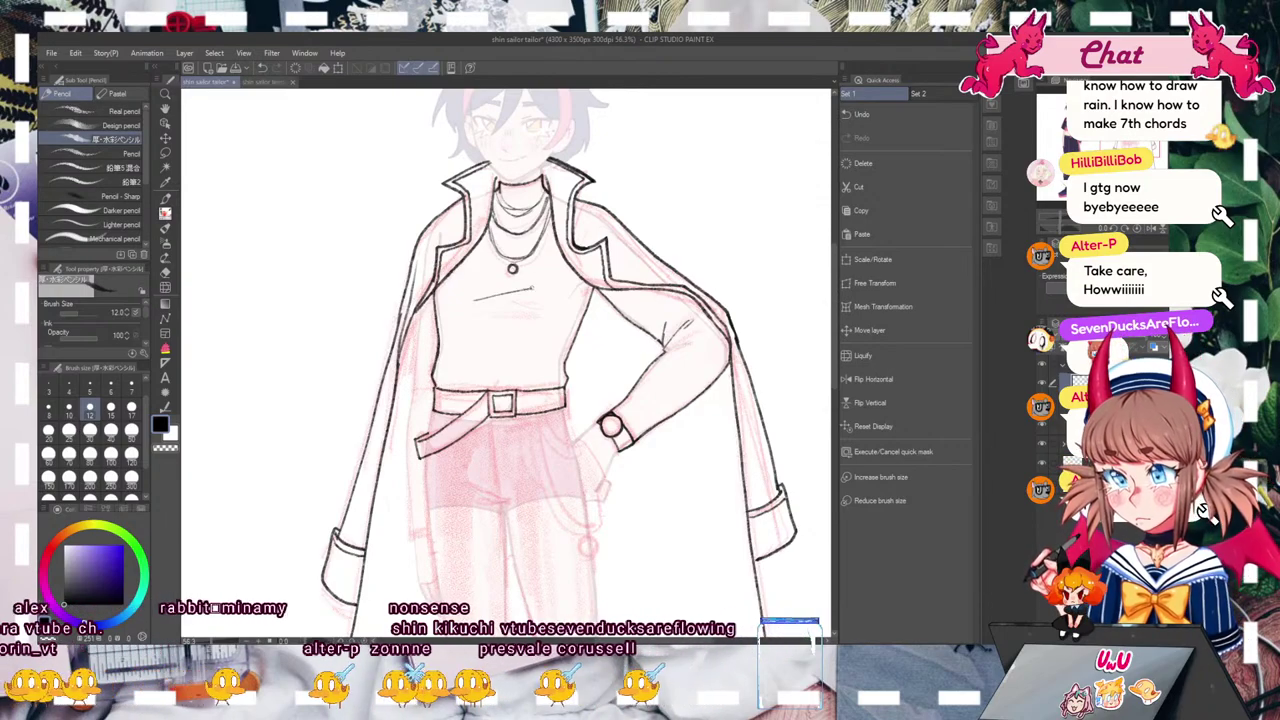
# Step: Ink the outline of the hanging arm's sleeve inside the coat and the start of the trousers' hip beneath the belt
pyautogui.moveTo(1064, 220)
pyautogui.mouseDown()
pyautogui.moveTo(1047, 220)
pyautogui.moveTo(1064, 220)
pyautogui.mouseUp()
pyautogui.moveTo(1090, 162); pyautogui.dragTo(1130, 142)
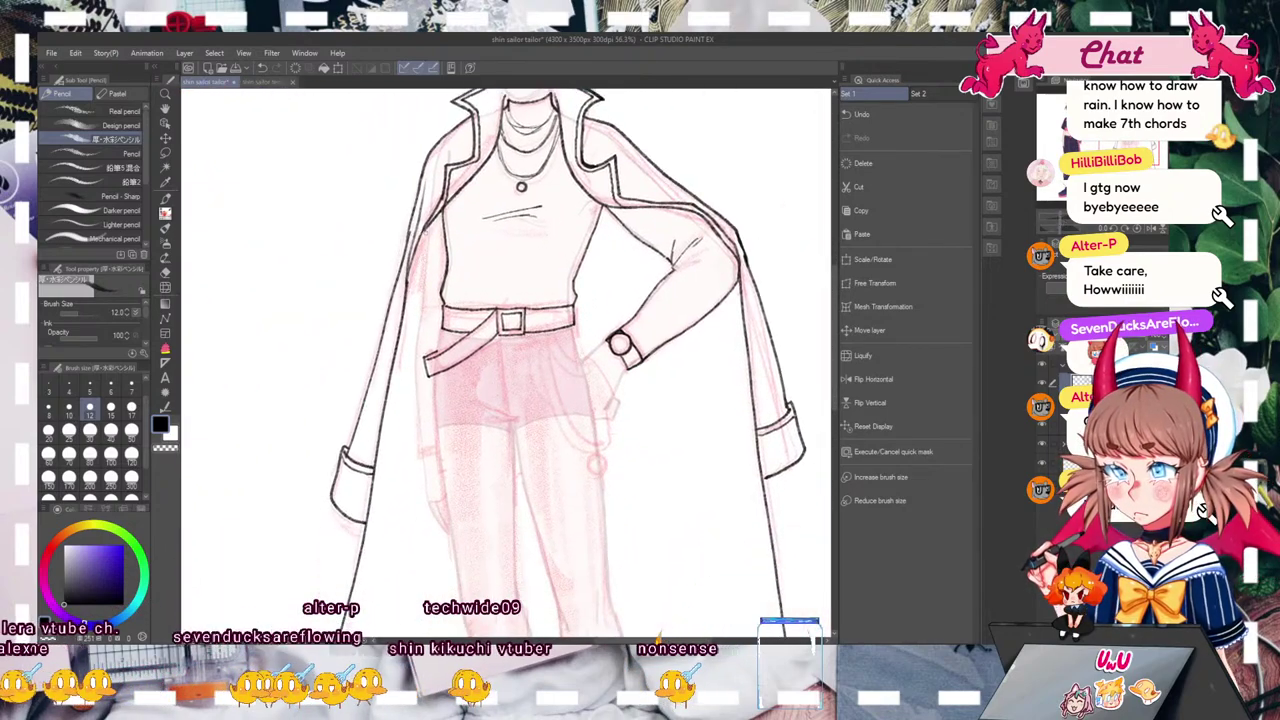
pyautogui.moveTo(419, 296); pyautogui.dragTo(419, 436)
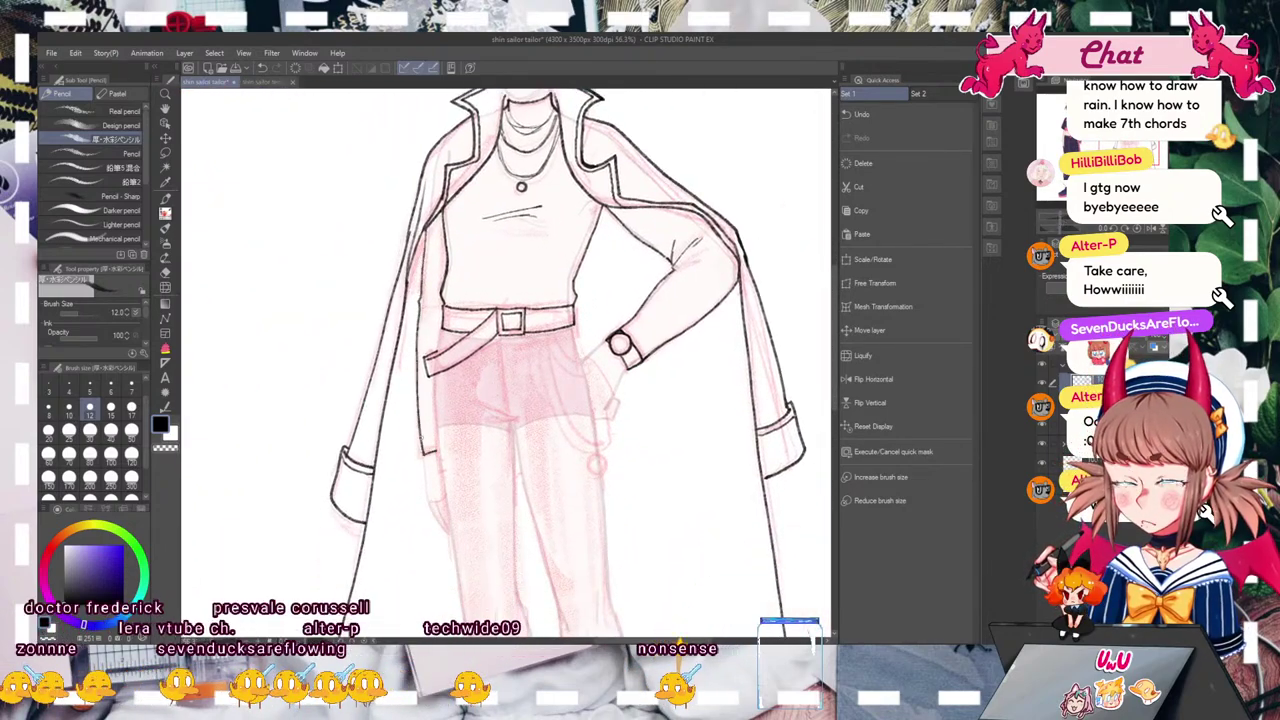
pyautogui.moveTo(441, 329); pyautogui.dragTo(438, 353)
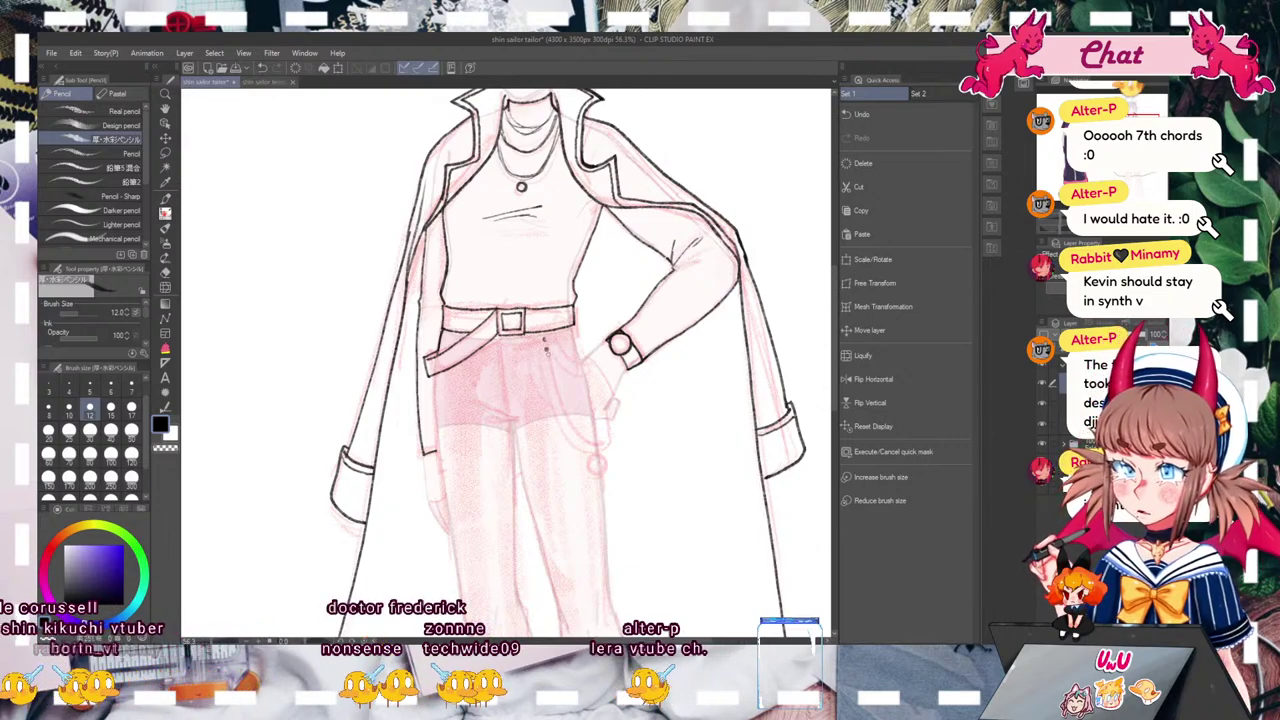
# Step: Draw the pocket opening and the dotted chain hanging from the trousers, and undo the round charm added at the chain's end
pyautogui.click(560, 401)
pyautogui.click(566, 412)
pyautogui.click(571, 423)
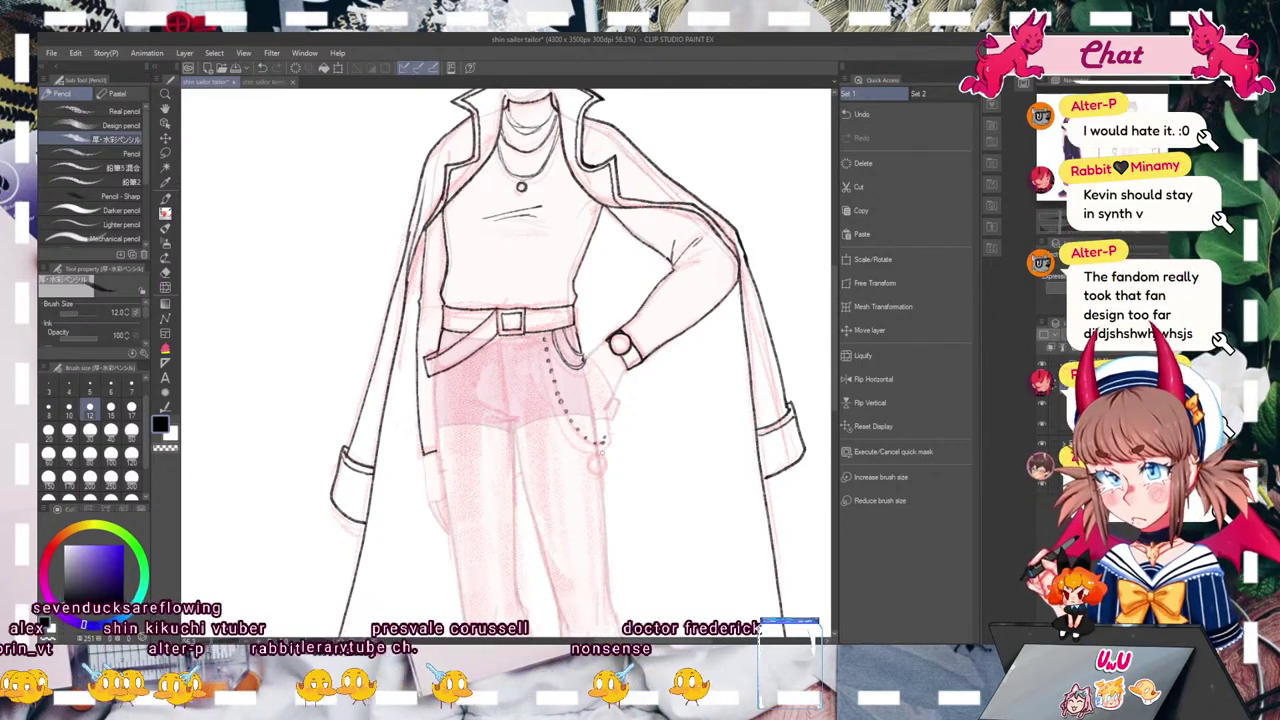
pyautogui.moveTo(597, 450); pyautogui.dragTo(603, 451)
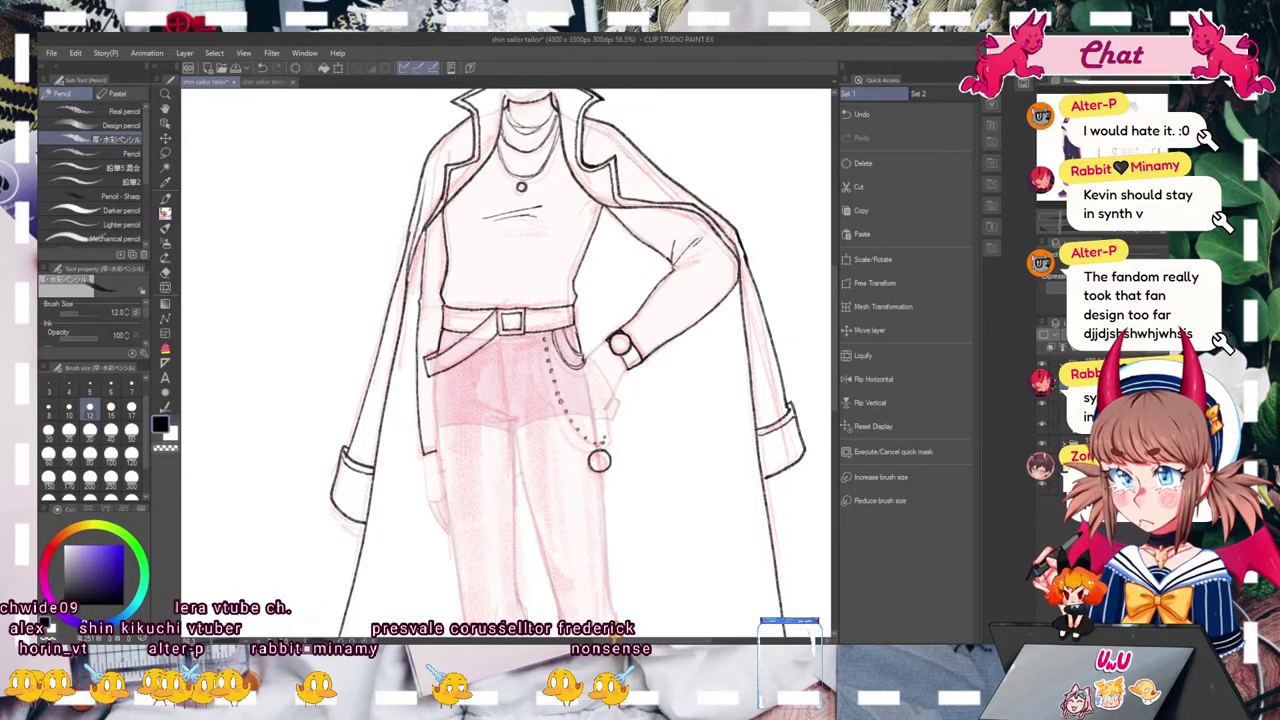
pyautogui.click(263, 68)
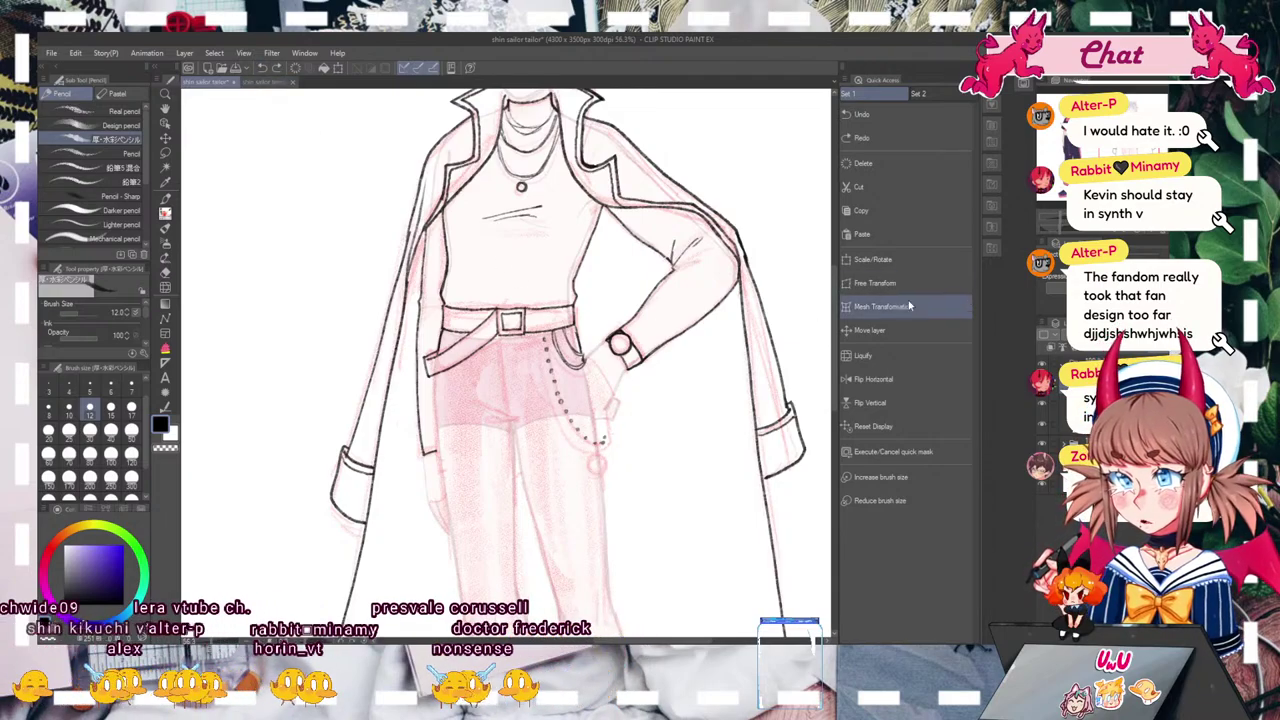
# Step: Set the brush size to 15 and ink the crotch fold of the trousers
pyautogui.click(1062, 218)
pyautogui.moveTo(1064, 220); pyautogui.dragTo(1060, 220)
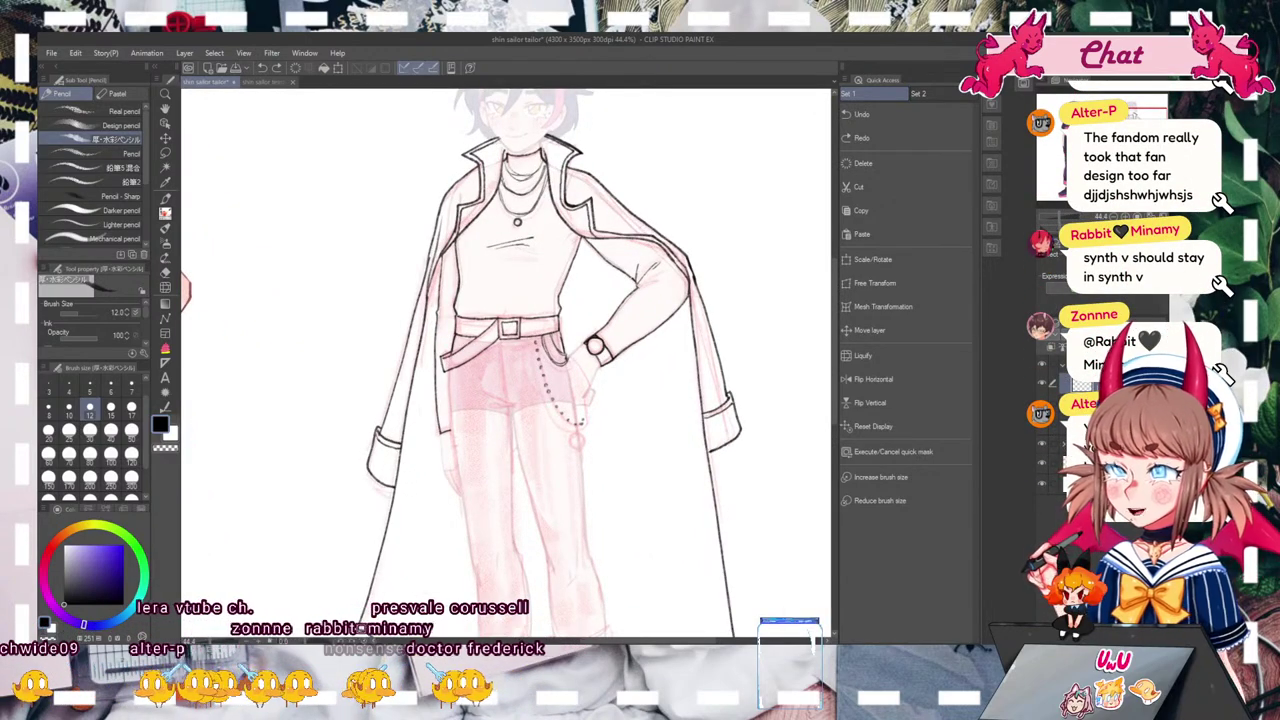
pyautogui.moveTo(505, 400)
pyautogui.mouseDown()
pyautogui.moveTo(457, 266)
pyautogui.moveTo(485, 320)
pyautogui.moveTo(519, 324)
pyautogui.mouseUp()
pyautogui.click(110, 408)
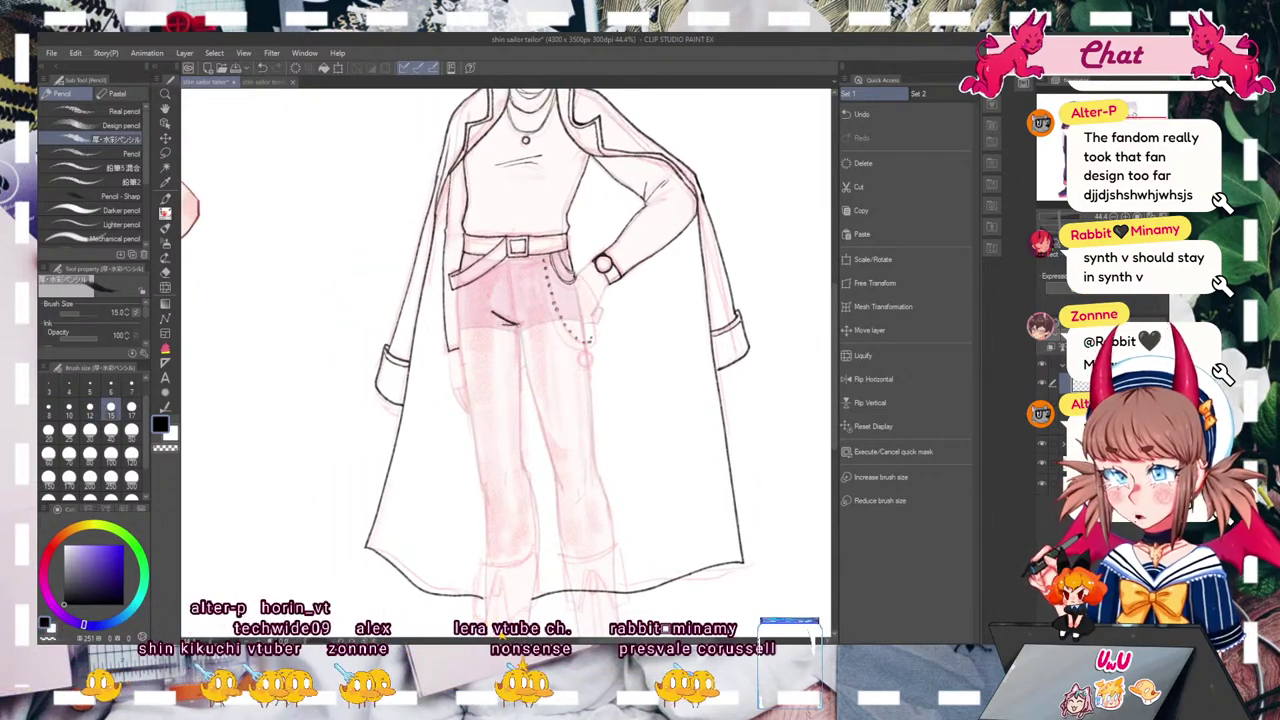
pyautogui.moveTo(576, 280)
pyautogui.mouseDown()
pyautogui.moveTo(588, 330)
pyautogui.moveTo(534, 129)
pyautogui.moveTo(525, 190)
pyautogui.mouseUp()
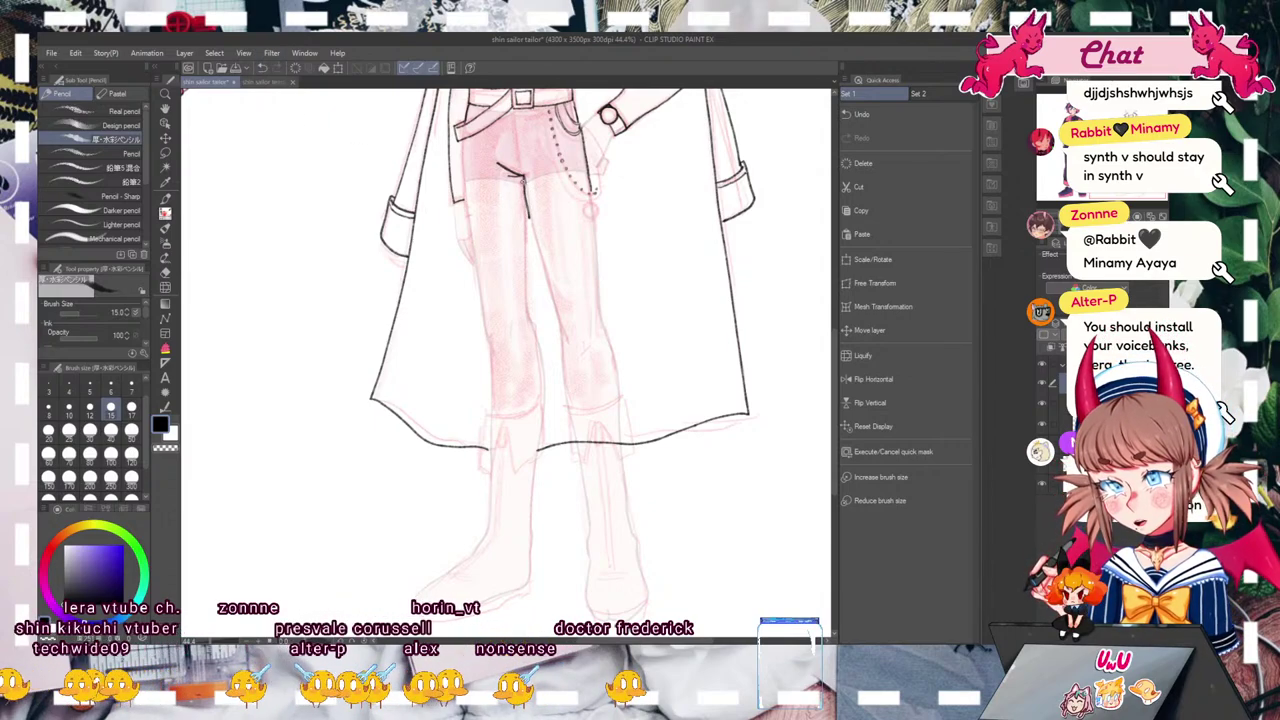
# Step: Redo the inner line of the trouser leg beneath the chain, and ink its outer contour and knee fold down to the boot
pyautogui.click(264, 68)
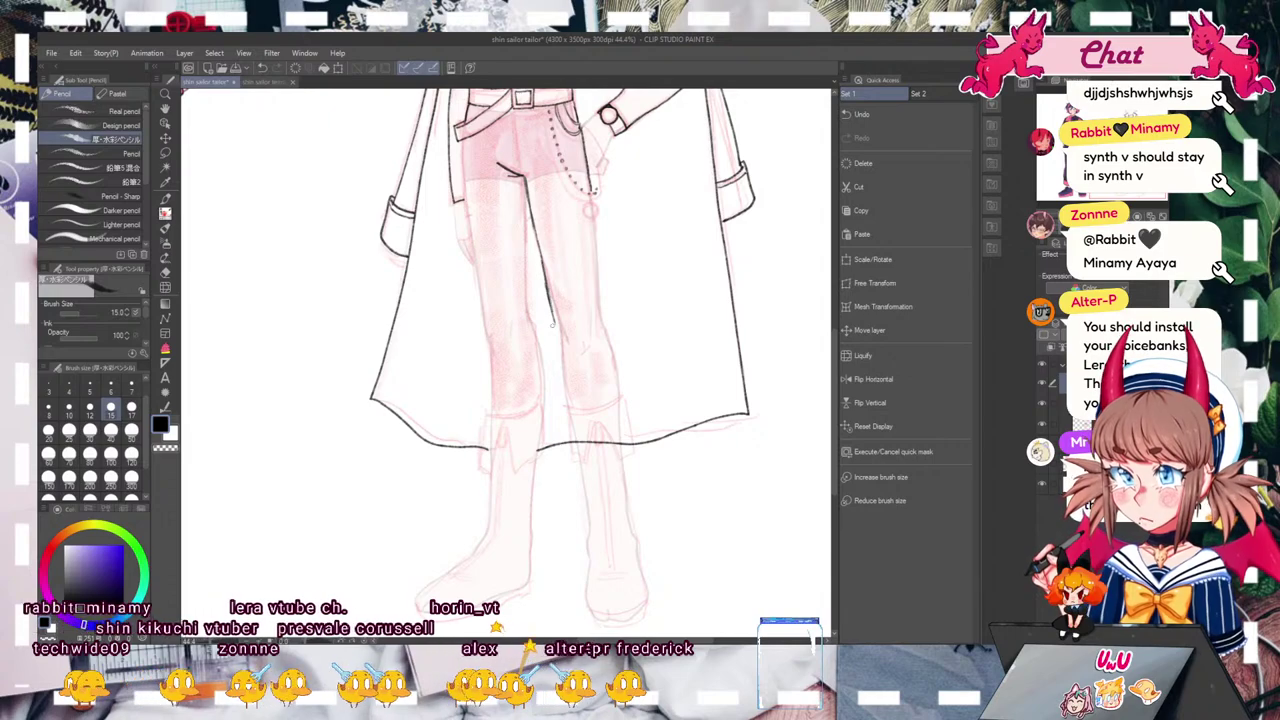
pyautogui.hotkey('ctrl', 'z')
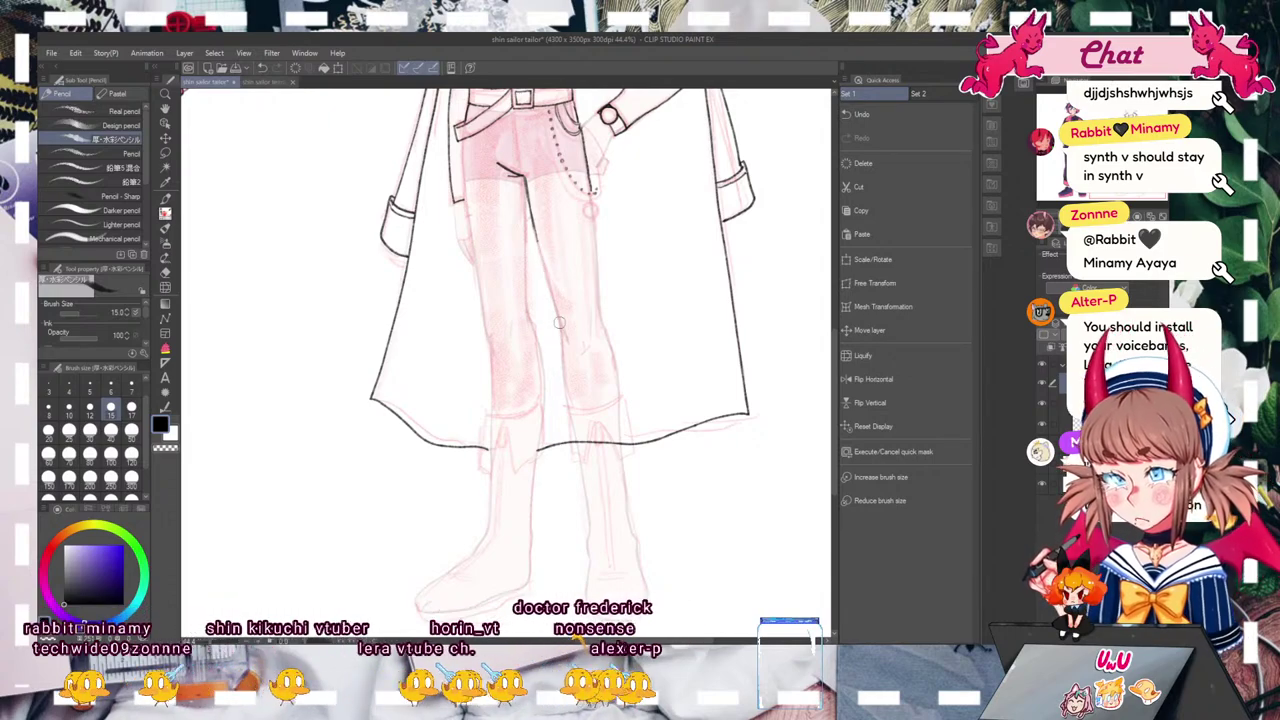
pyautogui.moveTo(531, 220); pyautogui.dragTo(556, 320)
pyautogui.moveTo(590, 196); pyautogui.dragTo(617, 396)
pyautogui.moveTo(558, 324); pyautogui.dragTo(567, 399)
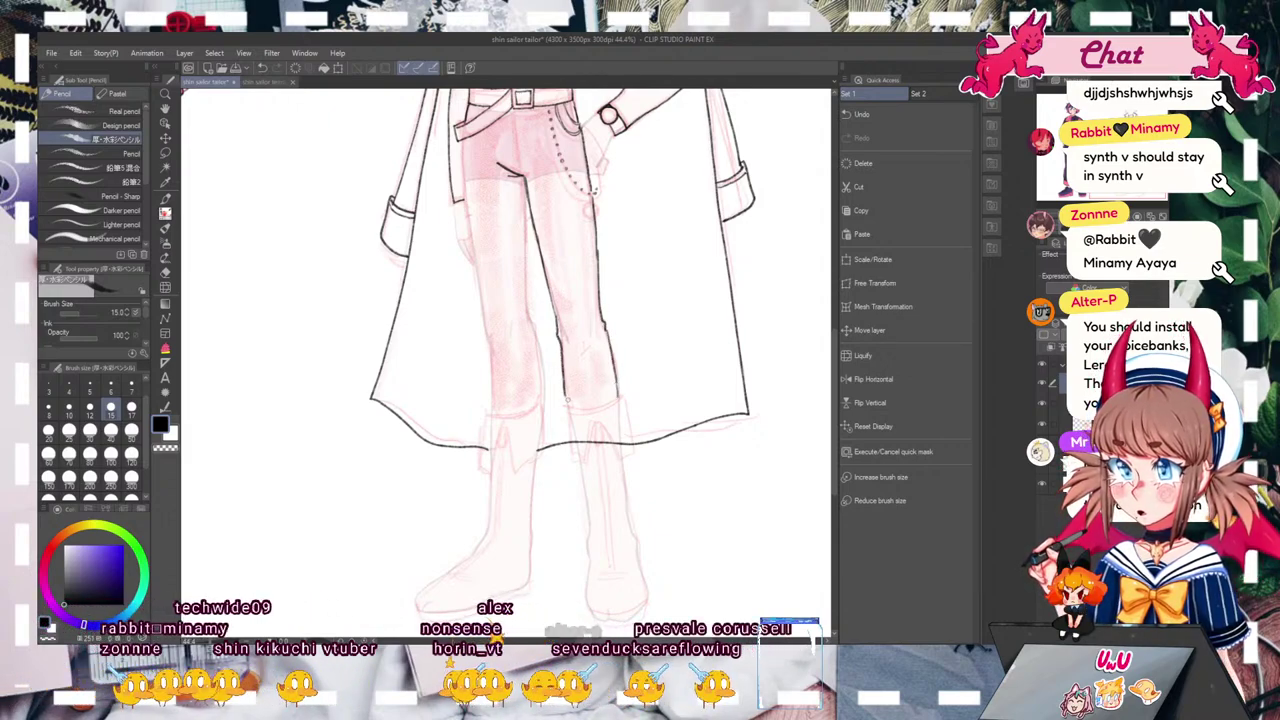
pyautogui.moveTo(566, 340); pyautogui.dragTo(604, 328)
# Step: Ink the folded, pointed boot cuff on the leg beneath the chain, with a zipper pull at its central split
pyautogui.moveTo(566, 392)
pyautogui.mouseDown()
pyautogui.moveTo(621, 396)
pyautogui.moveTo(599, 419)
pyautogui.moveTo(618, 462)
pyautogui.mouseUp()
pyautogui.moveTo(618, 462)
pyautogui.mouseDown()
pyautogui.moveTo(636, 446)
pyautogui.moveTo(624, 396)
pyautogui.moveTo(566, 452)
pyautogui.mouseUp()
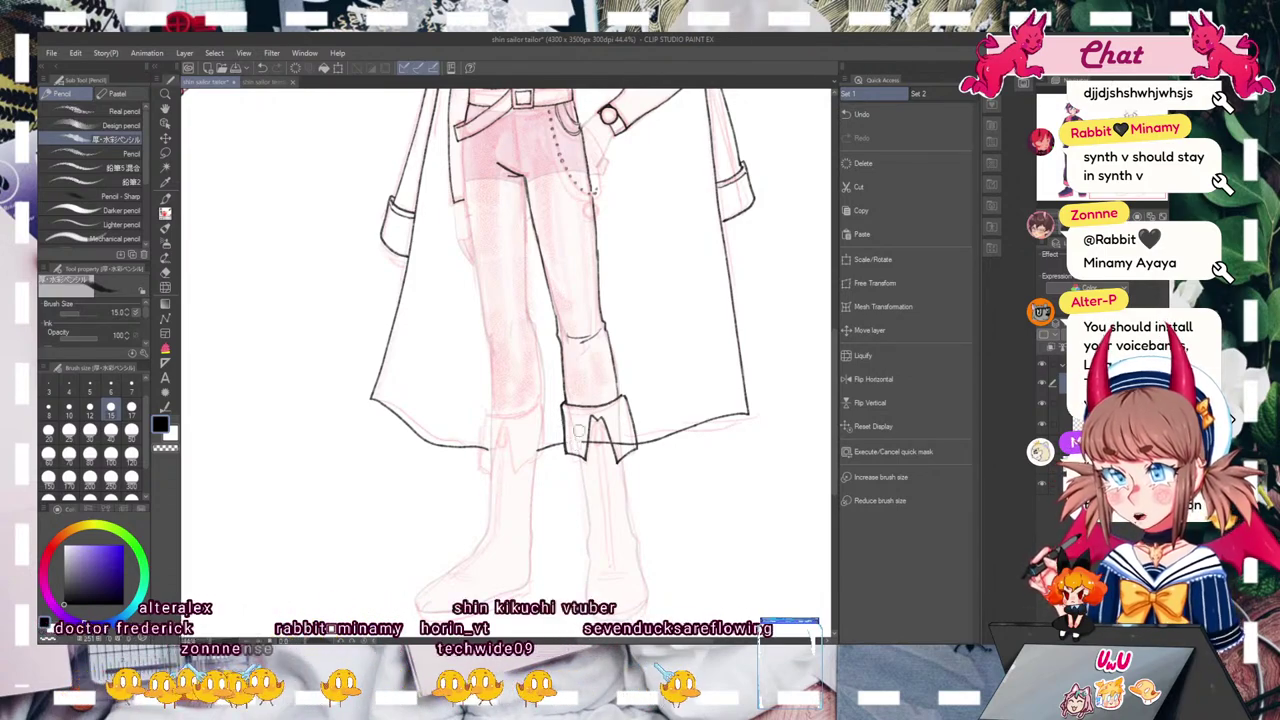
pyautogui.moveTo(619, 442)
pyautogui.mouseDown()
pyautogui.moveTo(614, 473)
pyautogui.moveTo(630, 440)
pyautogui.moveTo(603, 466)
pyautogui.moveTo(567, 454)
pyautogui.moveTo(594, 470)
pyautogui.moveTo(611, 420)
pyautogui.moveTo(597, 382)
pyautogui.moveTo(613, 462)
pyautogui.moveTo(634, 440)
pyautogui.mouseUp()
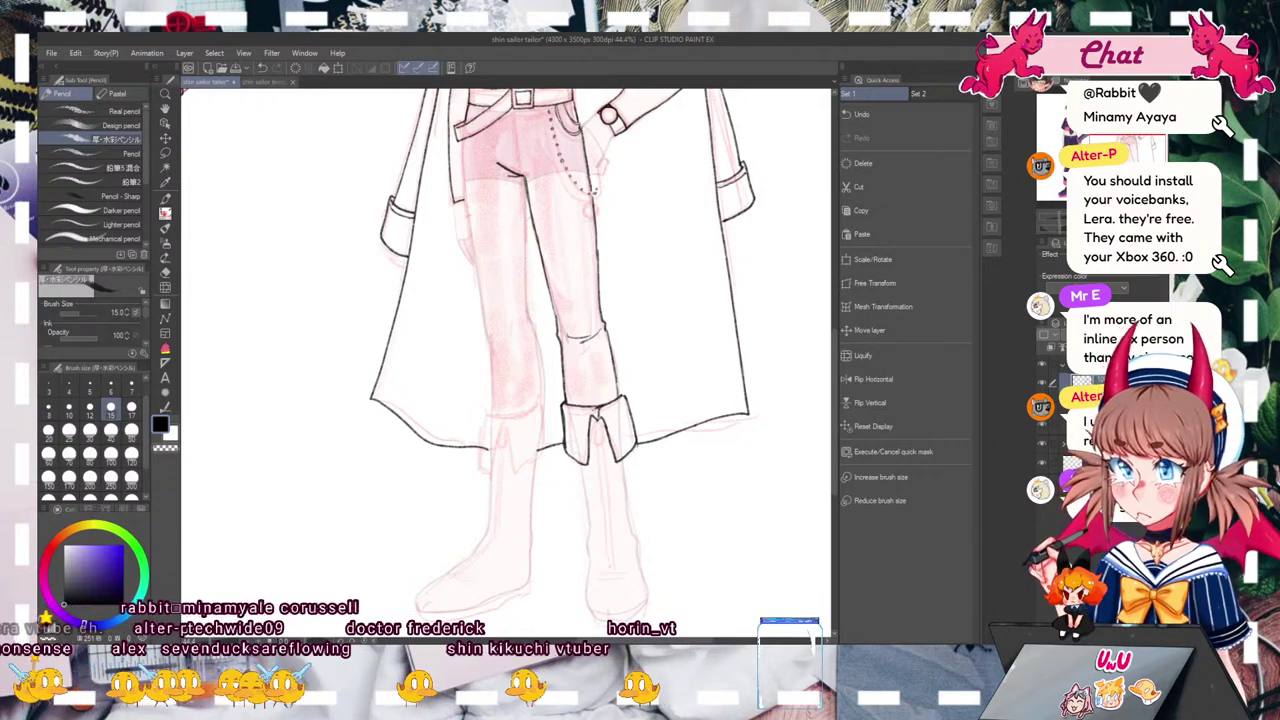
pyautogui.moveTo(591, 406); pyautogui.dragTo(598, 416)
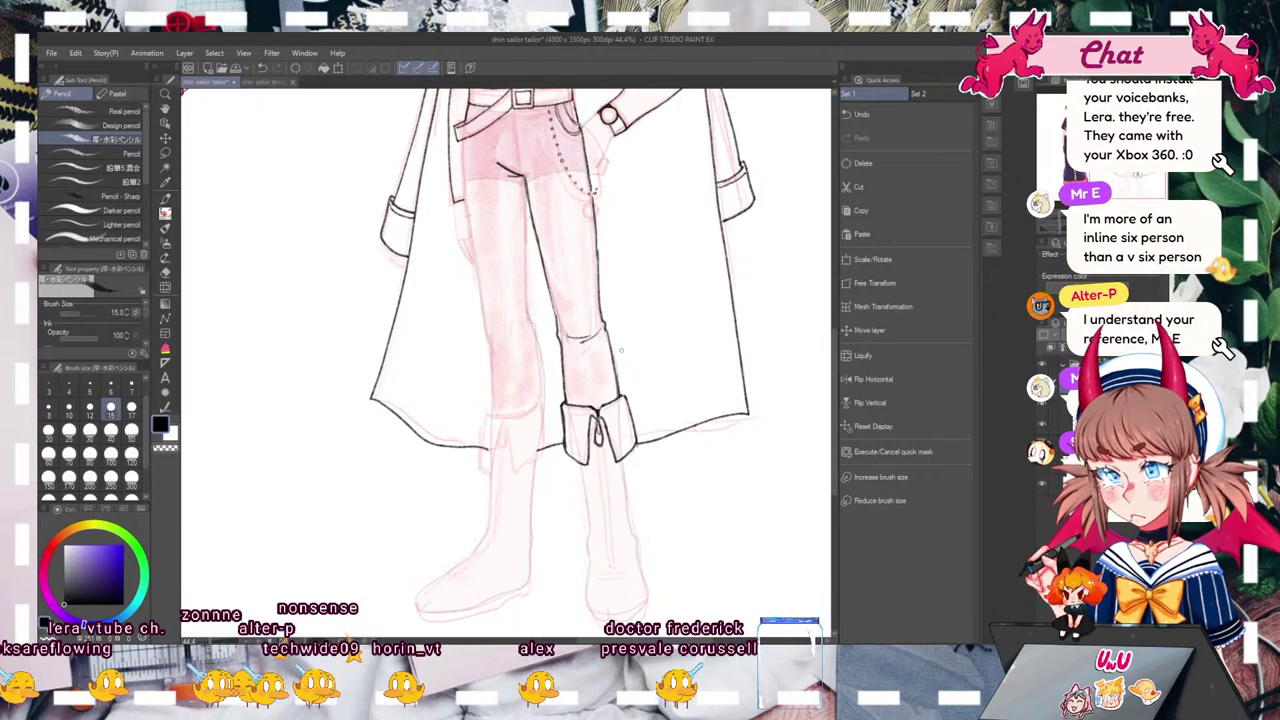
# Step: Ink the other trouser leg's inner and outer contours, including the knee fold and lower hem
pyautogui.moveTo(1063, 174); pyautogui.dragTo(1058, 166)
pyautogui.moveTo(498, 220); pyautogui.dragTo(524, 378)
pyautogui.moveTo(566, 270); pyautogui.dragTo(580, 470)
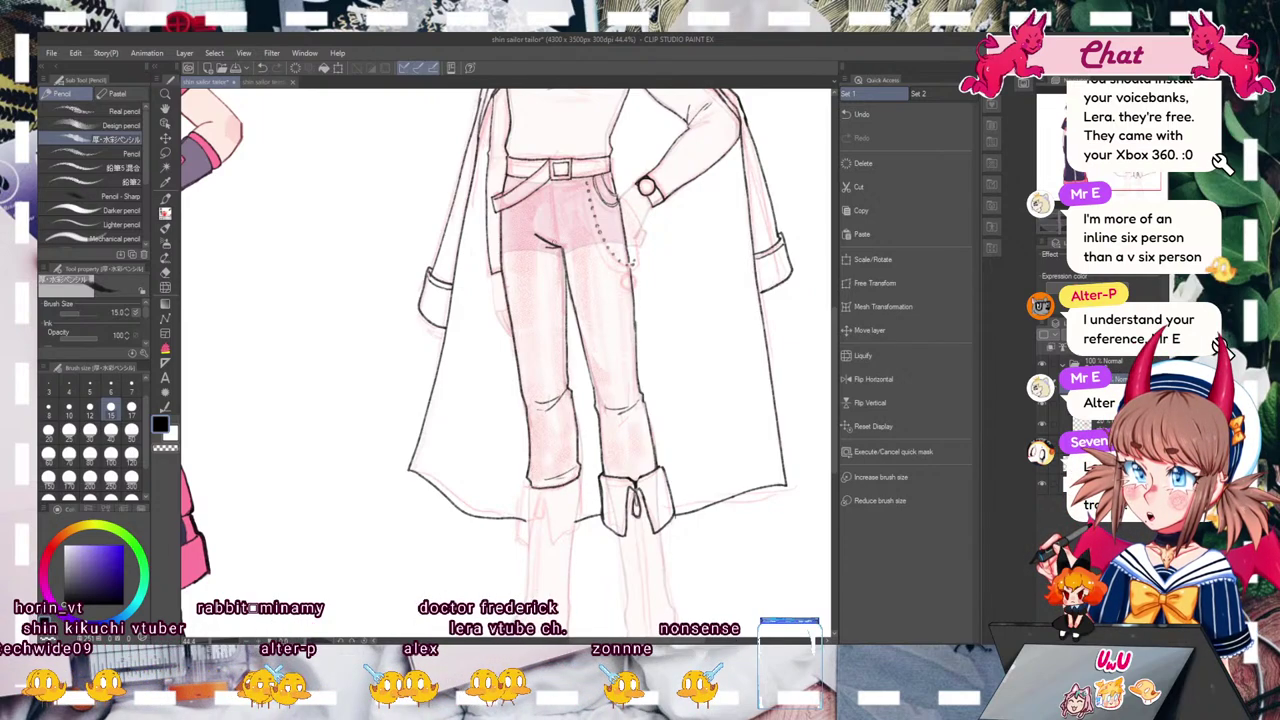
# Step: Ink the matching folded boot cuff and zipper pull on the other leg
pyautogui.moveTo(567, 206)
pyautogui.mouseDown()
pyautogui.moveTo(569, 181)
pyautogui.moveTo(577, 311)
pyautogui.moveTo(543, 121)
pyautogui.mouseUp()
pyautogui.moveTo(513, 433); pyautogui.dragTo(545, 386)
pyautogui.moveTo(557, 431); pyautogui.dragTo(586, 422)
pyautogui.moveTo(585, 364); pyautogui.dragTo(585, 424)
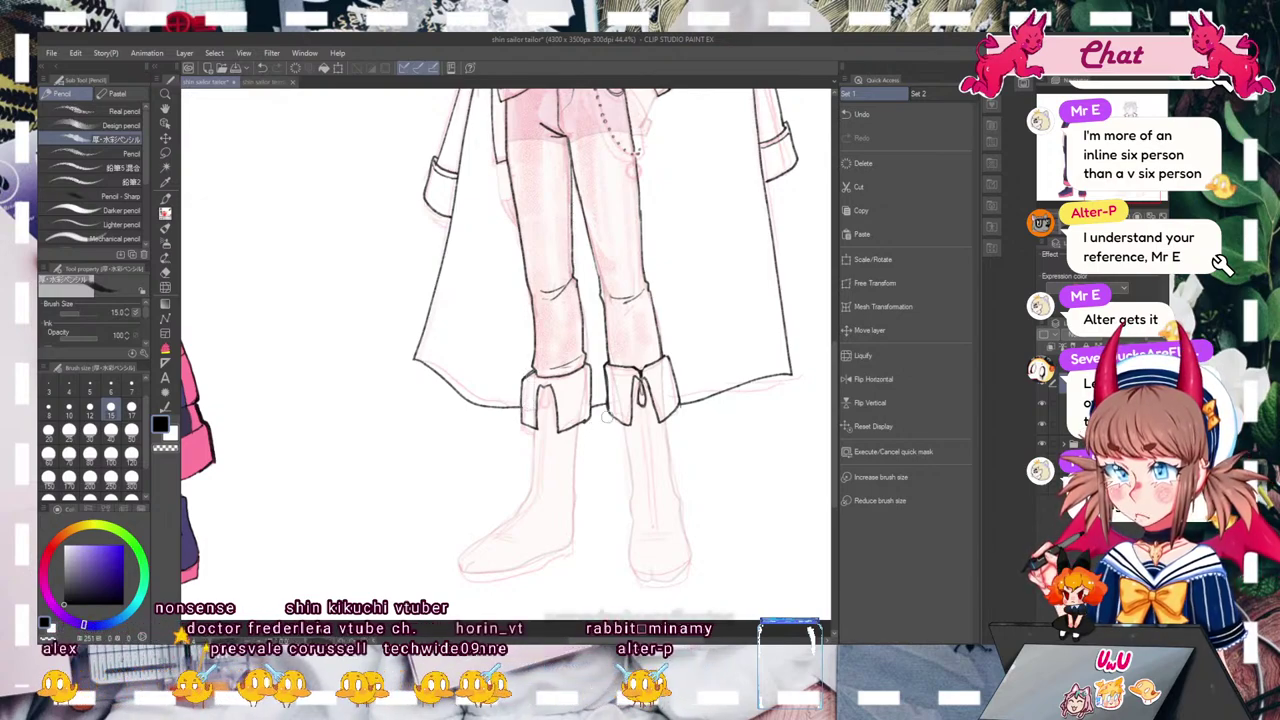
pyautogui.moveTo(543, 394); pyautogui.dragTo(546, 404)
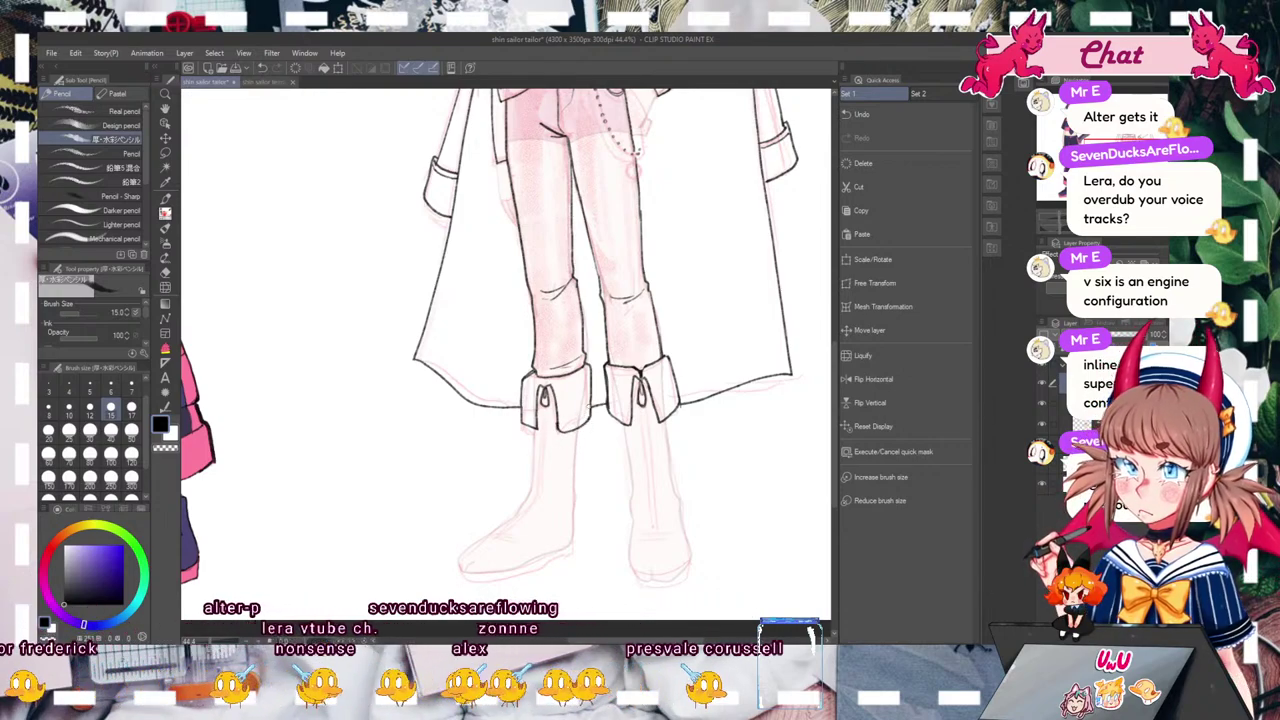
# Step: Ink the shaft and foot of the side-facing boot, redrawing the toe line down to the sole and heel
pyautogui.moveTo(580, 424)
pyautogui.mouseDown()
pyautogui.moveTo(570, 534)
pyautogui.moveTo(582, 432)
pyautogui.mouseUp()
pyautogui.moveTo(534, 477); pyautogui.dragTo(495, 530)
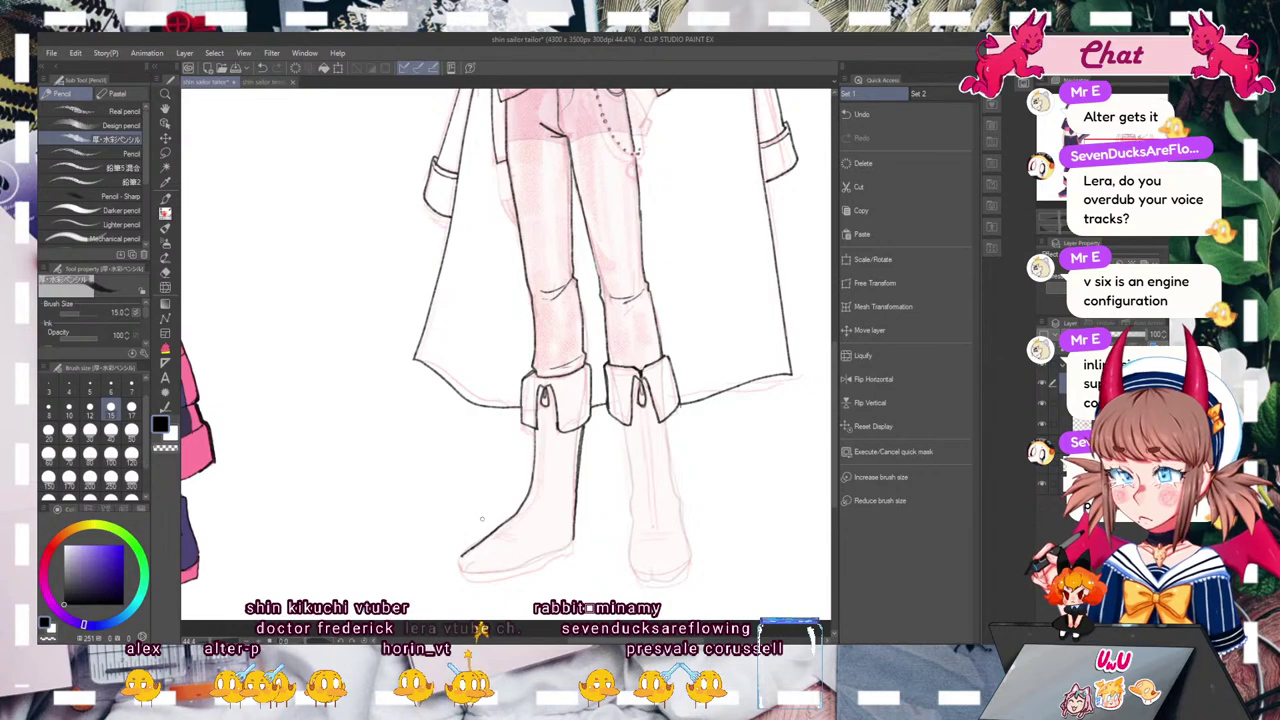
pyautogui.hotkey('ctrl', 'z')
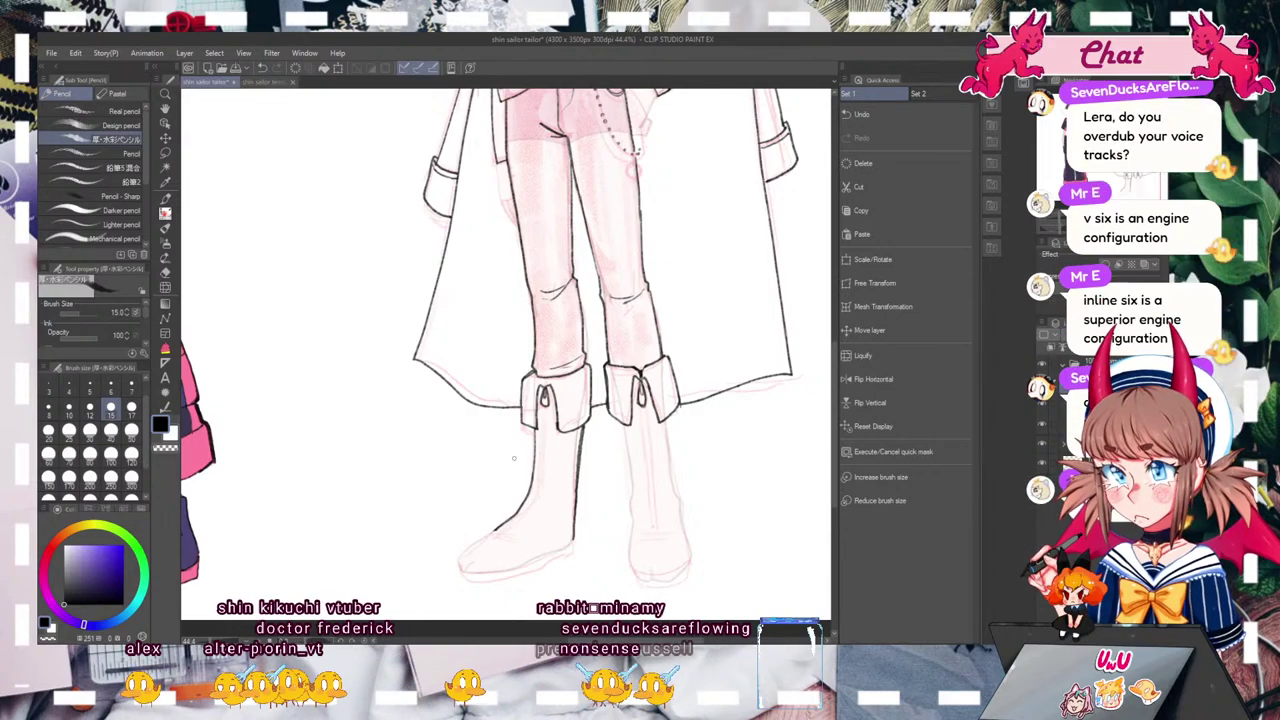
pyautogui.moveTo(495, 530)
pyautogui.mouseDown()
pyautogui.moveTo(458, 566)
pyautogui.moveTo(522, 565)
pyautogui.moveTo(570, 545)
pyautogui.mouseUp()
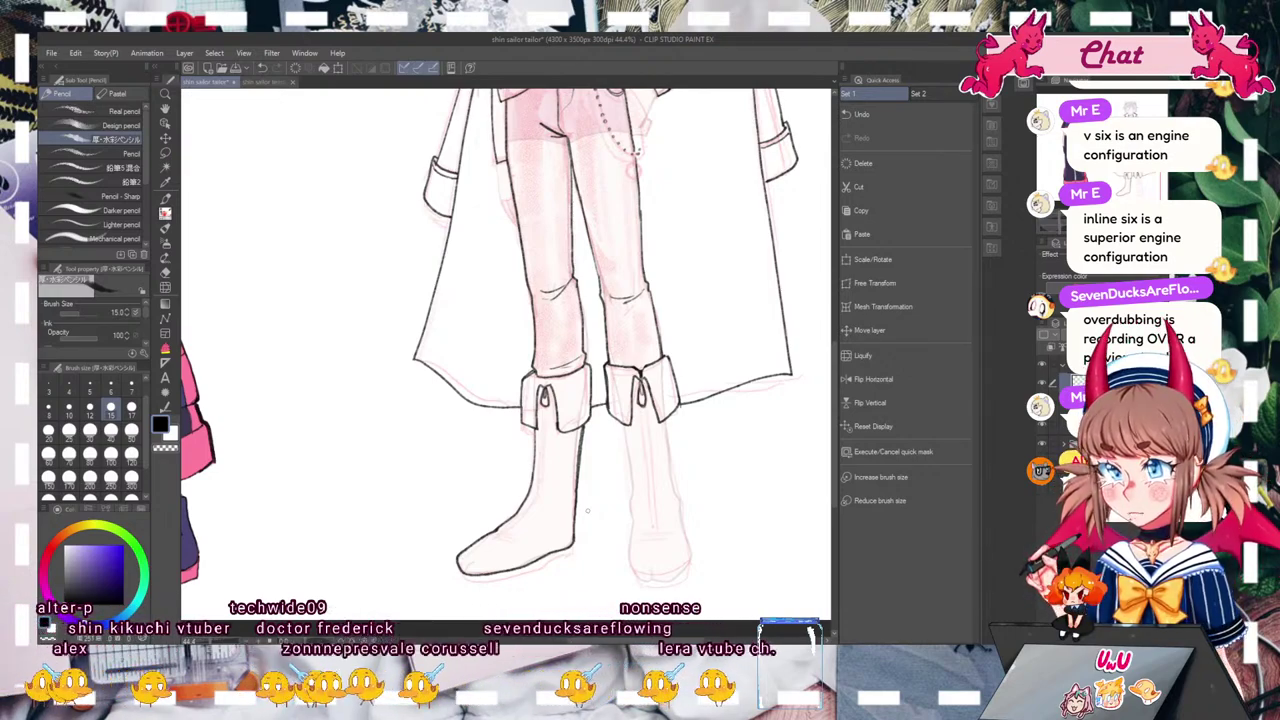
# Step: Ink the double zipper lines running down from the pulls on both boots, using brush size 12
pyautogui.click(90, 409)
pyautogui.moveTo(545, 405); pyautogui.dragTo(544, 443)
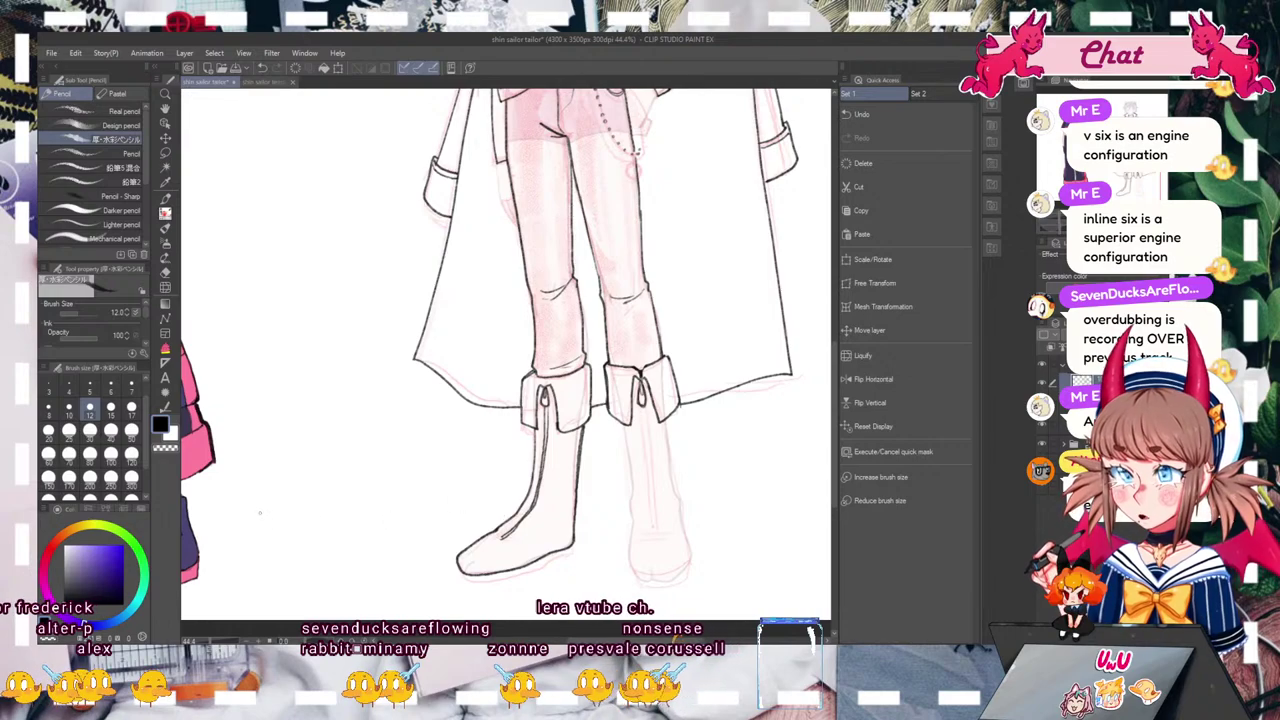
pyautogui.moveTo(641, 408); pyautogui.dragTo(655, 530)
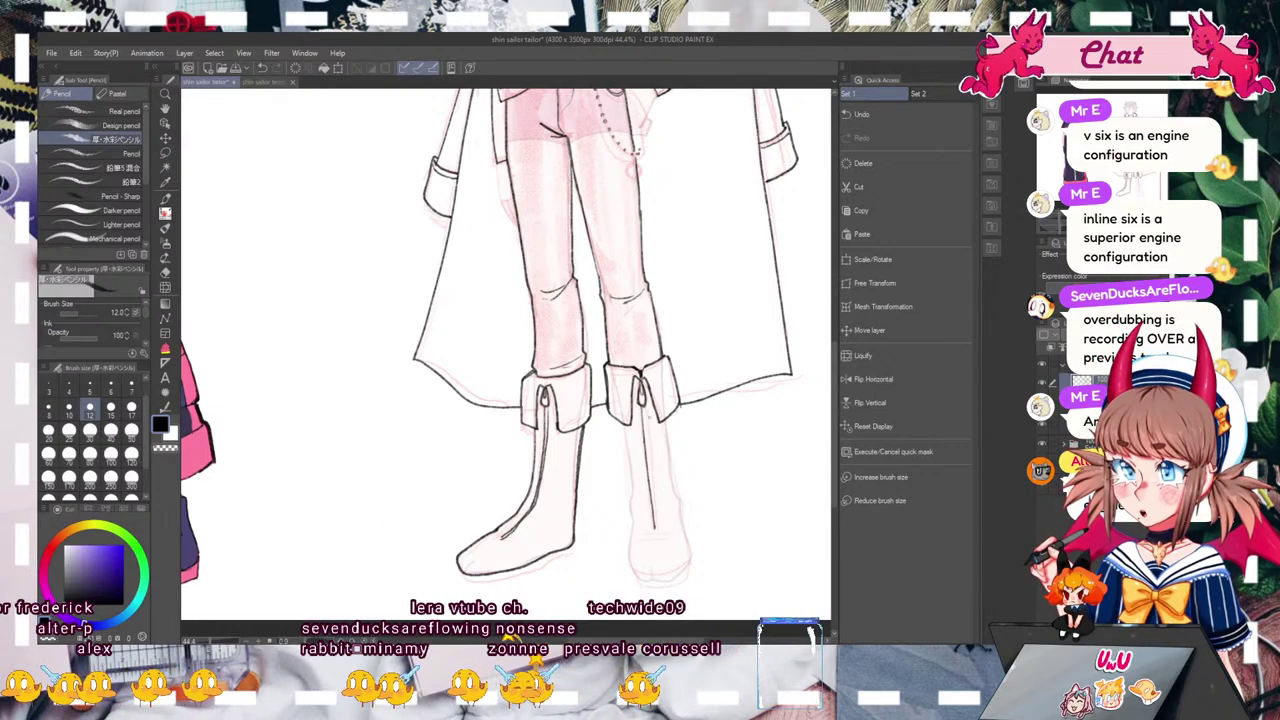
pyautogui.moveTo(648, 448); pyautogui.dragTo(657, 532)
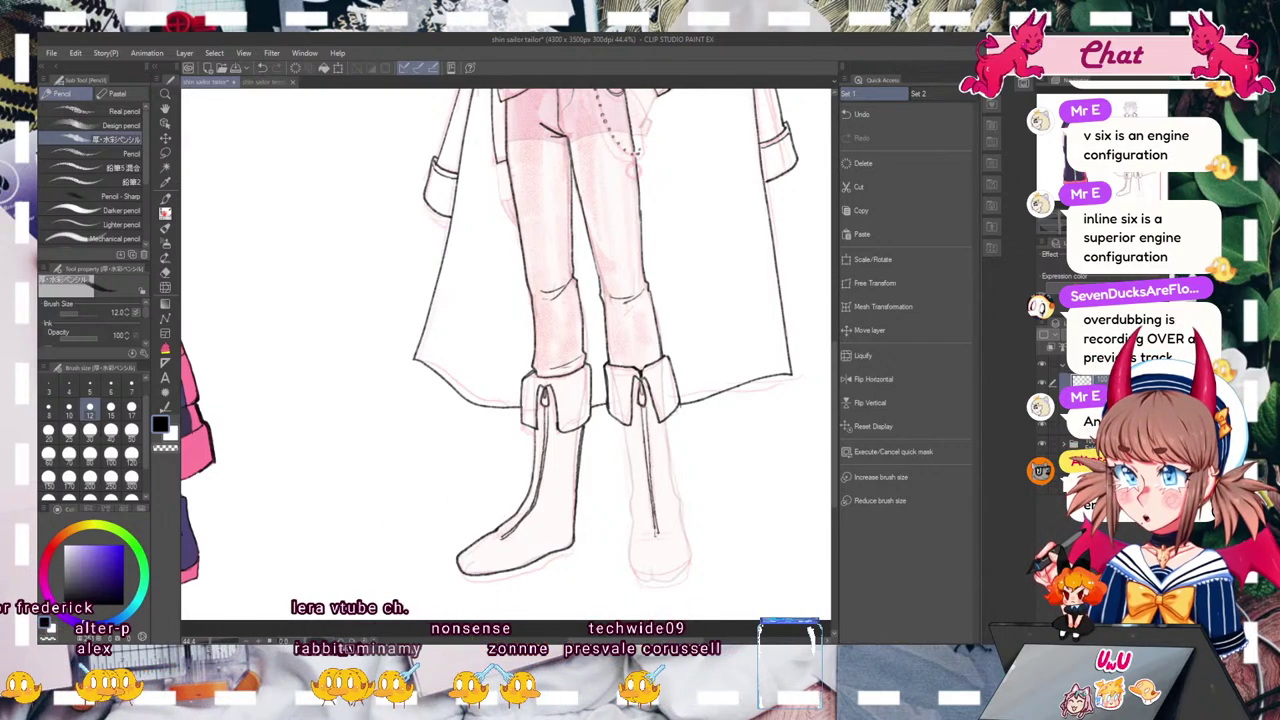
# Step: Ink the front-facing boot's shaft and rounded foot with brush size 15, and add thick soles beneath both boots
pyautogui.click(110, 408)
pyautogui.moveTo(626, 456); pyautogui.dragTo(632, 490)
pyautogui.moveTo(668, 414); pyautogui.dragTo(674, 488)
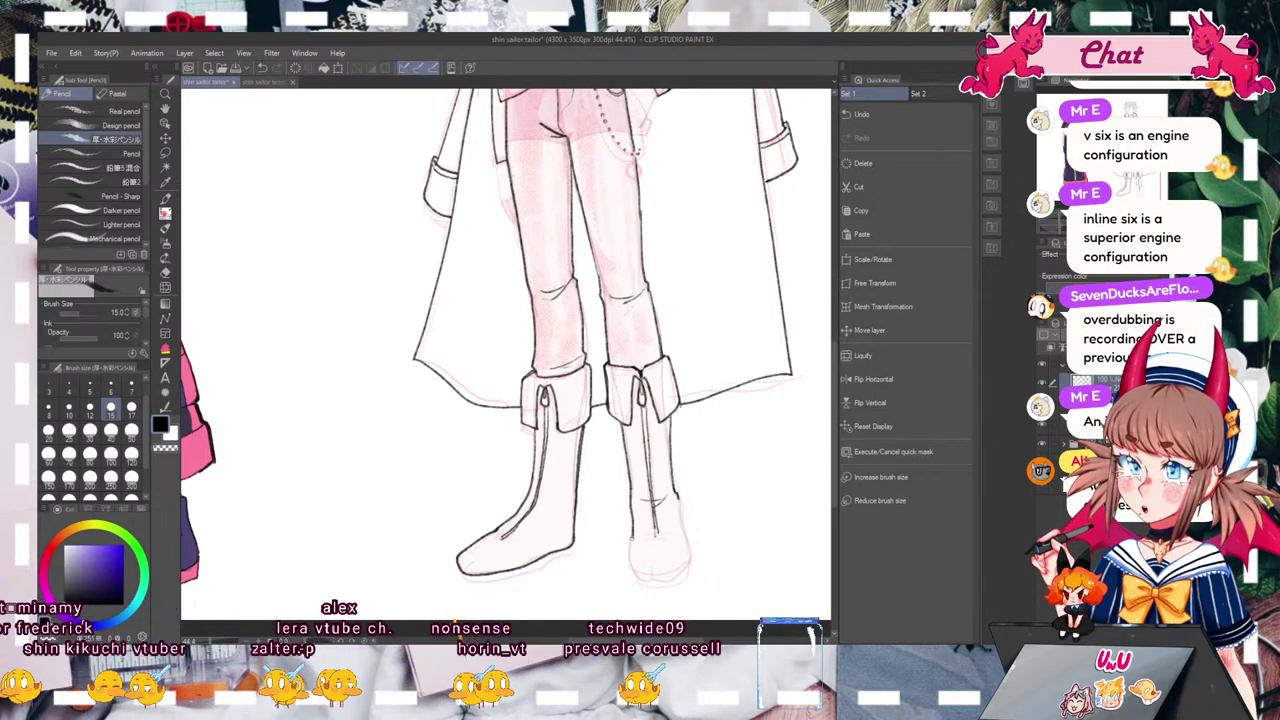
pyautogui.moveTo(630, 558); pyautogui.dragTo(656, 578)
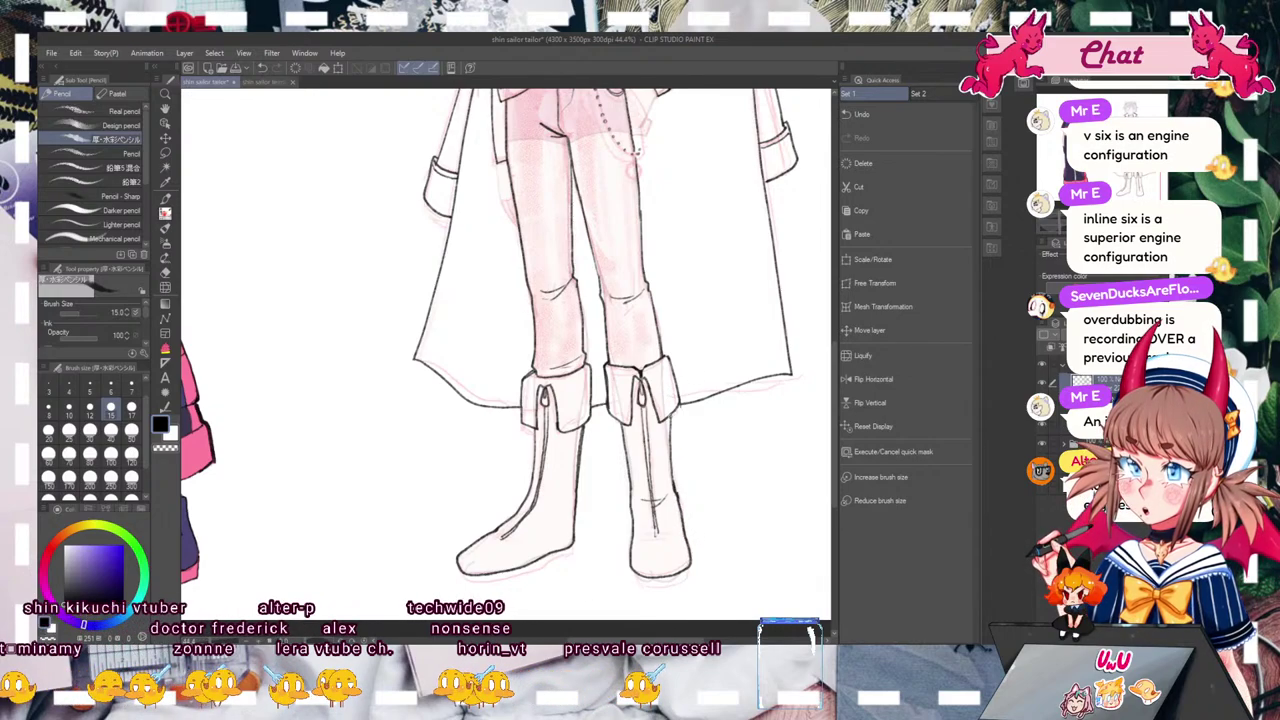
pyautogui.moveTo(681, 403); pyautogui.dragTo(672, 414)
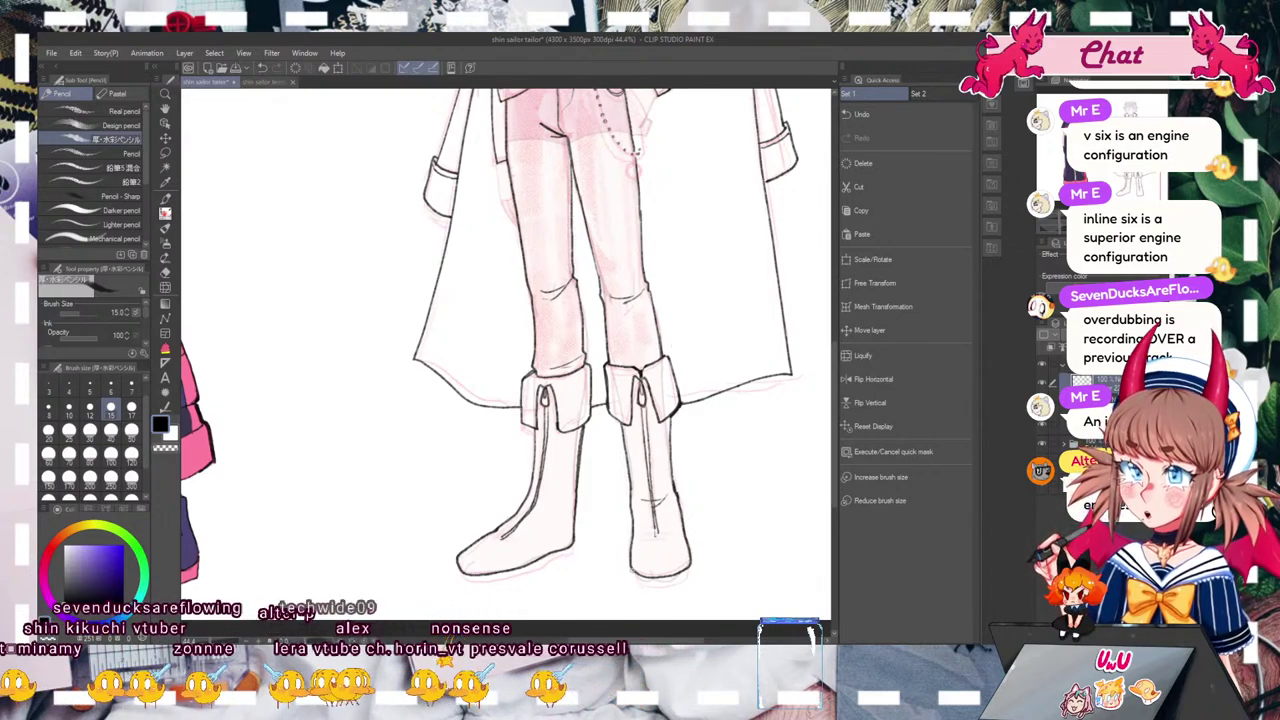
pyautogui.moveTo(634, 588); pyautogui.dragTo(690, 586)
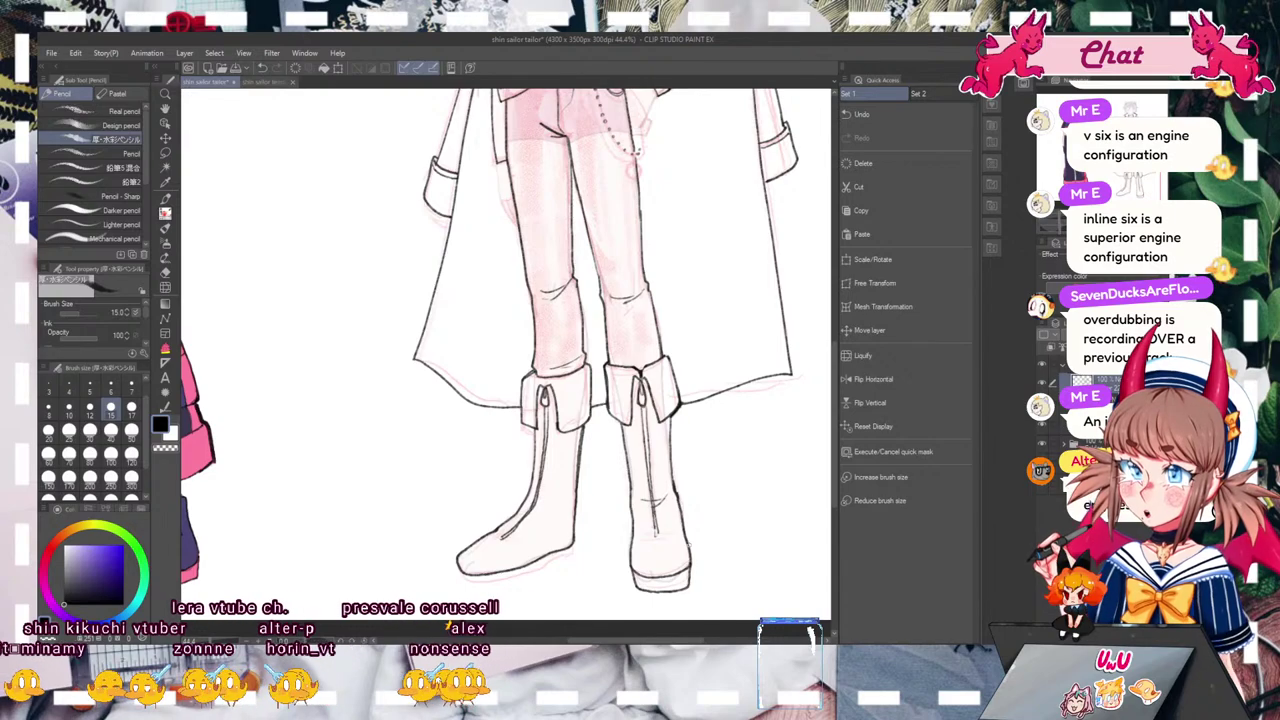
pyautogui.moveTo(459, 568)
pyautogui.mouseDown()
pyautogui.moveTo(478, 590)
pyautogui.moveTo(554, 574)
pyautogui.mouseUp()
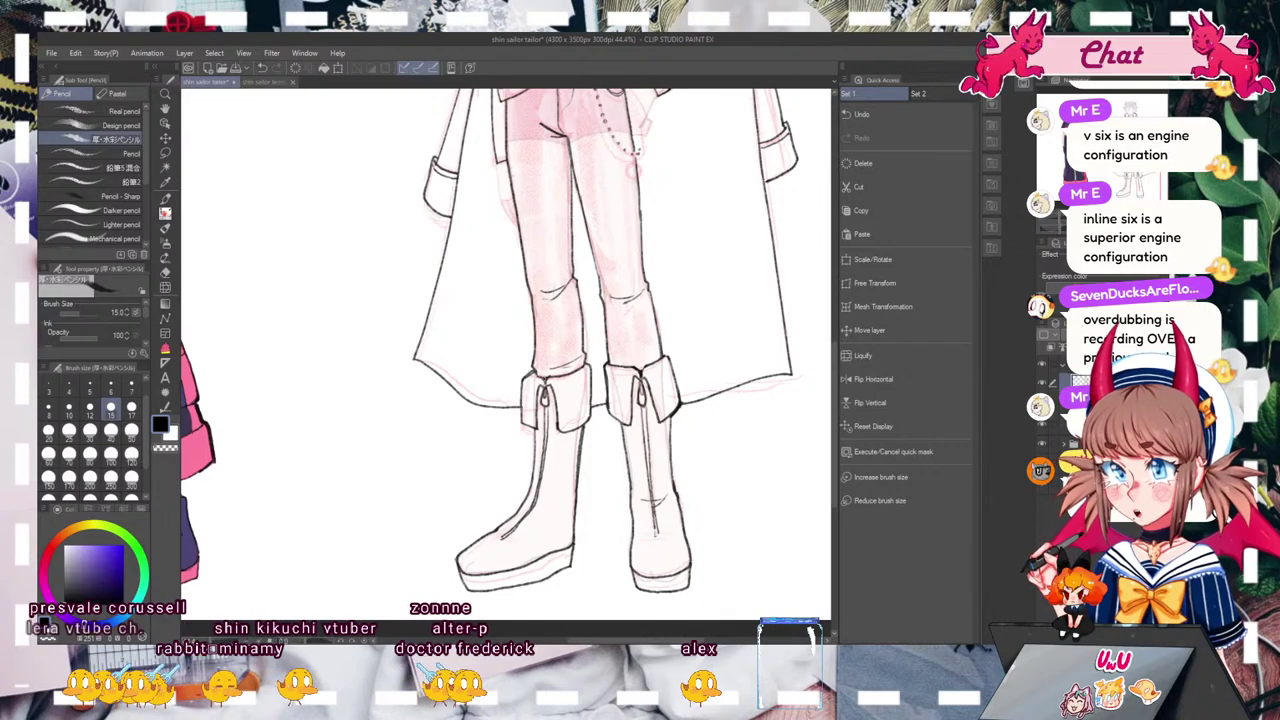
# Step: Ink the hand on the hip and the hand hanging at the side with brush size 12, and hide the pink sketch
pyautogui.moveTo(505, 230)
pyautogui.mouseDown()
pyautogui.moveTo(495, 555)
pyautogui.moveTo(497, 486)
pyautogui.mouseUp()
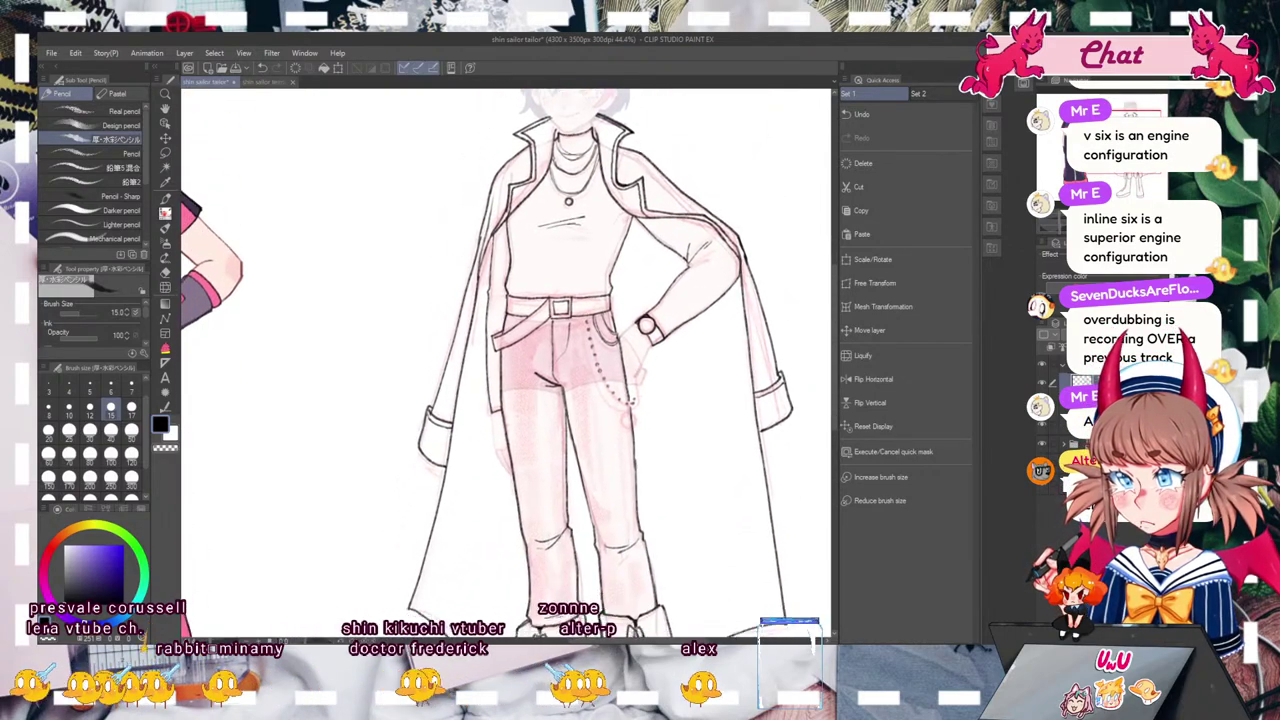
pyautogui.click(90, 409)
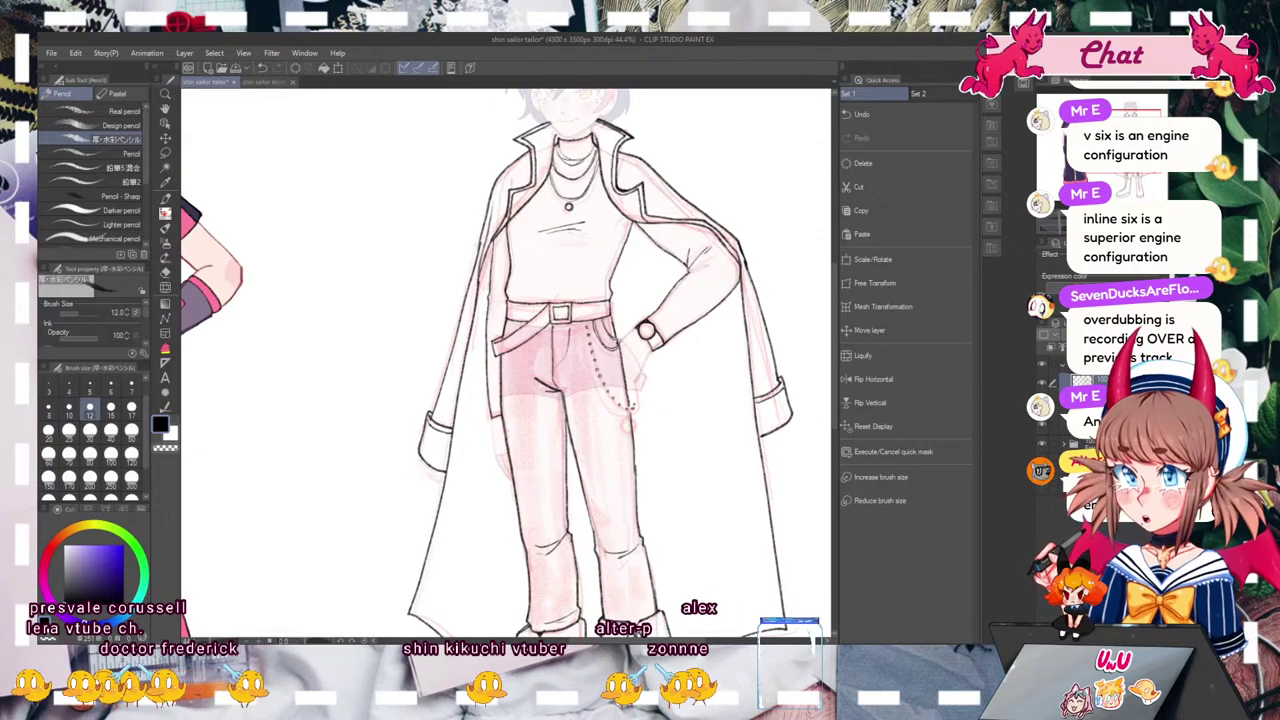
pyautogui.moveTo(646, 374); pyautogui.dragTo(641, 390)
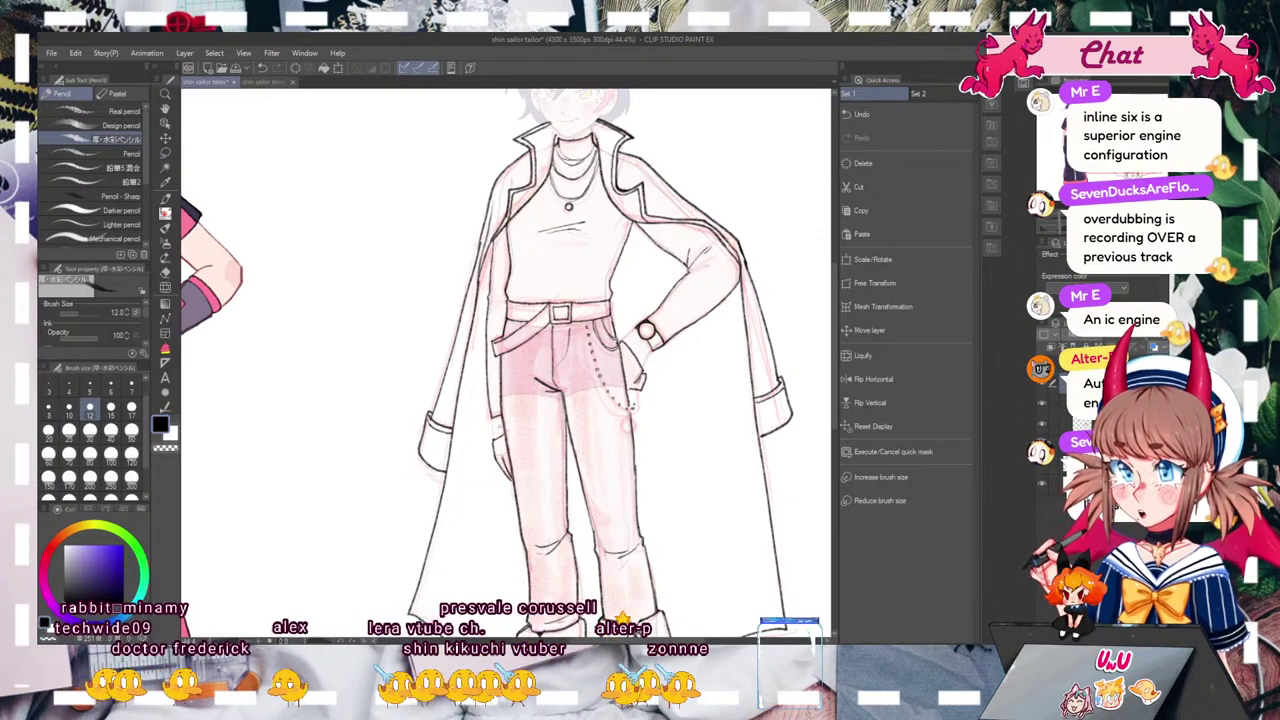
pyautogui.moveTo(505, 400); pyautogui.dragTo(512, 448)
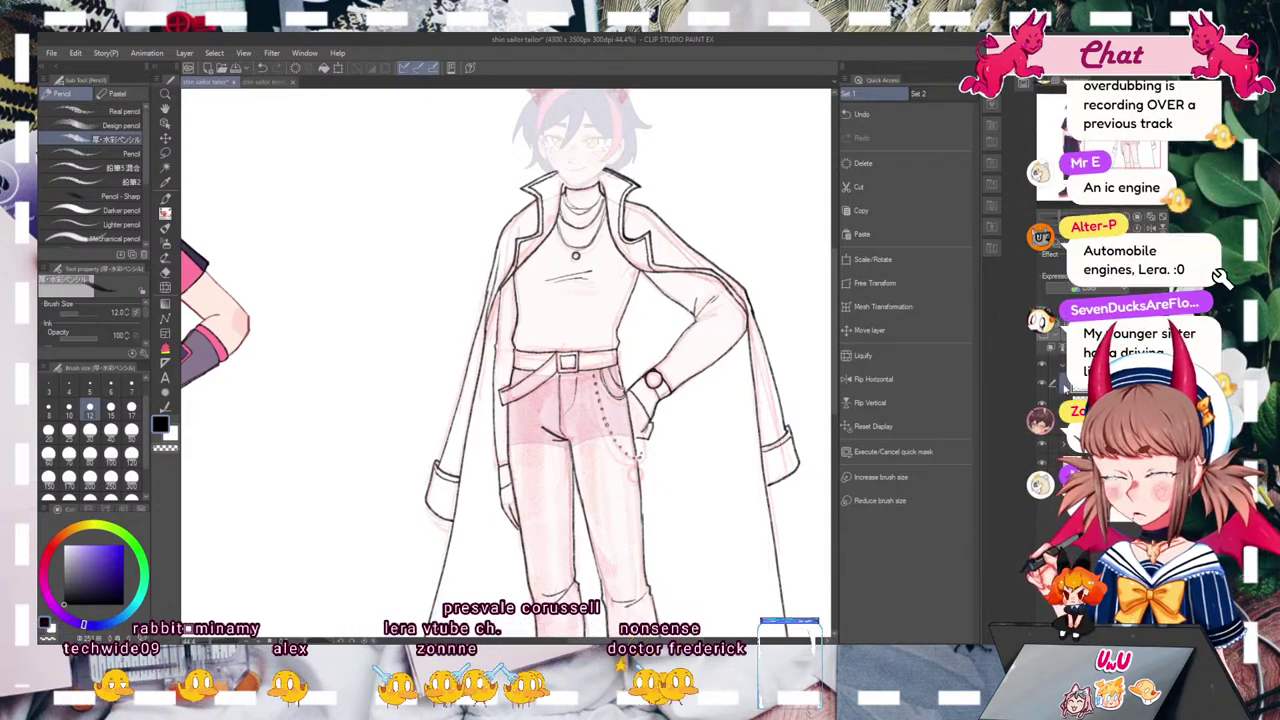
pyautogui.click(1042, 462)
# Step: Ink a curved, pointed horn rising from the hair on the side of the head above the bent arm
pyautogui.moveTo(1076, 217)
pyautogui.mouseDown()
pyautogui.moveTo(1092, 217)
pyautogui.moveTo(1056, 219)
pyautogui.mouseUp()
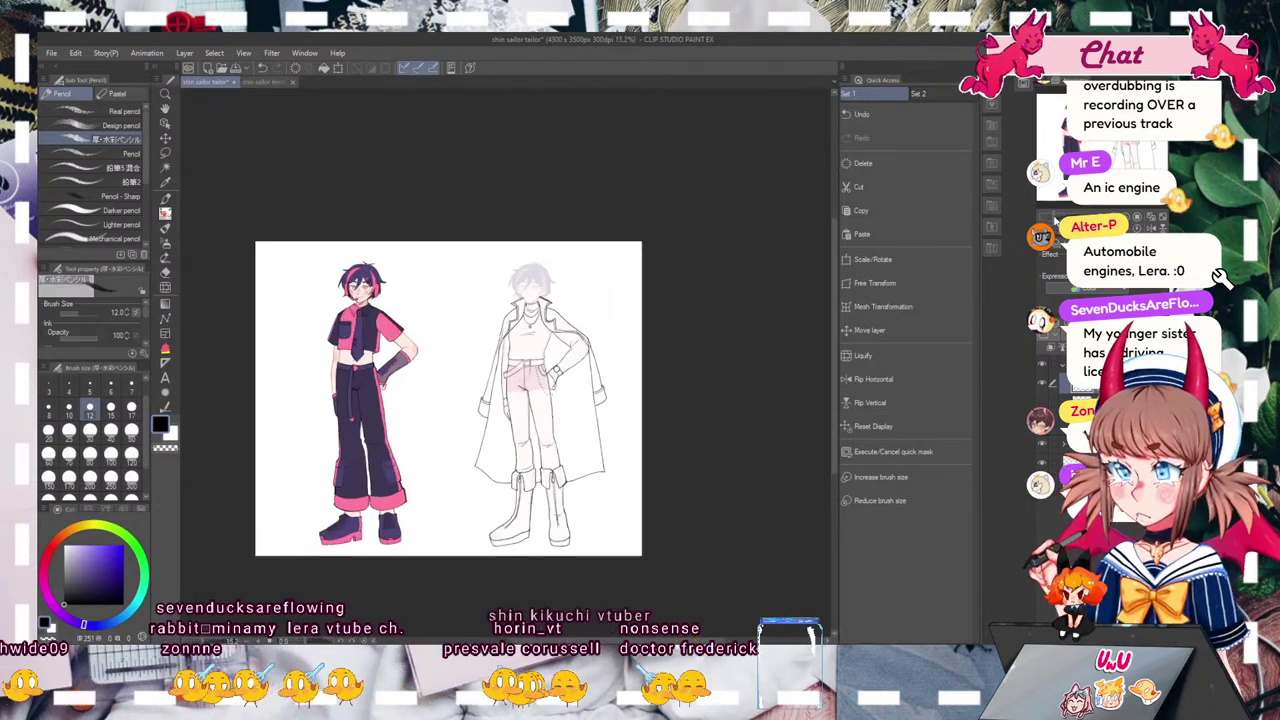
pyautogui.hotkey('ctrl', '+')
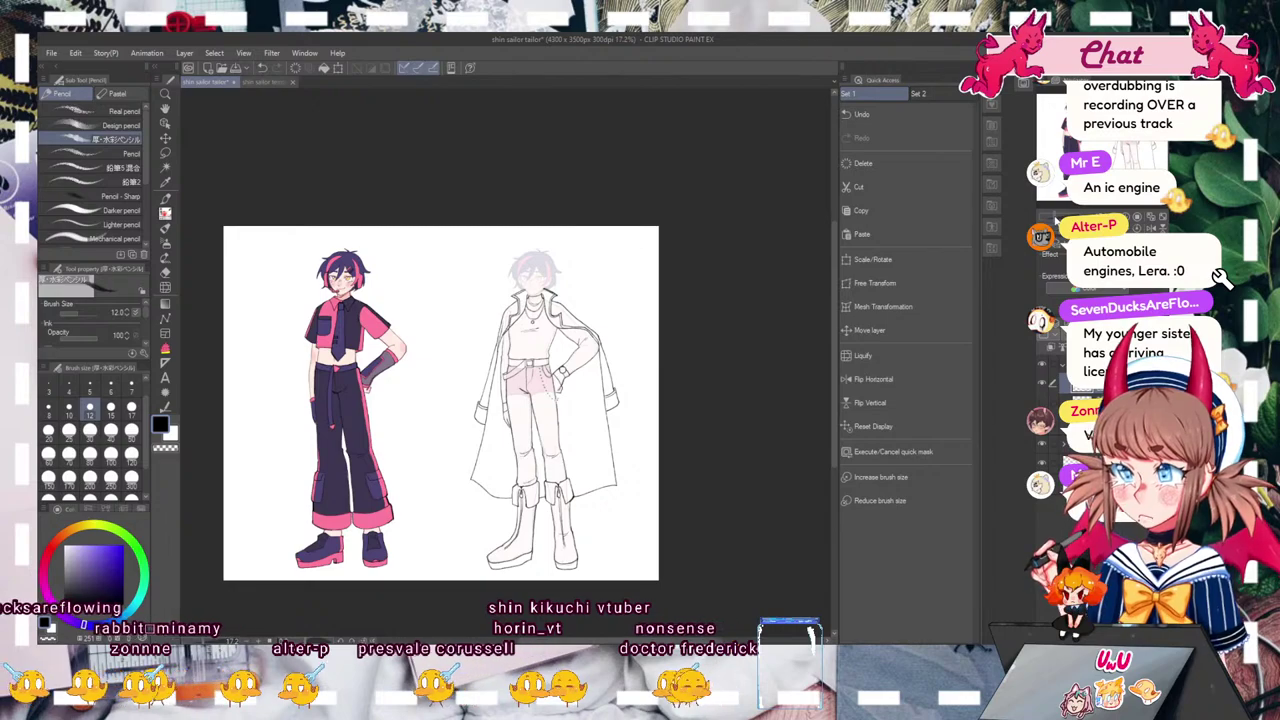
pyautogui.hotkey('ctrl', '+')
pyautogui.hotkey('ctrl', '+')
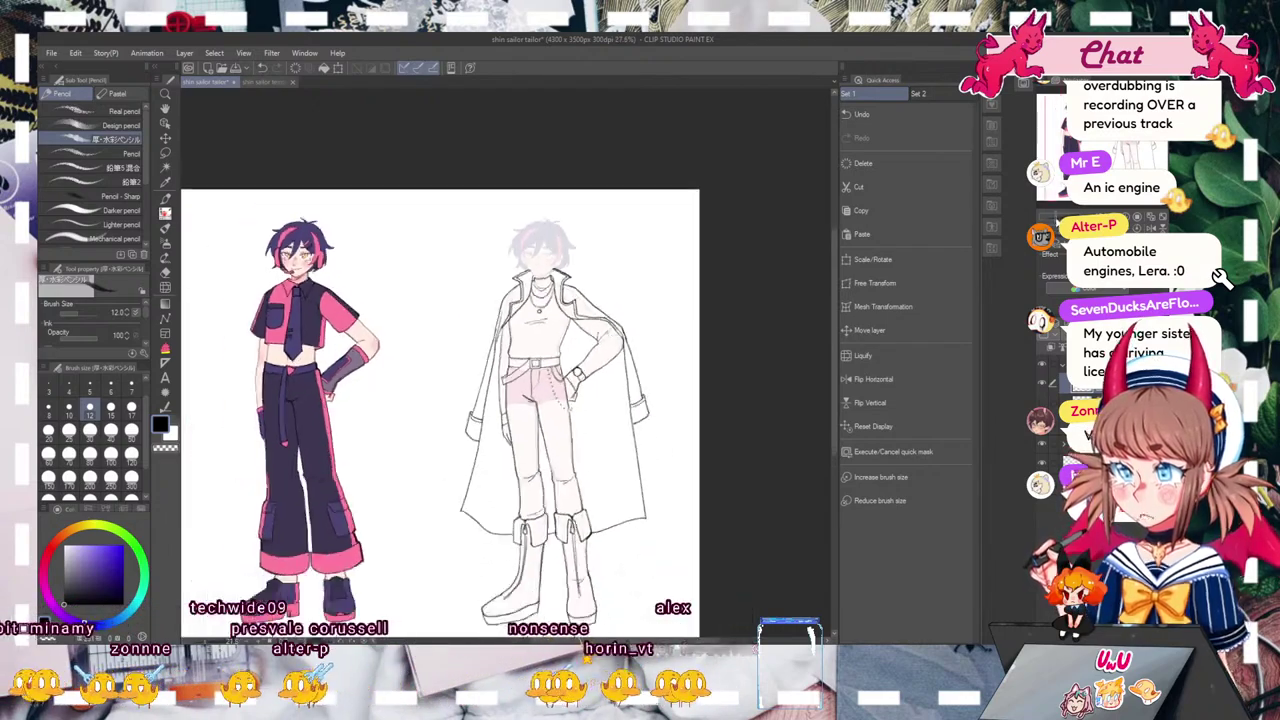
pyautogui.hotkey('ctrl', '+')
pyautogui.hotkey('ctrl', '+')
pyautogui.hotkey('ctrl', '+')
pyautogui.hotkey('ctrl', '+')
pyautogui.hotkey('ctrl', '+')
pyautogui.hotkey('ctrl', '+')
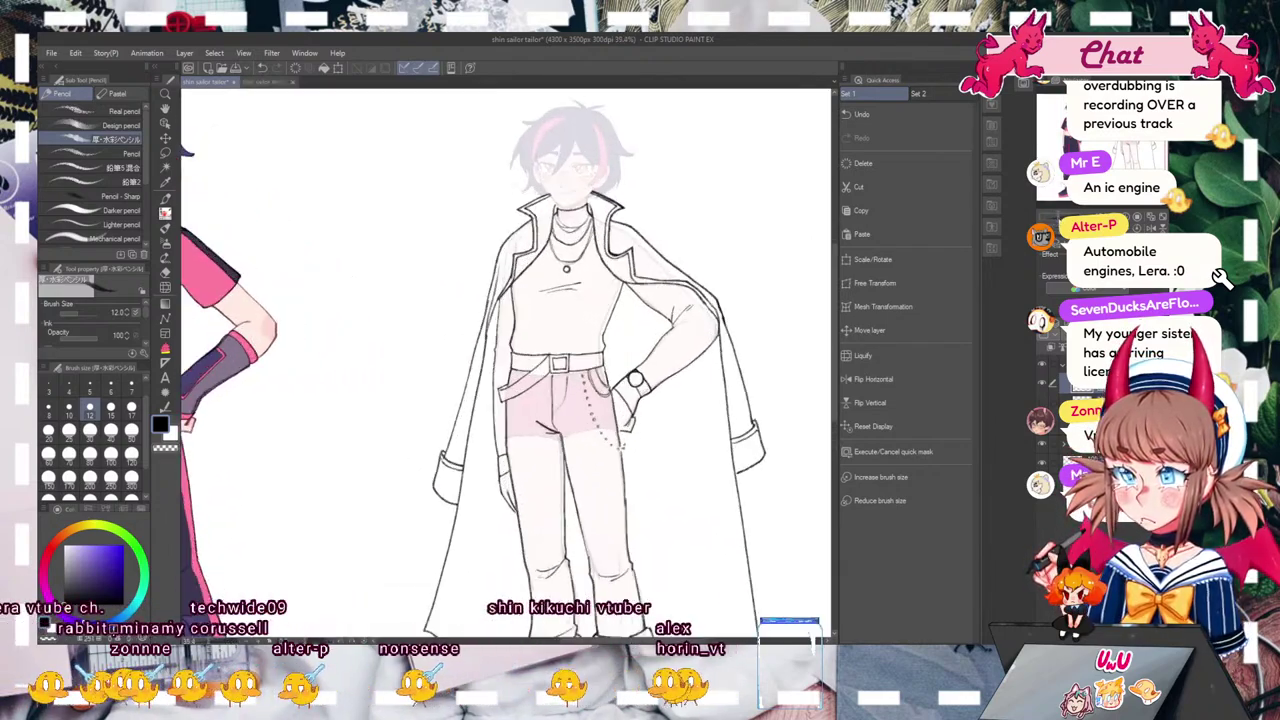
pyautogui.moveTo(562, 233); pyautogui.dragTo(450, 496)
pyautogui.moveTo(506, 300); pyautogui.dragTo(553, 489)
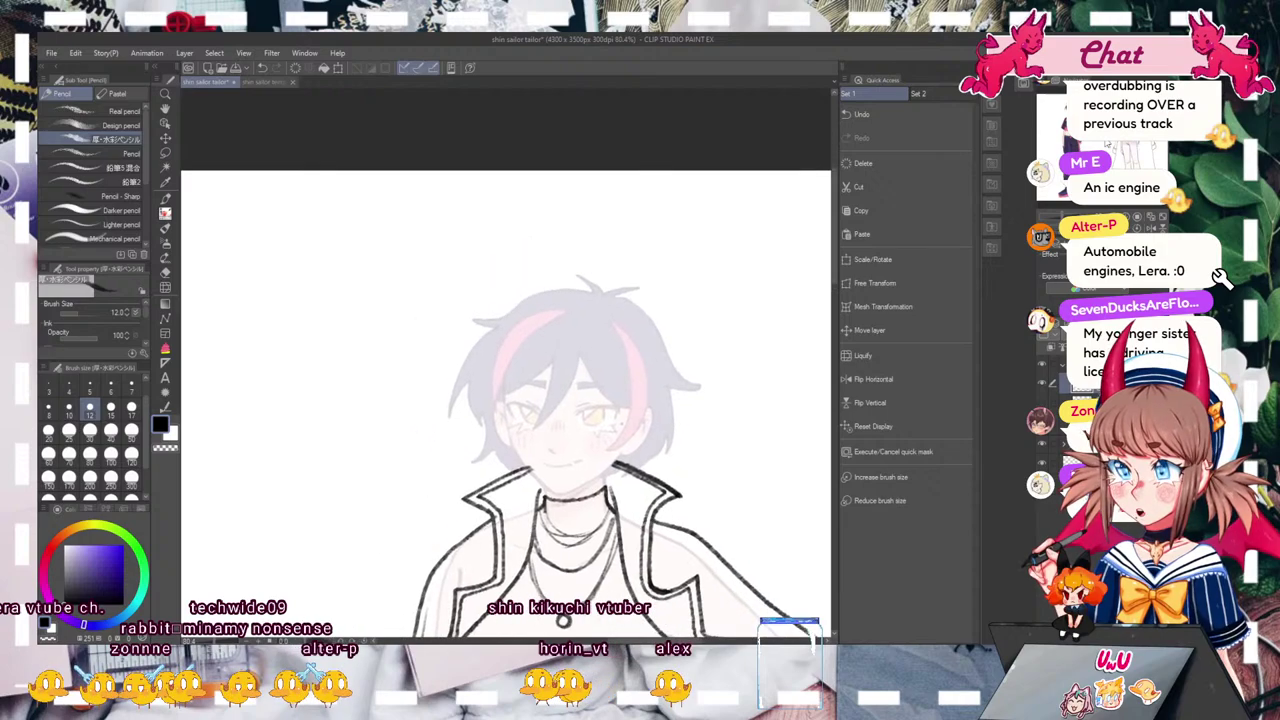
pyautogui.moveTo(633, 284); pyautogui.dragTo(652, 332)
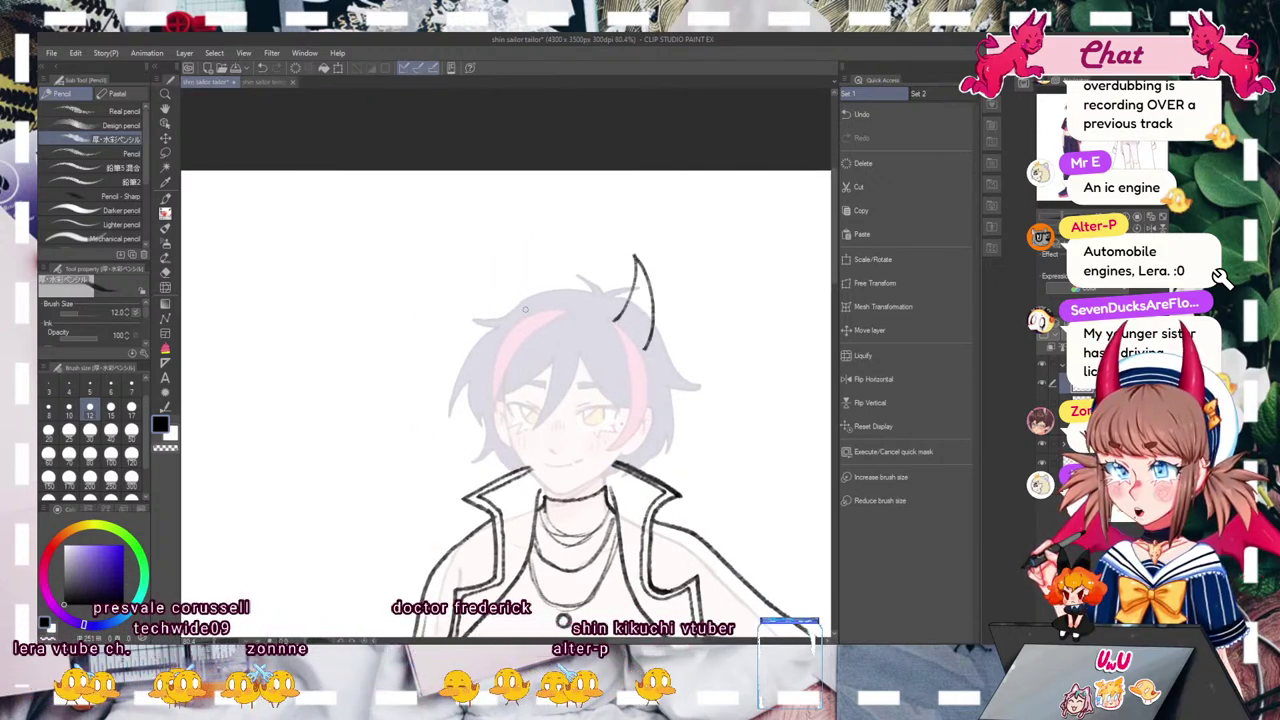
pyautogui.click(165, 153)
pyautogui.moveTo(686, 243); pyautogui.dragTo(684, 238)
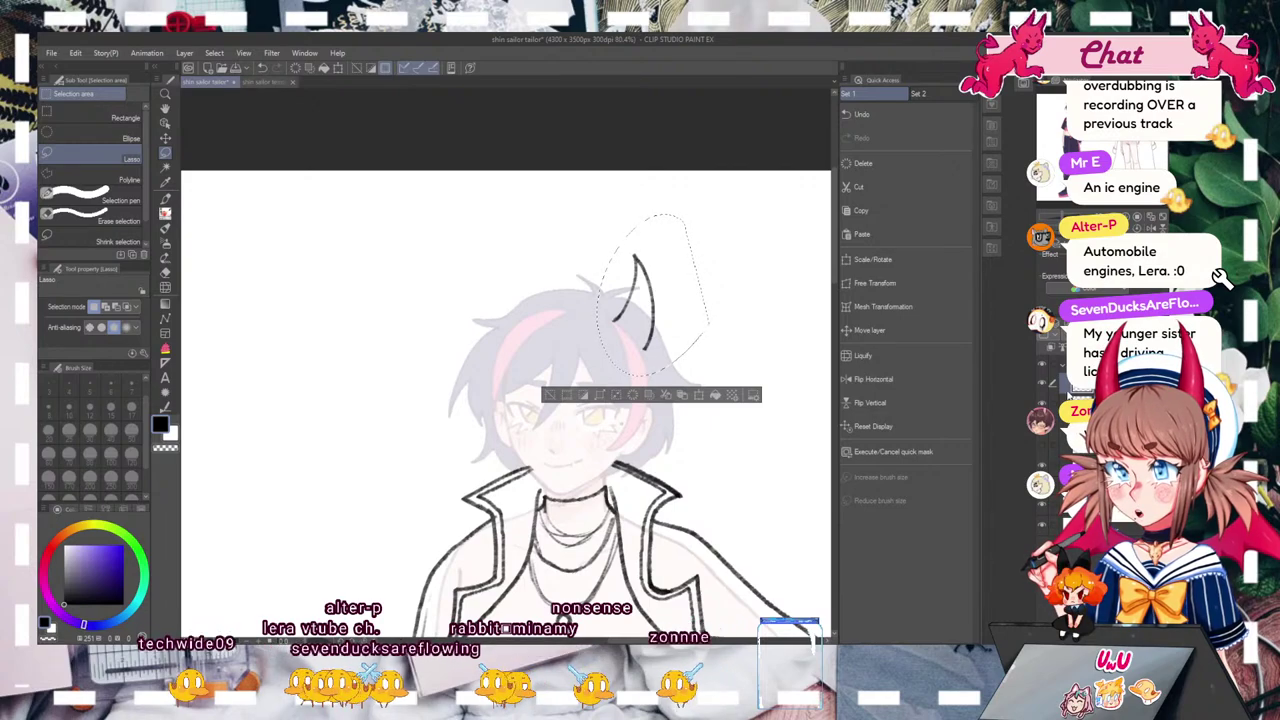
pyautogui.hotkey('ctrl', 'd')
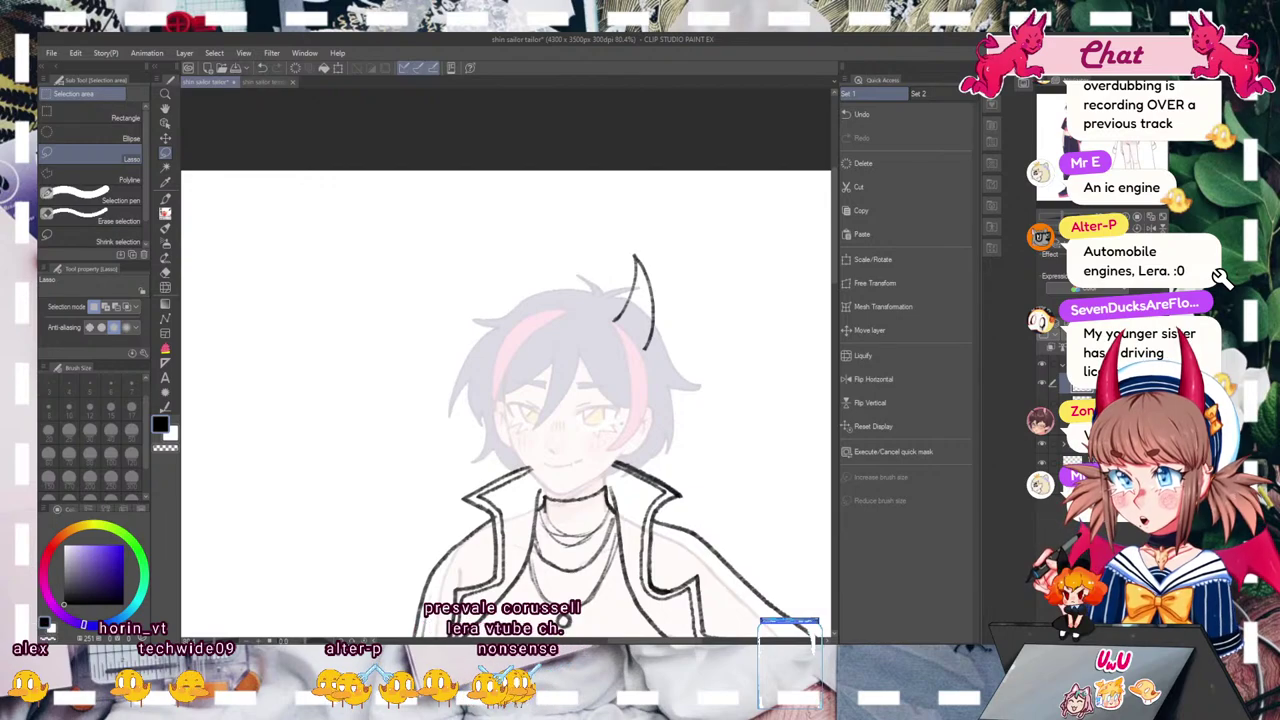
pyautogui.click(264, 70)
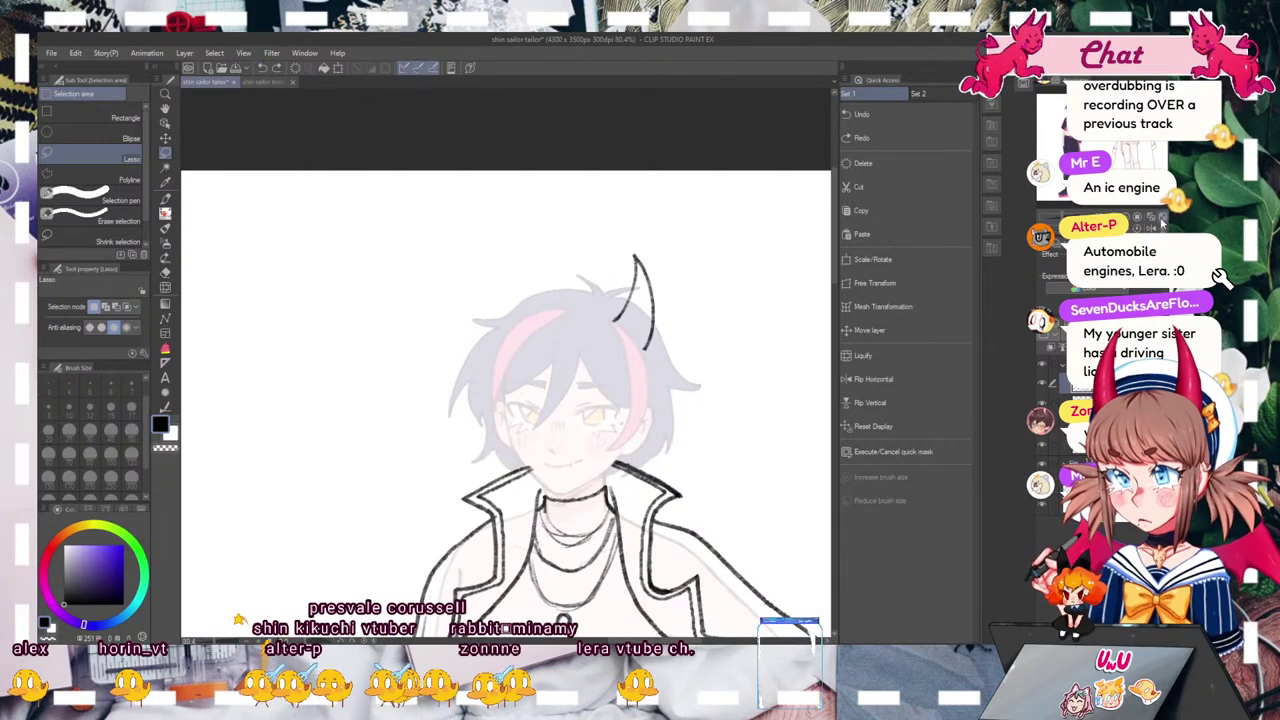
pyautogui.click(1160, 215)
pyautogui.click(1042, 385)
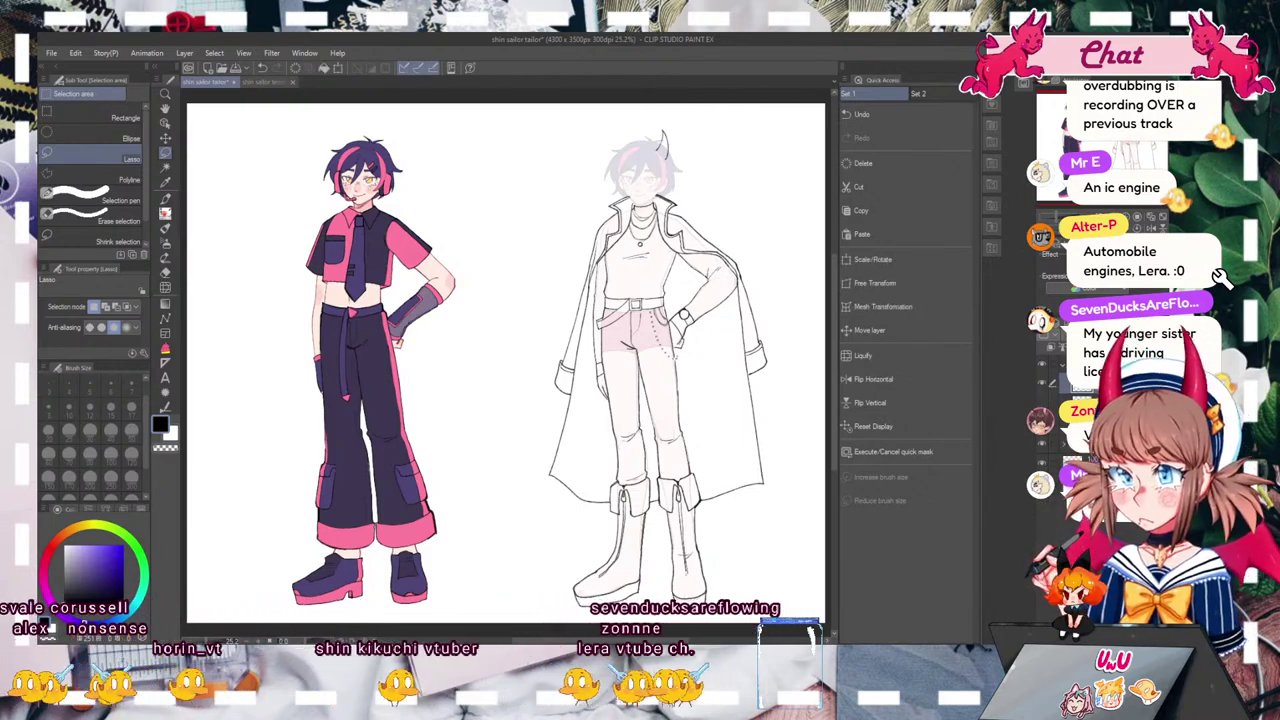
pyautogui.click(1064, 364)
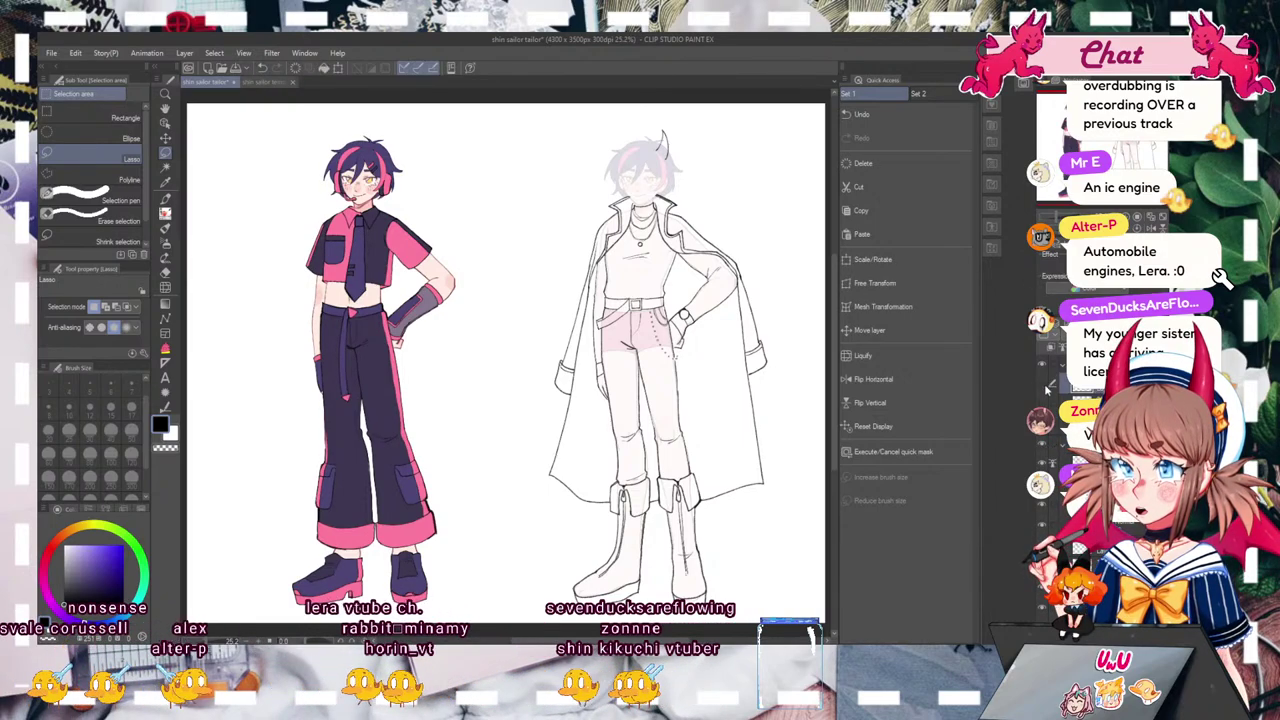
# Step: Duplicate the lassoed horn, flip the copy horizontally, and place it at matching height on the other side of the head
pyautogui.moveTo(1052, 215); pyautogui.dragTo(1082, 216)
pyautogui.moveTo(1104, 147)
pyautogui.mouseDown()
pyautogui.moveTo(1090, 137)
pyautogui.moveTo(1132, 122)
pyautogui.moveTo(1130, 108)
pyautogui.mouseUp()
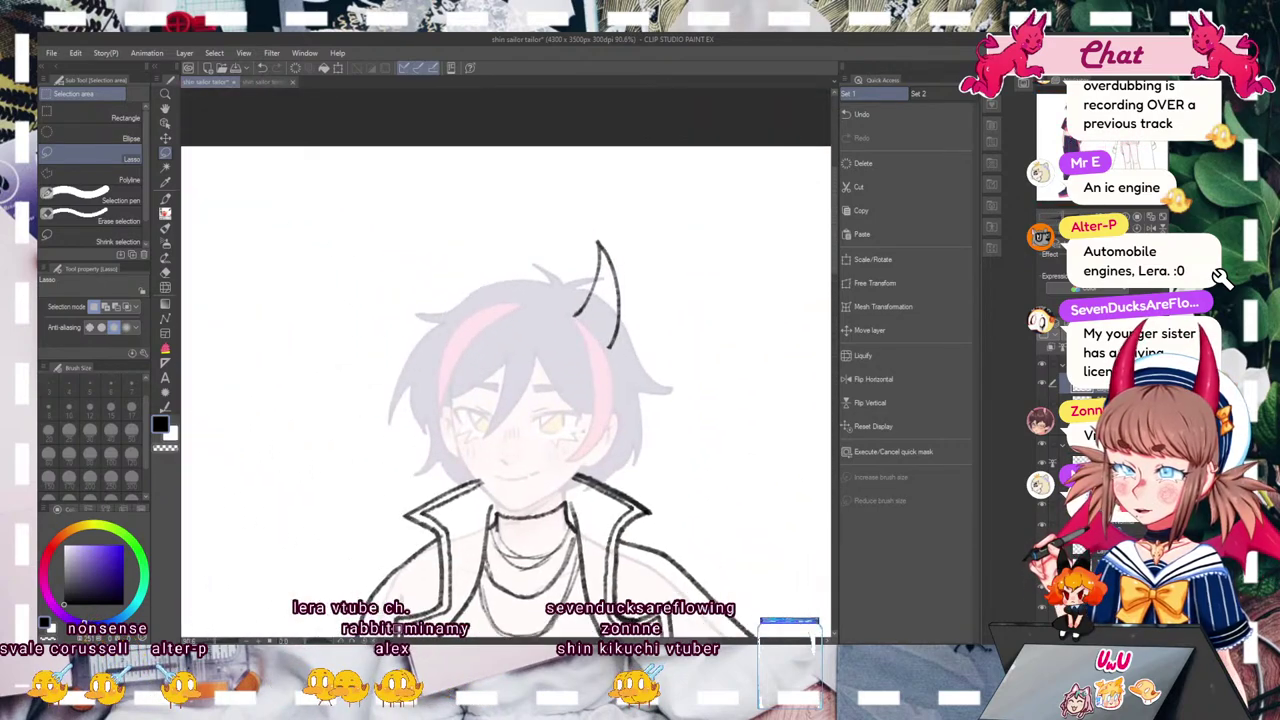
pyautogui.moveTo(612, 197); pyautogui.dragTo(660, 325)
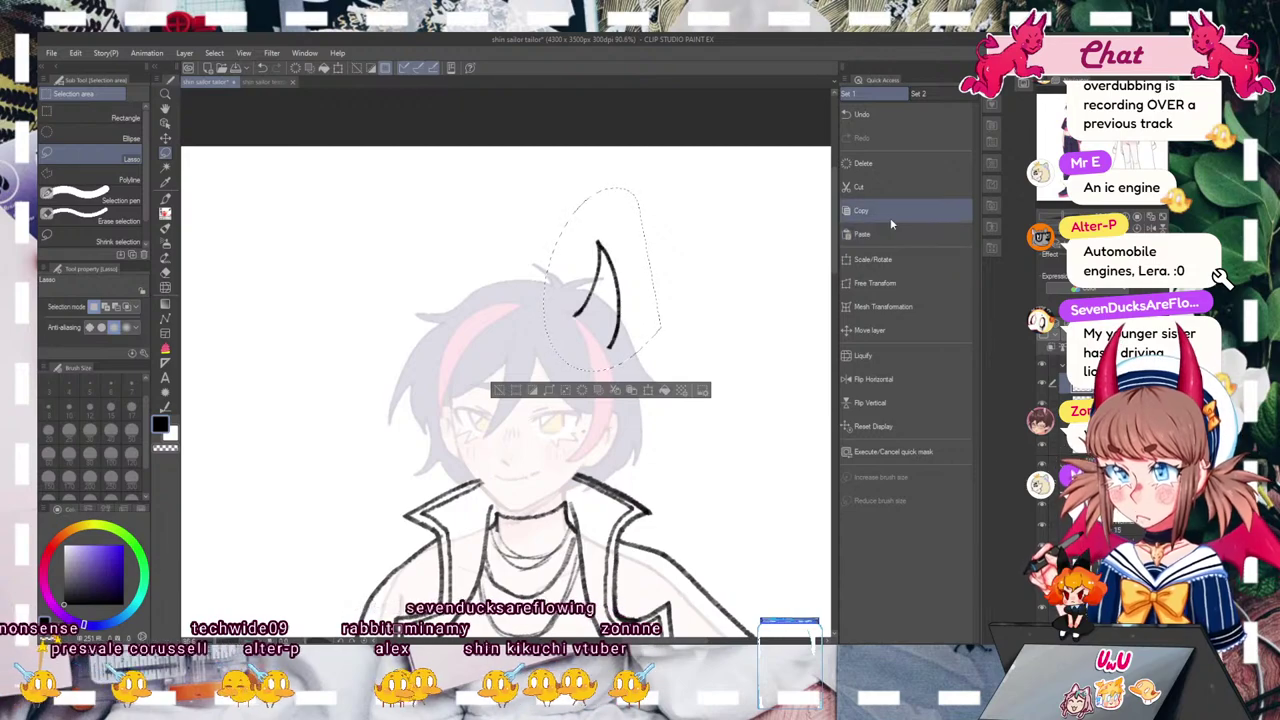
pyautogui.click(863, 260)
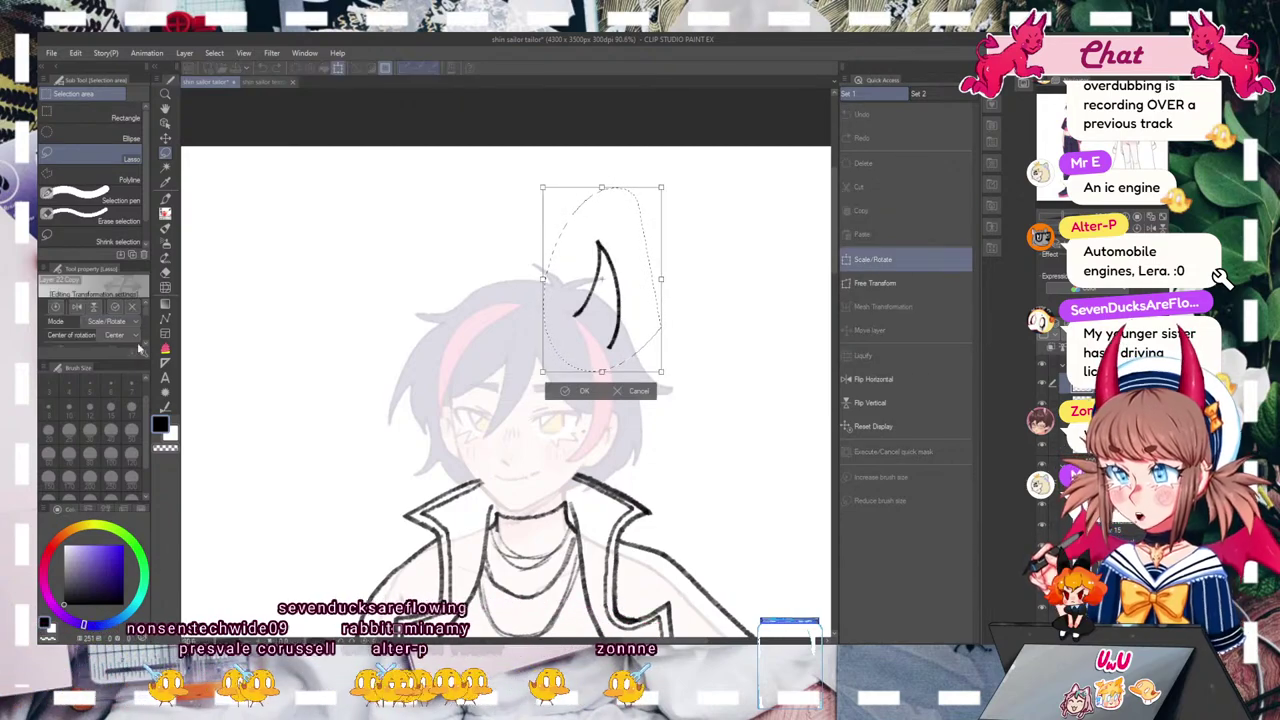
pyautogui.click(77, 307)
pyautogui.moveTo(621, 330); pyautogui.dragTo(469, 331)
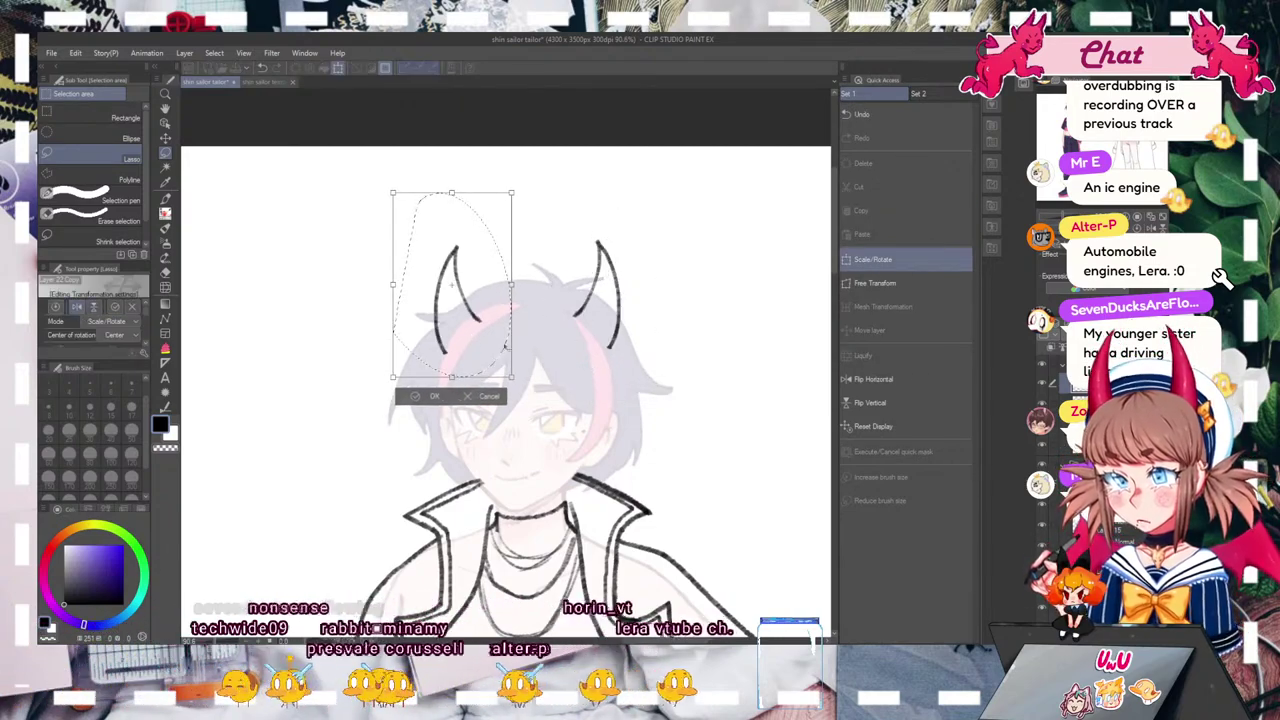
pyautogui.click(420, 395)
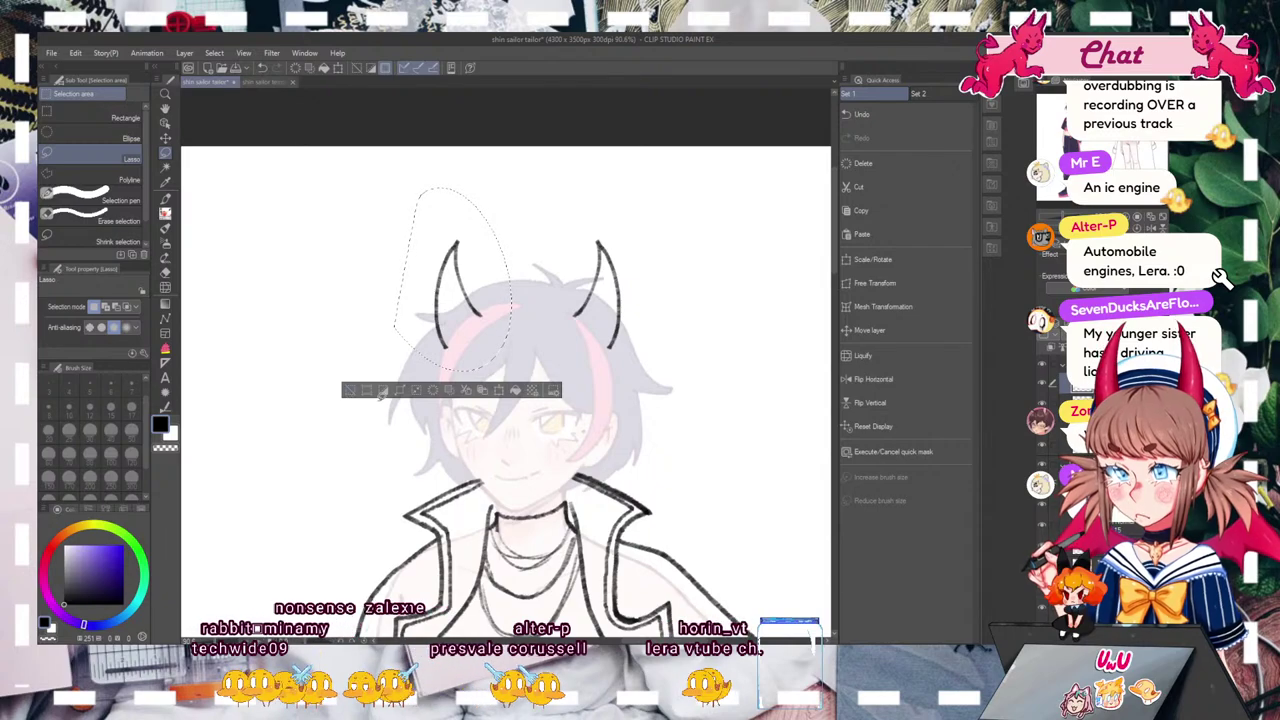
pyautogui.moveTo(1072, 215)
pyautogui.mouseDown()
pyautogui.moveTo(1047, 215)
pyautogui.moveTo(1060, 213)
pyautogui.mouseUp()
pyautogui.moveTo(1140, 112); pyautogui.dragTo(1142, 120)
pyautogui.click(1162, 217)
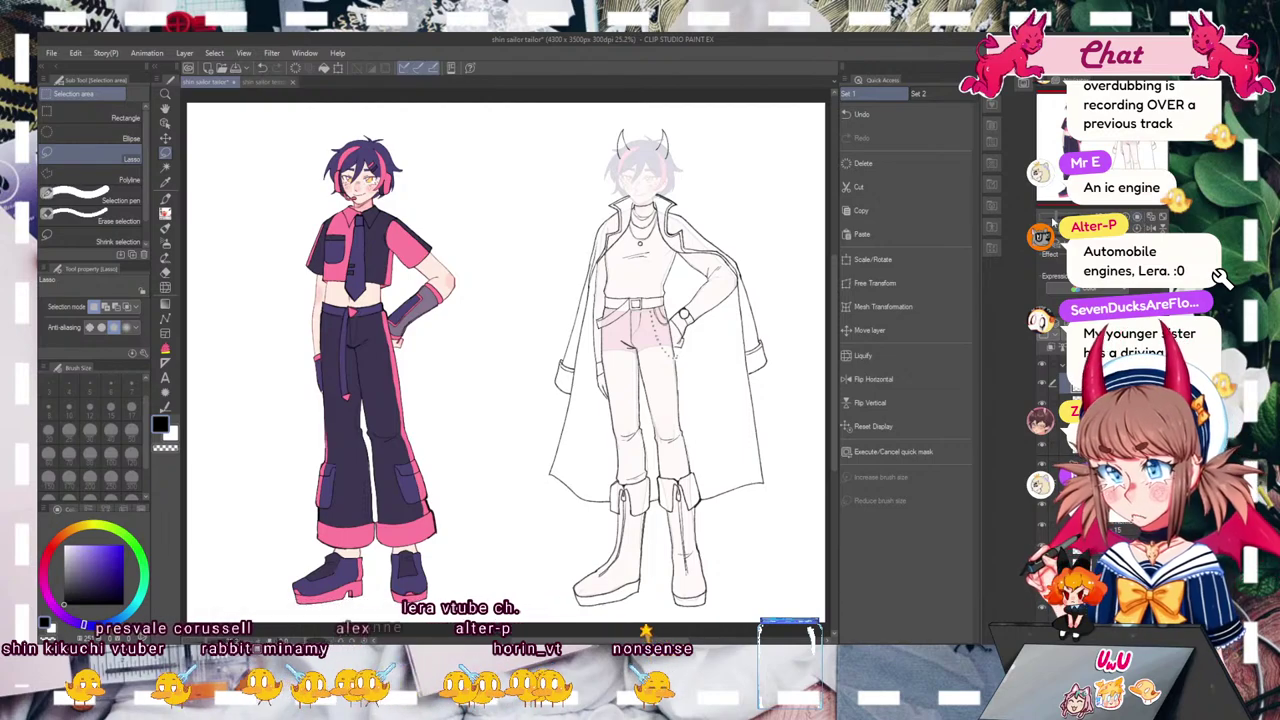
pyautogui.scroll(2, 508, 355)
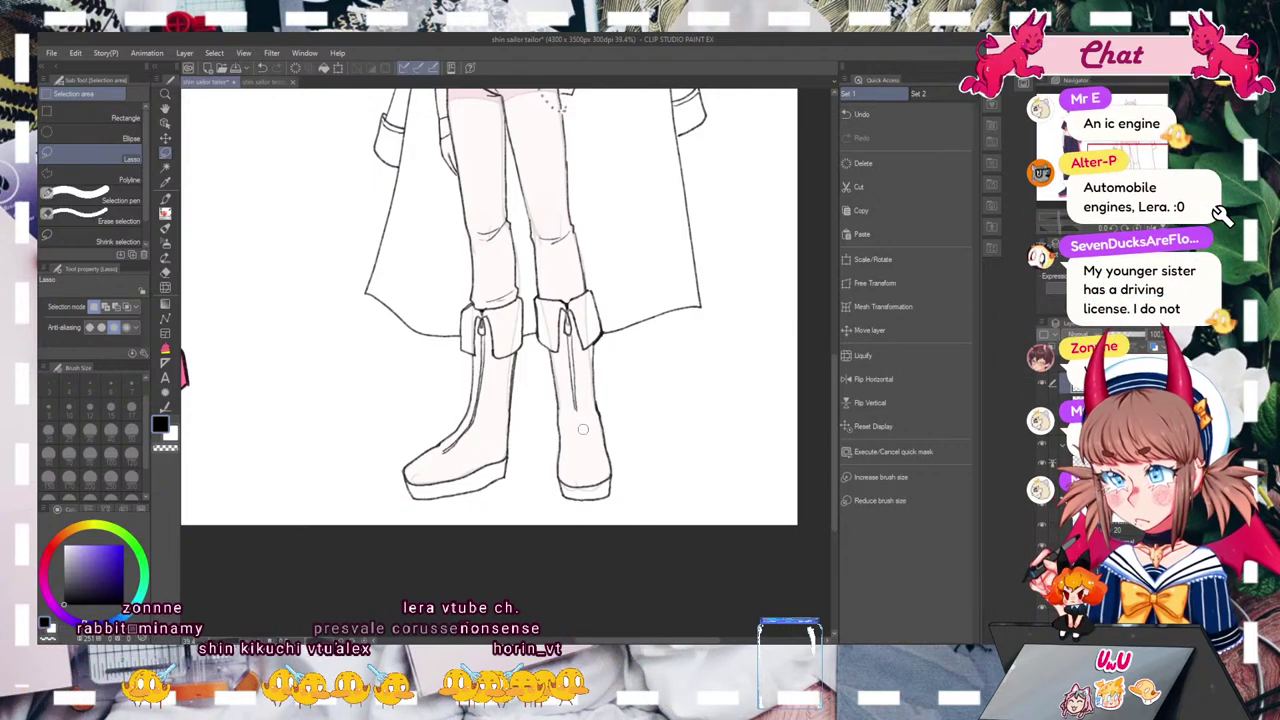
pyautogui.click(165, 213)
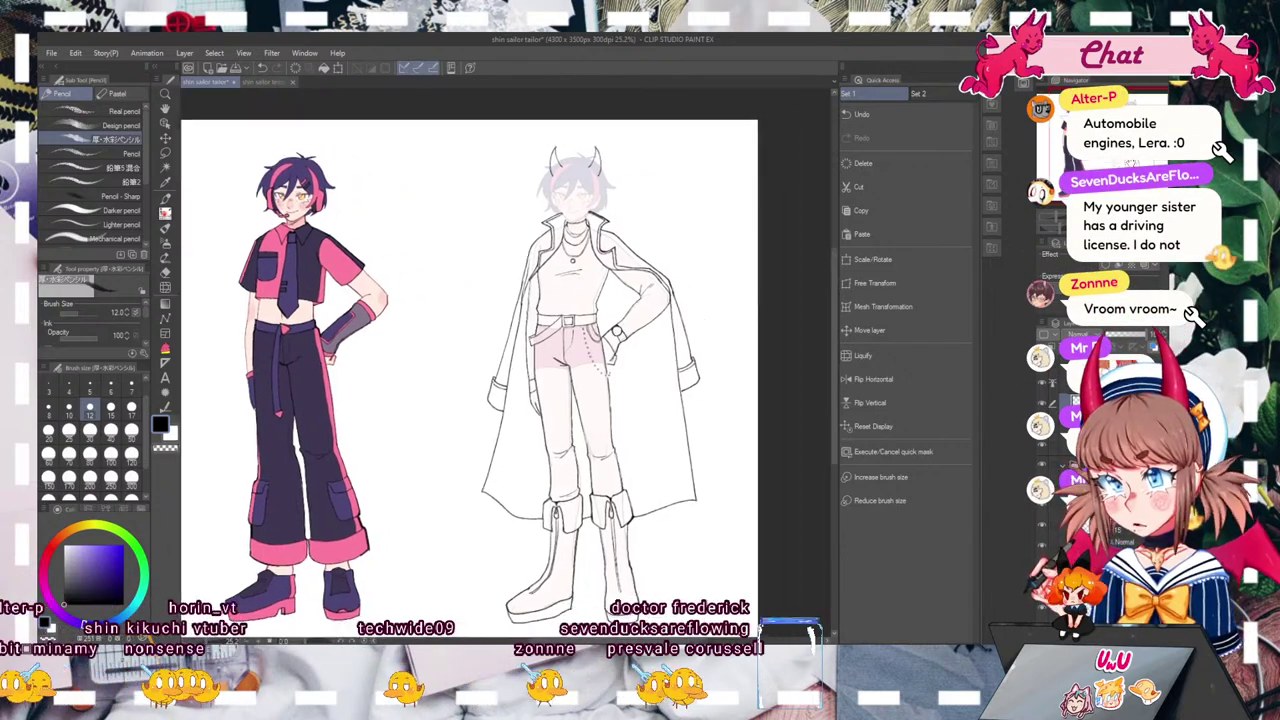
pyautogui.moveTo(1131, 163); pyautogui.dragTo(1138, 160)
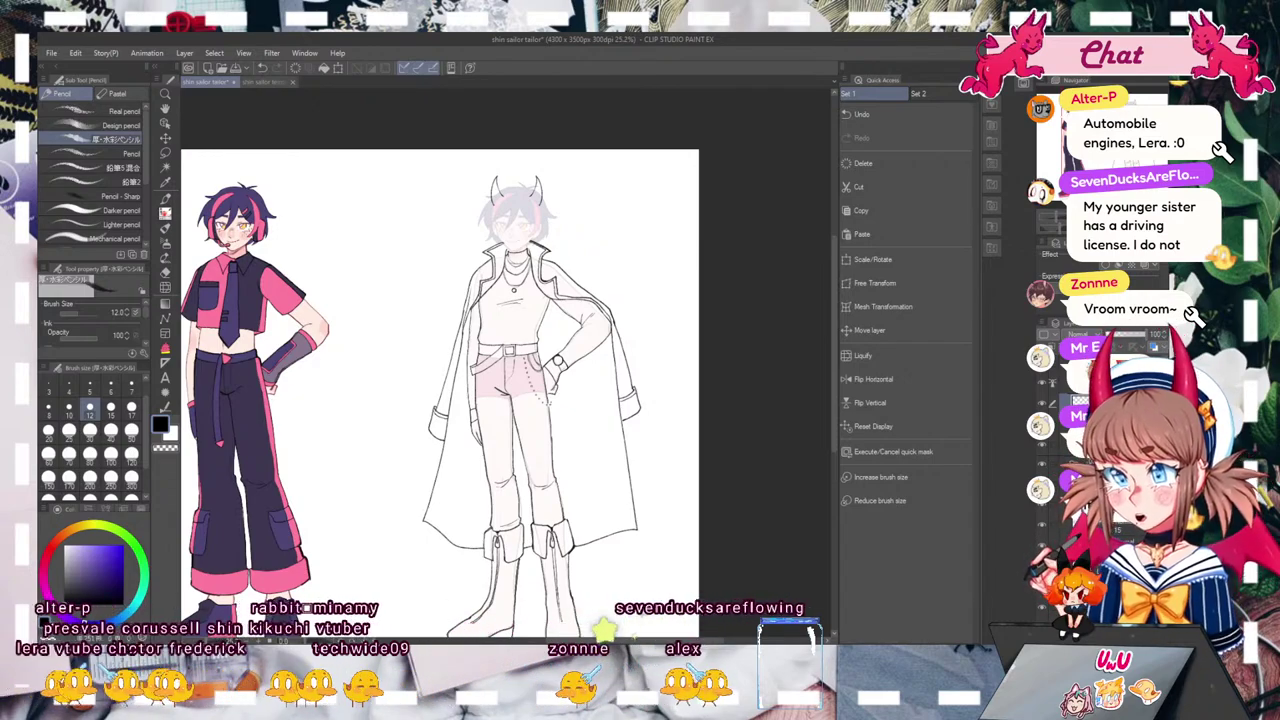
# Step: Raise the layer opacity of the faded base figure beneath the line art
pyautogui.scroll(2, 493, 367)
pyautogui.moveTo(493, 367); pyautogui.dragTo(501, 414)
pyautogui.click(1110, 445)
pyautogui.moveTo(1120, 336)
pyautogui.mouseDown()
pyautogui.moveTo(1159, 336)
pyautogui.moveTo(1131, 335)
pyautogui.mouseUp()
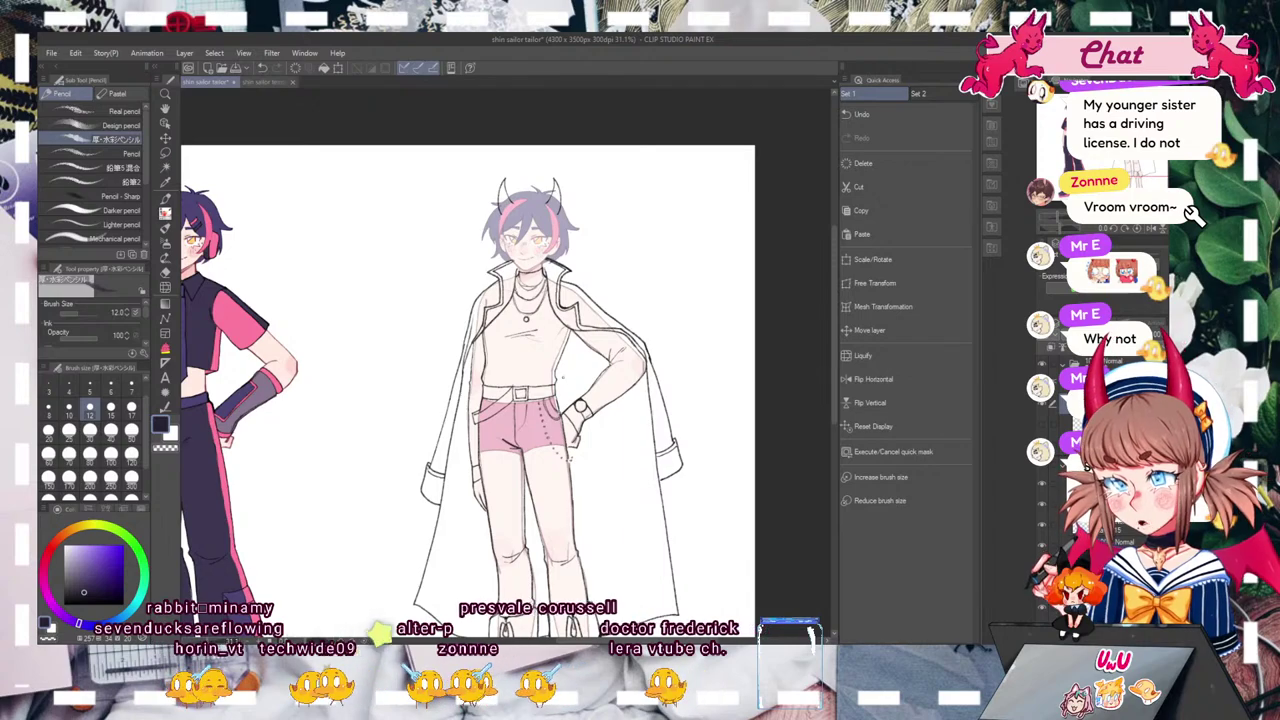
# Step: Fill the sweater's torso and the sleeve of the hanging arm with dark navy using the enclose-and-fill tool
pyautogui.press('g')
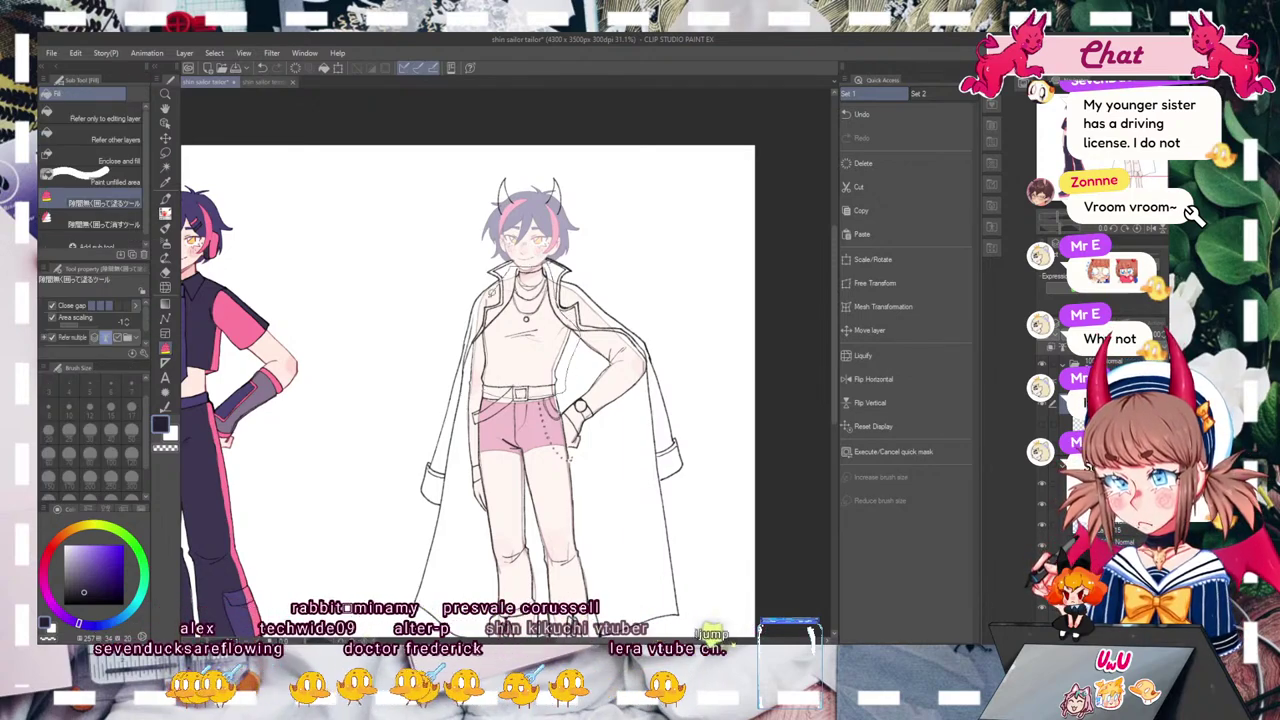
pyautogui.click(525, 330)
pyautogui.click(482, 350)
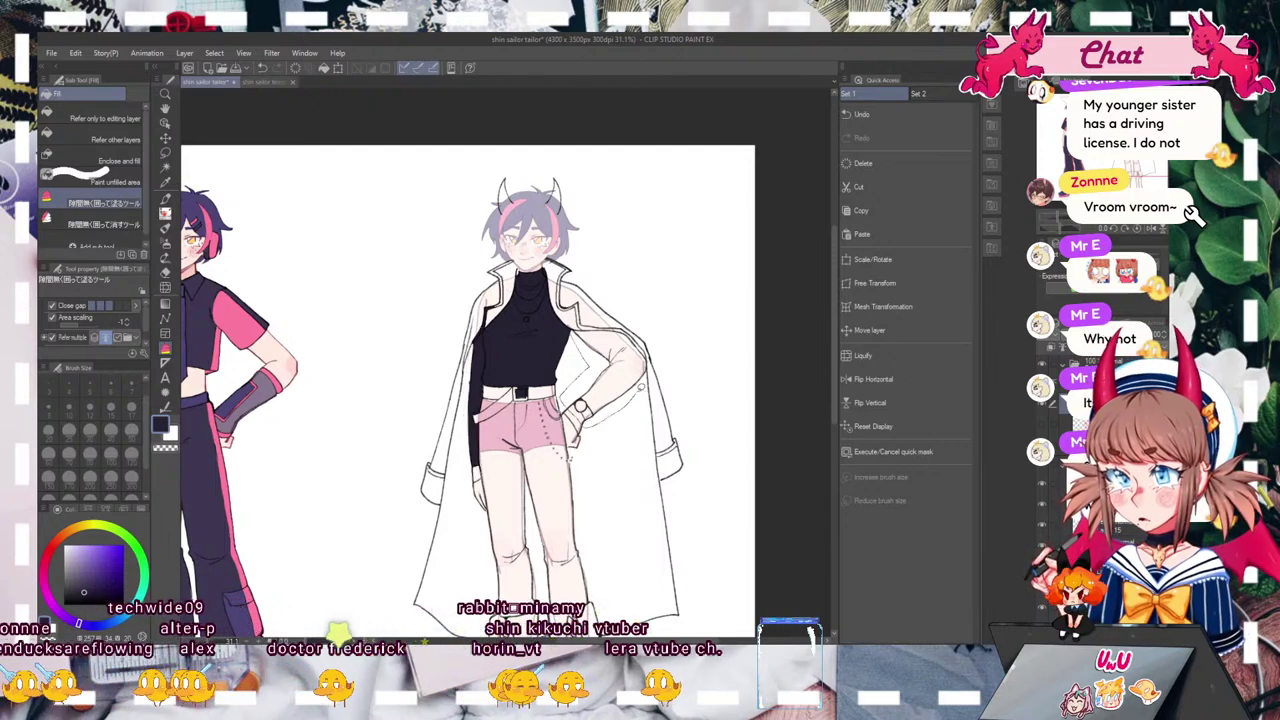
# Step: Fill the sweater sleeve of the bent arm with the same dark navy using the enclose-and-fill tool
pyautogui.moveTo(652, 358); pyautogui.dragTo(600, 318)
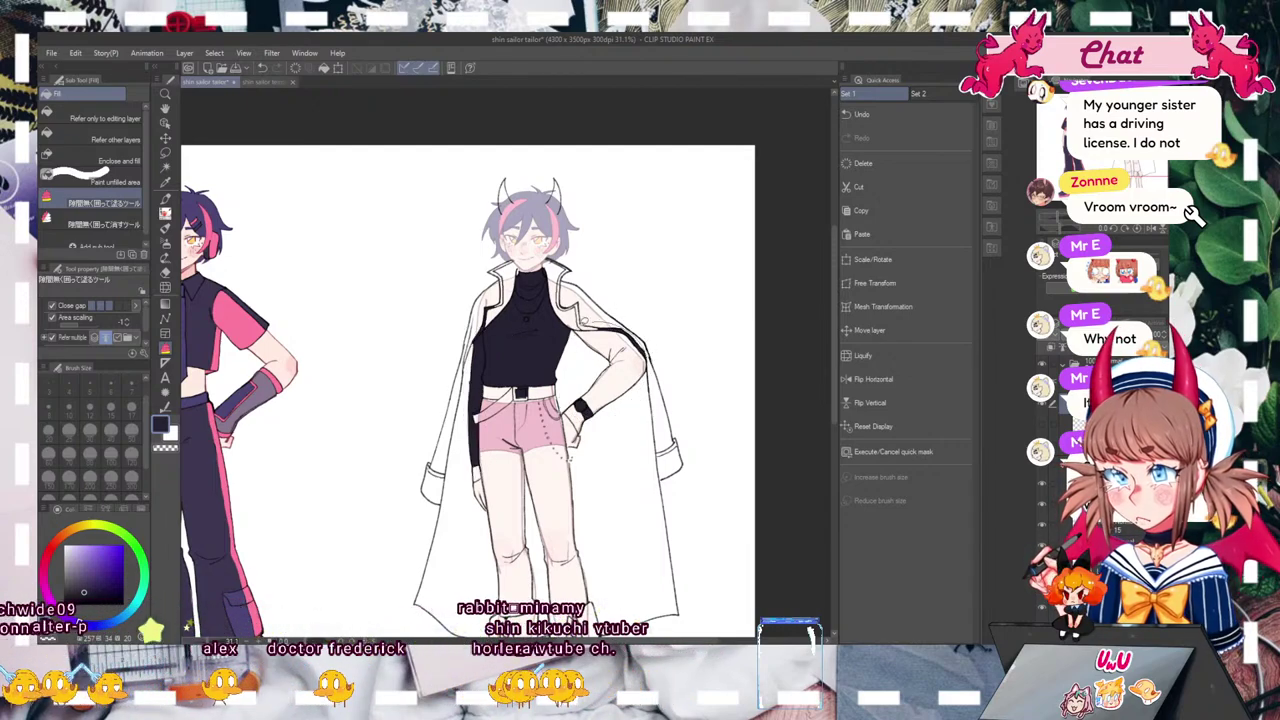
pyautogui.click(625, 385)
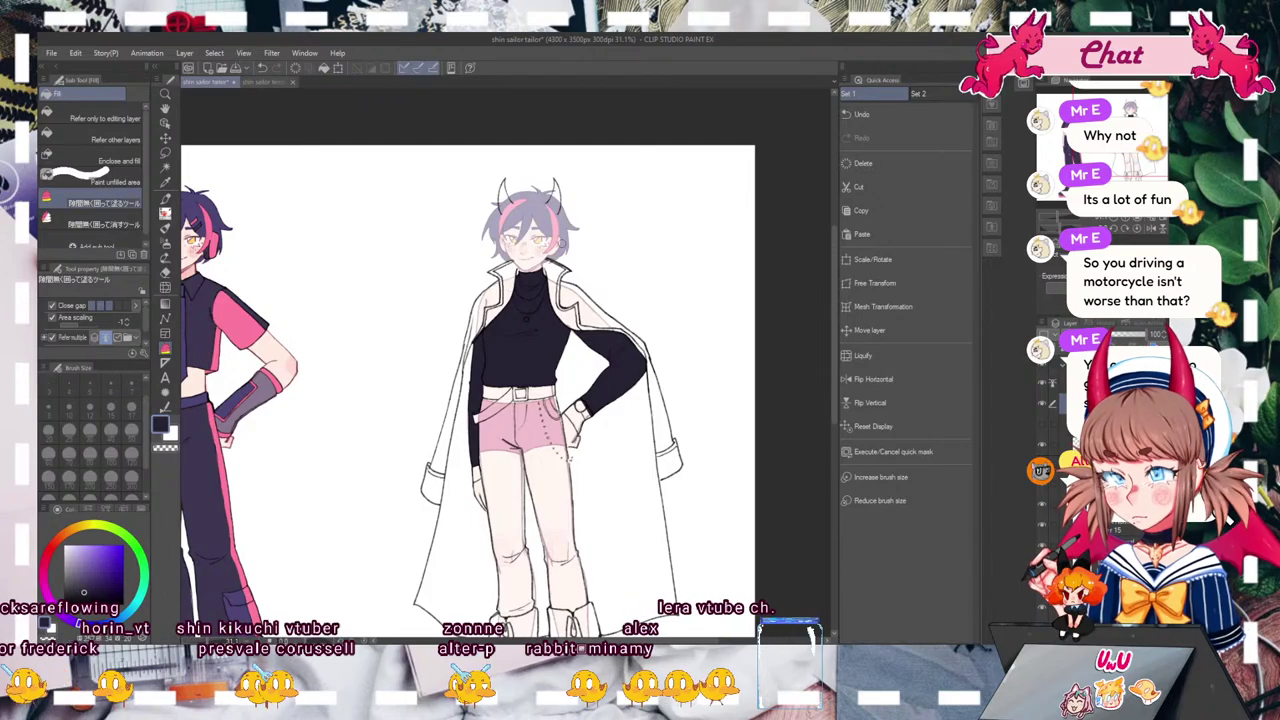
pyautogui.moveTo(505, 365); pyautogui.dragTo(703, 365)
# Step: Raise the opacity of the faded base figure's layer to 100
pyautogui.moveTo(1091, 152); pyautogui.dragTo(1109, 154)
pyautogui.click(1073, 443)
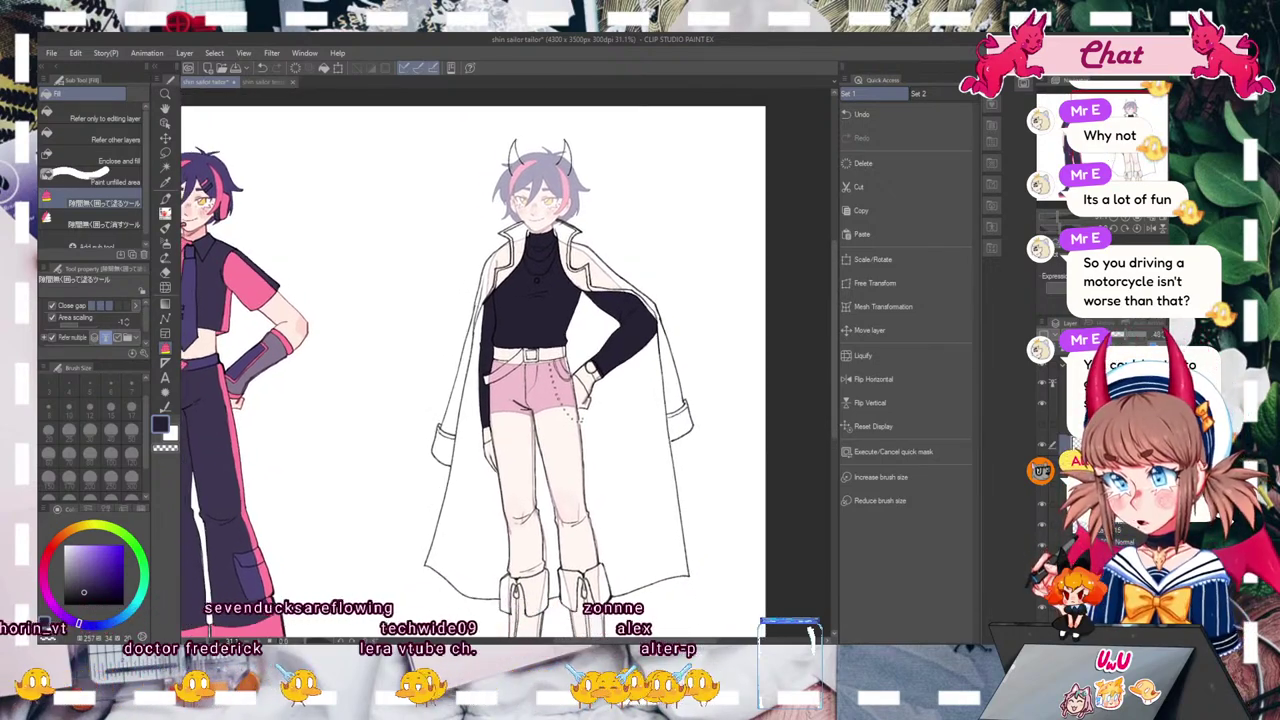
pyautogui.moveTo(1124, 335); pyautogui.dragTo(1141, 336)
pyautogui.moveTo(1109, 154); pyautogui.dragTo(1112, 161)
# Step: Choose a dark blue-grey and fill both trouser legs from the waistband down to the boot cuffs
pyautogui.click(90, 554)
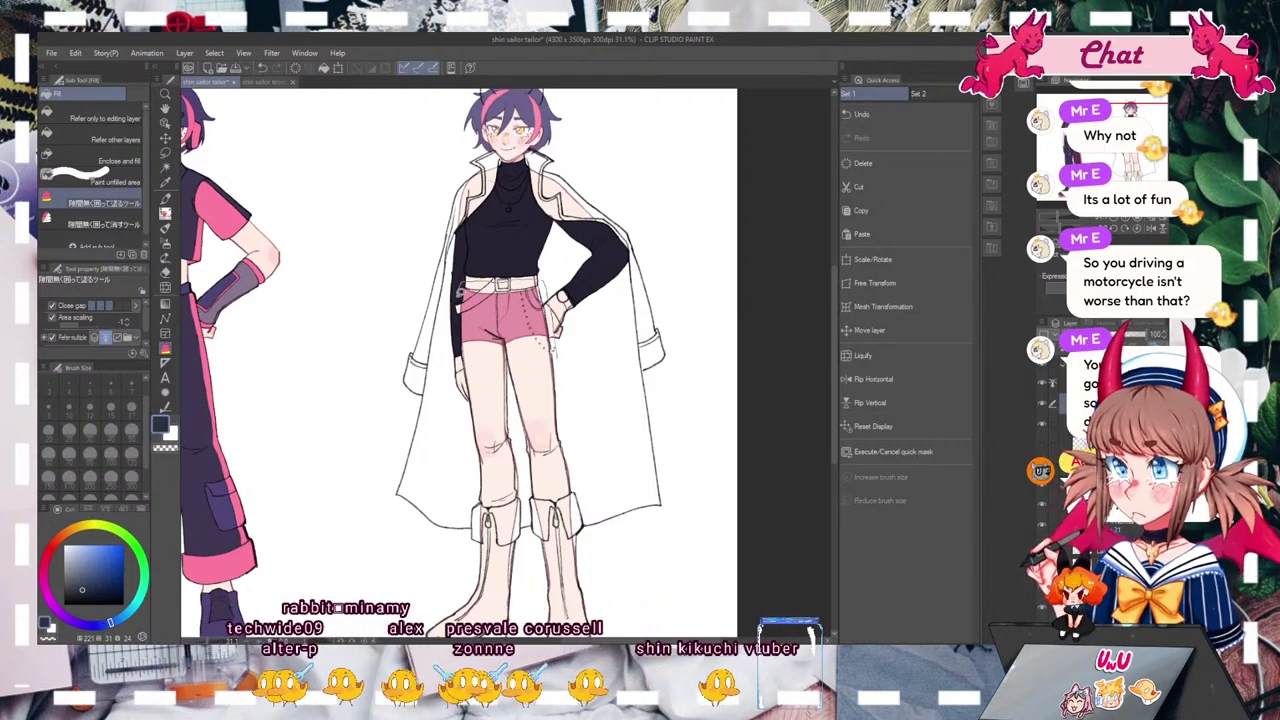
pyautogui.moveTo(527, 485)
pyautogui.mouseDown()
pyautogui.moveTo(583, 474)
pyautogui.moveTo(581, 436)
pyautogui.mouseUp()
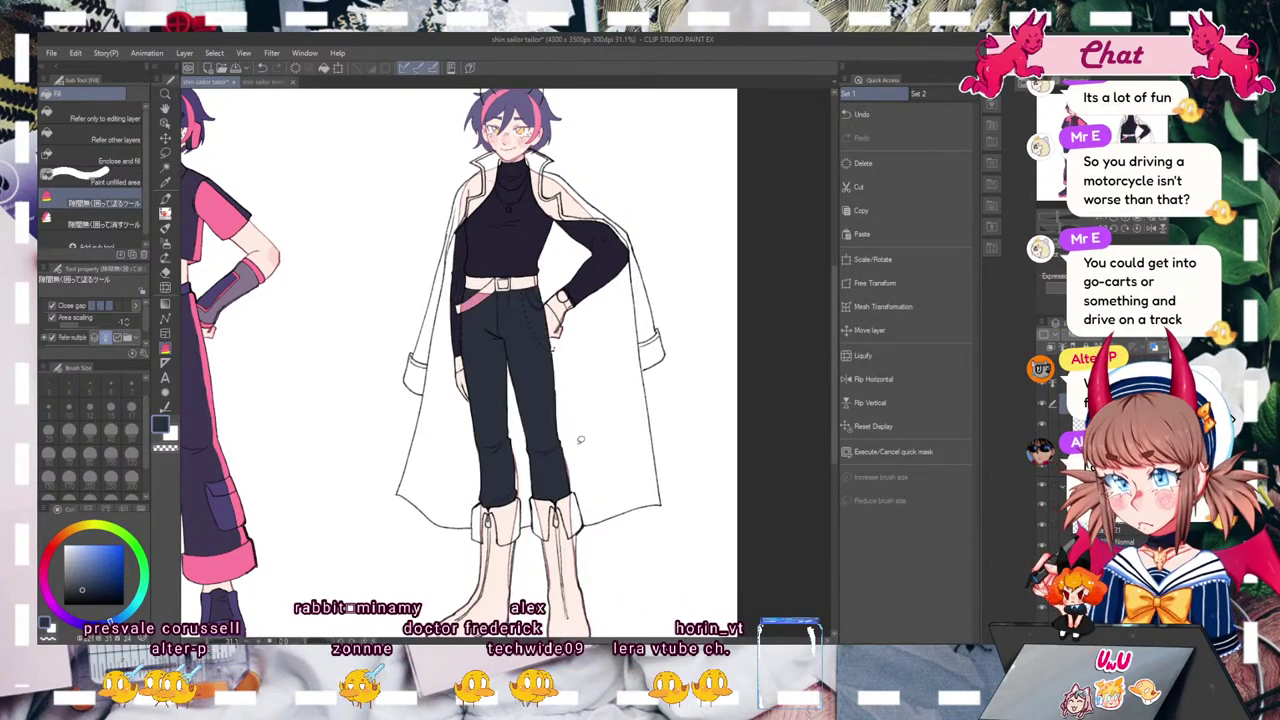
pyautogui.moveTo(553, 349); pyautogui.dragTo(612, 356)
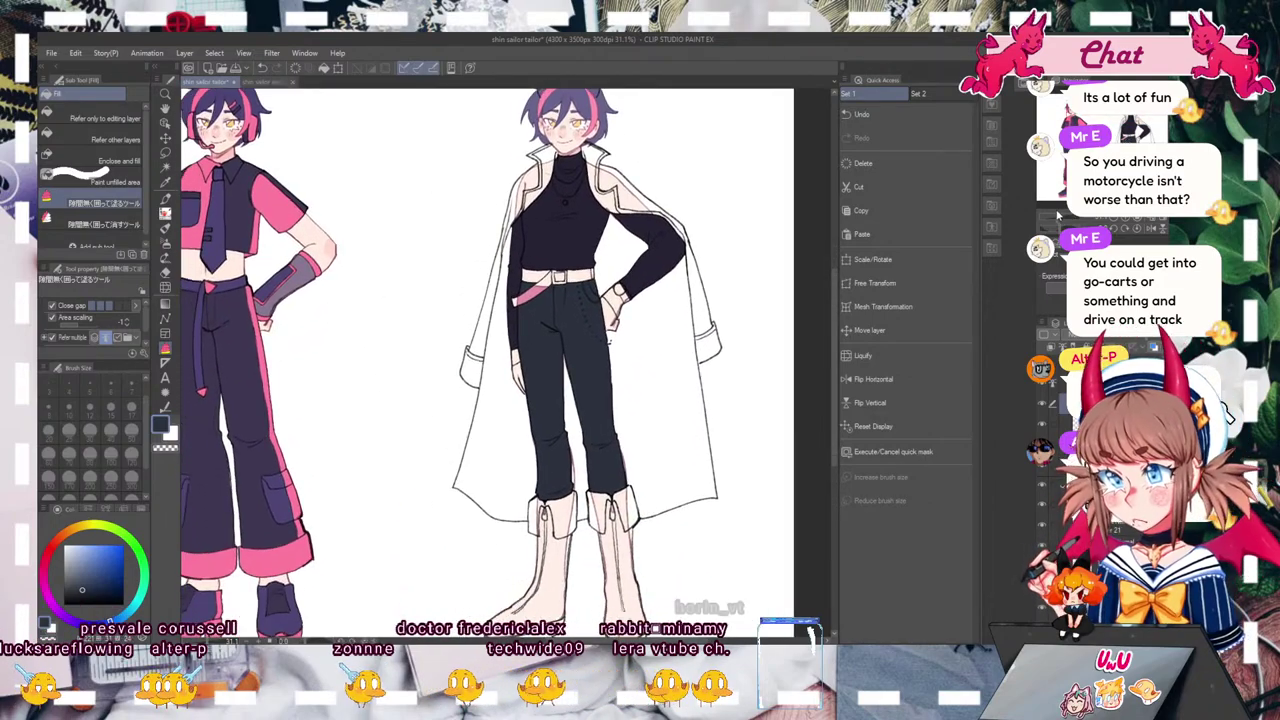
# Step: Fill both cuffed boots, soles included, with the sweater's dark navy
pyautogui.click(1051, 219)
pyautogui.moveTo(1051, 219)
pyautogui.mouseDown()
pyautogui.moveTo(1068, 219)
pyautogui.moveTo(1057, 219)
pyautogui.mouseUp()
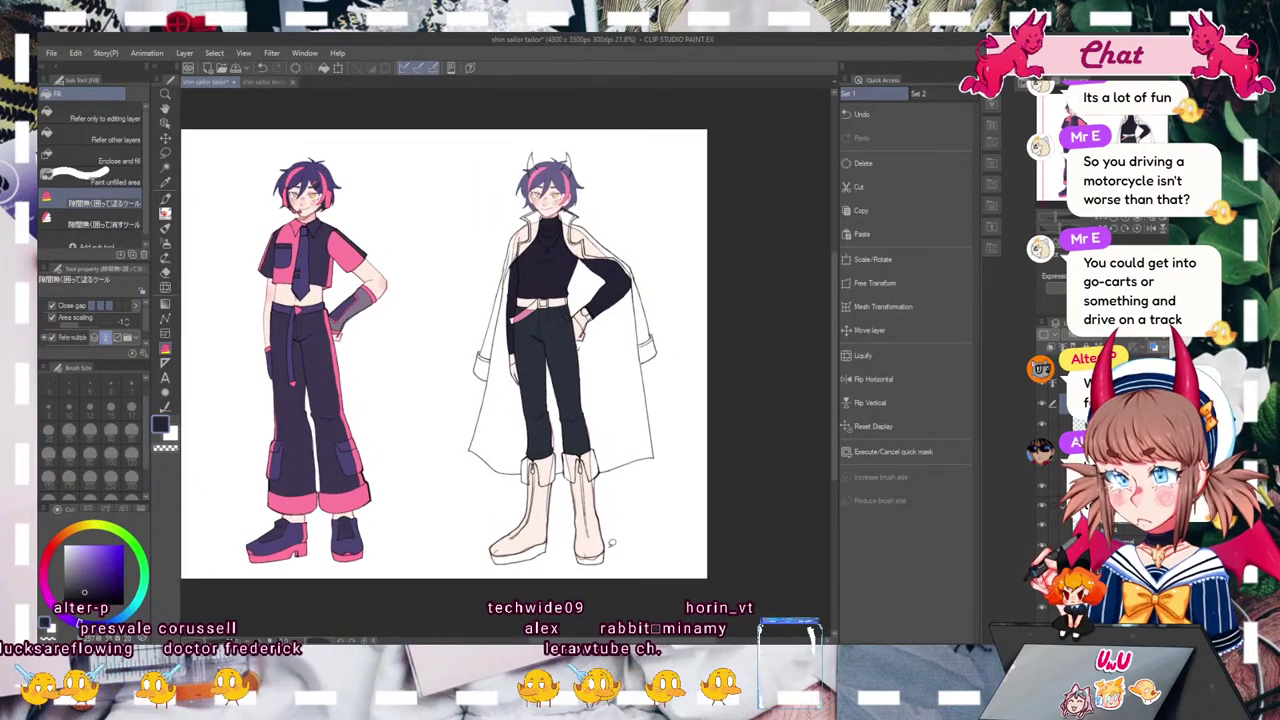
pyautogui.click(571, 549)
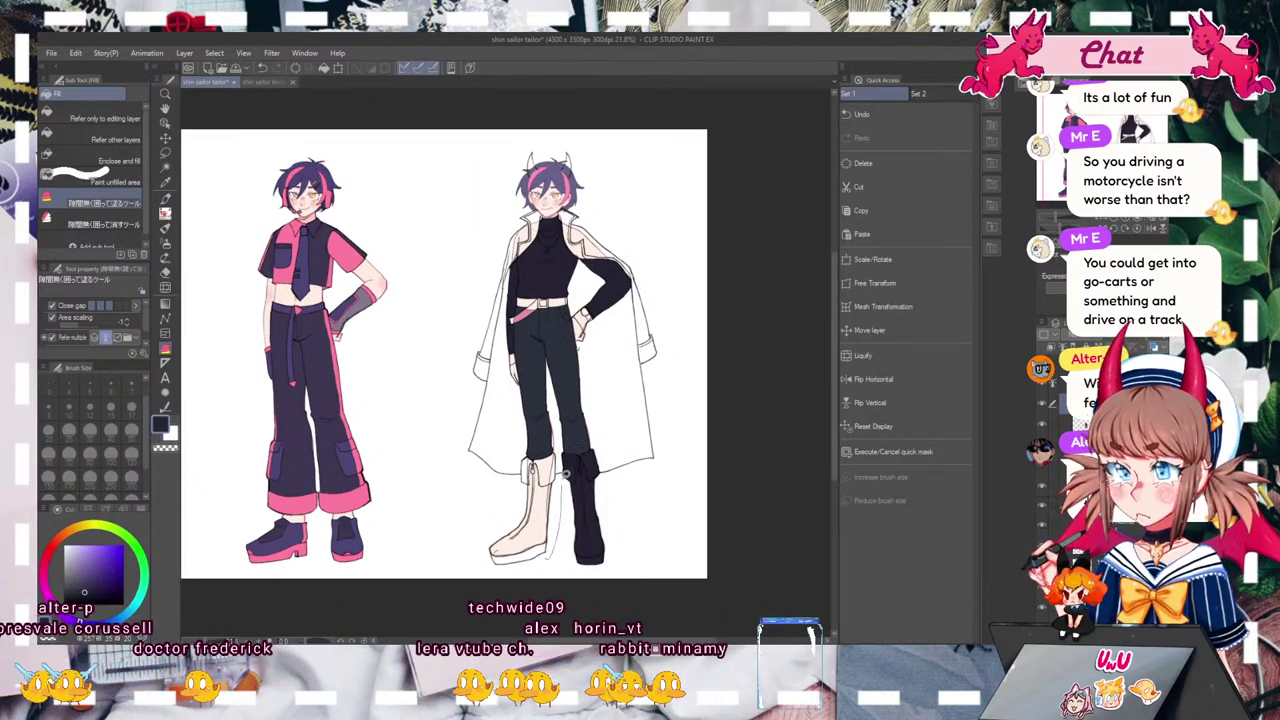
pyautogui.click(518, 520)
pyautogui.moveTo(700, 380); pyautogui.dragTo(687, 403)
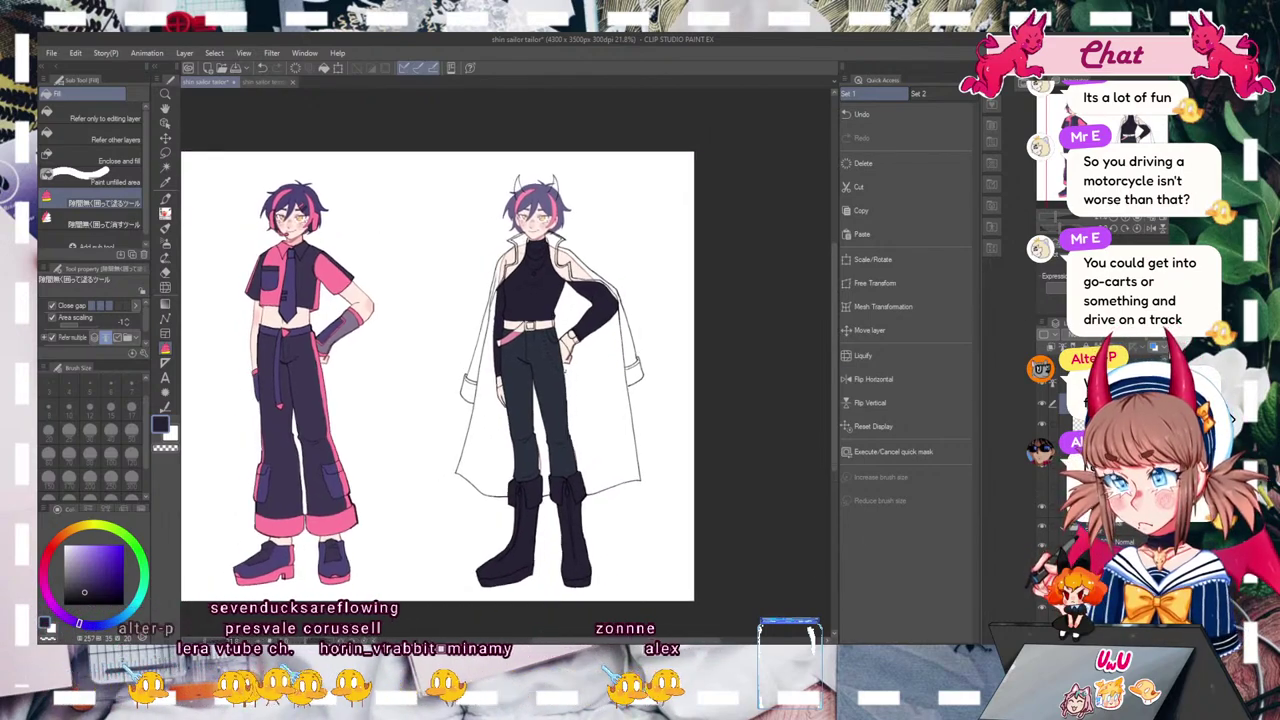
# Step: Sample the pink from the other outfit's trouser cuff and fill the coat lining behind the body and legs
pyautogui.keyDown('alt'); pyautogui.click(324, 512); pyautogui.keyUp('alt')
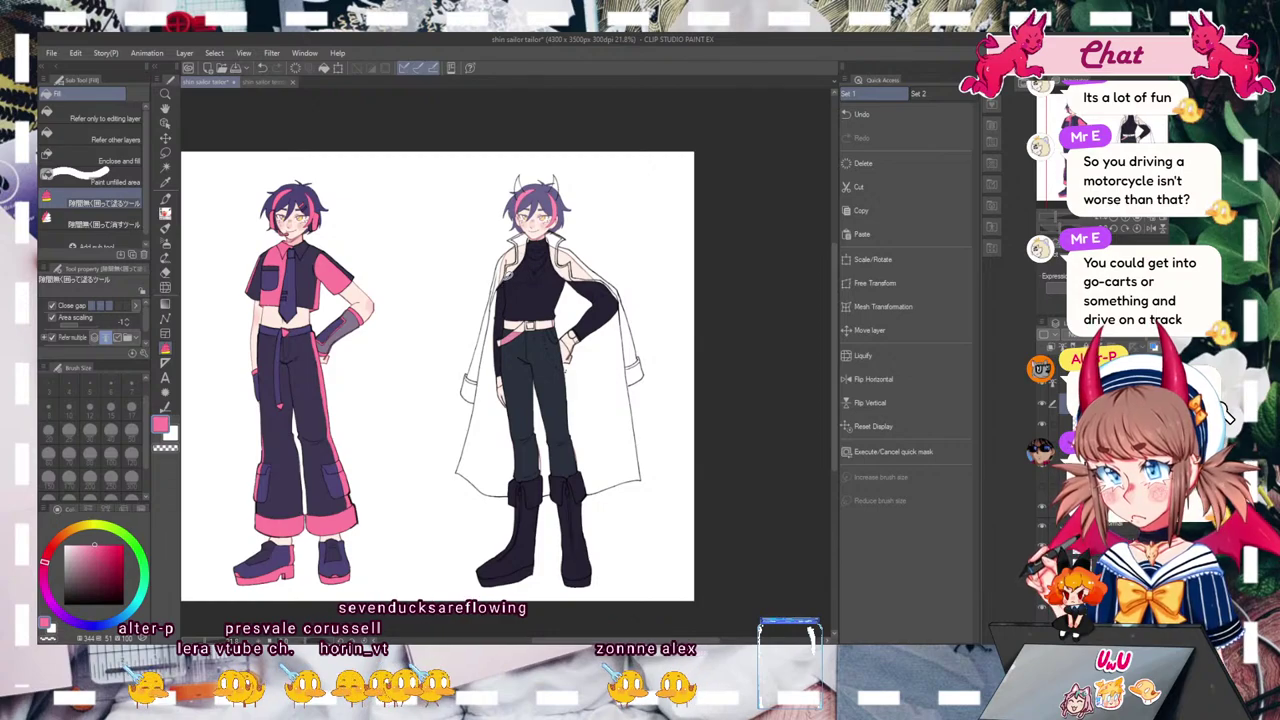
pyautogui.moveTo(508, 388); pyautogui.dragTo(501, 284)
pyautogui.moveTo(586, 282); pyautogui.dragTo(628, 294)
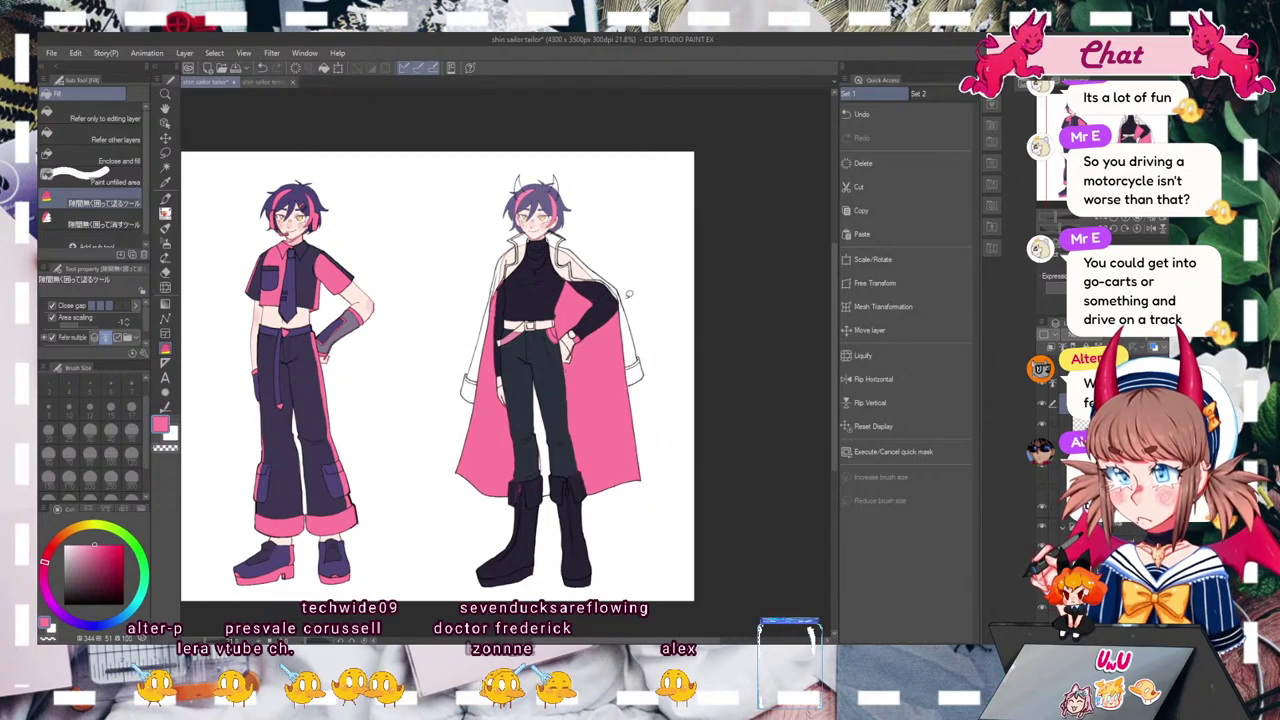
pyautogui.moveTo(553, 497); pyautogui.dragTo(538, 348)
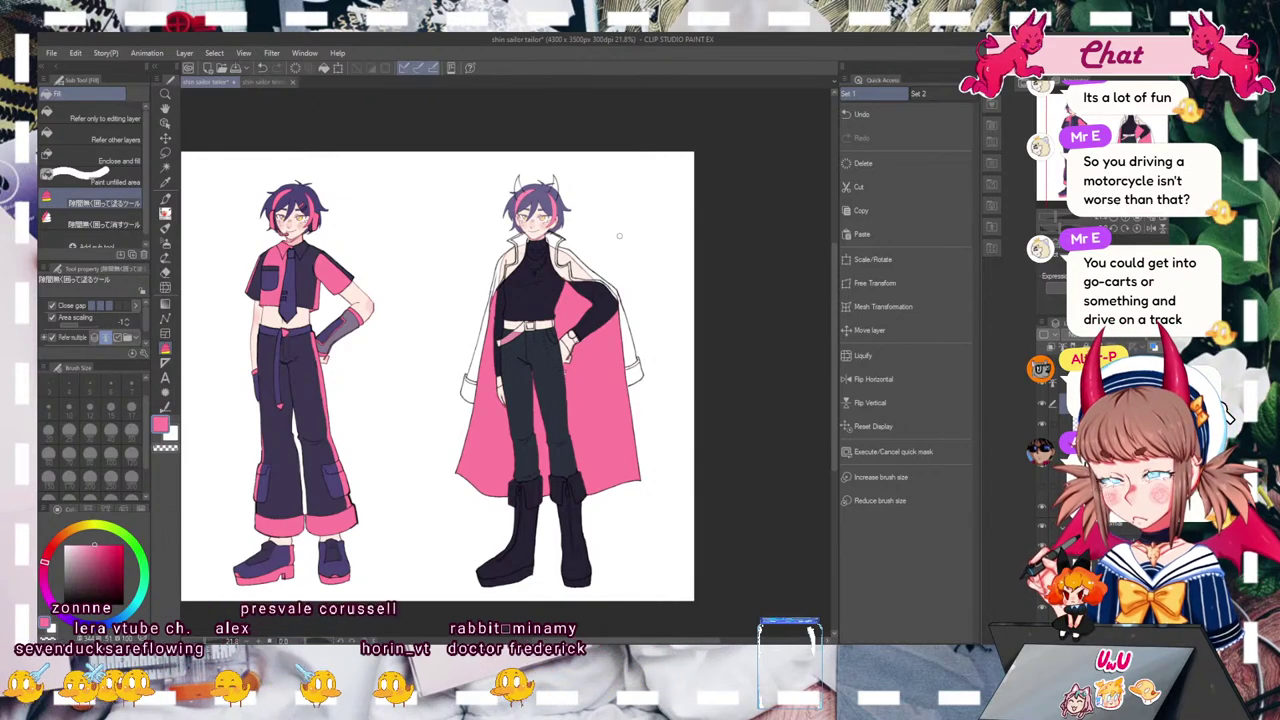
# Step: Fill the draped coat's outer shoulders and hanging sleeves with dark navy and lighten them to a muted purple-navy
pyautogui.click(1161, 218)
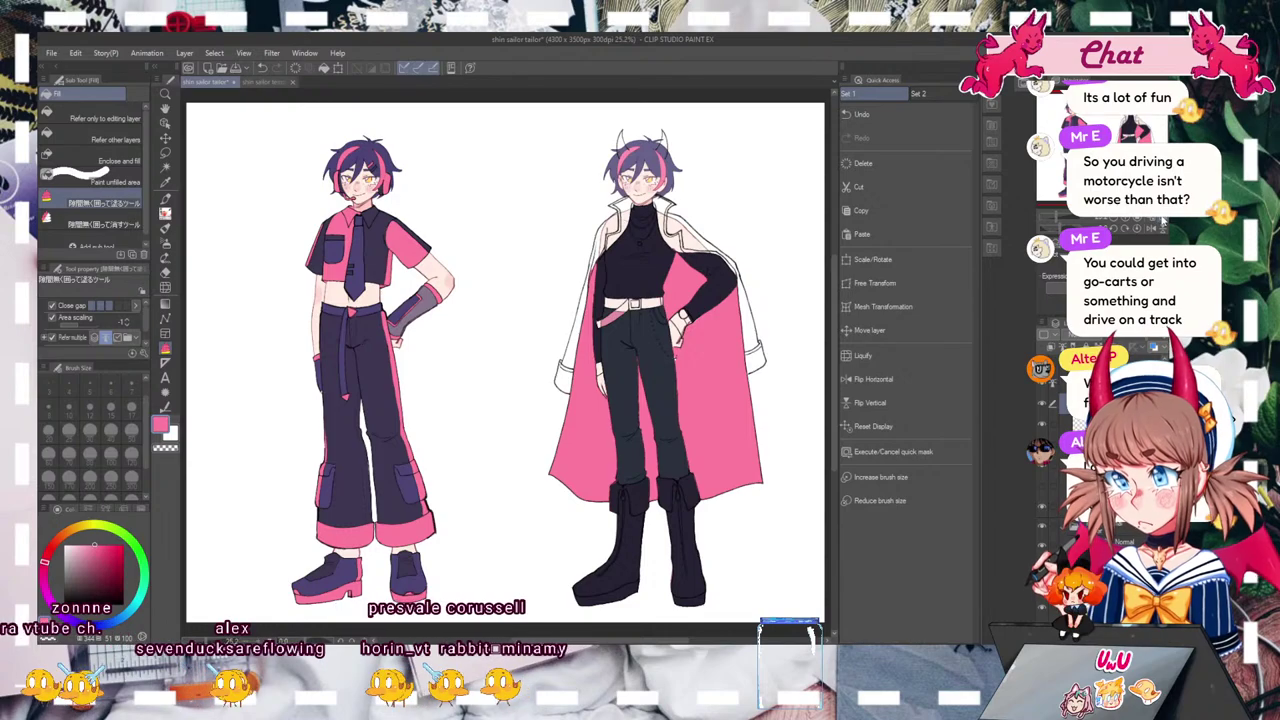
pyautogui.moveTo(1108, 147); pyautogui.dragTo(1122, 146)
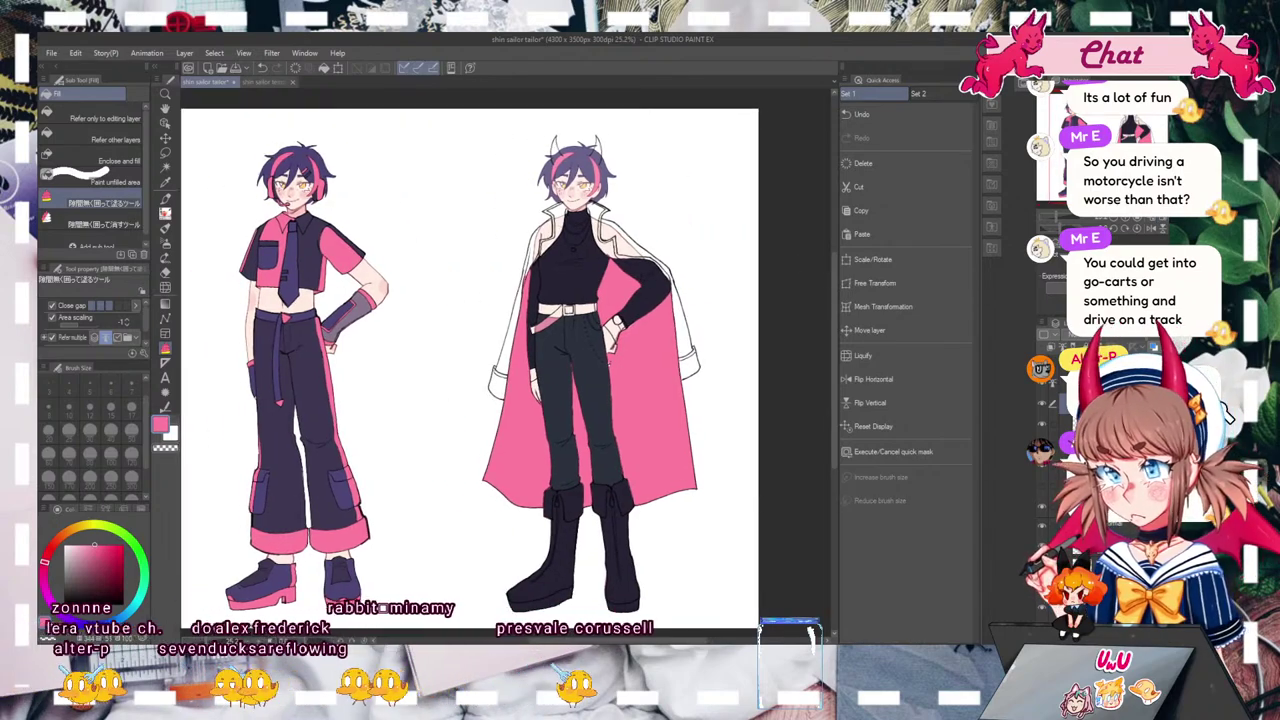
pyautogui.click(79, 623)
pyautogui.click(86, 585)
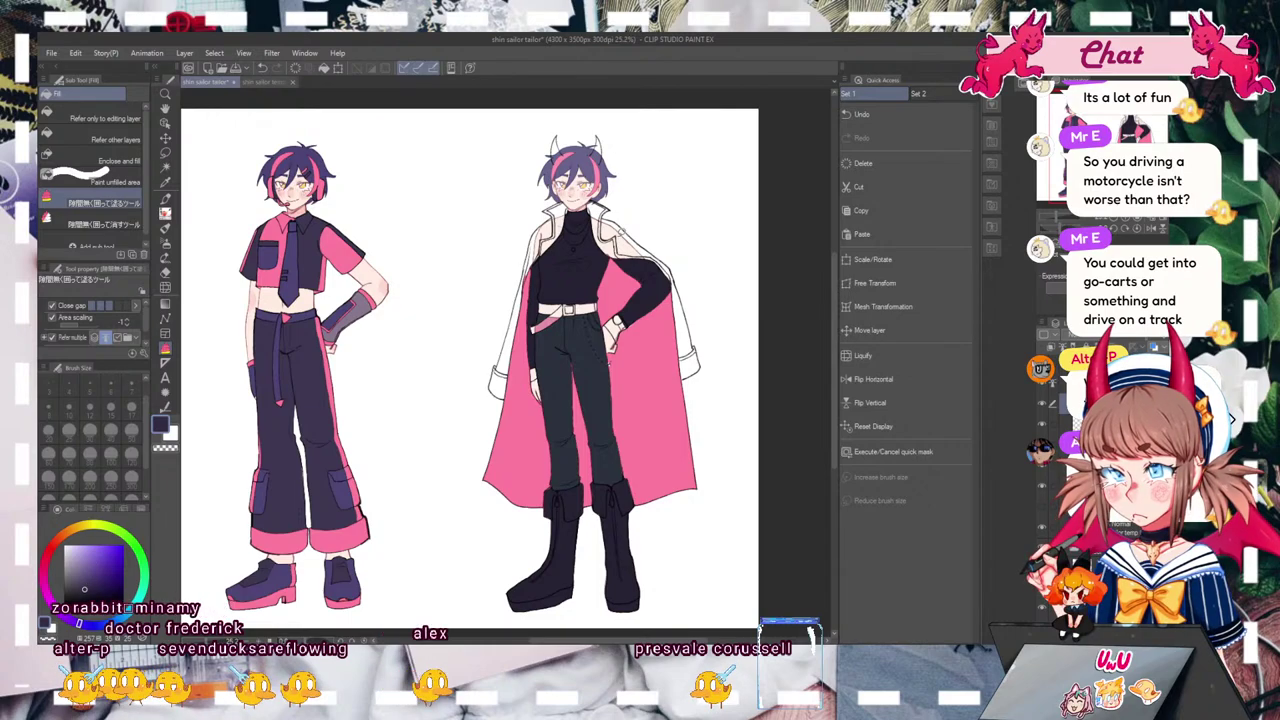
pyautogui.moveTo(598, 204); pyautogui.dragTo(614, 248)
pyautogui.moveTo(700, 268)
pyautogui.mouseDown()
pyautogui.moveTo(652, 208)
pyautogui.moveTo(618, 197)
pyautogui.moveTo(695, 267)
pyautogui.moveTo(606, 191)
pyautogui.moveTo(660, 272)
pyautogui.moveTo(668, 376)
pyautogui.moveTo(708, 252)
pyautogui.mouseUp()
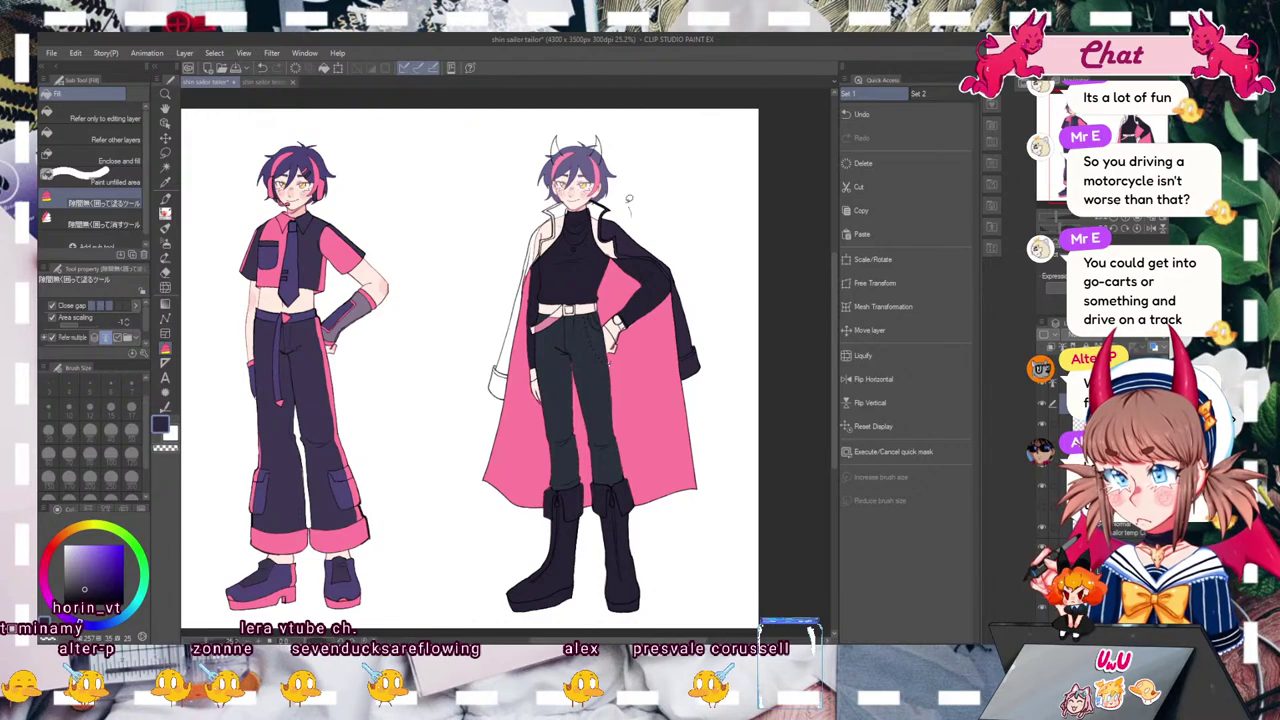
pyautogui.moveTo(548, 198)
pyautogui.mouseDown()
pyautogui.moveTo(469, 366)
pyautogui.moveTo(516, 402)
pyautogui.moveTo(556, 198)
pyautogui.mouseUp()
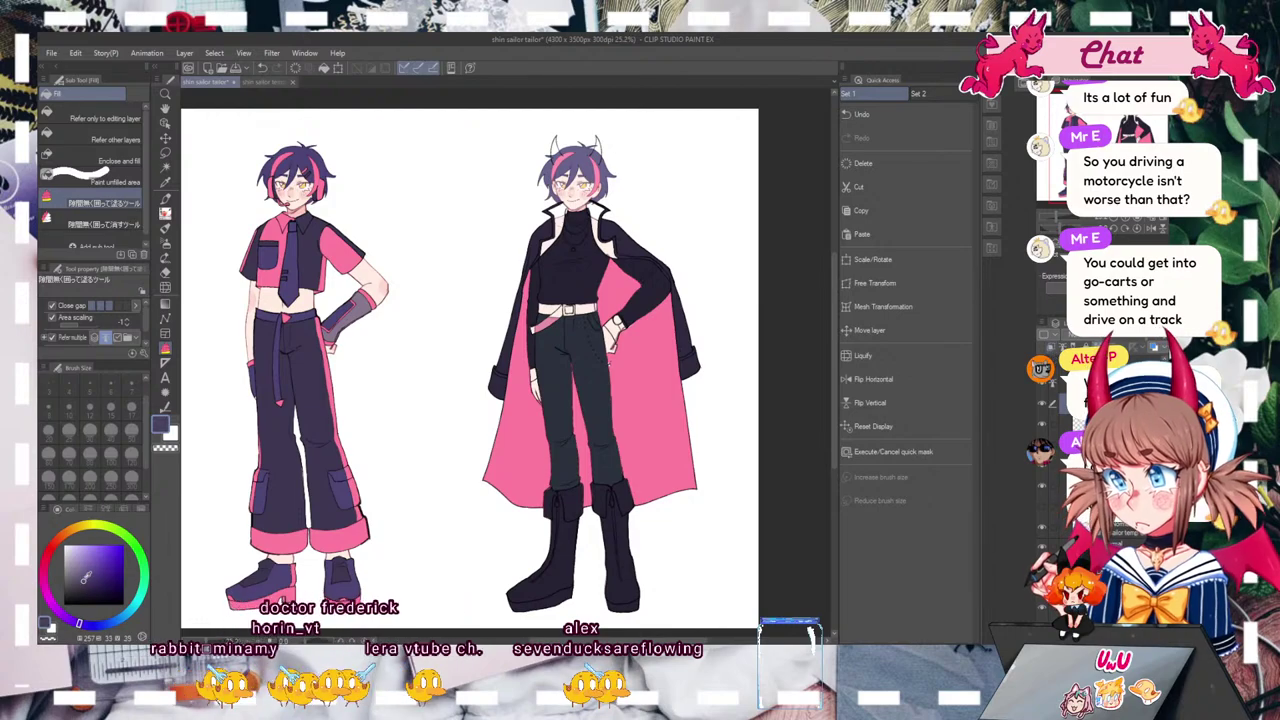
pyautogui.moveTo(609, 363); pyautogui.dragTo(529, 365)
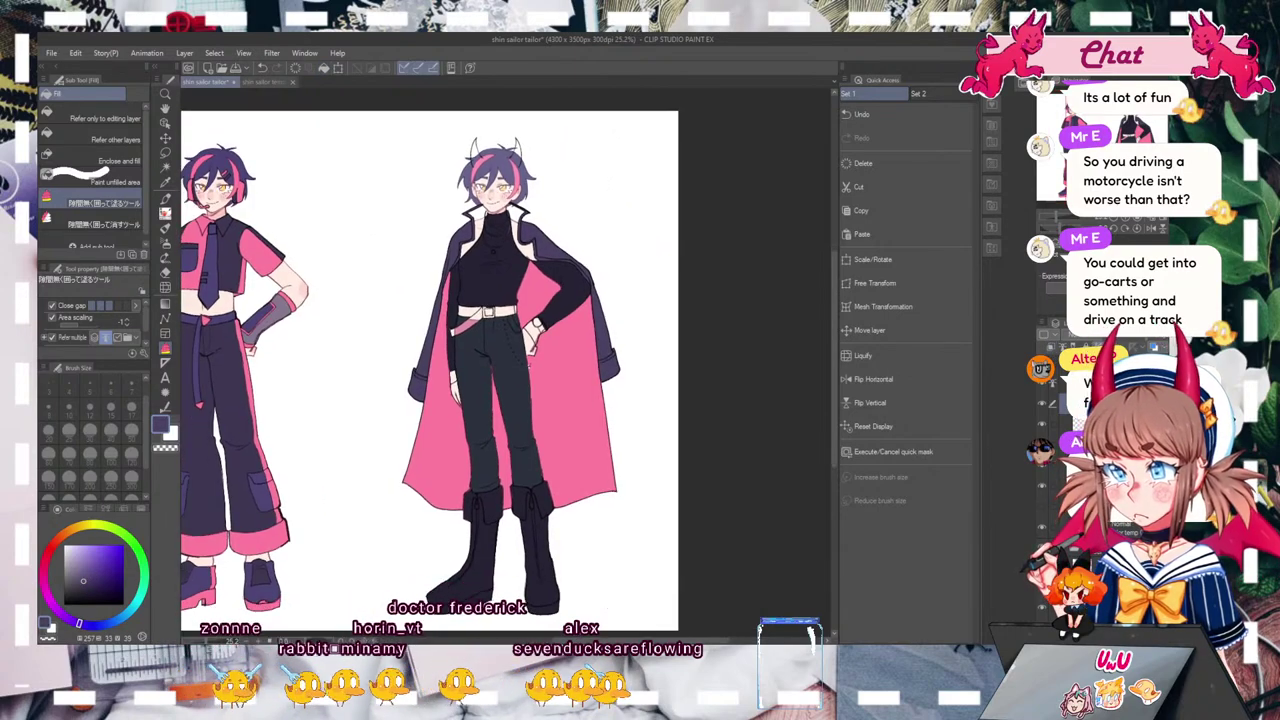
# Step: Check both outfits side by side by flipping the artwork horizontally and back
pyautogui.hscroll(-4, 506, 370)
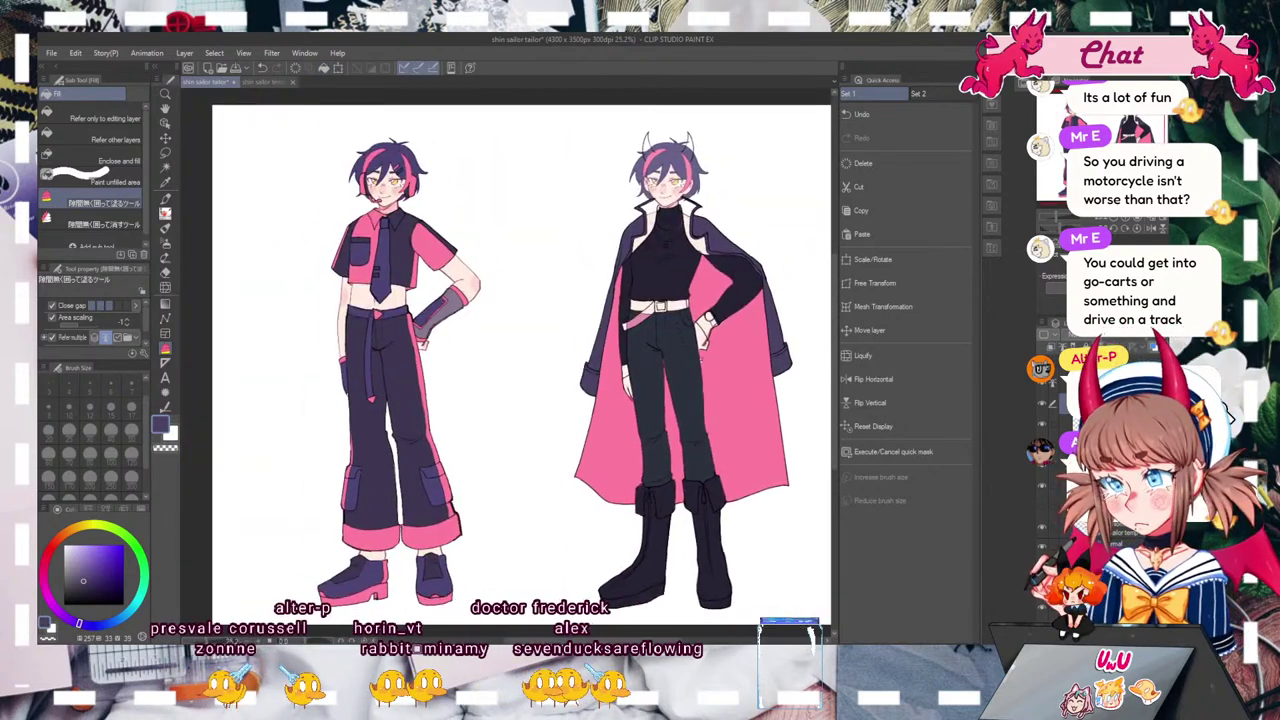
pyautogui.moveTo(701, 358); pyautogui.dragTo(579, 340)
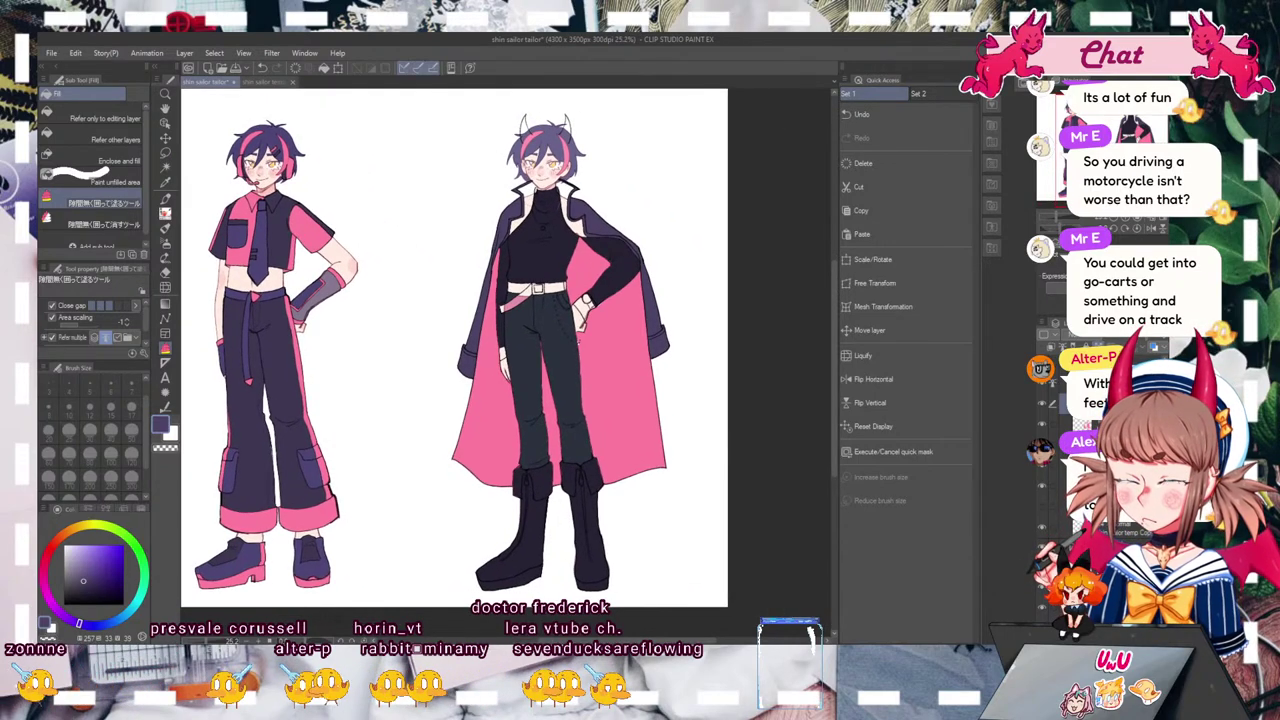
pyautogui.click(873, 379)
pyautogui.click(873, 379)
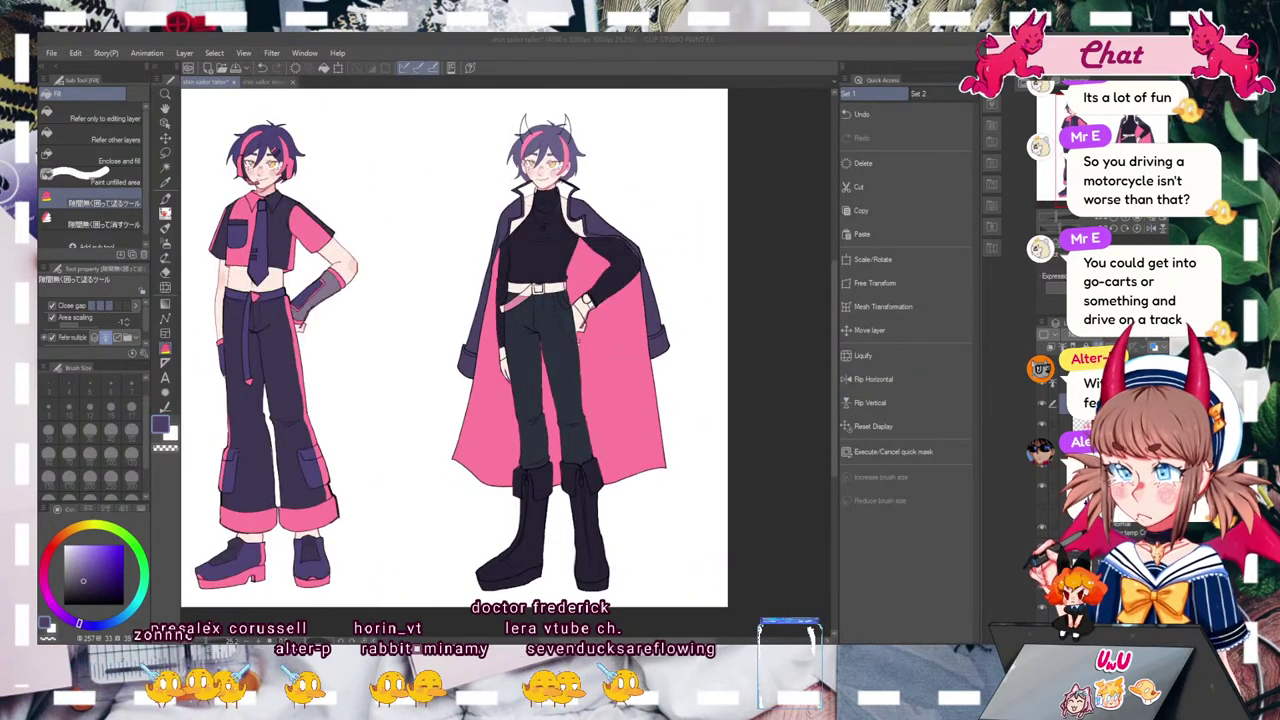
pyautogui.click(1164, 221)
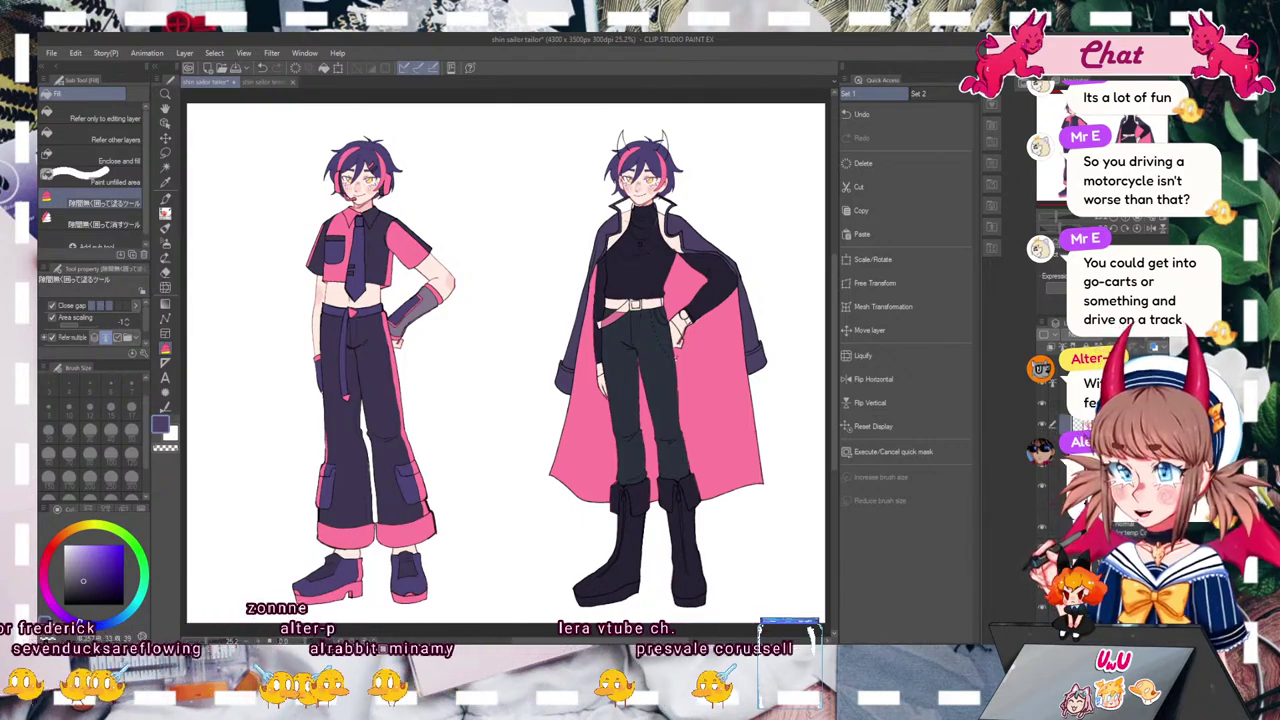
# Step: Sample the lining pink, close the gap beside the neck with the Muk 04 Round brush, and fill the inner collar on the bent-arm side
pyautogui.keyDown('alt'); pyautogui.click(722, 423); pyautogui.keyUp('alt')
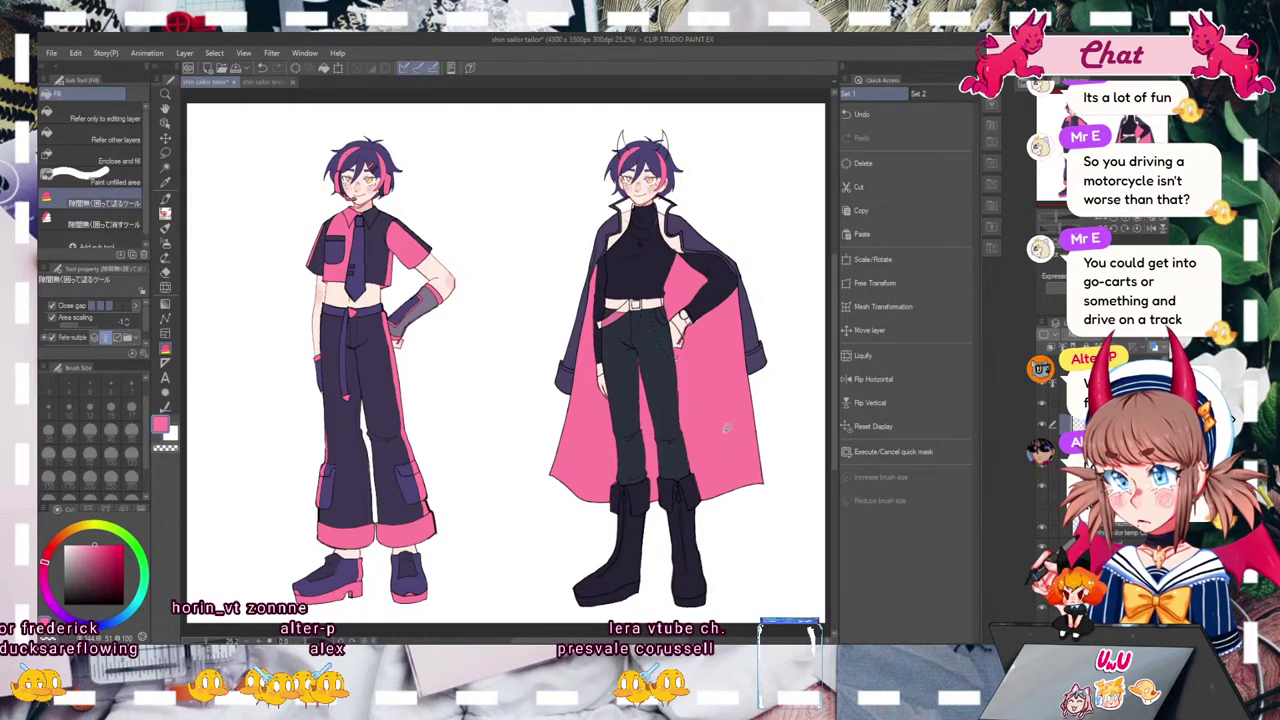
pyautogui.moveTo(676, 356); pyautogui.dragTo(545, 433)
pyautogui.moveTo(500, 270)
pyautogui.mouseDown()
pyautogui.moveTo(663, 396)
pyautogui.moveTo(603, 282)
pyautogui.moveTo(580, 312)
pyautogui.moveTo(636, 404)
pyautogui.moveTo(656, 388)
pyautogui.mouseUp()
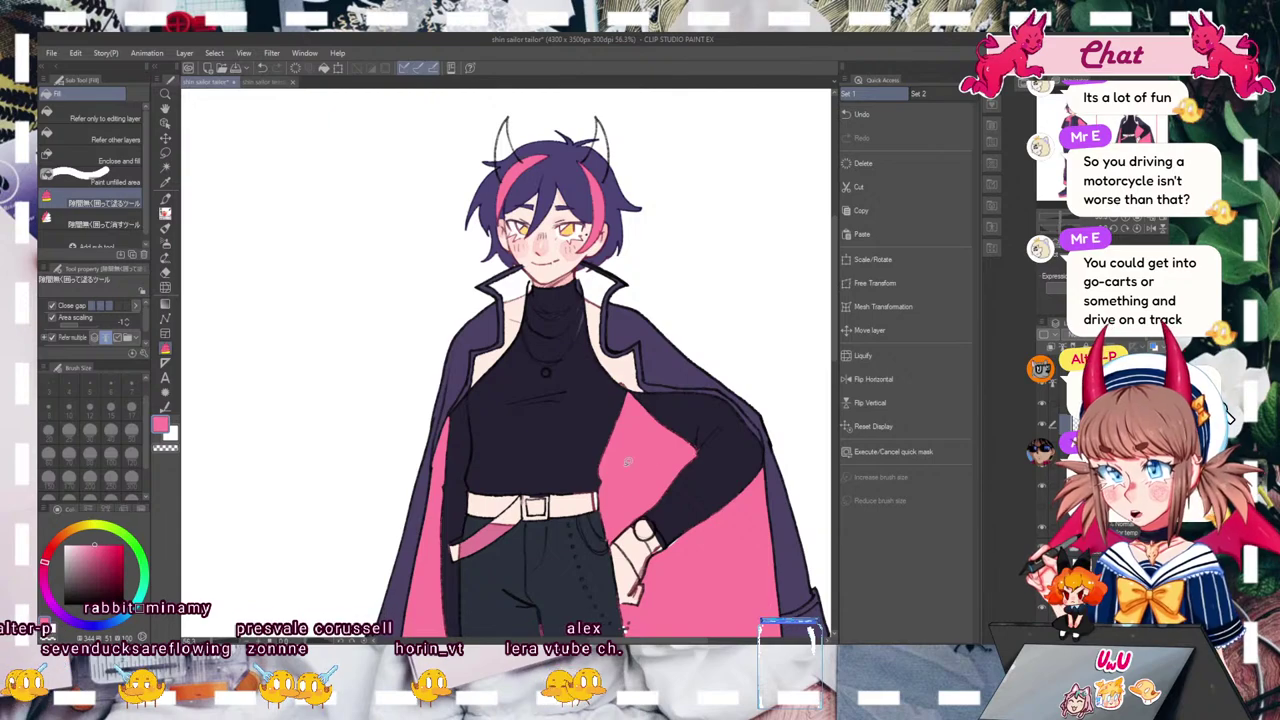
pyautogui.press('b')
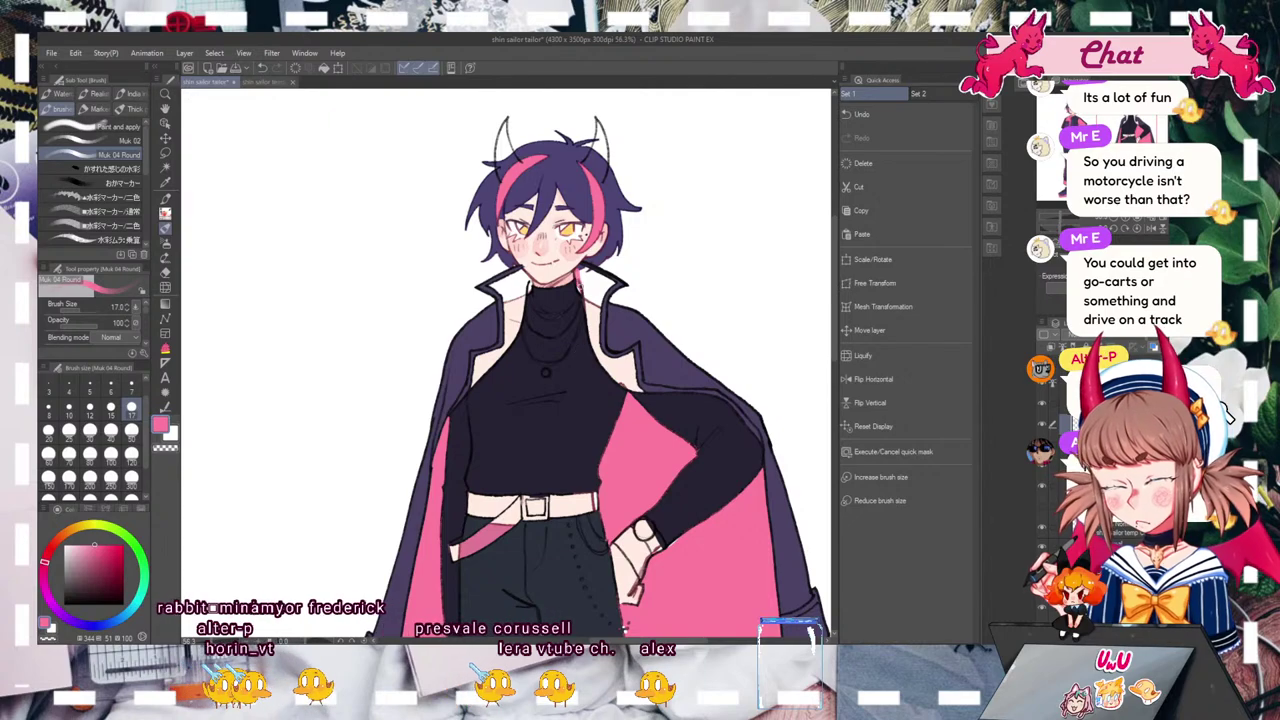
pyautogui.click(166, 352)
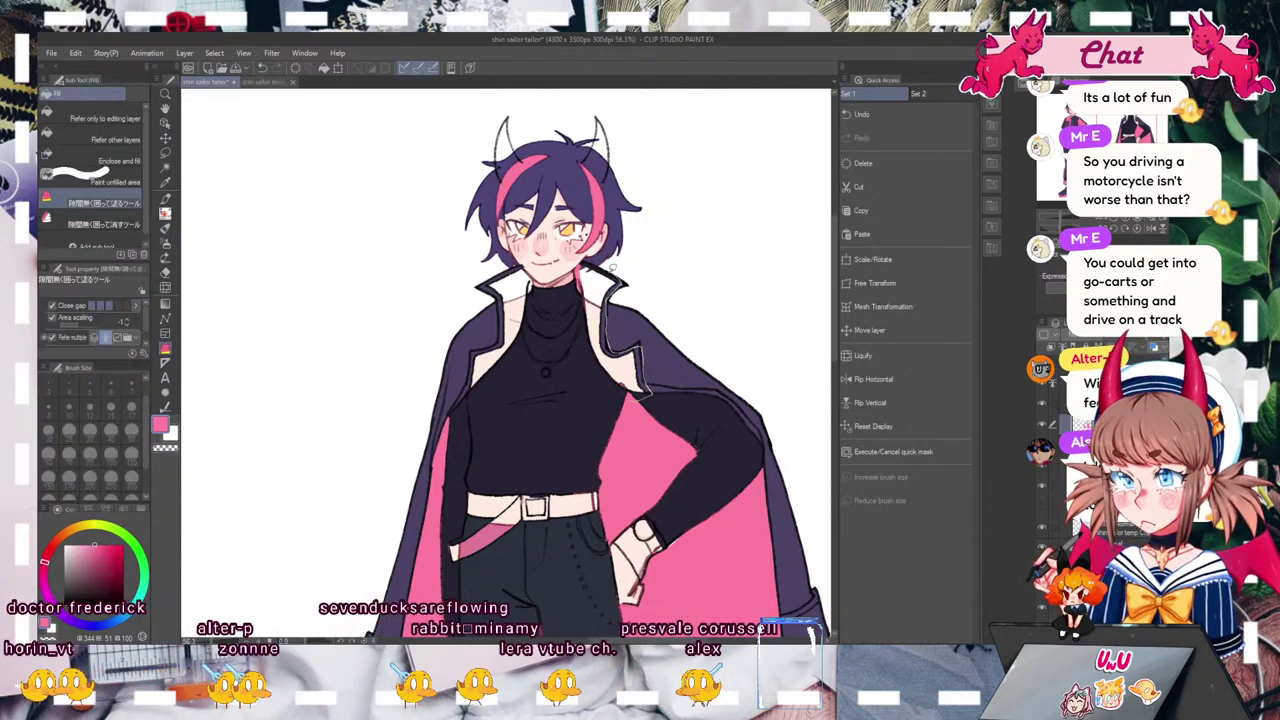
pyautogui.click(647, 390)
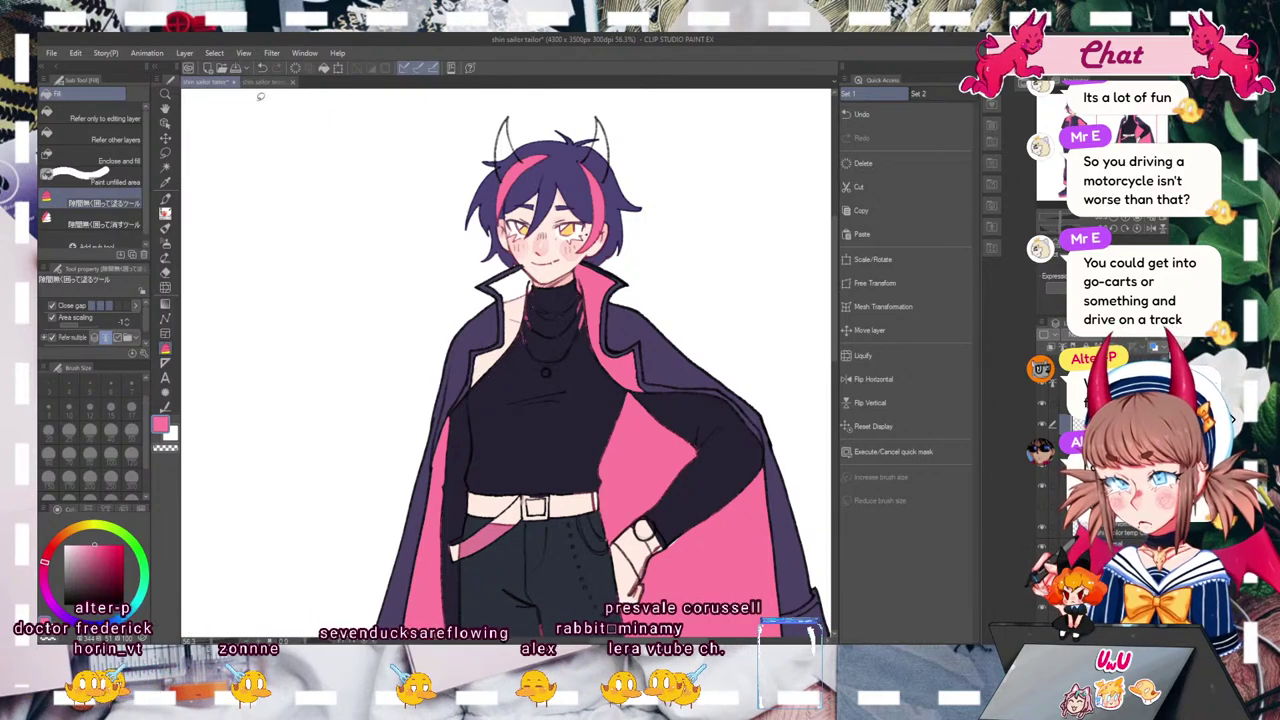
# Step: Fill the inner collar and lapel on the hanging-arm side with the same pink
pyautogui.click(165, 205)
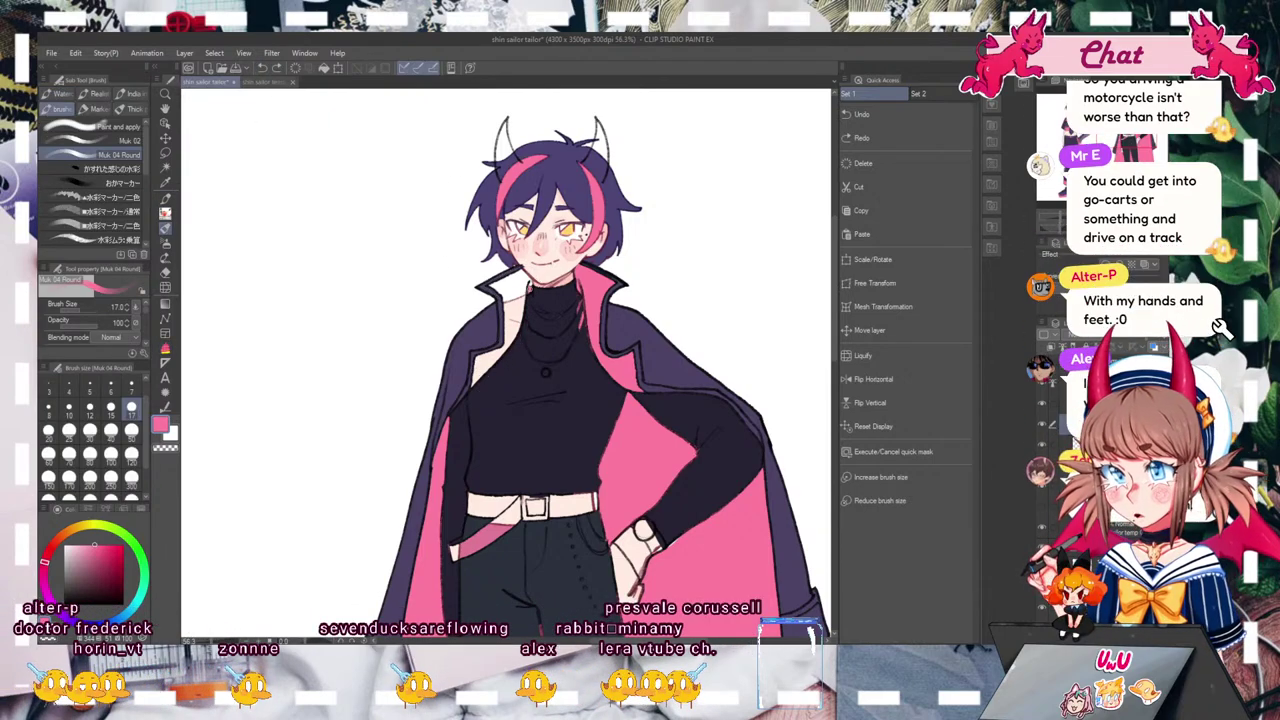
pyautogui.press('g')
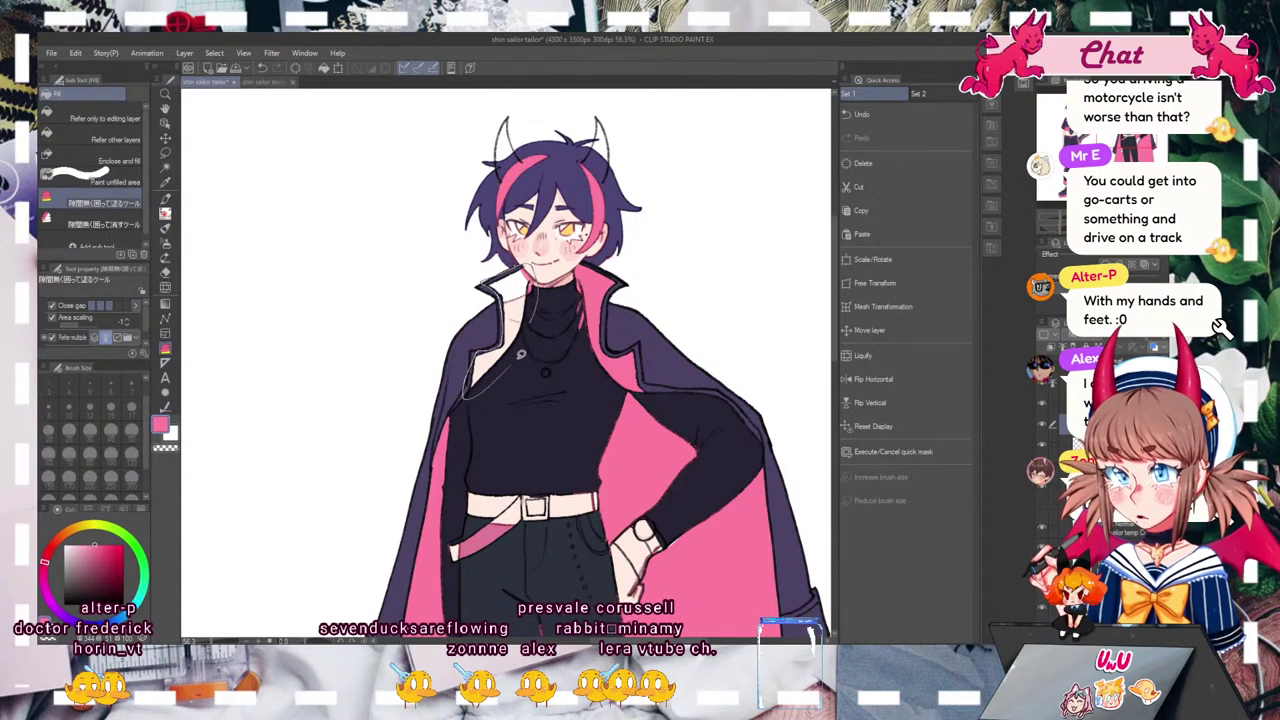
pyautogui.click(510, 365)
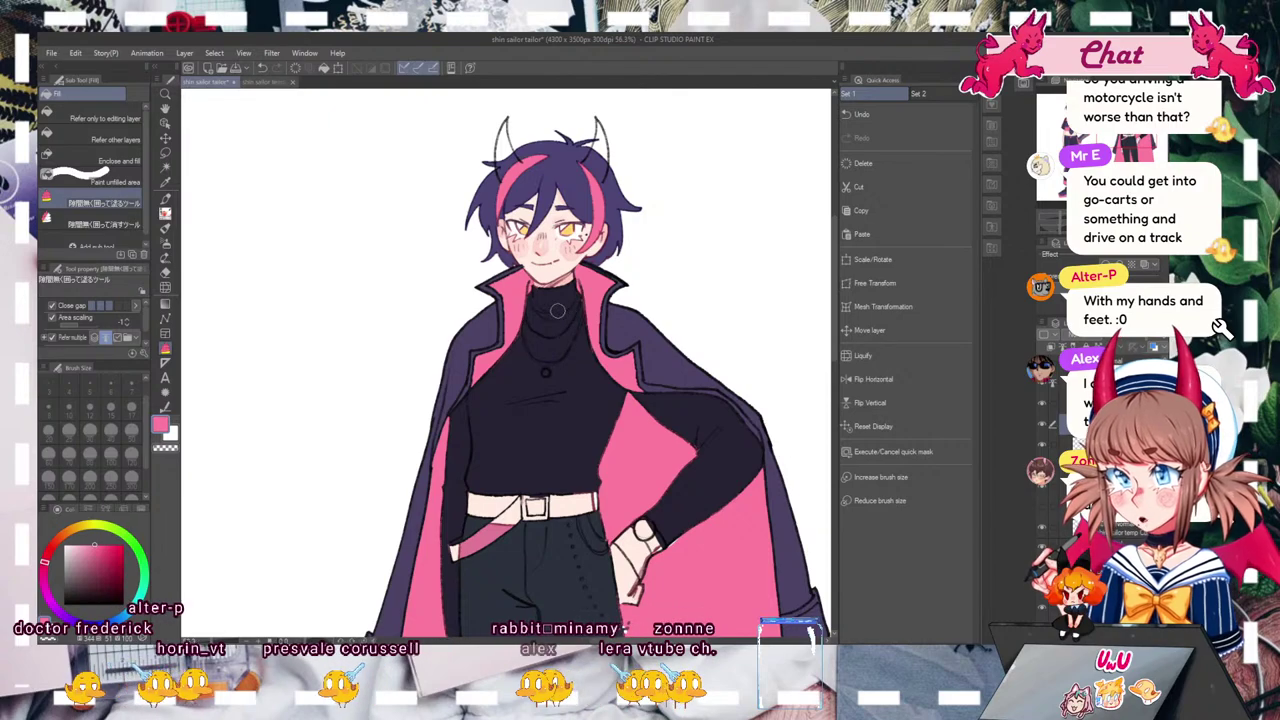
# Step: Sample the sweater's dark navy and fill the fingers and palms of both hands as gloves, leaving the wrists bare
pyautogui.moveTo(1060, 222); pyautogui.dragTo(1055, 224)
pyautogui.moveTo(1100, 145); pyautogui.dragTo(1100, 156)
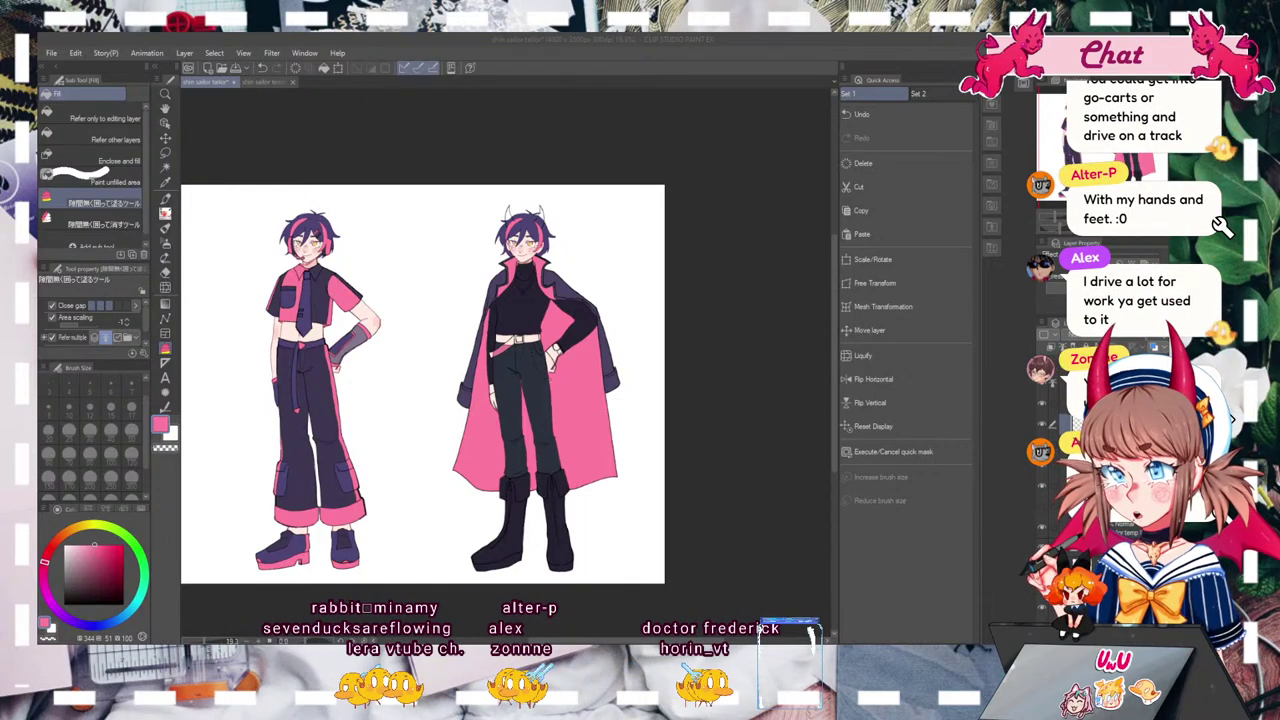
pyautogui.keyDown('alt'); pyautogui.click(584, 318); pyautogui.keyUp('alt')
pyautogui.moveTo(1054, 222); pyautogui.dragTo(1076, 222)
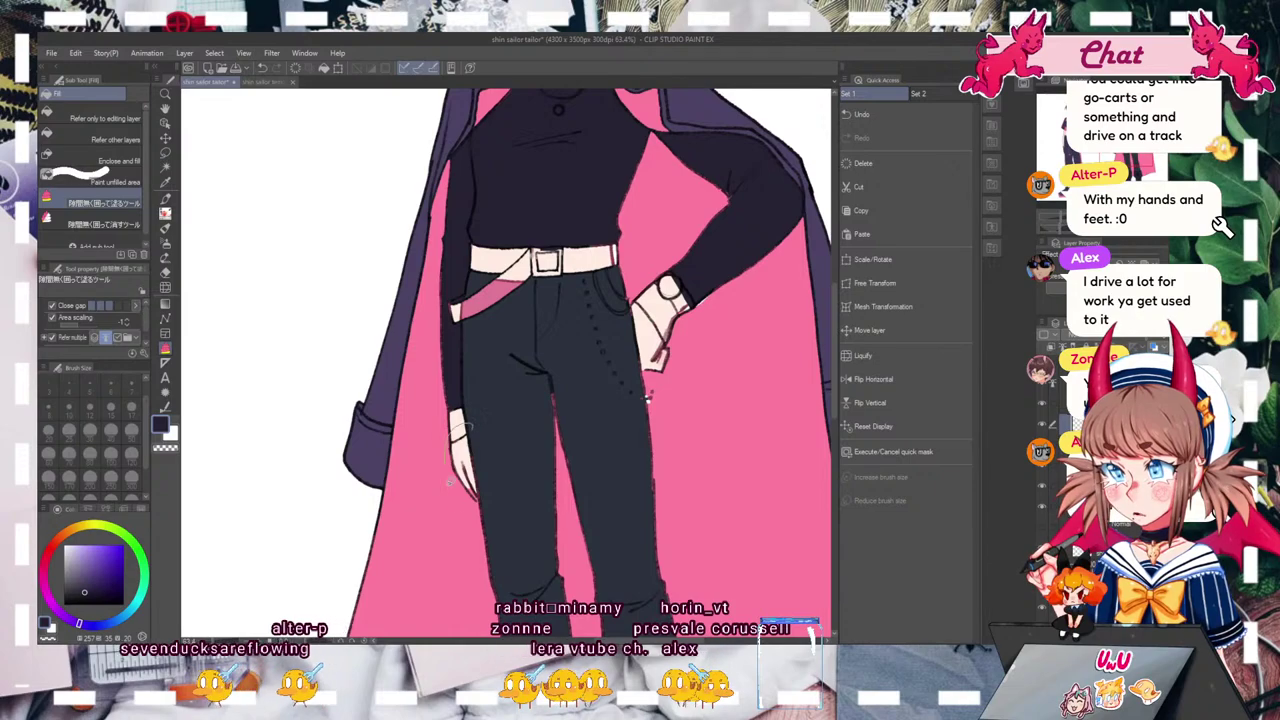
pyautogui.moveTo(446, 457); pyautogui.dragTo(476, 492)
pyautogui.moveTo(686, 322)
pyautogui.mouseDown()
pyautogui.moveTo(650, 388)
pyautogui.moveTo(634, 330)
pyautogui.mouseUp()
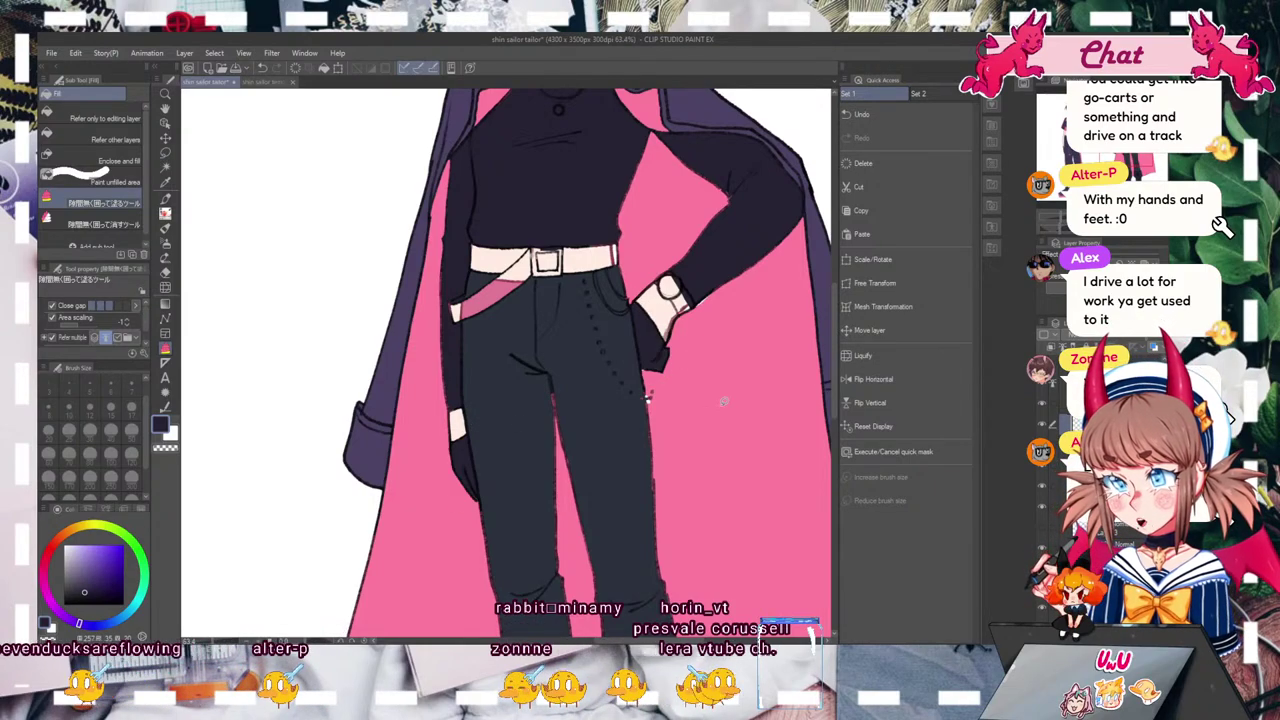
# Step: Sample the lining pink and brush over the unfilled specks beside the dotted chain at the trouser hip
pyautogui.keyDown('alt'); pyautogui.click(749, 468); pyautogui.keyUp('alt')
pyautogui.click(165, 228)
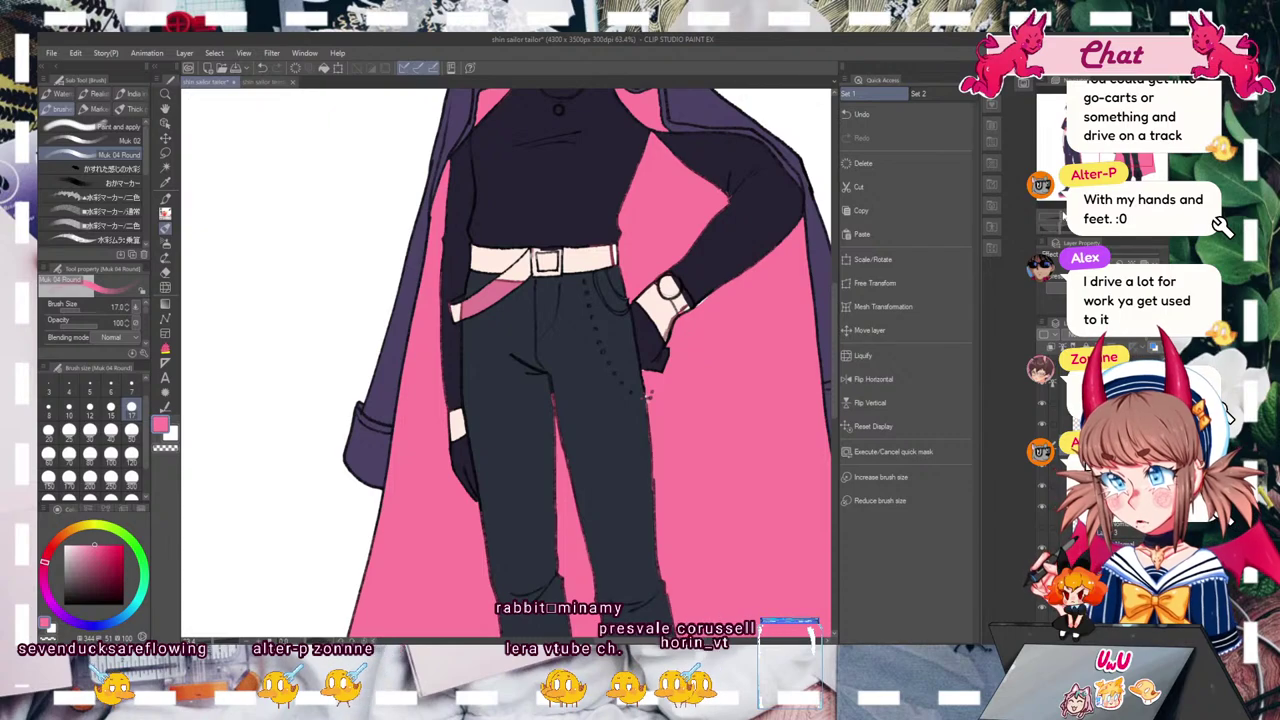
pyautogui.scroll(-5, 520, 372)
pyautogui.scroll(3, 520, 372)
pyautogui.moveTo(520, 372); pyautogui.dragTo(520, 438)
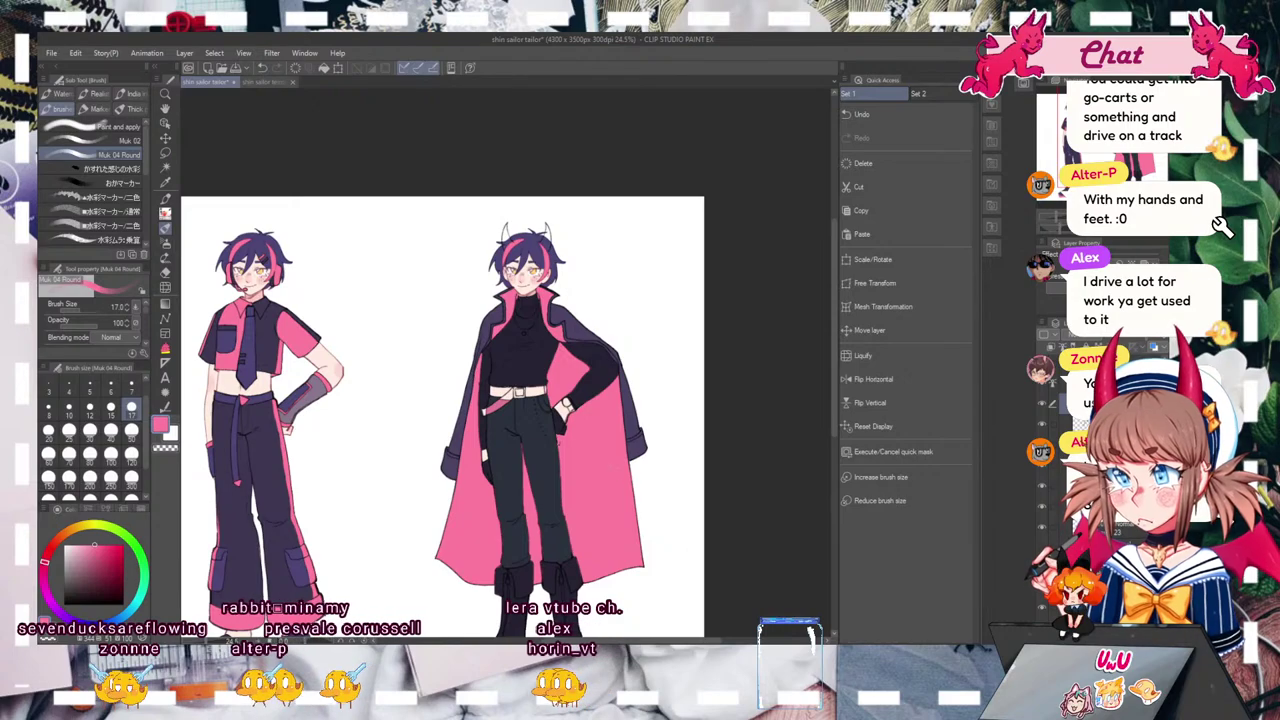
# Step: Choose a hot pink and fill both horns with the closed-area fill tool
pyautogui.press('g')
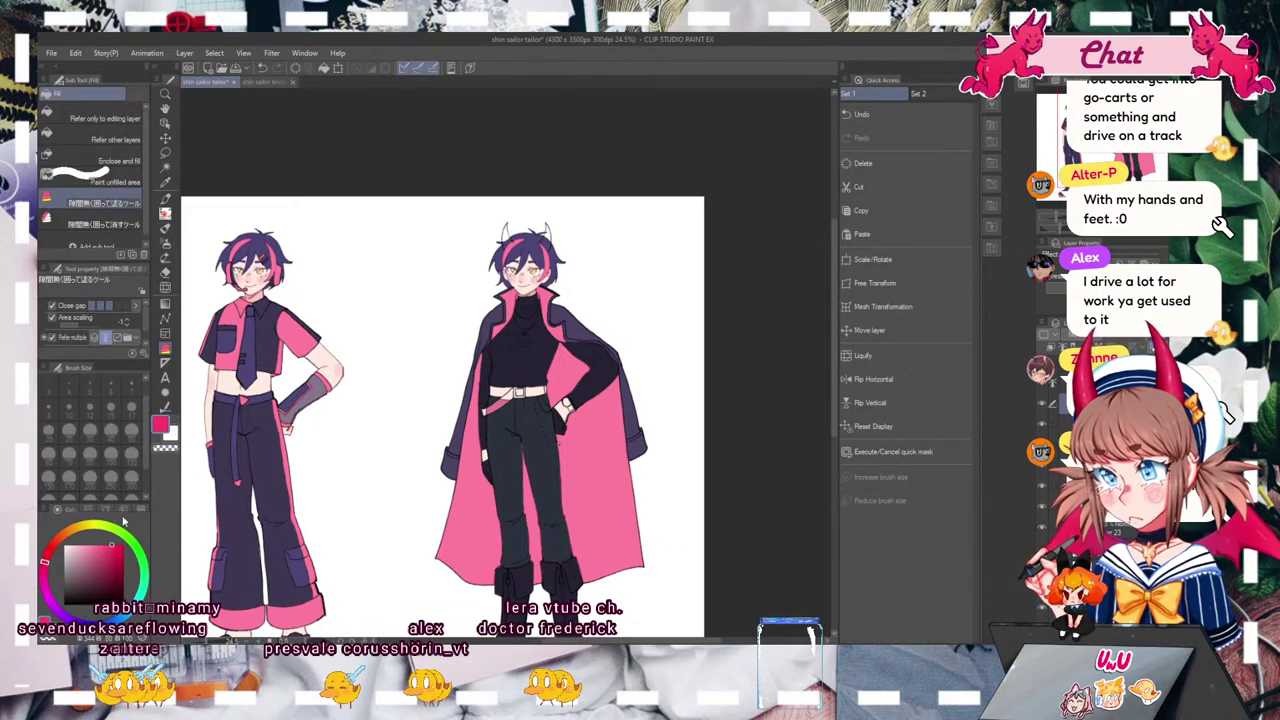
pyautogui.scroll(5, 305, 446)
pyautogui.moveTo(400, 120); pyautogui.dragTo(500, 630)
pyautogui.moveTo(800, 380); pyautogui.dragTo(200, 350)
pyautogui.moveTo(492, 363); pyautogui.dragTo(632, 487)
pyautogui.click(166, 228)
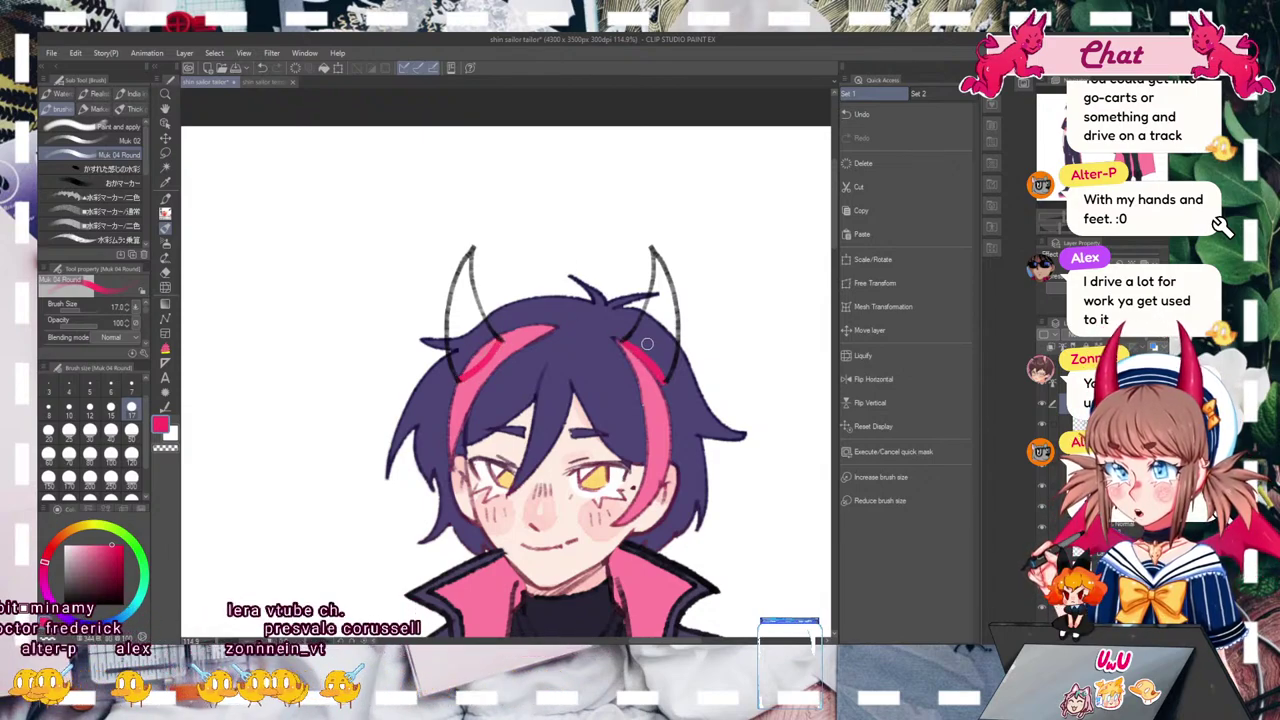
pyautogui.click(166, 347)
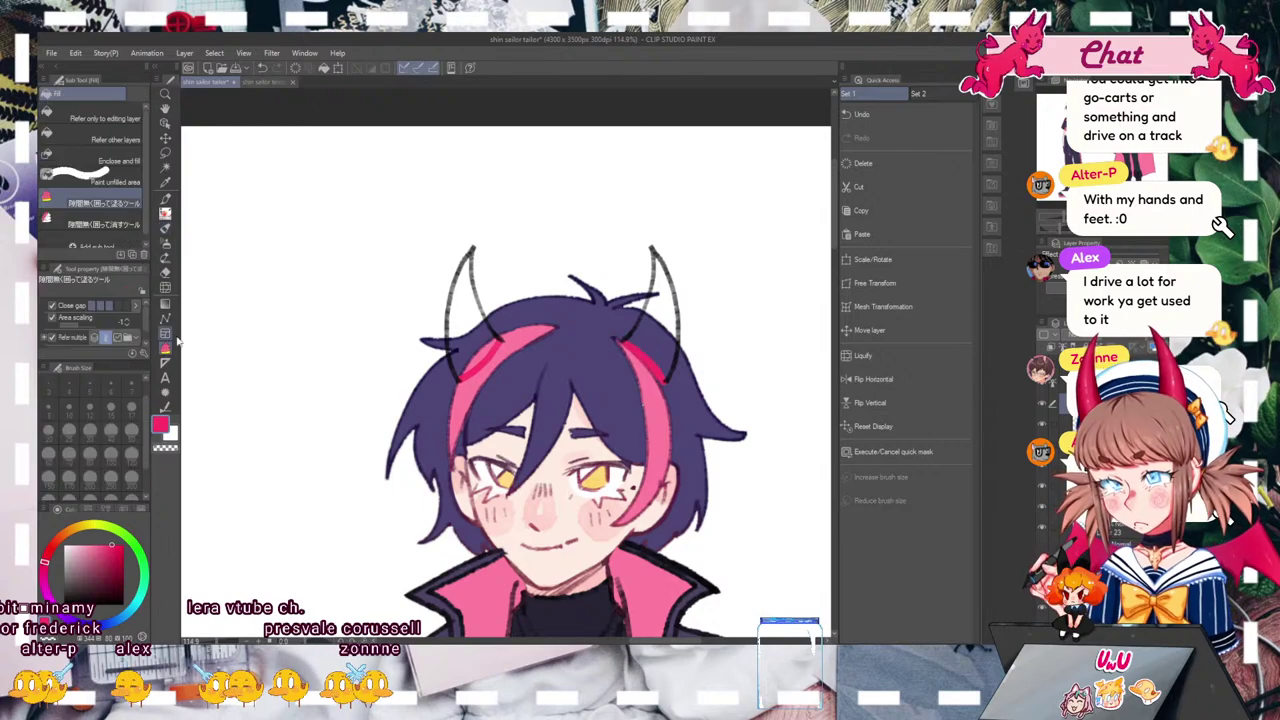
pyautogui.moveTo(450, 382); pyautogui.dragTo(460, 385)
pyautogui.moveTo(717, 250); pyautogui.dragTo(735, 381)
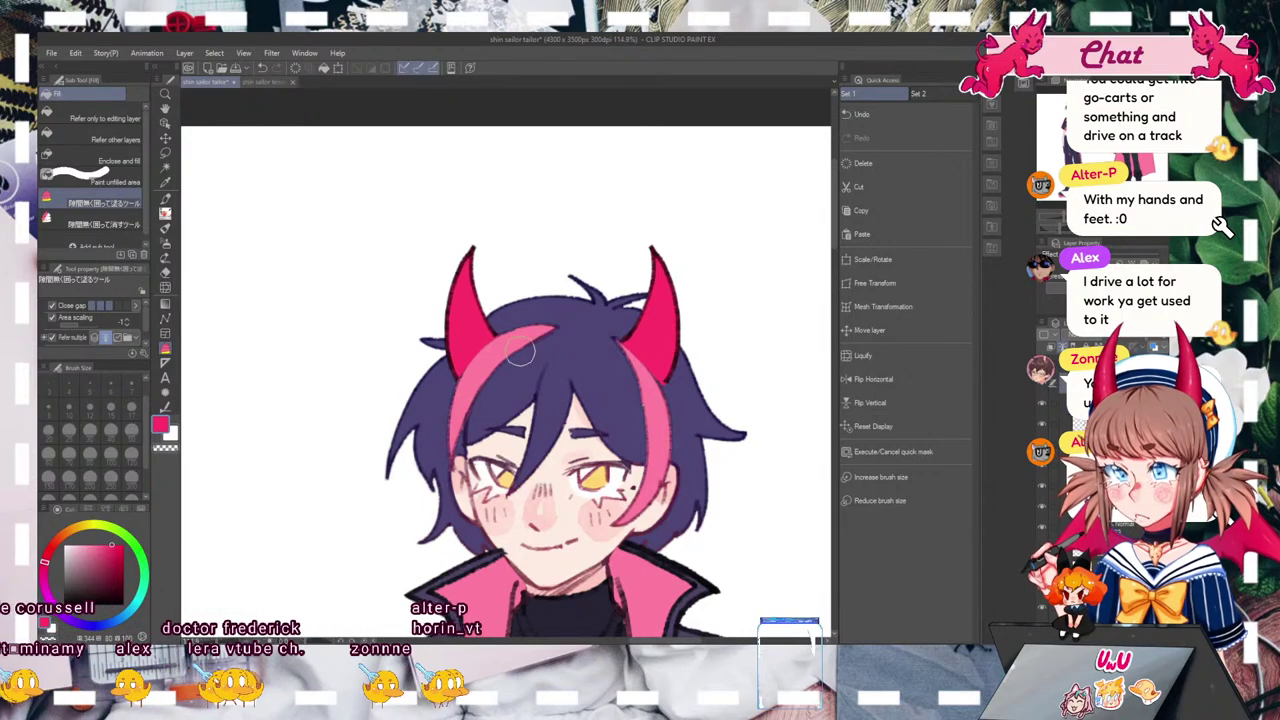
pyautogui.click(1043, 405)
pyautogui.click(1043, 405)
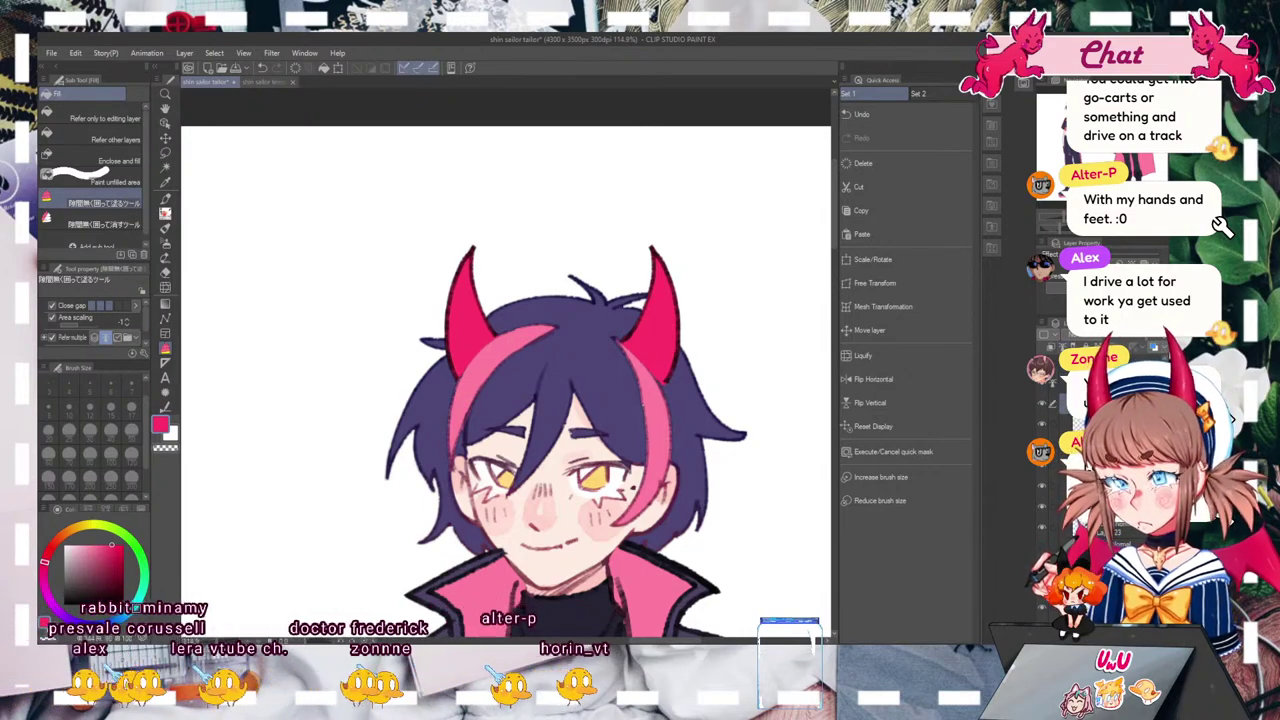
# Step: Sample the sweater's dark navy and refill both horns with it
pyautogui.scroll(-6, 494, 376)
pyautogui.scroll(2, 517, 468)
pyautogui.keyDown('alt'); pyautogui.click(502, 366); pyautogui.keyUp('alt')
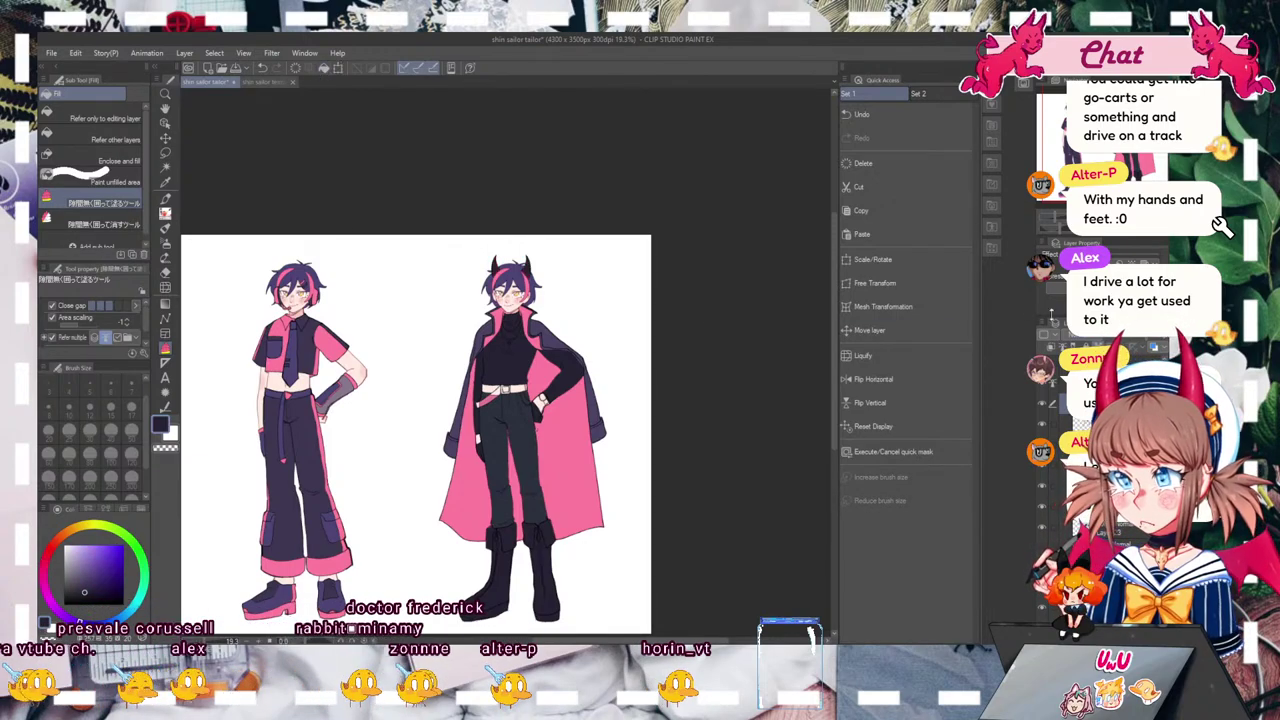
pyautogui.press('h')
pyautogui.press('h')
pyautogui.hotkey('ctrl', '0')
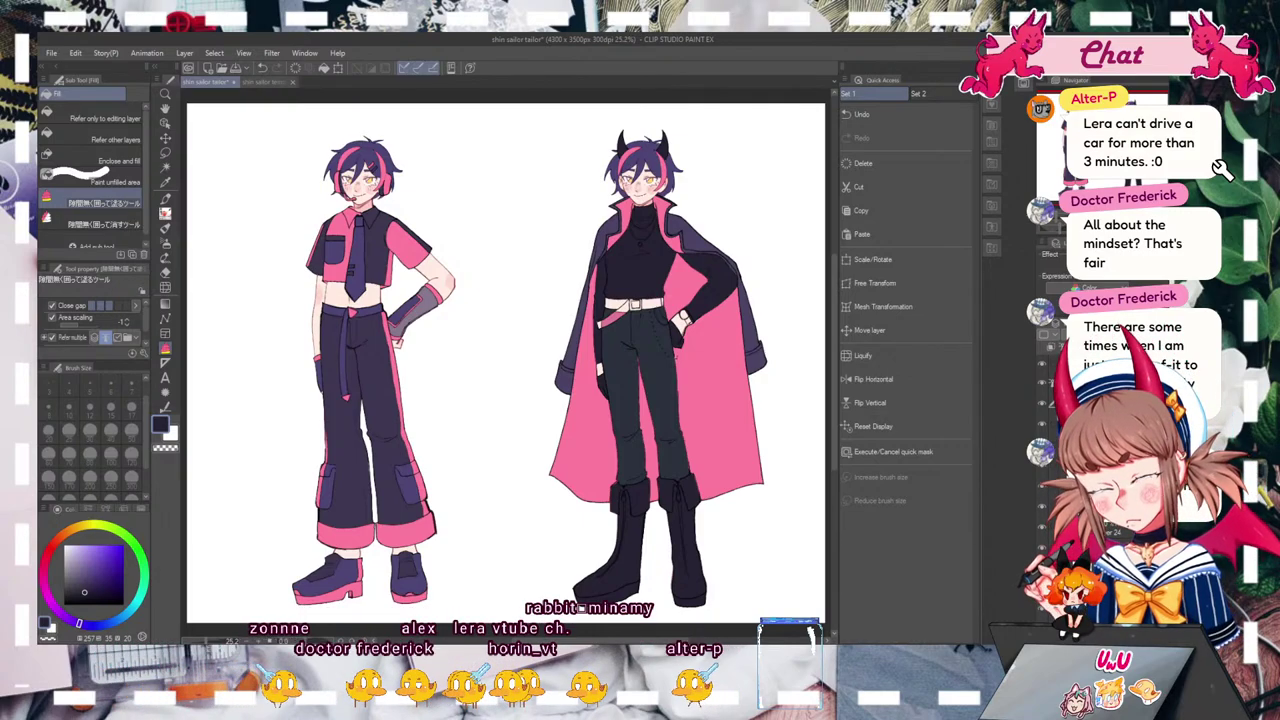
# Step: Sample the coat lining's pink and fill the turned-back cuffs of both hanging coat sleeves
pyautogui.click(119, 618)
pyautogui.click(91, 545)
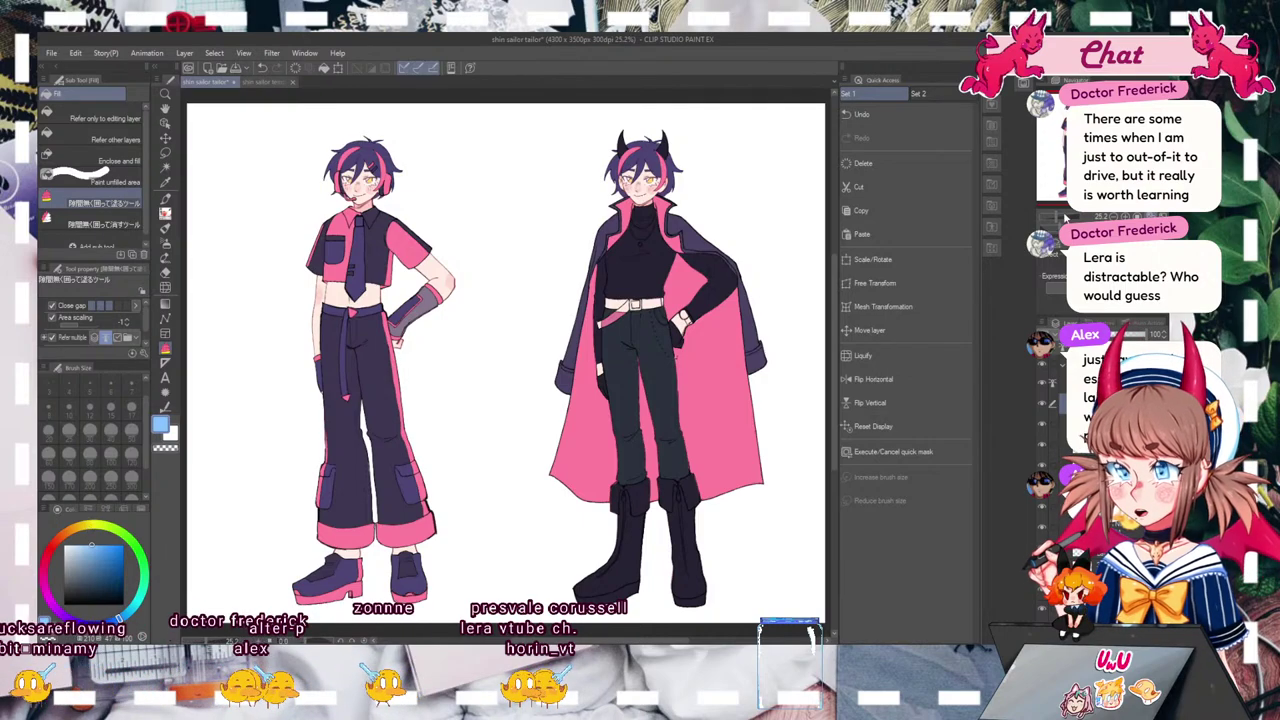
pyautogui.scroll(4, 512, 345)
pyautogui.moveTo(650, 280); pyautogui.dragTo(313, 337)
pyautogui.moveTo(673, 434); pyautogui.dragTo(723, 469)
pyautogui.keyDown('alt'); pyautogui.click(715, 489); pyautogui.keyUp('alt')
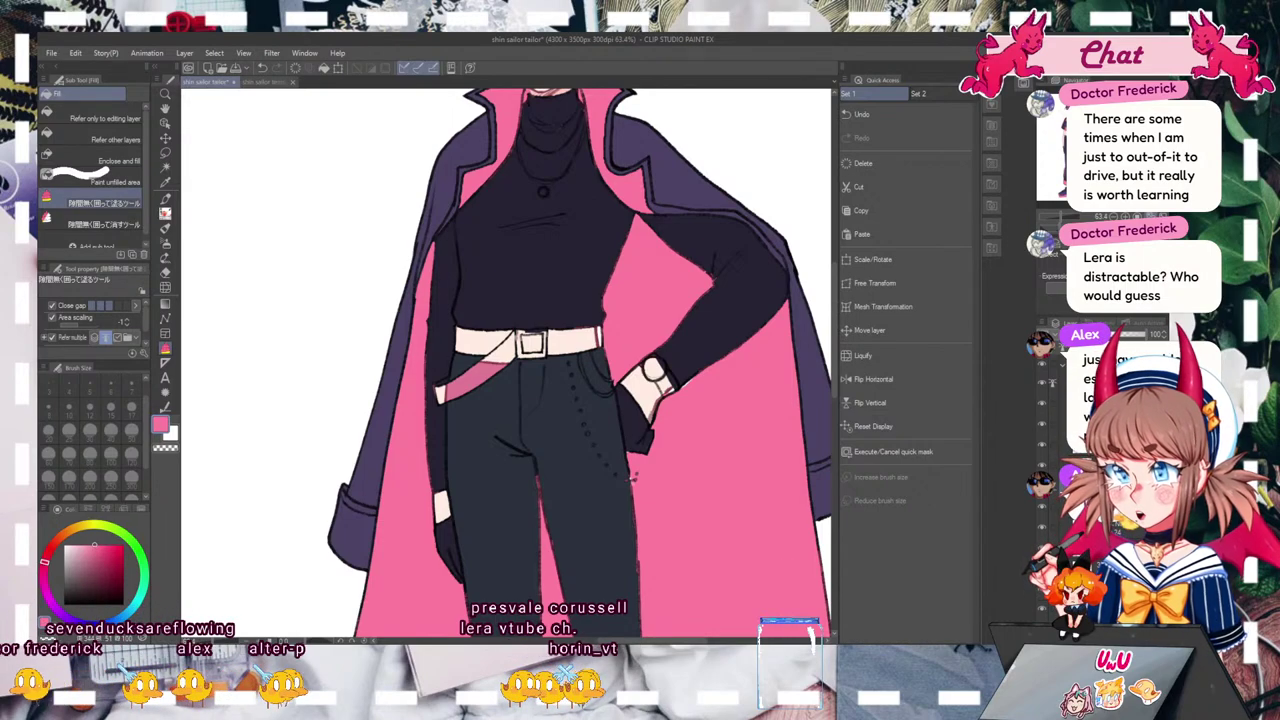
pyautogui.moveTo(632, 476); pyautogui.dragTo(546, 476)
pyautogui.moveTo(722, 467); pyautogui.dragTo(761, 442)
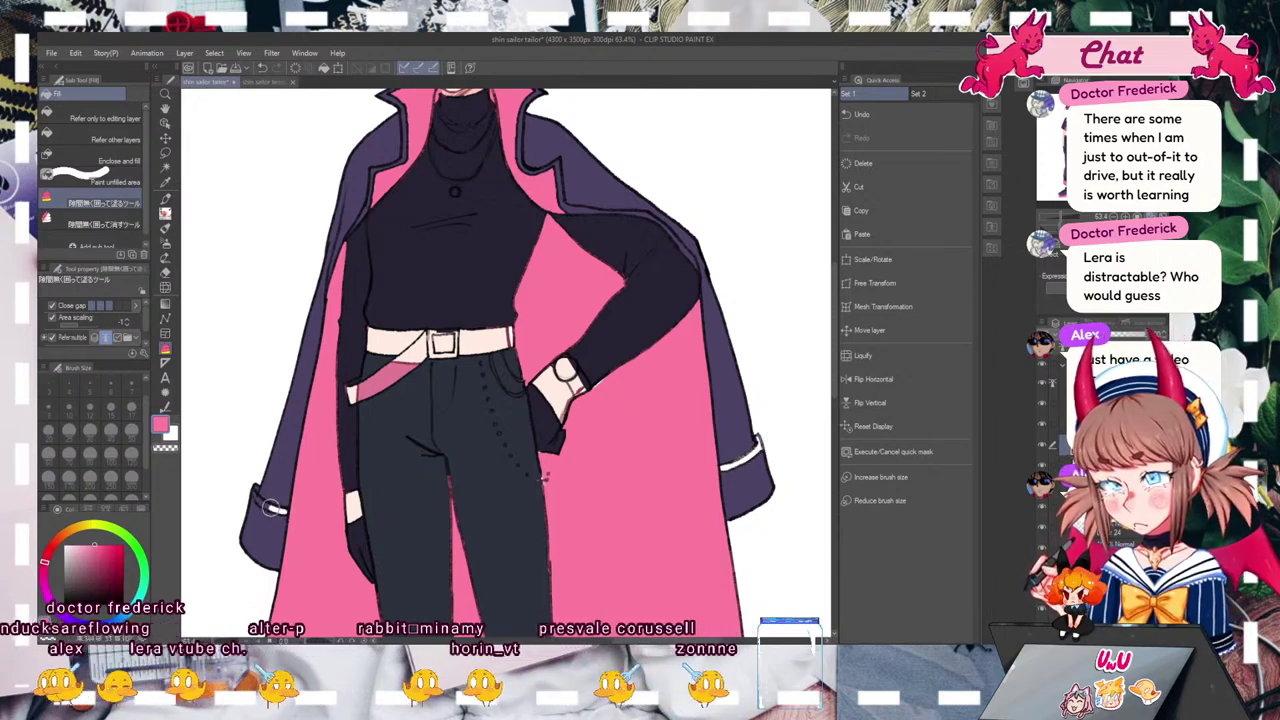
pyautogui.moveTo(287, 511); pyautogui.dragTo(253, 489)
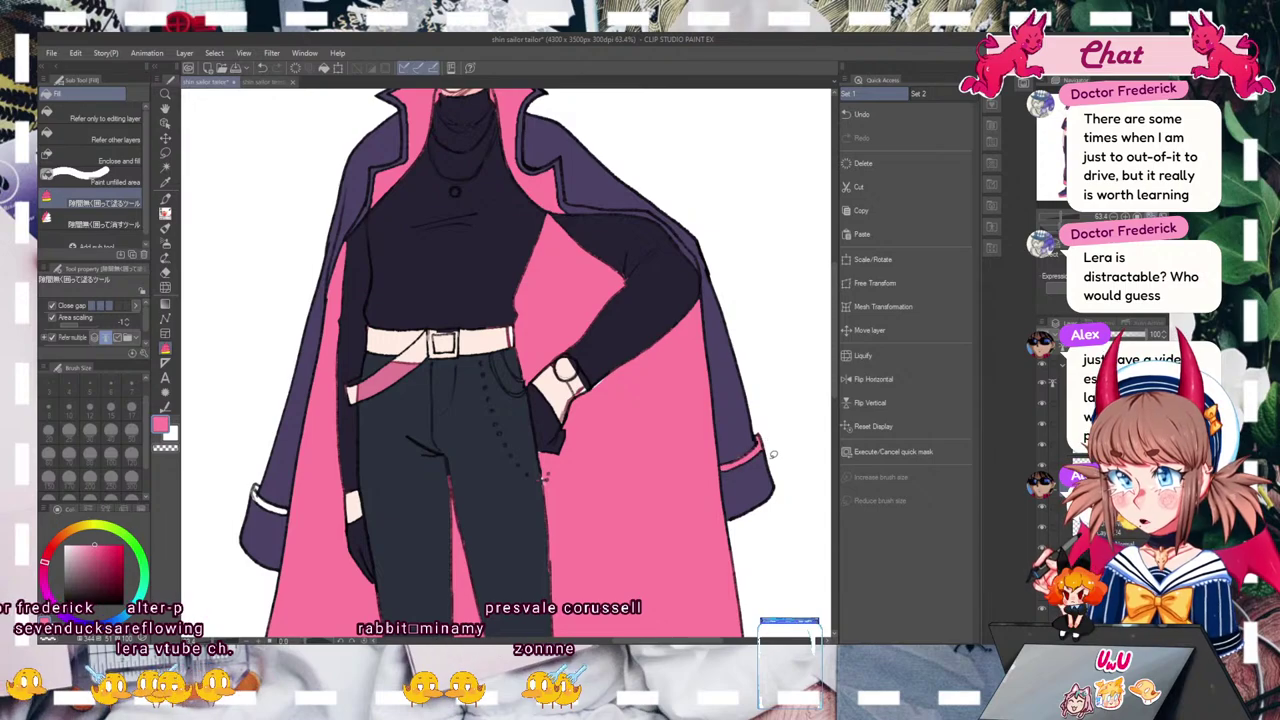
pyautogui.moveTo(296, 505); pyautogui.dragTo(288, 514)
pyautogui.moveTo(1078, 216)
pyautogui.mouseDown()
pyautogui.moveTo(1054, 216)
pyautogui.moveTo(1067, 216)
pyautogui.mouseUp()
pyautogui.click(261, 68)
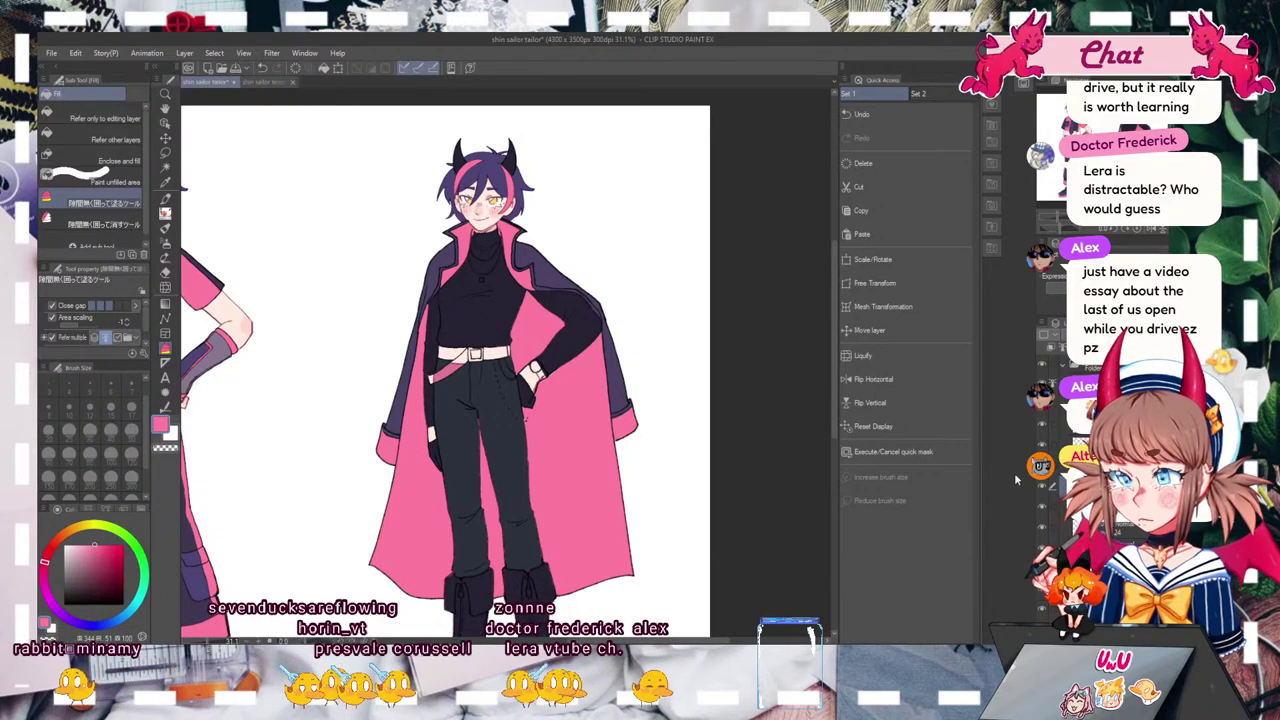
pyautogui.hotkey('ctrl', '0')
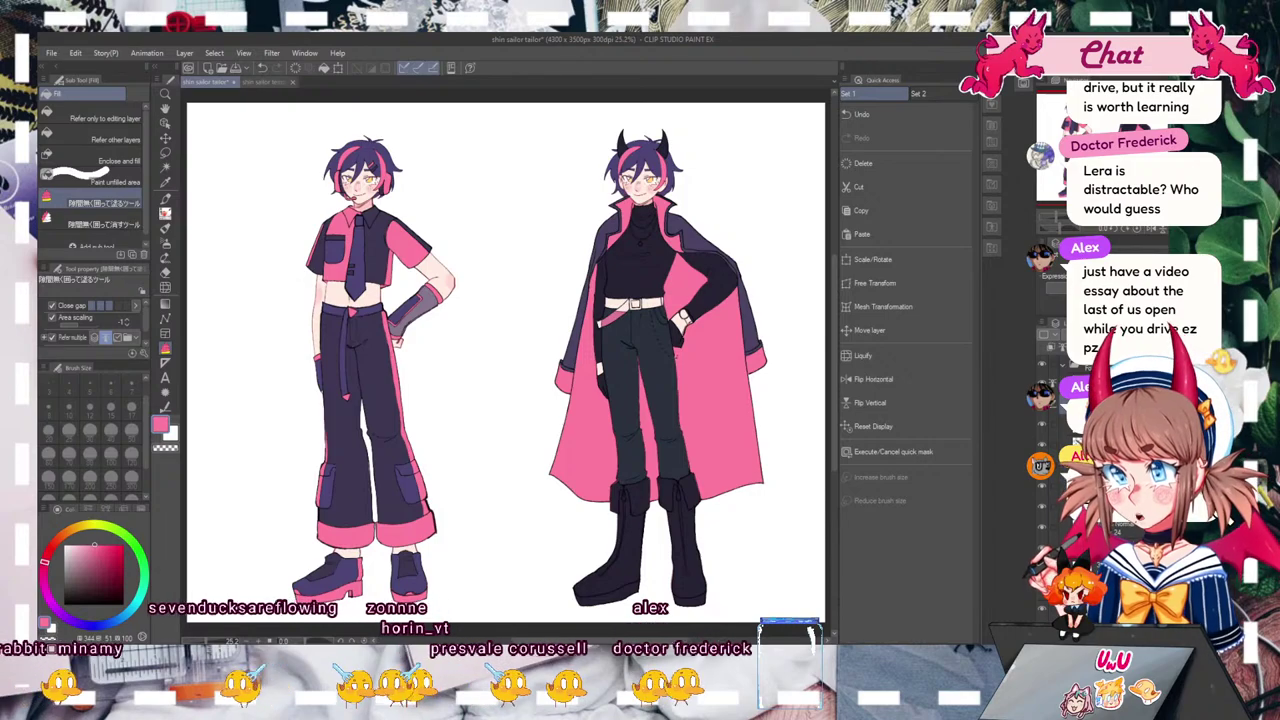
pyautogui.hotkey('ctrl', 'a')
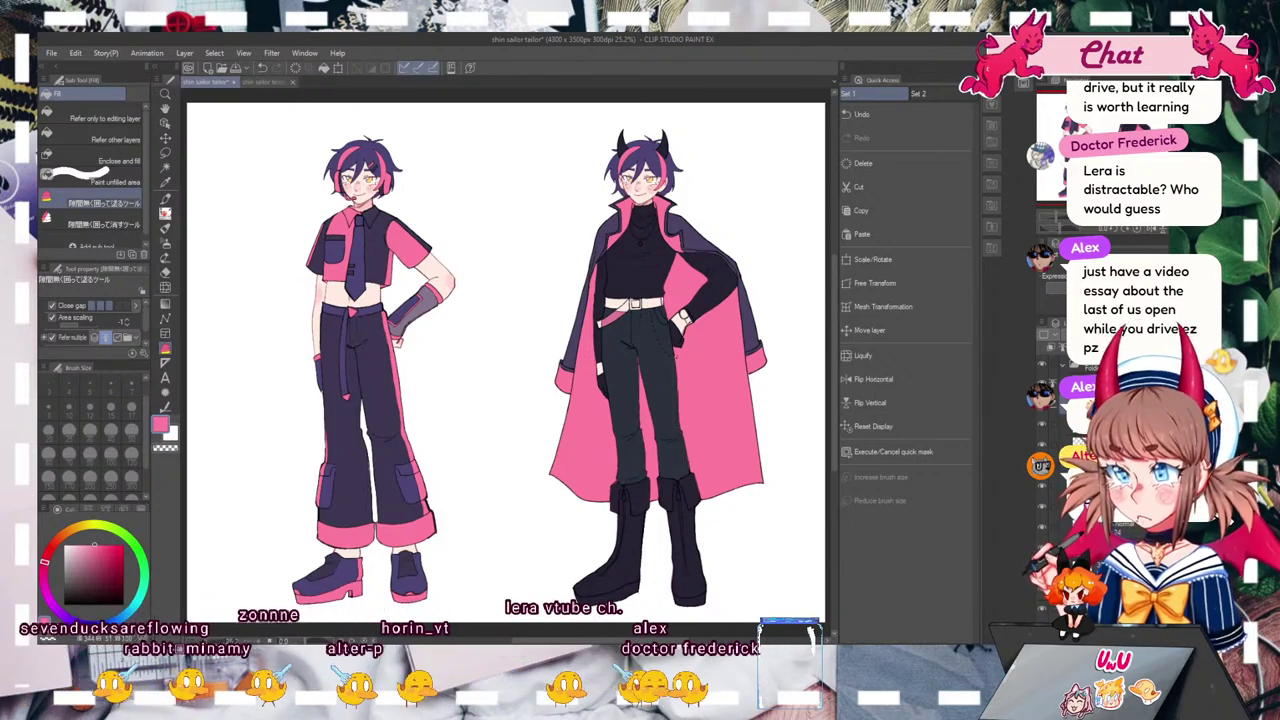
# Step: Choose a light grey-blue and fill the zips down the front of both boots
pyautogui.moveTo(1055, 219)
pyautogui.mouseDown()
pyautogui.moveTo(1043, 220)
pyautogui.moveTo(1062, 220)
pyautogui.mouseUp()
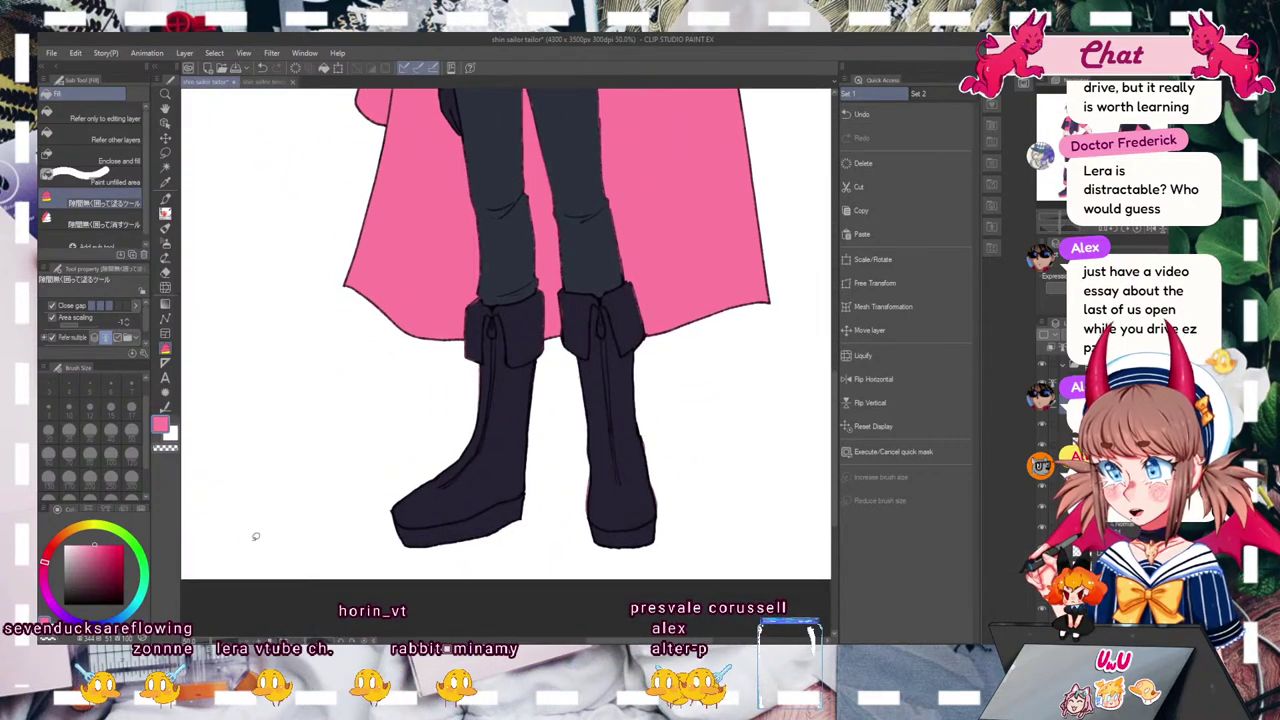
pyautogui.click(118, 616)
pyautogui.moveTo(507, 333)
pyautogui.mouseDown()
pyautogui.moveTo(446, 473)
pyautogui.moveTo(498, 432)
pyautogui.moveTo(503, 336)
pyautogui.mouseUp()
pyautogui.moveTo(642, 332)
pyautogui.mouseDown()
pyautogui.moveTo(611, 334)
pyautogui.moveTo(603, 292)
pyautogui.mouseUp()
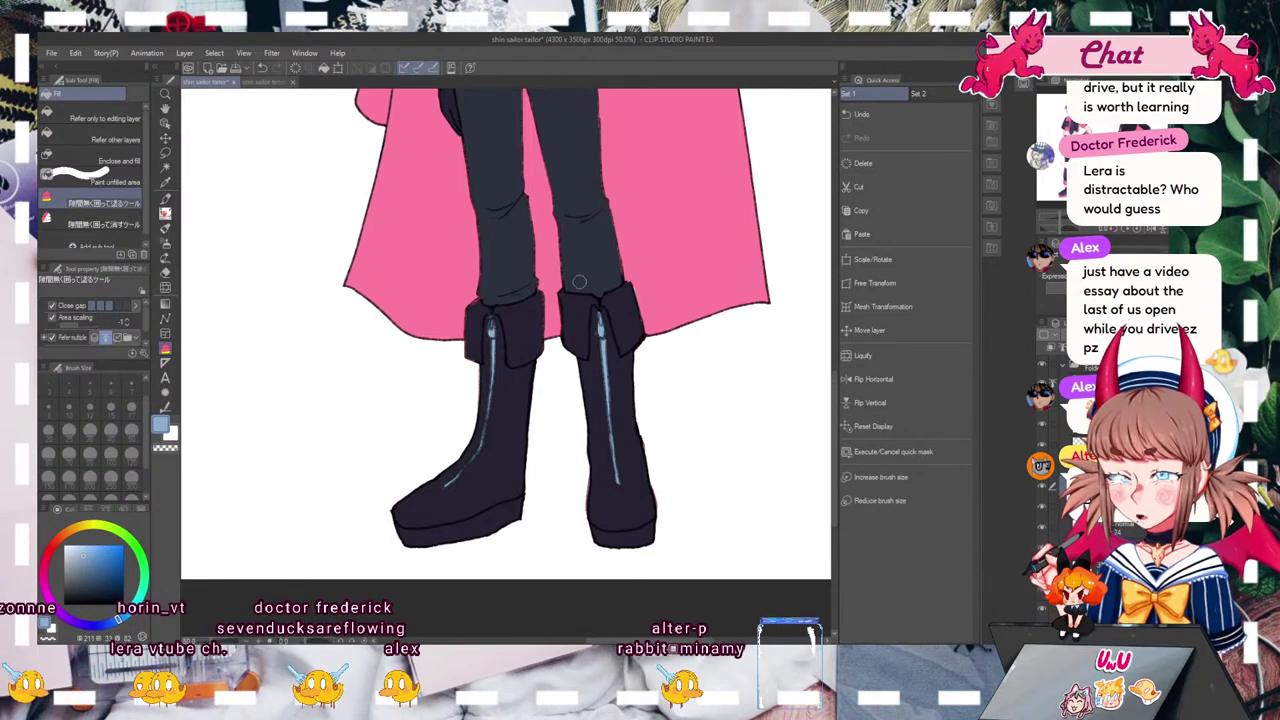
# Step: Fill the watch face and belt buckle with the zips' grey-blue, and clear the fill from the buckle's centre
pyautogui.keyDown('alt'); pyautogui.click(646, 287); pyautogui.keyUp('alt')
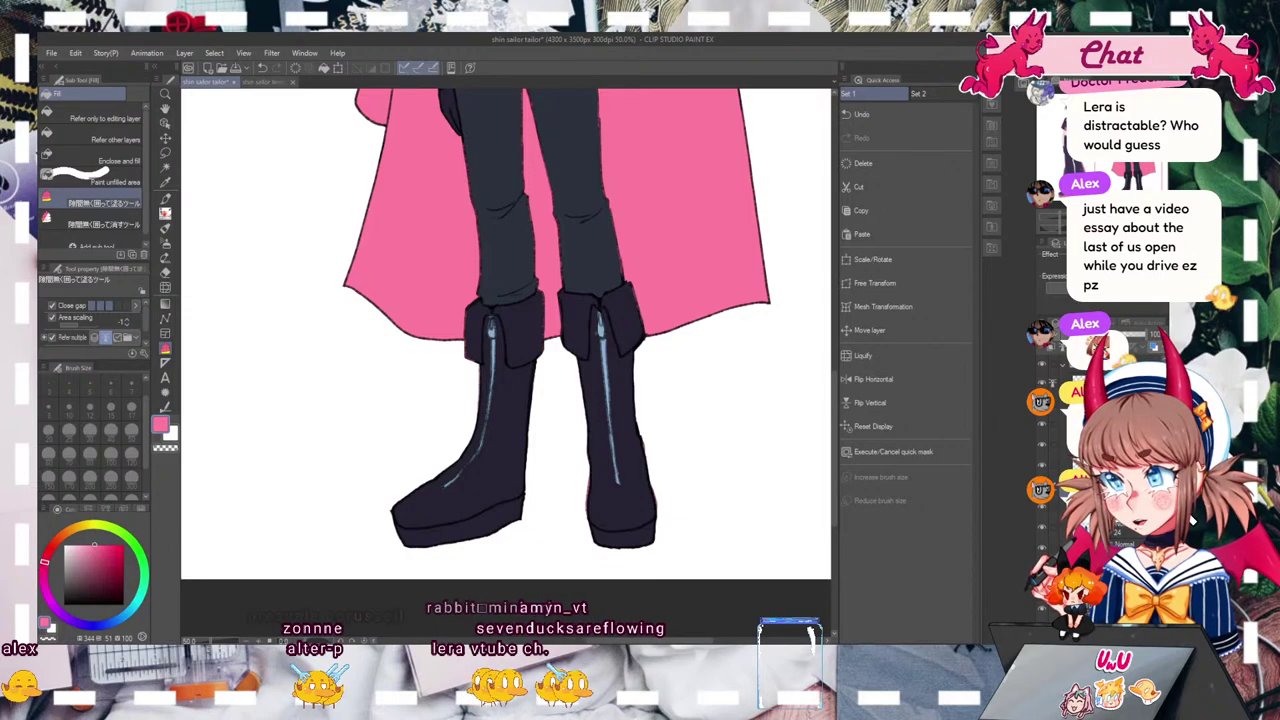
pyautogui.moveTo(656, 276); pyautogui.dragTo(709, 607)
pyautogui.moveTo(646, 383); pyautogui.dragTo(606, 453)
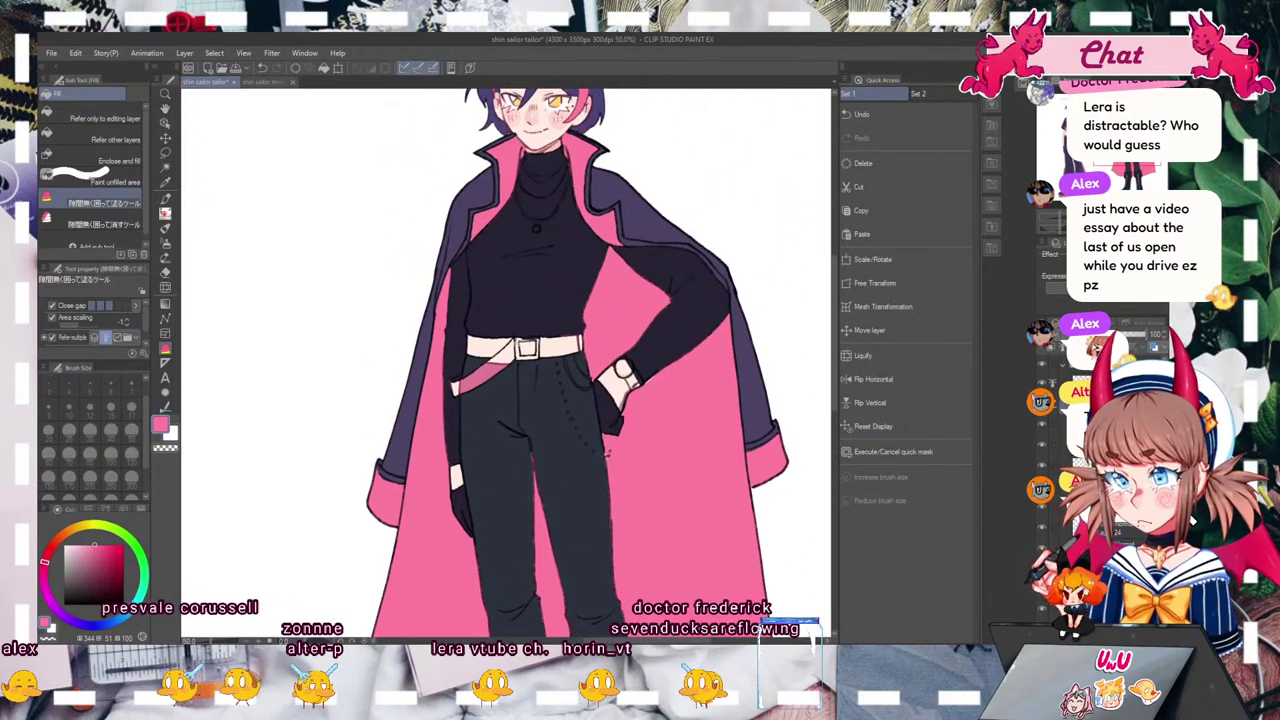
pyautogui.moveTo(606, 453); pyautogui.dragTo(655, 513)
pyautogui.keyDown('alt'); pyautogui.click(655, 370); pyautogui.keyUp('alt')
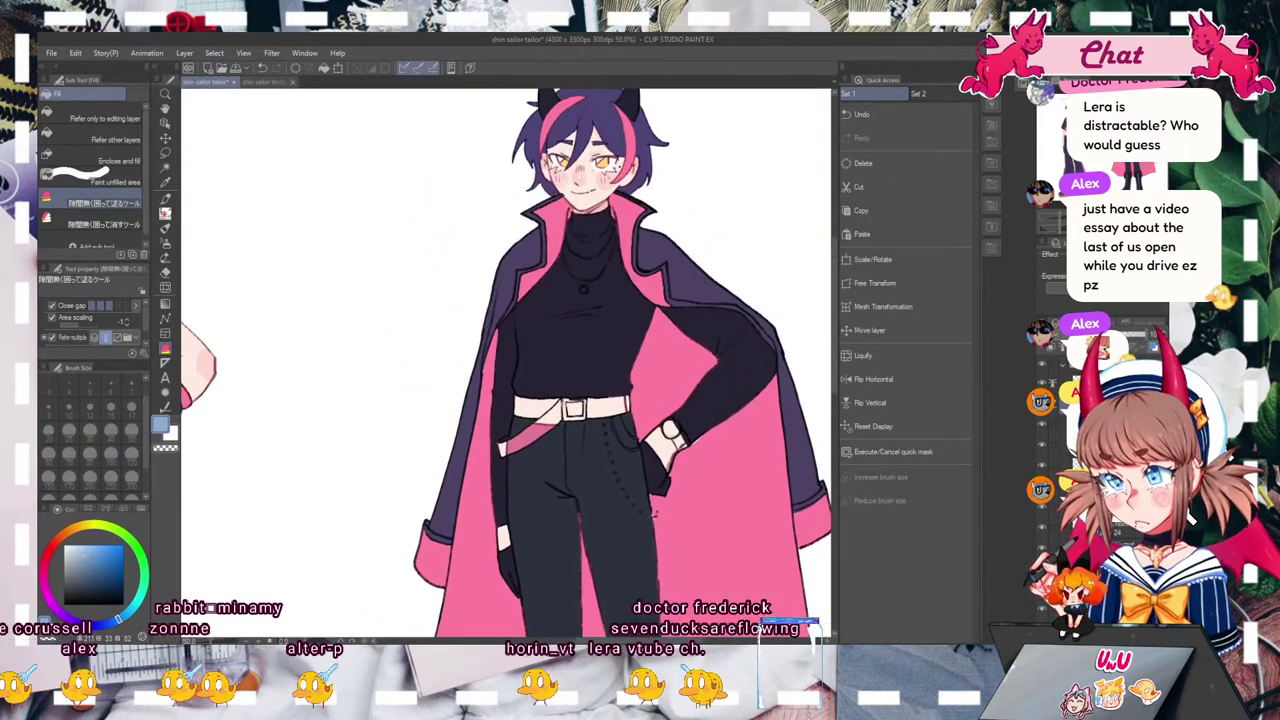
pyautogui.click(670, 428)
pyautogui.click(573, 408)
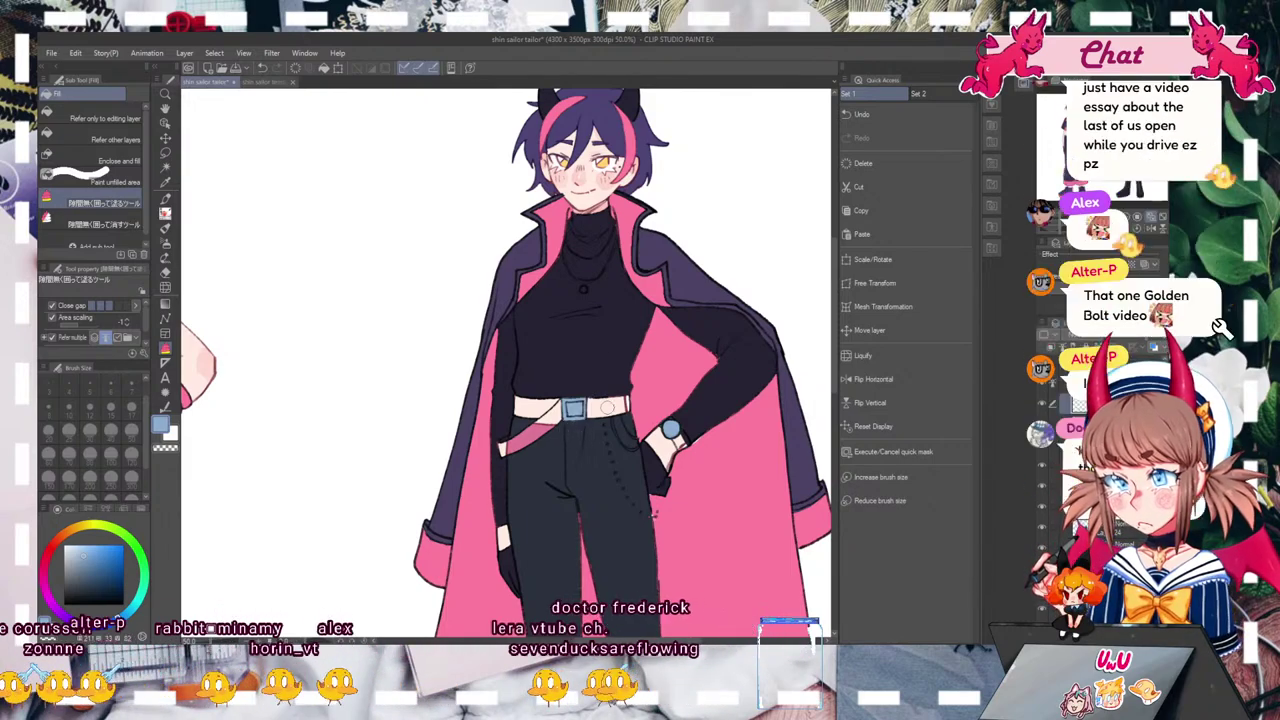
pyautogui.click(103, 224)
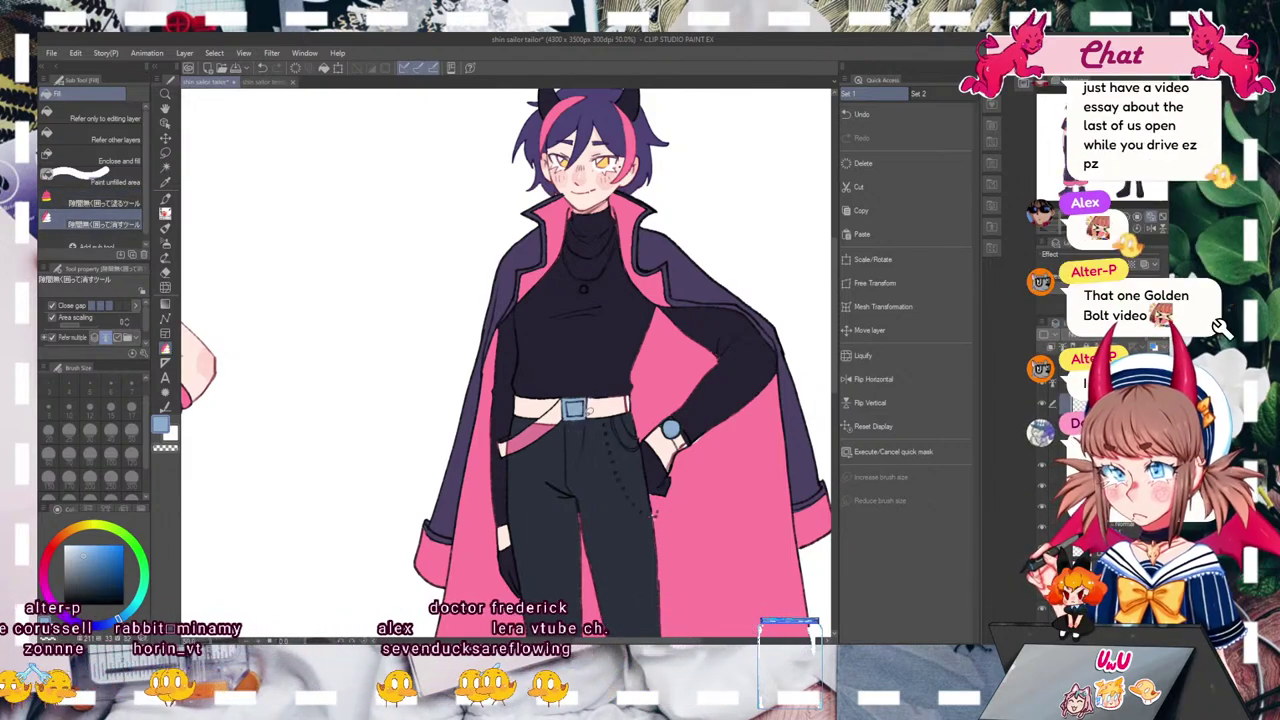
# Step: Colour the hip chains and pendant the same grey-blue, and tint the necklace chains with the Muk 04 Round brush at size 12
pyautogui.click(104, 201)
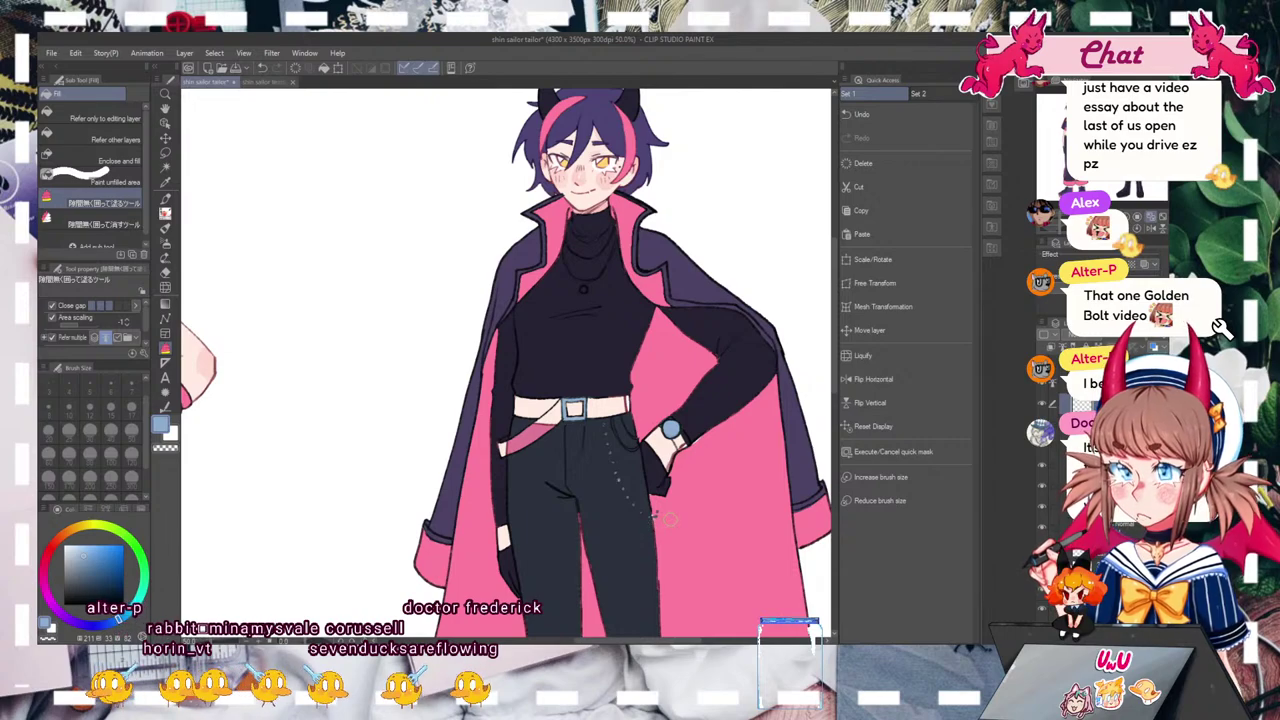
pyautogui.moveTo(638, 450)
pyautogui.mouseDown()
pyautogui.moveTo(625, 408)
pyautogui.moveTo(632, 440)
pyautogui.mouseUp()
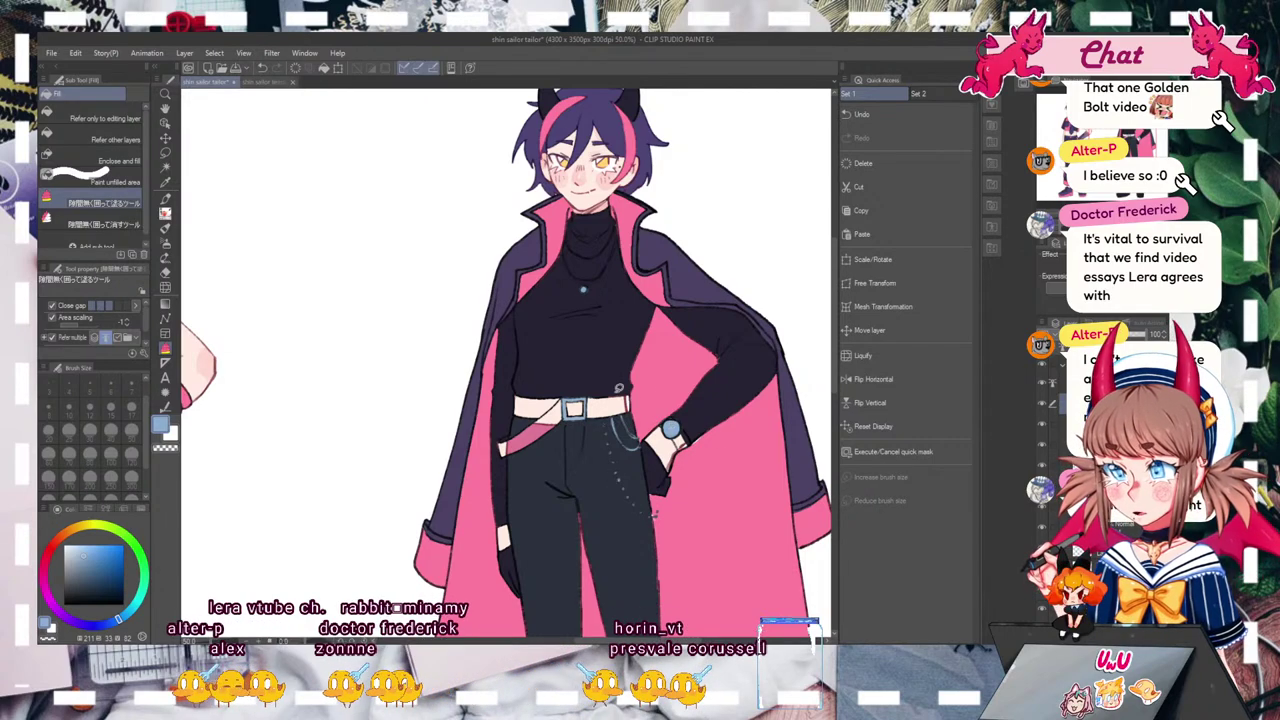
pyautogui.press('b')
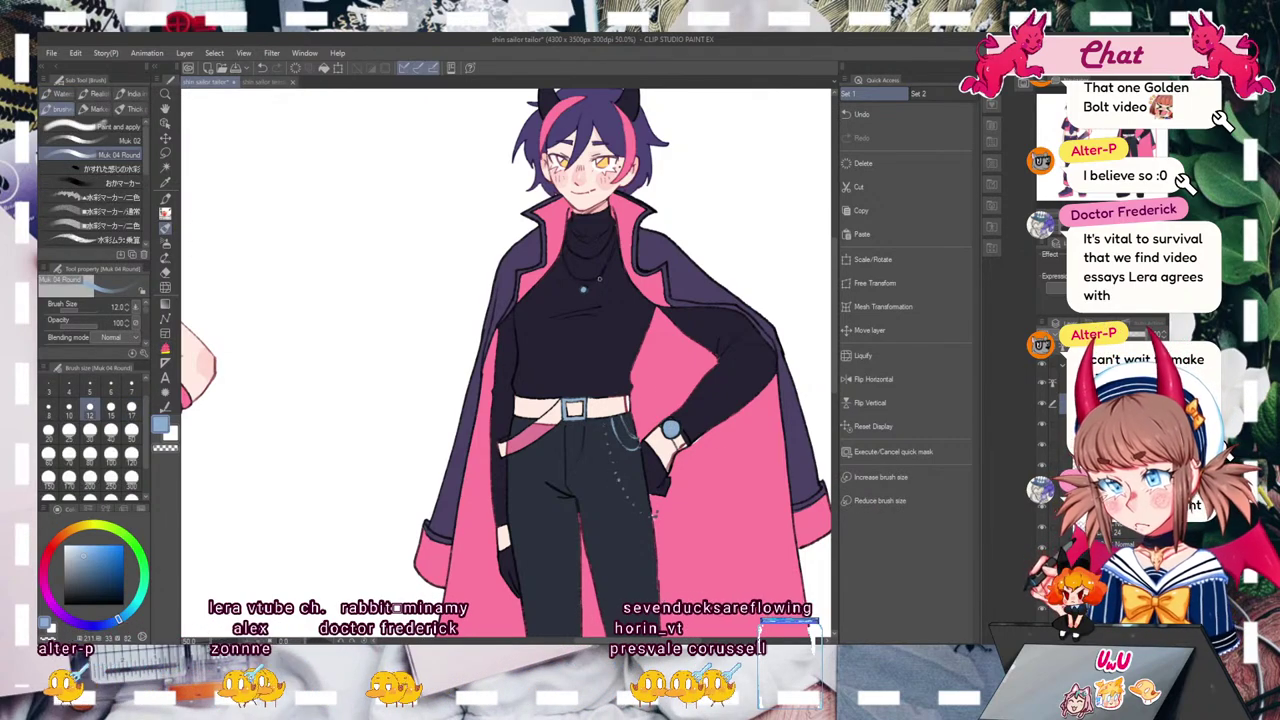
pyautogui.moveTo(616, 238); pyautogui.dragTo(584, 281)
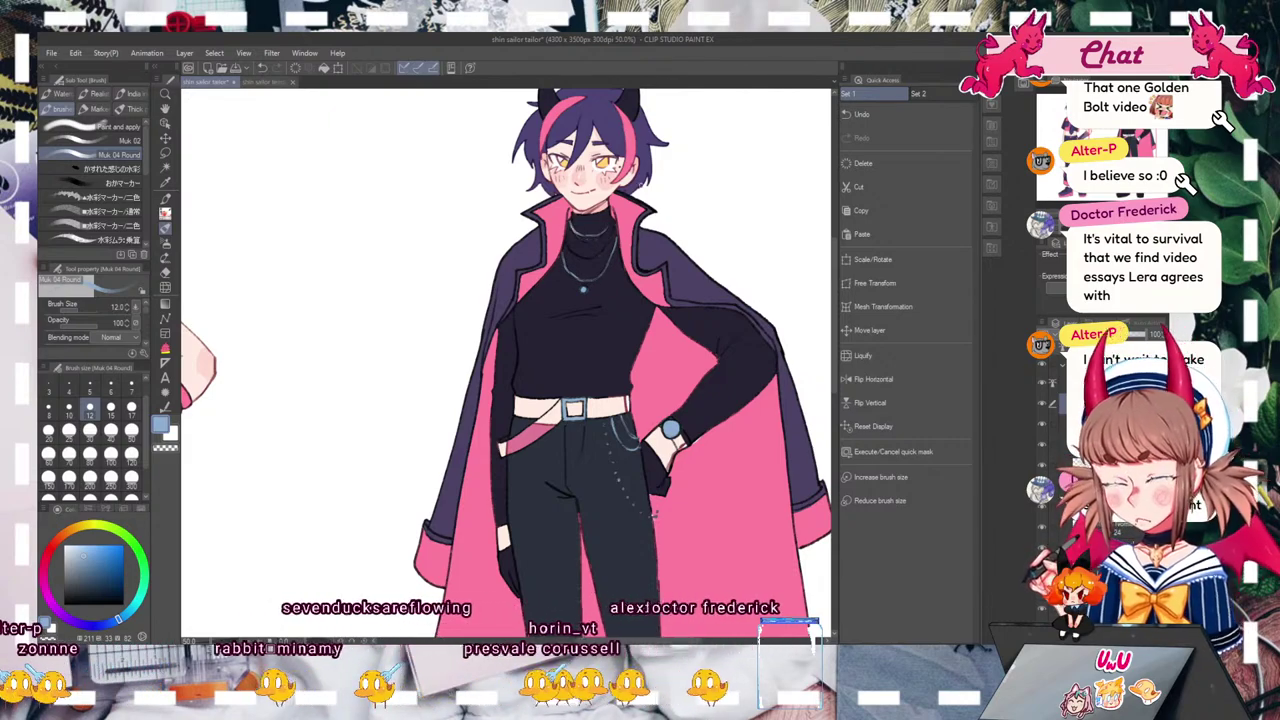
# Step: Examine the whole horned figure beside the first outfit to check the cuff and accessory colours
pyautogui.hotkey('ctrl', '-')
pyautogui.hotkey('ctrl', '-')
pyautogui.hotkey('ctrl', '-')
pyautogui.hotkey('ctrl', '-')
pyautogui.hotkey('ctrl', '-')
pyautogui.hotkey('ctrl', '-')
pyautogui.scroll(5, 516, 386)
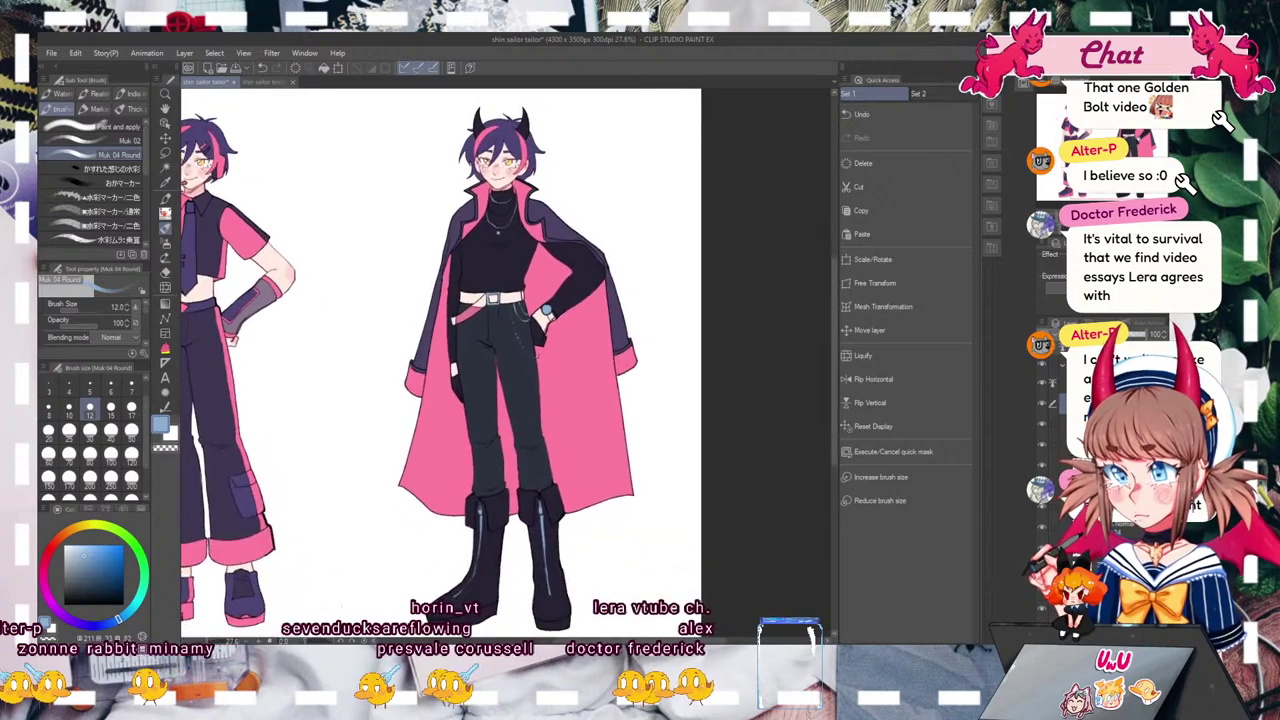
pyautogui.moveTo(556, 352); pyautogui.dragTo(586, 367)
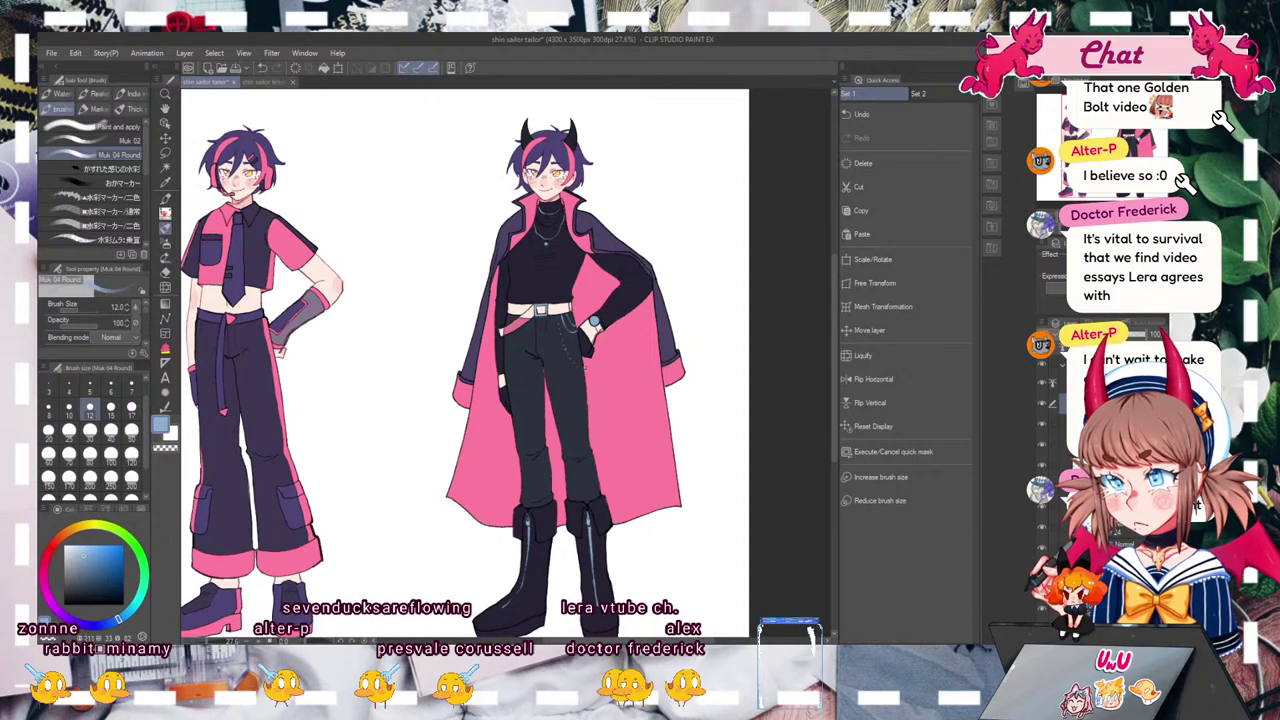
pyautogui.scroll(1, 450, 380)
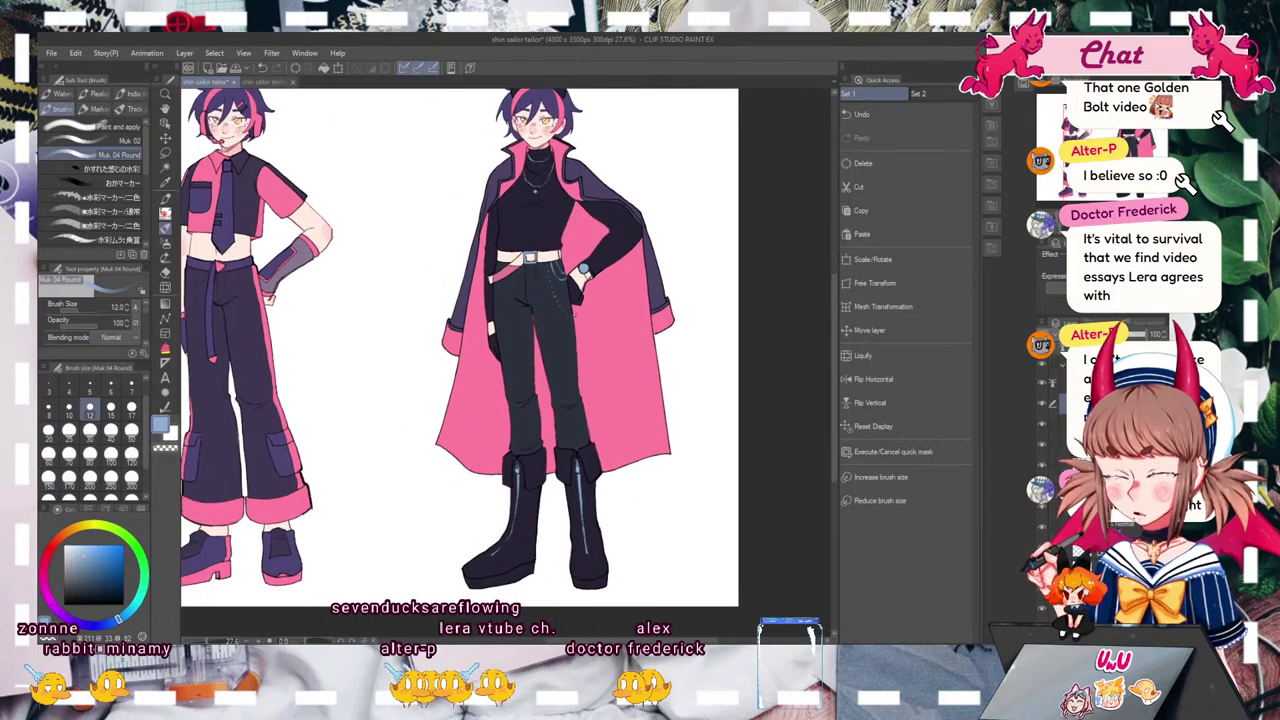
pyautogui.moveTo(1134, 147); pyautogui.dragTo(1133, 141)
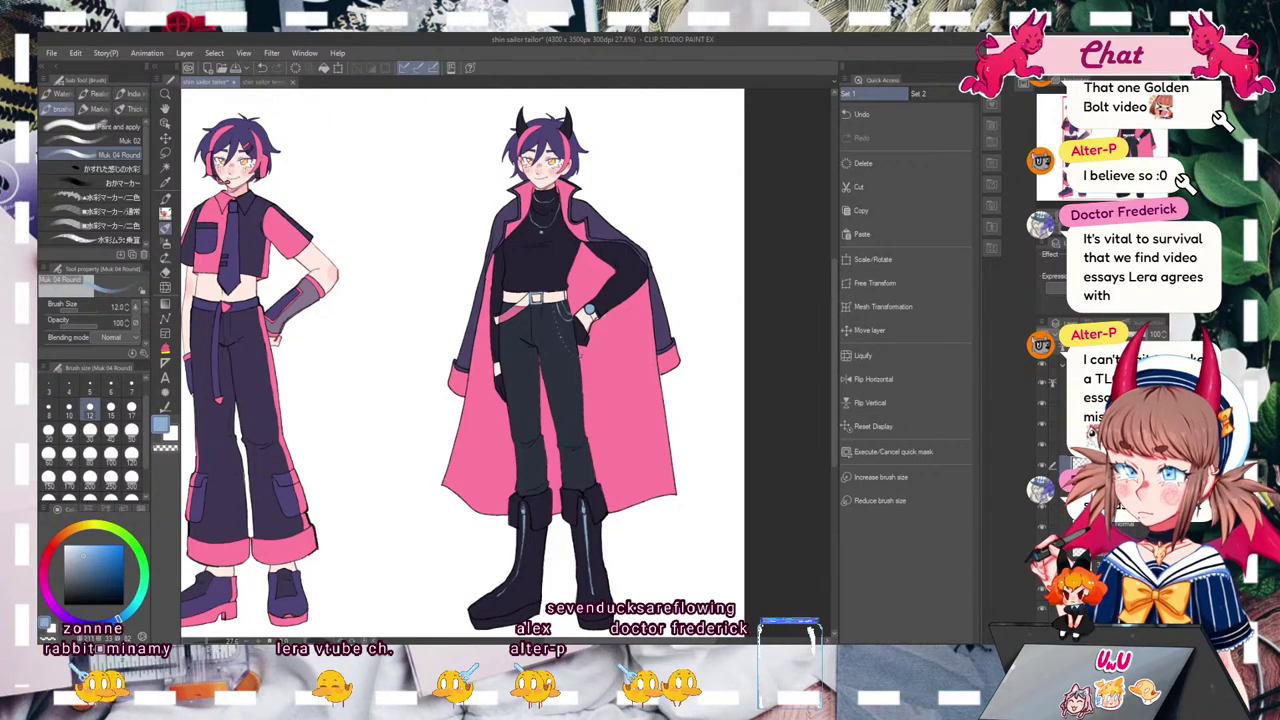
# Step: Sample the boots' navy, shift it to a deeper shade, and fill the belt around the buckle with it
pyautogui.keyDown('alt'); pyautogui.click(532, 540); pyautogui.keyUp('alt')
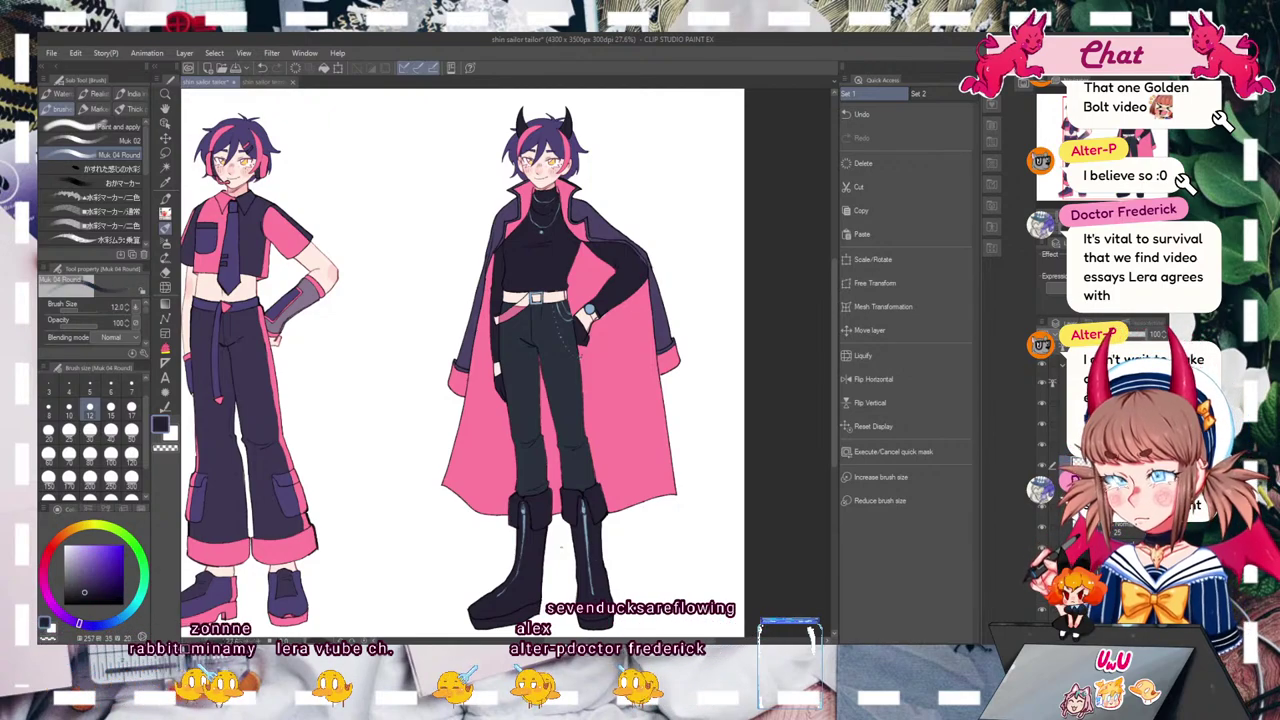
pyautogui.click(166, 375)
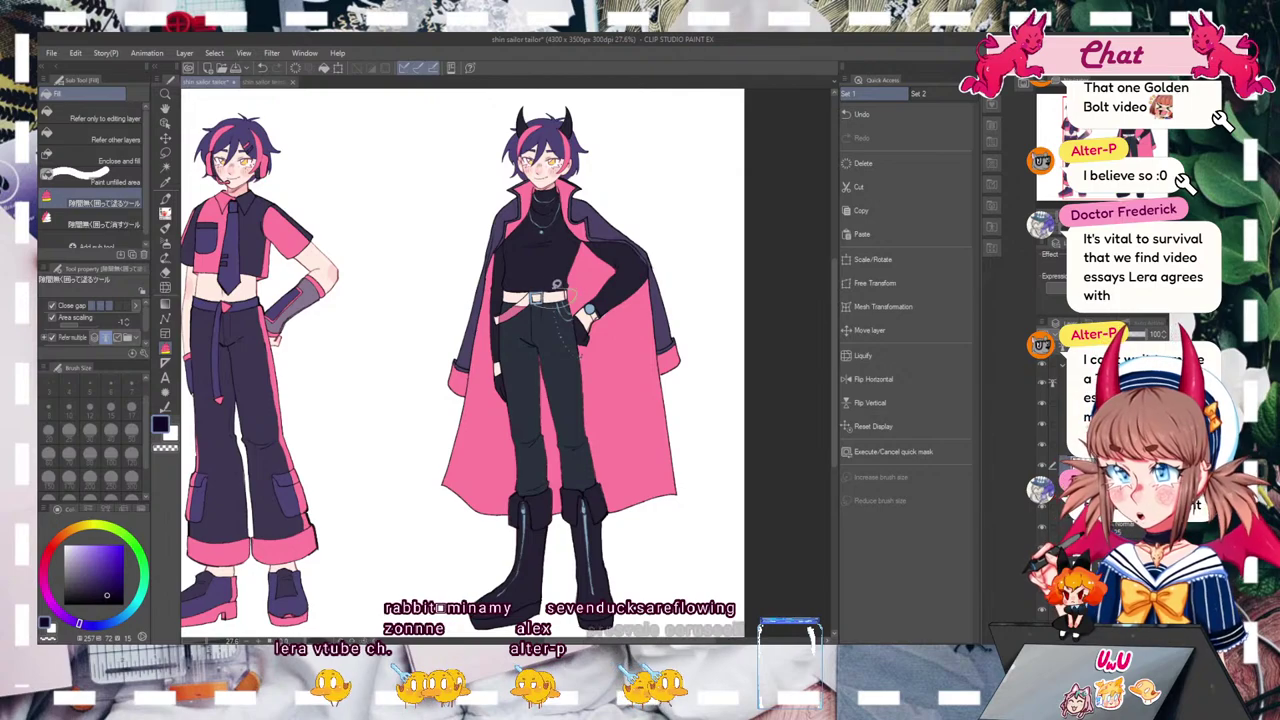
pyautogui.moveTo(572, 296); pyautogui.dragTo(500, 300)
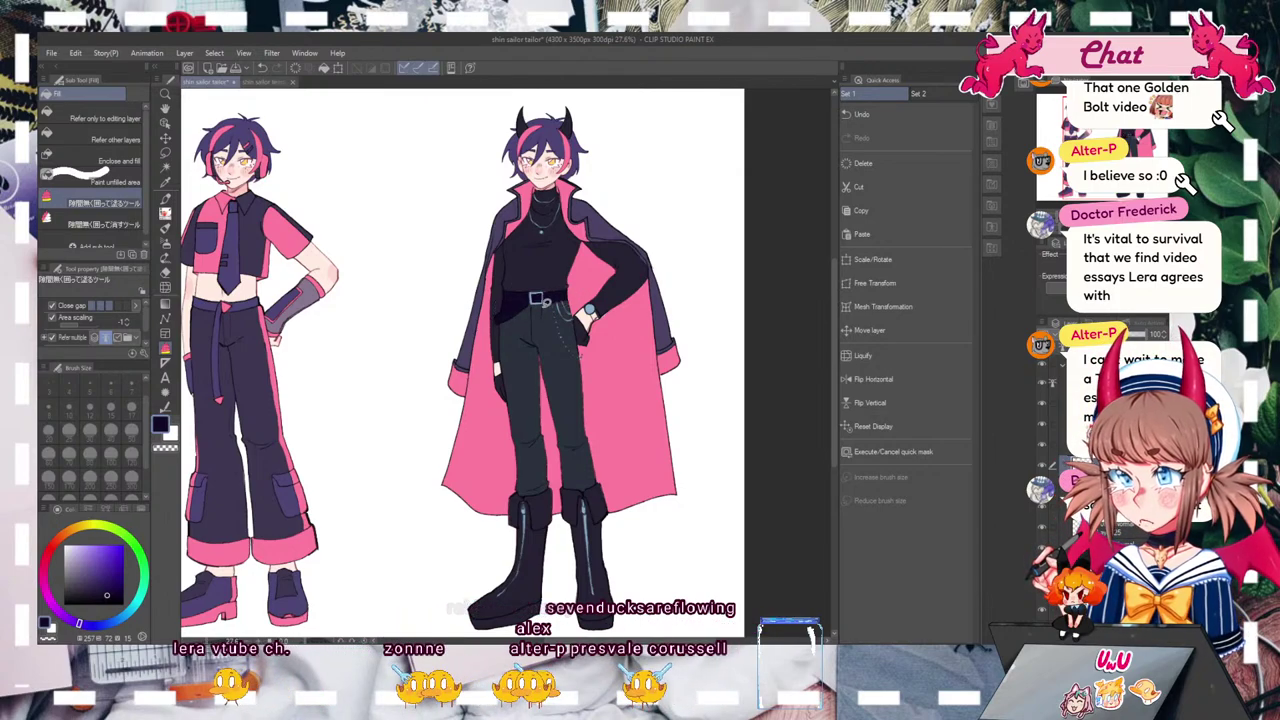
pyautogui.click(100, 224)
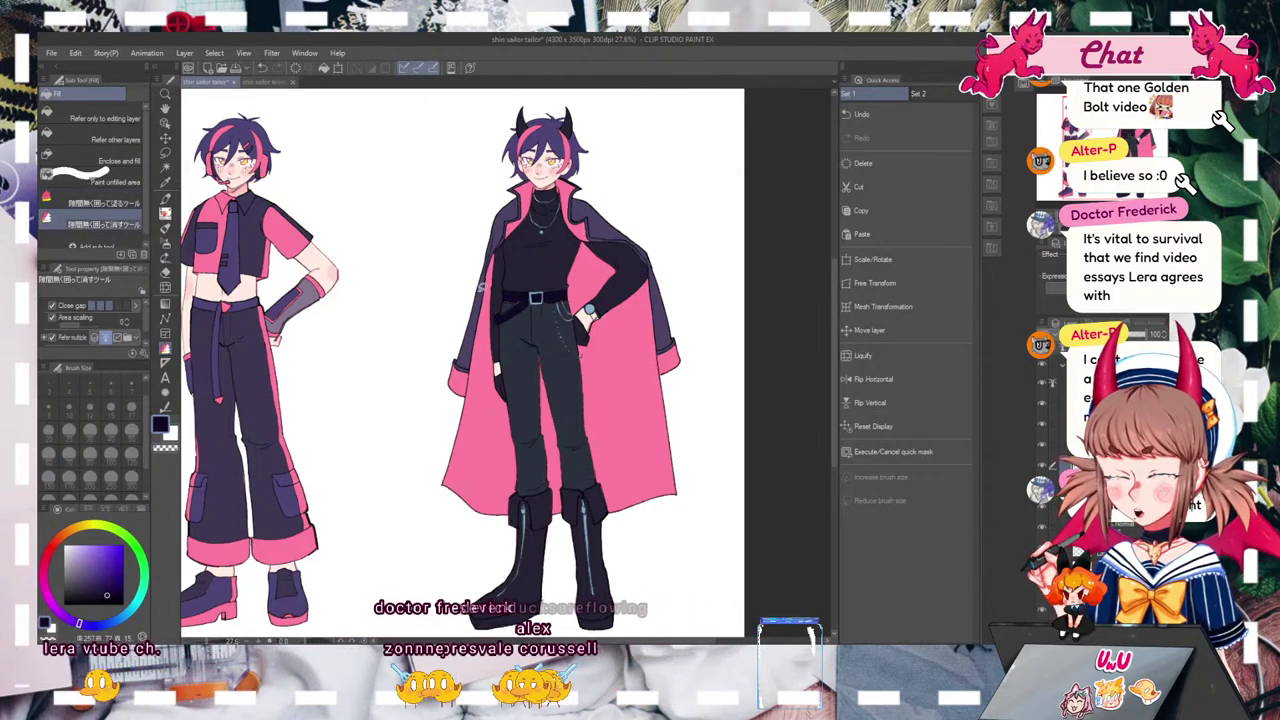
pyautogui.click(100, 203)
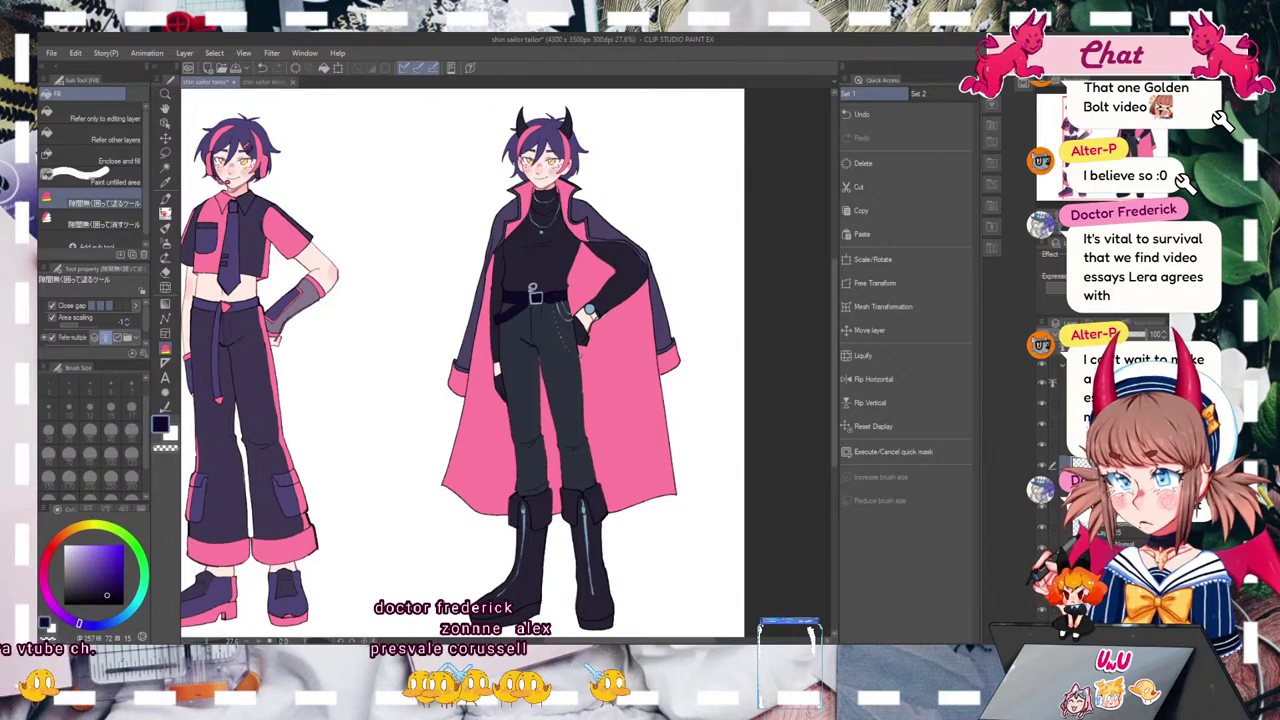
pyautogui.moveTo(581, 353); pyautogui.dragTo(571, 396)
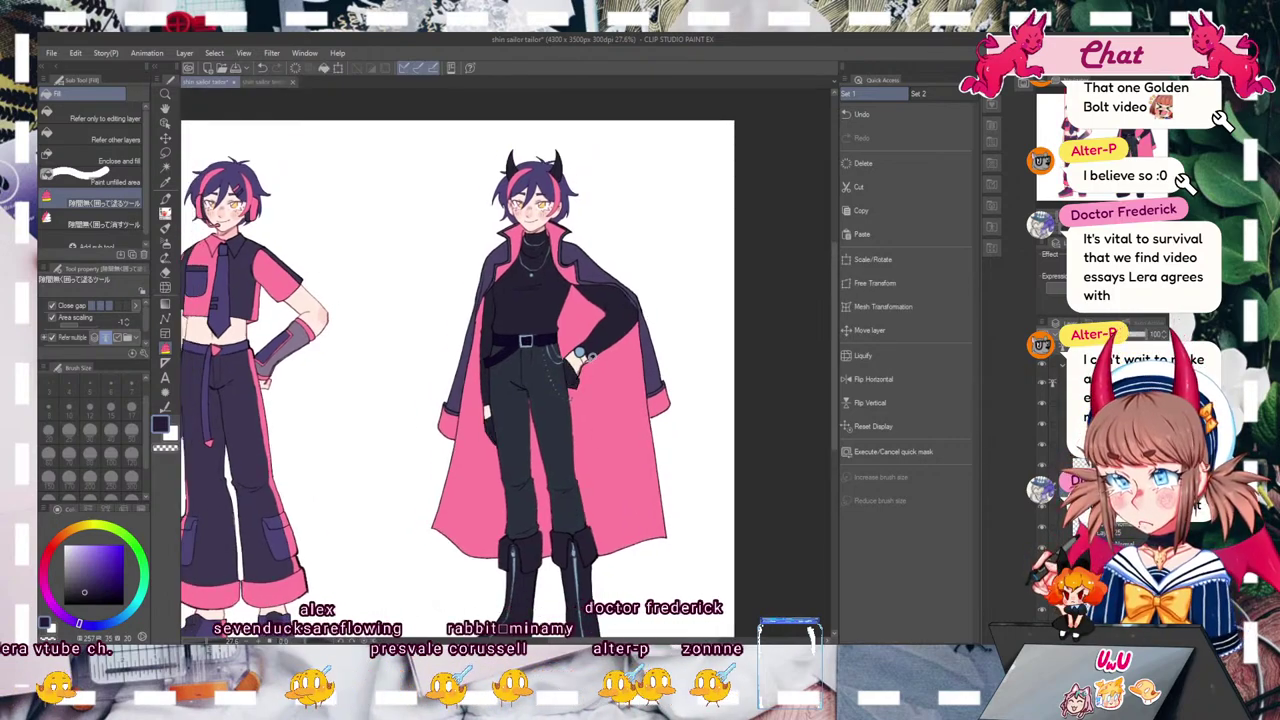
# Step: Examine the two outfits side by side, including a mirrored view, to compare their overall colours
pyautogui.keyDown('alt'); pyautogui.click(591, 338); pyautogui.keyUp('alt')
pyautogui.moveTo(591, 339); pyautogui.dragTo(569, 285)
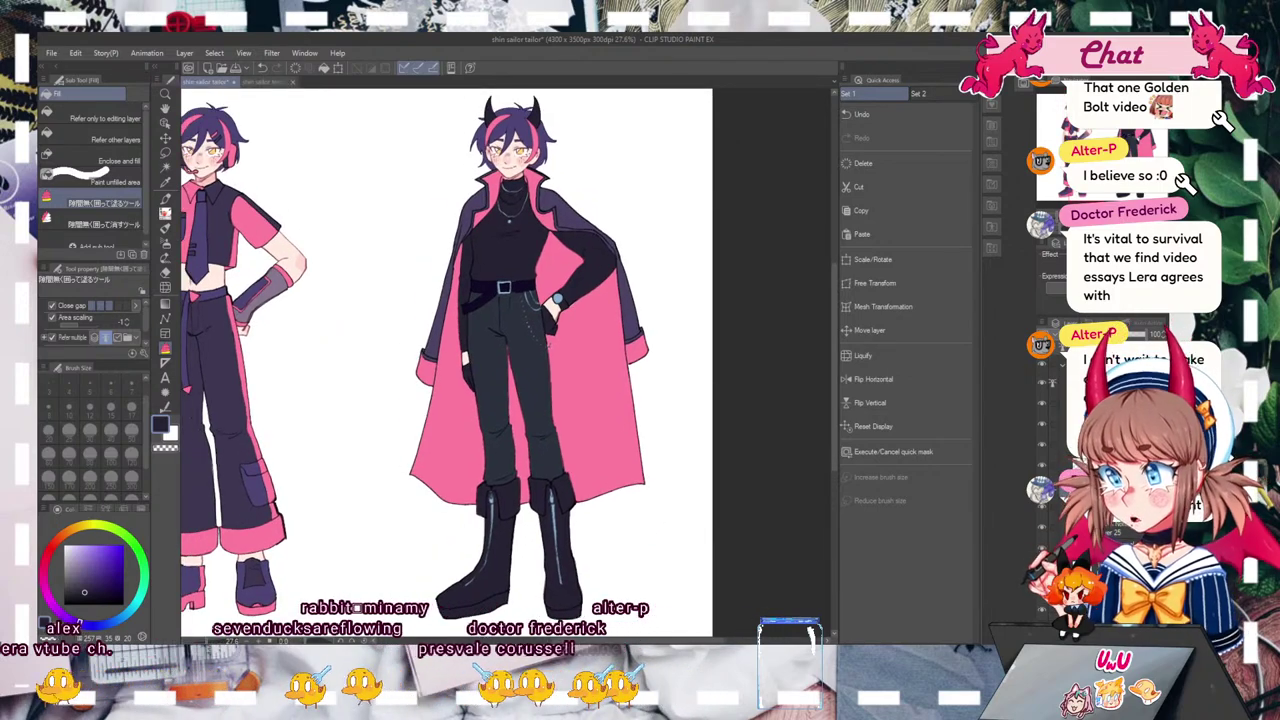
pyautogui.scroll(-5, 506, 365)
pyautogui.scroll(3, 506, 365)
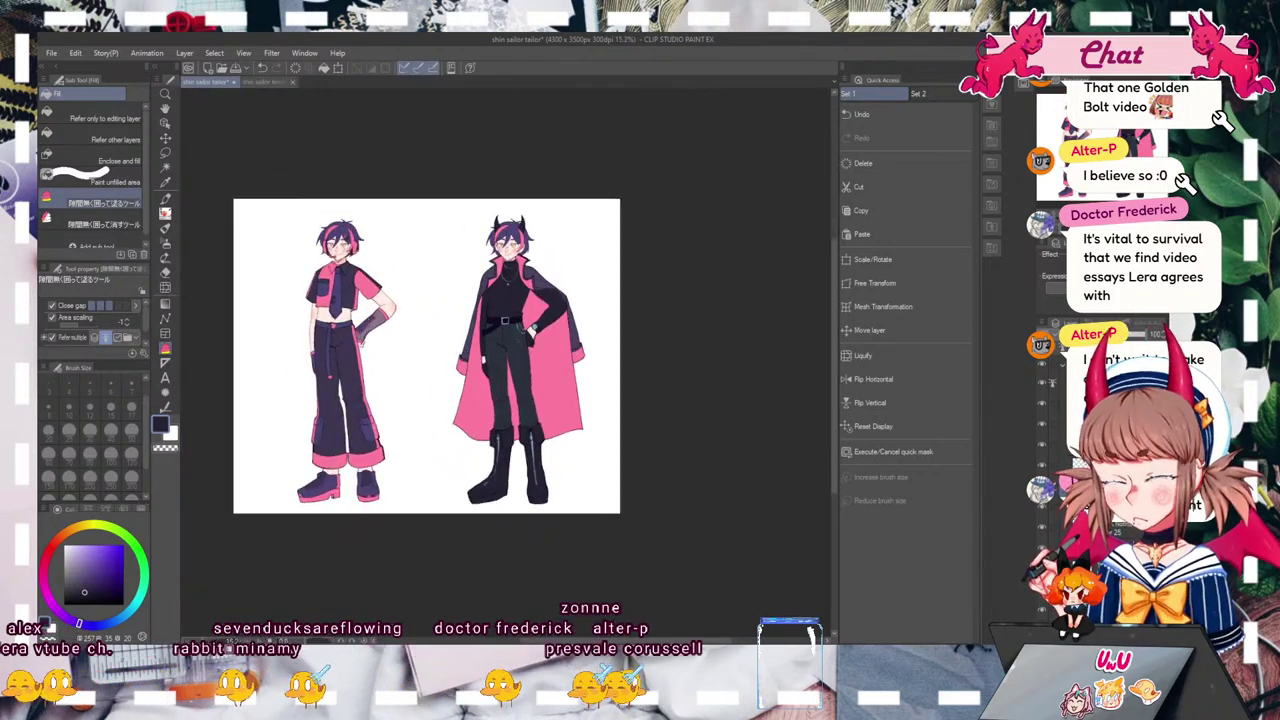
pyautogui.press('h')
pyautogui.press('h')
pyautogui.hotkey('ctrl', '0')
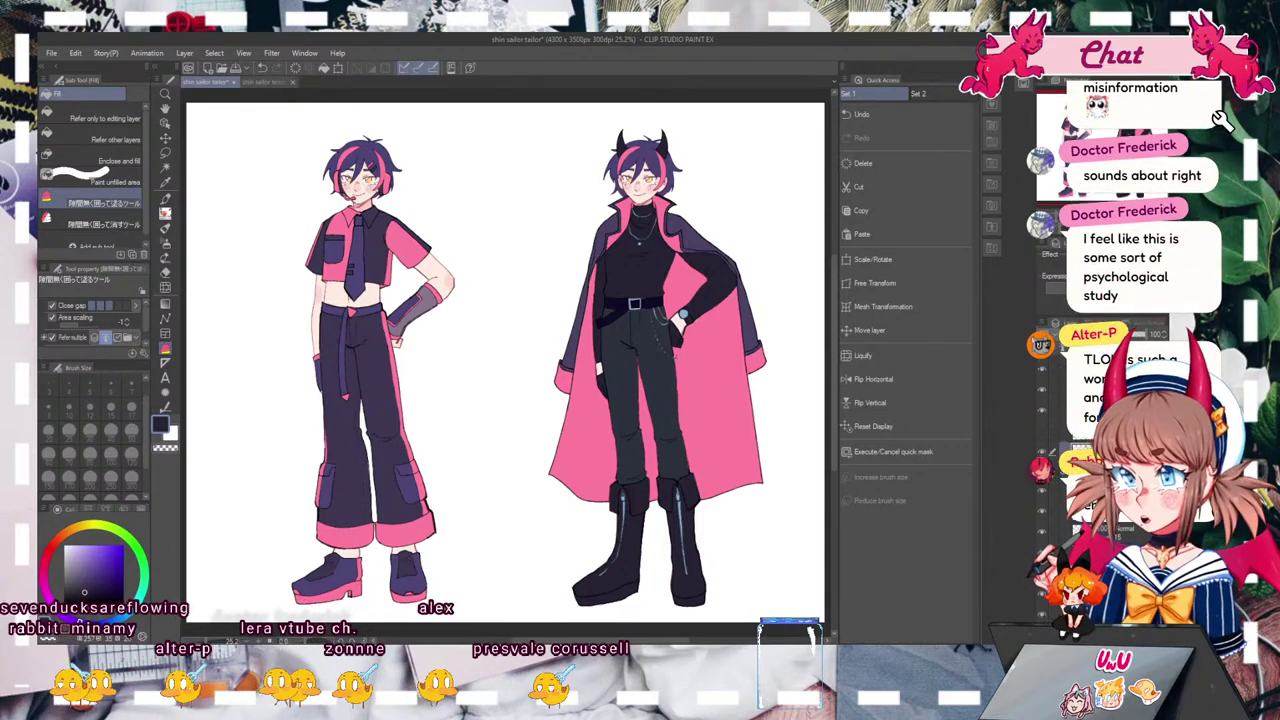
# Step: Mix a slightly lighter, desaturated grey-blue and refill the horned figure's trousers with it
pyautogui.hotkey('ctrl', 'z')
pyautogui.hotkey('ctrl', 'y')
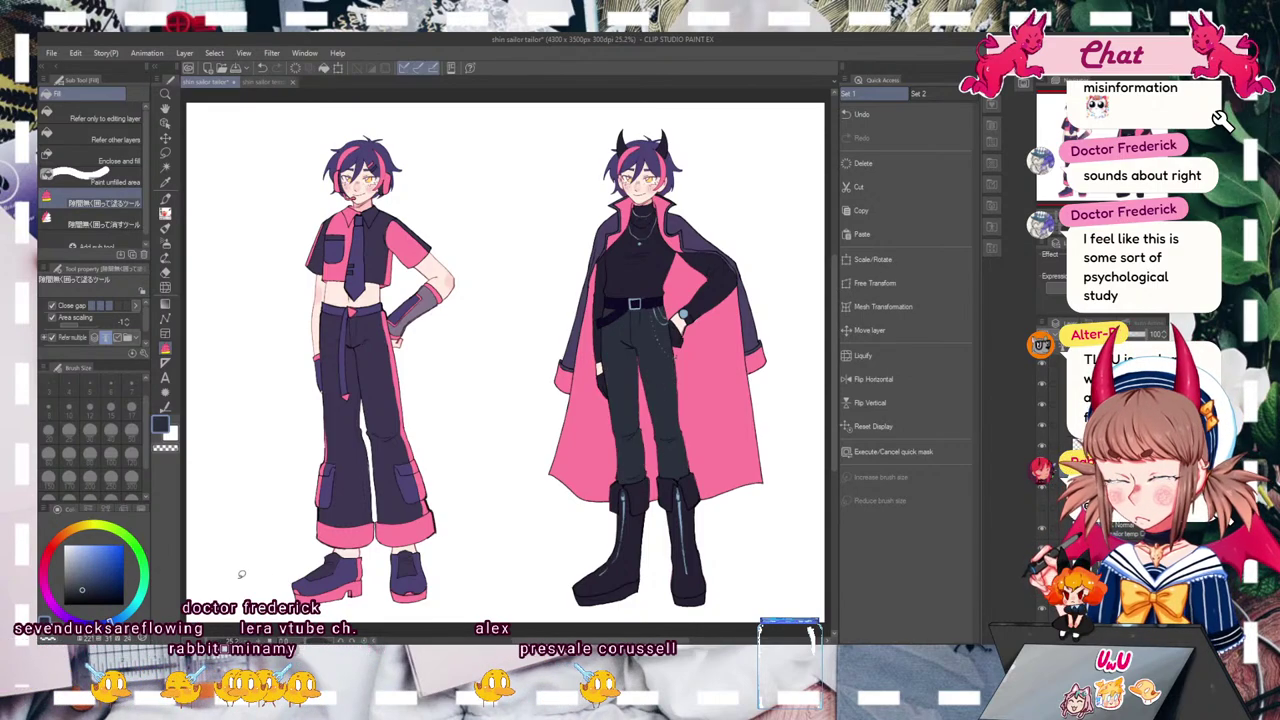
pyautogui.click(80, 585)
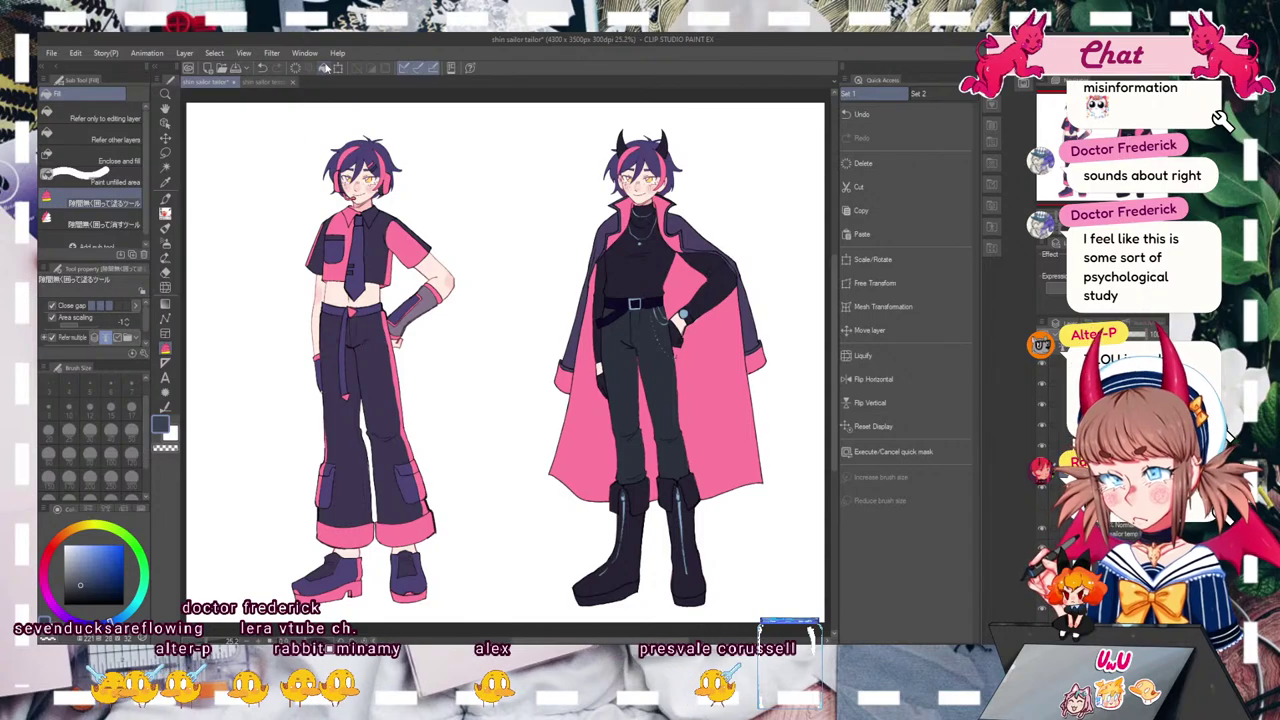
pyautogui.click(323, 67)
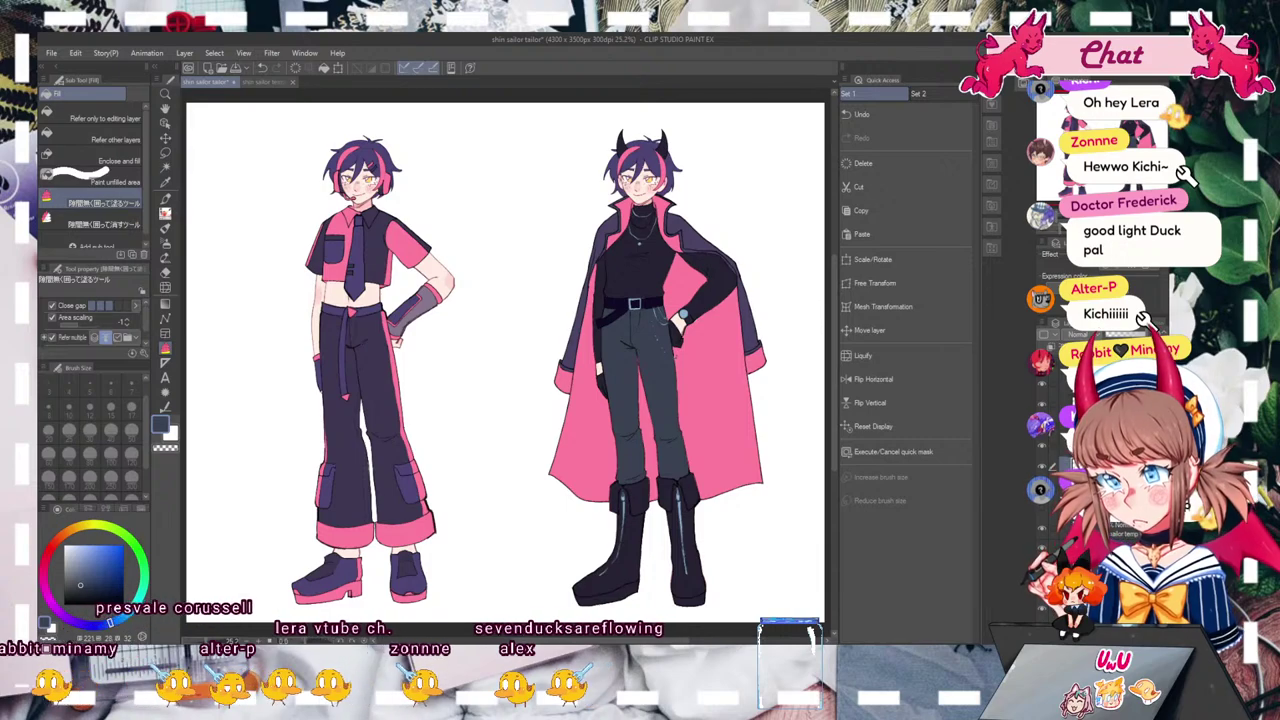
# Step: Sample the coat lining's pink and try it as the fill for the horned figure's trousers
pyautogui.keyDown('alt'); pyautogui.click(728, 416); pyautogui.keyUp('alt')
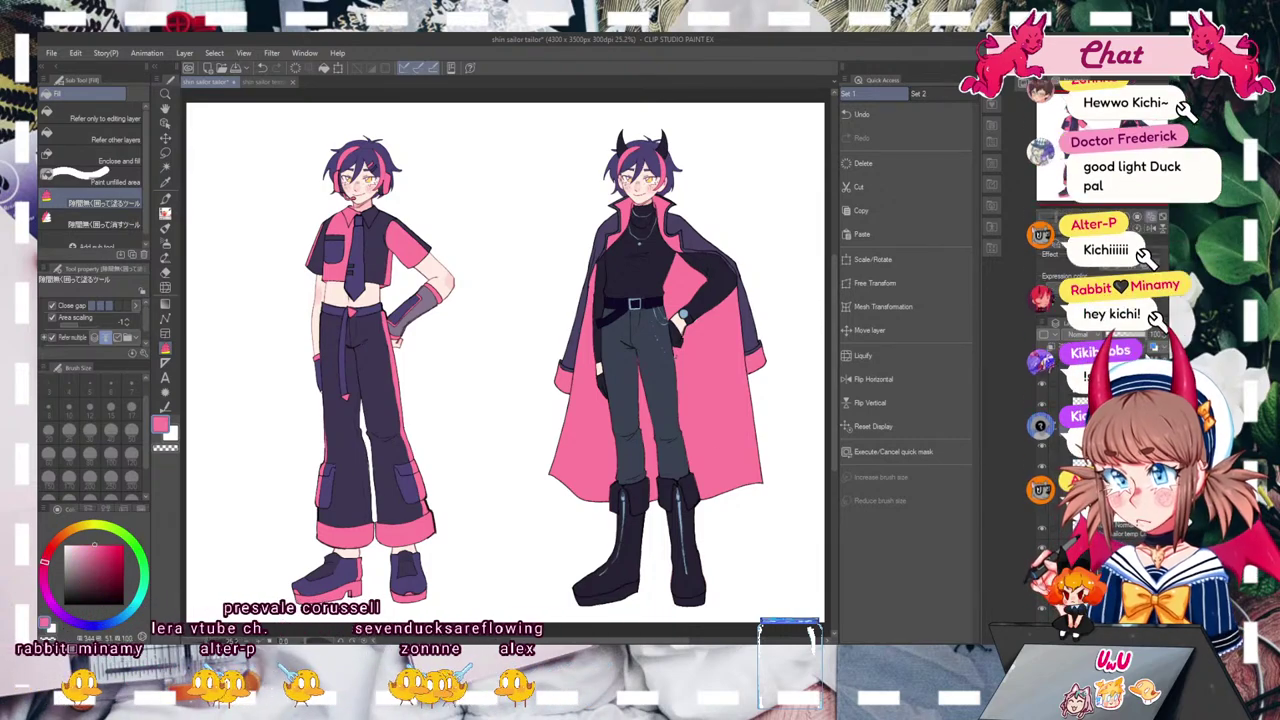
pyautogui.moveTo(728, 416); pyautogui.dragTo(679, 454)
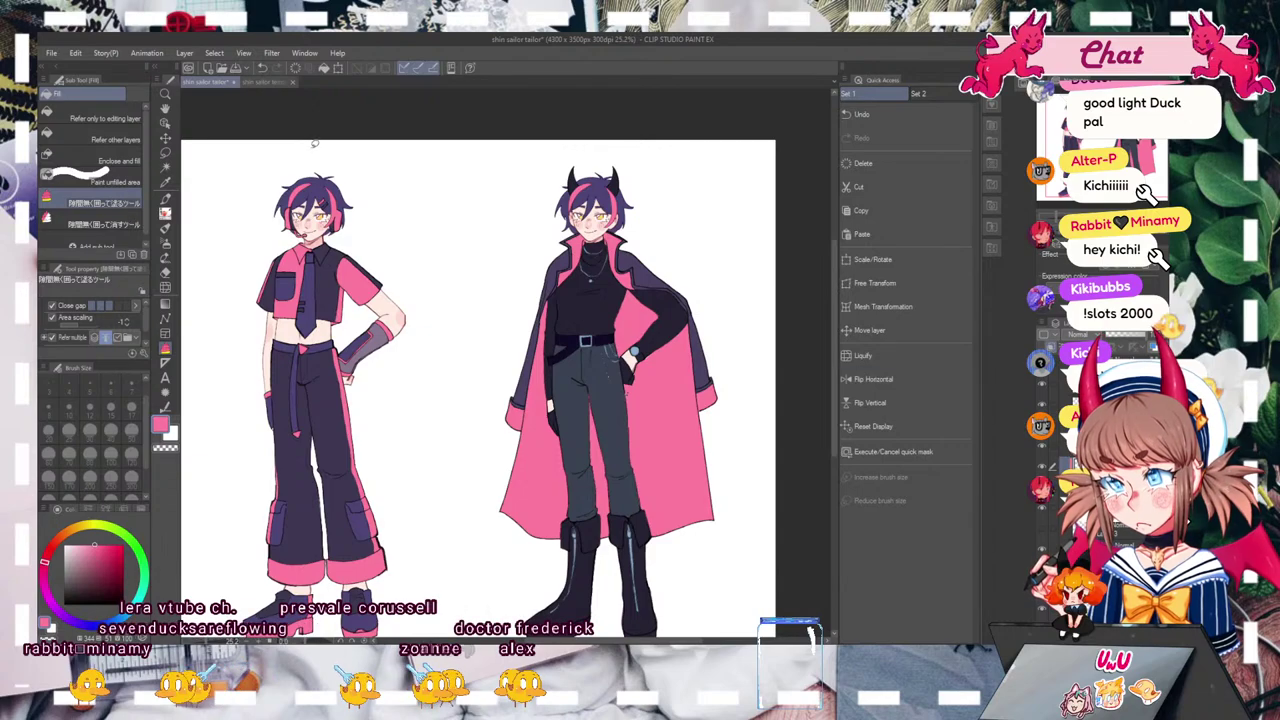
pyautogui.click(596, 440)
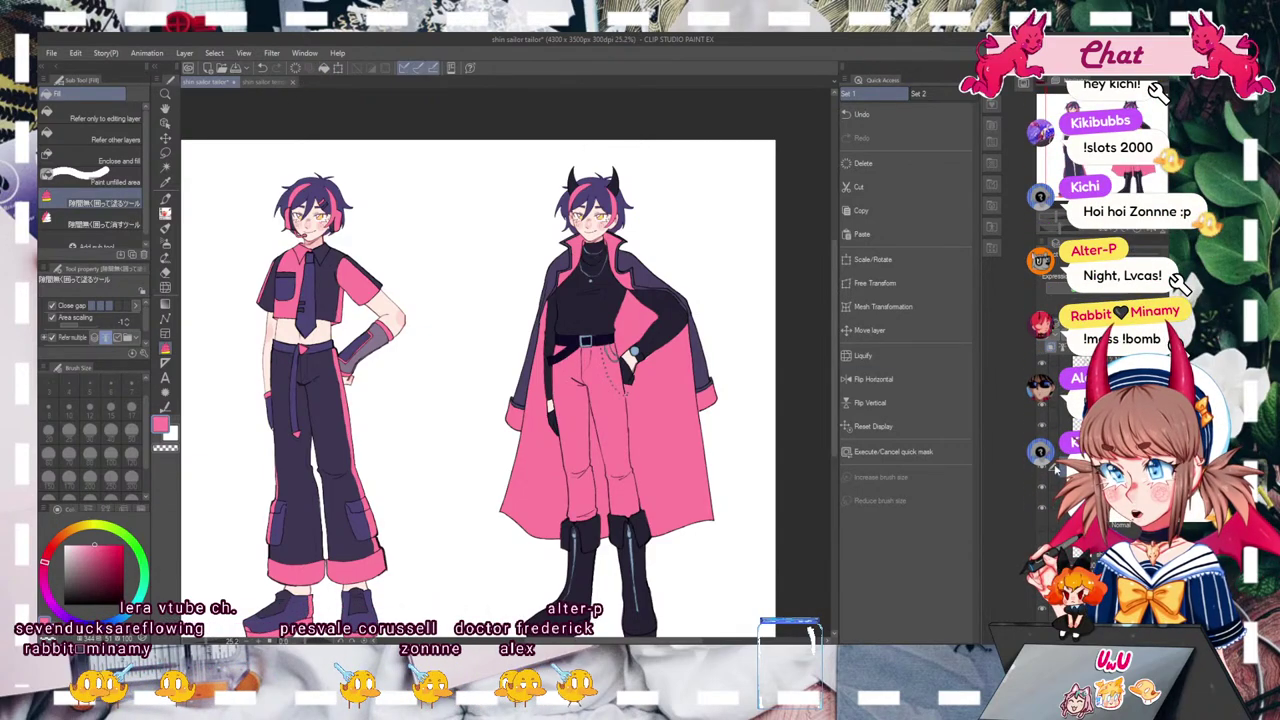
# Step: Try the trousers' earlier grey-blue on the coat's lining, collar and cuffs
pyautogui.hotkey('ctrl', 'z')
pyautogui.hotkey('ctrl', 'z')
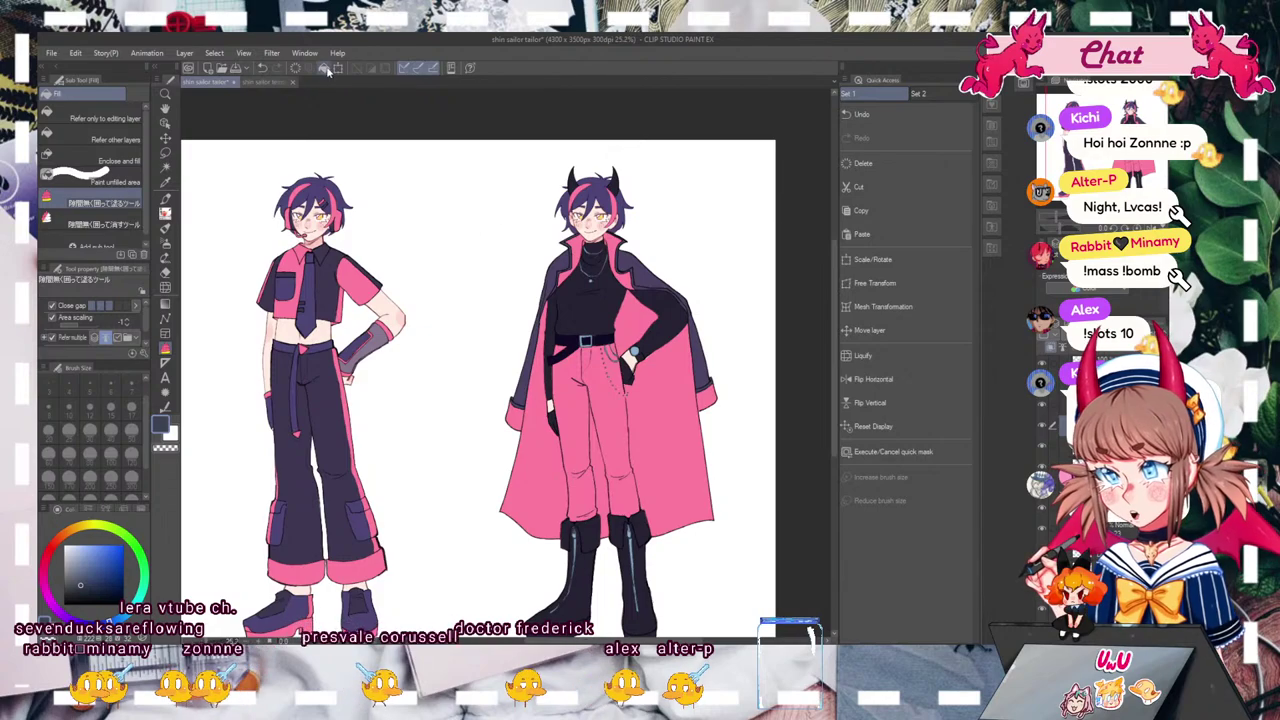
pyautogui.hotkey('ctrl', 'z')
pyautogui.moveTo(682, 186); pyautogui.dragTo(628, 183)
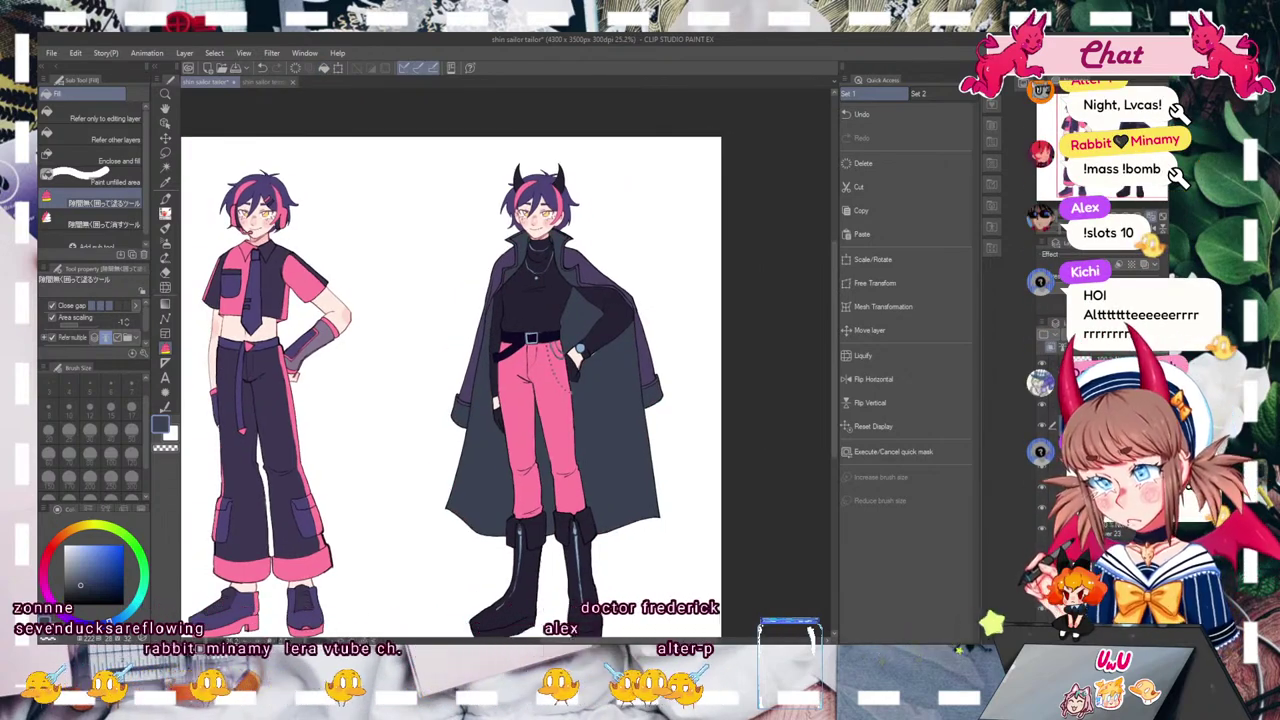
# Step: Try the turtleneck's dark navy on the coat lining and cuffs, and revert to the pink lining and grey-blue trousers
pyautogui.keyDown('alt'); pyautogui.click(611, 314); pyautogui.keyUp('alt')
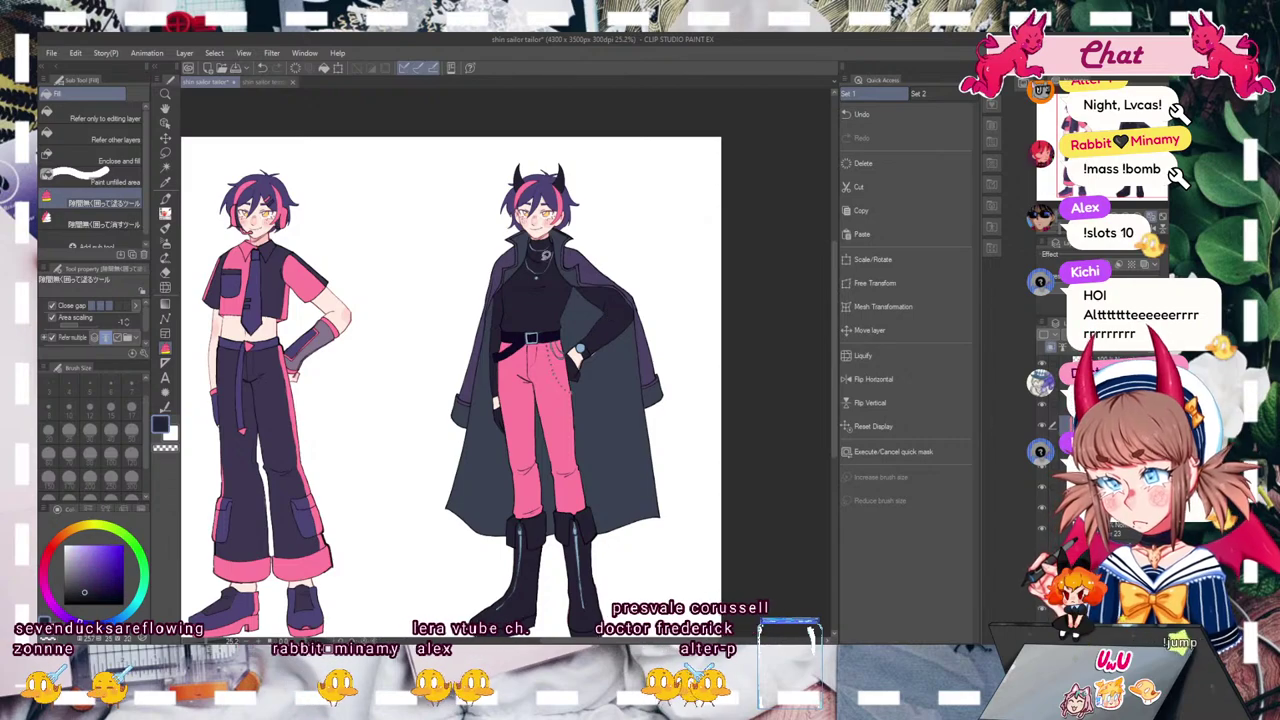
pyautogui.click(323, 68)
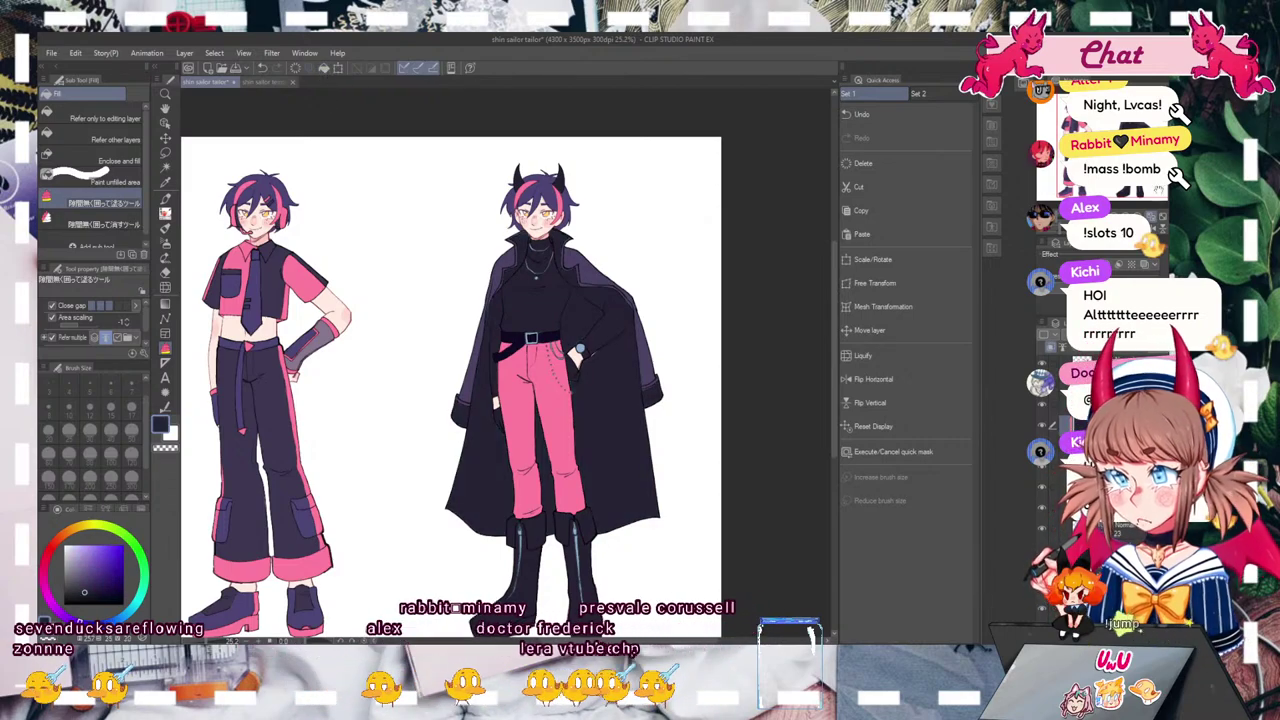
pyautogui.press('h')
pyautogui.press('h')
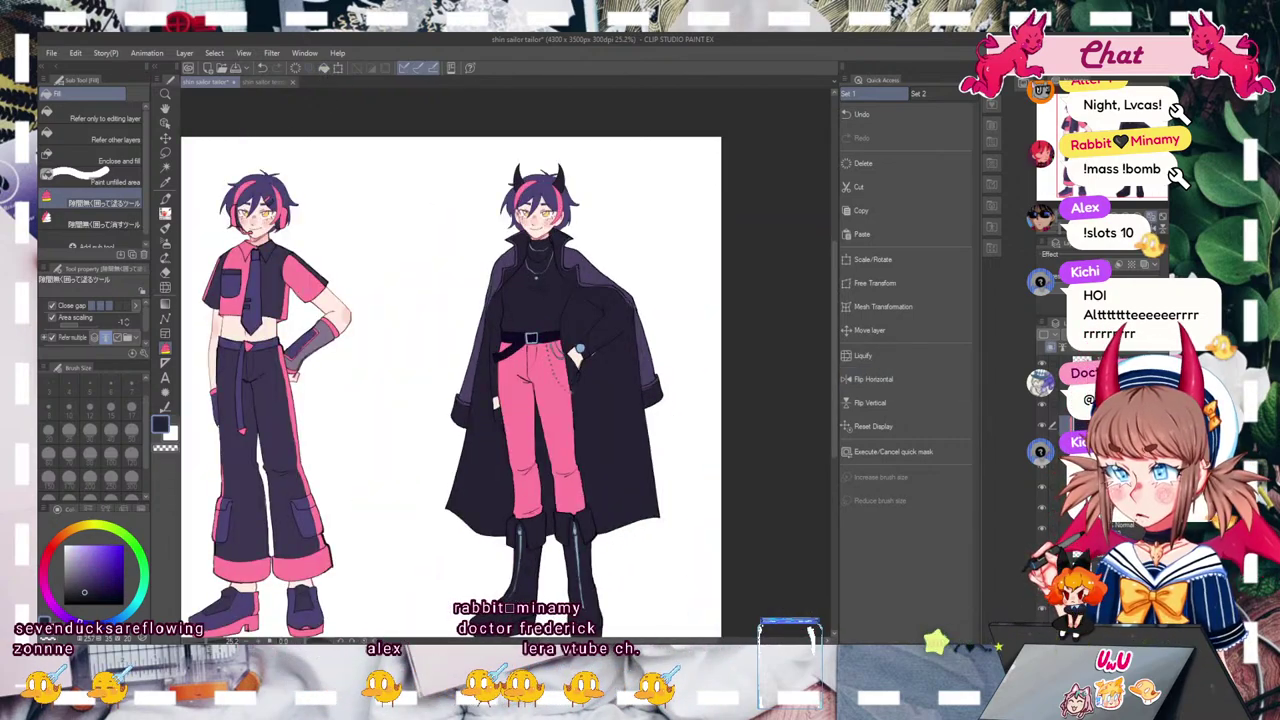
pyautogui.hotkey('ctrl', 'z')
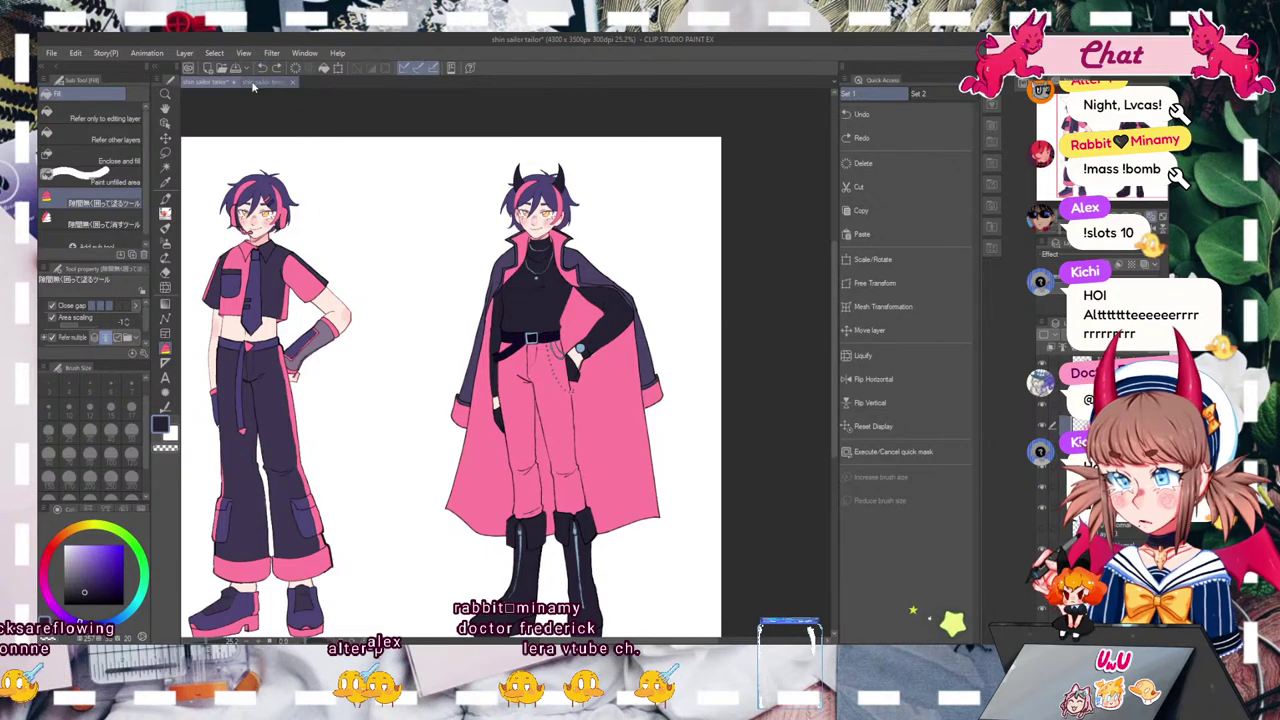
pyautogui.click(545, 430)
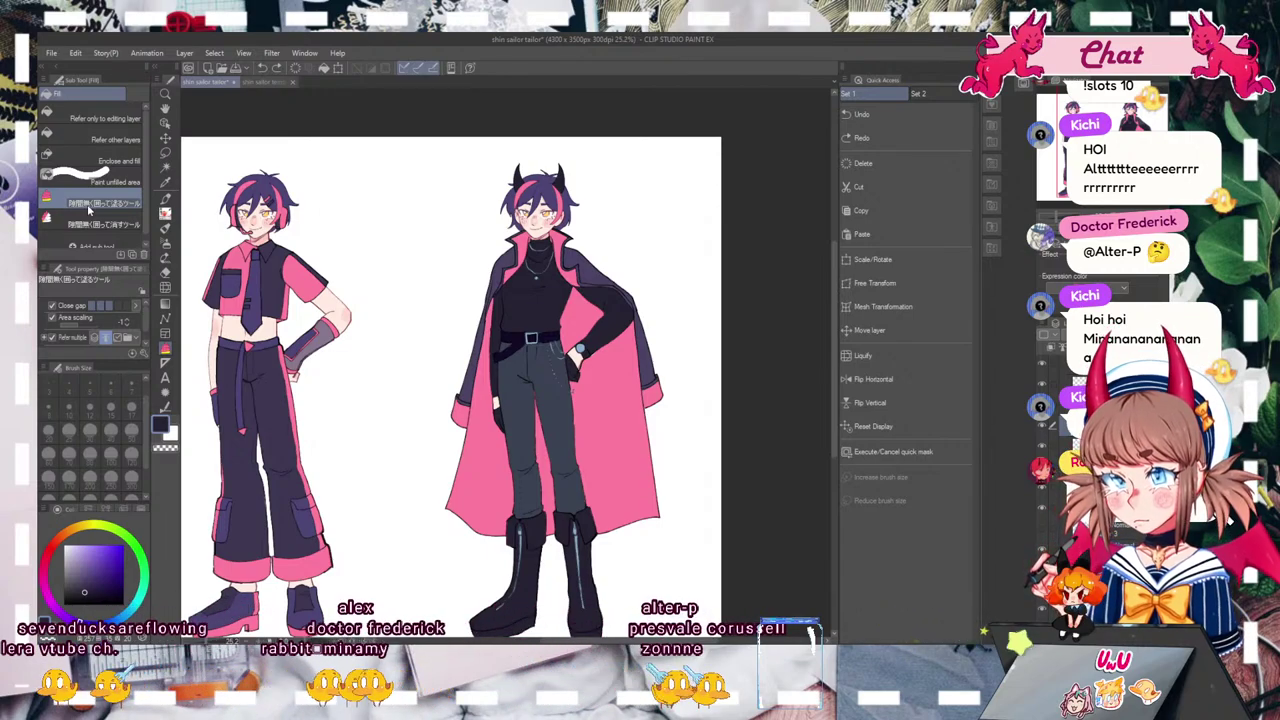
# Step: Select the turtleneck's colour layer and refill the turtleneck with a saturated indigo, adjusting the shade slightly brighter
pyautogui.moveTo(450, 380); pyautogui.dragTo(512, 348)
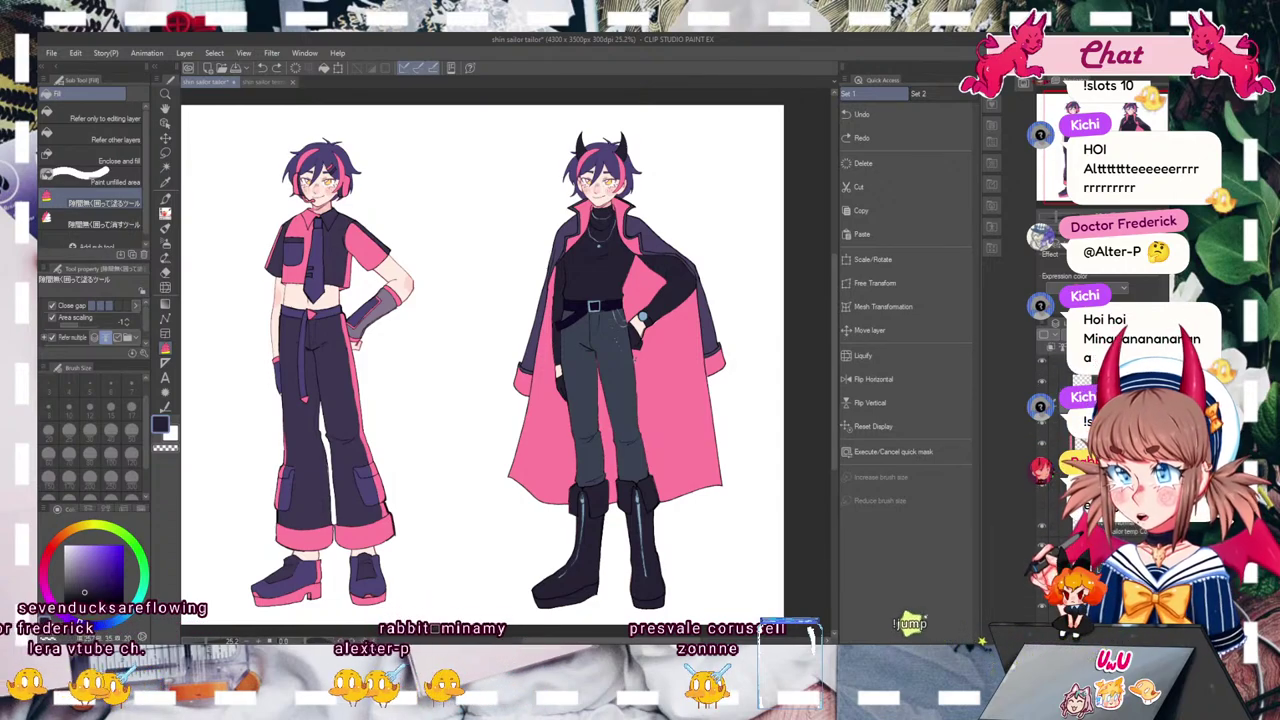
pyautogui.click(1042, 485)
pyautogui.click(1042, 485)
pyautogui.click(1110, 485)
pyautogui.hotkey('ctrl', 'shift', 'n')
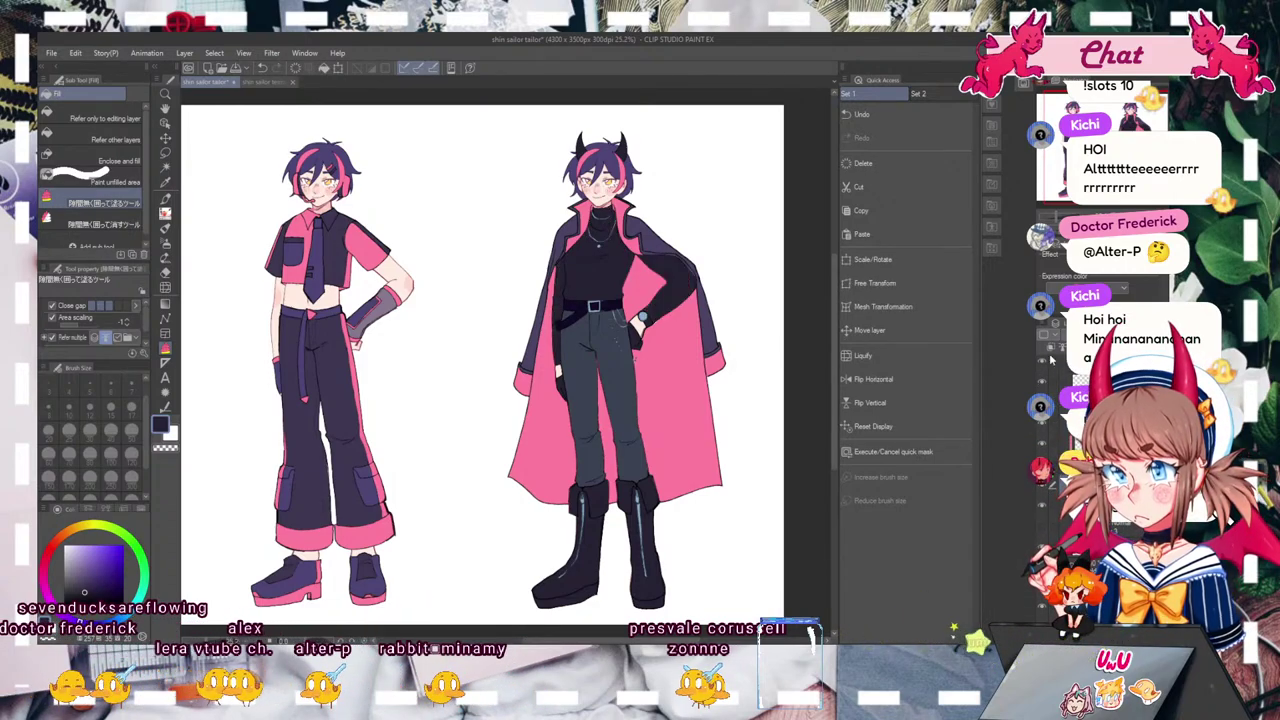
pyautogui.hotkey('ctrl', 'alt', 'g')
pyautogui.click(117, 572)
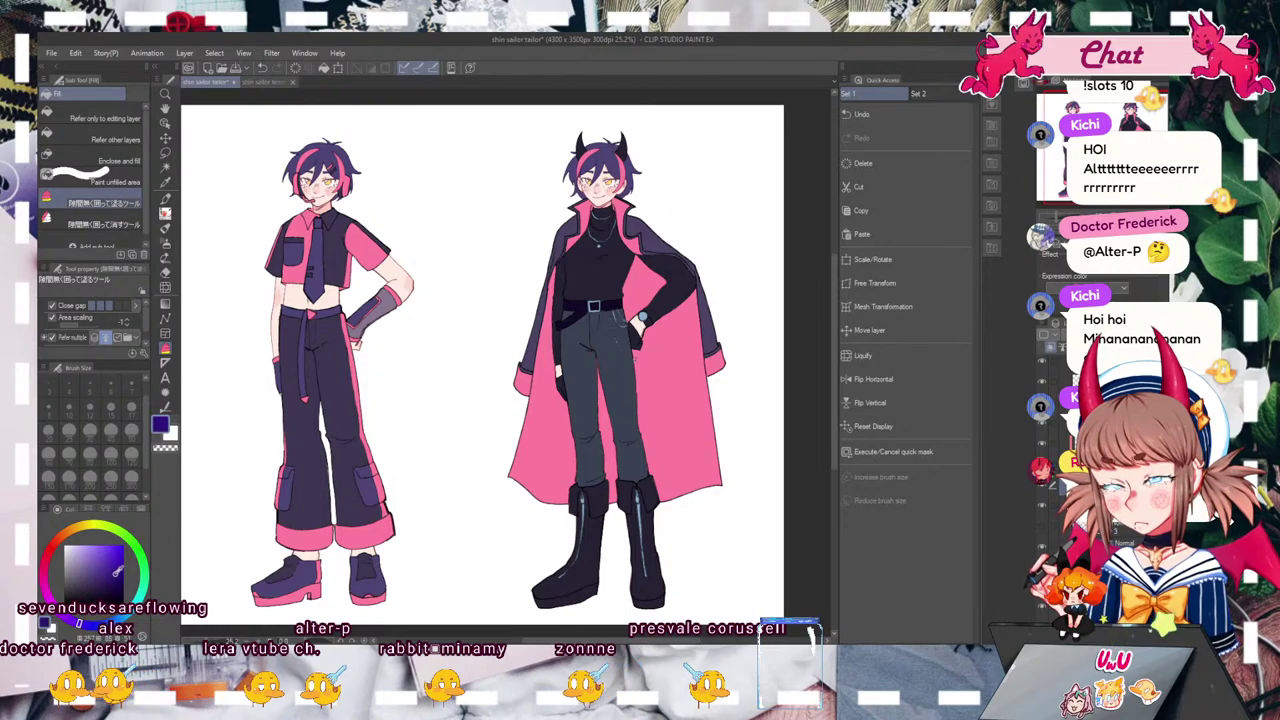
pyautogui.click(324, 68)
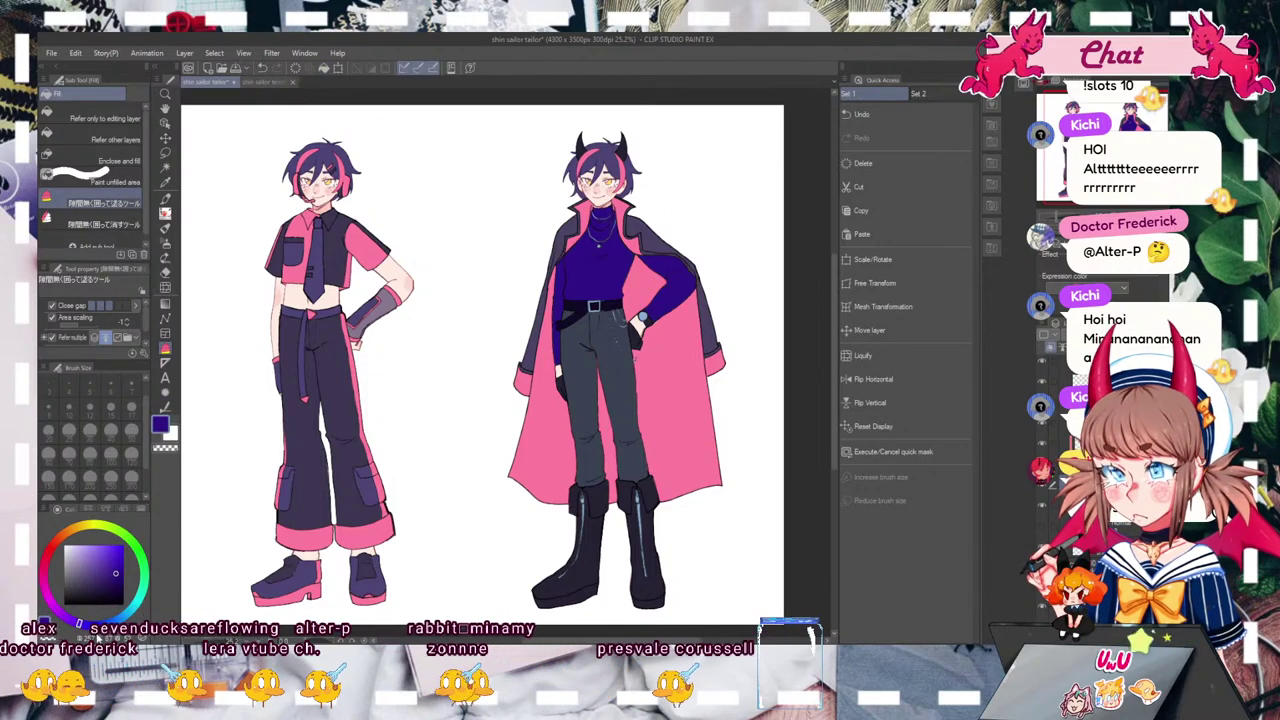
pyautogui.click(116, 561)
pyautogui.click(324, 68)
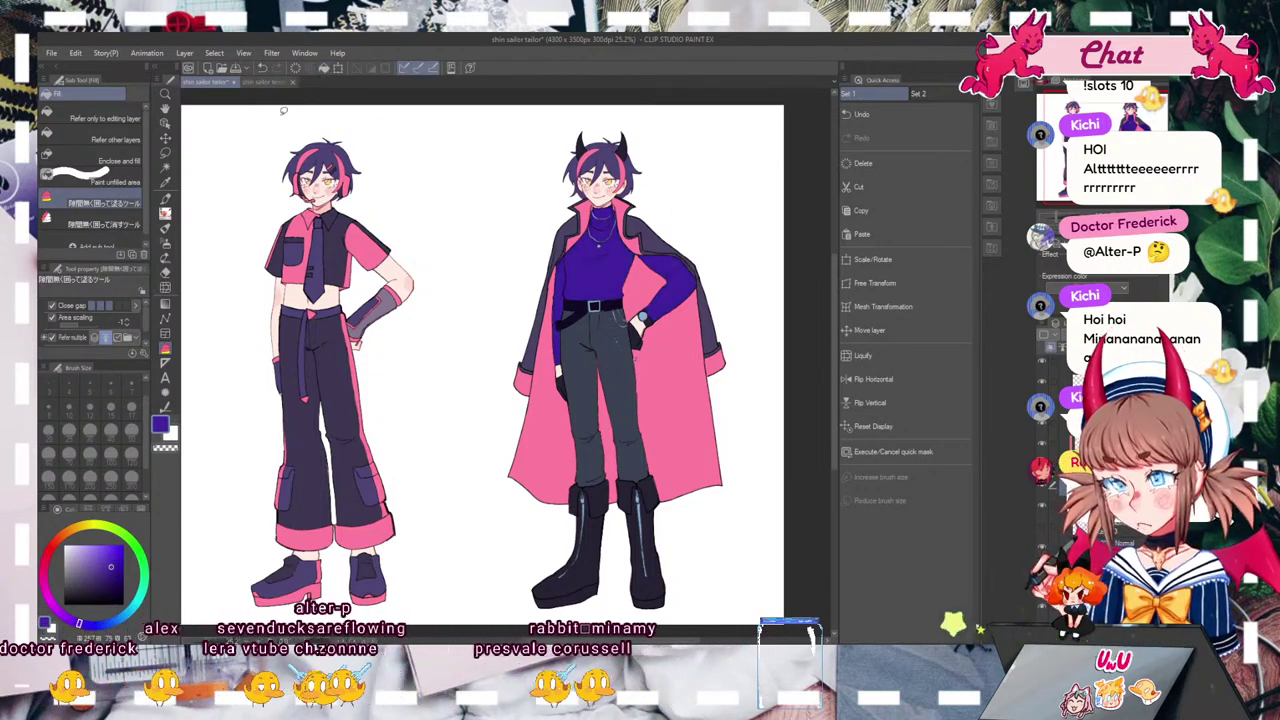
# Step: Tone the horned figure's turtleneck down to a muted purple
pyautogui.moveTo(438, 257); pyautogui.dragTo(325, 260)
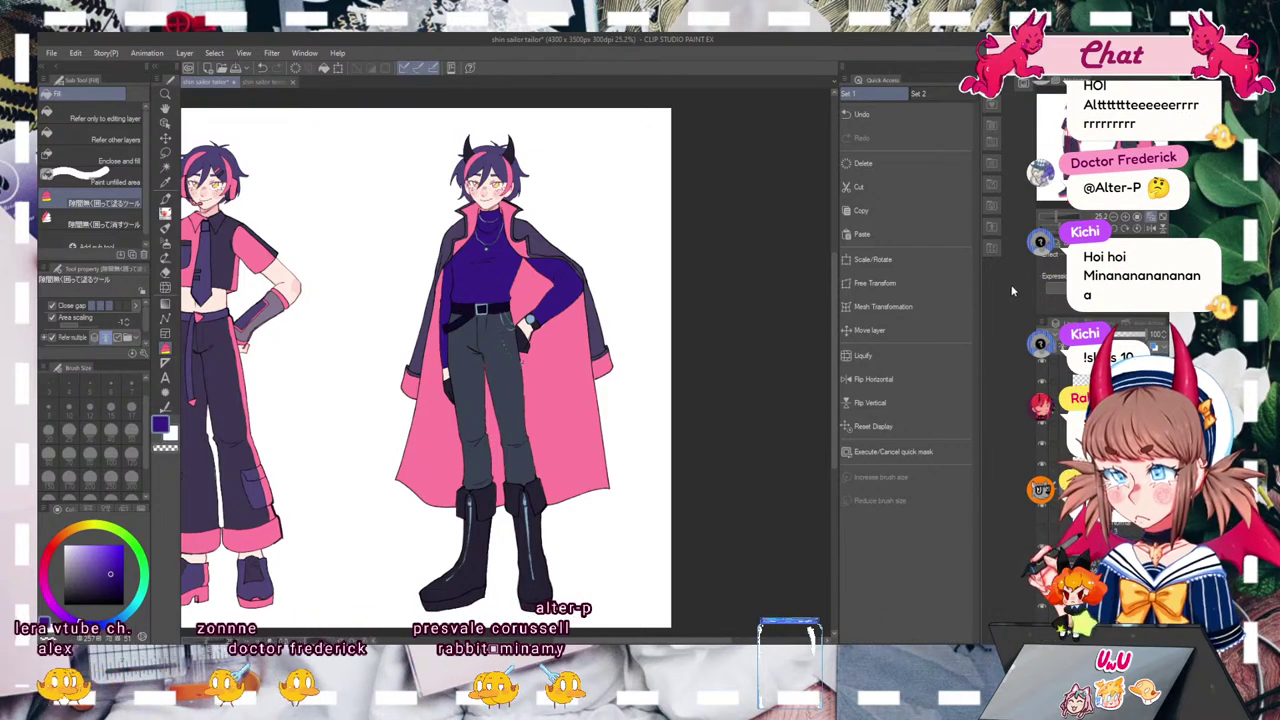
pyautogui.hotkey('ctrl', 'z')
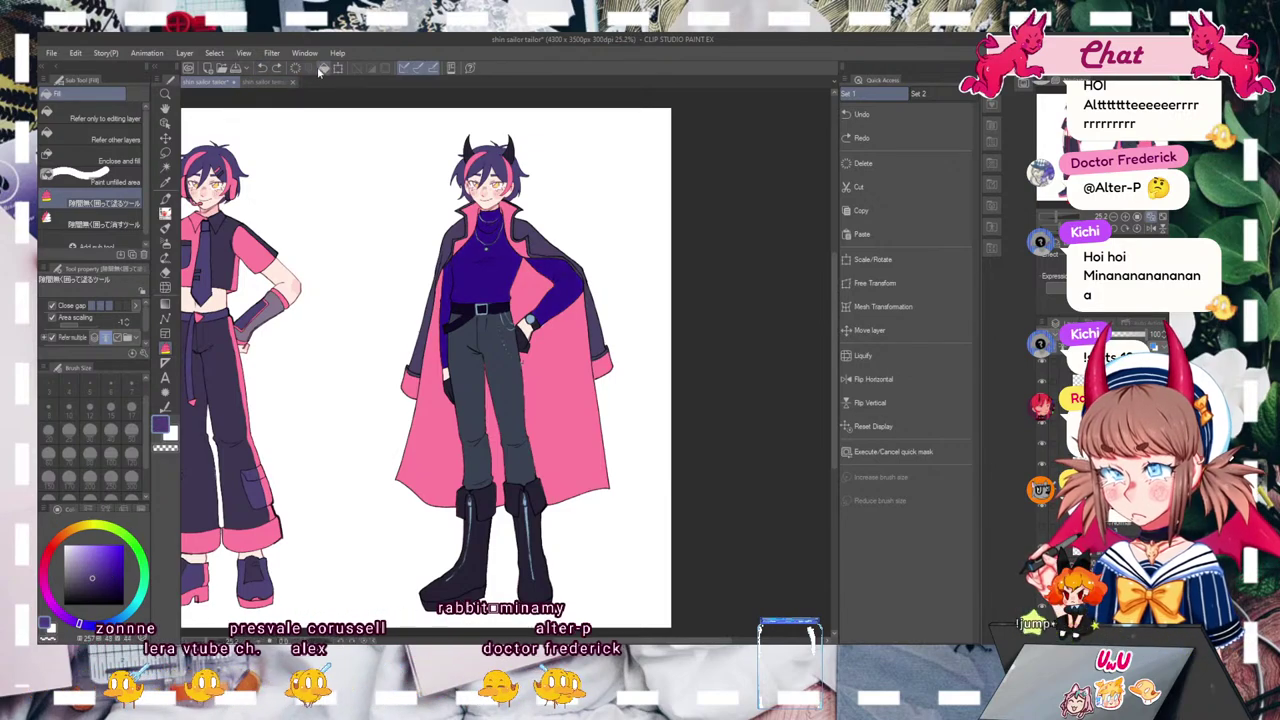
pyautogui.hotkey('ctrl', 'y')
pyautogui.moveTo(500, 350); pyautogui.dragTo(543, 350)
# Step: Sample the lining's pink, shift its hue to a warm orange-yellow, and refill the coat's lining, collar and cuffs
pyautogui.keyDown('alt'); pyautogui.click(620, 425); pyautogui.keyUp('alt')
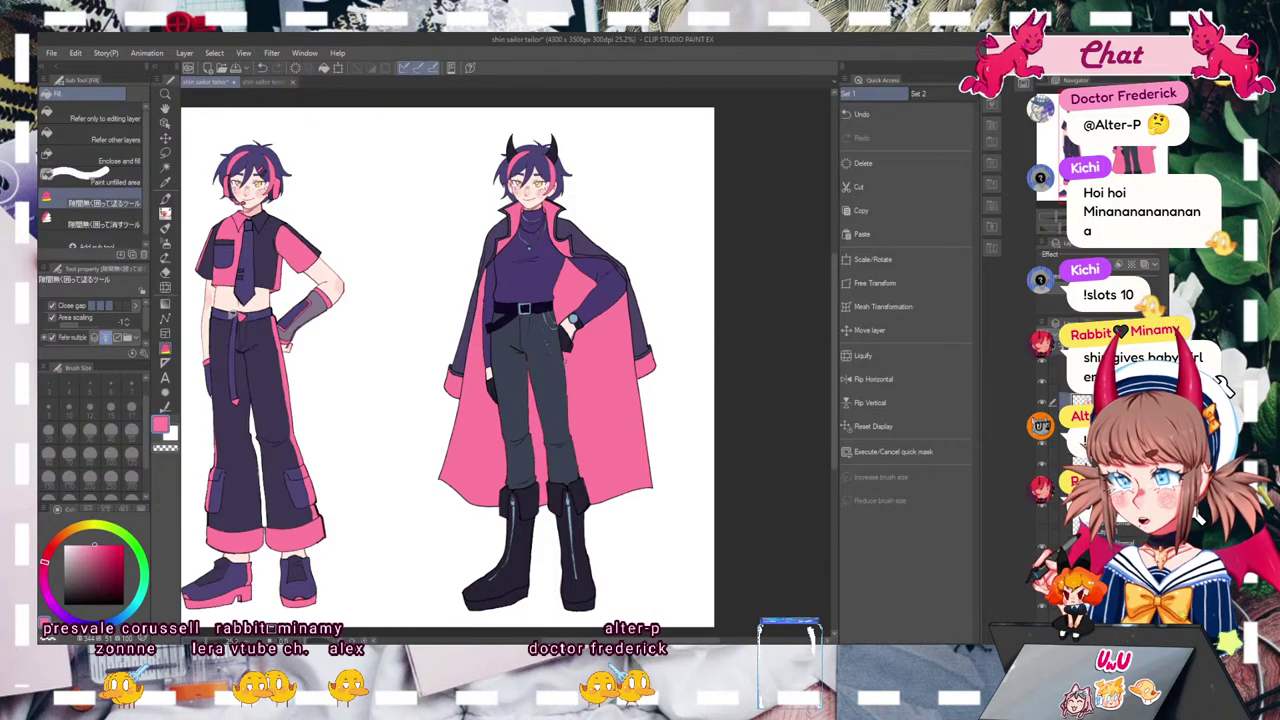
pyautogui.press('b')
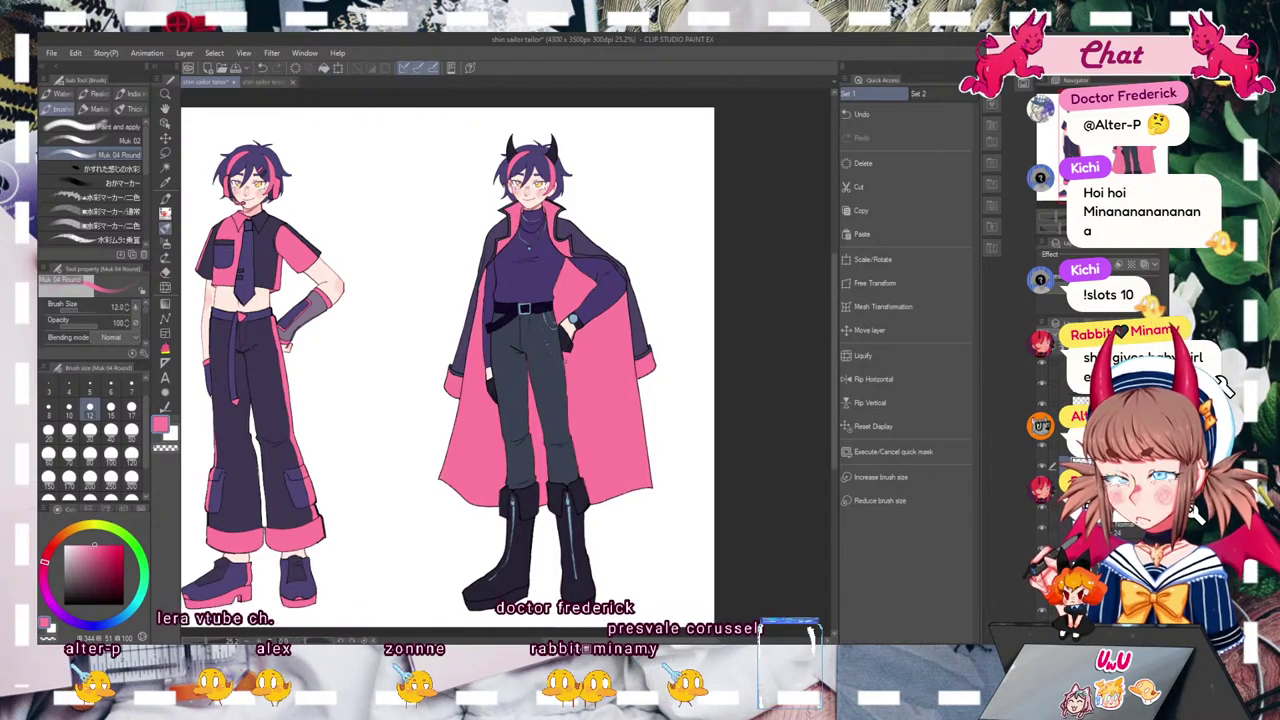
pyautogui.hotkey('ctrl', 'z')
pyautogui.hotkey('ctrl', 'y')
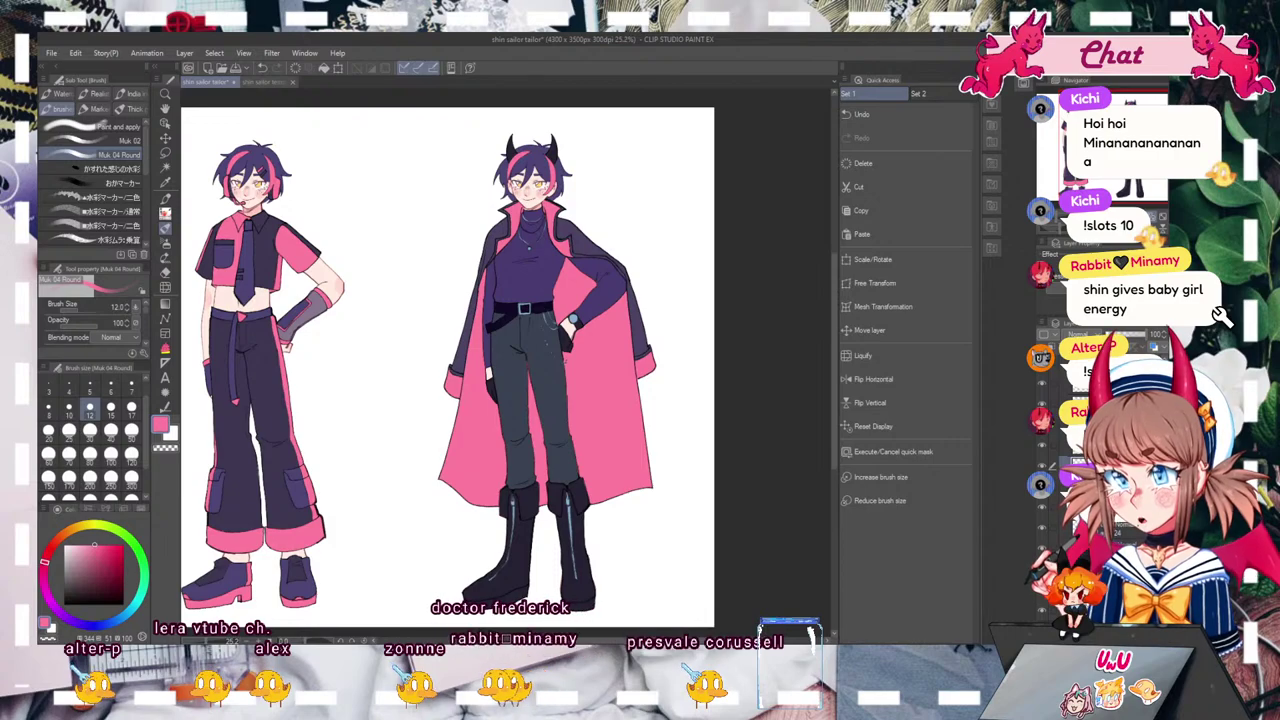
pyautogui.click(78, 527)
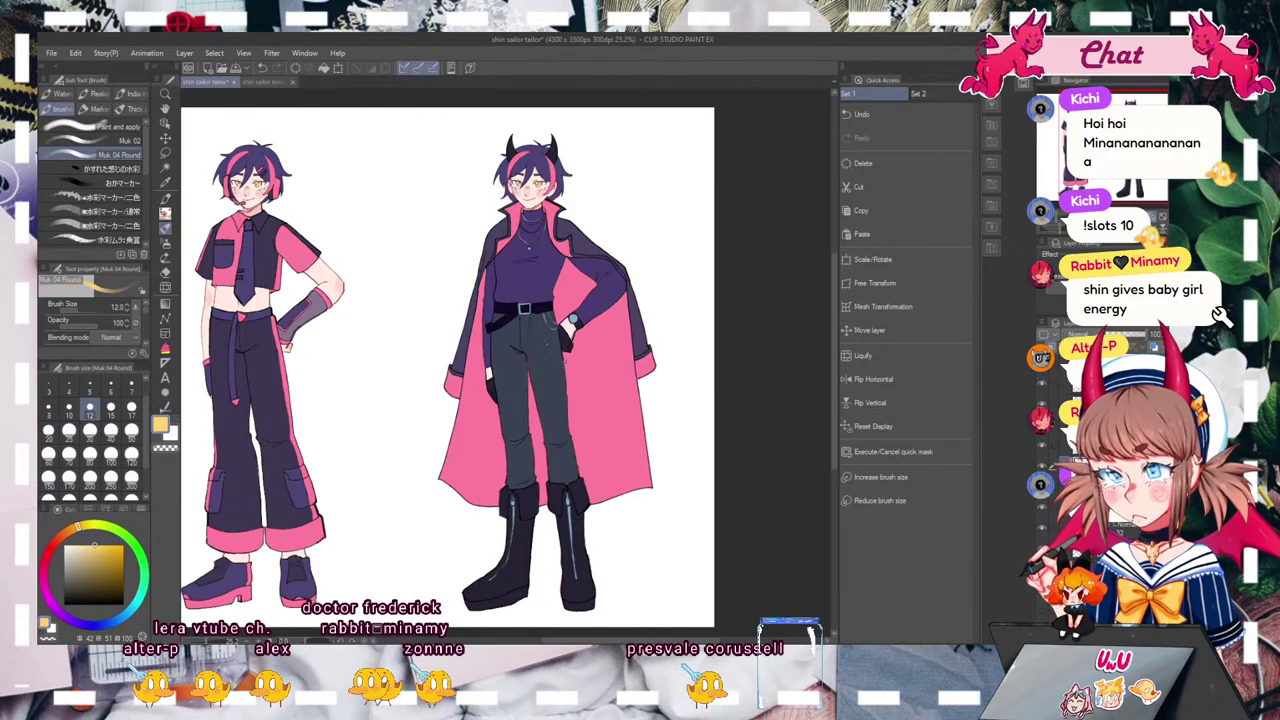
pyautogui.hotkey('alt', 'Delete')
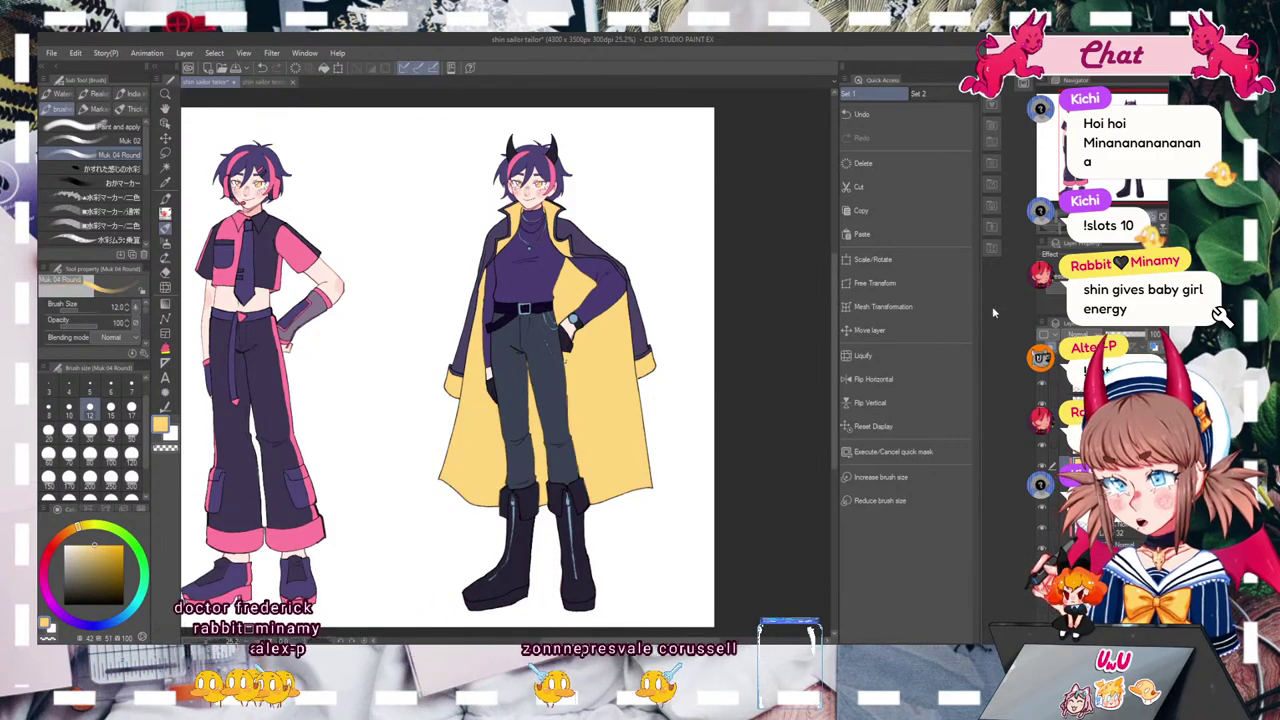
pyautogui.click(326, 68)
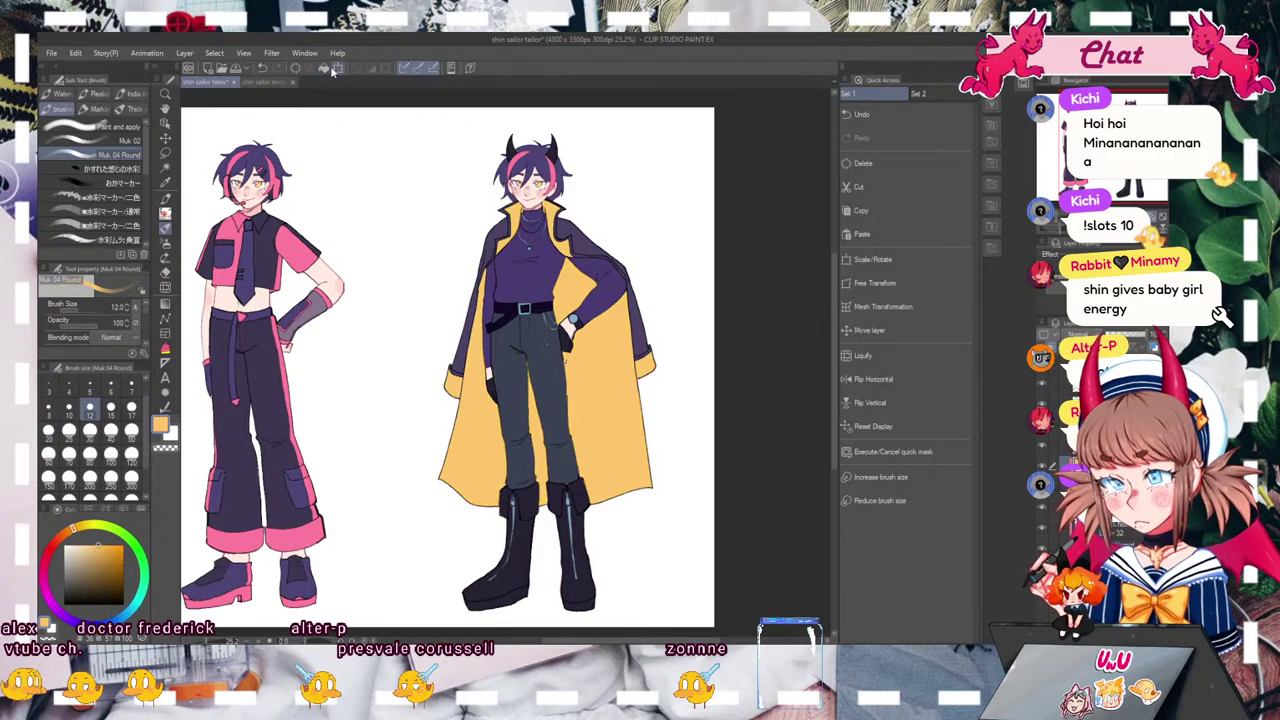
# Step: Try brown and bright pink on the horned figure's turtleneck, and refill it with a dark maroon
pyautogui.moveTo(565, 361); pyautogui.dragTo(534, 378)
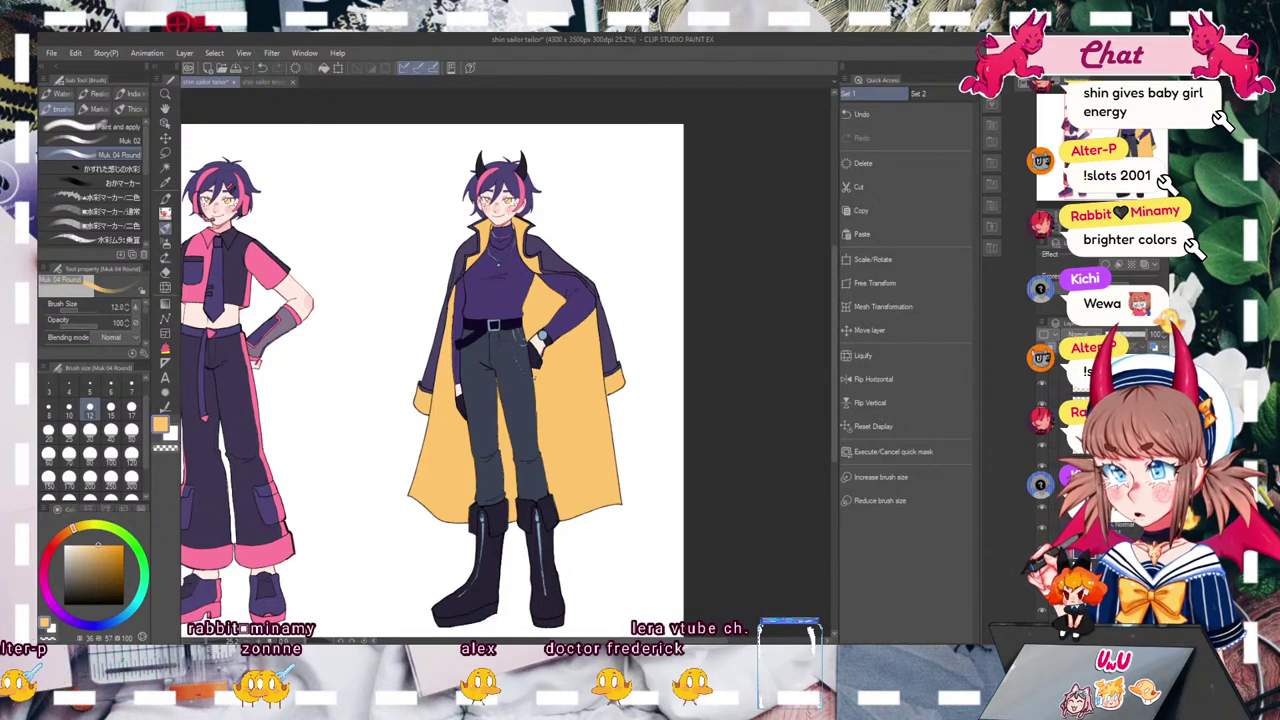
pyautogui.press('Delete')
pyautogui.hotkey('ctrl', 'z')
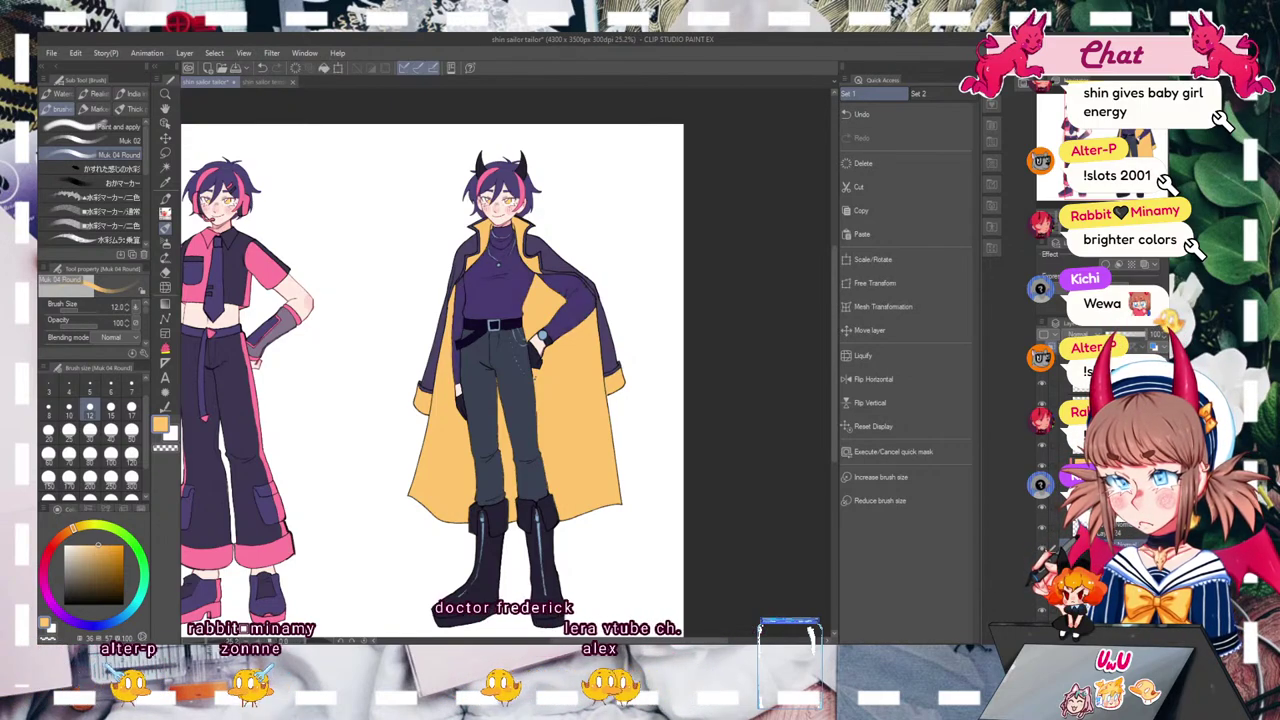
pyautogui.keyDown('alt'); pyautogui.click(562, 268); pyautogui.keyUp('alt')
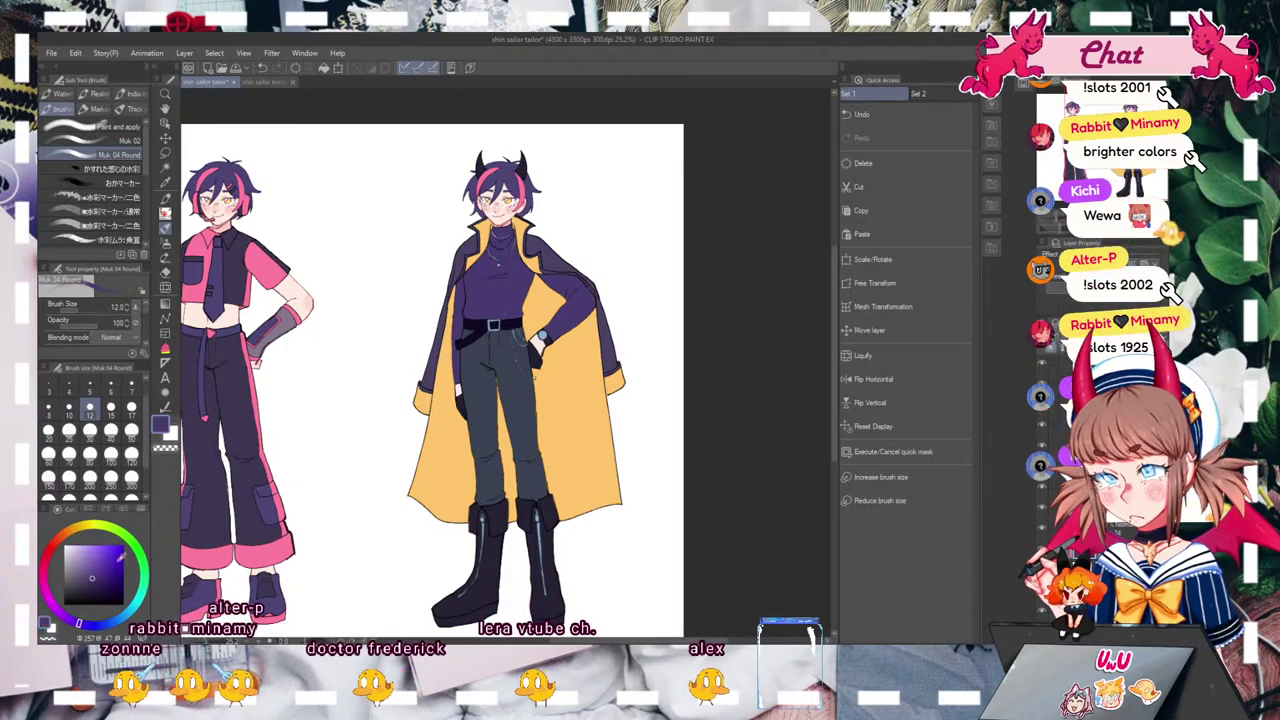
pyautogui.click(323, 67)
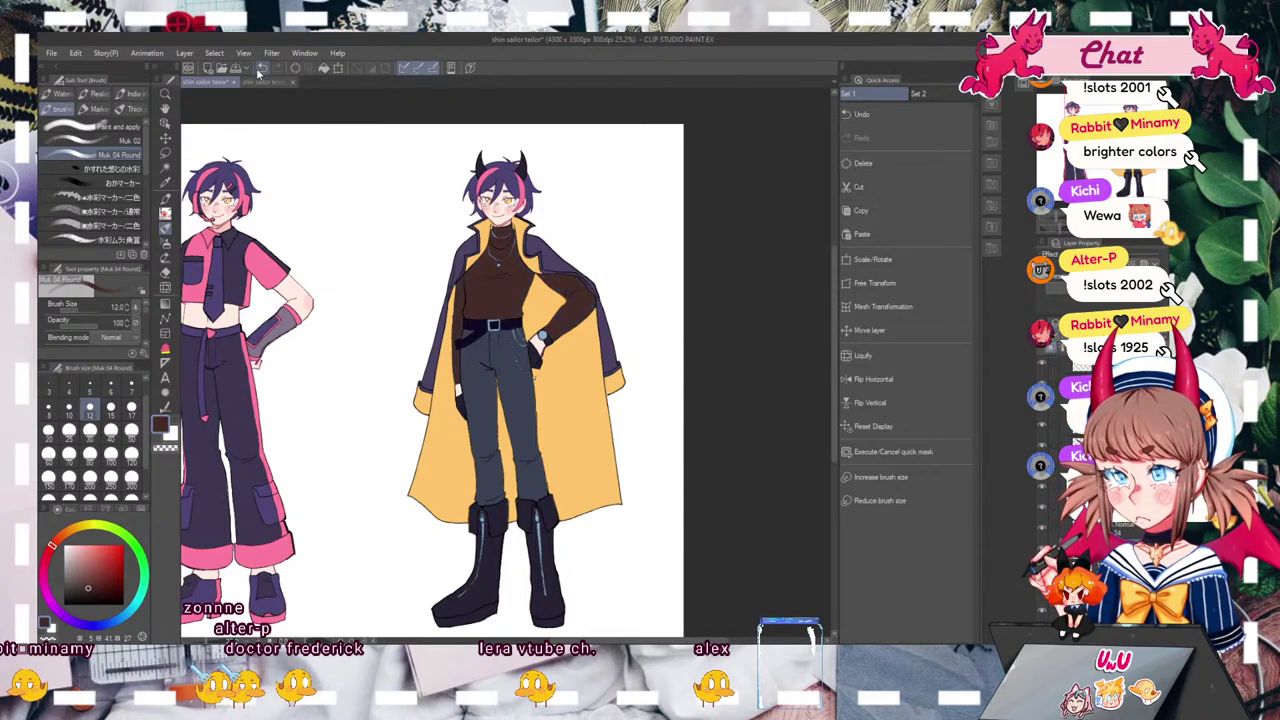
pyautogui.hotkey('alt', 'BackSpace')
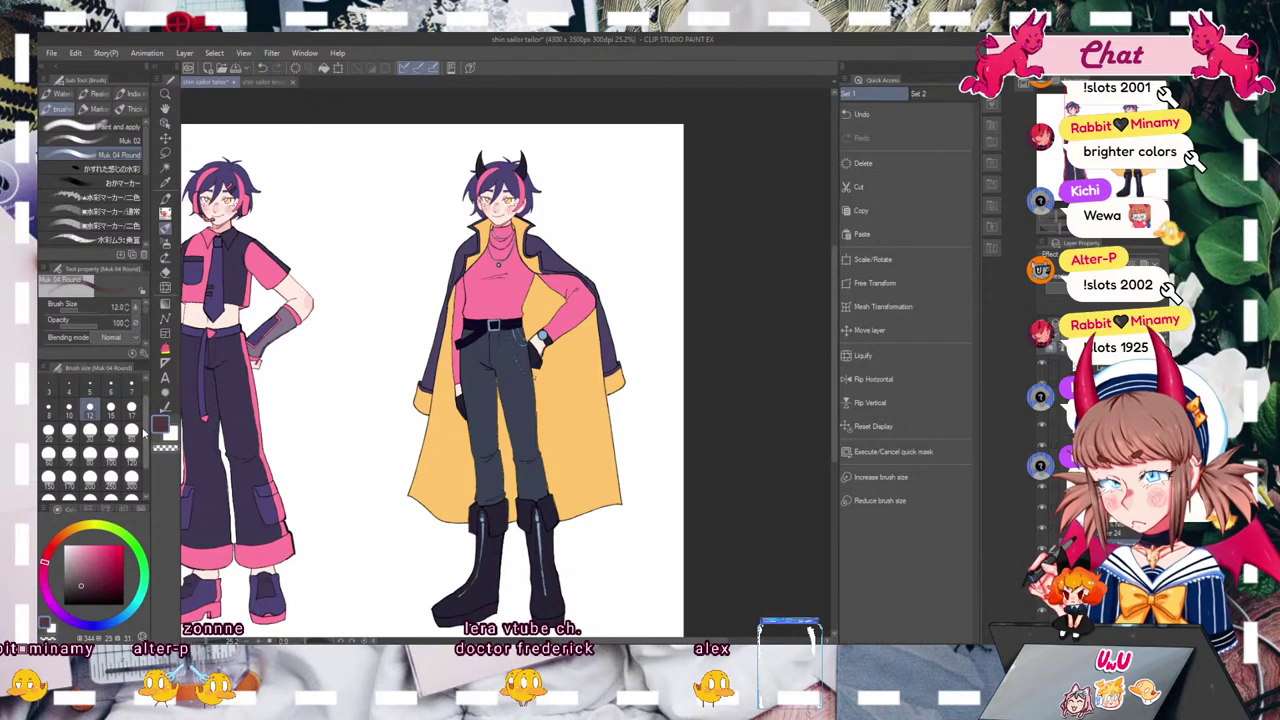
pyautogui.click(81, 585)
pyautogui.hotkey('alt', 'BackSpace')
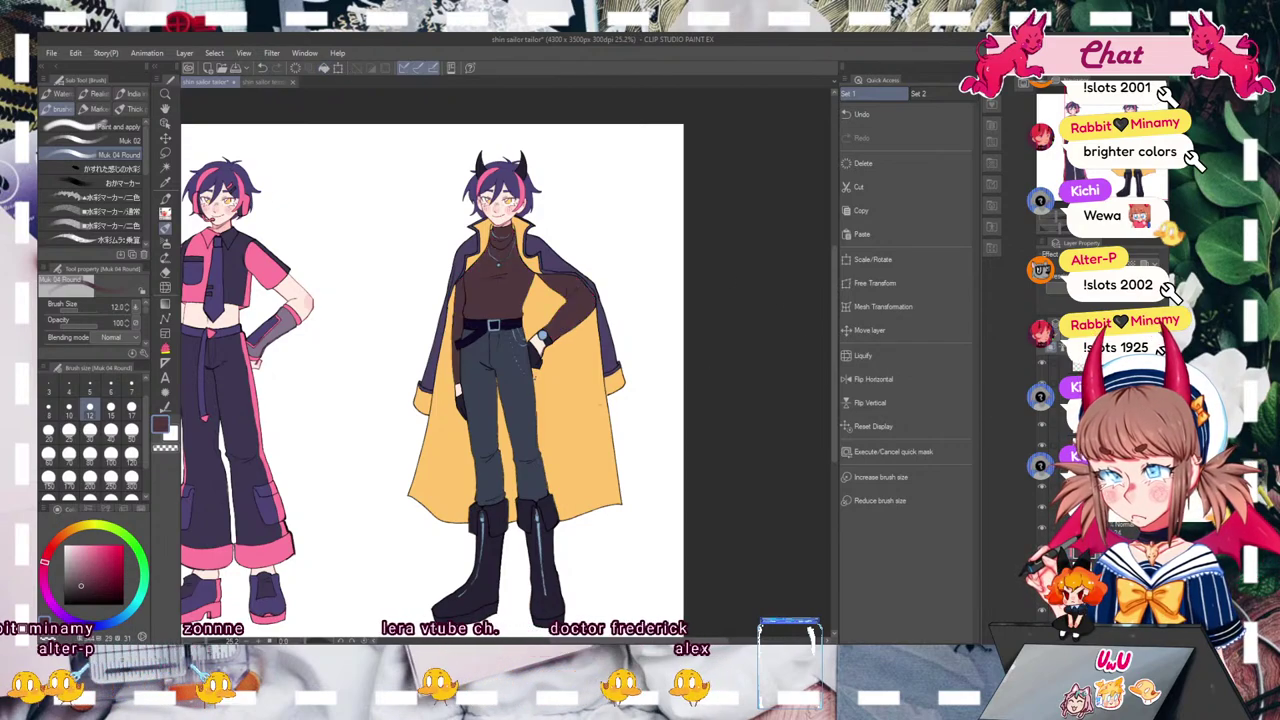
# Step: Try a dark plum on the horned figure's turtleneck, and refill it with a very dark indigo (hue 257, saturation 35, value 20)
pyautogui.click(93, 585)
pyautogui.hotkey('alt', 'BackSpace')
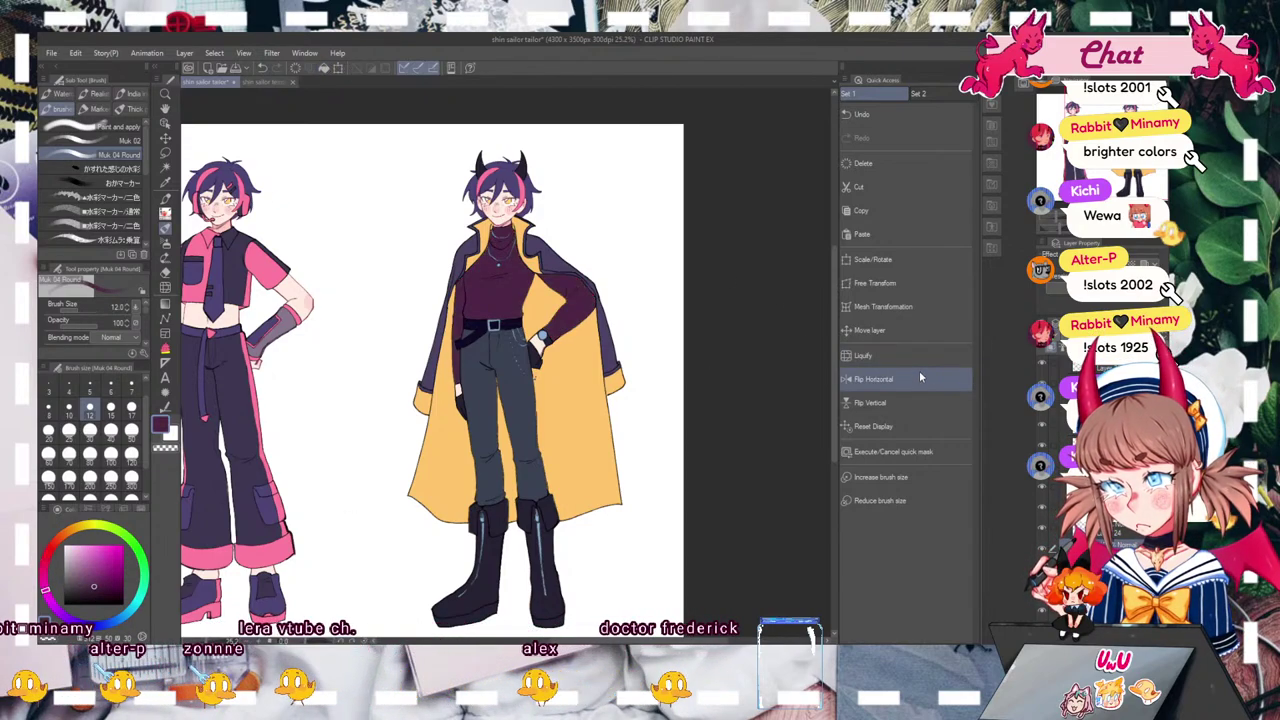
pyautogui.click(79, 622)
pyautogui.click(84, 592)
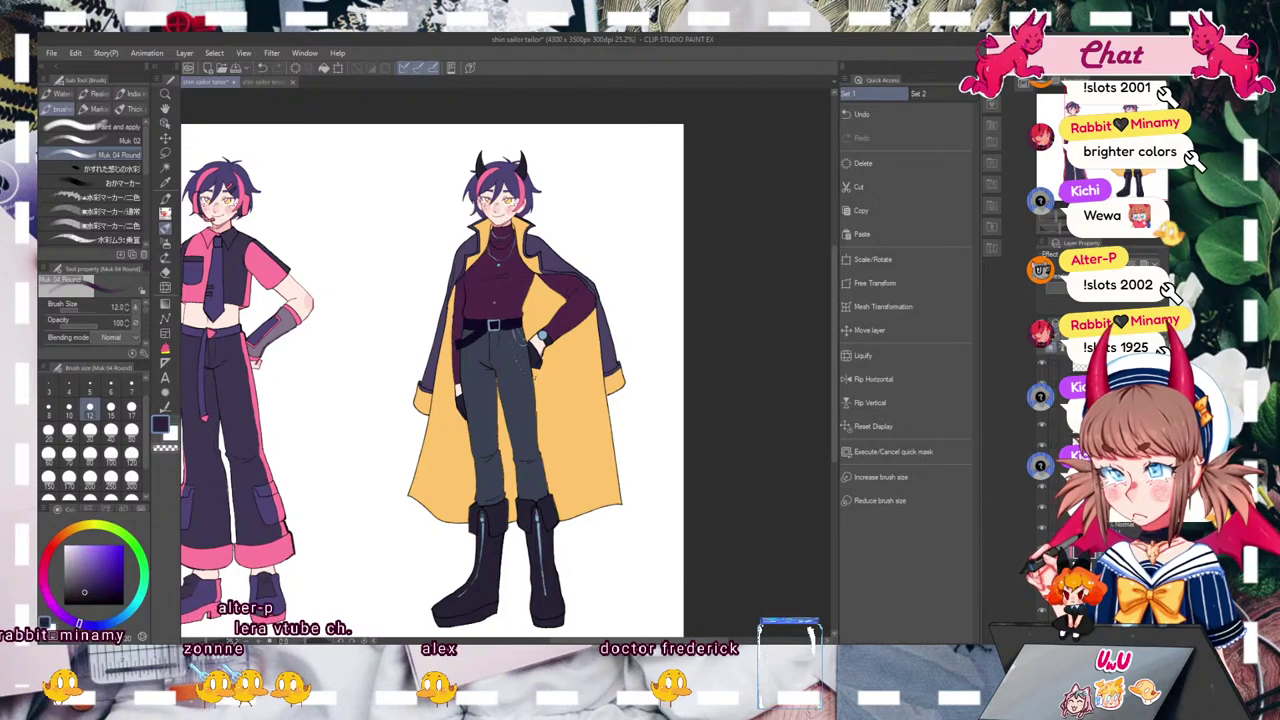
pyautogui.click(324, 68)
pyautogui.moveTo(536, 376)
pyautogui.mouseDown()
pyautogui.moveTo(595, 382)
pyautogui.moveTo(547, 364)
pyautogui.mouseUp()
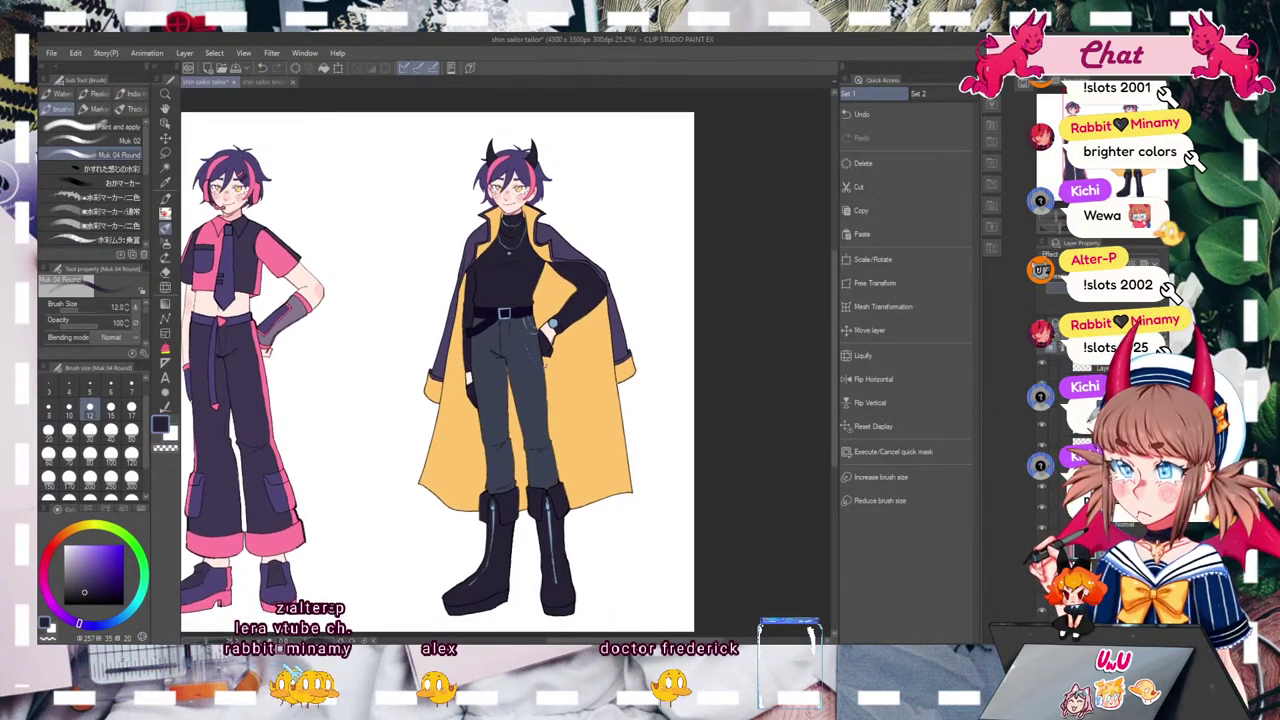
# Step: Try slate blue on the turtleneck and dark indigo on the trousers, and undo both fills
pyautogui.click(322, 69)
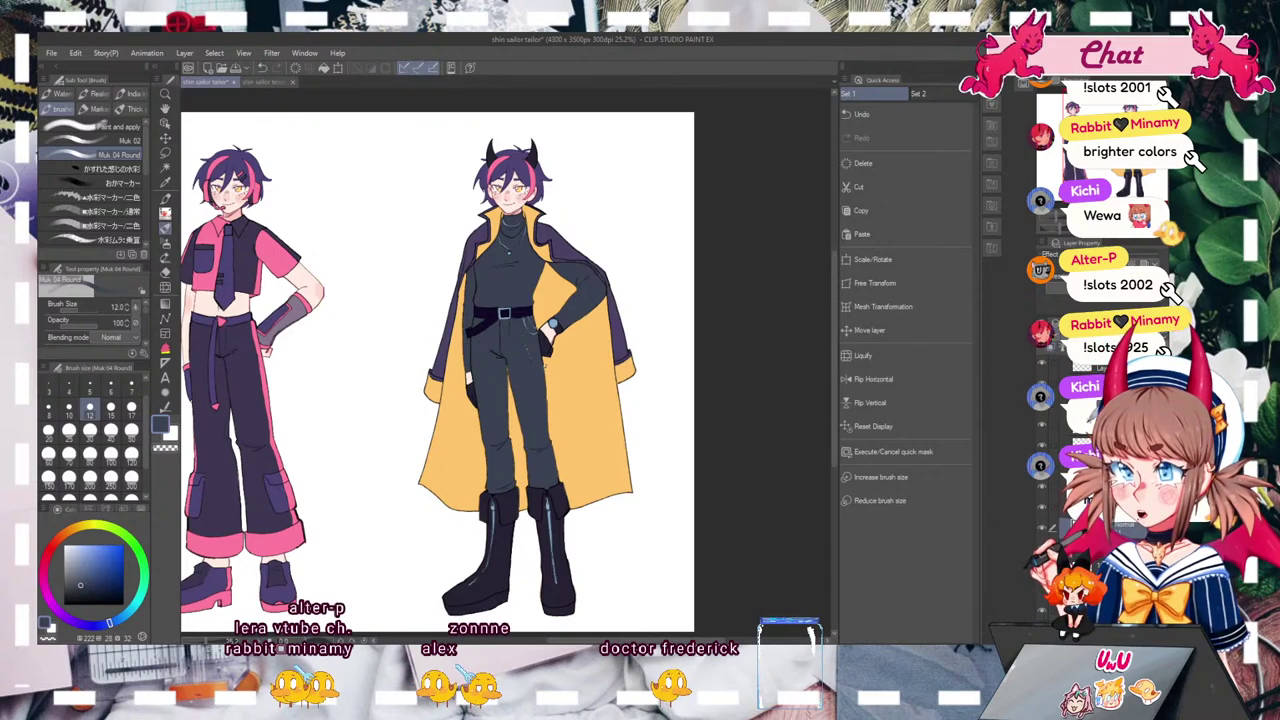
pyautogui.click(84, 592)
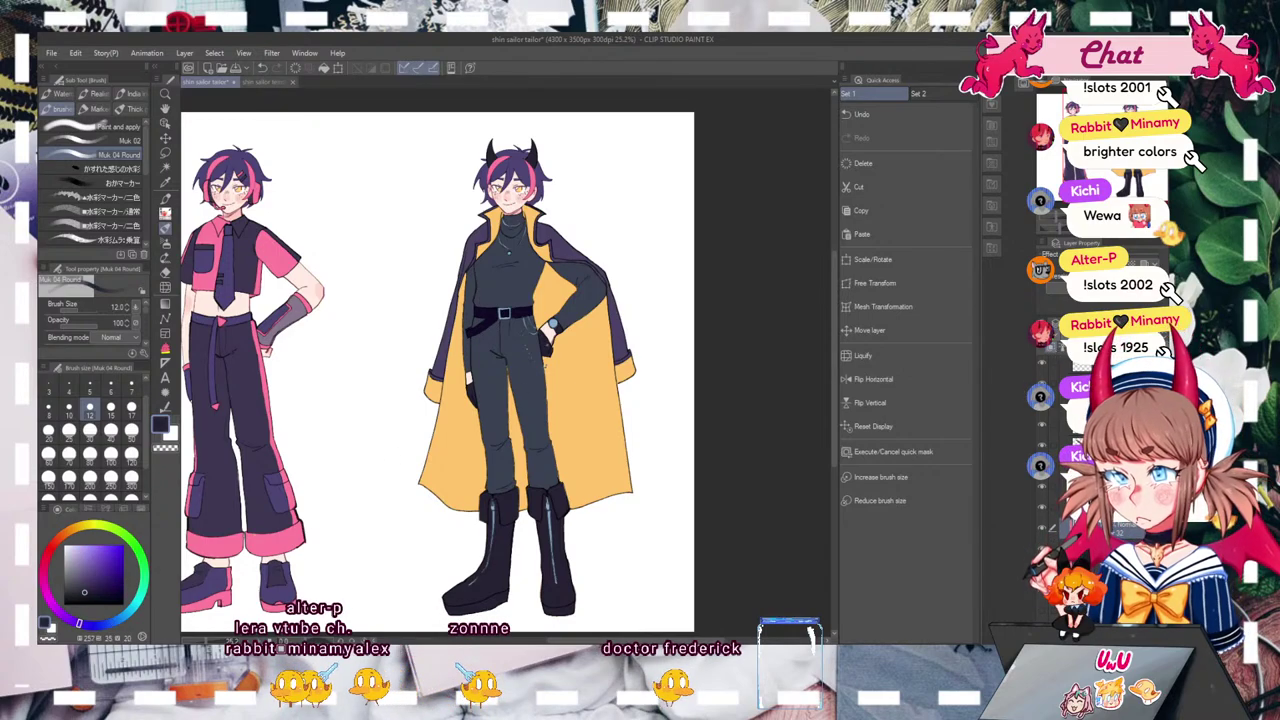
pyautogui.click(315, 70)
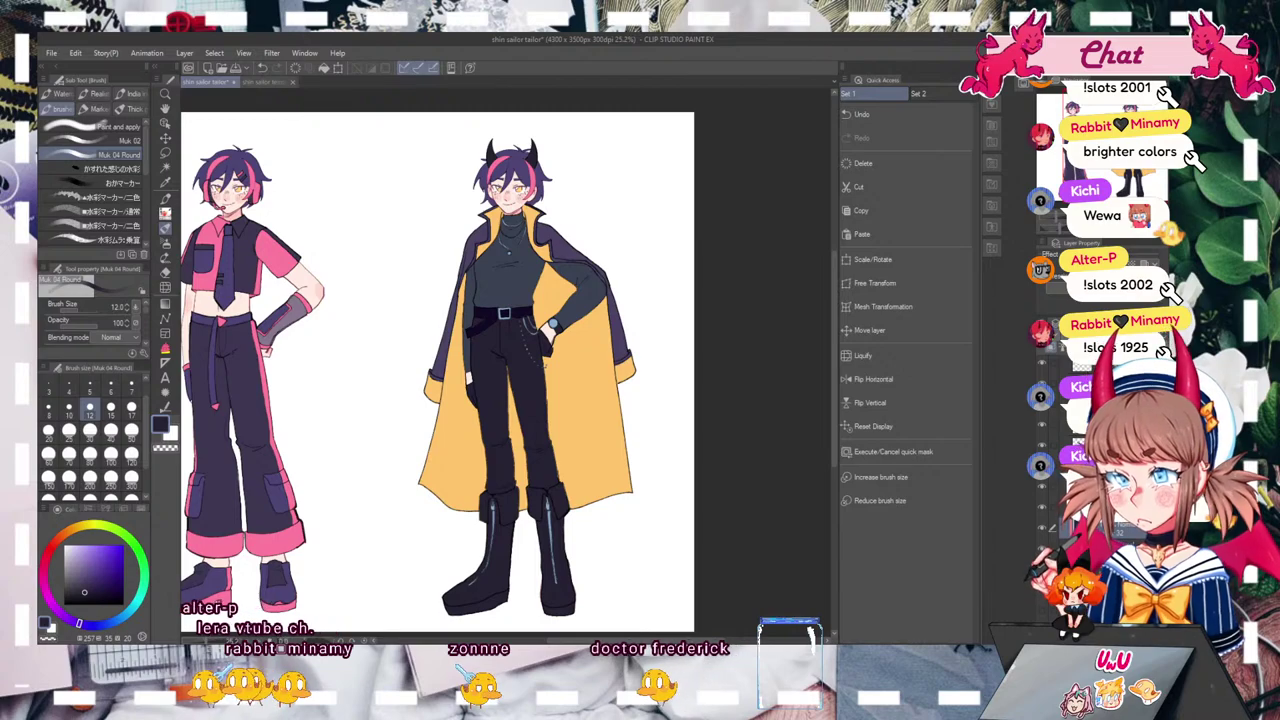
pyautogui.hotkey('ctrl', 'z')
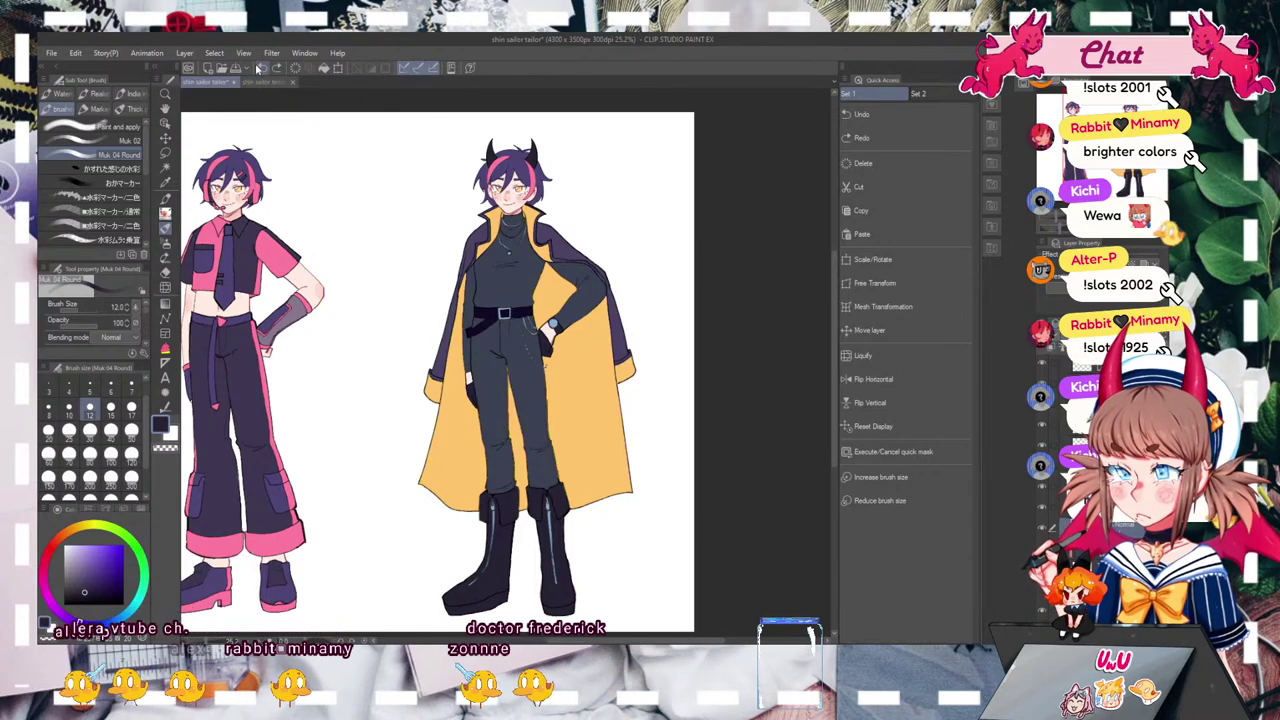
pyautogui.hotkey('ctrl', 'z')
# Step: Sample the trousers' slate blue and refill the outer fabric of the horned figure's coat with it
pyautogui.moveTo(438, 370)
pyautogui.mouseDown()
pyautogui.moveTo(443, 356)
pyautogui.moveTo(457, 365)
pyautogui.mouseUp()
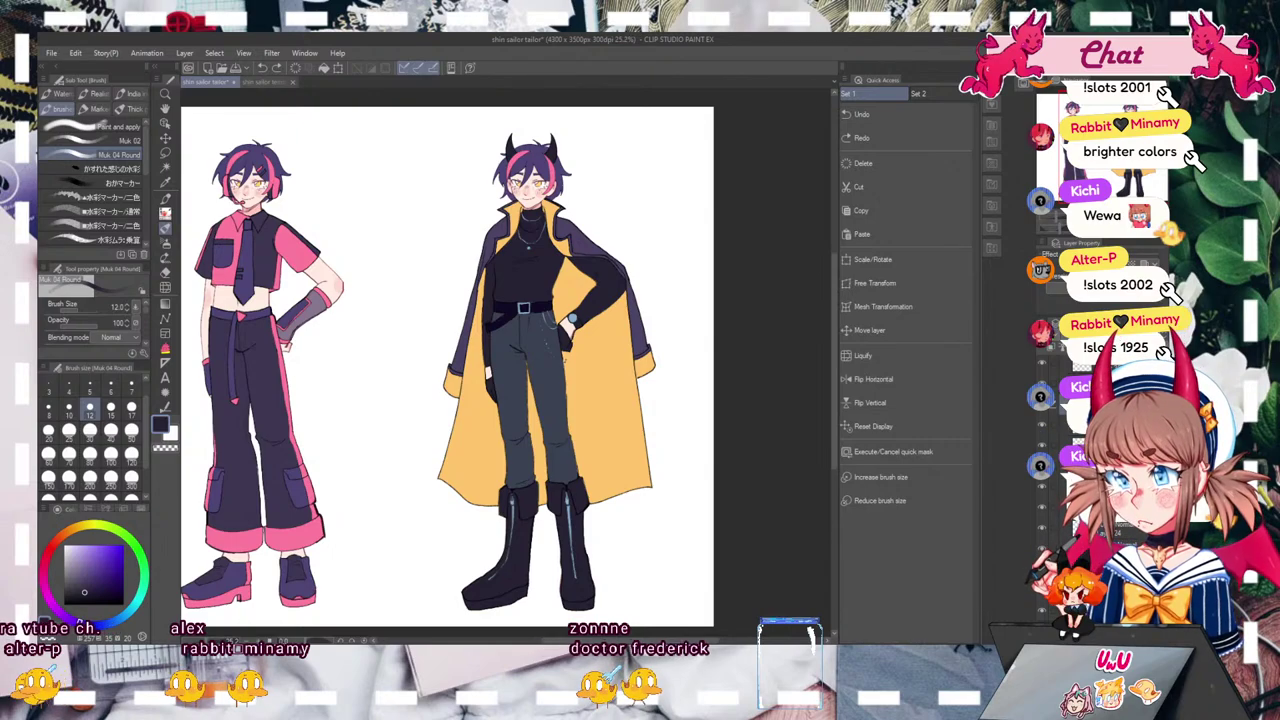
pyautogui.click(1044, 408)
pyautogui.click(1044, 408)
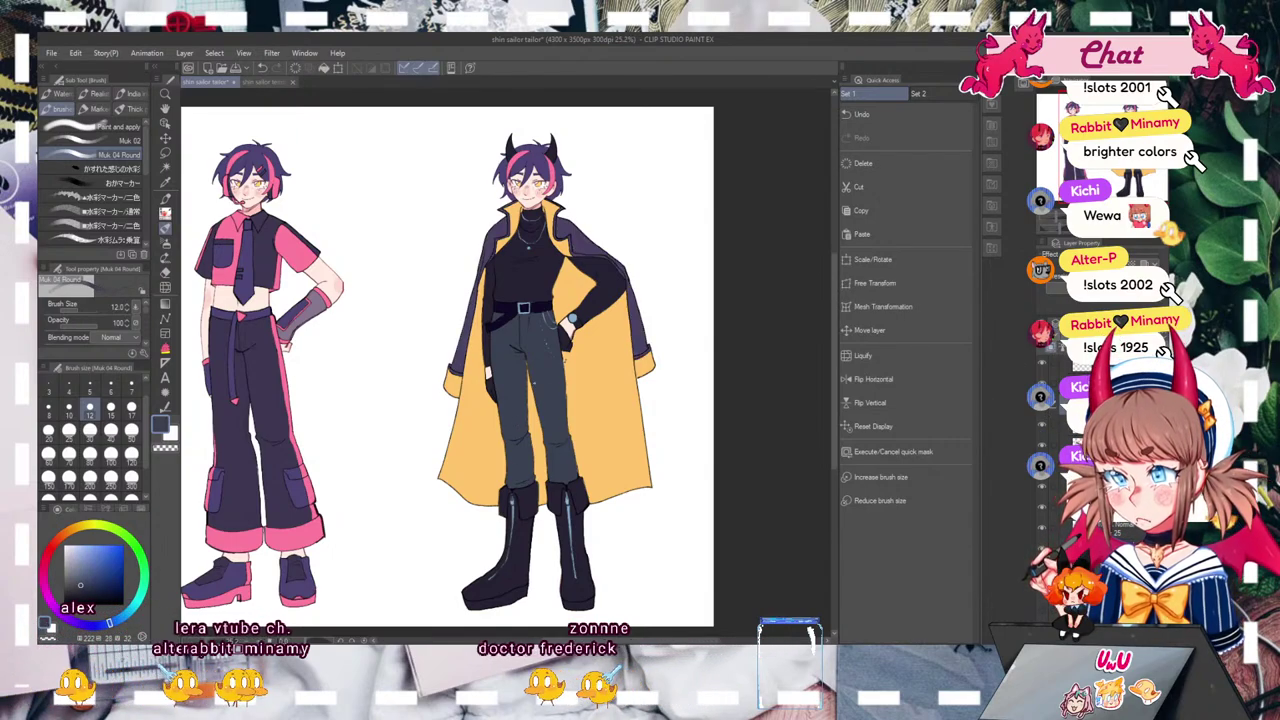
pyautogui.click(1044, 408)
pyautogui.moveTo(565, 360)
pyautogui.mouseDown()
pyautogui.moveTo(542, 368)
pyautogui.moveTo(545, 350)
pyautogui.mouseUp()
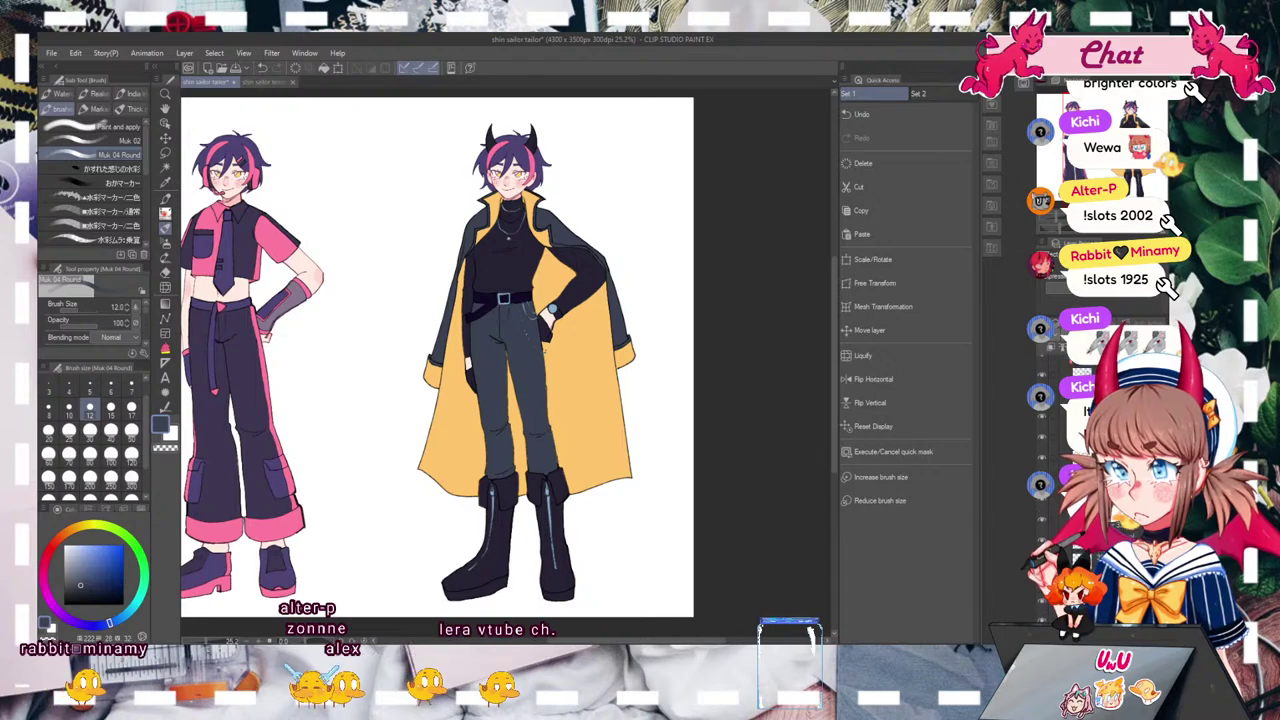
# Step: Try the first outfit's pink on the horned figure's belt, and undo the fill
pyautogui.press('Delete')
pyautogui.hotkey('ctrl', 'z')
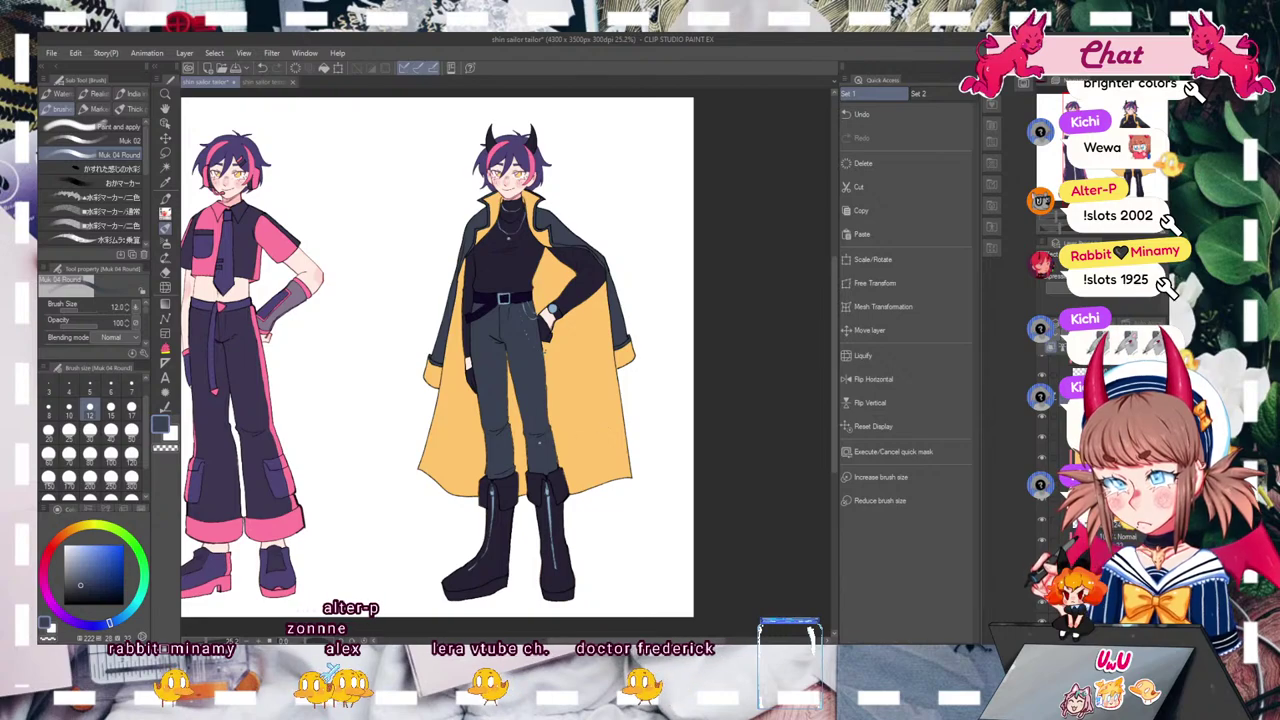
pyautogui.keyDown('alt'); pyautogui.click(270, 232); pyautogui.keyUp('alt')
pyautogui.hotkey('alt', 'Delete')
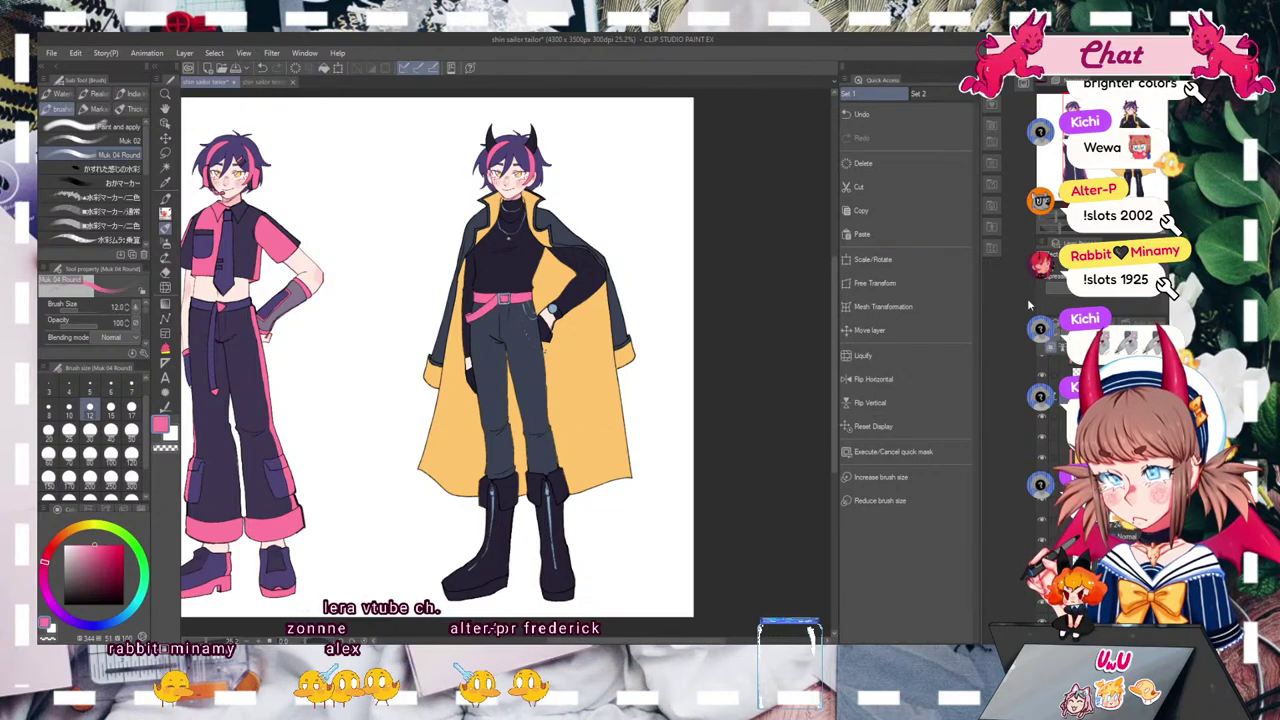
pyautogui.hotkey('ctrl', 'z')
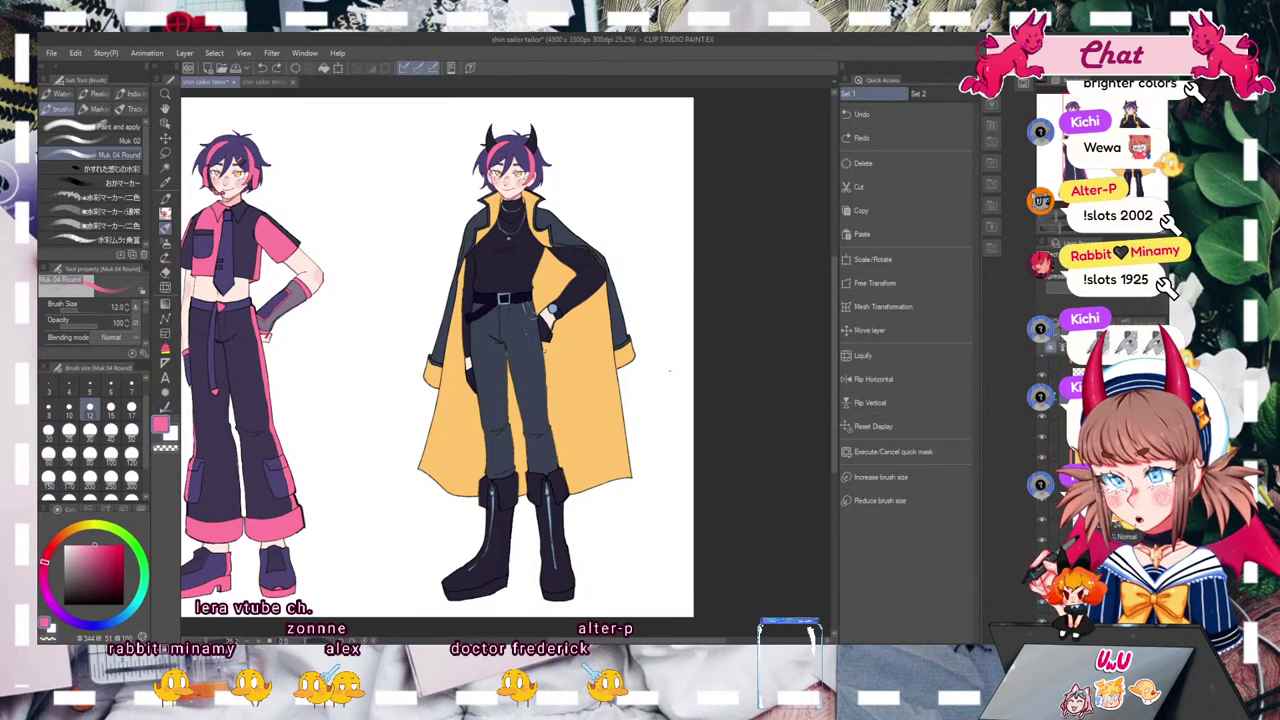
# Step: Test slate blue and dark maroon on the horned figure's belt, and refill it with a near-black indigo
pyautogui.click(109, 620)
pyautogui.click(109, 586)
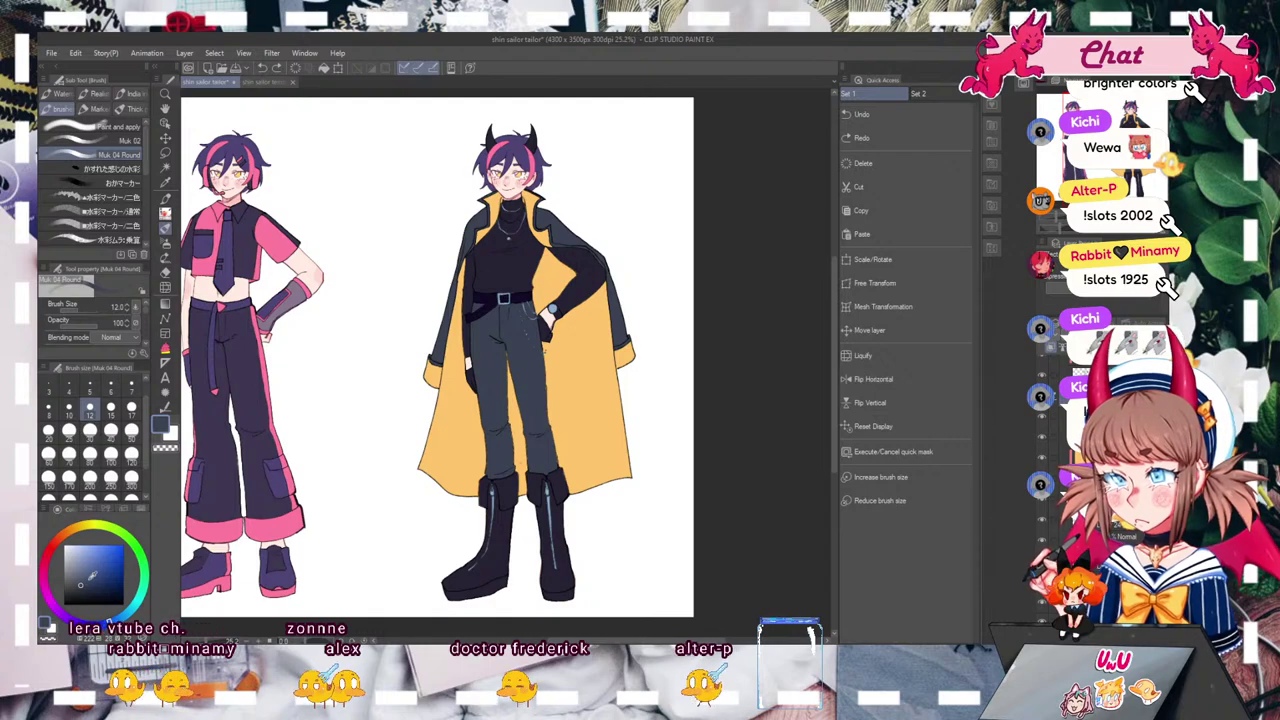
pyautogui.click(77, 586)
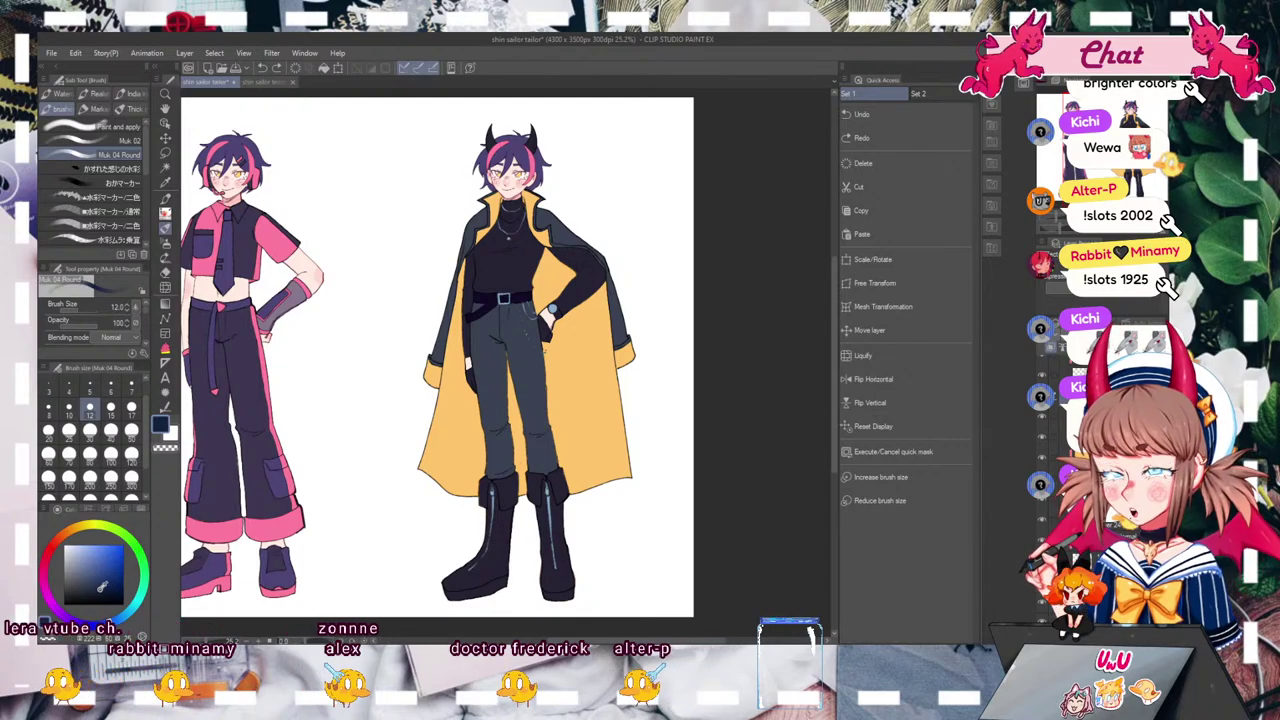
pyautogui.click(323, 68)
pyautogui.click(95, 598)
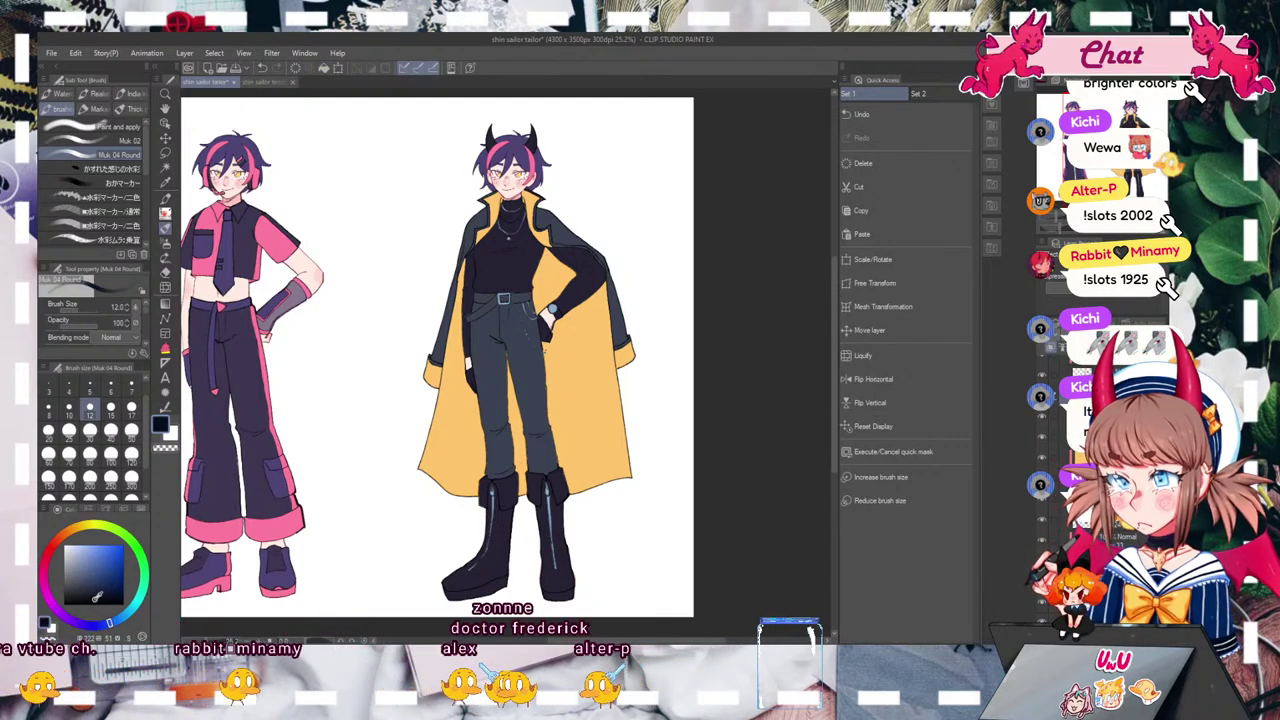
pyautogui.click(323, 68)
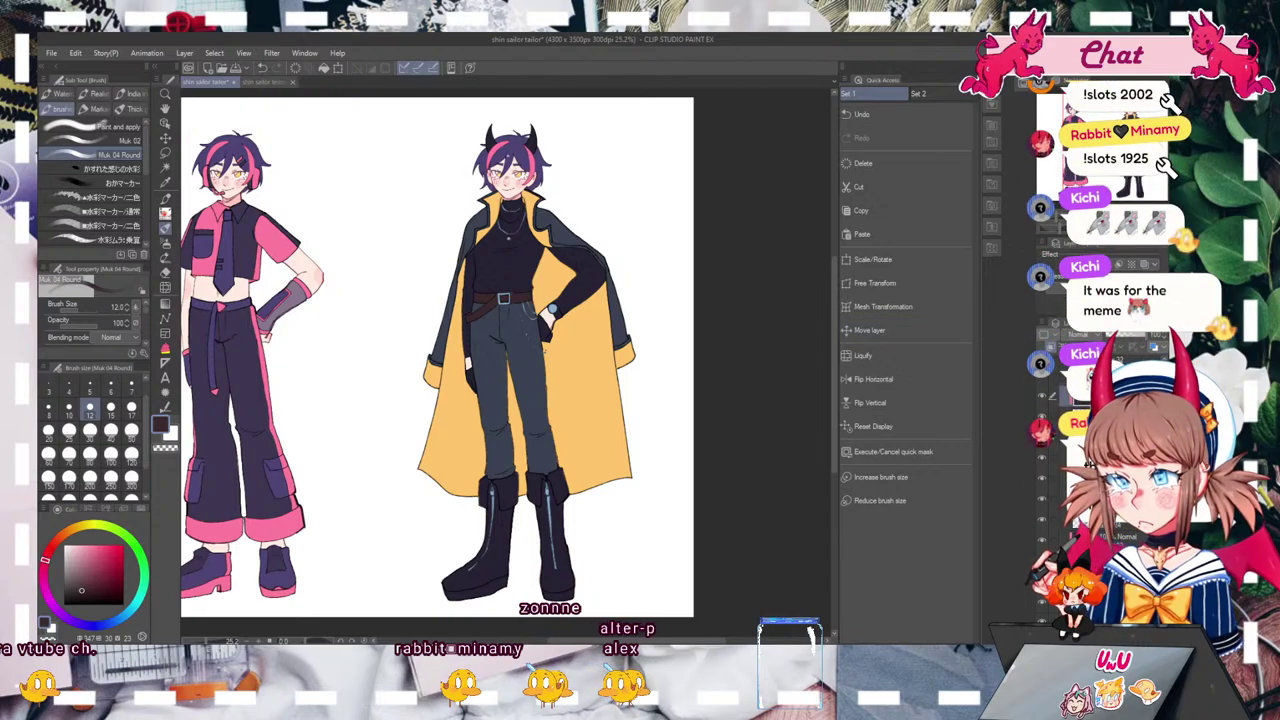
pyautogui.click(323, 68)
pyautogui.moveTo(430, 330); pyautogui.dragTo(404, 341)
pyautogui.click(92, 592)
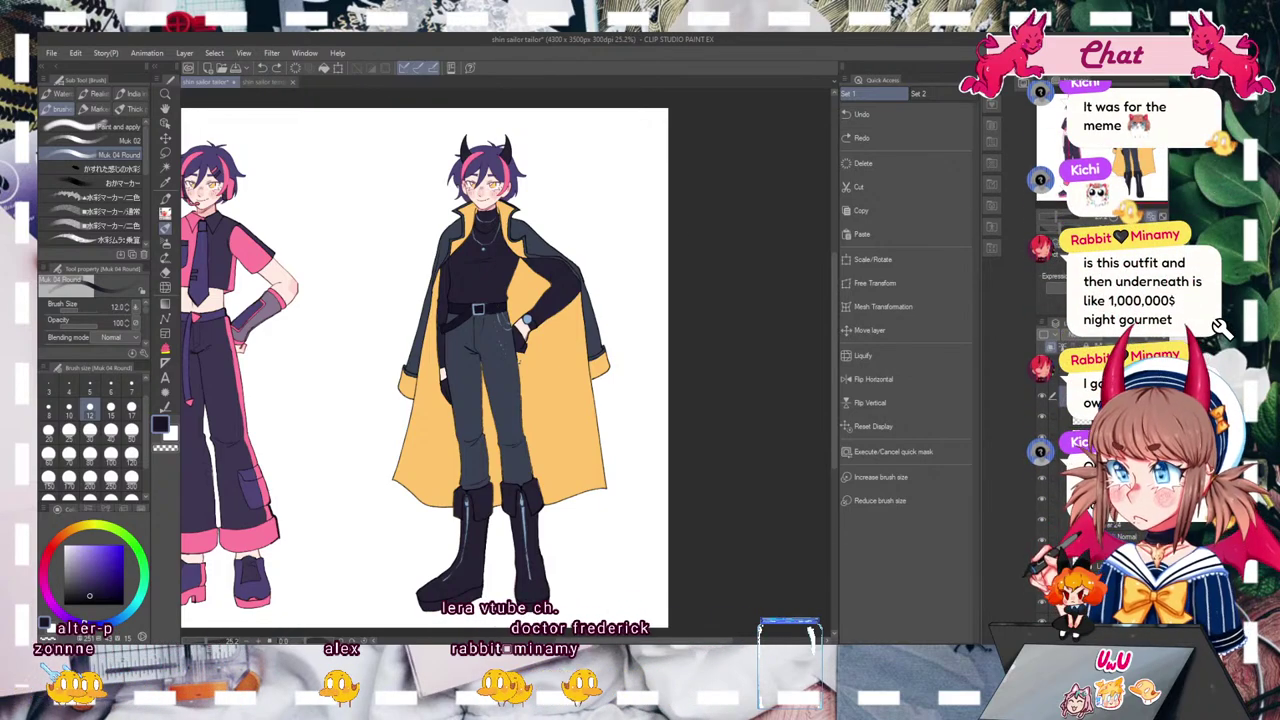
pyautogui.click(1220, 326)
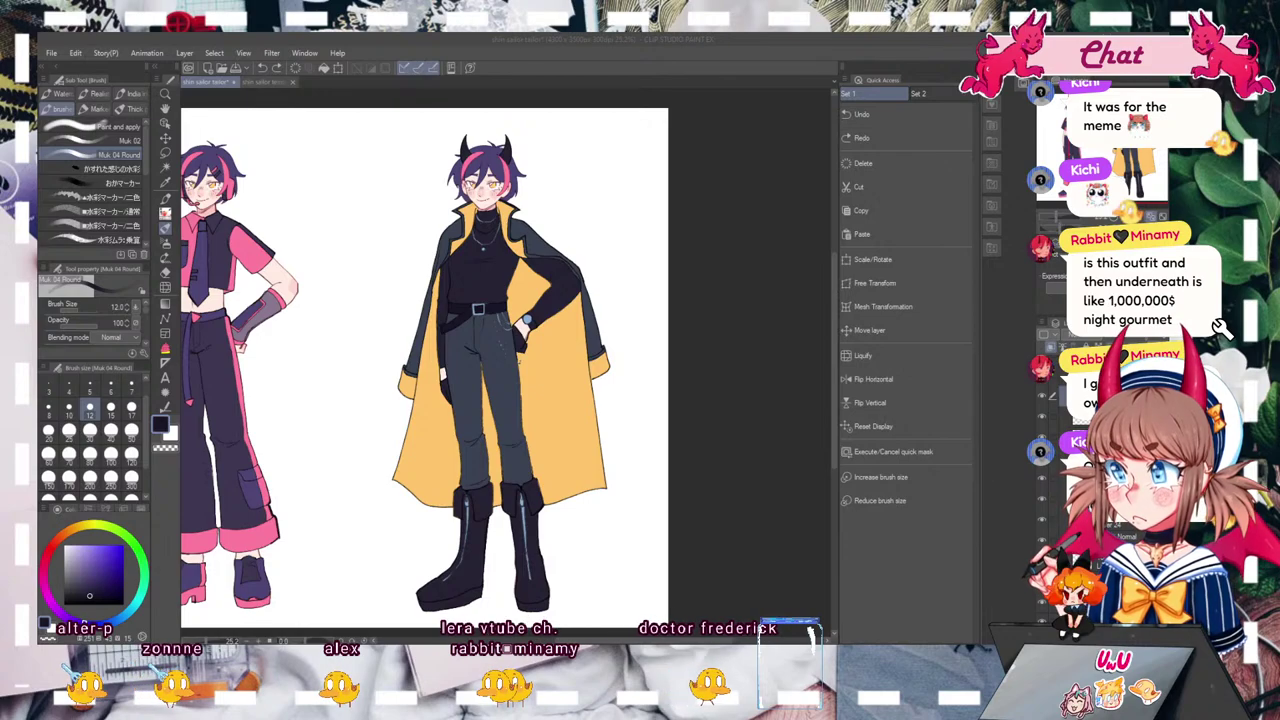
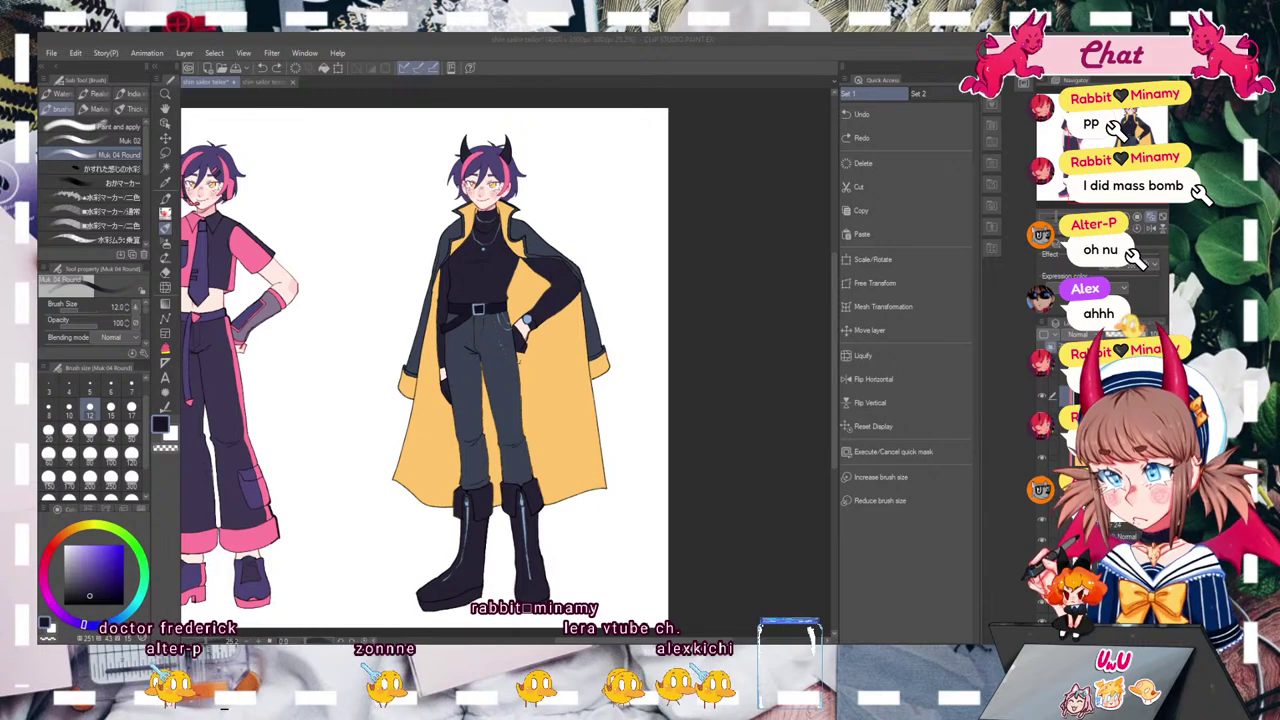
# Step: Refill the horns with the coat lining's yellow and shade their bases in dark indigo with the Soft airbrush at size 120
pyautogui.click(1151, 217)
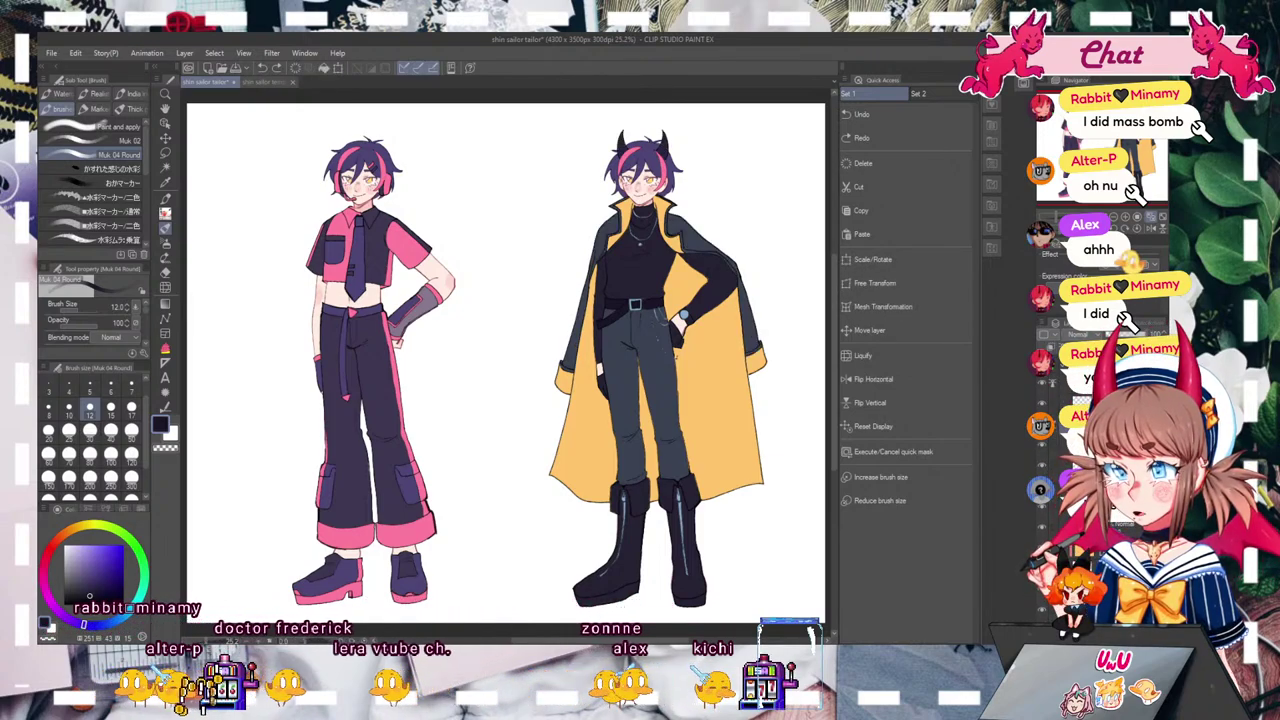
pyautogui.keyDown('alt'); pyautogui.click(722, 350); pyautogui.keyUp('alt')
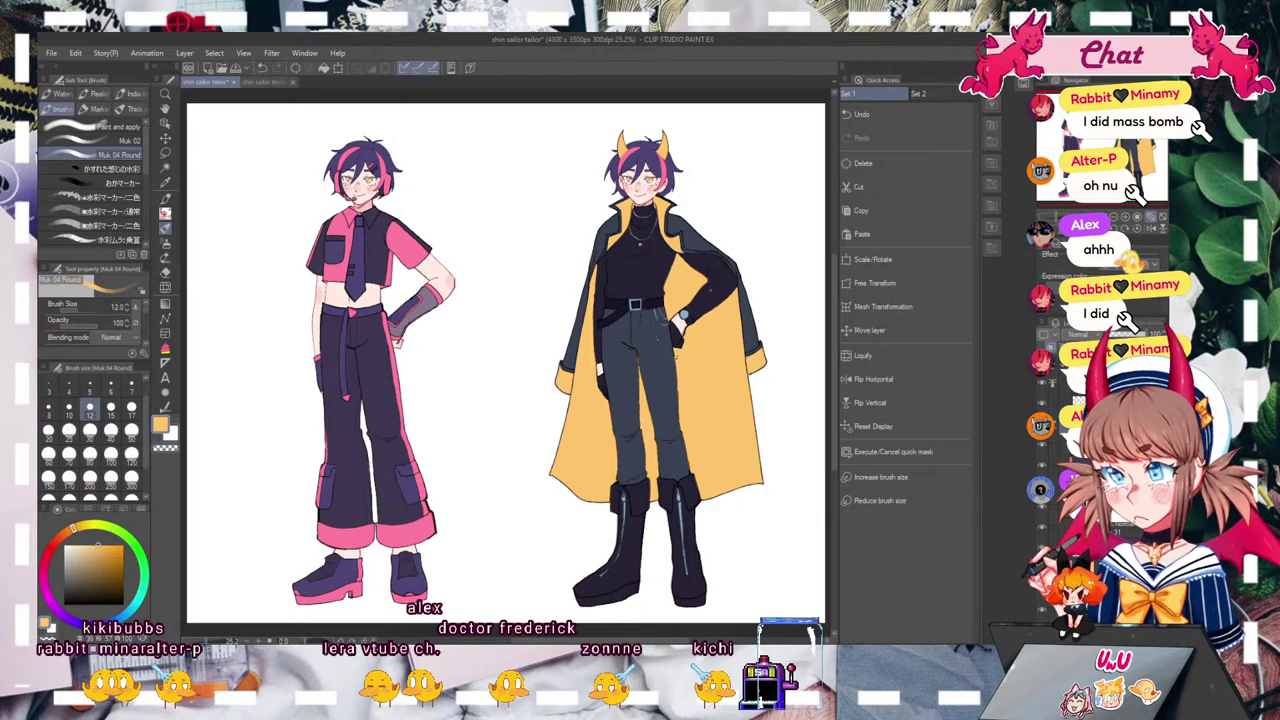
pyautogui.keyDown('alt'); pyautogui.click(380, 245); pyautogui.keyUp('alt')
pyautogui.press('b')
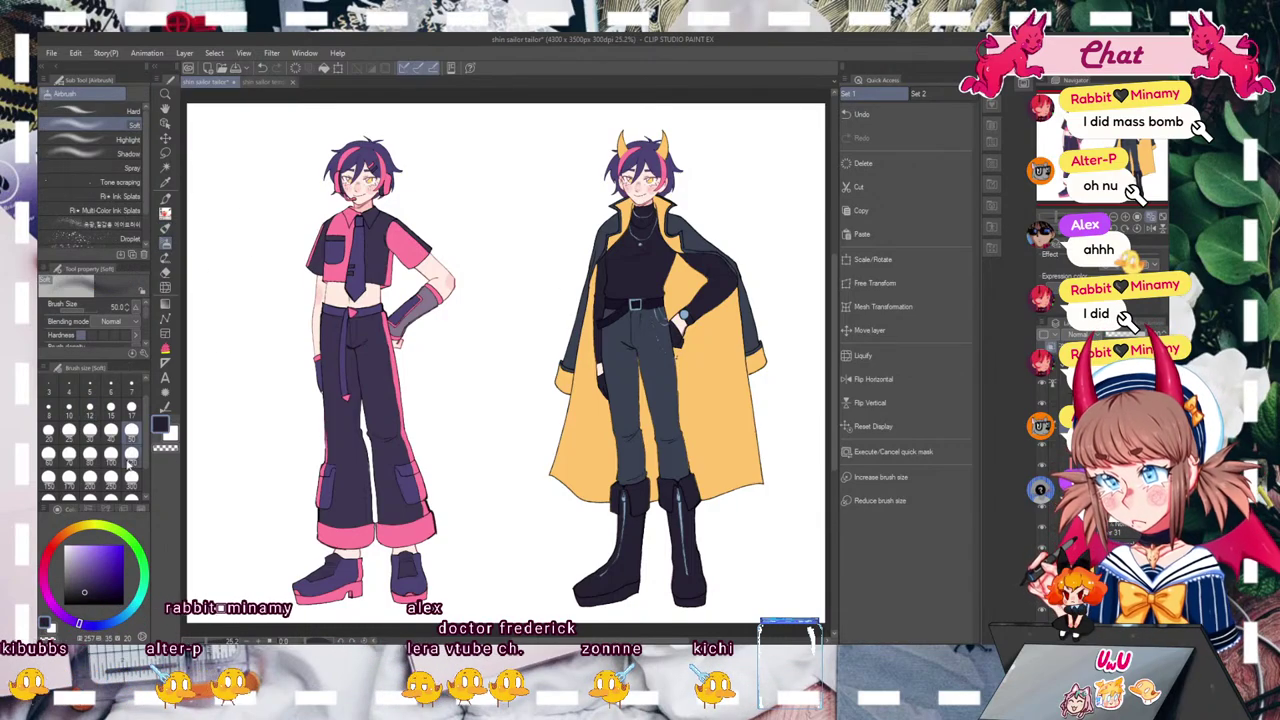
pyautogui.keyDown('ctrl'); pyautogui.keyDown('shift'); pyautogui.click(663, 145); pyautogui.keyUp('shift'); pyautogui.keyUp('ctrl')
pyautogui.press(']')
pyautogui.press(']')
pyautogui.press(']')
pyautogui.press(']')
pyautogui.press(']')
pyautogui.moveTo(622, 125); pyautogui.dragTo(622, 138)
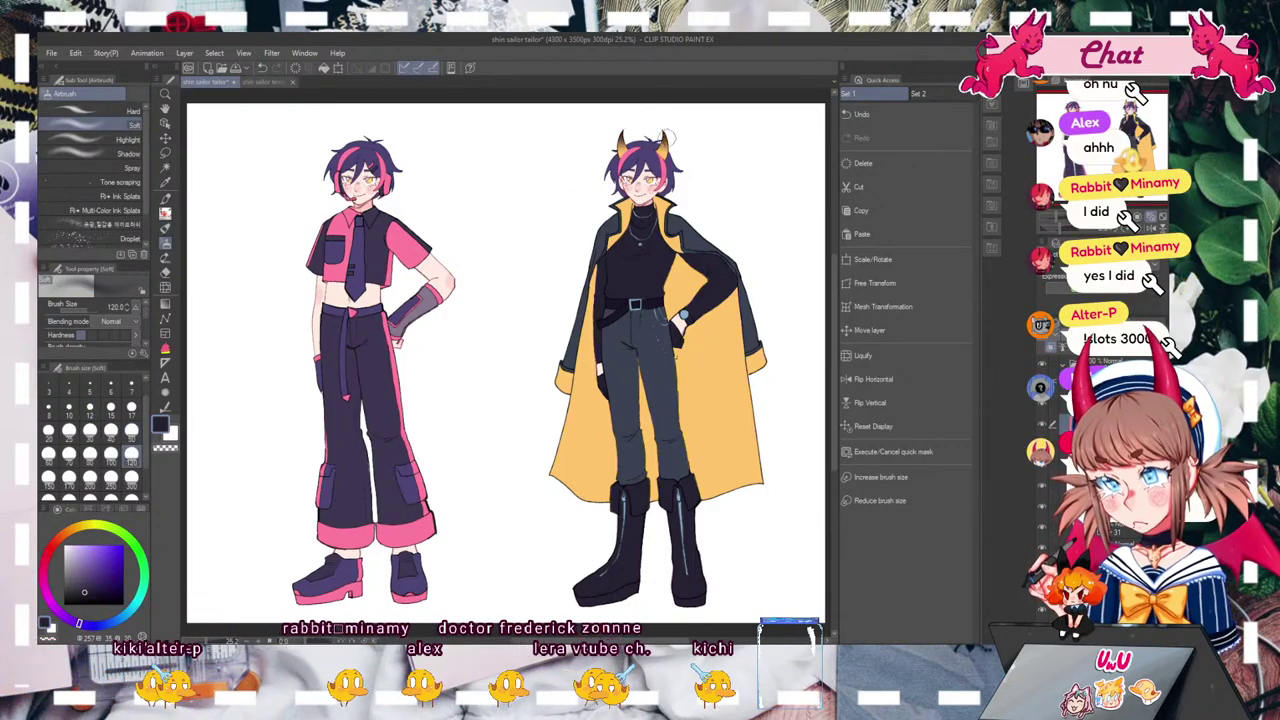
pyautogui.click(261, 68)
pyautogui.moveTo(620, 131); pyautogui.dragTo(624, 142)
pyautogui.moveTo(1102, 148)
pyautogui.mouseDown()
pyautogui.moveTo(1127, 144)
pyautogui.moveTo(1107, 146)
pyautogui.mouseUp()
pyautogui.press('h')
pyautogui.press('h')
# Step: Paste the yellow plaid pattern into the character drawing and clip it to the coat's lining, collar and cuffs
pyautogui.hotkey('ctrl', '0')
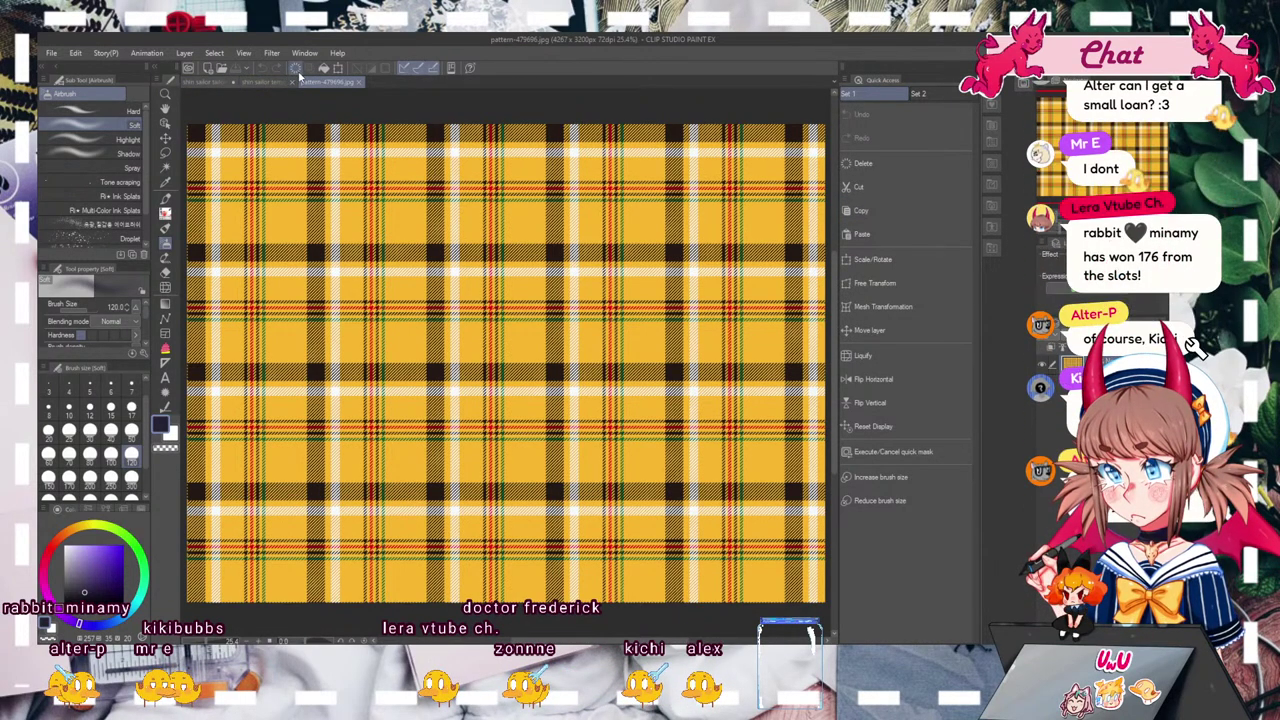
pyautogui.click(226, 83)
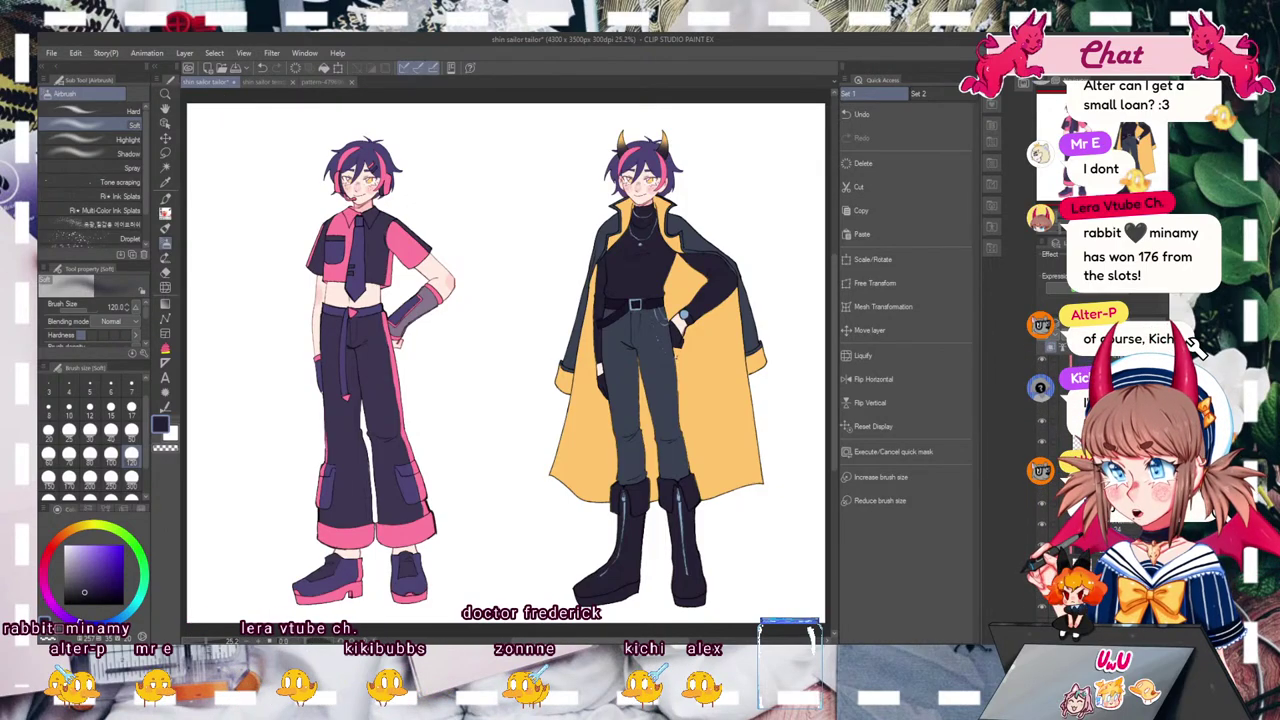
pyautogui.click(888, 235)
pyautogui.hotkey('ctrl', 'alt', 'g')
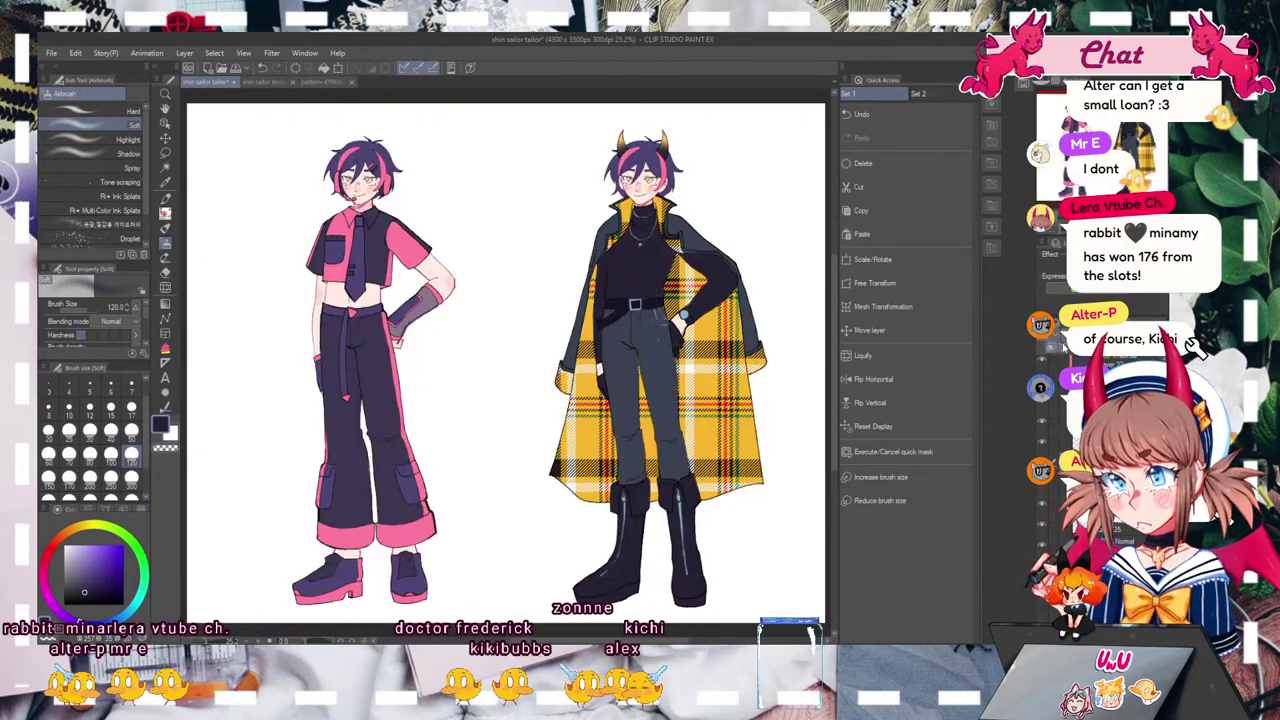
# Step: Test several blending modes on the plaid layer and set one that softens the pattern into the orange-yellow lining
pyautogui.scroll(2, 506, 363)
pyautogui.scroll(-6, 506, 363)
pyautogui.scroll(3, 506, 363)
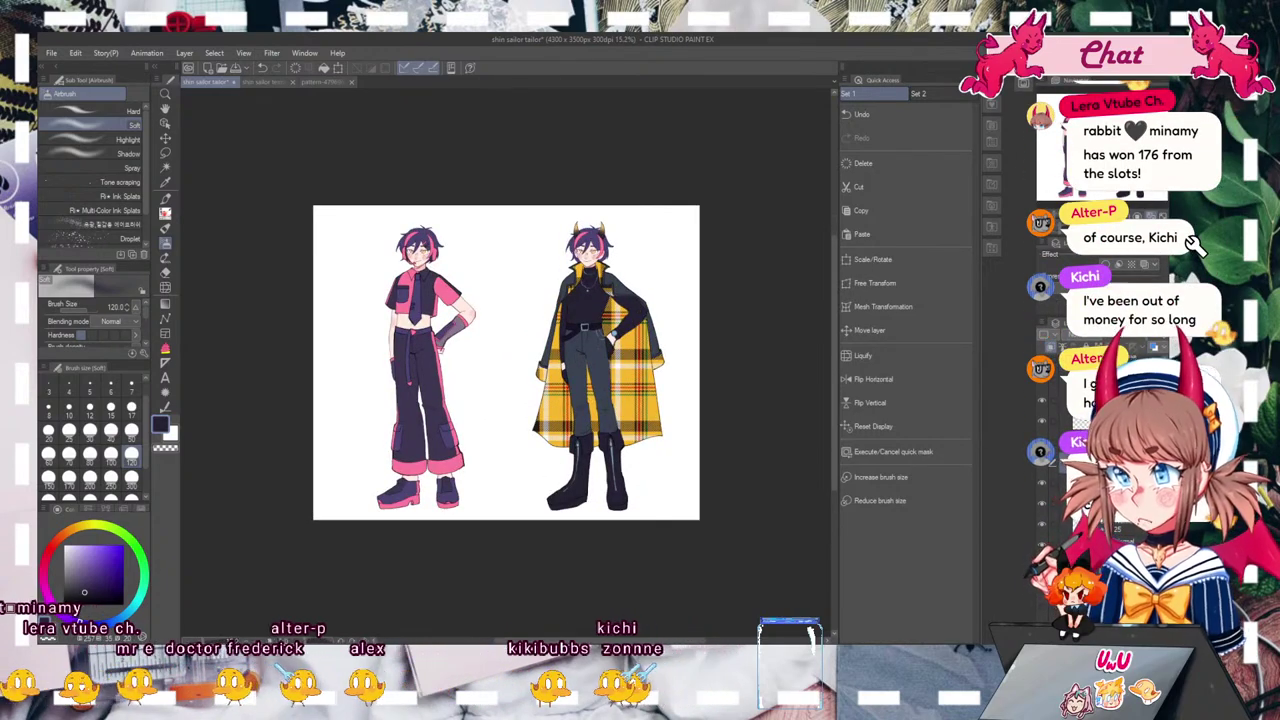
pyautogui.scroll(-1, 1195, 243)
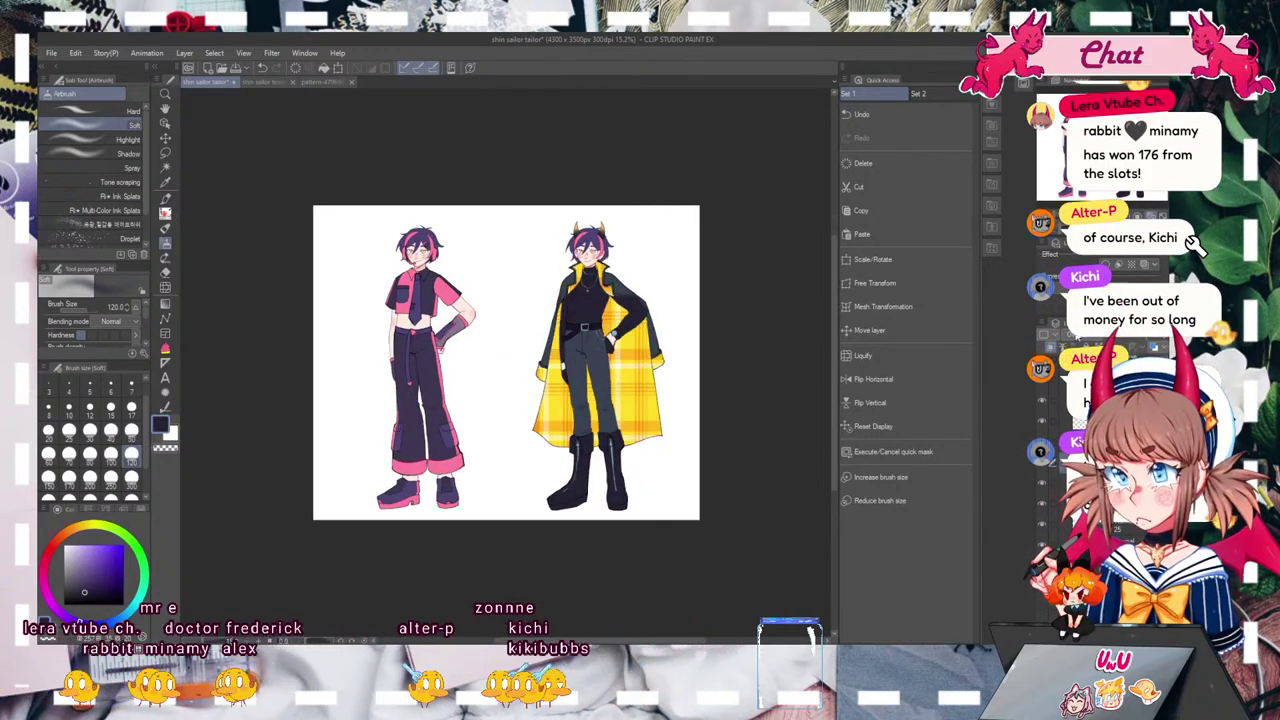
pyautogui.scroll(-1, 1062, 334)
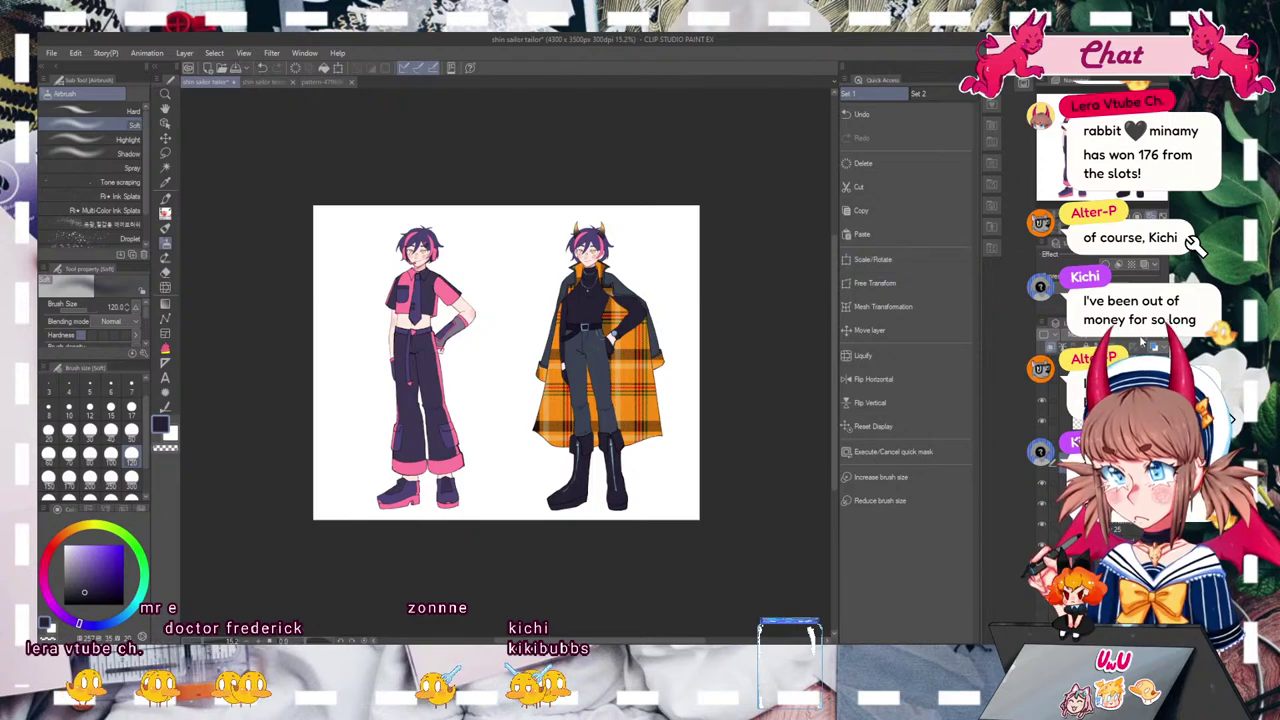
pyautogui.scroll(-2, 1062, 334)
pyautogui.scroll(-1, 1195, 243)
# Step: Scale the plaid pattern down, rotate it slightly and position it to cover just the horned figure's coat
pyautogui.click(872, 259)
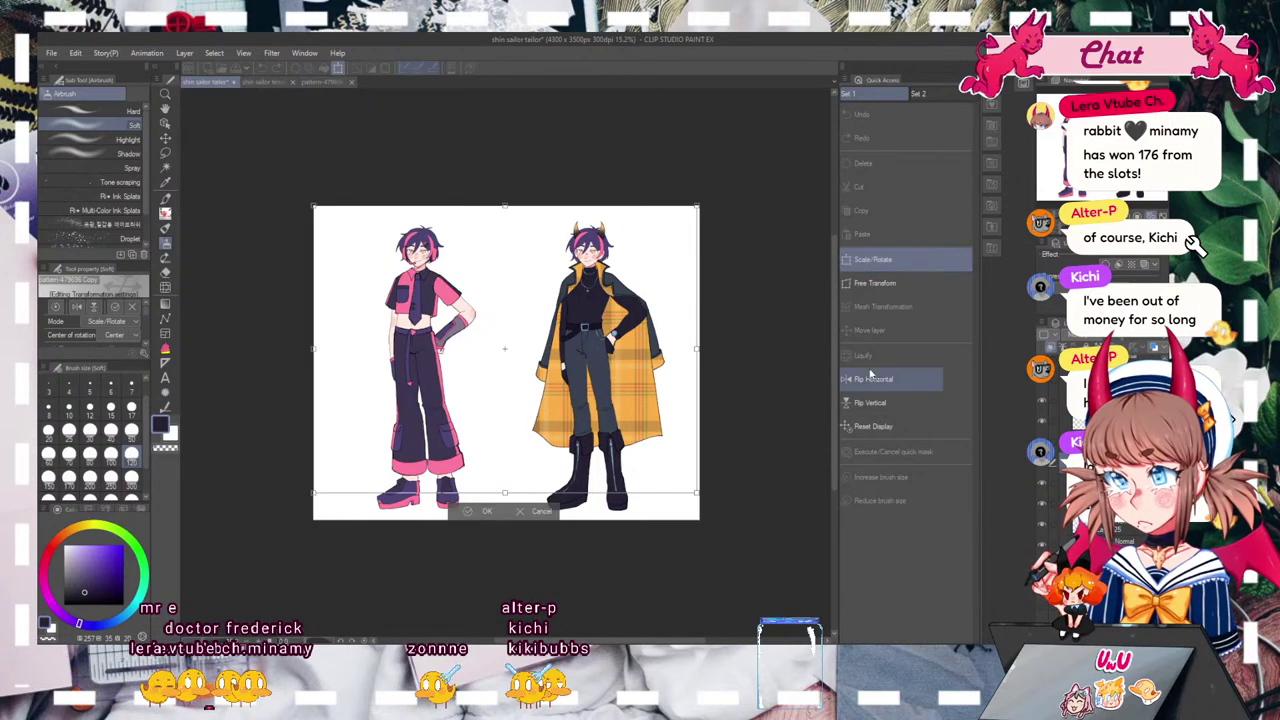
pyautogui.moveTo(697, 493); pyautogui.dragTo(668, 455)
pyautogui.moveTo(760, 466); pyautogui.dragTo(657, 242)
pyautogui.moveTo(627, 428); pyautogui.dragTo(643, 406)
pyautogui.moveTo(716, 428); pyautogui.dragTo(675, 455)
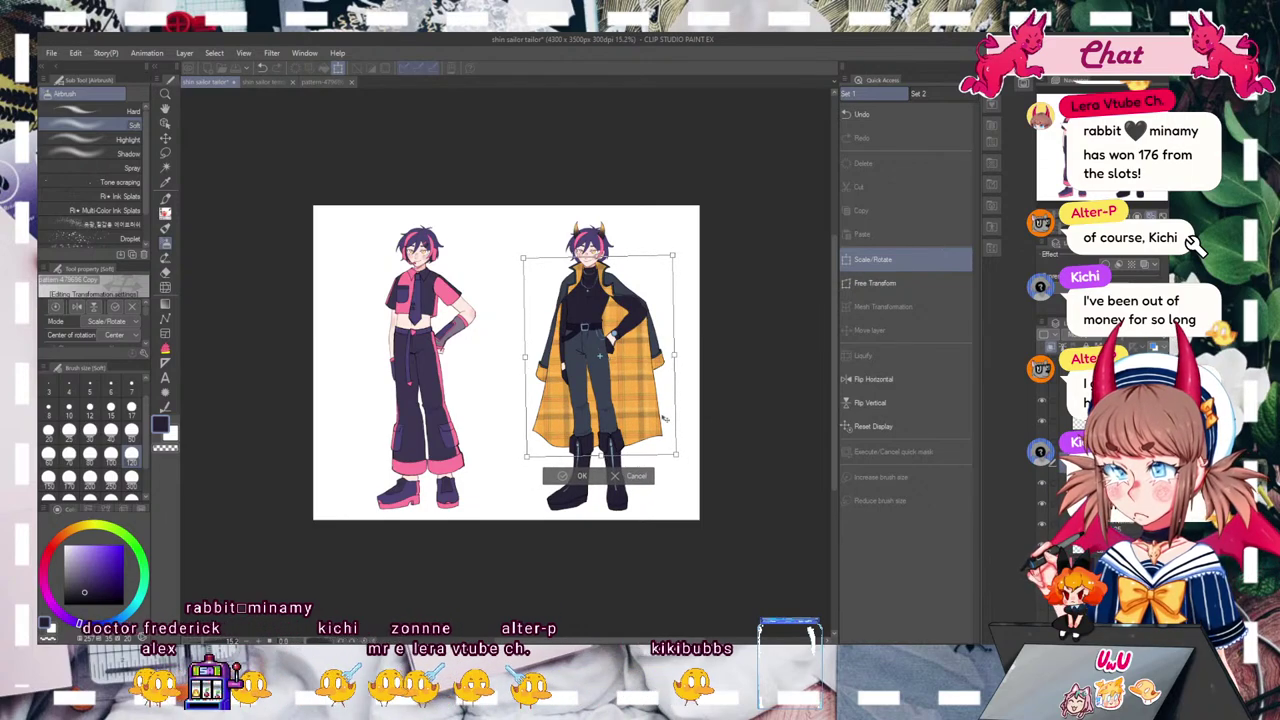
pyautogui.click(580, 477)
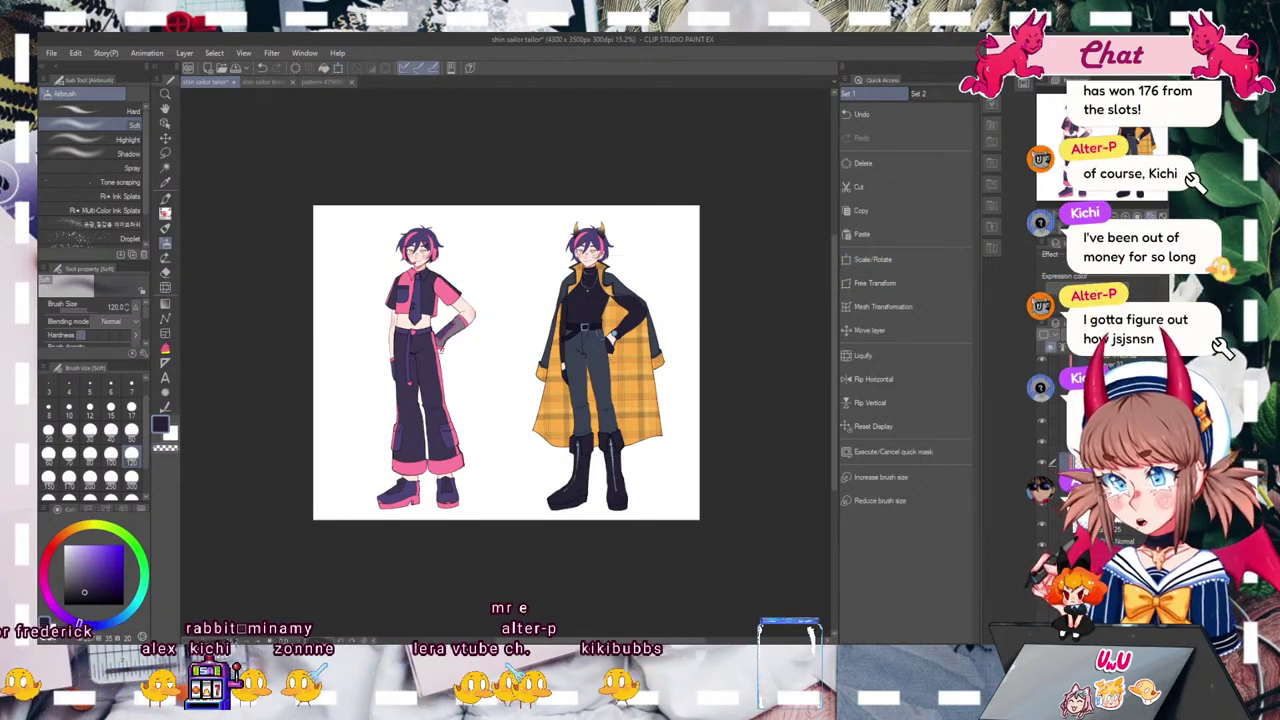
# Step: Compare further blending modes on the plaid lining and keep a stronger one with distinct red and white lines
pyautogui.hotkey('ctrl', '0')
pyautogui.moveTo(505, 362); pyautogui.dragTo(431, 353)
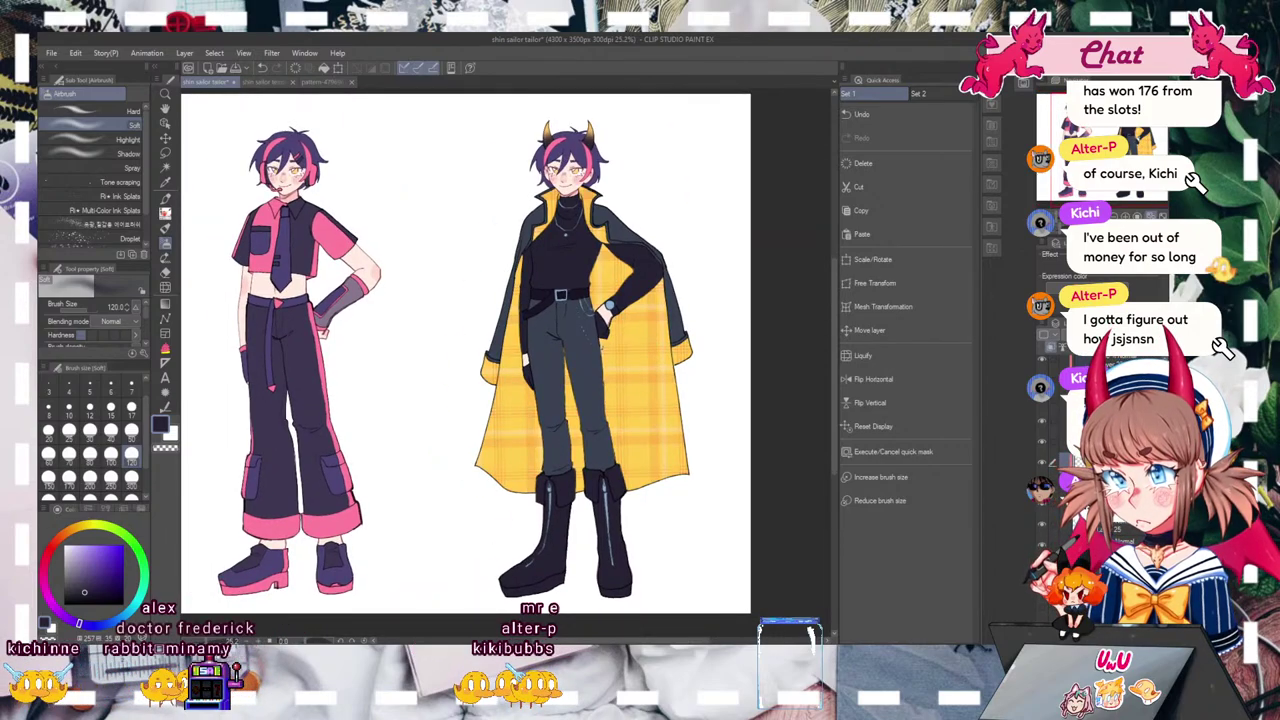
pyautogui.hotkey('ctrl', 'z')
pyautogui.hotkey('ctrl', 'y')
pyautogui.hotkey('ctrl', 'z')
pyautogui.hotkey('ctrl', 'y')
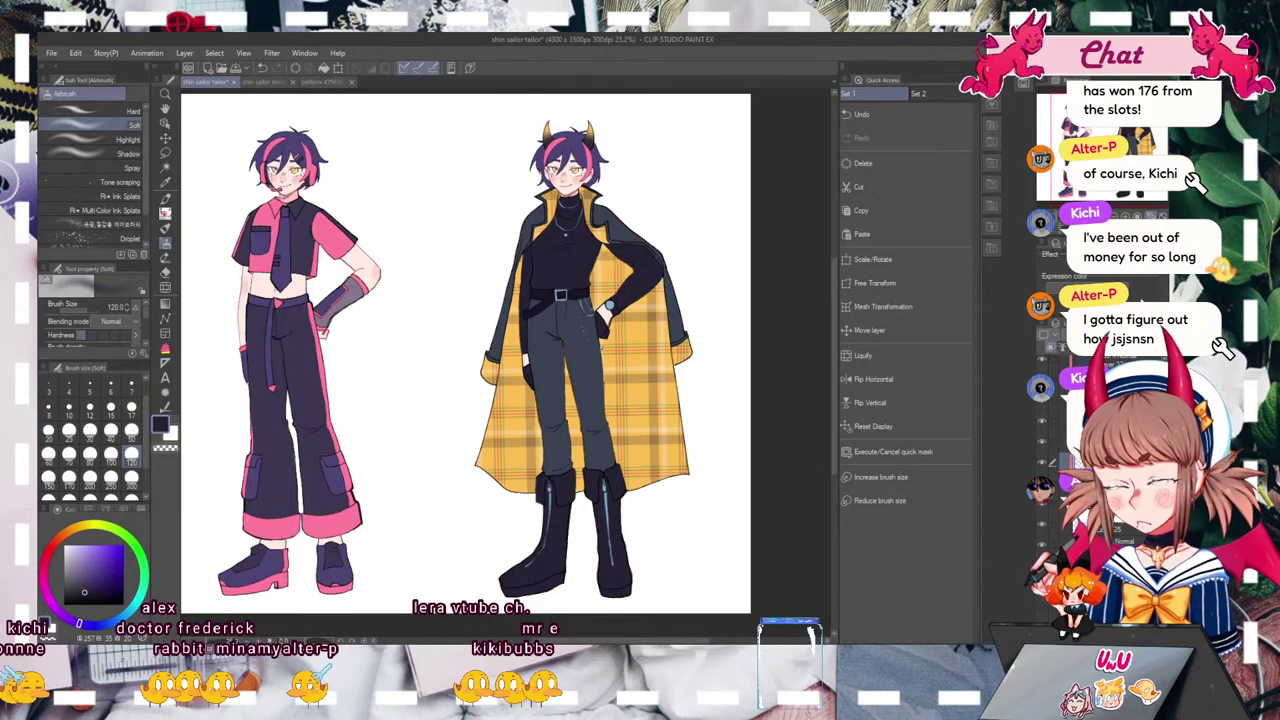
# Step: Fill the soles of the horned figure's boots with the orange-yellow sampled from the coat lining
pyautogui.click(1163, 216)
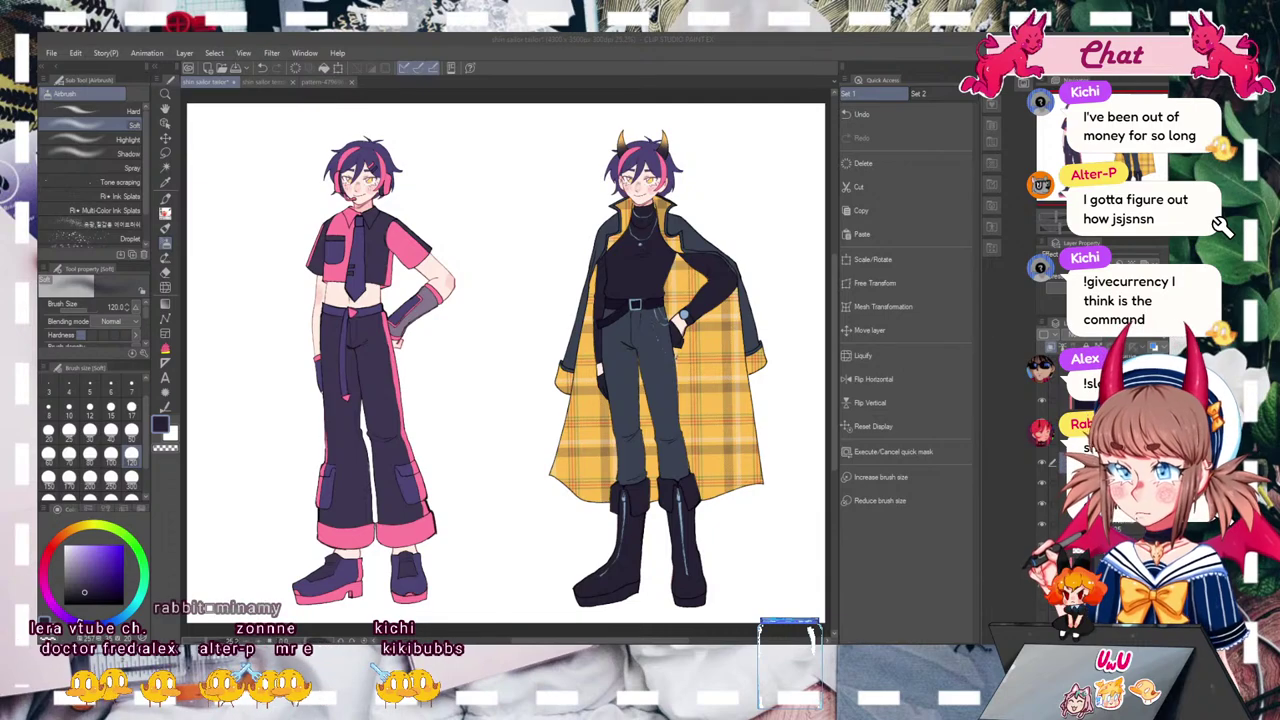
pyautogui.scroll(-1, 1064, 462)
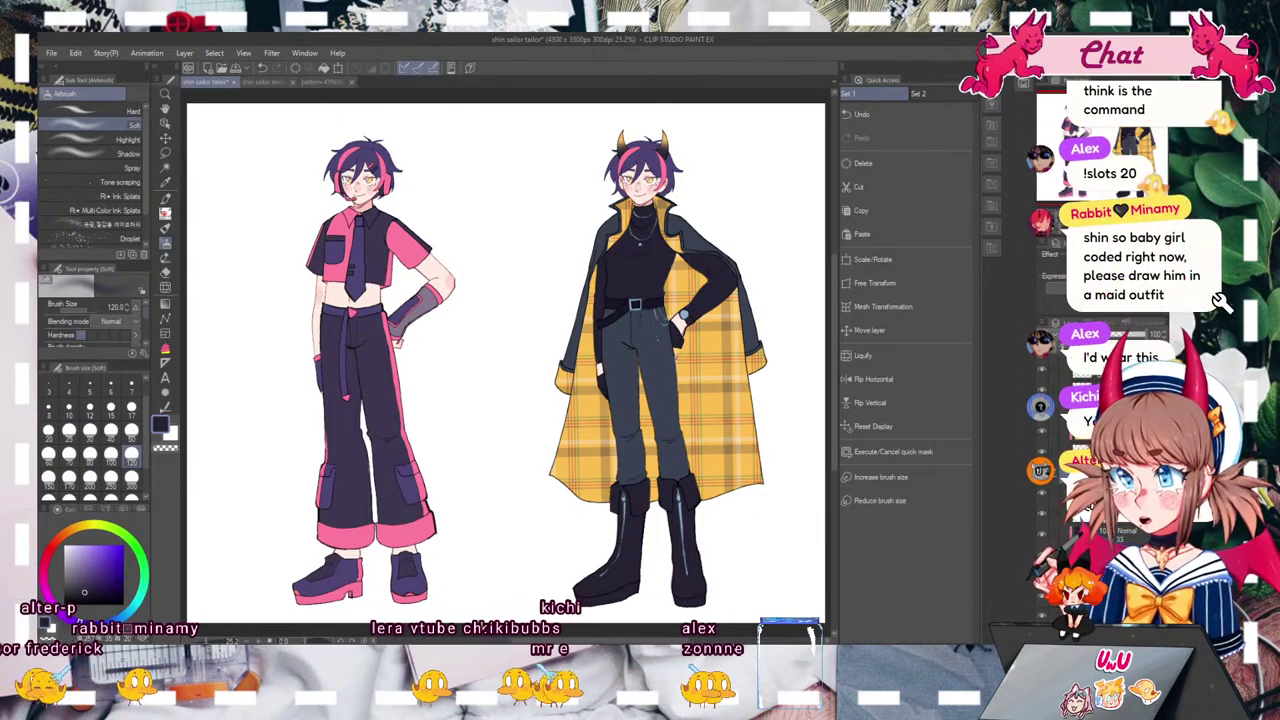
pyautogui.keyDown('alt'); pyautogui.click(654, 456); pyautogui.keyUp('alt')
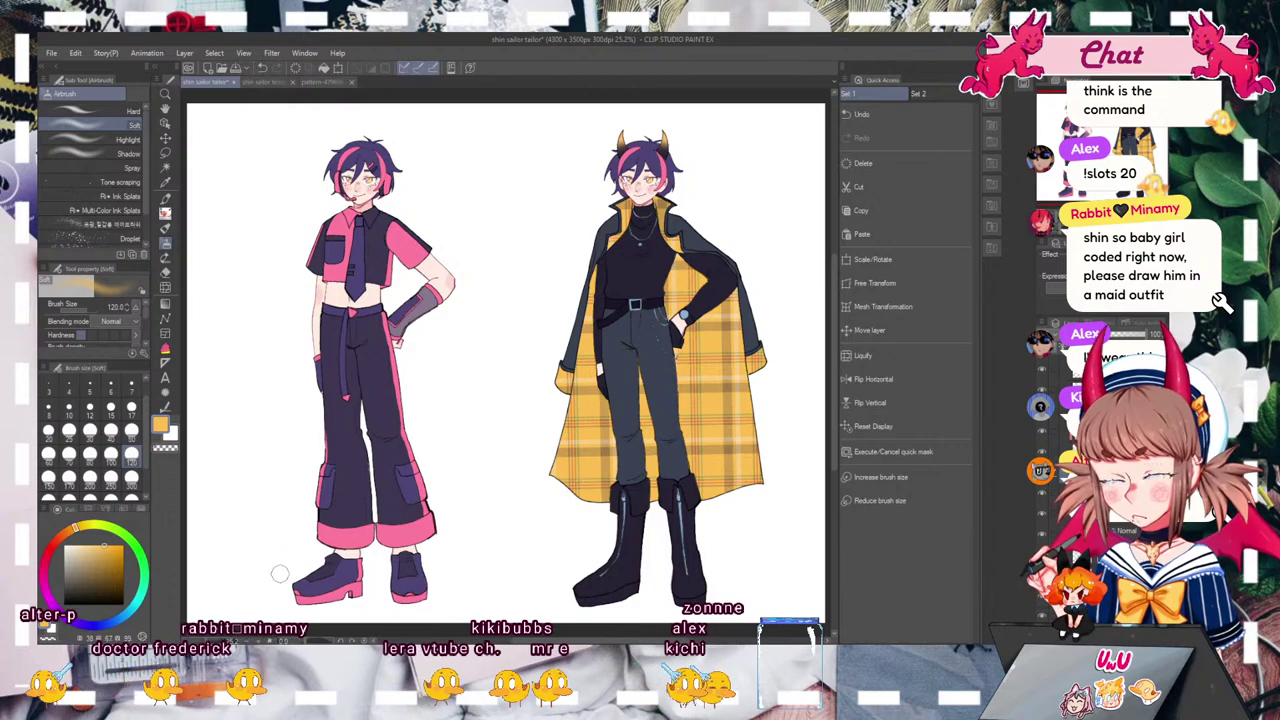
pyautogui.press('g')
pyautogui.moveTo(562, 580)
pyautogui.mouseDown()
pyautogui.moveTo(640, 606)
pyautogui.moveTo(726, 591)
pyautogui.mouseUp()
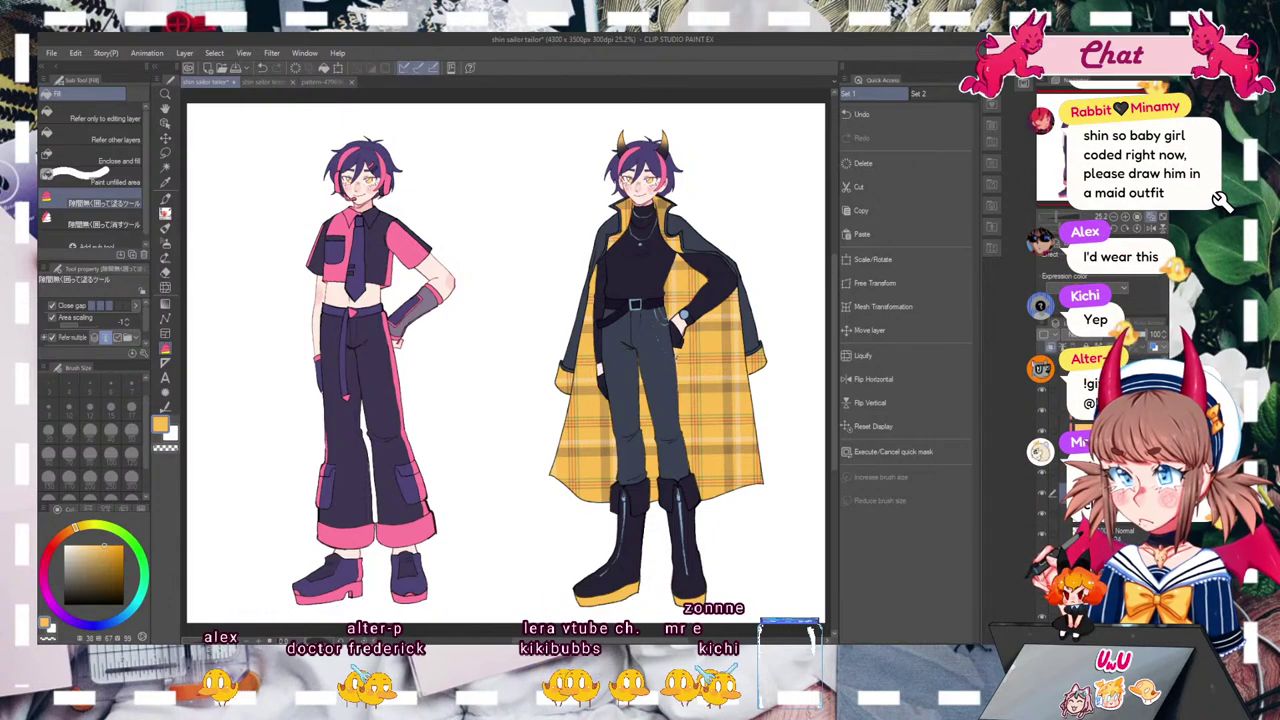
# Step: Airbrush a soft purple gradient over the lower turtleneck and sleeves at brush size 600, sampling the purple from the other figure's trousers
pyautogui.keyDown('alt'); pyautogui.click(690, 582); pyautogui.keyUp('alt')
pyautogui.press('b')
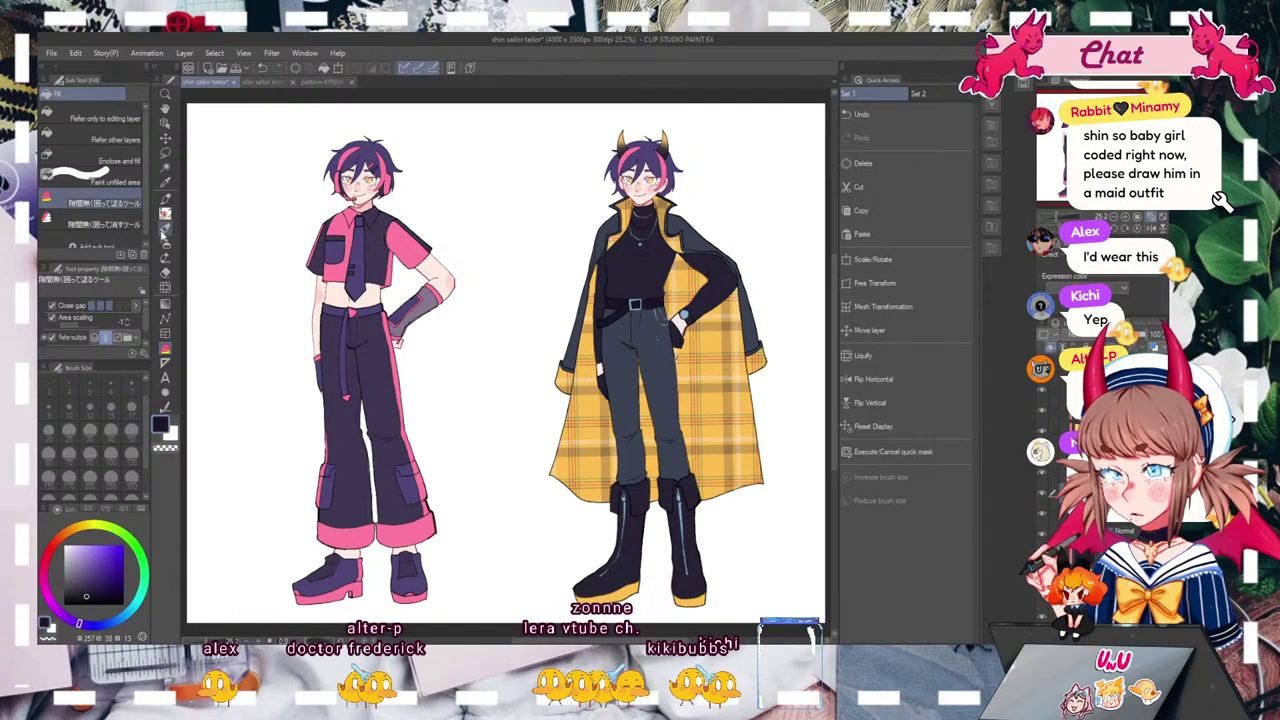
pyautogui.click(138, 494)
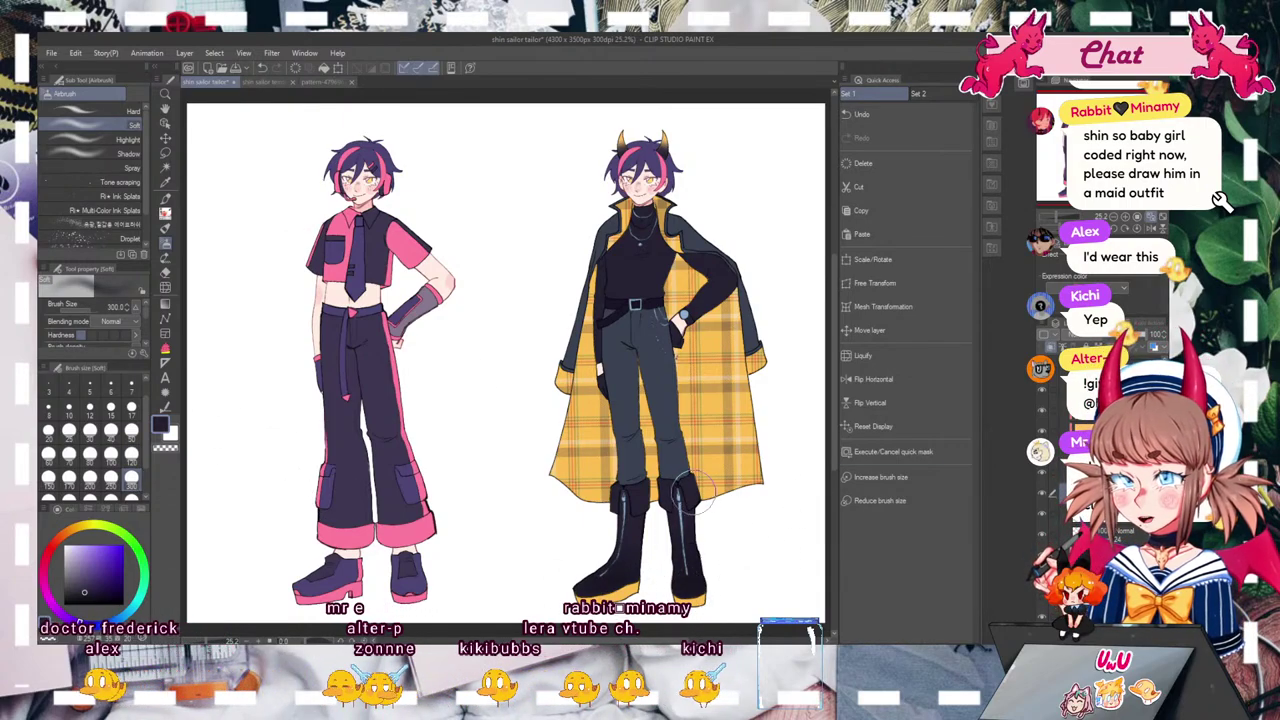
pyautogui.moveTo(630, 494); pyautogui.dragTo(565, 512)
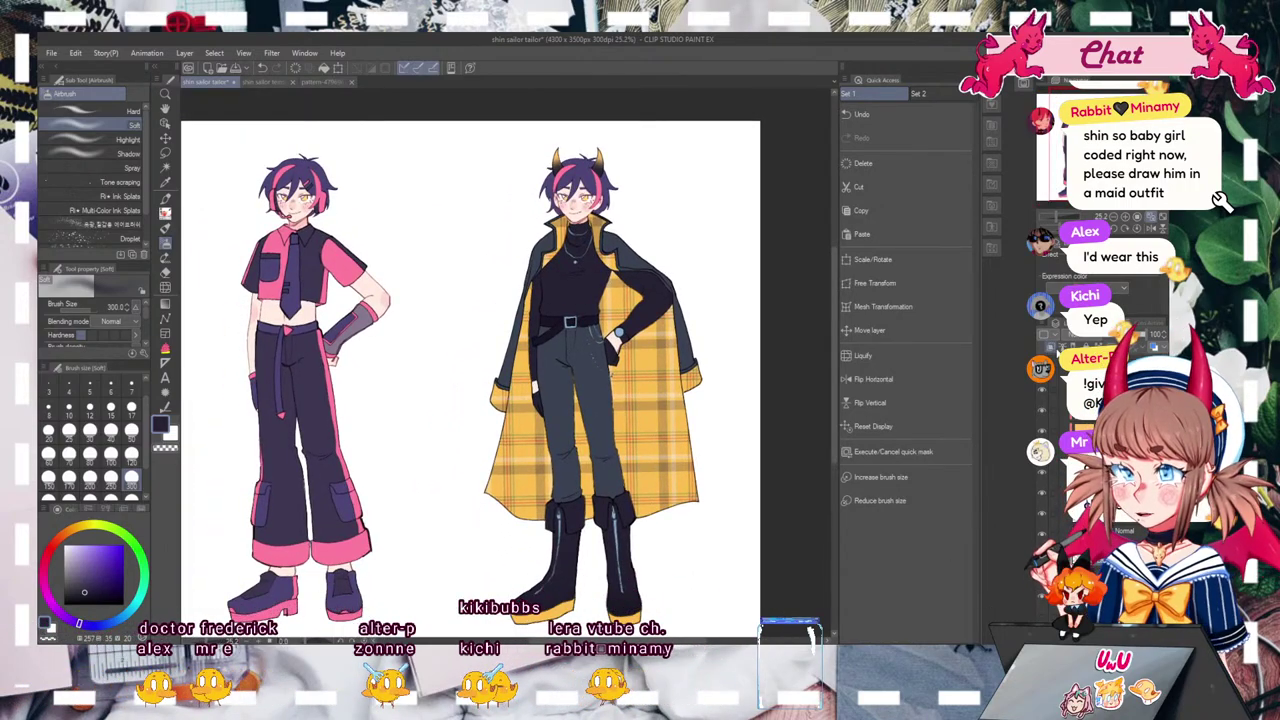
pyautogui.keyDown('alt'); pyautogui.click(263, 497); pyautogui.keyUp('alt')
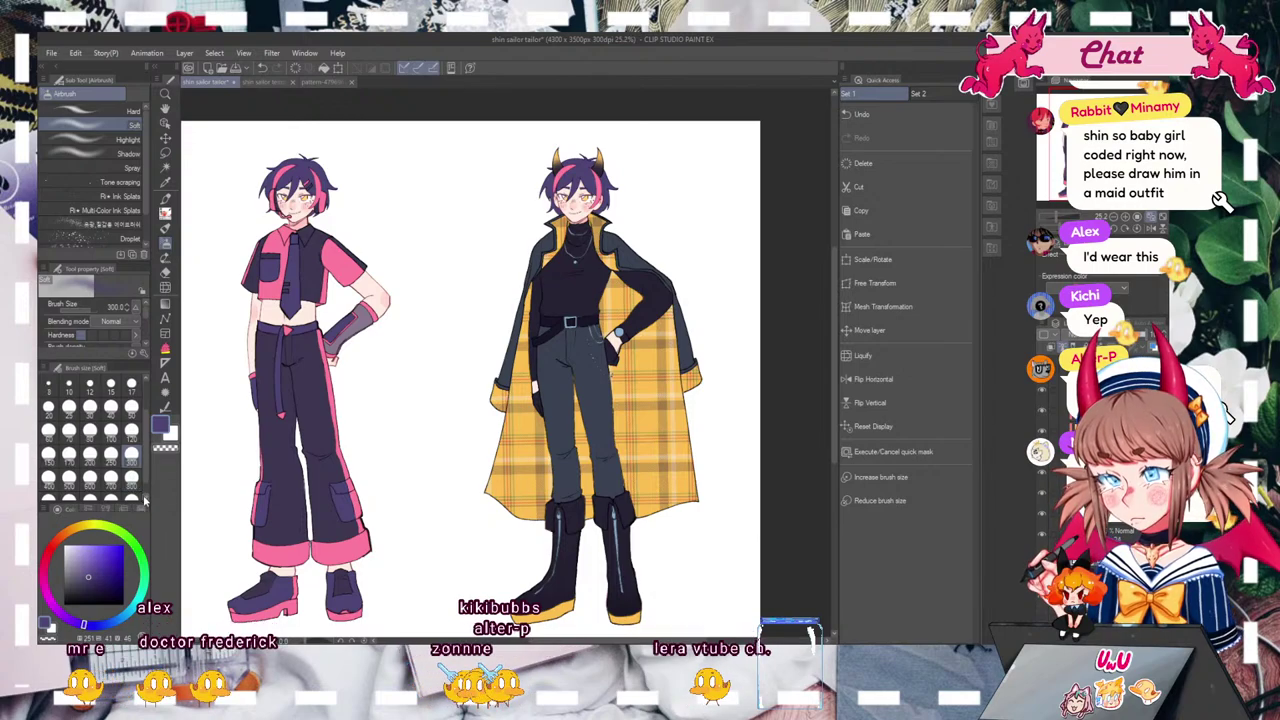
pyautogui.scroll(-1, 87, 480)
pyautogui.click(89, 479)
pyautogui.moveTo(586, 371)
pyautogui.mouseDown()
pyautogui.moveTo(540, 345)
pyautogui.moveTo(590, 370)
pyautogui.mouseUp()
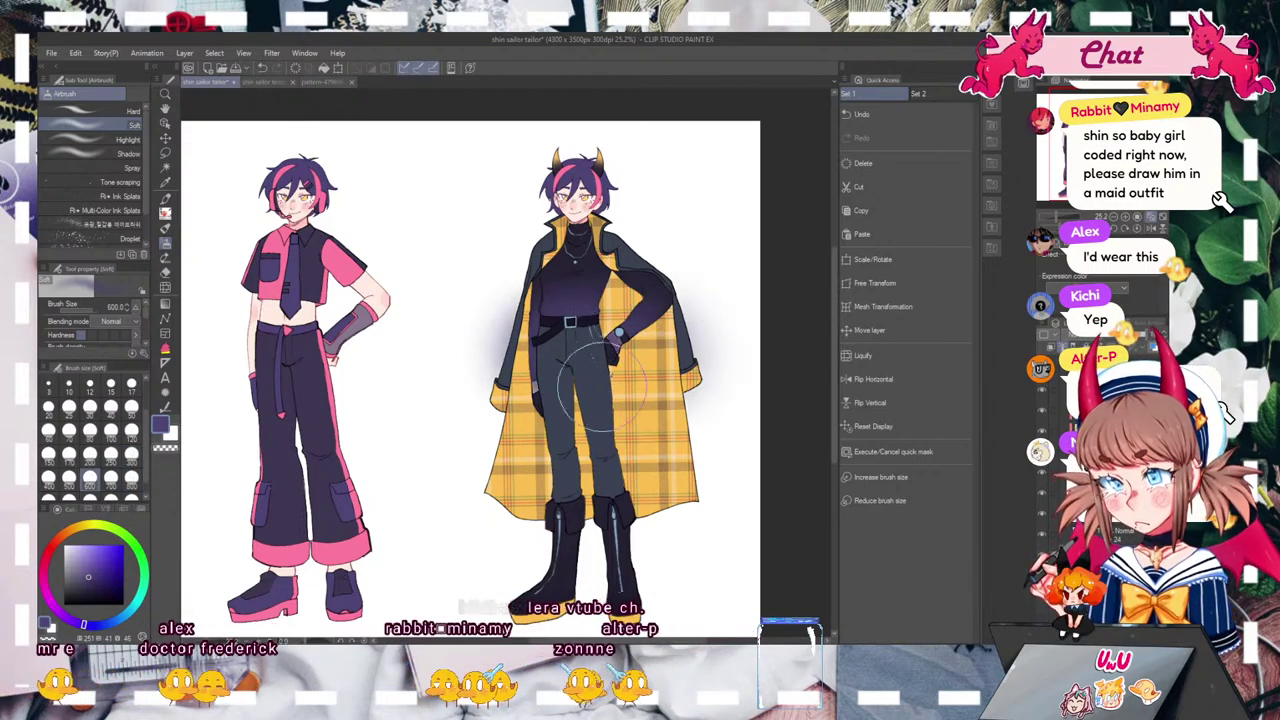
# Step: Undo the dark airbrush stroke over the shoulders and confine the purple gradient to the turtleneck
pyautogui.keyDown('alt'); pyautogui.click(572, 262); pyautogui.keyUp('alt')
pyautogui.moveTo(540, 268)
pyautogui.mouseDown()
pyautogui.moveTo(680, 243)
pyautogui.moveTo(610, 250)
pyautogui.mouseUp()
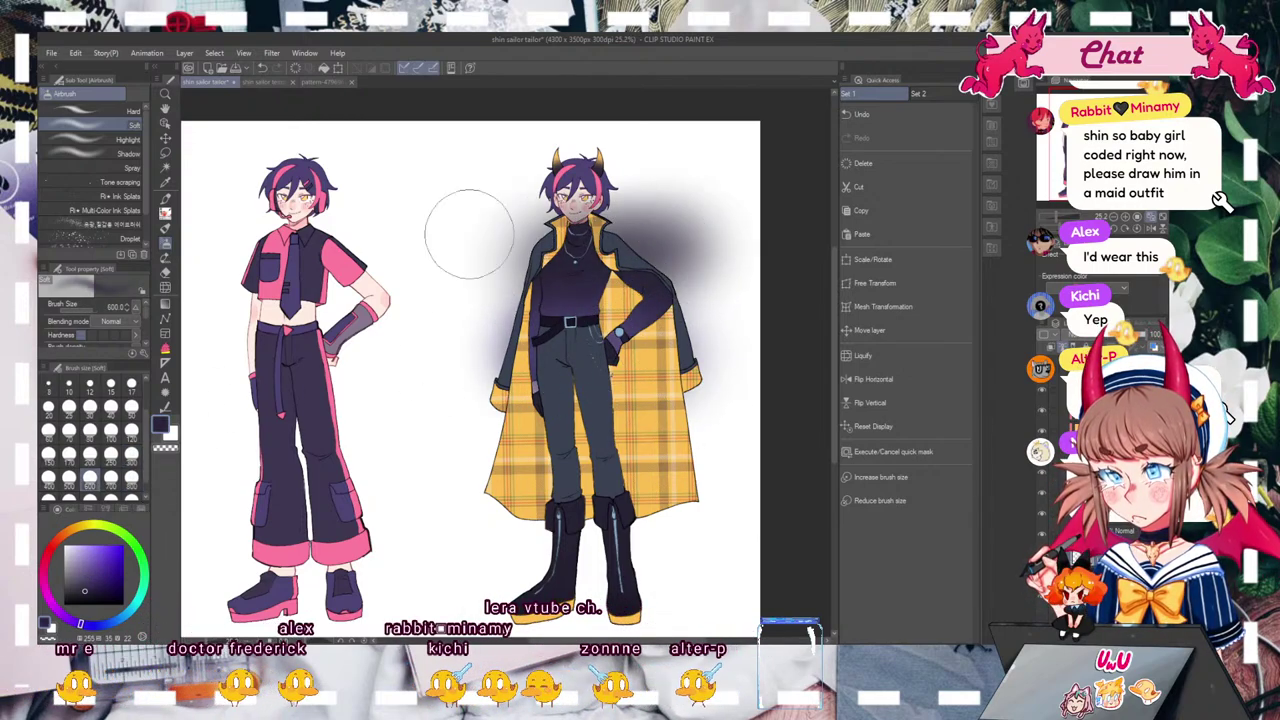
pyautogui.click(263, 72)
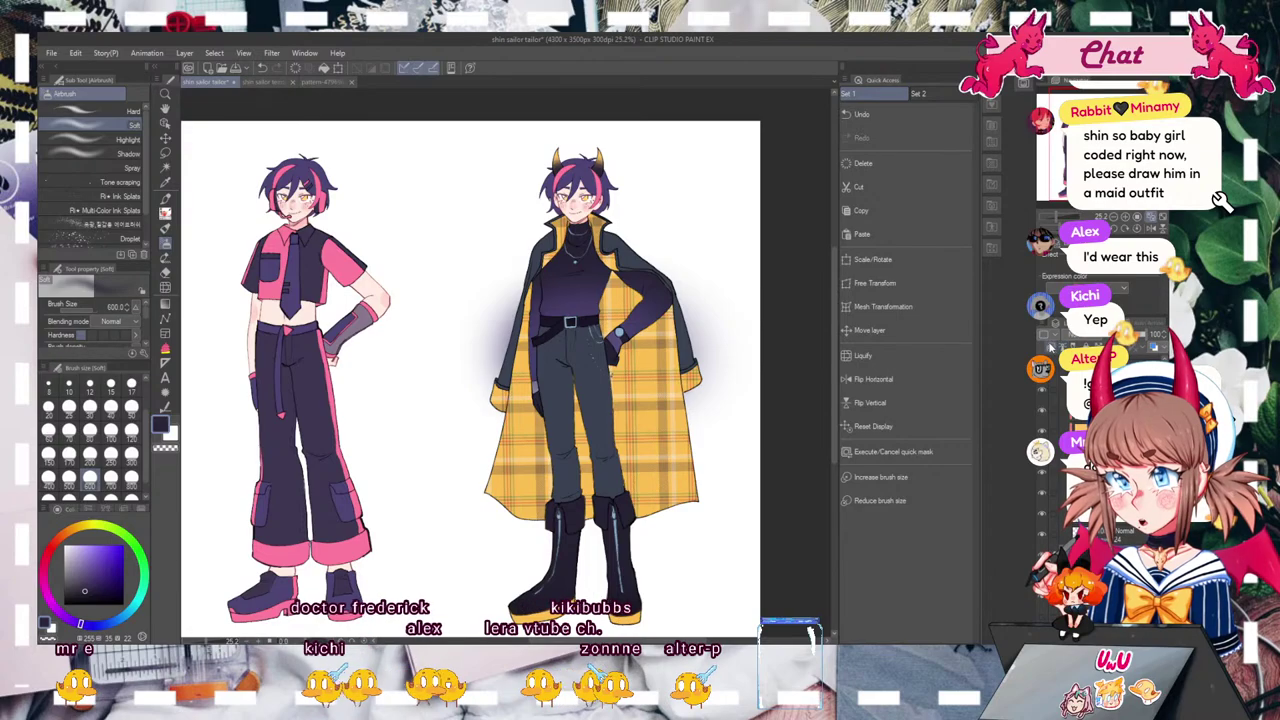
pyautogui.click(263, 72)
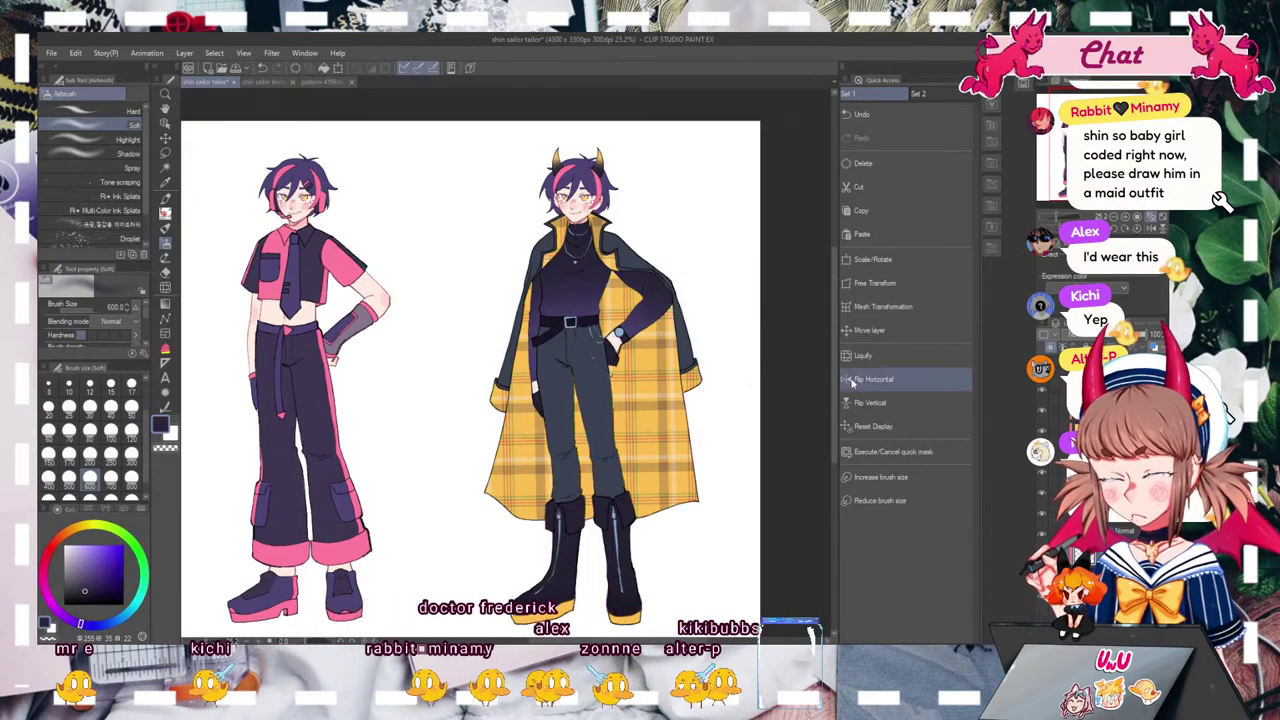
pyautogui.moveTo(665, 265); pyautogui.dragTo(620, 268)
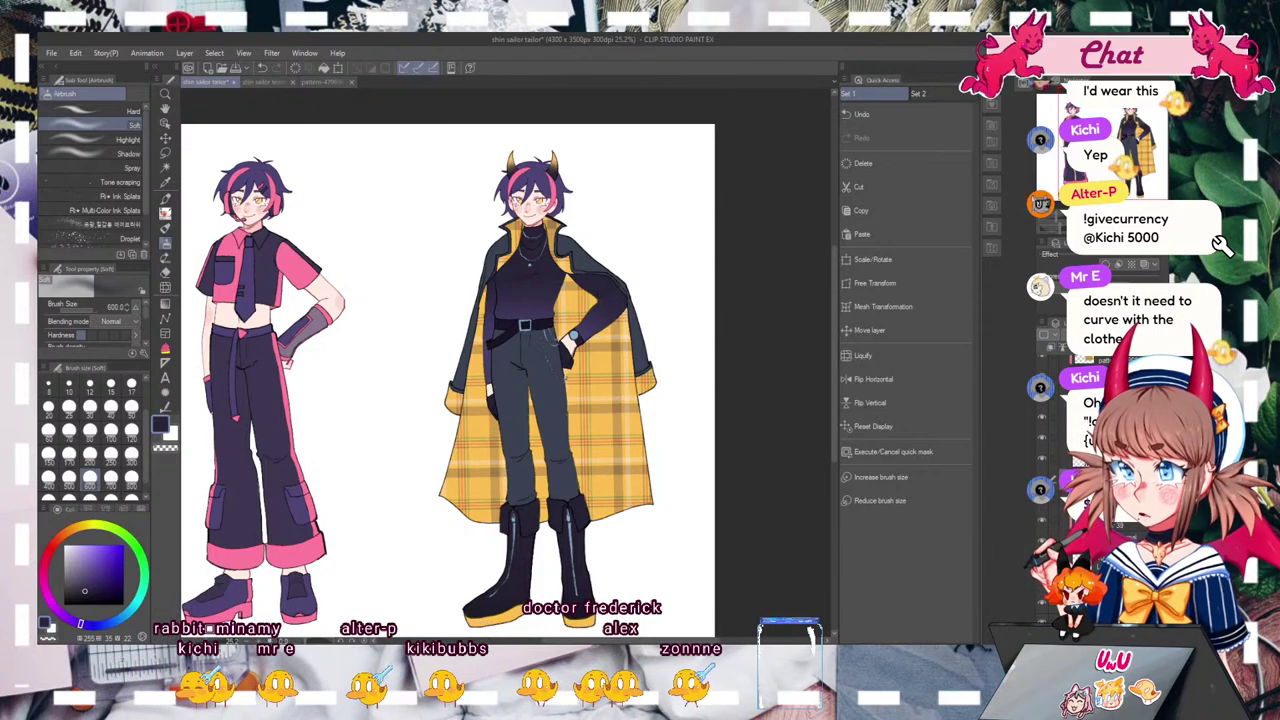
# Step: Shade the horned figure's trousers with darker blue-grey and paint lighter worn areas on the legs using the Muk 04 Round brush at size 50
pyautogui.keyDown('alt'); pyautogui.click(563, 486); pyautogui.keyUp('alt')
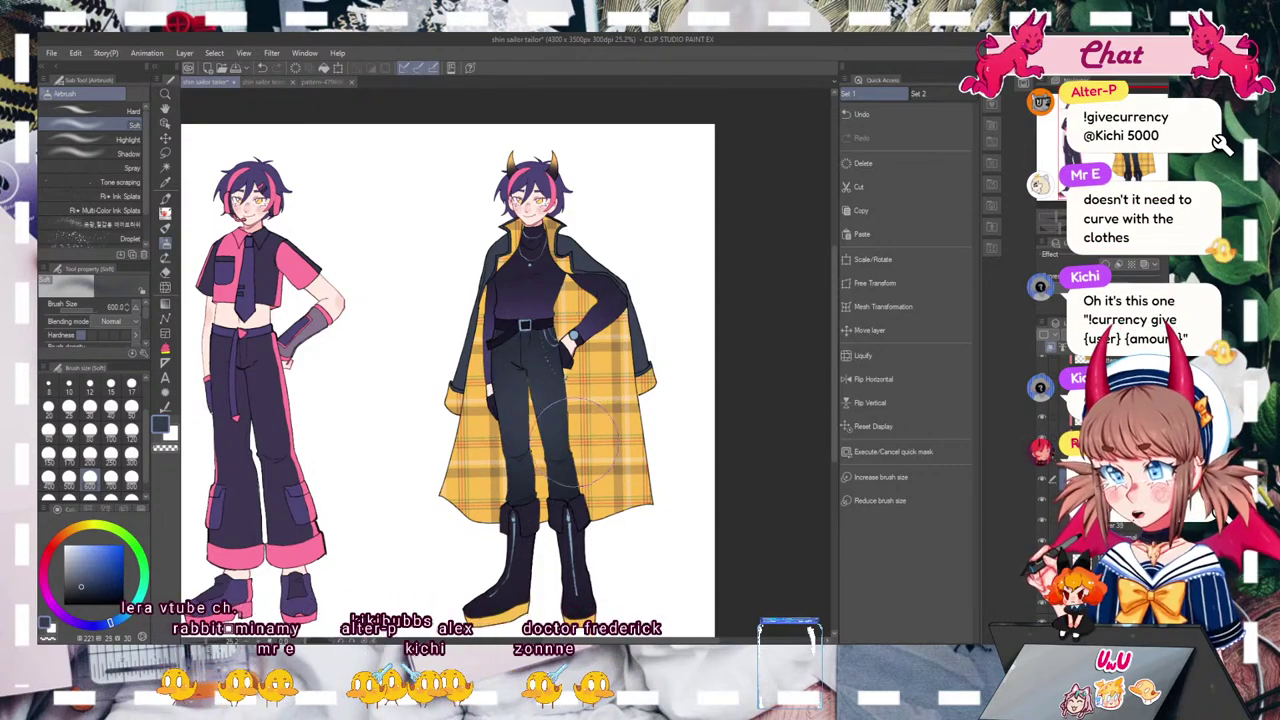
pyautogui.click(88, 571)
pyautogui.click(165, 227)
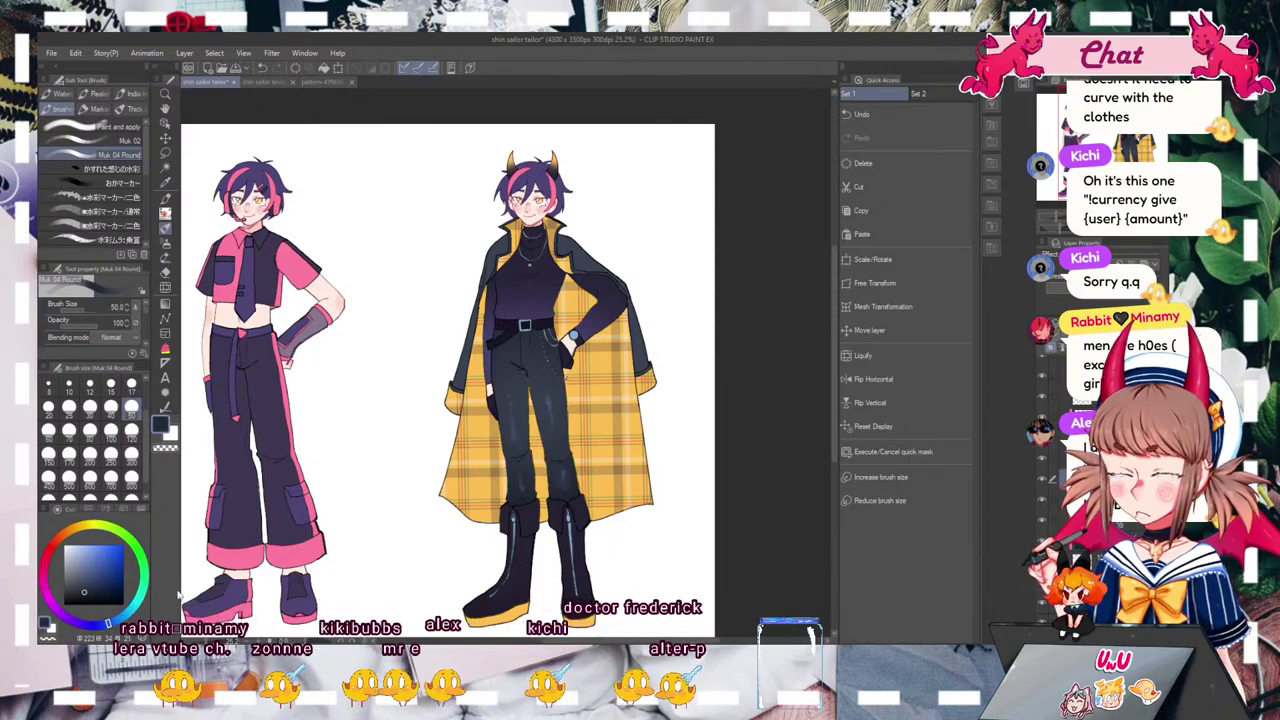
pyautogui.click(92, 599)
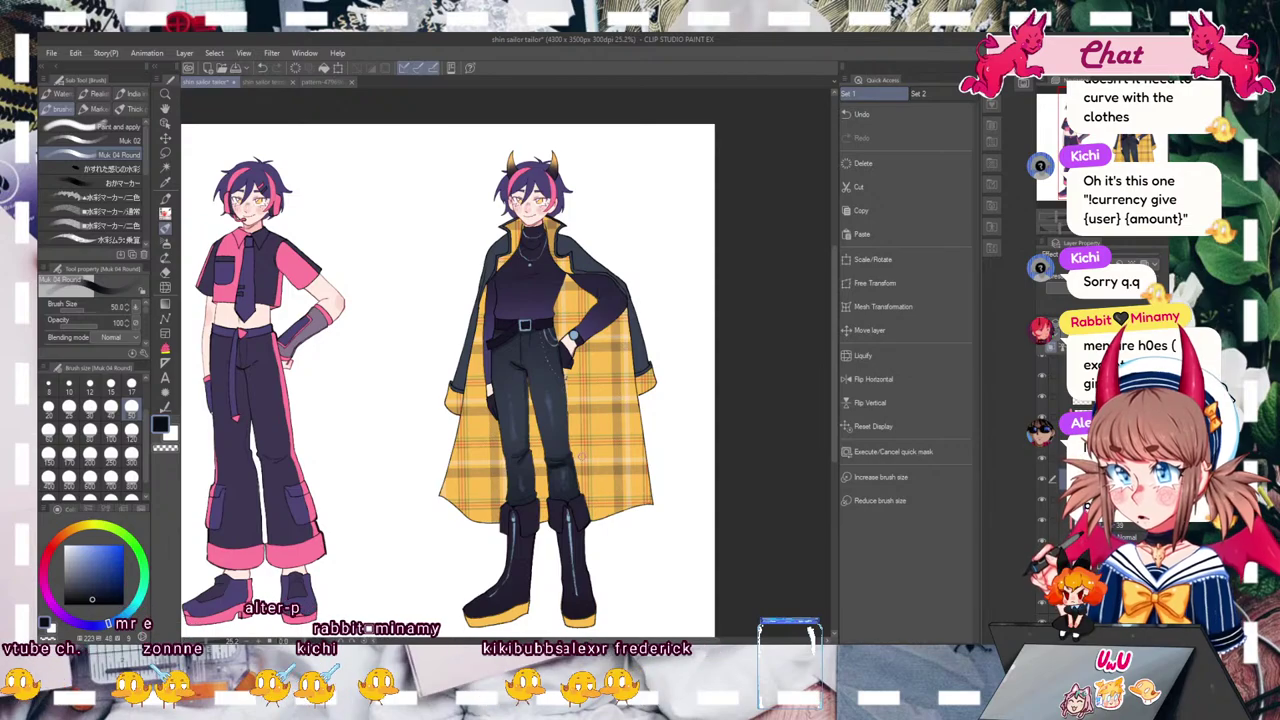
pyautogui.hotkey('ctrl', '0')
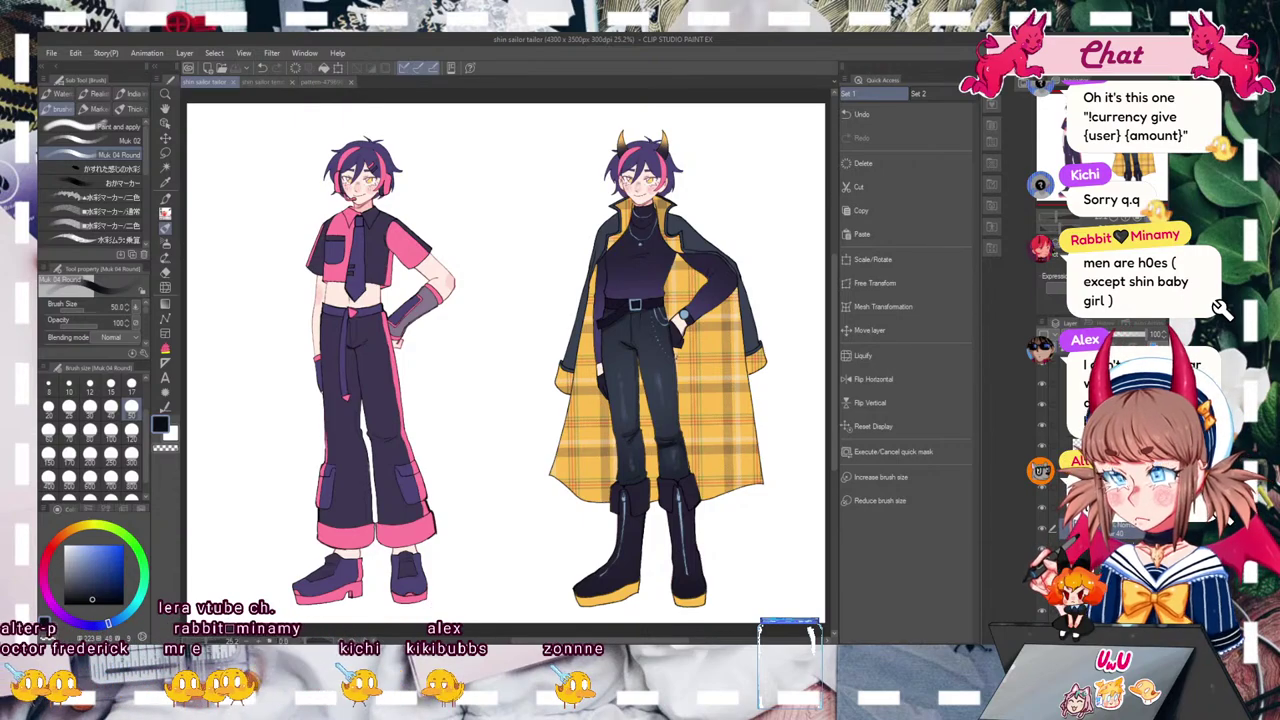
# Step: Shade the horned figure's boots and cuffs with dark purple using the Muk 04 Round brush at sizes 120 and 60
pyautogui.click(1042, 507)
pyautogui.click(1042, 507)
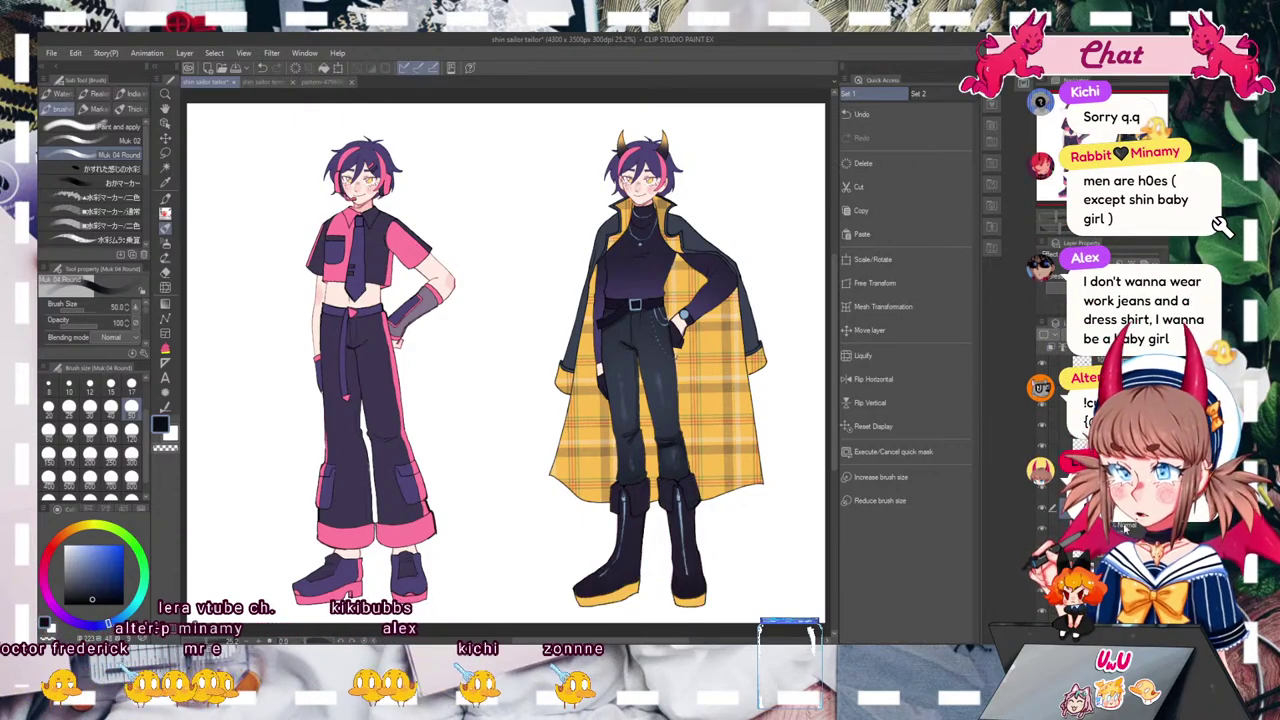
pyautogui.click(1100, 507)
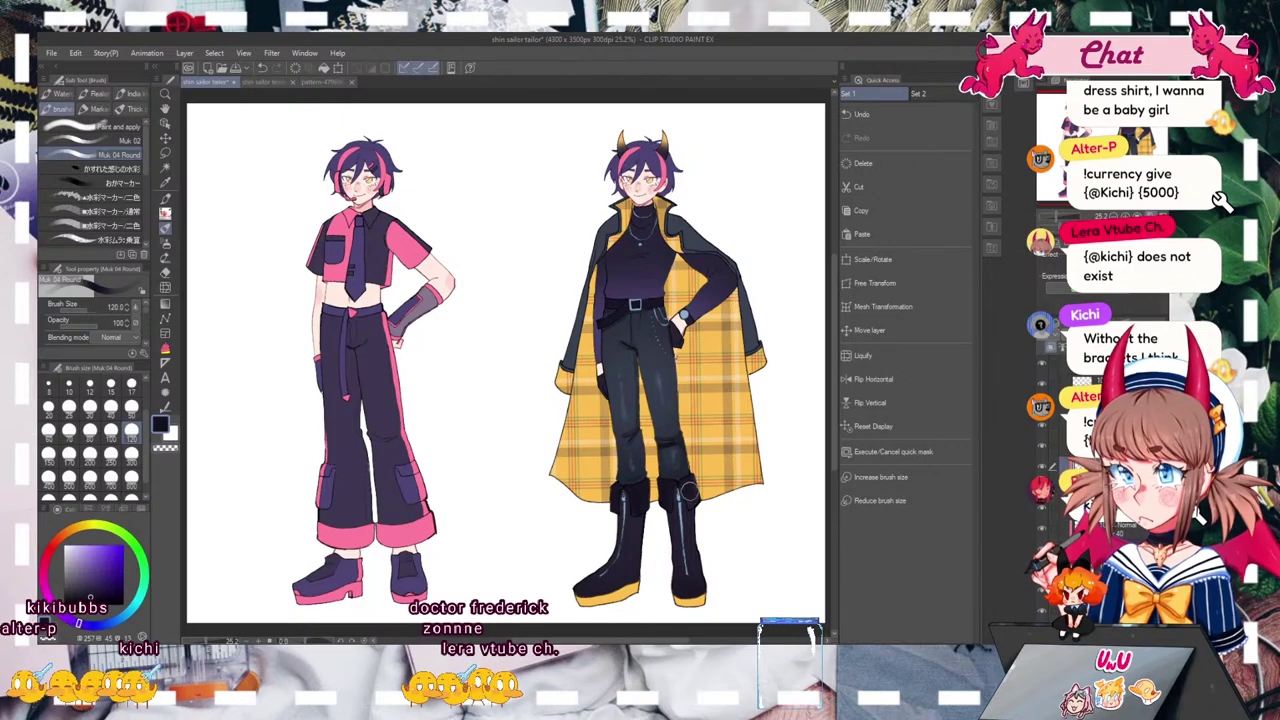
pyautogui.moveTo(1119, 148); pyautogui.dragTo(1140, 143)
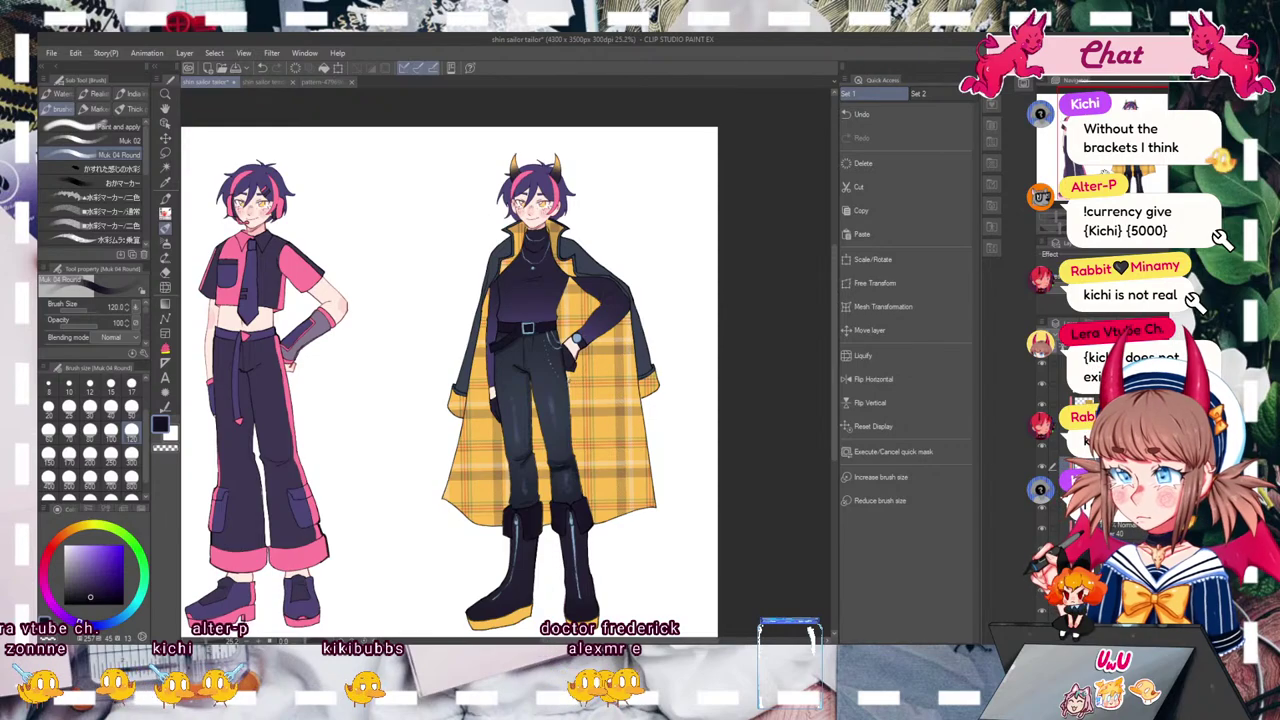
pyautogui.click(131, 408)
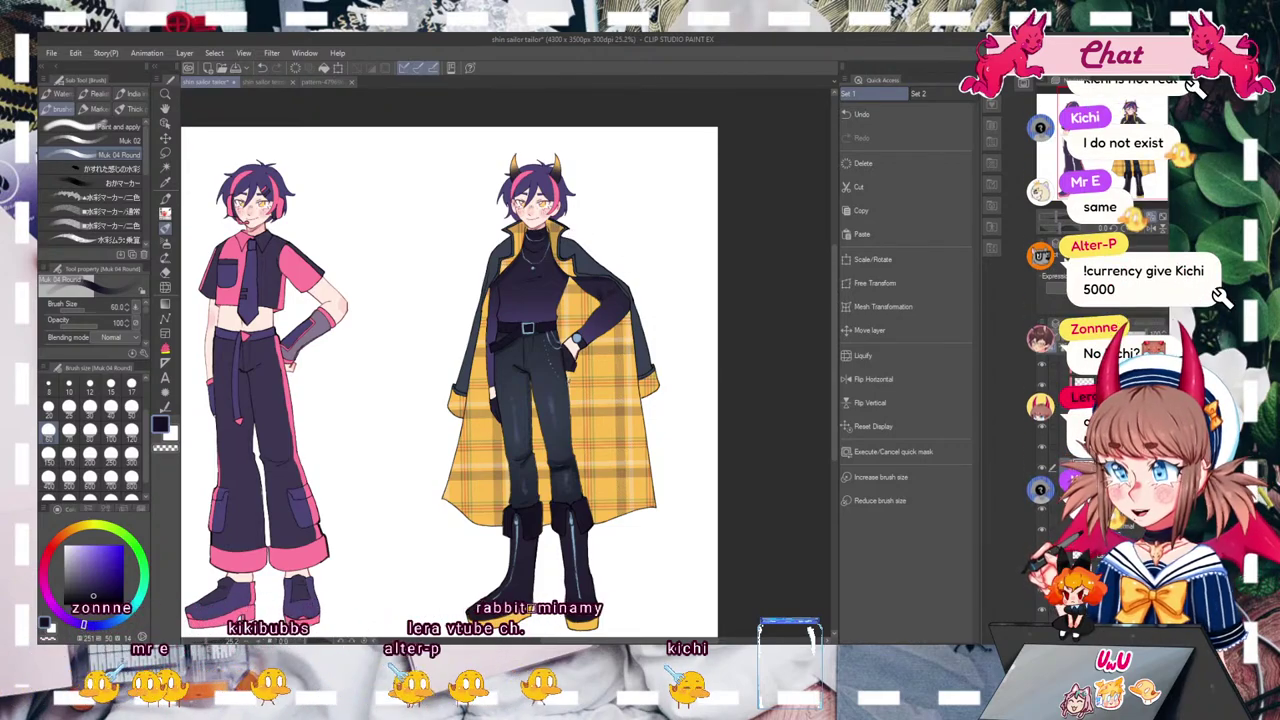
pyautogui.moveTo(568, 380); pyautogui.dragTo(555, 361)
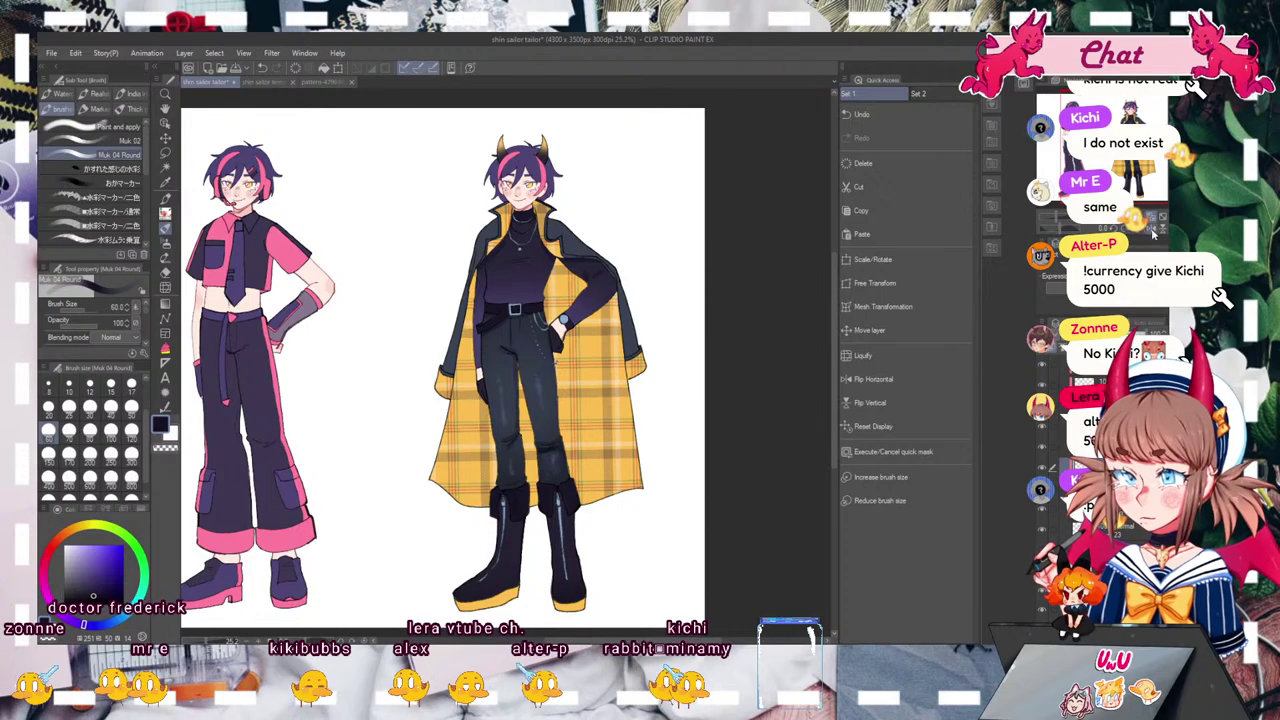
# Step: Add small white highlights to both horns with the Muk 04 Round brush at size 15
pyautogui.click(1152, 229)
pyautogui.click(1161, 218)
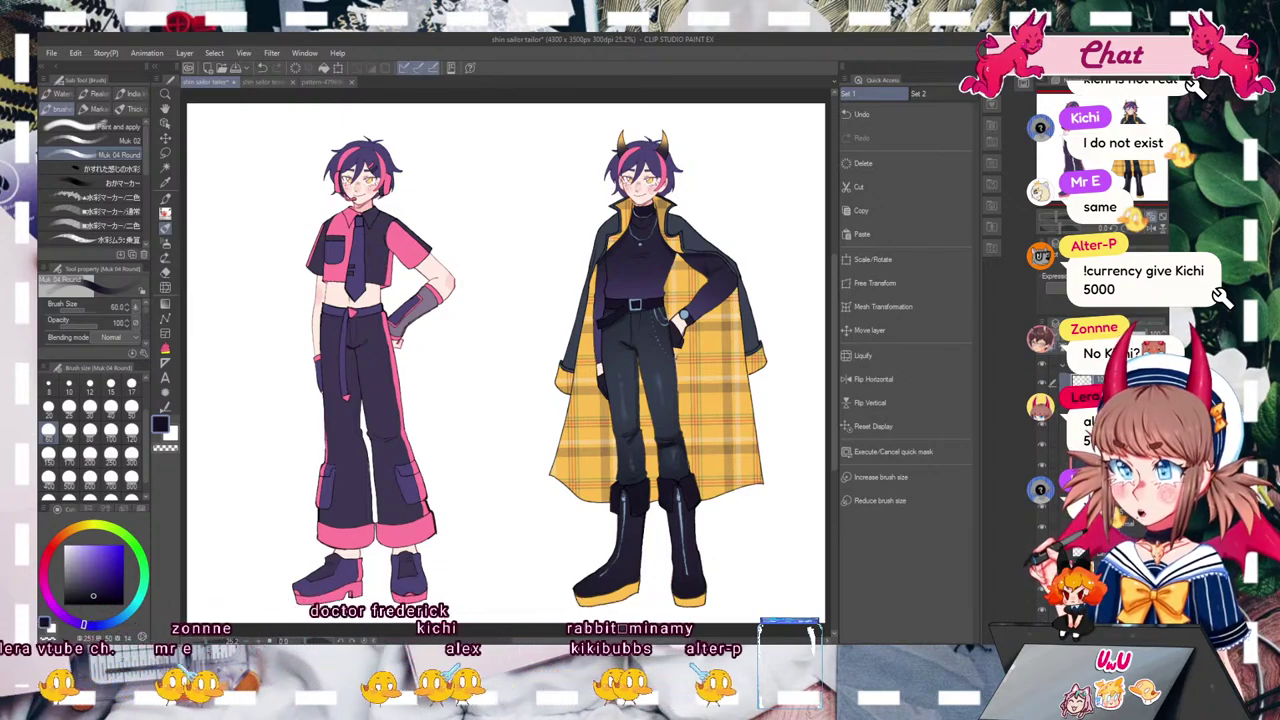
pyautogui.press('Delete')
pyautogui.click(1080, 382)
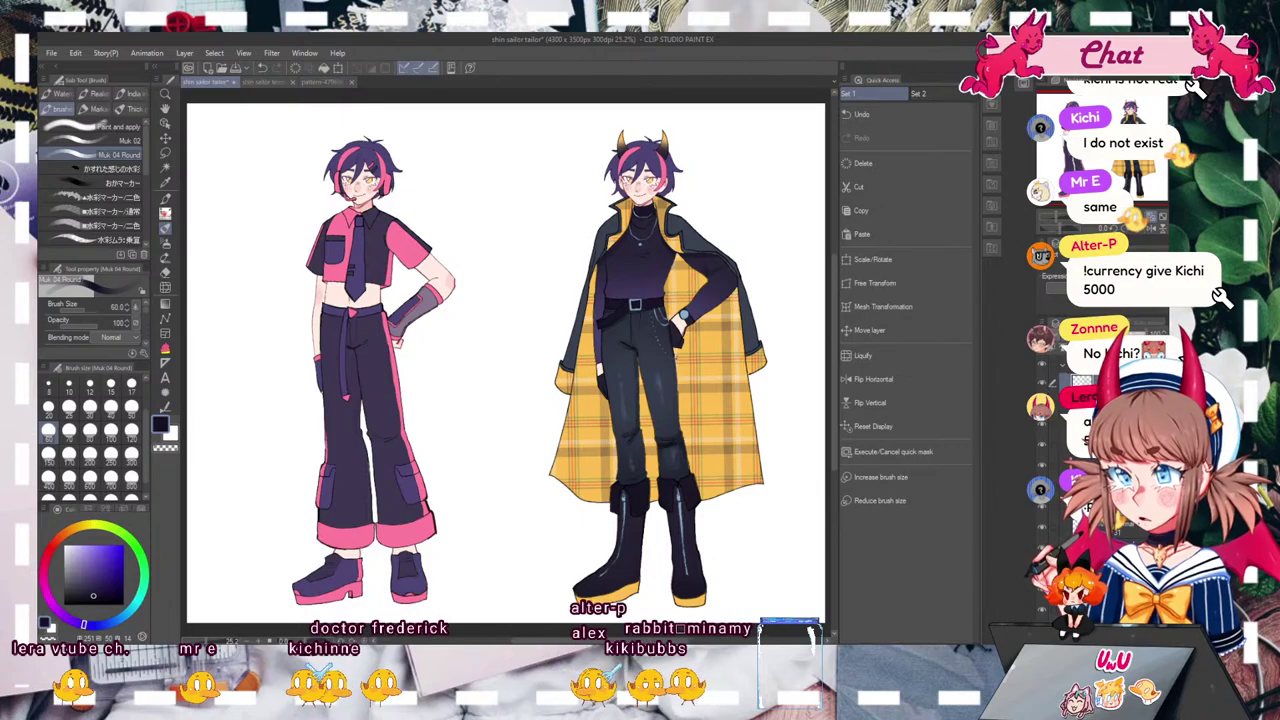
pyautogui.click(1062, 216)
pyautogui.moveTo(1104, 150); pyautogui.dragTo(1129, 120)
pyautogui.click(64, 546)
pyautogui.click(69, 410)
pyautogui.click(110, 383)
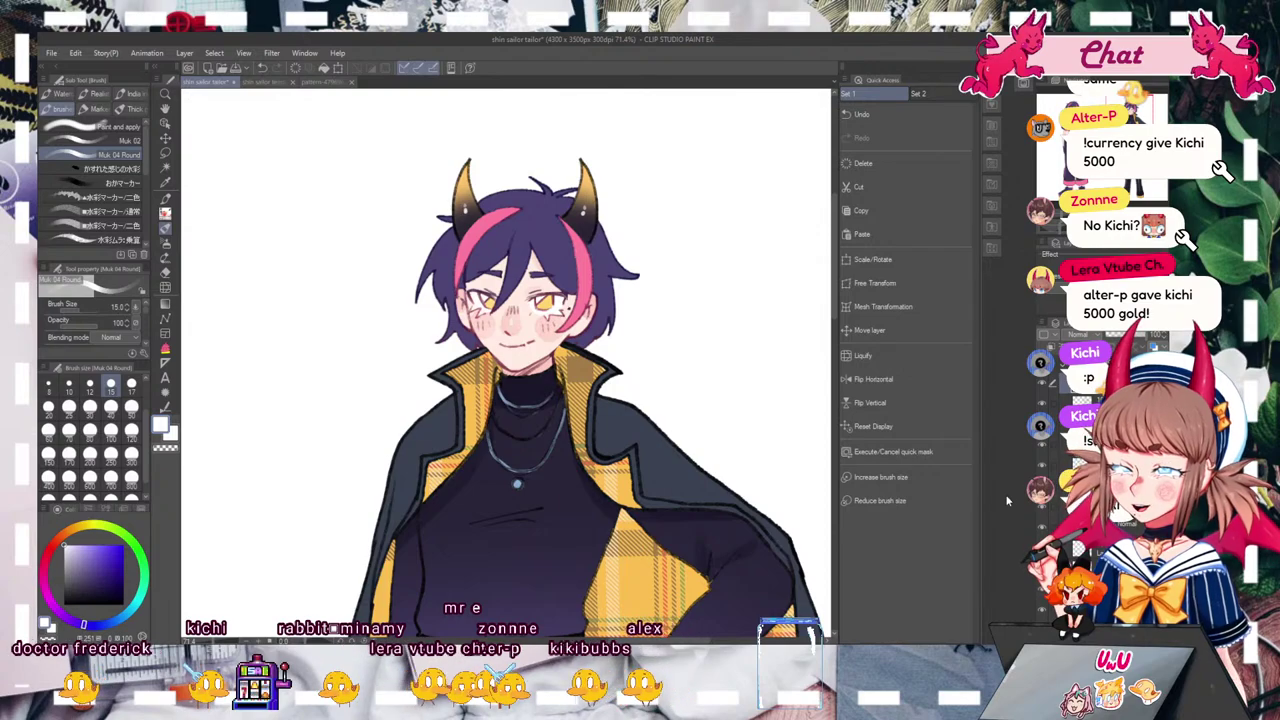
# Step: Paint blue highlights on the horned figure's dark boots with the Muk 04 Round brush at size 40
pyautogui.click(1053, 218)
pyautogui.moveTo(509, 362); pyautogui.dragTo(565, 362)
pyautogui.moveTo(565, 593)
pyautogui.mouseDown()
pyautogui.moveTo(511, 327)
pyautogui.moveTo(531, 405)
pyautogui.moveTo(585, 474)
pyautogui.mouseUp()
pyautogui.click(104, 590)
pyautogui.click(103, 545)
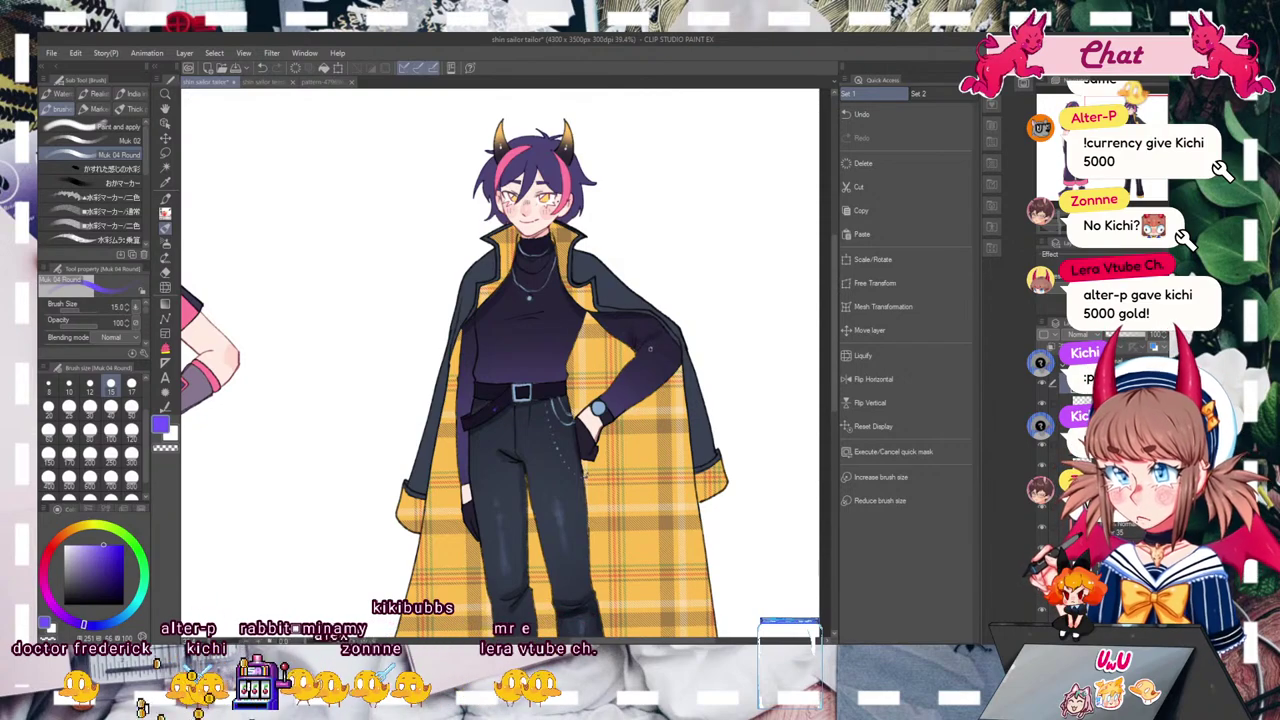
pyautogui.click(64, 545)
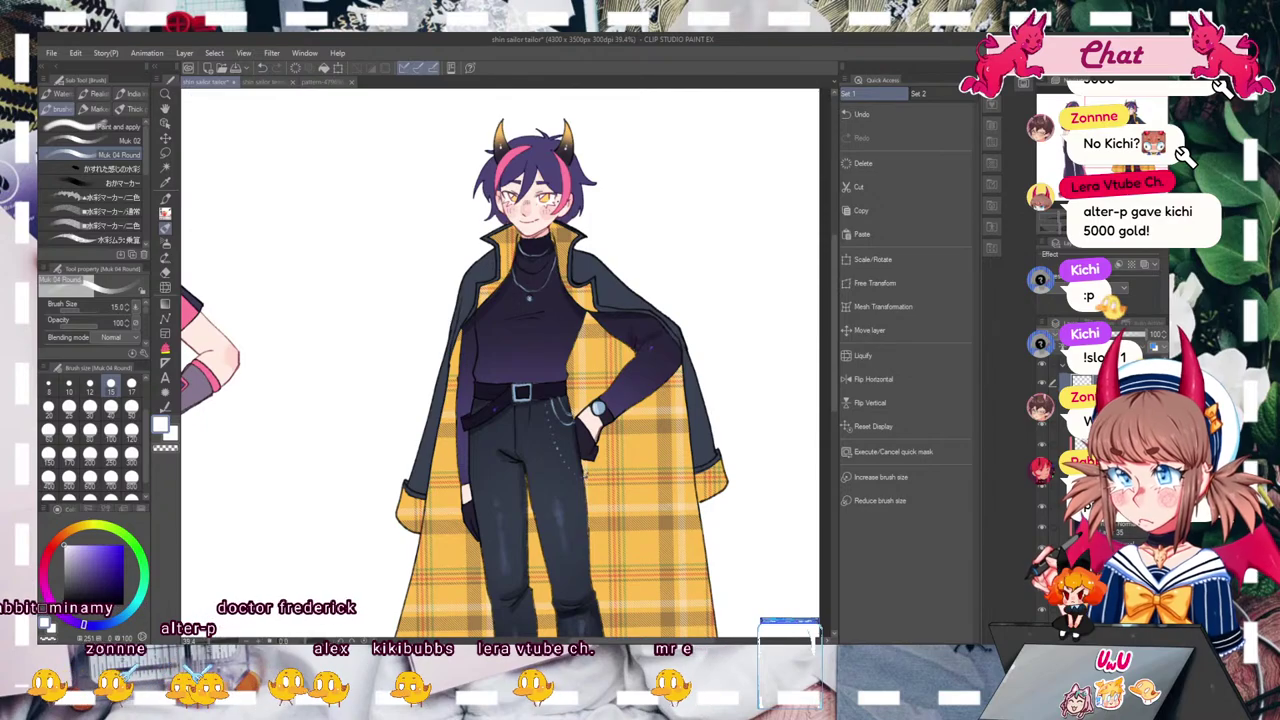
pyautogui.moveTo(586, 474)
pyautogui.mouseDown()
pyautogui.moveTo(568, 180)
pyautogui.moveTo(600, 180)
pyautogui.mouseUp()
pyautogui.click(88, 595)
pyautogui.click(131, 385)
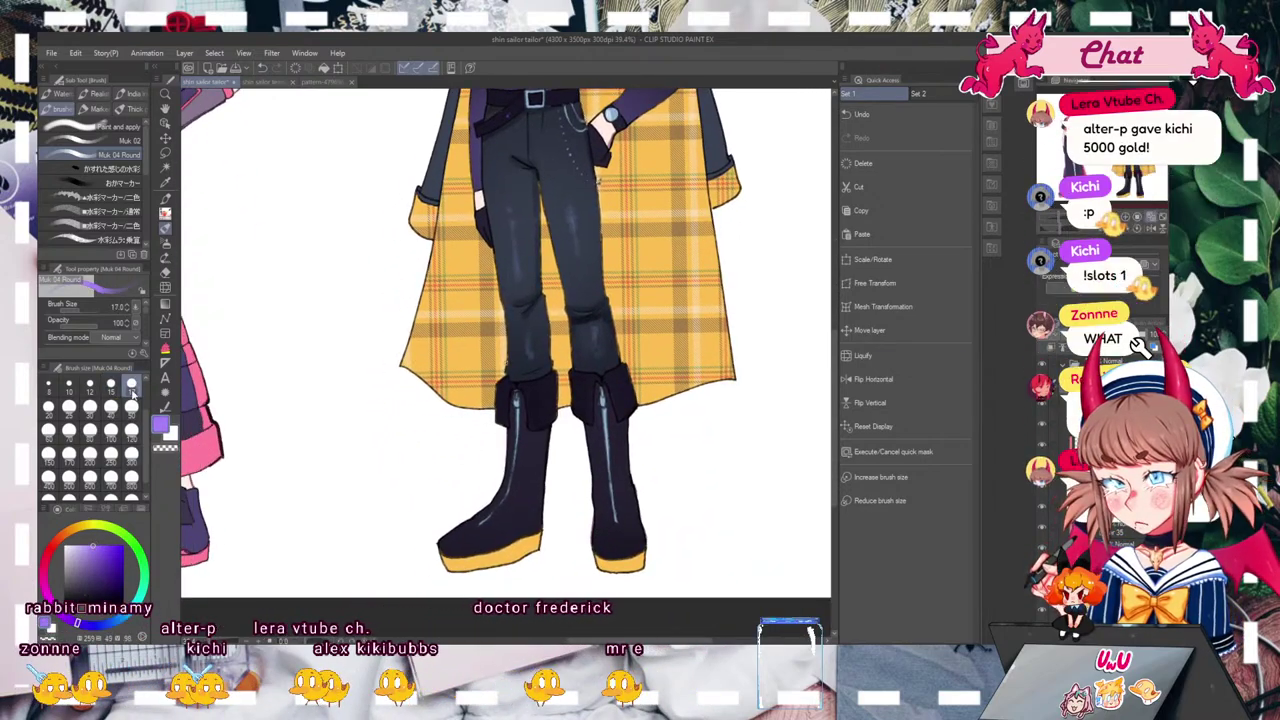
pyautogui.click(116, 623)
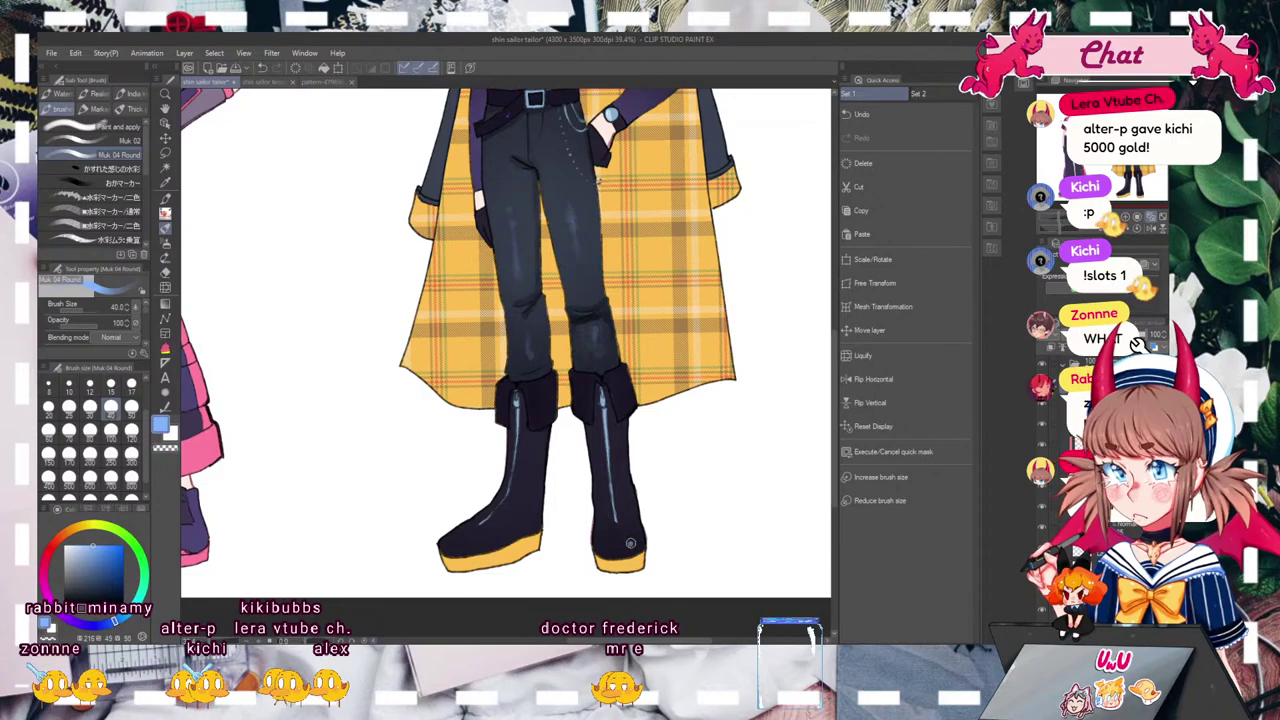
pyautogui.moveTo(598, 181)
pyautogui.mouseDown()
pyautogui.moveTo(624, 416)
pyautogui.moveTo(600, 468)
pyautogui.moveTo(602, 432)
pyautogui.mouseUp()
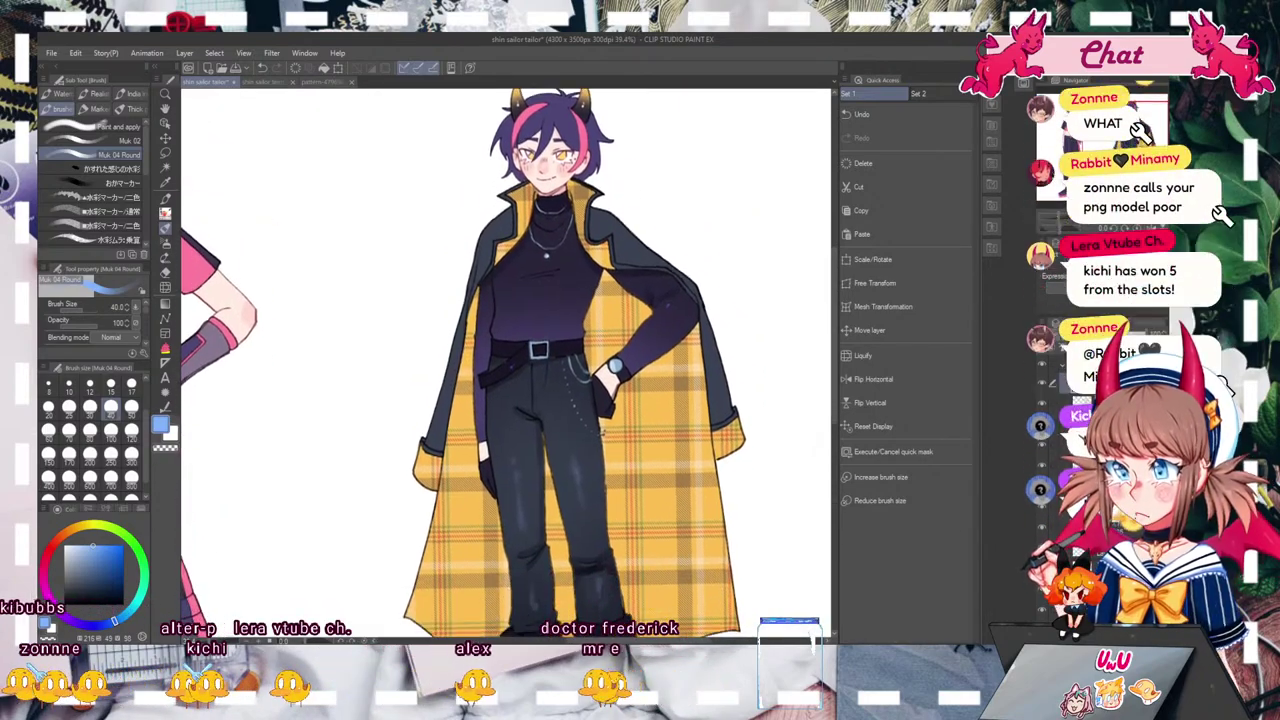
pyautogui.scroll(-3, 565, 293)
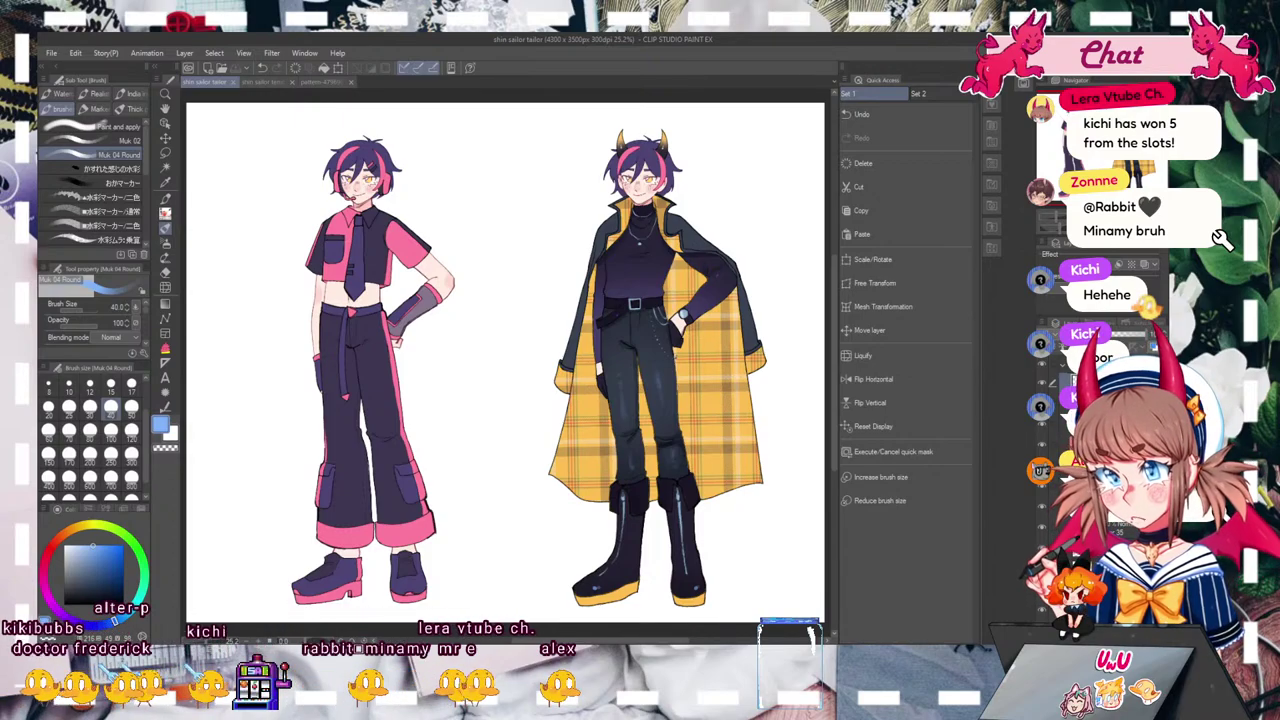
# Step: Touch up the horned figure's face using the Design pencil at size 10 with dark purple sampled from the hair
pyautogui.scroll(3, 643, 200)
pyautogui.moveTo(643, 200); pyautogui.dragTo(500, 394)
pyautogui.scroll(2, 497, 405)
pyautogui.keyDown('alt'); pyautogui.click(512, 418); pyautogui.keyUp('alt')
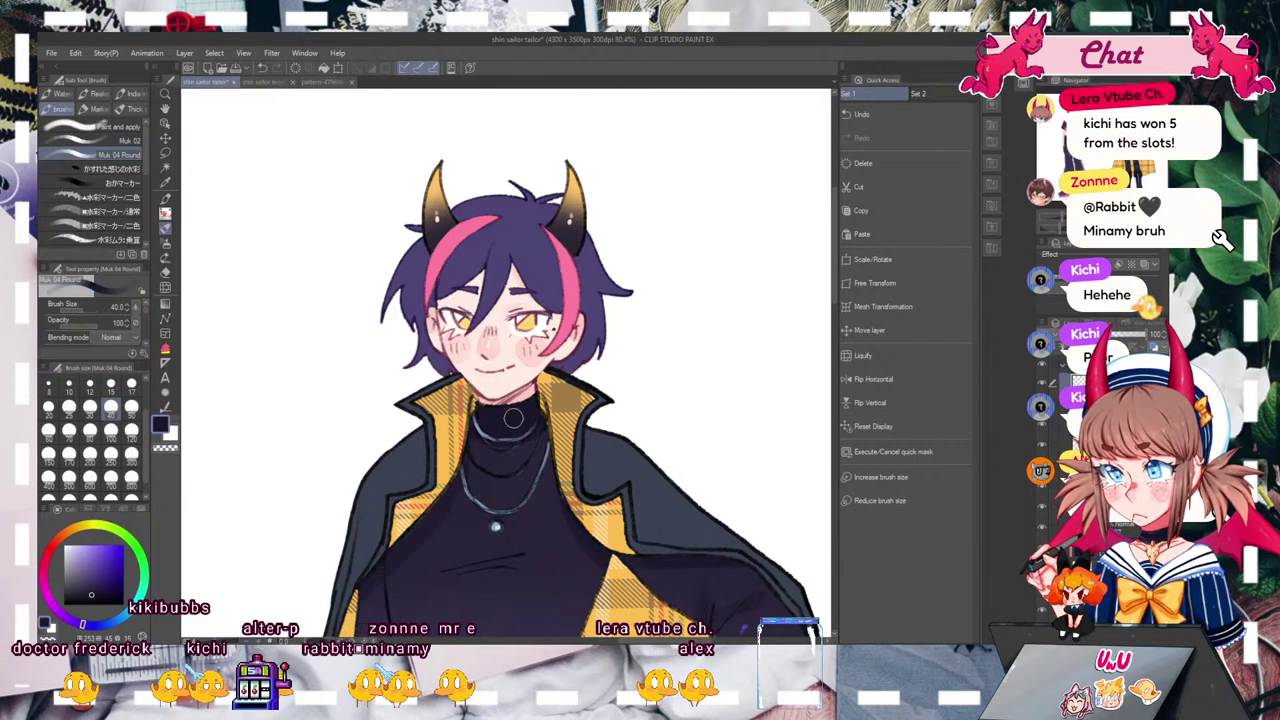
pyautogui.click(131, 386)
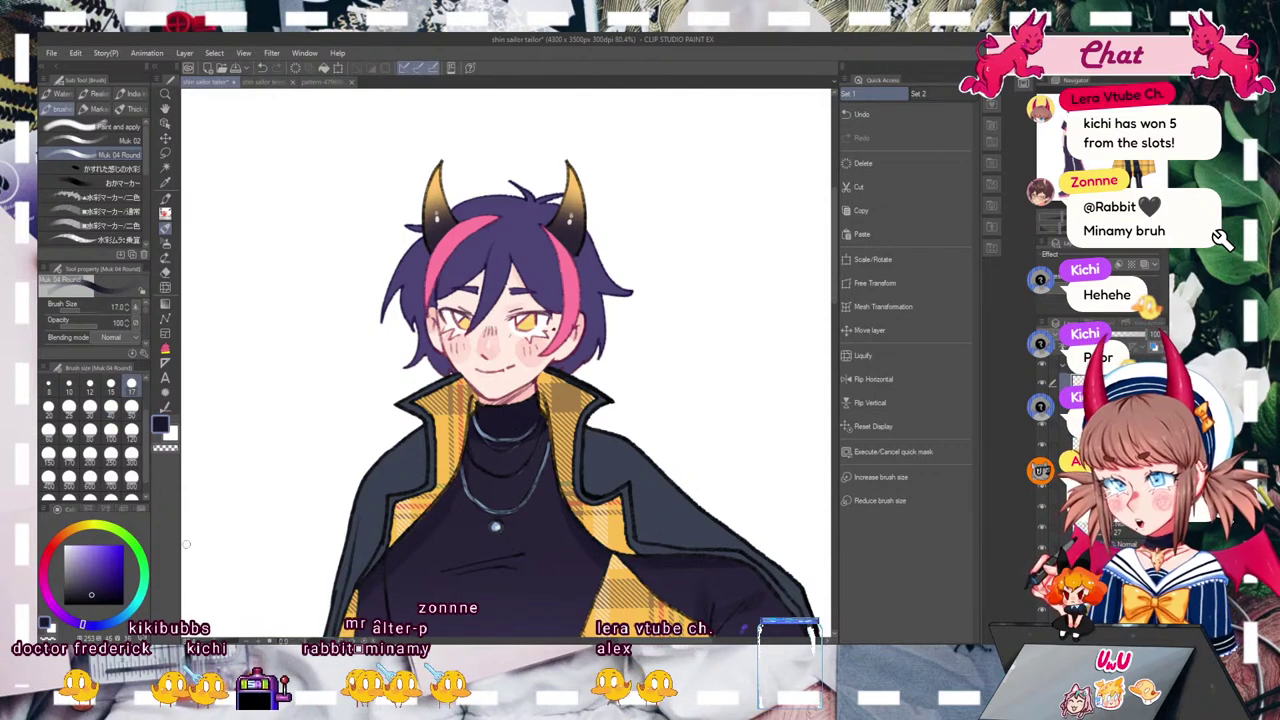
pyautogui.press('p')
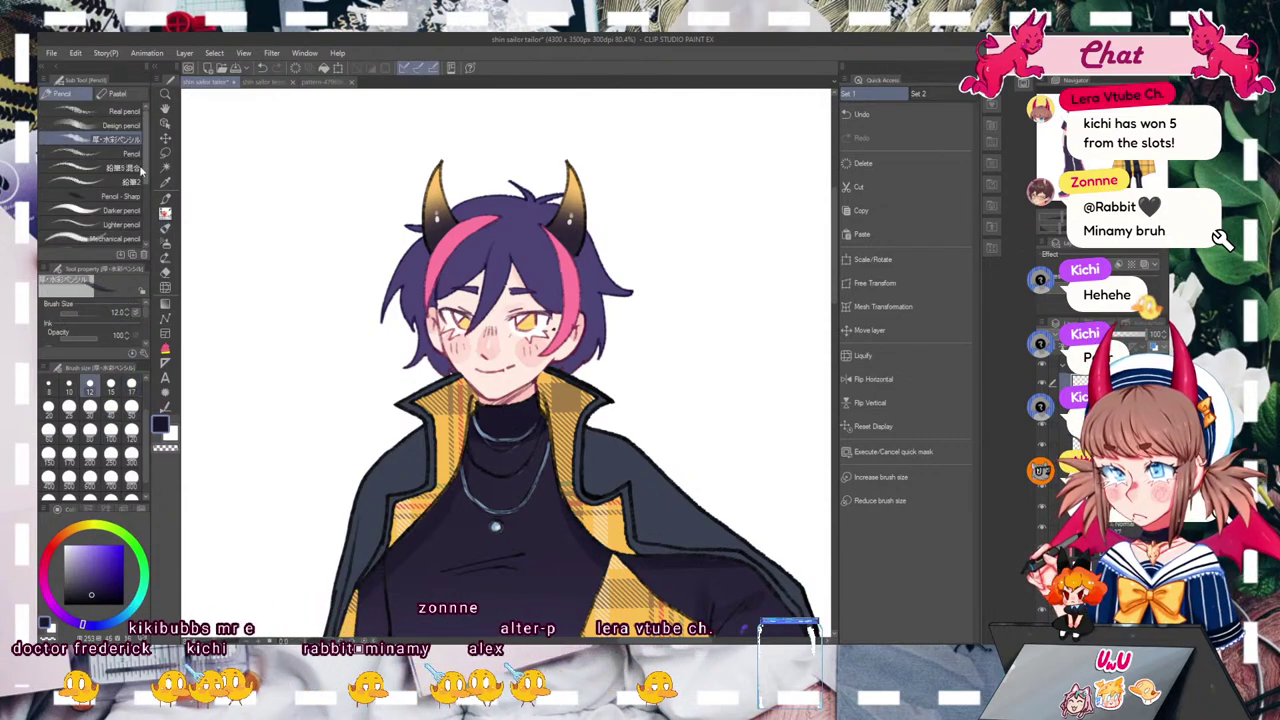
pyautogui.click(121, 125)
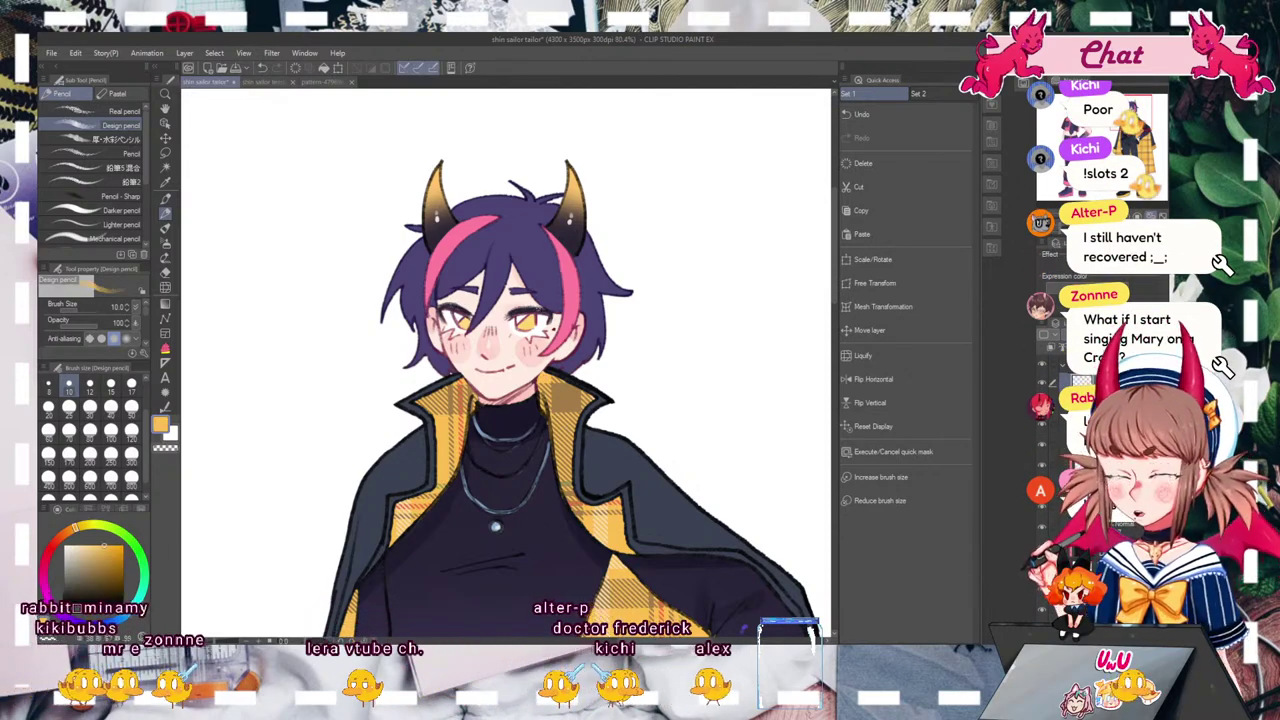
pyautogui.keyDown('alt'); pyautogui.click(524, 275); pyautogui.keyUp('alt')
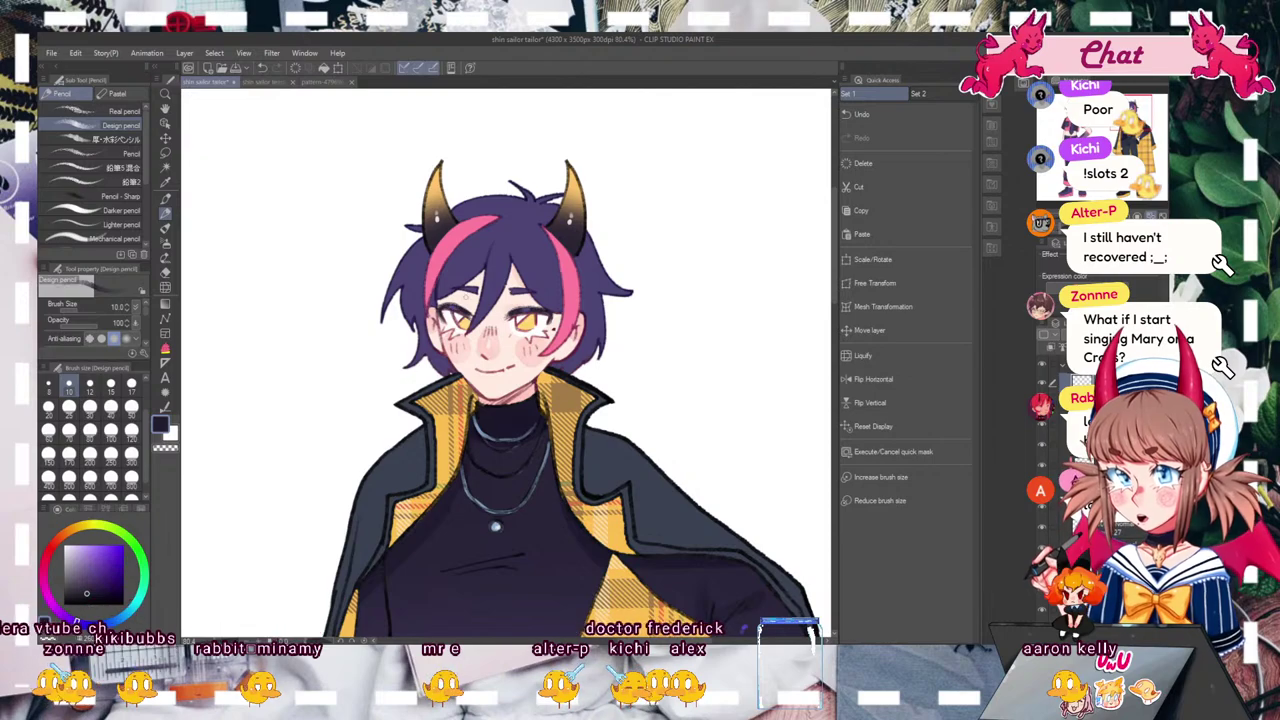
pyautogui.hotkey('ctrl', '0')
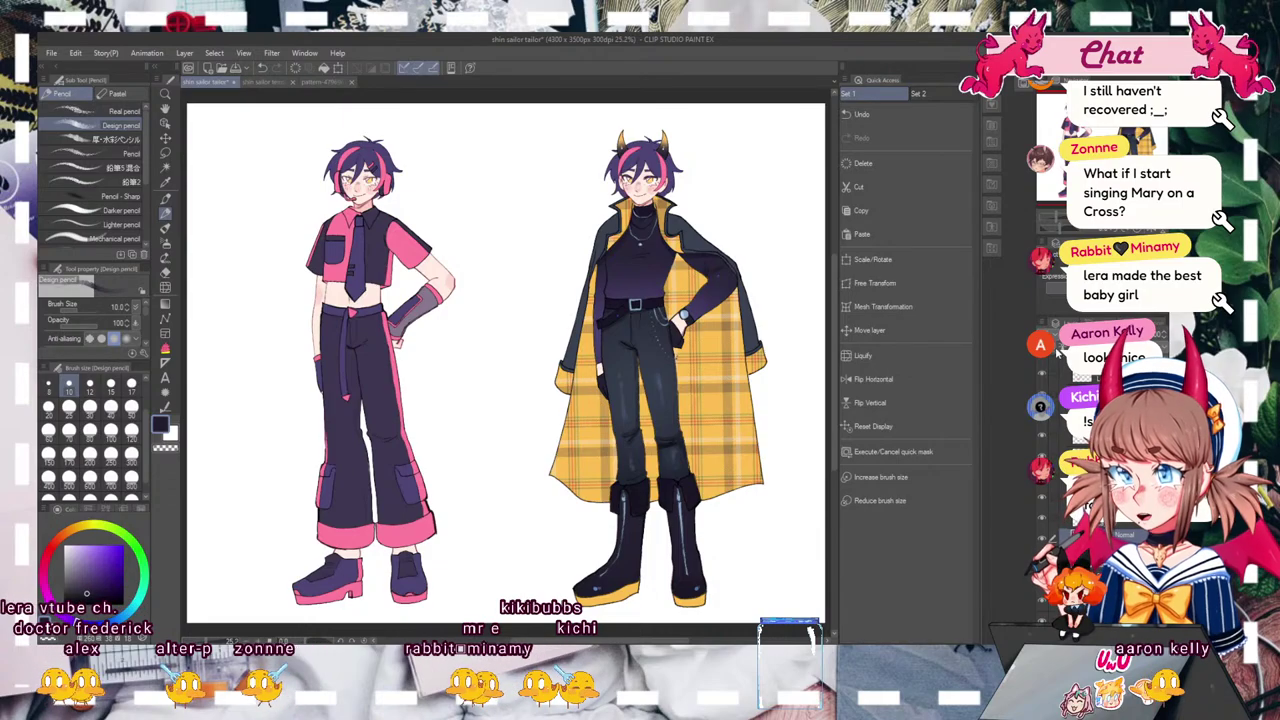
# Step: Shade the pink parts of the hornless figure's outfit with magenta using the Muk 04 Round brush at size 50
pyautogui.moveTo(568, 219); pyautogui.dragTo(681, 327)
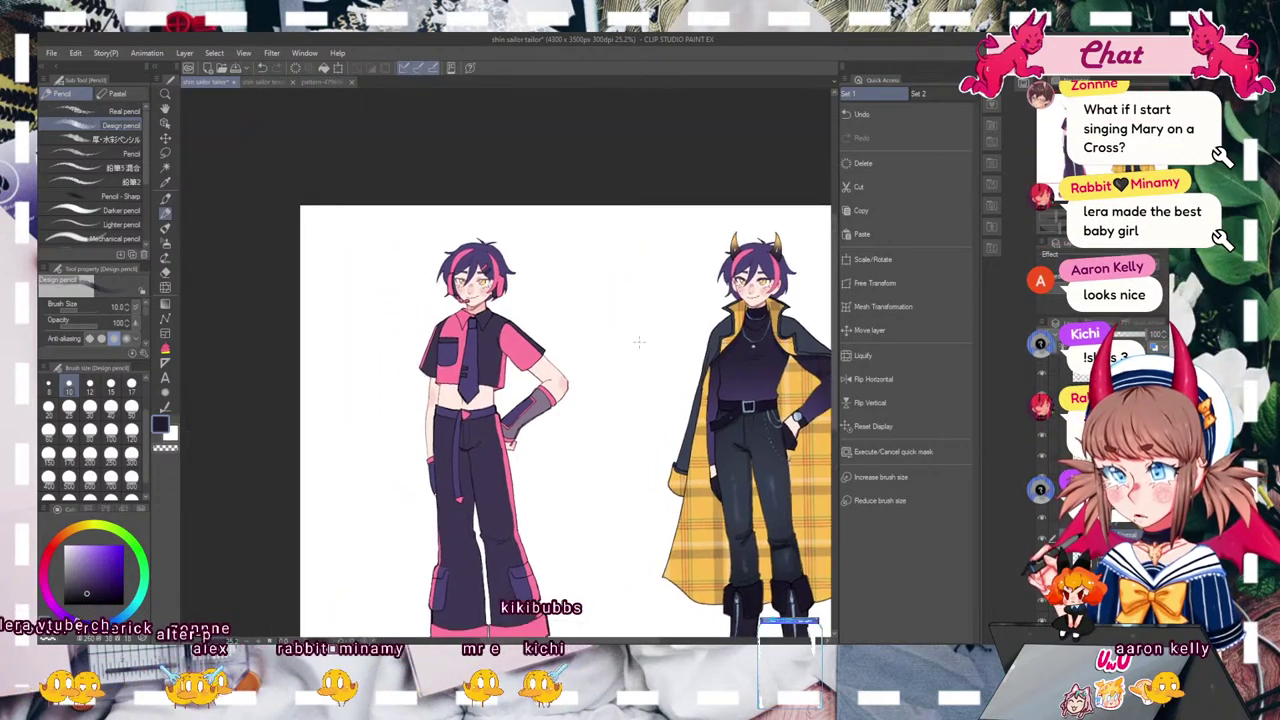
pyautogui.press('b')
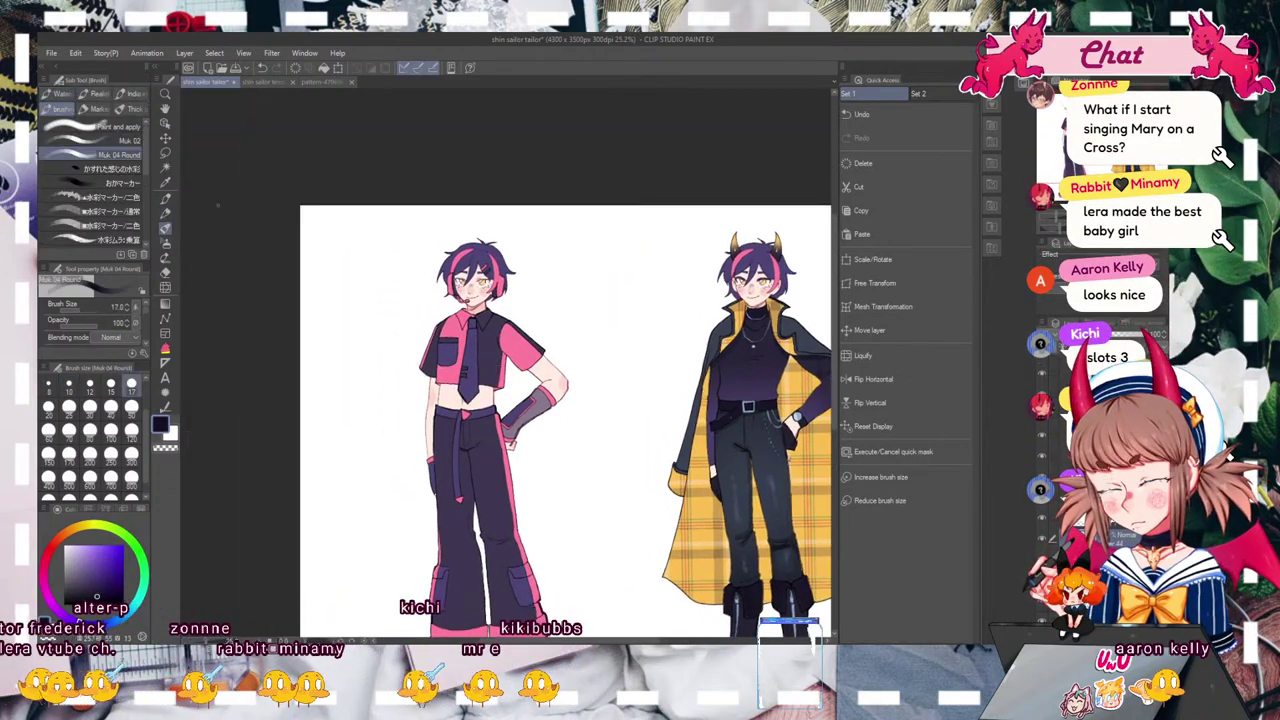
pyautogui.click(90, 408)
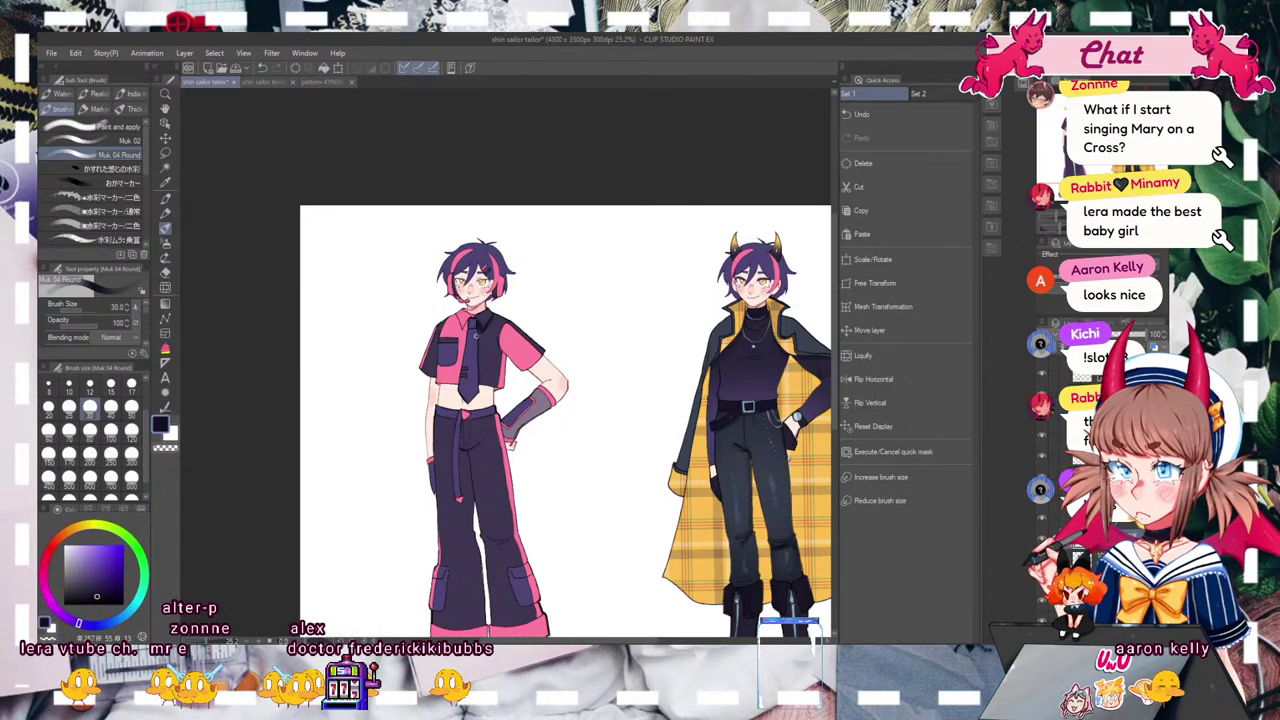
pyautogui.click(1042, 517)
pyautogui.click(1042, 517)
pyautogui.click(1085, 517)
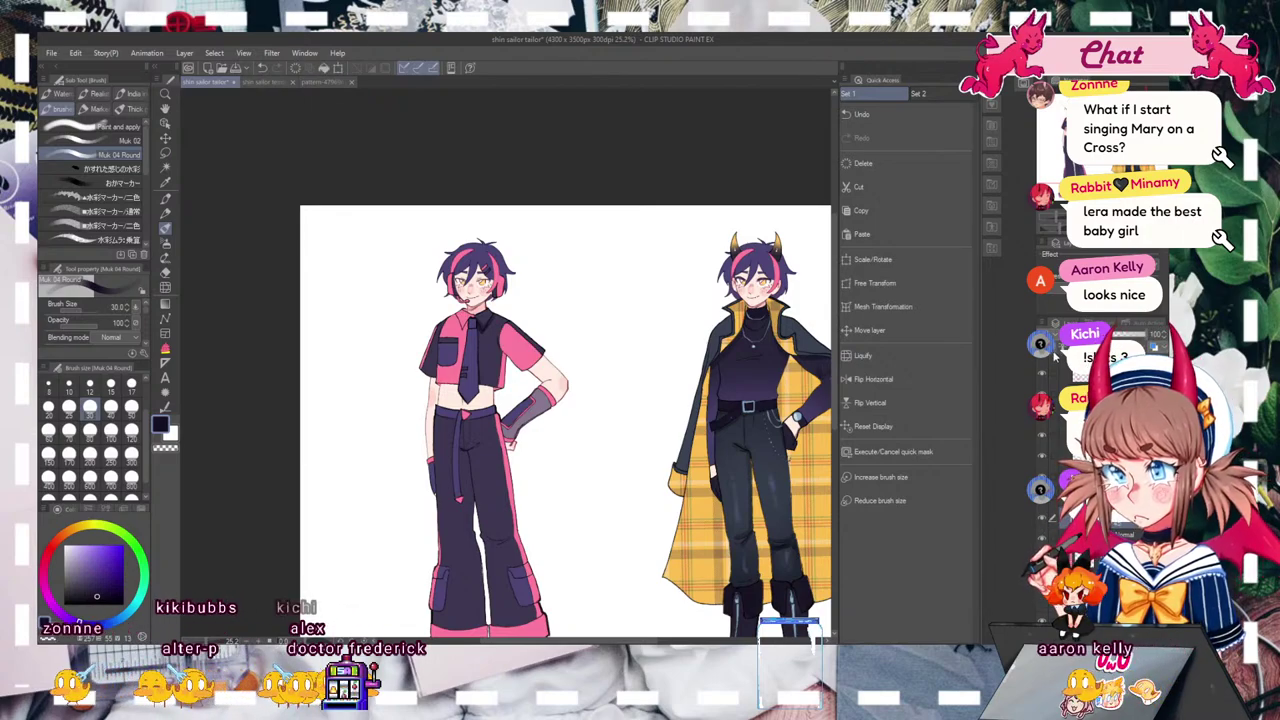
pyautogui.keyDown('alt'); pyautogui.click(465, 342); pyautogui.keyUp('alt')
pyautogui.click(107, 559)
pyautogui.click(43, 575)
pyautogui.click(131, 408)
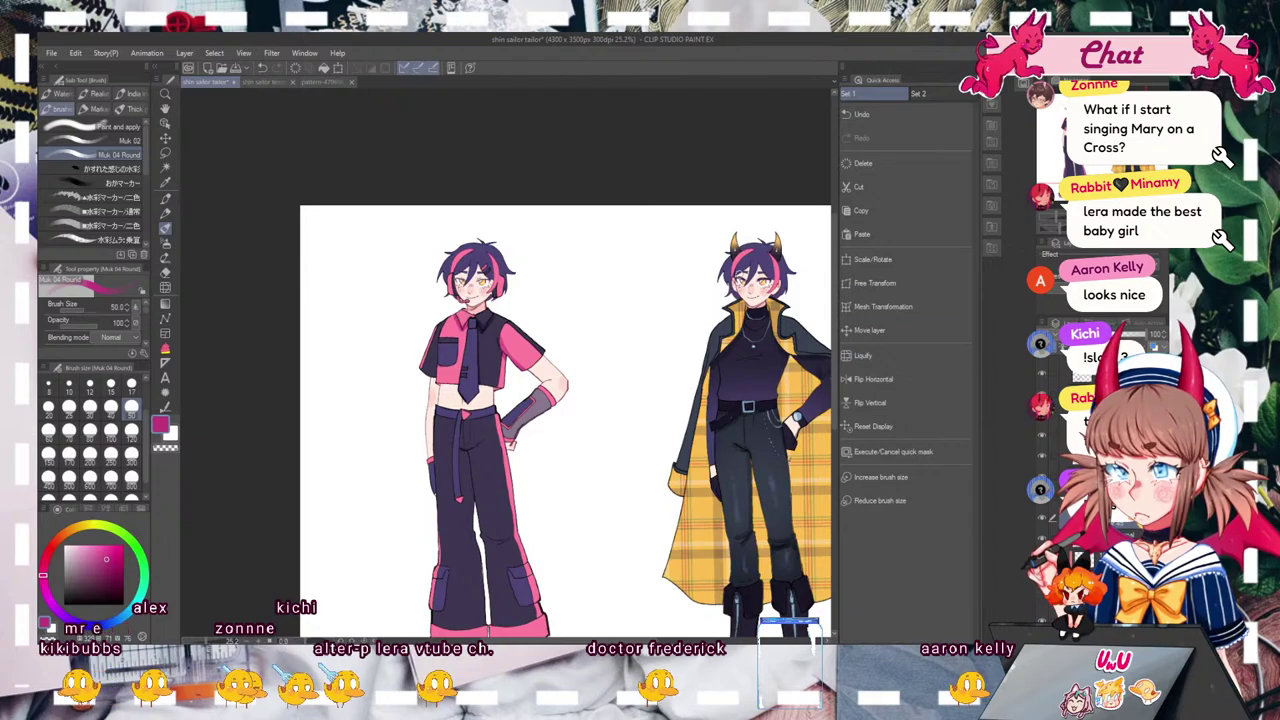
pyautogui.moveTo(565, 420); pyautogui.dragTo(579, 343)
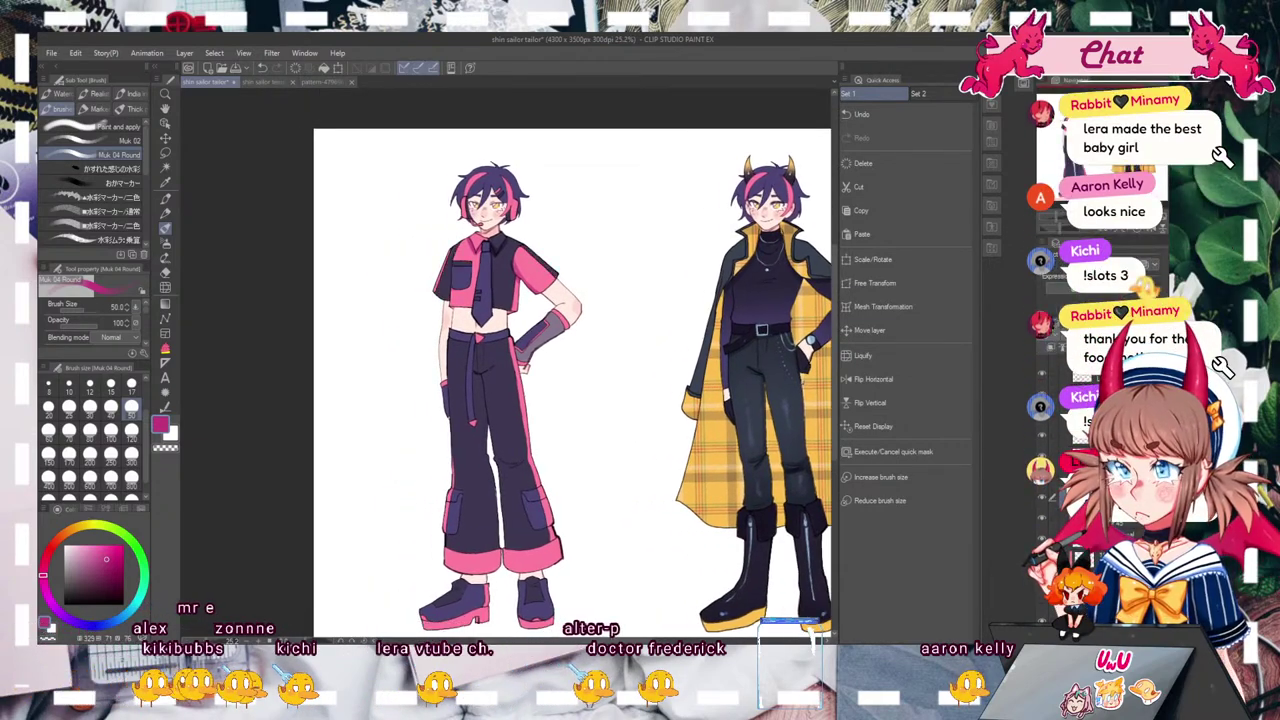
pyautogui.click(1041, 482)
pyautogui.click(1041, 482)
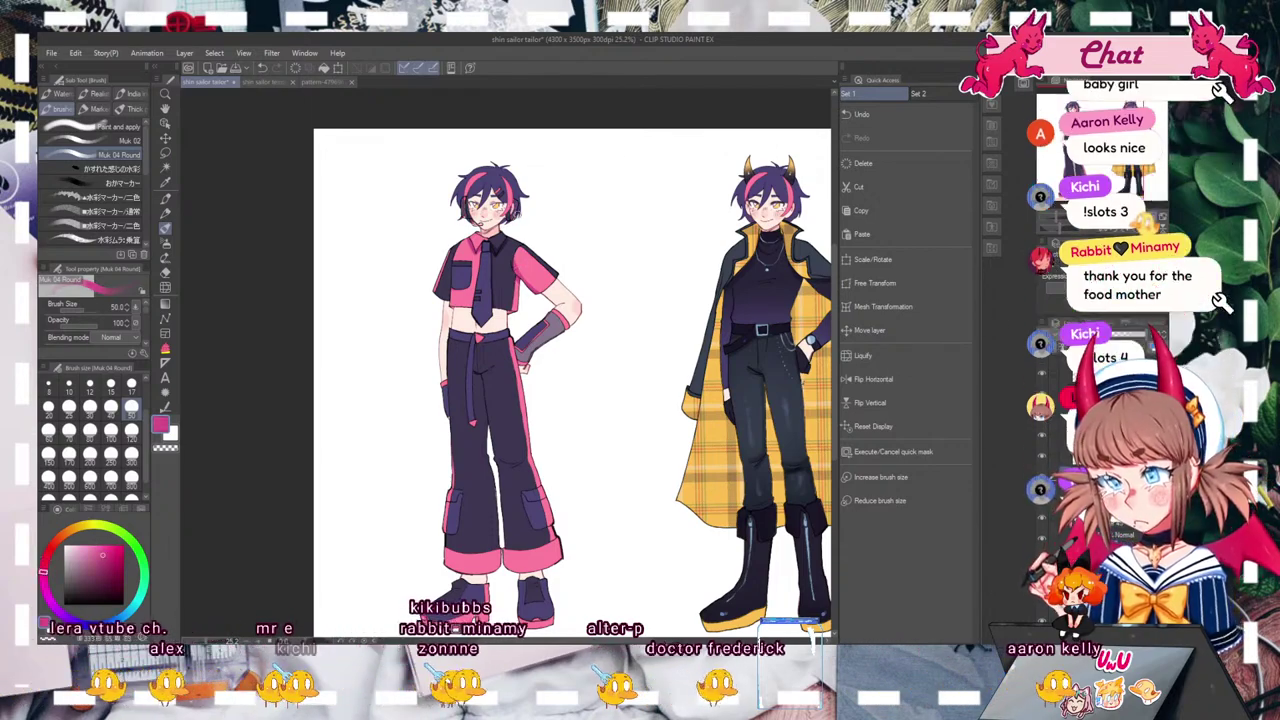
pyautogui.hotkey('ctrl', 'z')
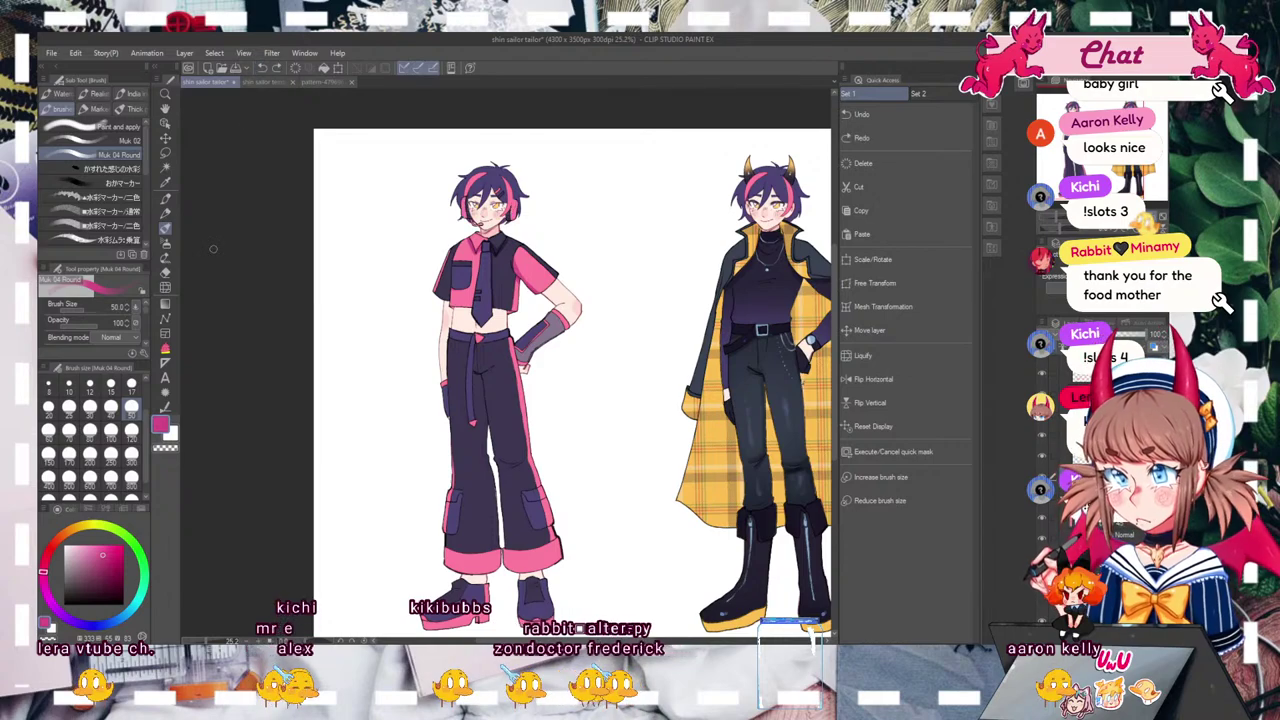
pyautogui.hotkey('ctrl', 'y')
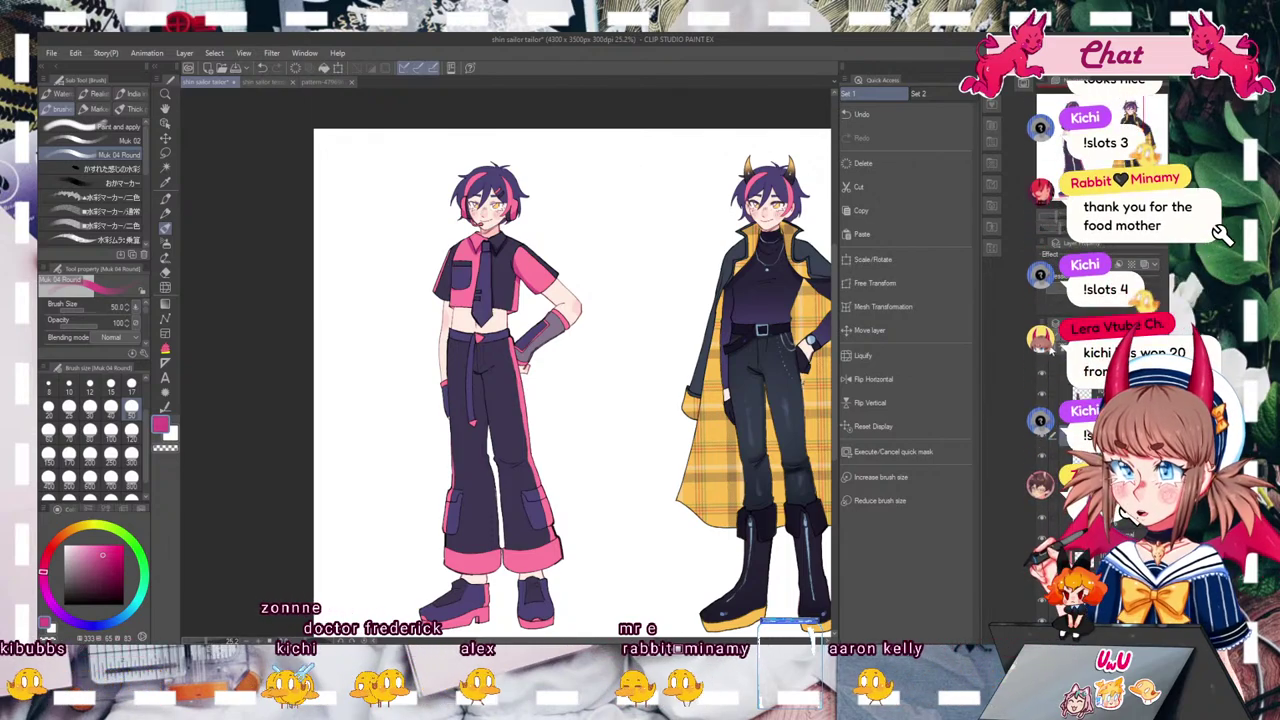
# Step: Shade the hornless figure's dark shirt, tie and trousers with deep purple using the Muk 04 Round brush at sizes 50 and 60
pyautogui.keyDown('alt'); pyautogui.click(455, 385); pyautogui.keyUp('alt')
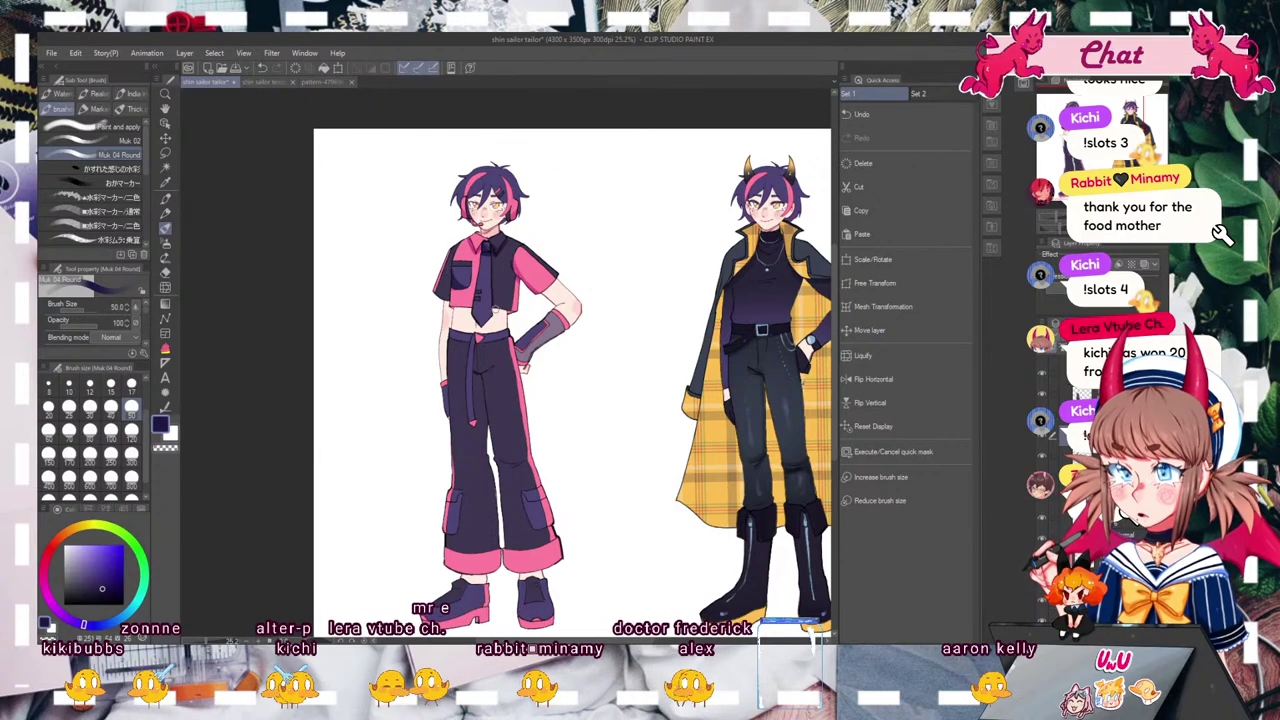
pyautogui.moveTo(490, 288)
pyautogui.mouseDown()
pyautogui.moveTo(462, 250)
pyautogui.moveTo(502, 278)
pyautogui.mouseUp()
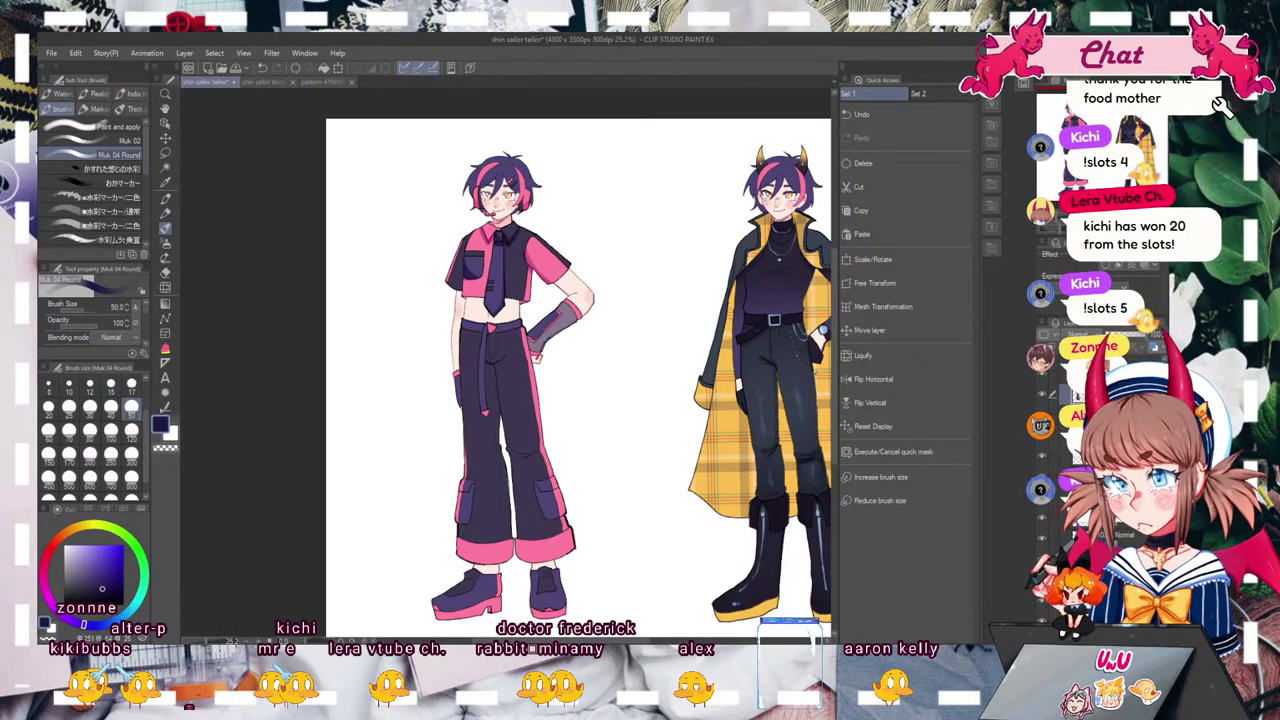
pyautogui.moveTo(505, 360)
pyautogui.mouseDown()
pyautogui.moveTo(493, 254)
pyautogui.moveTo(549, 348)
pyautogui.moveTo(561, 336)
pyautogui.moveTo(535, 327)
pyautogui.mouseUp()
pyautogui.keyDown('alt'); pyautogui.click(790, 520); pyautogui.keyUp('alt')
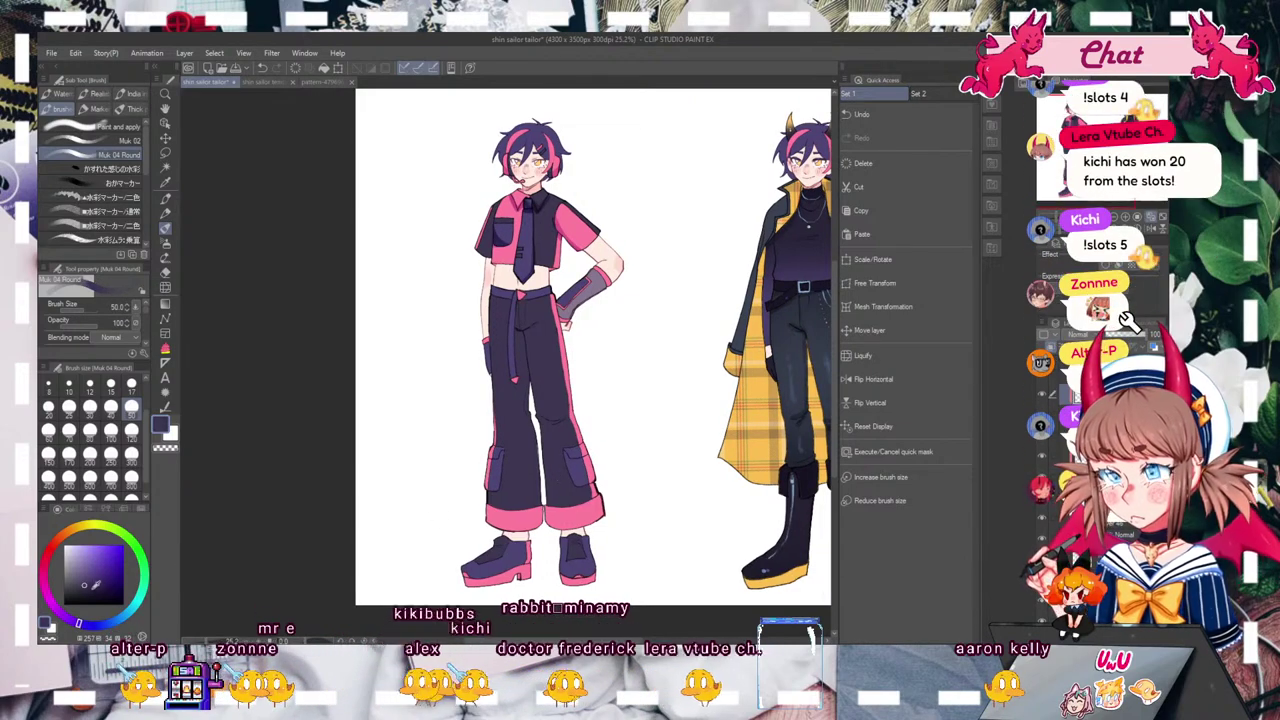
pyautogui.click(49, 434)
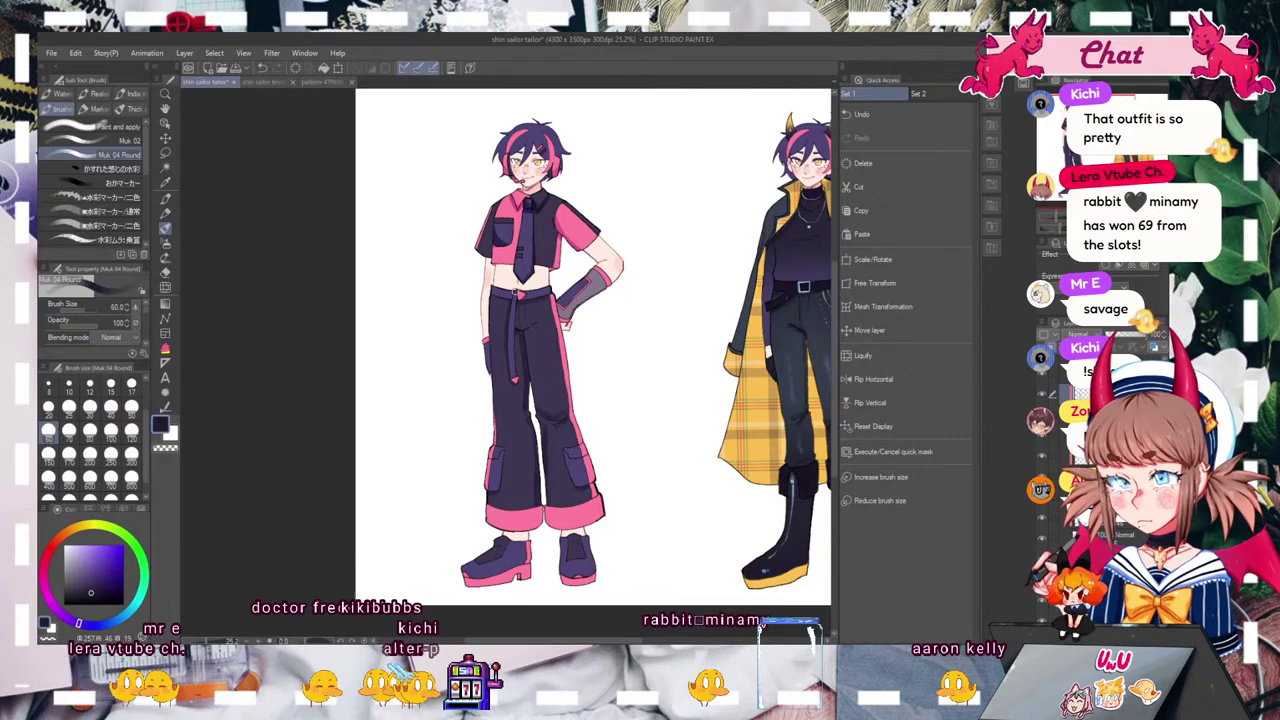
pyautogui.press('[')
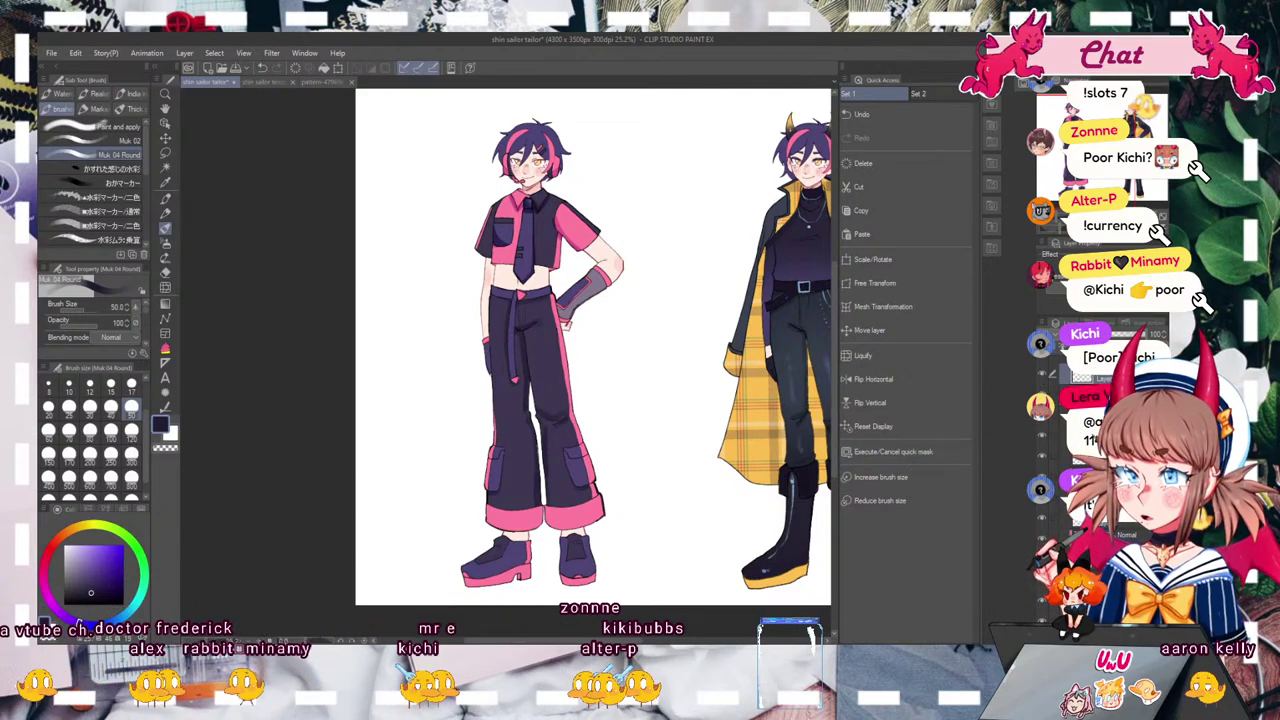
# Step: Paint light purple highlights on the hornless figure's shoes with the Muk 04 Round brush at size 30
pyautogui.keyDown('alt'); pyautogui.click(560, 228); pyautogui.keyUp('alt')
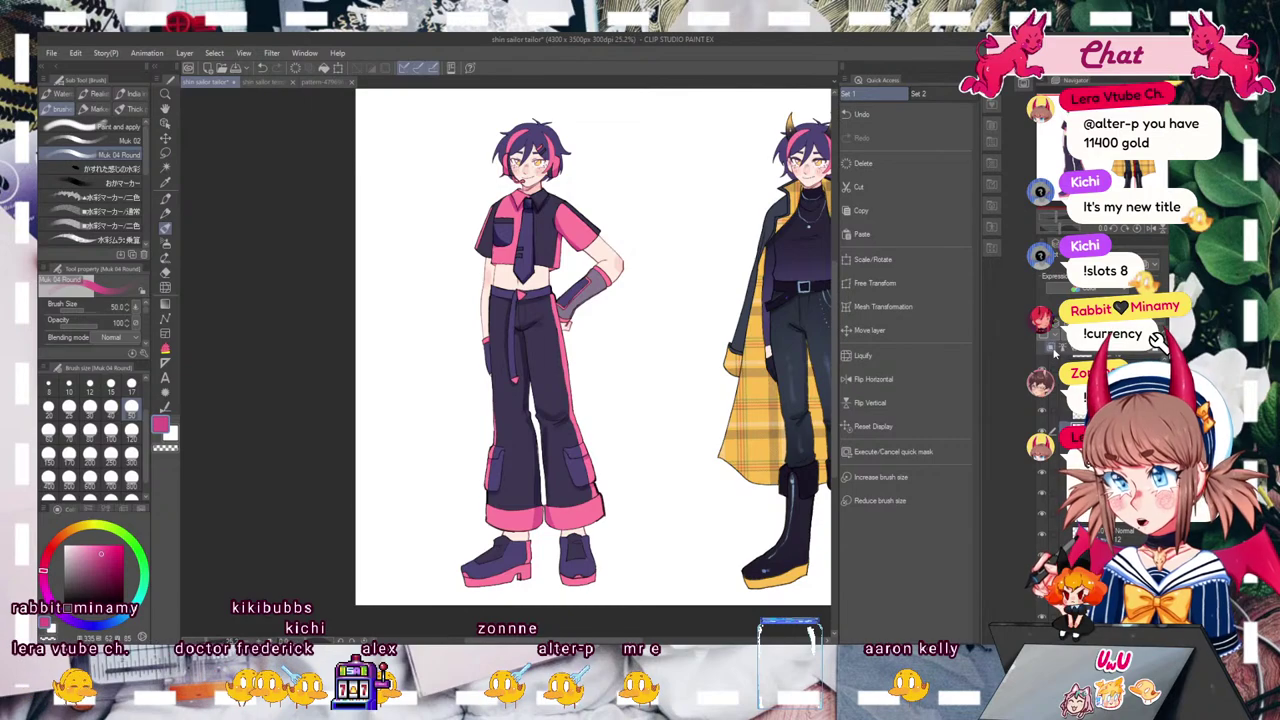
pyautogui.click(87, 622)
pyautogui.click(98, 570)
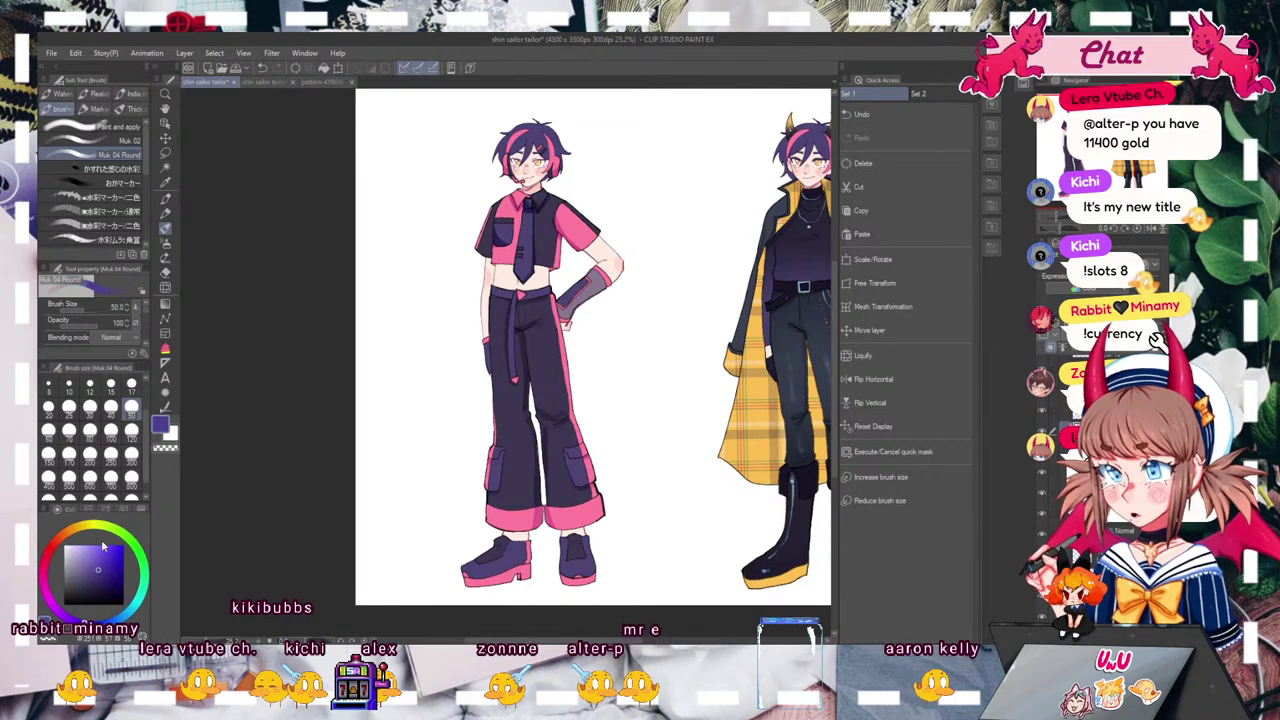
pyautogui.click(89, 410)
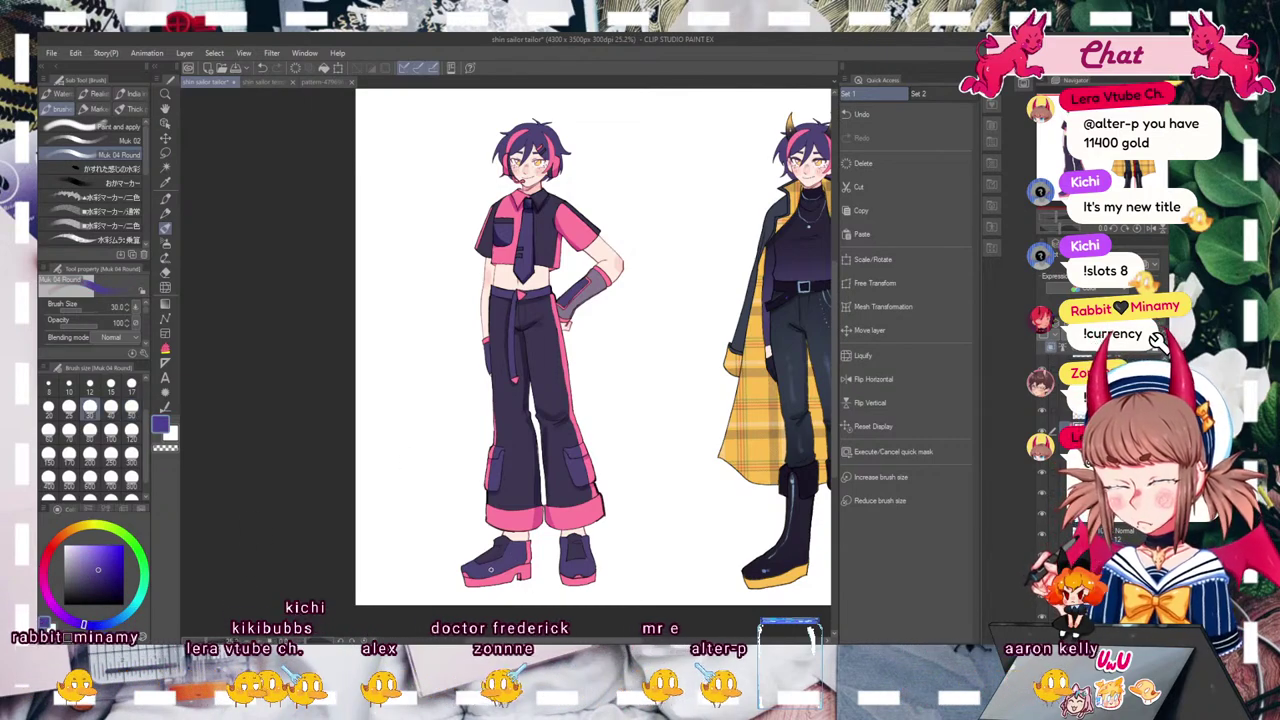
pyautogui.click(96, 554)
pyautogui.click(264, 68)
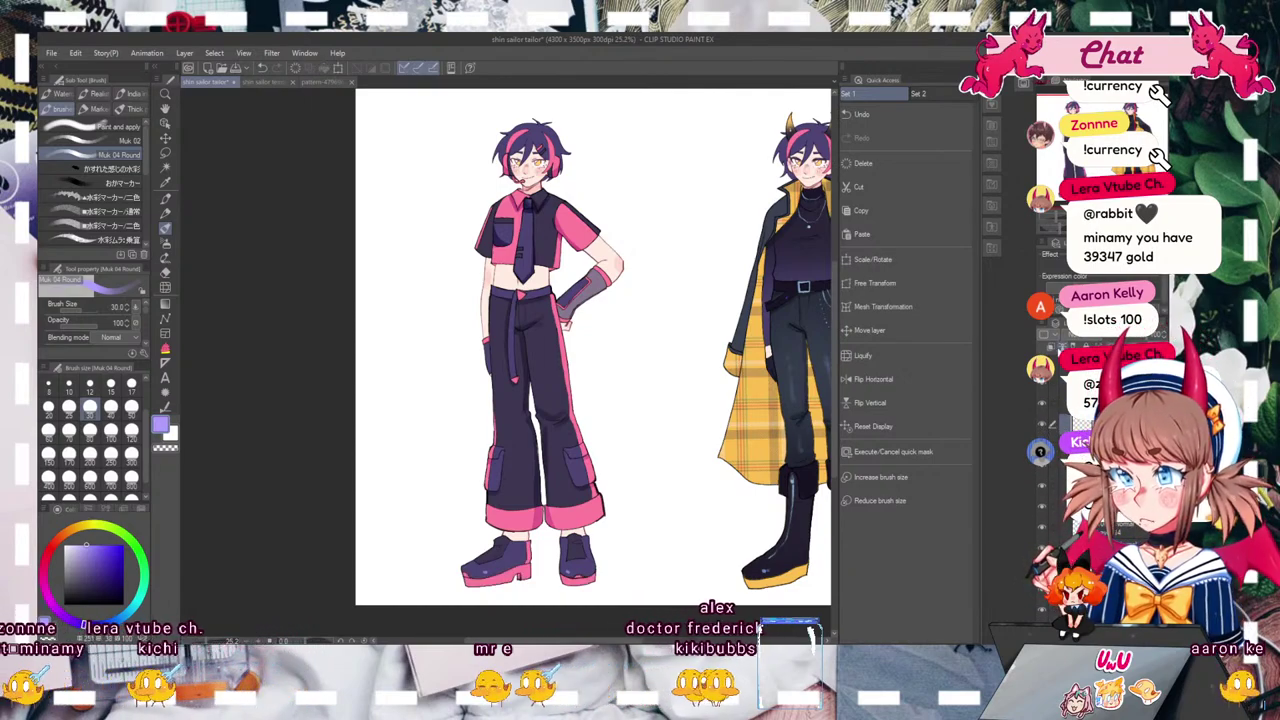
# Step: Deepen the hornless figure's trouser cuffs with magenta and the shoes with dark purple at brush size 50
pyautogui.keyDown('alt'); pyautogui.click(549, 520); pyautogui.keyUp('alt')
pyautogui.press(']')
pyautogui.press(']')
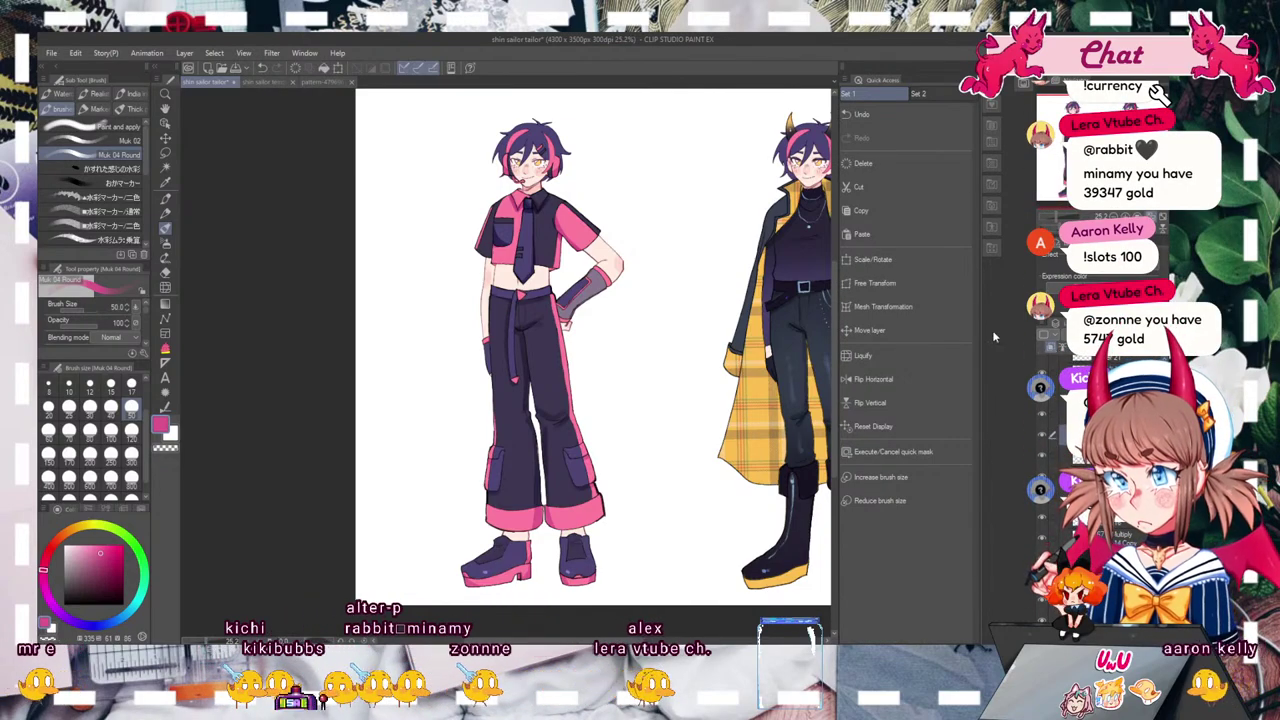
pyautogui.keyDown('alt'); pyautogui.click(564, 548); pyautogui.keyUp('alt')
pyautogui.keyDown('alt'); pyautogui.click(566, 548); pyautogui.keyUp('alt')
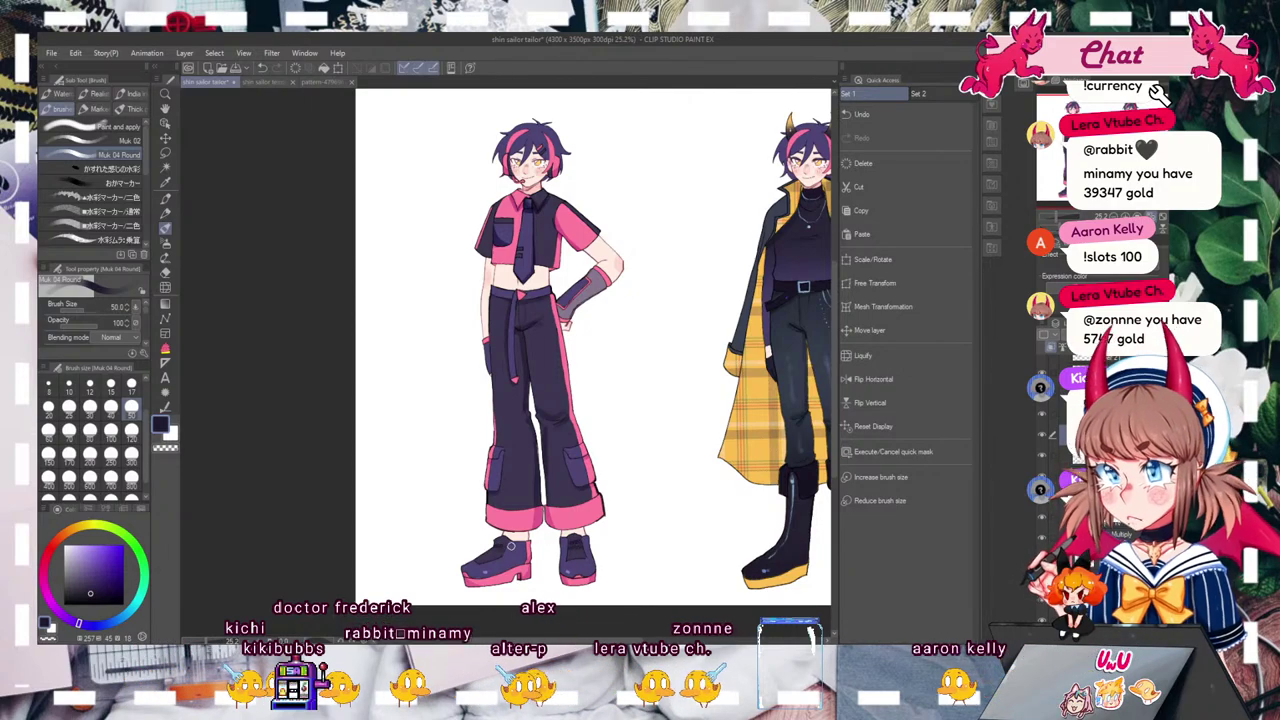
pyautogui.hotkey('ctrl', '0')
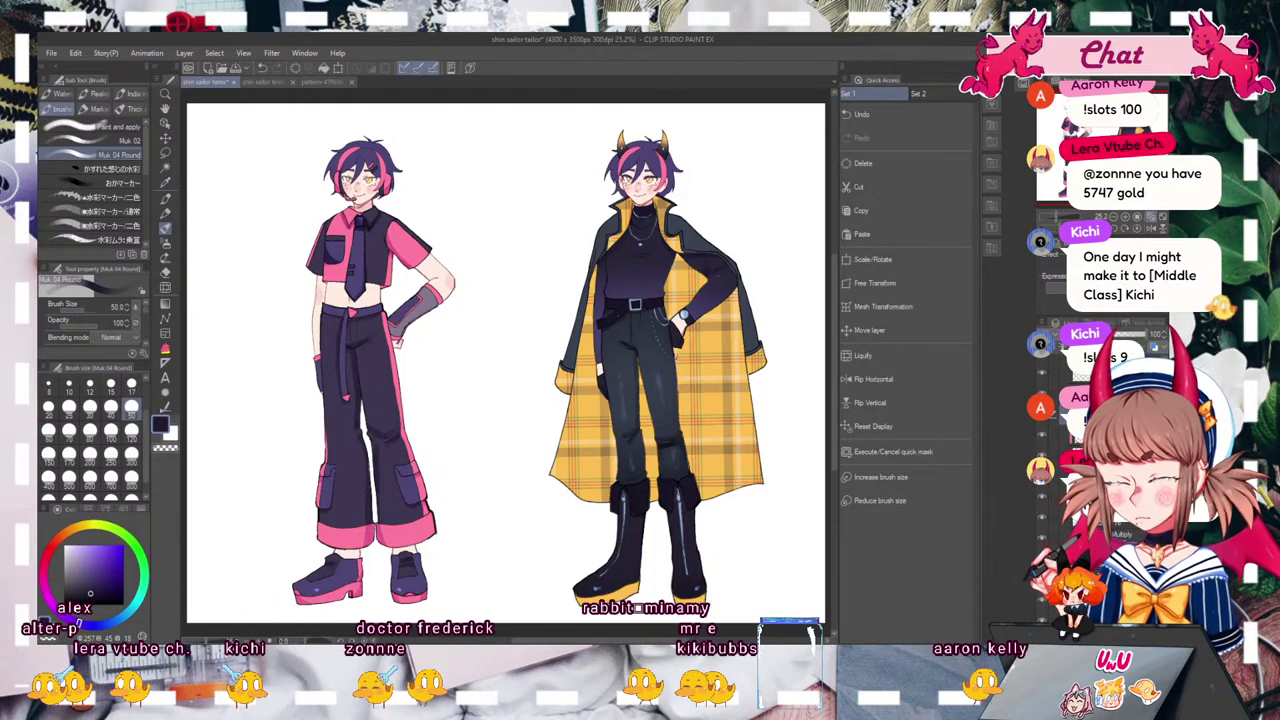
# Step: Add pink and light purple highlights to the hornless figure's outfit and tie with the Muk 04 Round brush at size 30
pyautogui.click(99, 545)
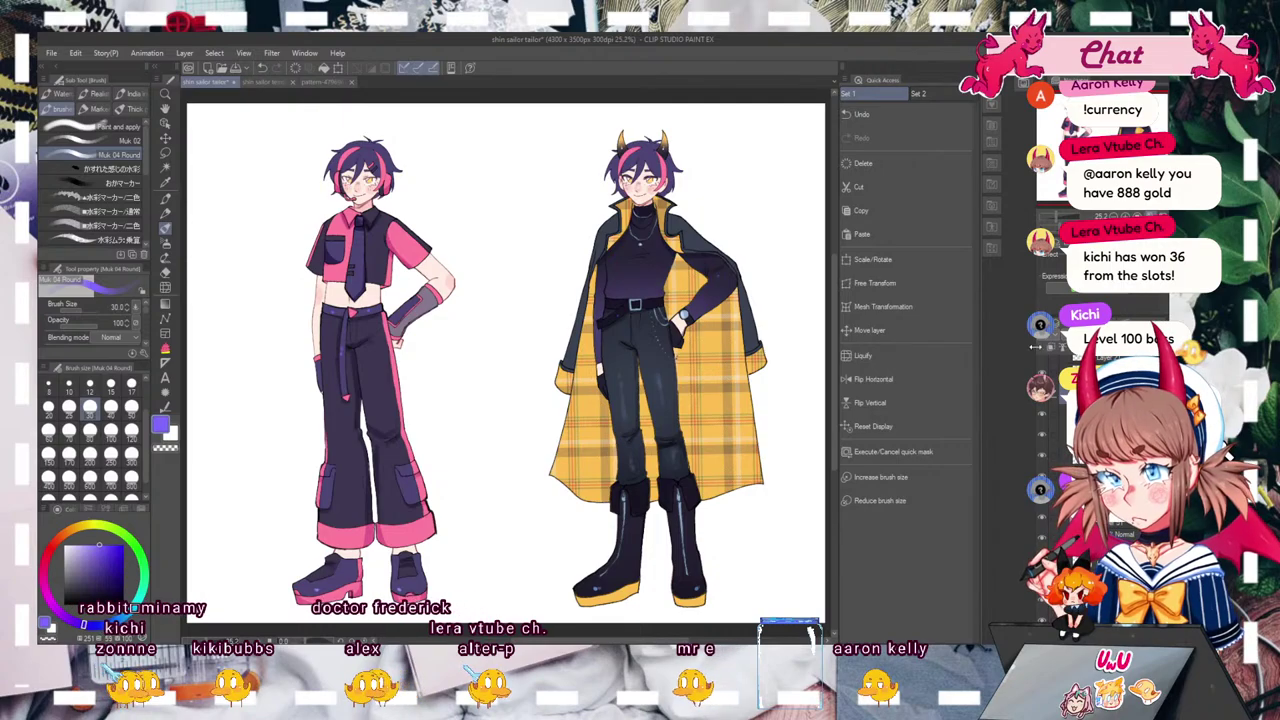
pyautogui.keyDown('alt'); pyautogui.click(376, 531); pyautogui.keyUp('alt')
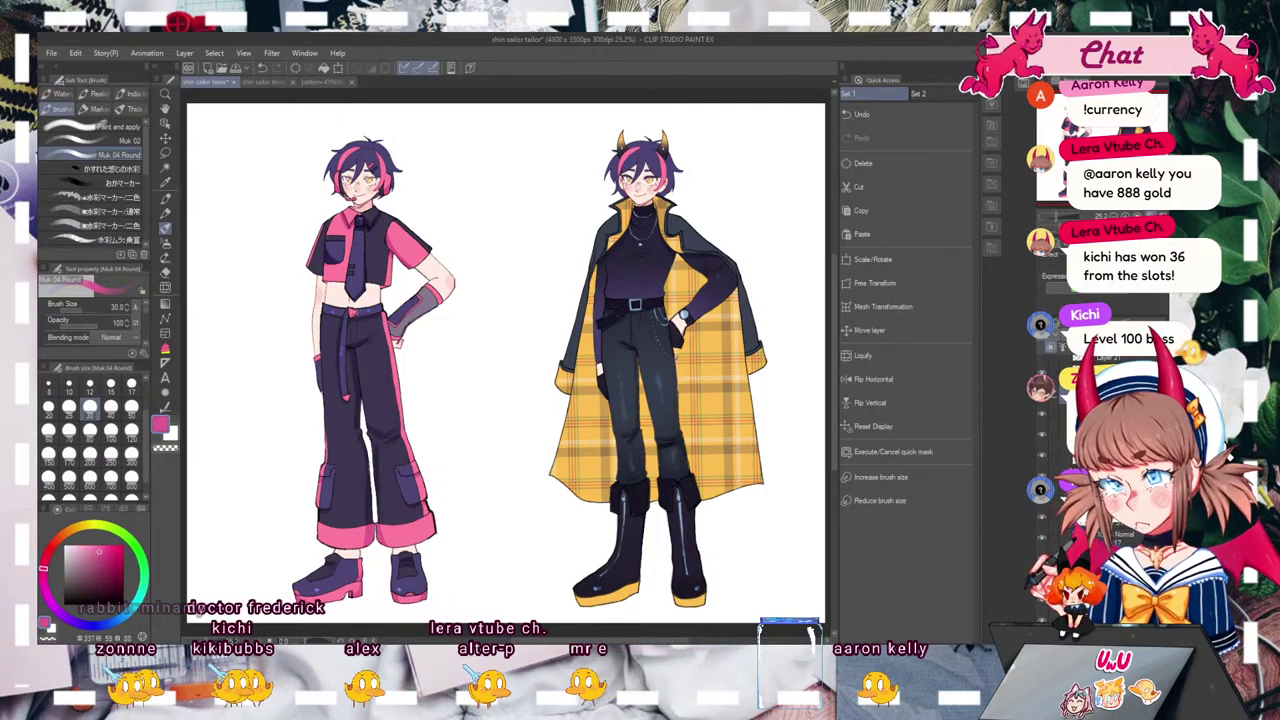
pyautogui.keyDown('alt'); pyautogui.click(376, 531); pyautogui.keyUp('alt')
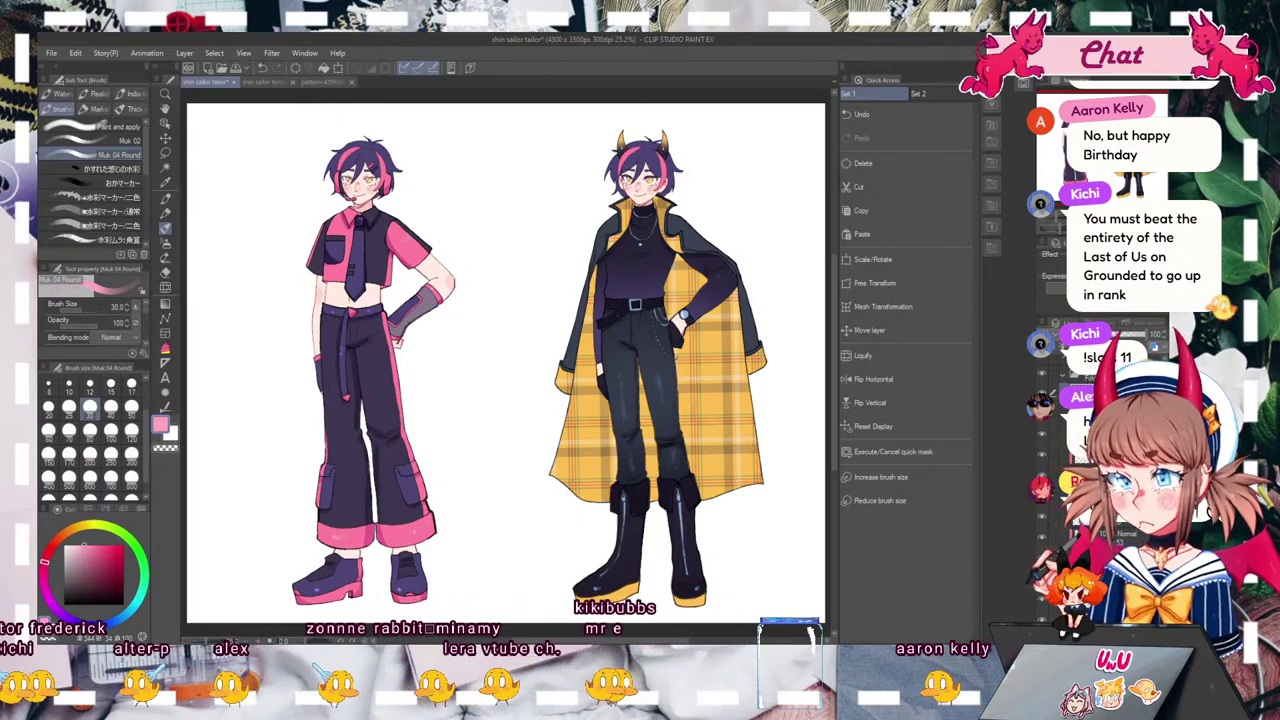
pyautogui.keyDown('alt'); pyautogui.click(351, 268); pyautogui.keyUp('alt')
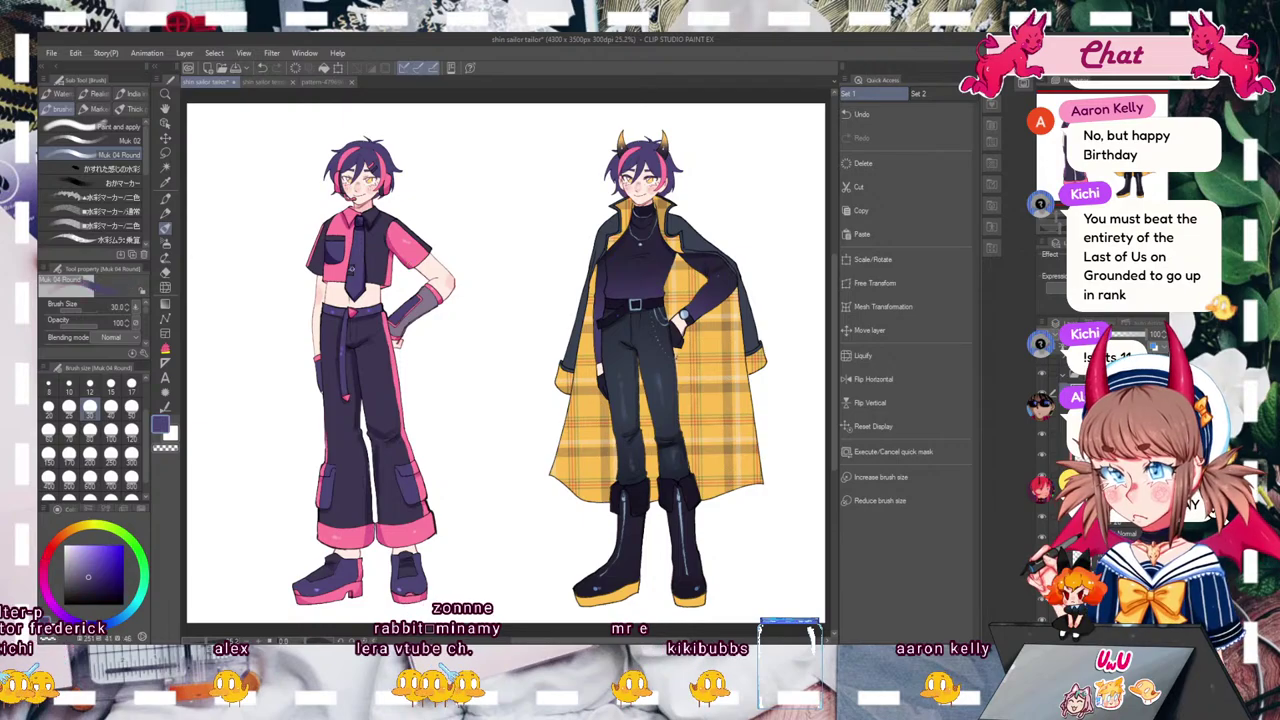
pyautogui.click(81, 545)
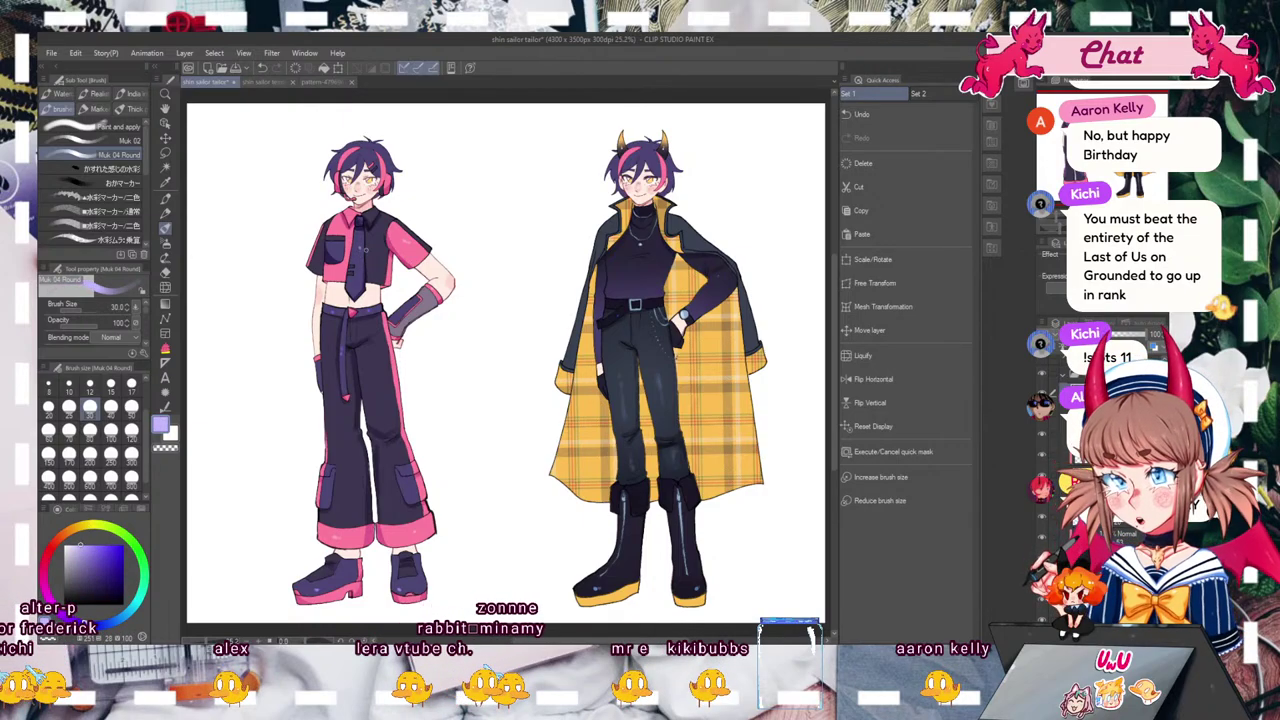
pyautogui.keyDown('alt'); pyautogui.click(346, 376); pyautogui.keyUp('alt')
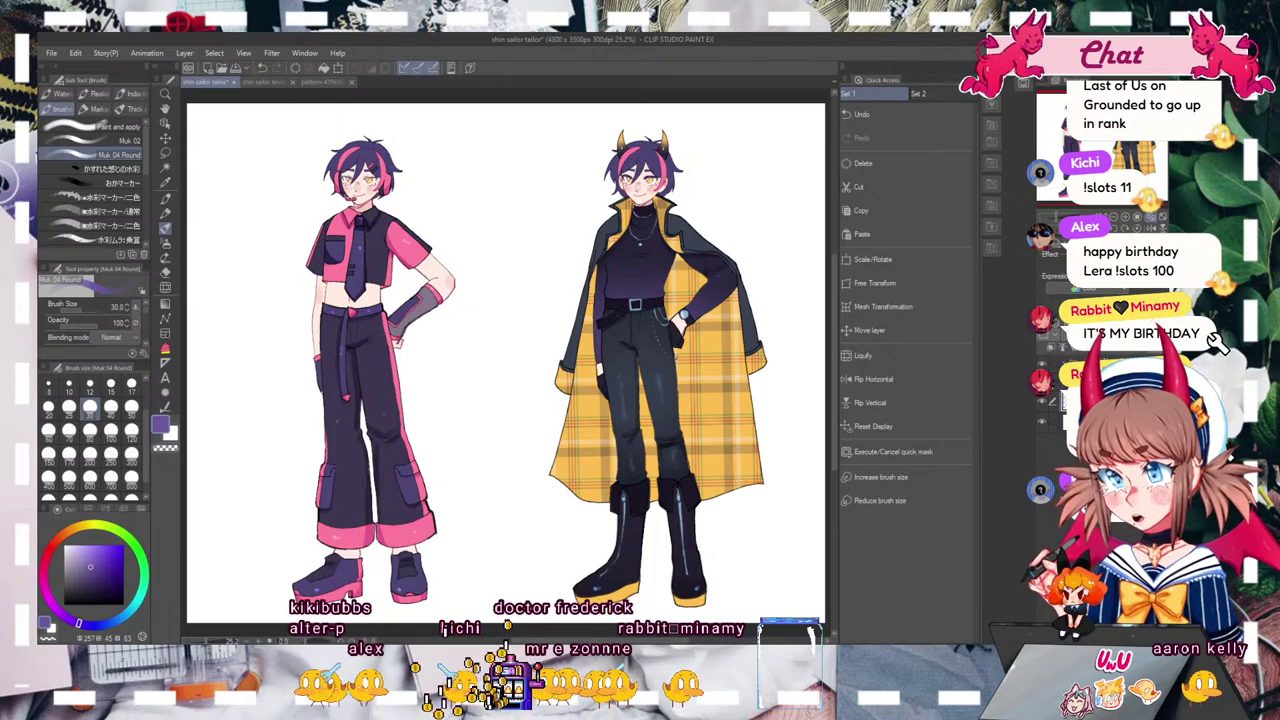
# Step: Paint a muted blue ground shadow around the figures' feet with the Muk 04 Round brush at size 70
pyautogui.keyDown('alt'); pyautogui.click(246, 397); pyautogui.keyUp('alt')
pyautogui.click(110, 622)
pyautogui.click(89, 567)
pyautogui.click(131, 432)
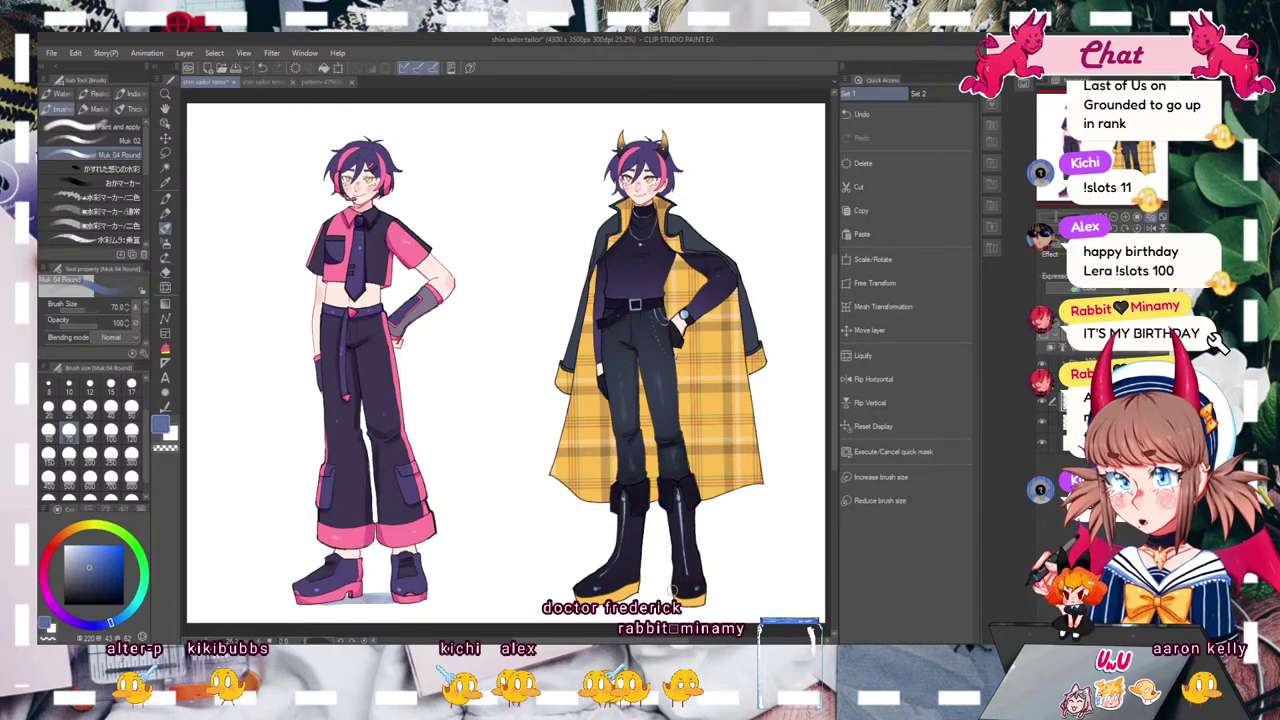
pyautogui.click(262, 67)
pyautogui.hotkey('ctrl', 'y')
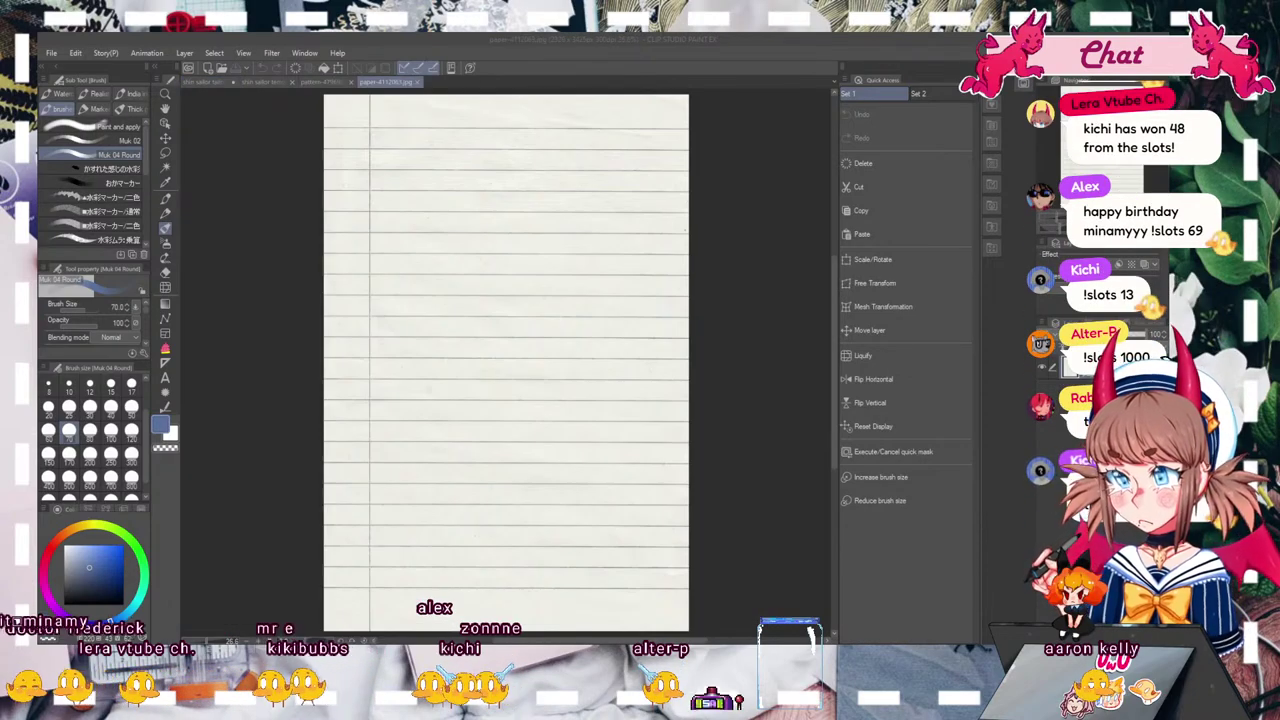
# Step: Paste the lined-paper image into the shin sailor tailor document behind the hornless figure
pyautogui.click(271, 81)
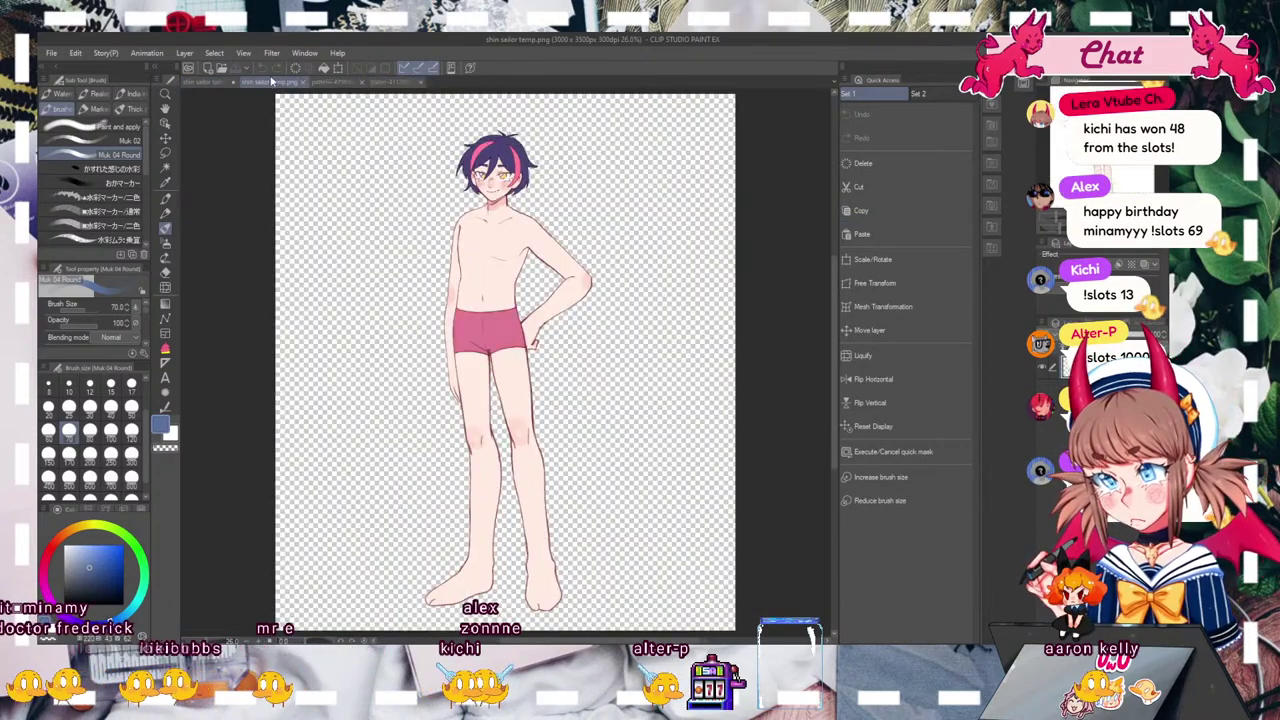
pyautogui.click(214, 82)
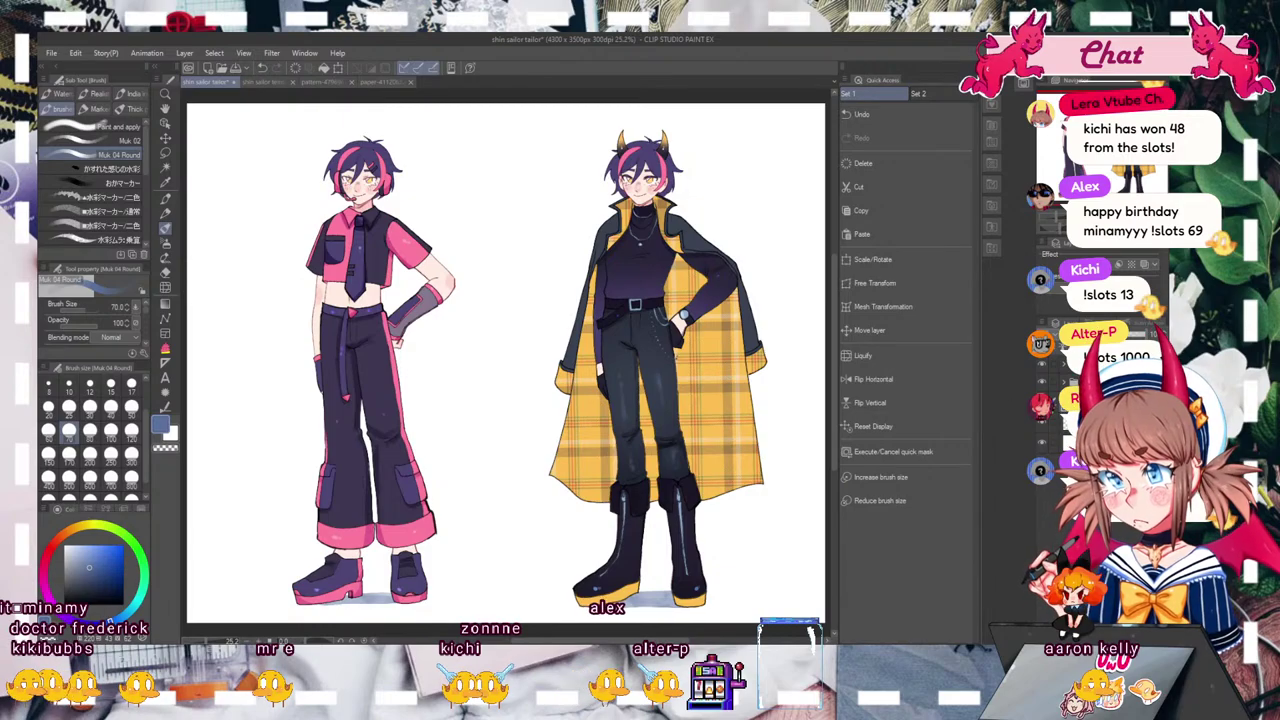
pyautogui.click(894, 236)
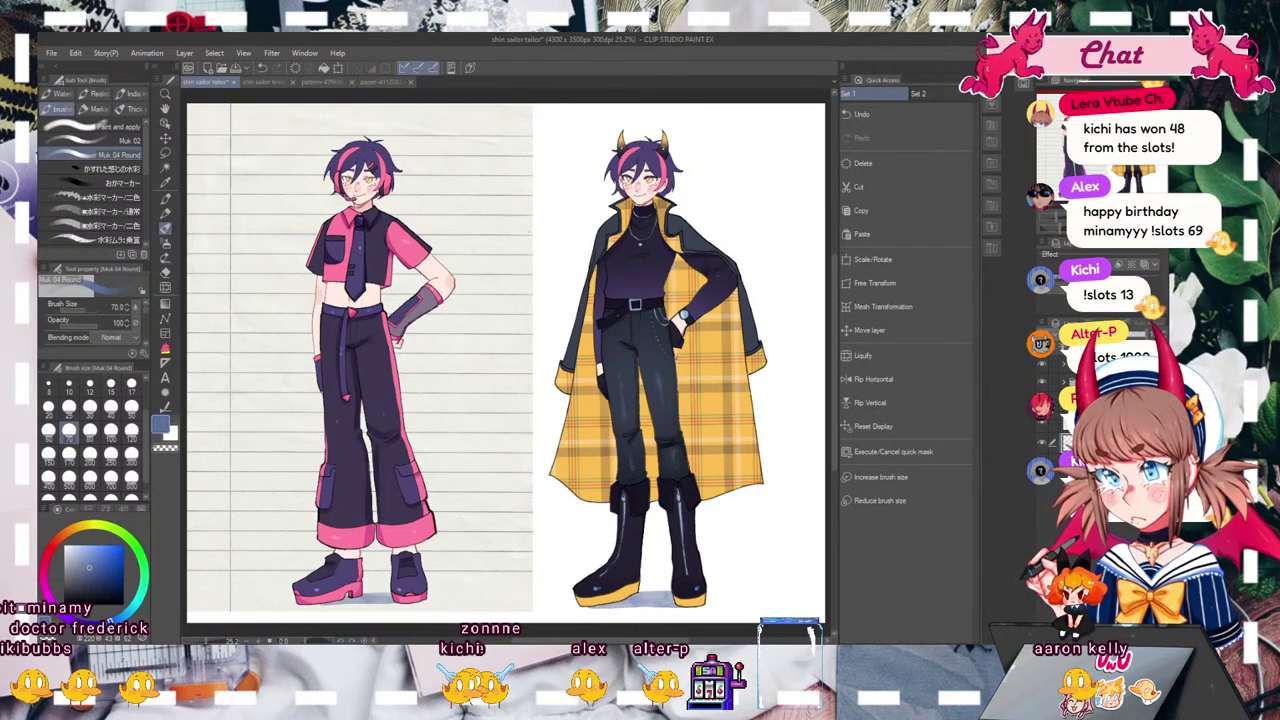
# Step: Flip the second lined-paper copy horizontally and move it behind the horned figure, adjoining the first sheet
pyautogui.click(1052, 220)
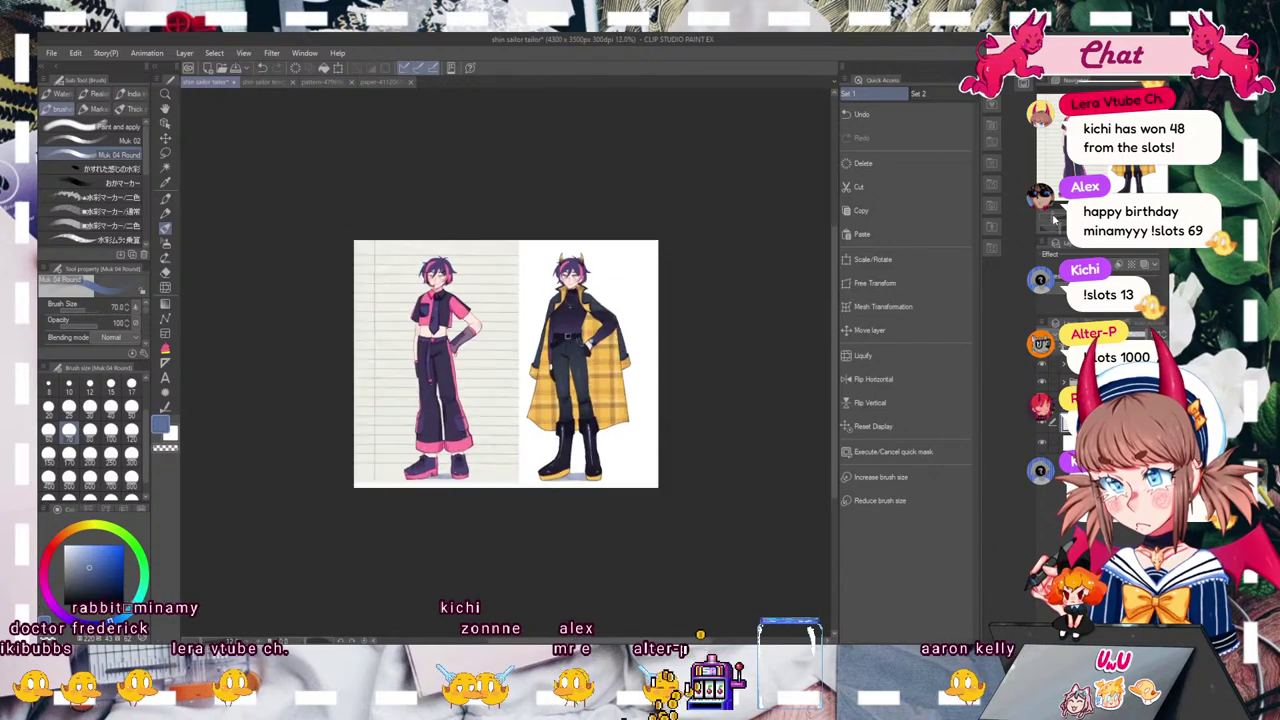
pyautogui.click(1056, 220)
pyautogui.click(866, 260)
pyautogui.click(77, 307)
pyautogui.moveTo(474, 468); pyautogui.dragTo(680, 457)
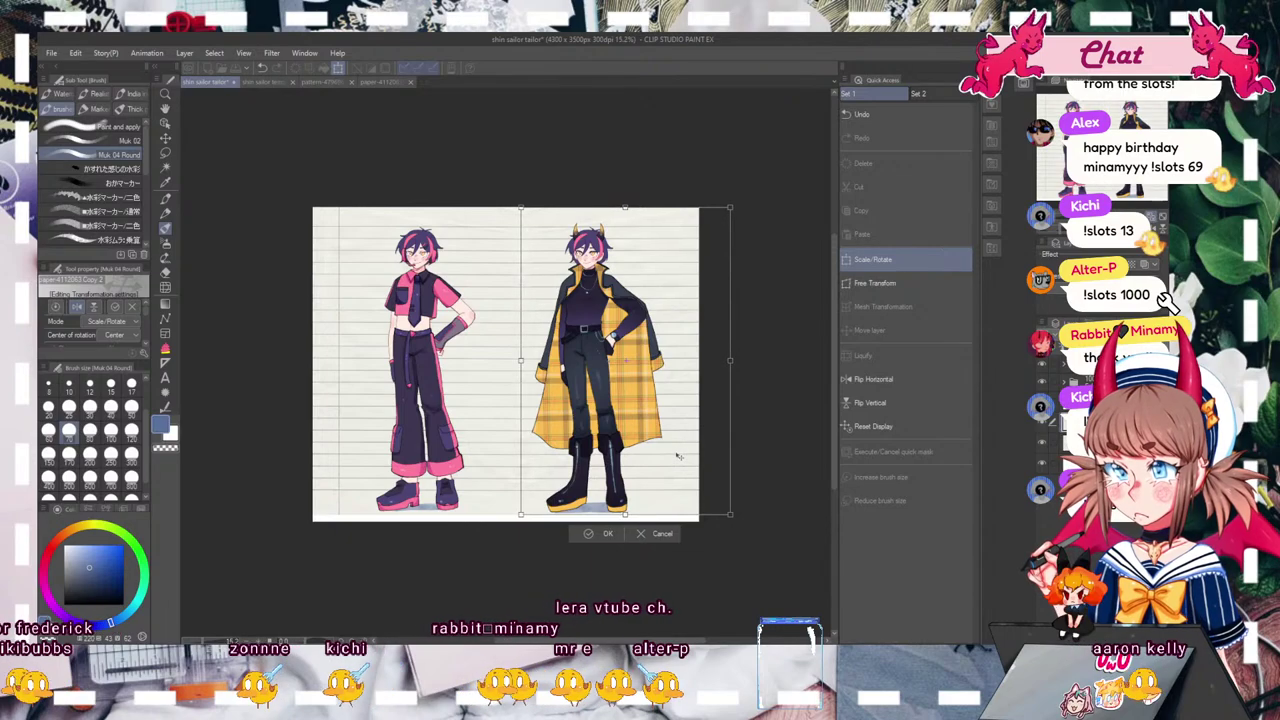
pyautogui.press('Return')
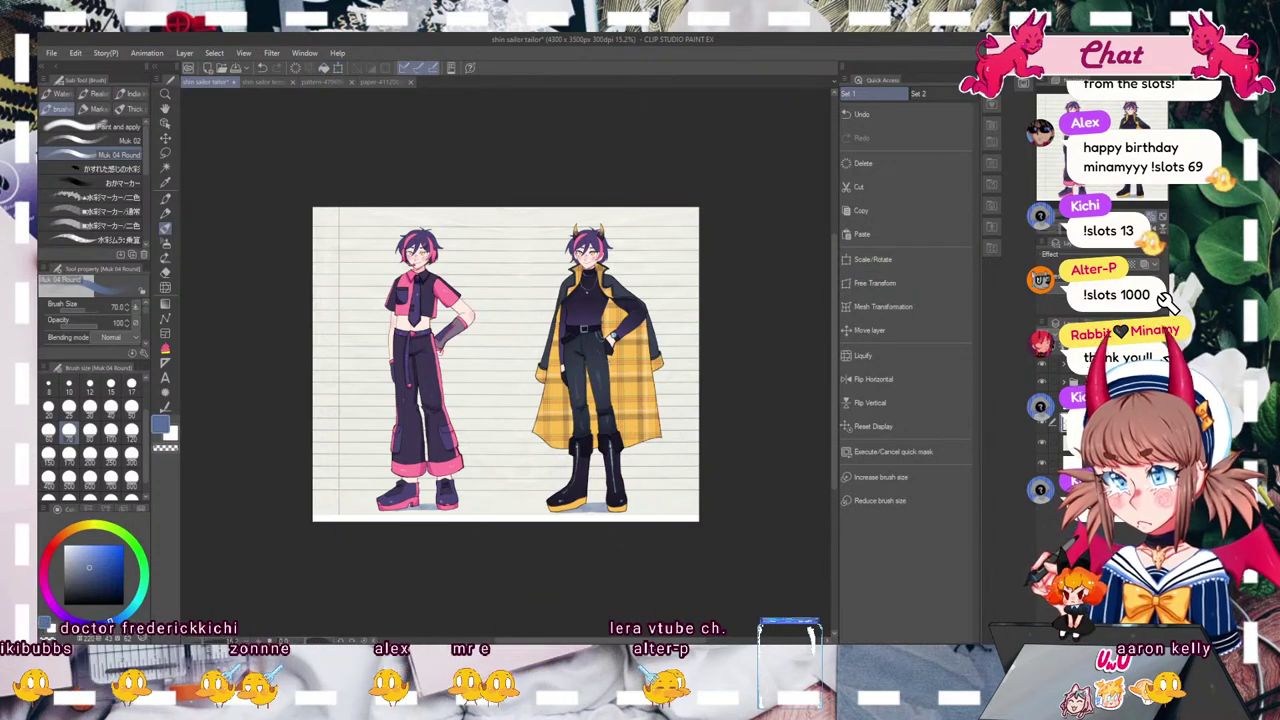
# Step: Scale up the lined-paper background so it covers the whole canvas, including the bare strip along the bottom edge
pyautogui.click(883, 331)
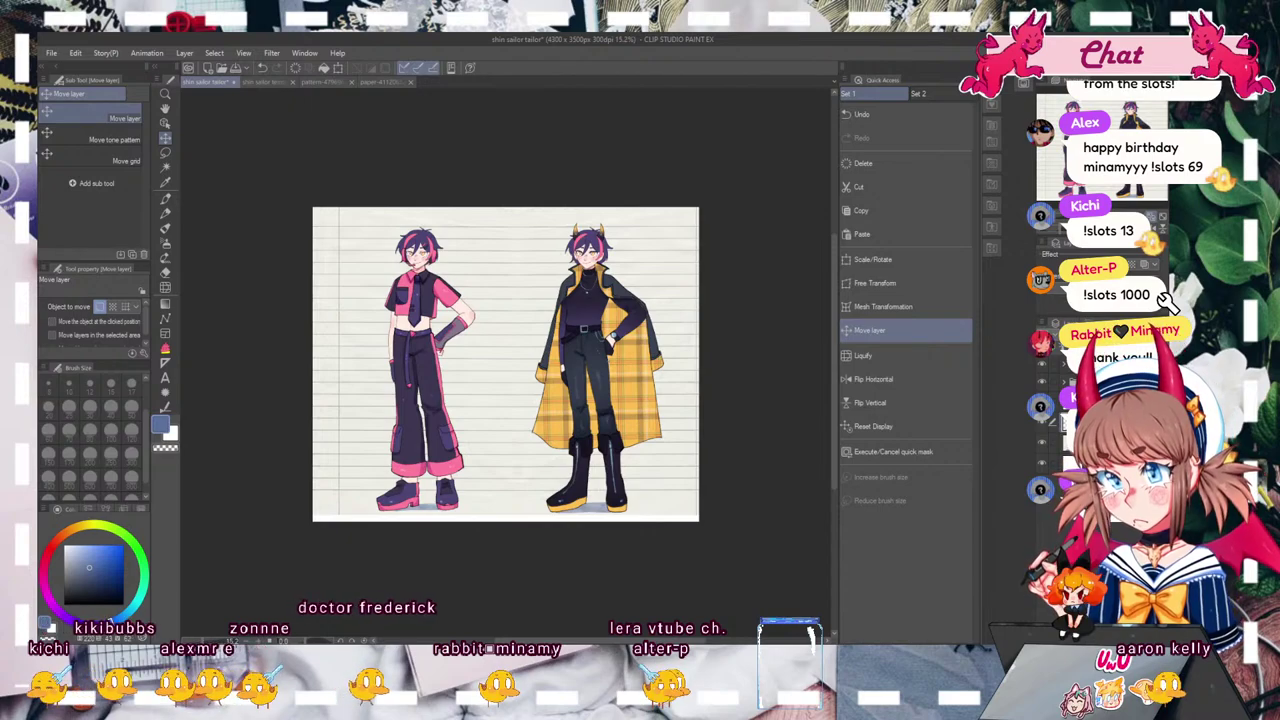
pyautogui.click(872, 259)
pyautogui.moveTo(723, 515); pyautogui.dragTo(755, 545)
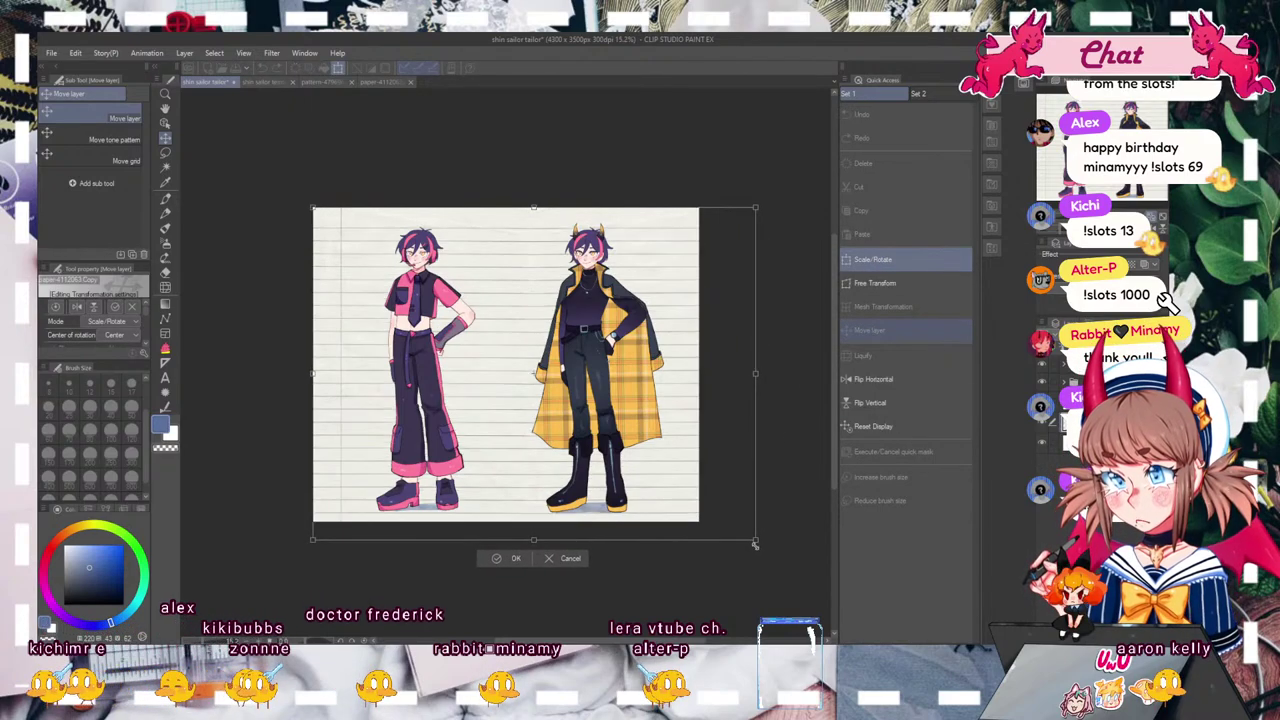
pyautogui.click(507, 559)
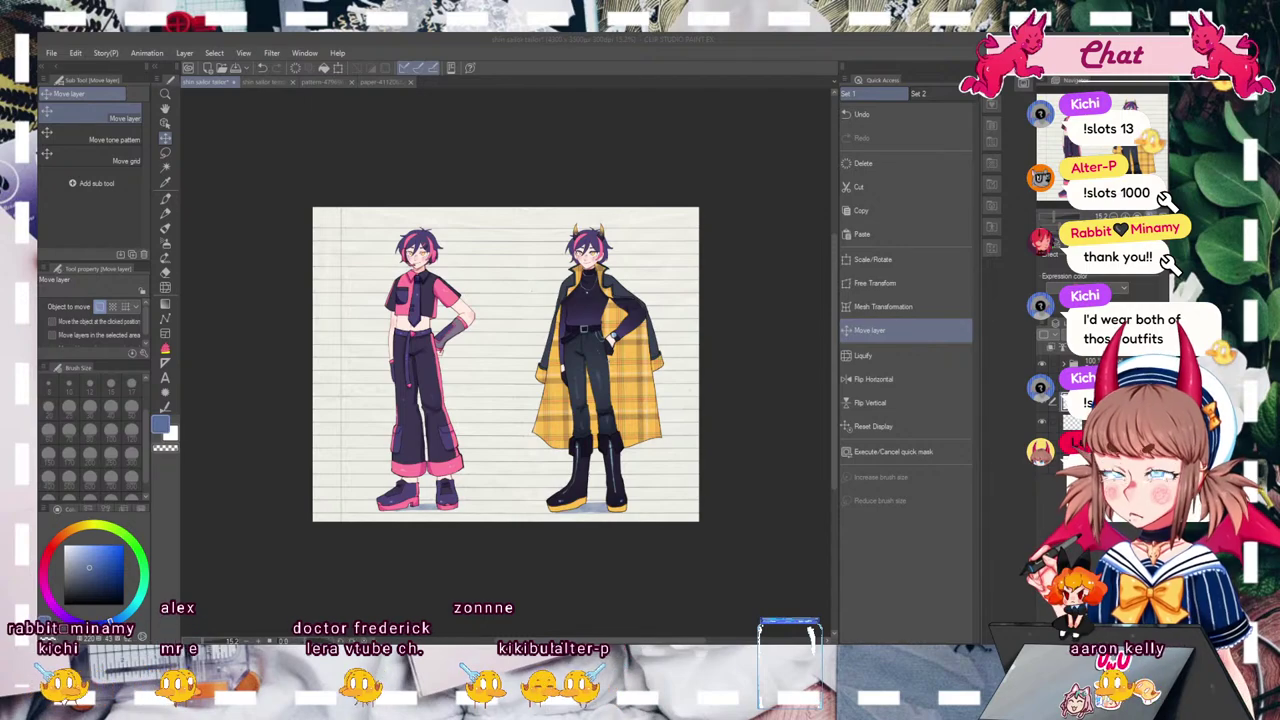
pyautogui.click(904, 426)
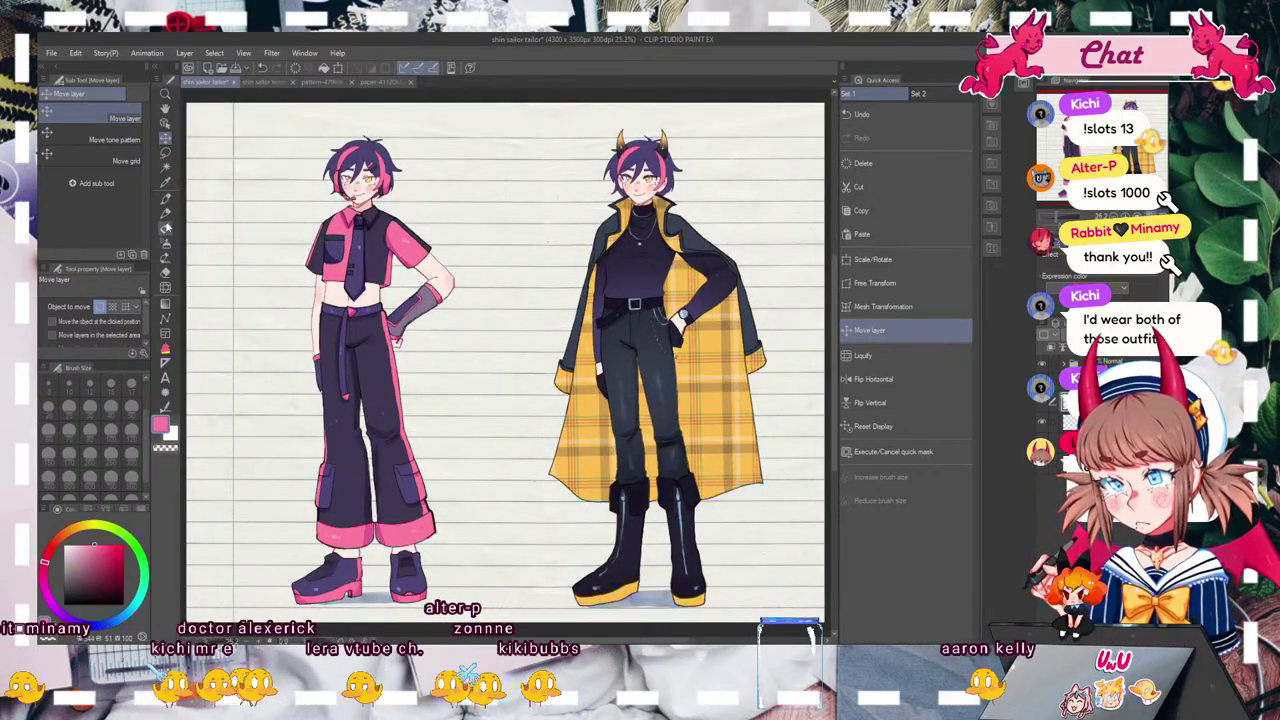
# Step: Paint pink, dark grey-purple and purple colour swatches beside the hornless figure with the Muk 04 Round brush at size 120
pyautogui.press('b')
pyautogui.click(130, 432)
pyautogui.moveTo(469, 222); pyautogui.dragTo(478, 224)
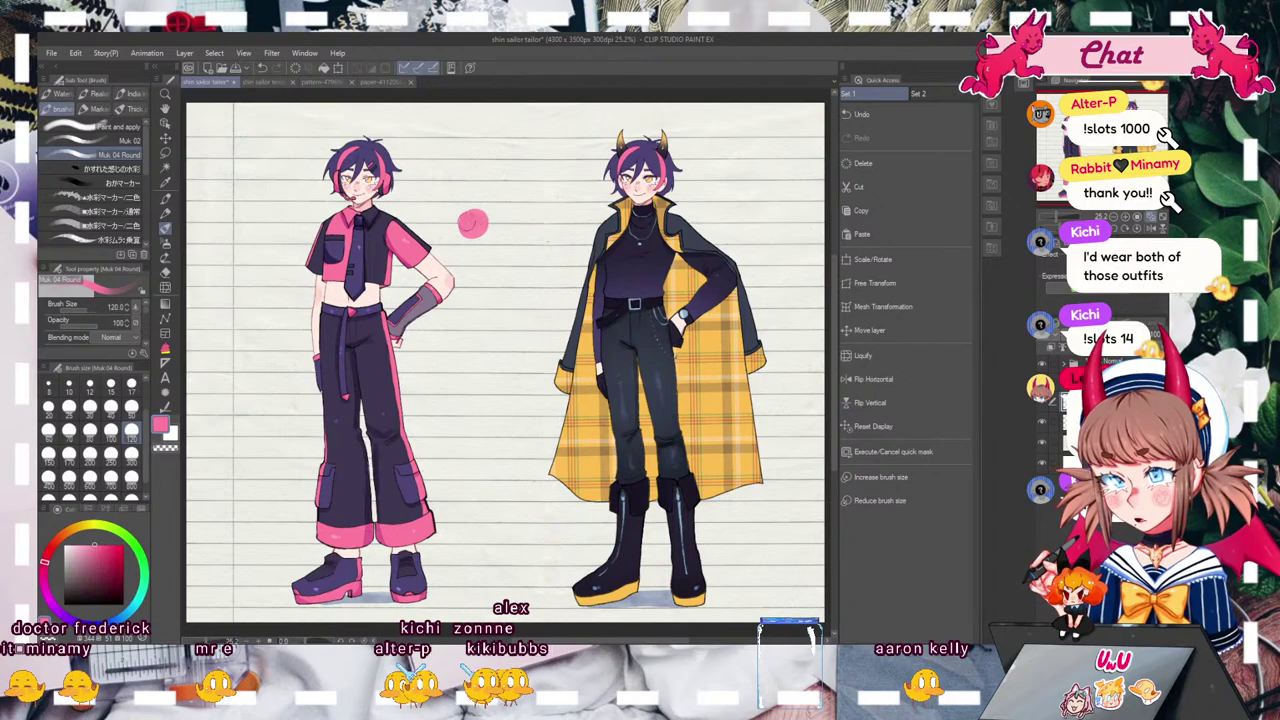
pyautogui.keyDown('alt'); pyautogui.click(375, 252); pyautogui.keyUp('alt')
pyautogui.click(477, 257)
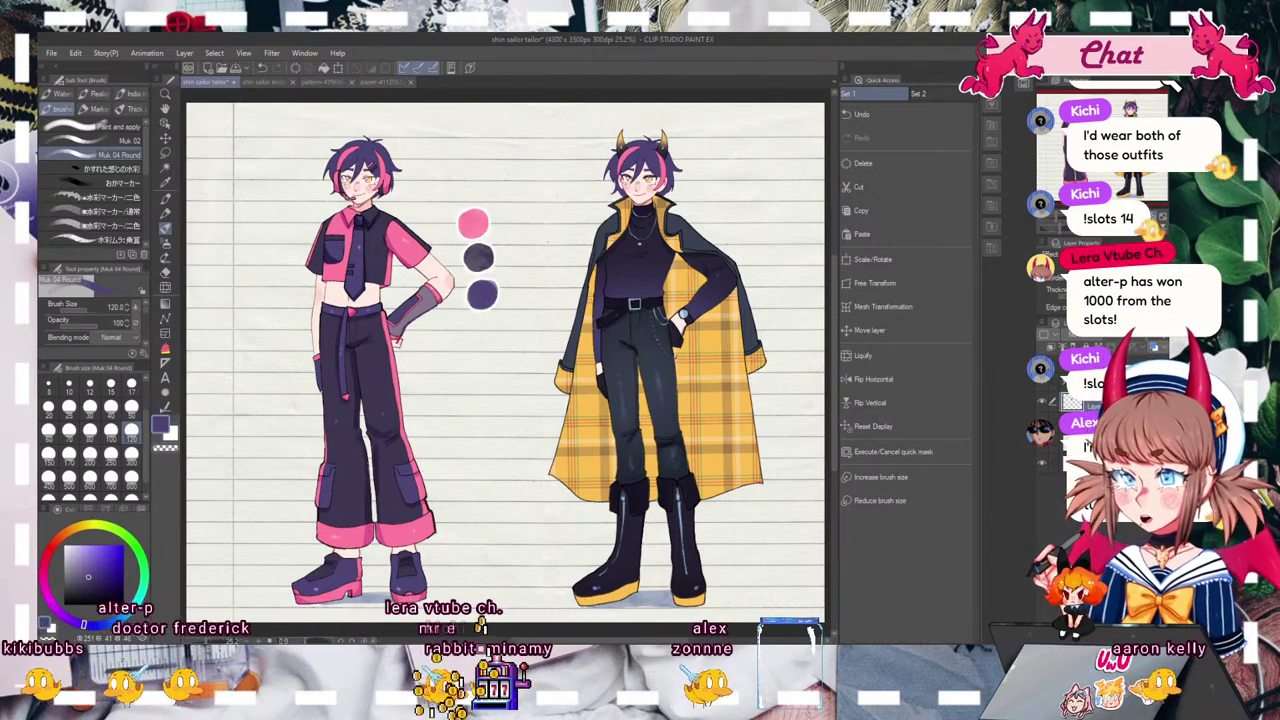
# Step: Move the three colour swatches down beside the hornless figure's trousers, below the bent elbow
pyautogui.click(906, 331)
pyautogui.moveTo(680, 473); pyautogui.dragTo(649, 406)
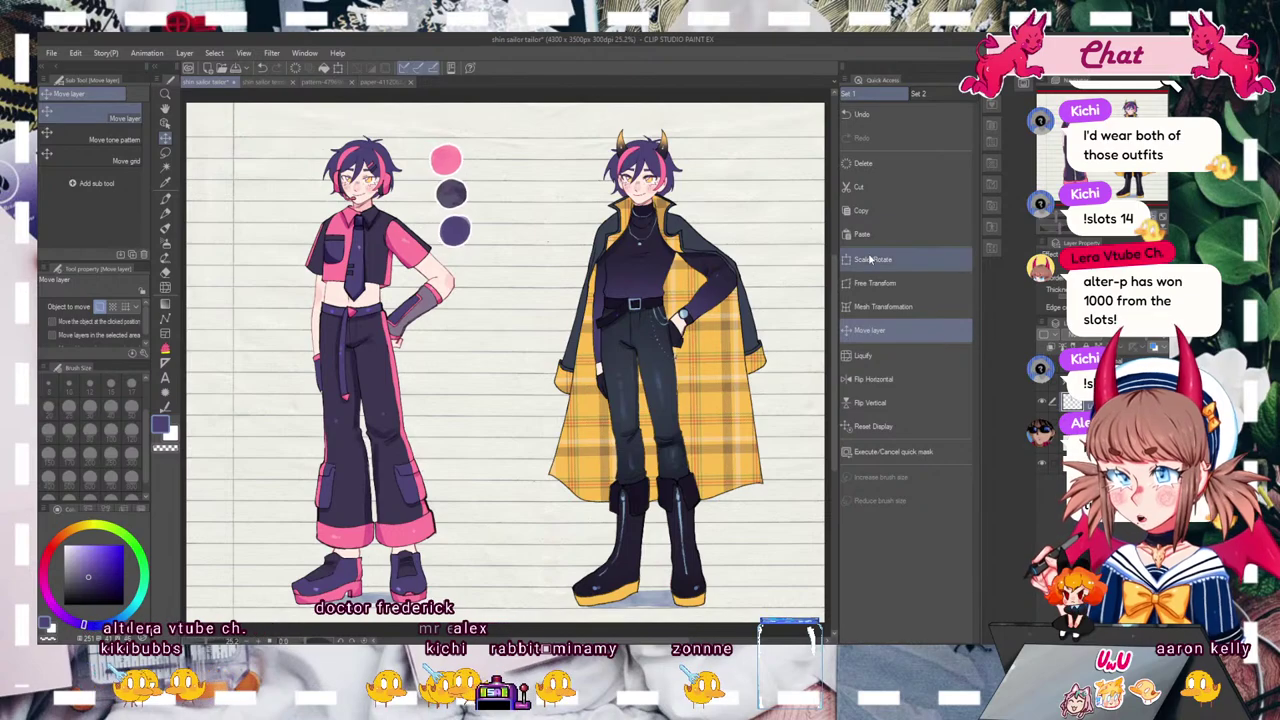
pyautogui.hotkey('ctrl', 't')
pyautogui.moveTo(458, 215); pyautogui.dragTo(448, 405)
pyautogui.press('Return')
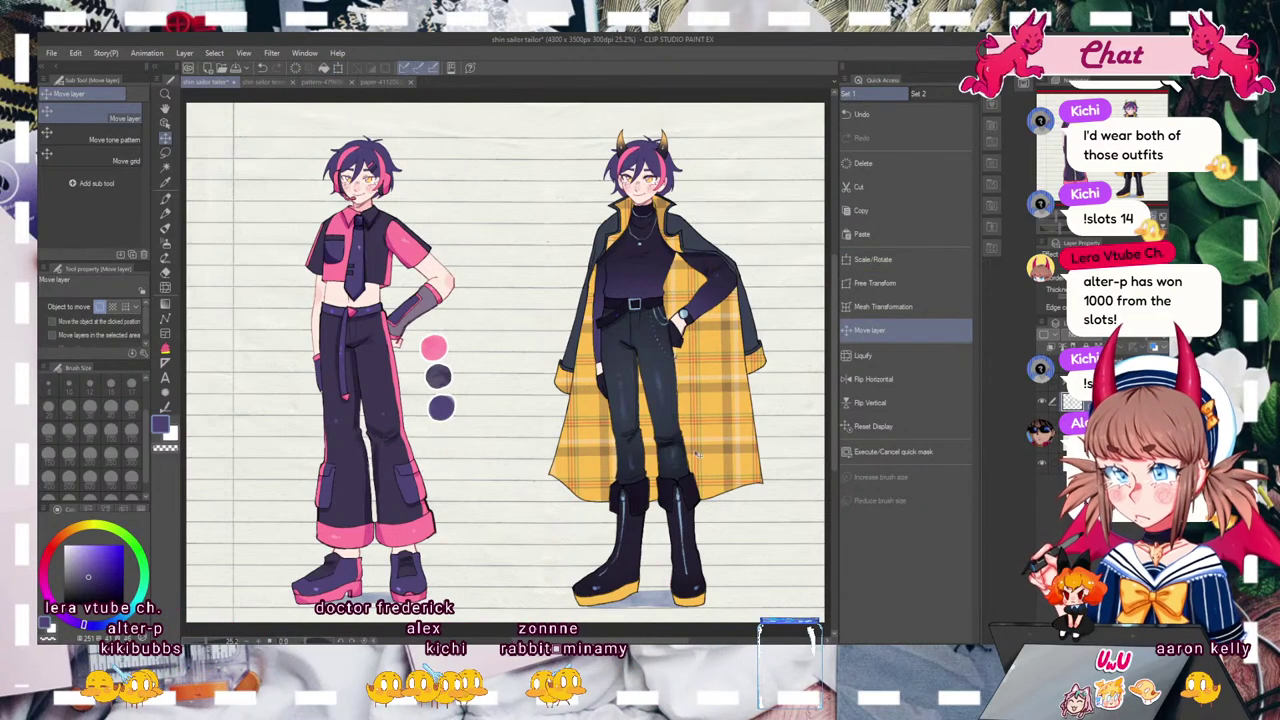
# Step: Paint dark navy, slate grey and yellow colour swatches beside the horned figure's head and shoulder with the Muk 04 Round brush at size 120
pyautogui.moveTo(727, 359); pyautogui.dragTo(600, 365)
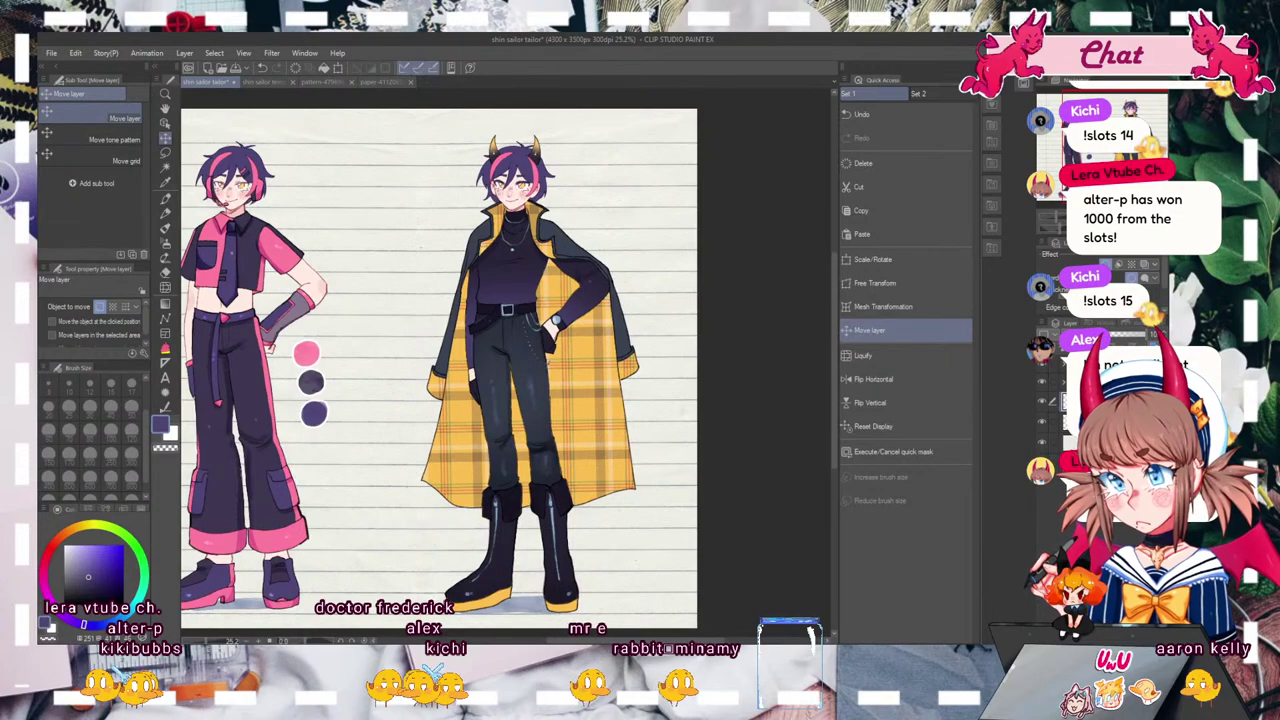
pyautogui.press('b')
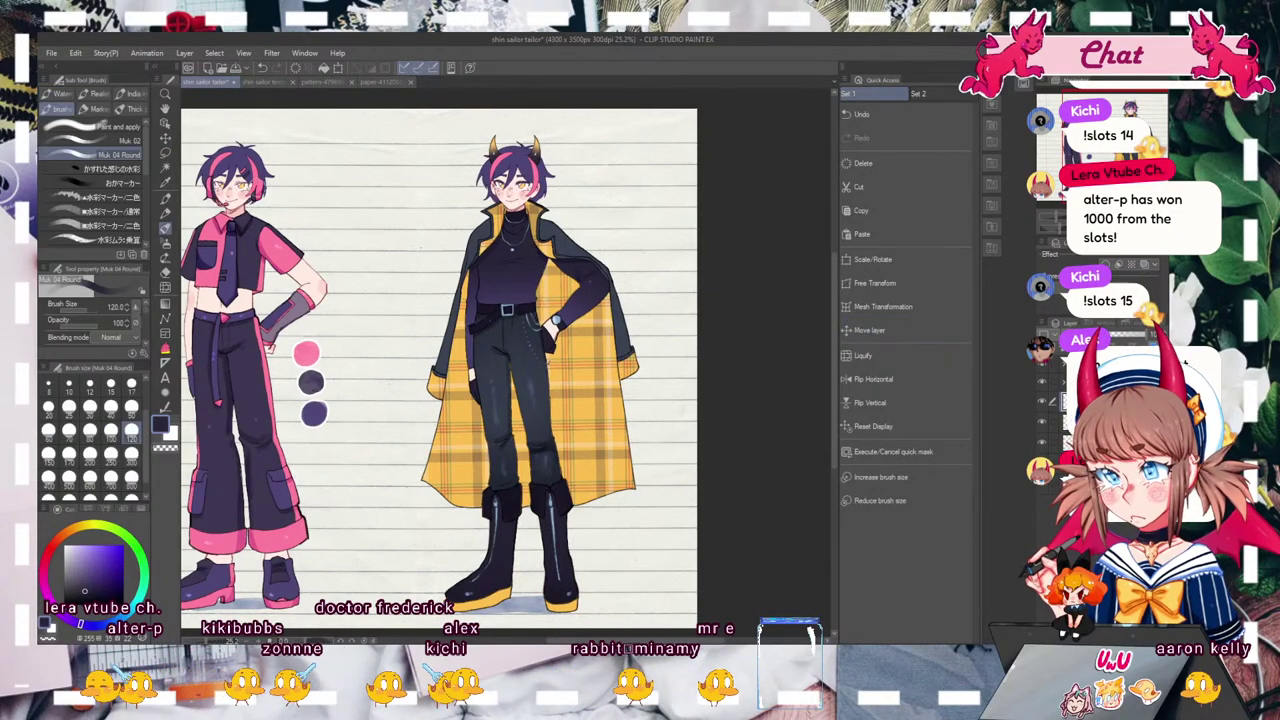
pyautogui.click(607, 191)
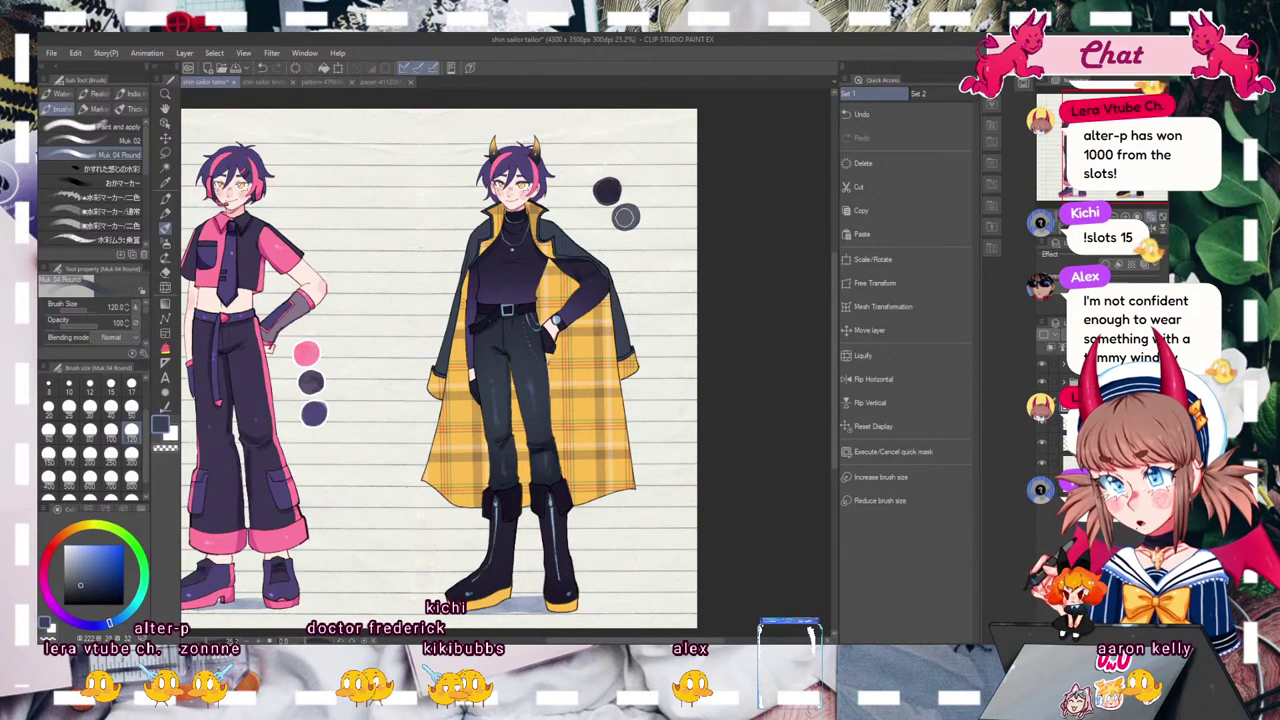
pyautogui.click(638, 247)
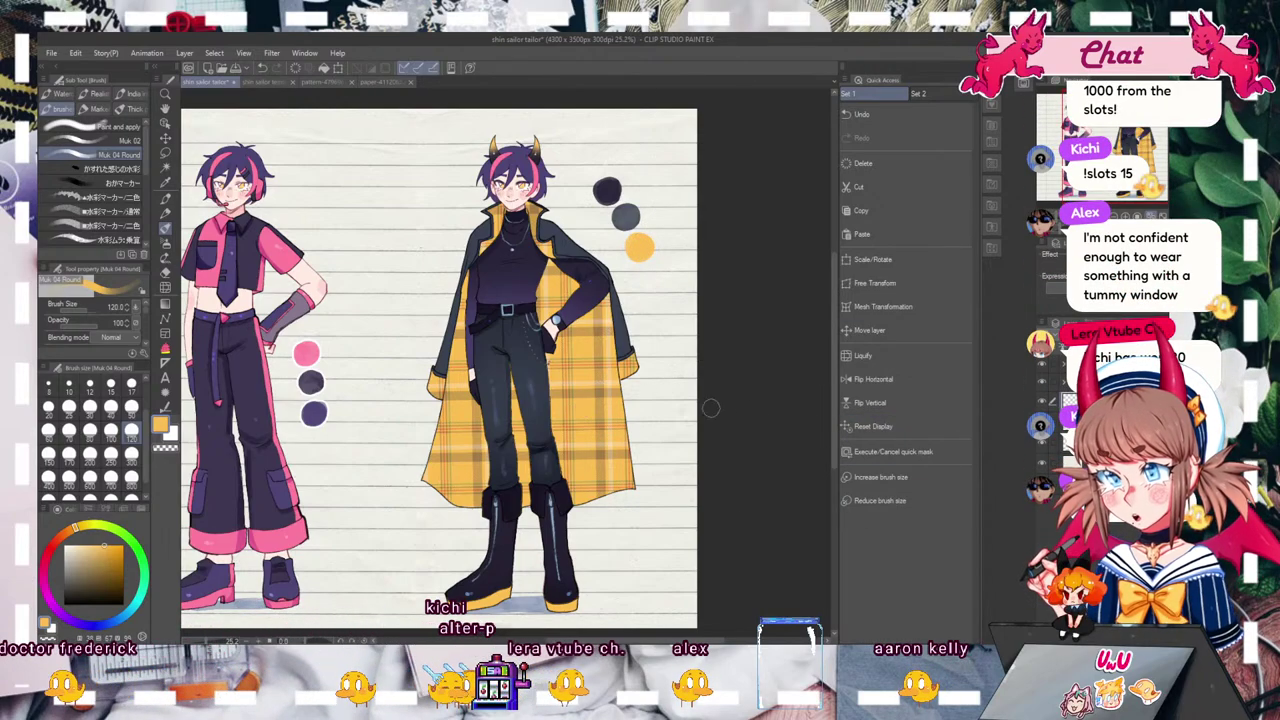
pyautogui.keyDown('alt'); pyautogui.click(525, 308); pyautogui.keyUp('alt')
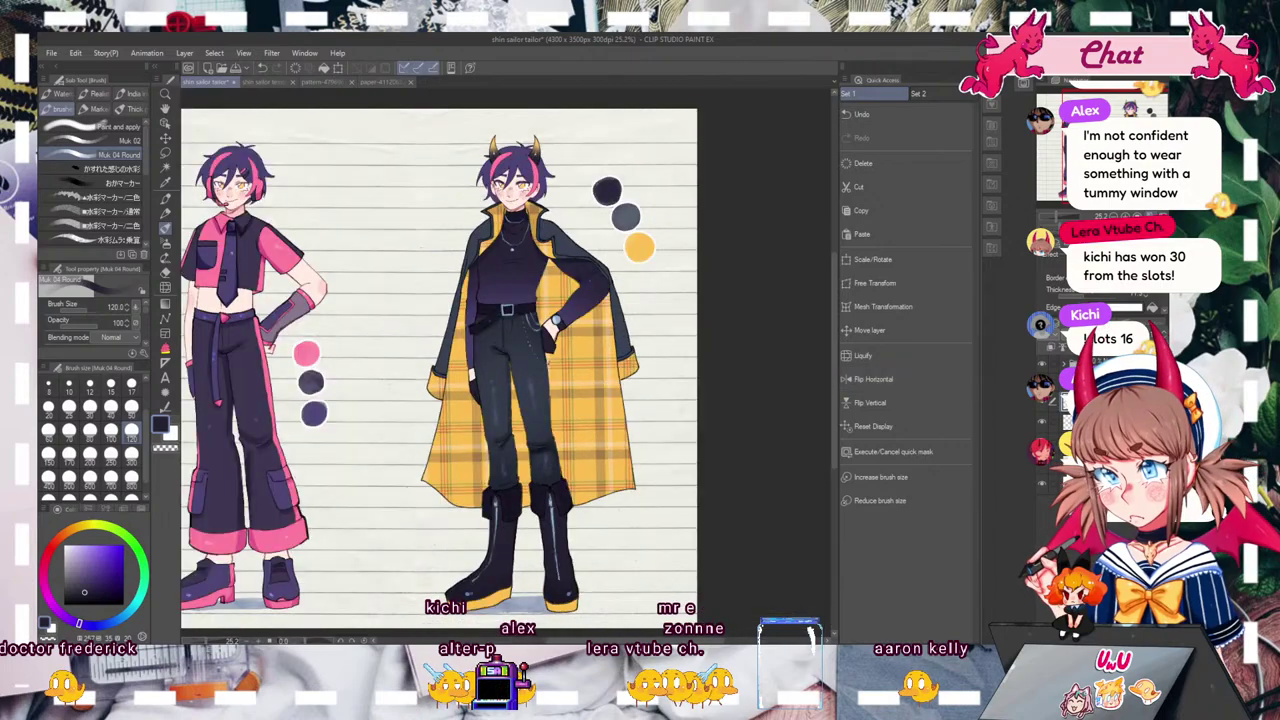
pyautogui.hotkey('ctrl', '0')
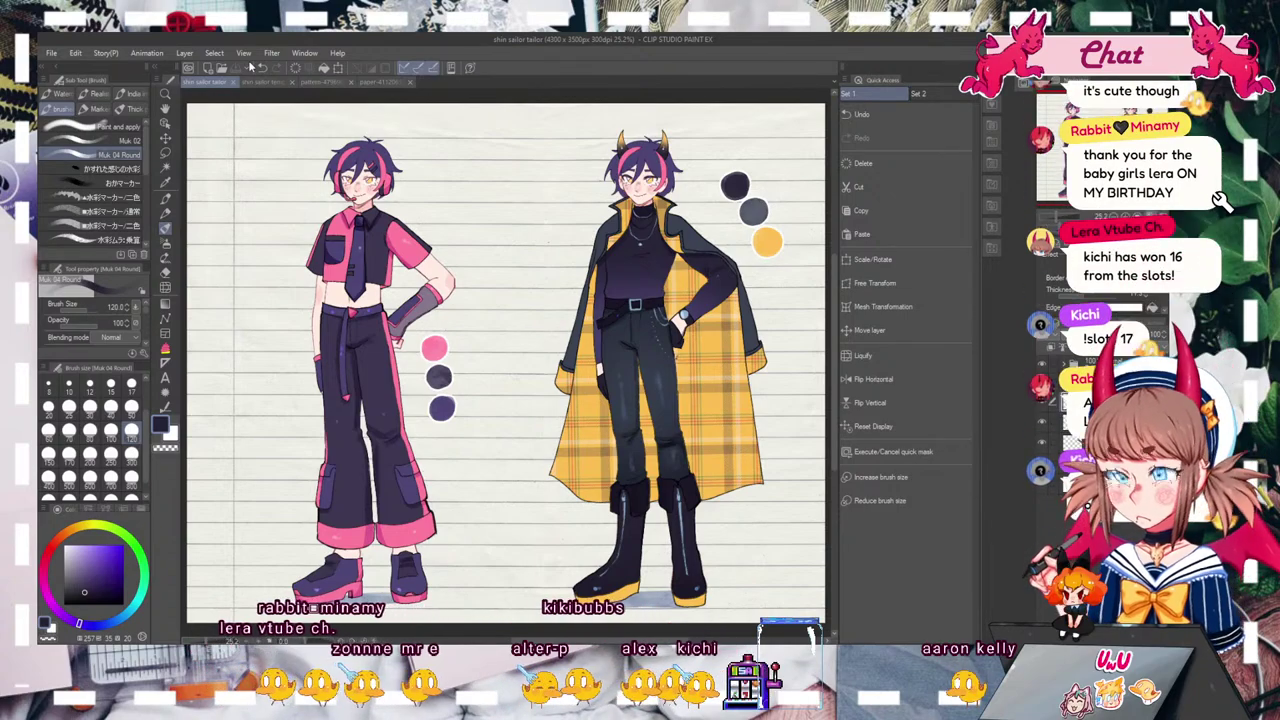
pyautogui.click(880, 379)
pyautogui.click(880, 379)
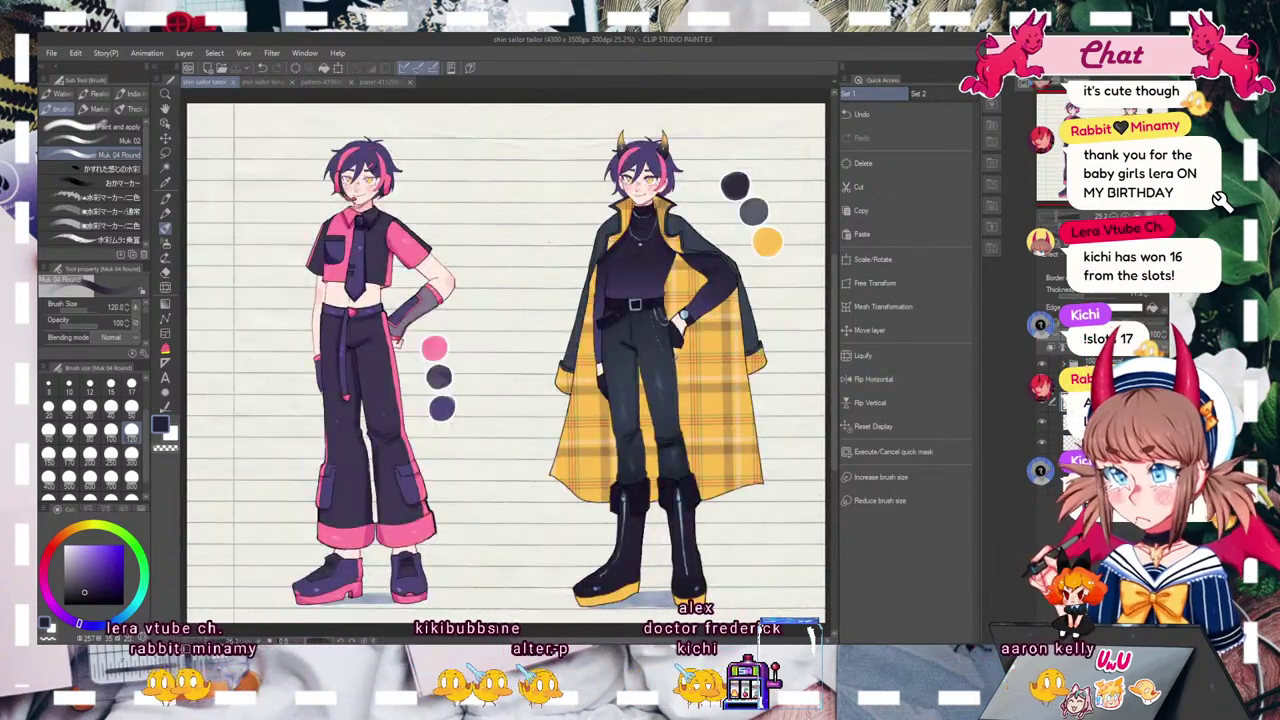